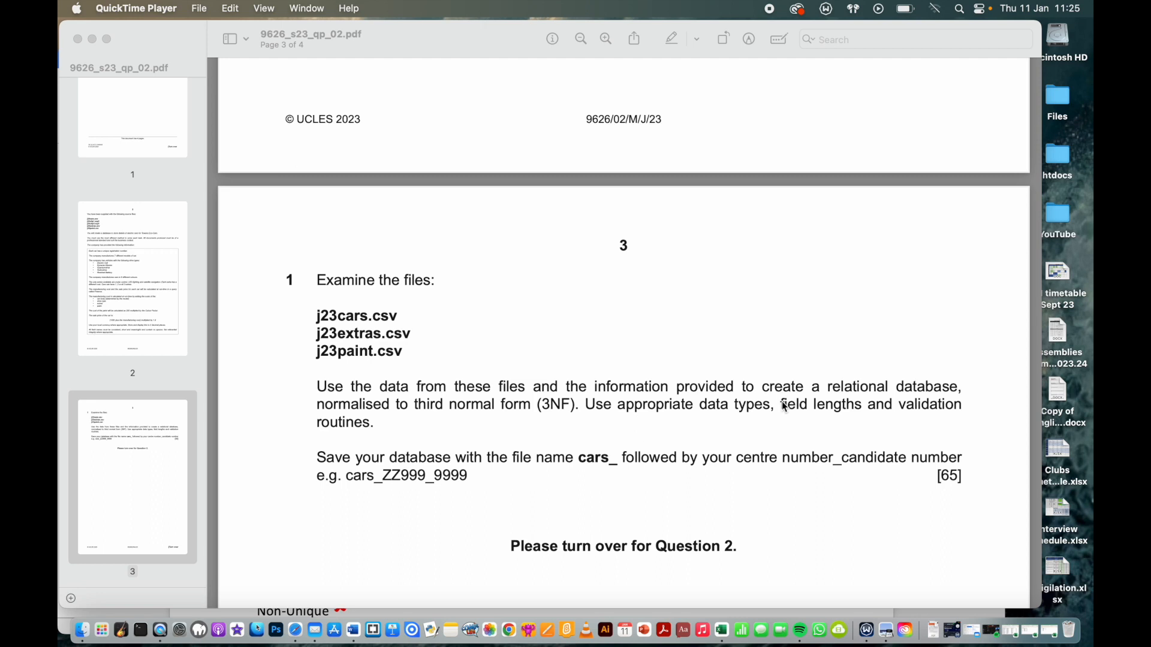
- Read question 1 of the exam paper, covering the three CSV files, the 3NF requirement and the database file name
scroll(665, 527, down, 3)
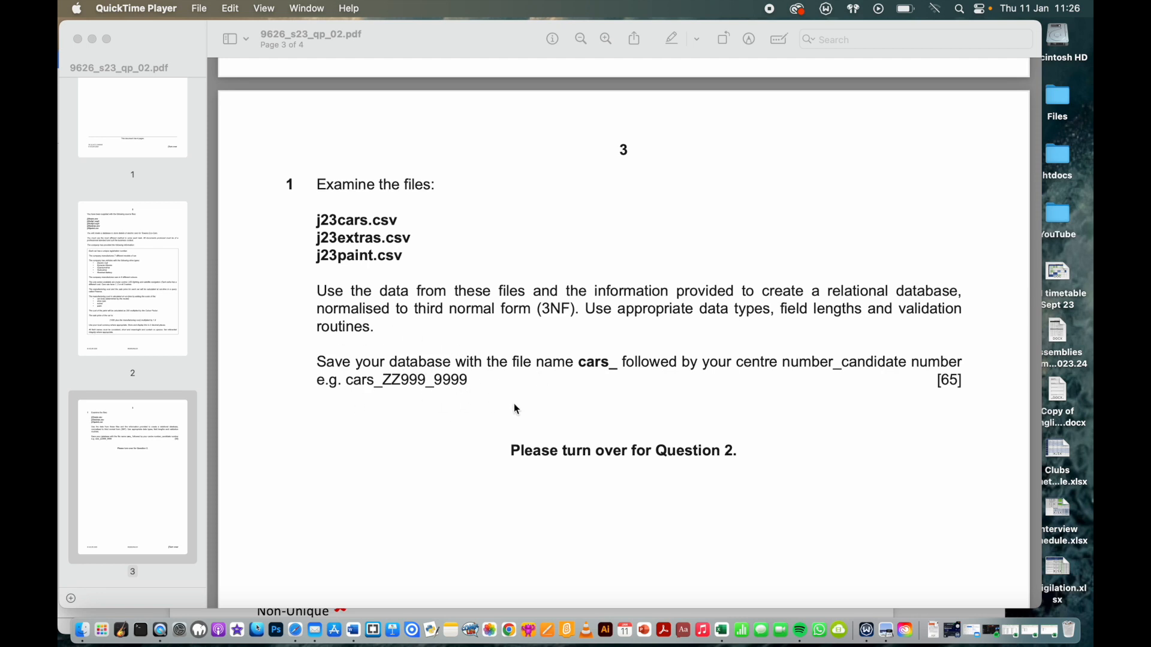
scroll(517, 409, up, 1)
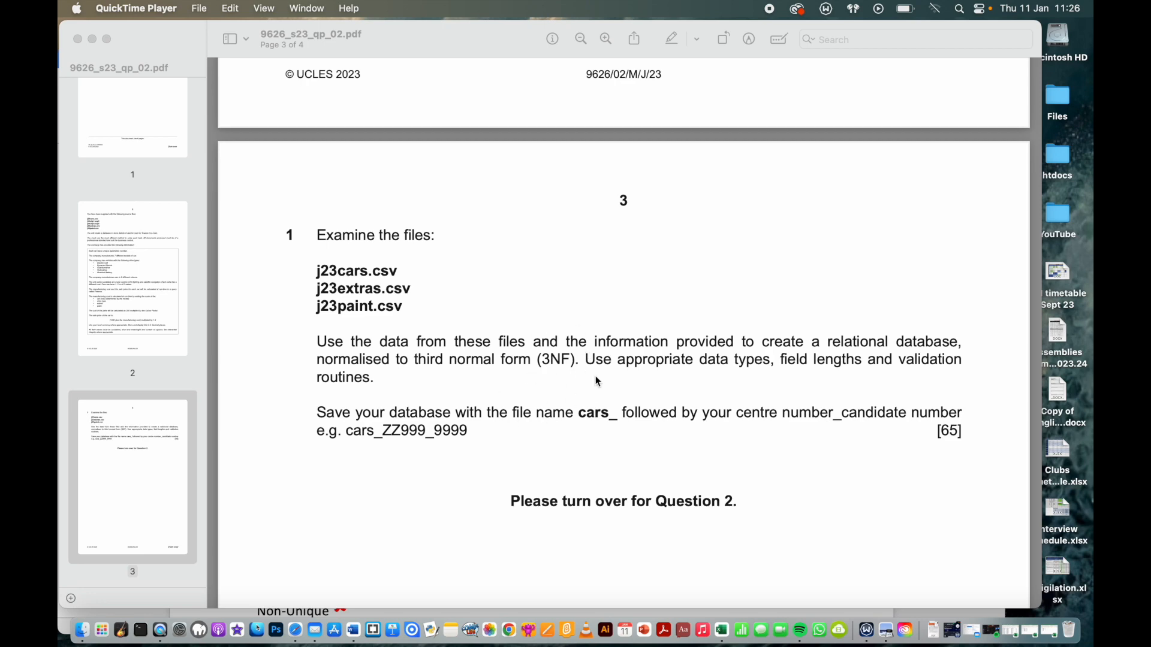
scroll(598, 382, up, 5)
scroll(598, 381, down, 5)
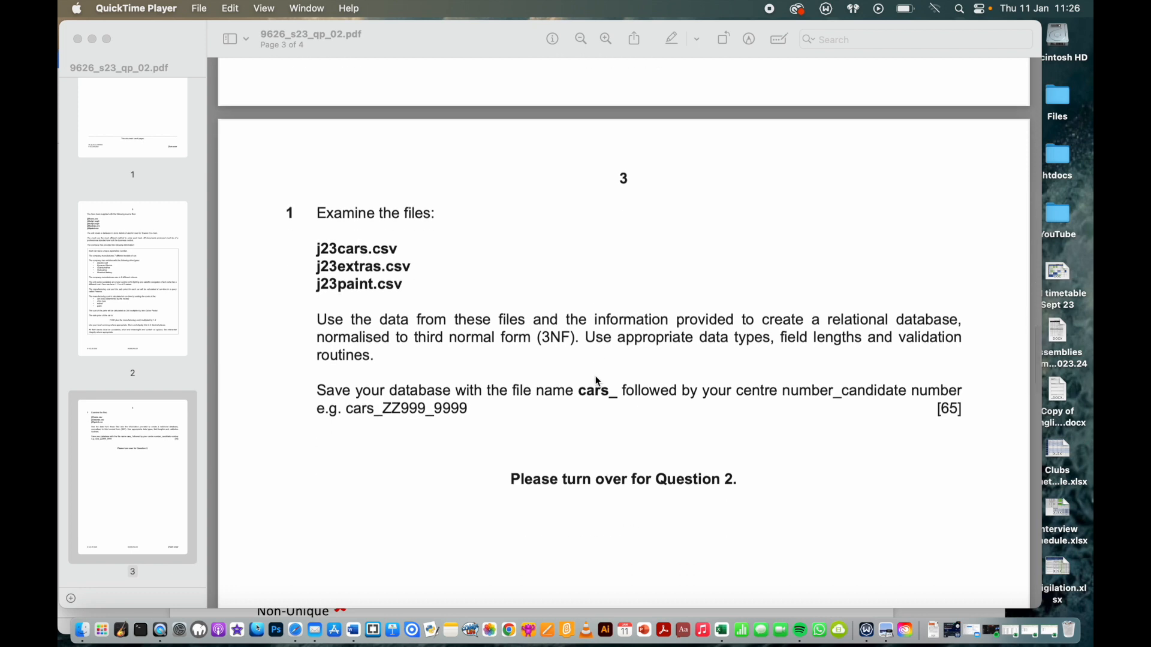
scroll(596, 380, up, 5)
scroll(596, 381, down, 6)
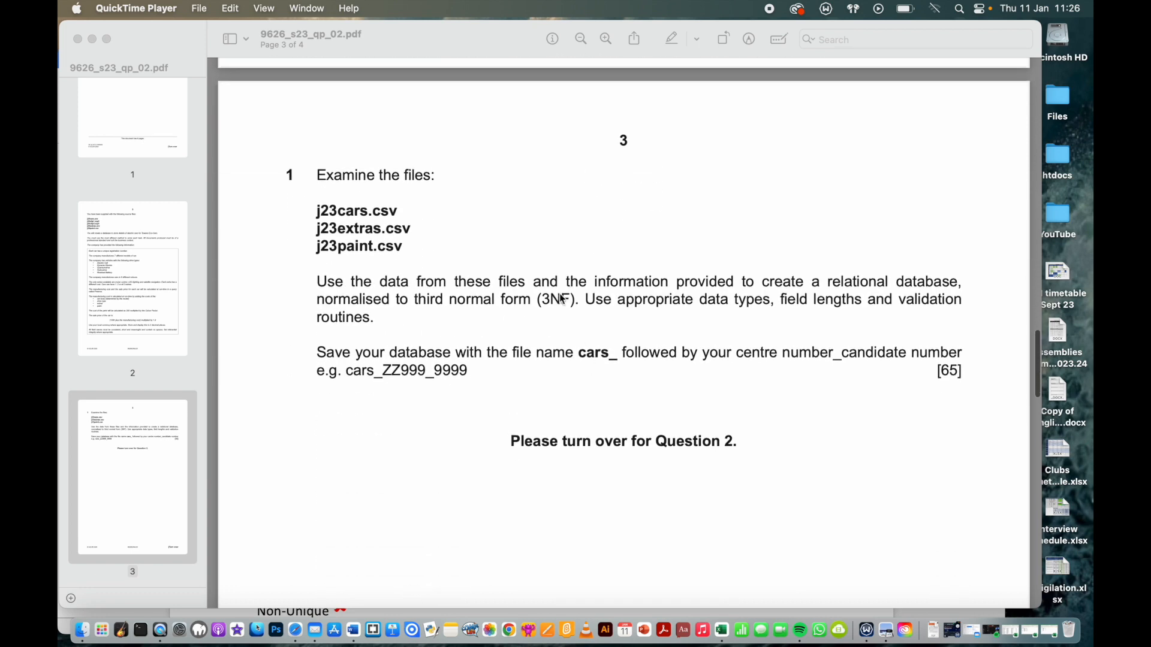
- Switch to the Normalisation document in Word and examine the First Normal Form rule on atomic data items
drag(180, 39, 181, 73)
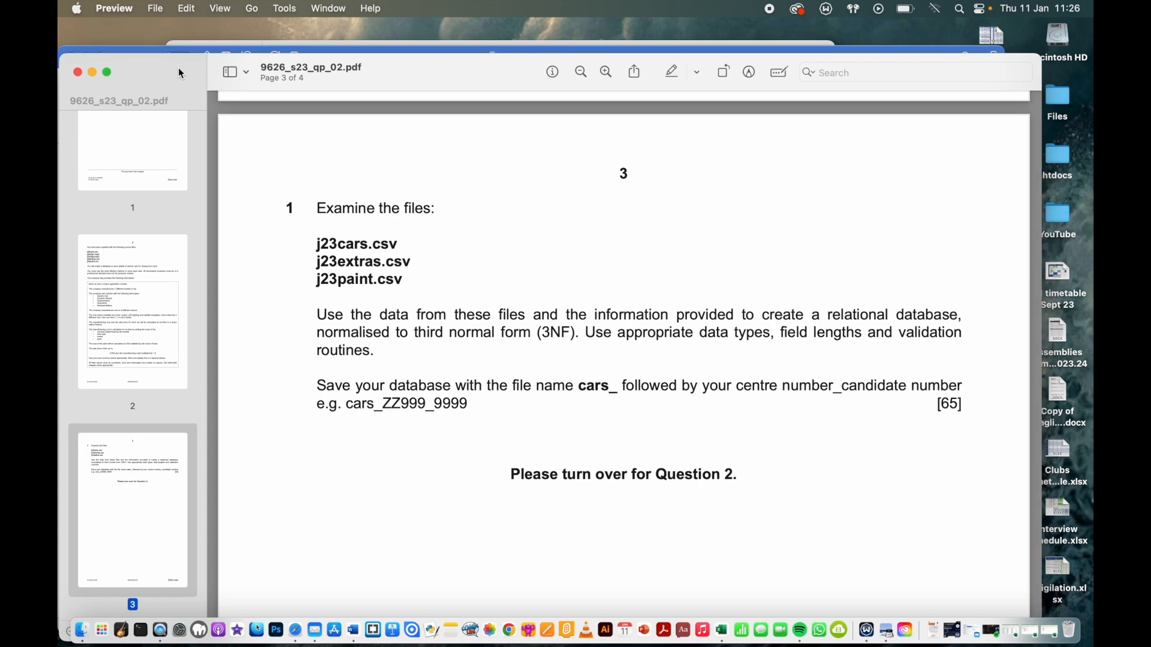
click(386, 48)
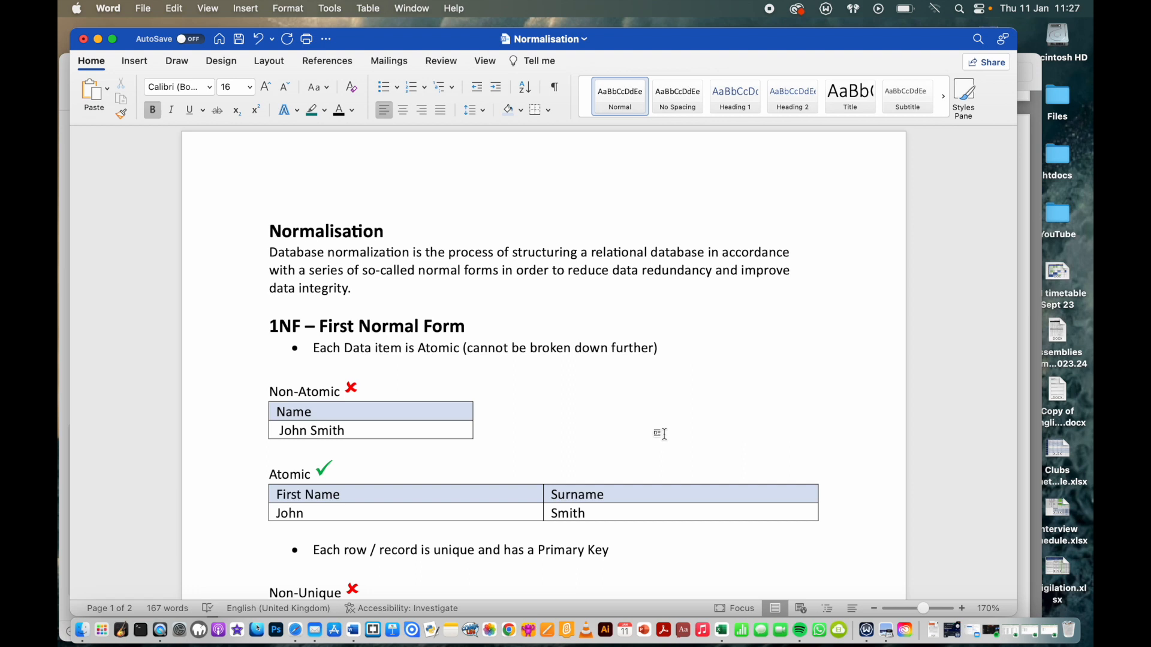
scroll(716, 454, down, 5)
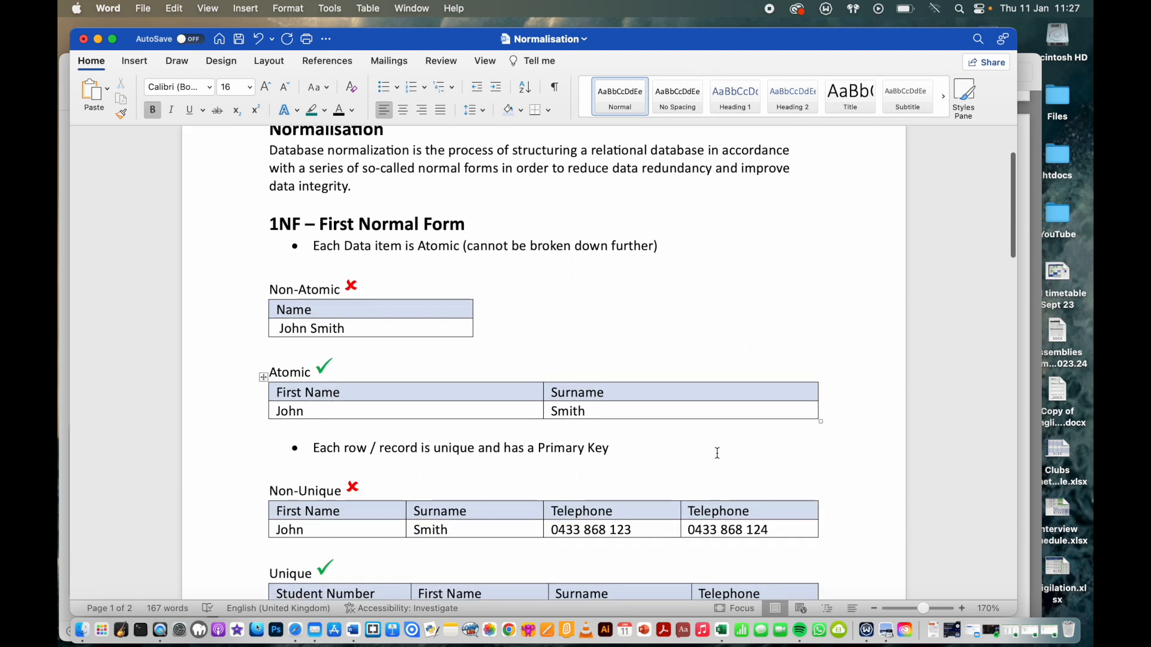
scroll(717, 454, down, 1)
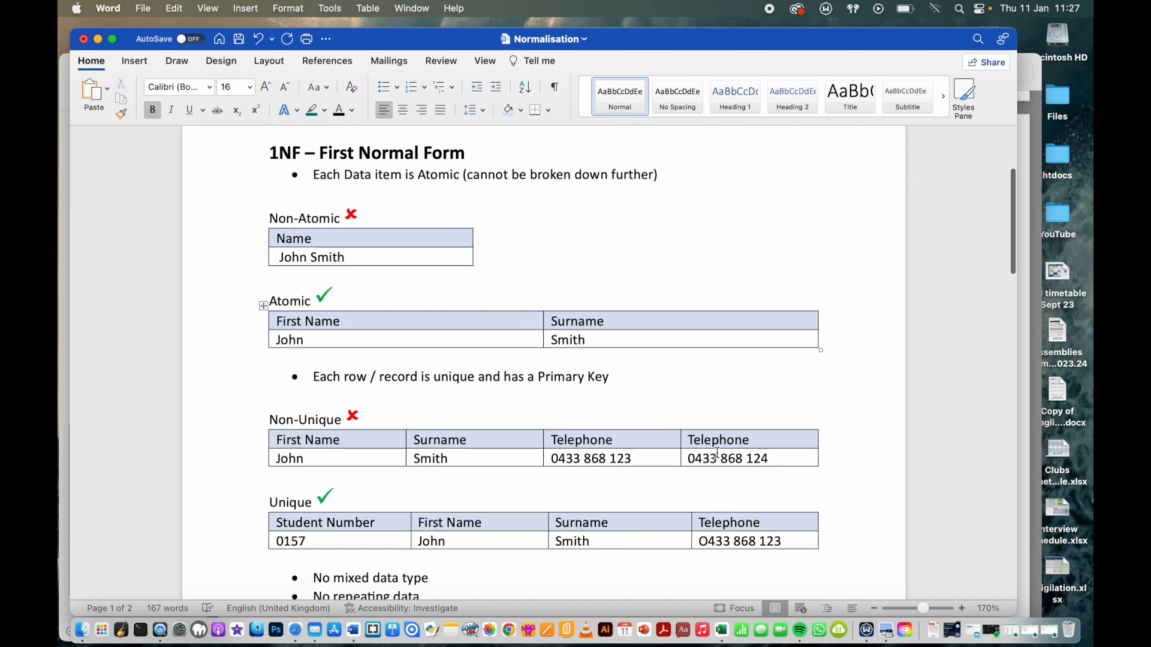
scroll(716, 454, up, 4)
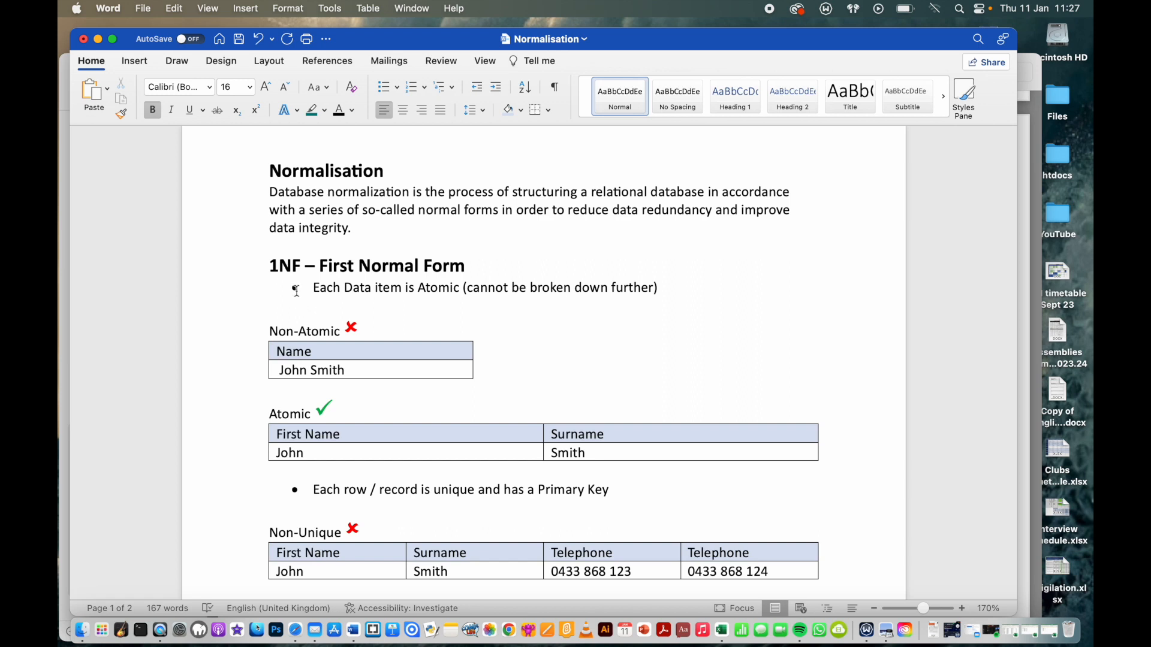
scroll(520, 380, down, 5)
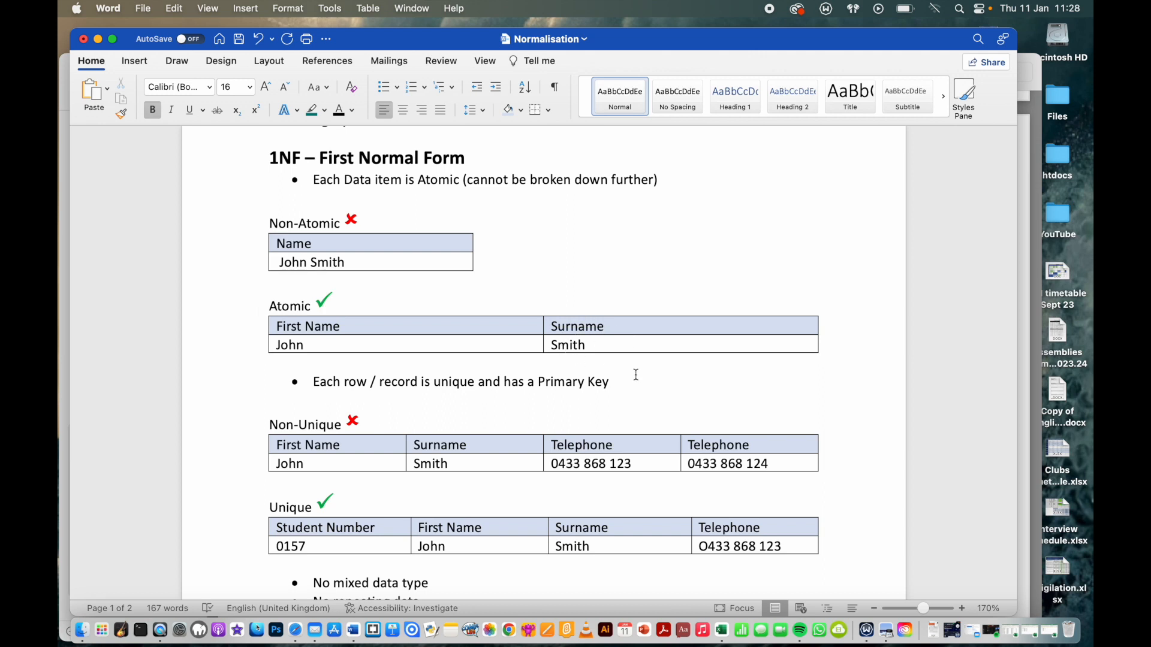
- Examine the First Normal Form rule on unique records with a primary key and its non-unique and unique example tables
scroll(636, 375, down, 3)
scroll(636, 374, up, 1)
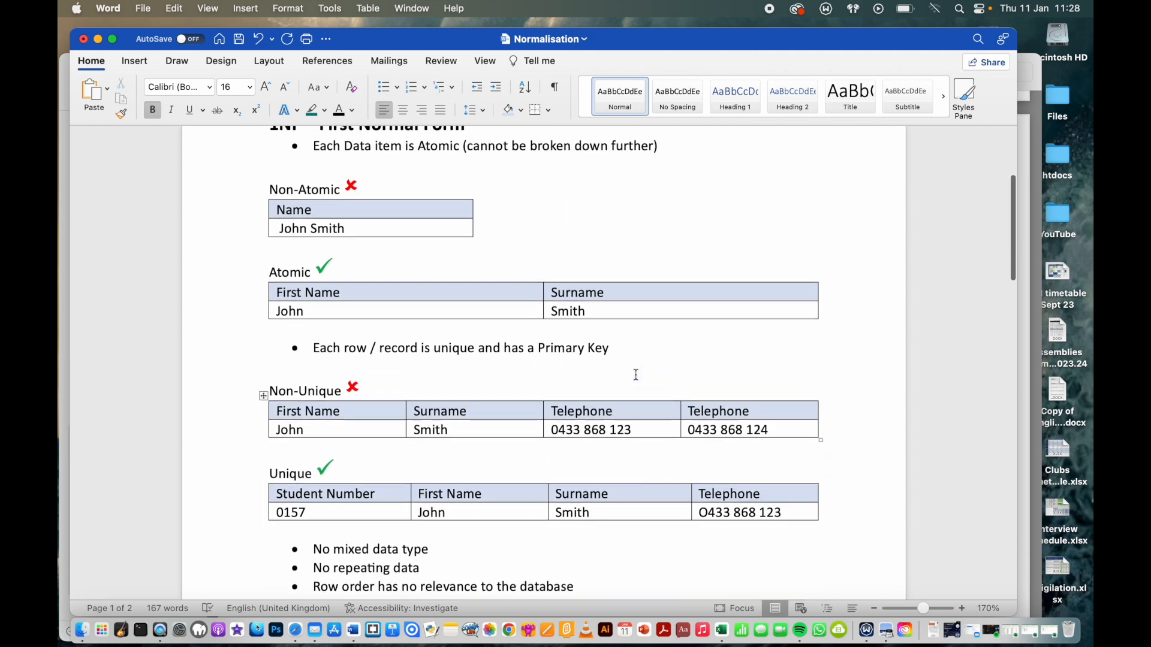
scroll(636, 375, down, 1)
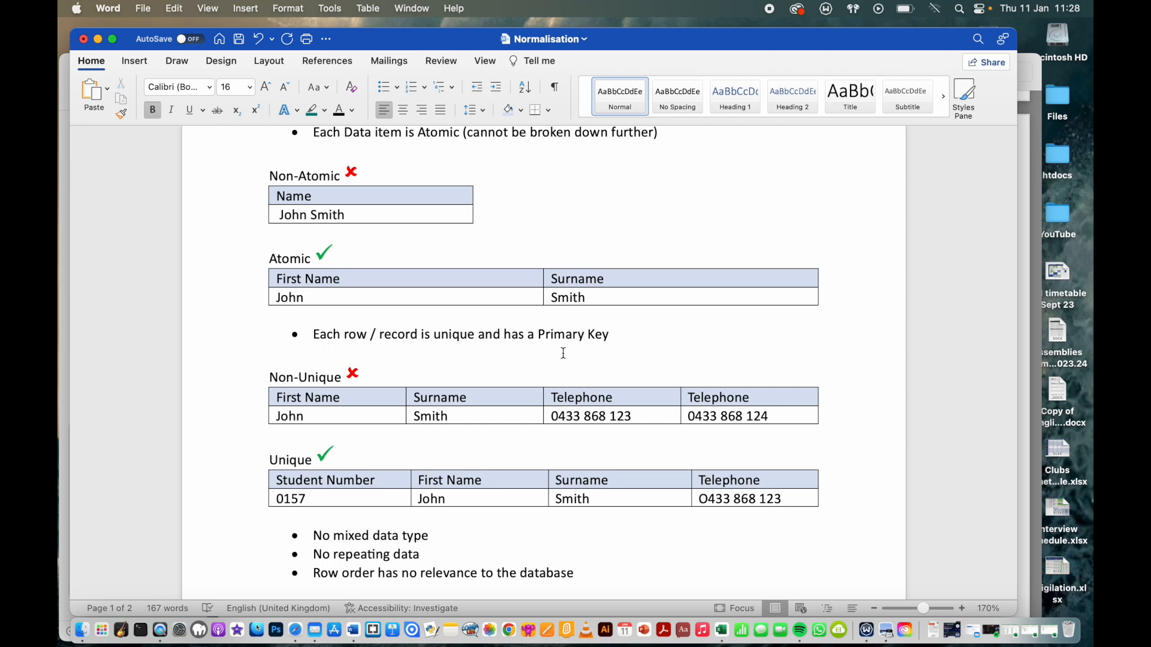
scroll(340, 408, down, 2)
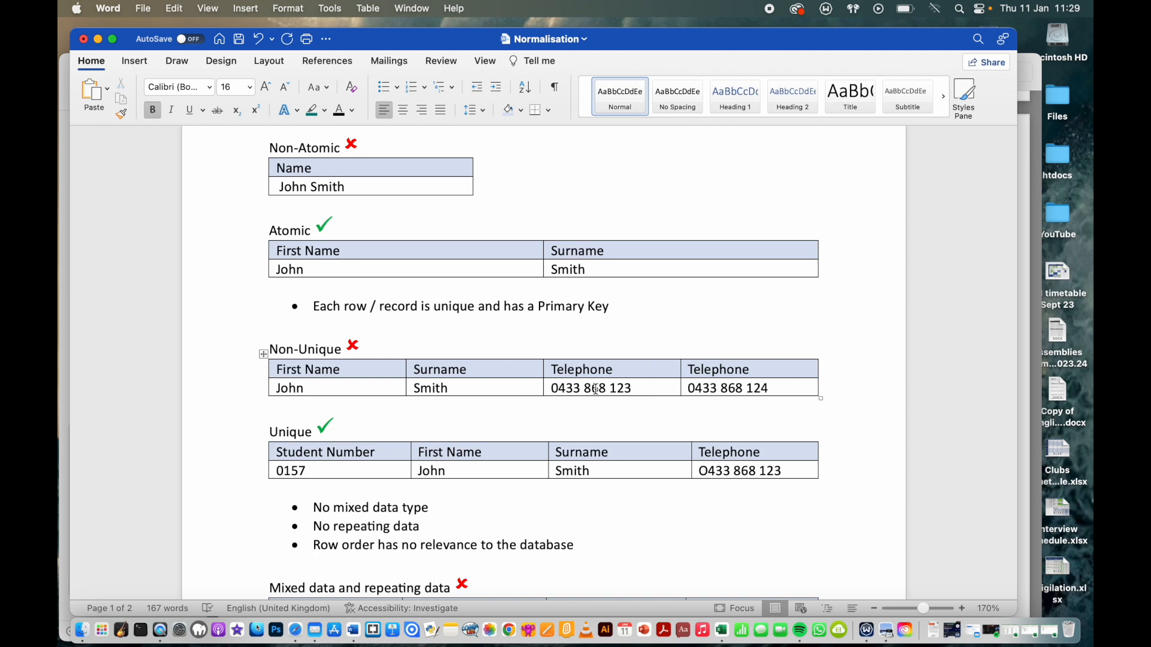
scroll(615, 377, down, 3)
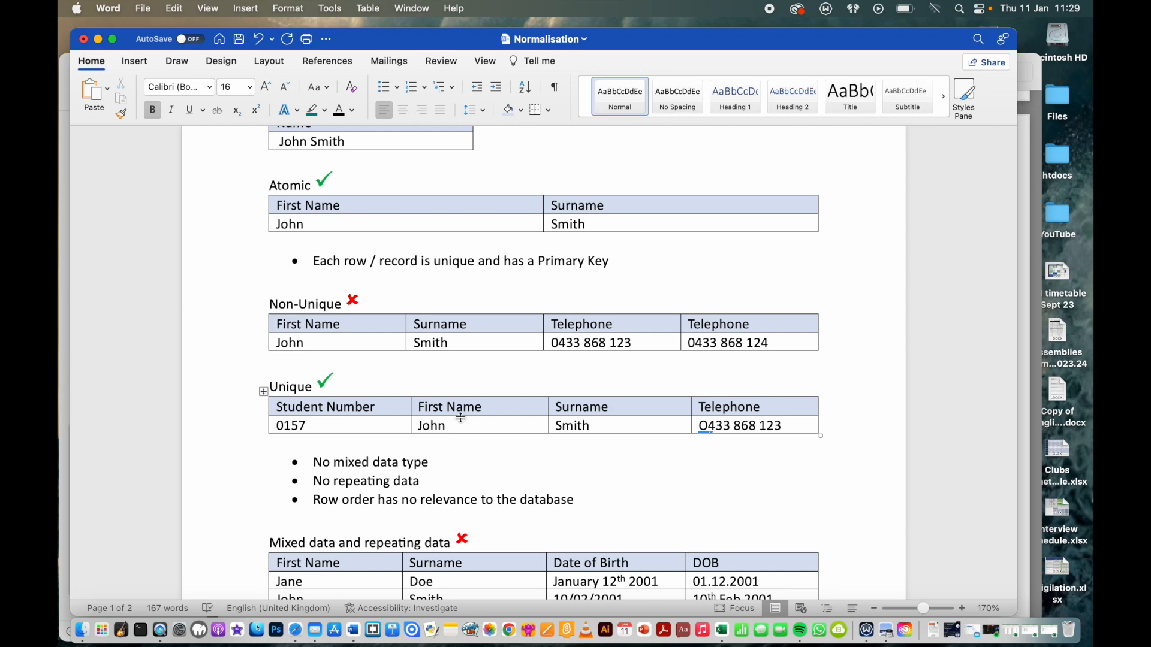
- Examine the mixed and repeating data examples, and review the First Normal Form rules from the beginning of the document
scroll(633, 500, down, 5)
scroll(634, 500, up, 1)
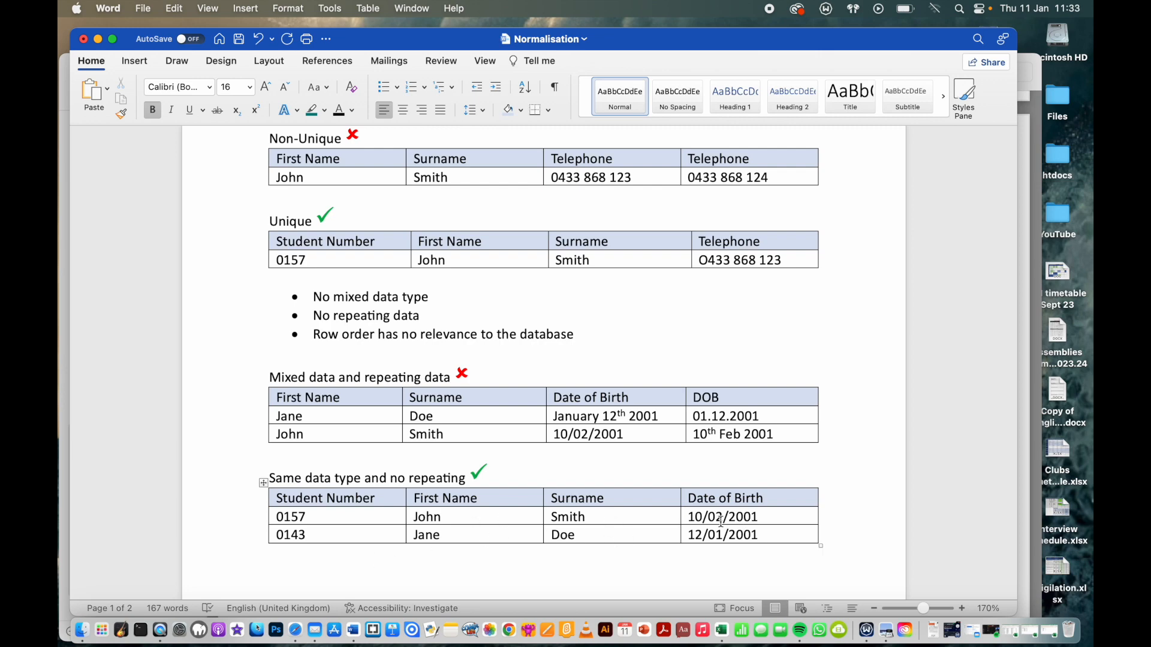
scroll(758, 342, up, 10)
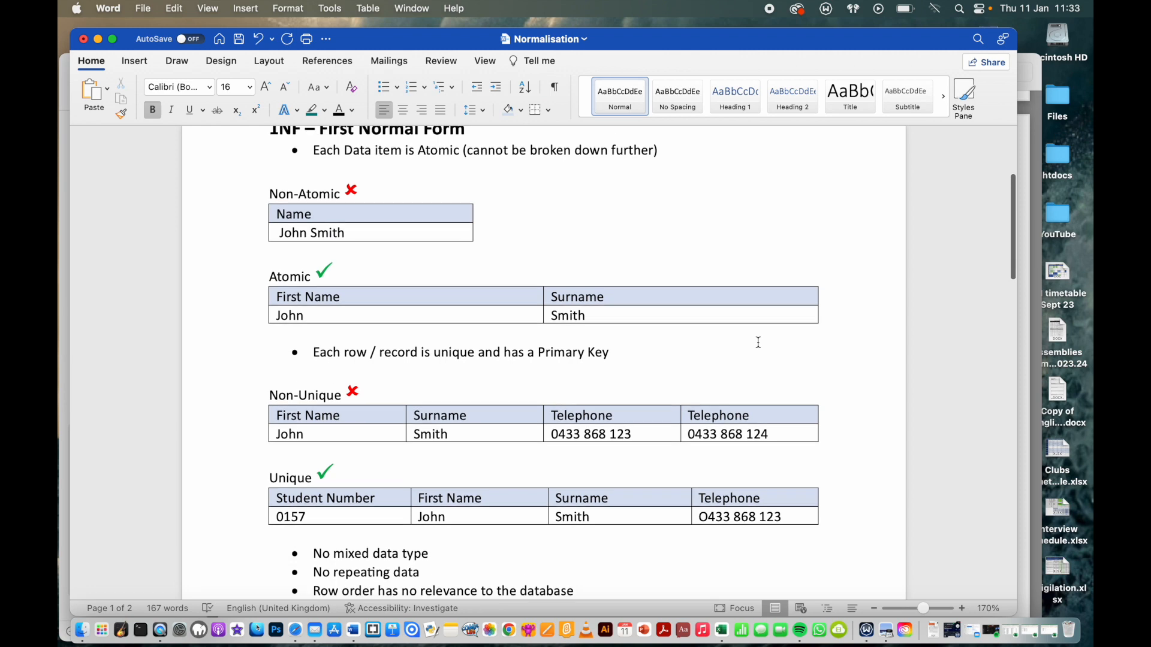
scroll(758, 342, down, 1)
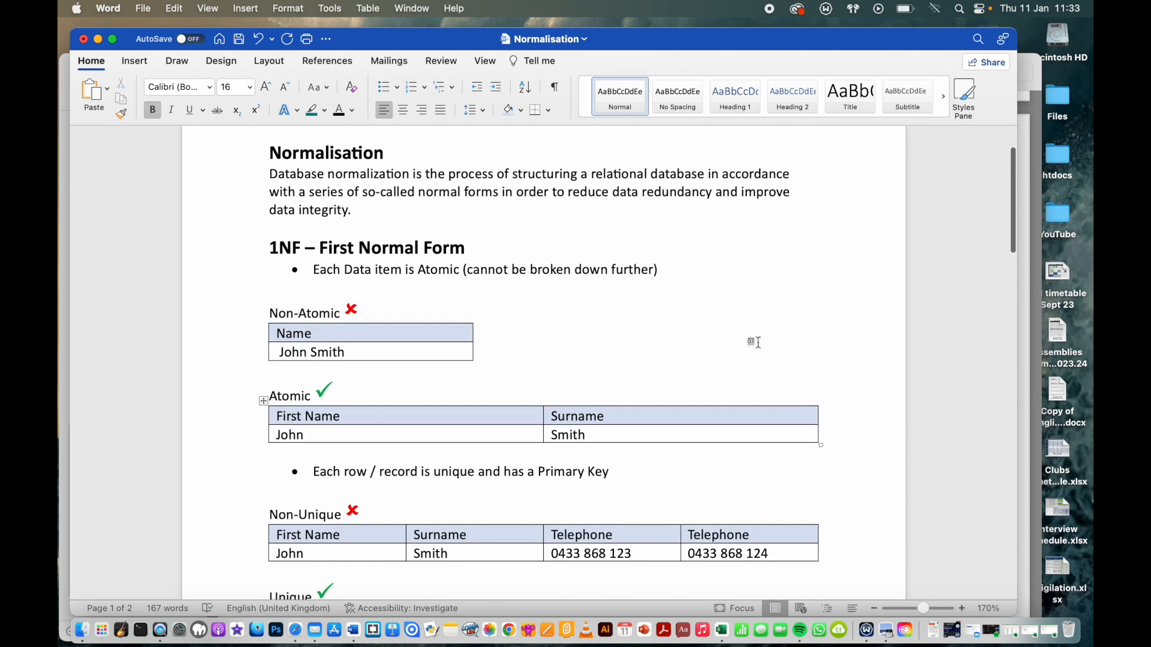
scroll(759, 342, down, 8)
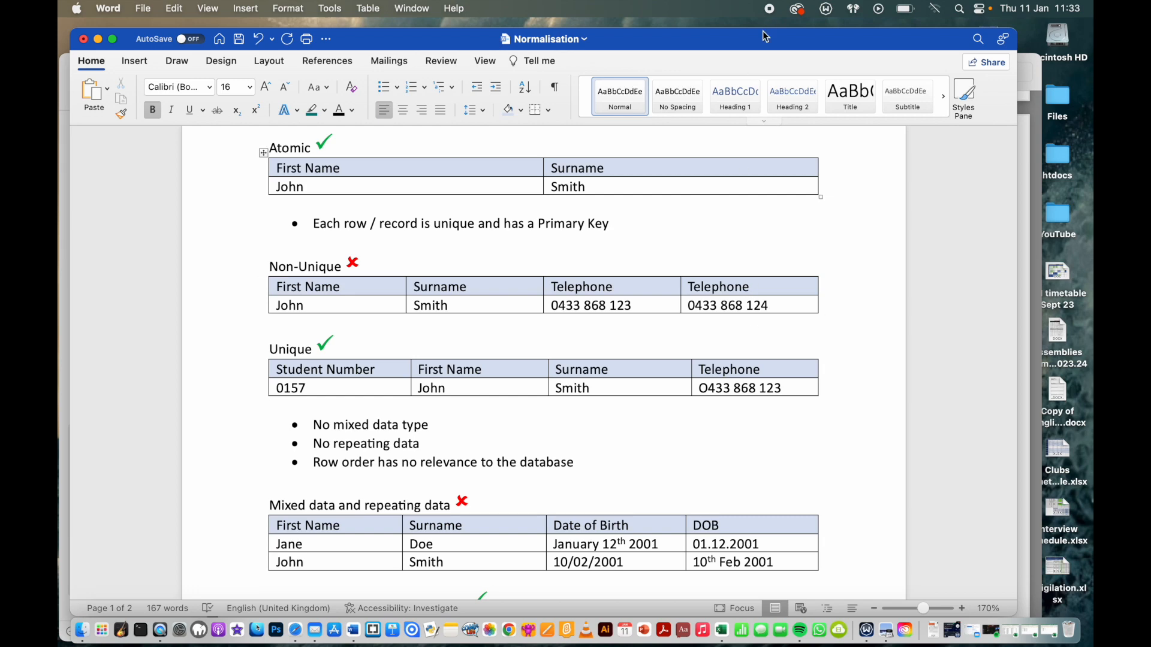
- Return to the exam paper's list of CSV files in Preview and bring up the j23cars spreadsheet in Excel
click(1031, 108)
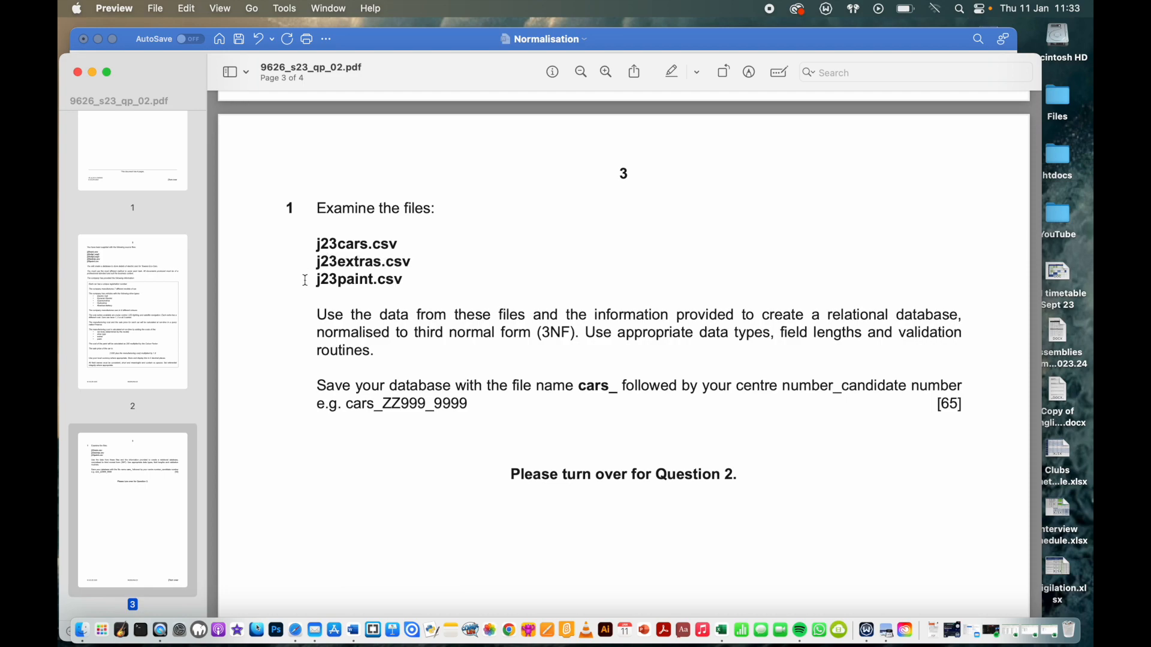
click(727, 621)
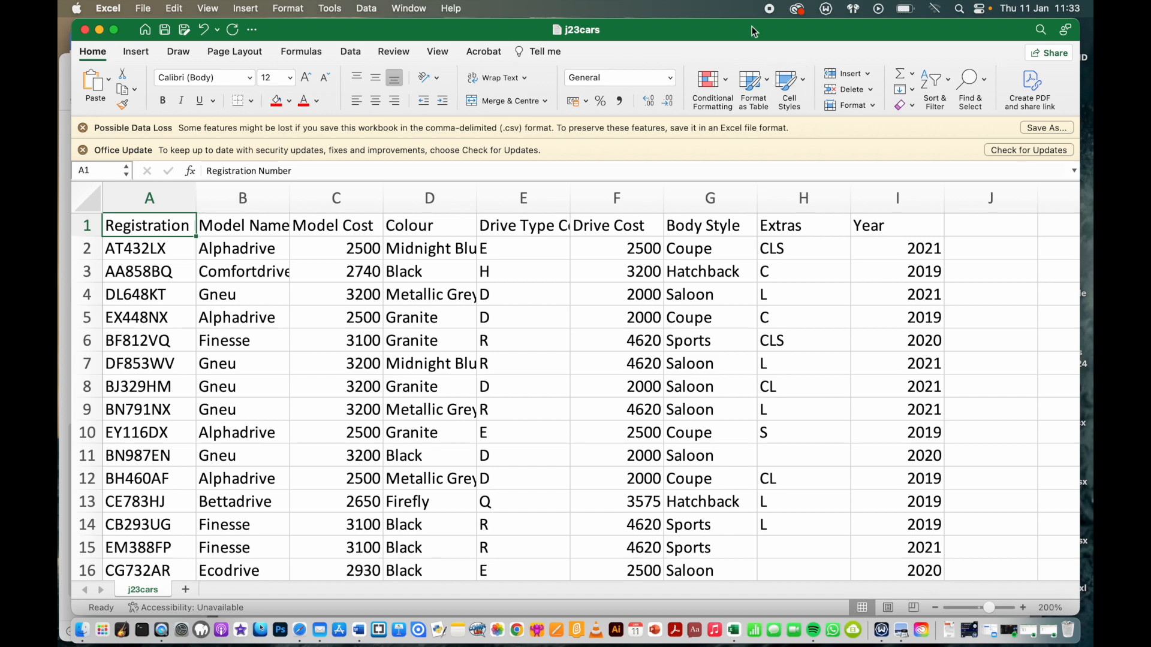
mouse_move(754, 31)
mouse_down()
mouse_move(753, 60)
mouse_move(718, 24)
mouse_move(743, 27)
mouse_up()
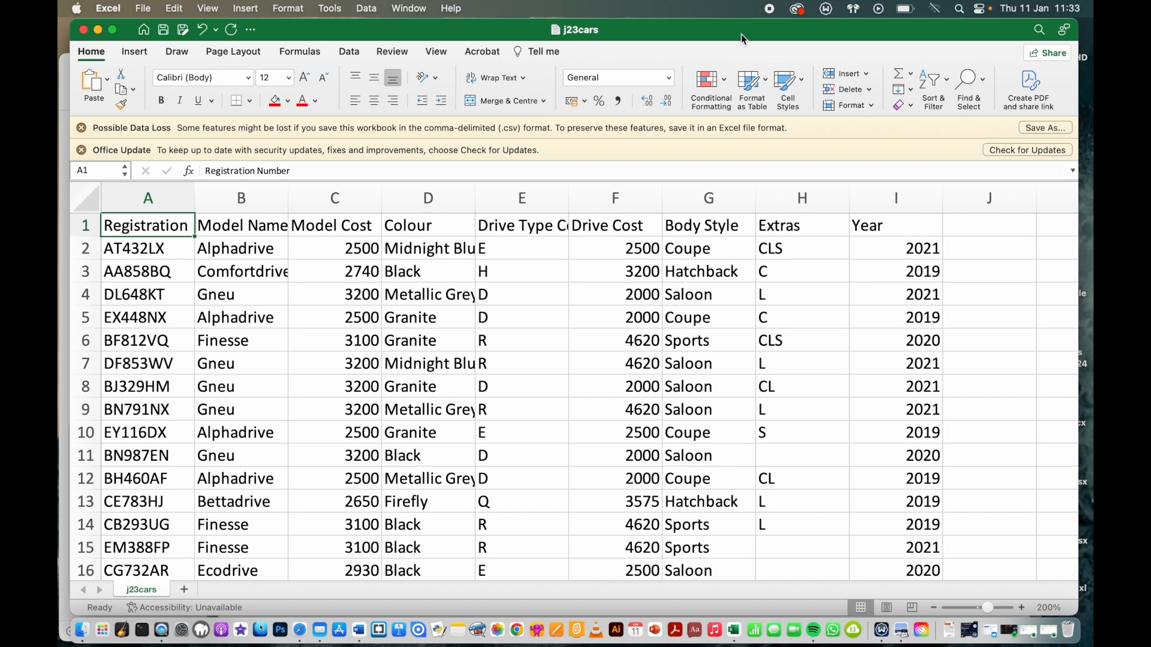
- Bring up j23extras, select its Extras Code column, and compare it with the Extras column in j23cars
click(1029, 627)
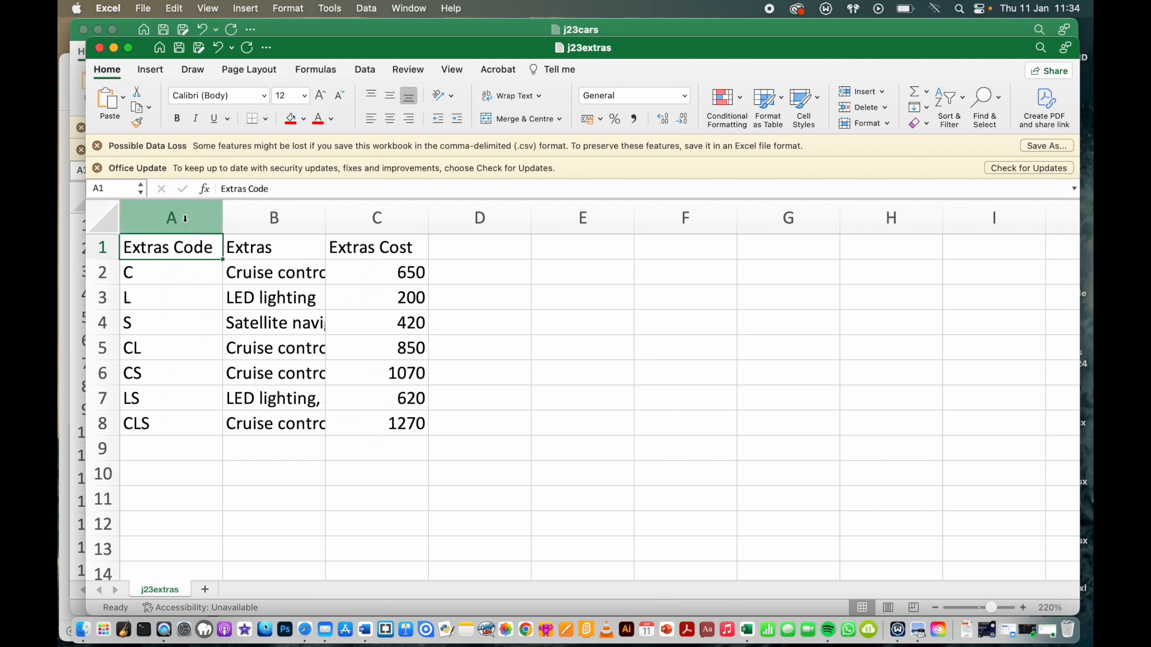
click(185, 217)
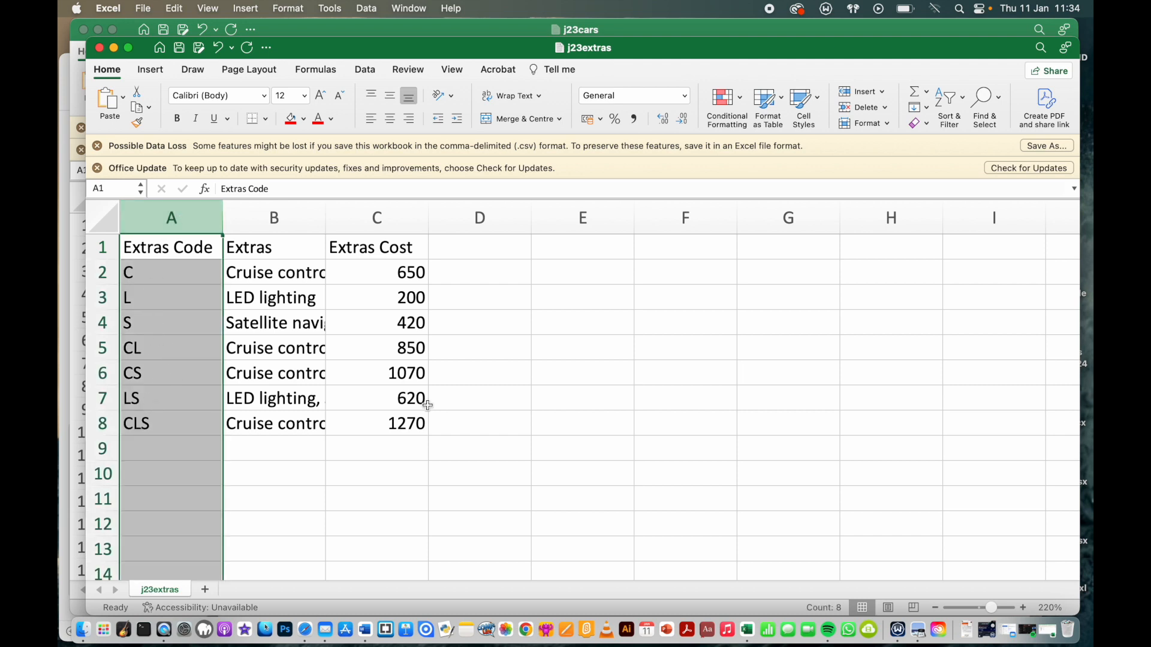
click(424, 30)
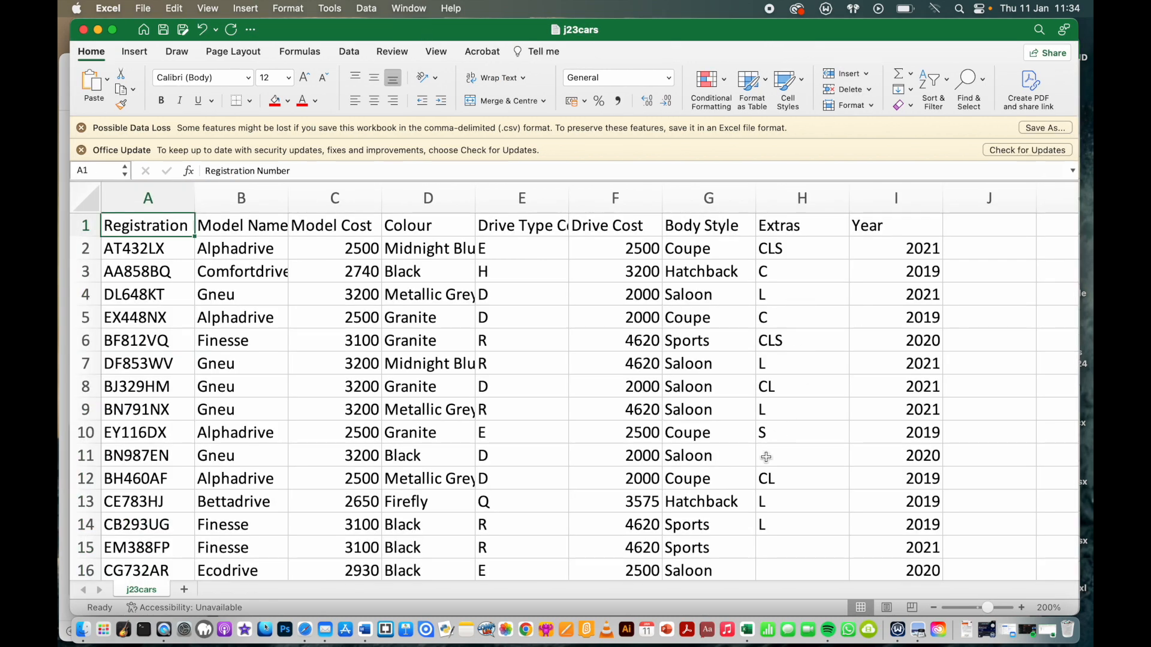
scroll(786, 493, down, 3)
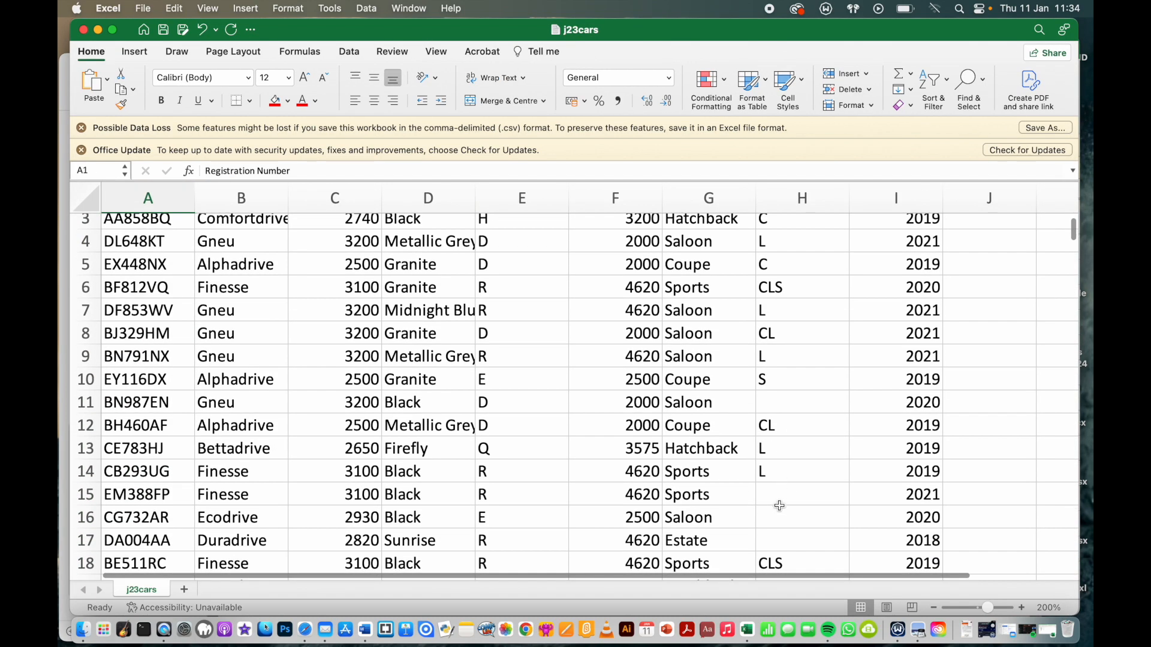
scroll(782, 534, down, 10)
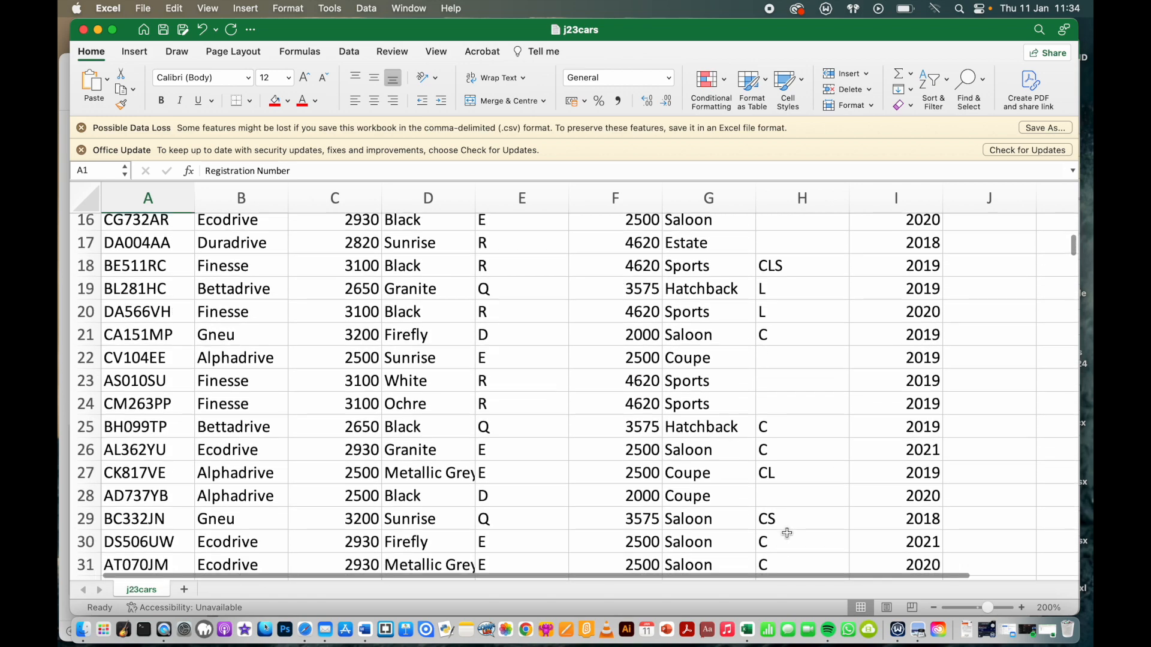
scroll(776, 396, up, 10)
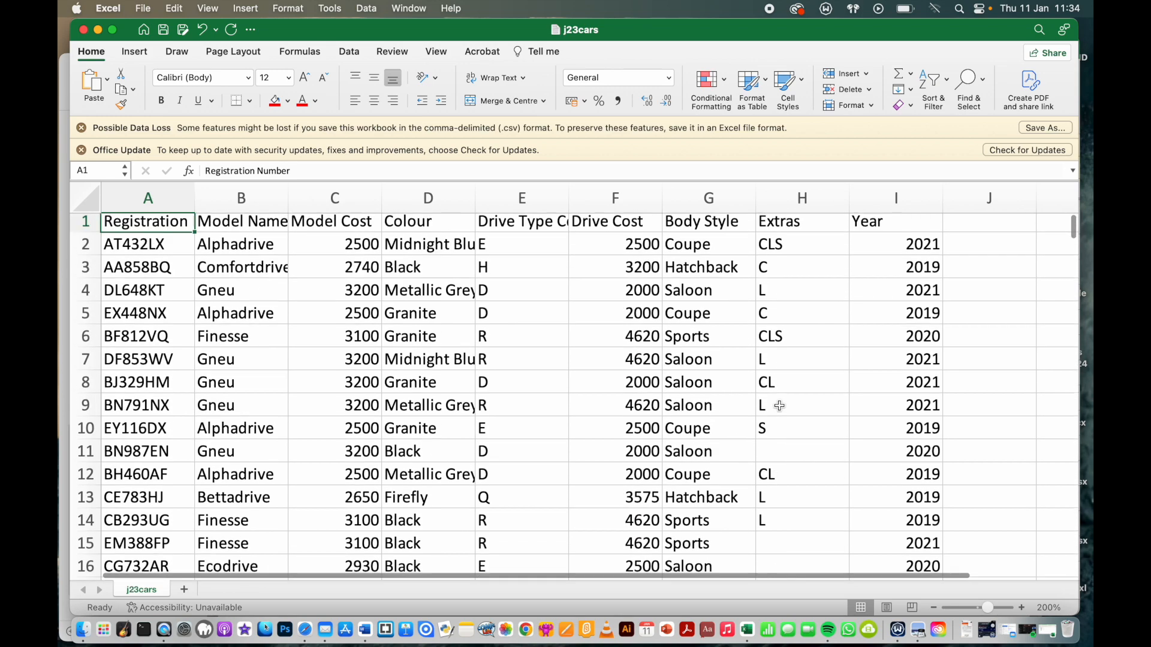
scroll(761, 335, up, 1)
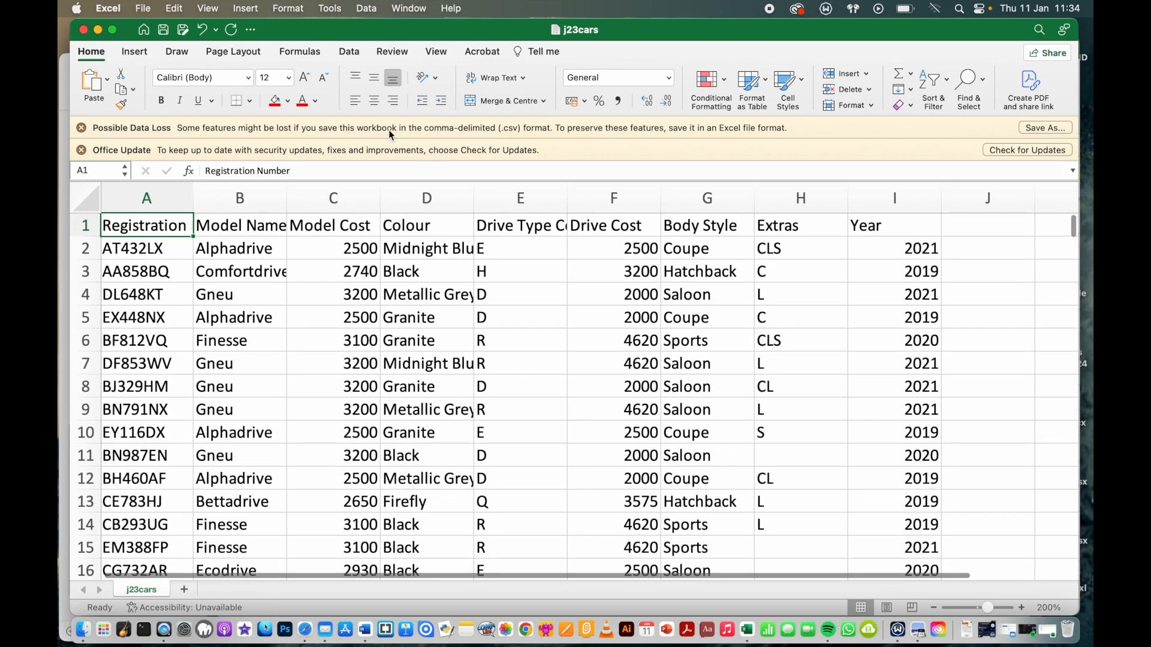
- Move the j23cars window aside to expose j23extras, view the extras table, and return to j23cars
drag(295, 30, 360, 30)
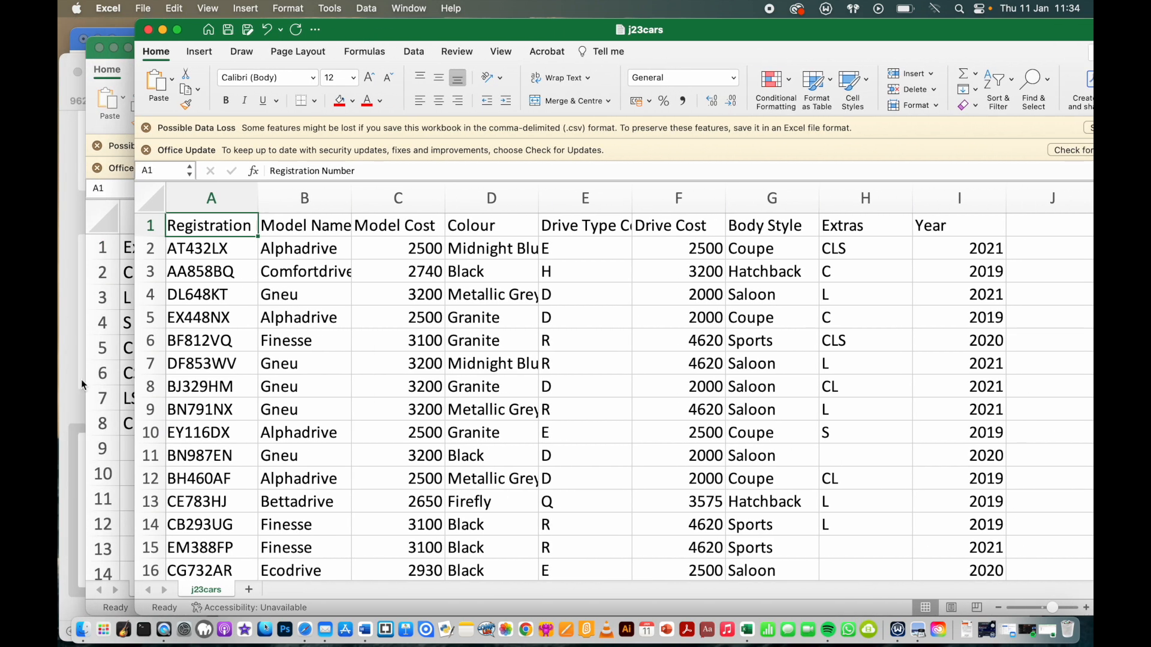
click(103, 447)
click(156, 455)
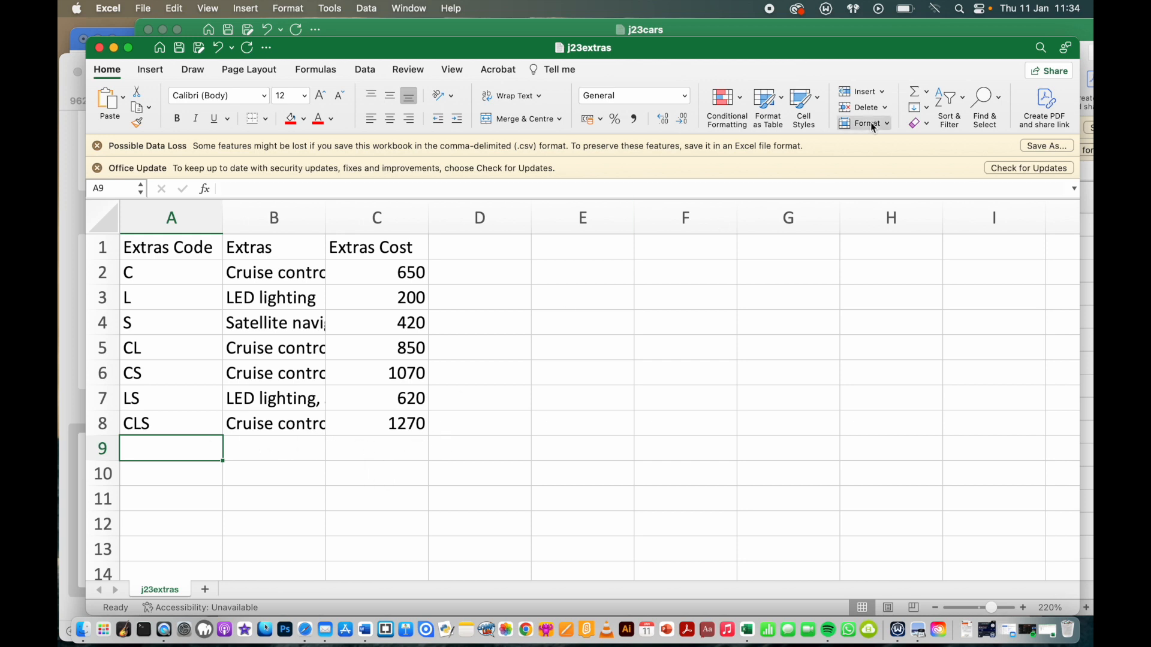
click(856, 35)
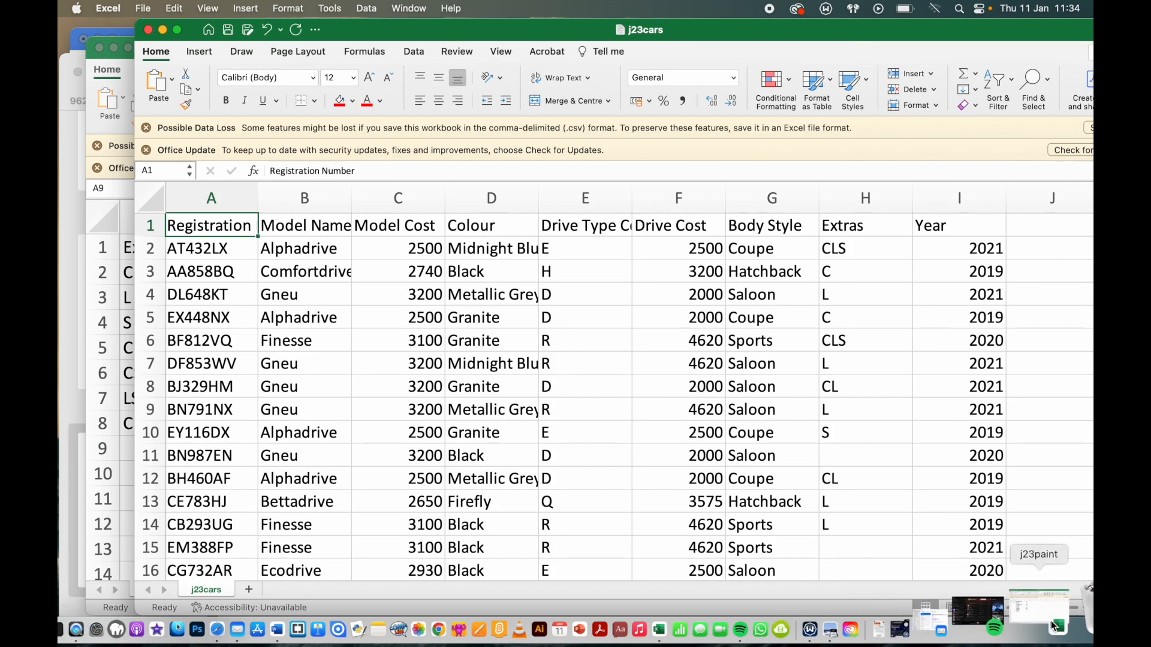
- Bring up the j23paint spreadsheet, examine its three columns of paint data, and return to j23extras
click(1054, 625)
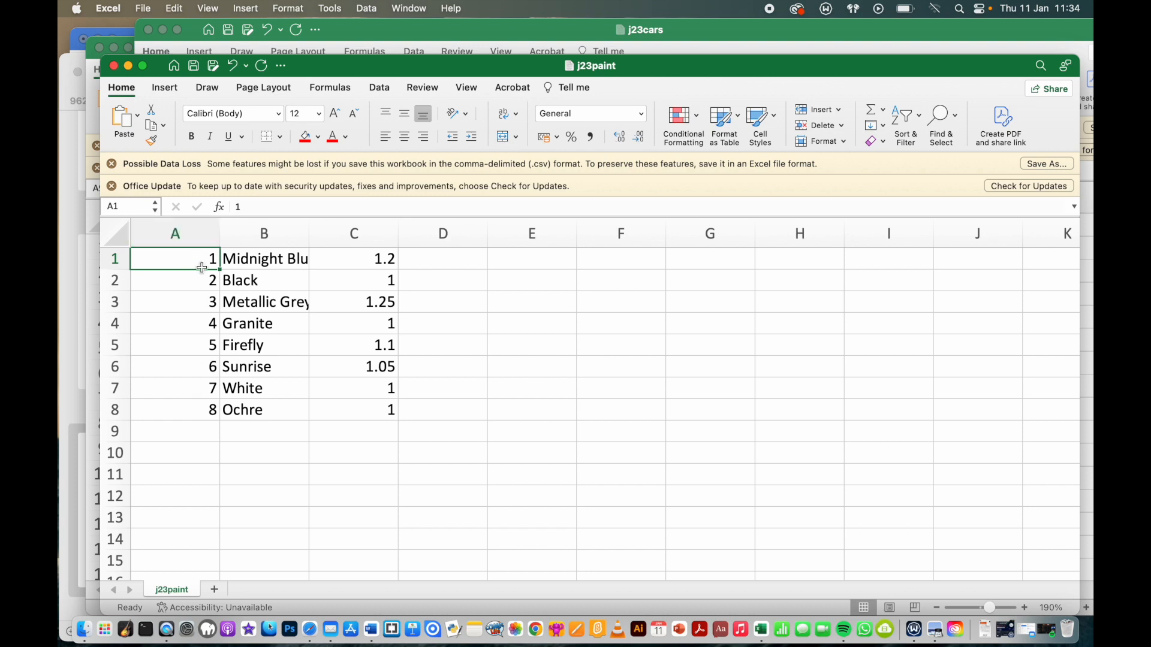
scroll(209, 312, right, 1)
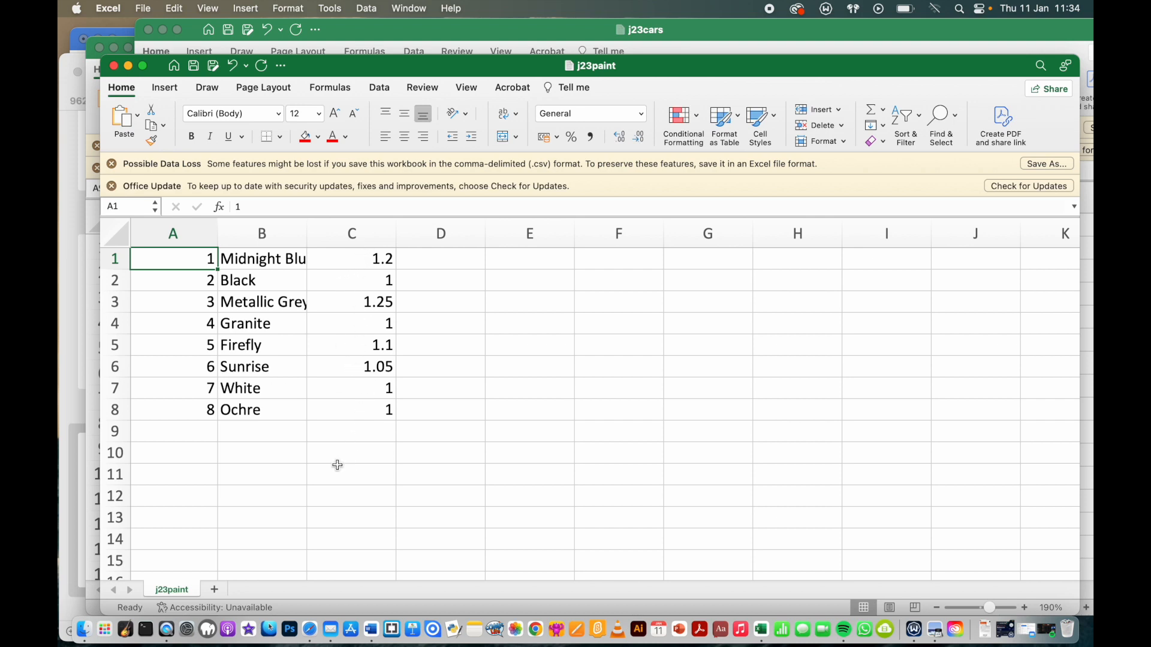
scroll(338, 466, left, 1)
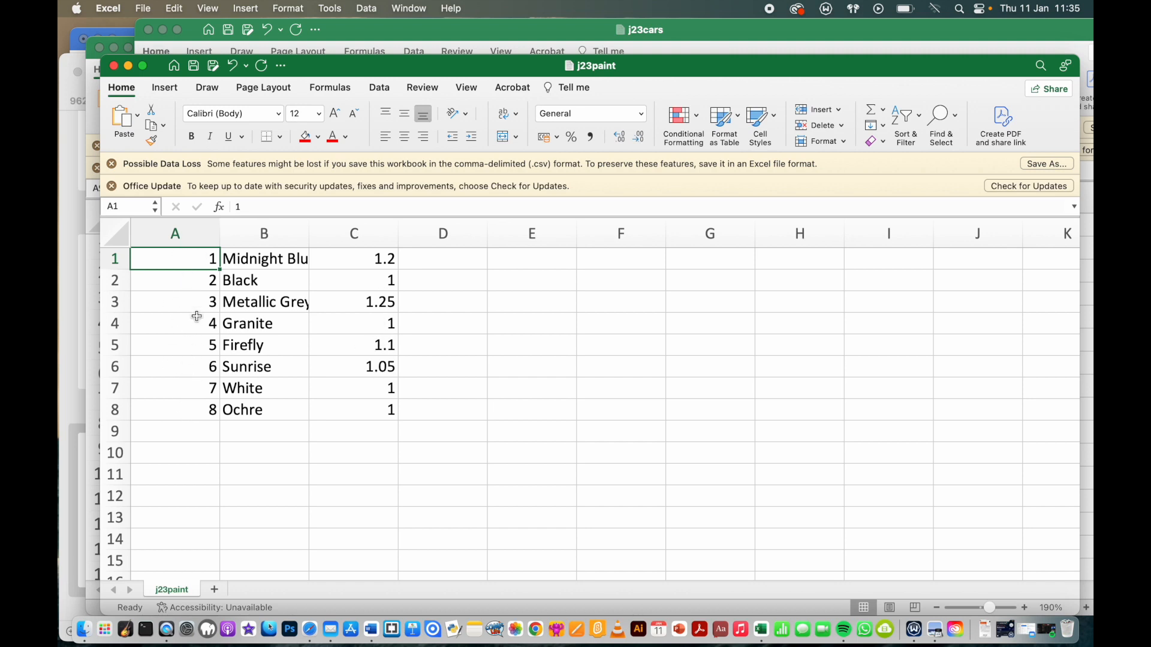
click(163, 51)
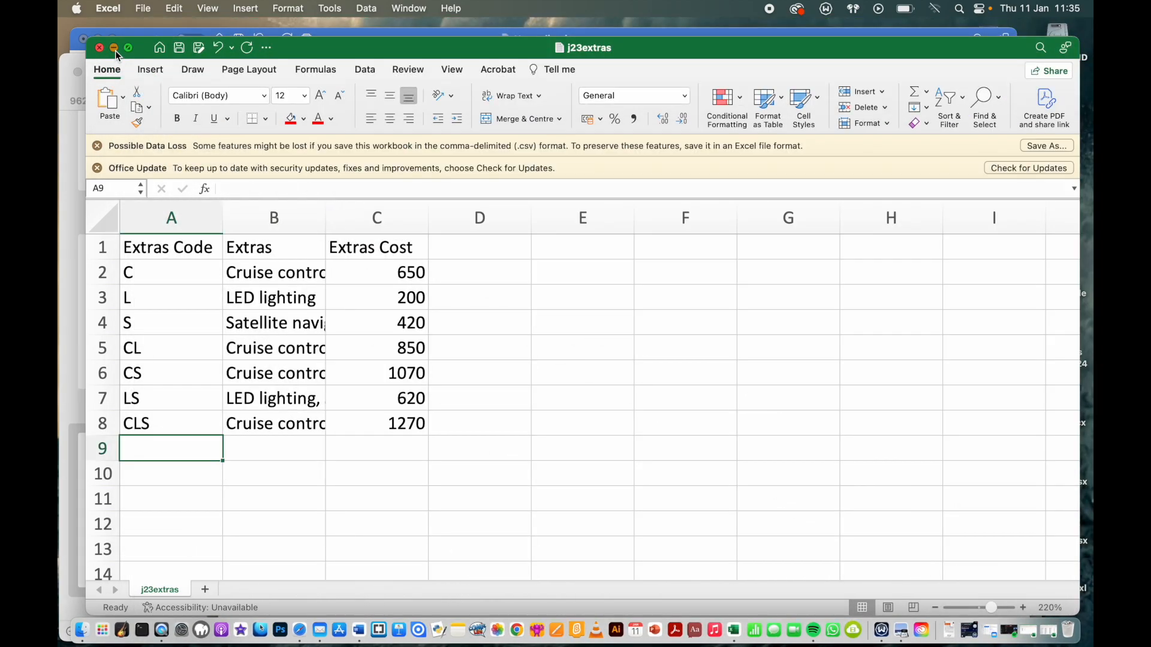
- Minimise the j23extras window, then launch MAMP and start its local servers
click(113, 48)
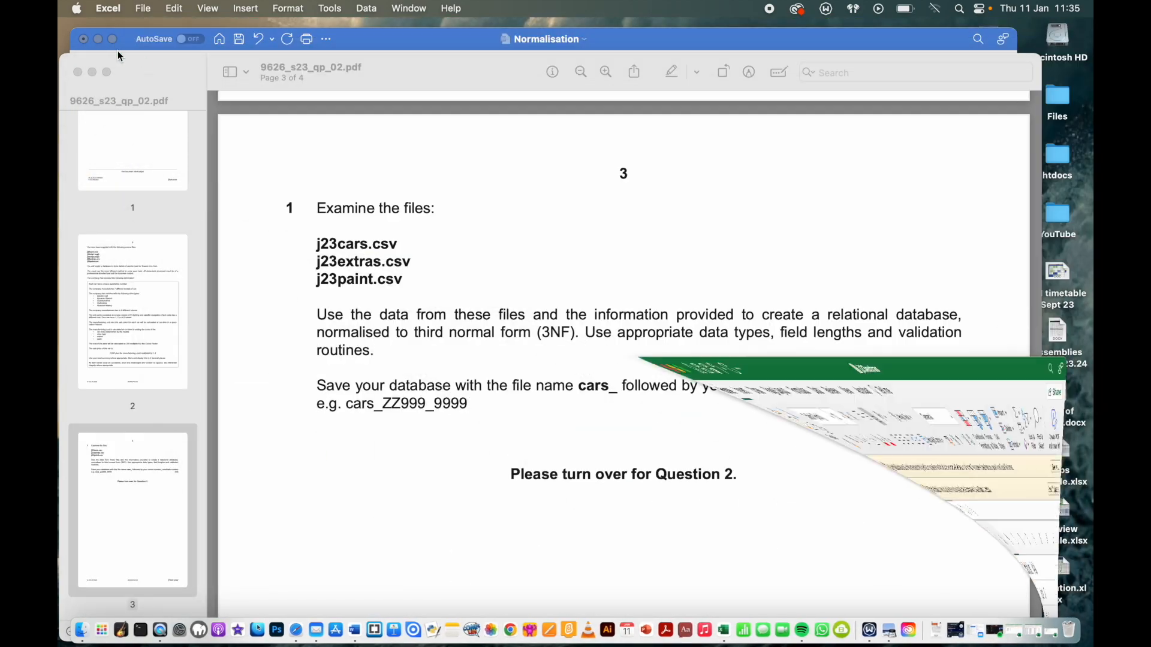
click(144, 73)
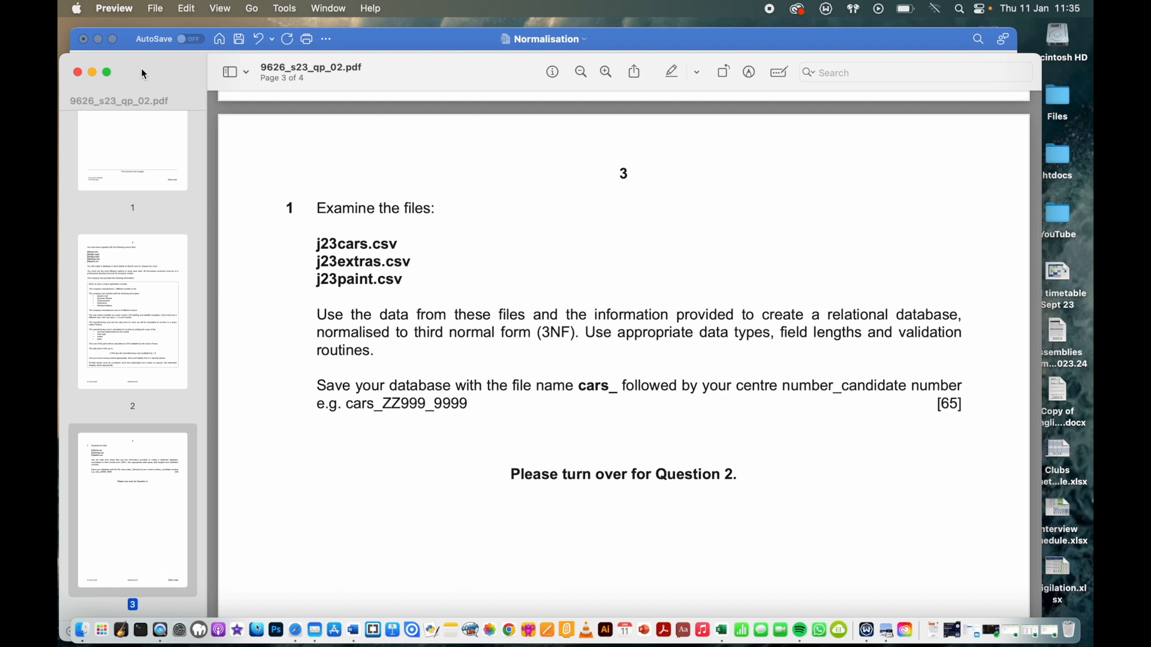
click(196, 609)
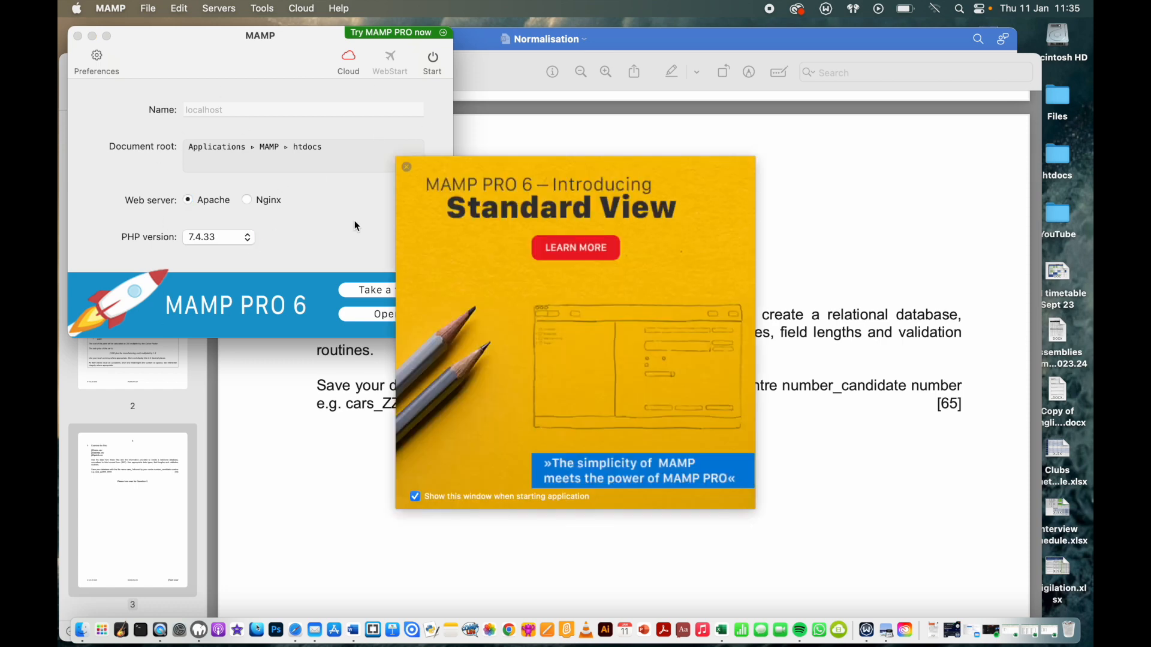
click(407, 167)
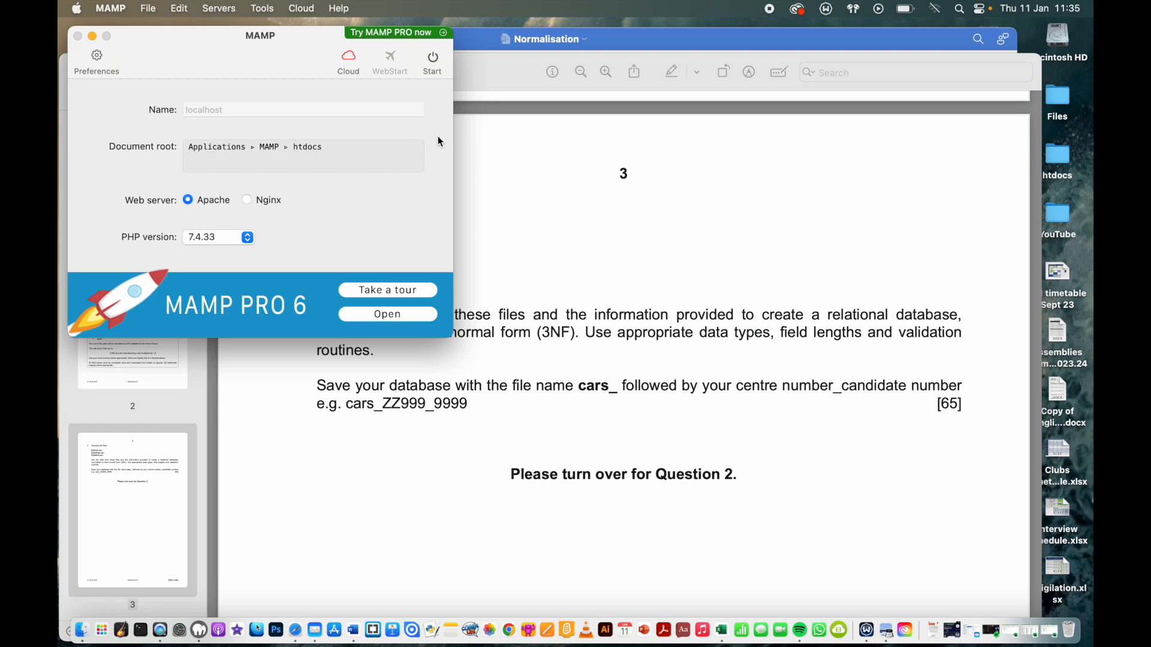
click(434, 60)
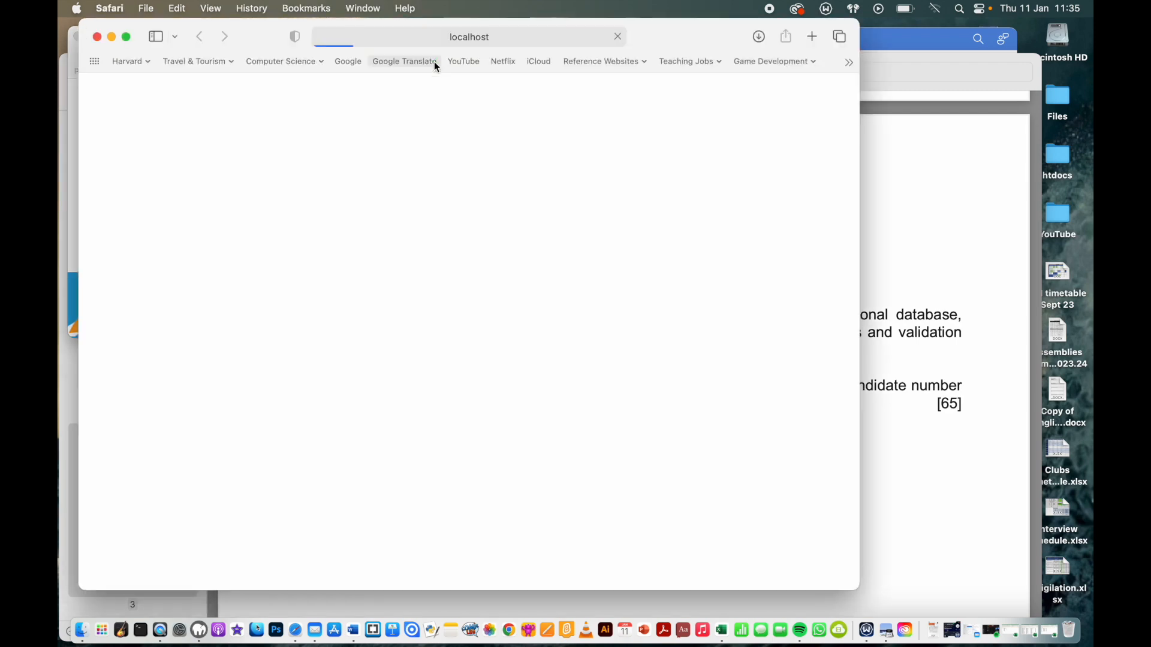
- Widen the browser window showing the MAMP start page and open phpMyAdmin from it
drag(852, 587, 1051, 583)
click(204, 105)
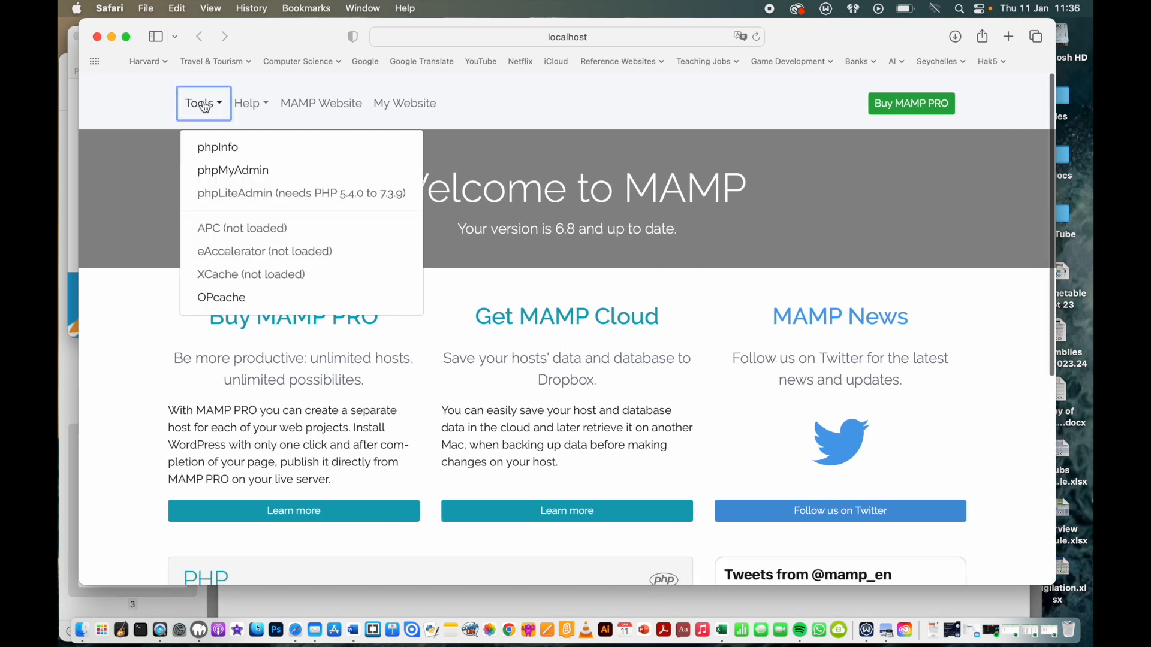
click(242, 174)
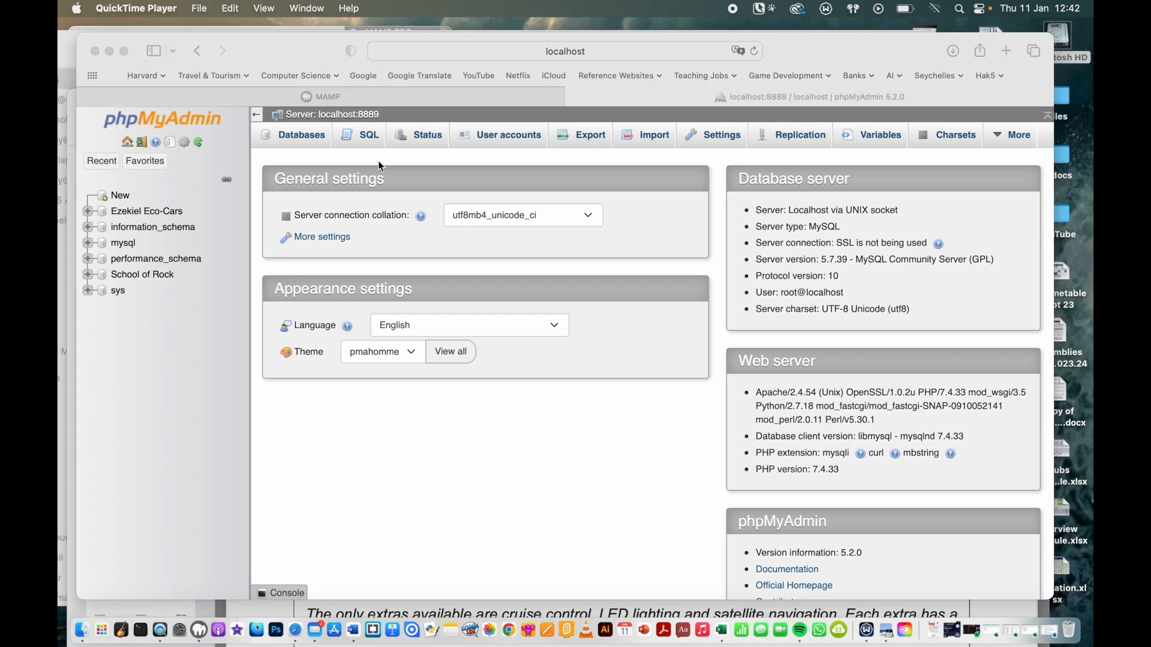
- Switch to the exam paper in Preview and copy the company name Tawara Eco-Cars from page 2
drag(265, 53, 306, 59)
click(94, 236)
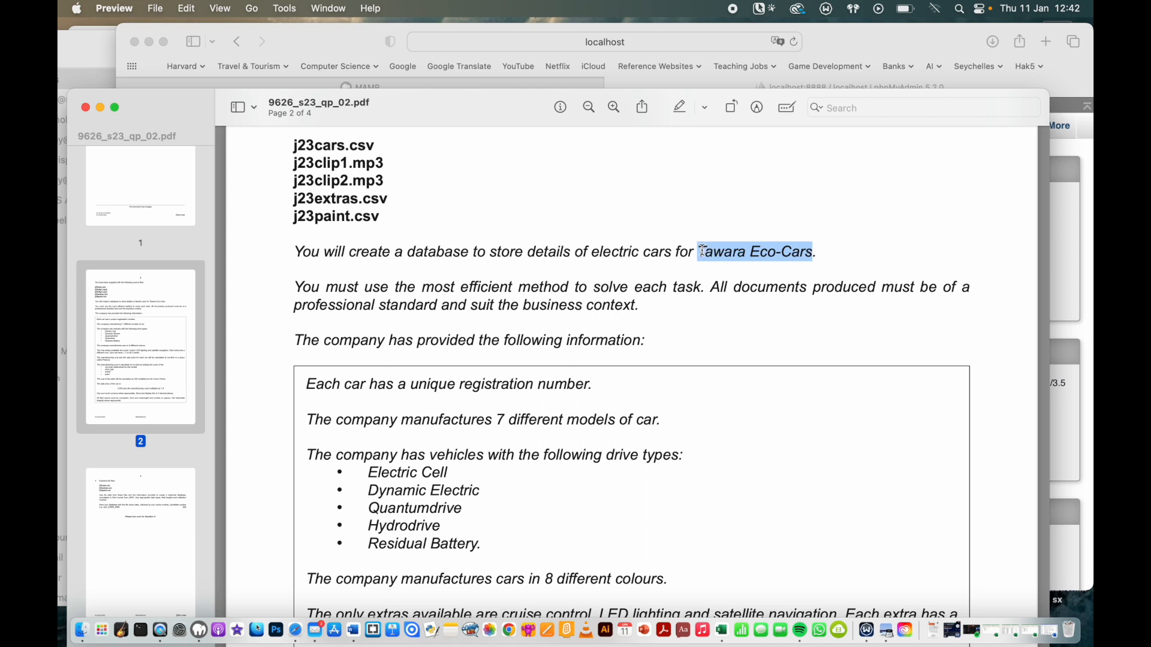
click(807, 251)
drag(813, 251, 703, 253)
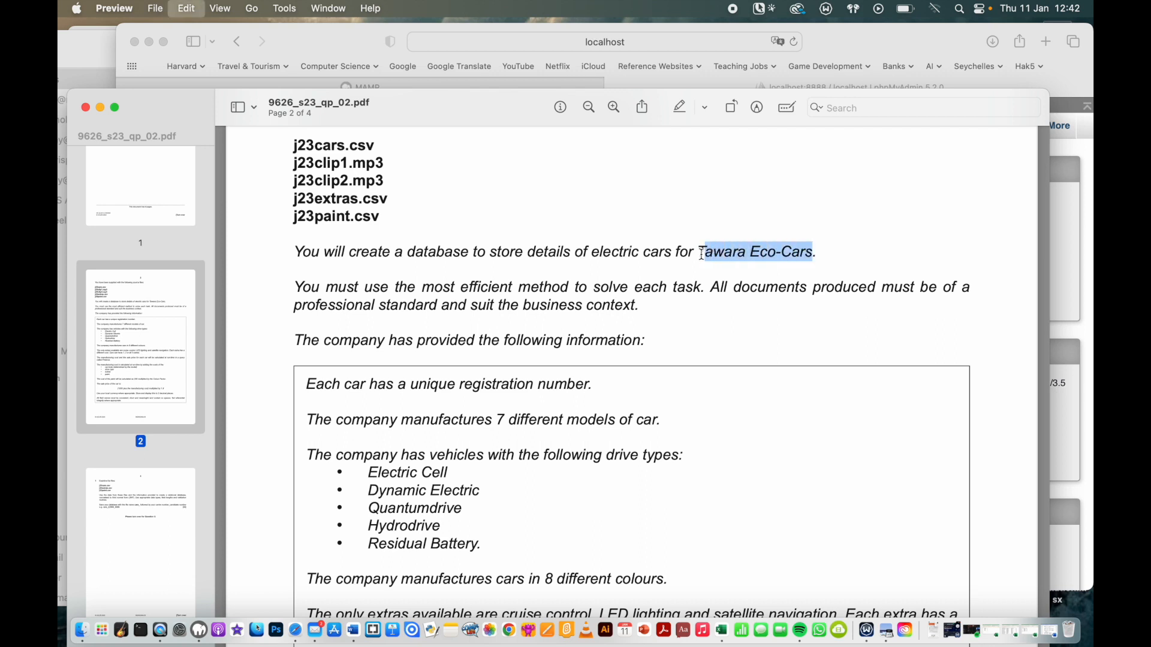
click(703, 253)
mouse_move(702, 252)
mouse_down()
mouse_move(801, 252)
mouse_move(701, 258)
mouse_up()
key(super+c)
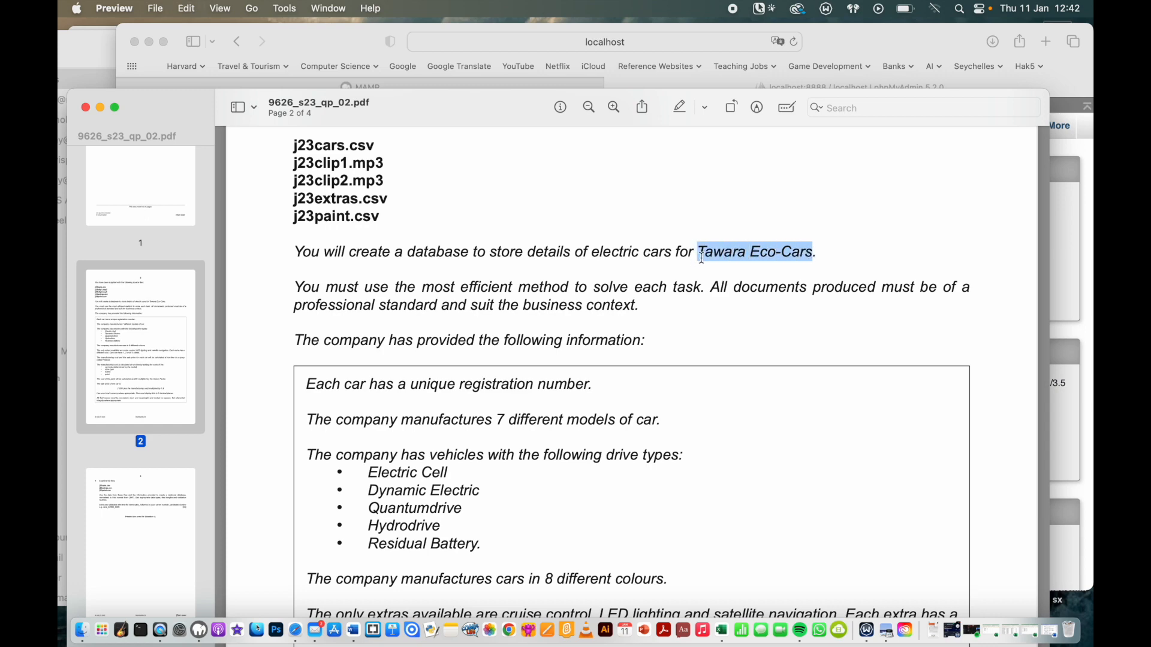
- Return to phpMyAdmin in Safari and fill in Tawara Eco-Cars as the name of a new database
click(1071, 80)
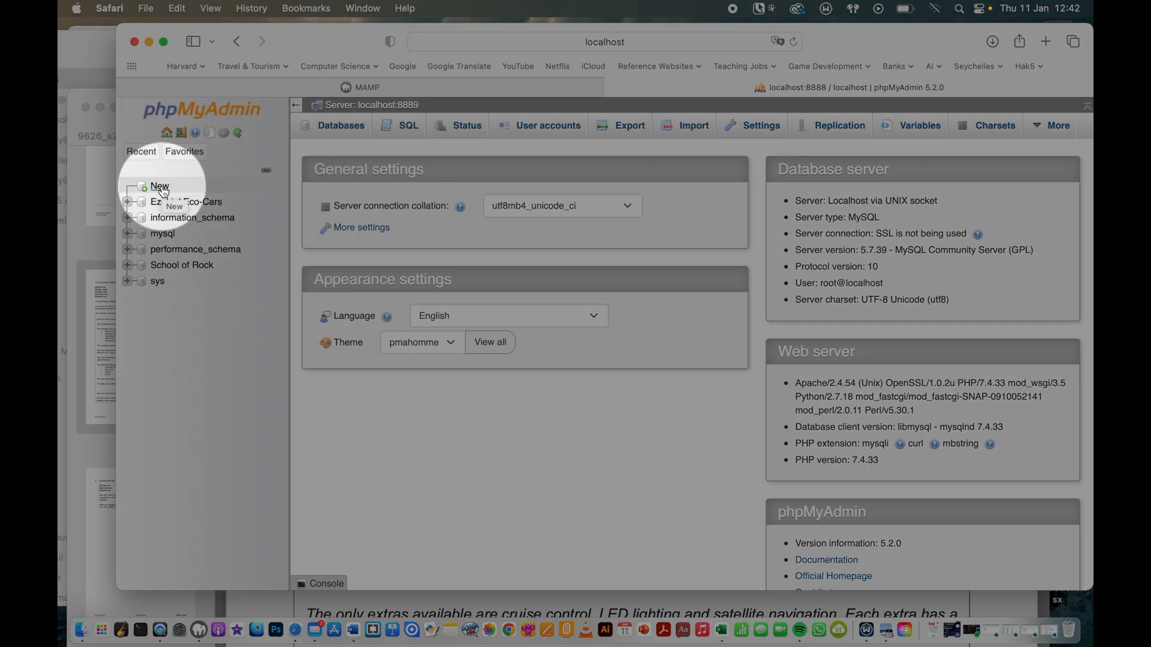
click(160, 187)
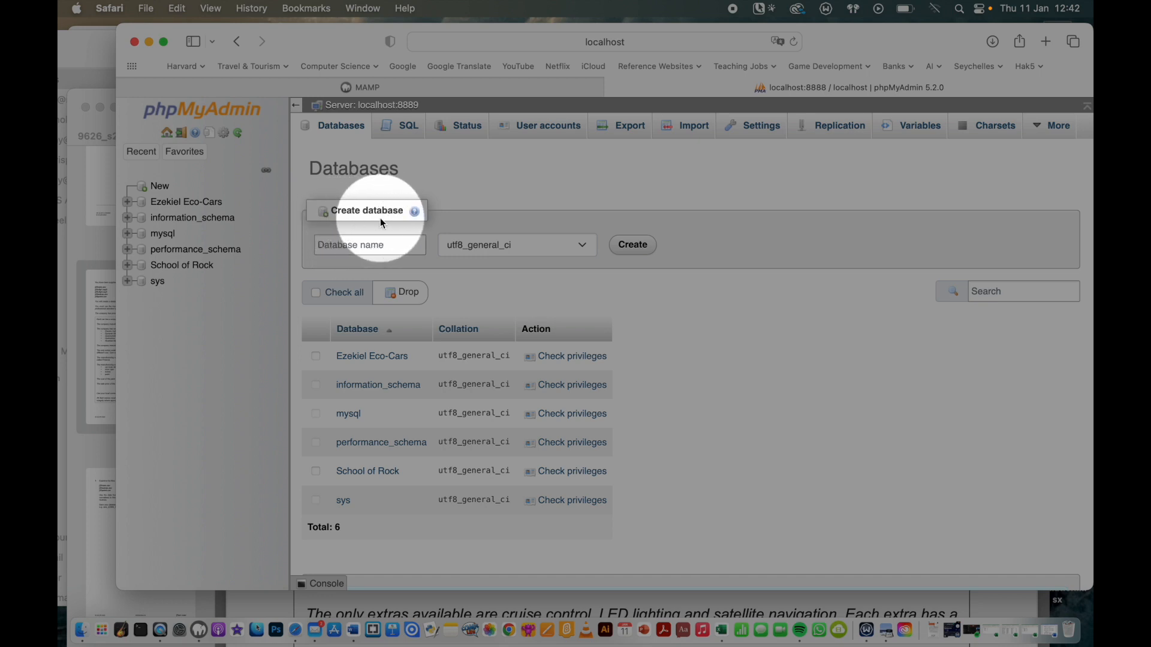
click(351, 243)
text(Tawara Eco-Cars)
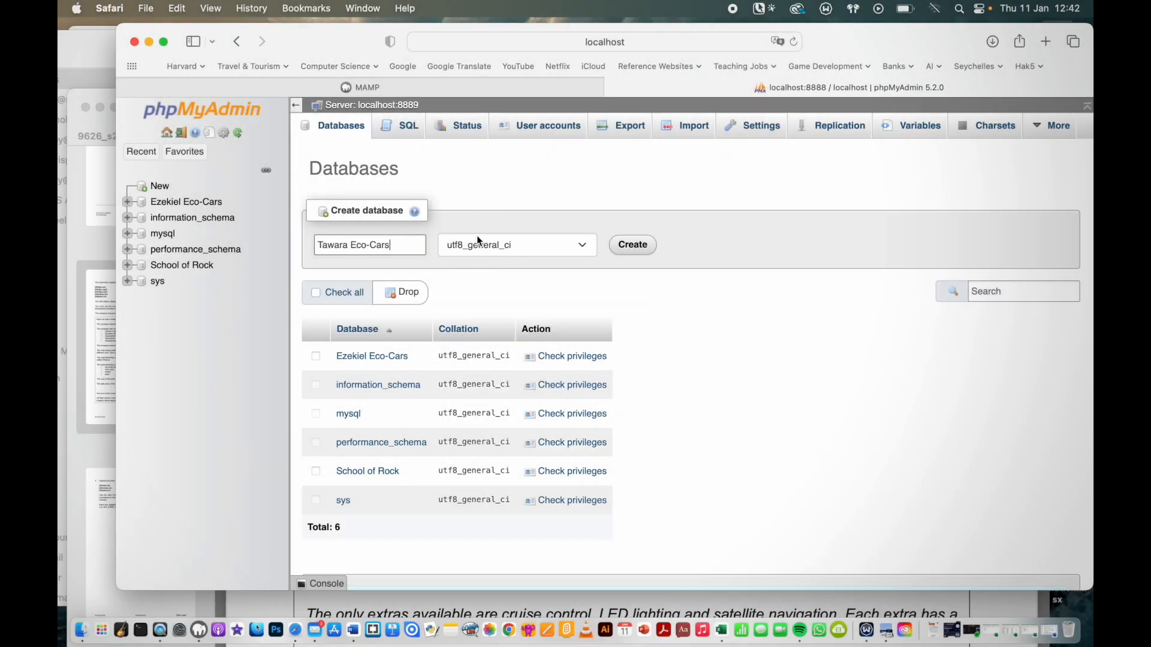
click(645, 250)
- Move the browser window aside and check the exam paper's rules on field names and spaces at the end of page 2
drag(898, 35, 909, 146)
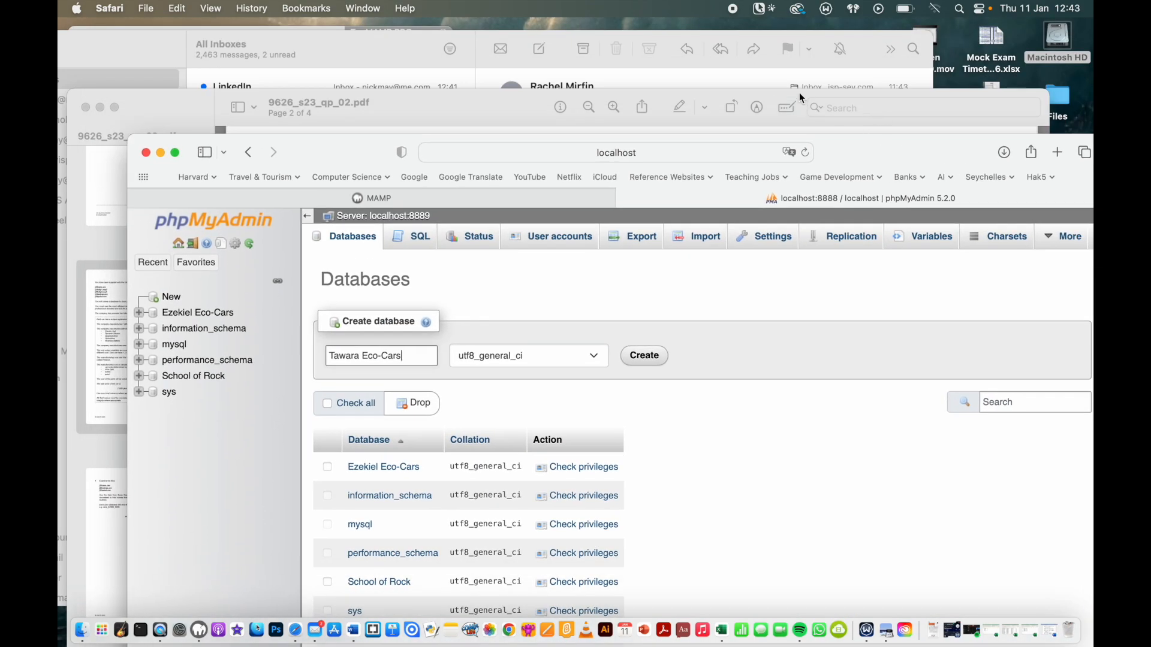
click(800, 92)
scroll(772, 444, down, 10)
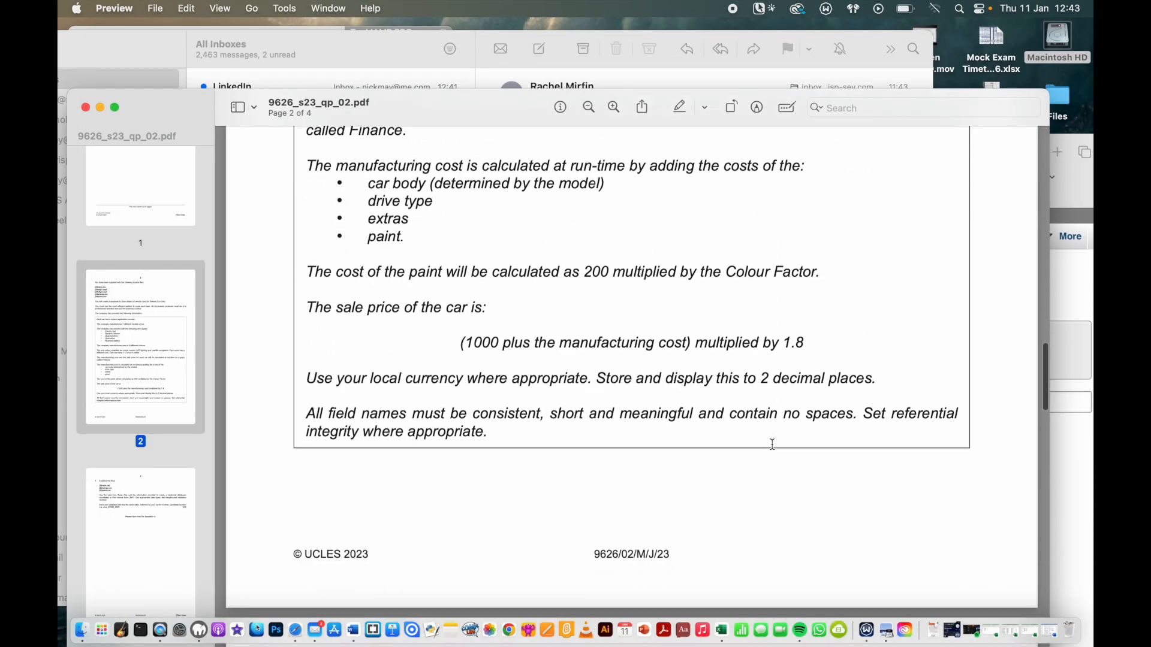
key(F1)
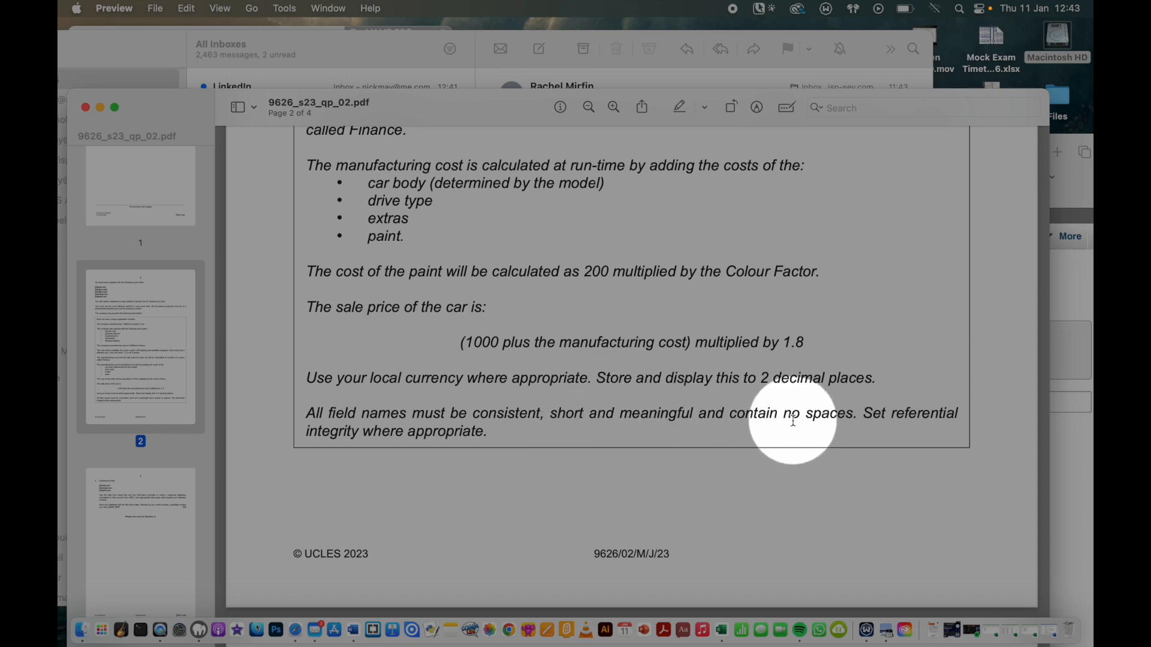
key(F1)
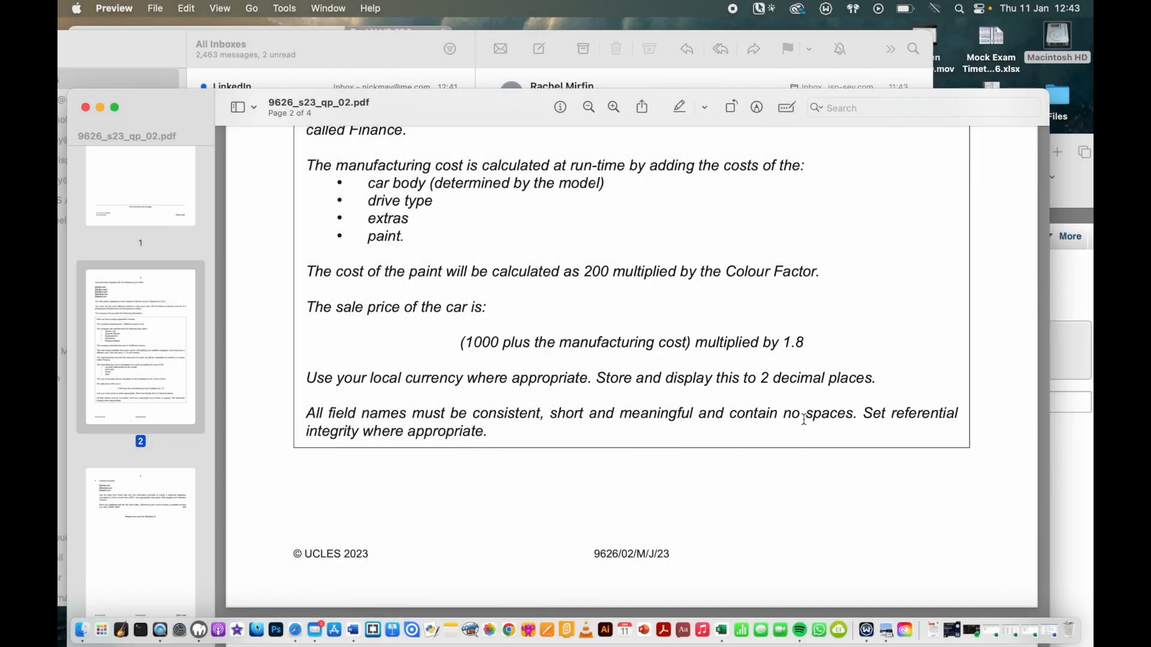
- Return to phpMyAdmin, remove the space and hyphen from the database name, and create the database as TawaraEcoCars
drag(1070, 134, 1013, 24)
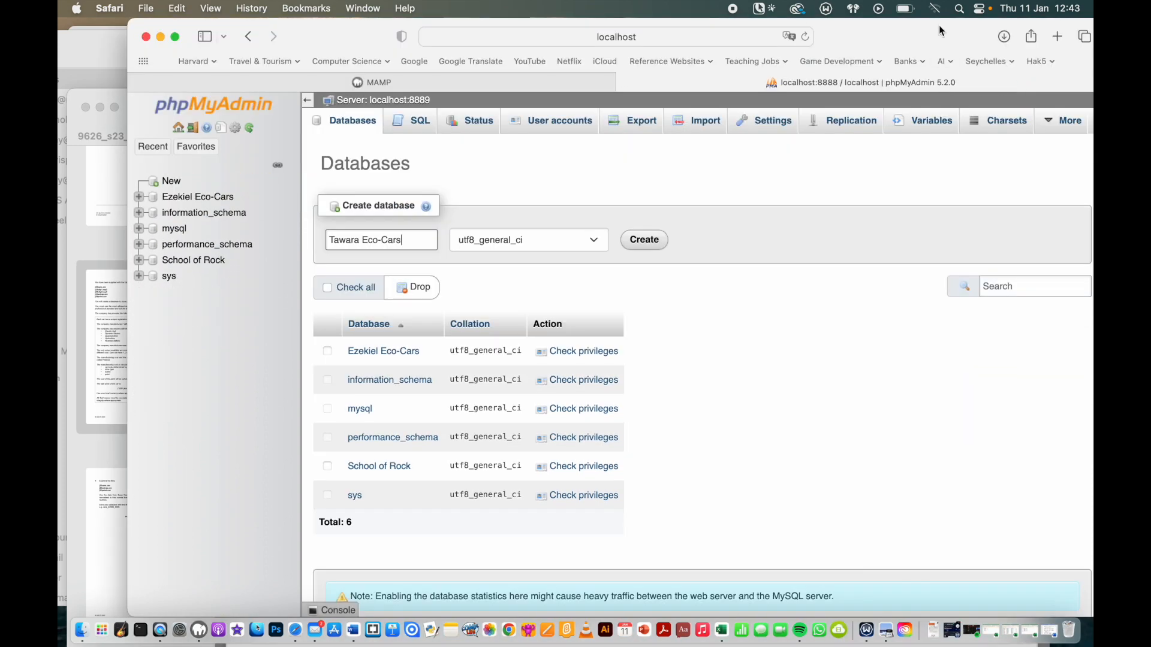
drag(938, 27, 896, 4)
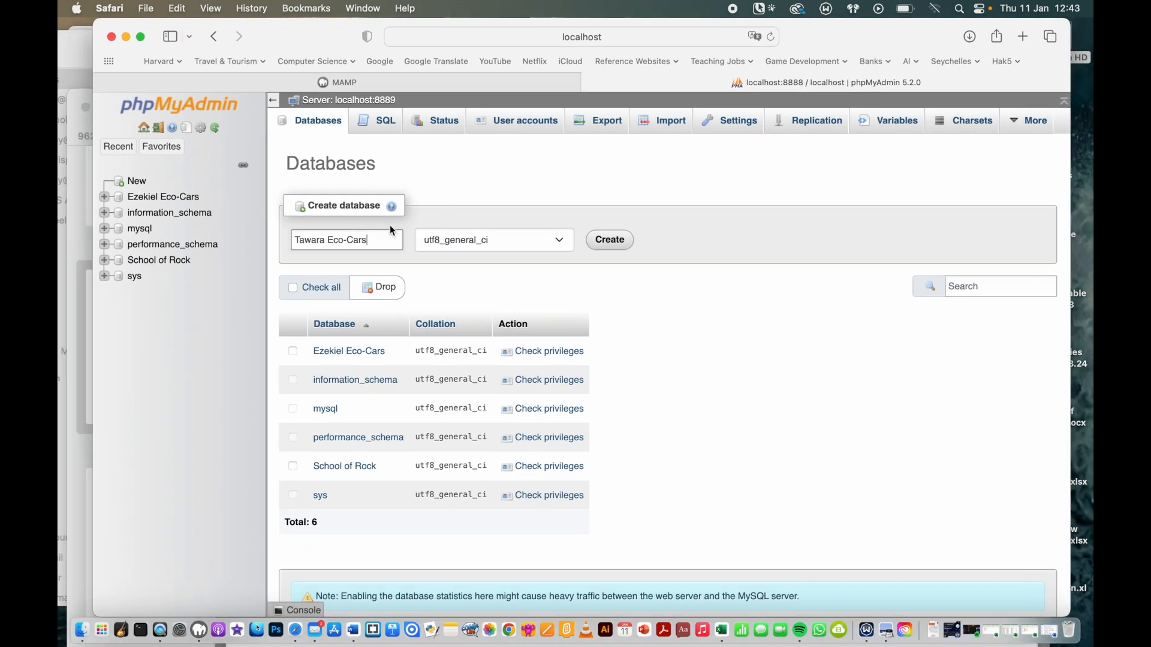
key(BackSpace)
key(BackSpace)
click(610, 240)
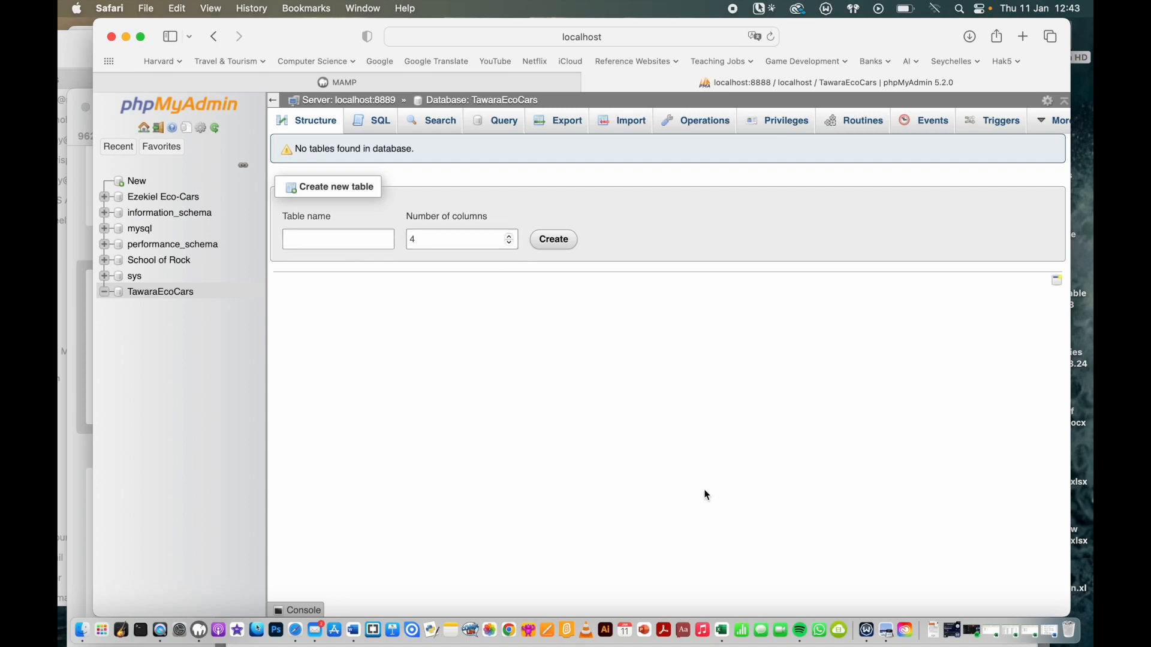
- Check the column headings in the j23cars spreadsheet and set the new table's number of columns to 9 in phpMyAdmin
click(725, 630)
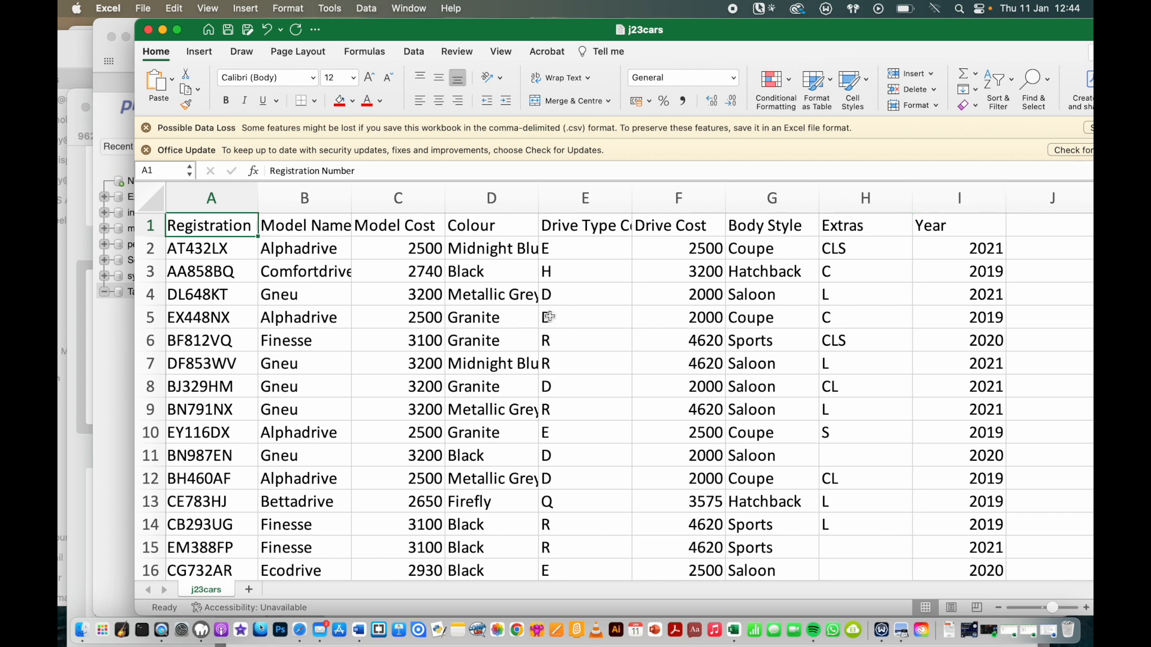
click(115, 340)
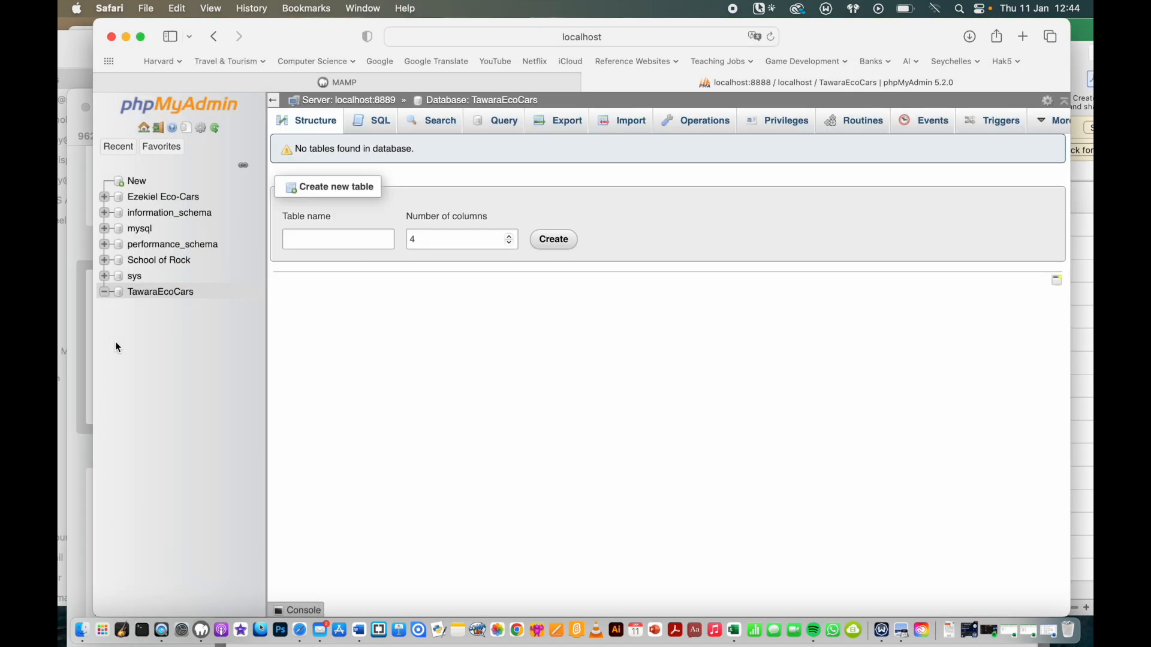
click(509, 237)
click(509, 236)
click(509, 237)
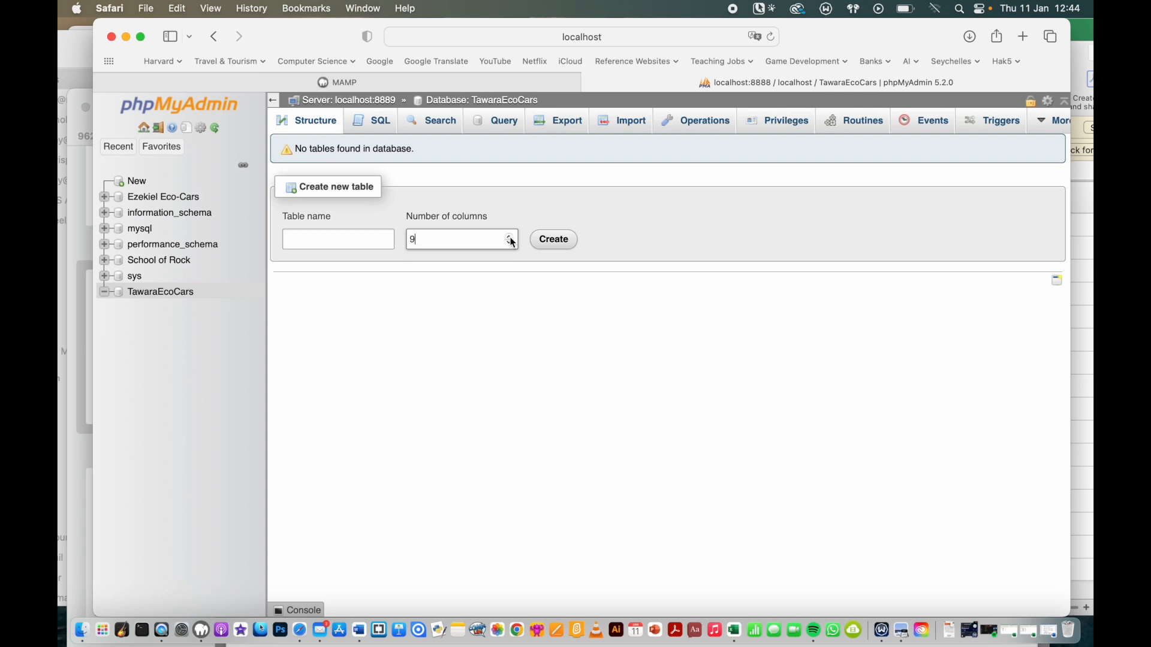
drag(825, 37, 807, 37)
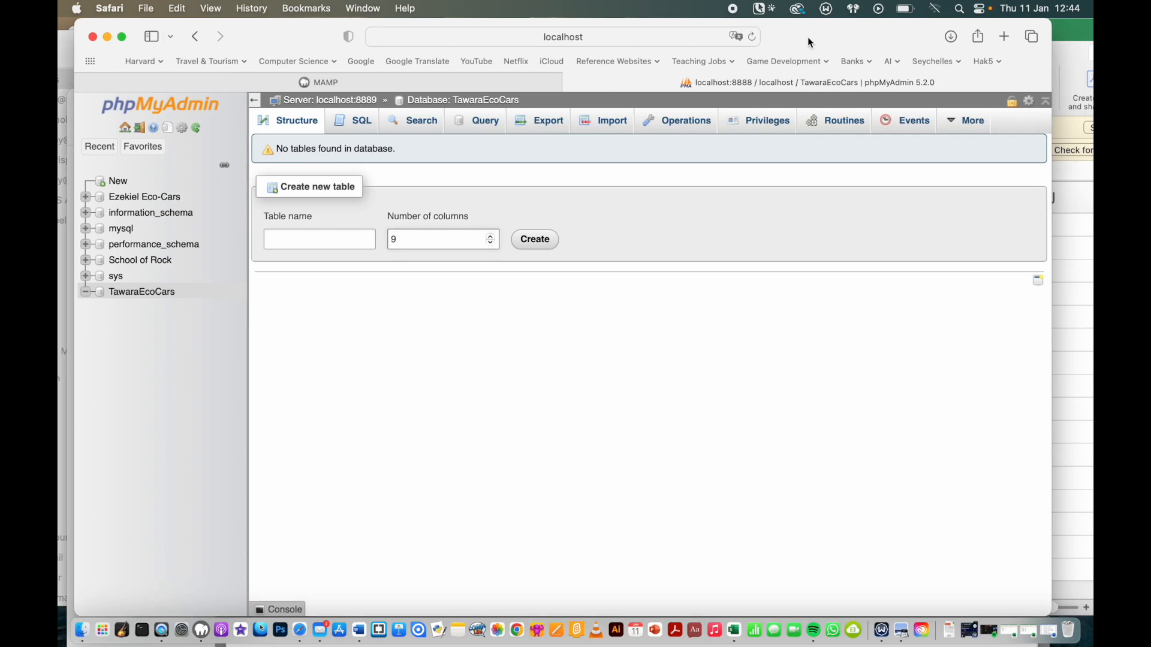
- Bring up the j23cars spreadsheet in Excel and examine the registration number values down column A
click(1059, 29)
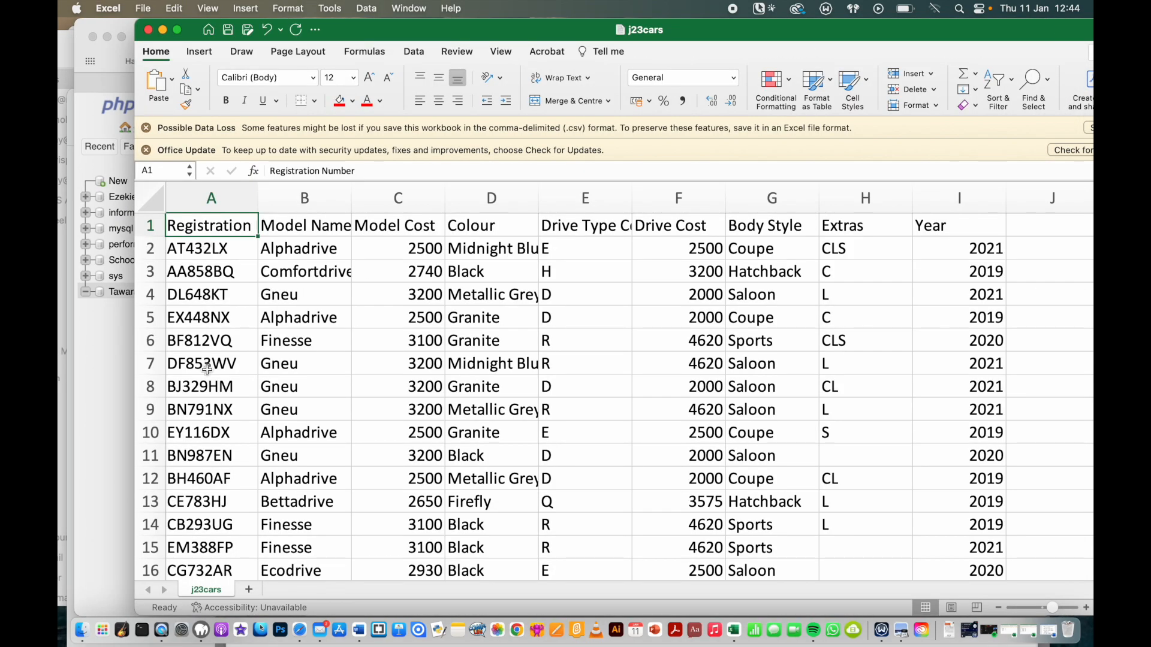
click(210, 199)
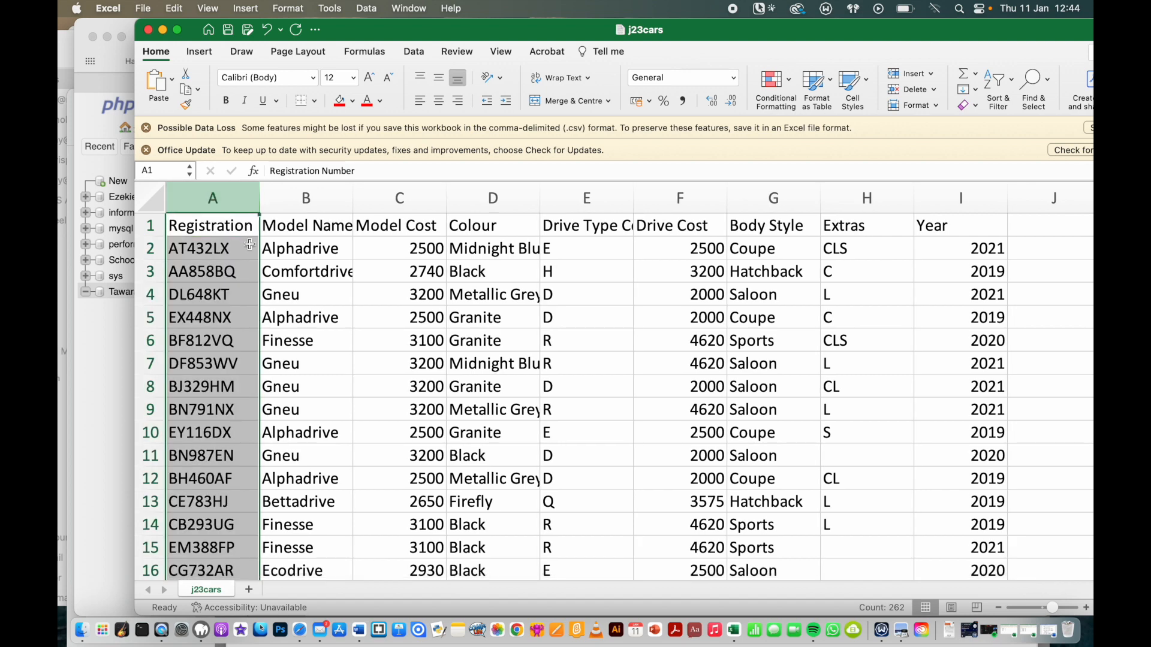
click(233, 274)
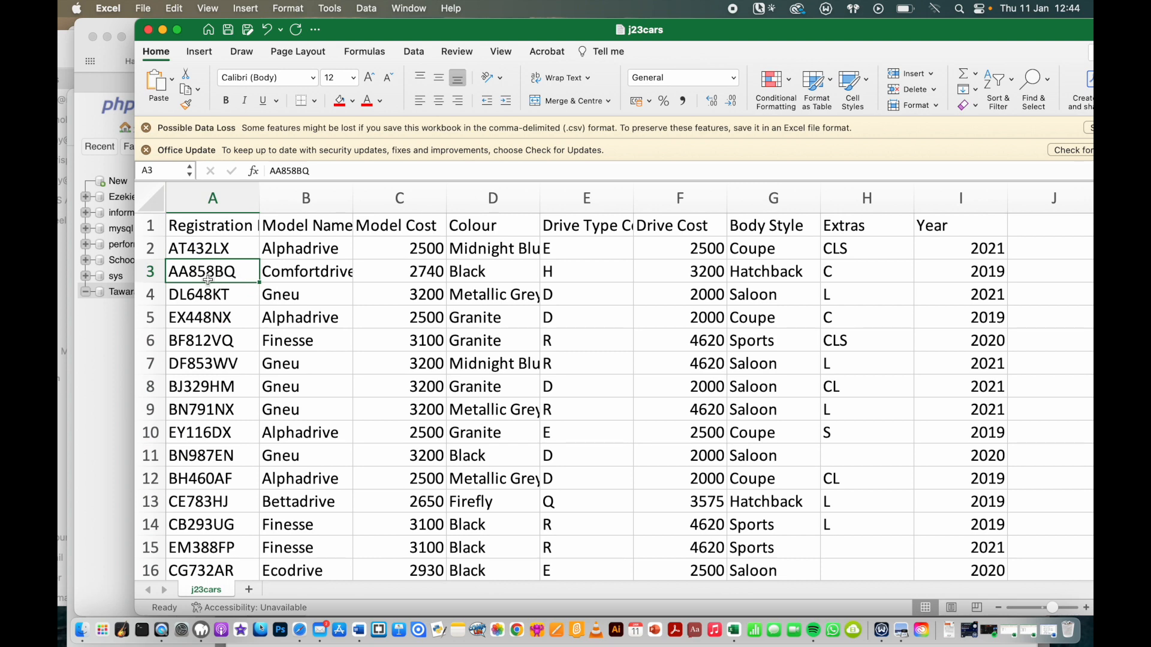
scroll(200, 395, down, 10)
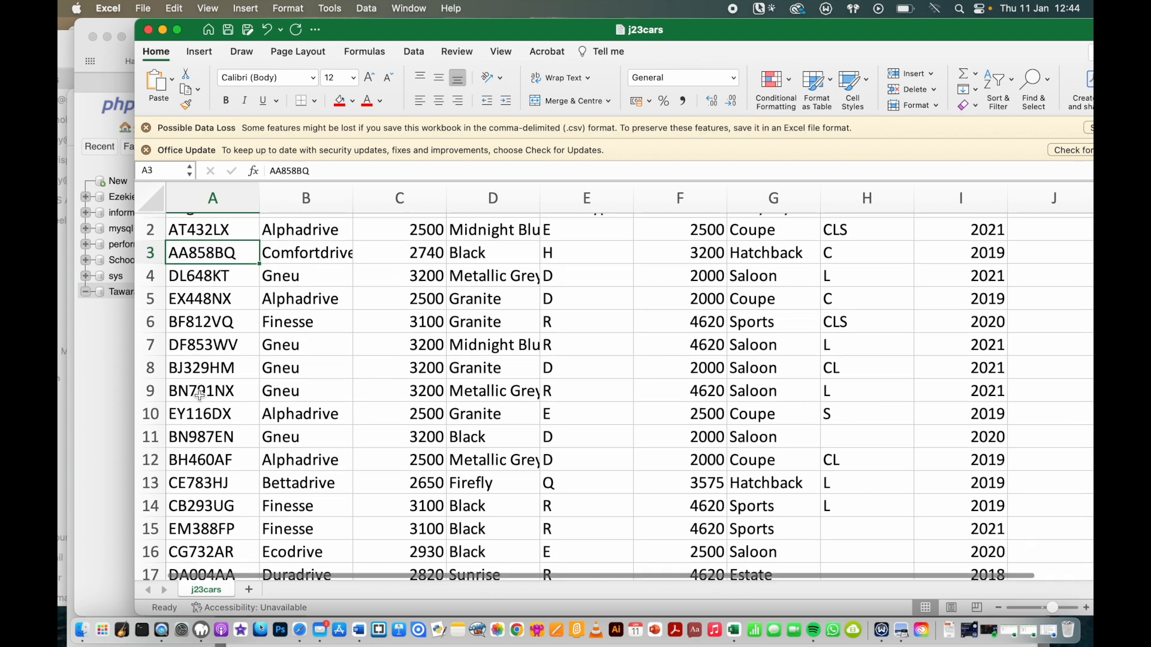
scroll(200, 395, down, 18)
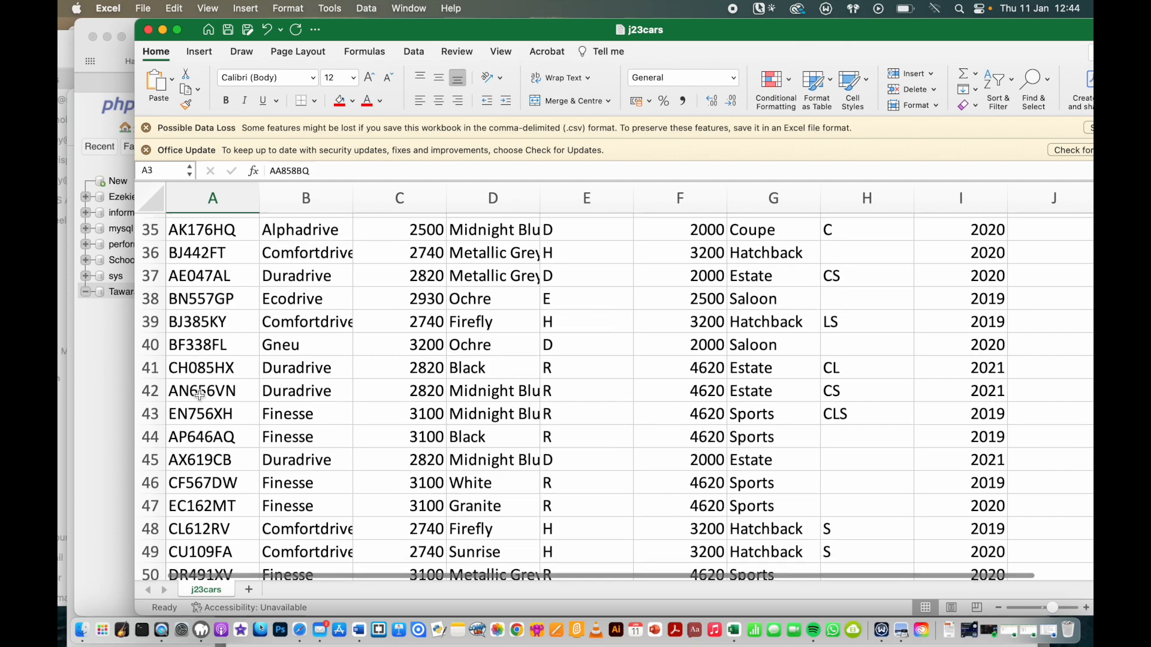
scroll(200, 396, down, 20)
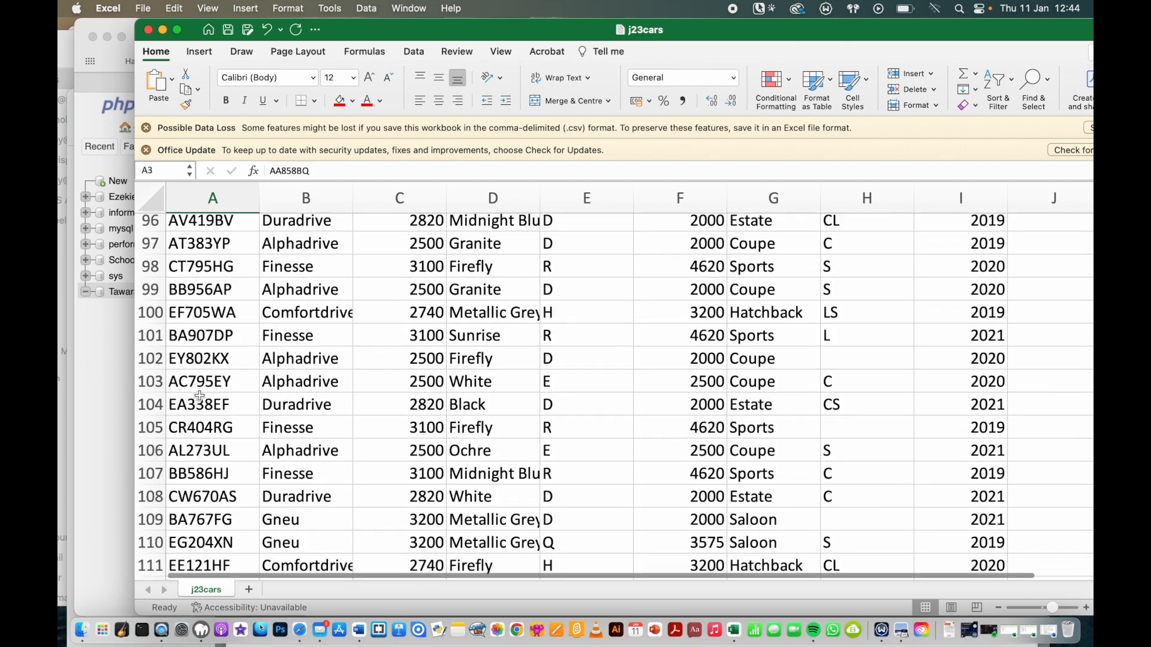
scroll(200, 396, down, 12)
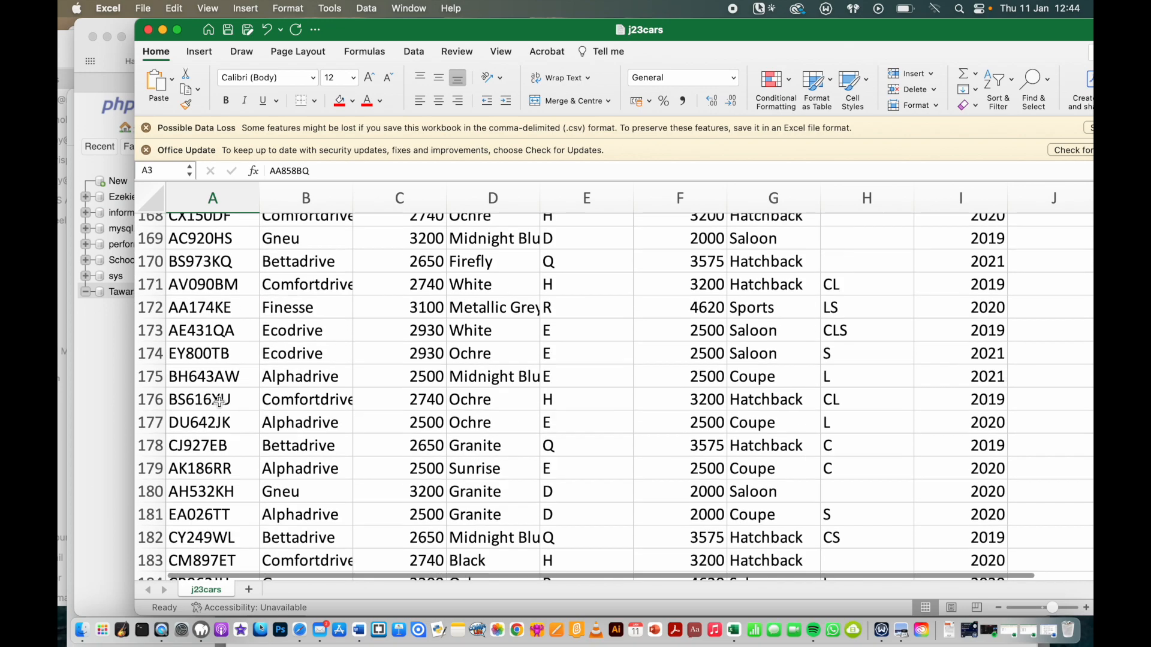
scroll(220, 402, up, 10)
scroll(217, 306, down, 1)
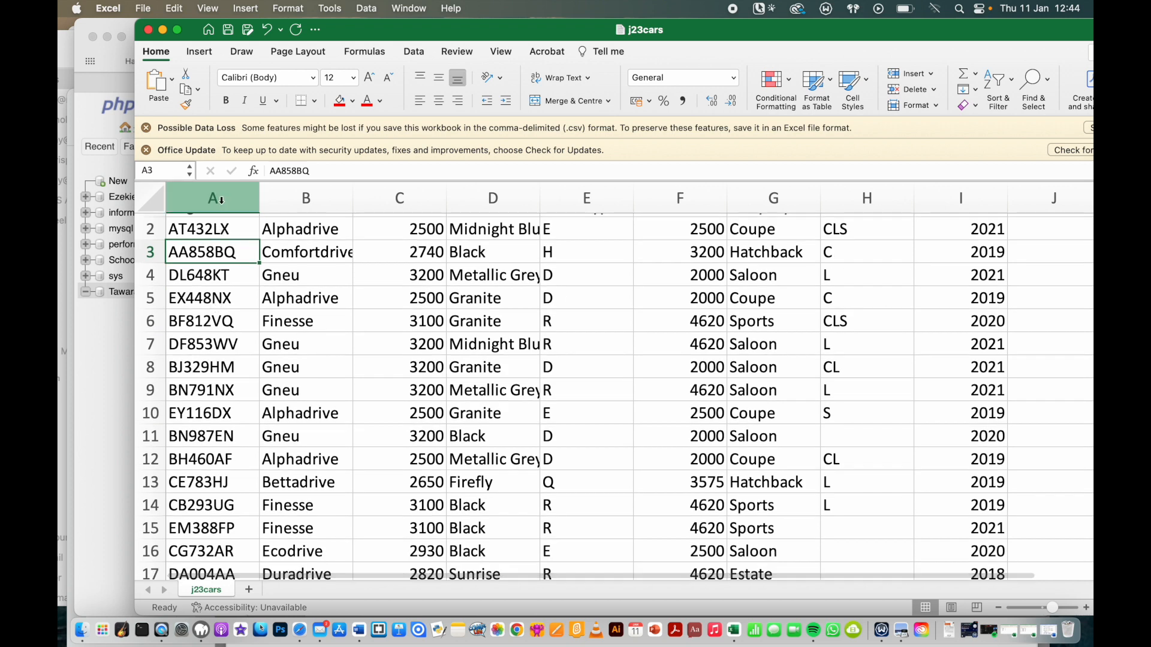
scroll(221, 327, up, 1)
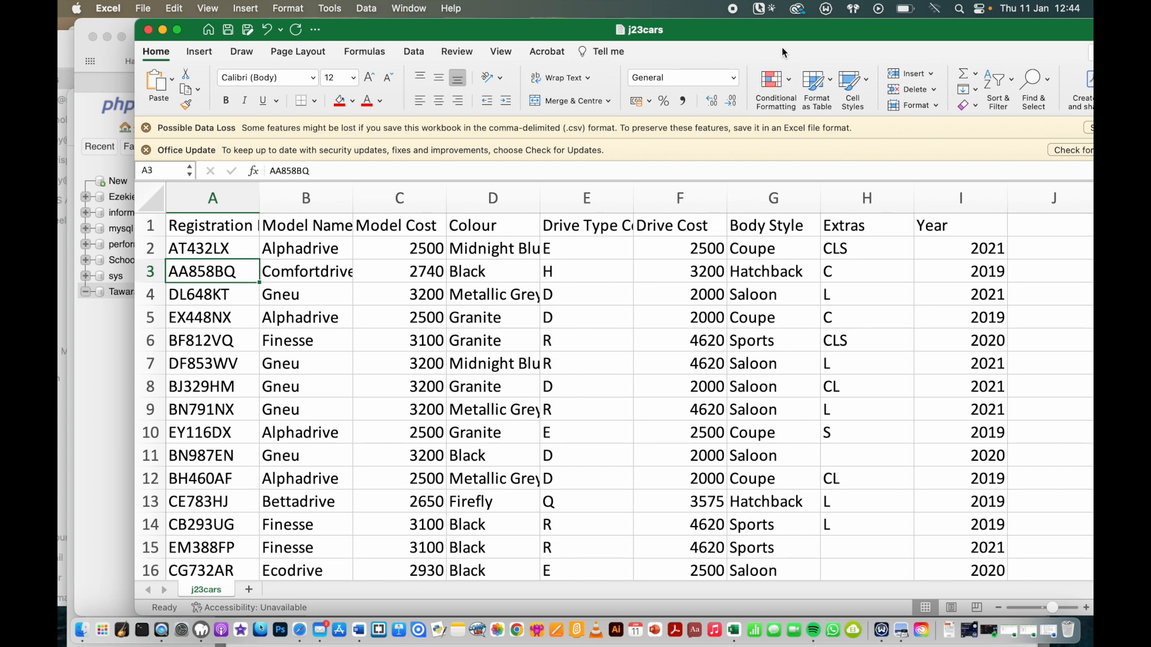
- Arrange the windows so the j23cars heading row stays visible beneath phpMyAdmin's new table form in Safari
drag(807, 31, 746, 409)
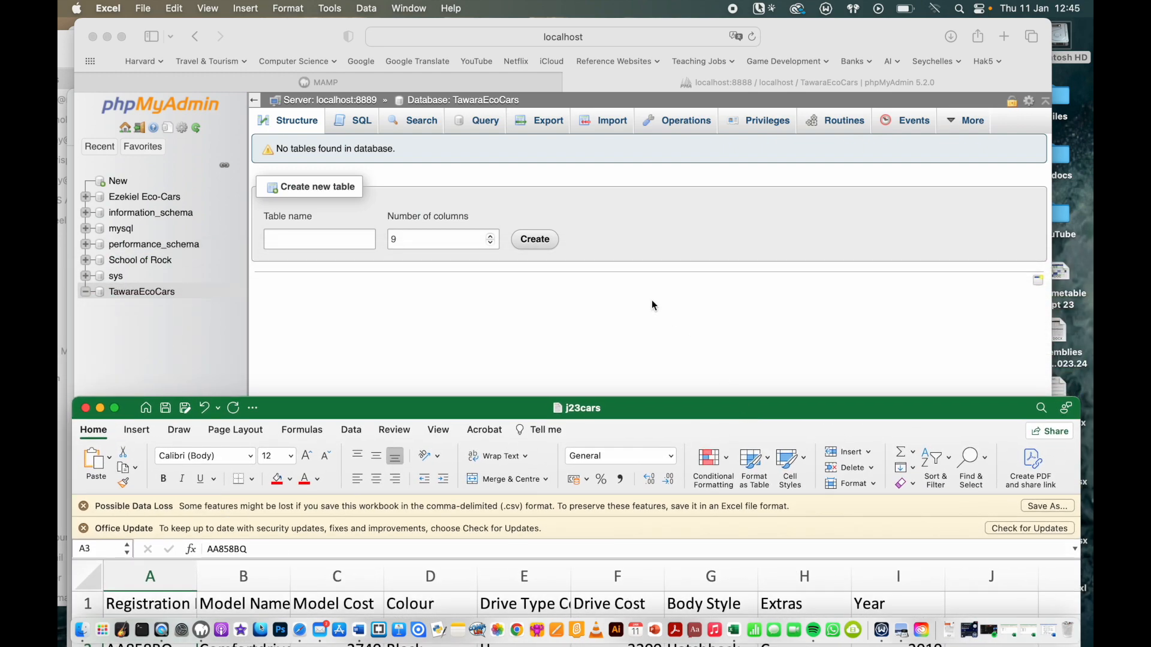
click(637, 312)
drag(1051, 613, 1062, 584)
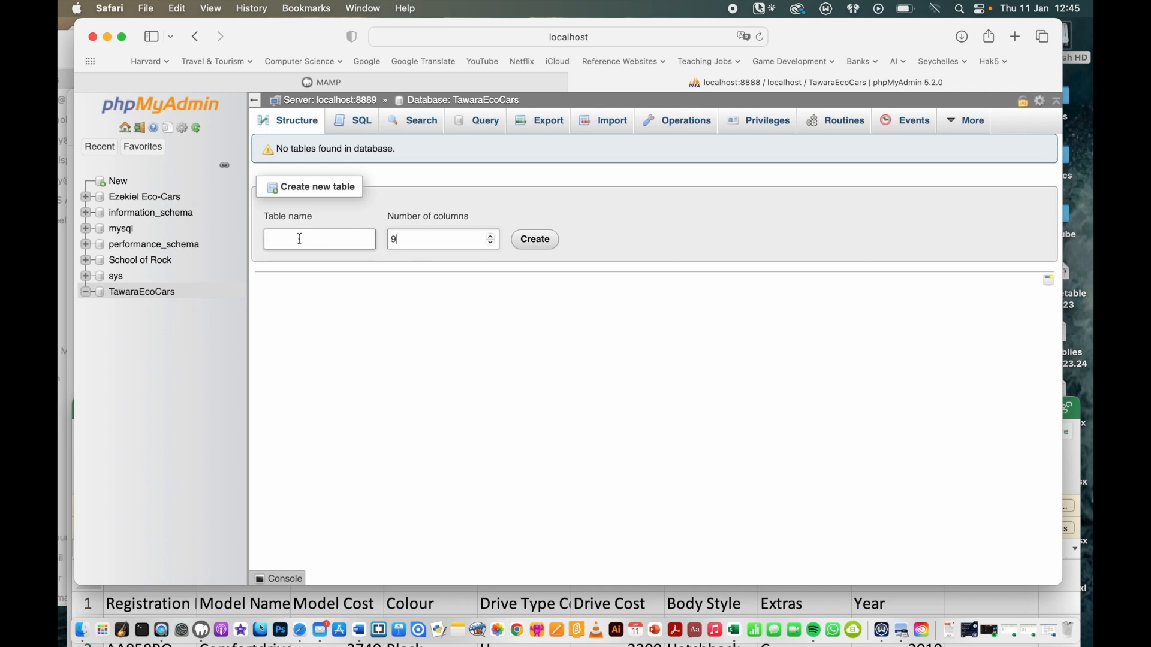
- Check the car spreadsheet's file name in Excel and create the nine-column table in phpMyAdmin with the name j23cars
click(1076, 454)
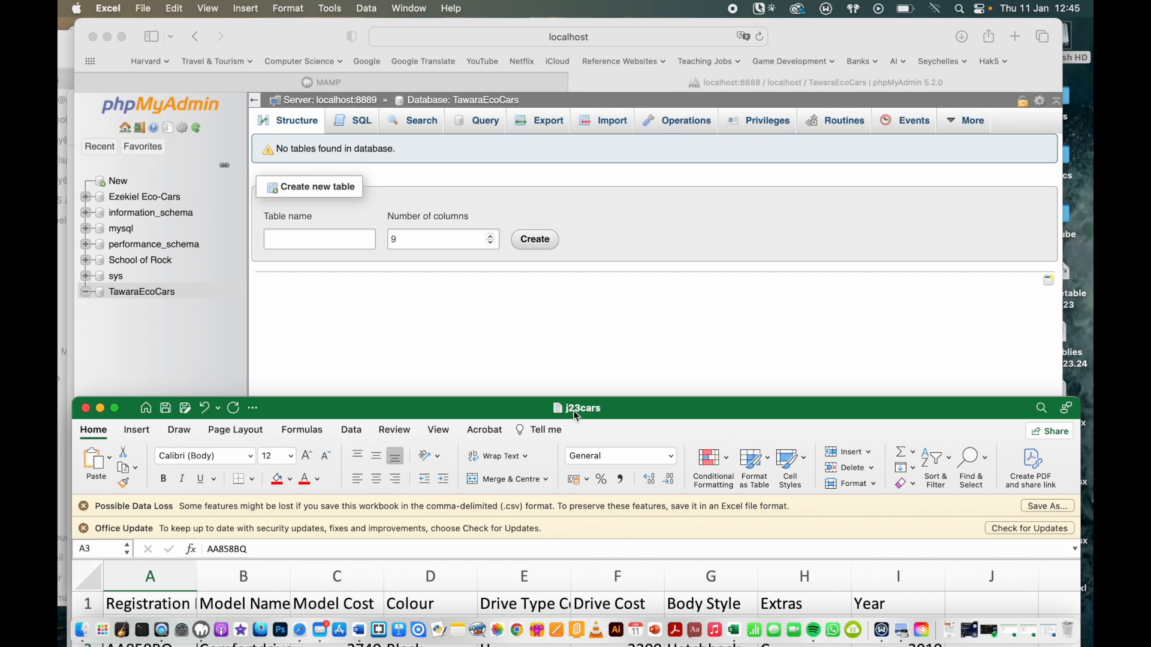
click(296, 332)
click(285, 237)
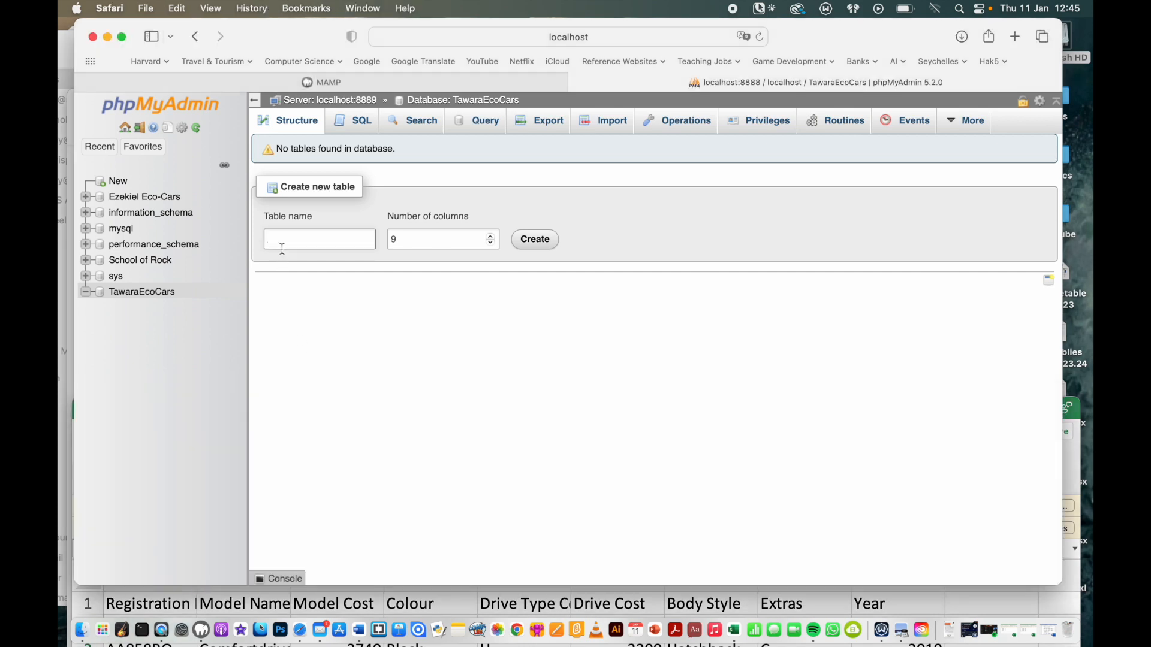
text(j23cars)
click(541, 241)
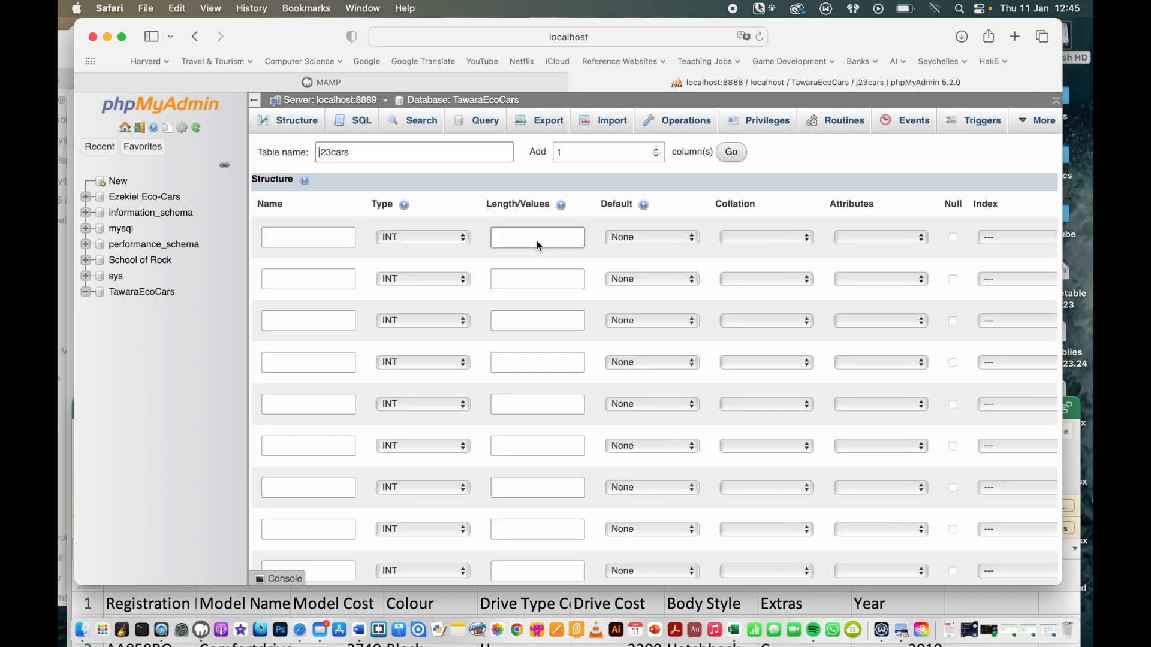
- Name the first two columns of the new j23cars table Registration and ModelName
scroll(576, 408, down, 5)
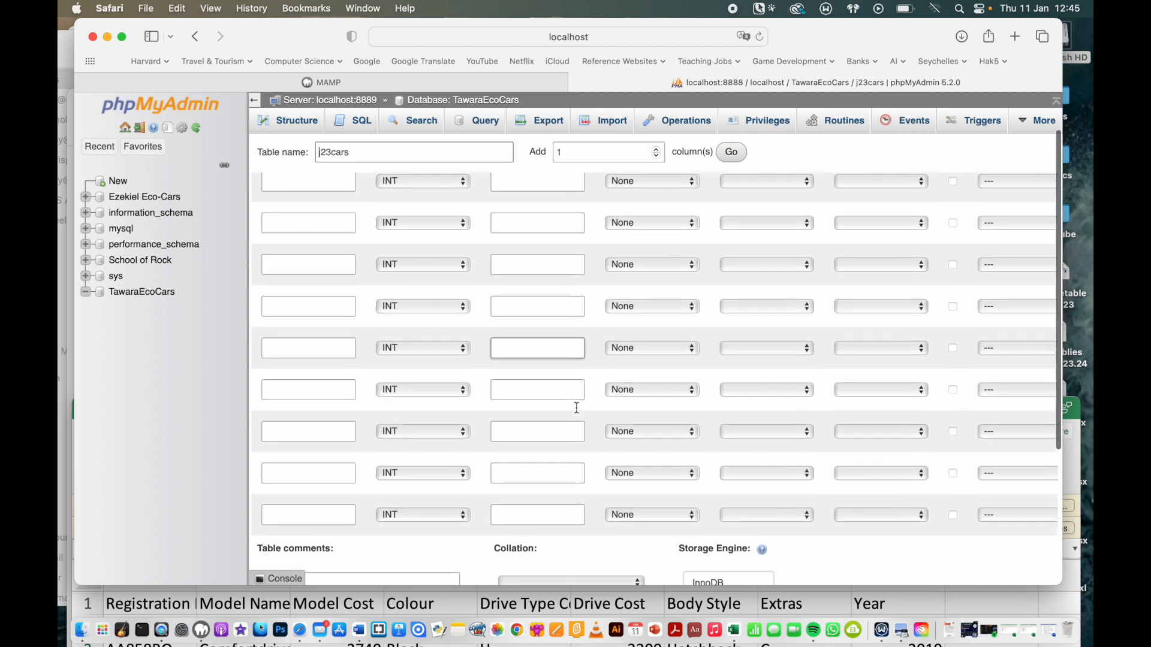
scroll(577, 408, down, 1)
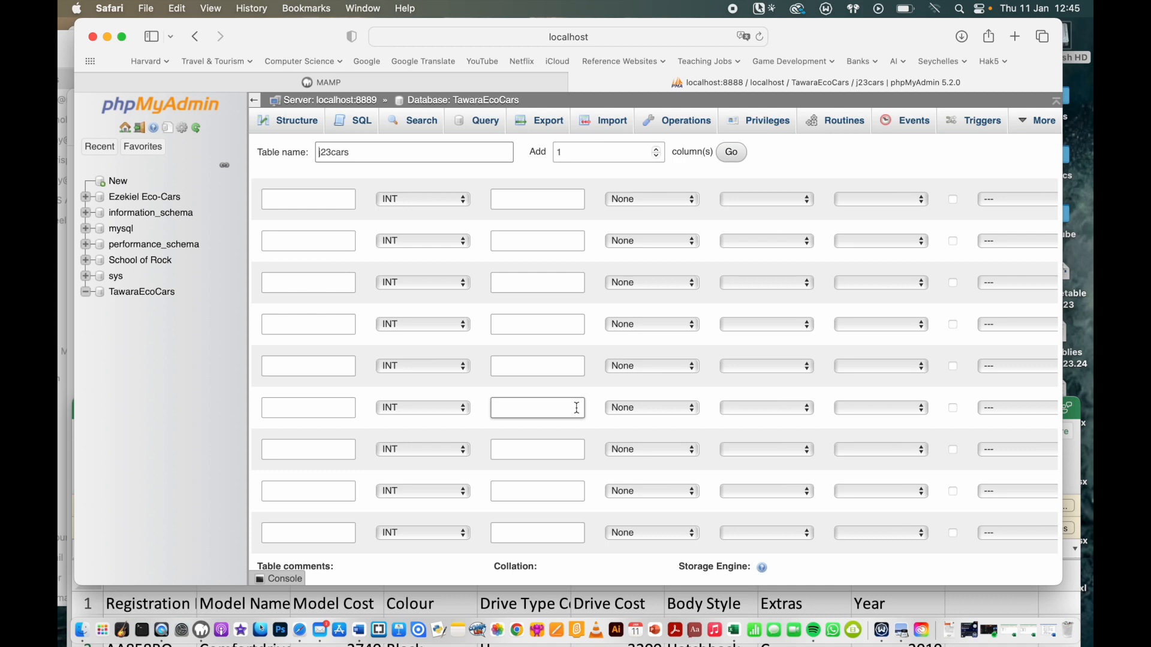
click(333, 203)
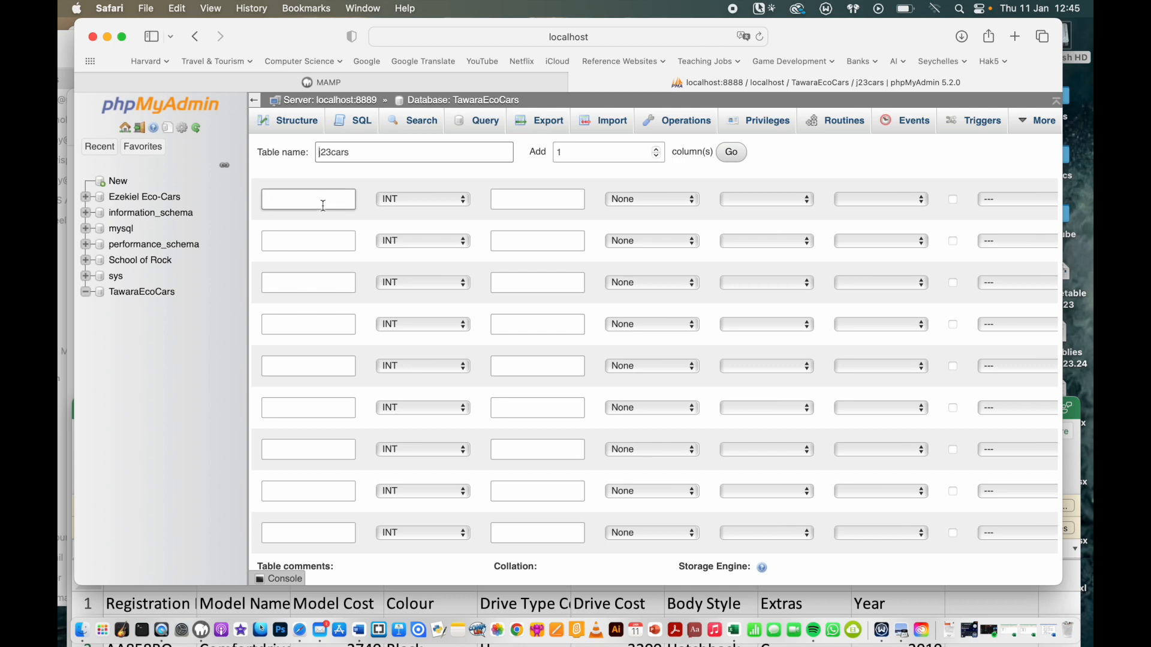
text(Registration)
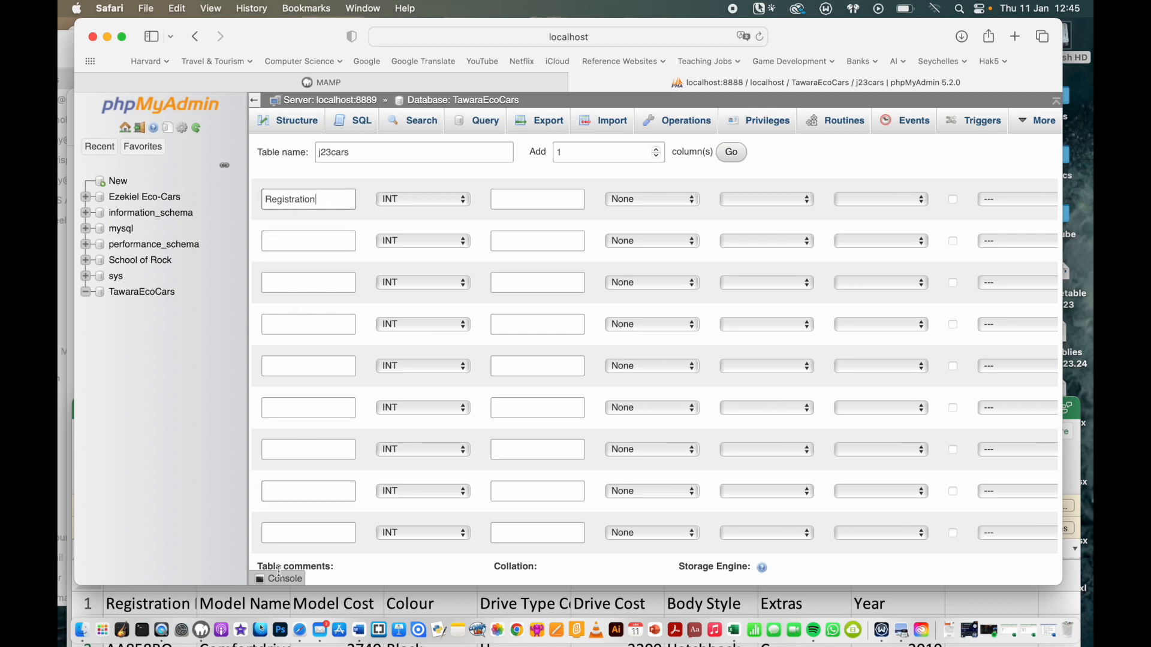
click(299, 241)
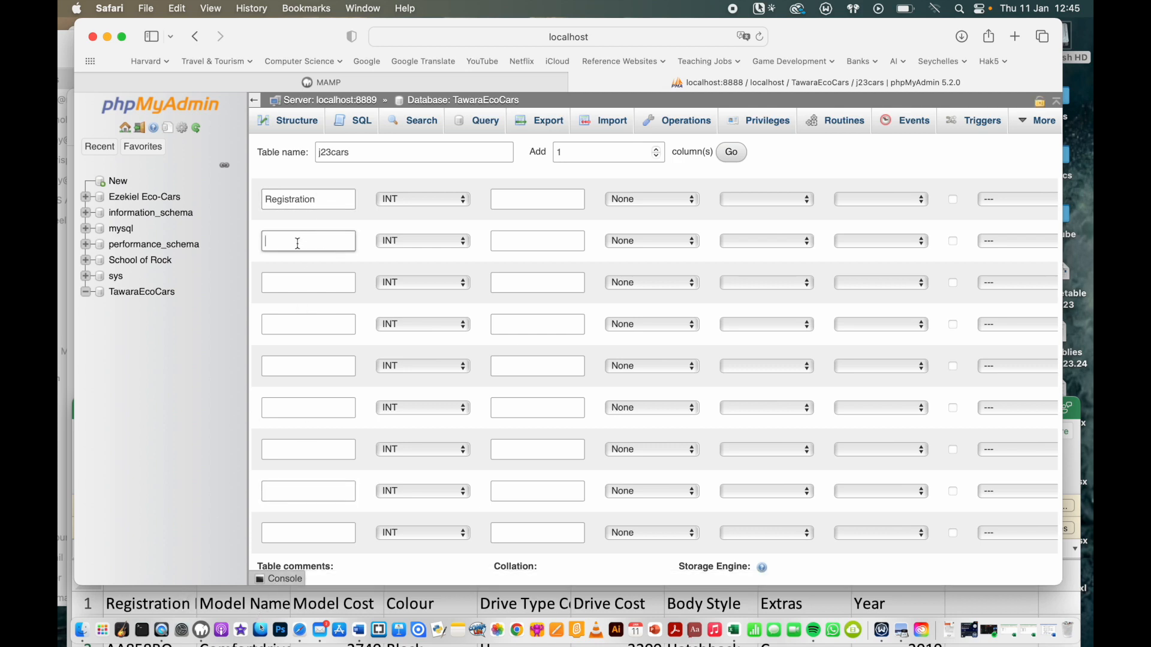
text(ModelName)
click(293, 326)
click(289, 240)
- Name the third and fourth columns of the j23cars table ModelCost and Colour
click(291, 284)
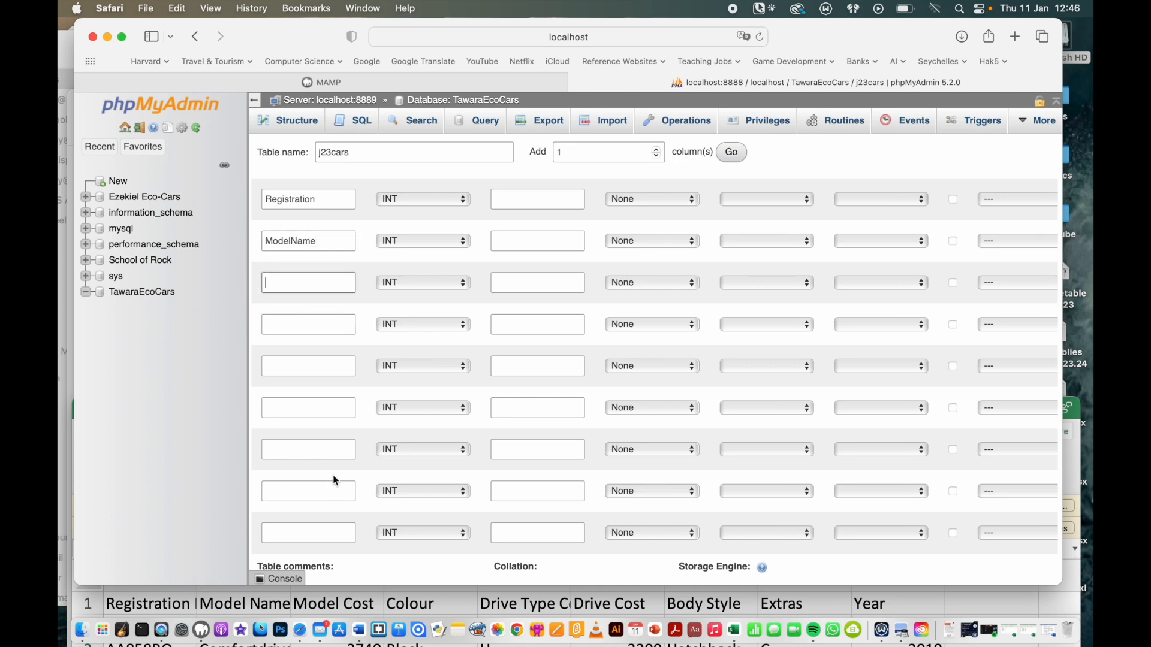
text(Mode)
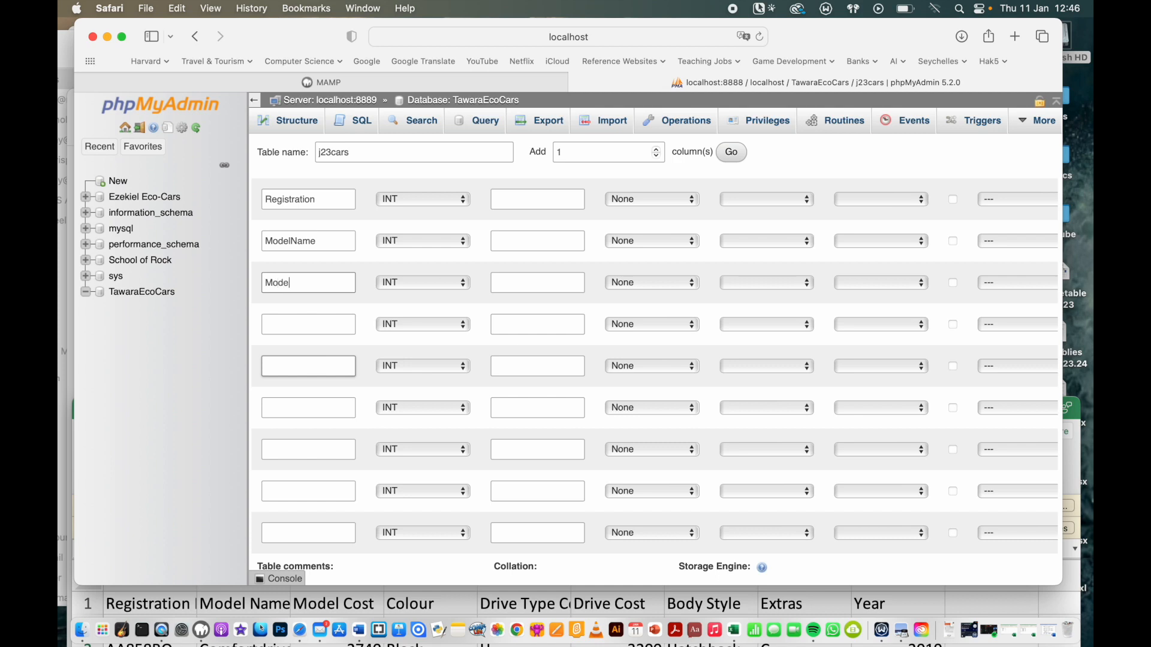
text(lCOst)
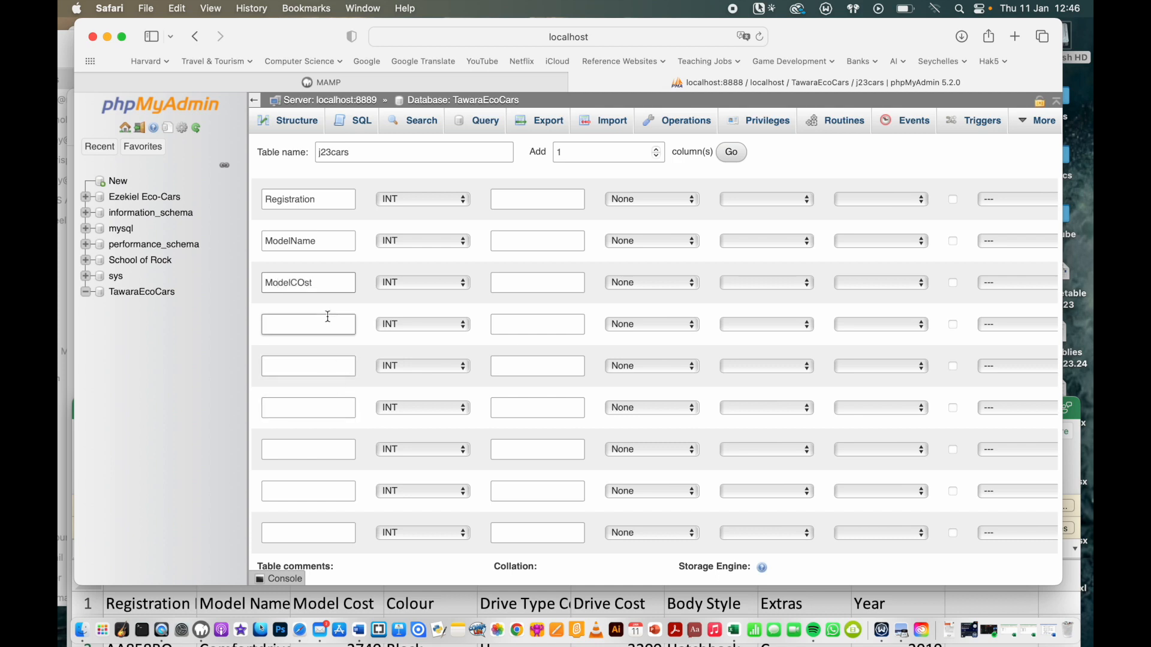
key(shift+Right)
text(o)
click(317, 323)
text(Colour)
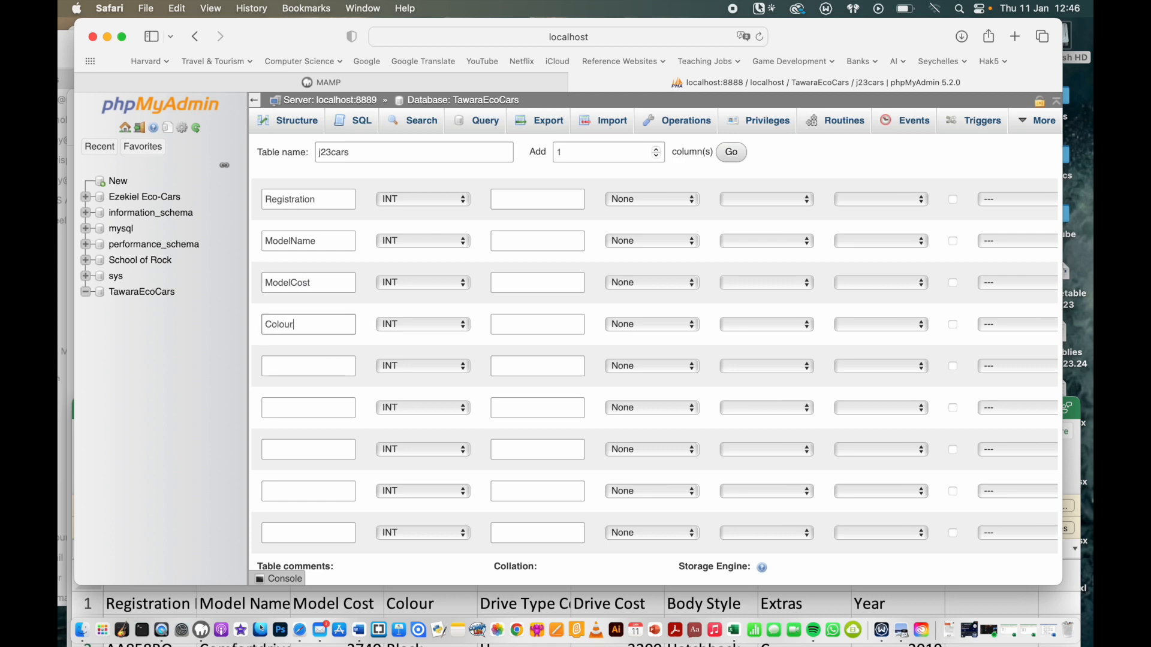
- Name the fifth, sixth and seventh columns of the j23cars table DriveType, DriveCost and BodyStyle
click(304, 368)
text(DriveType)
click(281, 413)
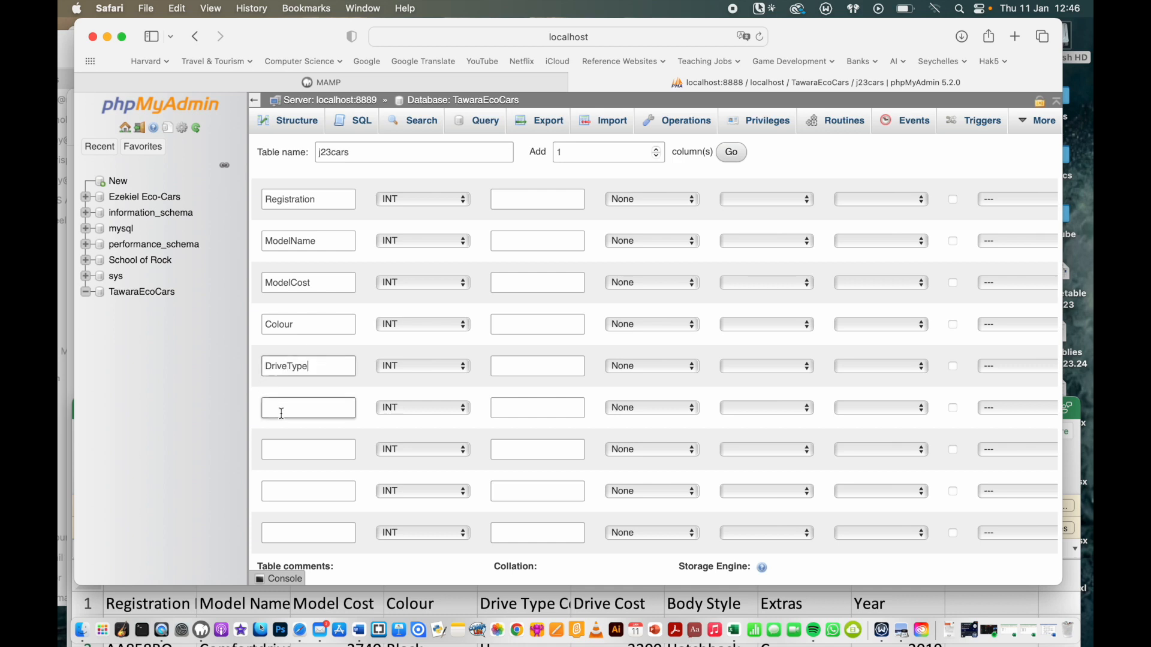
text(DriveCost)
click(282, 450)
text(BodyStyle)
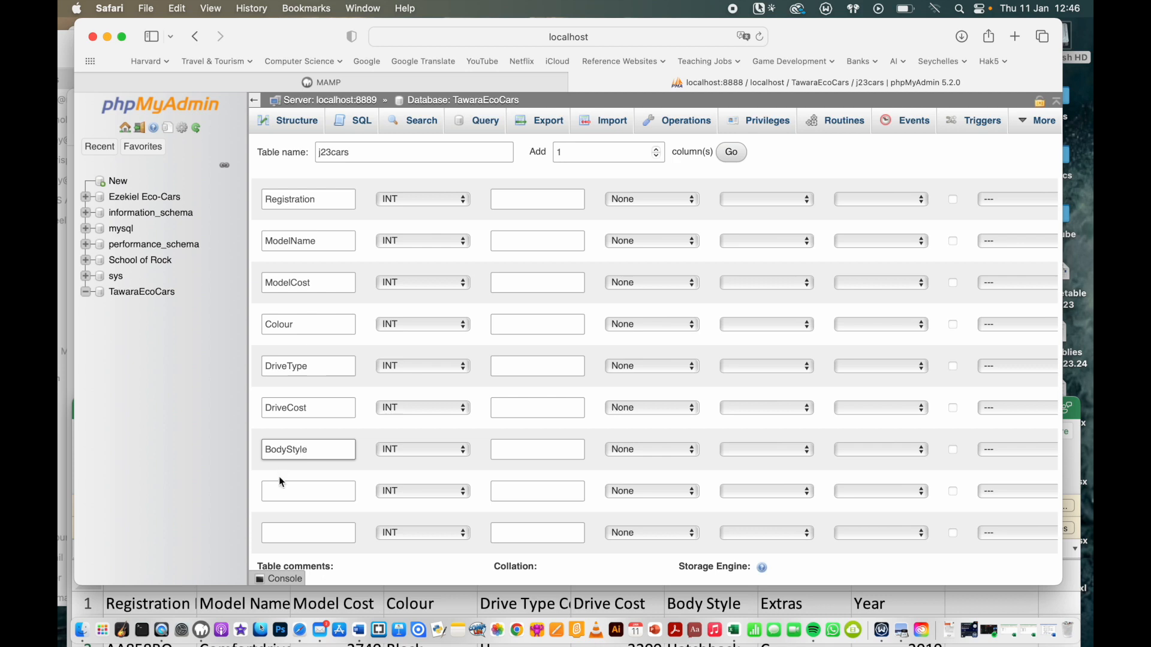
- Name the last two columns of the j23cars table Extras and Year
click(278, 491)
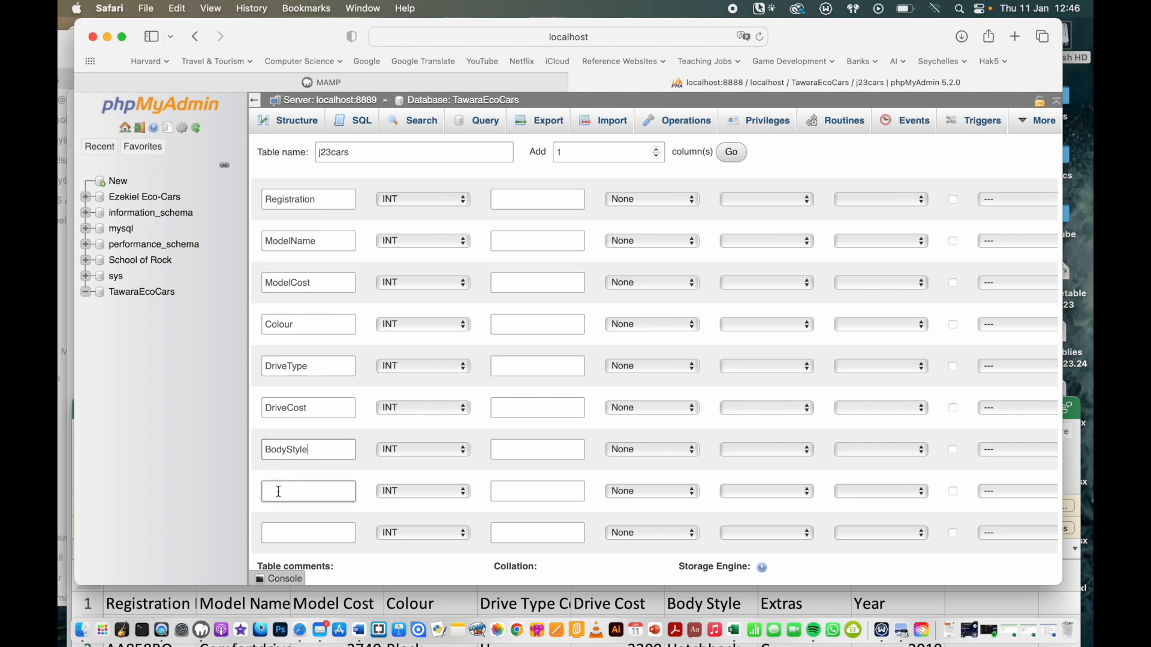
text(Extras)
click(281, 534)
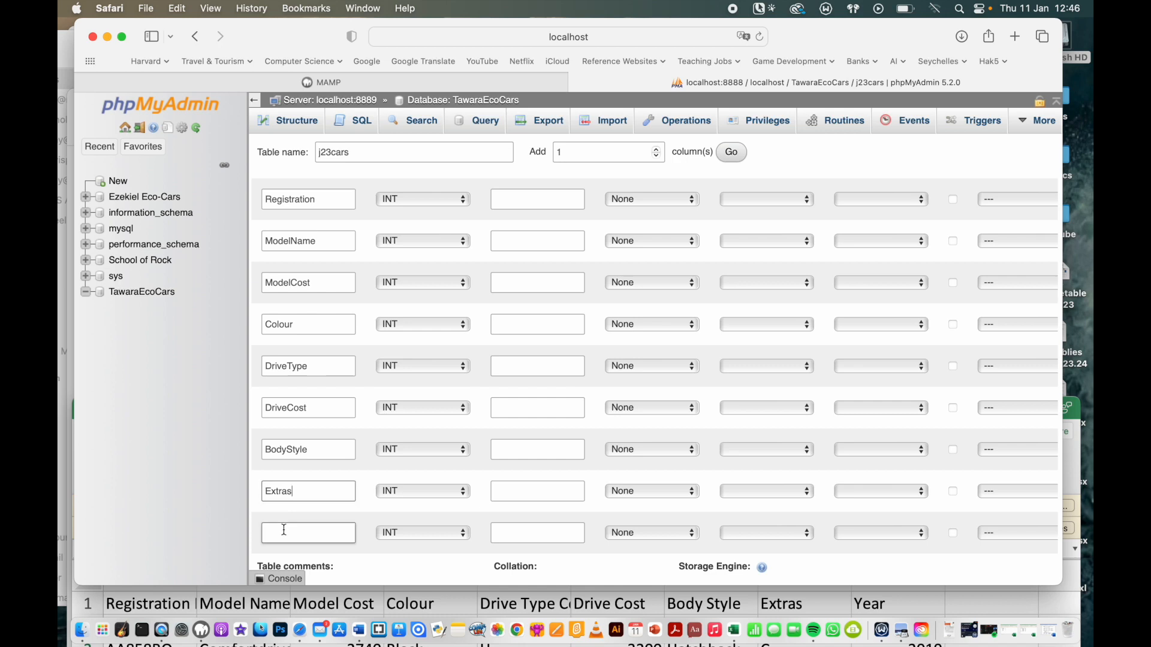
text(Year)
- Raise the j23cars spreadsheet window slightly so its first data rows show beneath the phpMyAdmin window, and return to Safari
click(1074, 410)
drag(958, 402, 954, 365)
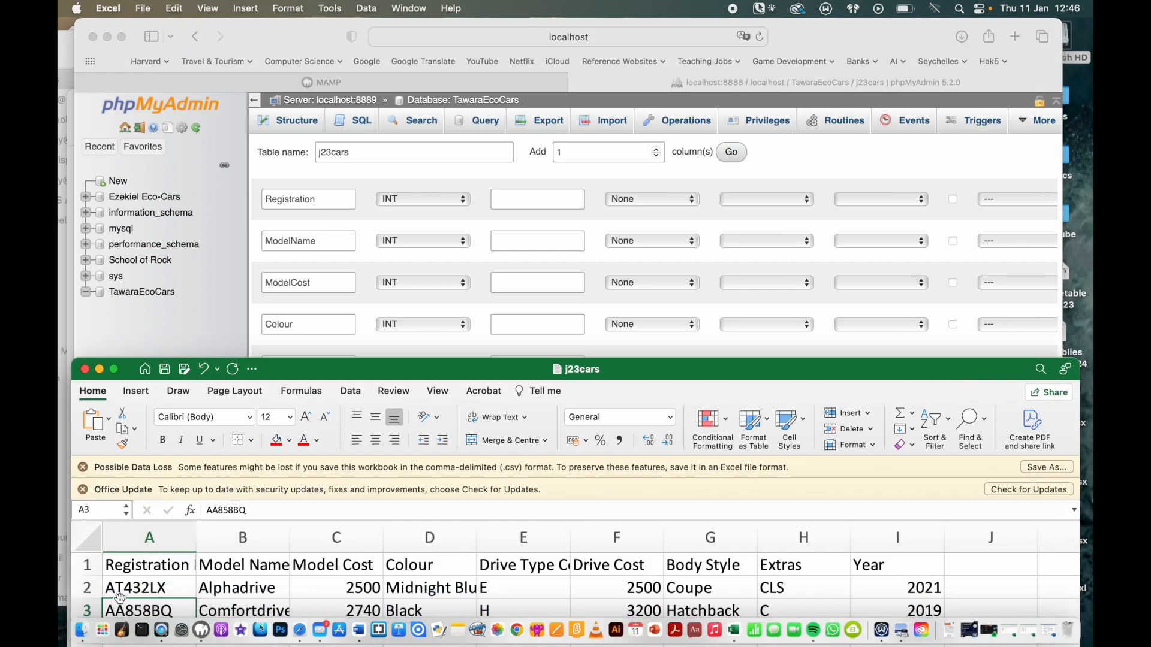
click(301, 46)
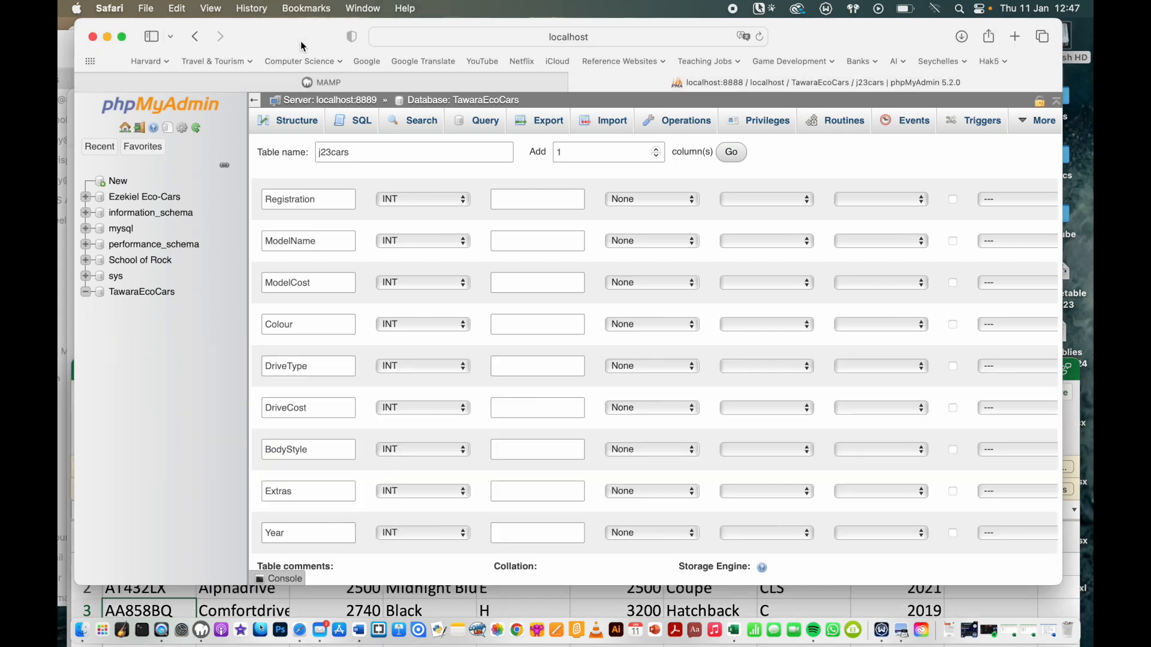
- Set the Registration column's data type to VARCHAR with a length of 7
click(423, 199)
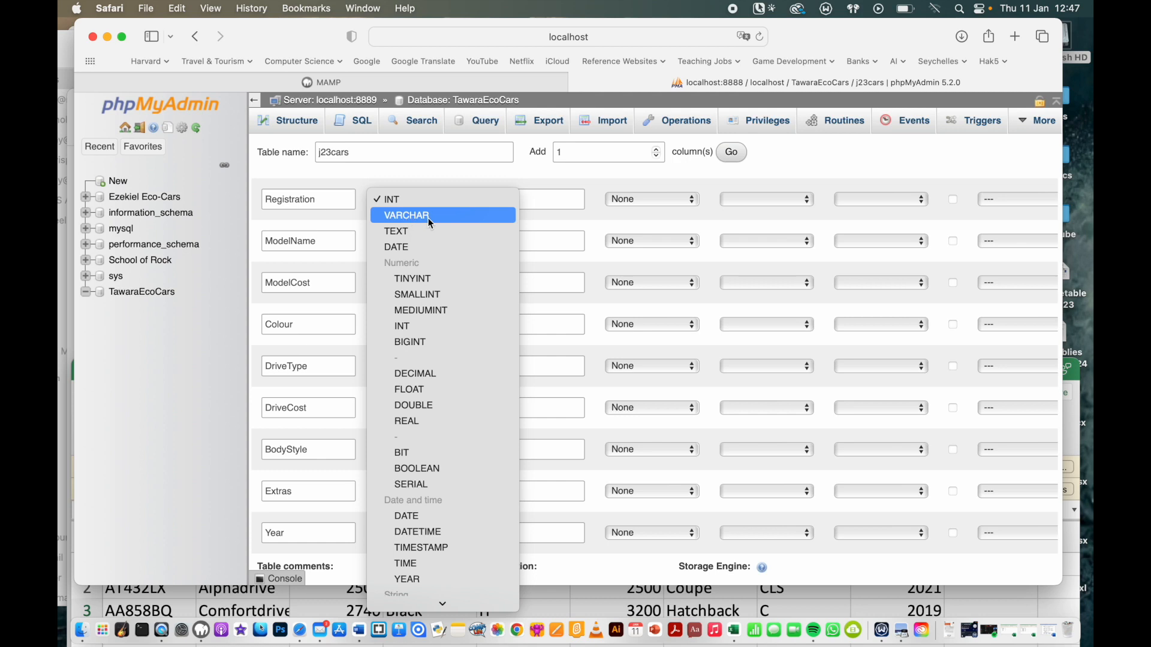
click(428, 216)
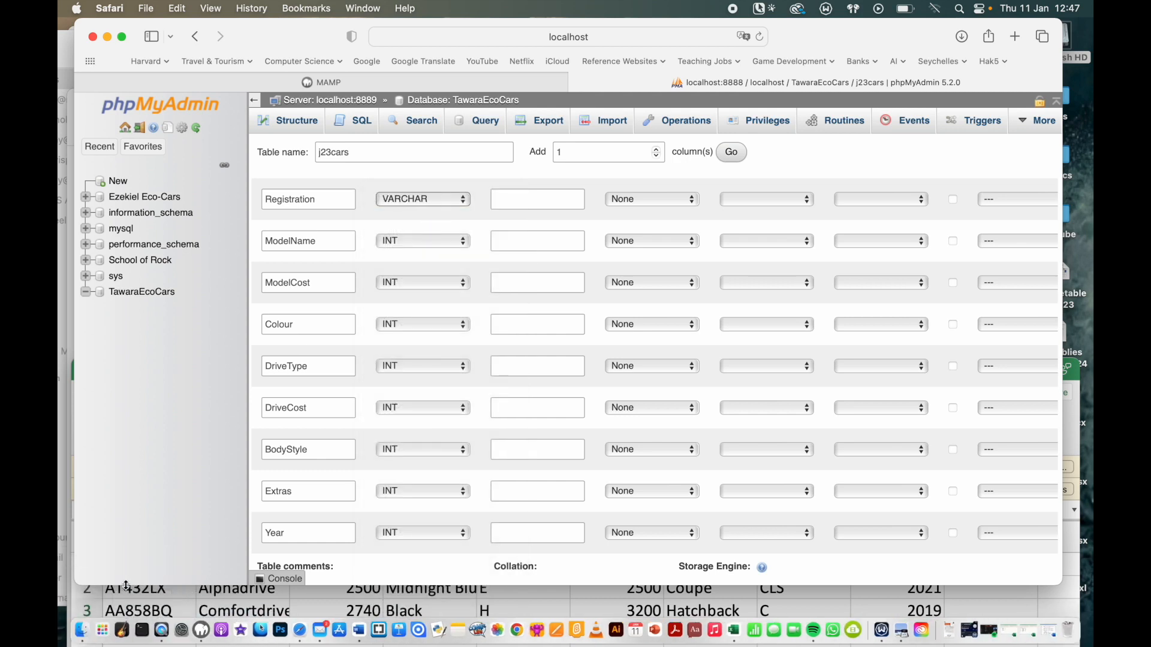
click(500, 200)
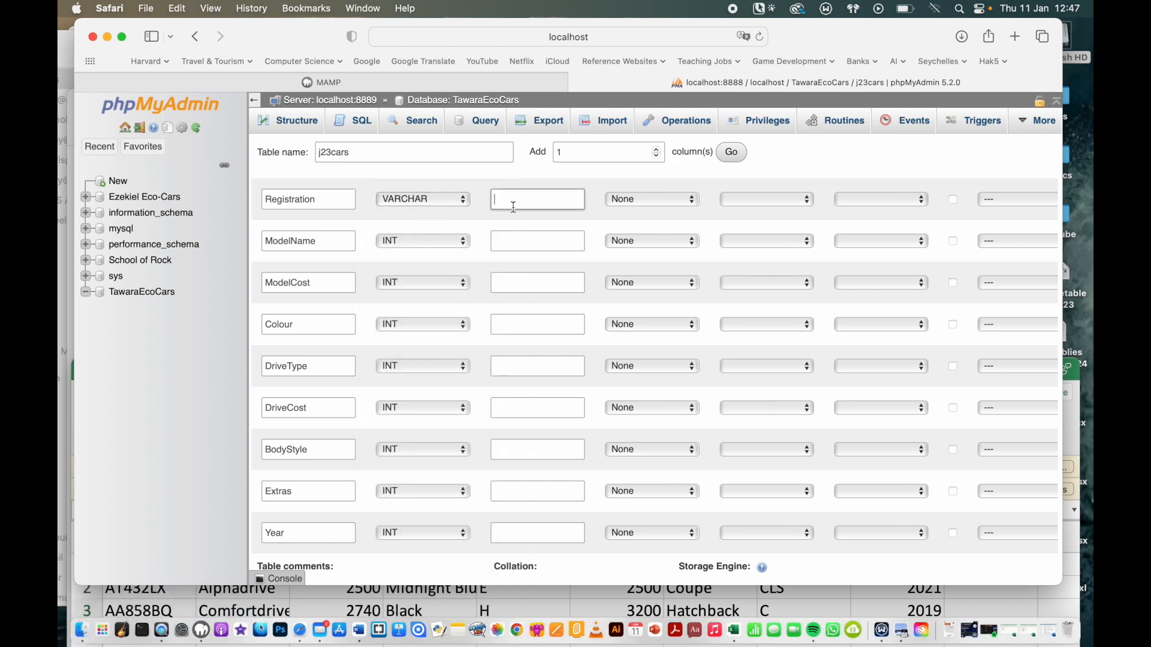
text(7)
- Make Registration the primary key of the j23cars table, keeping the default index settings
scroll(740, 222, right, 5)
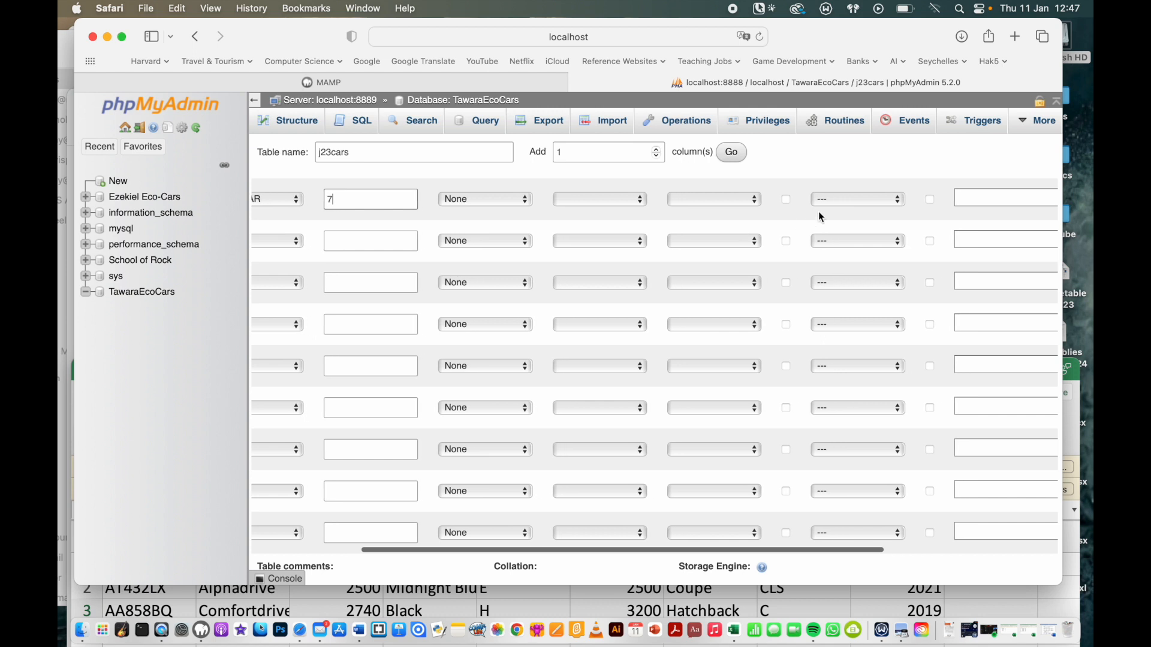
click(873, 204)
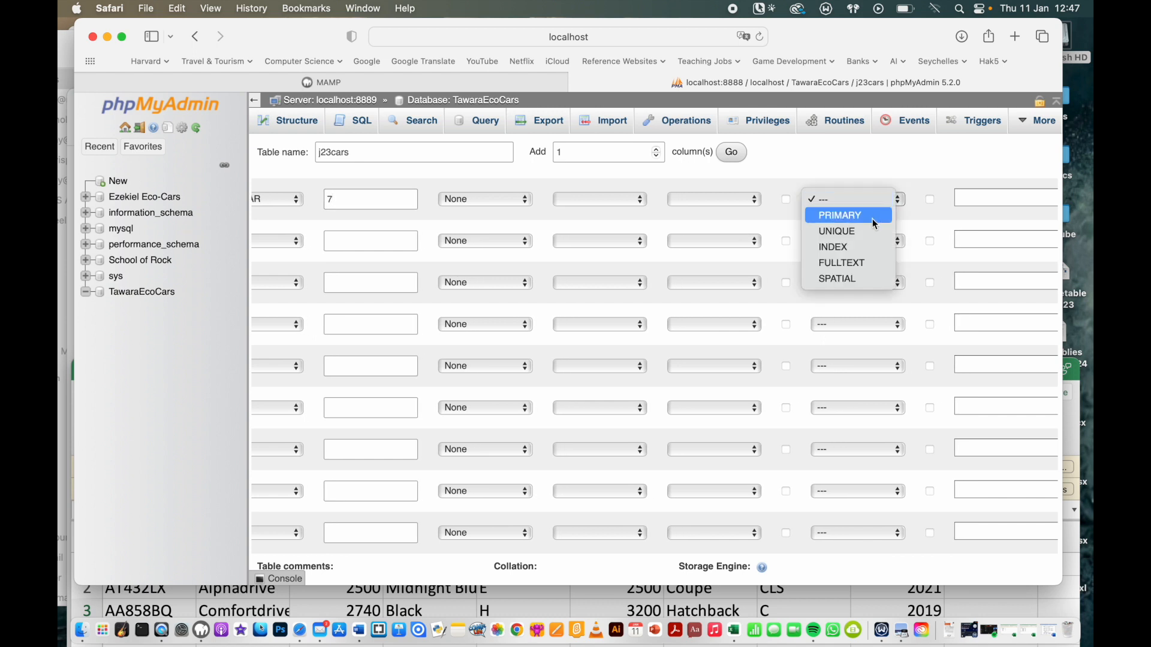
click(873, 217)
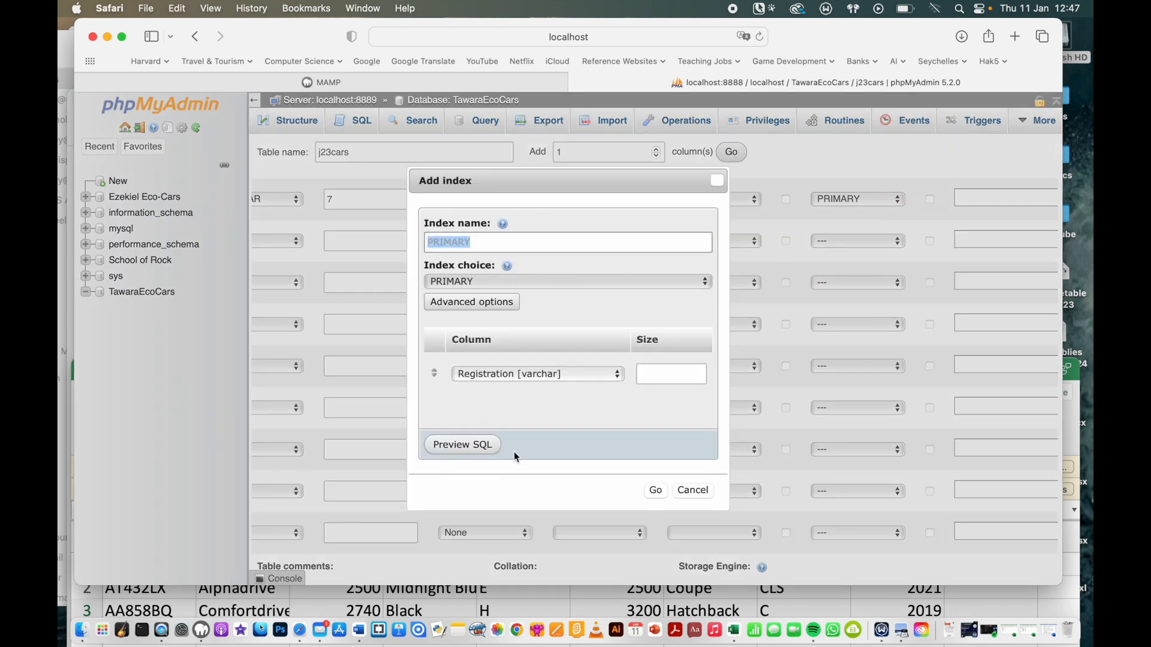
click(655, 490)
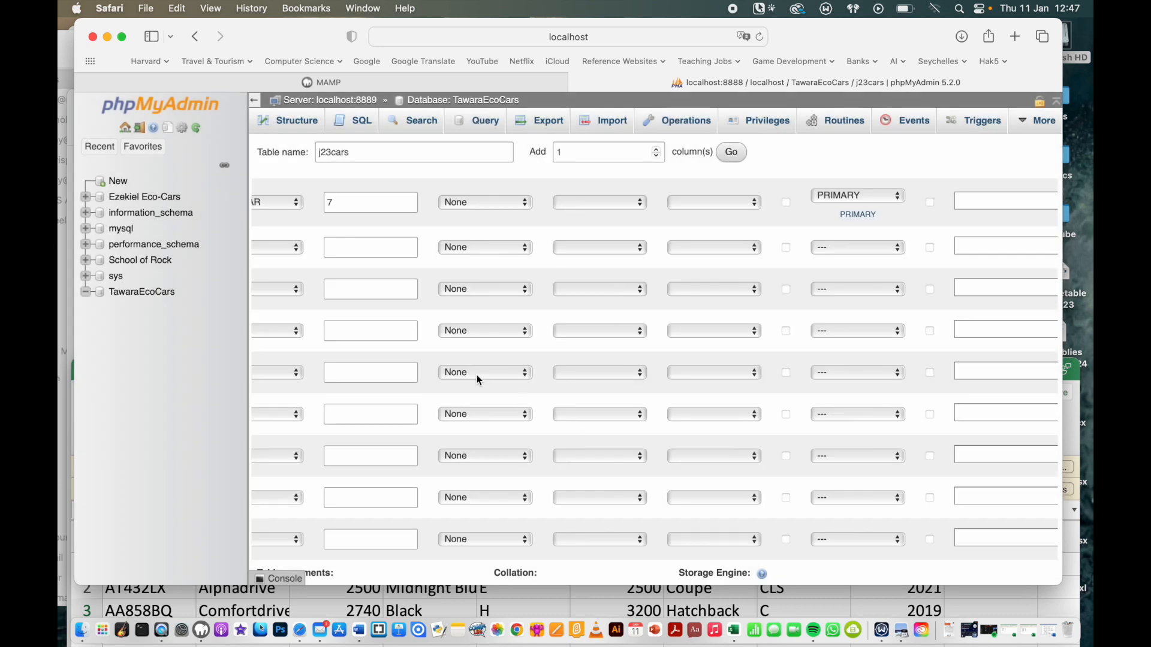
scroll(477, 375, left, 5)
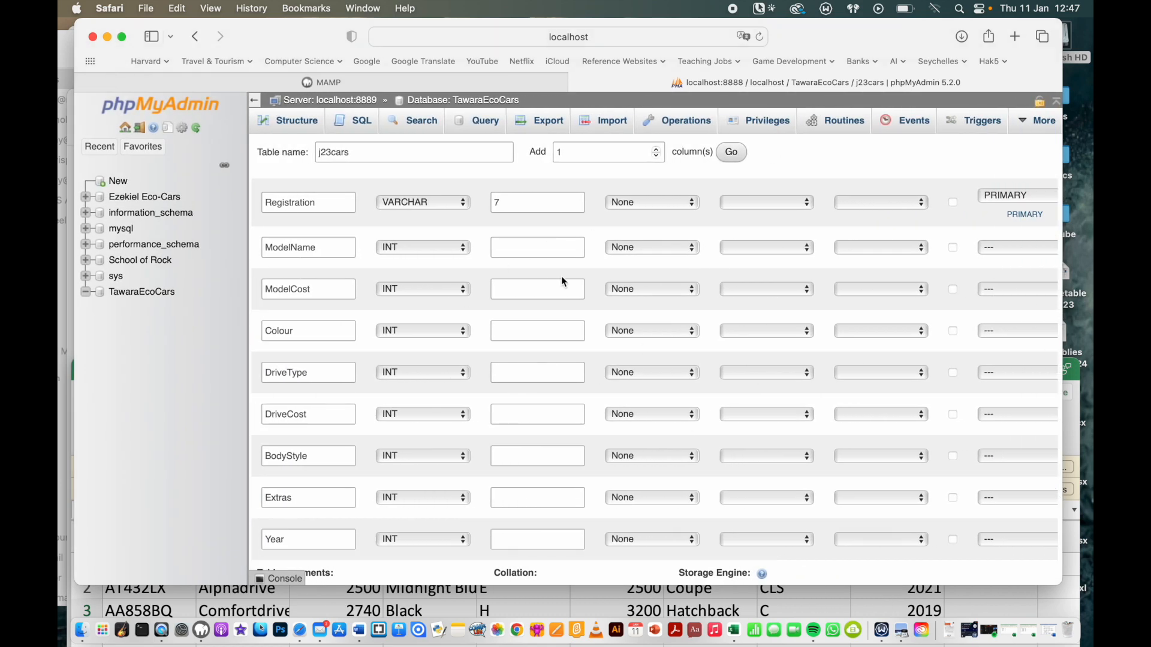
- Bring up the j23cars spreadsheet in Excel, move its window higher and widen column B to fit the model names
click(324, 602)
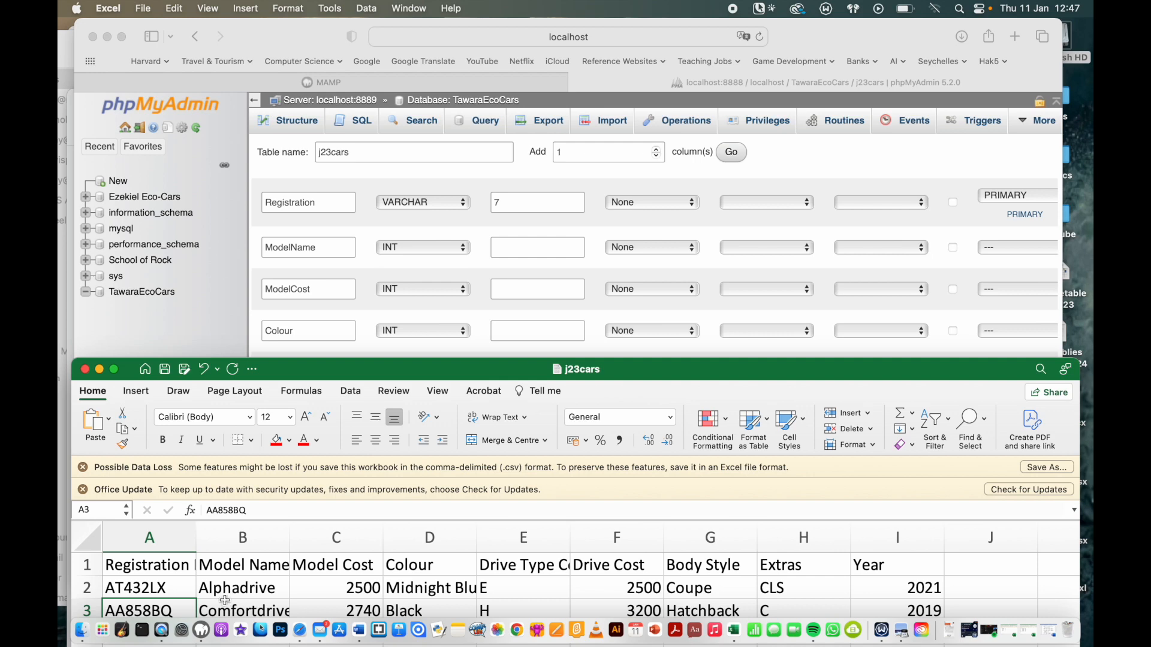
drag(290, 371, 295, 259)
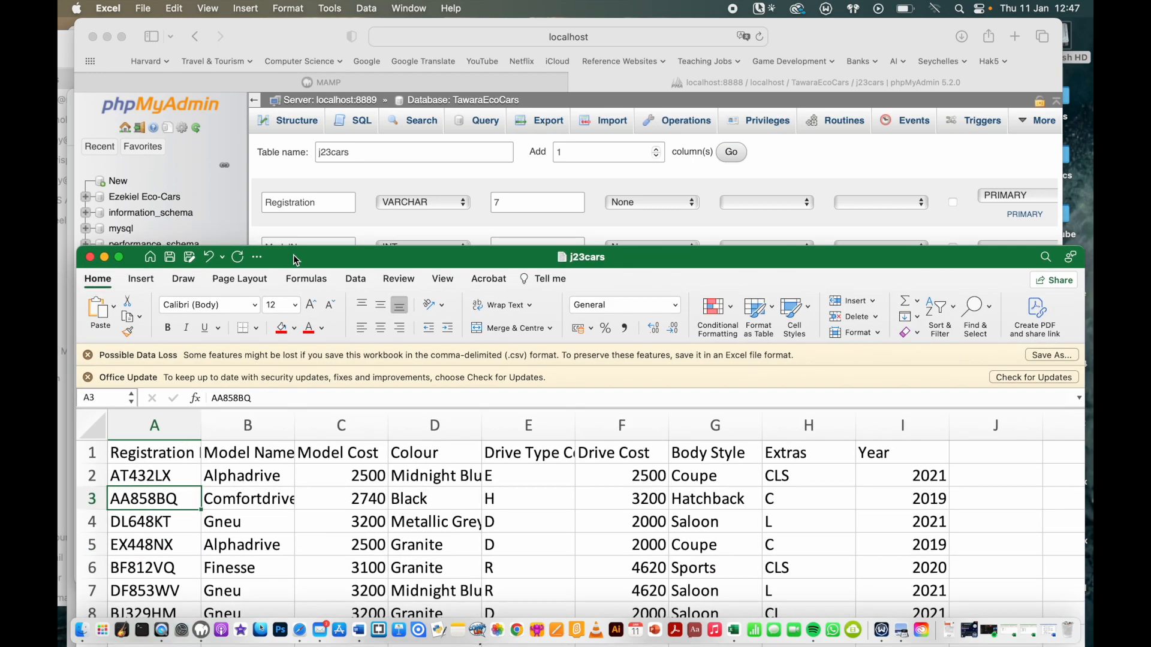
click(292, 522)
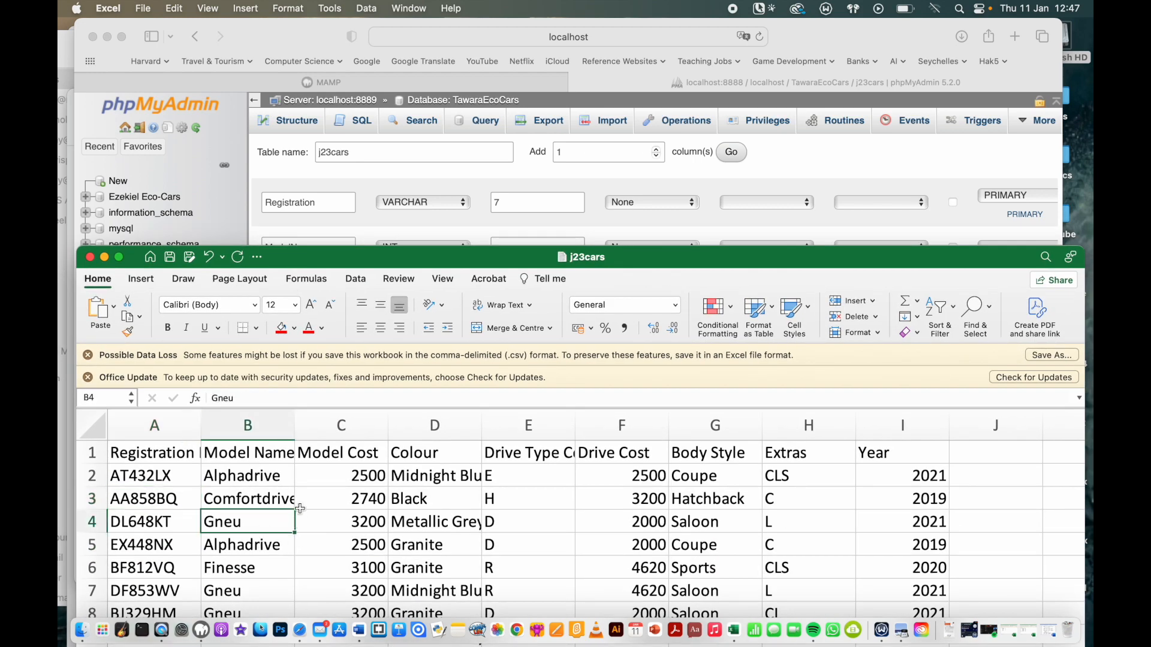
drag(295, 426, 322, 438)
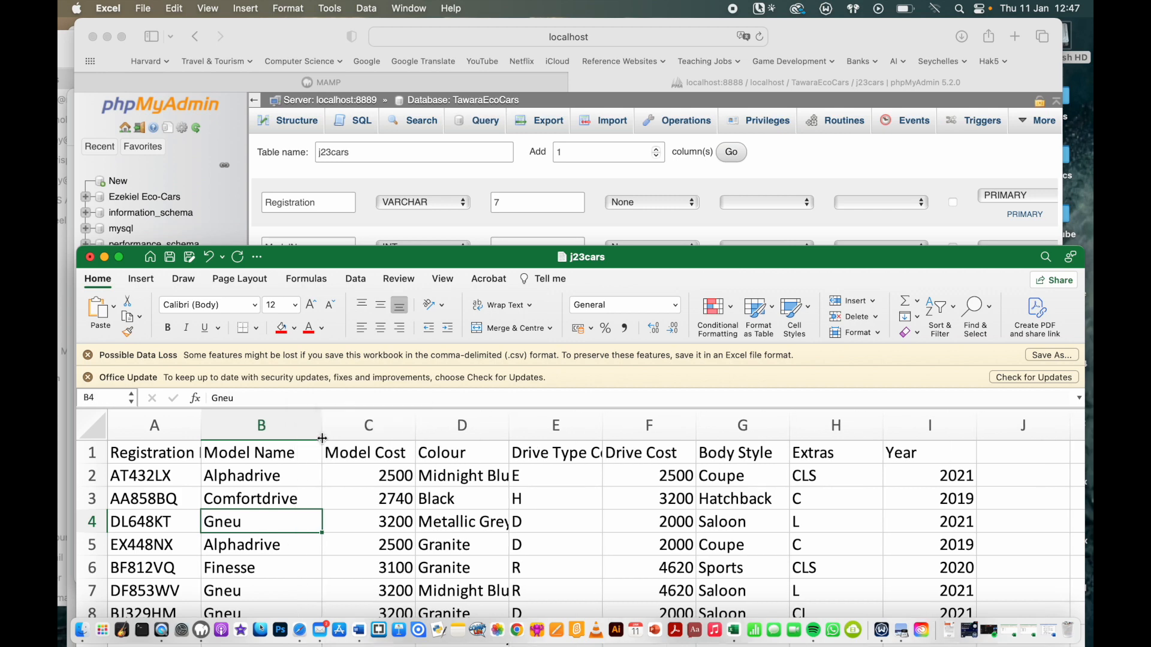
- Look through the Model Name column of the j23cars spreadsheet to find the longest model name
scroll(329, 528, down, 10)
scroll(331, 532, down, 8)
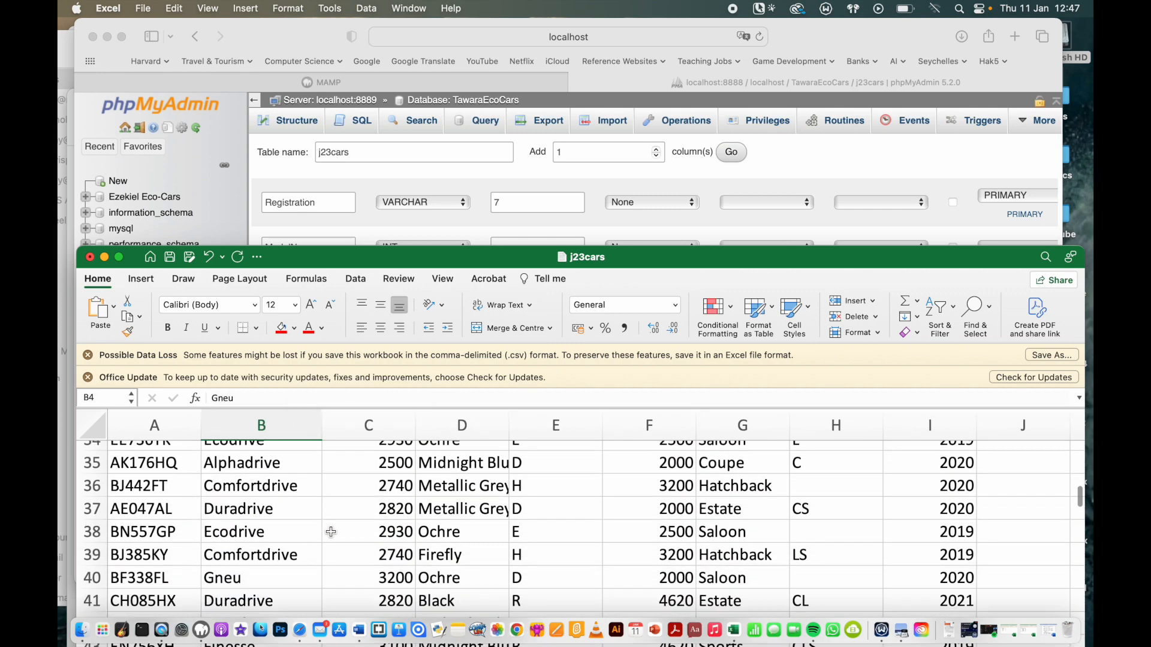
scroll(331, 532, down, 5)
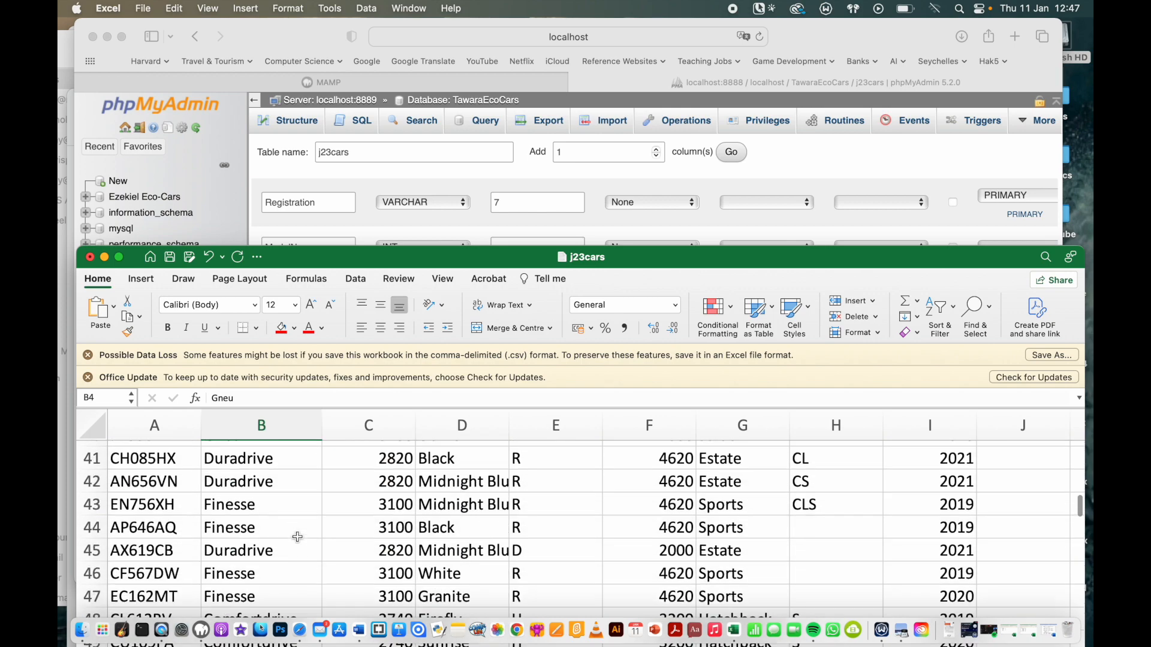
scroll(297, 536, down, 11)
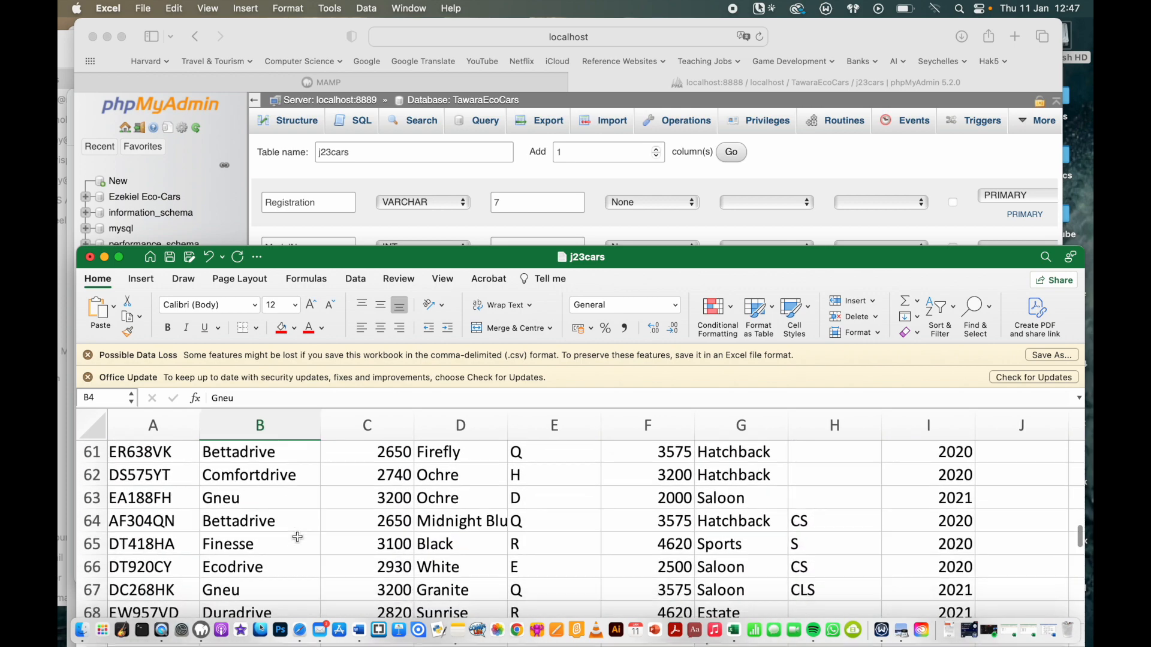
scroll(298, 537, up, 20)
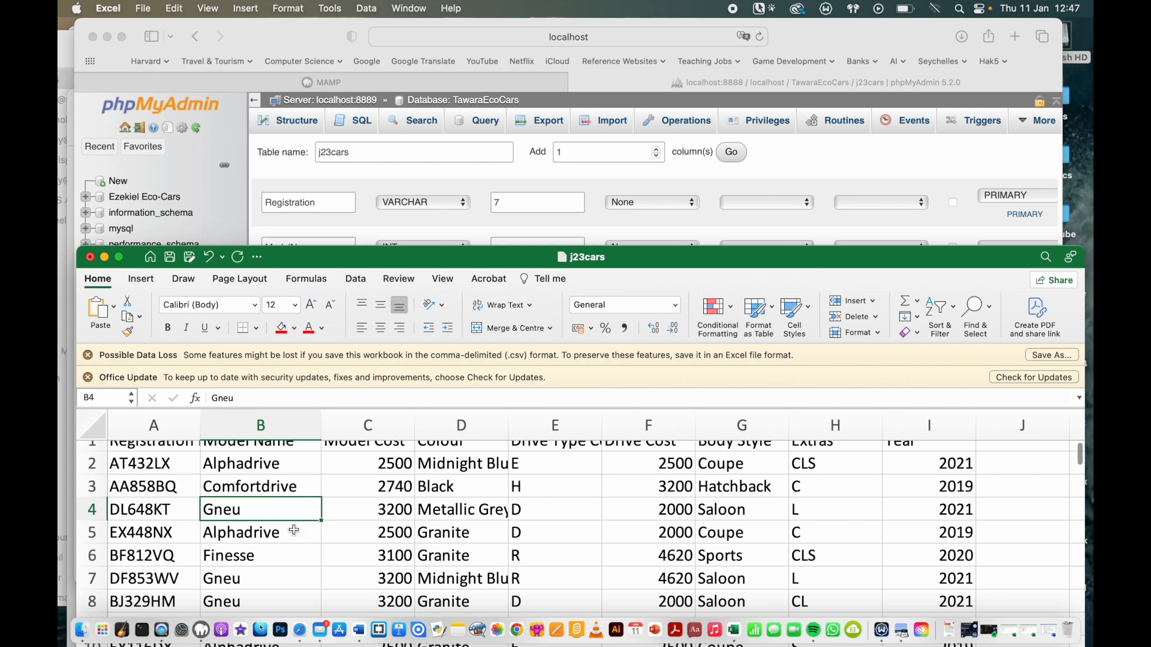
click(227, 490)
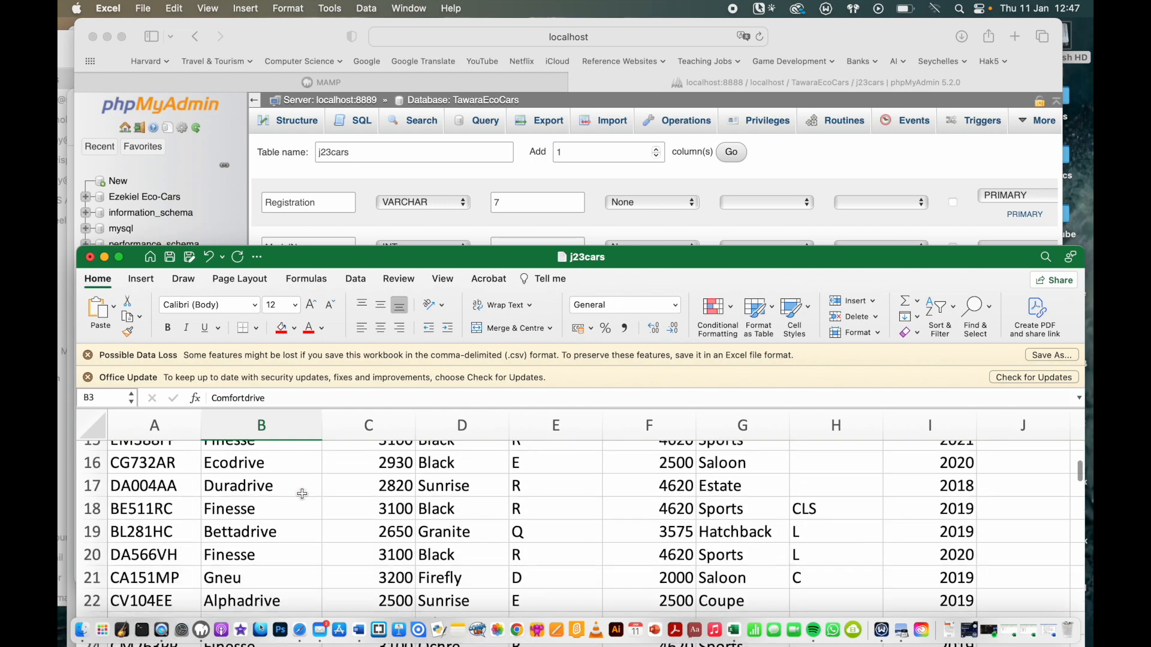
scroll(303, 493, down, 10)
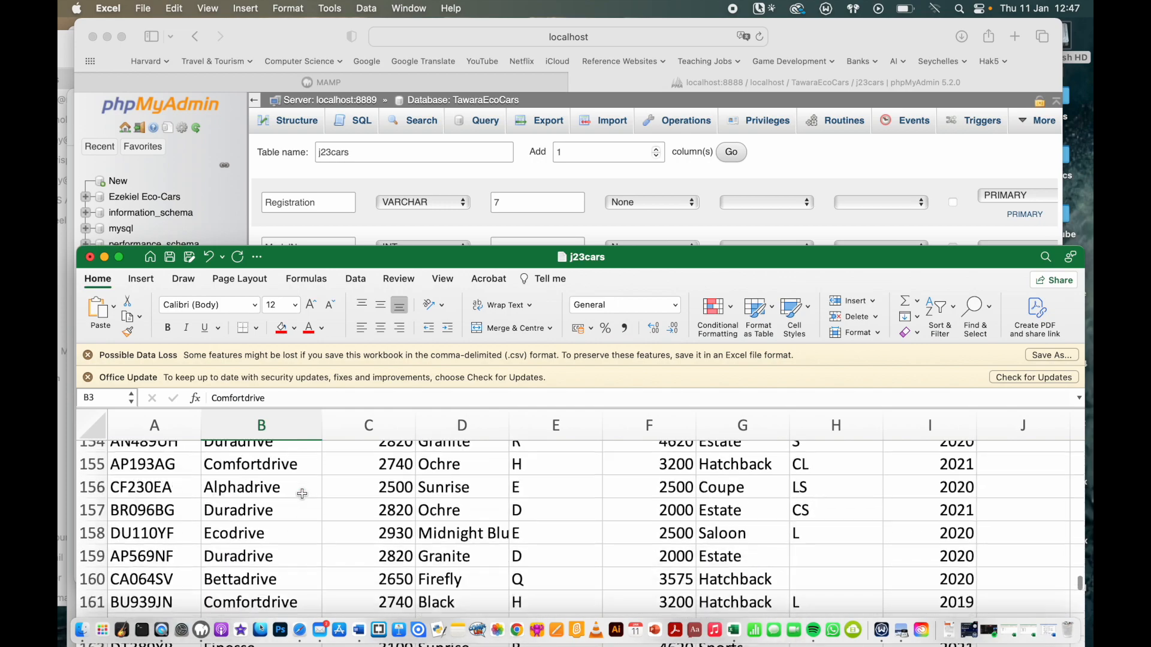
scroll(303, 494, up, 20)
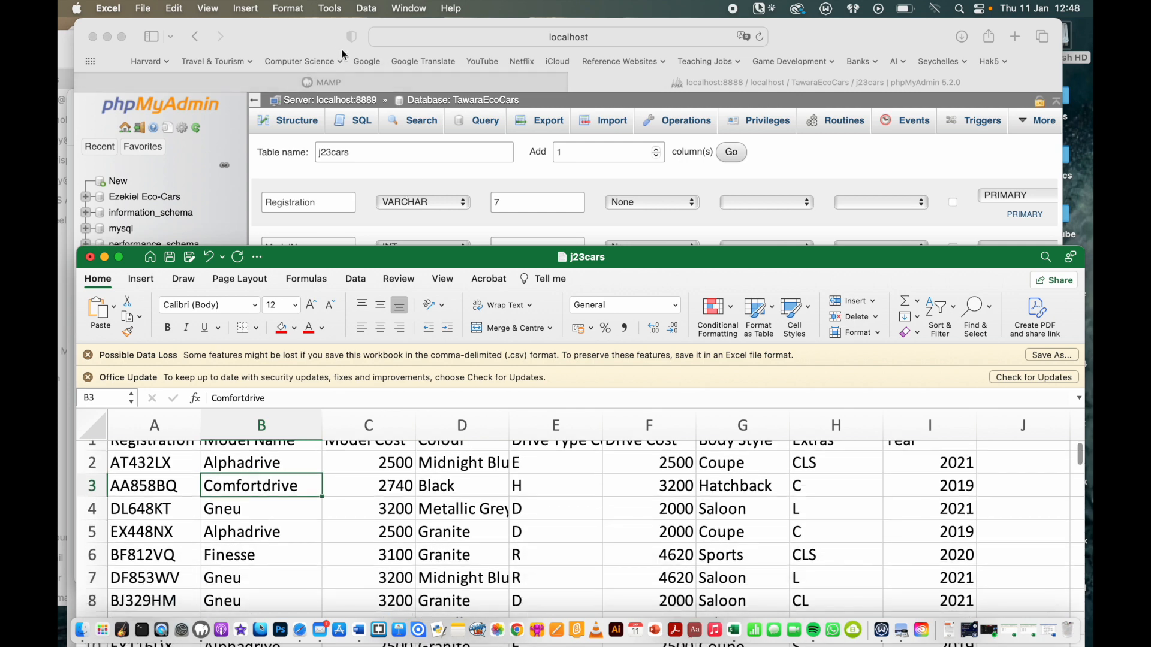
- Switch to phpMyAdmin in Safari and set the ModelName column's data type to VARCHAR with a length of 12
click(311, 44)
click(503, 239)
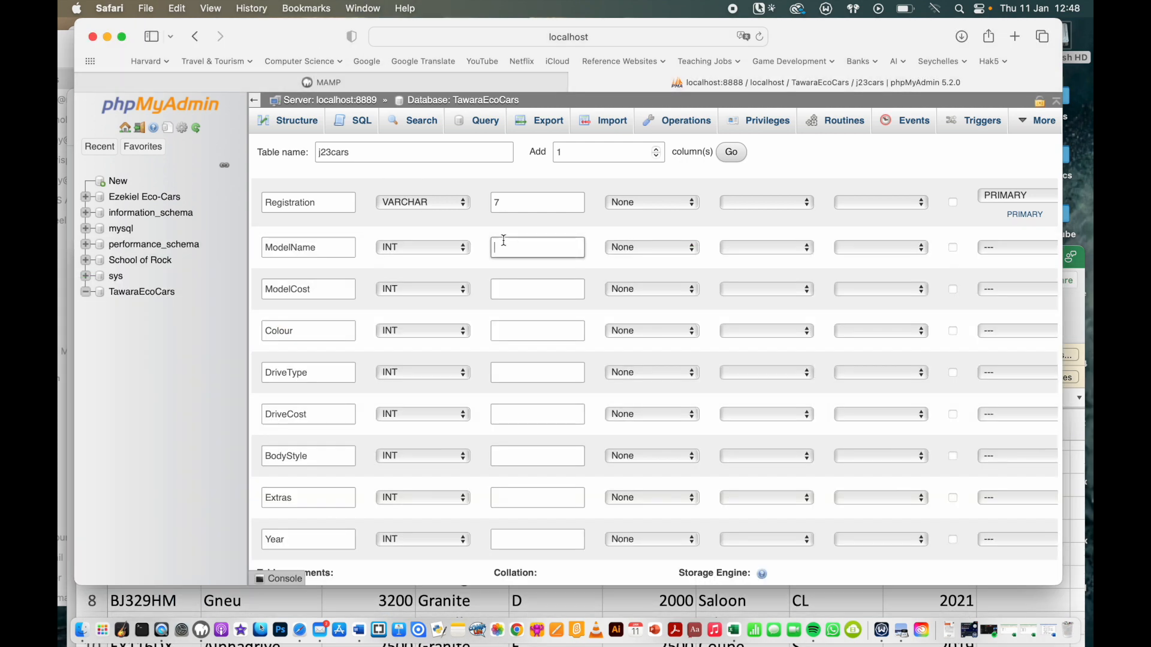
text(10)
click(442, 248)
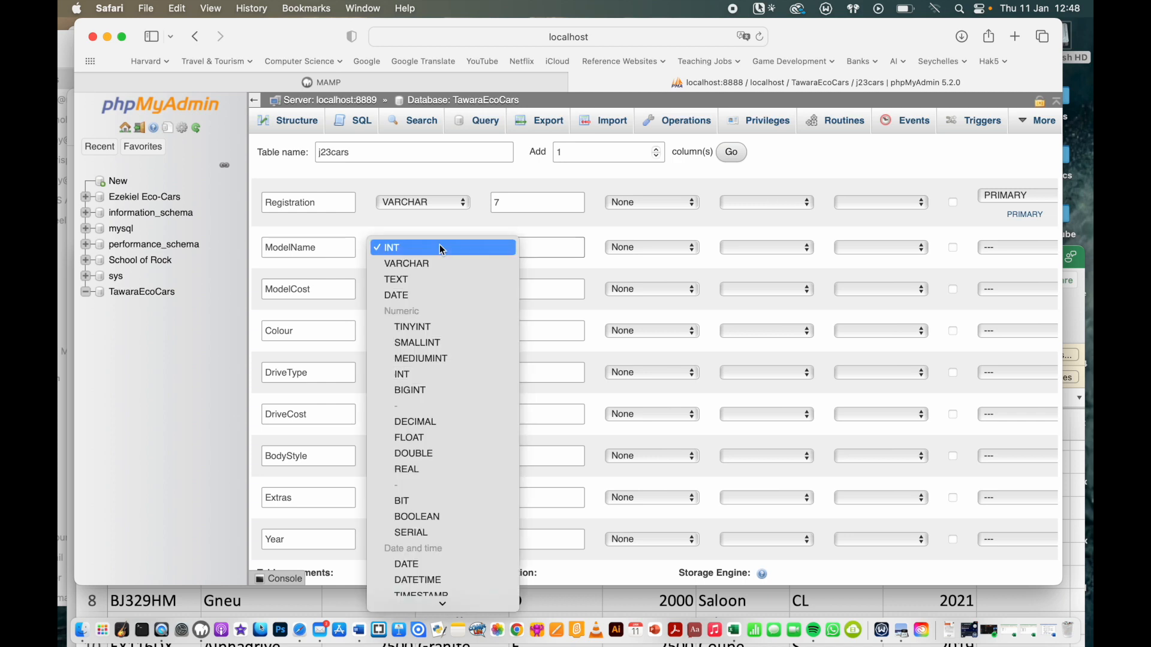
click(437, 265)
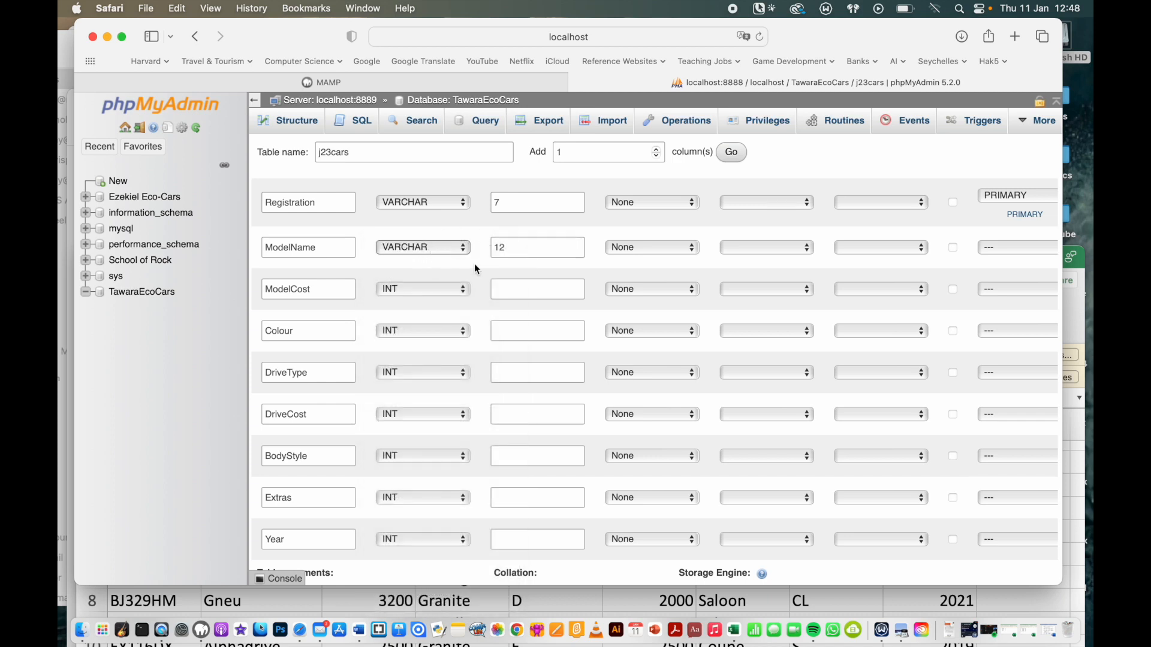
- Switch to the j23cars spreadsheet in Excel and check how many digits the Model Cost values use
click(1073, 321)
scroll(353, 498, up, 2)
scroll(402, 530, down, 5)
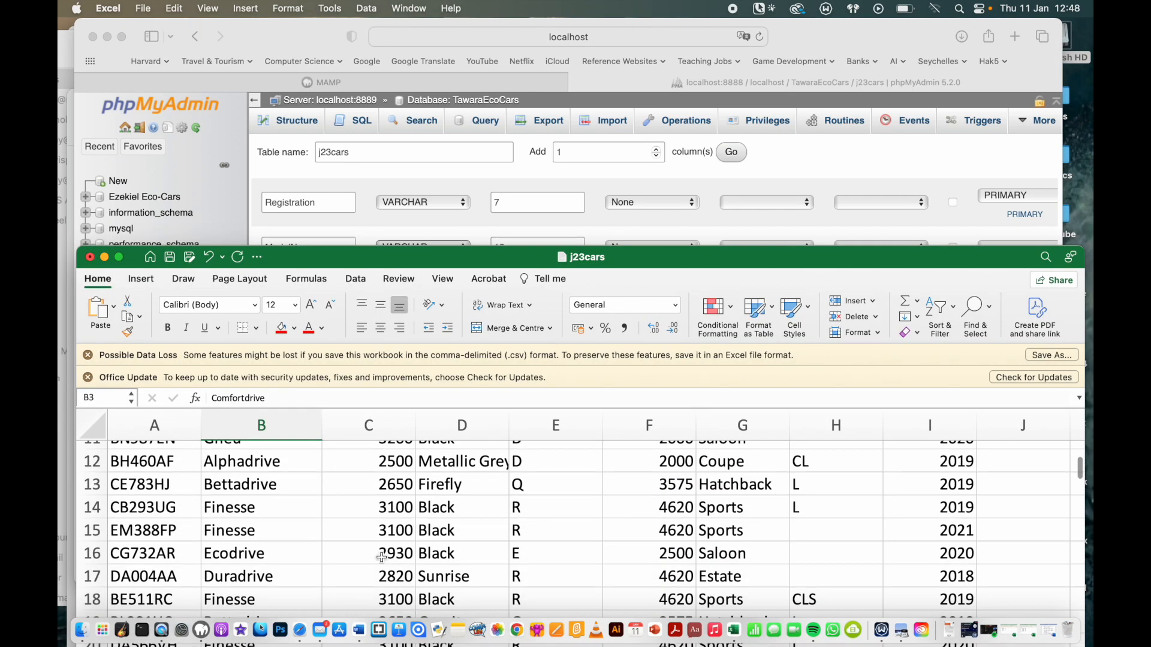
scroll(381, 557, down, 20)
scroll(381, 555, down, 20)
scroll(381, 555, up, 20)
scroll(382, 557, down, 1)
- Set the ModelCost column's length to 4 in phpMyAdmin, rechecking the Model Cost values in the Excel spreadsheet
click(277, 45)
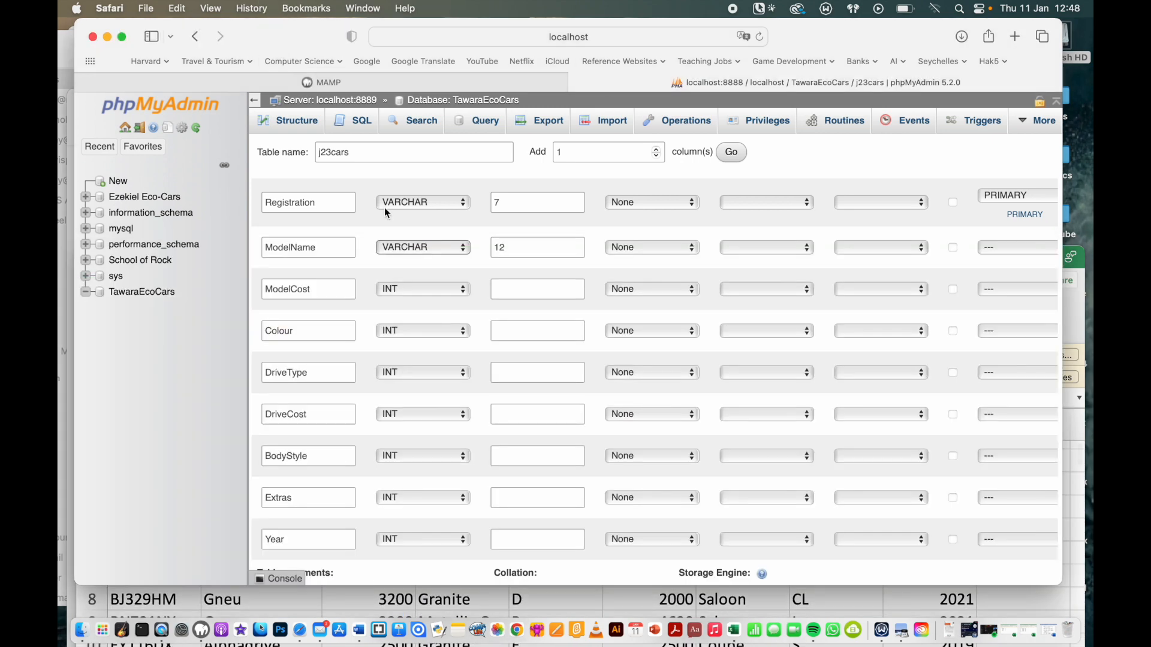
click(496, 289)
click(1078, 319)
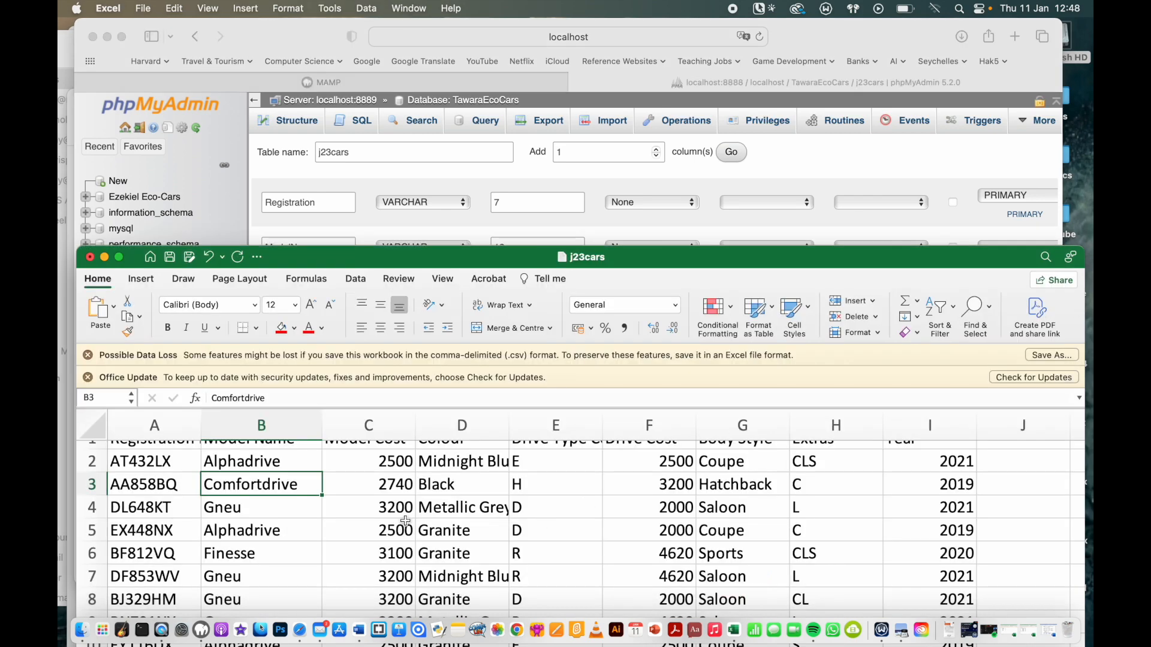
scroll(397, 499, up, 1)
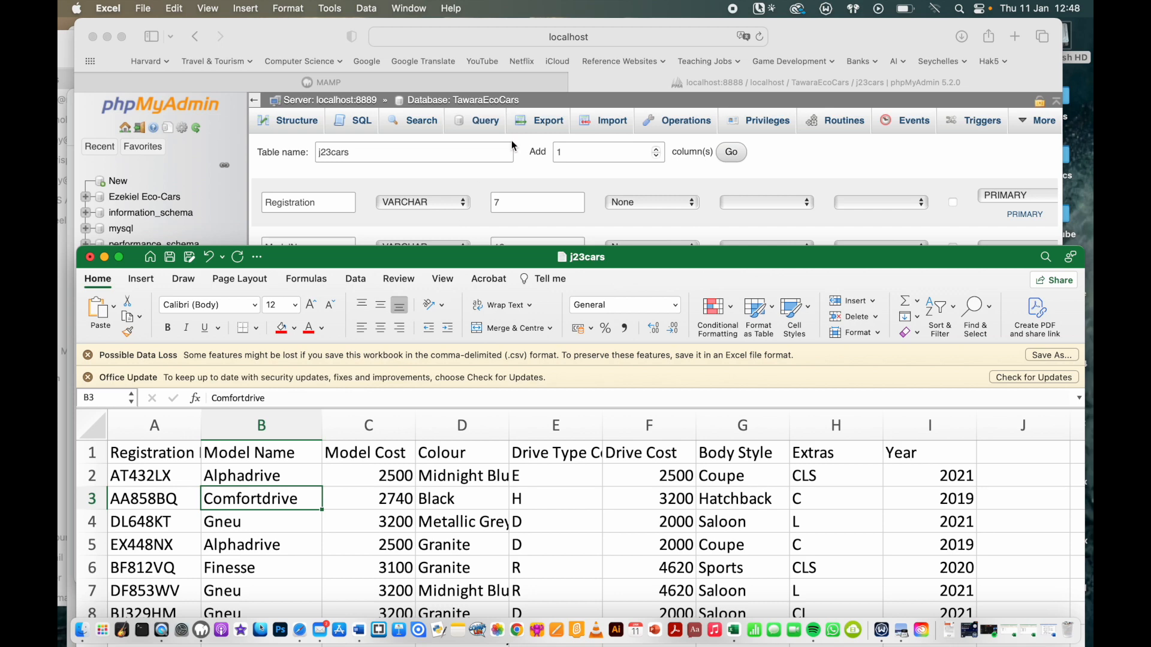
click(832, 40)
click(514, 290)
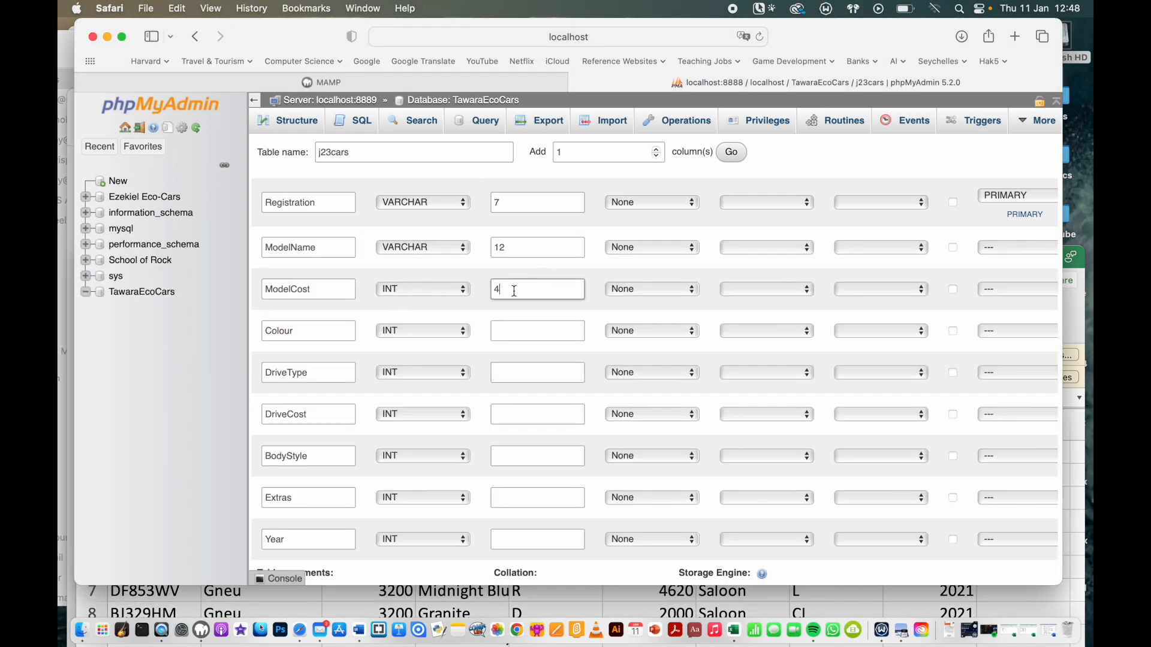
- Bring up the j23cars spreadsheet in Excel and widen column D so the full colour names show
click(1074, 314)
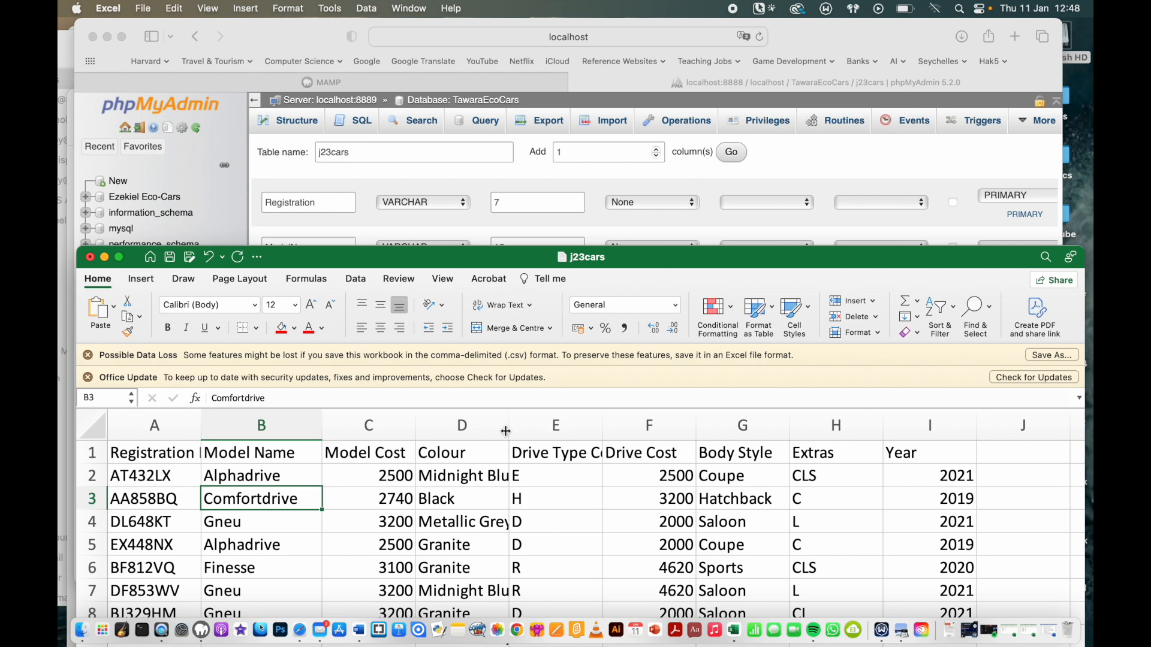
drag(509, 432, 574, 431)
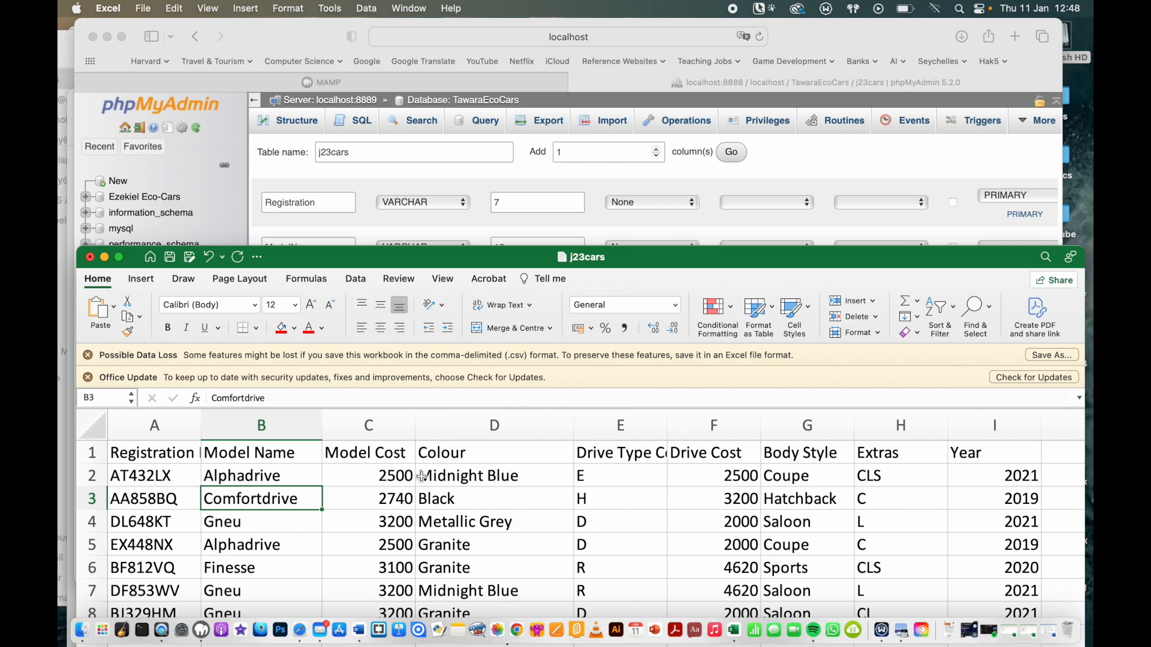
scroll(492, 591, down, 5)
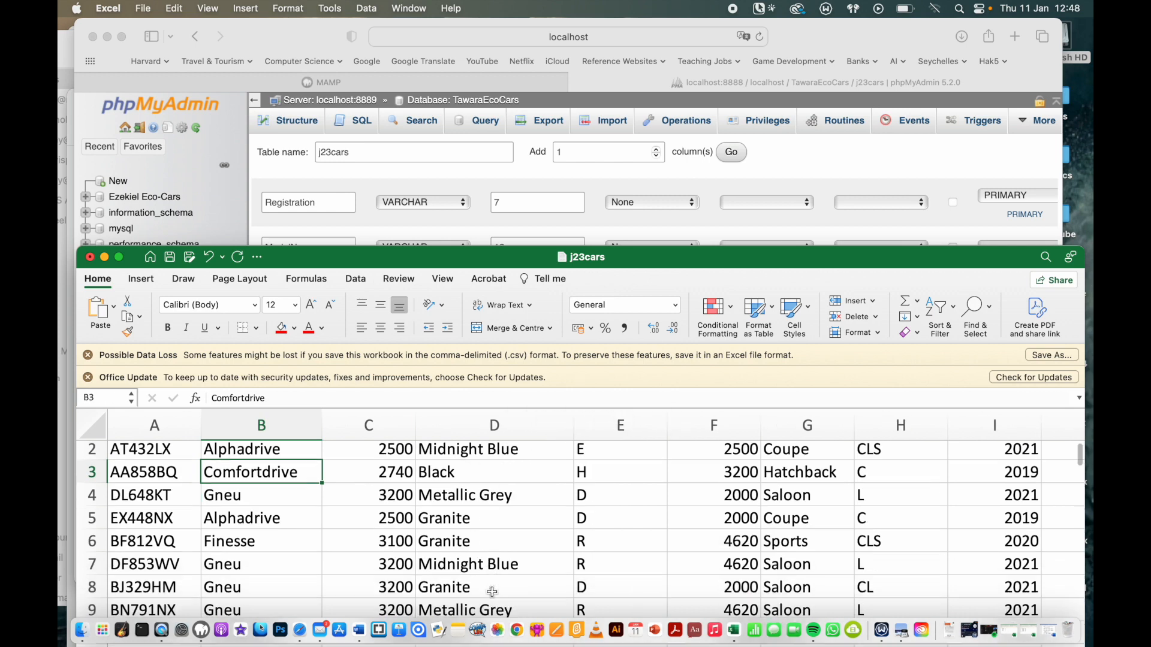
scroll(492, 591, up, 5)
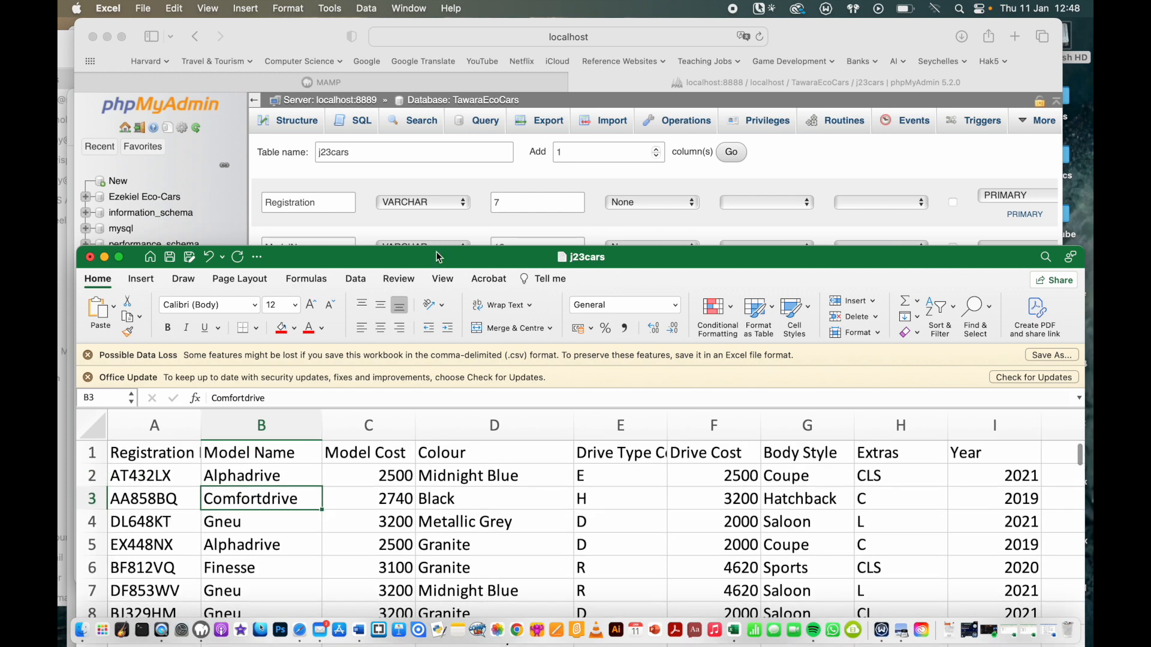
- Return to phpMyAdmin in Safari and set the Colour column's data type to VARCHAR
click(390, 186)
click(397, 330)
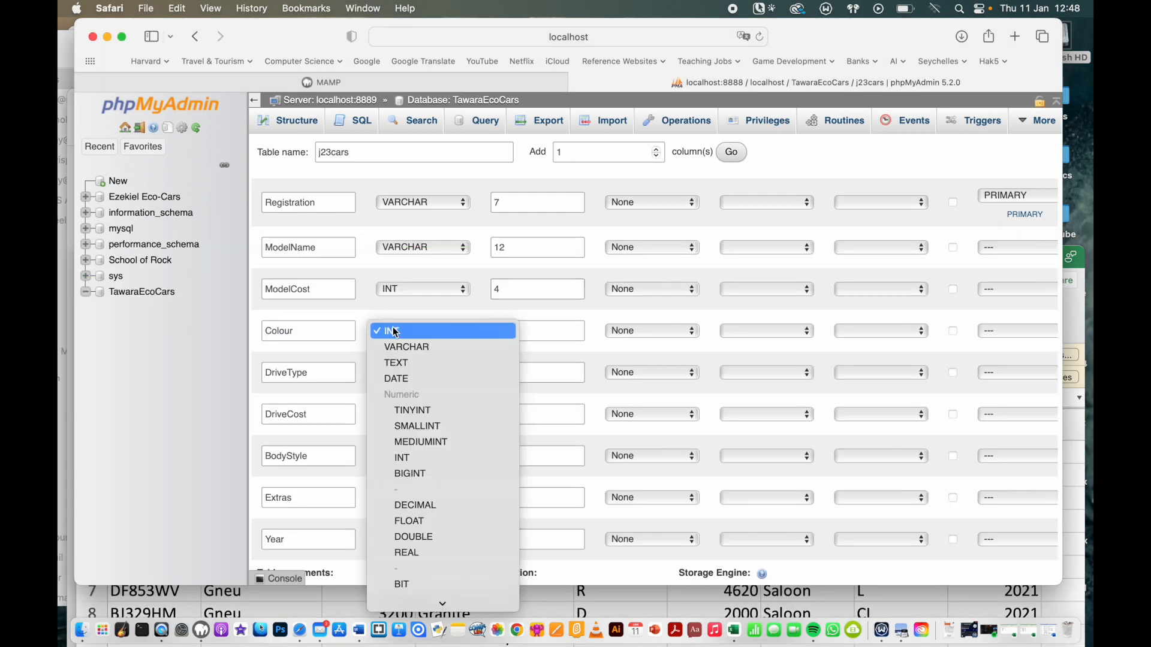
click(401, 349)
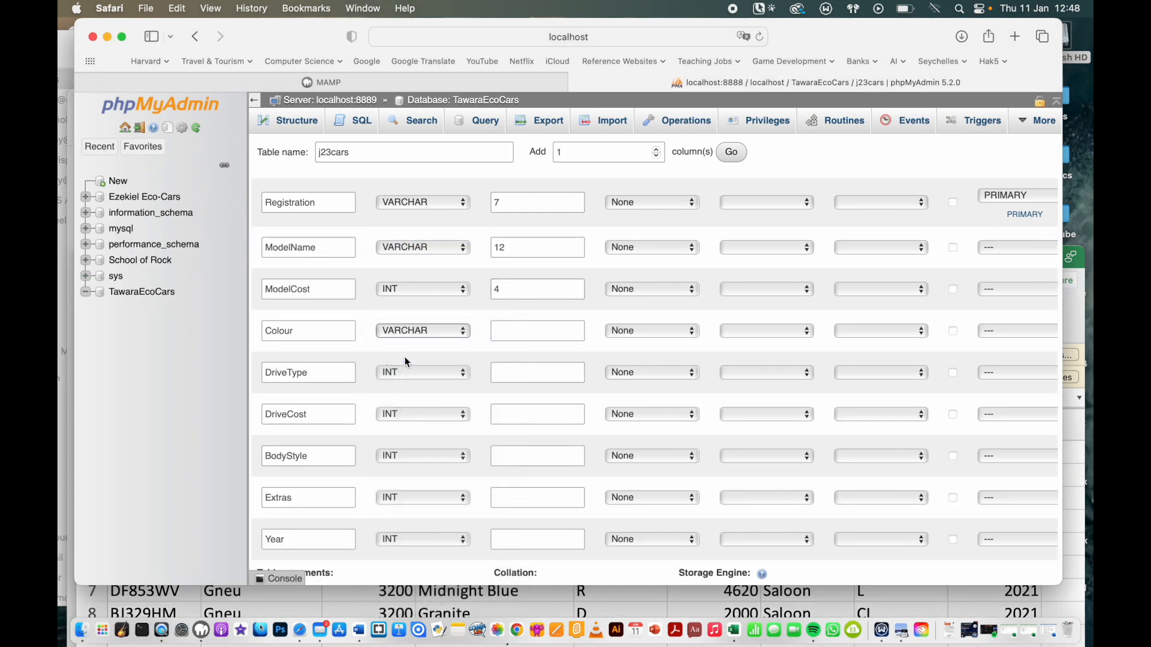
- Examine the Colour column in the j23cars spreadsheet for the longest colour name, and return to phpMyAdmin in Safari
click(581, 592)
click(432, 479)
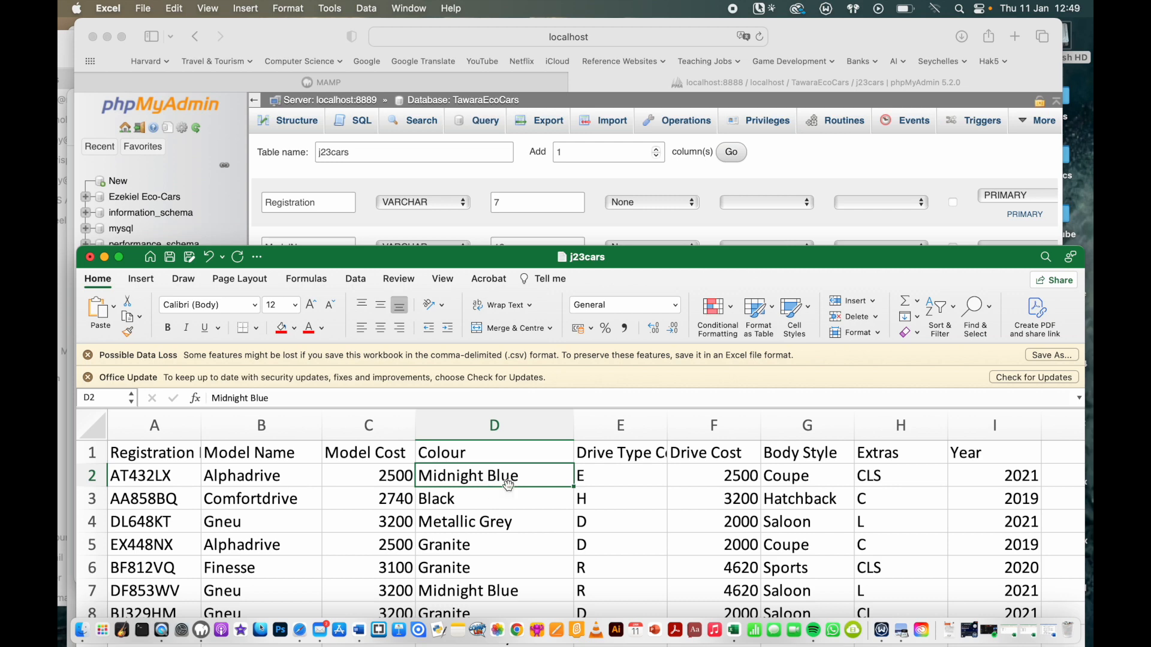
scroll(514, 536, down, 1)
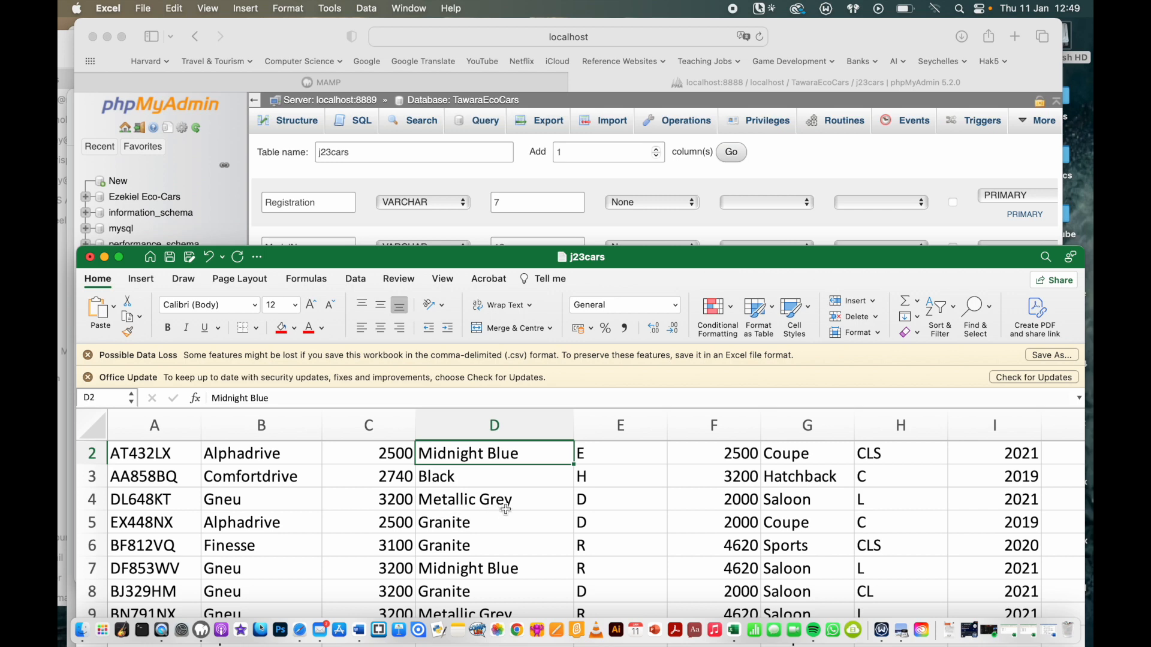
scroll(505, 513, down, 11)
scroll(505, 516, down, 18)
scroll(505, 517, down, 3)
scroll(505, 517, up, 20)
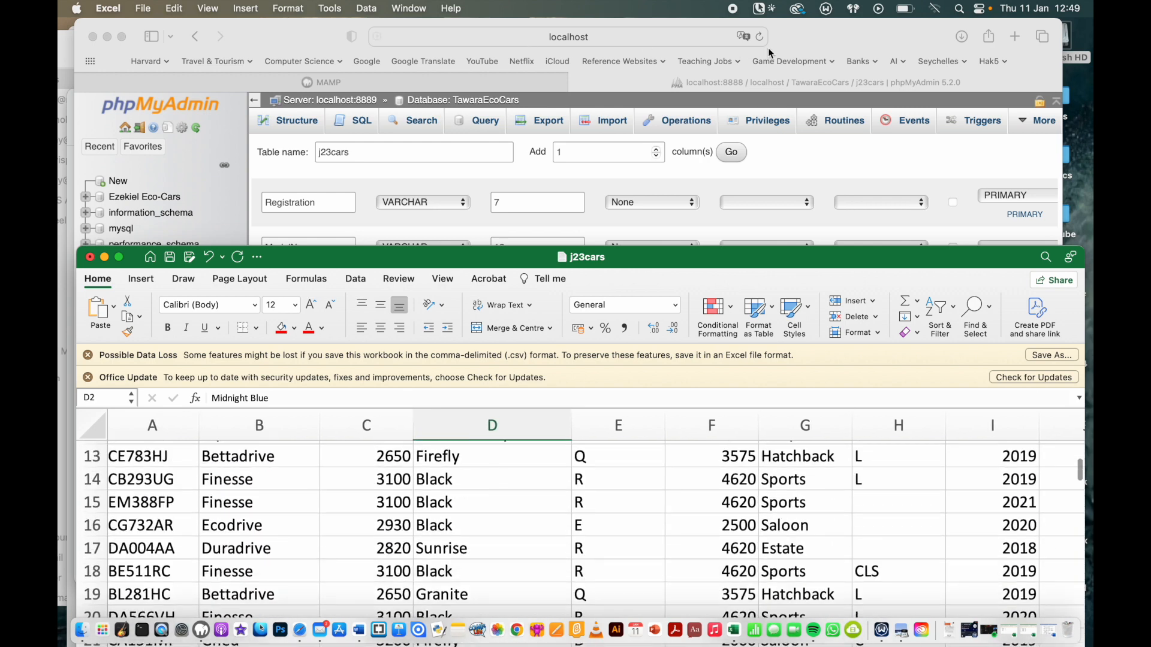
click(820, 41)
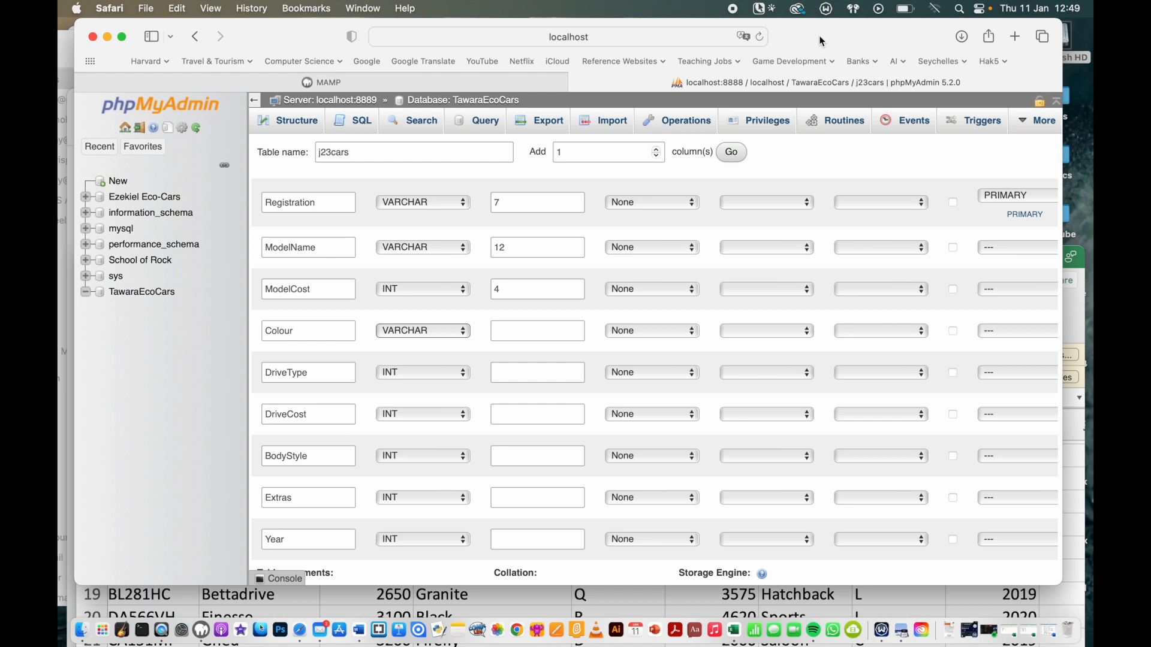
click(504, 532)
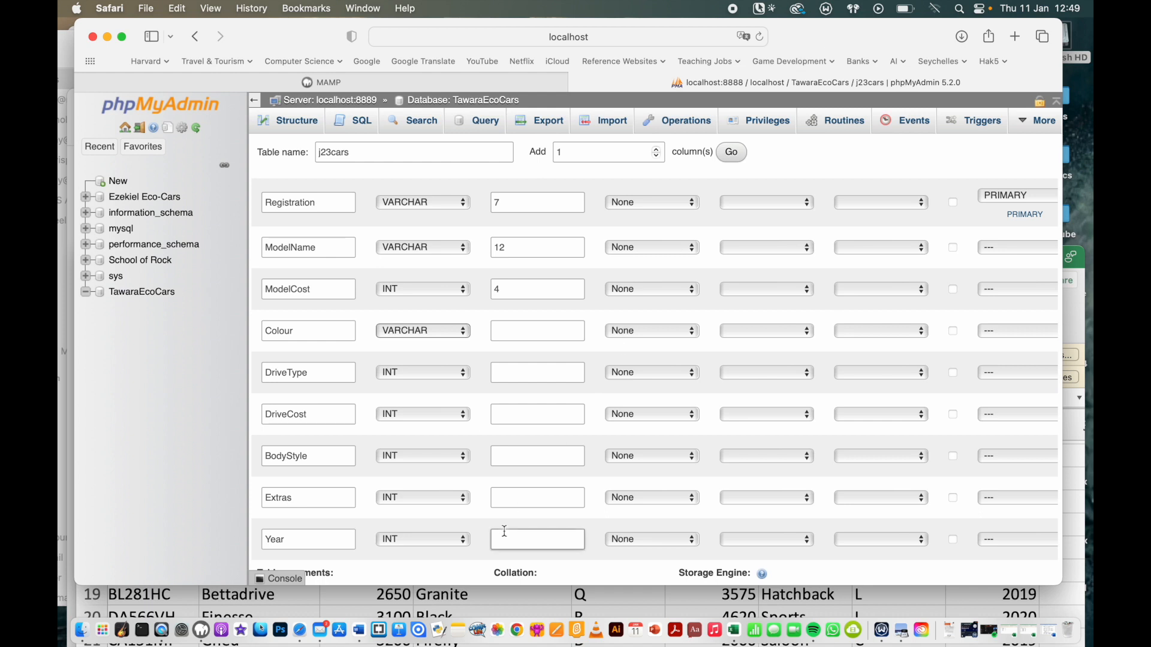
- Move the Safari window aside and review the database requirements and question 1's field length instruction in the 9626_s23_qp_02 PDF in Preview
click(1072, 304)
drag(252, 43, 300, 75)
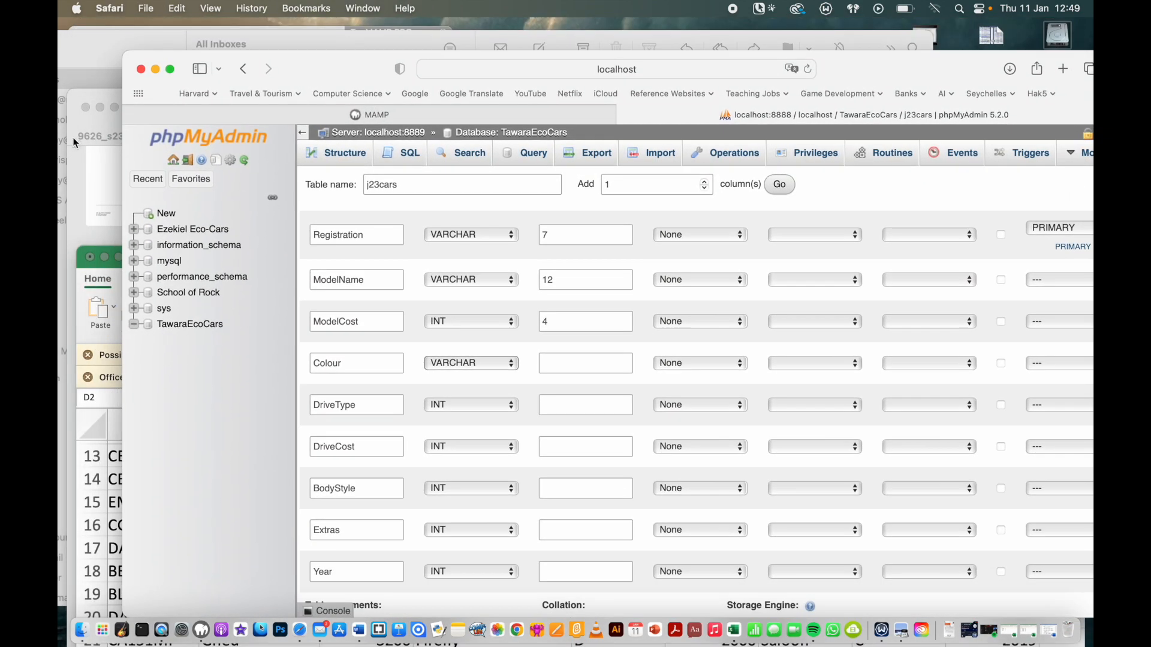
click(74, 141)
scroll(570, 403, down, 5)
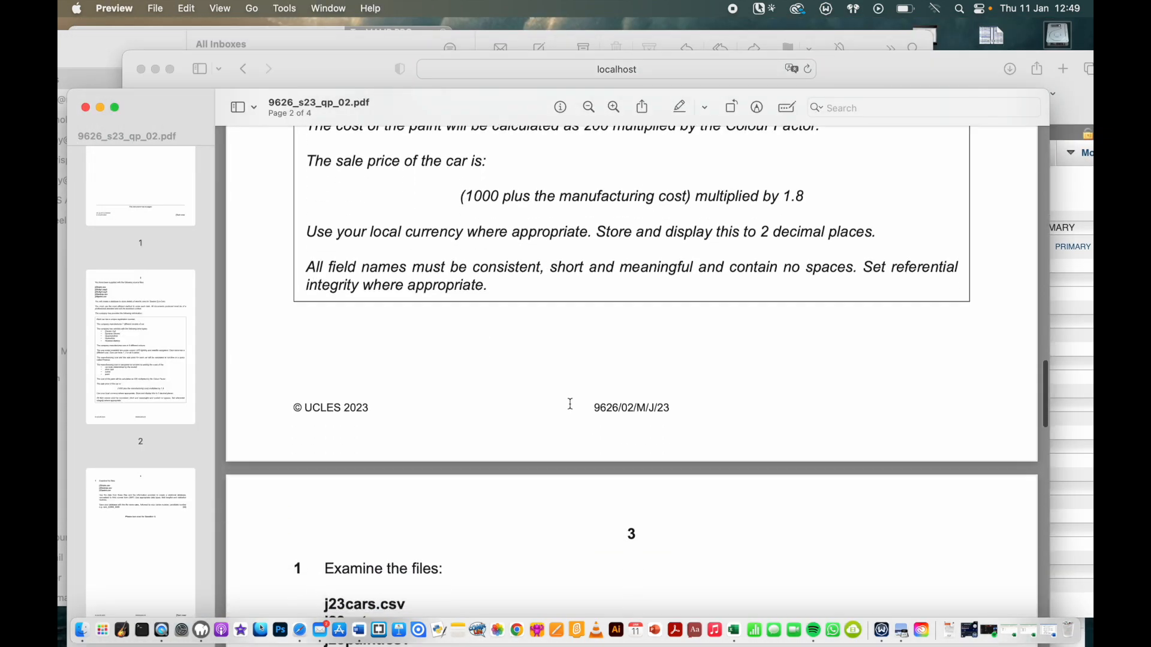
scroll(570, 403, up, 3)
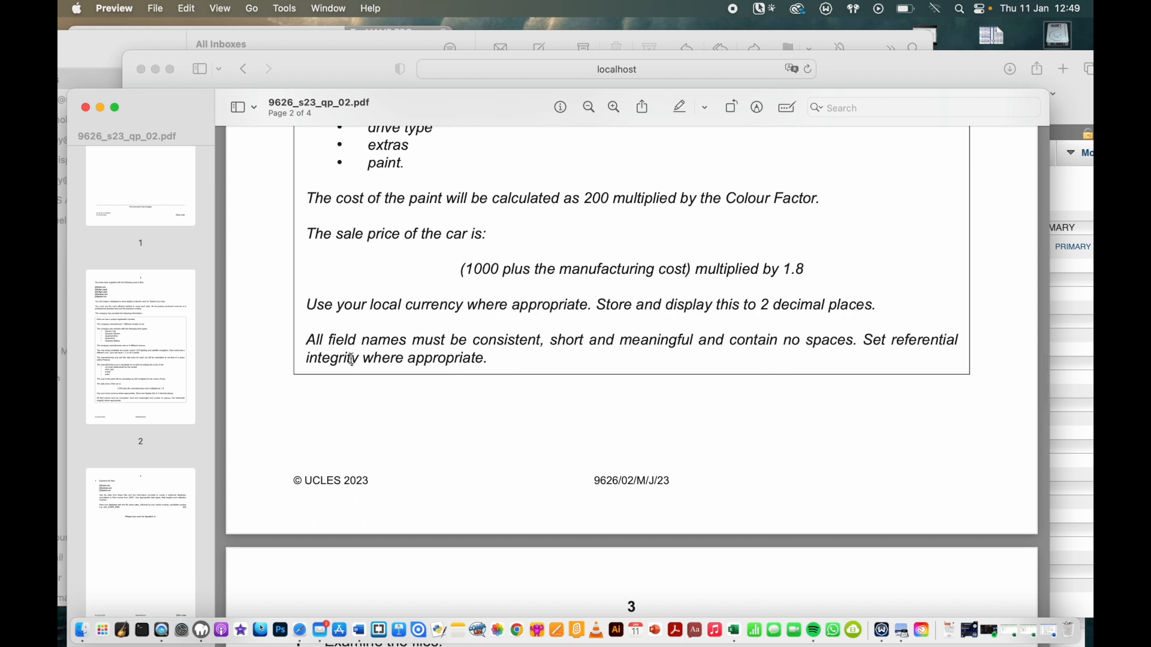
scroll(781, 430, down, 7)
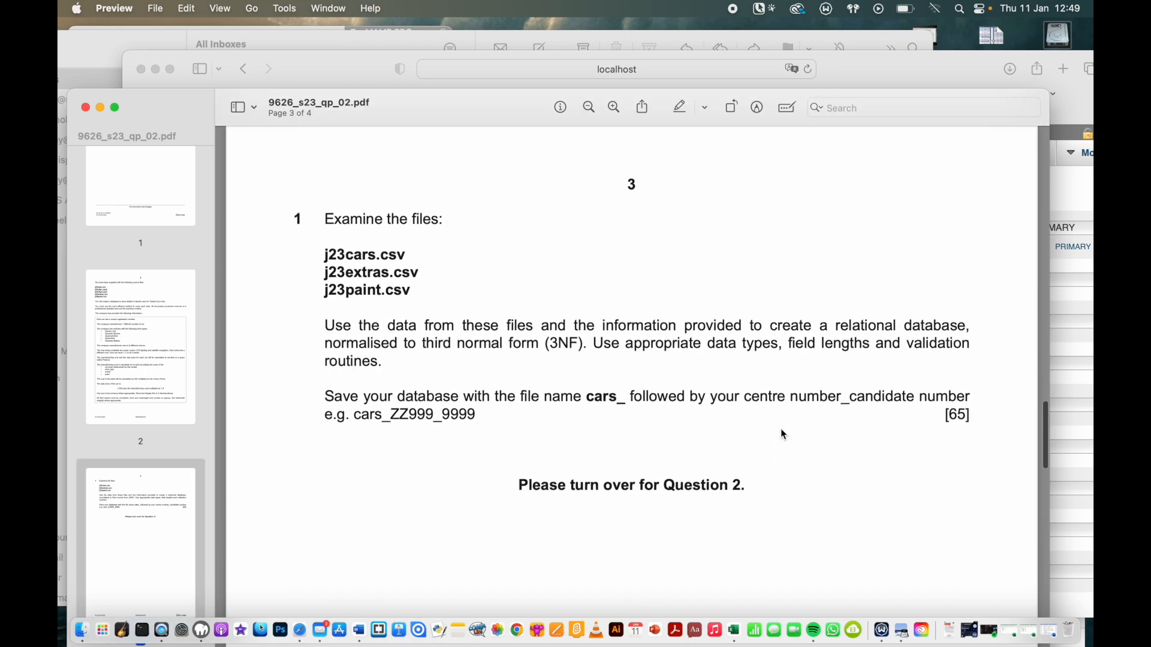
scroll(780, 429, up, 1)
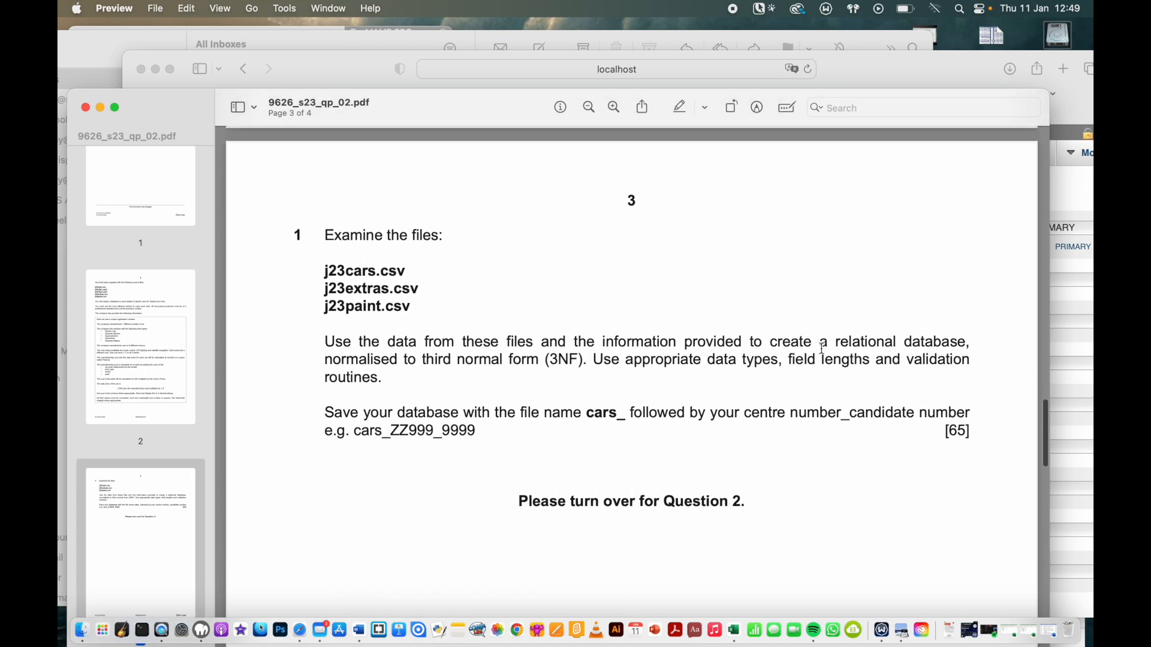
click(818, 366)
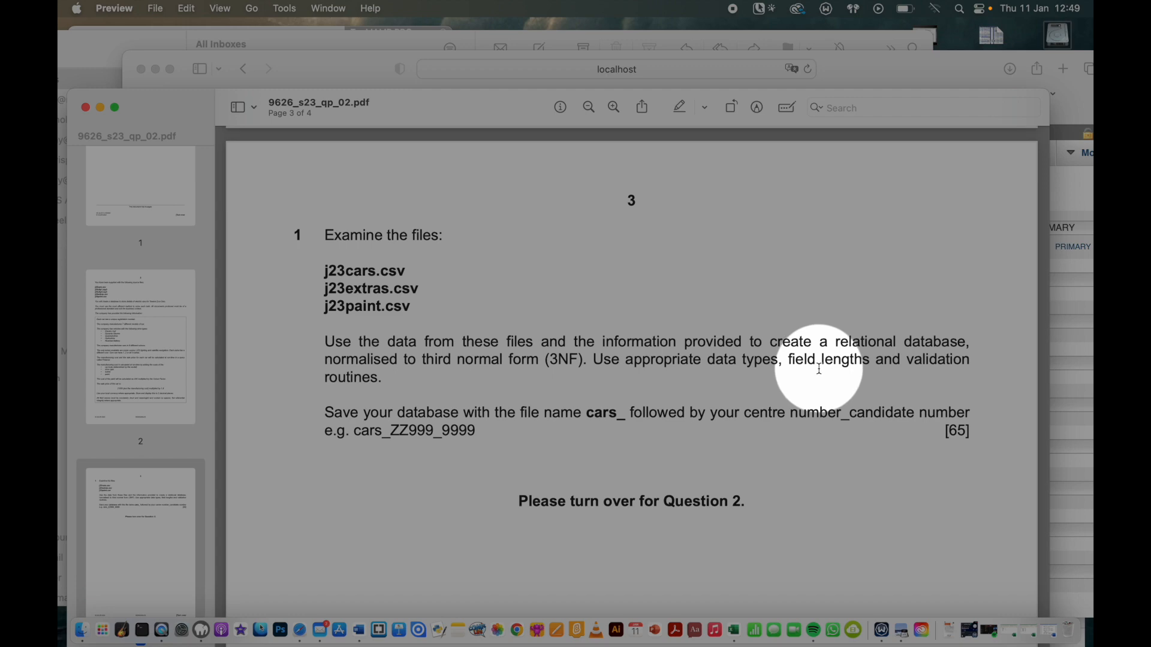
click(836, 365)
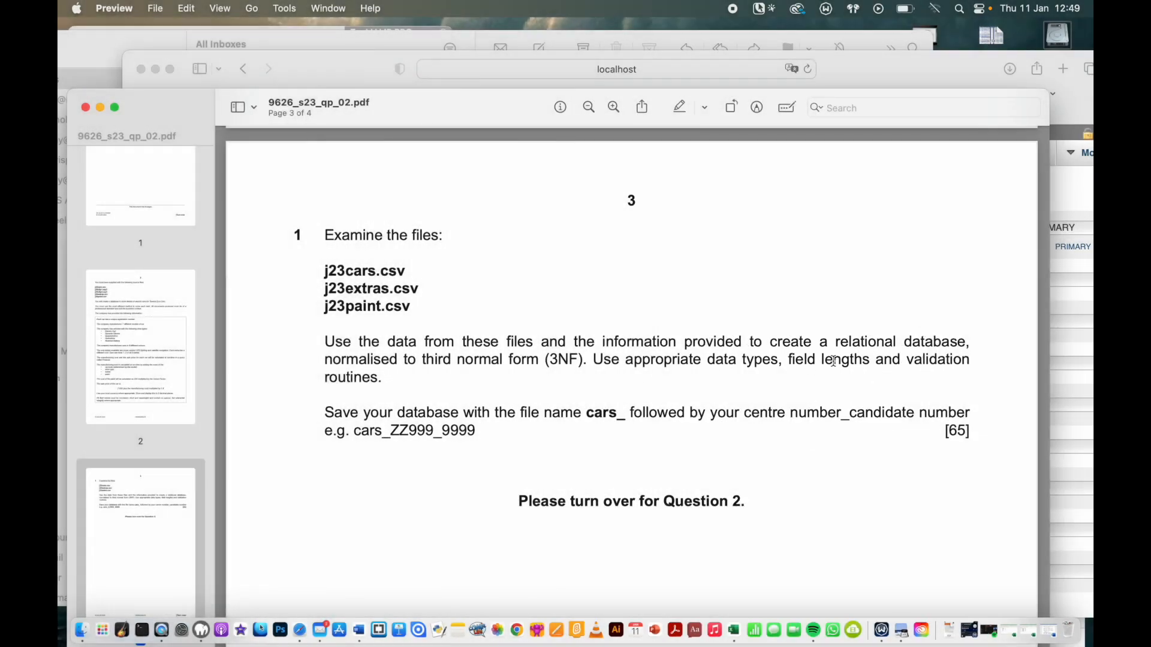
- Return to the j23cars table structure in Safari and set the Colour column's length to 13
click(893, 79)
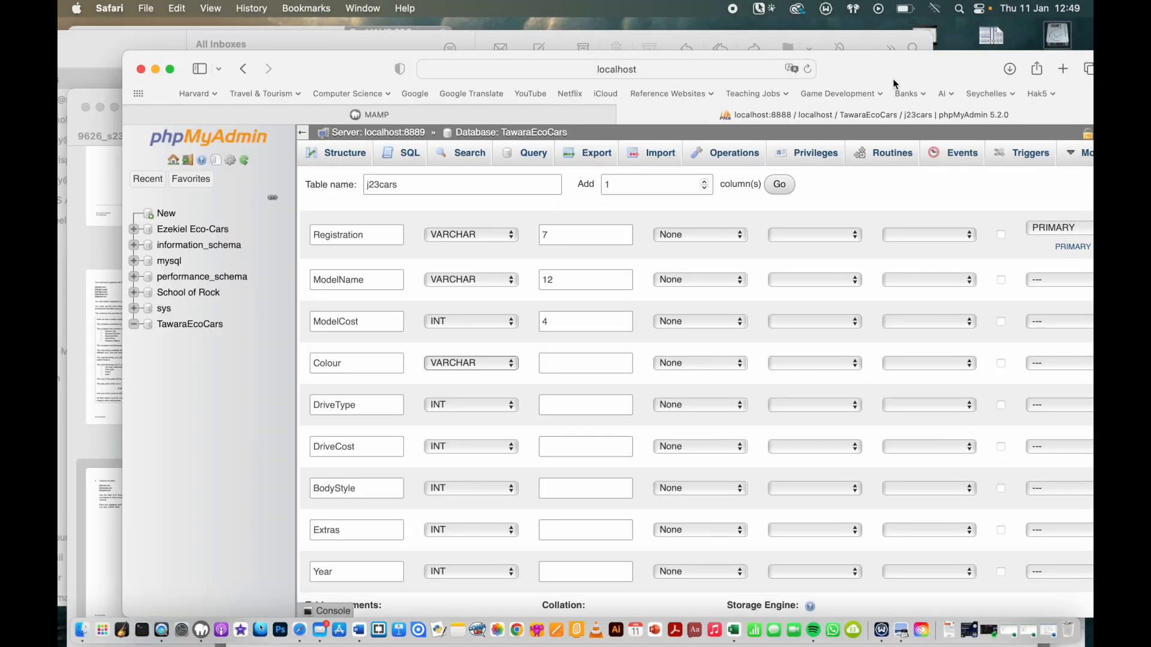
drag(894, 79, 884, 78)
click(543, 360)
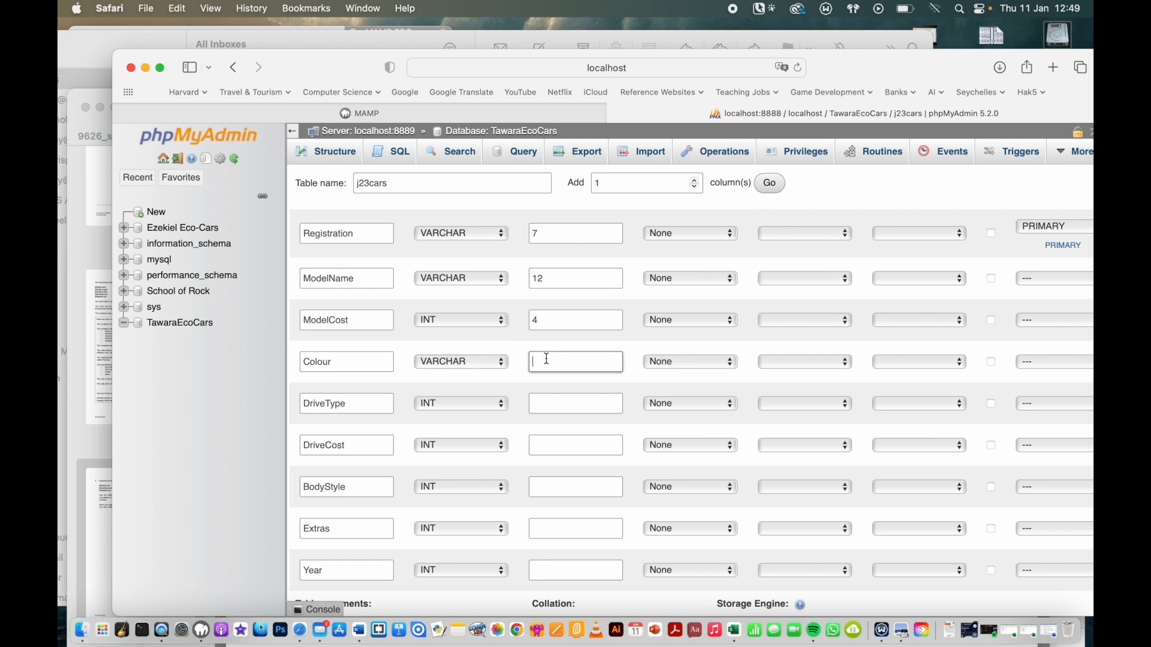
text(13)
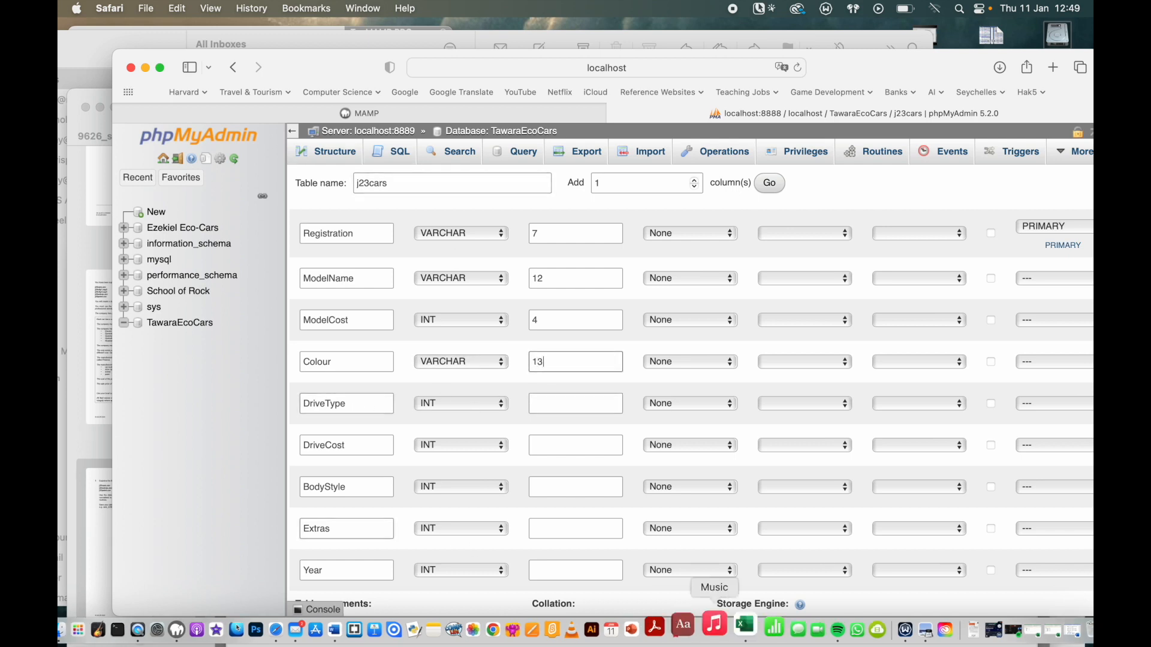
- Examine the Drive Type Code and Drive Cost columns in the j23cars spreadsheet in Excel for their longest values
click(734, 618)
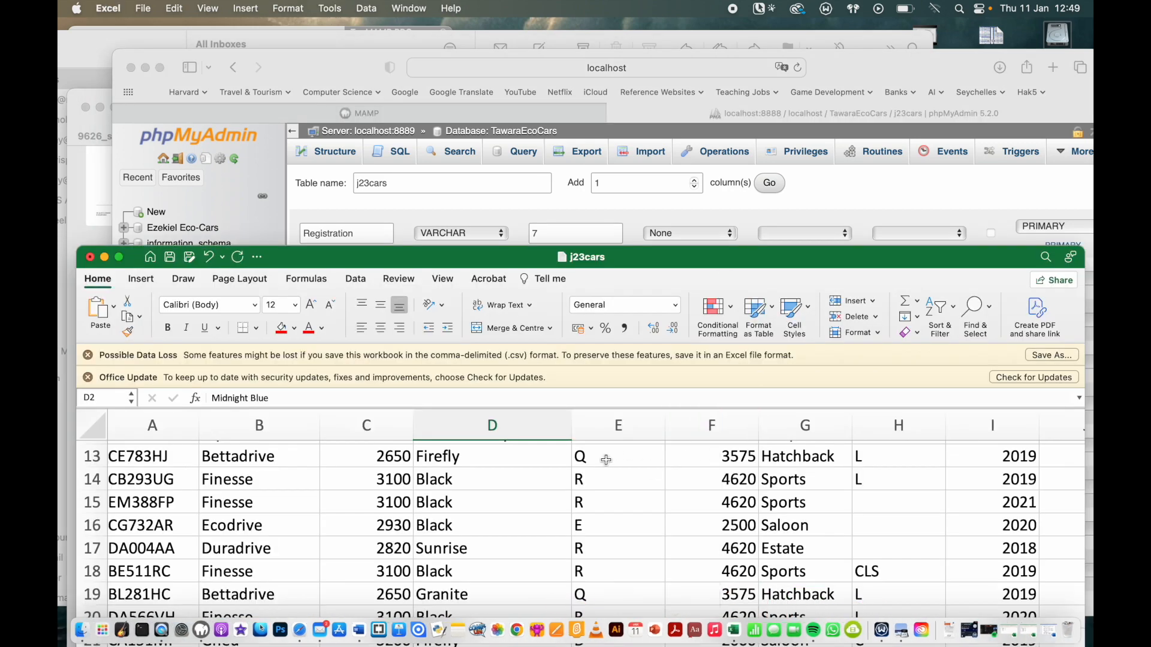
scroll(612, 497, up, 5)
scroll(612, 497, down, 11)
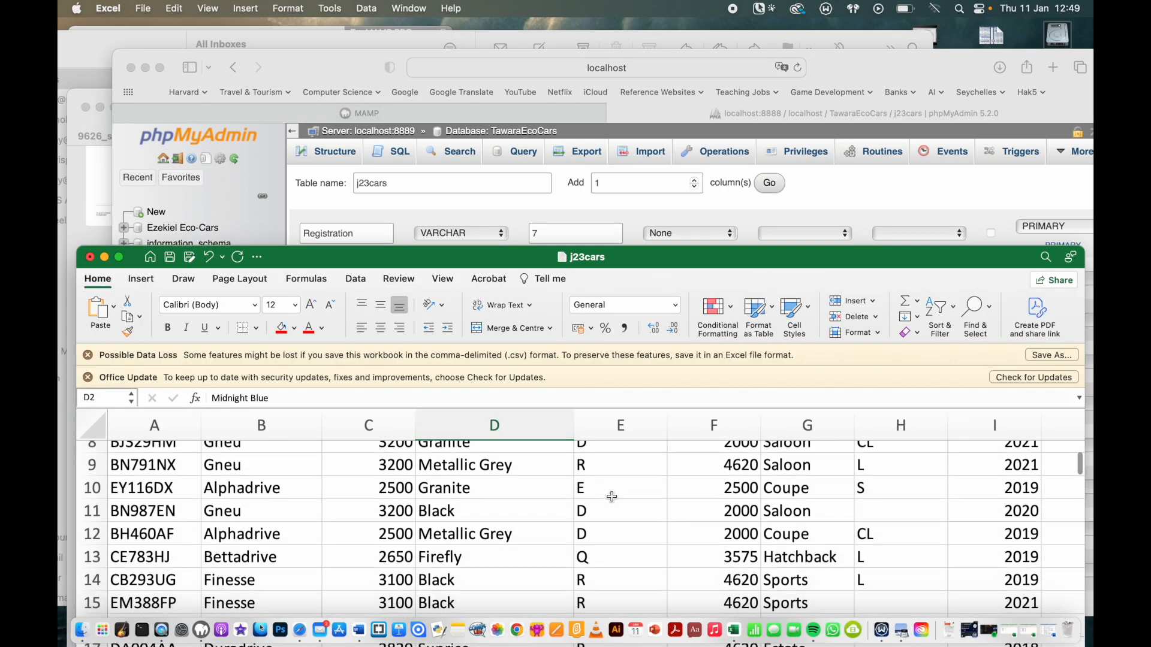
scroll(611, 497, down, 15)
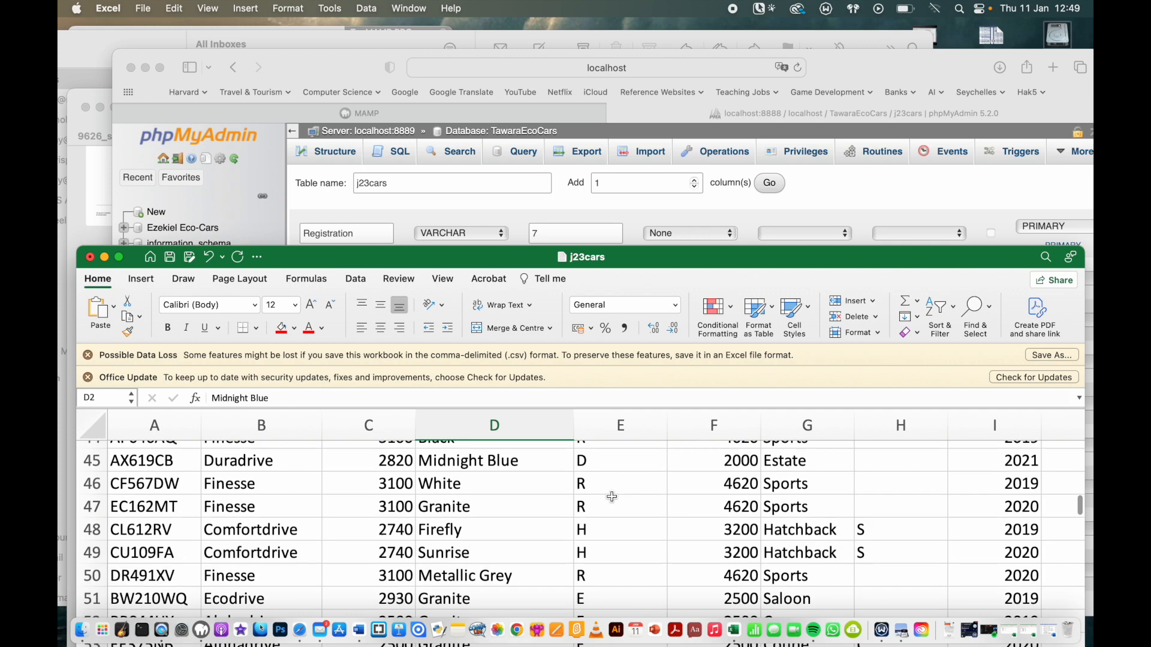
scroll(611, 497, down, 13)
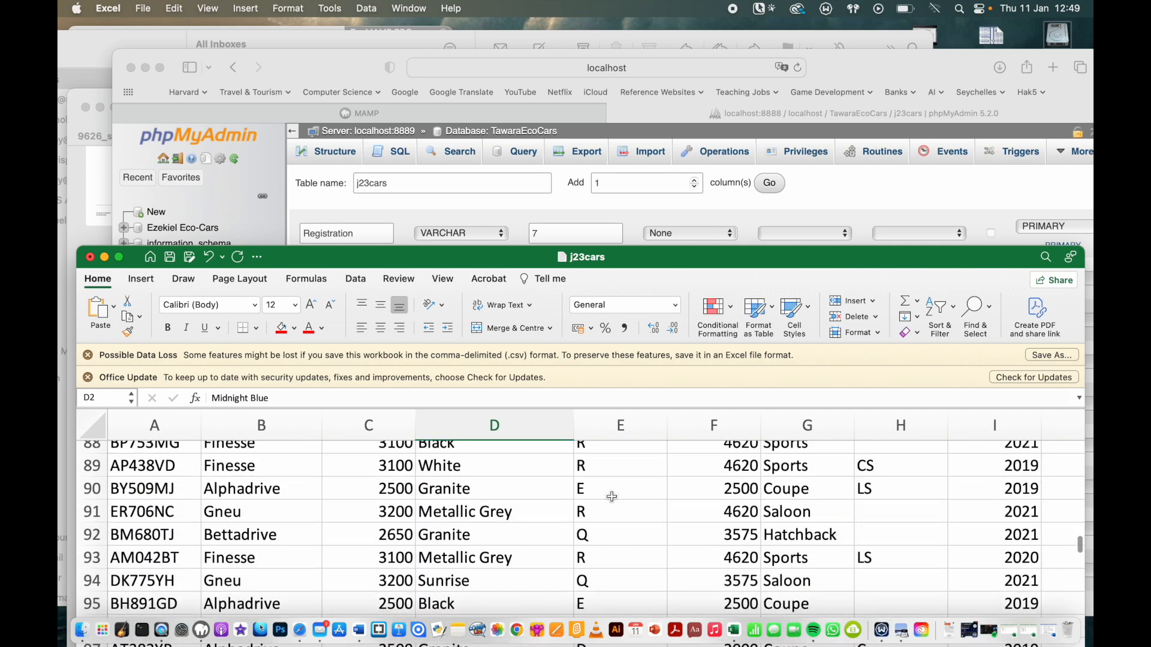
scroll(611, 497, down, 12)
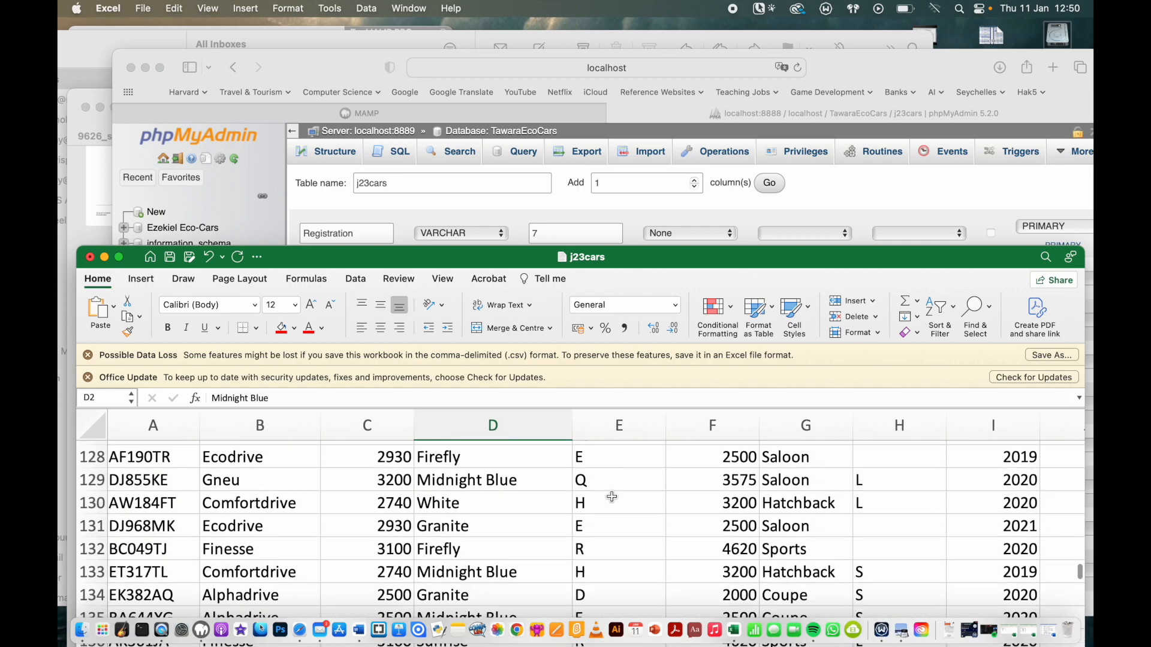
scroll(611, 497, down, 15)
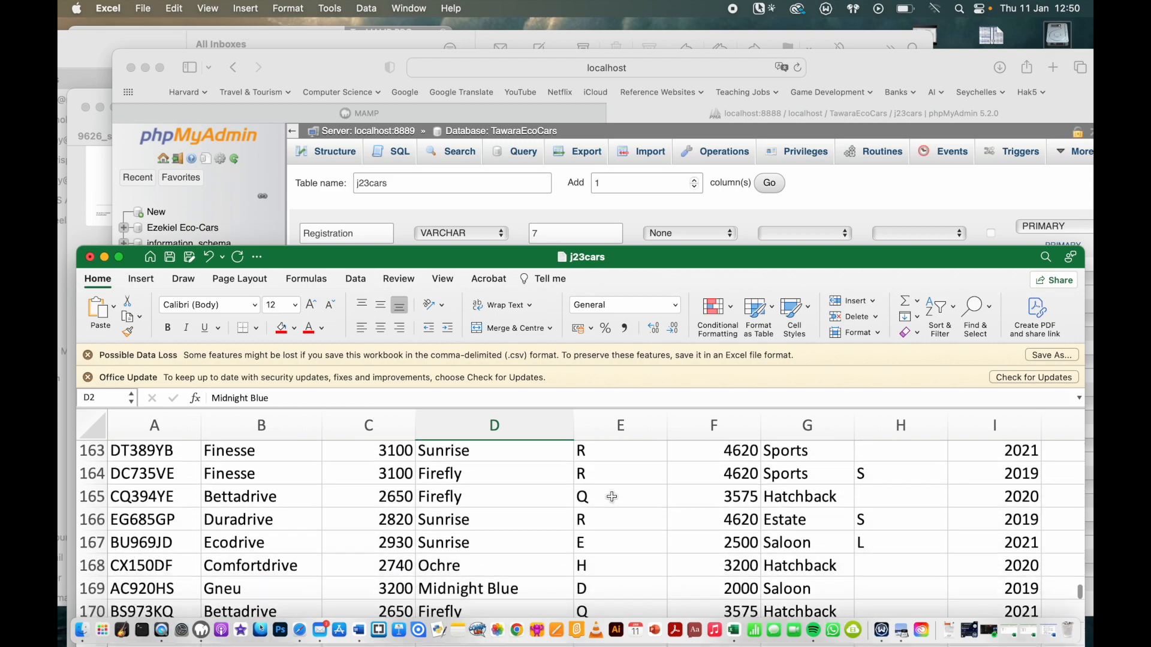
scroll(612, 497, up, 20)
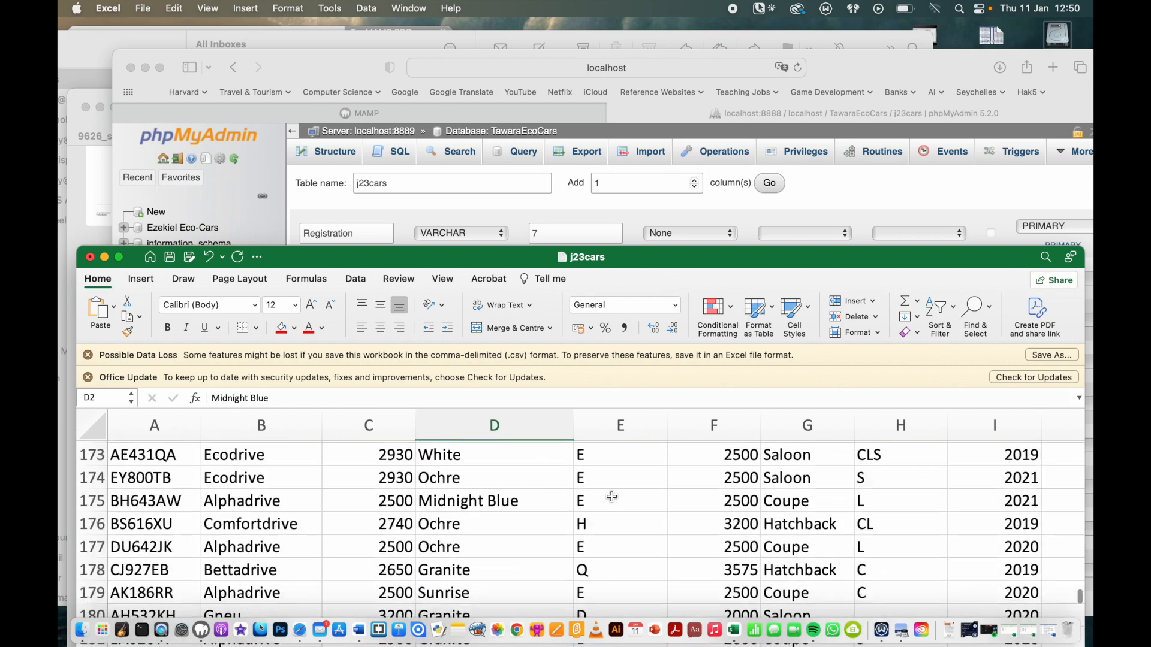
scroll(612, 497, up, 19)
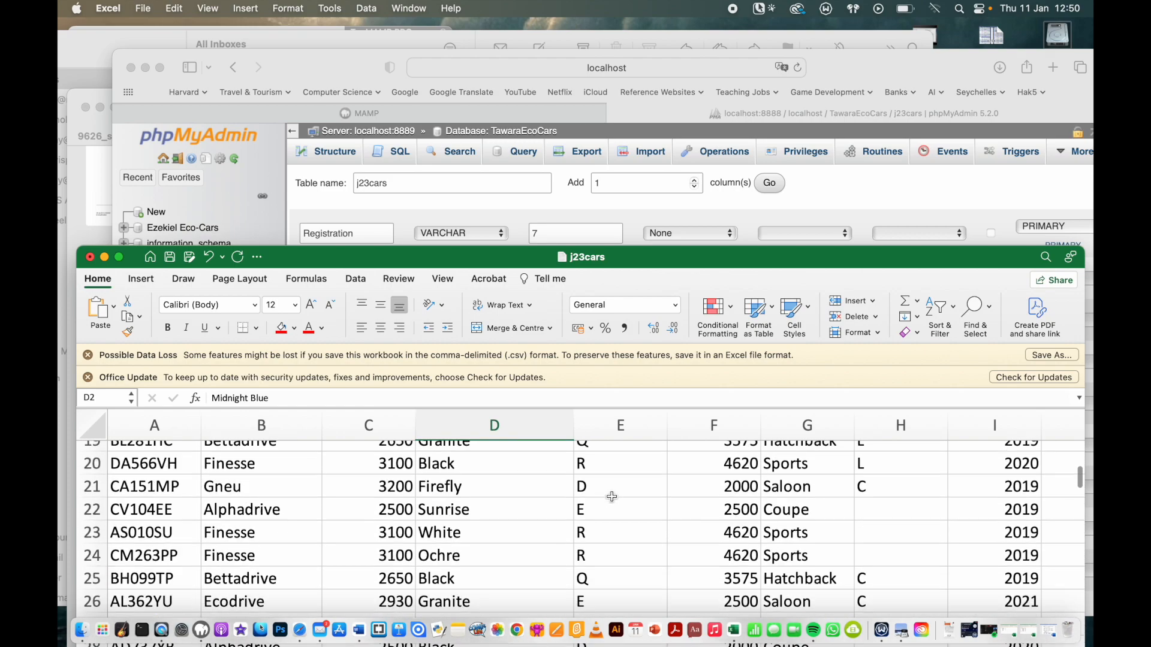
scroll(706, 535, down, 20)
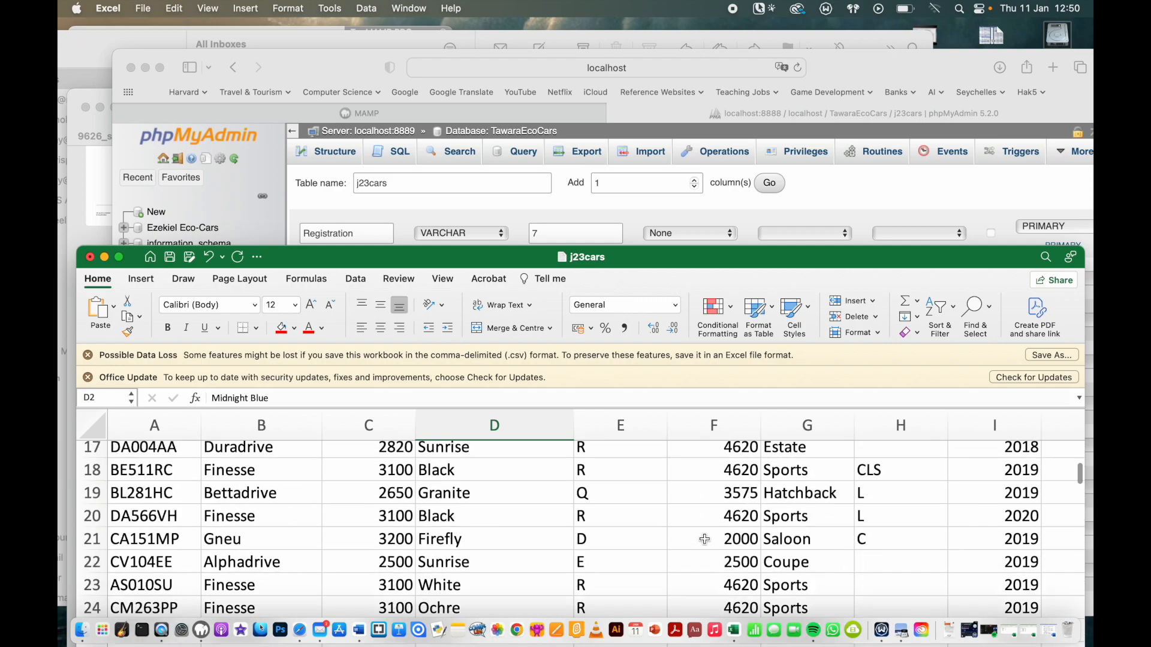
scroll(704, 539, up, 20)
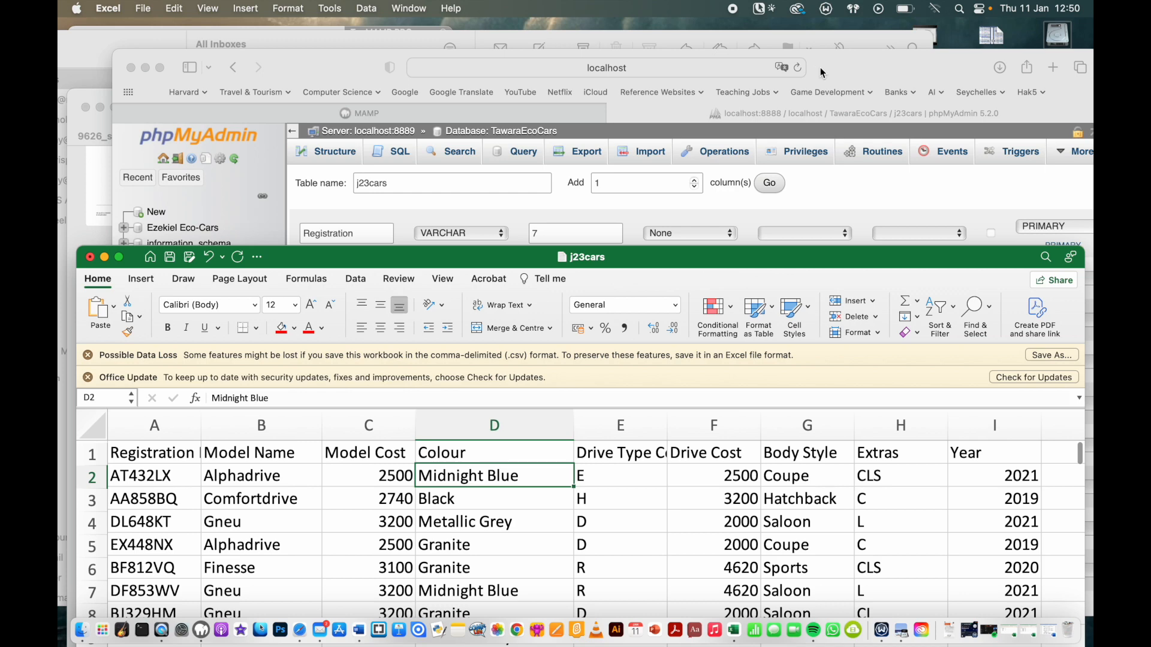
- Return to phpMyAdmin in Safari and set DriveType to VARCHAR with length 1 and DriveCost, kept as INT, to length 4
click(821, 72)
click(446, 405)
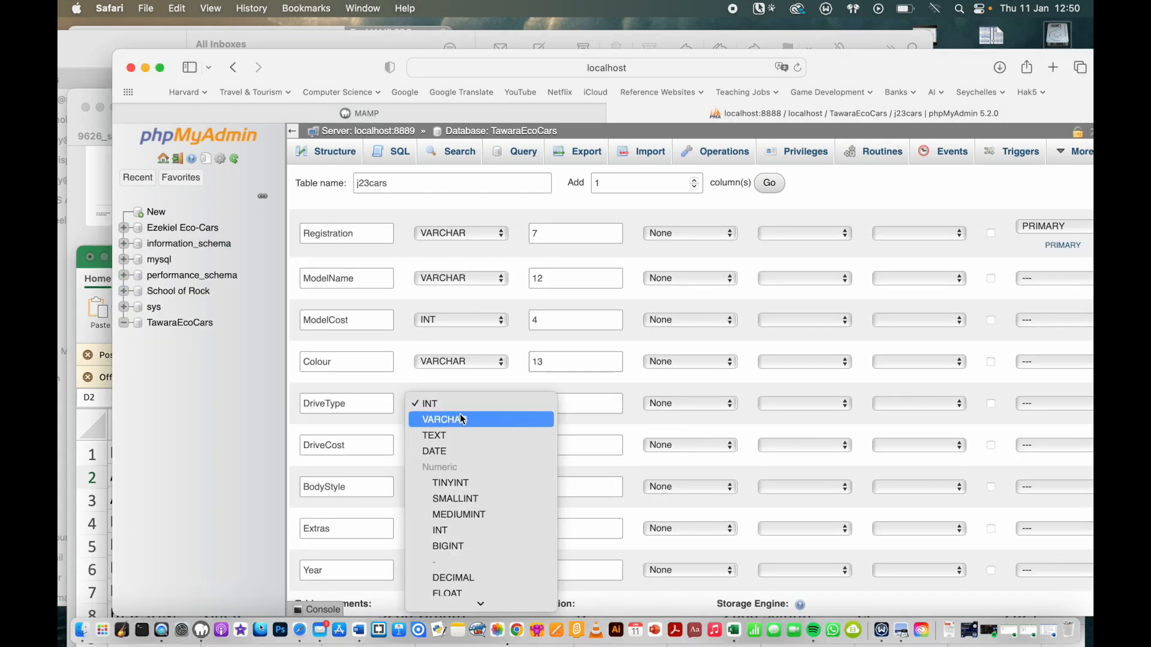
click(462, 419)
text(1)
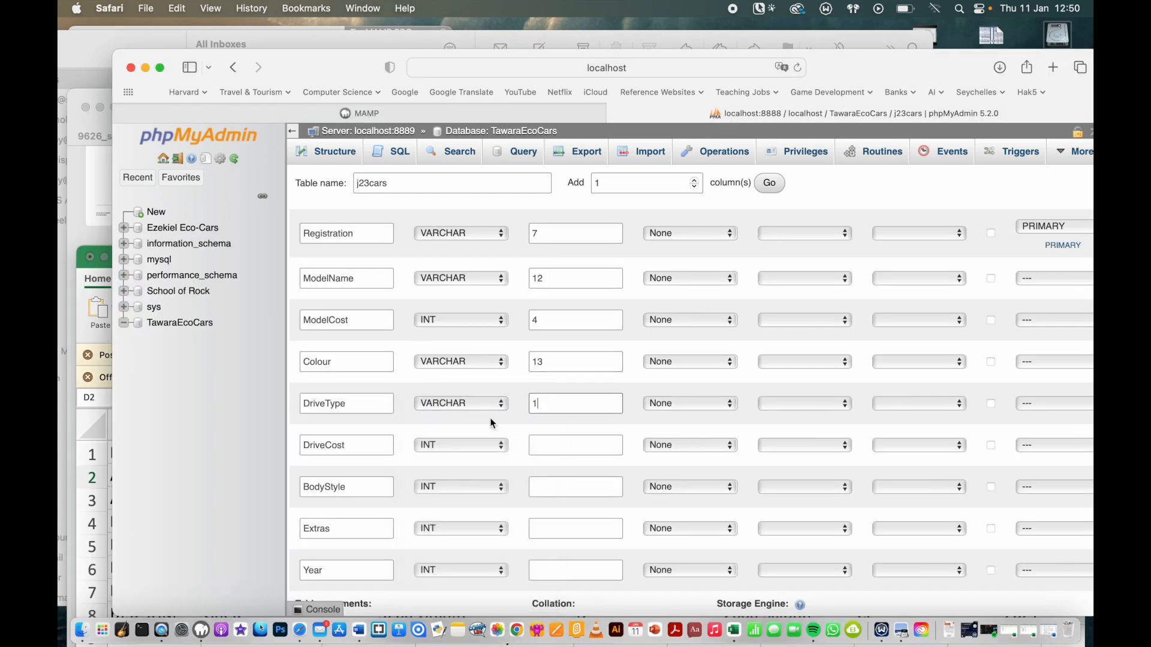
click(452, 443)
click(451, 443)
click(551, 444)
text(4)
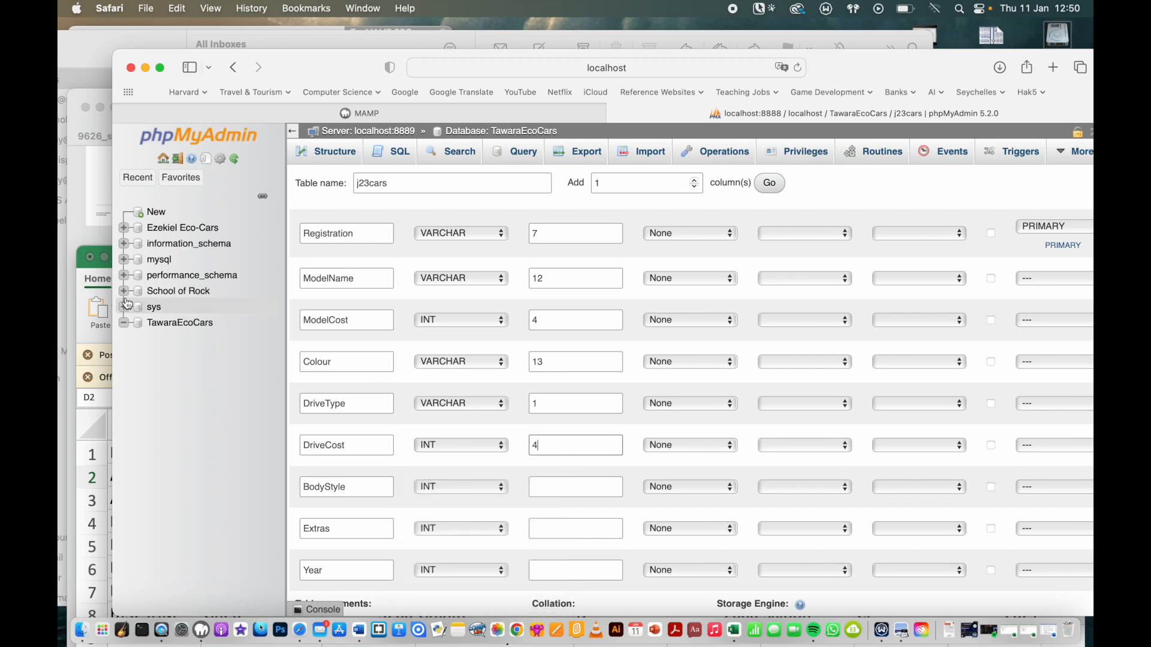
- Examine the Body Style column in the j23cars spreadsheet in Excel for the longest body style name
click(79, 276)
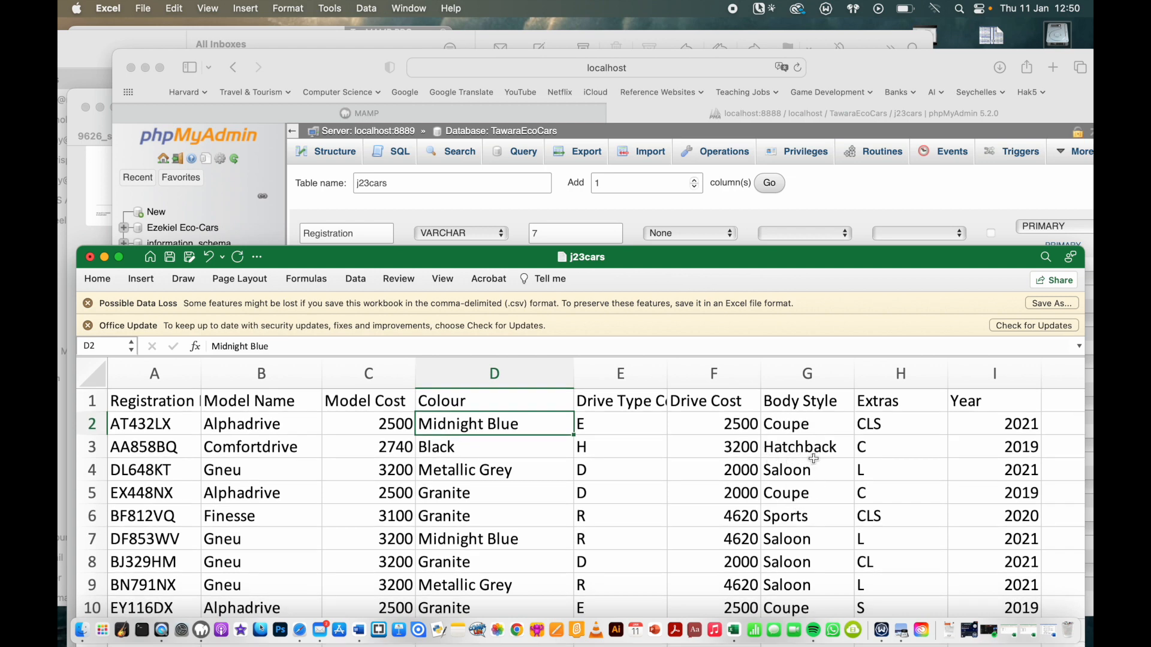
scroll(804, 530, down, 10)
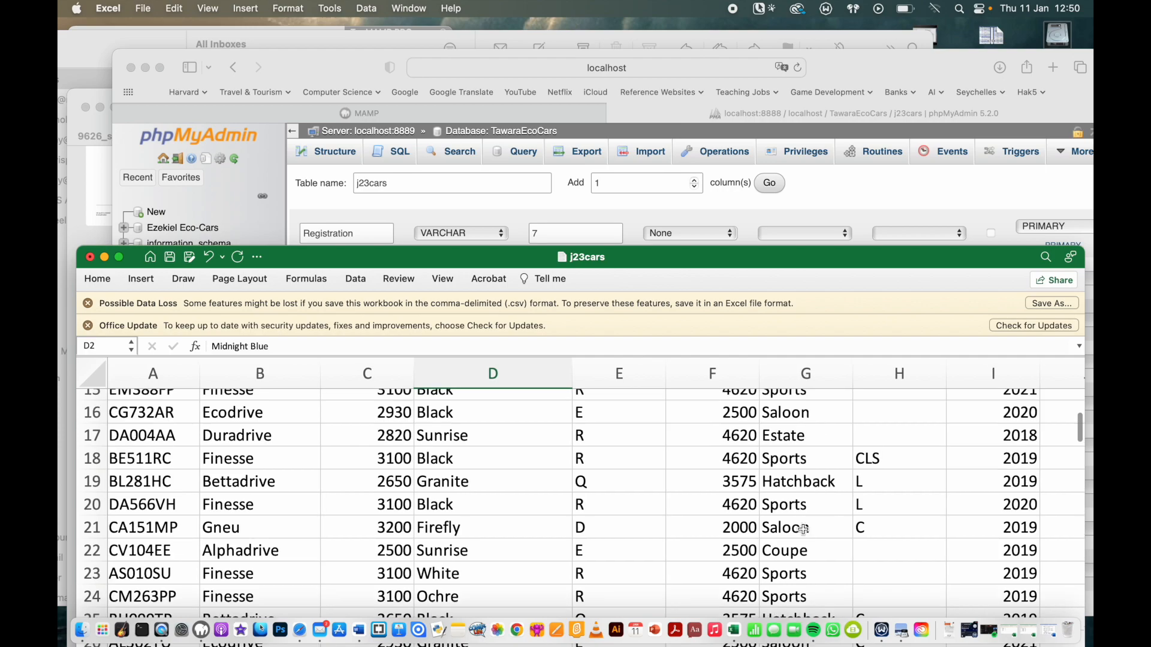
scroll(803, 530, down, 12)
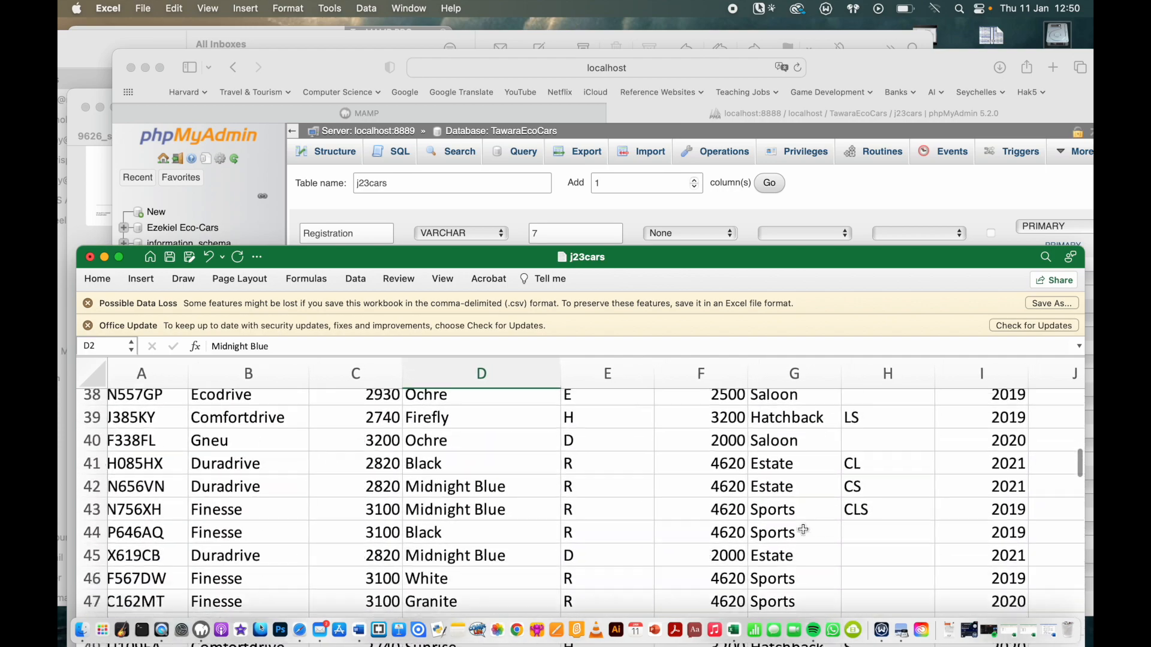
scroll(803, 530, down, 2)
scroll(803, 530, up, 3)
scroll(803, 530, down, 8)
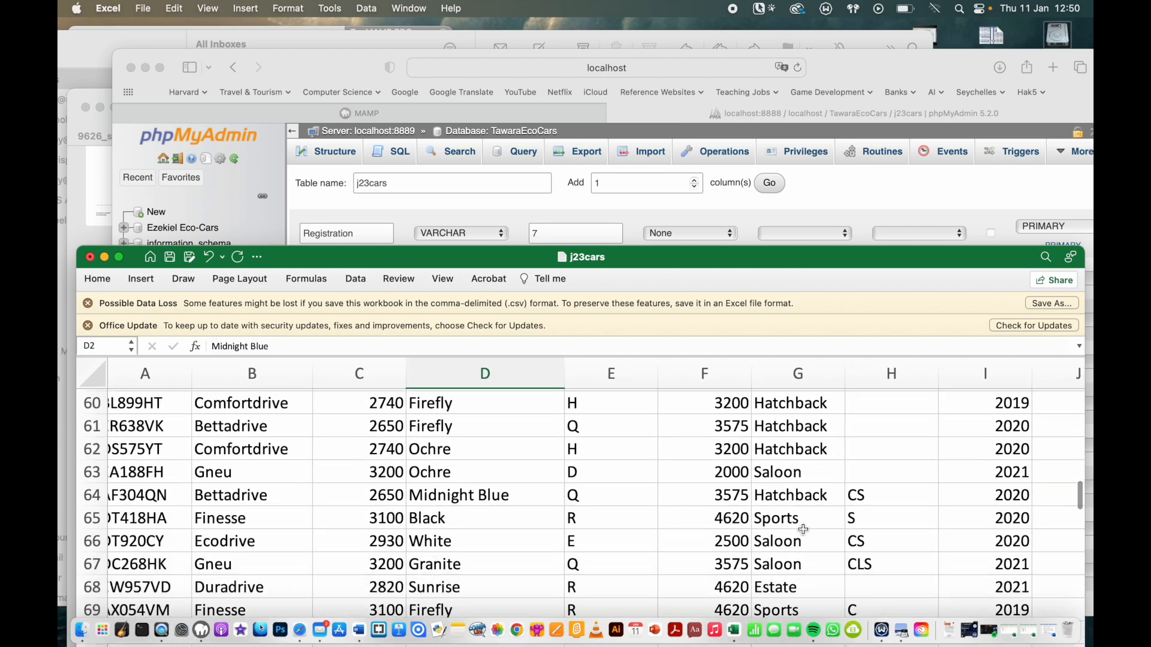
scroll(803, 530, down, 3)
scroll(804, 530, up, 20)
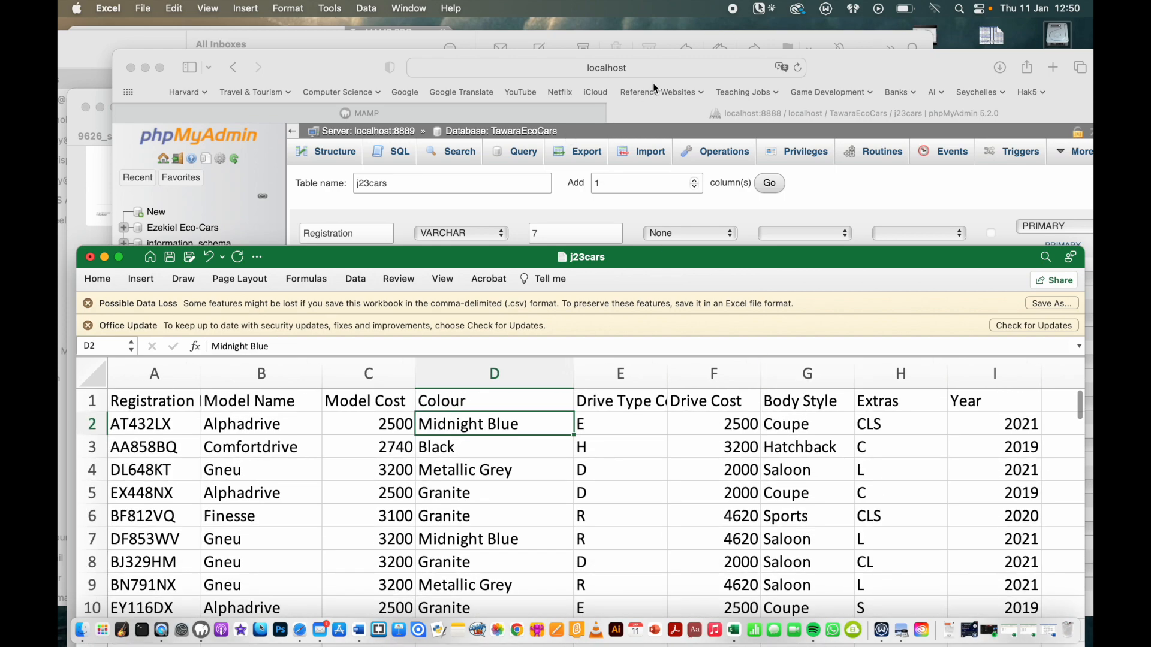
- Return to phpMyAdmin in Safari and set the BodyStyle column to VARCHAR with length 9
click(844, 61)
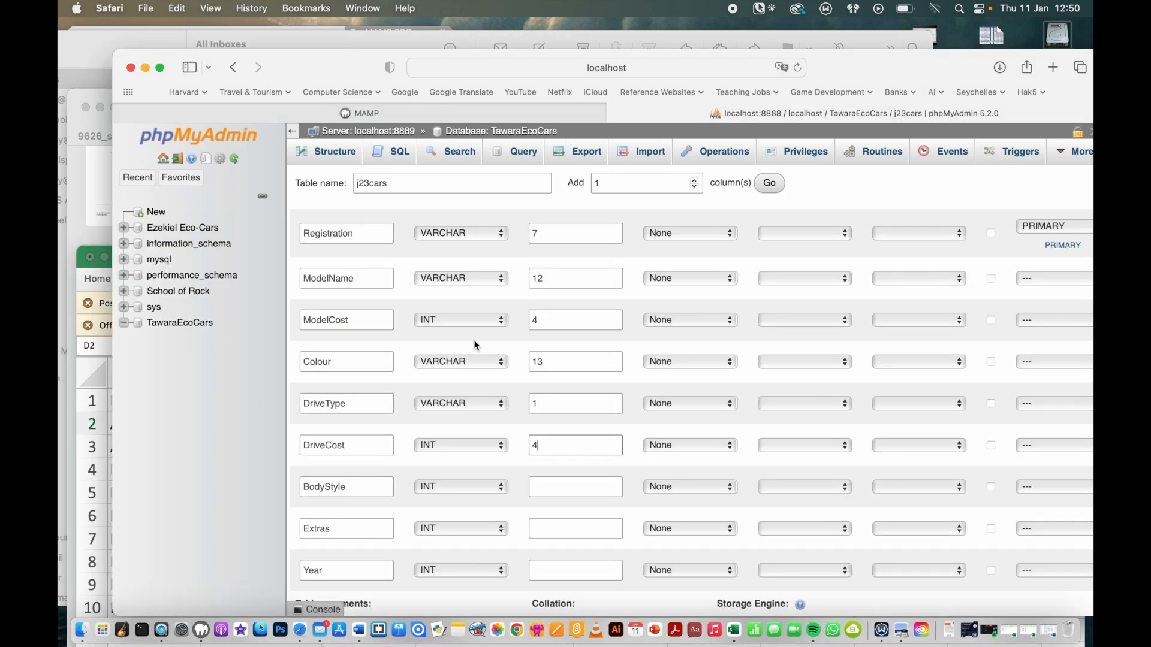
click(467, 489)
click(467, 502)
click(549, 488)
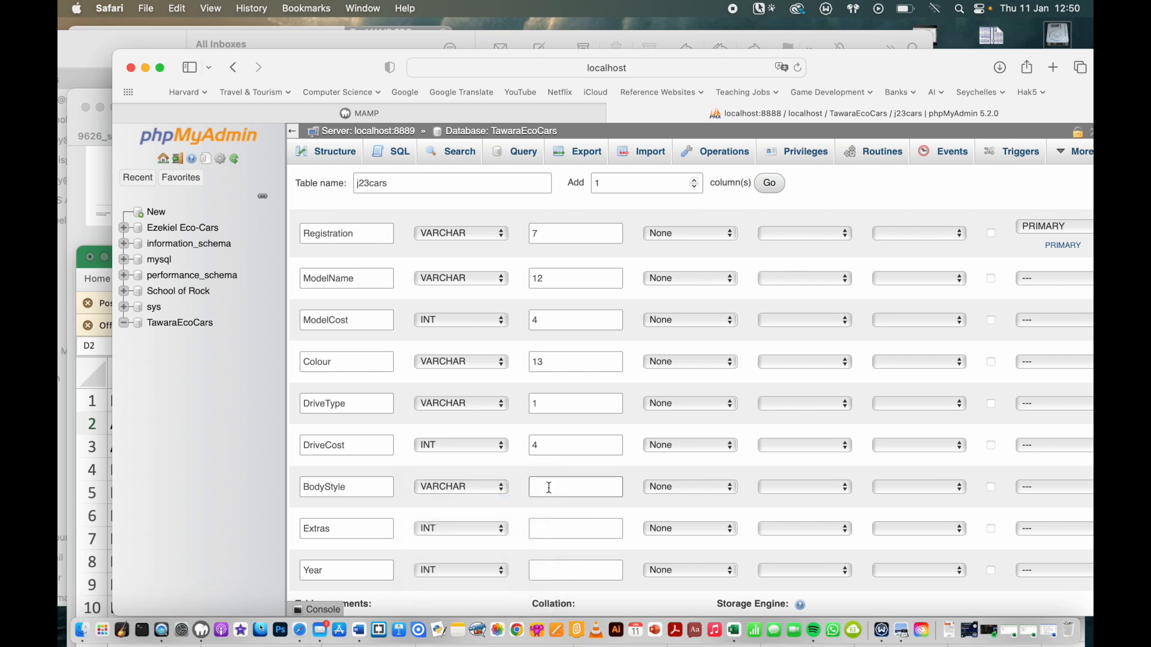
text(9)
- Check the Extras values in the Excel spreadsheet, and set the Extras column's data type to VARCHAR in phpMyAdmin
click(81, 264)
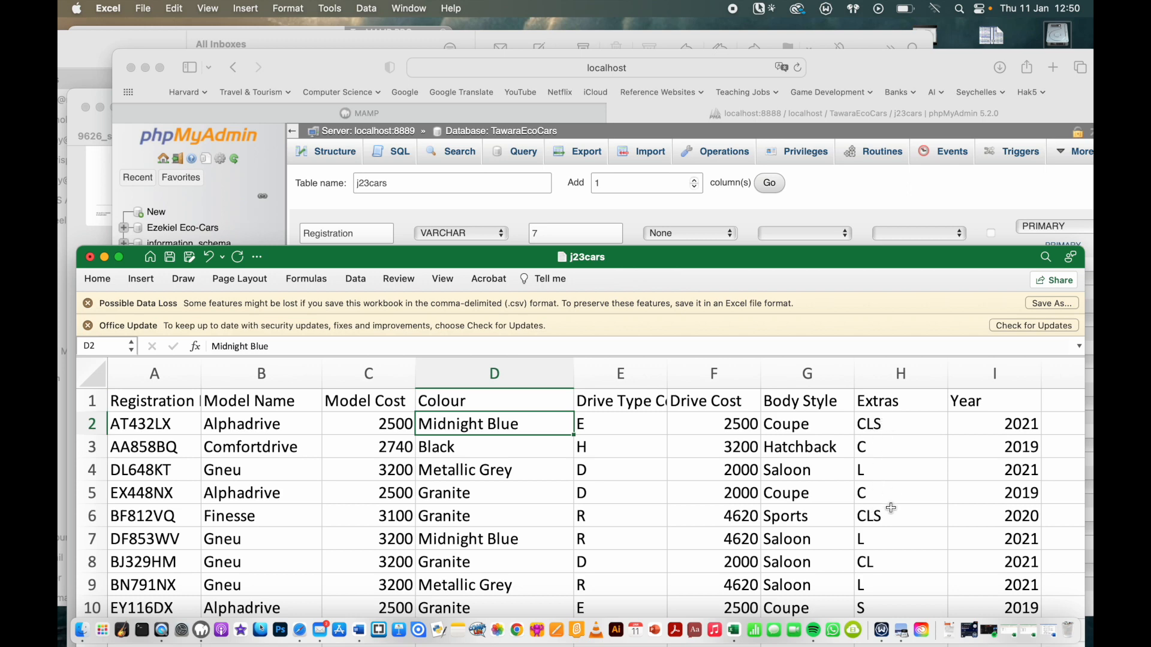
click(328, 71)
click(547, 526)
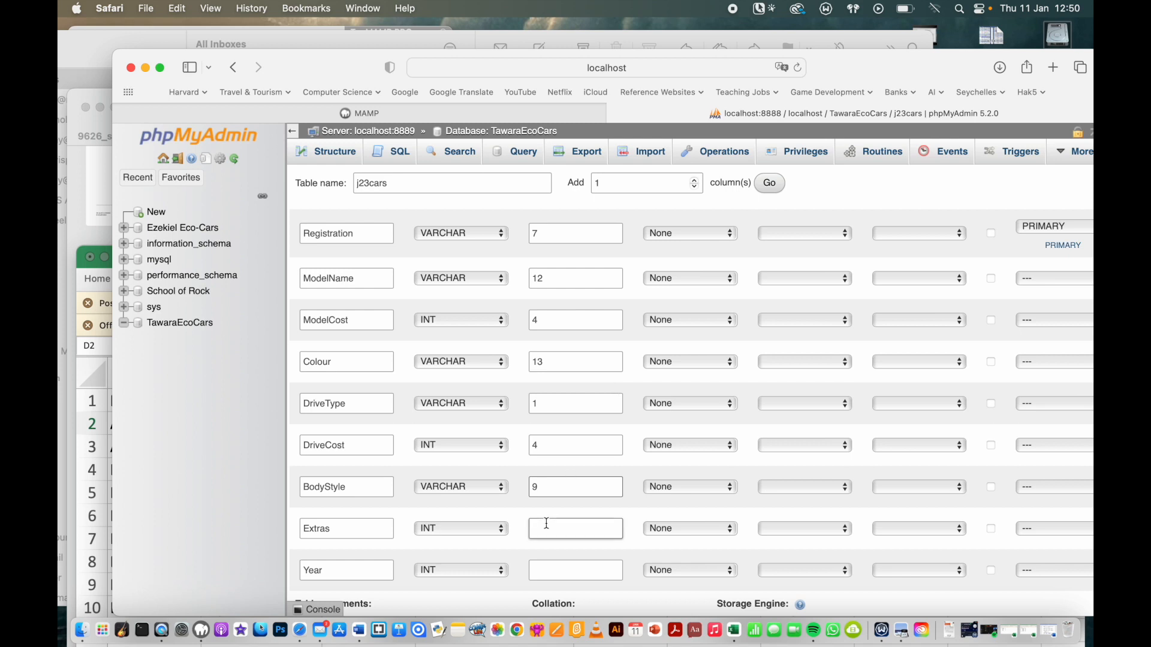
click(503, 529)
click(438, 545)
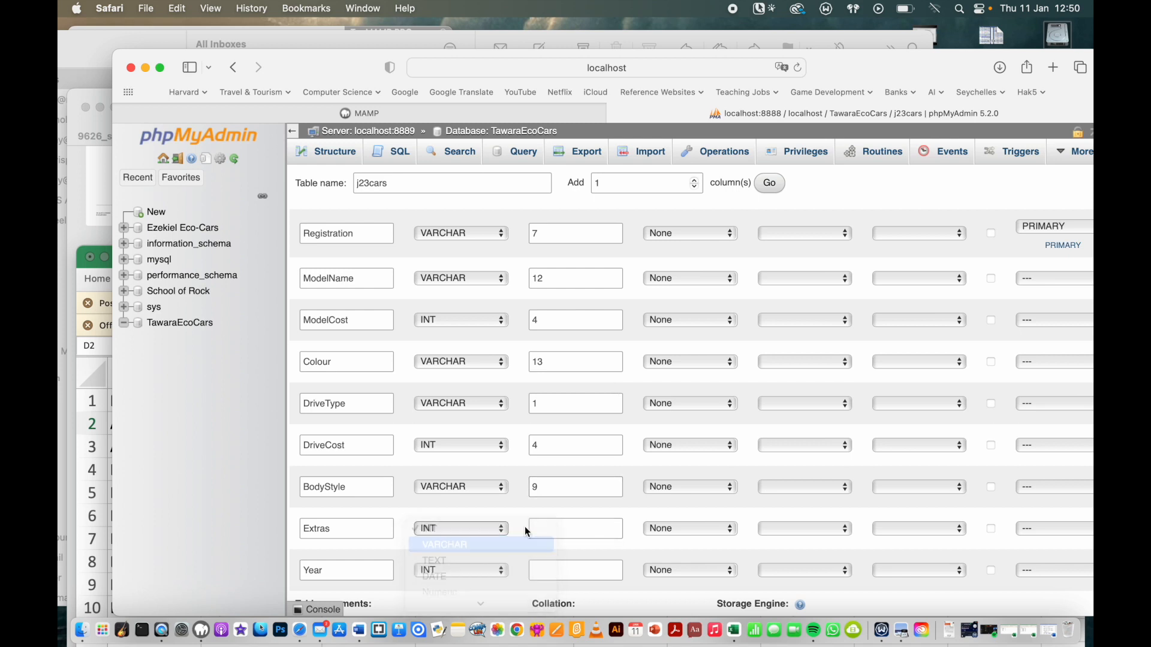
- Move the Safari window aside, recheck the Extras codes in the Excel spreadsheet, and set the Extras column's length to 3 in phpMyAdmin
click(551, 532)
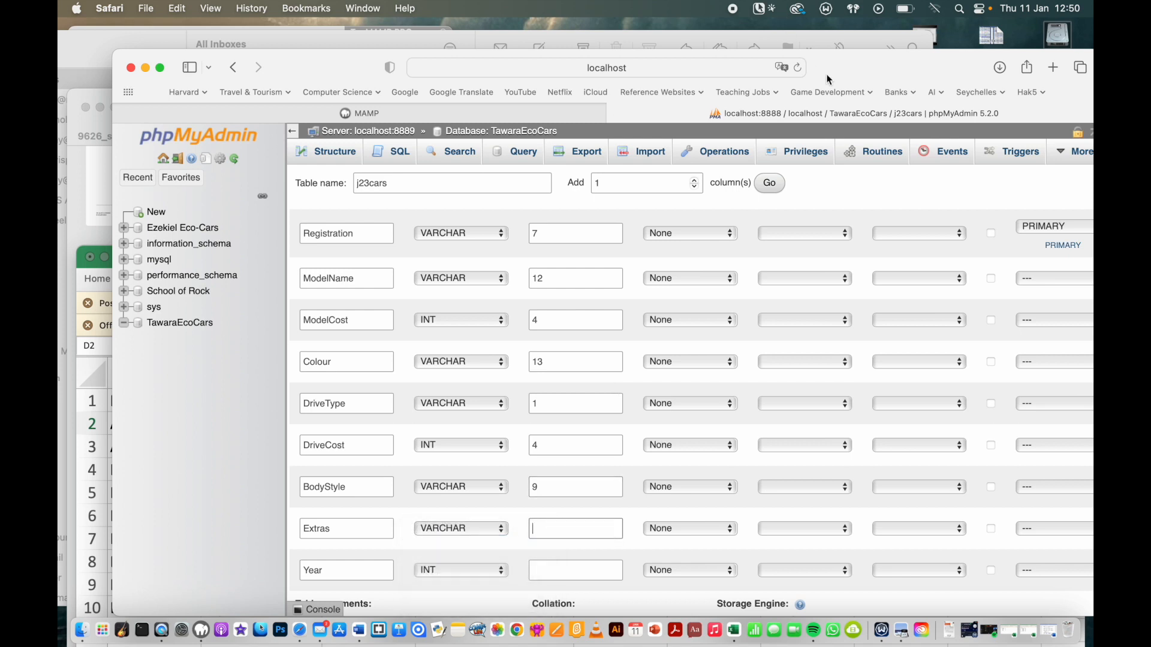
drag(842, 67, 878, 67)
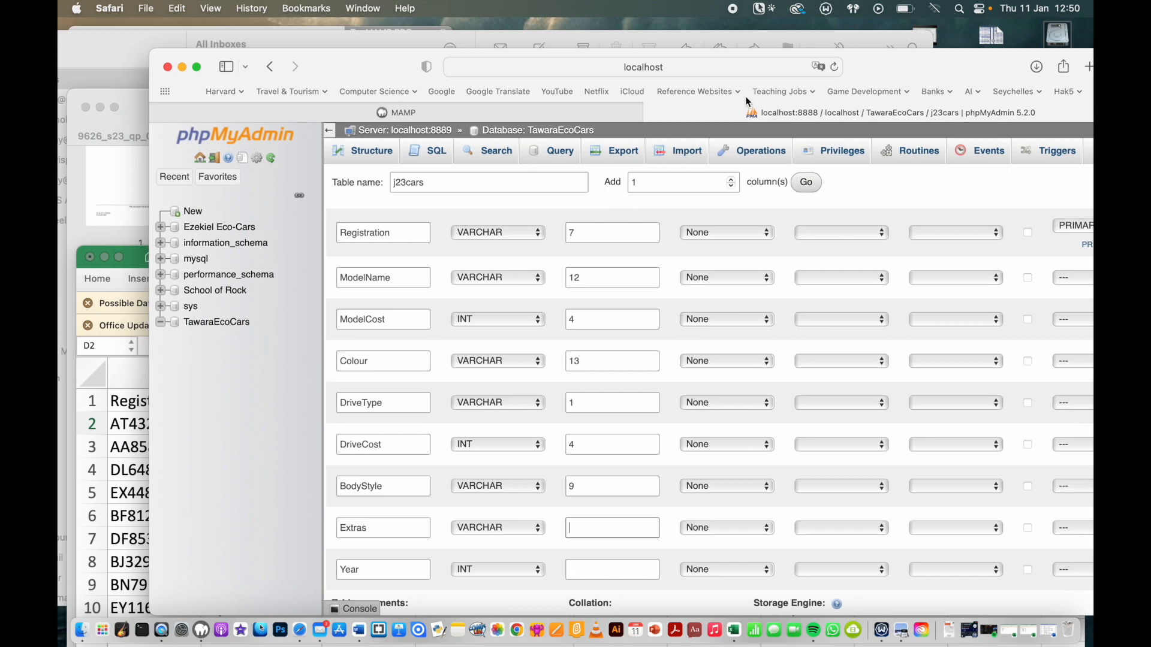
click(142, 261)
scroll(777, 504, down, 6)
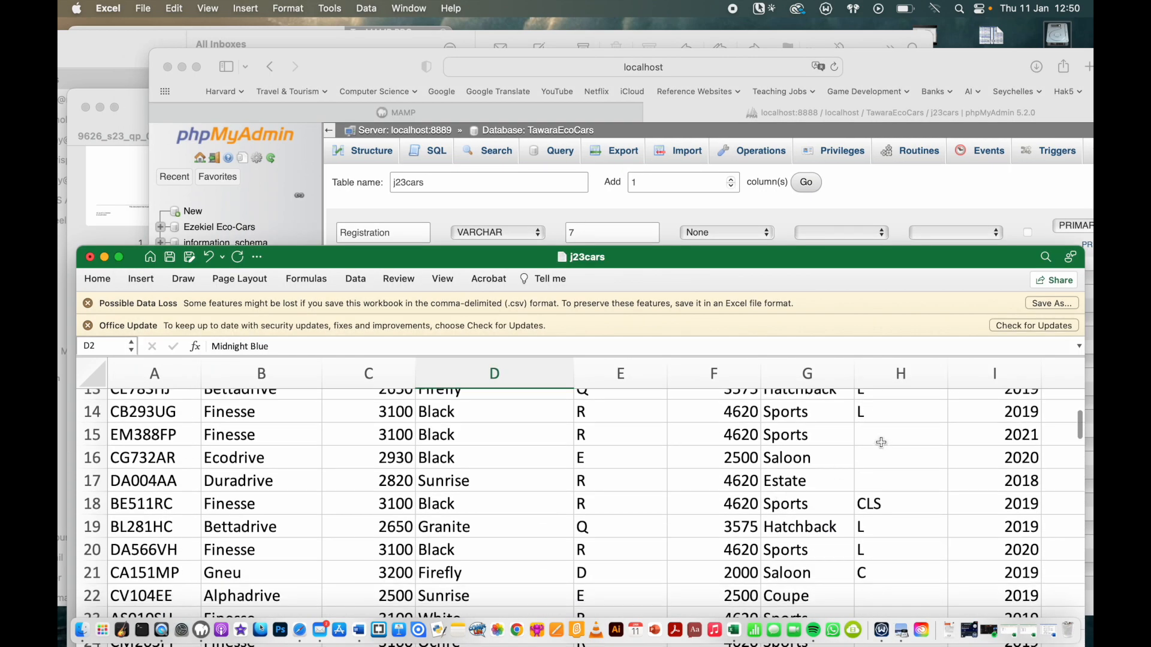
click(888, 73)
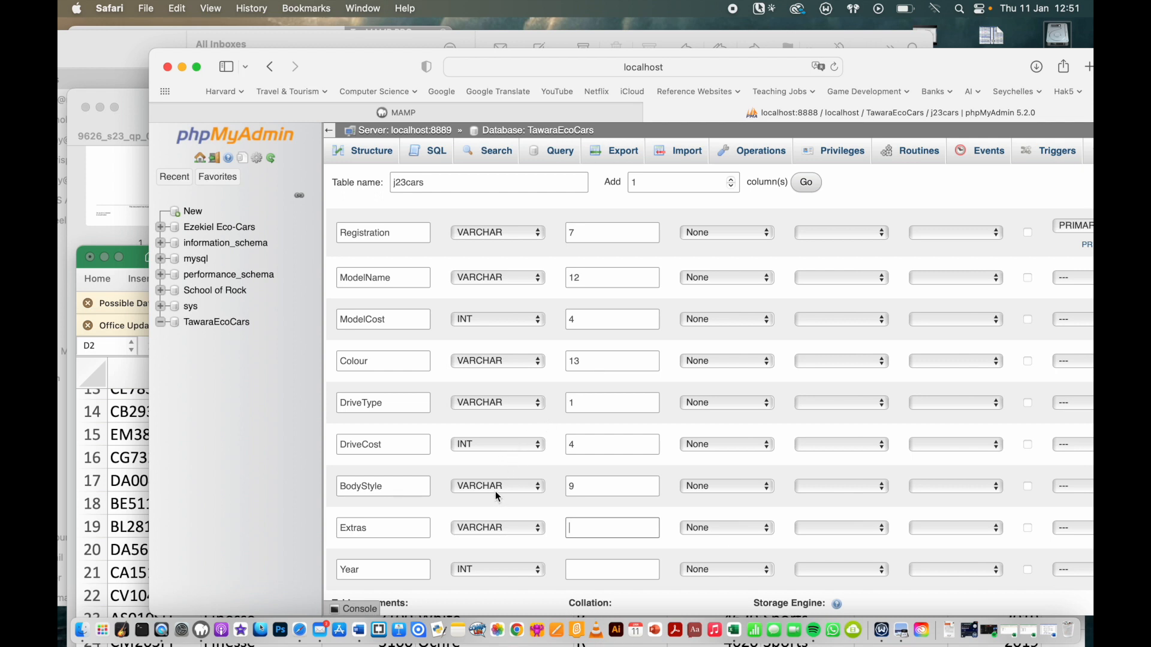
click(573, 531)
- Allow null values for the Extras column of the j23cars table
scroll(707, 310, up, 2)
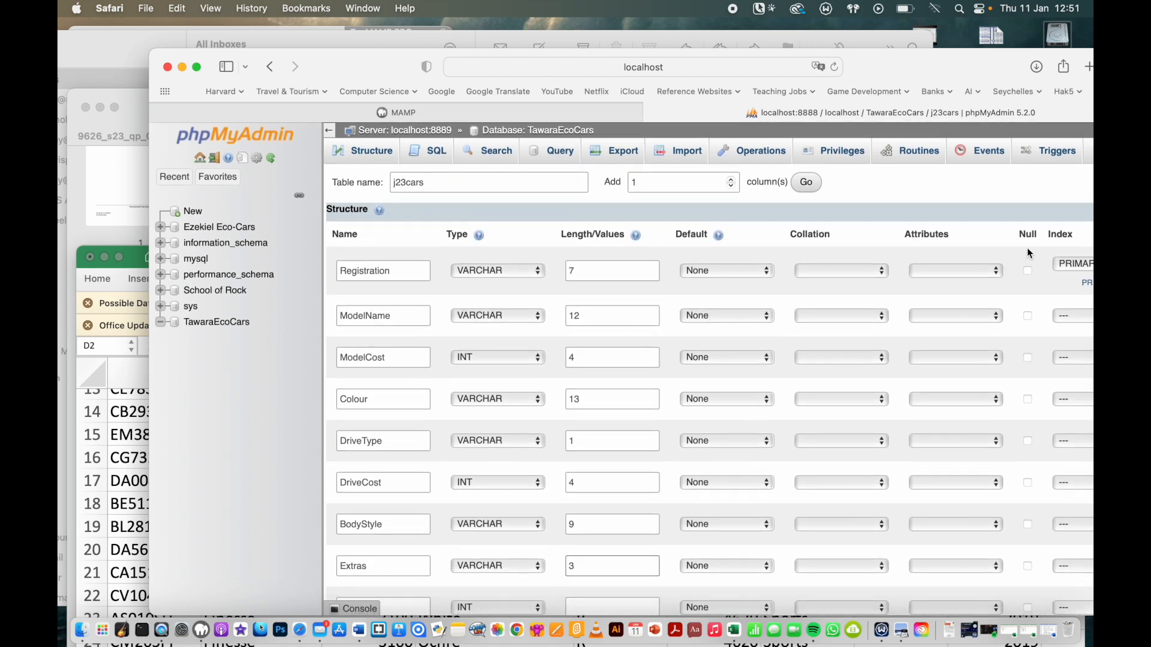
scroll(978, 520, down, 3)
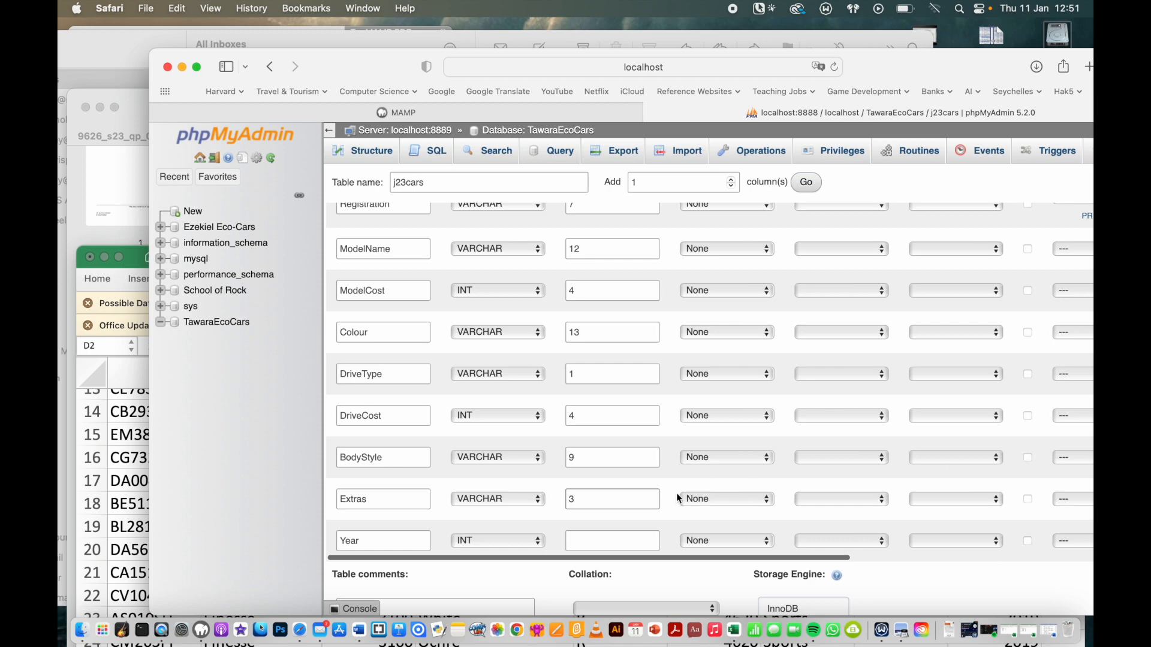
click(1028, 501)
scroll(947, 479, up, 3)
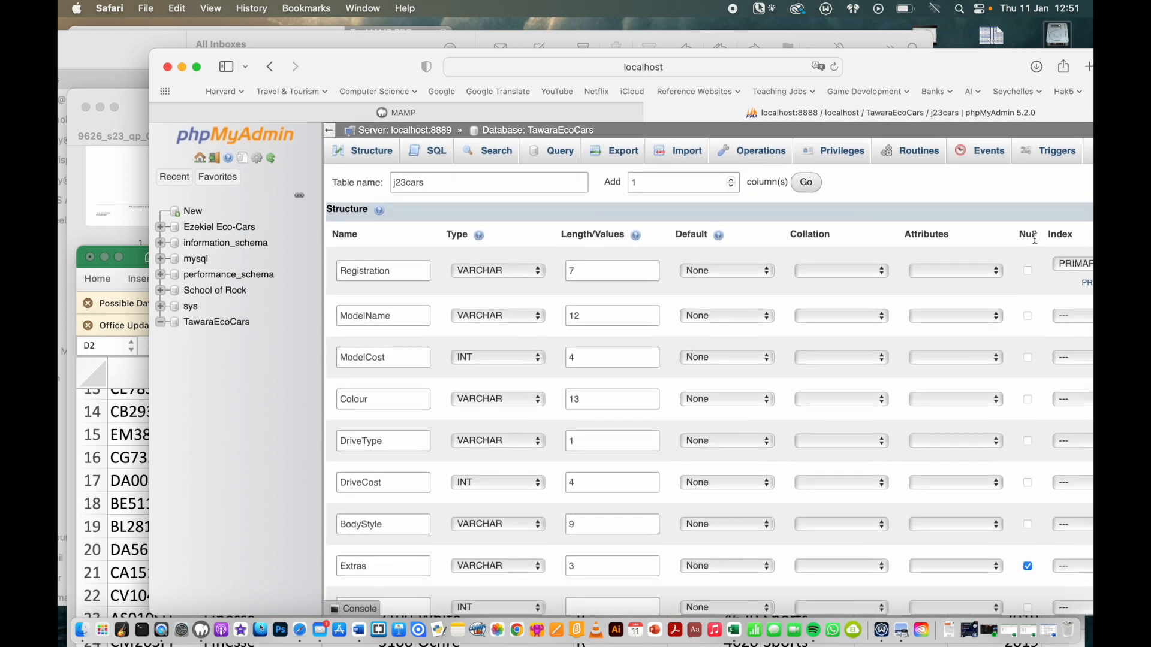
scroll(1016, 492, down, 3)
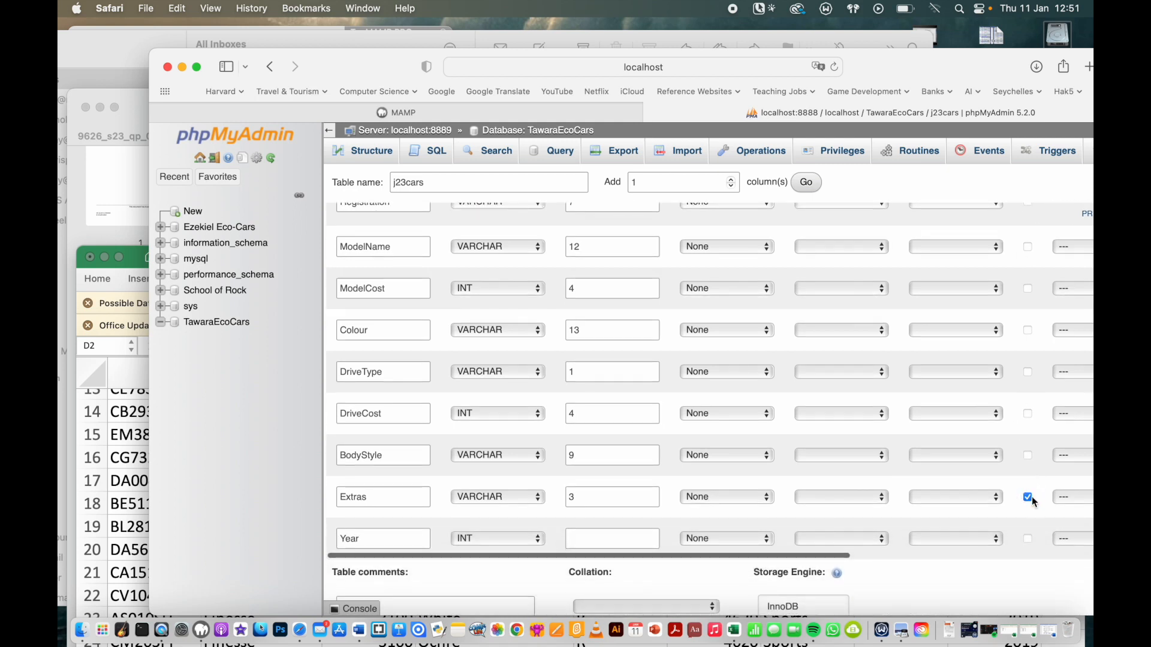
scroll(1019, 503, down, 2)
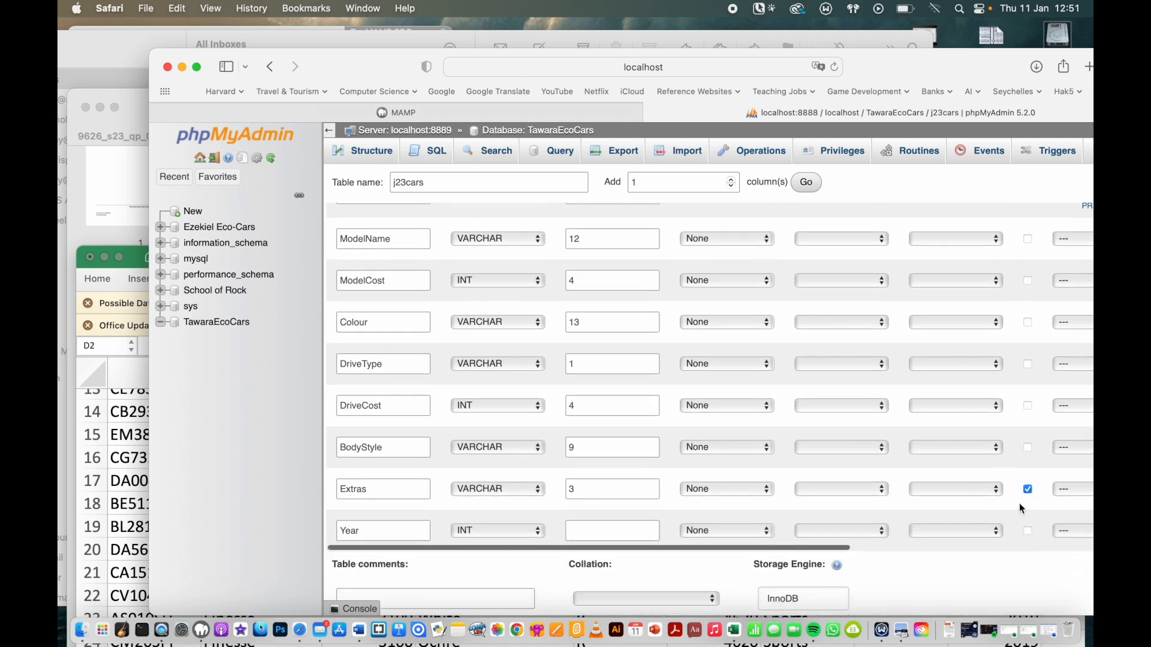
- Check the Year values in the j23cars Excel spreadsheet, and define the Year column as INT with length 4 in phpMyAdmin
click(135, 263)
scroll(773, 483, up, 4)
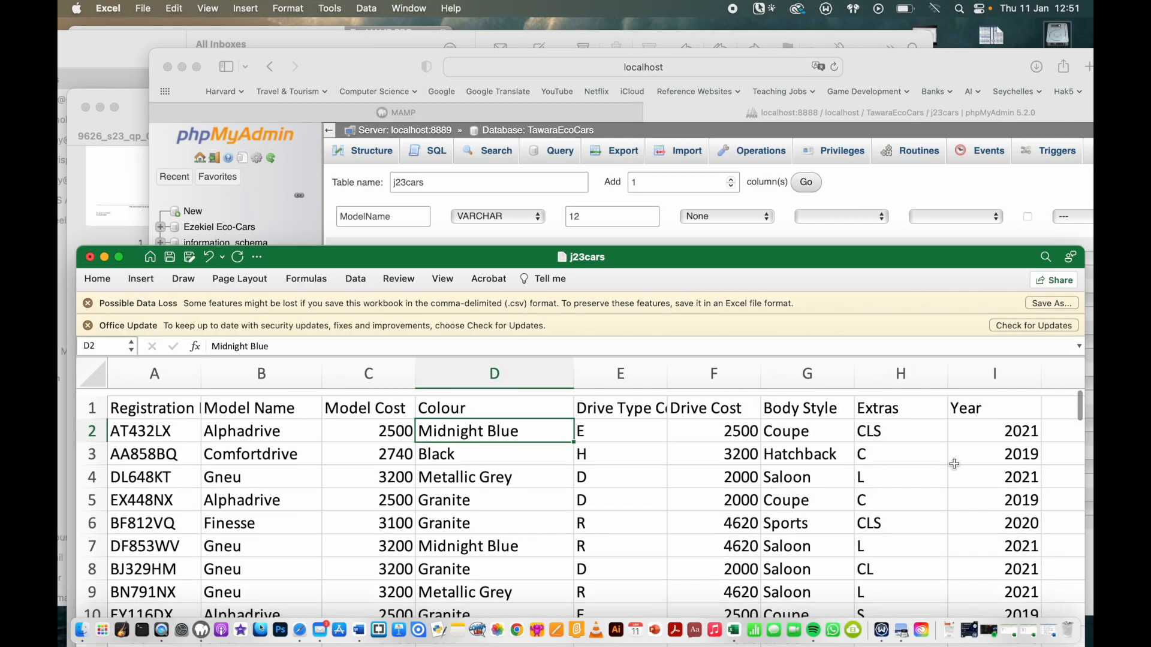
scroll(1023, 467, down, 1)
drag(892, 66, 839, 48)
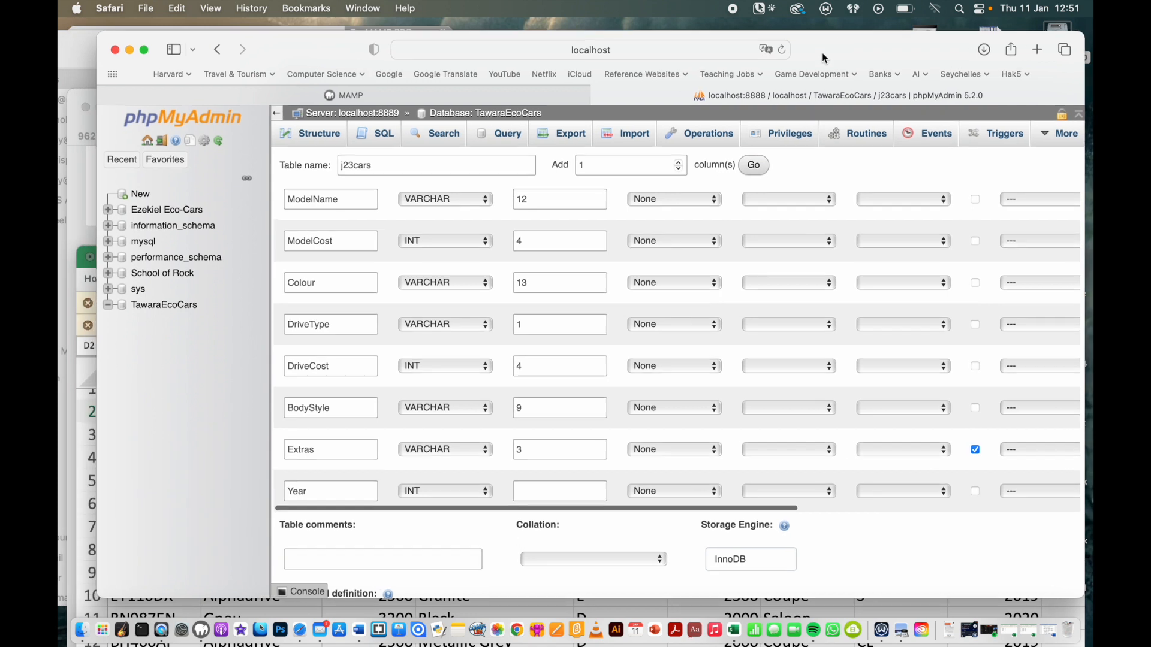
click(464, 491)
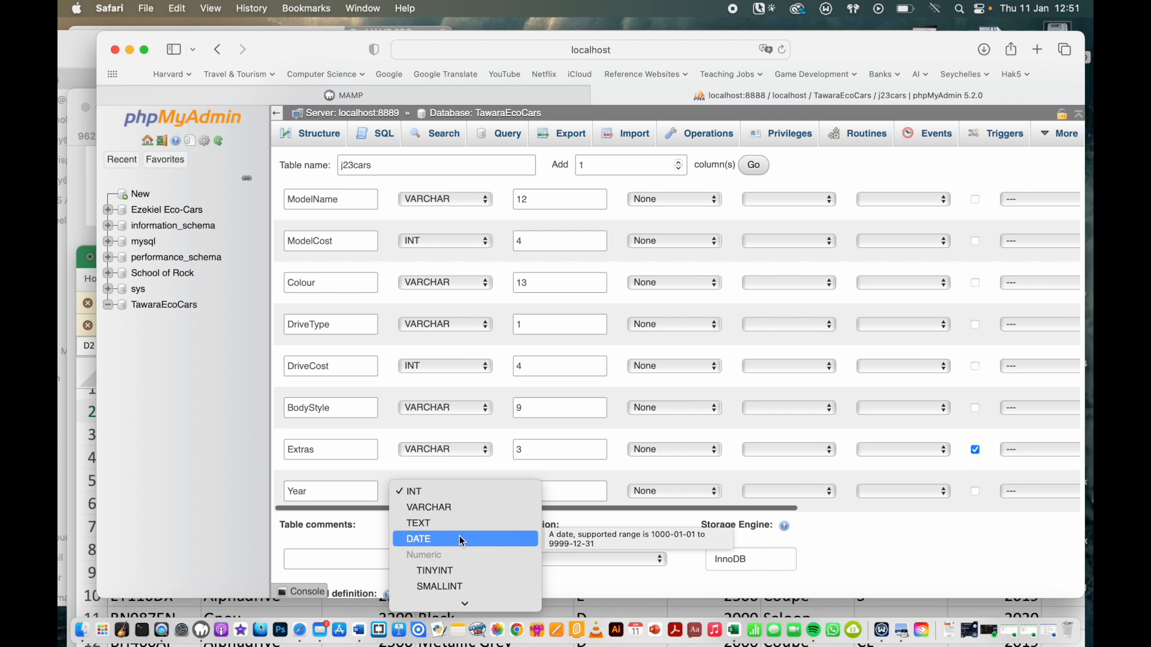
key(Down)
key(Down)
key(Down)
key(Down)
key(Down)
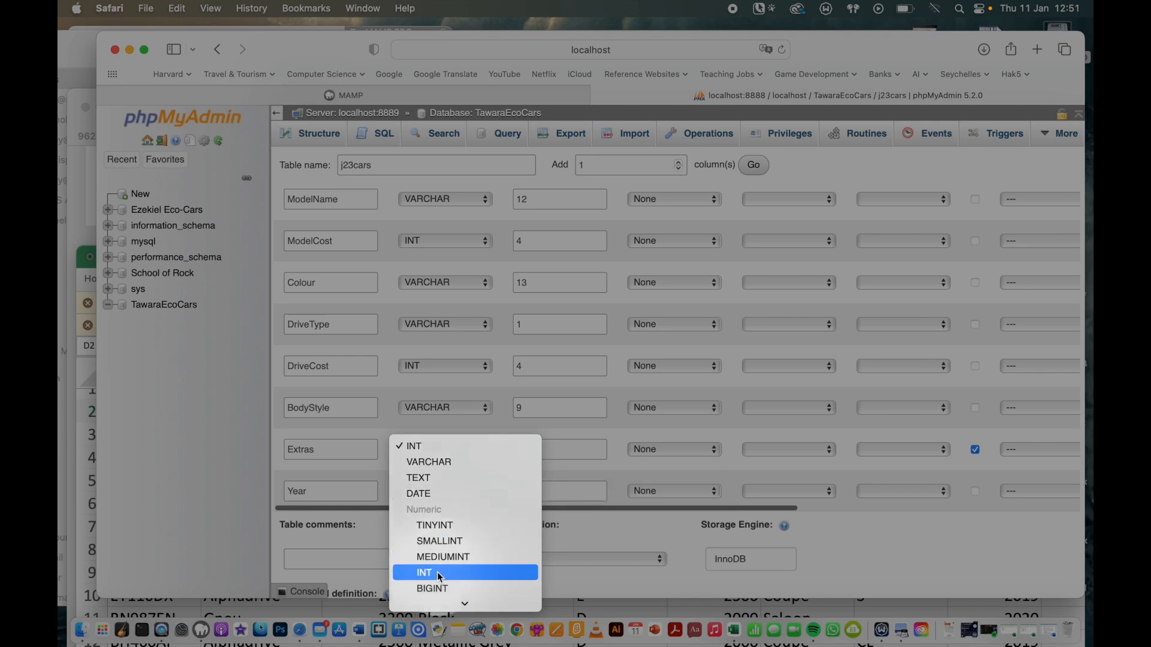
click(444, 459)
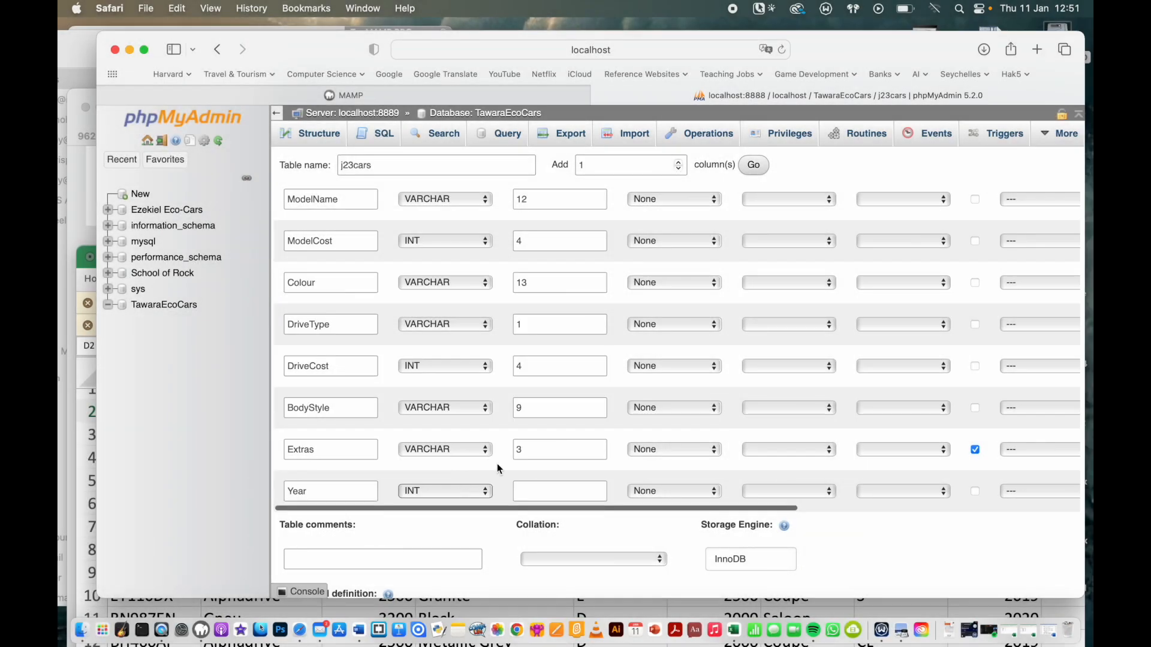
click(531, 489)
text(4)
- Review the j23cars column definitions and save the table
scroll(635, 374, up, 2)
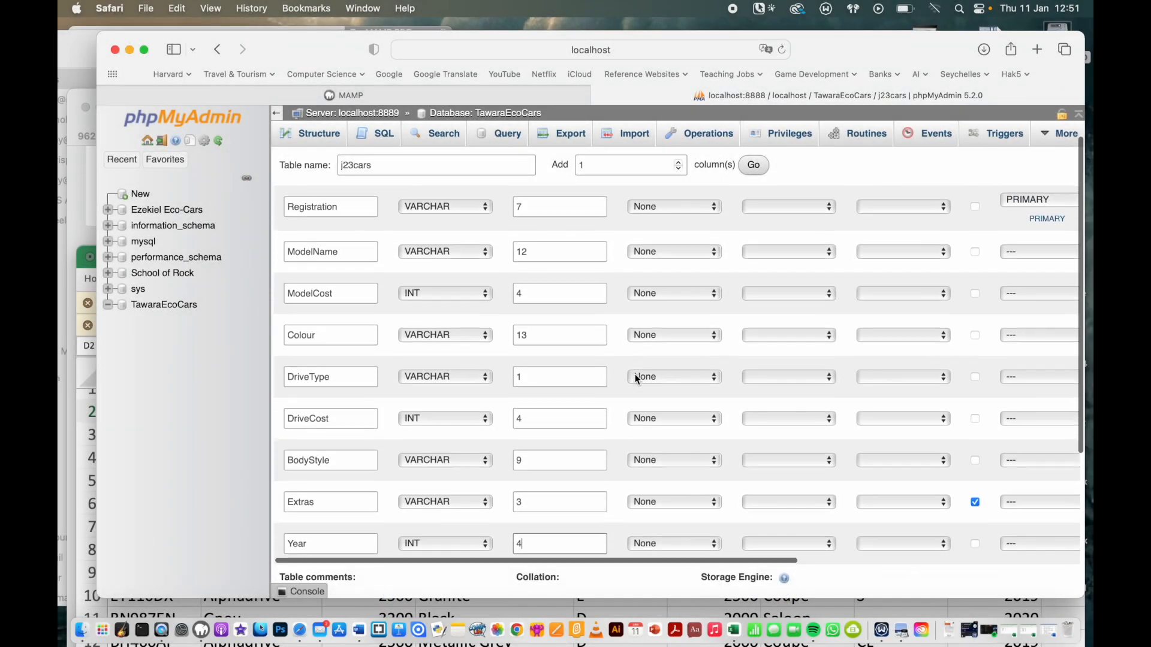
scroll(885, 409, up, 2)
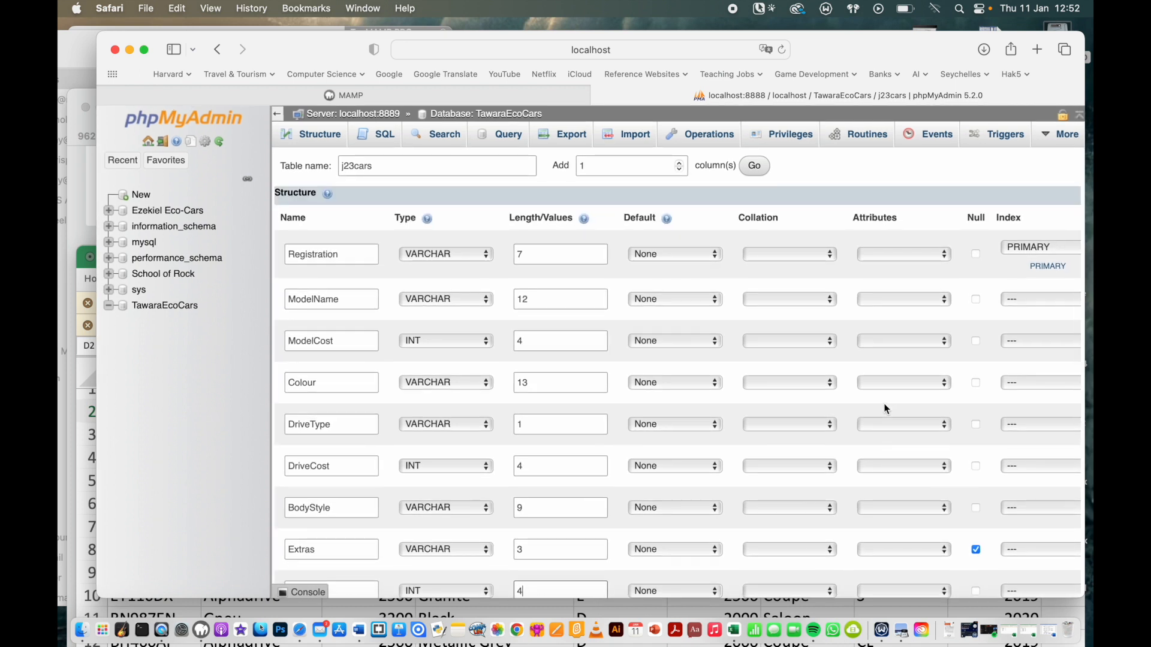
scroll(768, 466, down, 5)
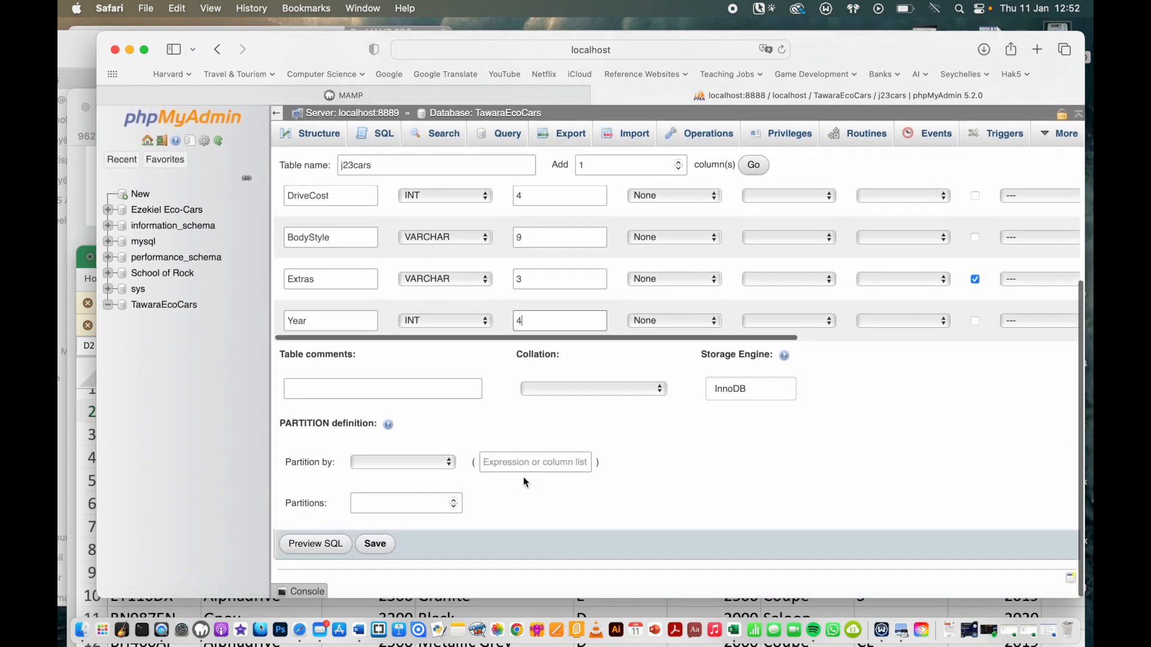
click(376, 545)
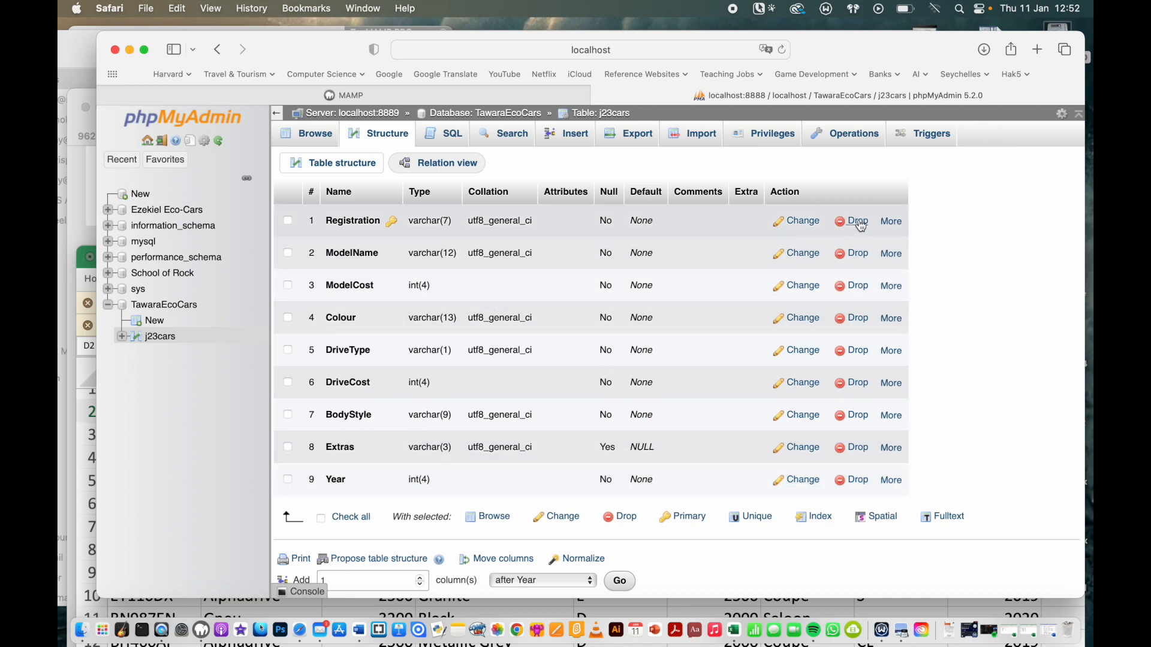
- Examine the saved j23cars table's structure and browse its records
key(F1)
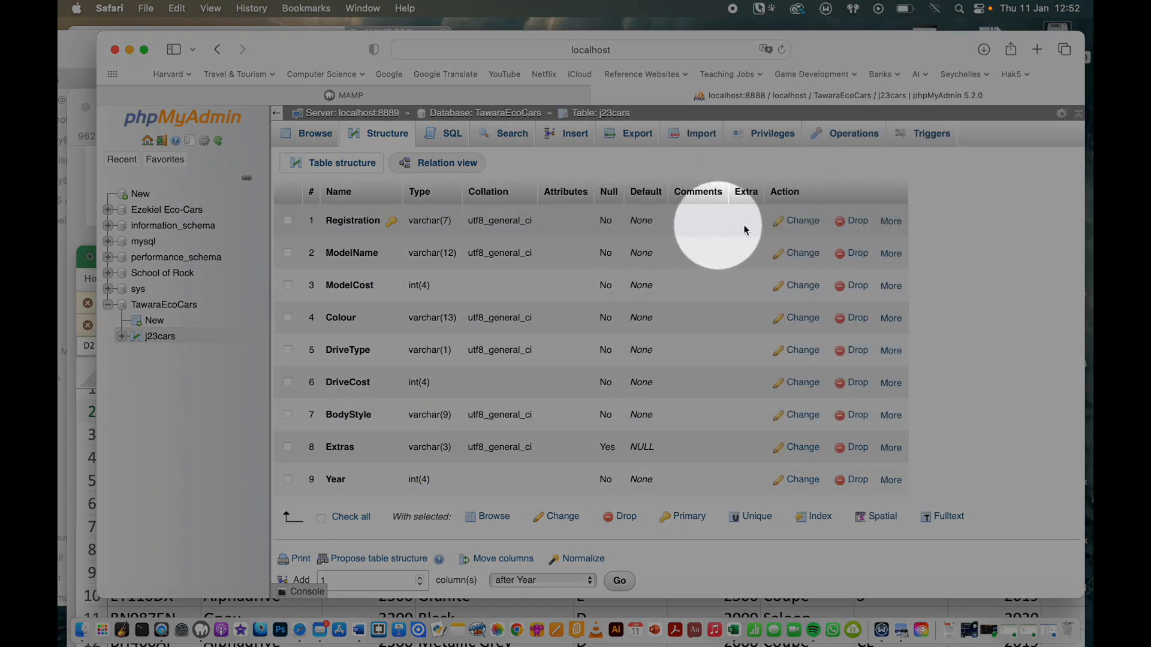
scroll(701, 378, down, 2)
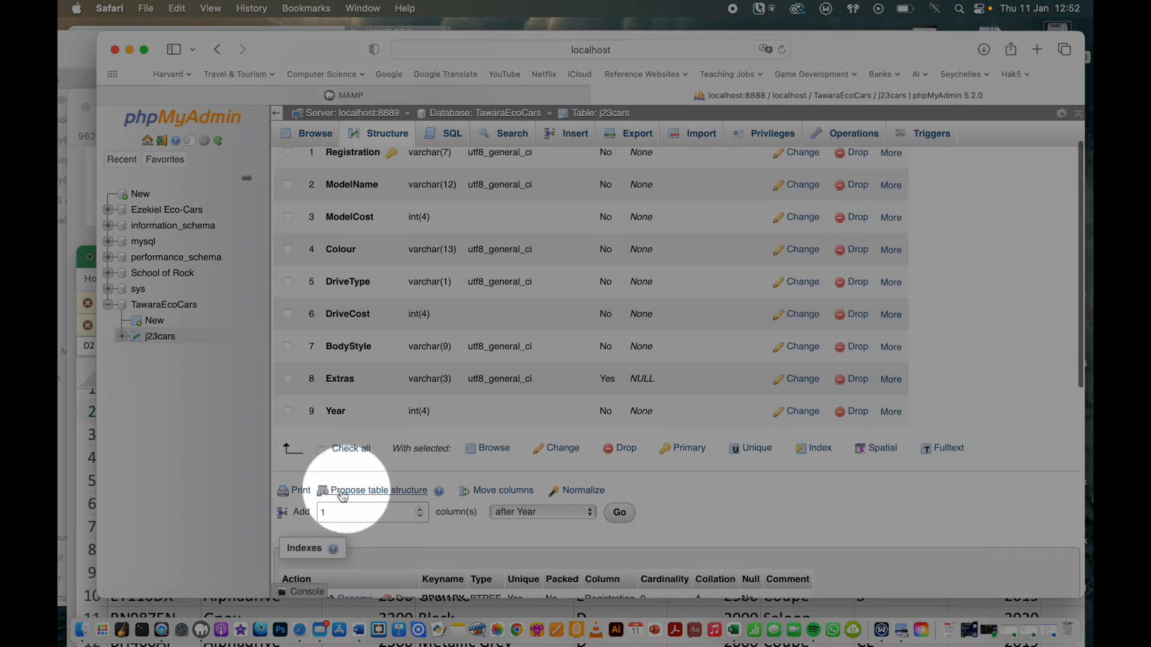
click(553, 512)
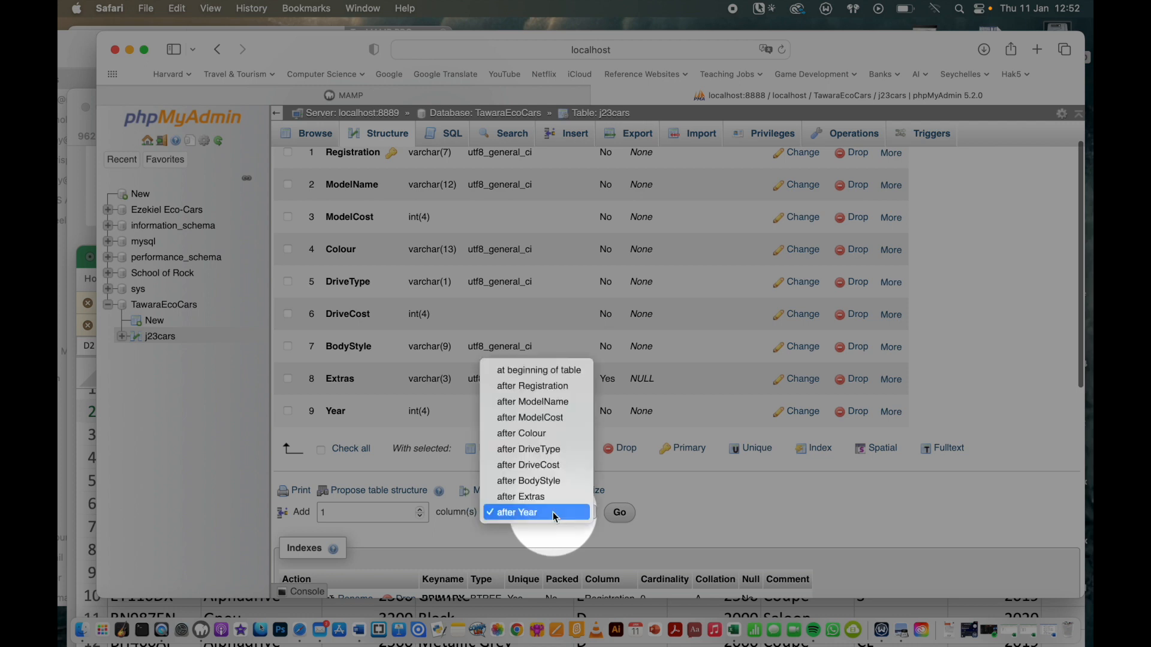
click(690, 517)
scroll(585, 424, up, 1)
scroll(585, 425, up, 2)
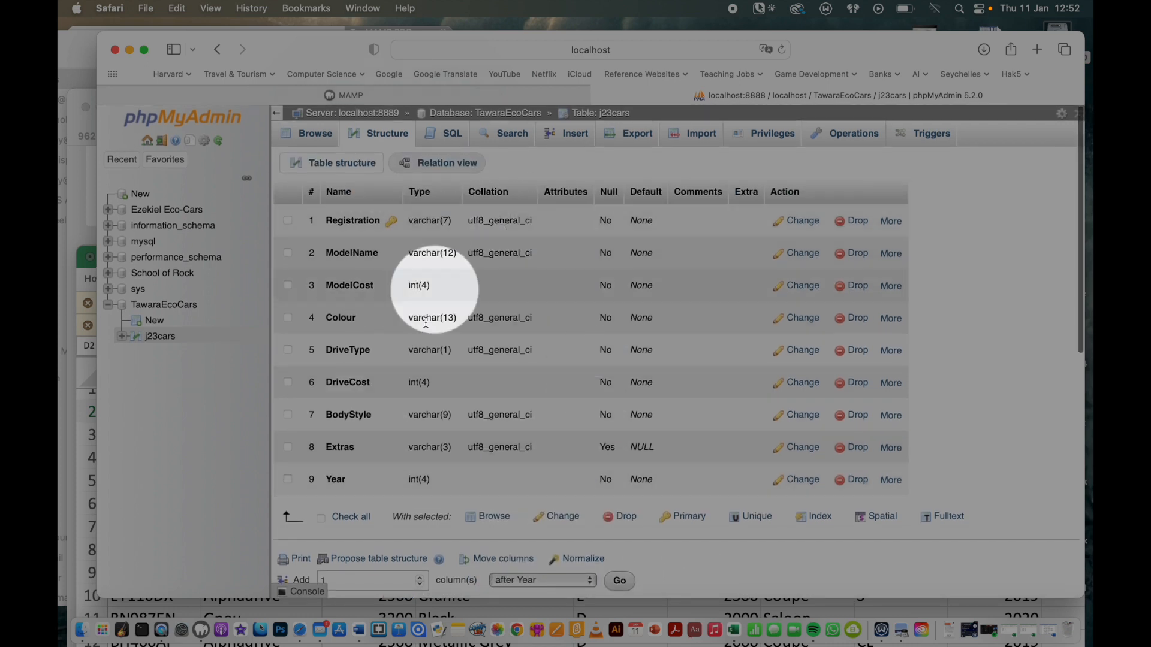
click(317, 136)
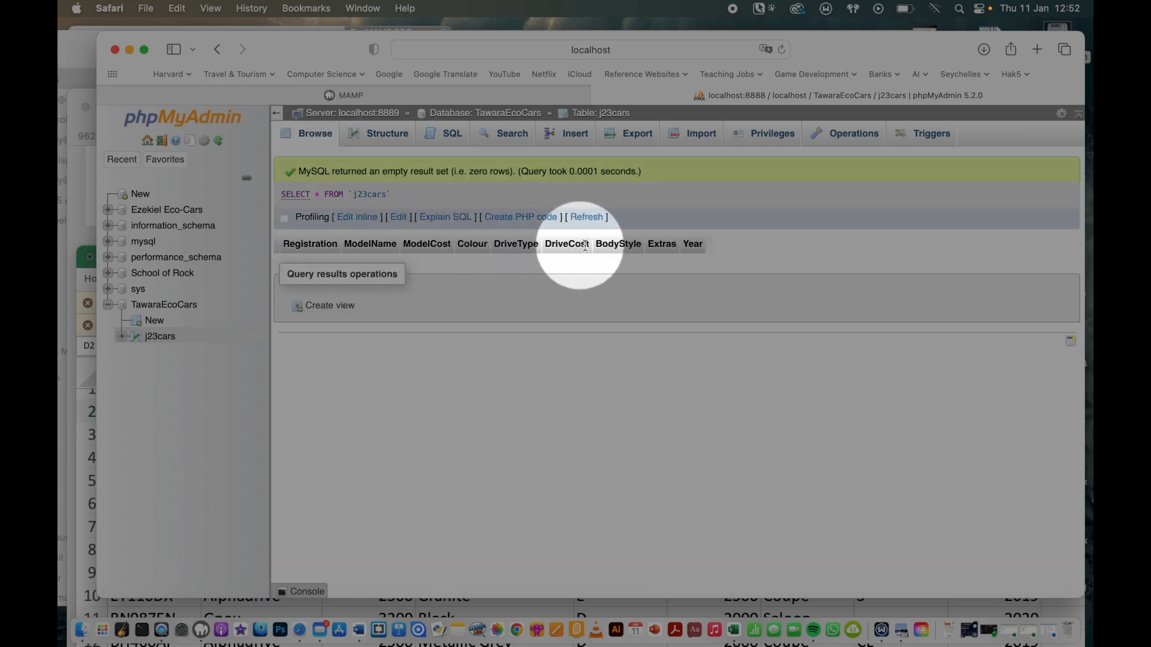
click(381, 136)
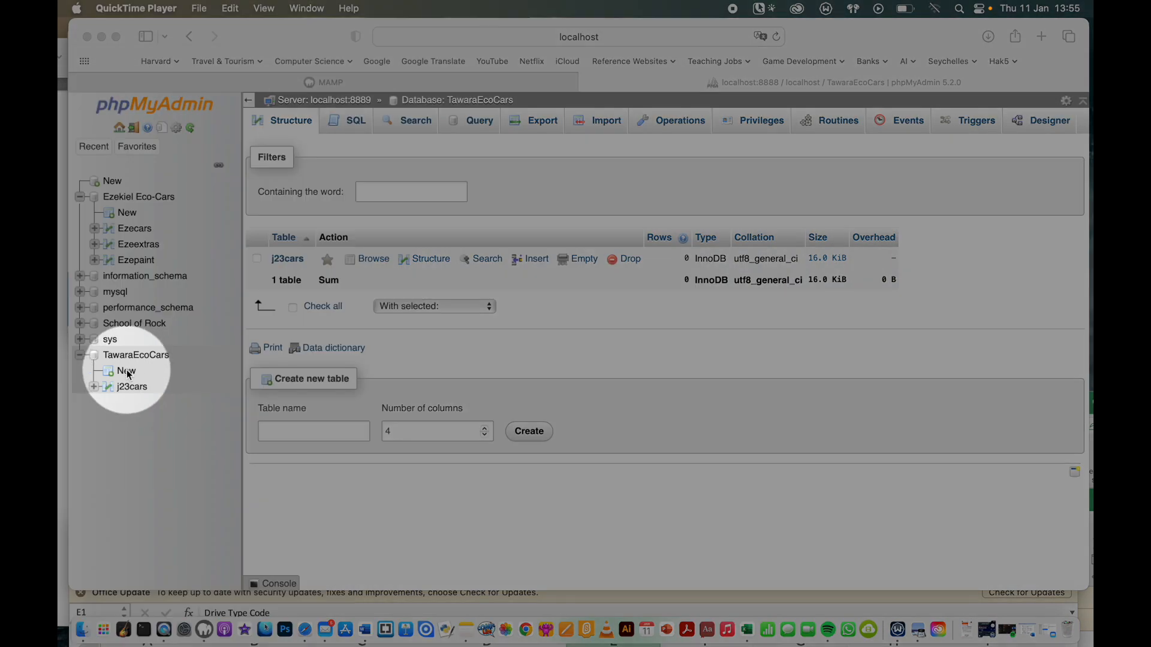
- Start a new table in the TawaraEcoCars database, and move the j23paint and j23extras Excel windows clear of the form
click(127, 373)
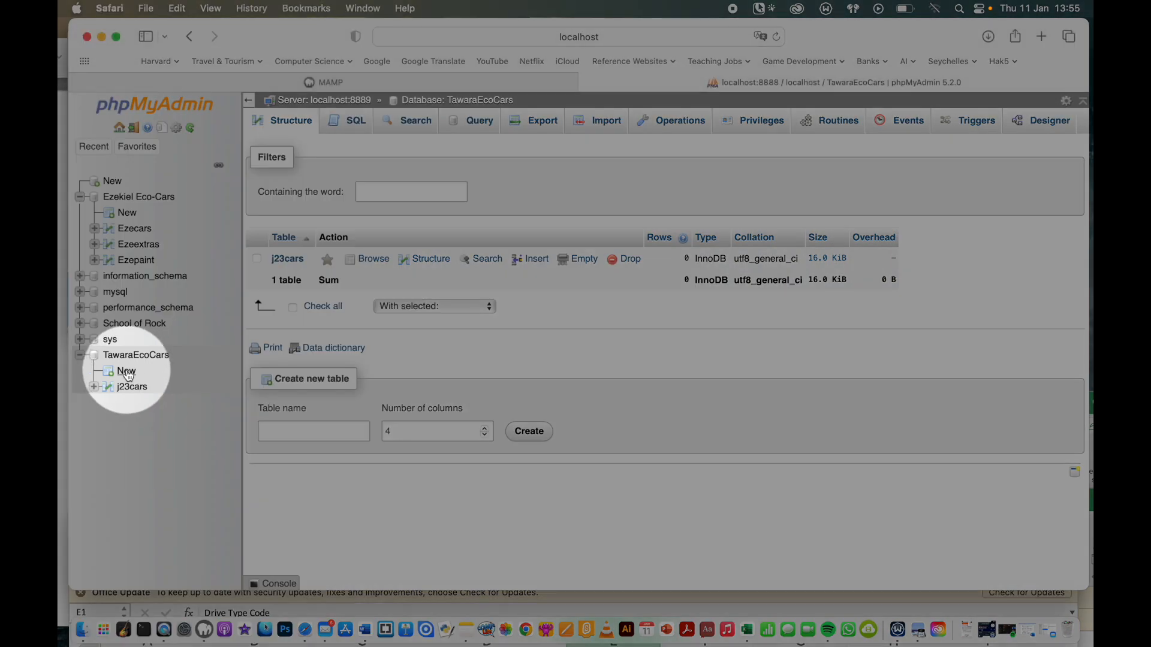
click(127, 373)
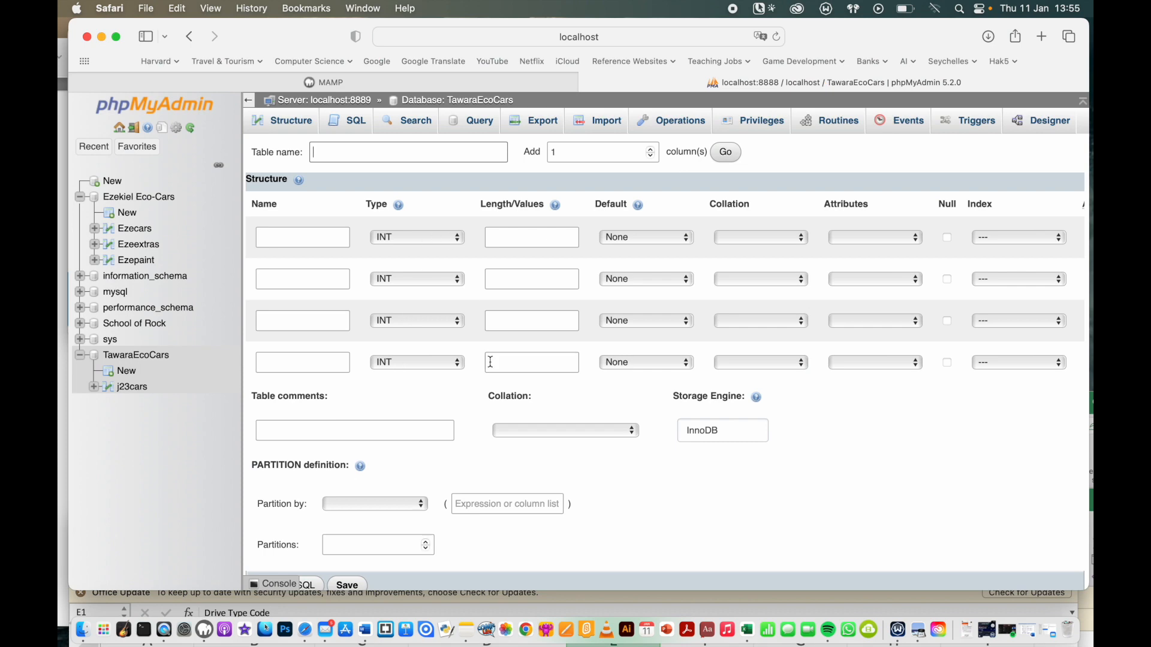
click(741, 610)
drag(751, 501, 534, 556)
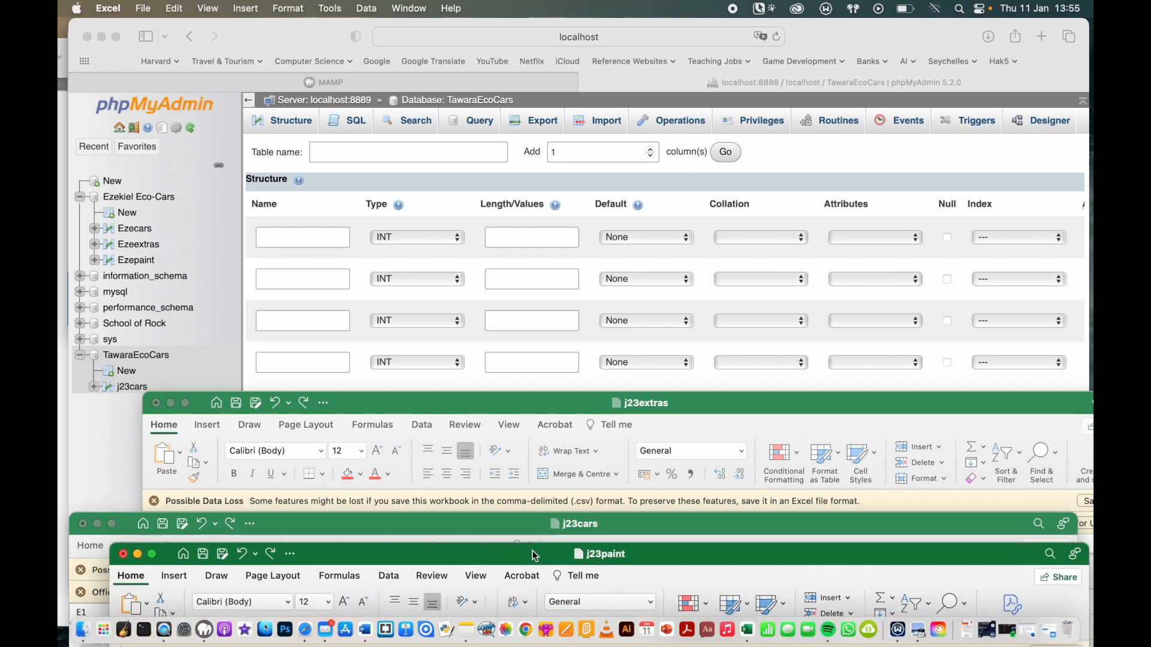
drag(594, 410, 612, 589)
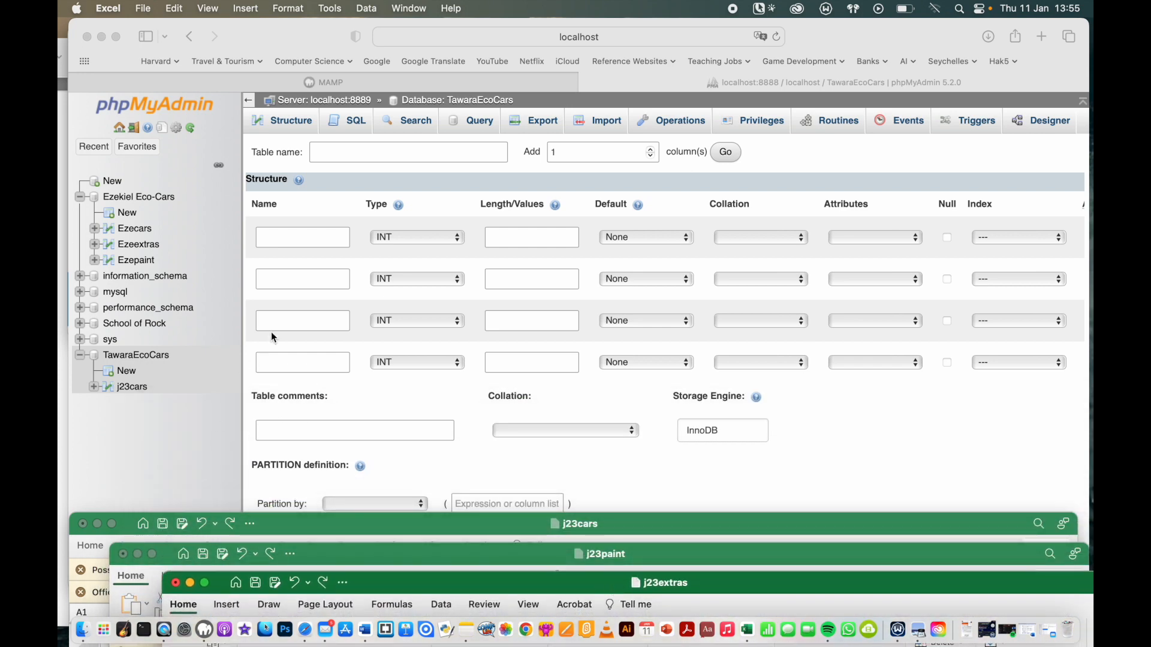
- Name the new table j23extras in phpMyAdmin
click(359, 153)
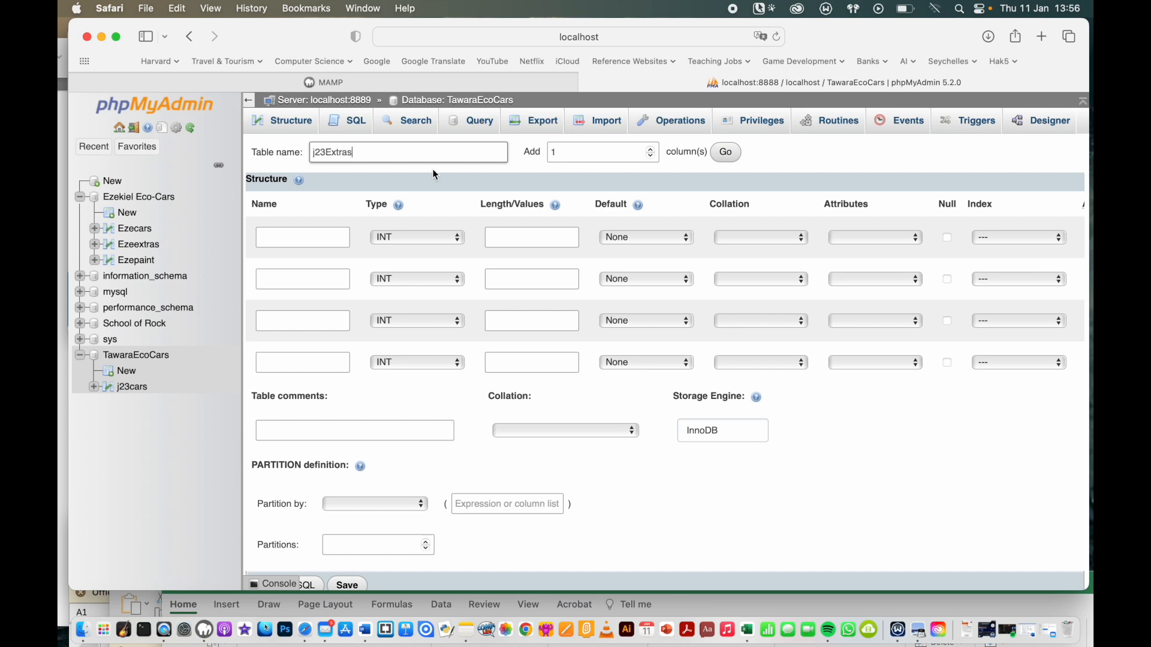
click(332, 152)
key(BackSpace)
text(e)
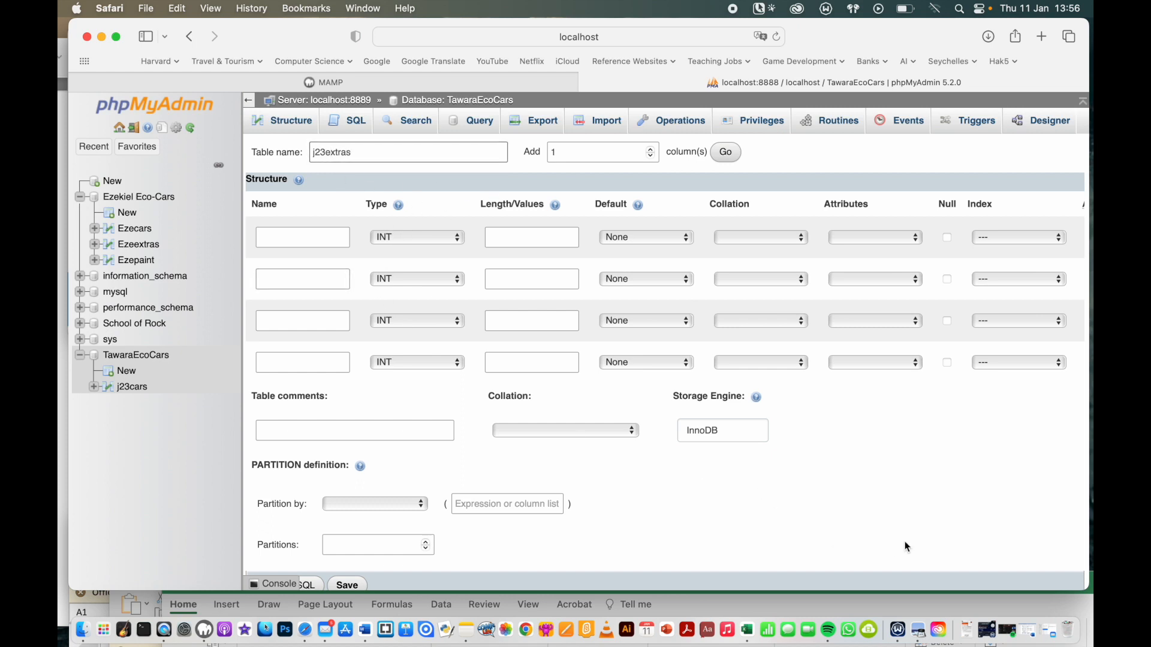
- Check the column headings in the j23extras spreadsheet, and name the first three table columns ExtrasCode, Extras and ExtrasCost in phpMyAdmin
click(953, 592)
drag(950, 581, 902, 399)
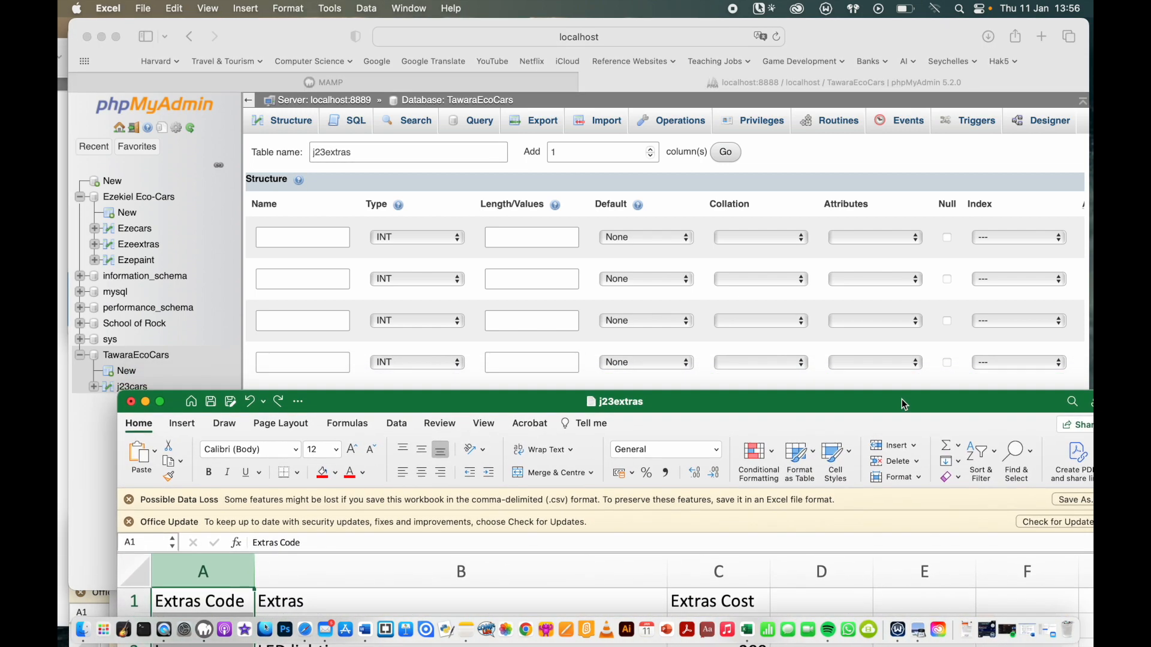
click(807, 49)
click(327, 240)
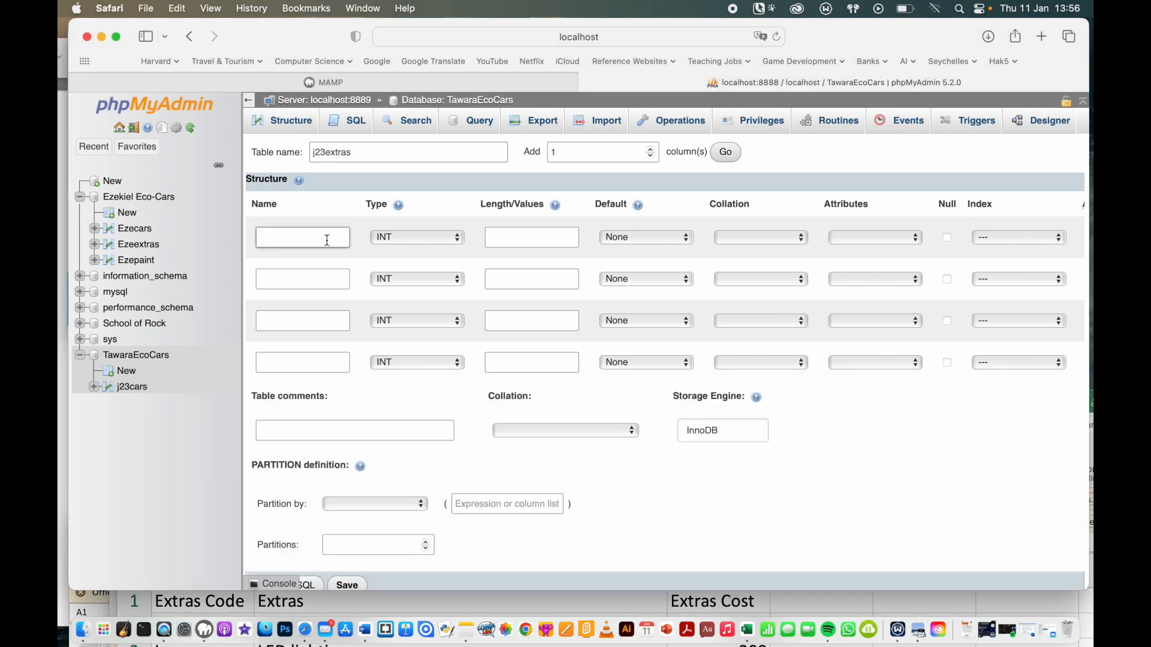
text(ExtrasCode)
click(308, 277)
text(Extras)
click(308, 321)
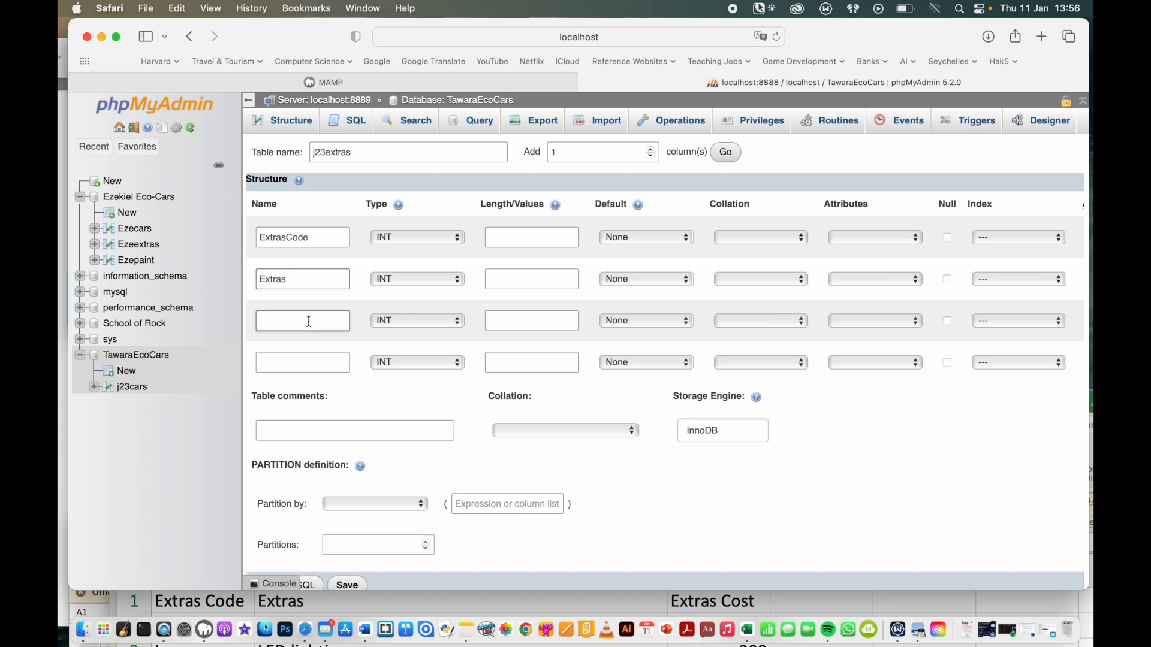
text(ExtrasCost)
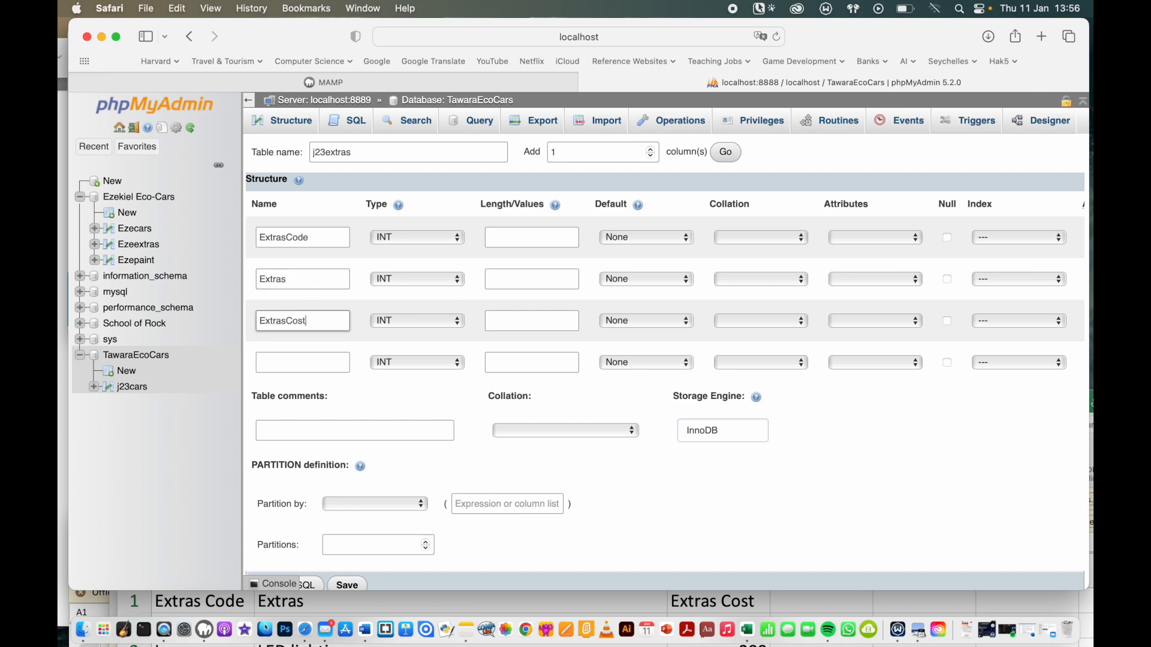
- Define the ExtrasCode column as VARCHAR with length 3 and make it the primary key
click(1054, 610)
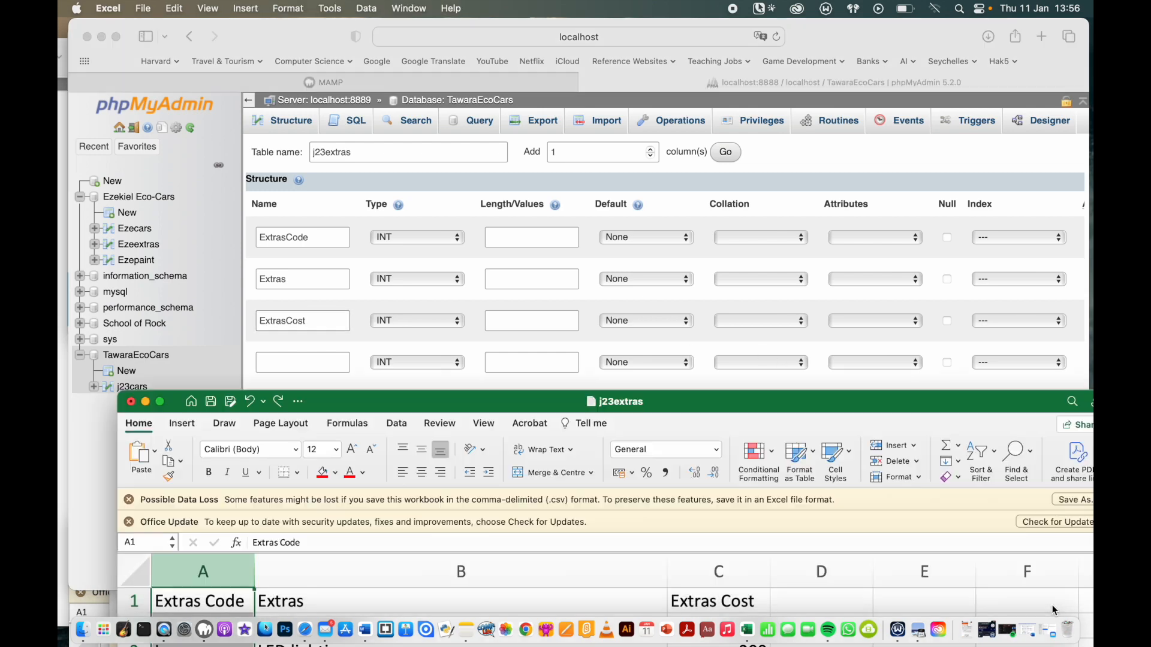
mouse_move(380, 408)
mouse_down()
mouse_move(380, 300)
mouse_move(373, 453)
mouse_move(372, 409)
mouse_up()
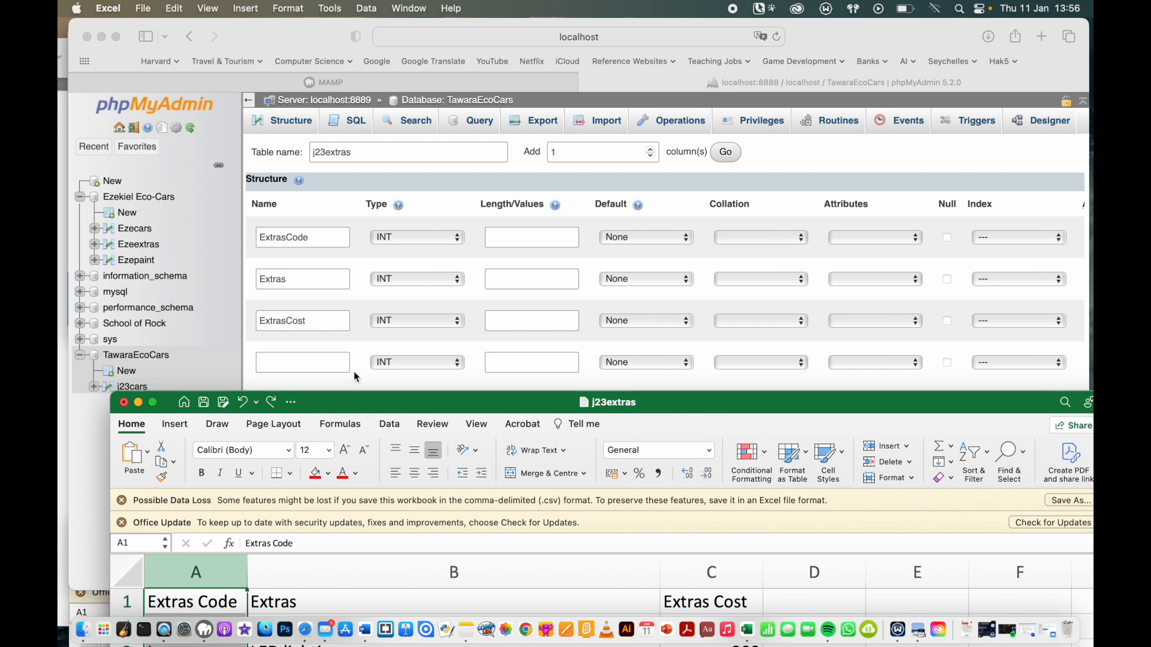
click(431, 239)
click(432, 239)
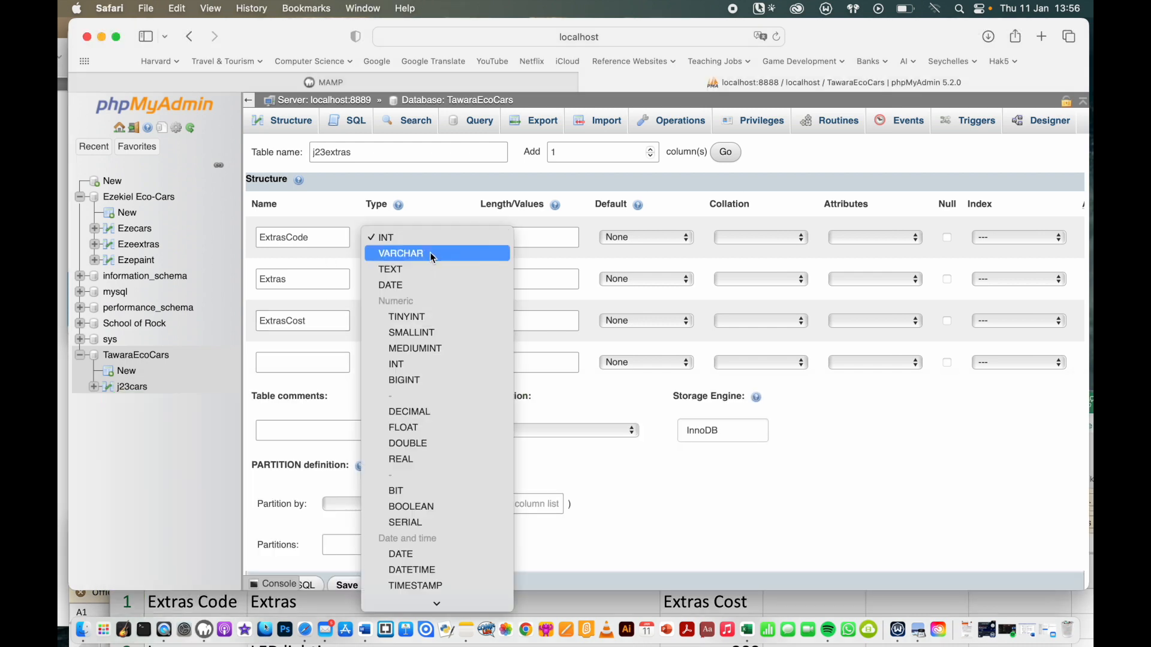
click(431, 253)
click(520, 240)
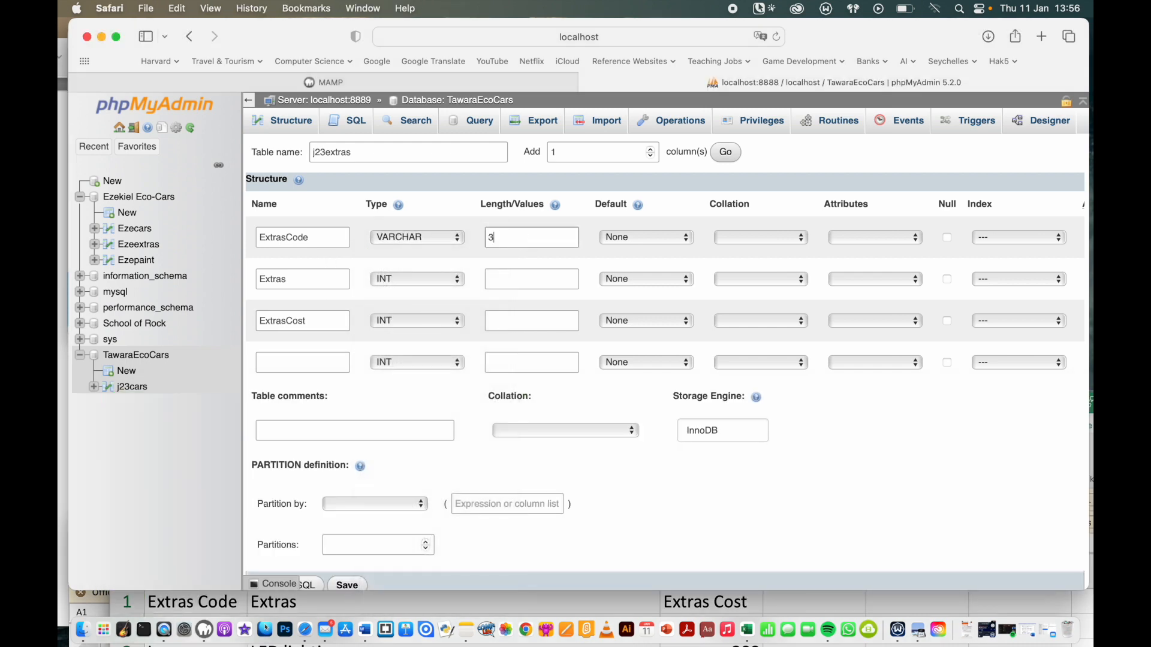
click(986, 237)
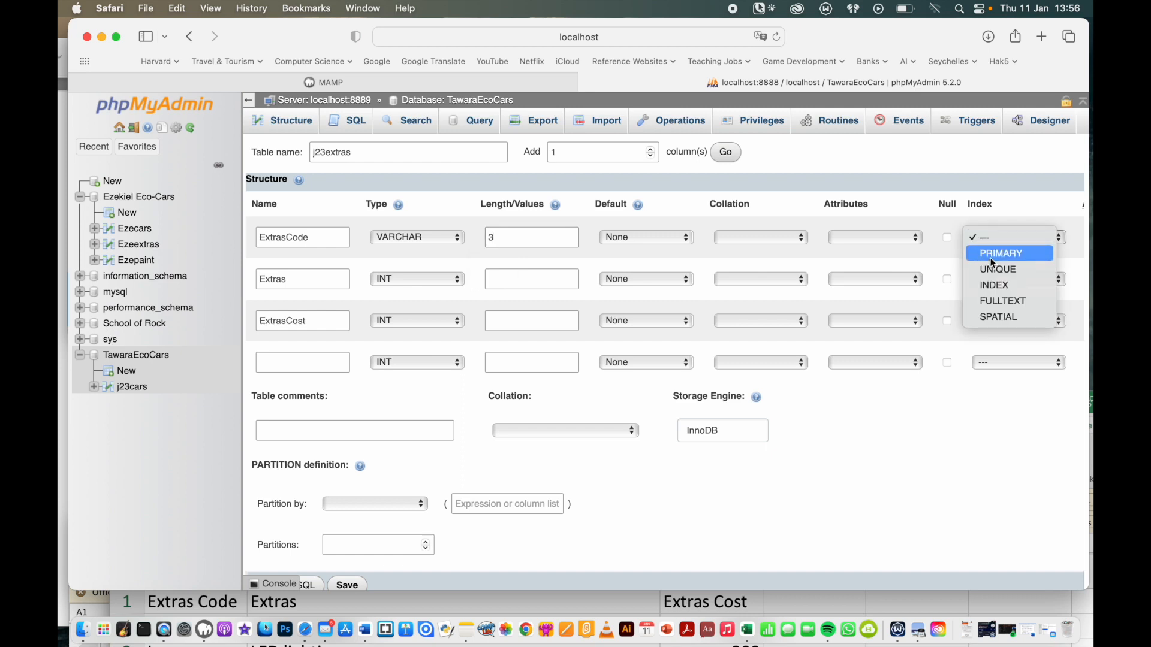
click(993, 255)
click(666, 493)
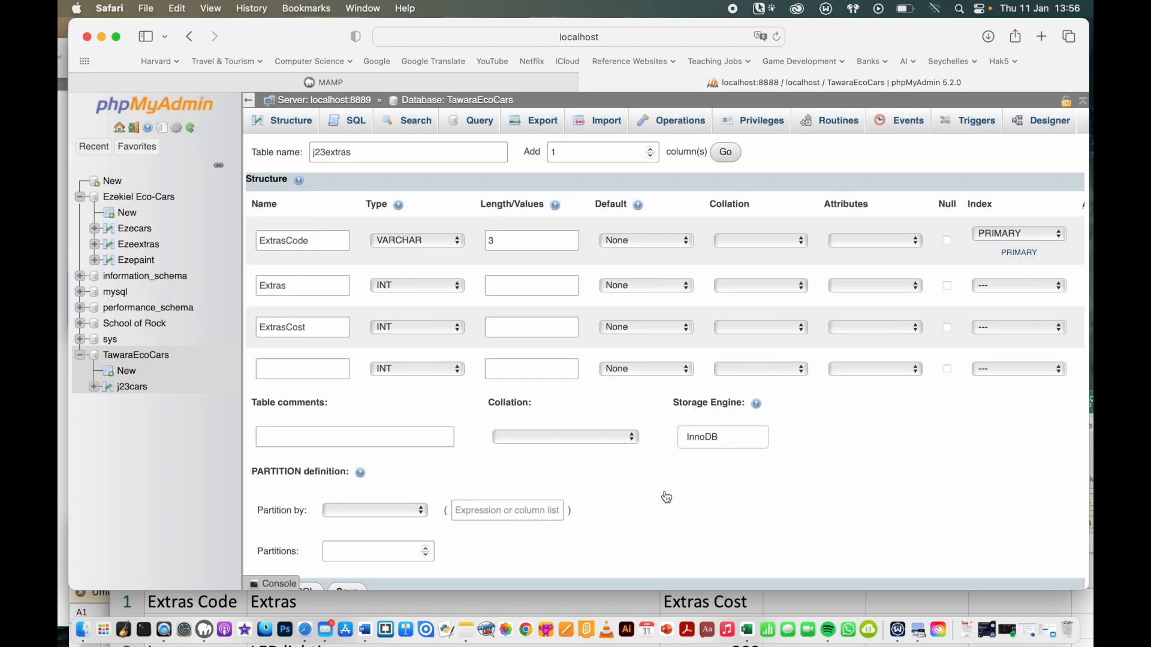
- Check the Extras descriptions in the j23extras spreadsheet, and set the Extras column to VARCHAR with length 64 in phpMyAdmin
click(1081, 608)
drag(764, 409, 755, 137)
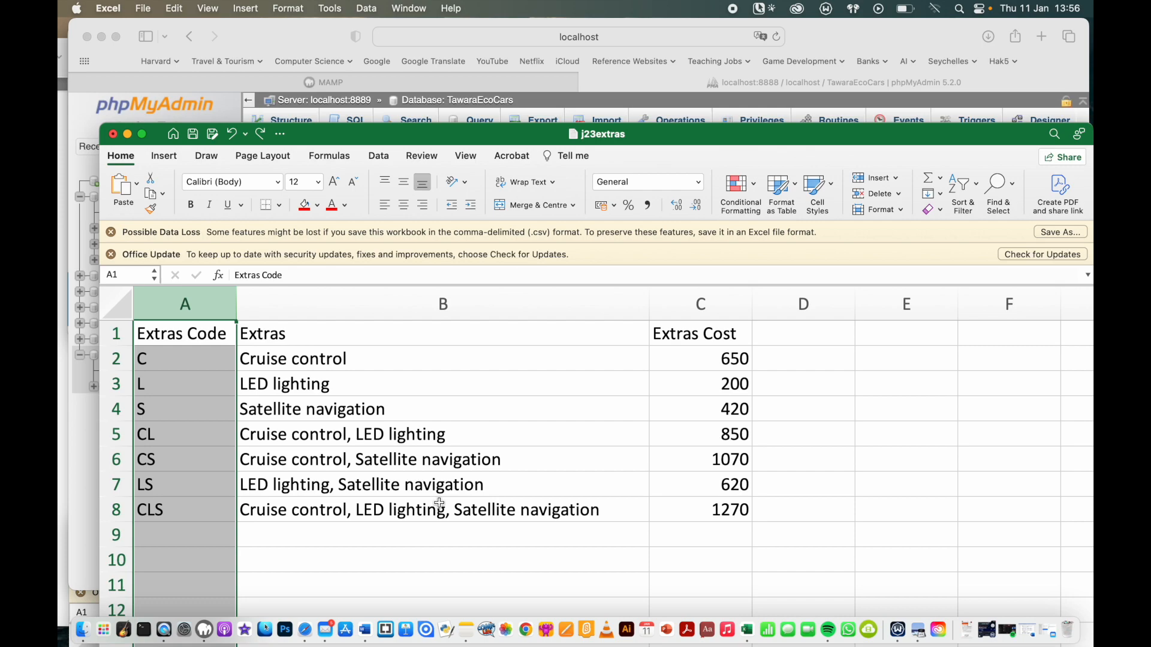
drag(365, 137, 365, 409)
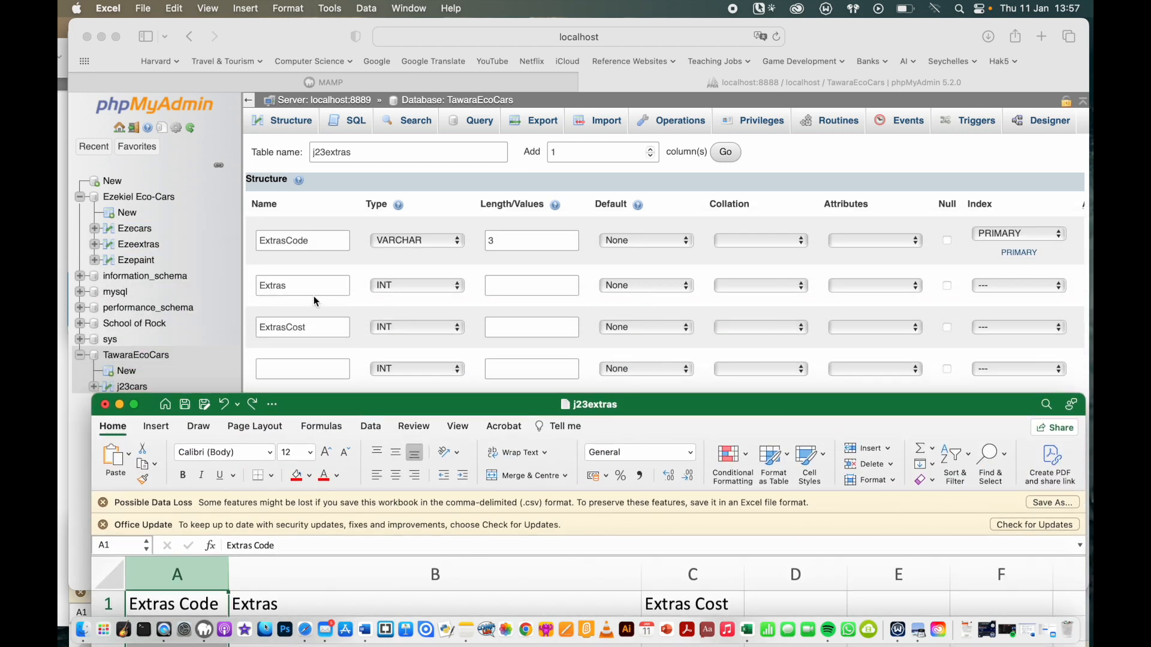
click(433, 284)
click(434, 289)
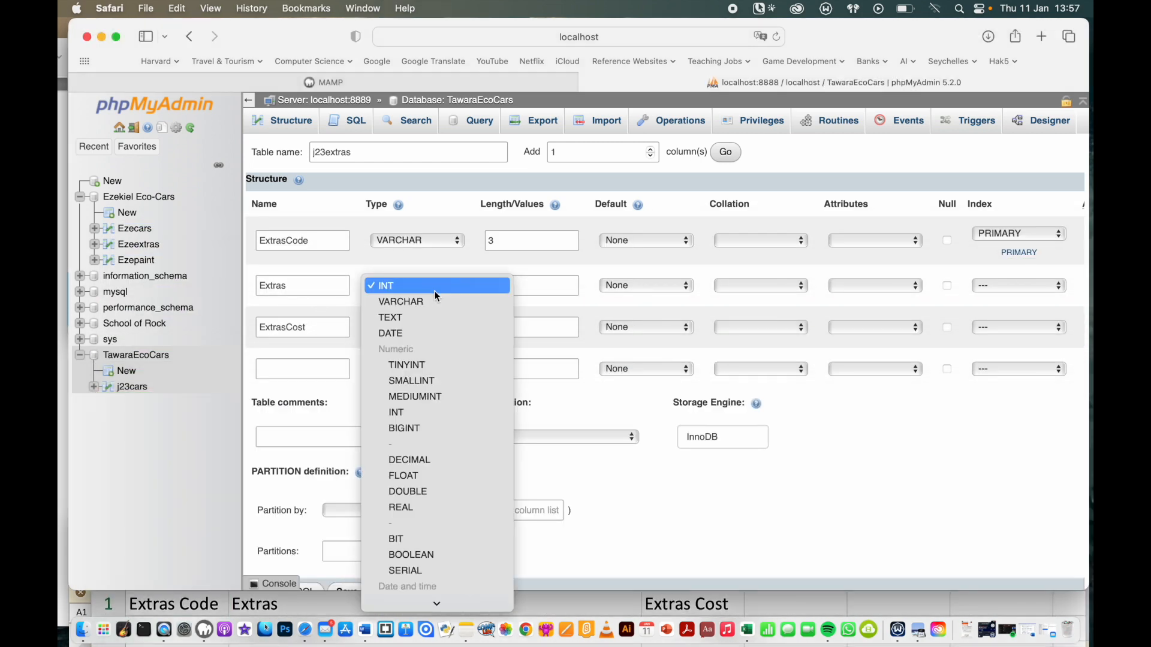
click(434, 303)
click(505, 287)
text(64)
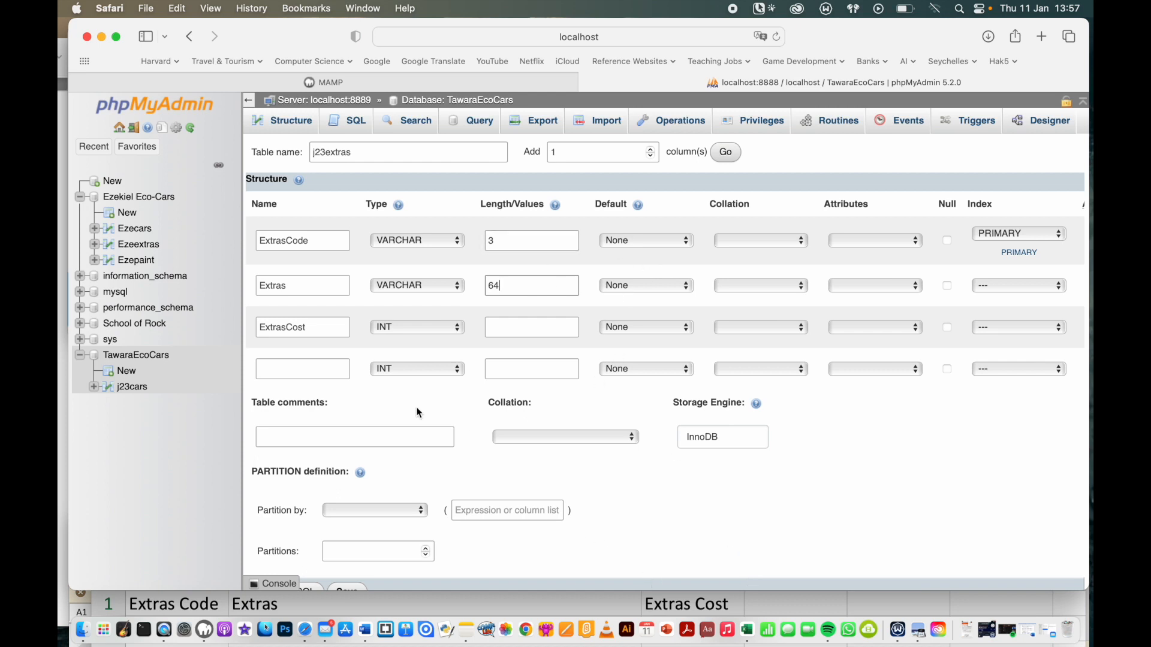
- Define the ExtrasCost column as INT with length 4, and save the j23extras table
click(416, 329)
click(517, 325)
click(520, 325)
scroll(587, 451, down, 2)
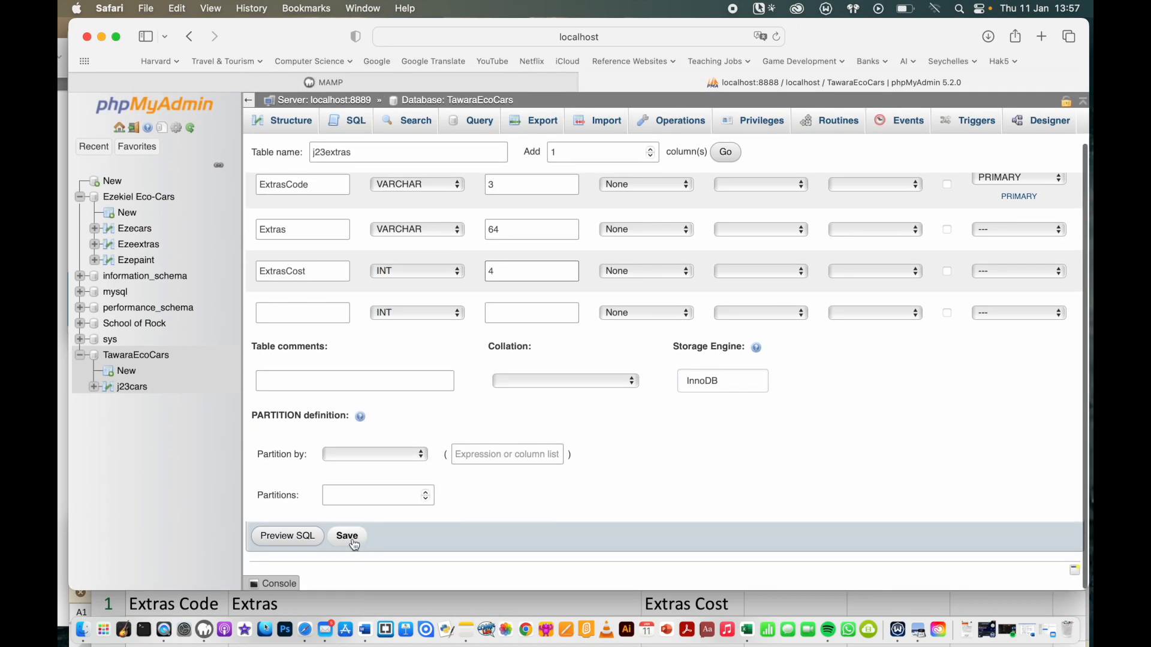
click(347, 535)
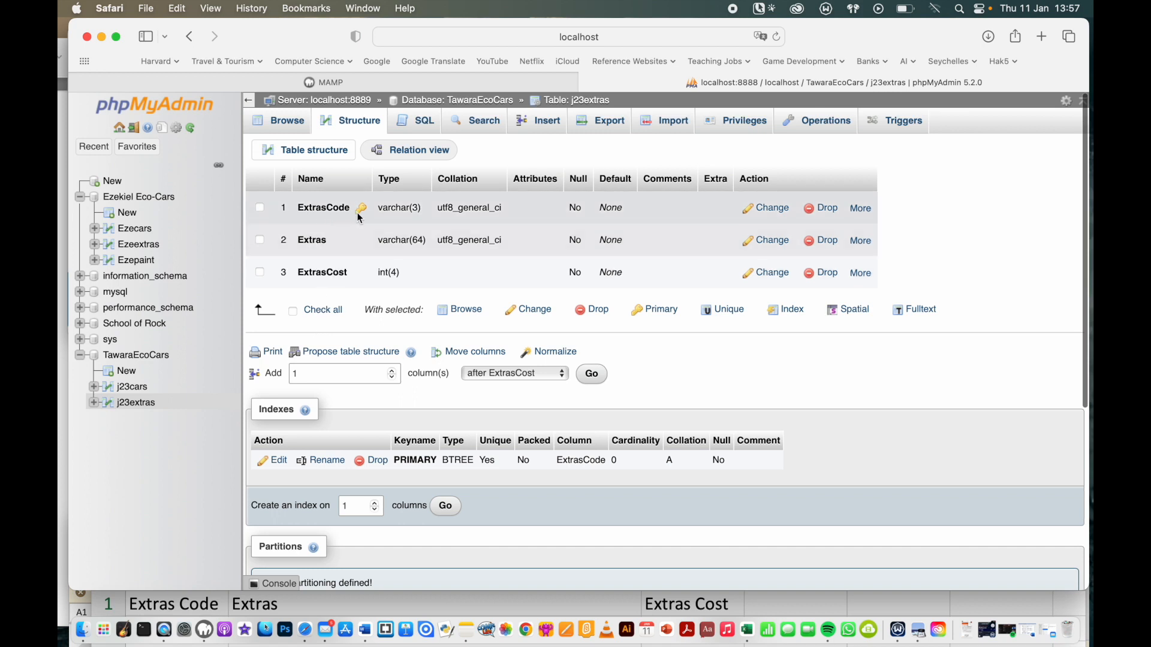
- Review the columns of the j23cars and j23extras tables, and start a new table named j23paint in TawaraEcoCars
click(139, 389)
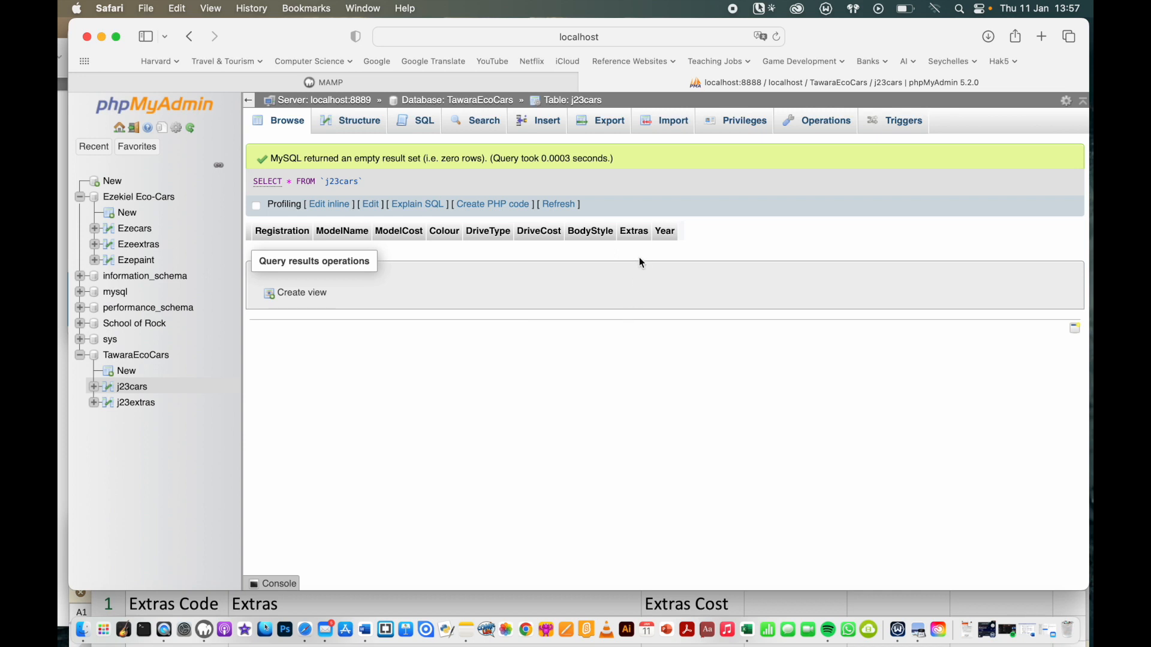
click(141, 403)
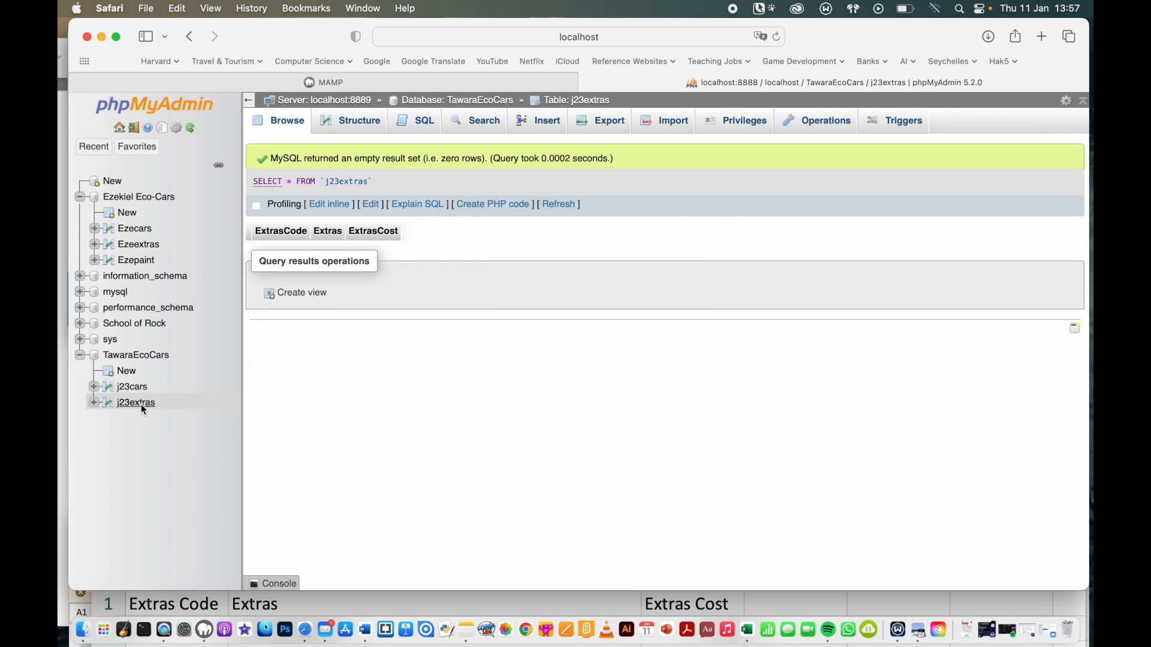
click(127, 371)
click(388, 150)
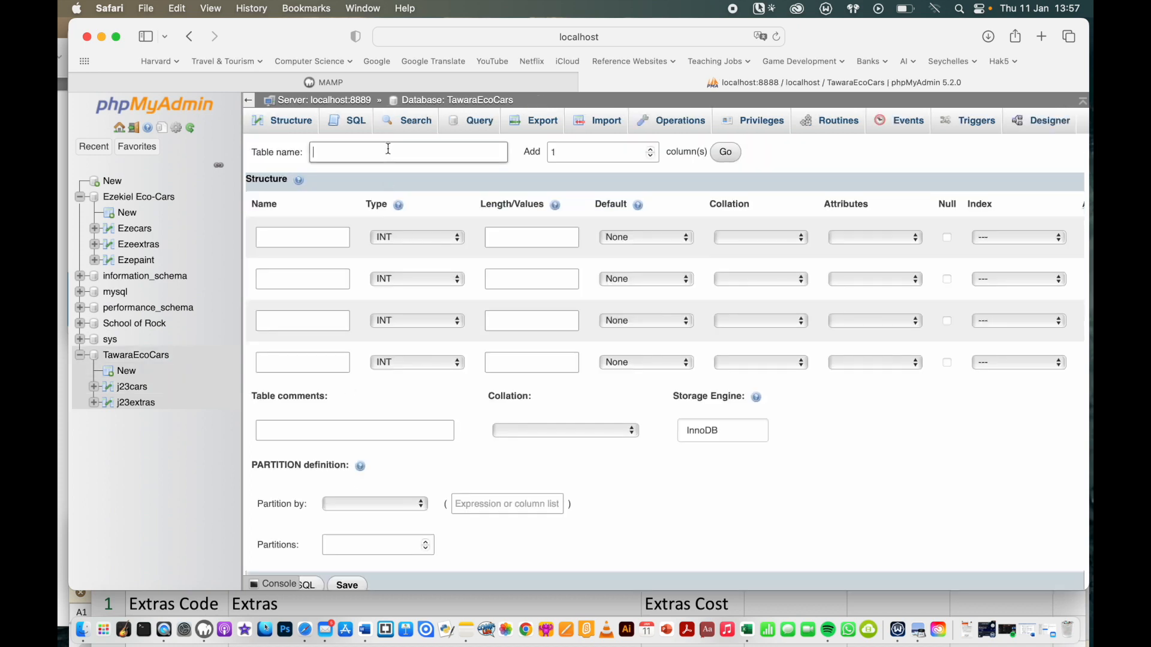
text(j23paint)
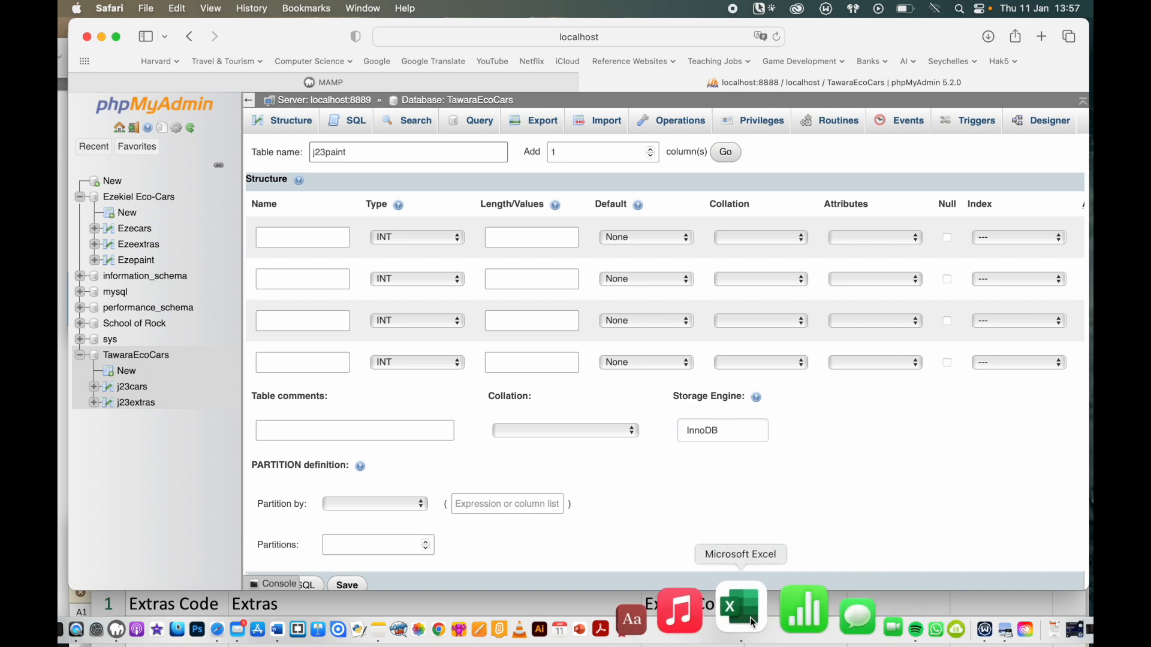
- Check the data in the j23paint spreadsheet in Excel, and name the first three table columns PaintCode, Colour and PaintBreakdown in phpMyAdmin
click(742, 617)
drag(772, 430, 880, 404)
click(879, 549)
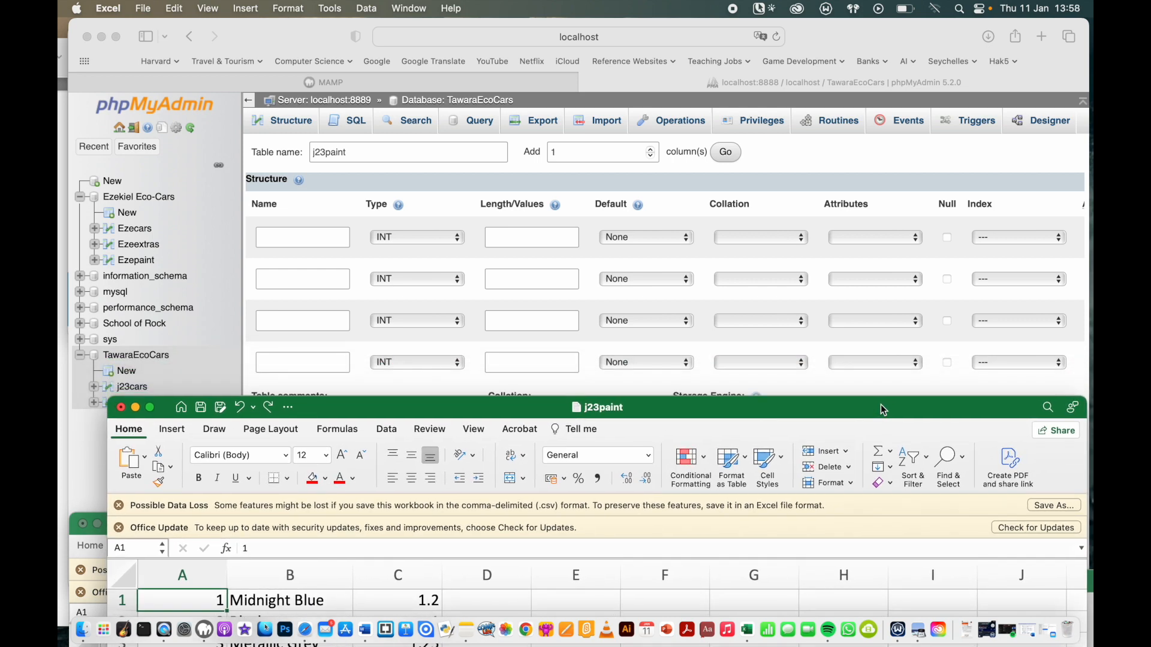
drag(880, 404, 899, 498)
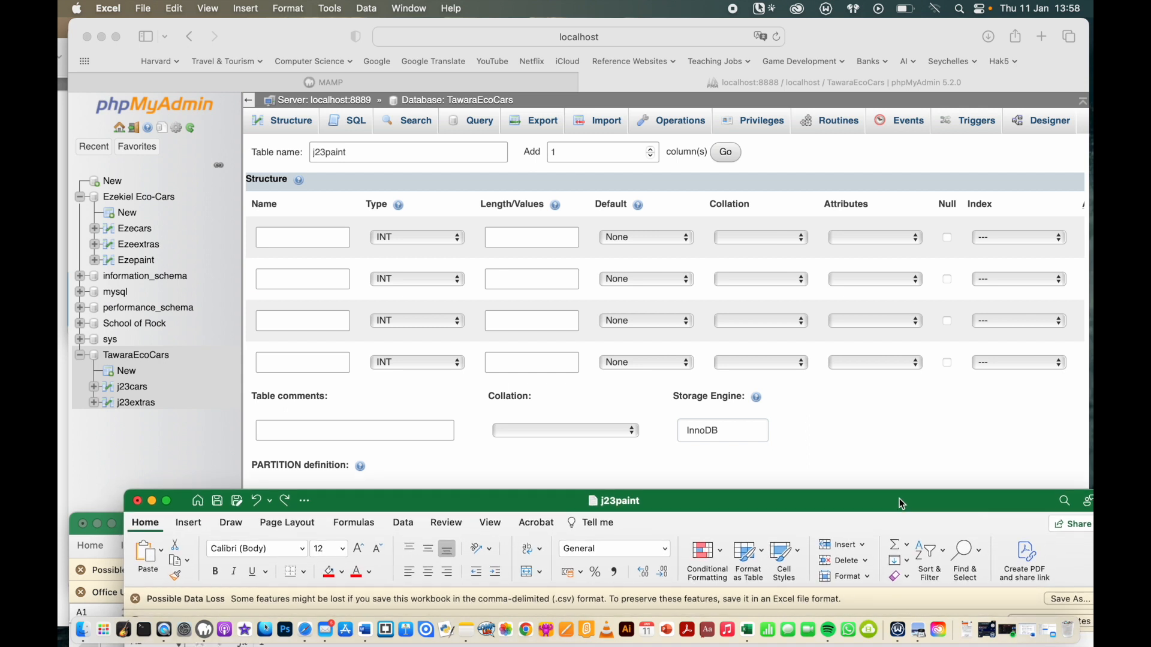
click(306, 238)
text(PaintCode)
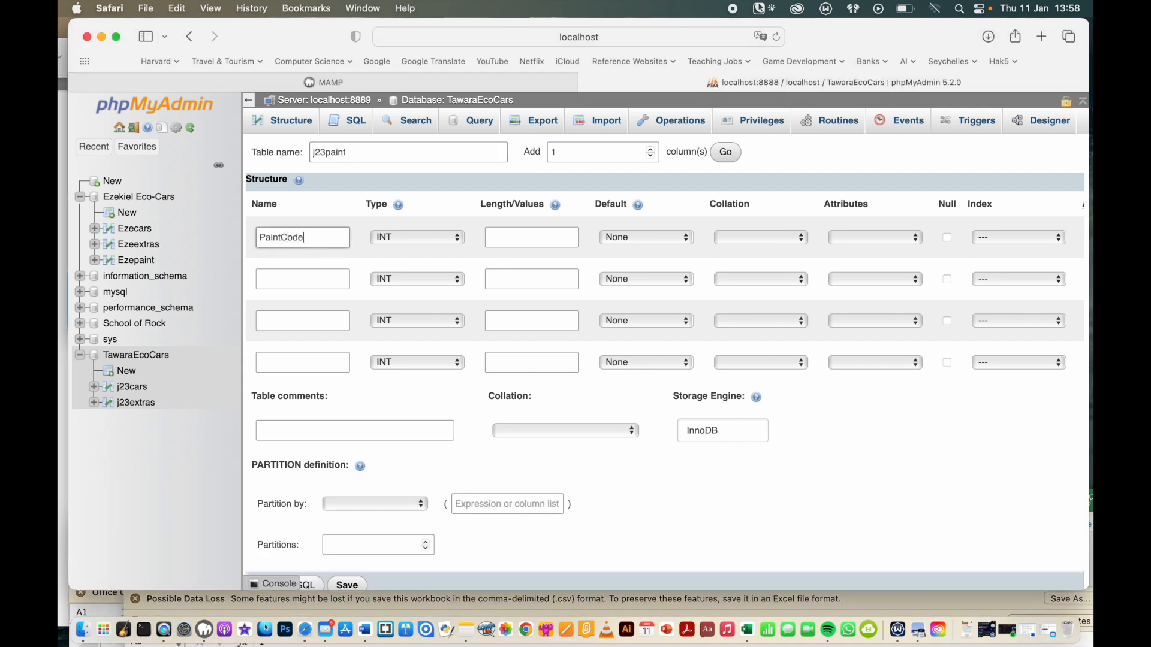
click(270, 277)
text(Paint)
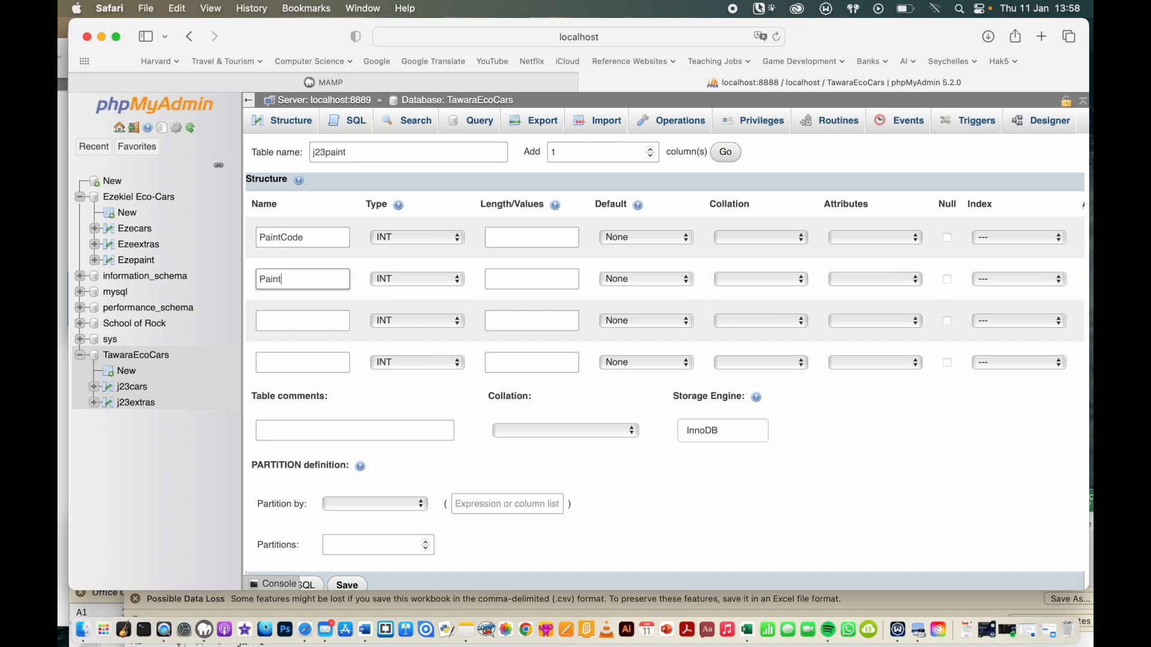
key(BackSpace)
key(BackSpace)
key(BackSpace)
key(BackSpace)
text(Colour)
click(283, 322)
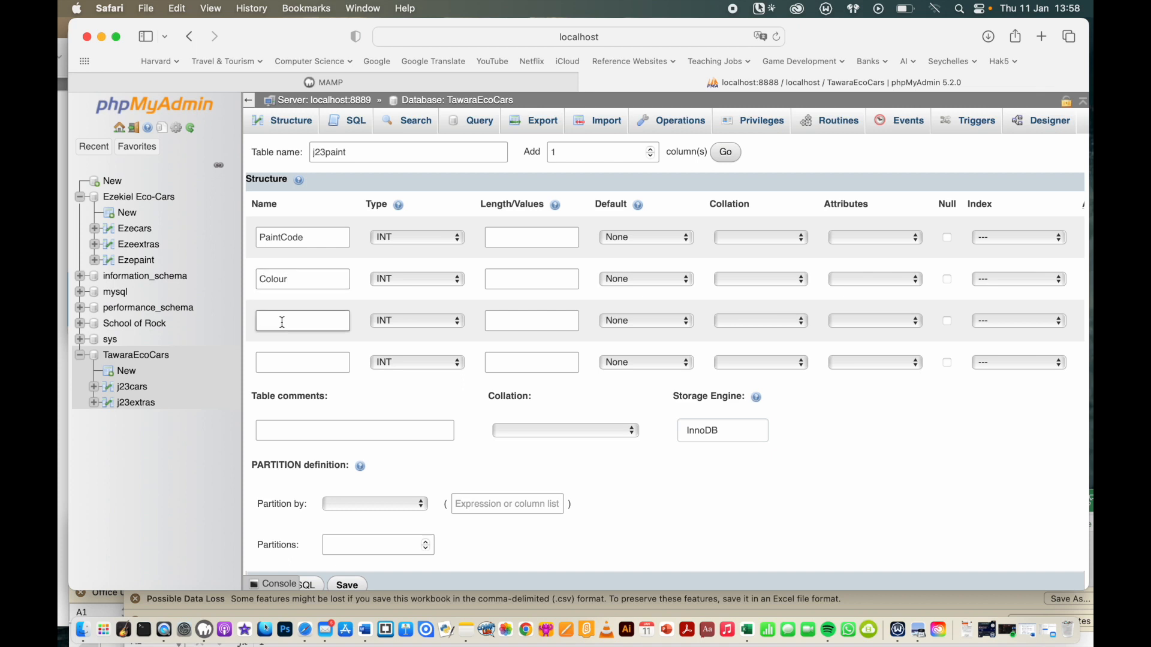
text(PaintBreakdown)
- Keep the PaintCode column as INT and set its length to 1
click(420, 236)
click(420, 236)
click(524, 242)
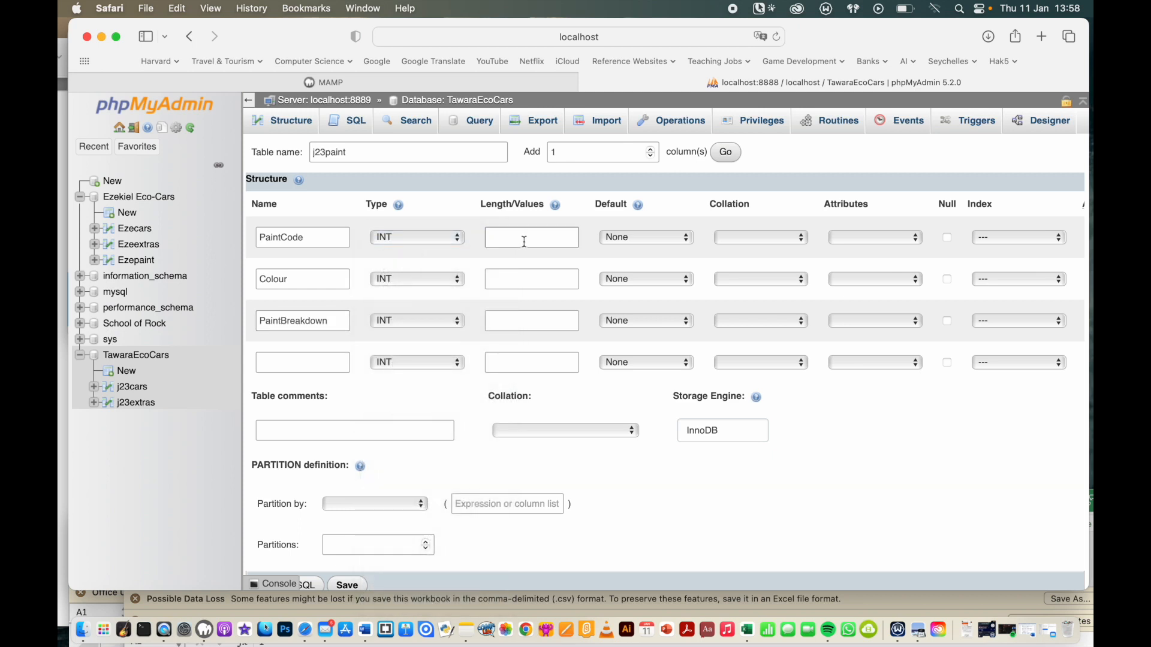
text(9)
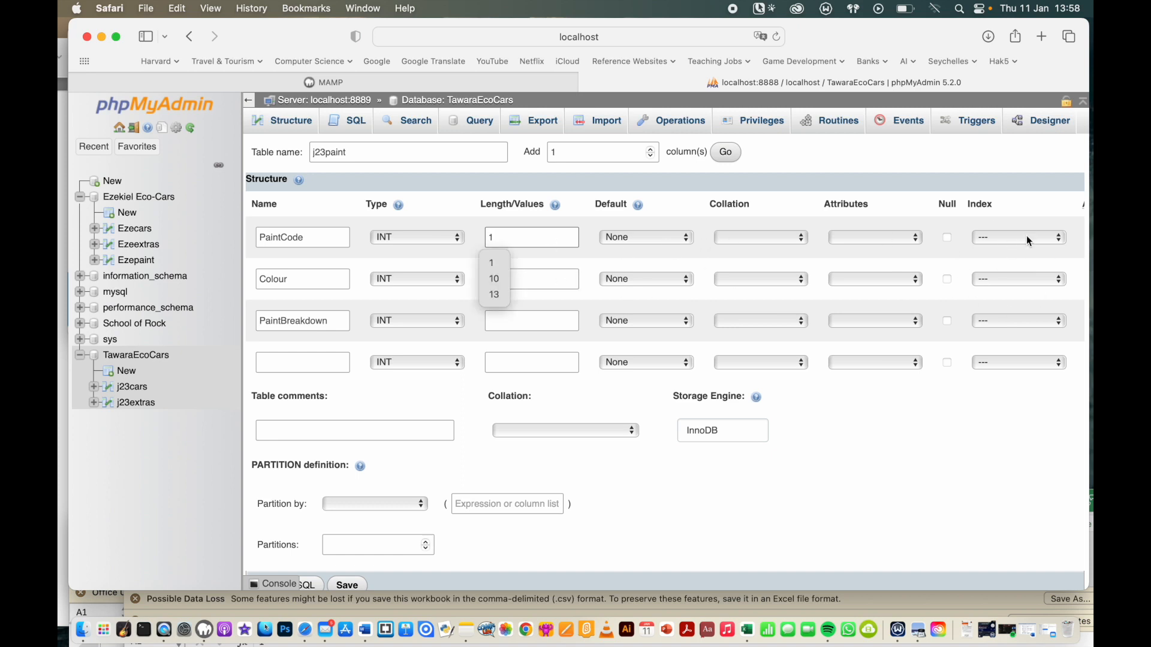
click(926, 475)
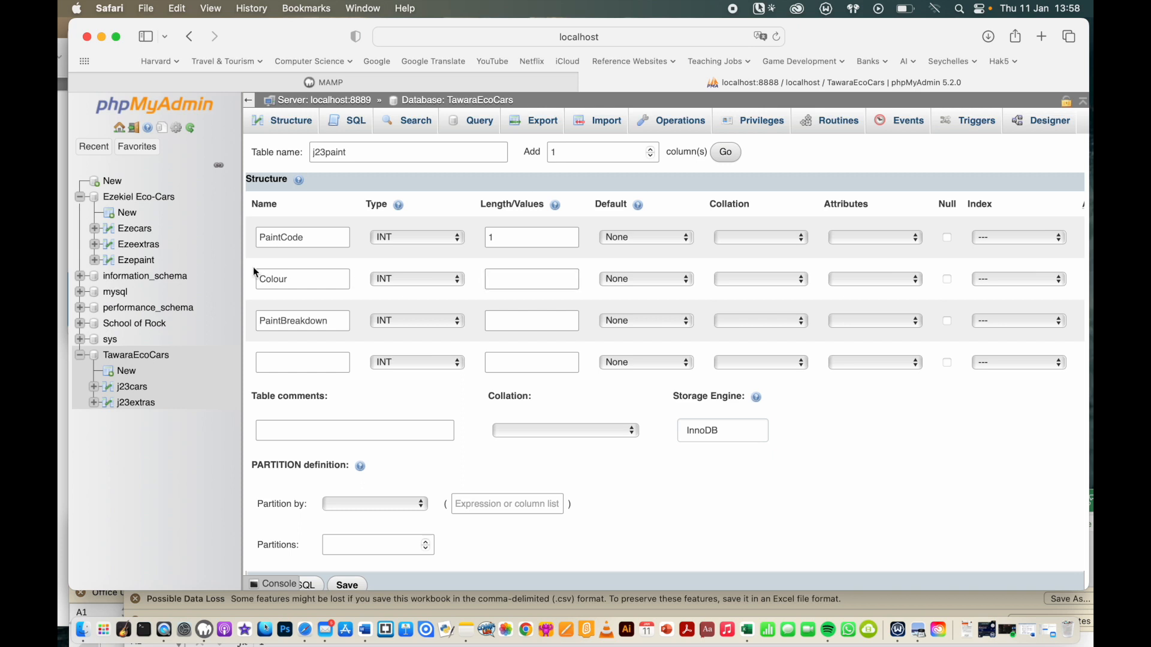
- Define the Colour column as VARCHAR with length 13 and make it the primary key
click(431, 280)
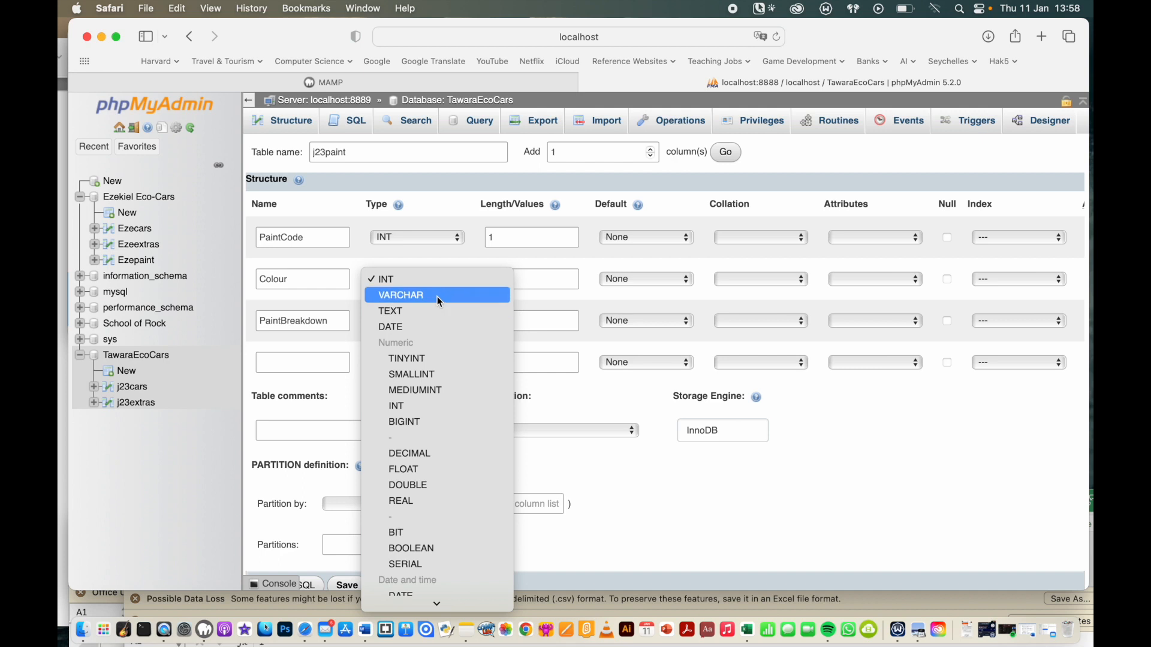
click(437, 295)
click(505, 279)
text(13)
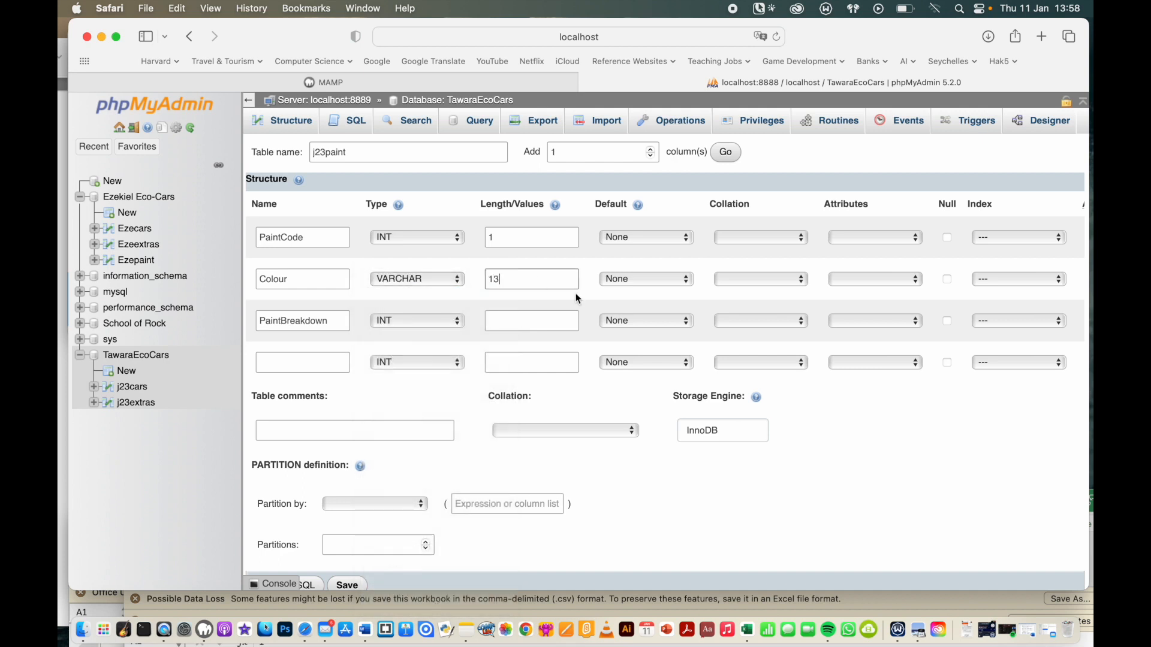
click(1015, 280)
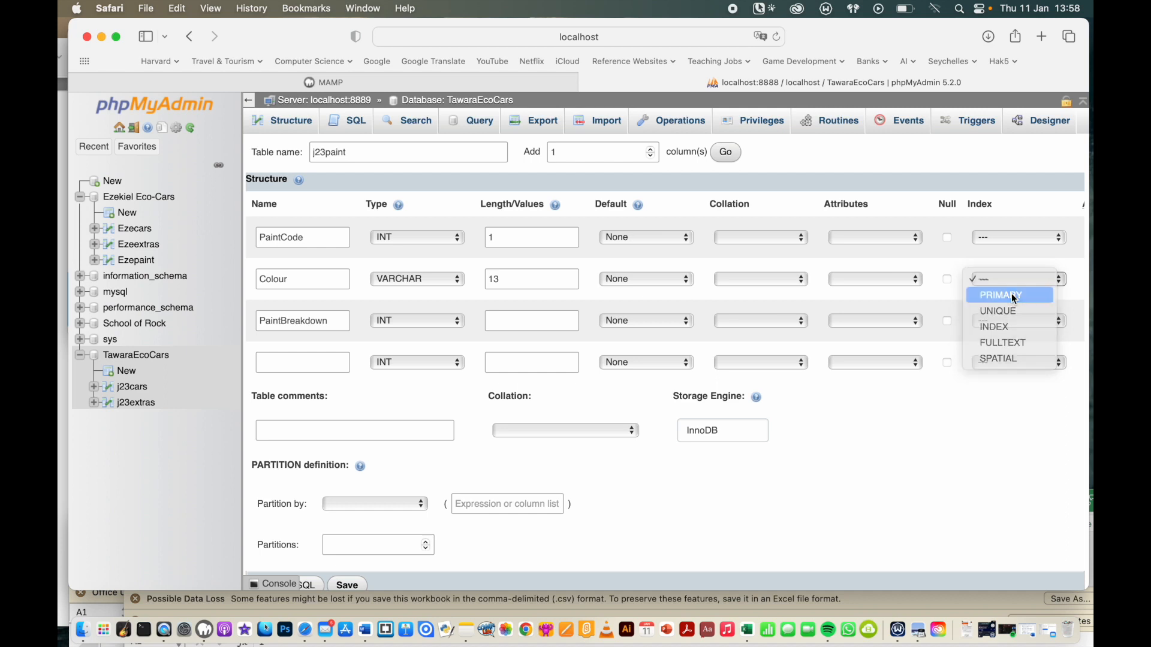
click(1013, 298)
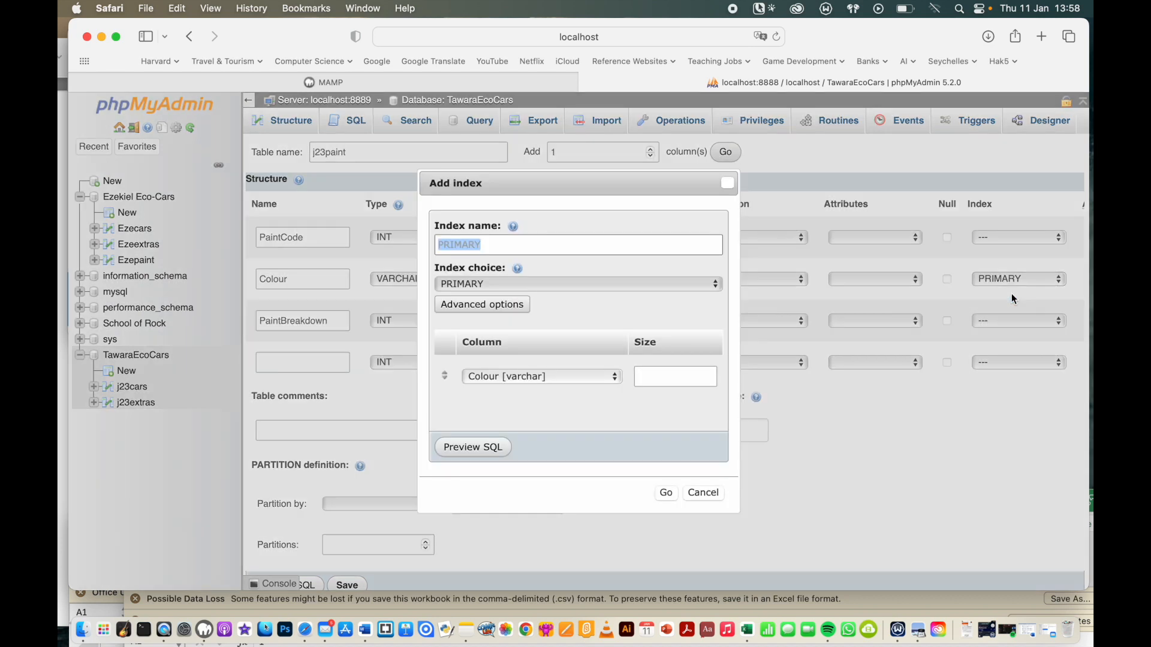
click(666, 493)
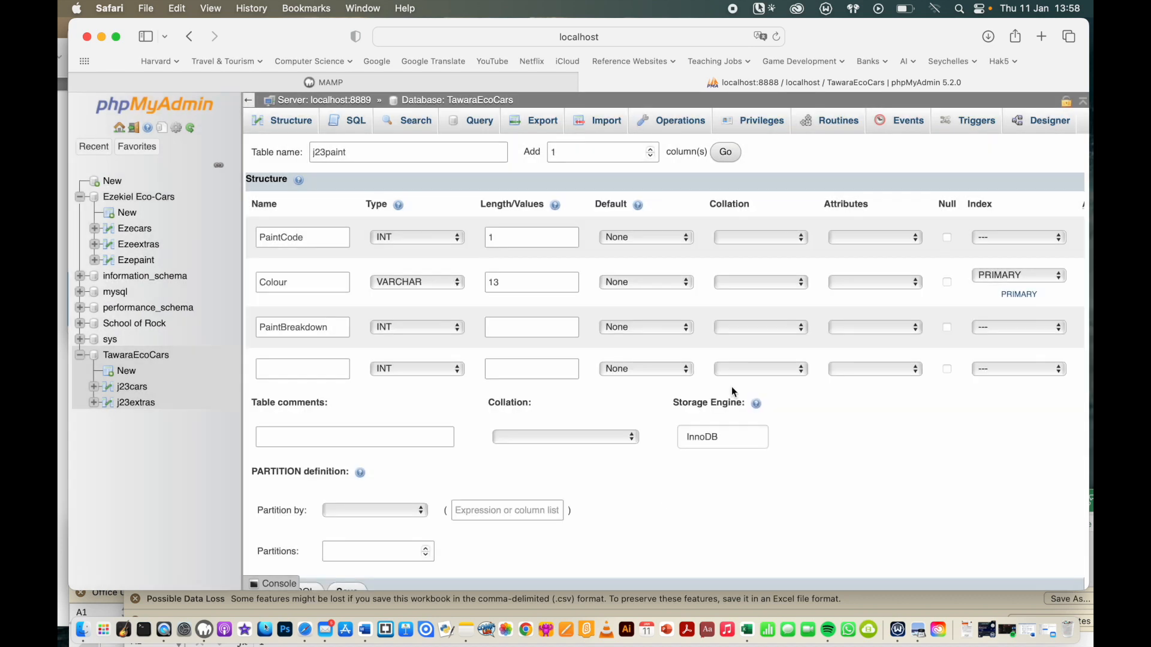
- Define PaintBreakdown as FLOAT with length 4, checking its values in the j23paint spreadsheet in Excel, and save the table in phpMyAdmin
click(417, 327)
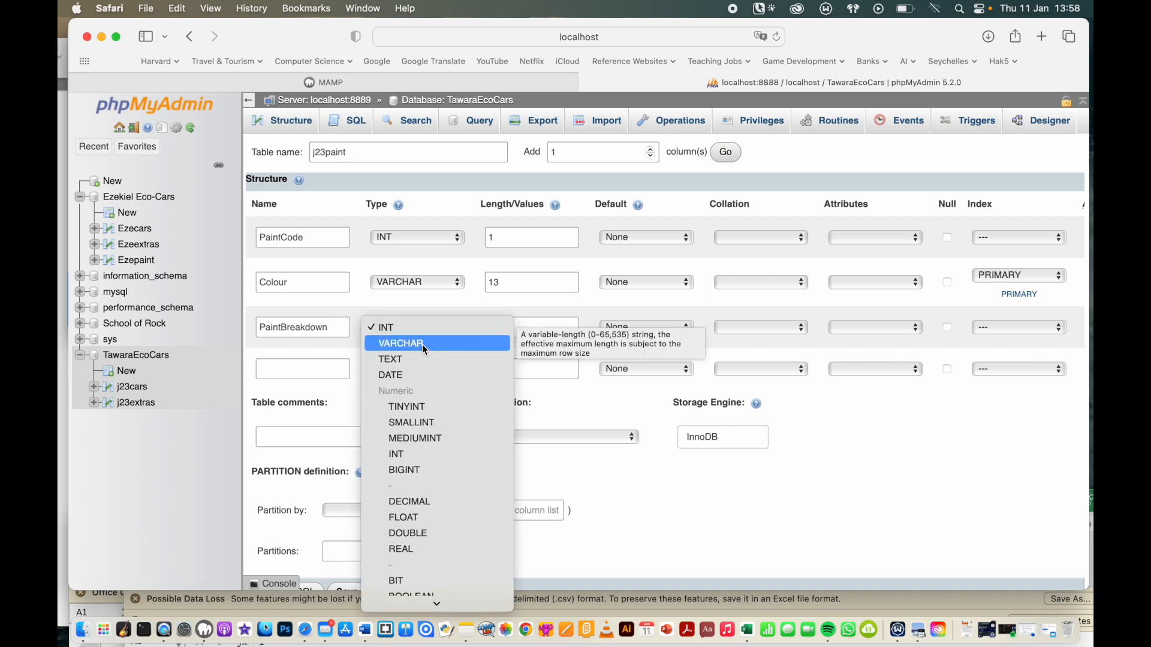
click(419, 518)
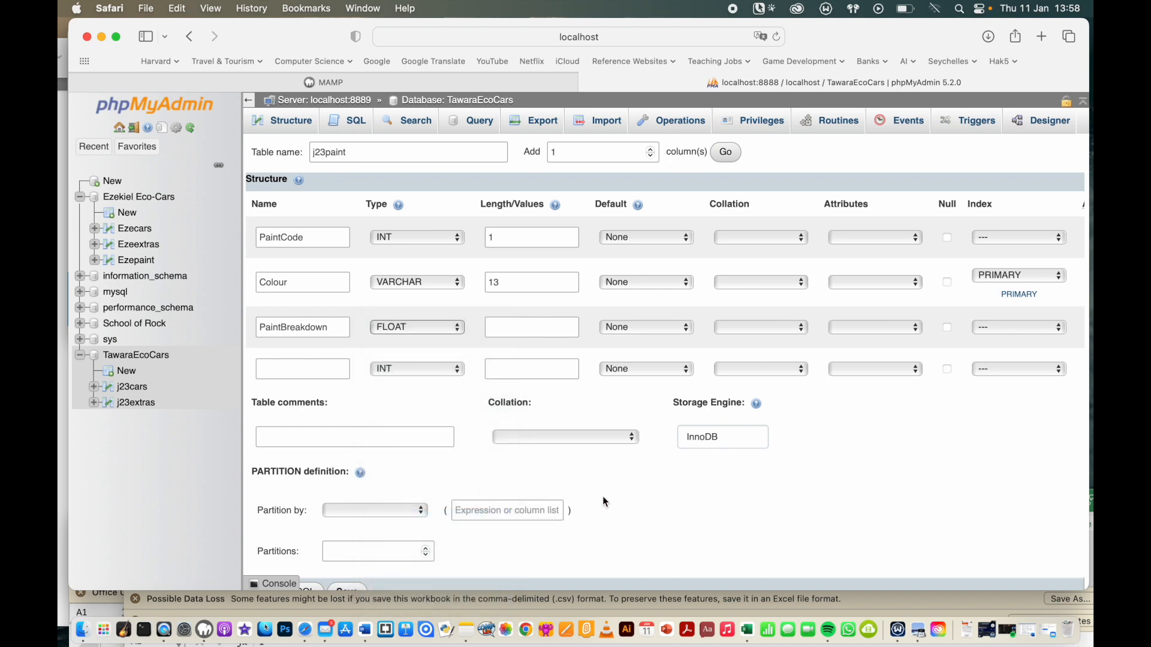
click(946, 602)
drag(942, 501, 889, 178)
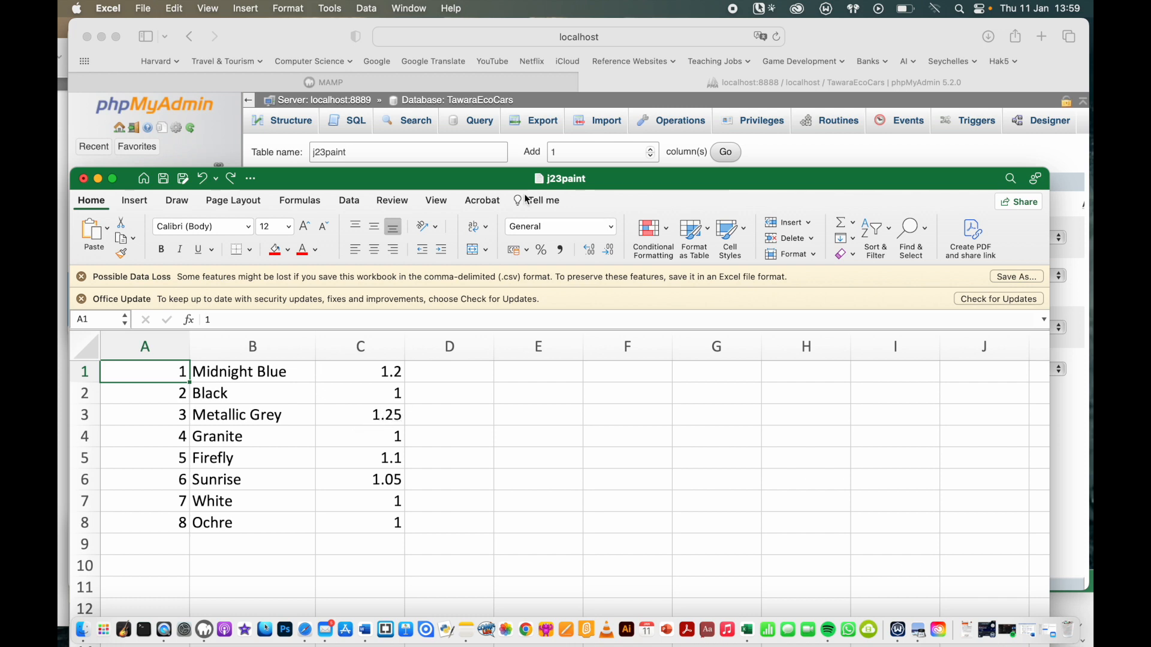
drag(634, 172, 649, 524)
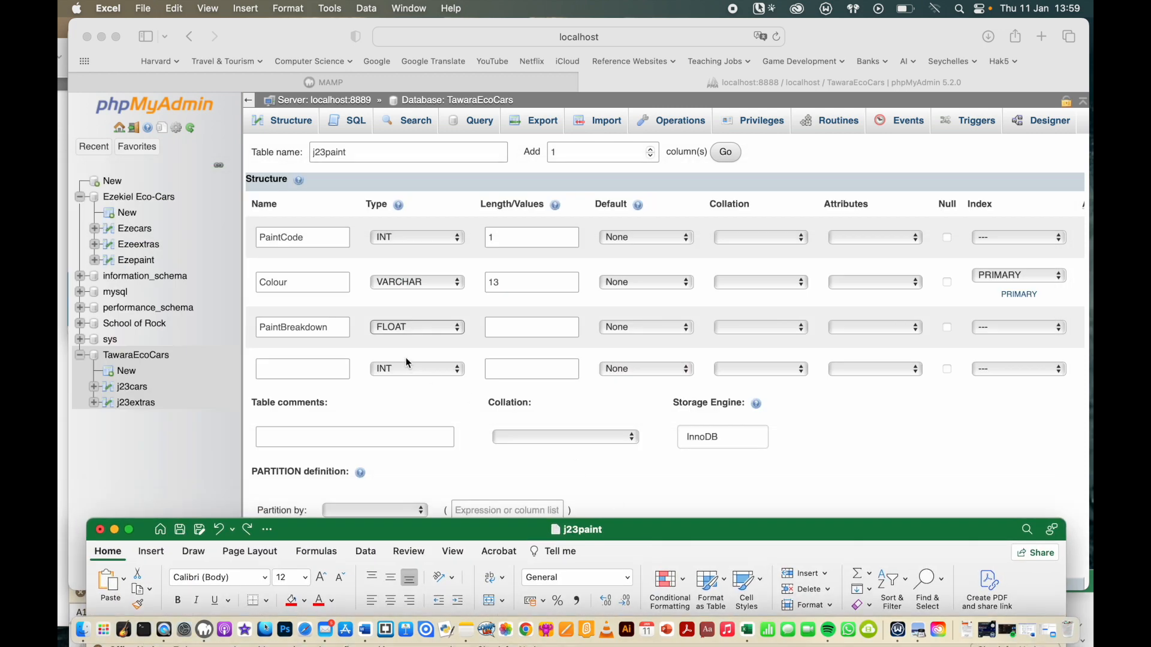
click(497, 333)
text(4)
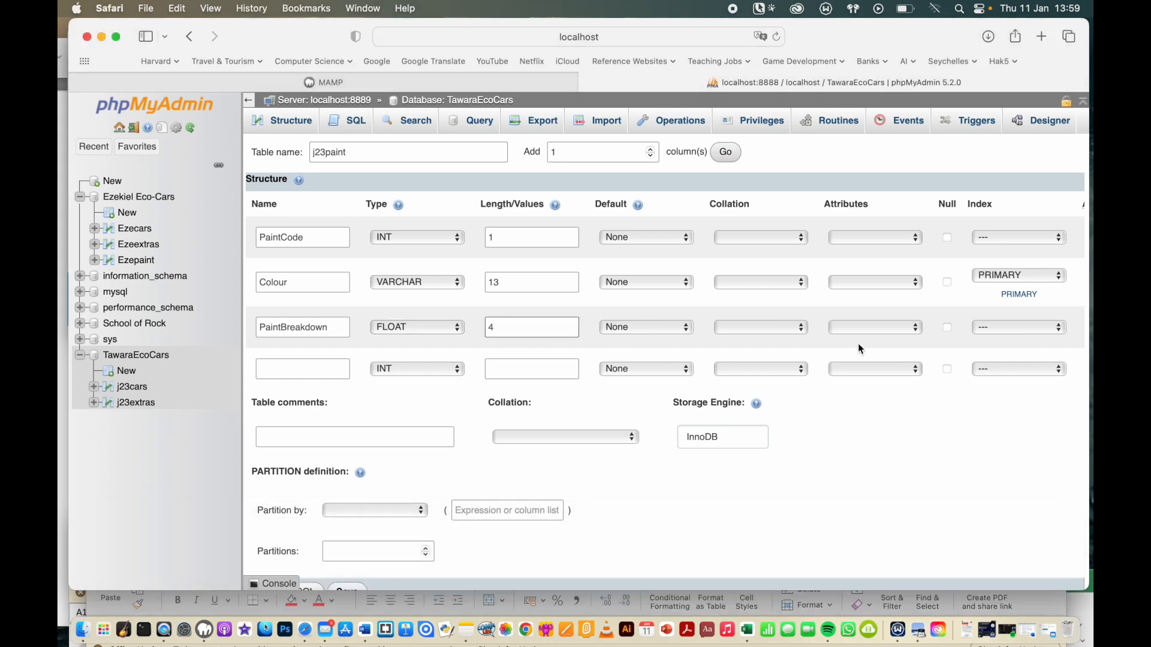
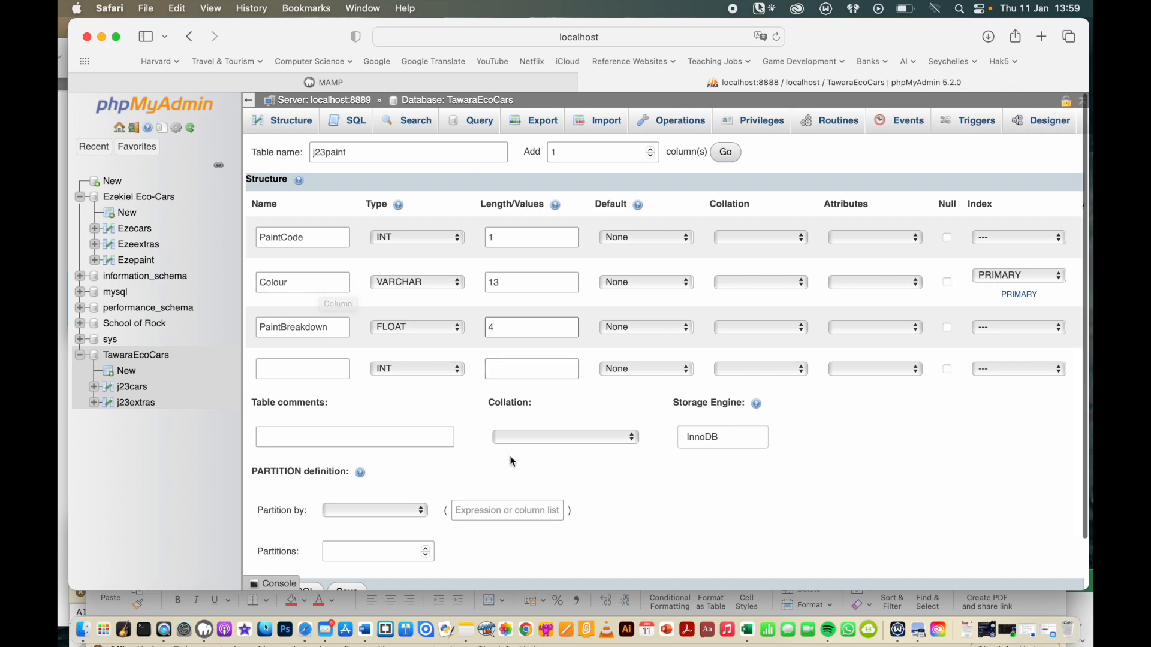
scroll(514, 315, down, 2)
click(348, 536)
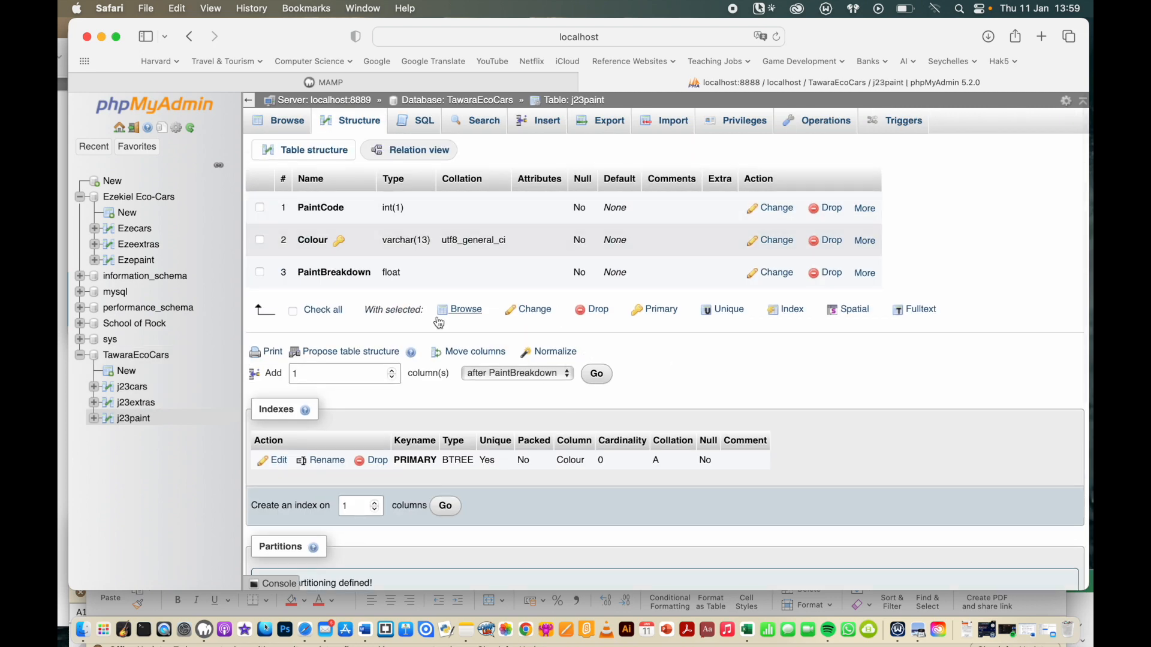
- Compare the columns of j23cars and j23extras, and rename the Extras column in j23cars as ExtrasCode
click(133, 387)
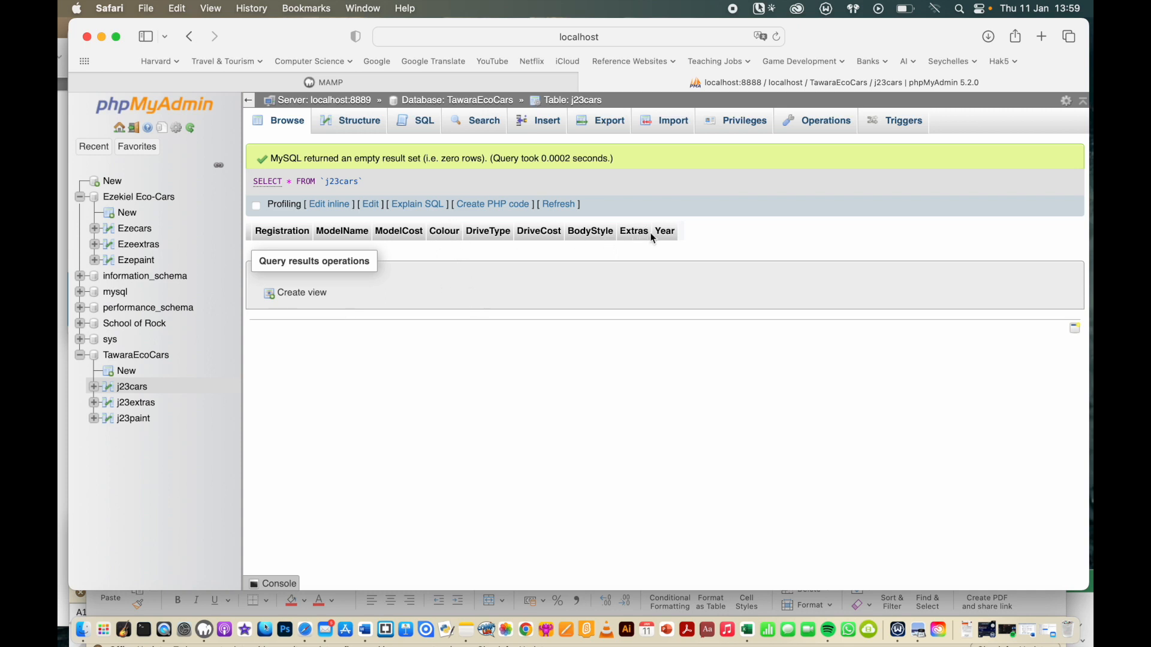
click(134, 402)
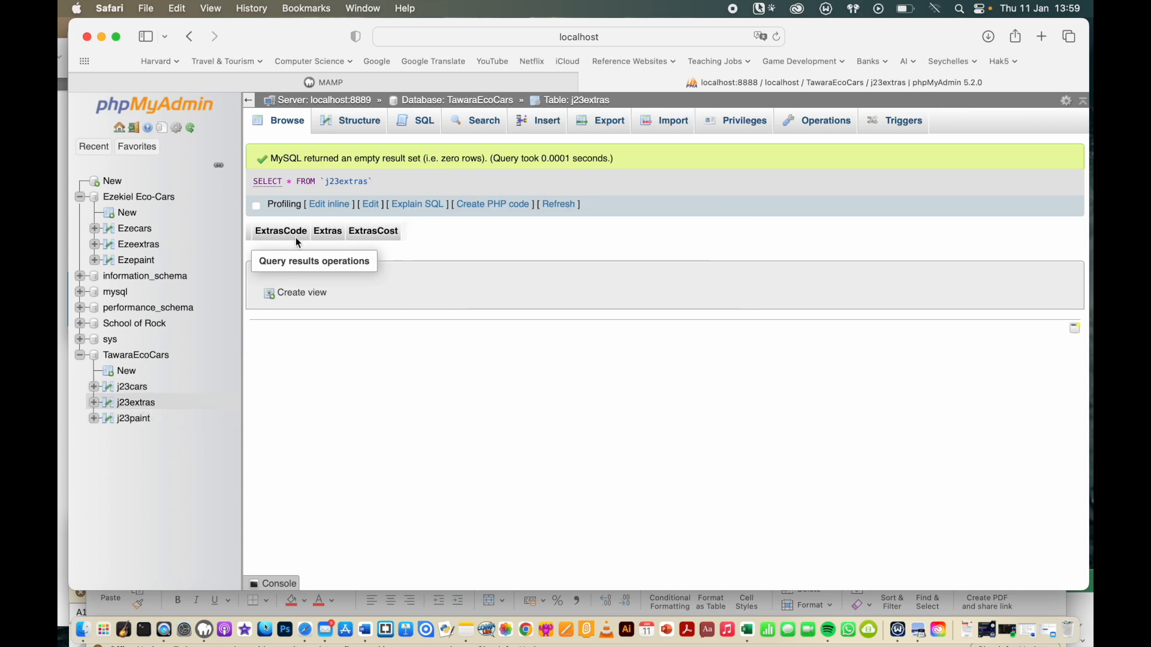
click(142, 388)
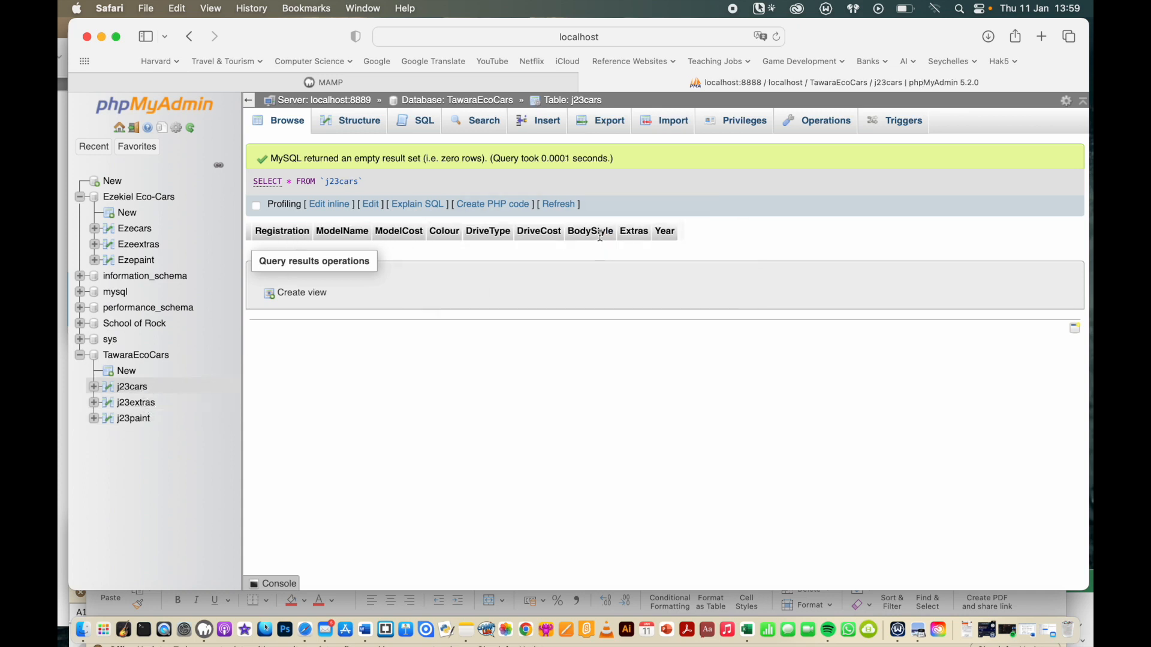
click(353, 124)
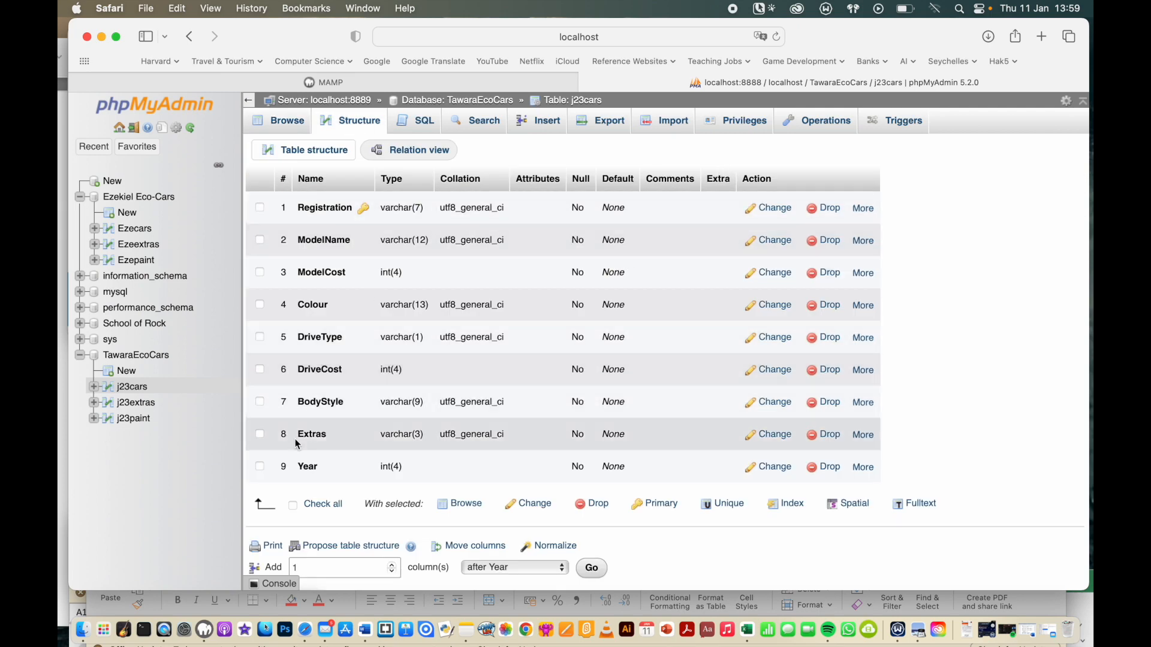
click(775, 436)
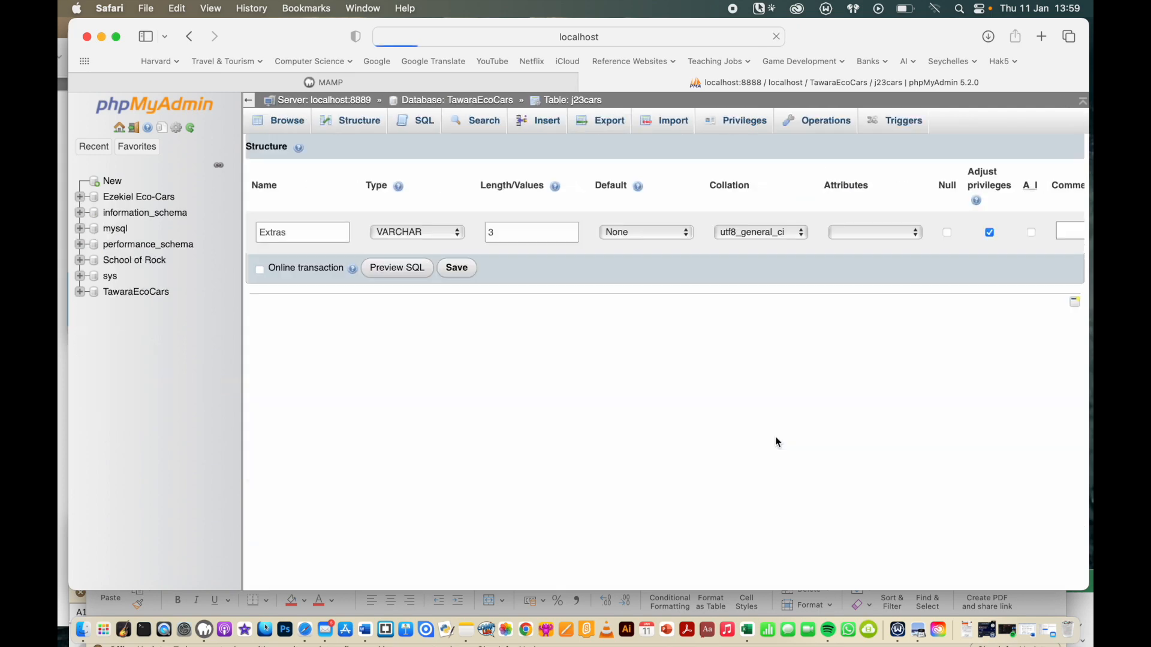
text(Code)
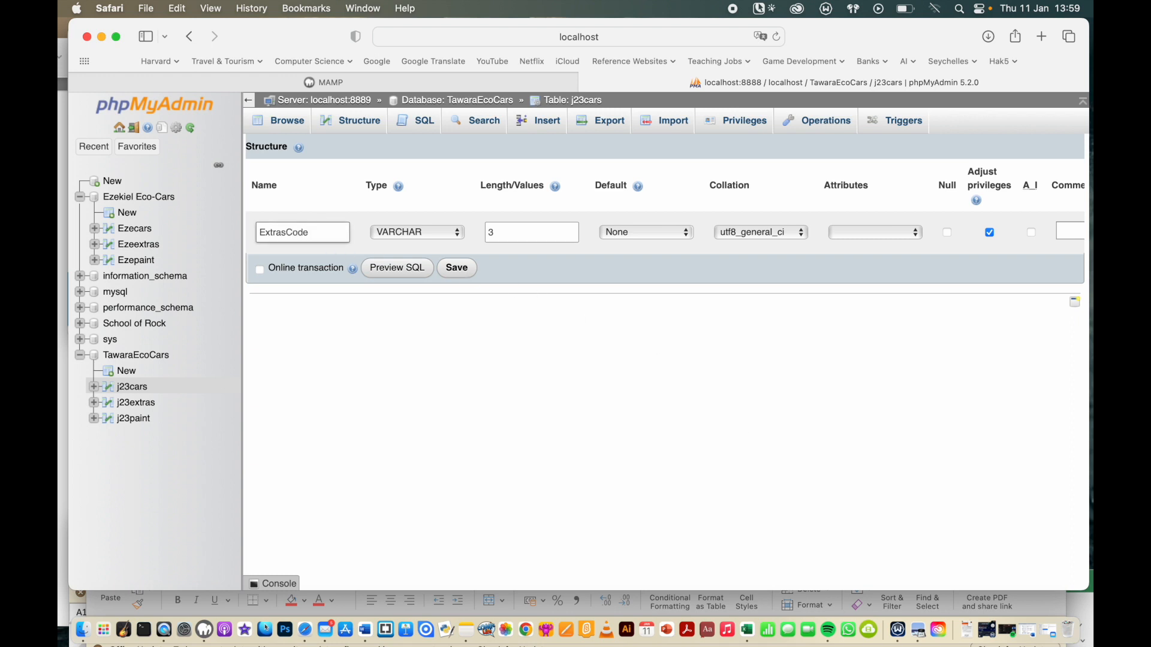
click(365, 234)
click(457, 268)
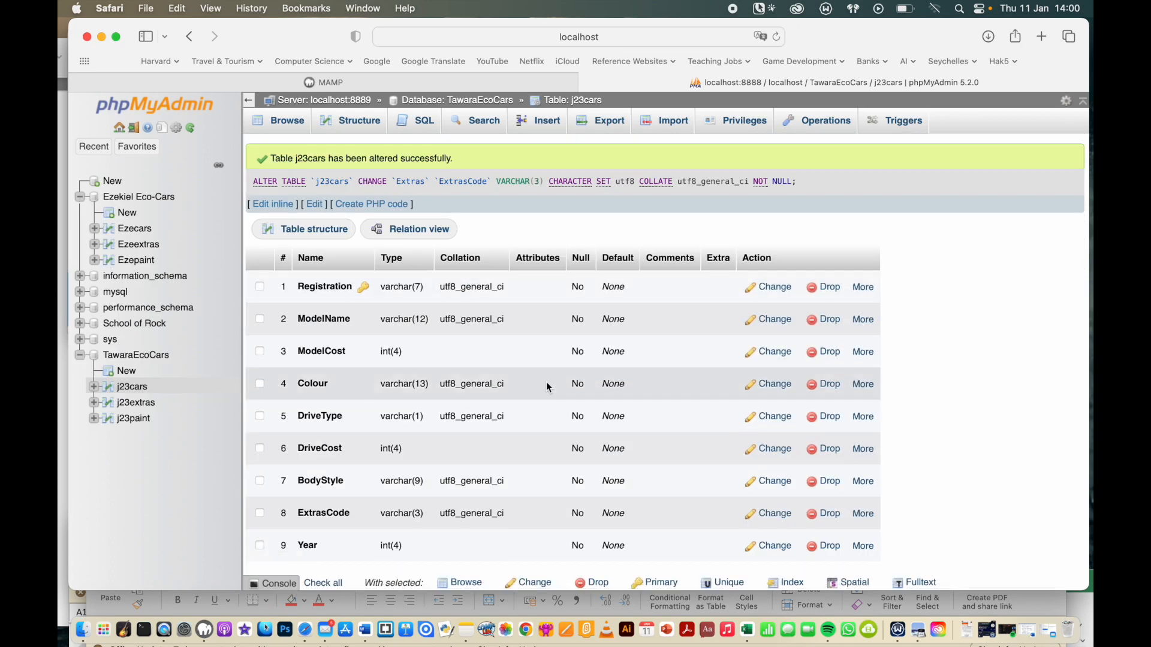
- Compare the types and lengths of the ExtrasCode and Colour columns across the j23cars, j23extras and j23paint structures
scroll(510, 476, down, 5)
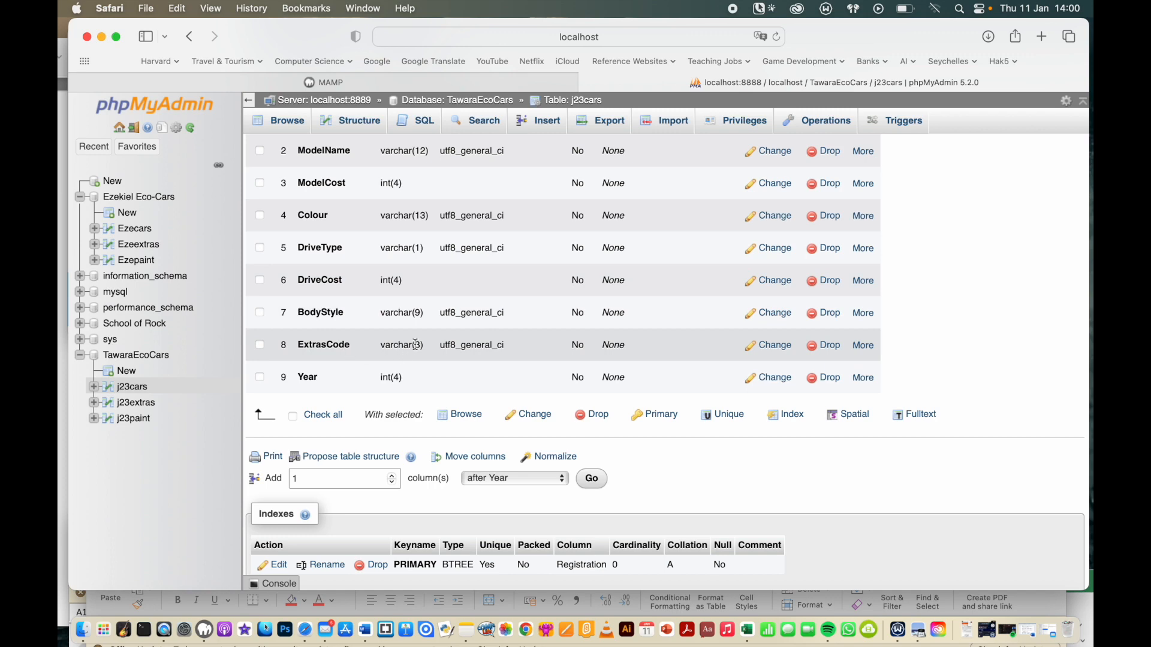
click(135, 403)
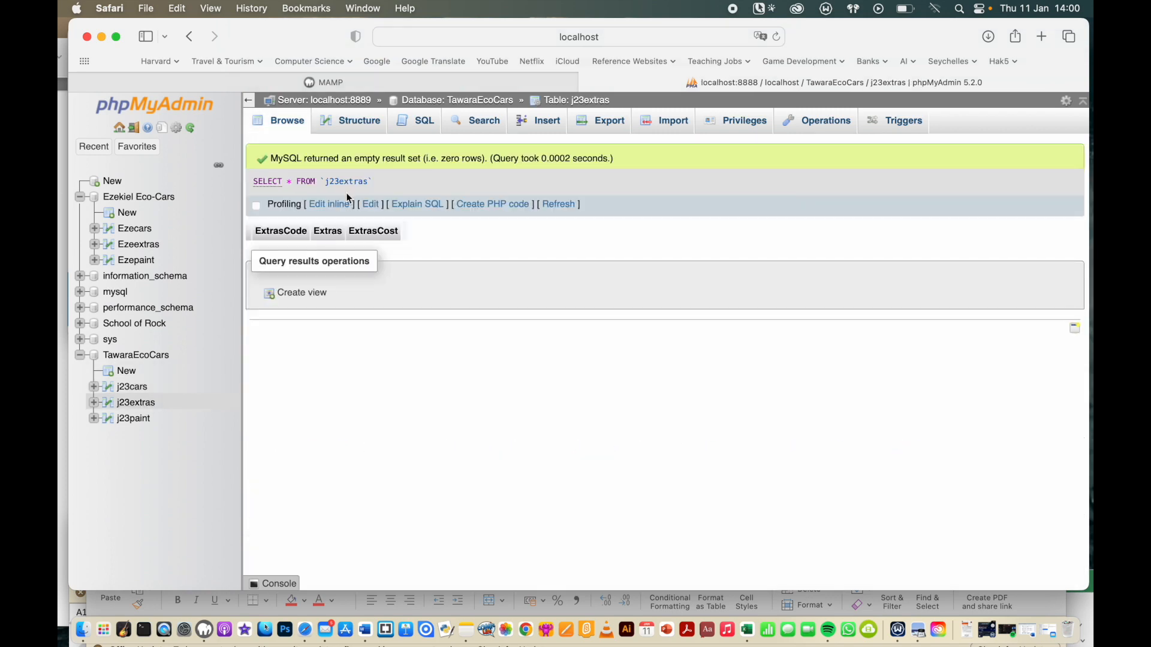
click(364, 122)
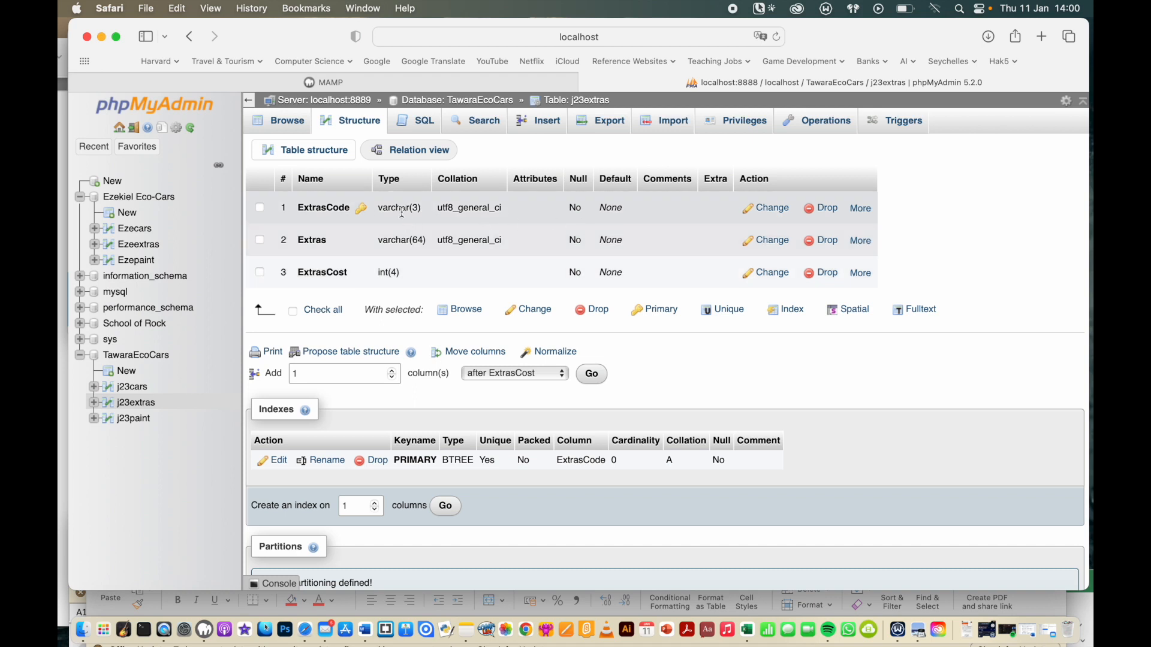
click(140, 387)
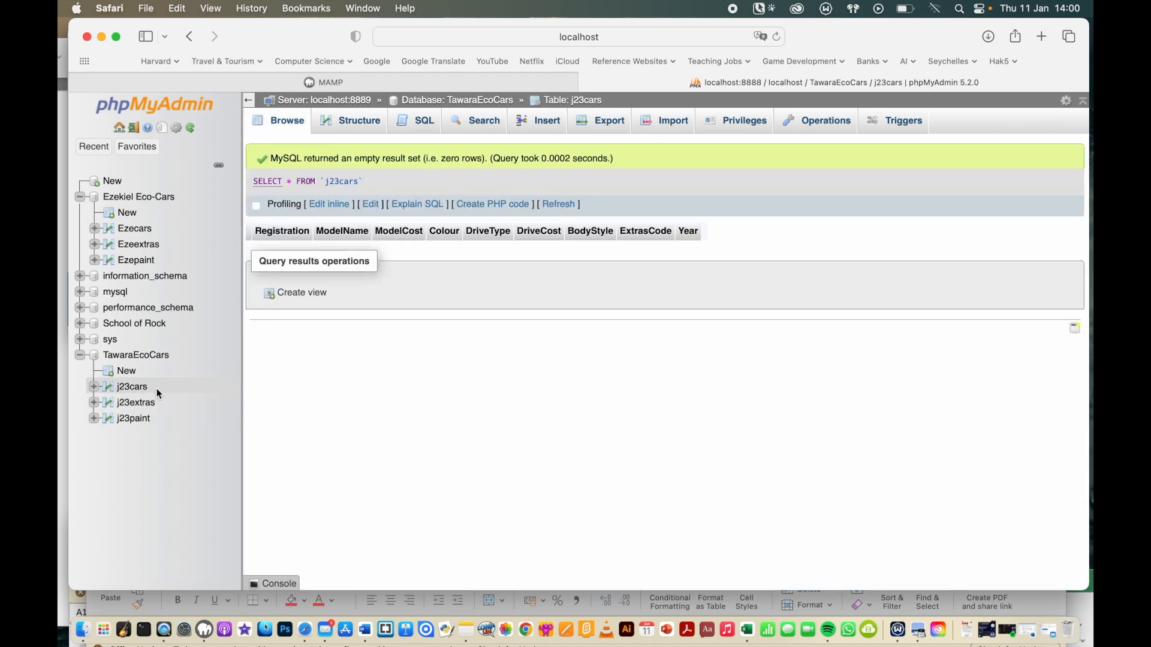
click(357, 121)
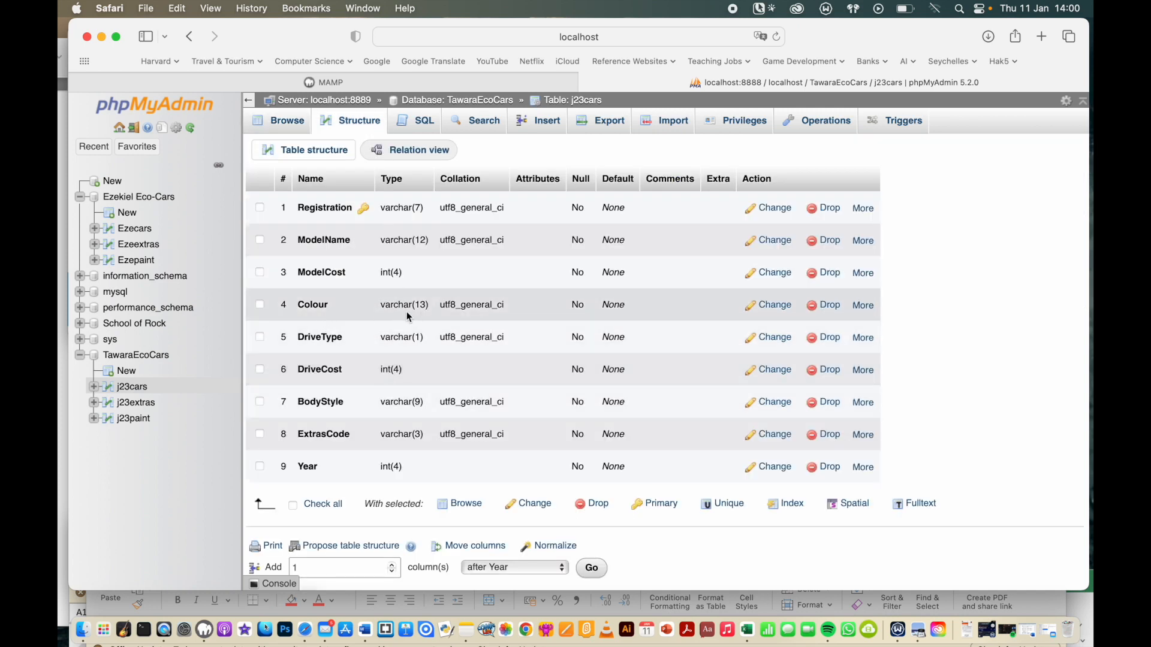
click(135, 419)
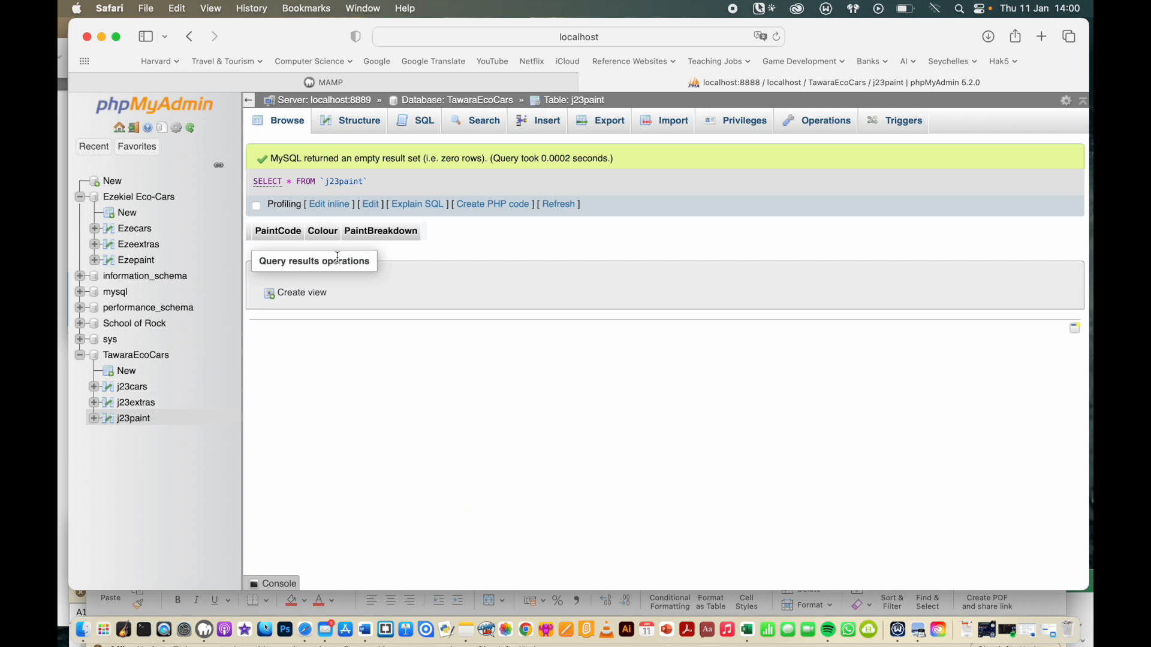
click(349, 127)
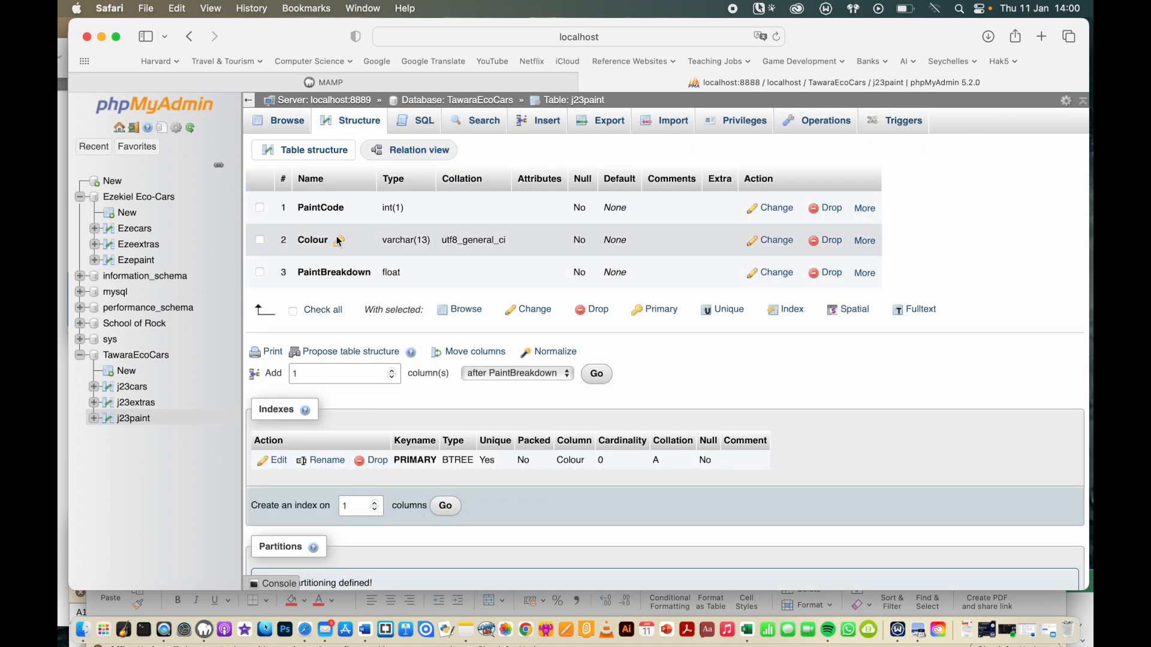
- Add a foreign key on Colour in j23cars referencing Colour in j23paint, with ON UPDATE CASCADE, and check the table structure
click(132, 387)
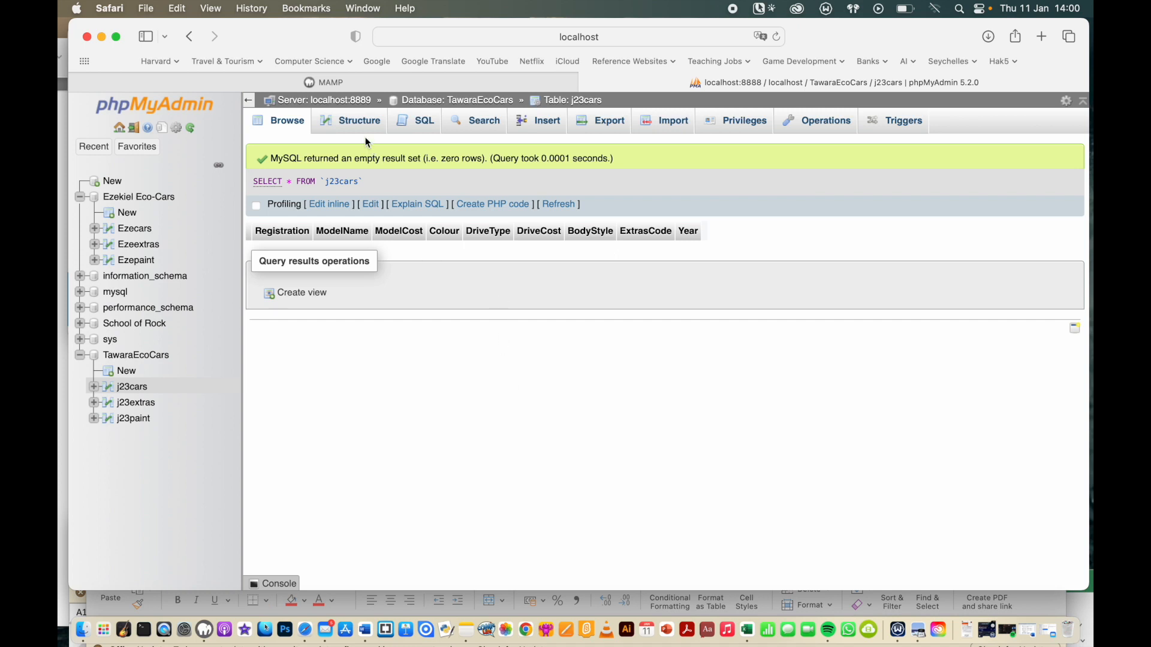
click(360, 122)
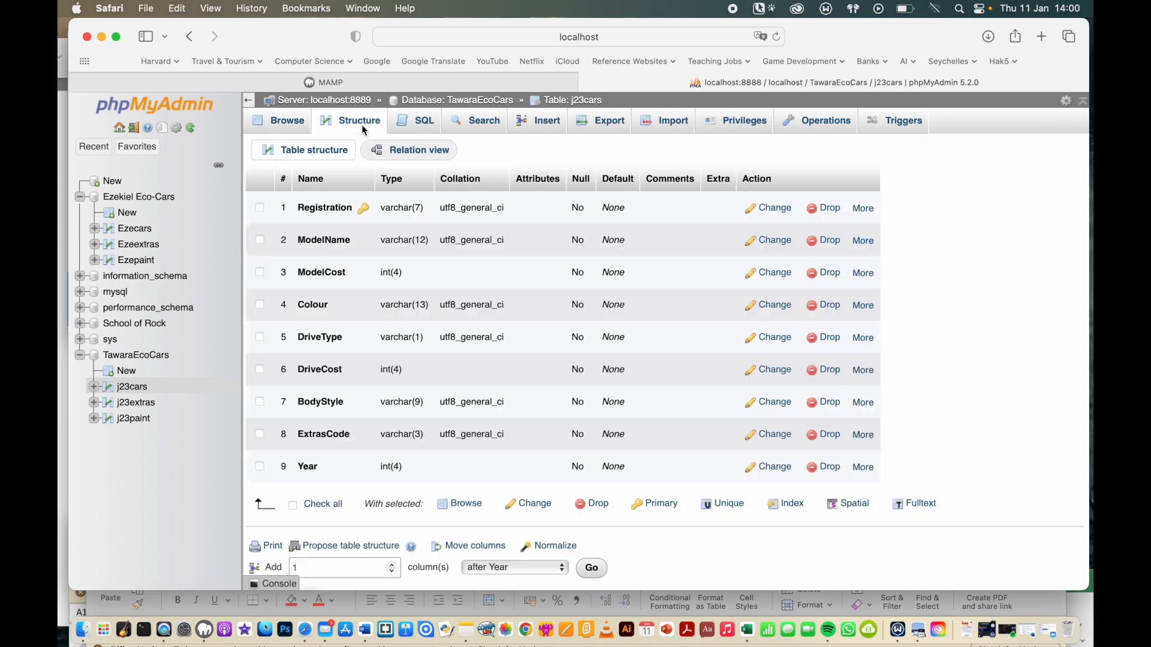
click(428, 151)
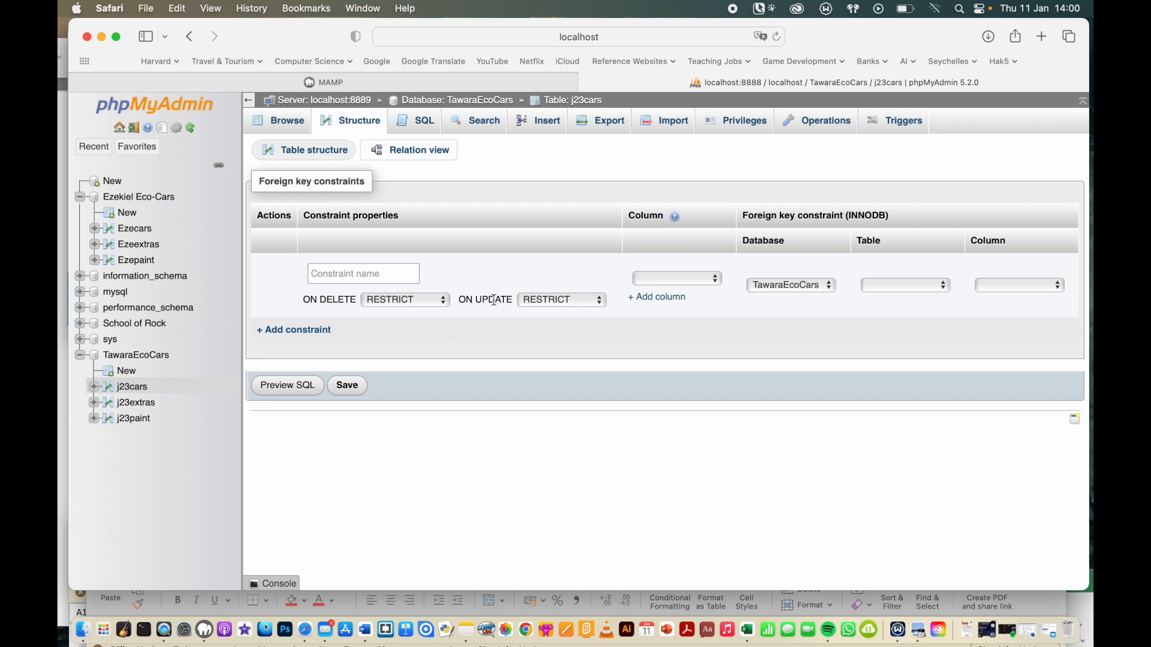
click(572, 297)
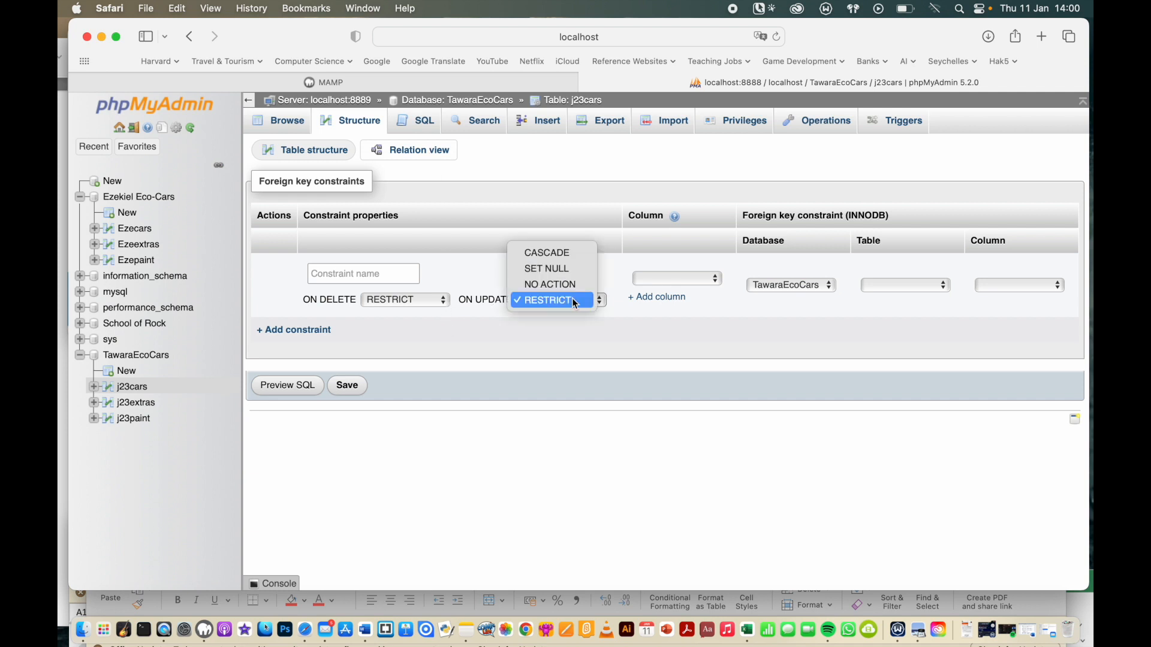
click(574, 254)
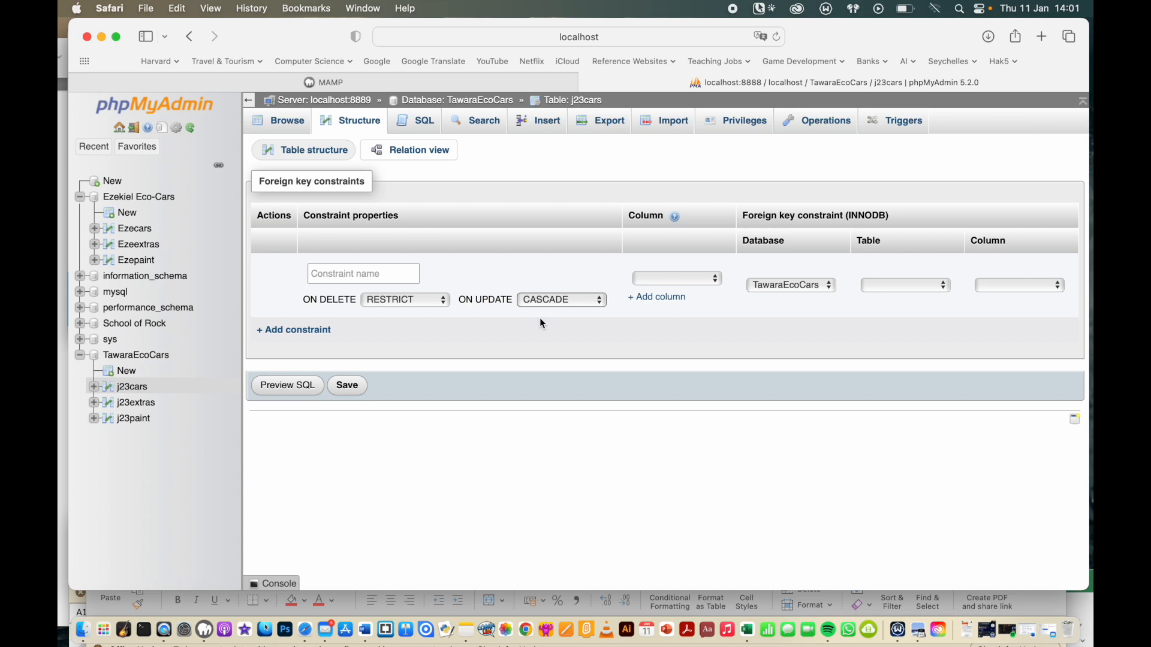
click(713, 279)
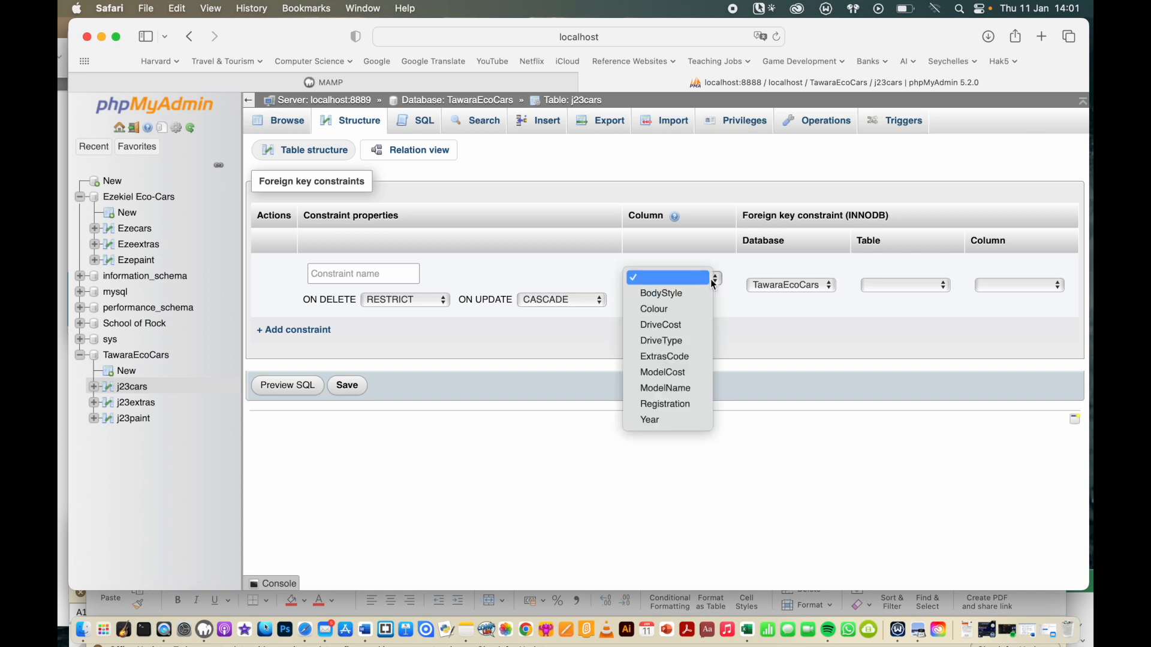
click(699, 310)
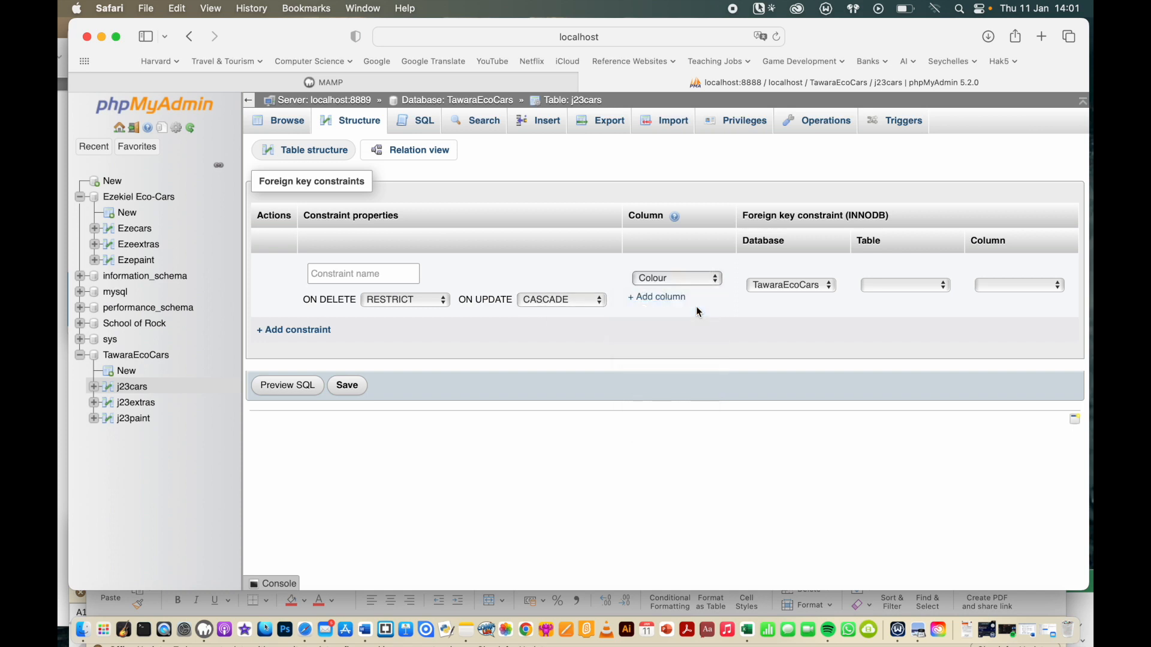
click(915, 286)
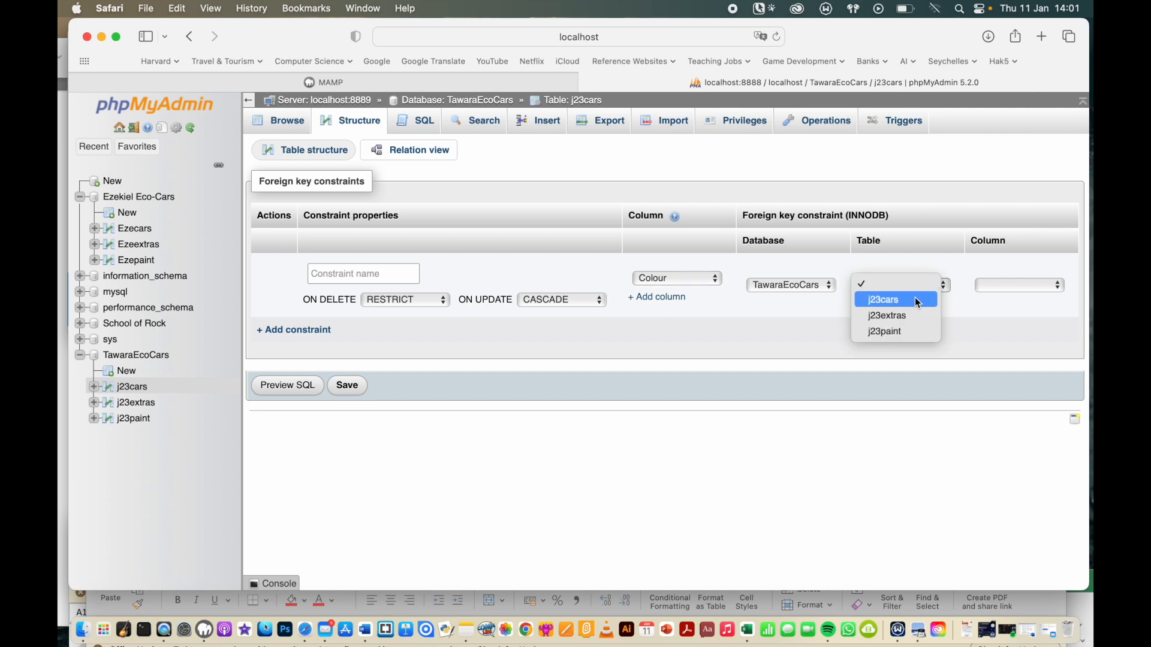
click(908, 332)
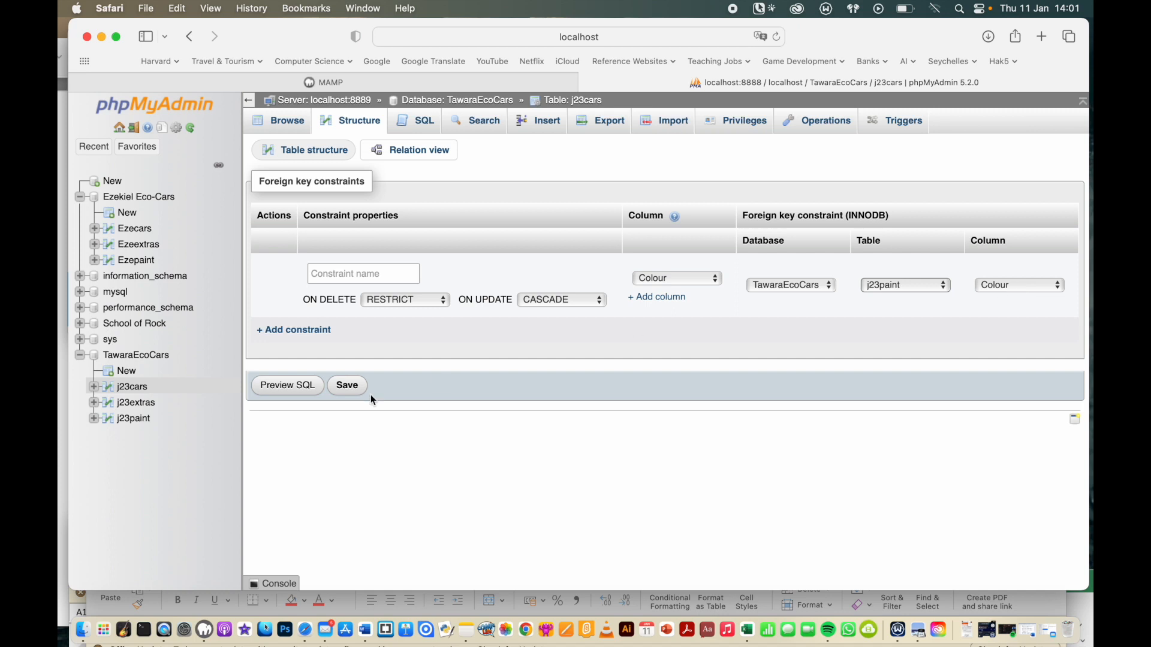
click(348, 386)
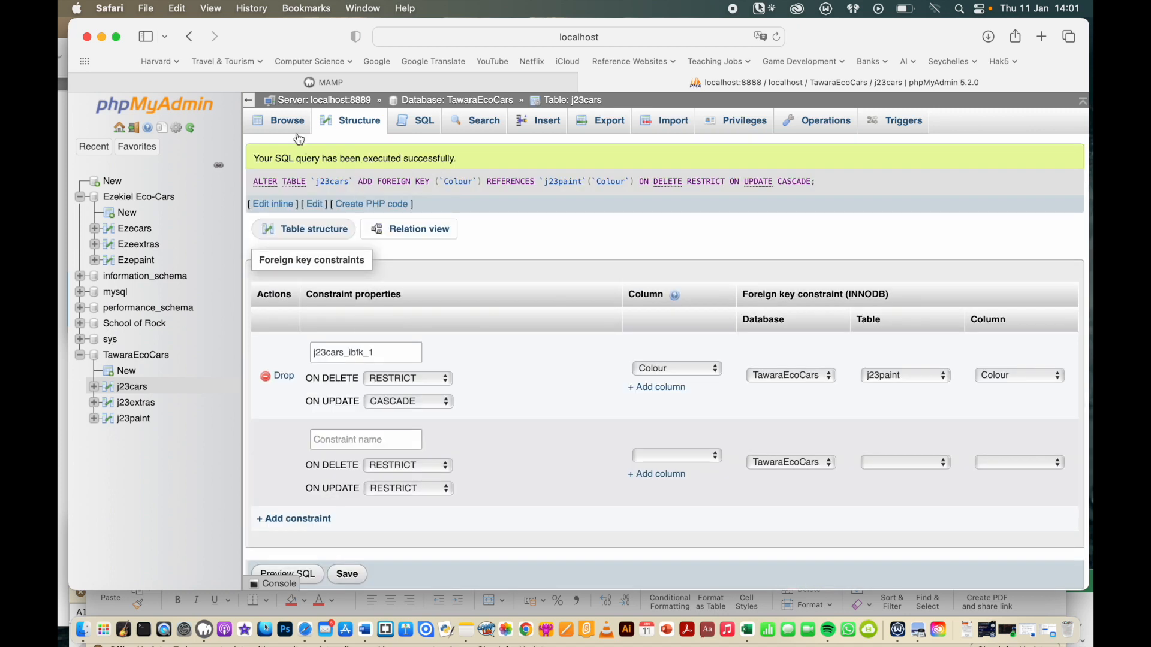
click(287, 120)
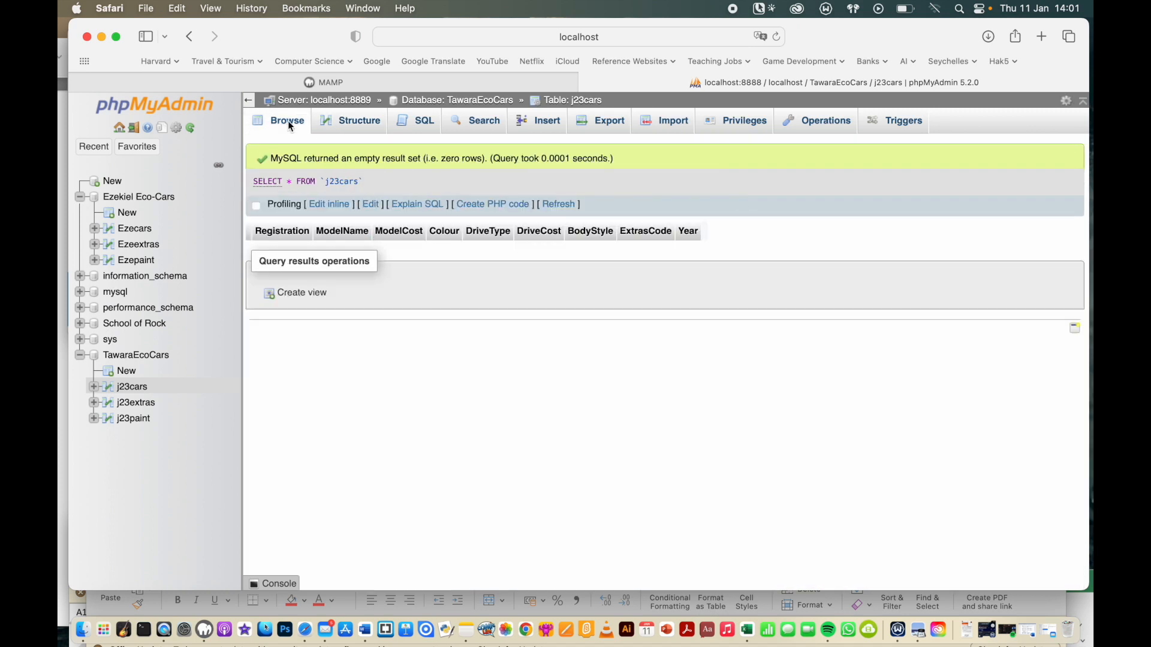
click(334, 120)
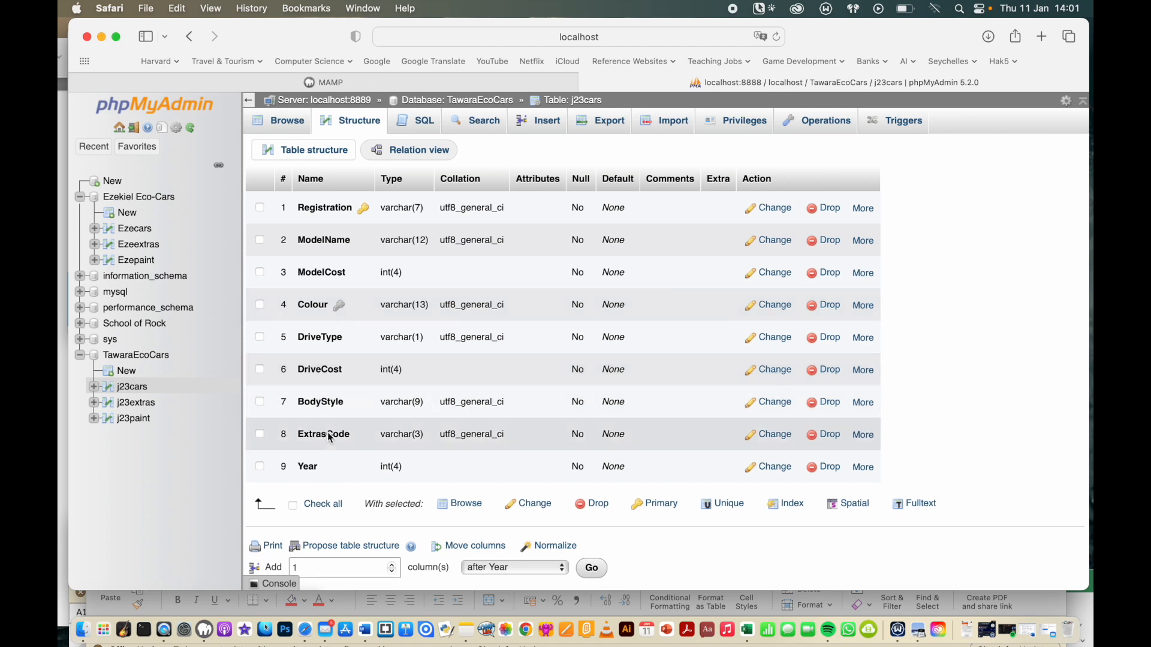
- Add a second foreign key in j23cars linking ExtrasCode to ExtrasCode in j23extras, with ON UPDATE set to CASCADE, and save it
click(139, 386)
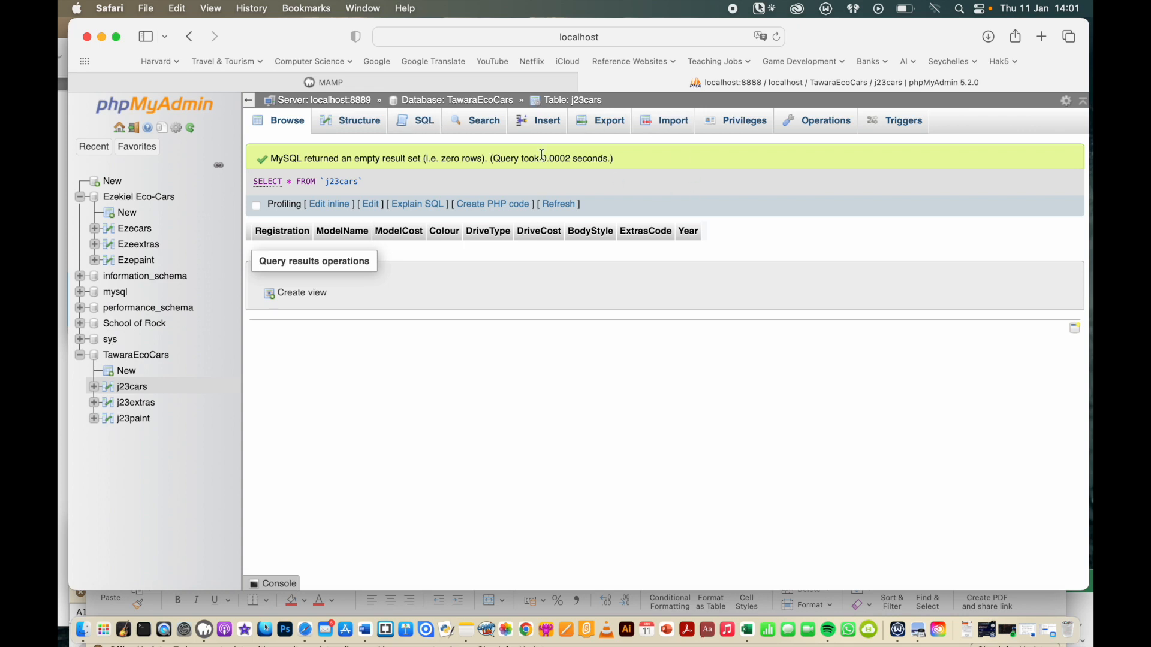
click(361, 122)
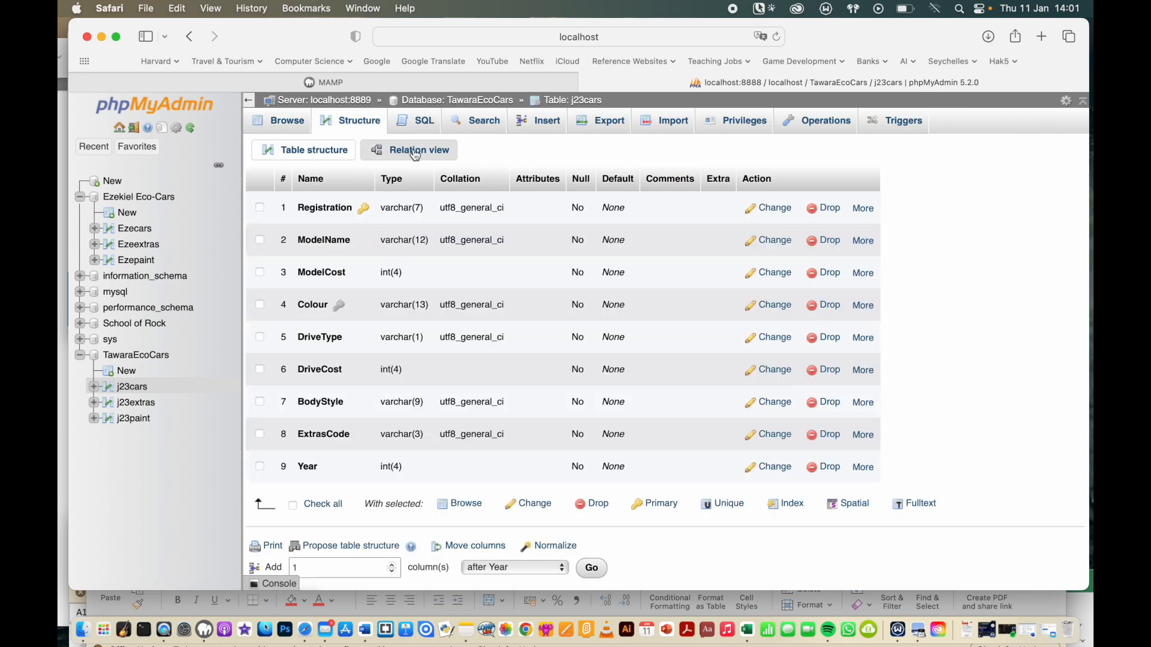
click(415, 151)
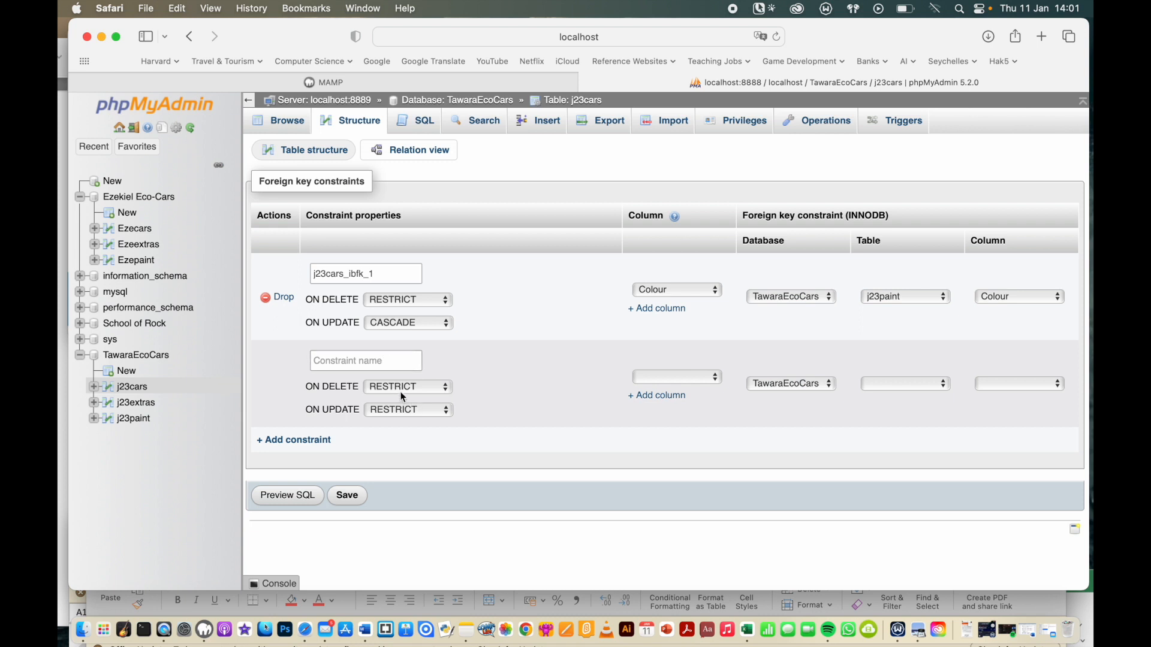
click(398, 412)
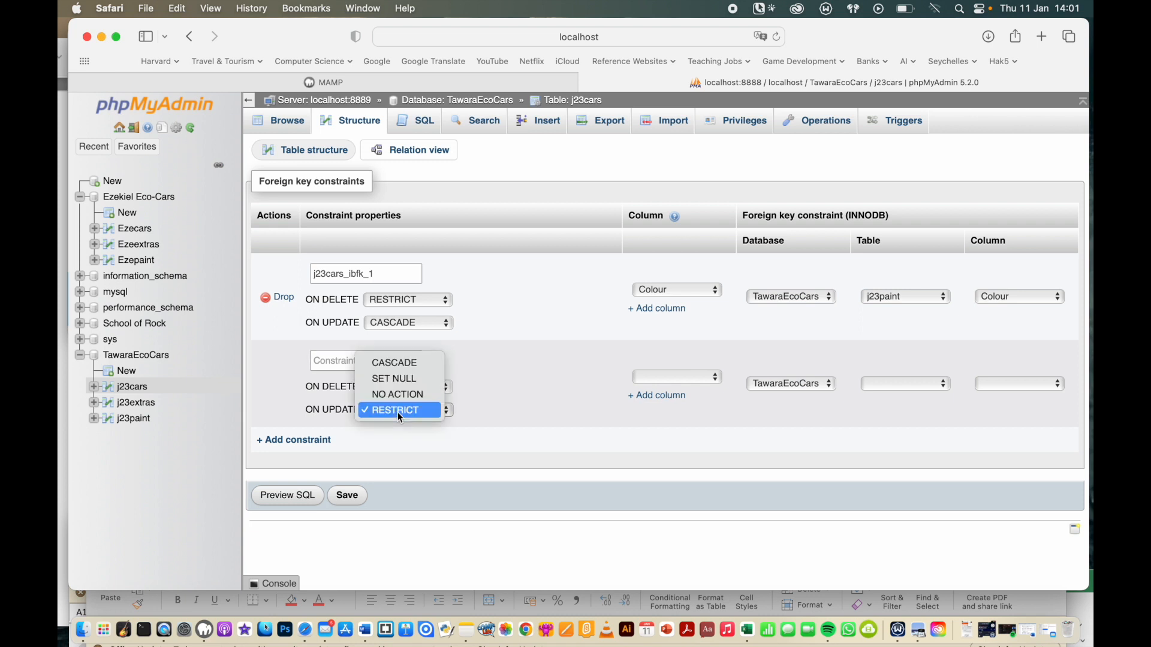
click(413, 361)
click(687, 378)
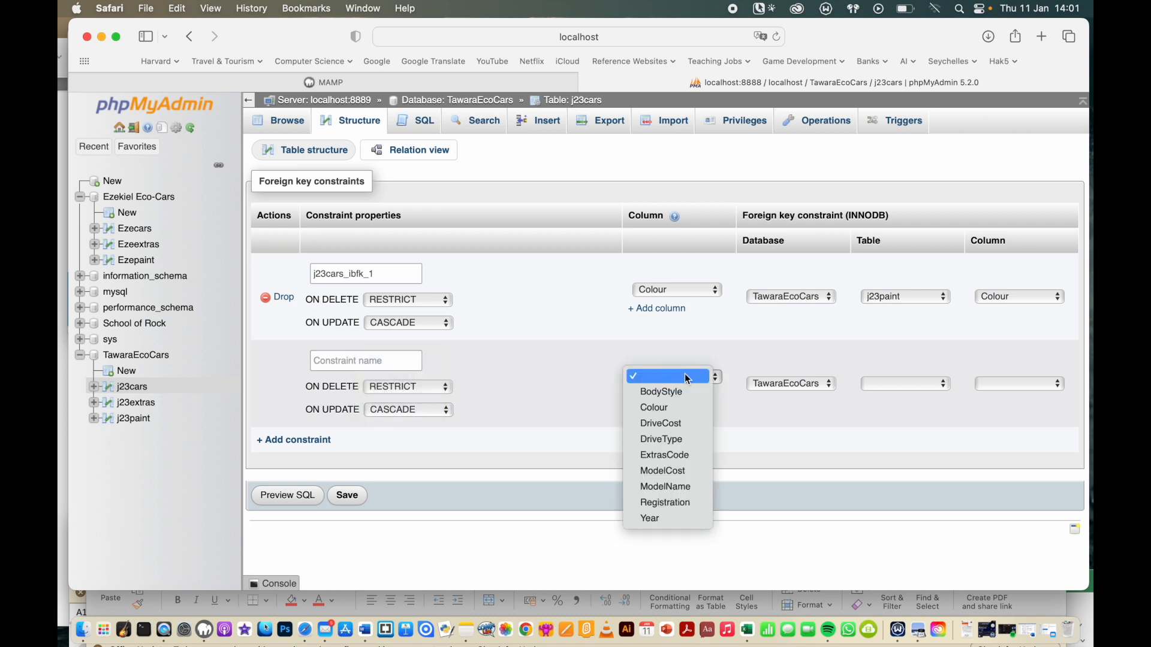
click(683, 456)
click(936, 384)
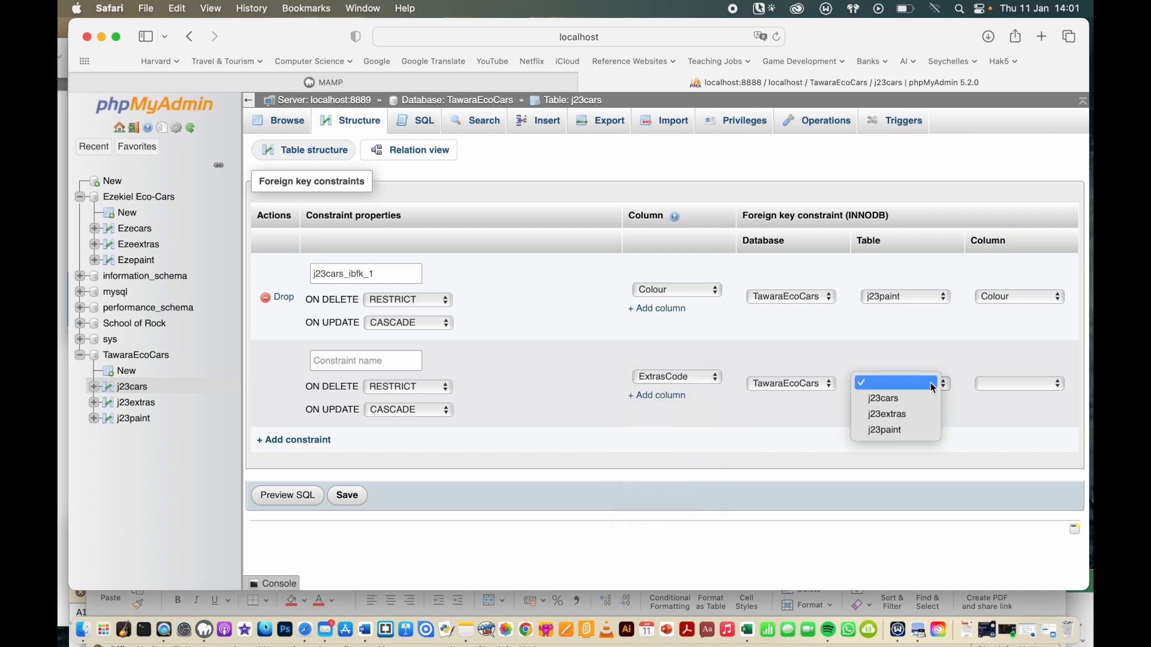
click(911, 416)
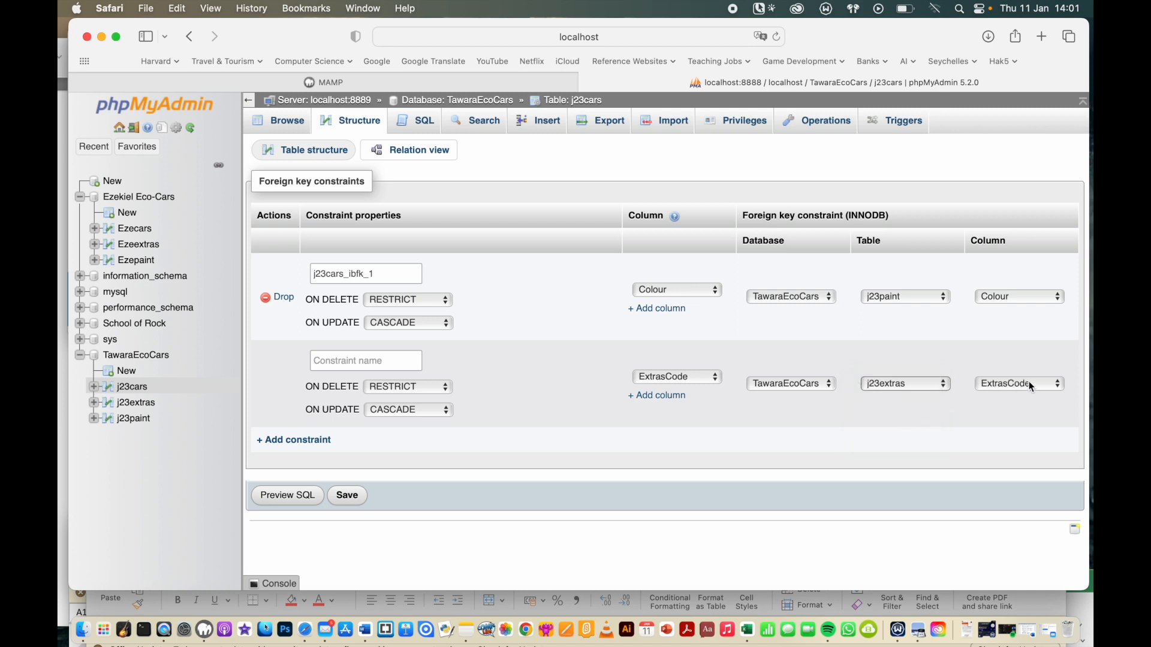
click(349, 500)
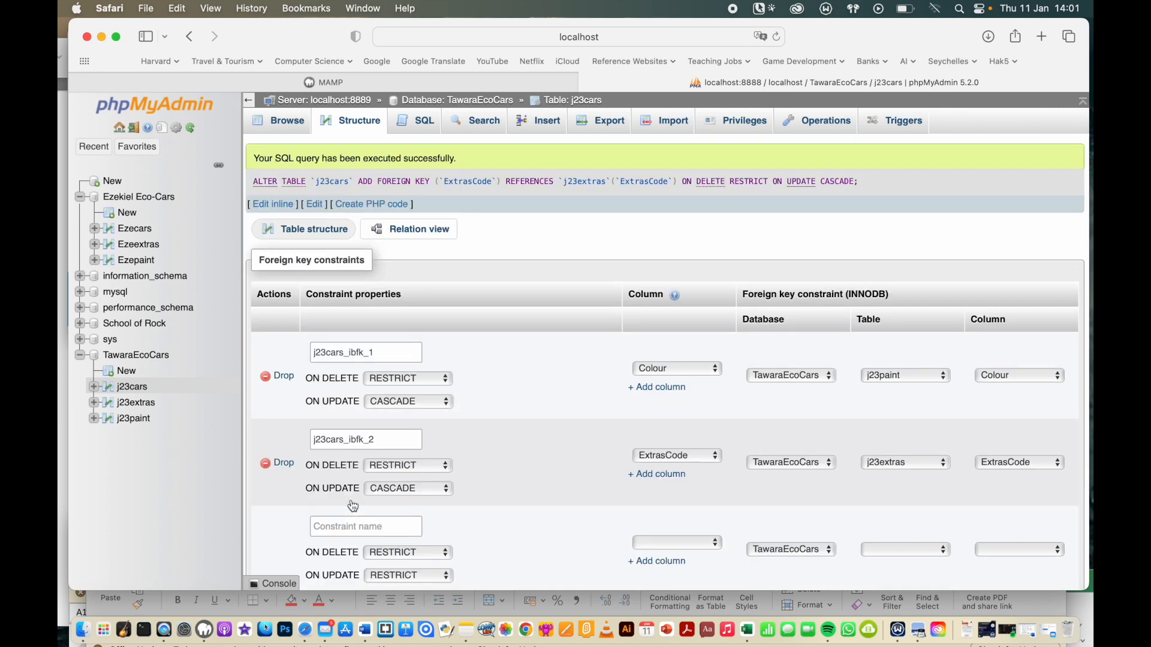
- Review the foreign key constraints and structure of j23cars, and browse the contents of the j23extras and j23paint tables
scroll(505, 530, down, 3)
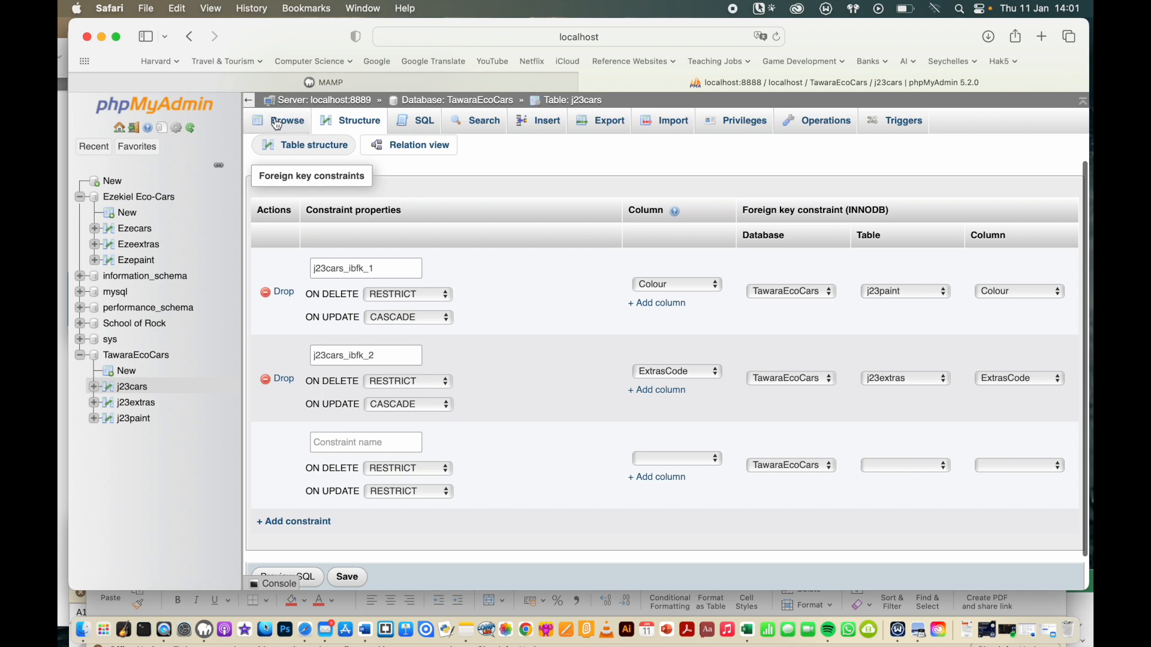
click(276, 121)
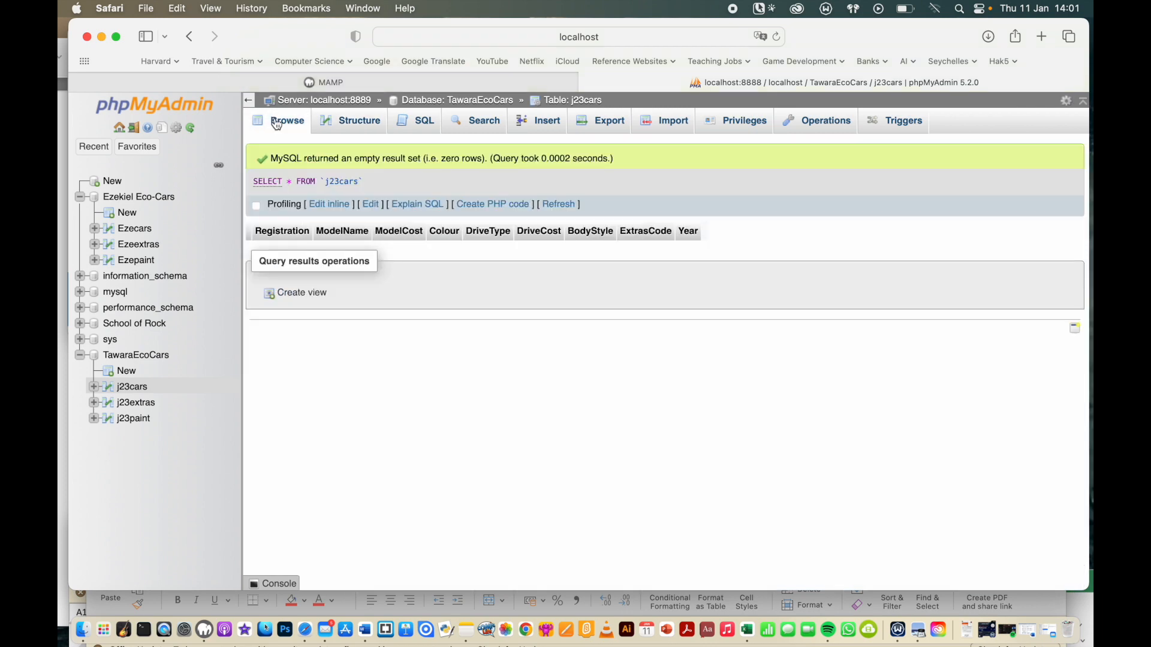
click(351, 123)
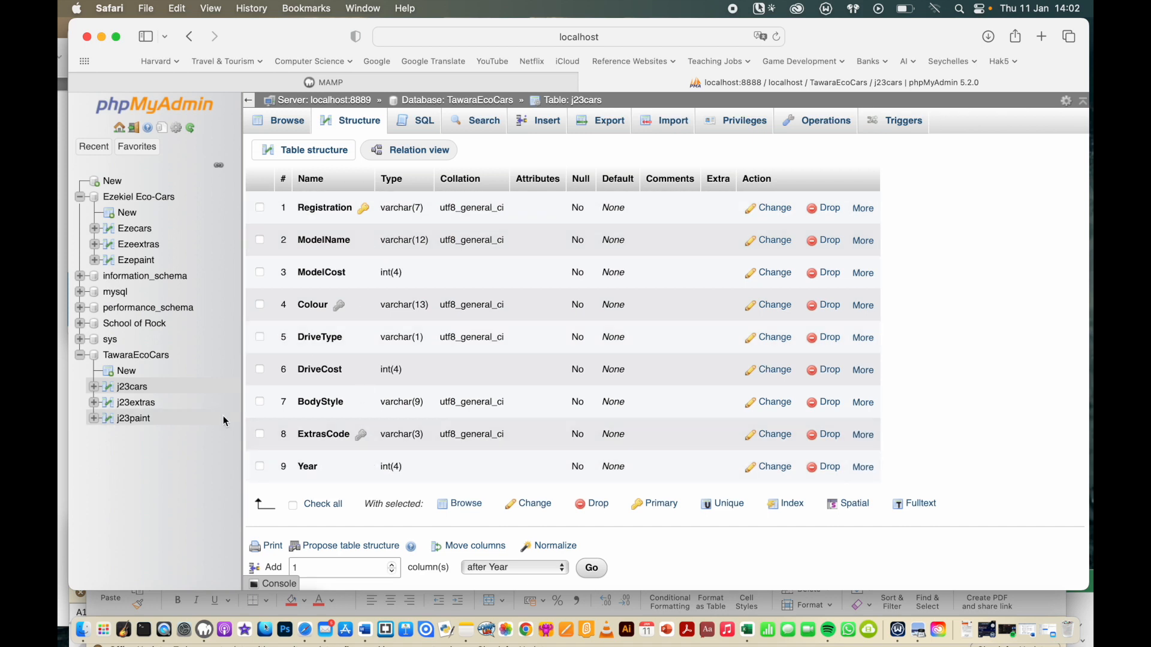
click(149, 393)
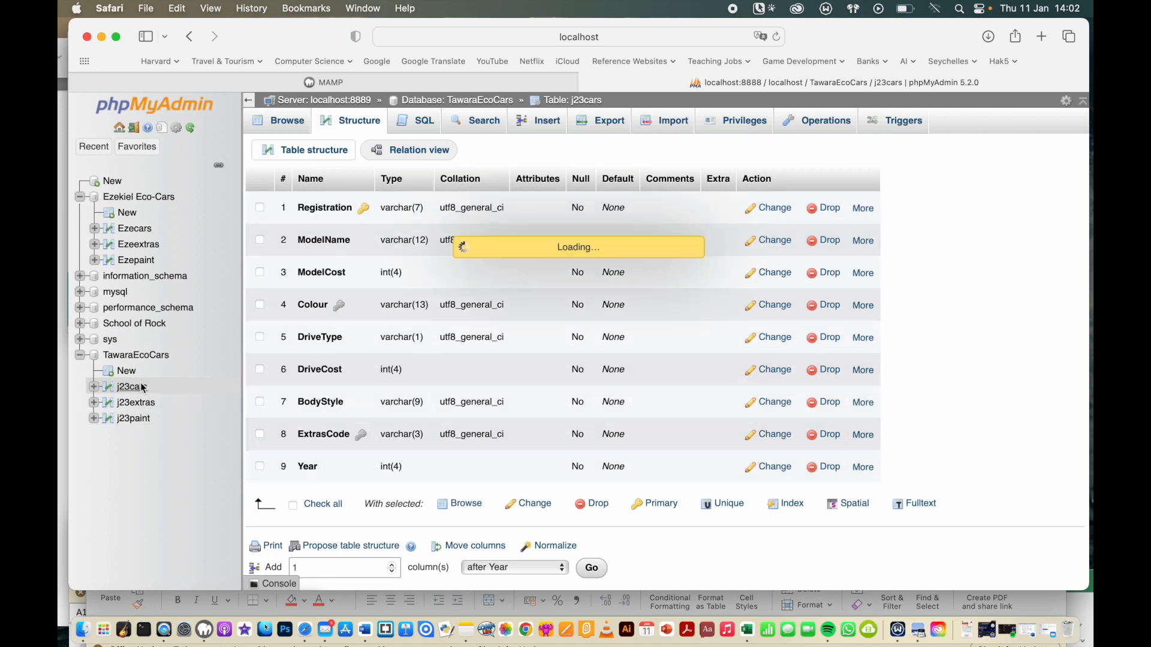
click(136, 402)
click(141, 420)
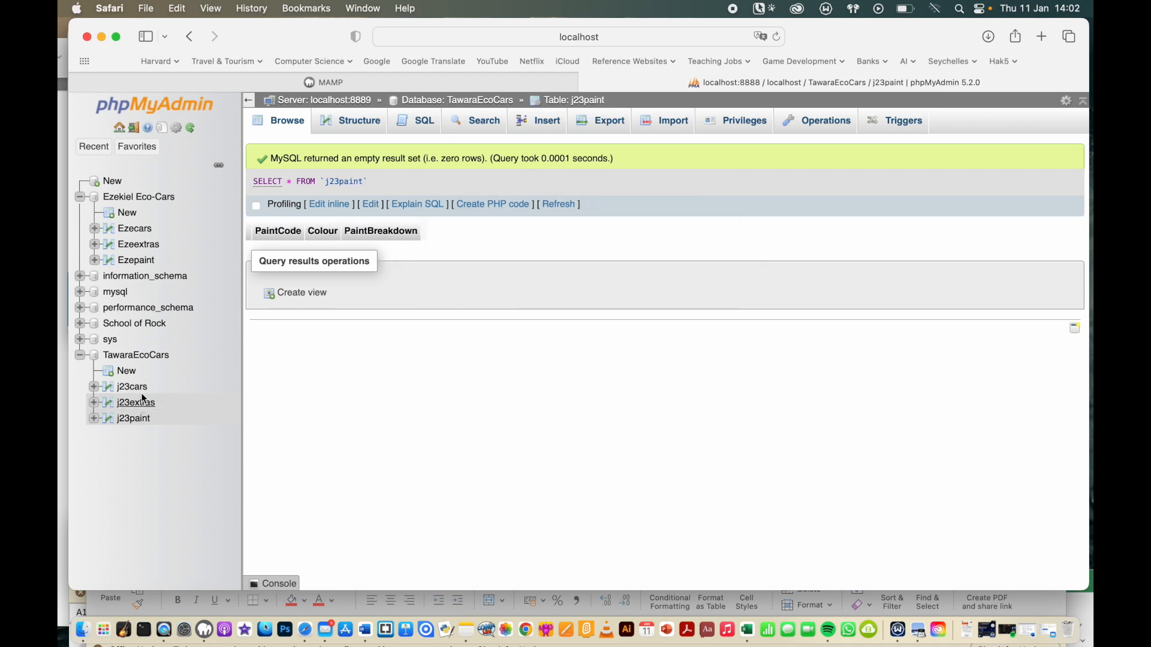
click(136, 387)
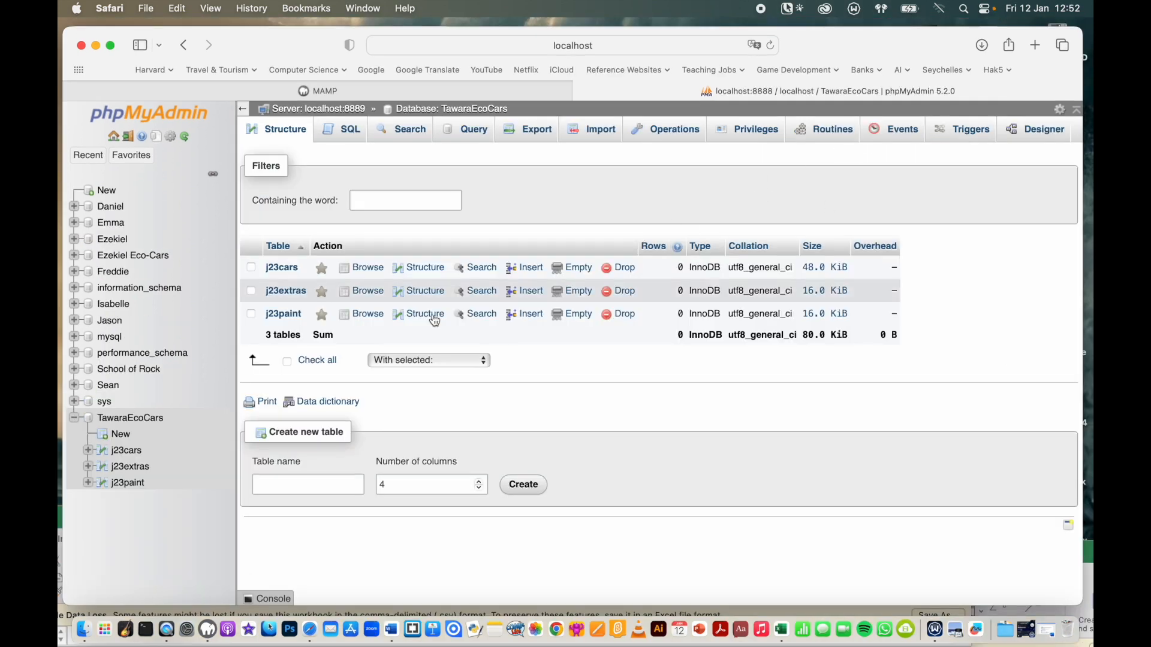
- Compare the column structure of the empty j23paint table with the data in the j23paint spreadsheet in Excel
click(128, 483)
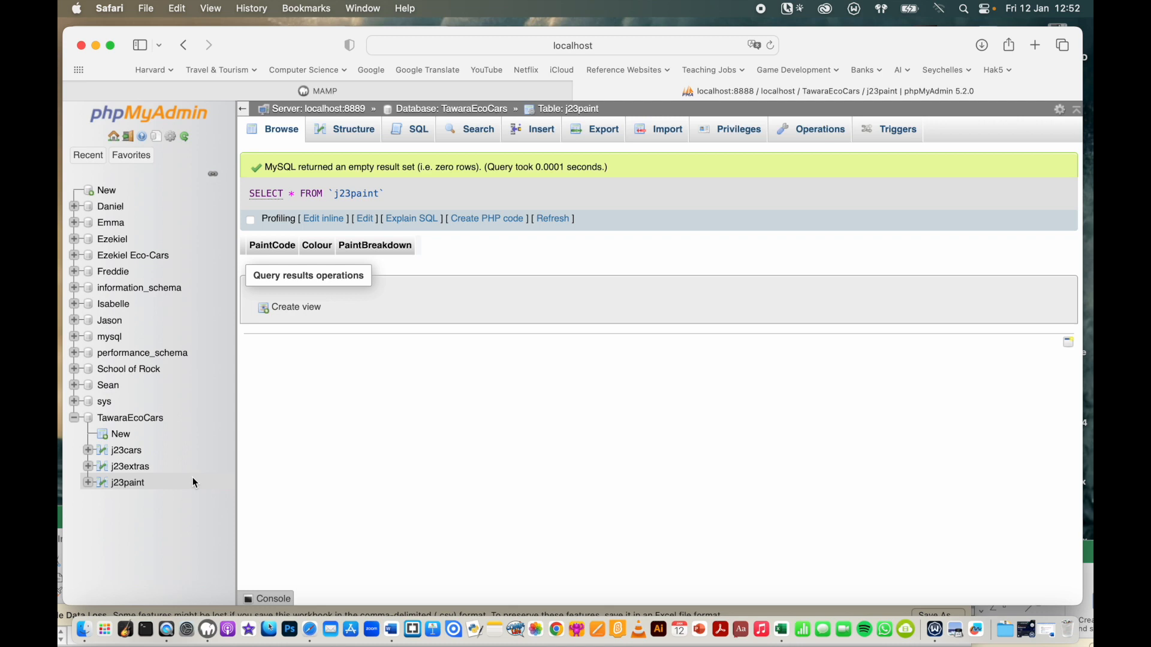
click(782, 627)
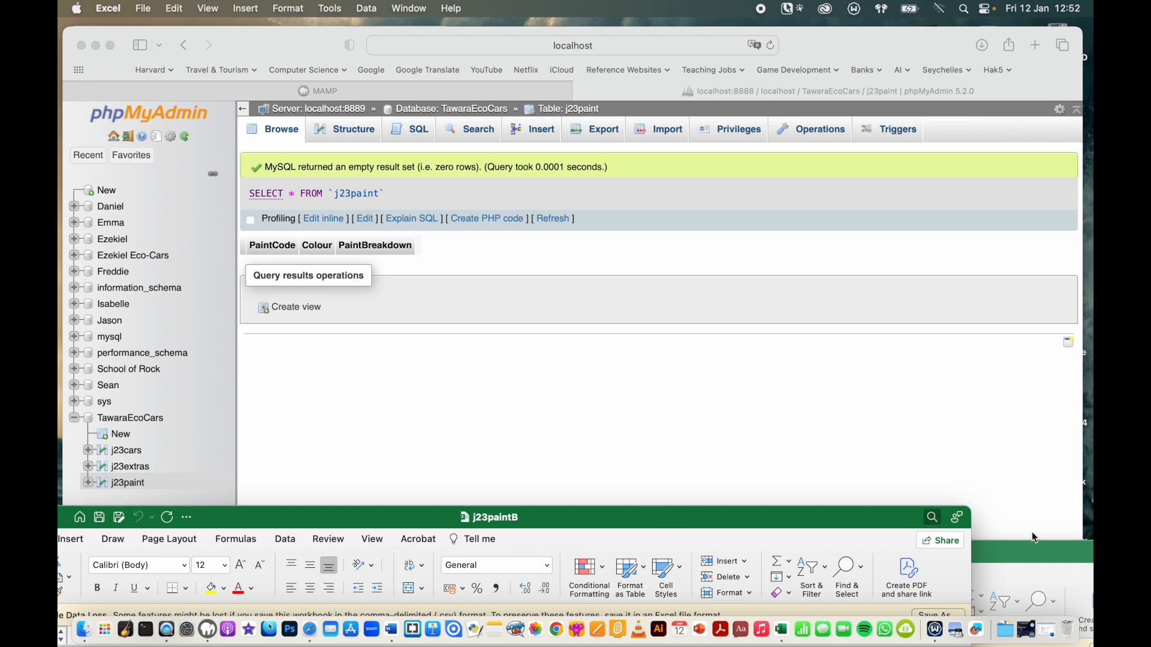
drag(1042, 568, 1007, 274)
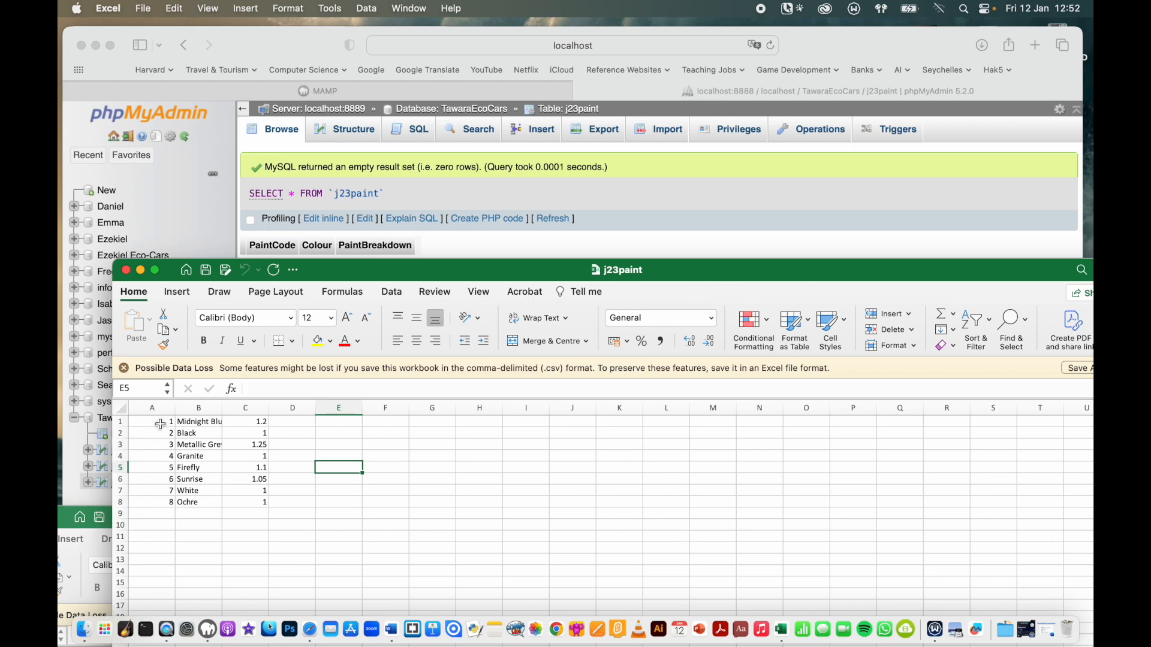
drag(411, 267, 430, 303)
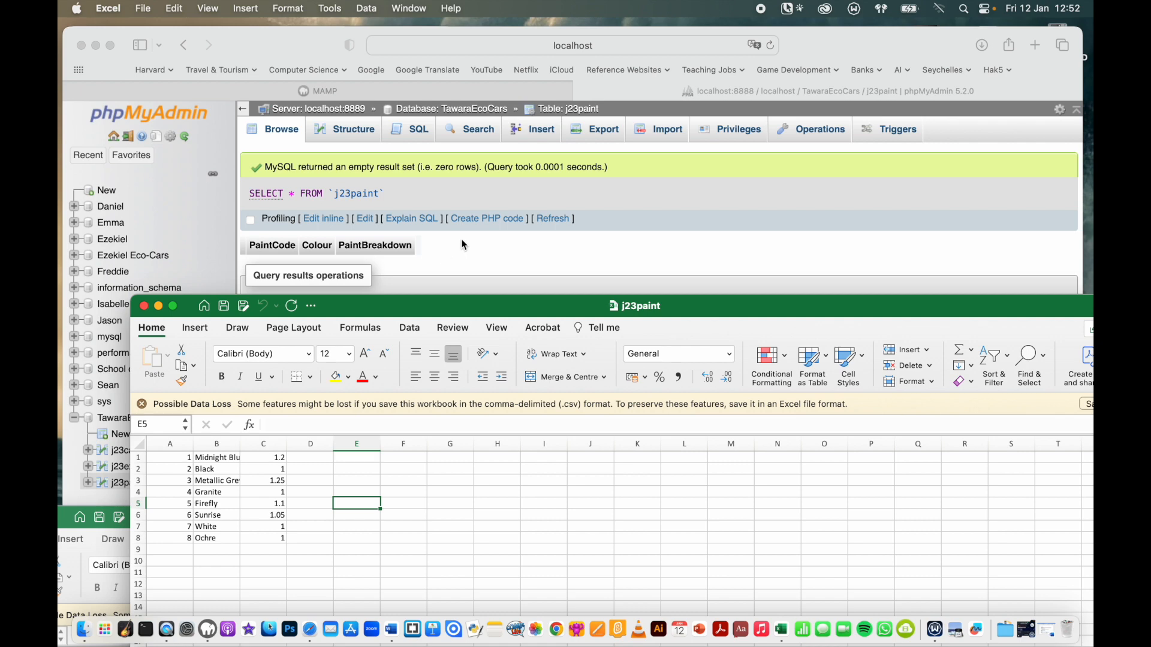
click(459, 251)
click(351, 129)
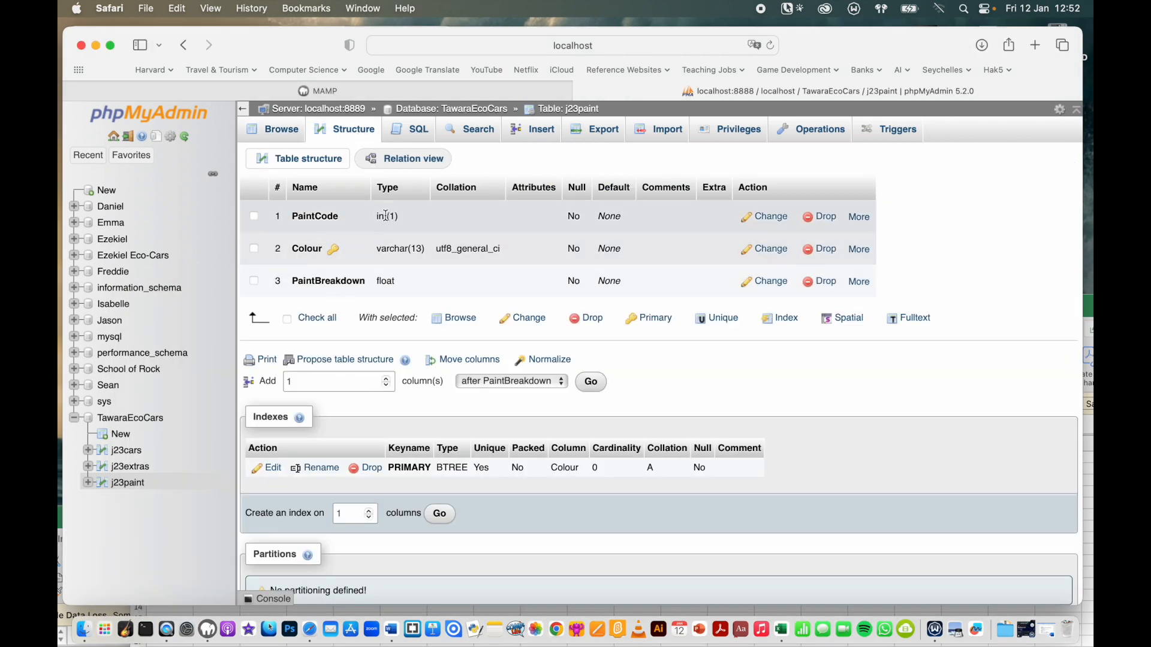
click(1092, 320)
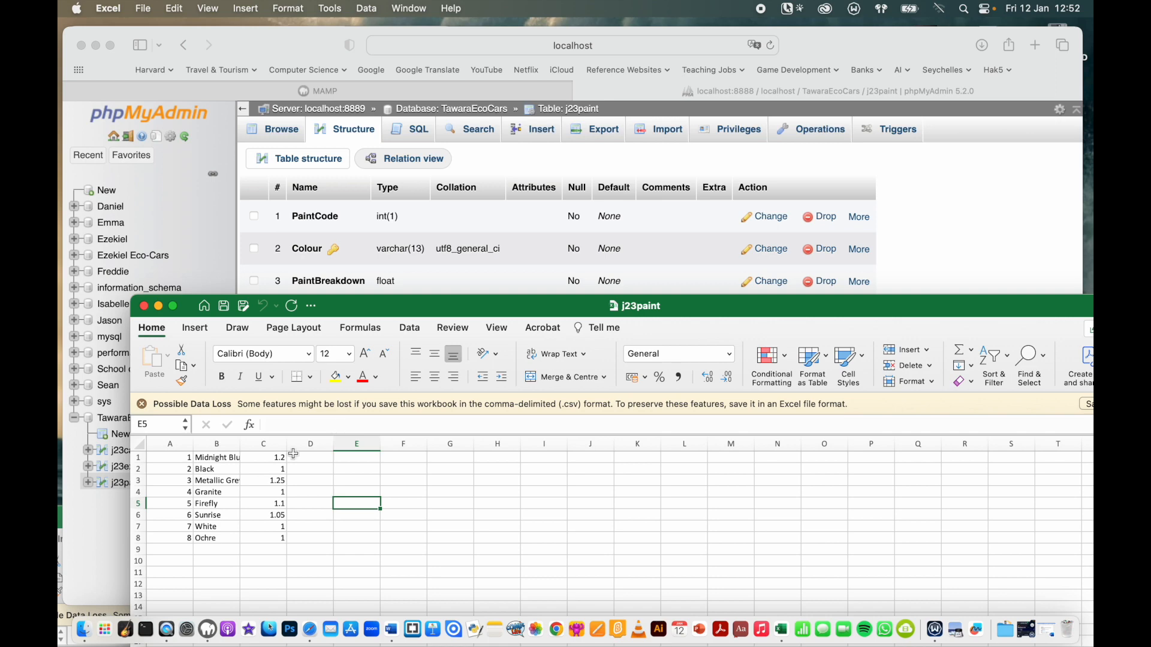
drag(356, 311, 618, 315)
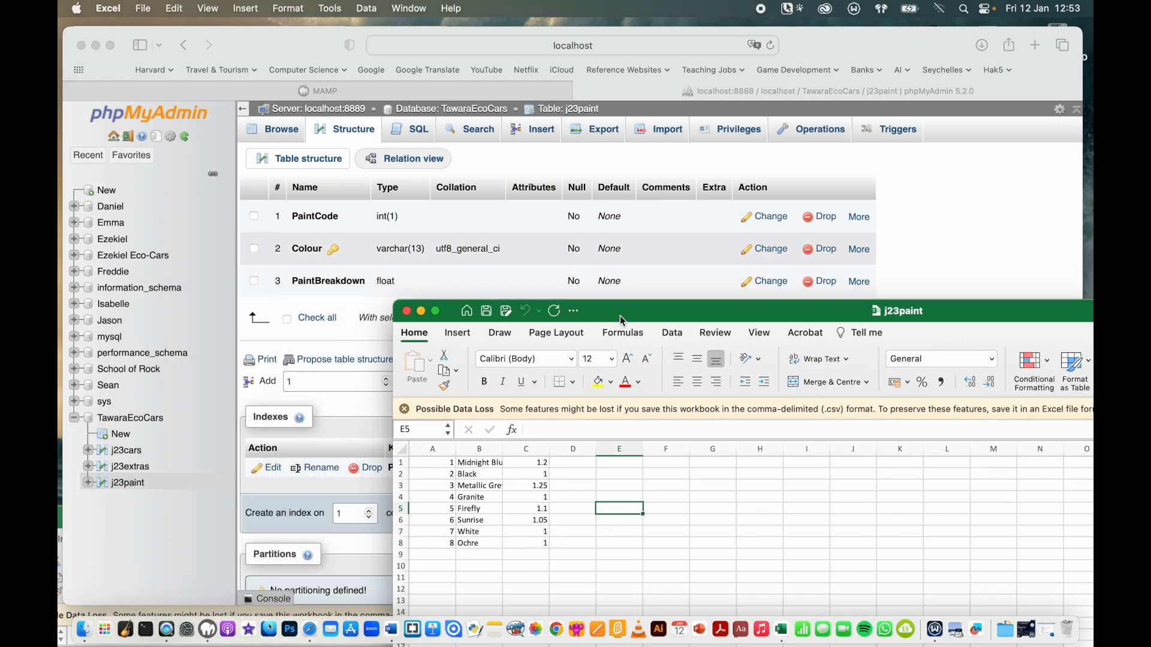
- Examine the Paint Code, Colour and Colour Factor headings in row 1 of the j23paintB spreadsheet, and close that workbook
click(197, 531)
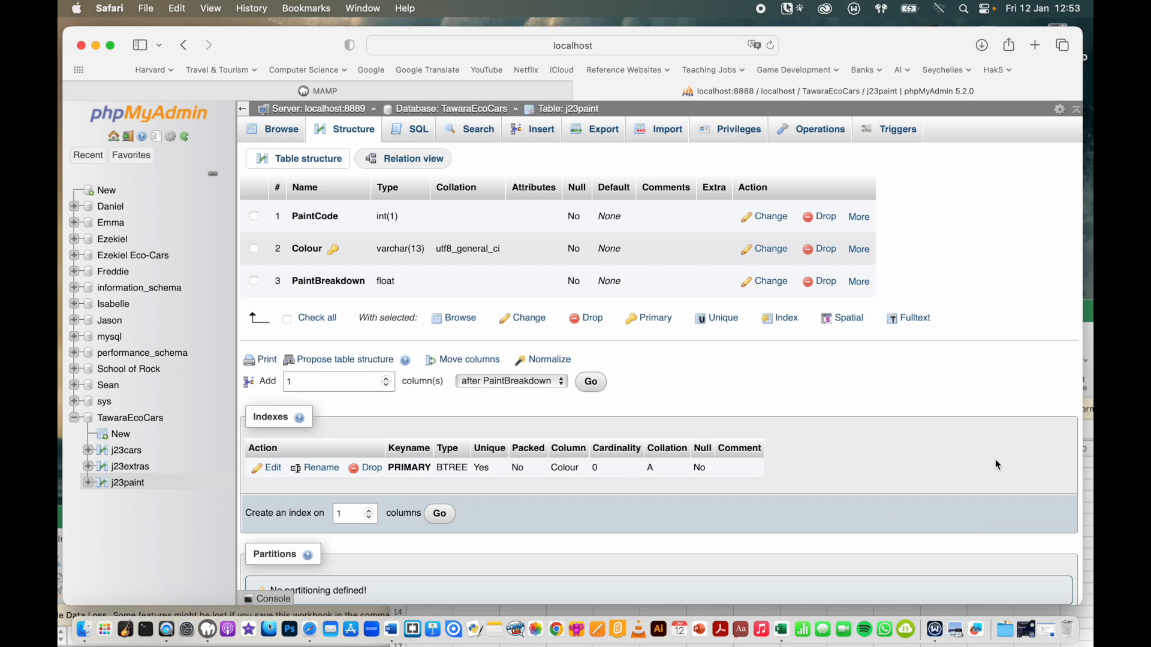
drag(1077, 600, 1090, 503)
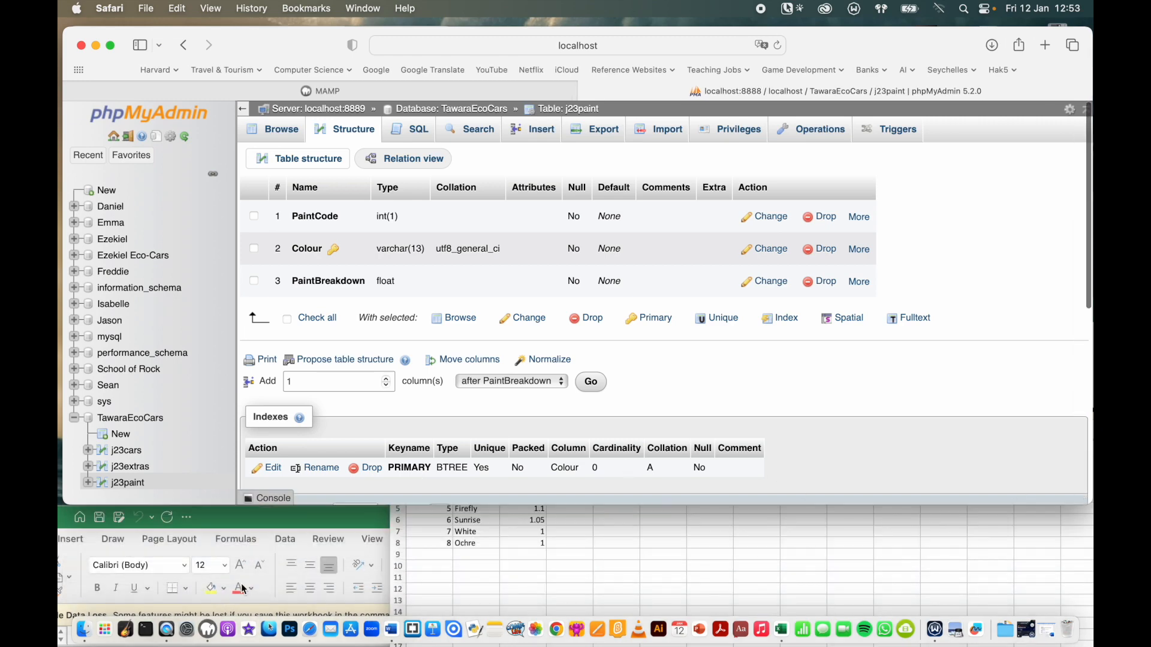
drag(292, 516, 369, 282)
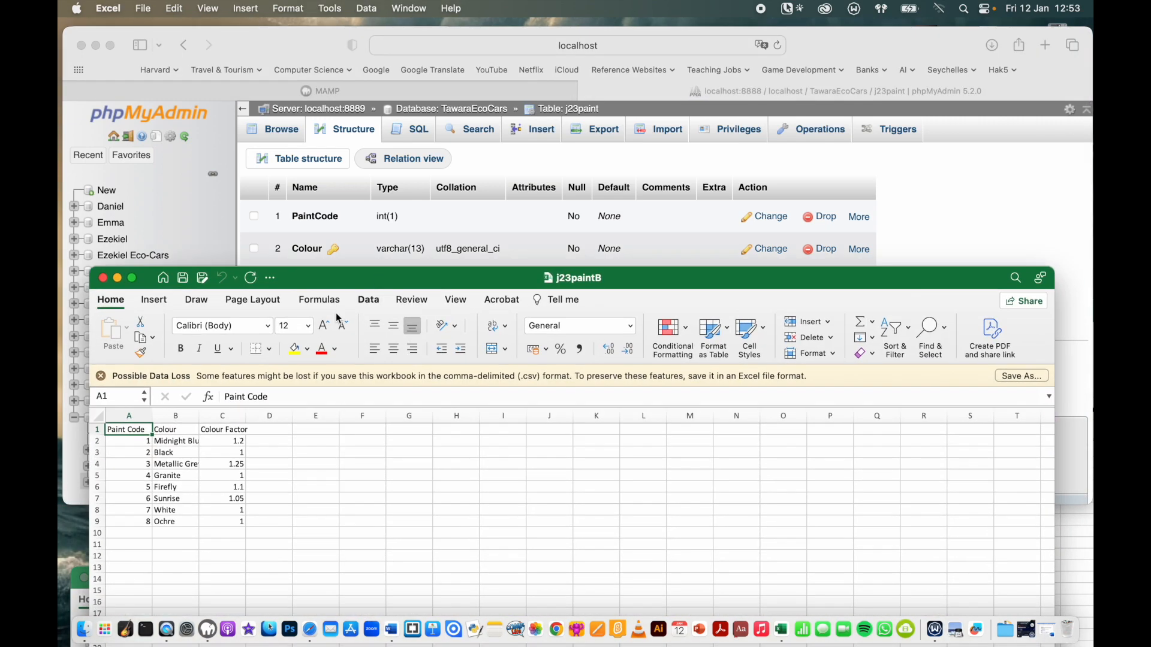
click(174, 429)
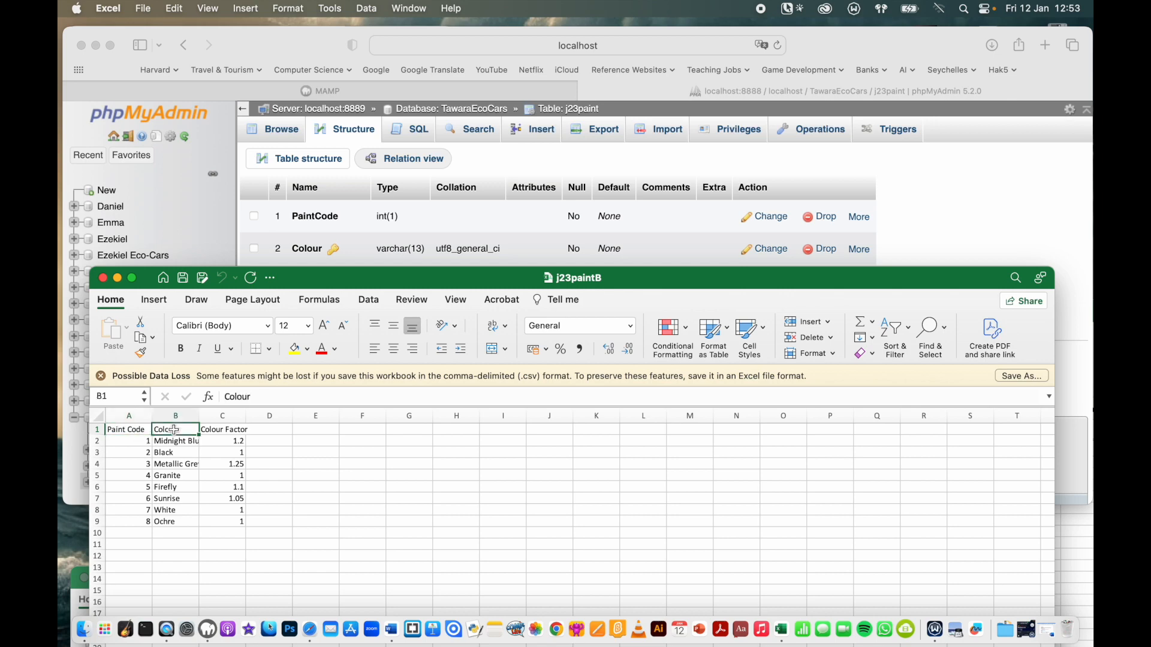
click(228, 430)
key(F1)
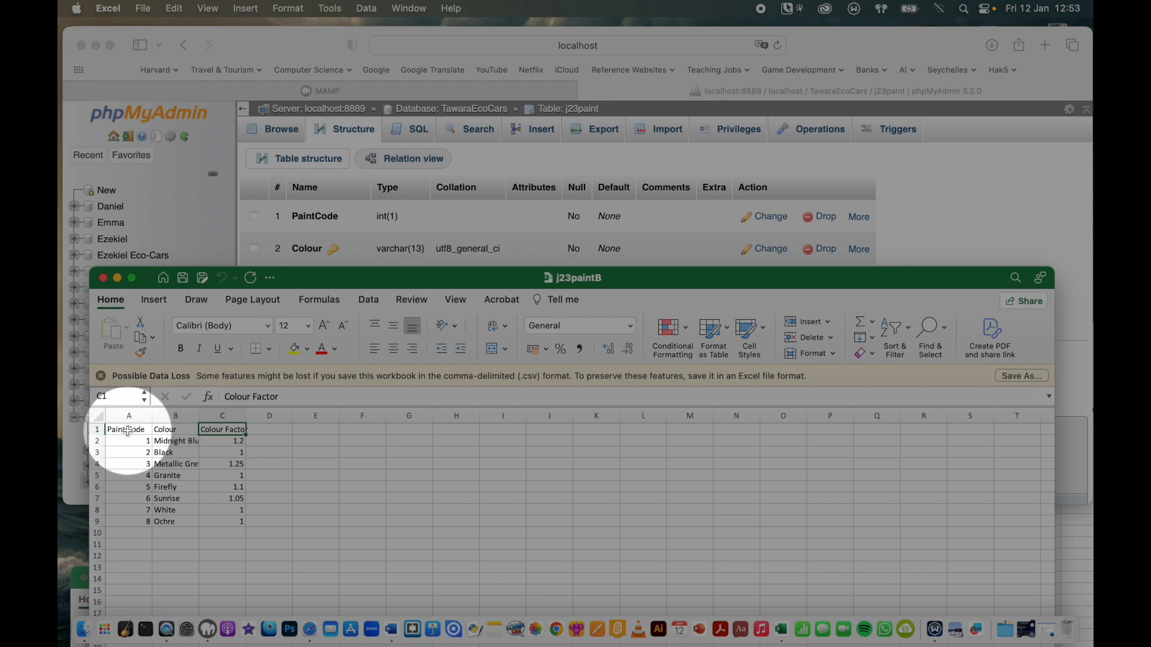
click(126, 432)
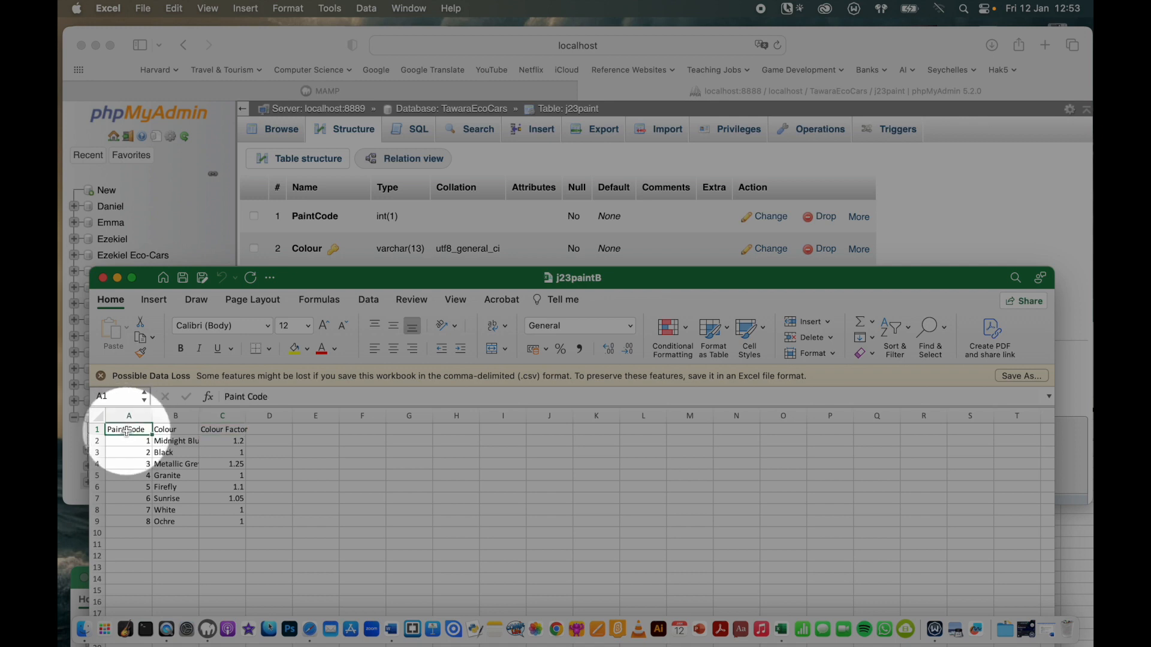
click(169, 433)
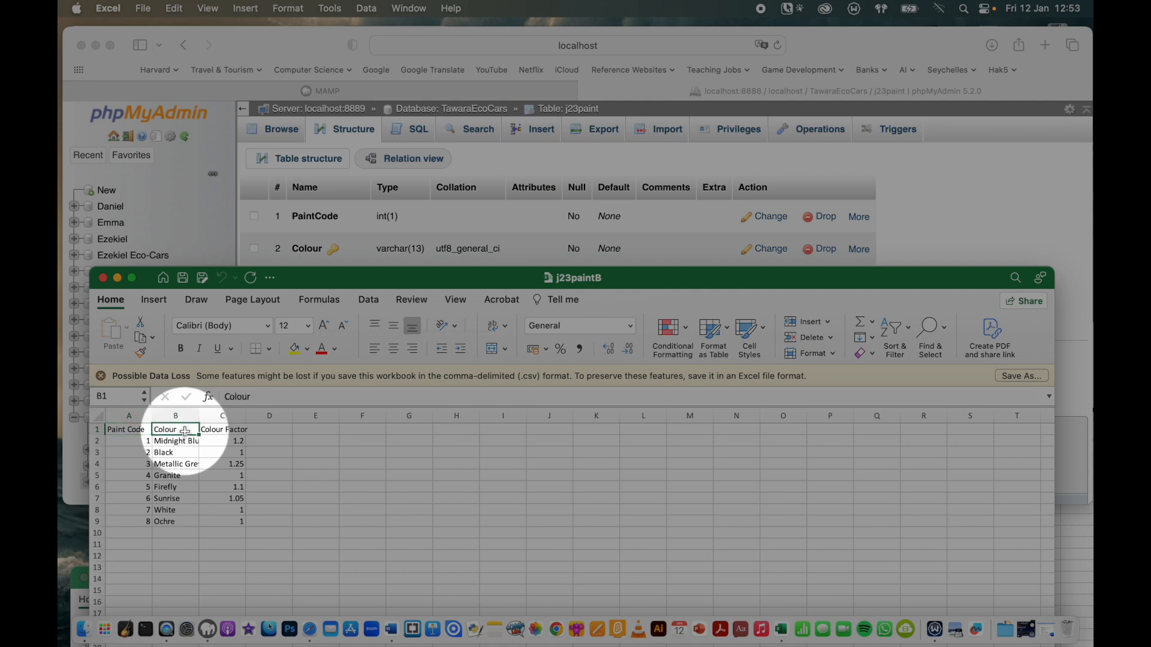
click(231, 429)
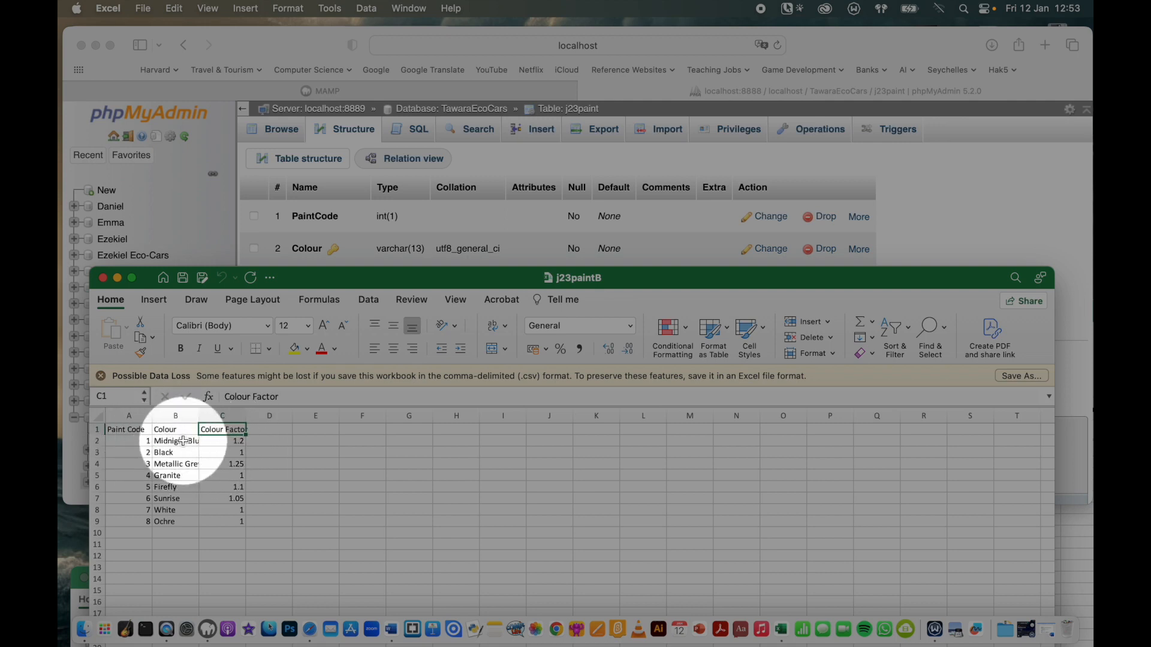
click(97, 429)
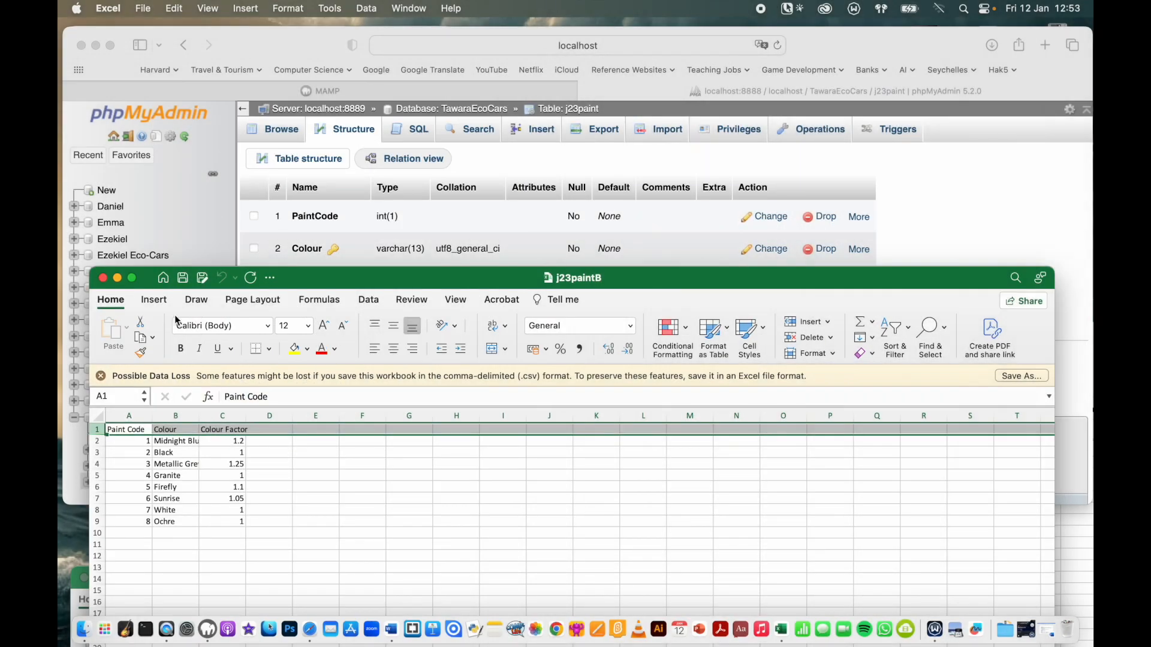
click(102, 277)
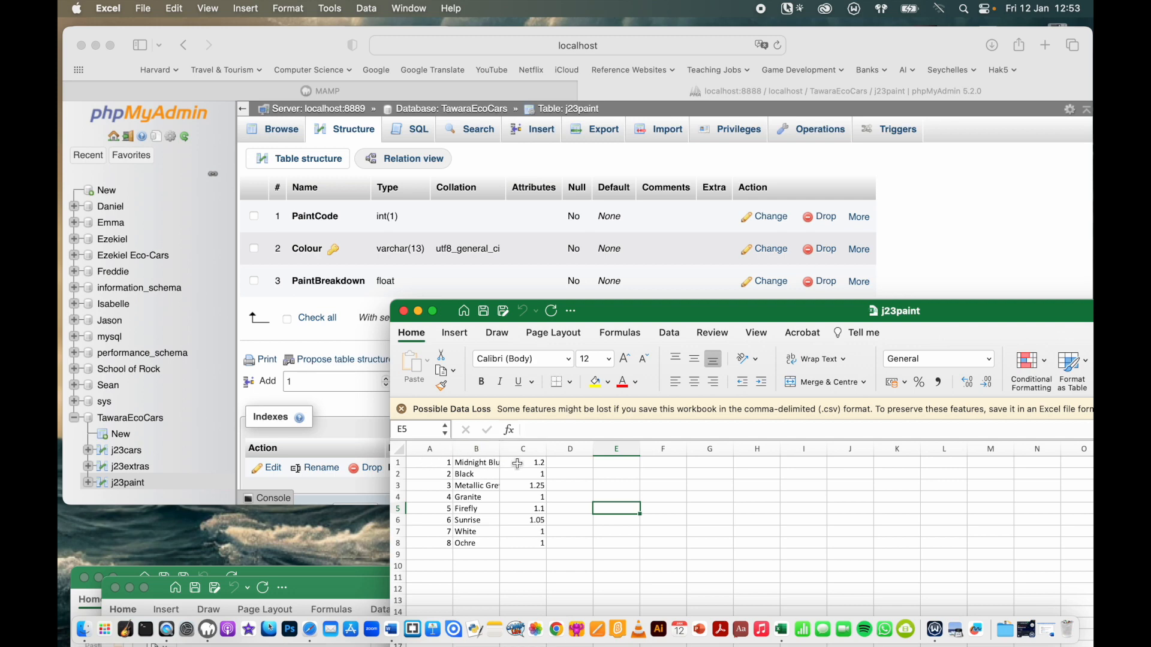
- Return to phpMyAdmin in Safari and choose j23paint.csv as the file to import into the j23paint table
click(933, 235)
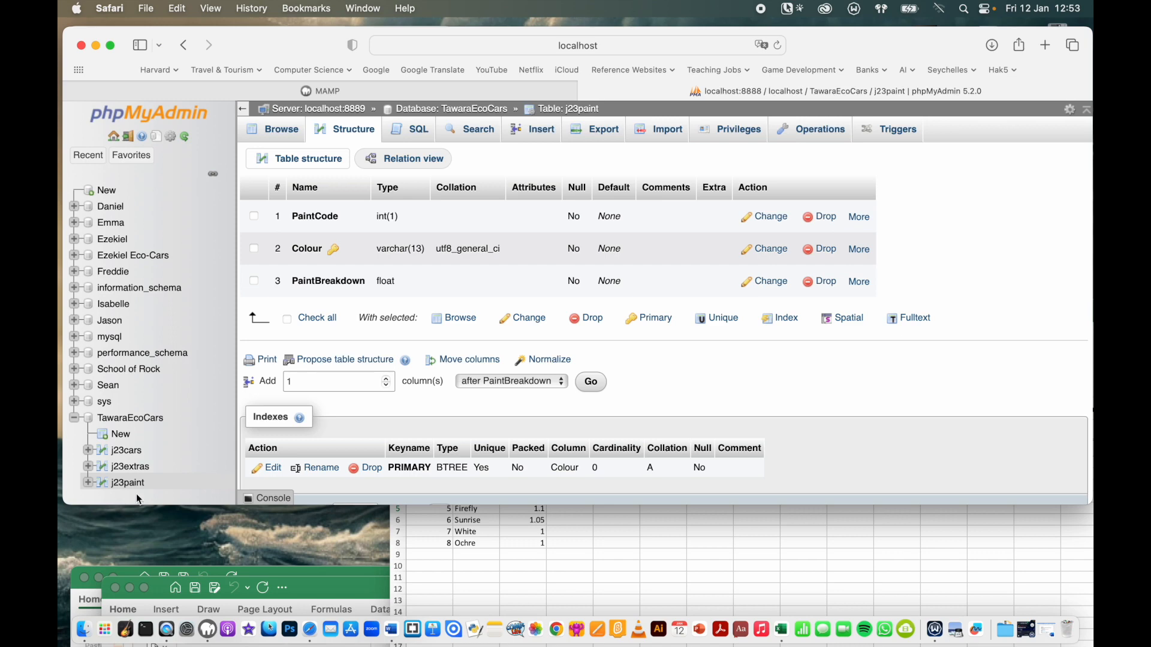
click(668, 132)
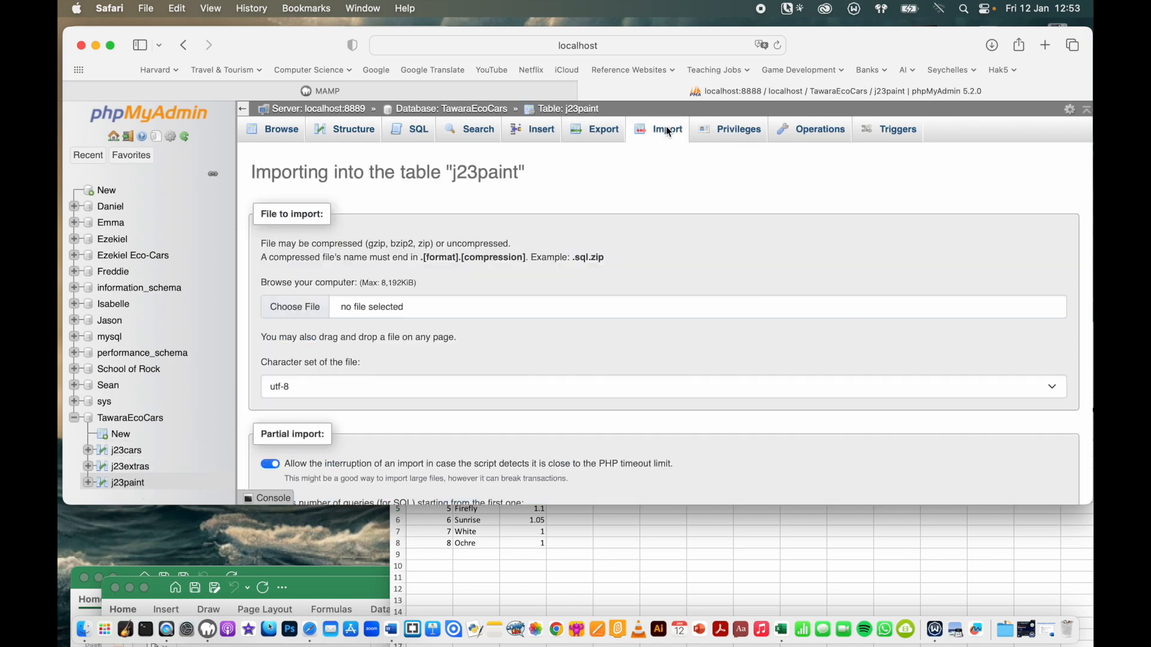
click(302, 312)
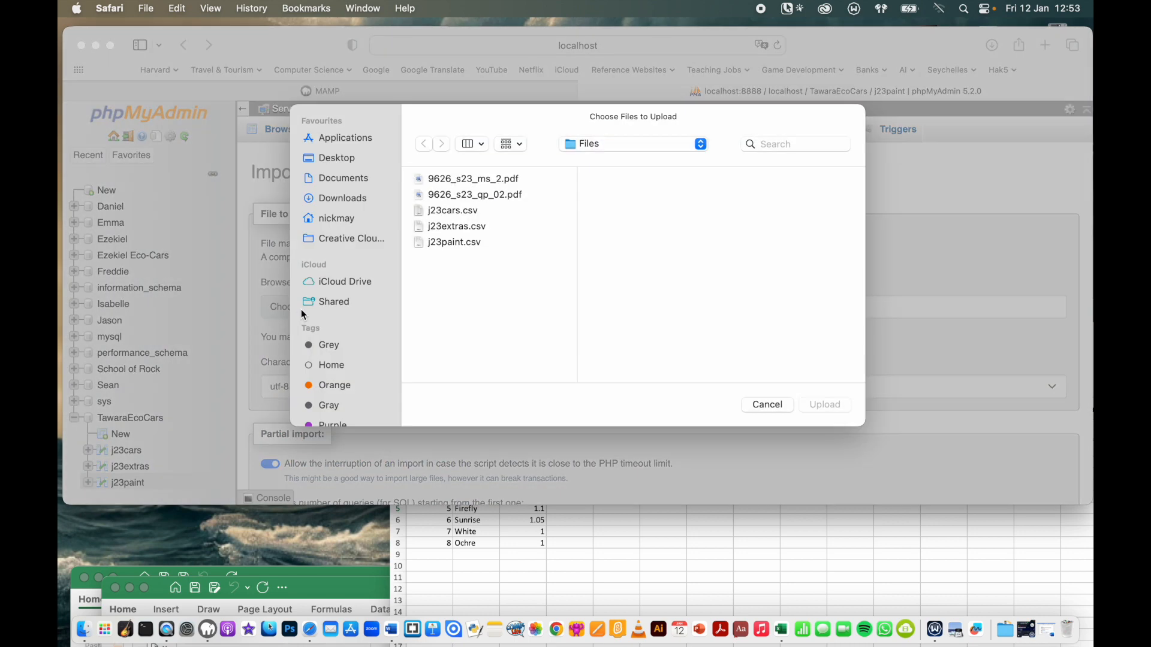
click(455, 242)
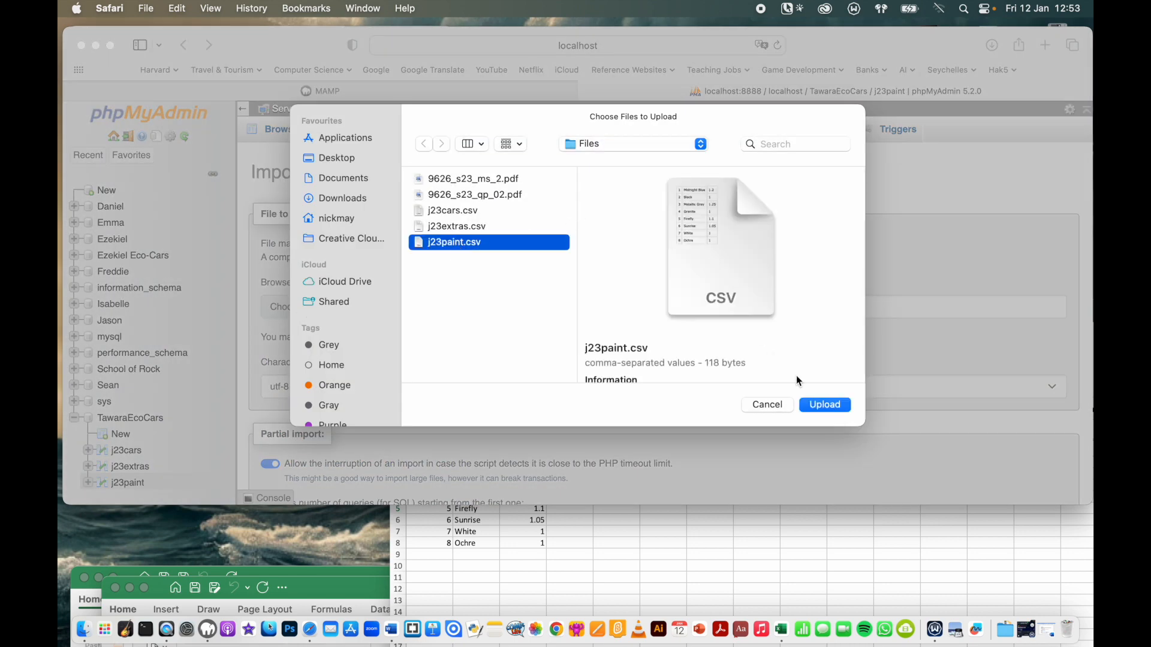
click(825, 405)
- Review the CSV format and column separator options, and run the import into j23paint with the default settings
scroll(586, 343, down, 10)
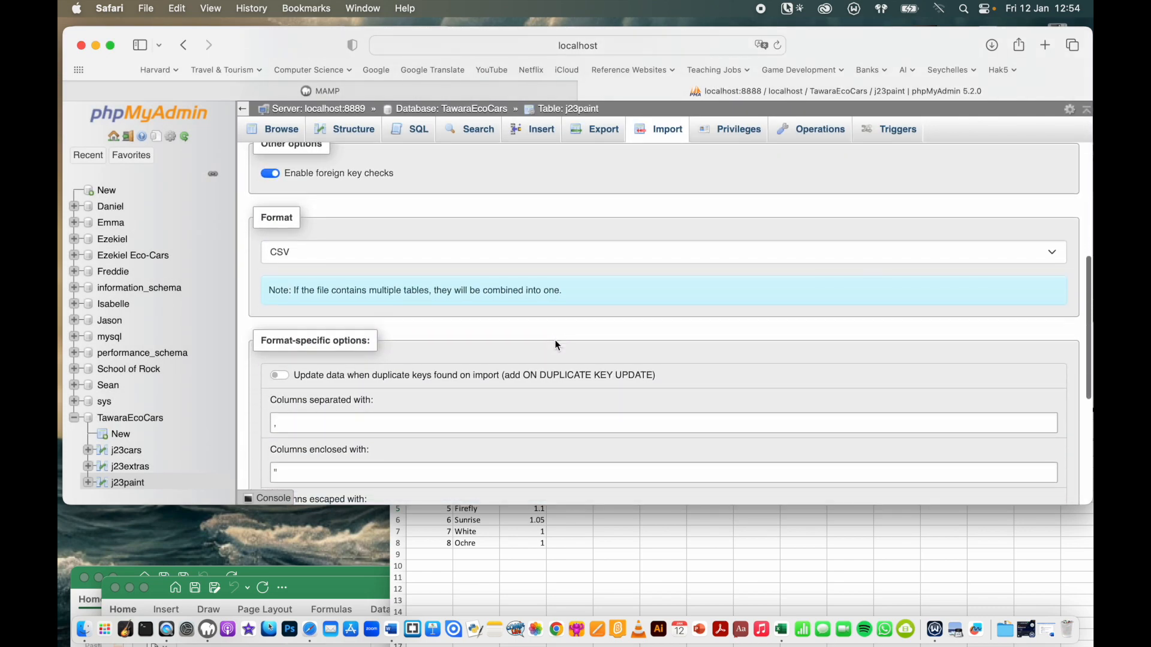
key(F1)
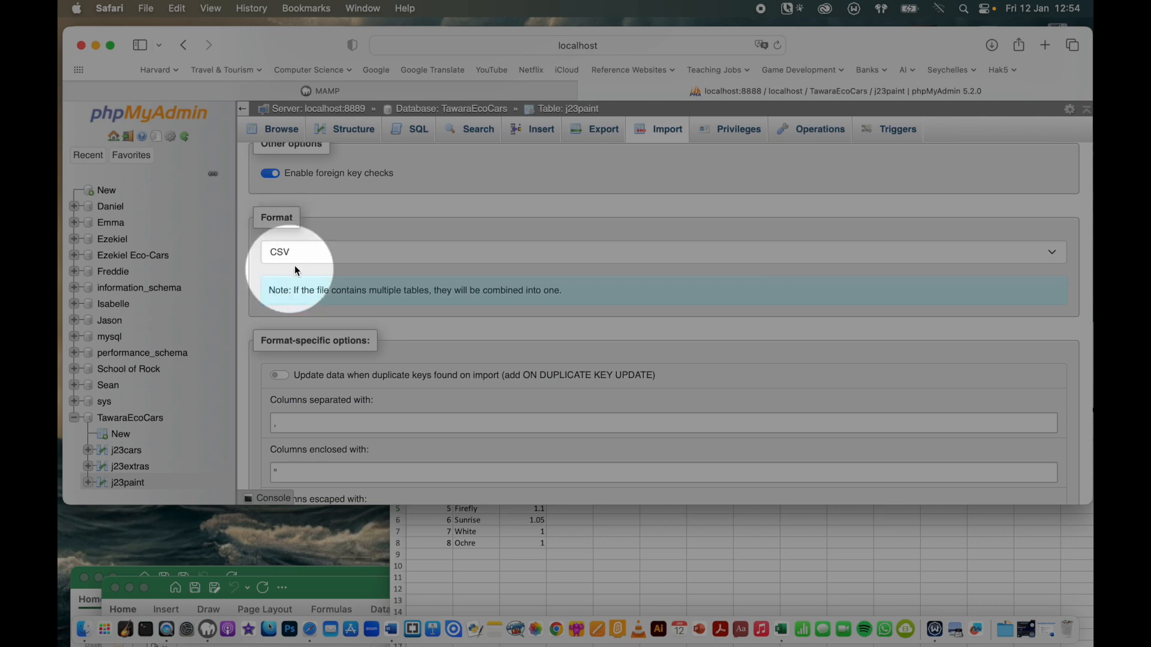
scroll(306, 264, down, 4)
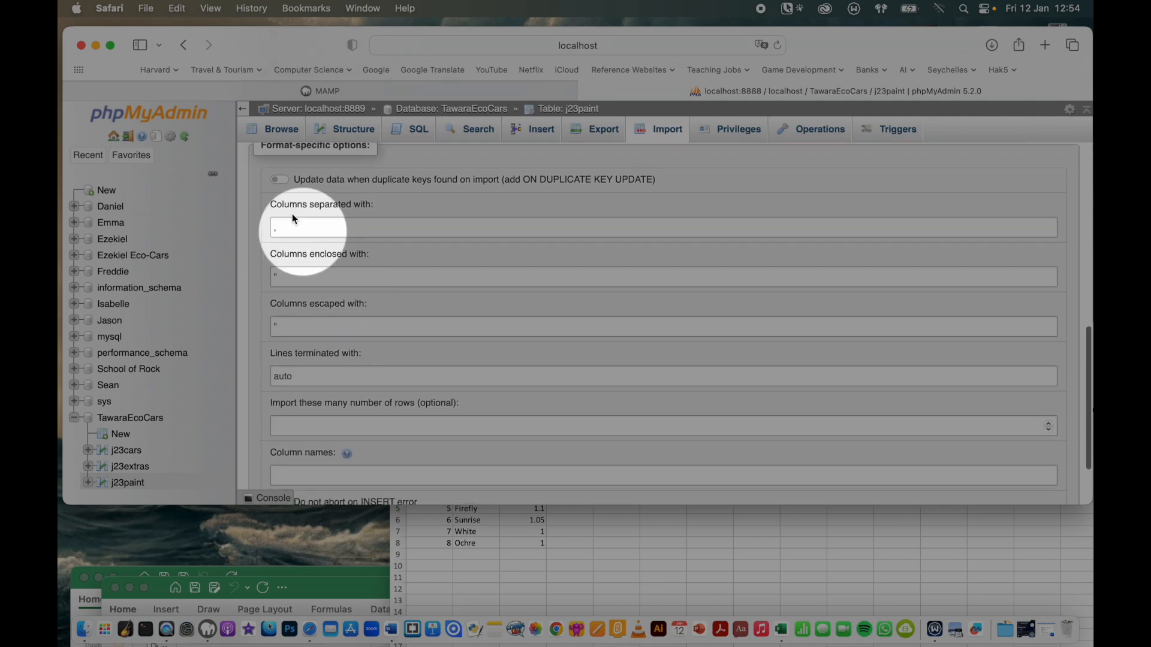
scroll(307, 440, down, 2)
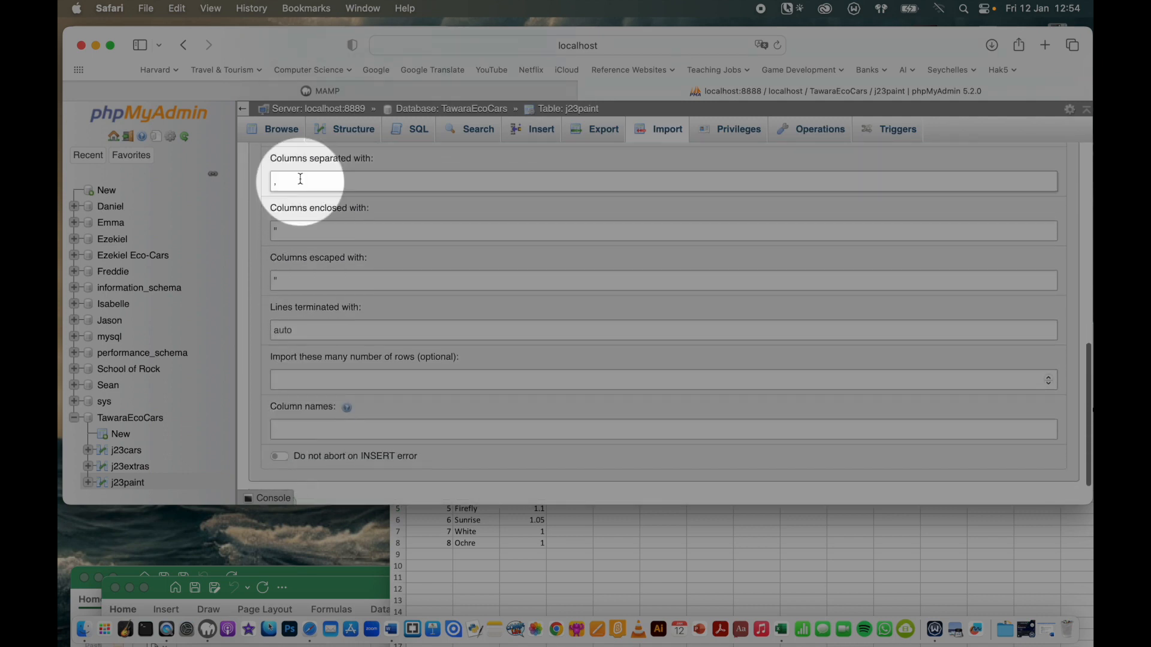
scroll(326, 232, up, 2)
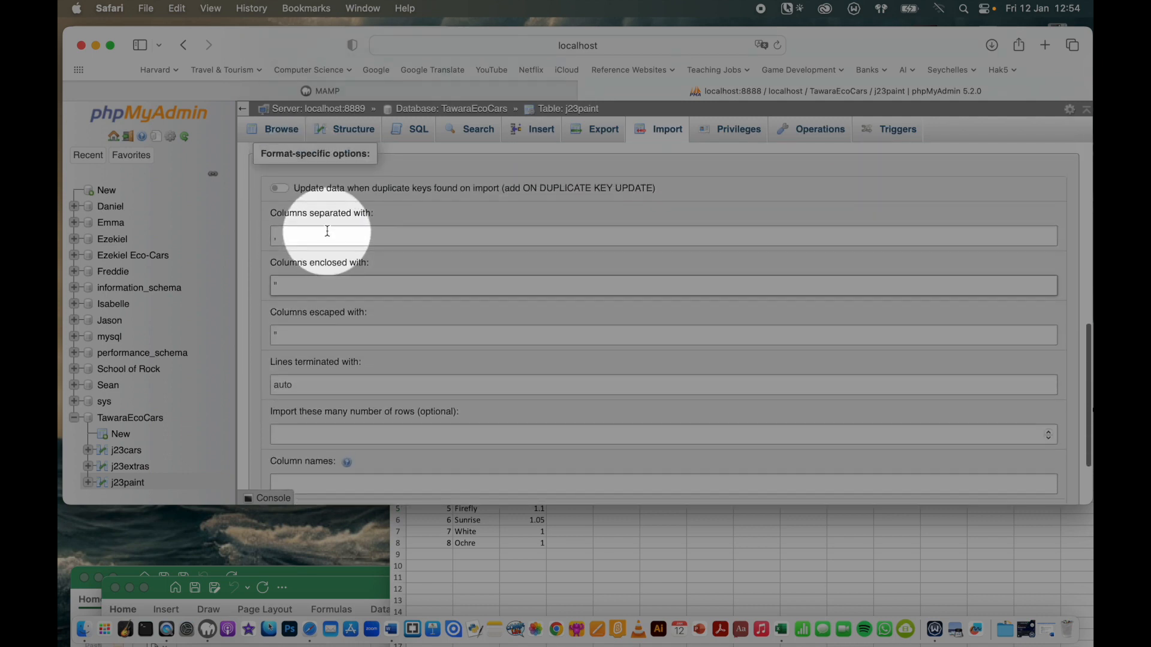
scroll(322, 255, down, 2)
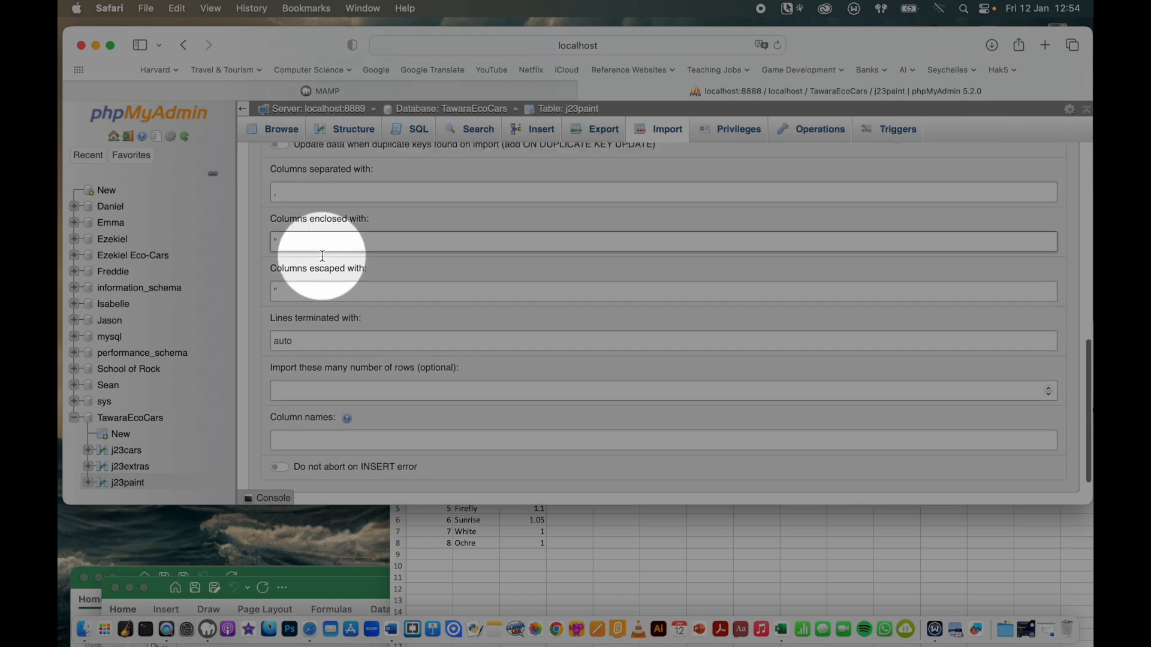
scroll(336, 260, up, 5)
scroll(282, 276, down, 6)
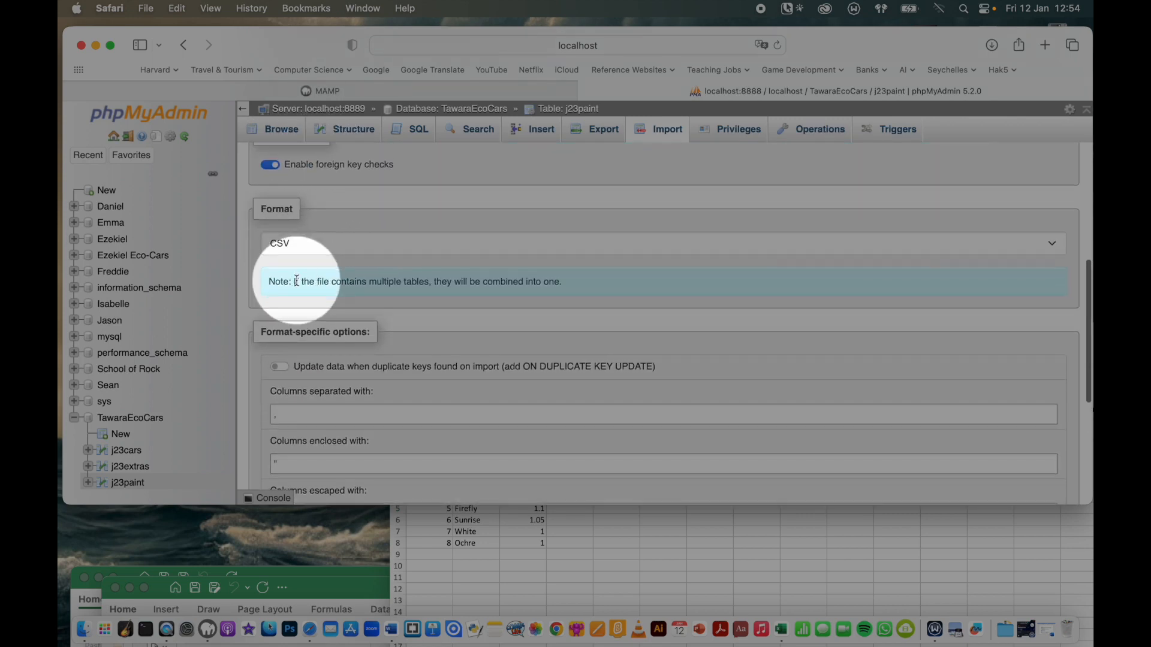
scroll(297, 279, down, 3)
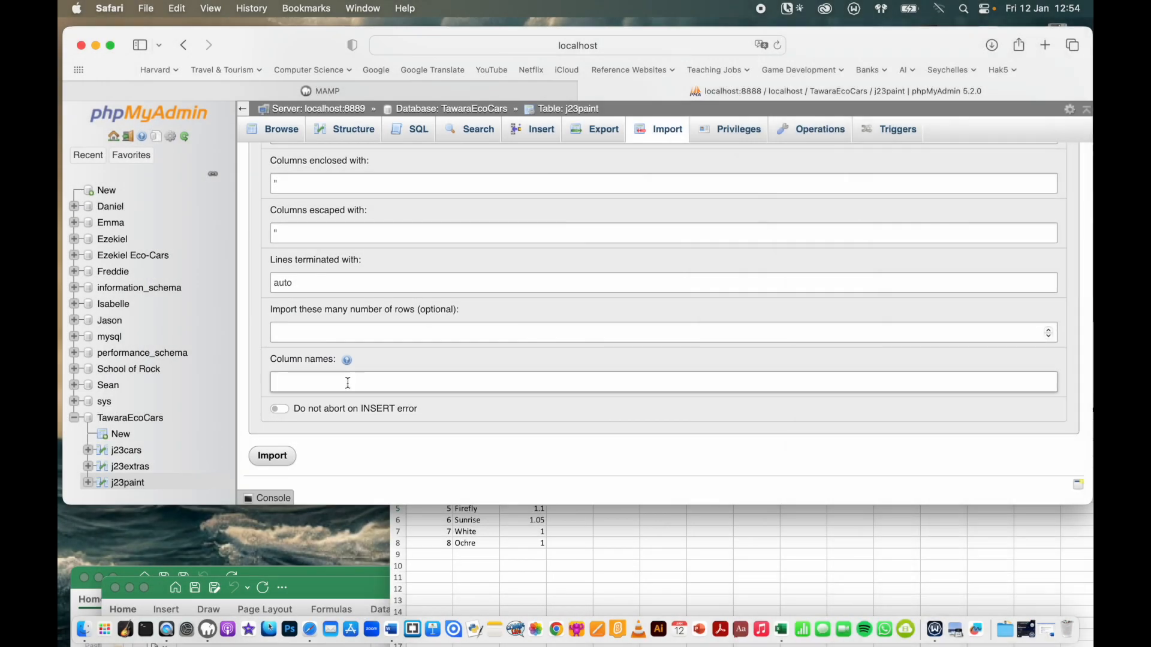
click(273, 457)
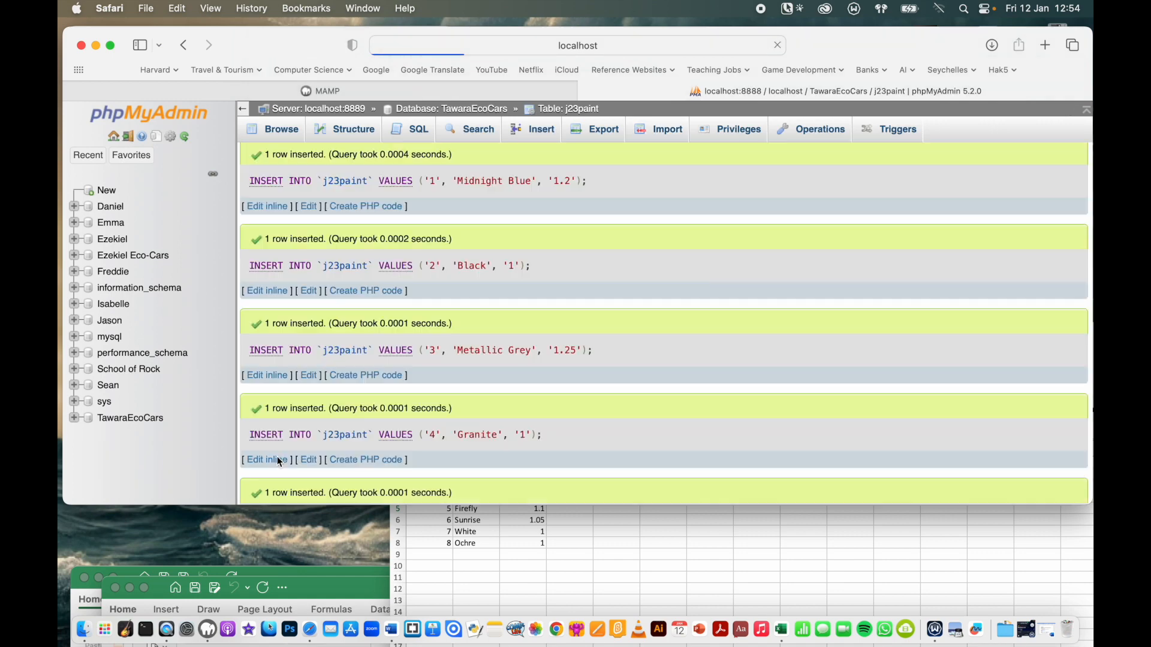
- Check the insert queries run by the import and browse the rows of the j23paint table
scroll(358, 395, down, 5)
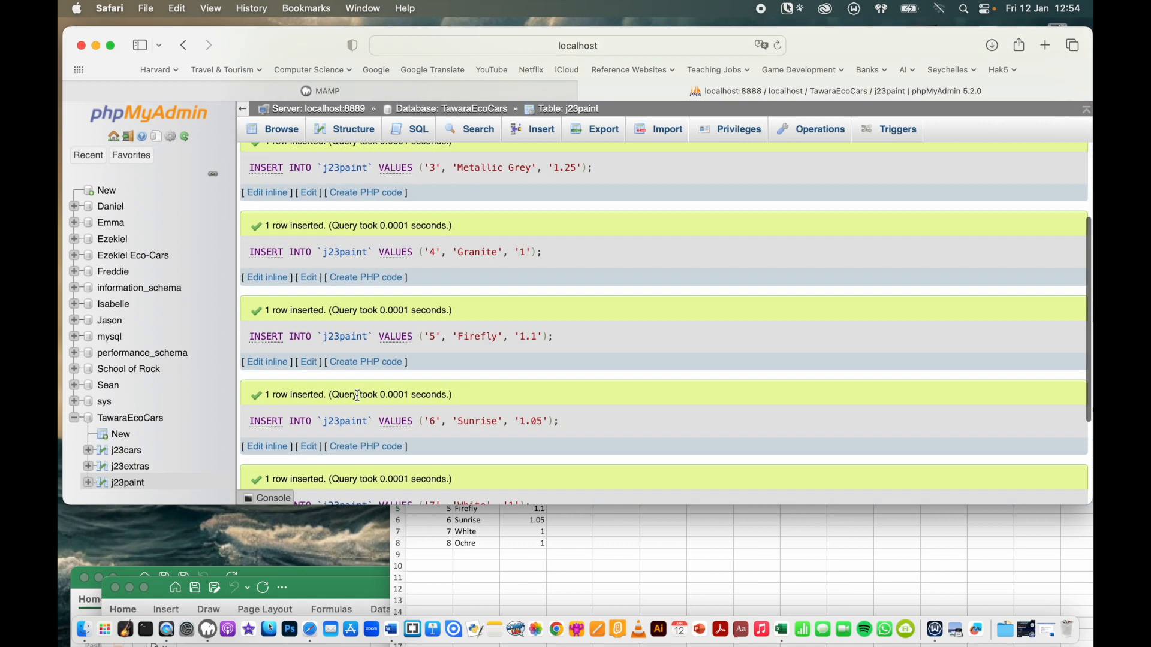
scroll(358, 394, up, 5)
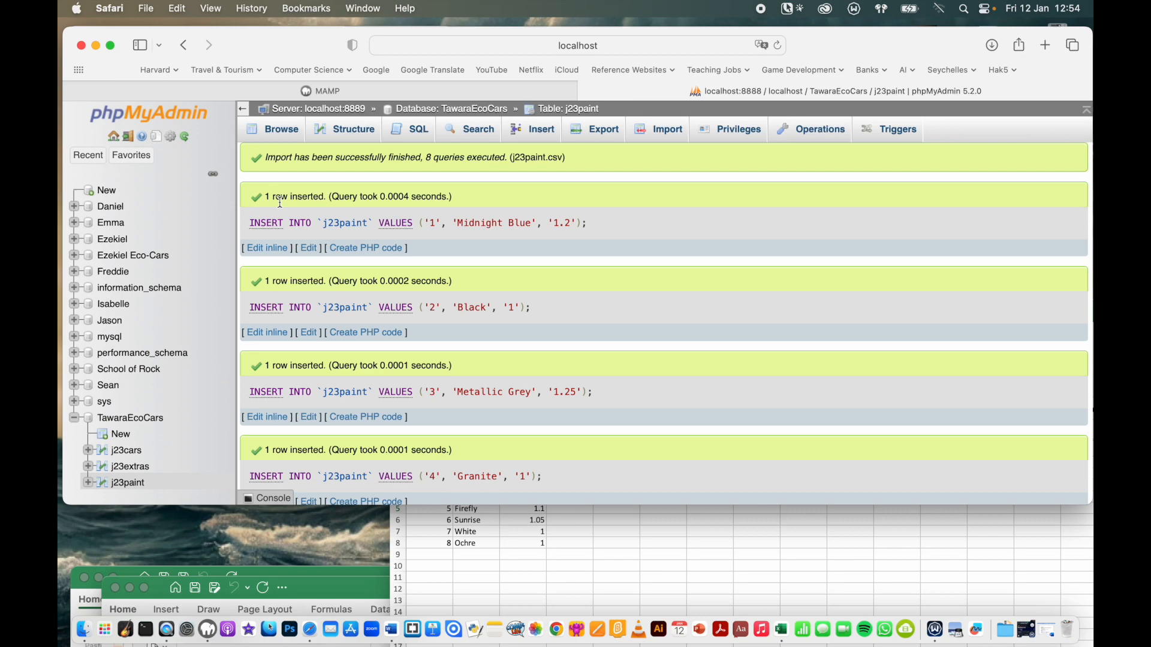
click(286, 133)
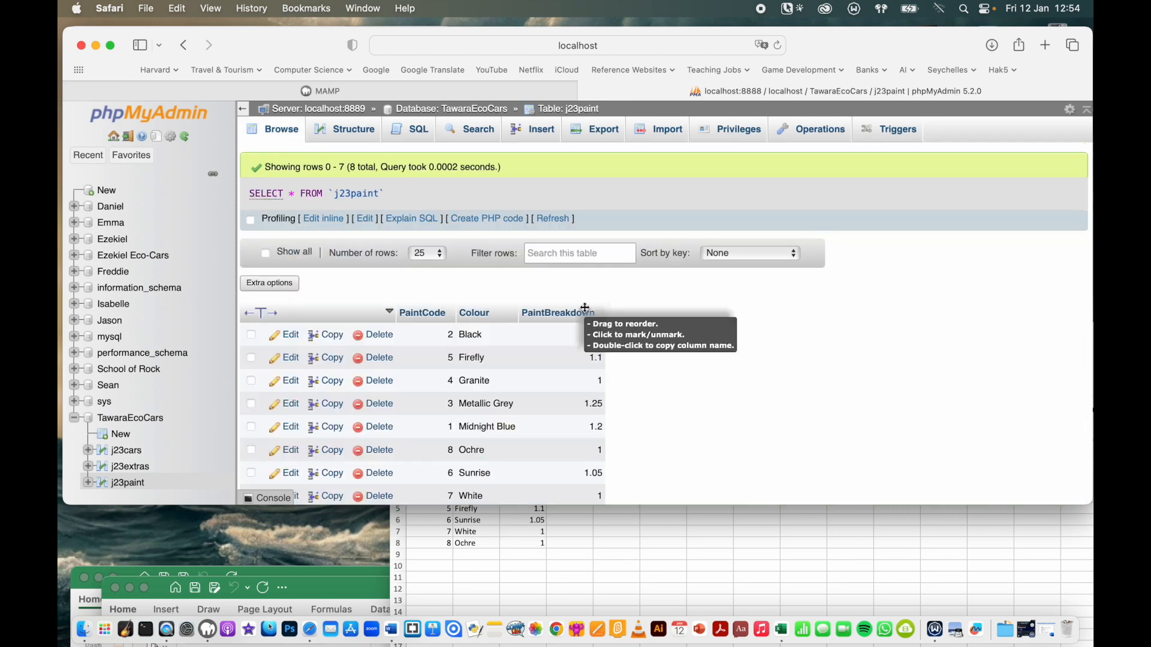
scroll(689, 344, down, 2)
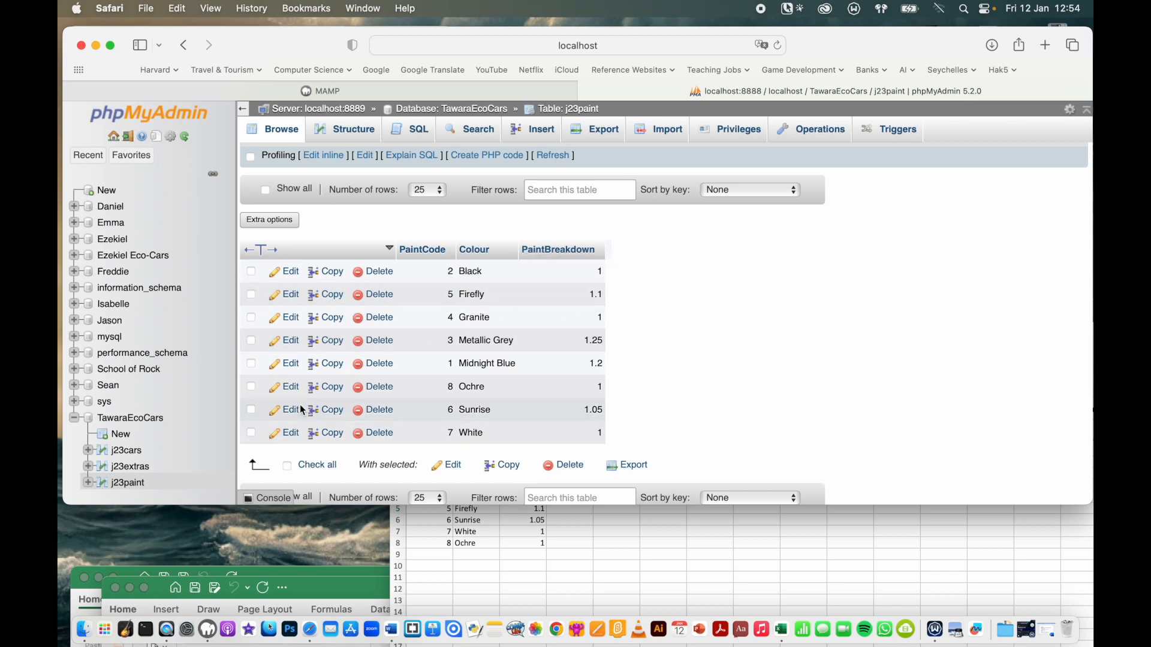
click(132, 485)
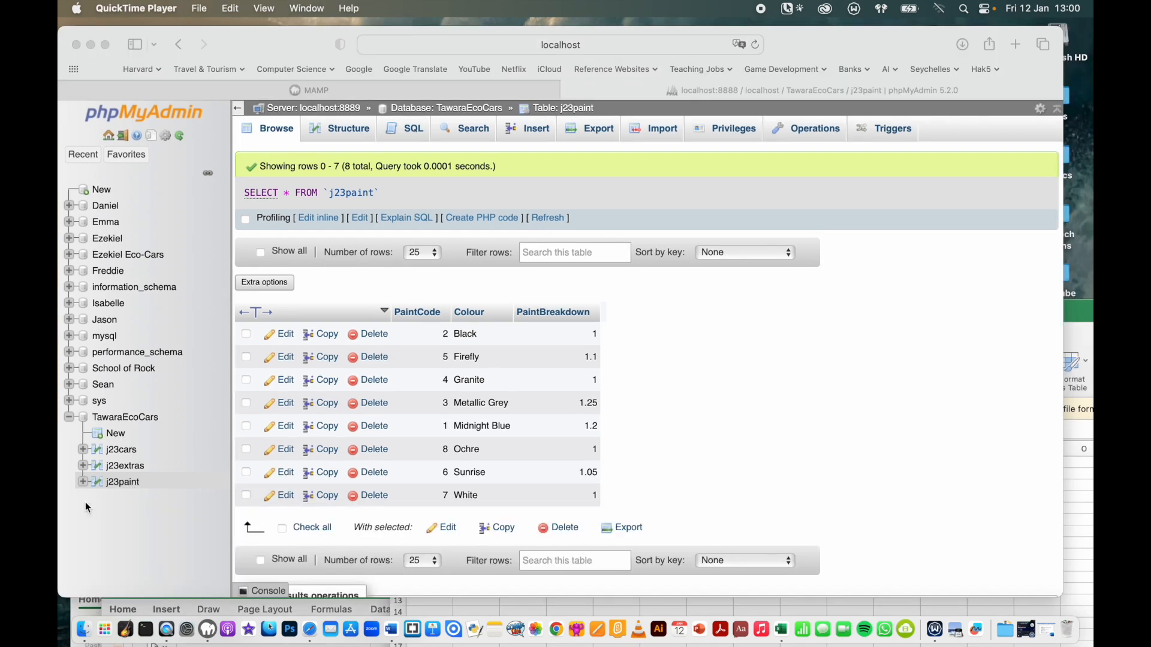
- Review the structure of the j23extras table and choose j23extras.csv as the file to import into it
click(136, 467)
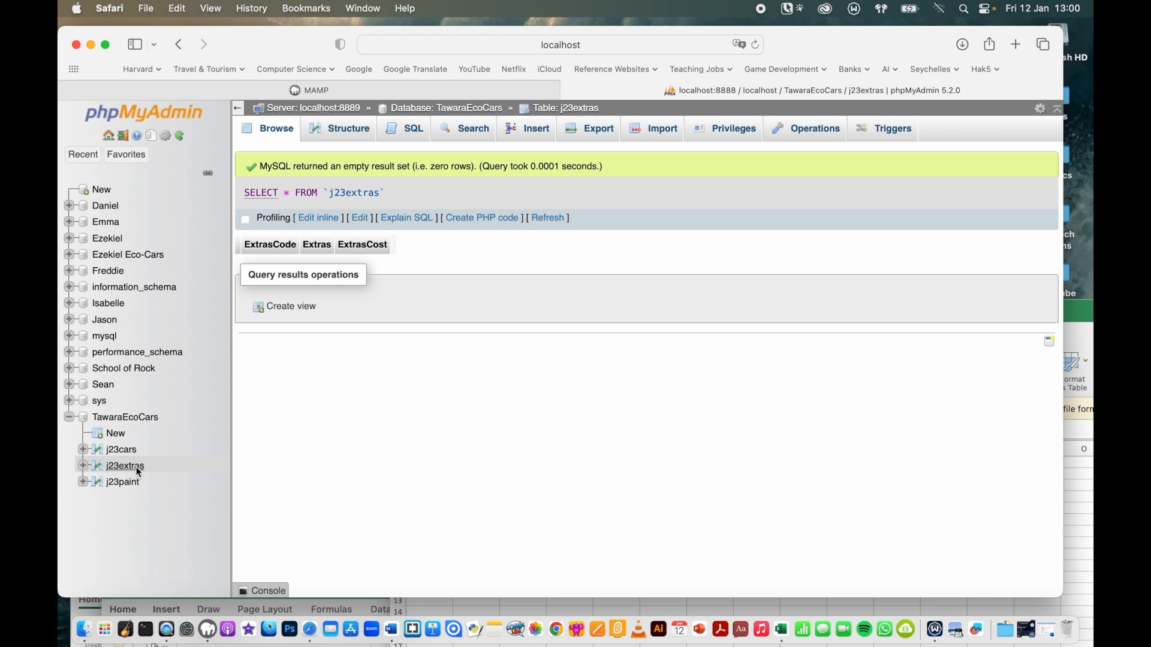
click(351, 128)
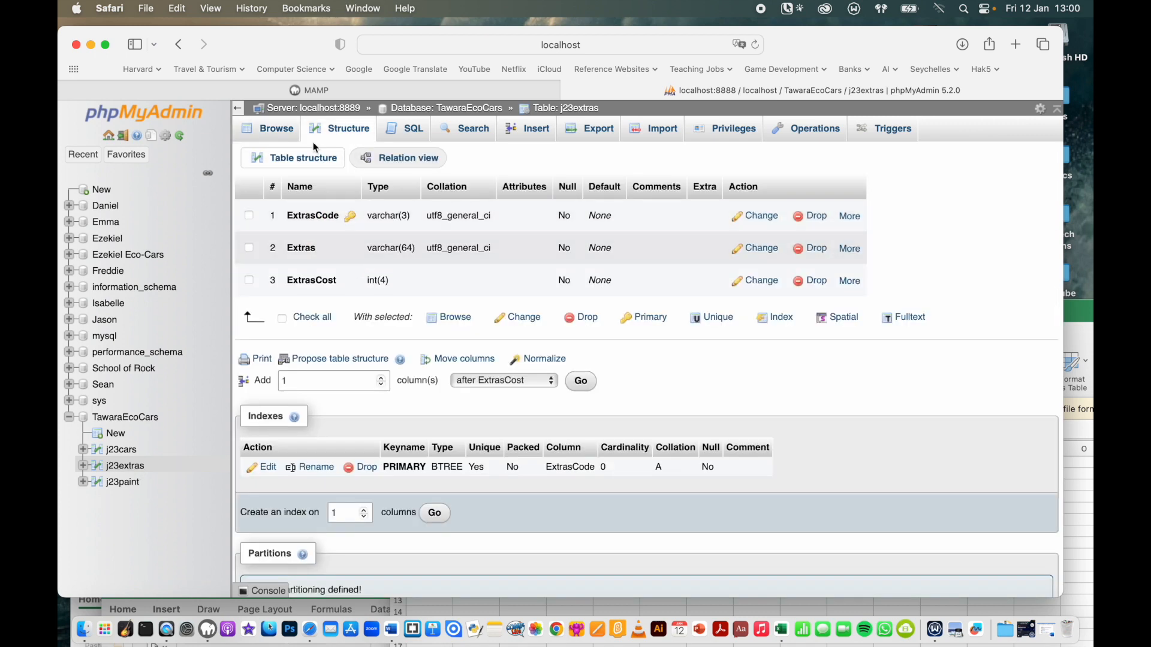
click(126, 467)
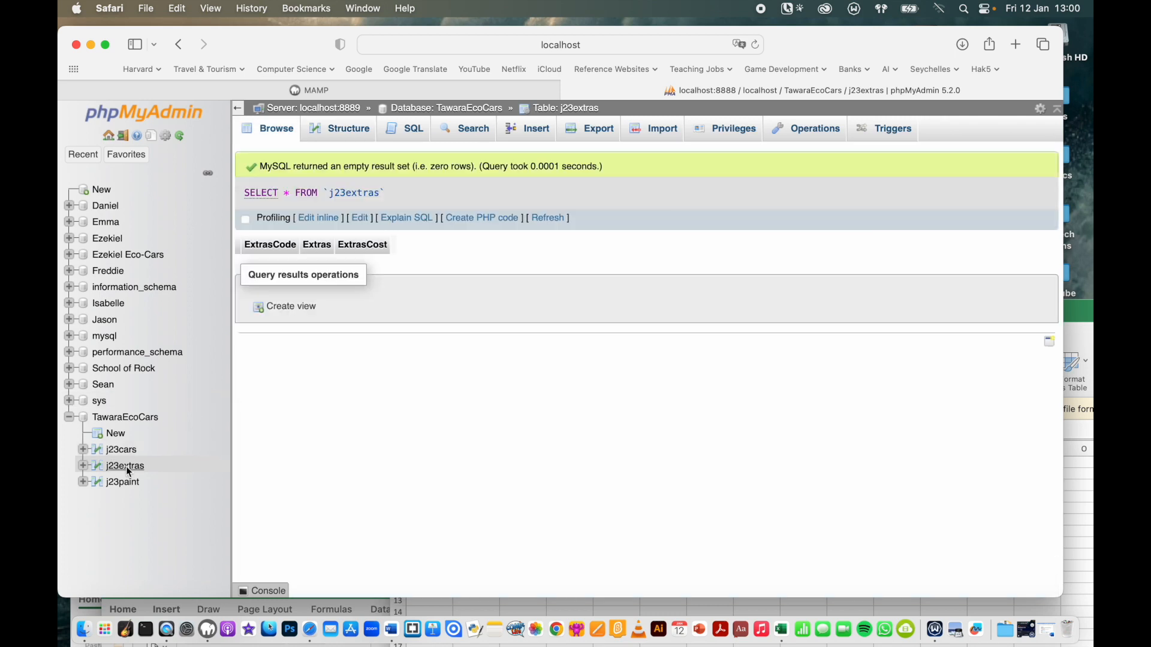
click(660, 137)
click(294, 306)
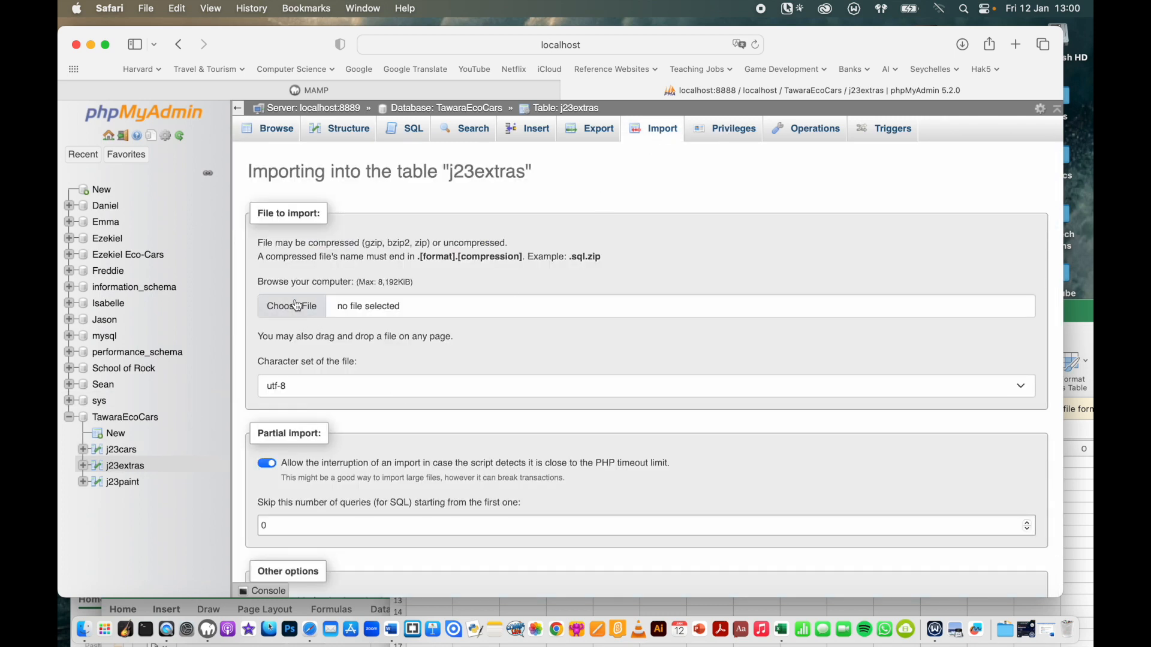
click(453, 271)
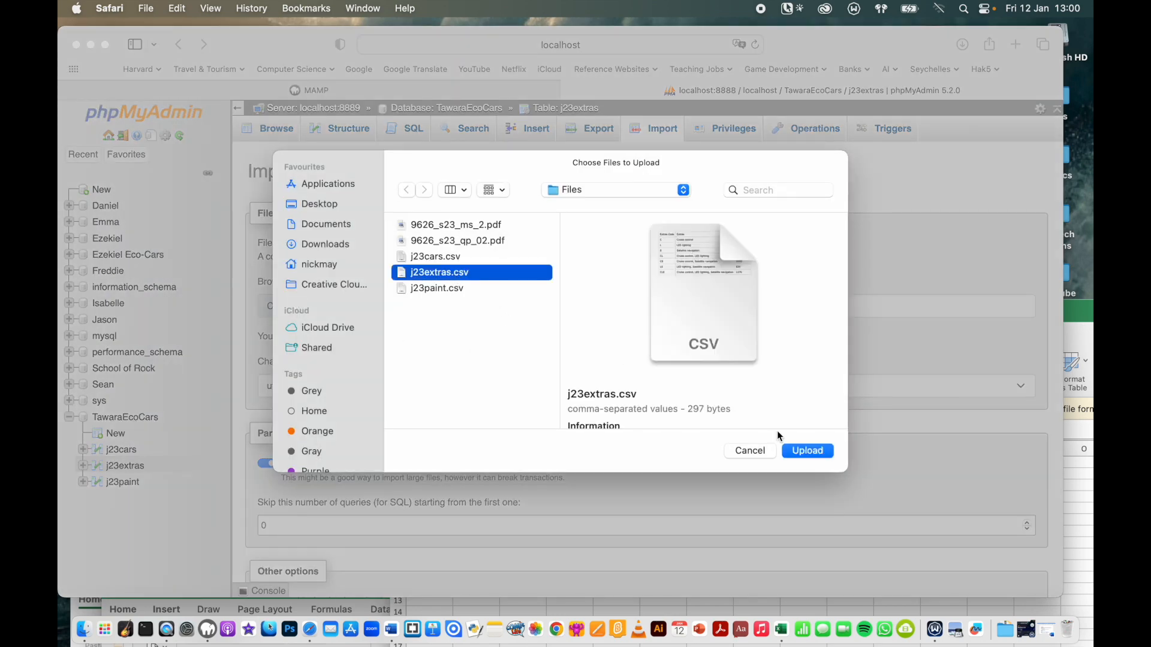
click(813, 452)
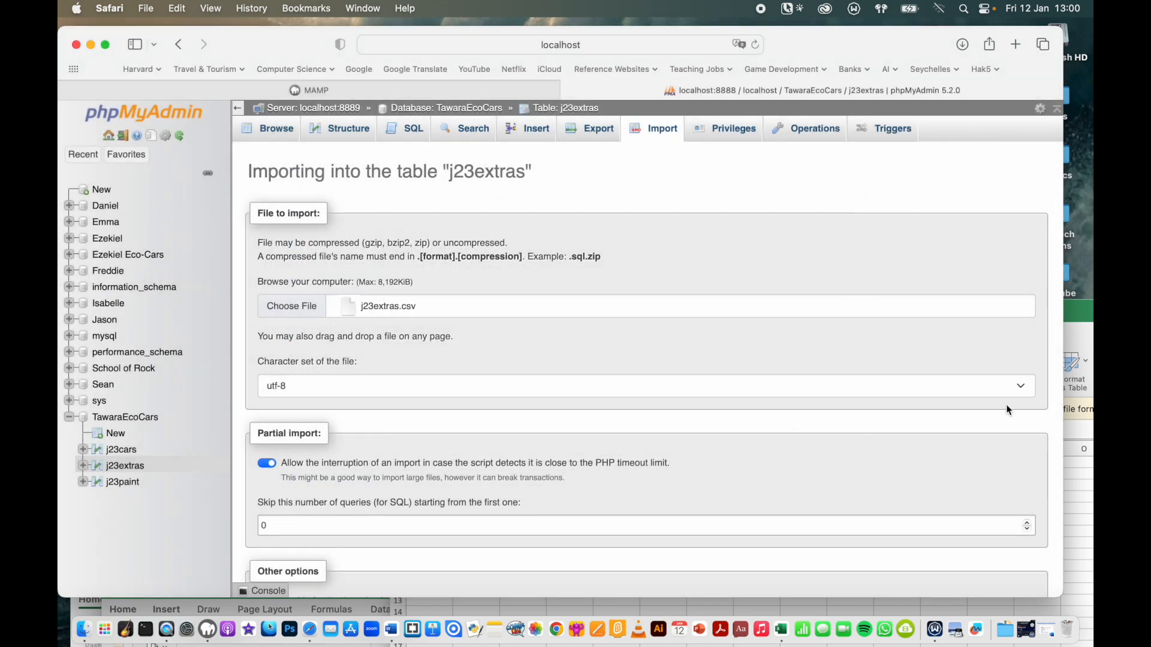
- Close the j23paint workbook in Excel, and examine the Extras Code, Extras and Extras Cost headings in row 1 of the j23extras workbook
click(1083, 314)
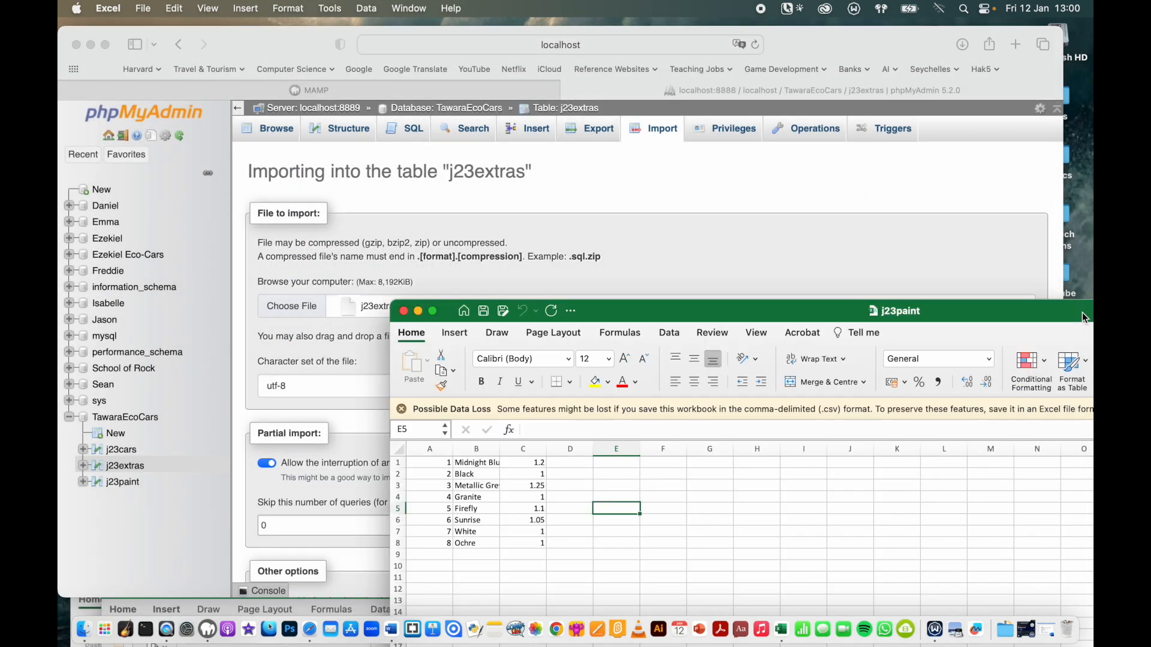
click(403, 311)
drag(752, 587, 313, 541)
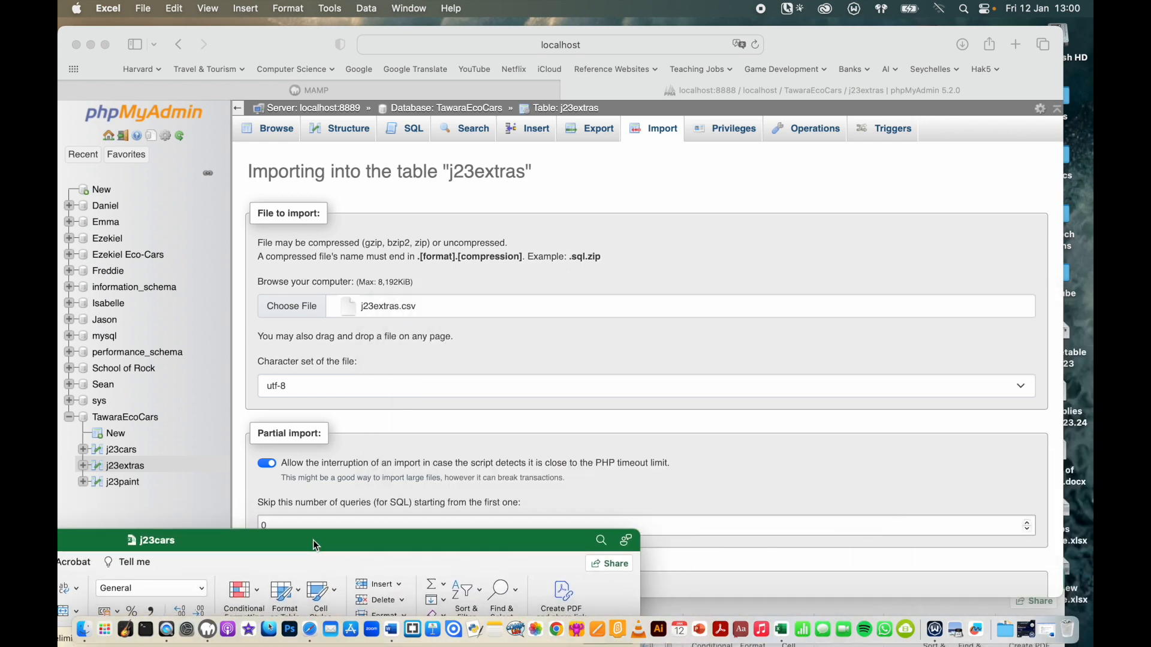
click(949, 608)
drag(917, 574, 959, 158)
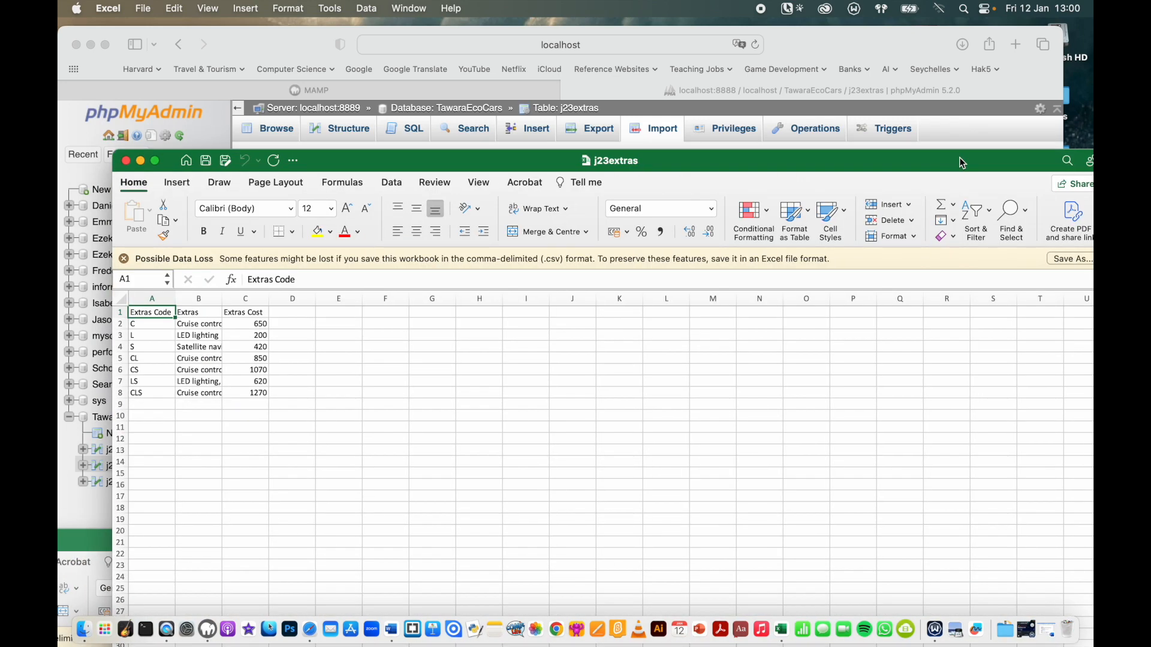
click(195, 312)
click(245, 312)
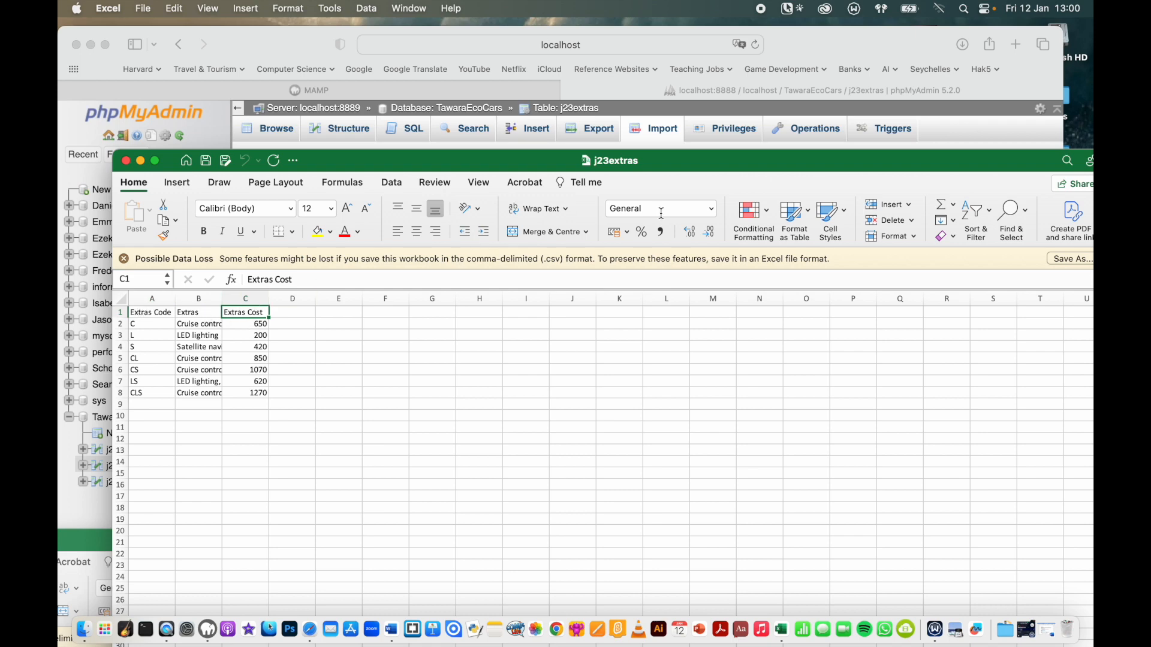
drag(527, 167, 620, 356)
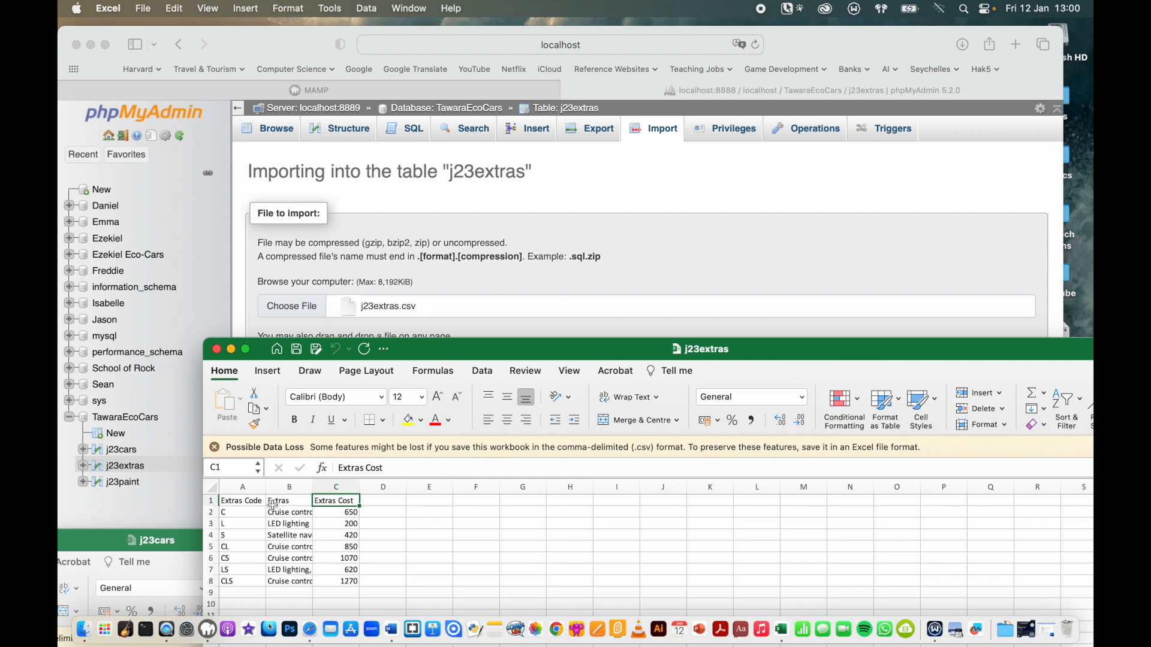
- Return to phpMyAdmin in Safari, try to import j23extras.csv with the default CSV settings, and check the j23extras column types and lengths
click(705, 174)
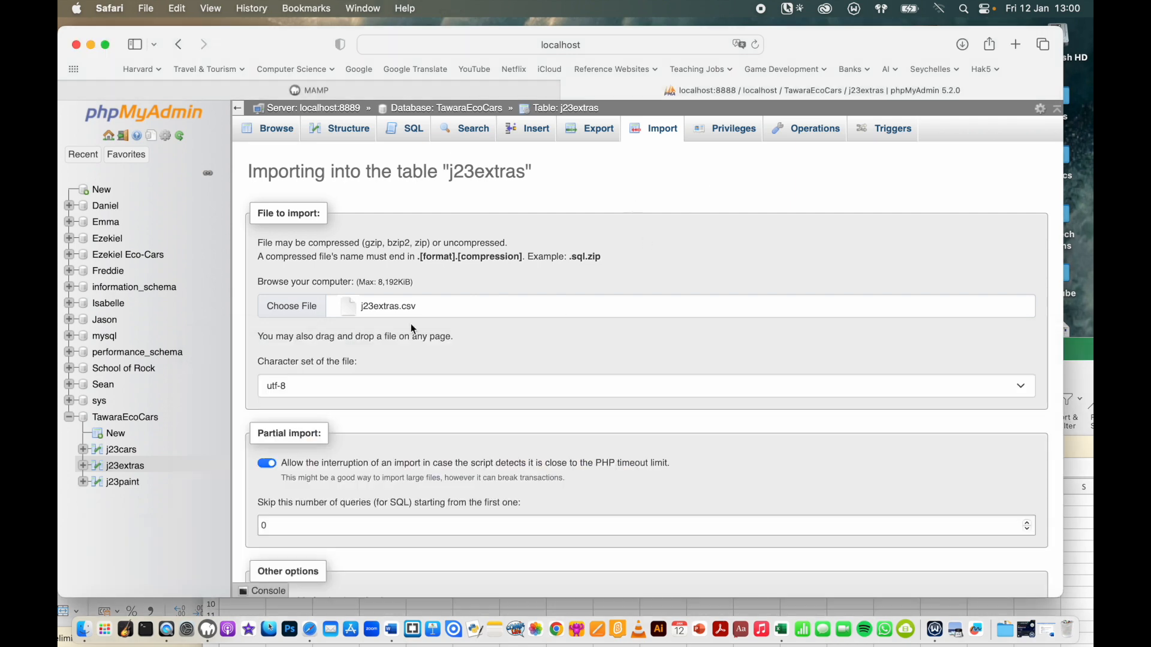
scroll(433, 491, down, 5)
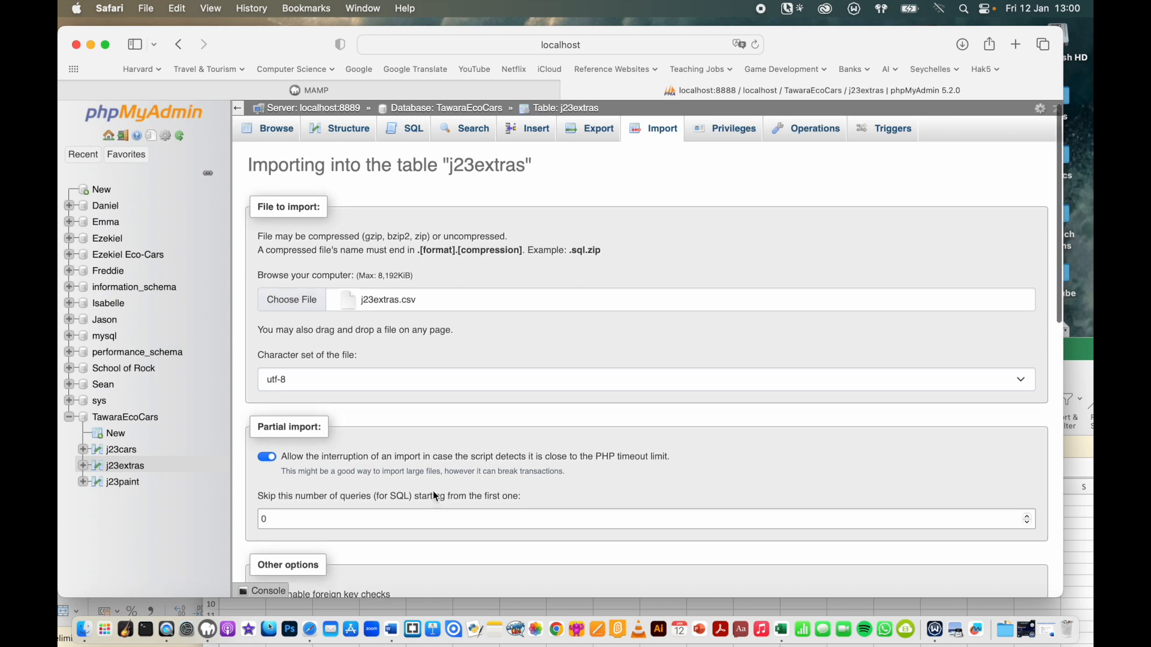
scroll(432, 496, down, 3)
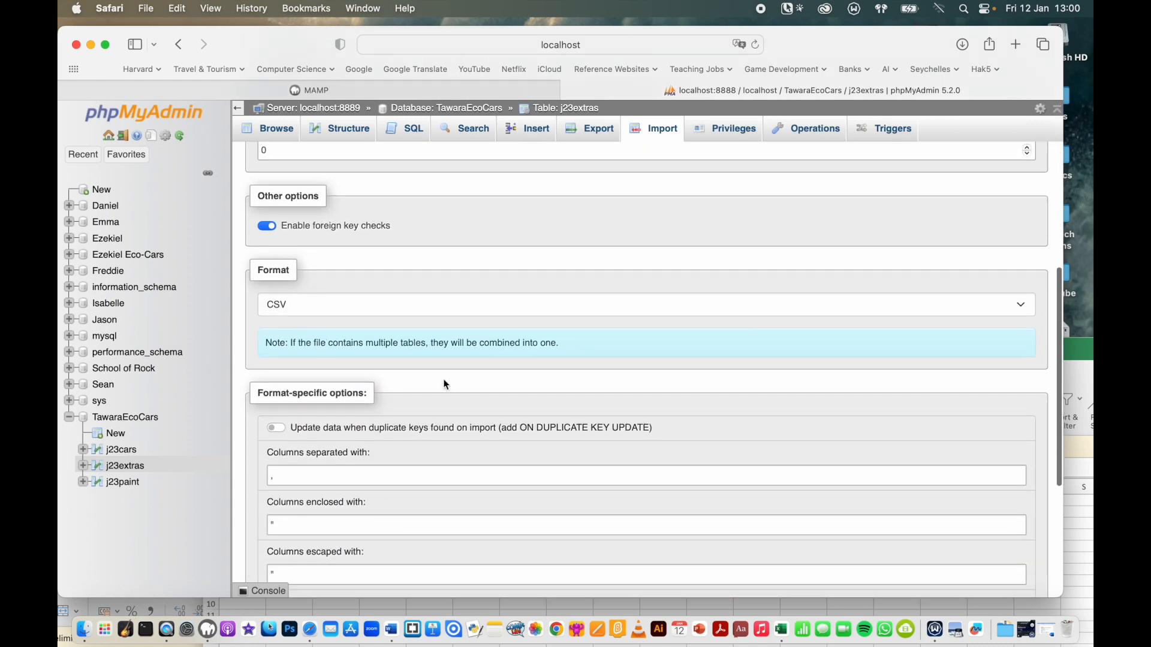
scroll(443, 379, down, 3)
scroll(328, 479, down, 3)
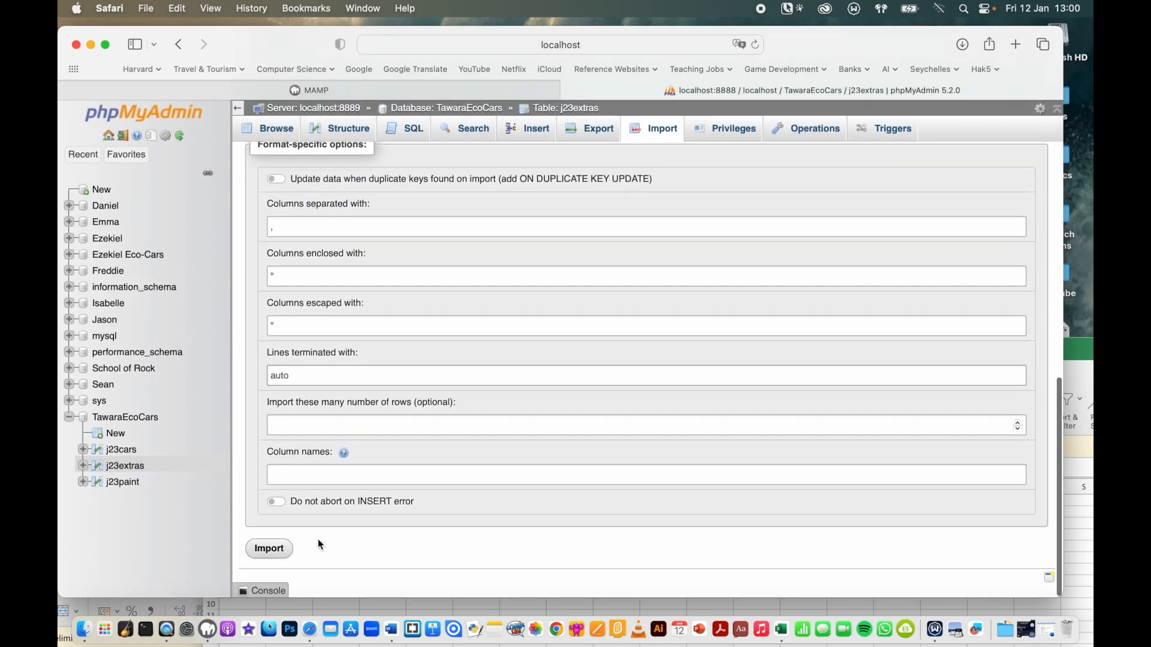
click(276, 551)
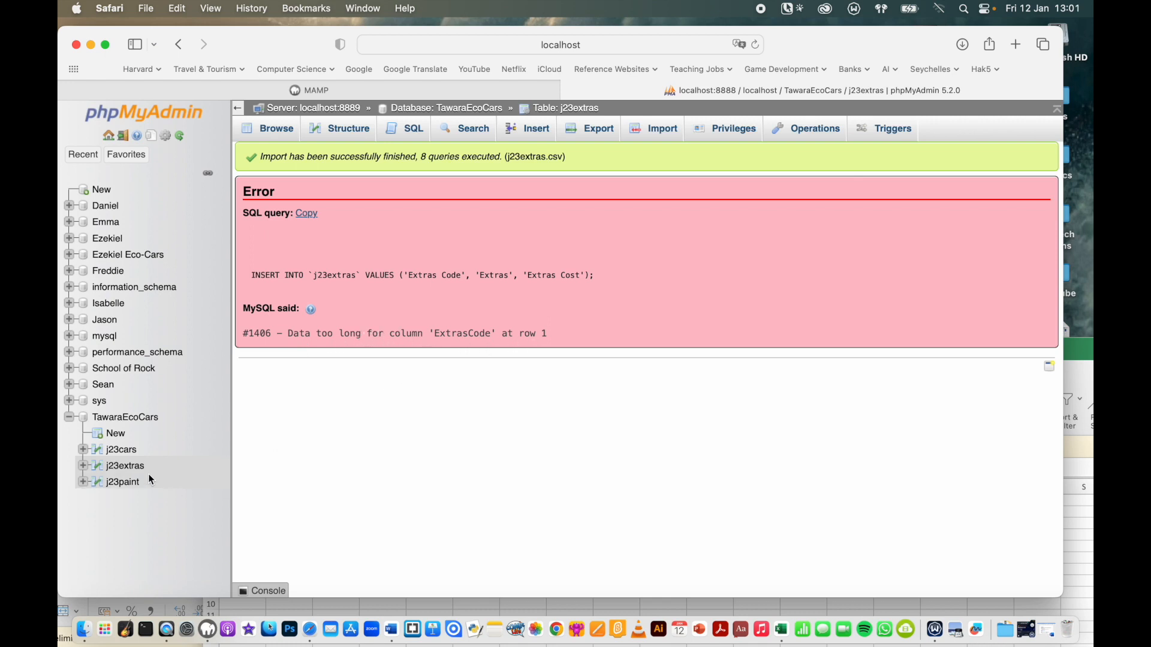
click(129, 468)
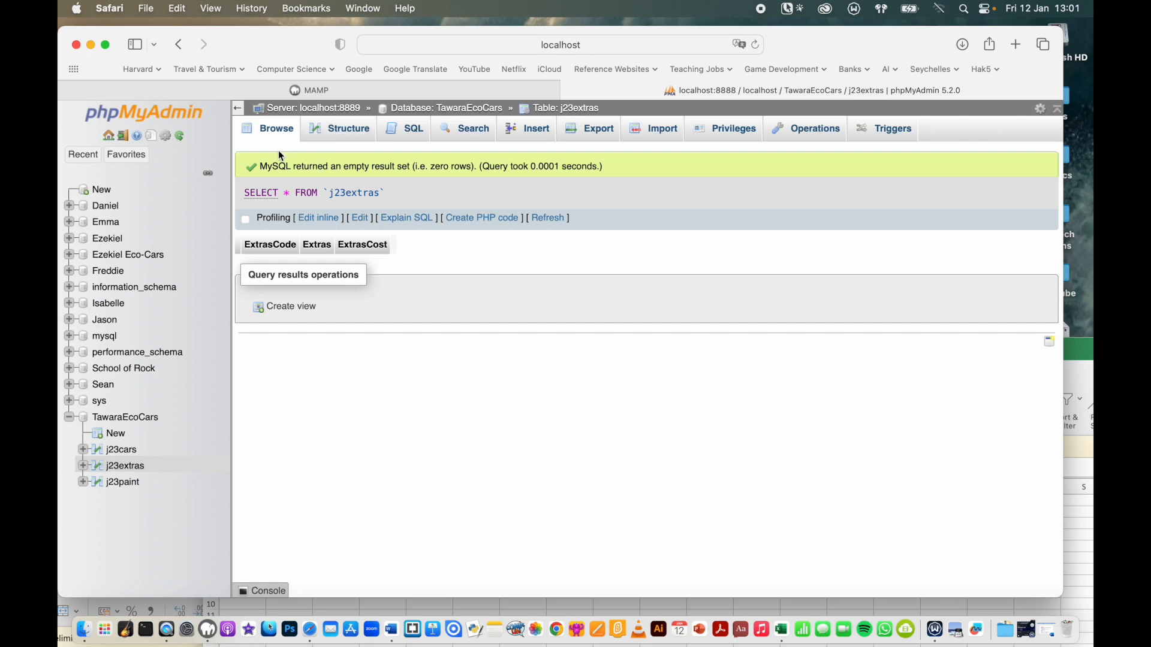
click(343, 135)
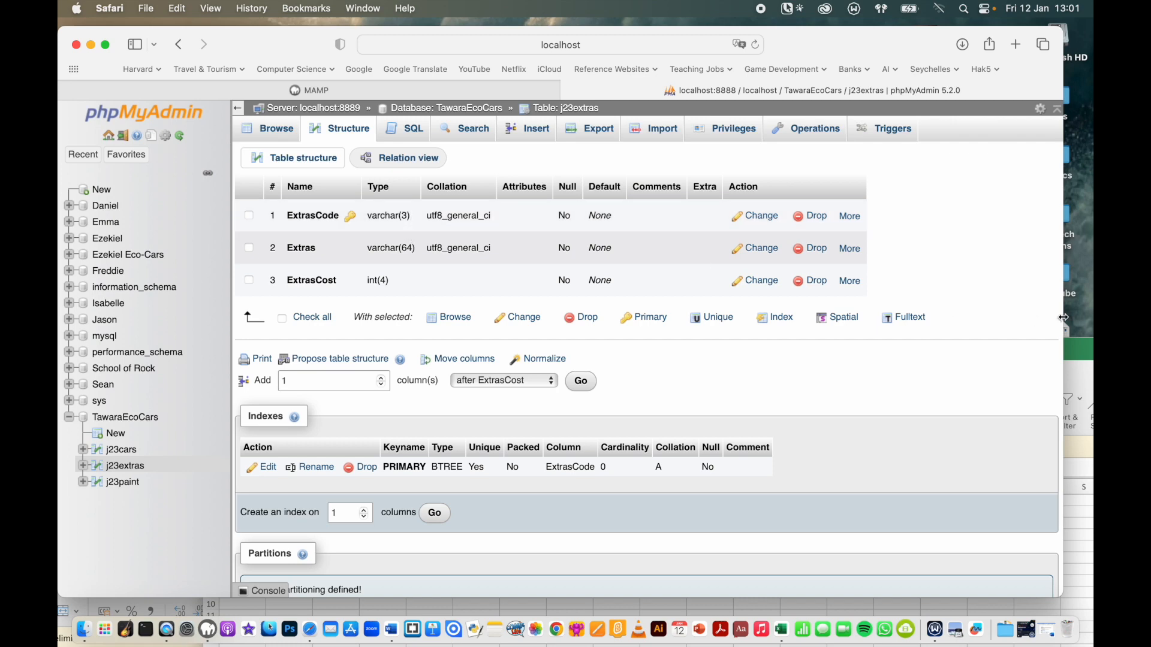
- Switch to the j23extras workbook in Excel, delete the heading row 1, and save the CSV file
click(1077, 355)
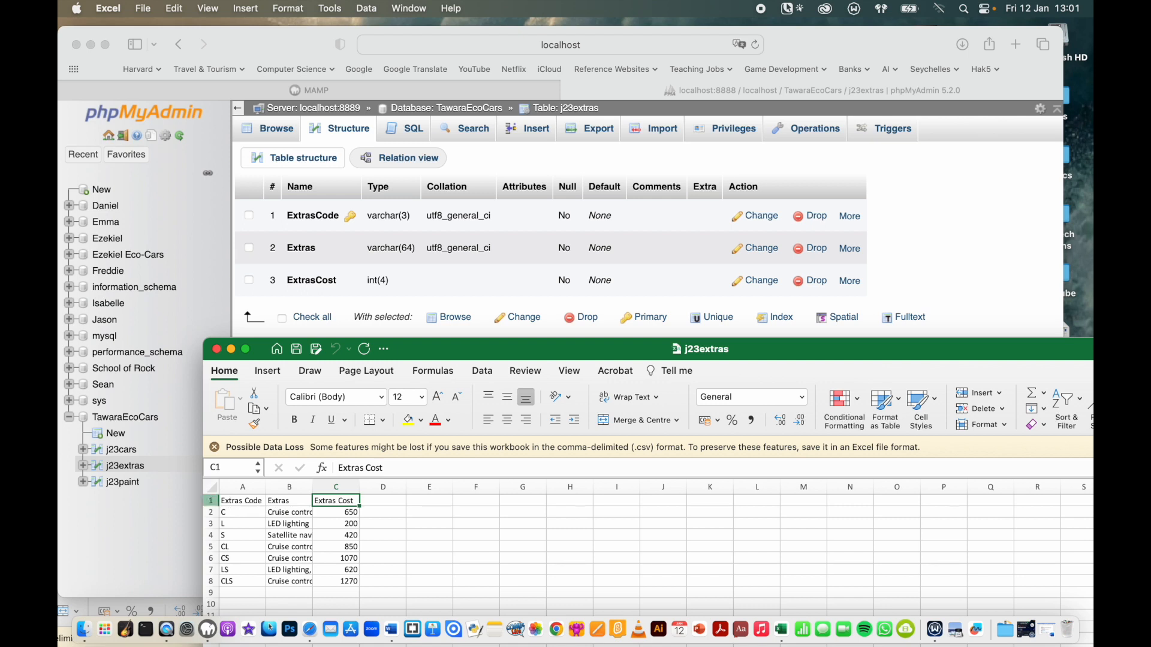
click(210, 502)
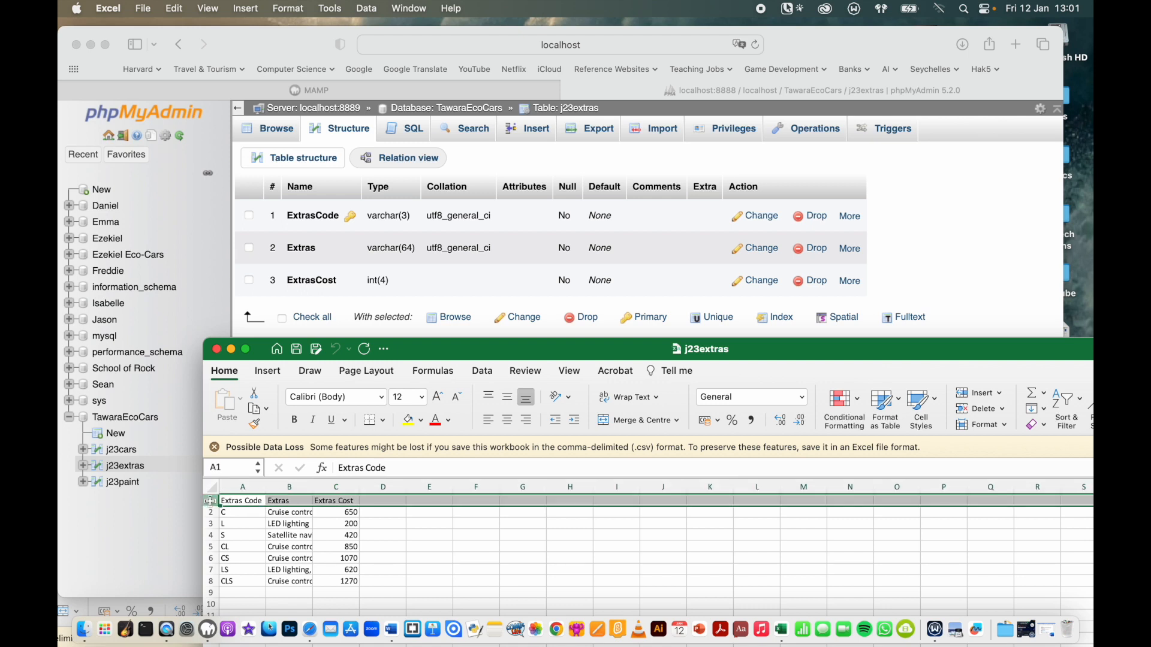
right_click(210, 502)
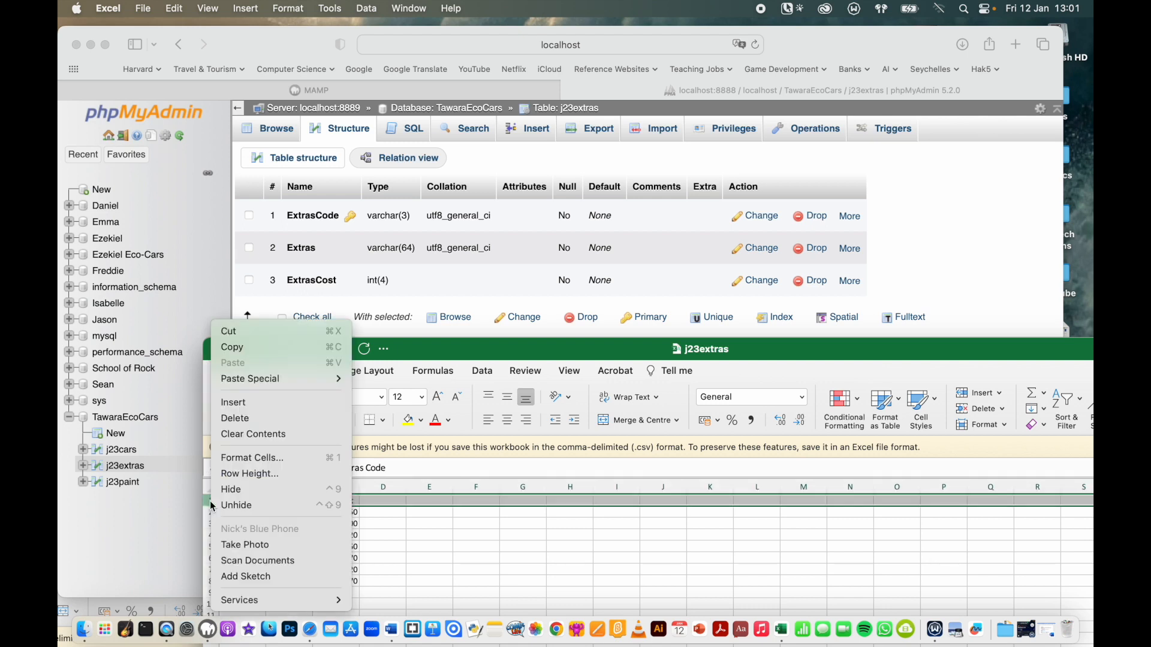
click(272, 425)
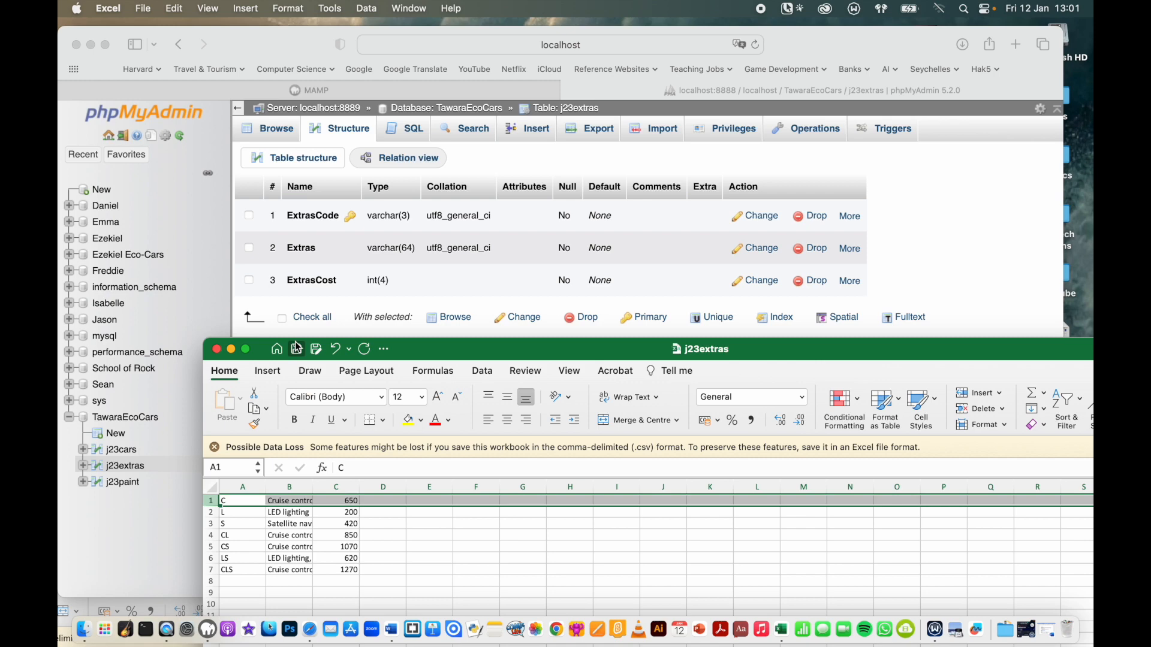
- Switch back to phpMyAdmin in Safari and import the edited j23extras.csv into the j23extras table with the default settings
click(808, 51)
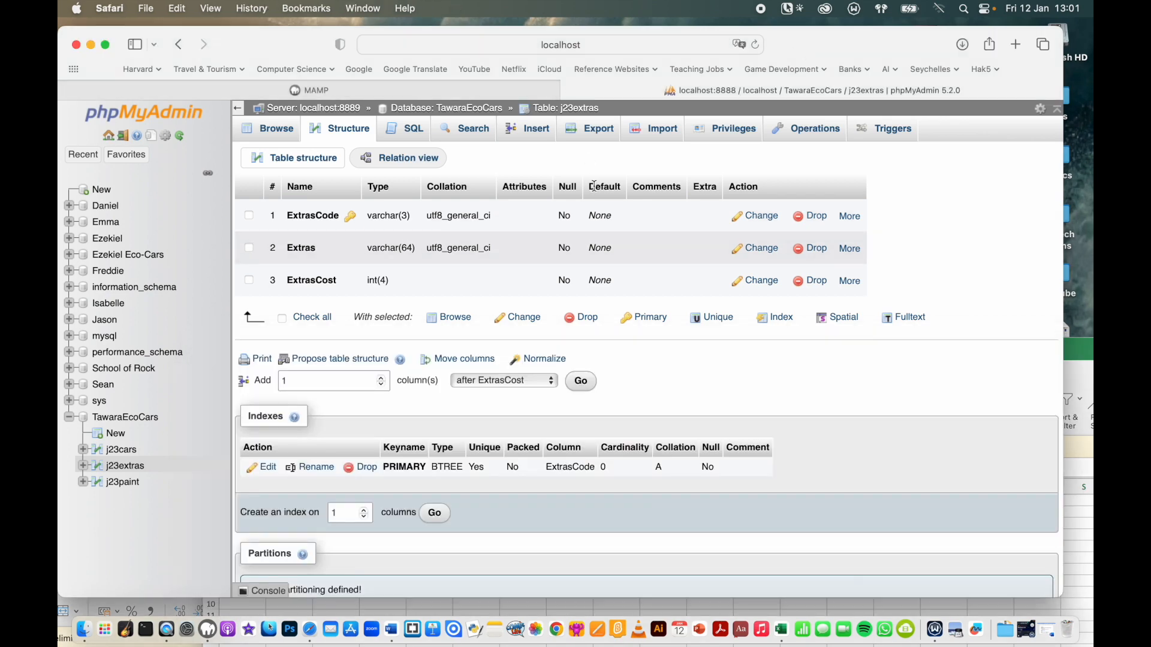
click(659, 130)
click(277, 312)
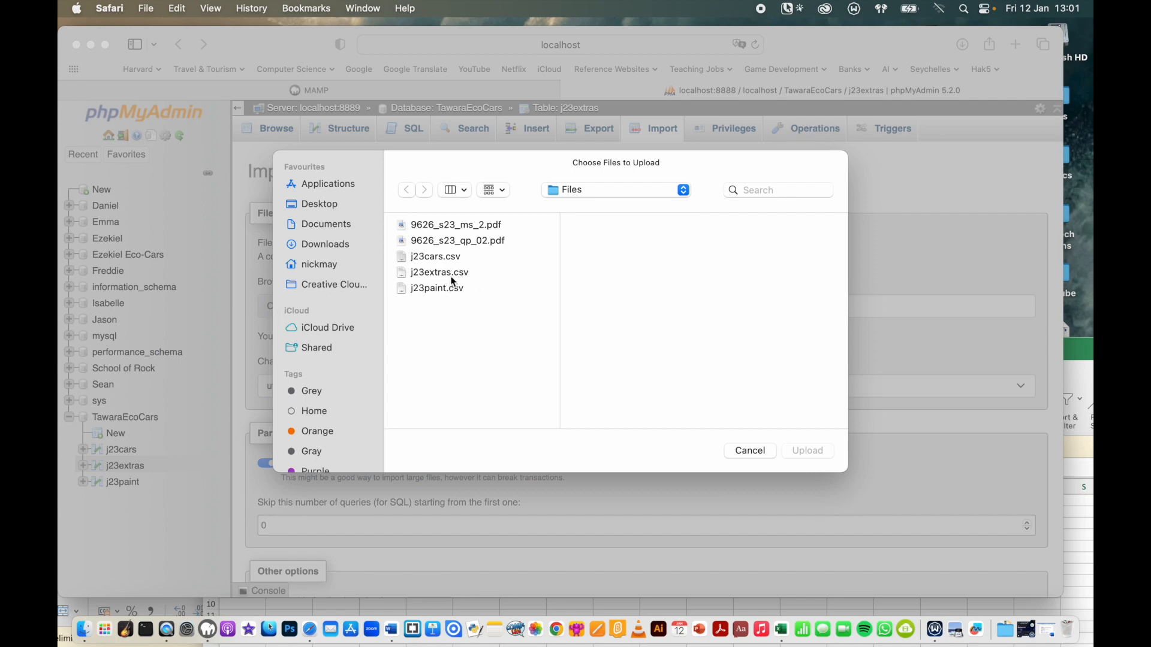
click(452, 277)
click(809, 450)
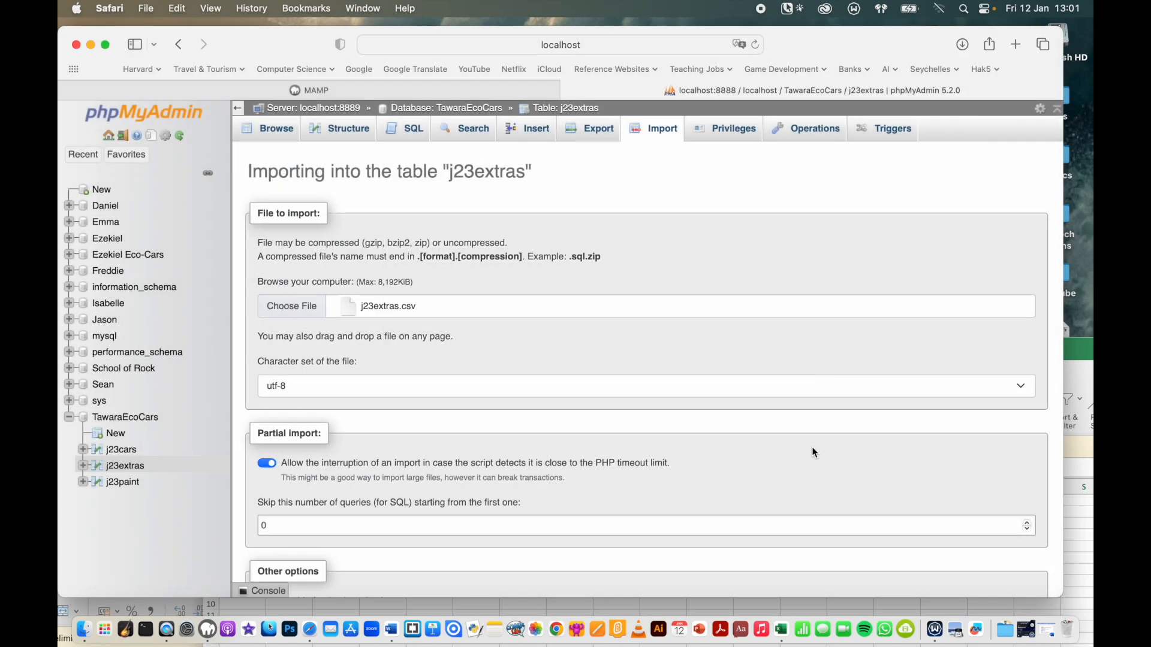
scroll(812, 449, down, 10)
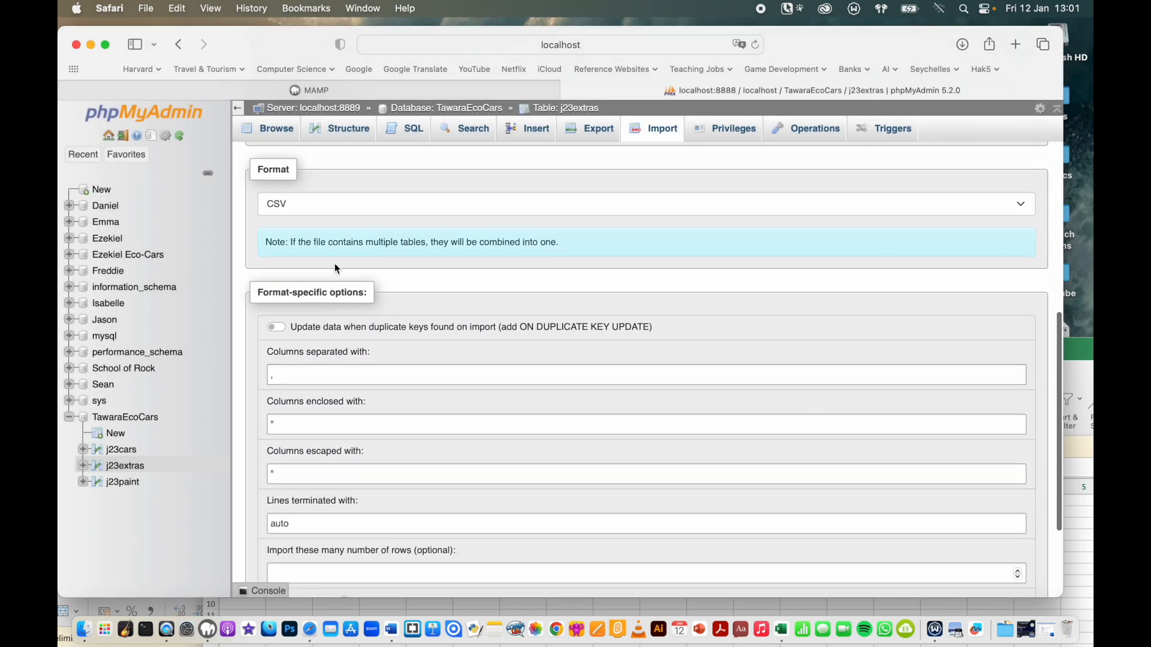
scroll(318, 431, down, 5)
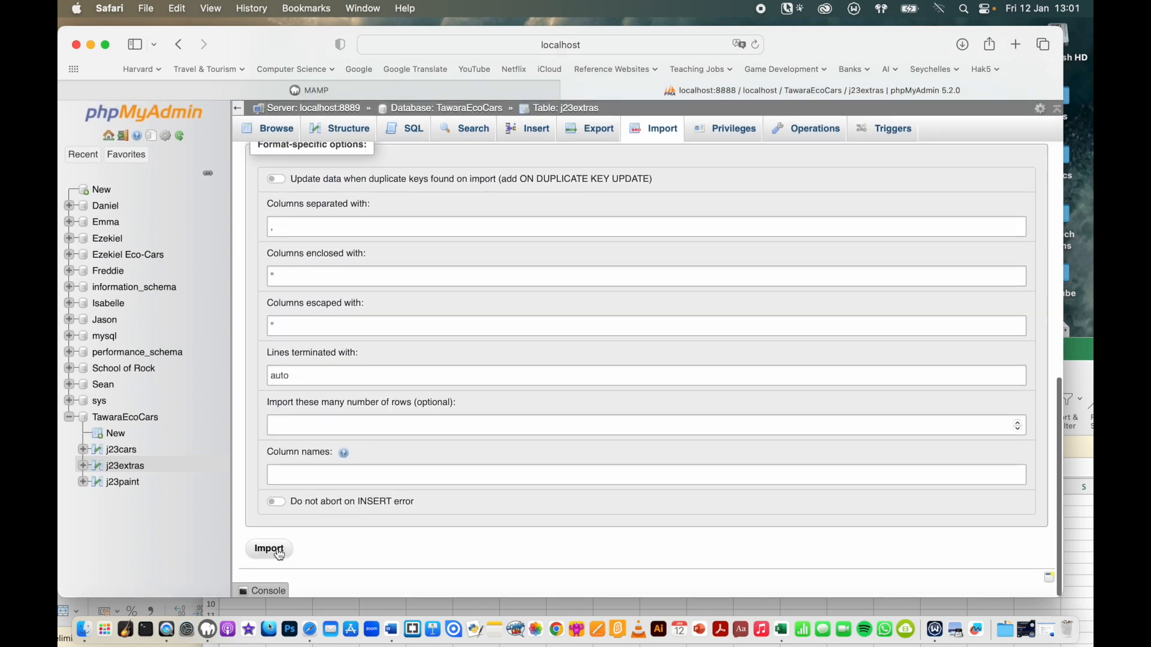
click(270, 547)
- Check the insert queries run by the j23extras import and browse the rows of the j23extras table
scroll(408, 465, down, 5)
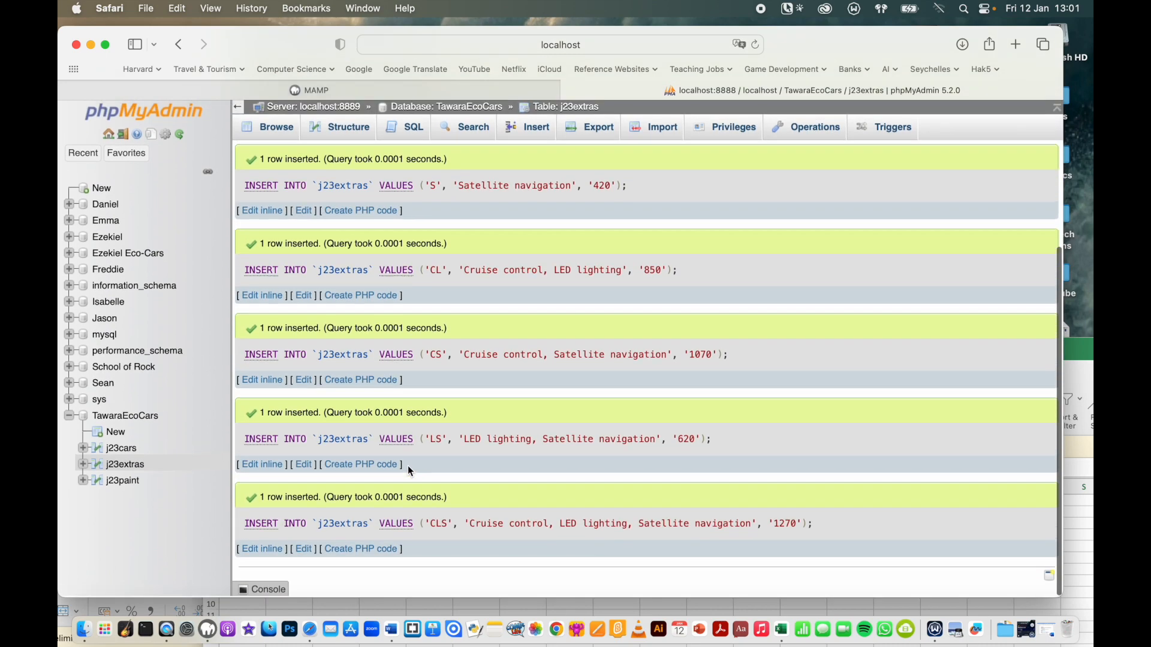
scroll(407, 466, up, 5)
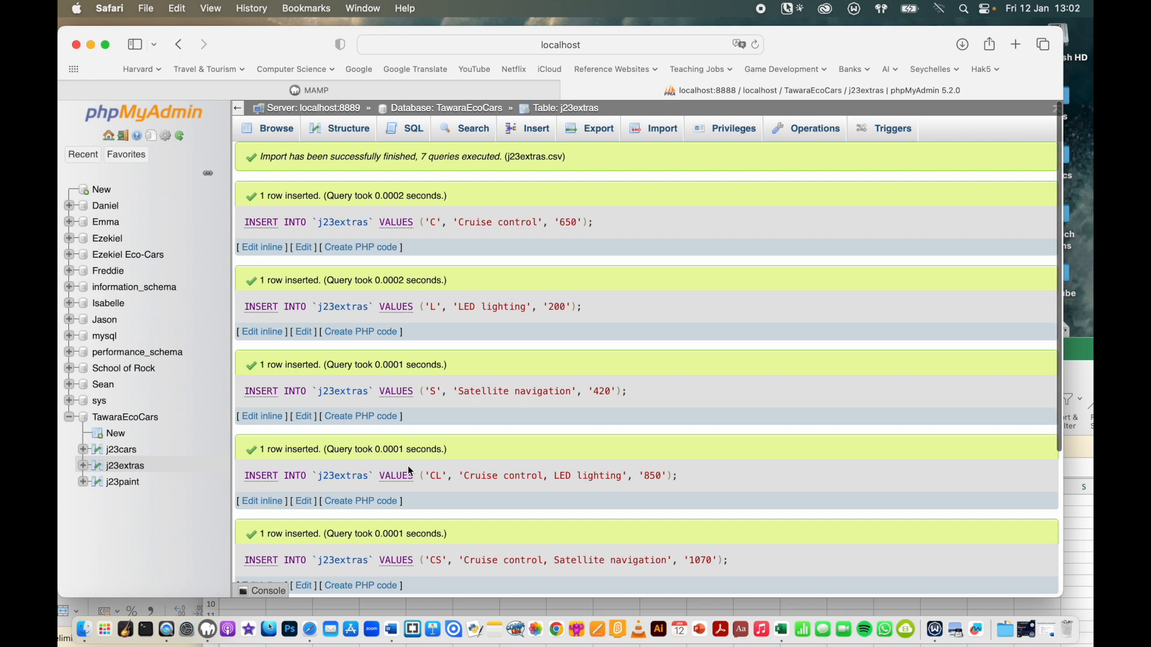
click(347, 127)
click(272, 128)
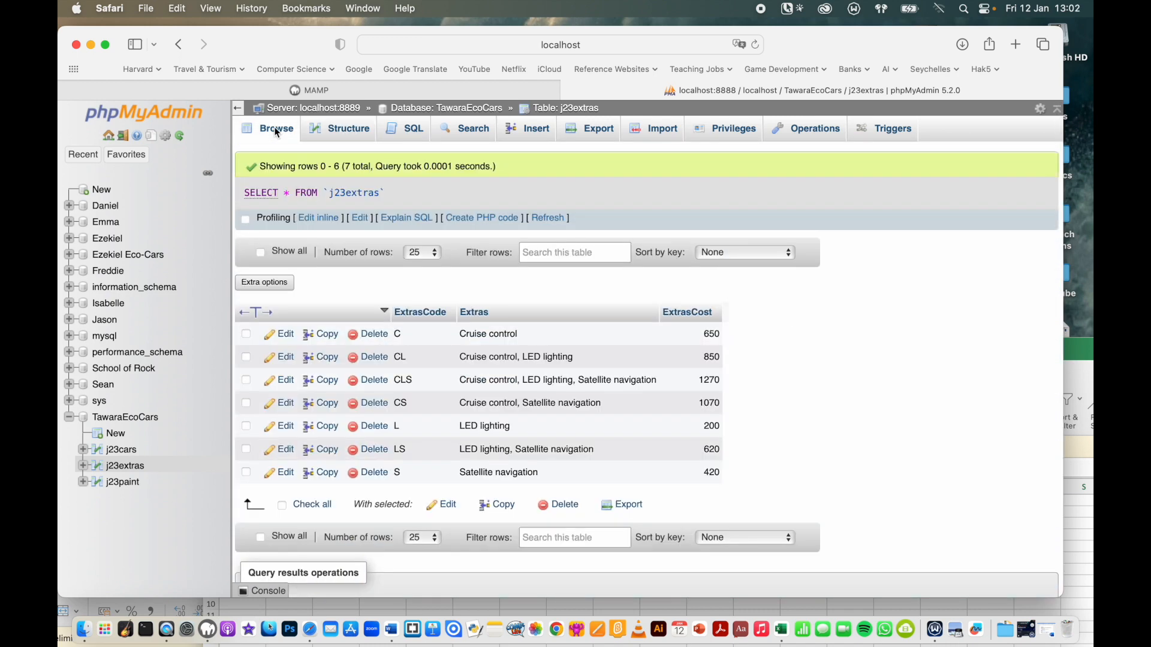
scroll(800, 380, down, 2)
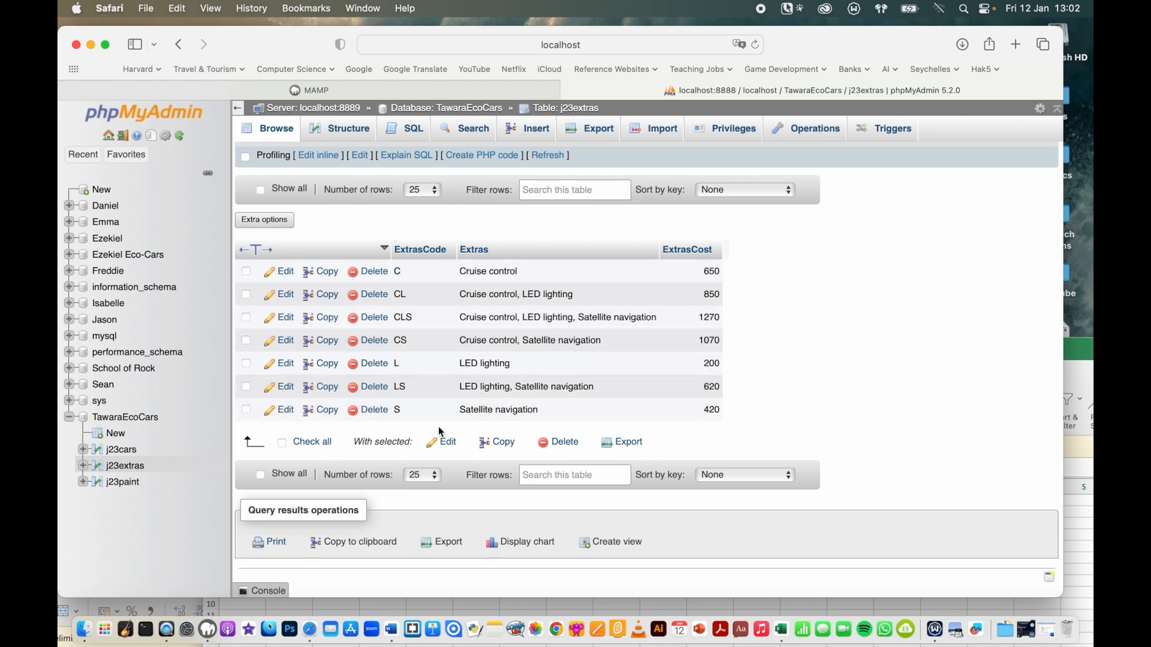
- Open the j23cars table, and in Excel close the j23extras workbook to work in the j23cars workbook
click(124, 452)
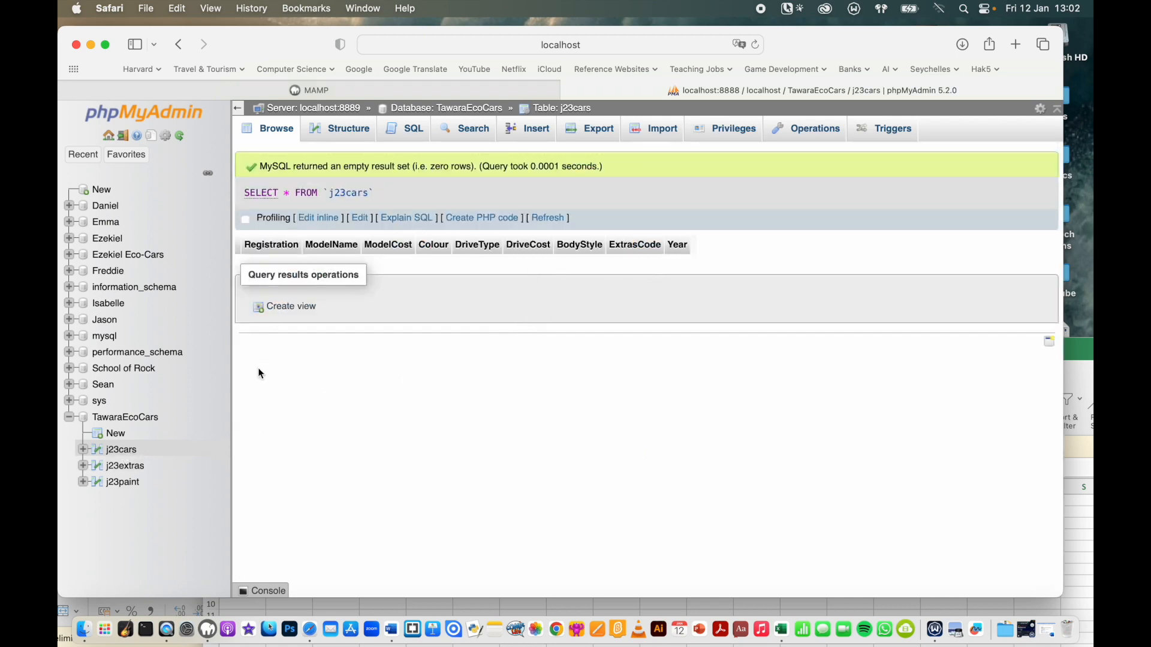
click(1084, 349)
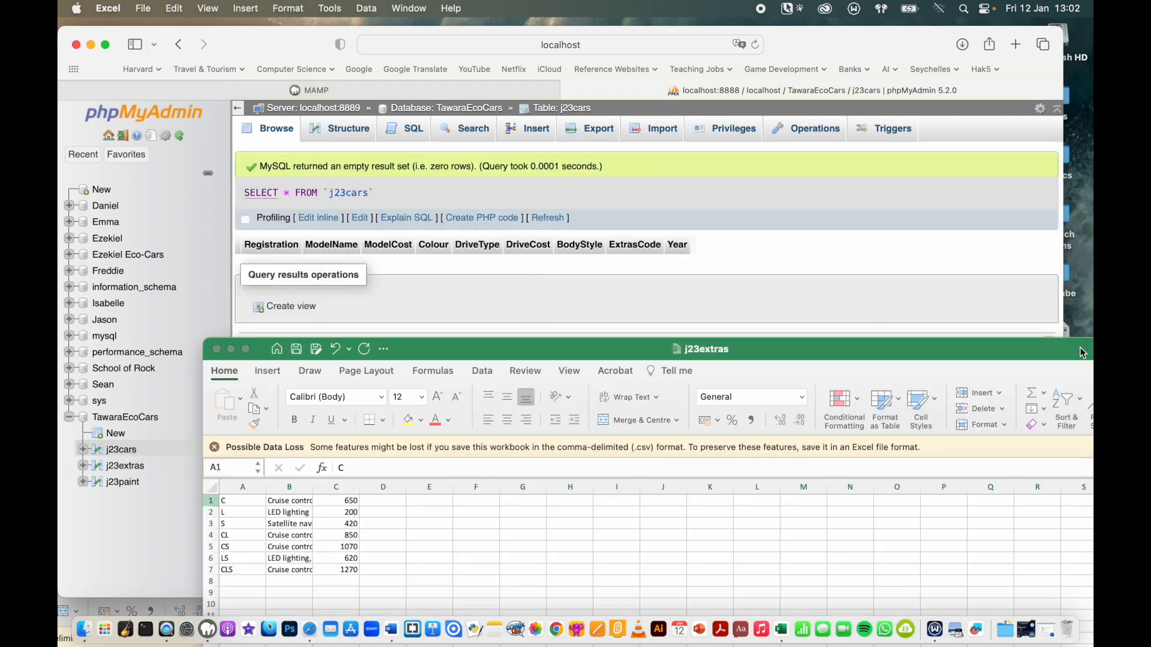
click(217, 350)
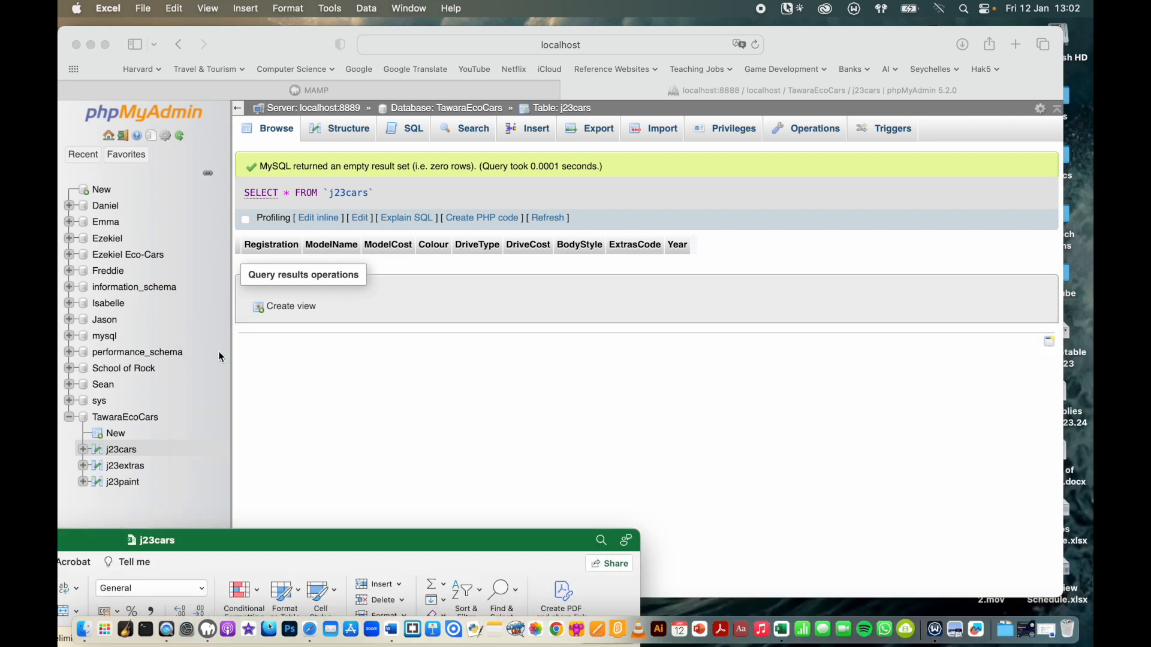
double_click(406, 542)
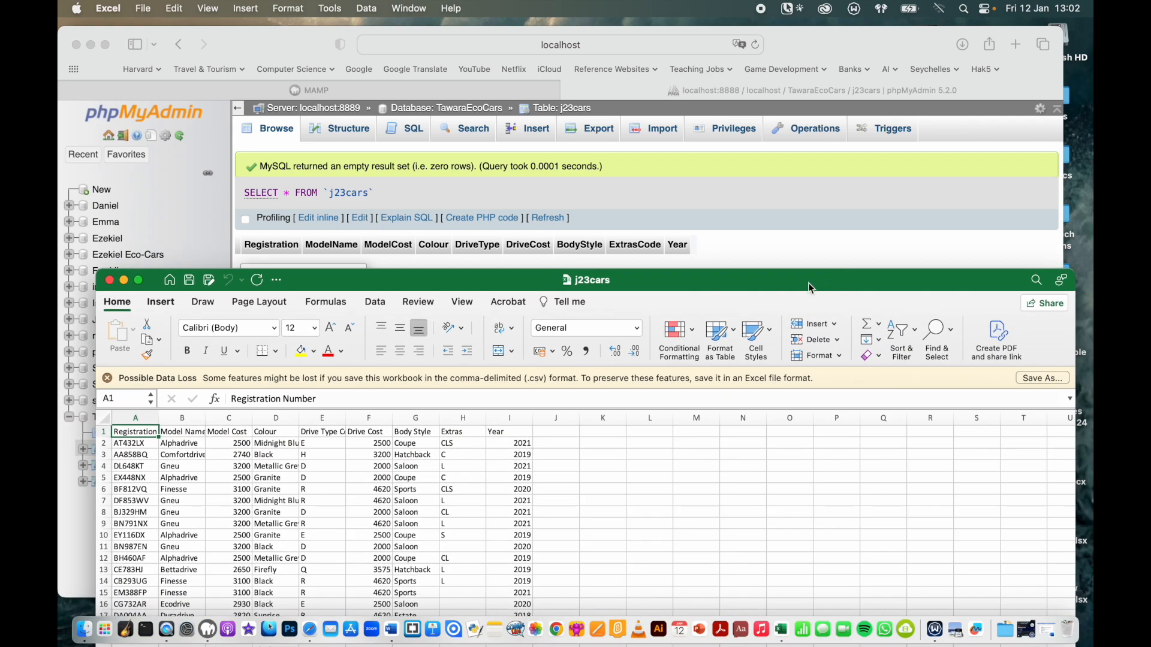
- Move the j23cars workbook window up so it is fully visible and enlarge the sheet to 190%
drag(808, 287, 822, 137)
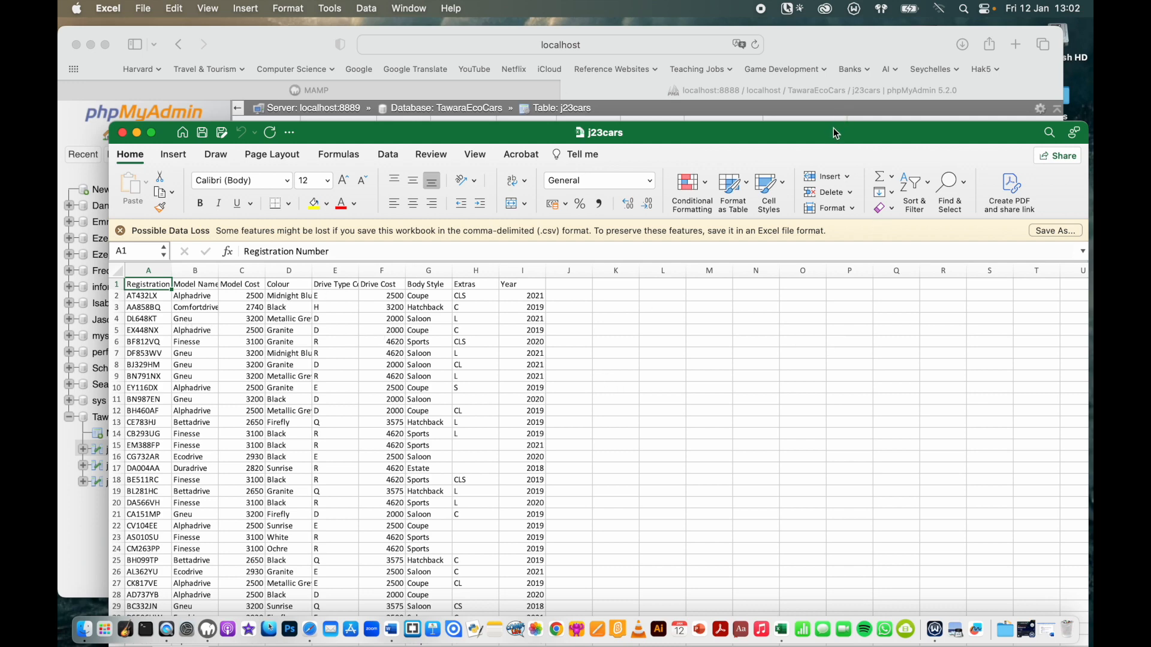
drag(834, 127, 825, 30)
click(1026, 577)
click(1025, 577)
click(1026, 578)
click(1025, 578)
click(1025, 577)
click(1025, 577)
click(1025, 578)
click(1025, 578)
click(1025, 577)
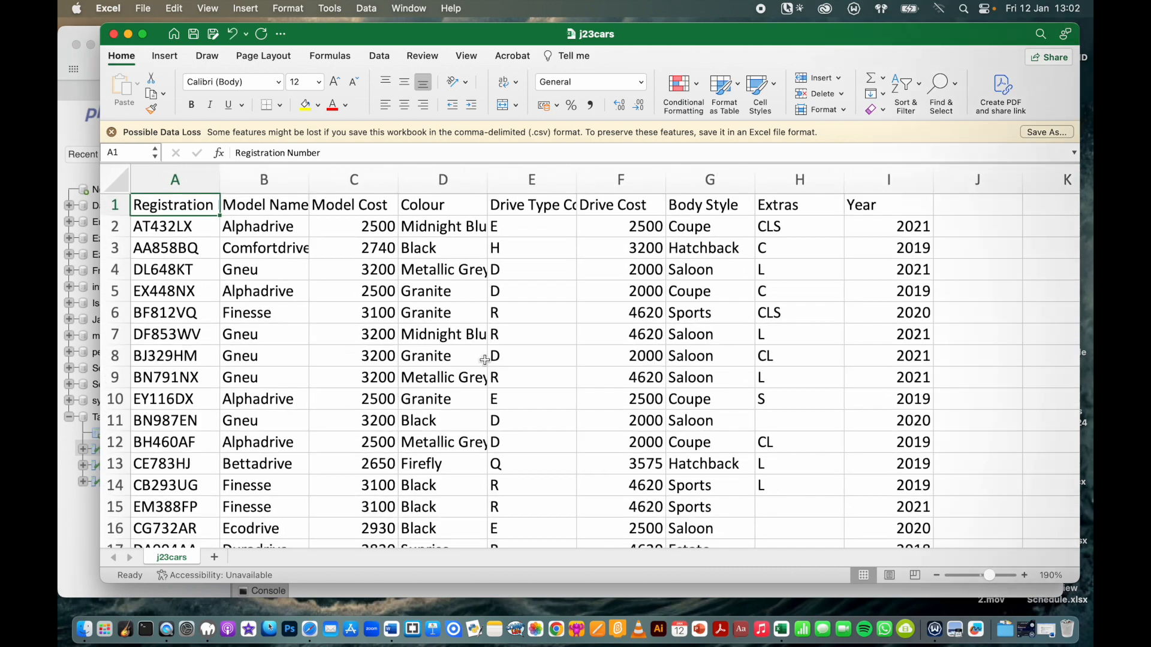
- Delete the heading row 1 from the j23cars sheet
key(F1)
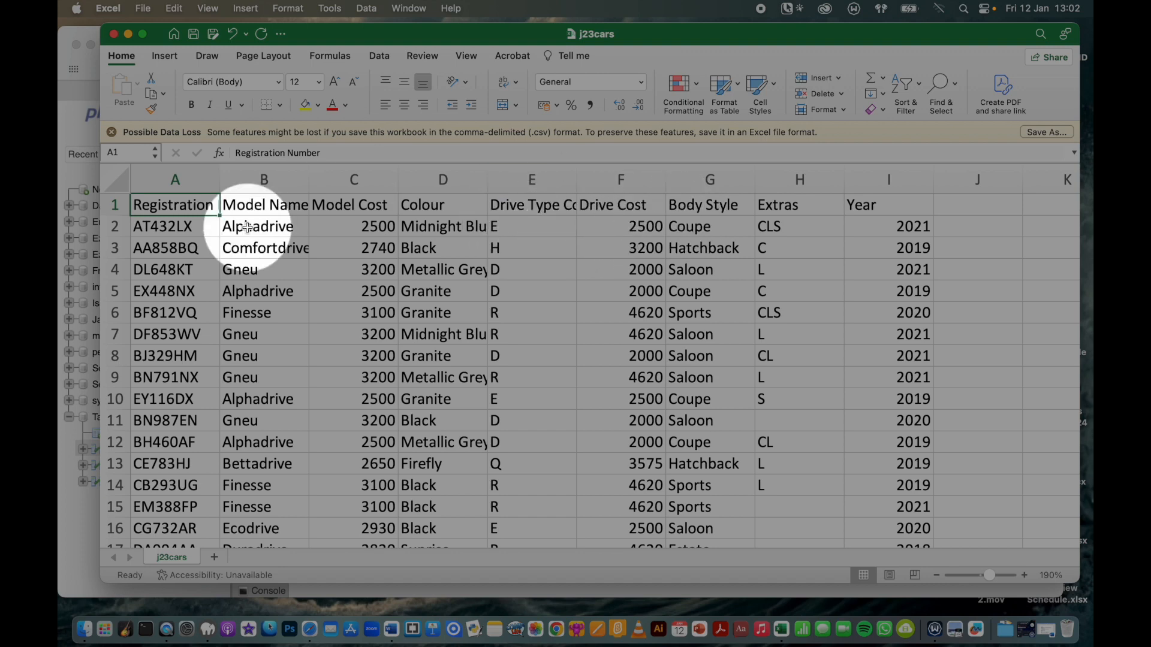
click(116, 206)
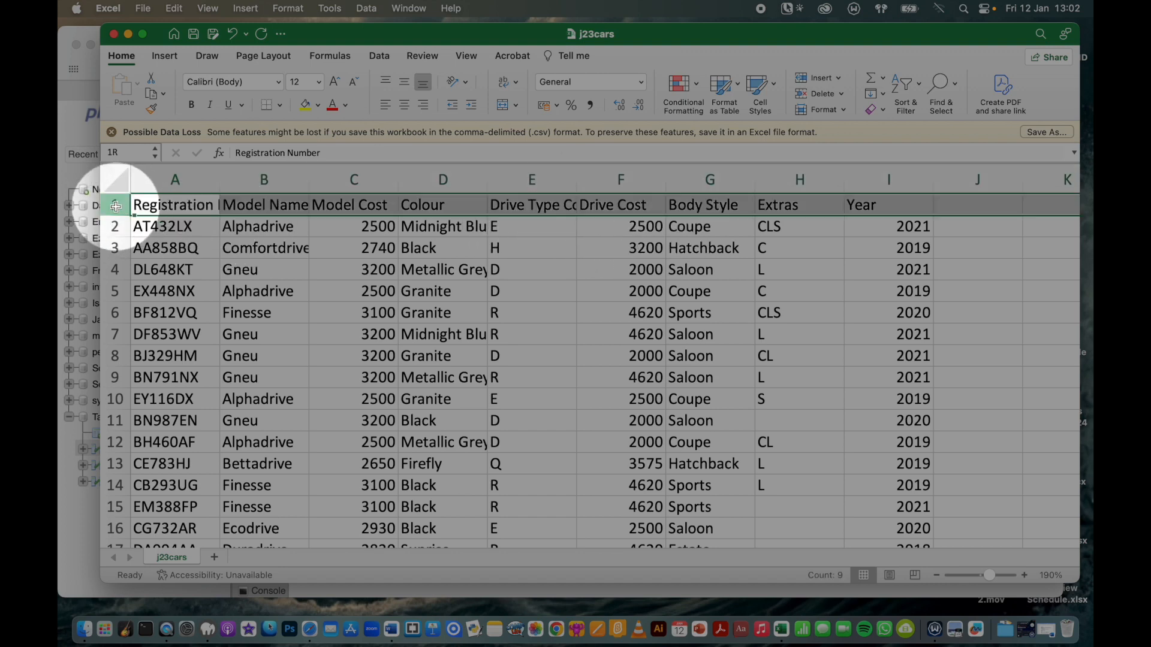
right_click(115, 207)
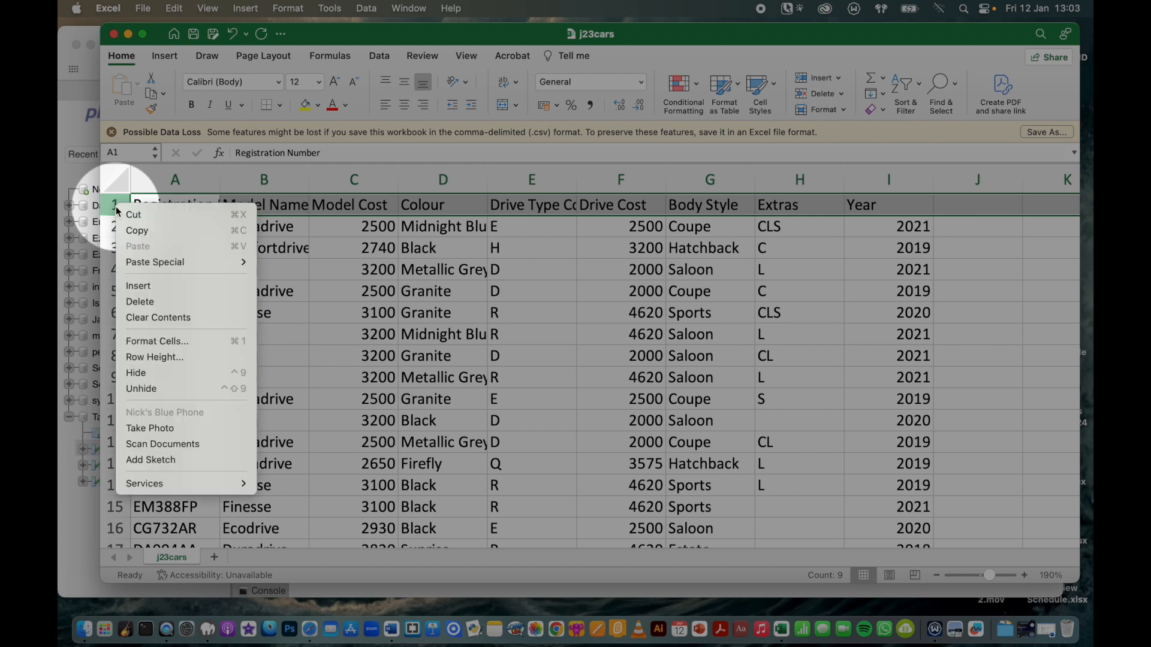
click(161, 304)
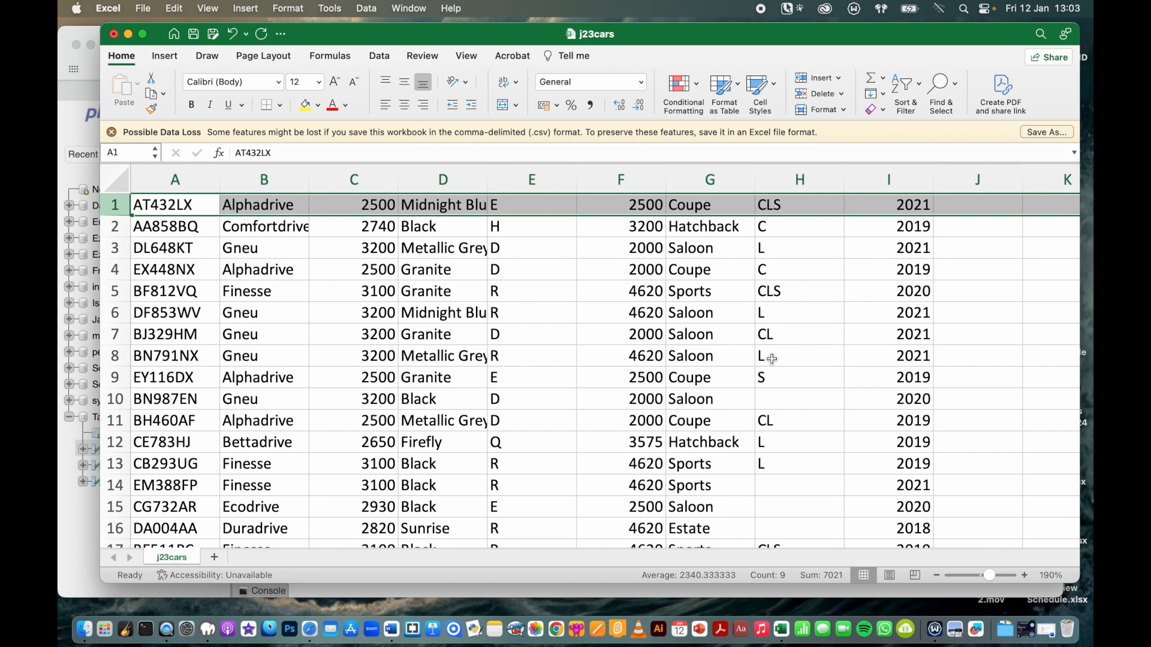
- Inspect the empty extras cells in column H down to row 35, and minimise the j23cars workbook to return to phpMyAdmin
click(774, 401)
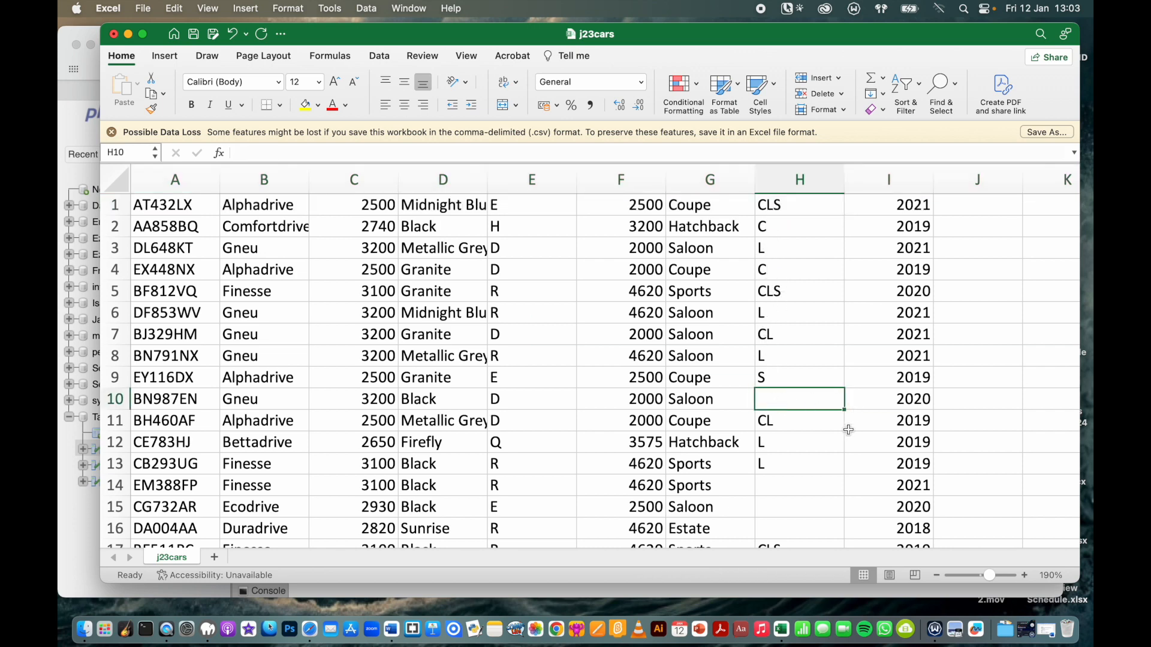
scroll(822, 478, down, 3)
click(789, 420)
click(786, 442)
click(782, 463)
scroll(785, 463, down, 3)
scroll(785, 463, down, 4)
click(782, 427)
click(783, 450)
click(785, 469)
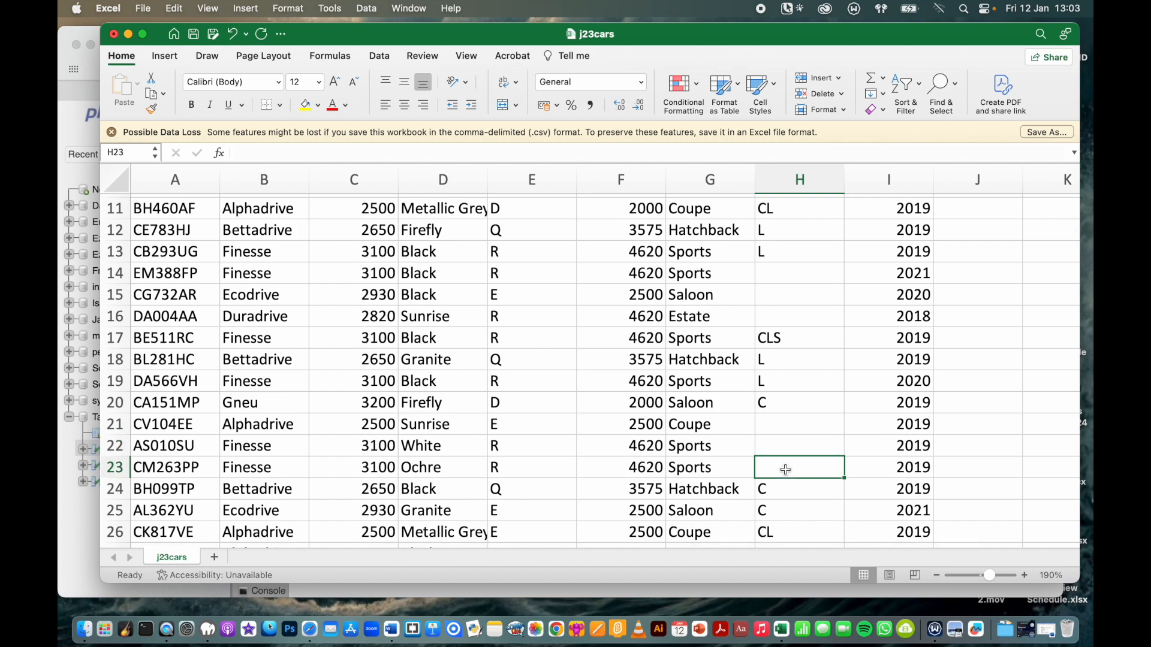
scroll(785, 470, down, 14)
click(795, 265)
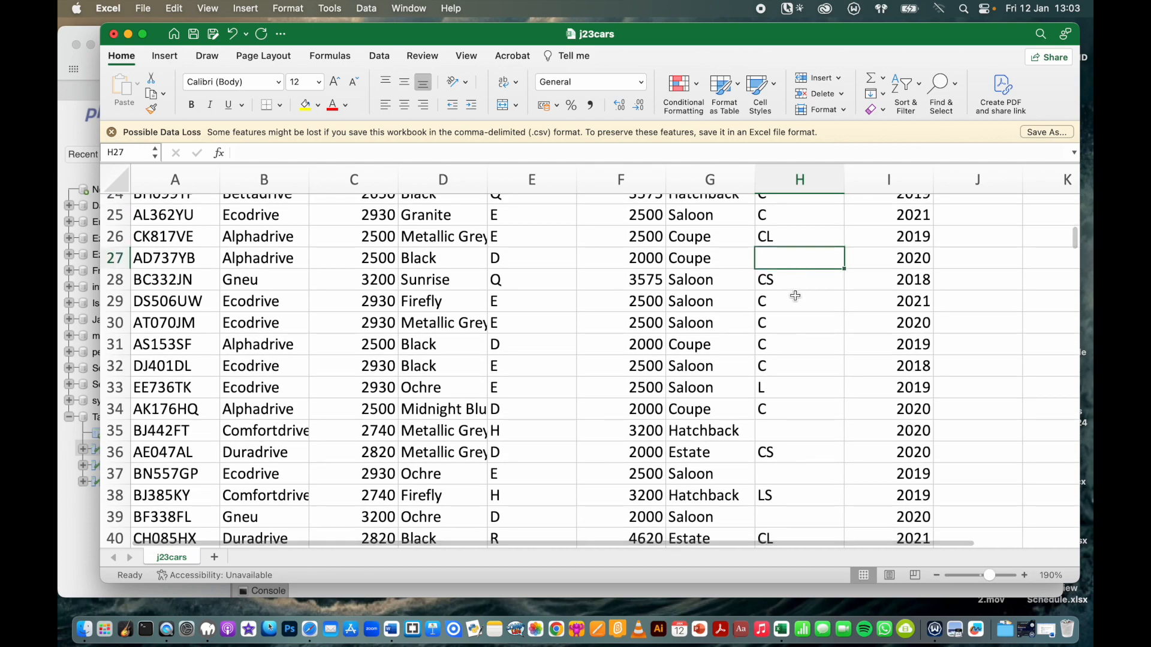
click(783, 427)
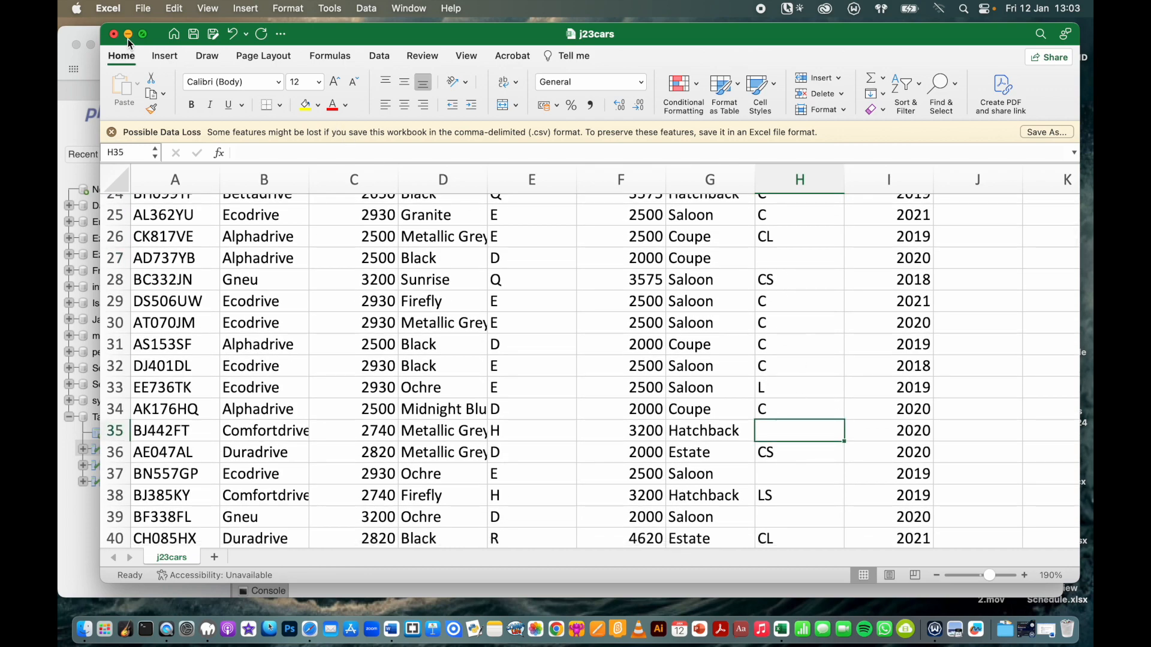
click(128, 35)
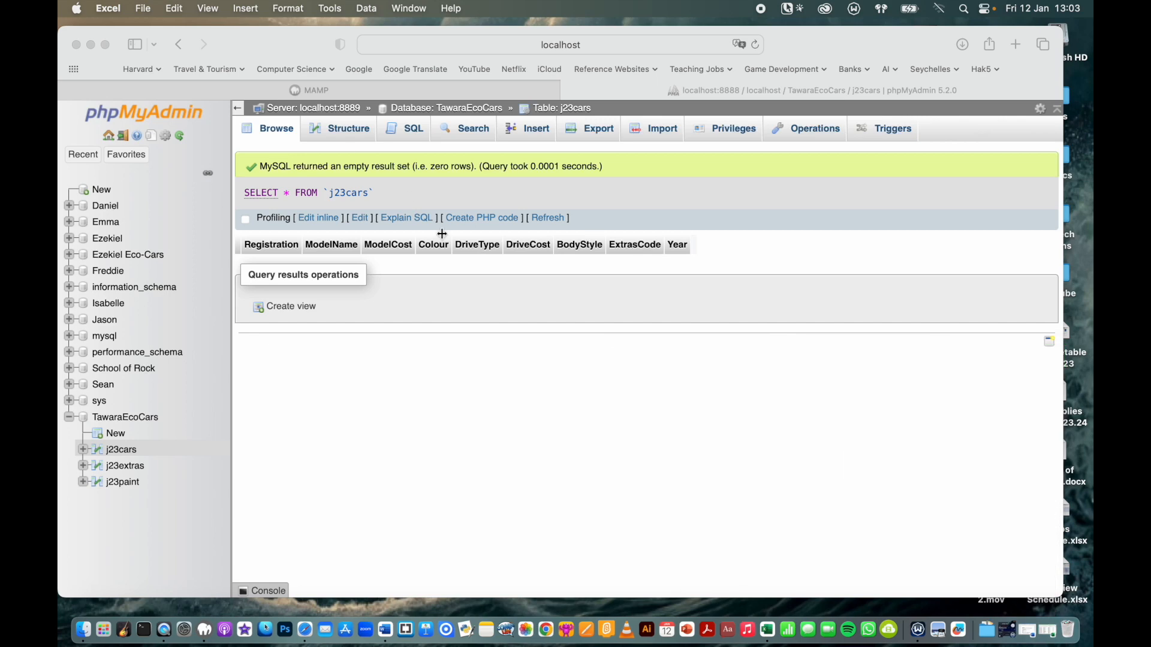
- Change the ExtrasCode column in the j23cars table's structure to allow NULL values and save the column
click(352, 138)
click(352, 137)
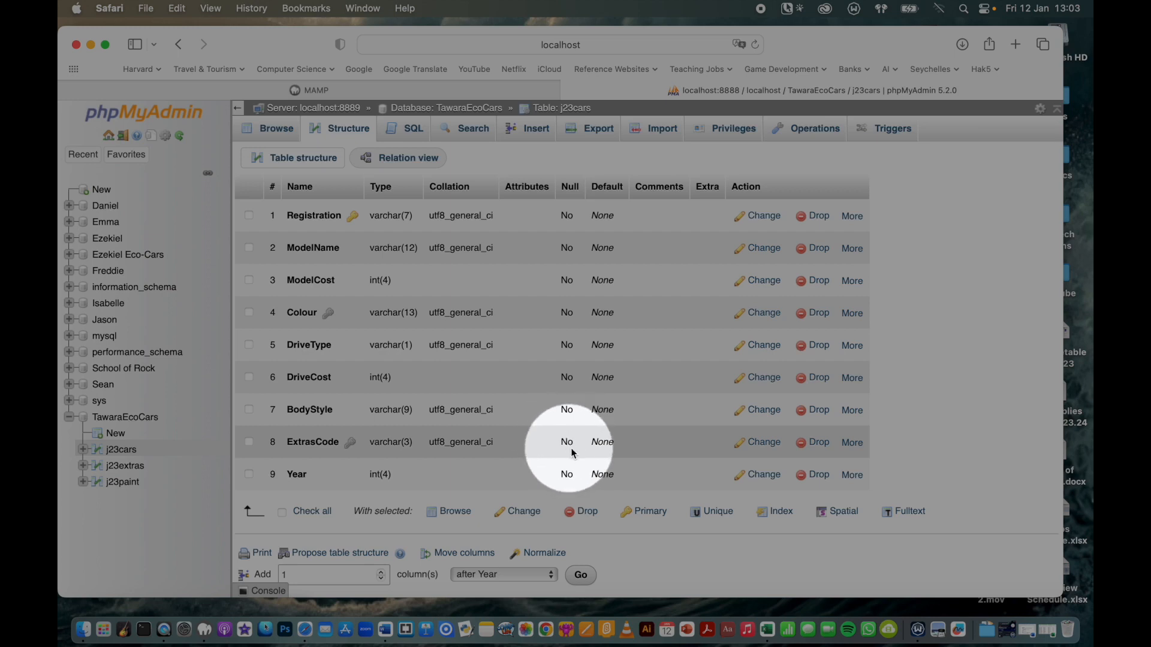
click(760, 442)
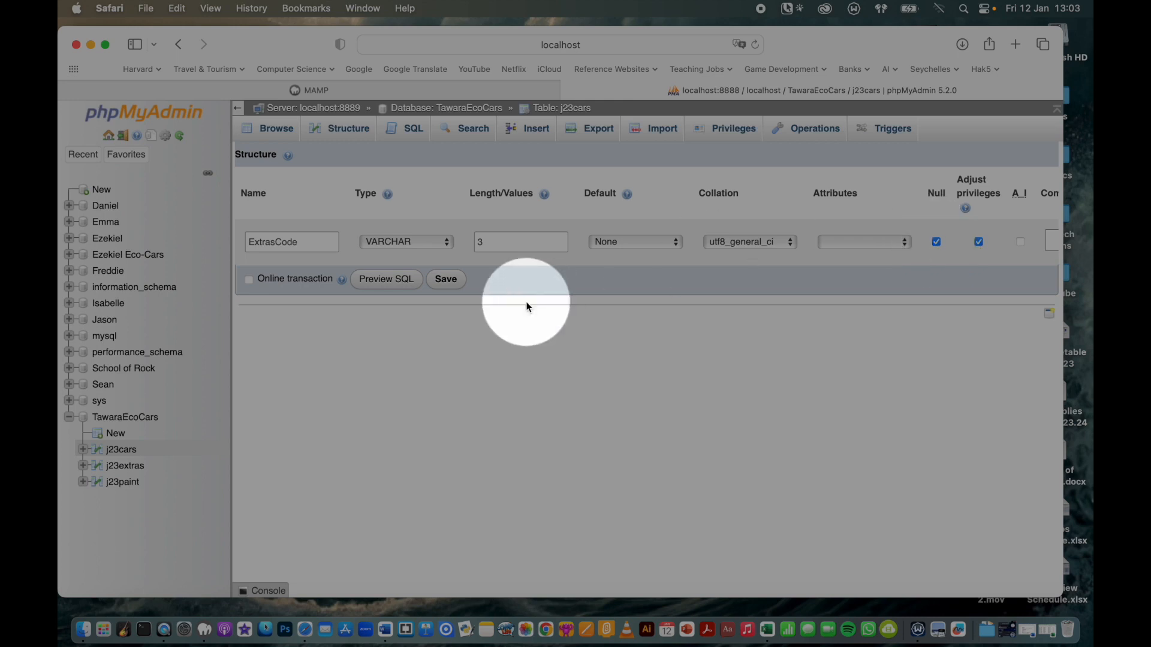
click(447, 280)
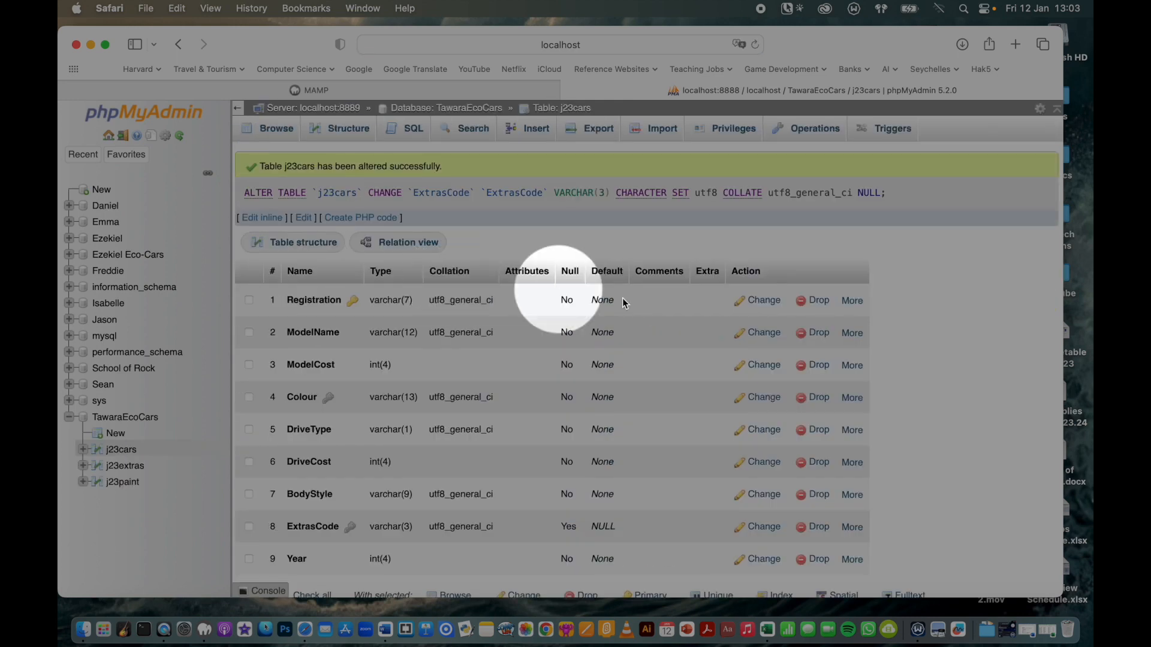
- Switch to Excel to look at the j23cars data, and return to phpMyAdmin in the browser
scroll(685, 412, down, 5)
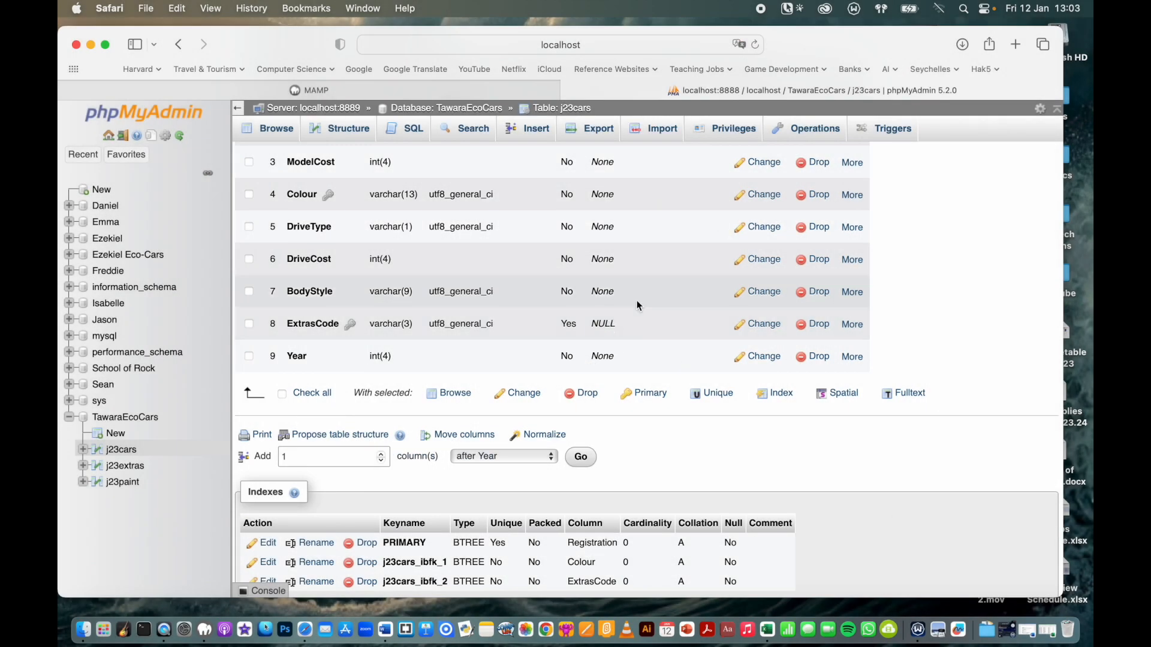
click(774, 611)
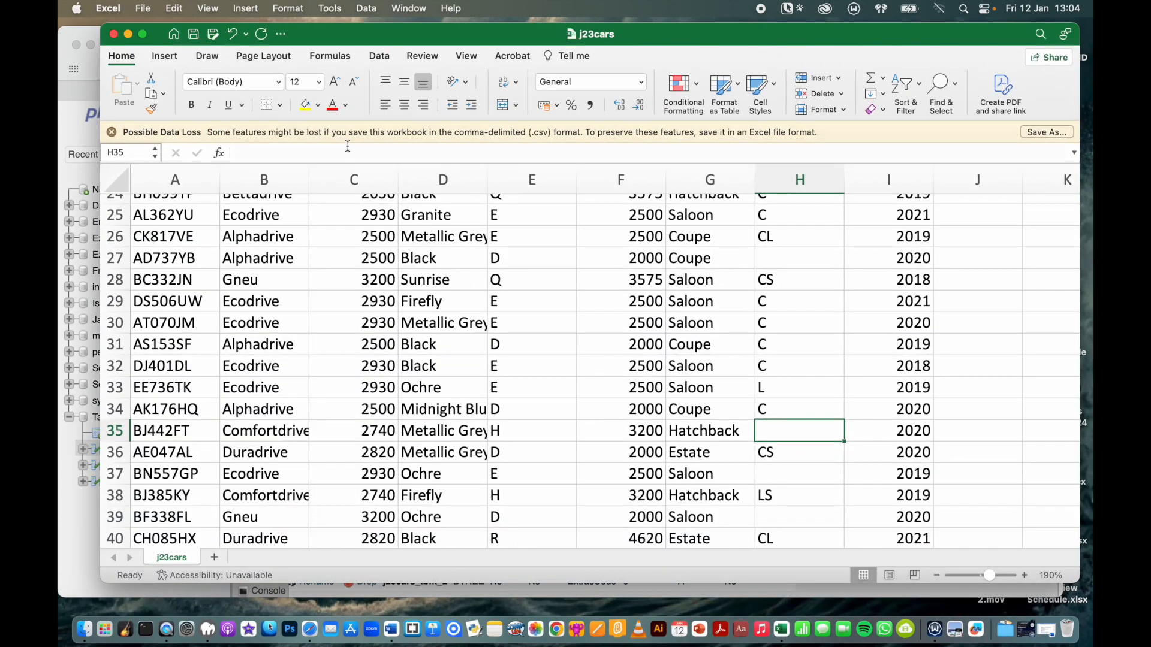
click(129, 35)
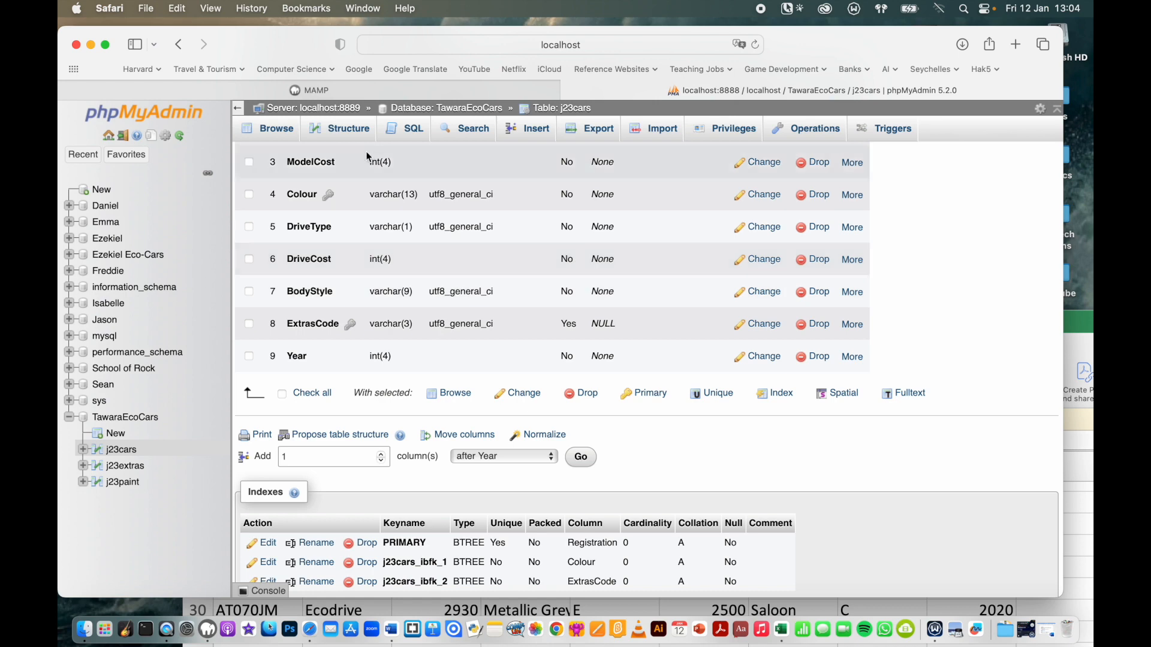
- Try to import j23cars.csv into the j23cars table without aborting on INSERT errors
click(662, 129)
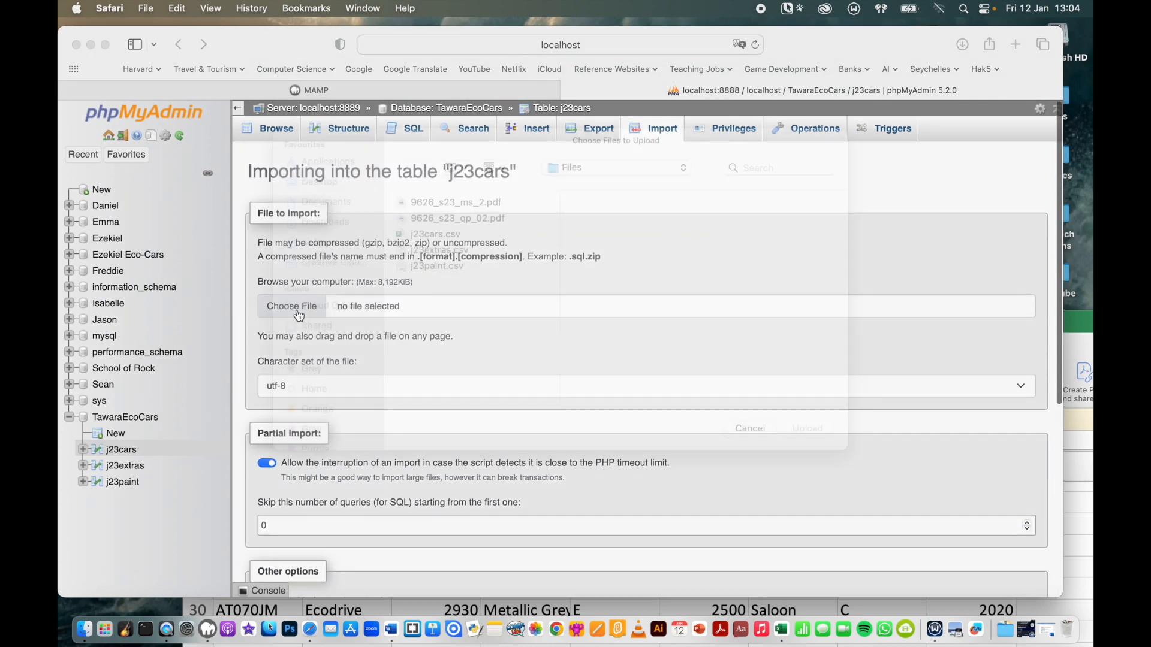
click(297, 307)
click(420, 259)
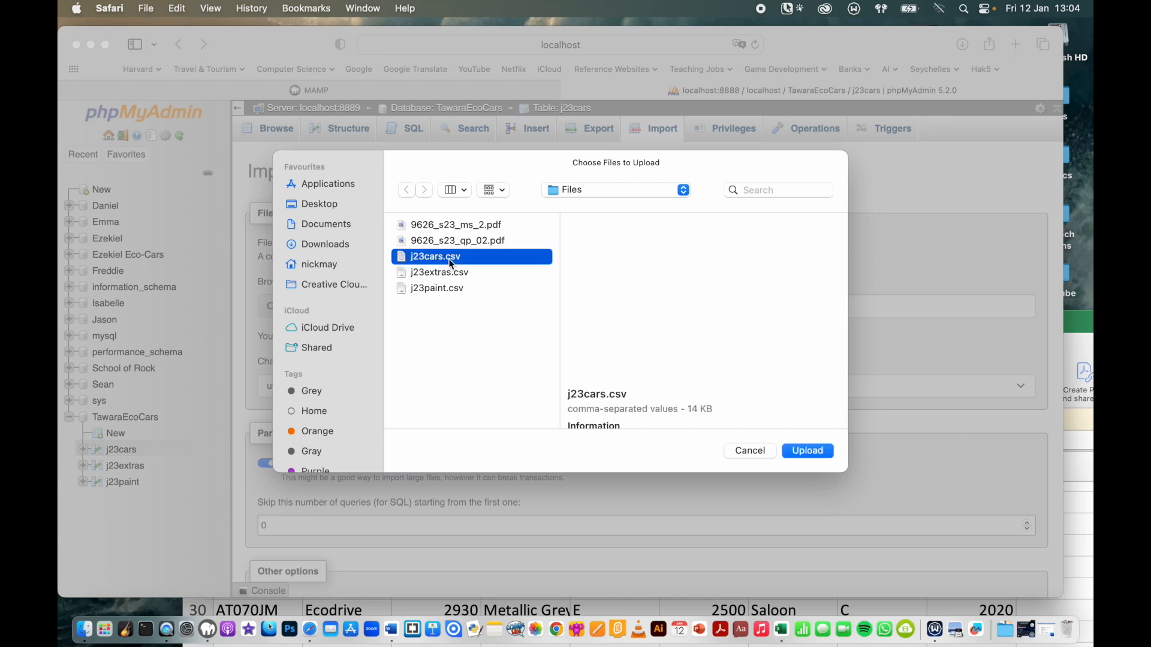
click(808, 451)
scroll(811, 487, down, 10)
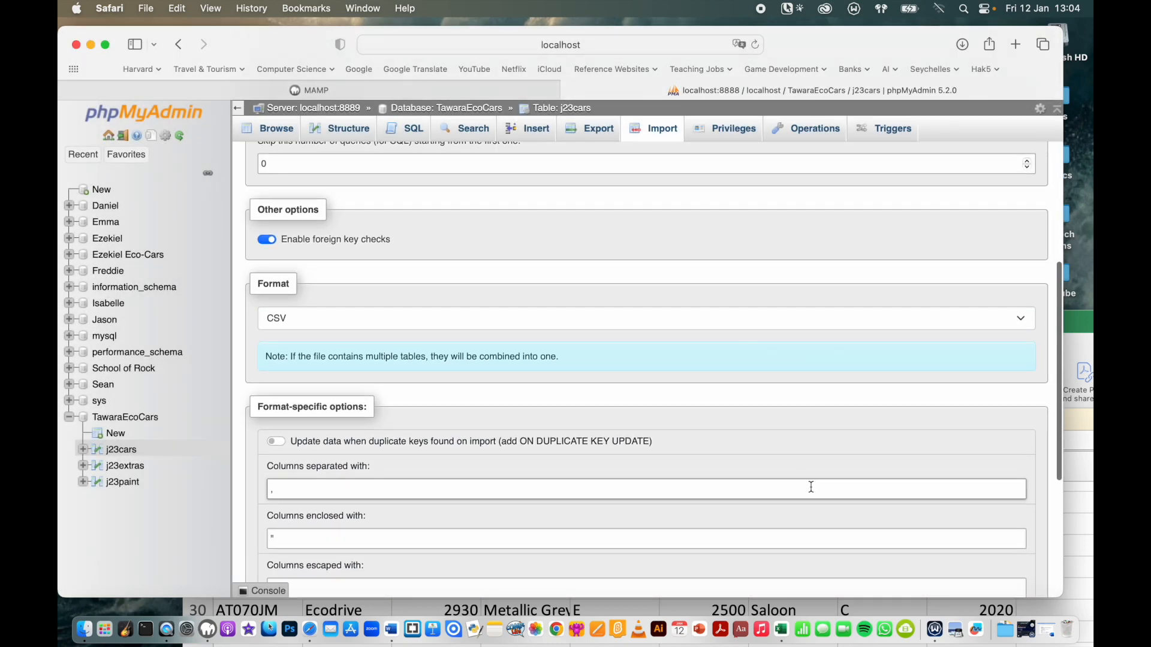
scroll(364, 439, down, 5)
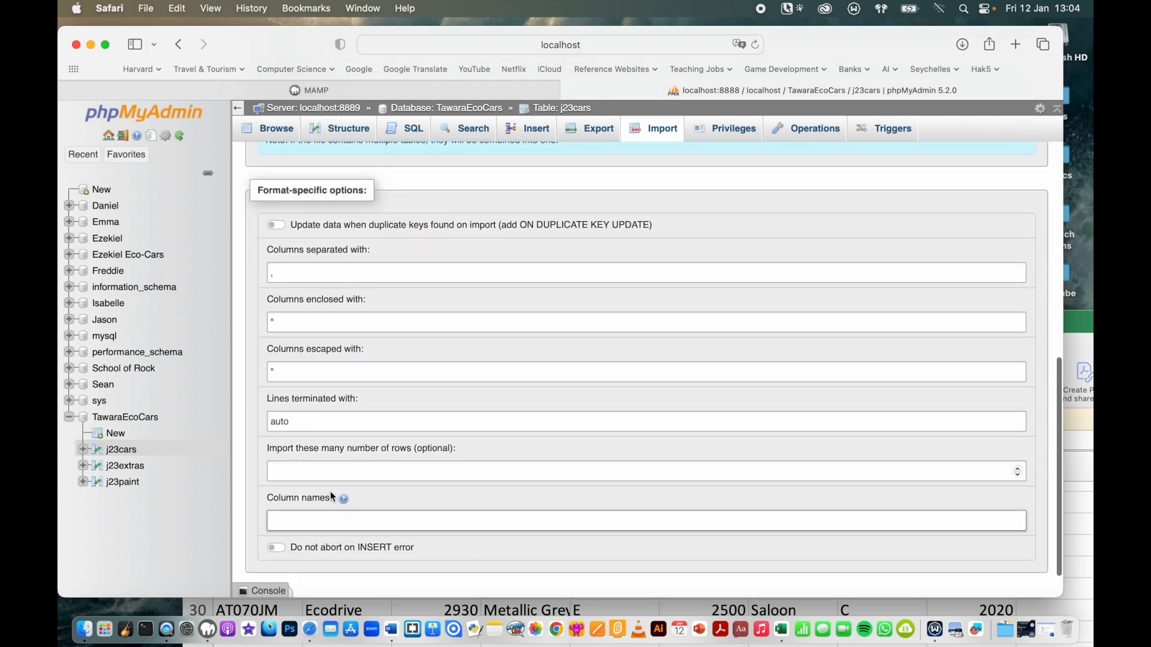
click(274, 556)
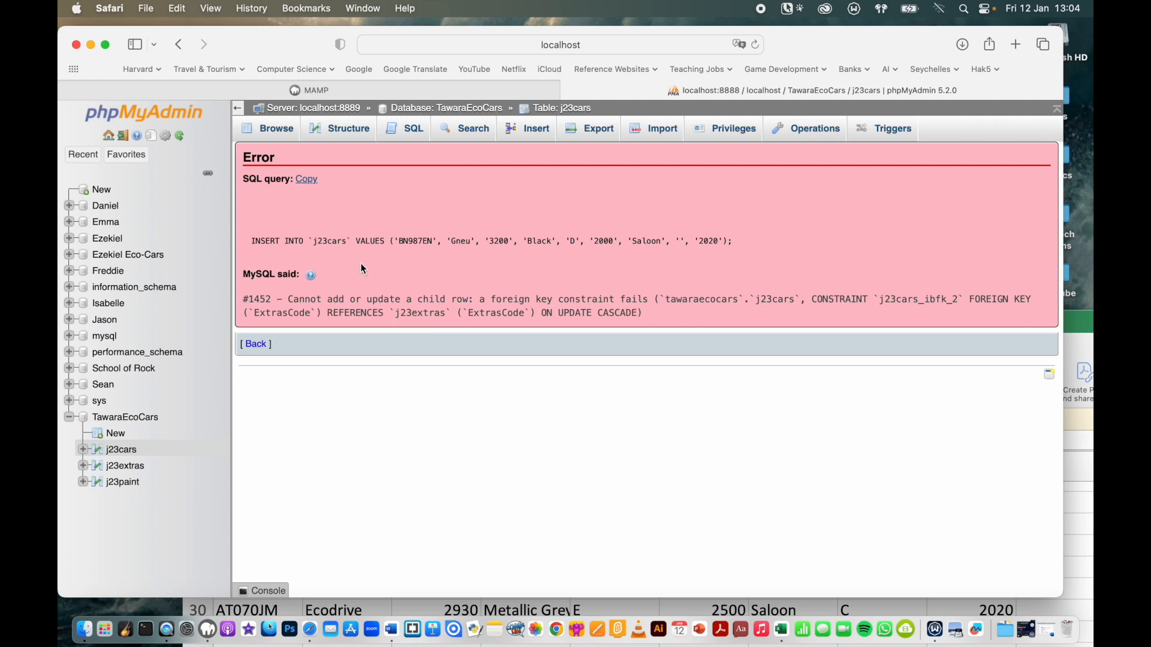
- Review the j23cars structure and browse its imported rows, examining the ExtrasCode values for blanks
click(340, 133)
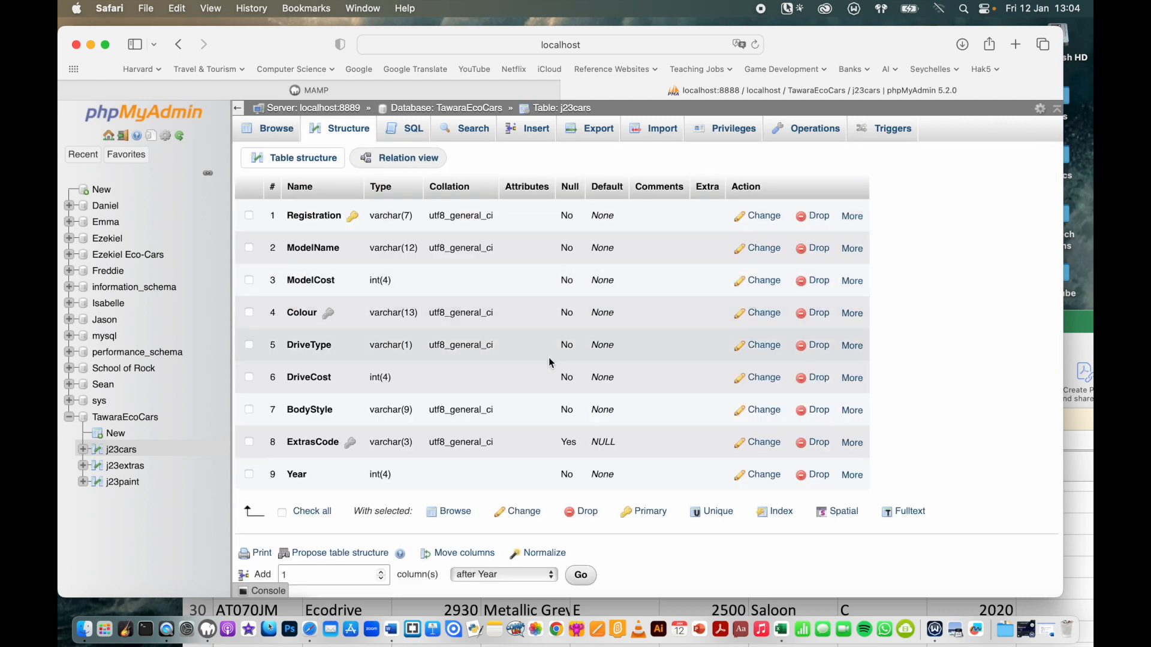
scroll(548, 357, down, 2)
click(279, 131)
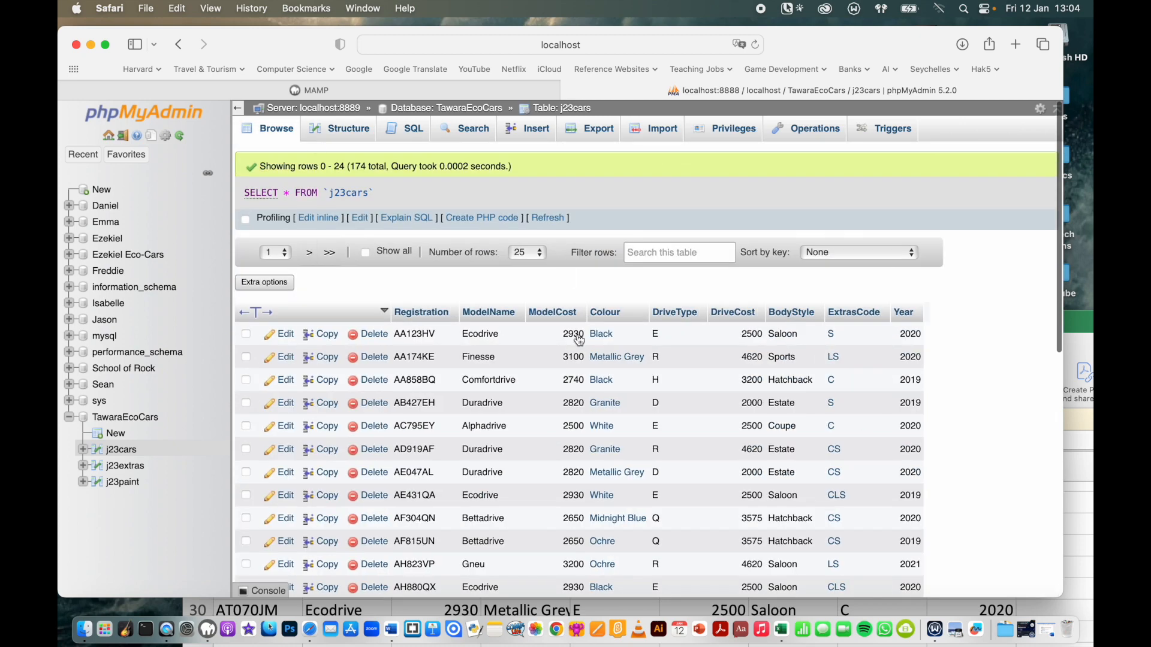
scroll(587, 446, down, 10)
scroll(587, 443, down, 2)
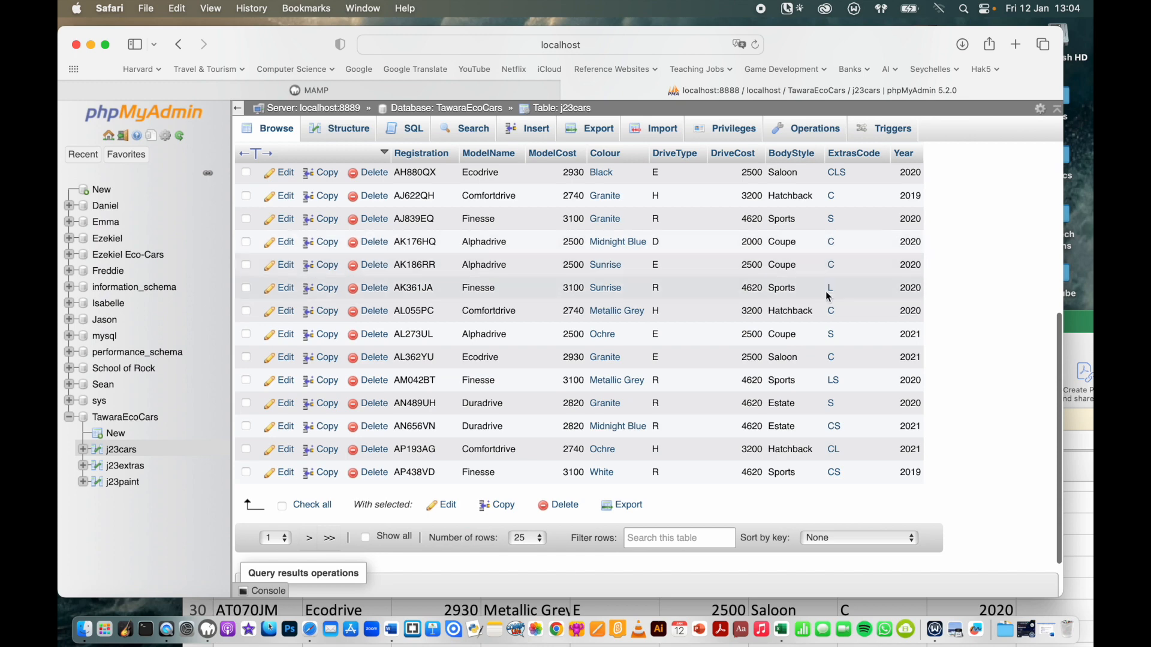
scroll(832, 328, up, 8)
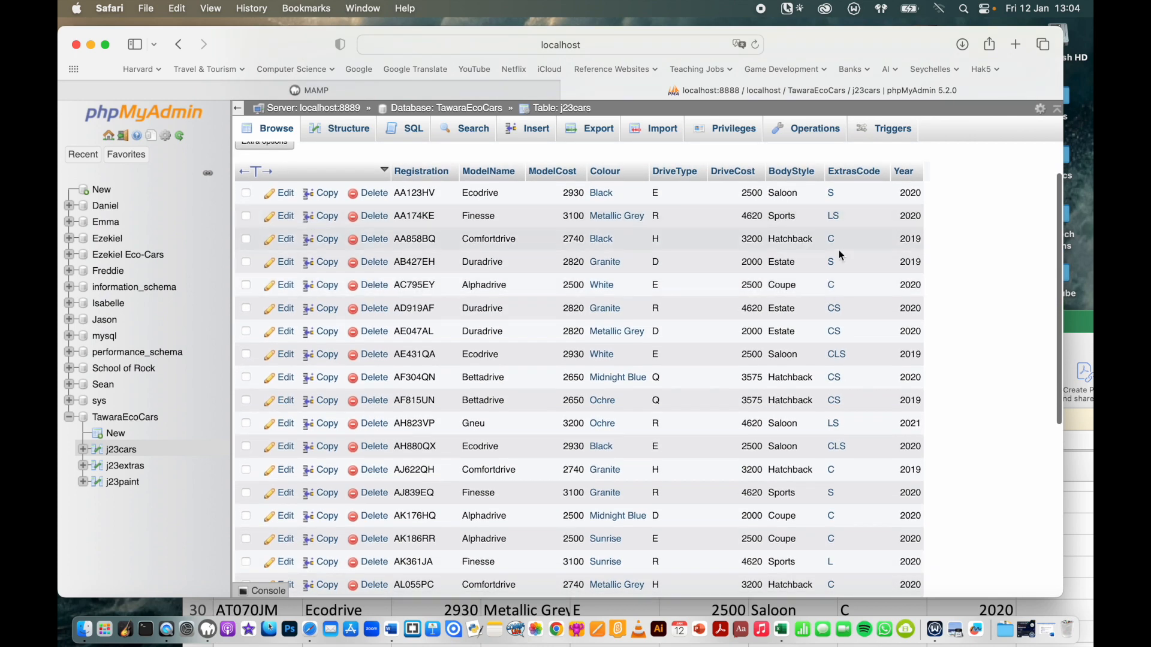
scroll(846, 501, down, 7)
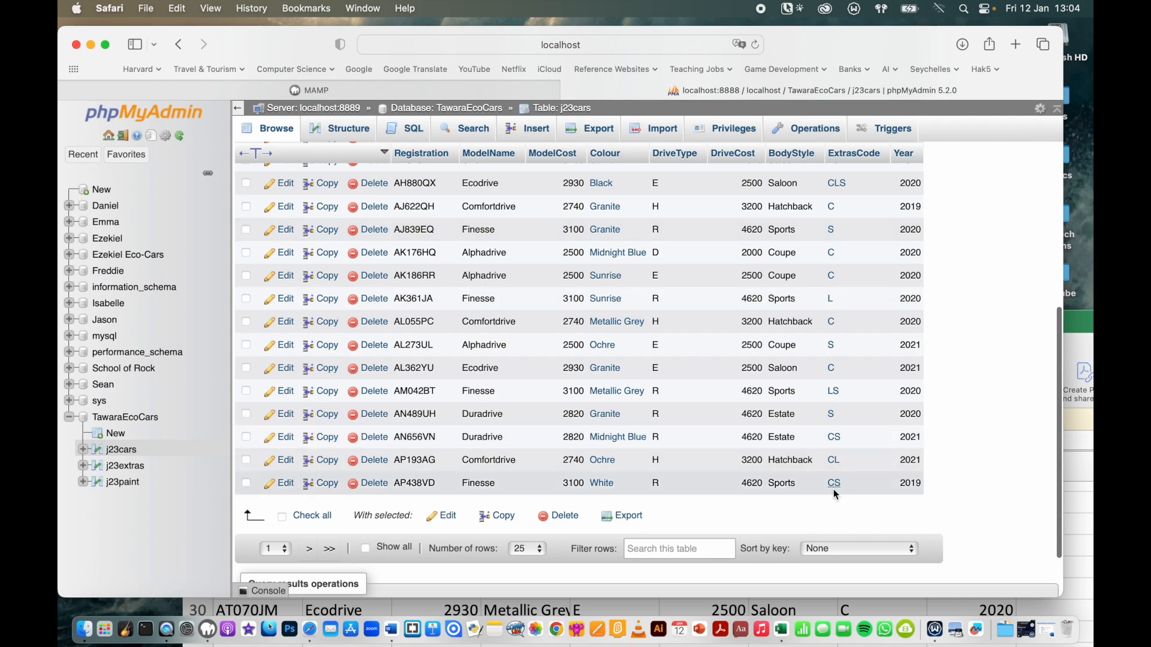
scroll(830, 231, up, 6)
scroll(829, 231, up, 6)
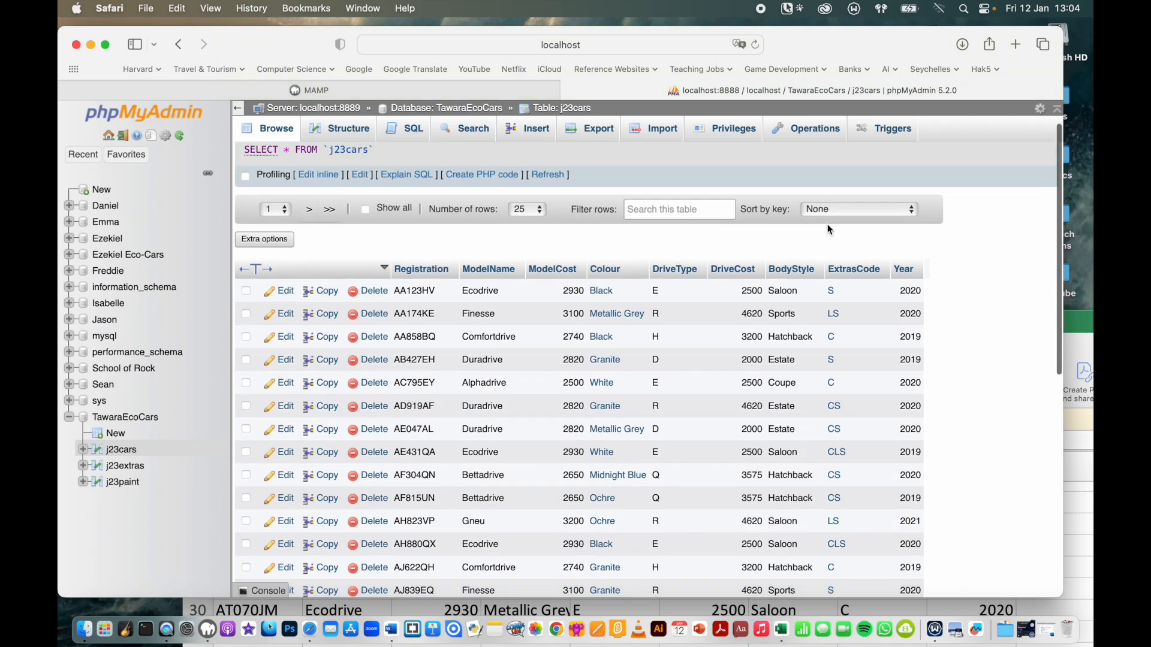
scroll(830, 230, down, 2)
scroll(827, 229, up, 3)
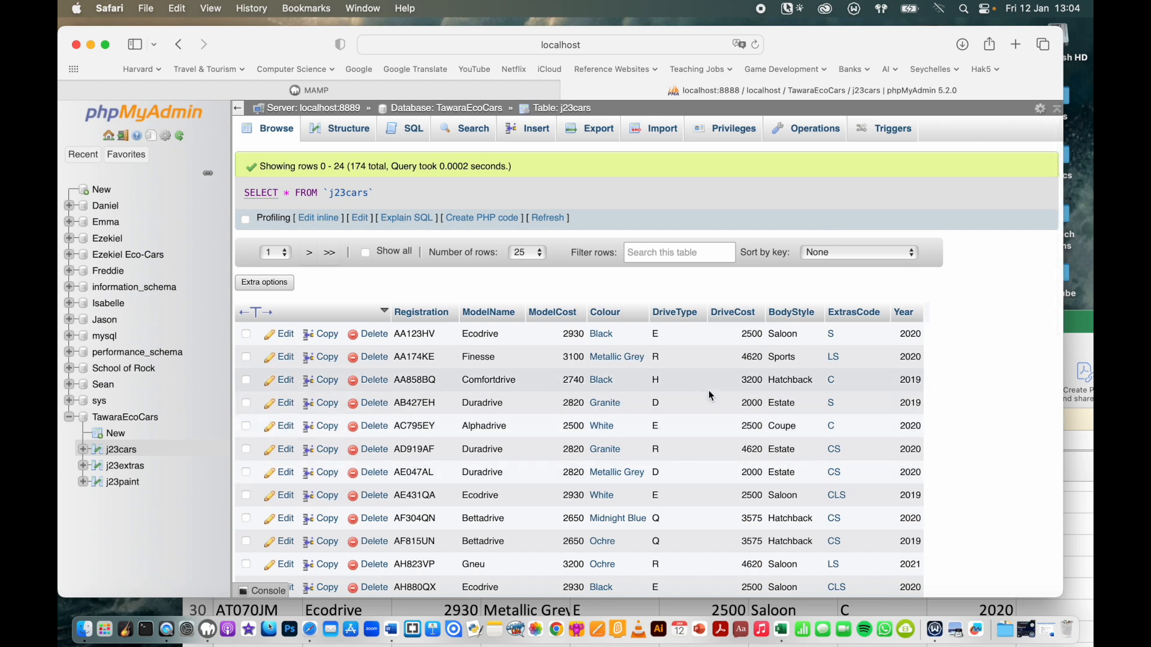
- Empty the j23cars table with DELETE FROM, and check its structure and rows
click(813, 133)
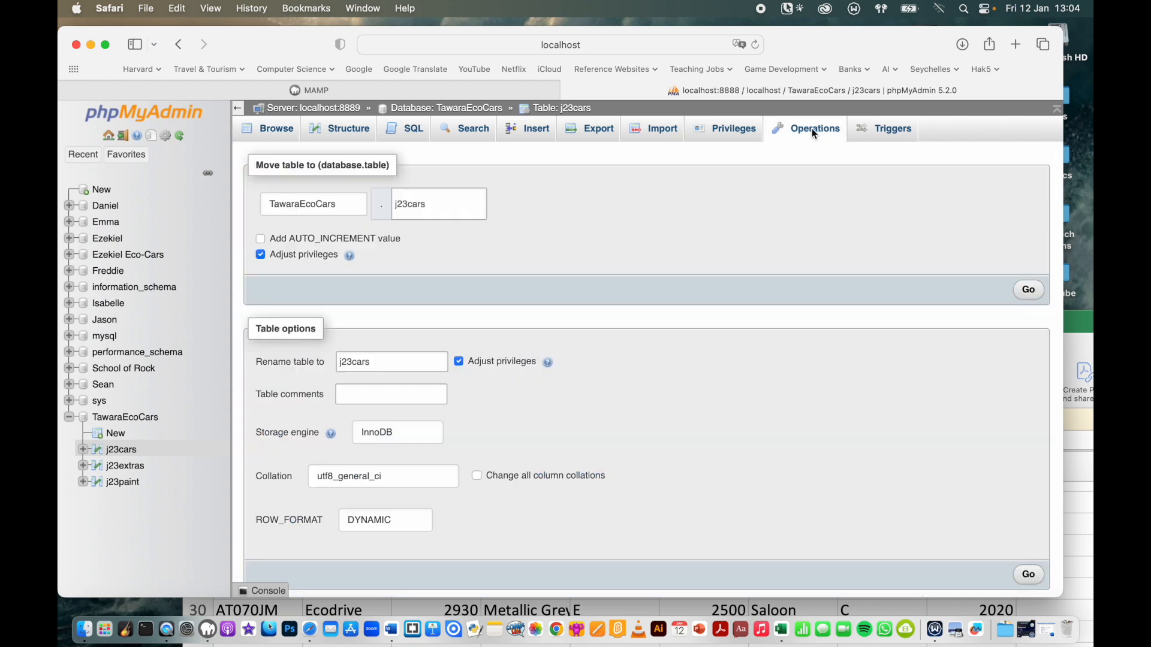
scroll(569, 394, down, 8)
scroll(569, 394, down, 5)
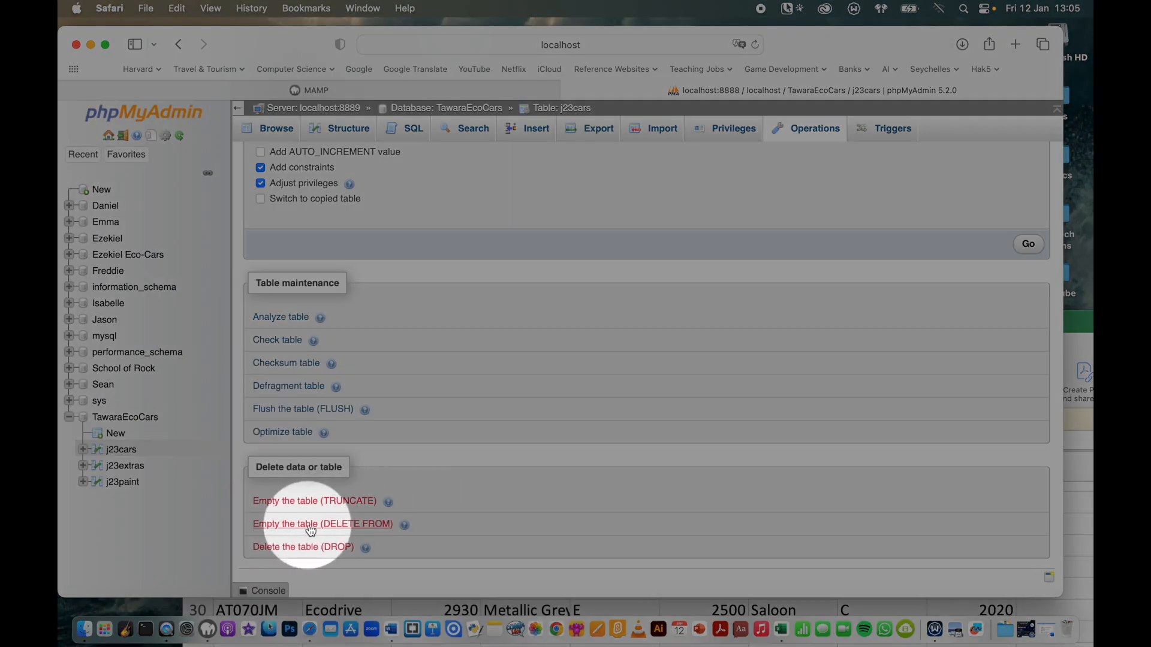
click(348, 527)
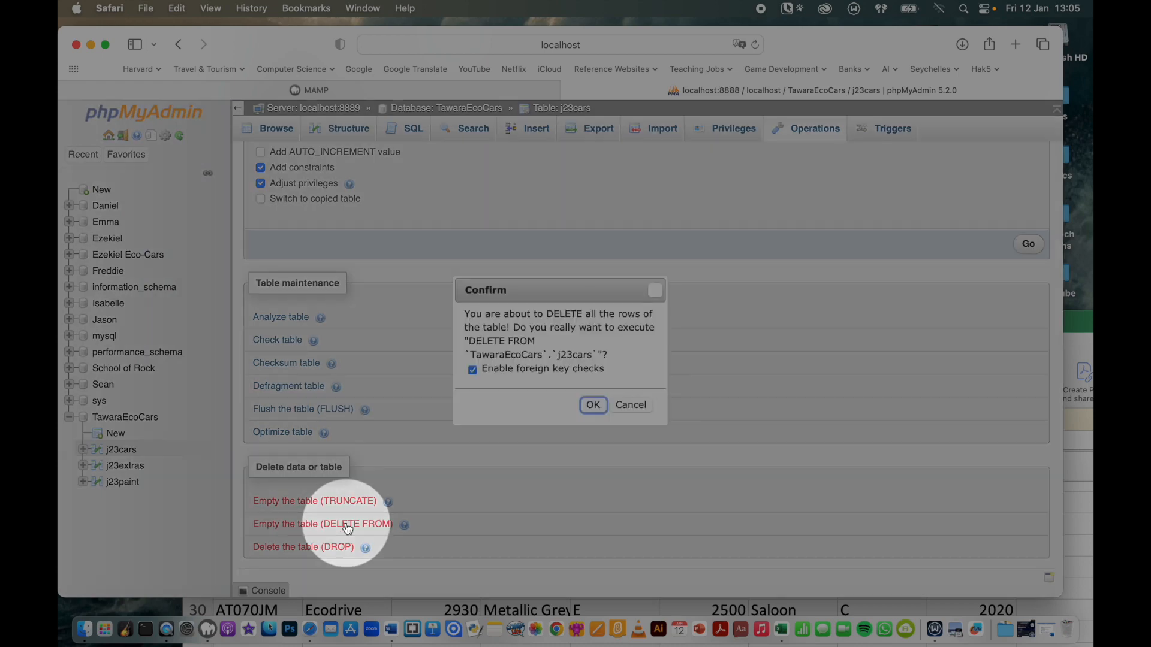
click(595, 405)
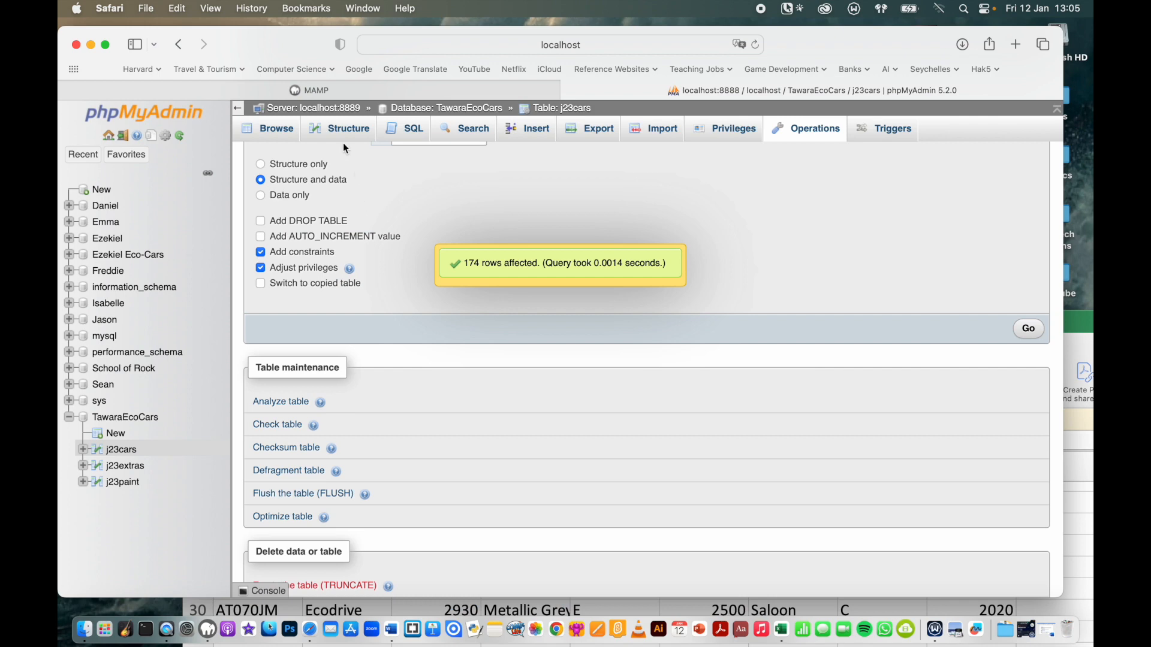
click(339, 129)
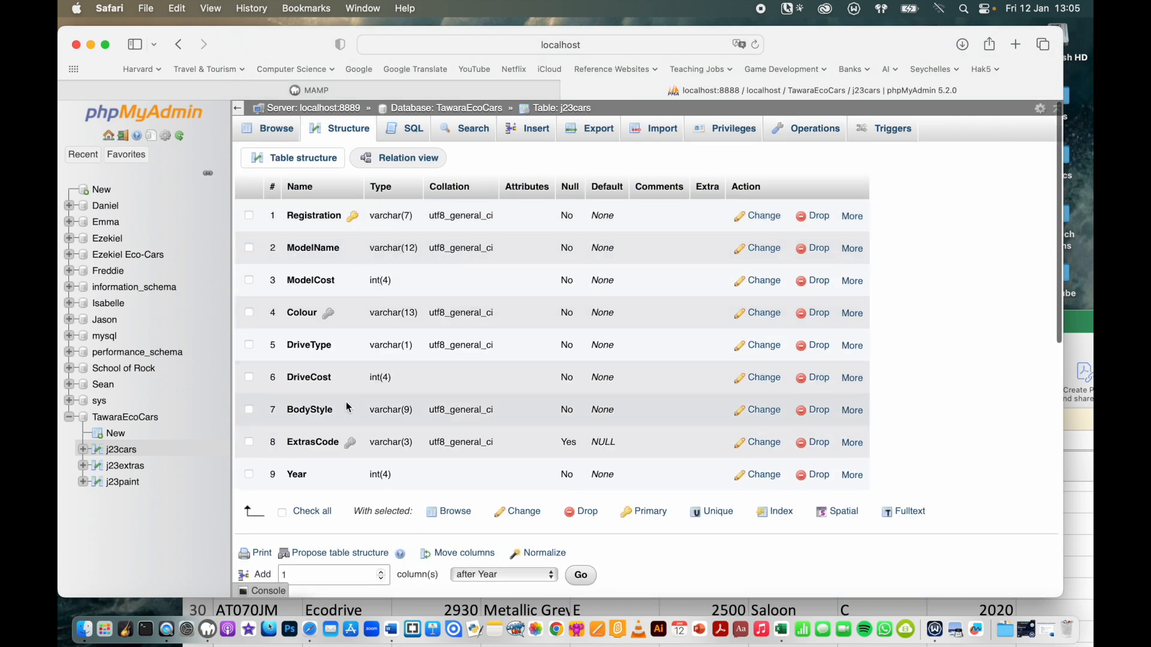
click(280, 132)
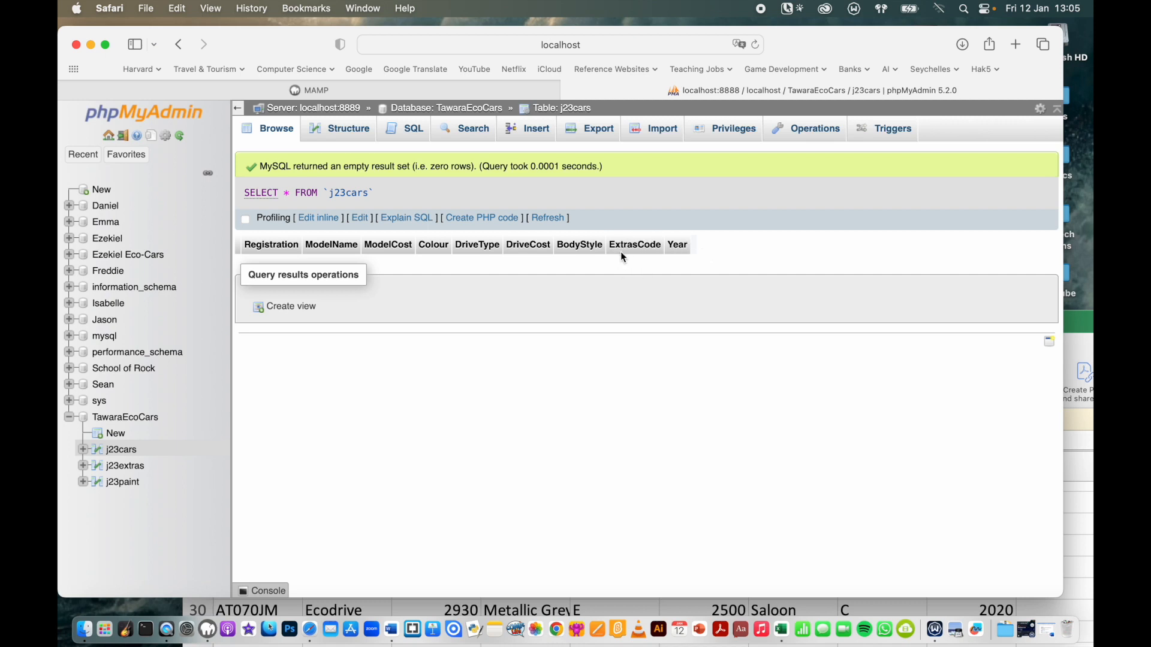
- Insert a row into the j23extras table with a blank ExtrasCode, Extras None and ExtrasCost 0, and browse the table
click(134, 469)
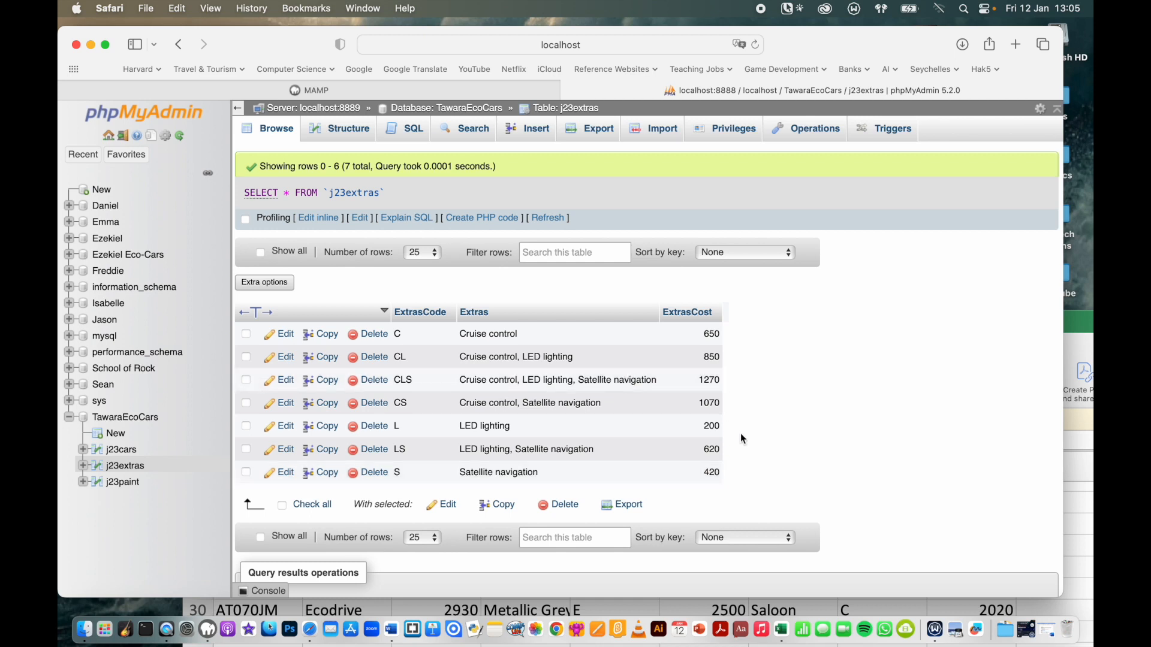
scroll(740, 435, down, 2)
scroll(741, 435, down, 1)
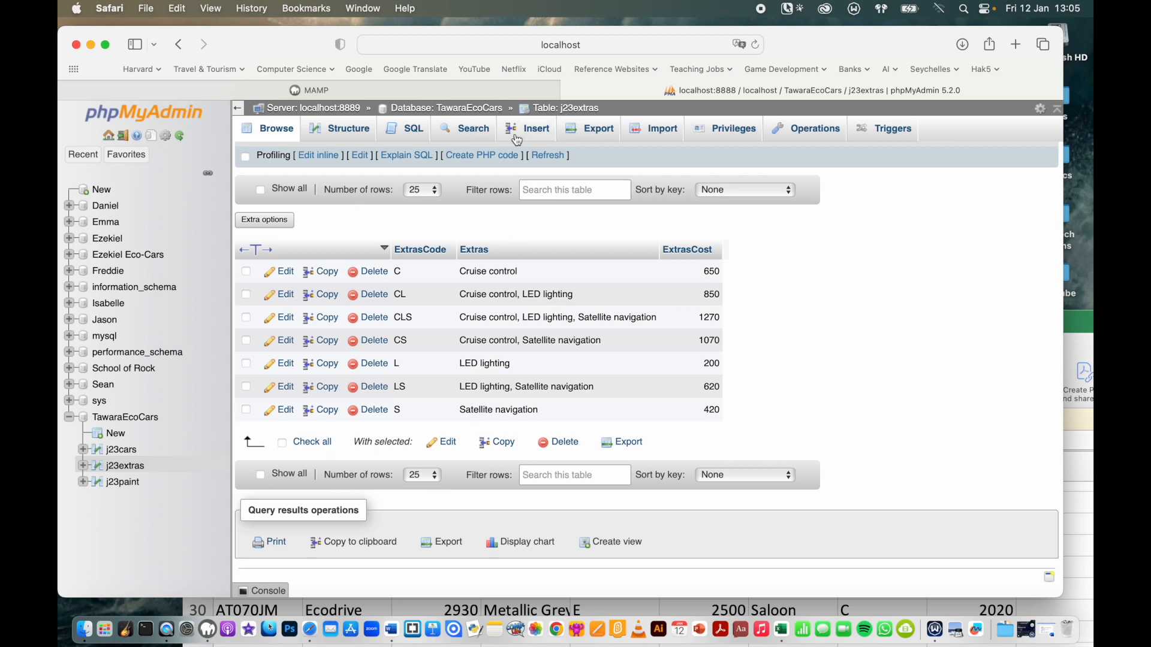
click(536, 132)
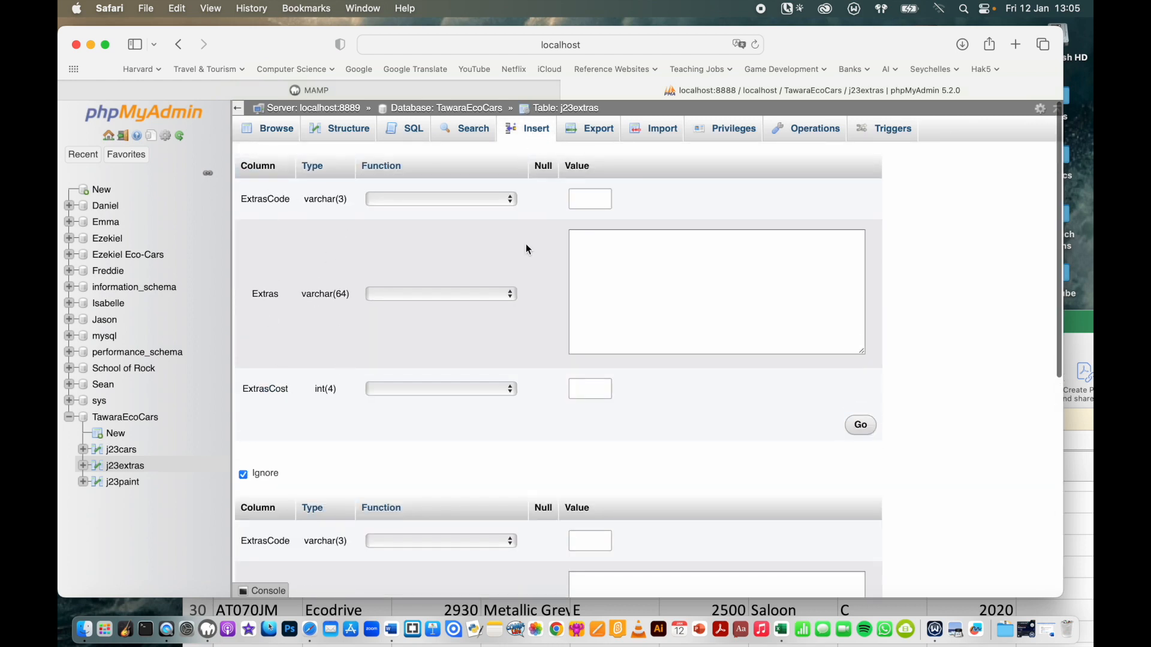
click(593, 201)
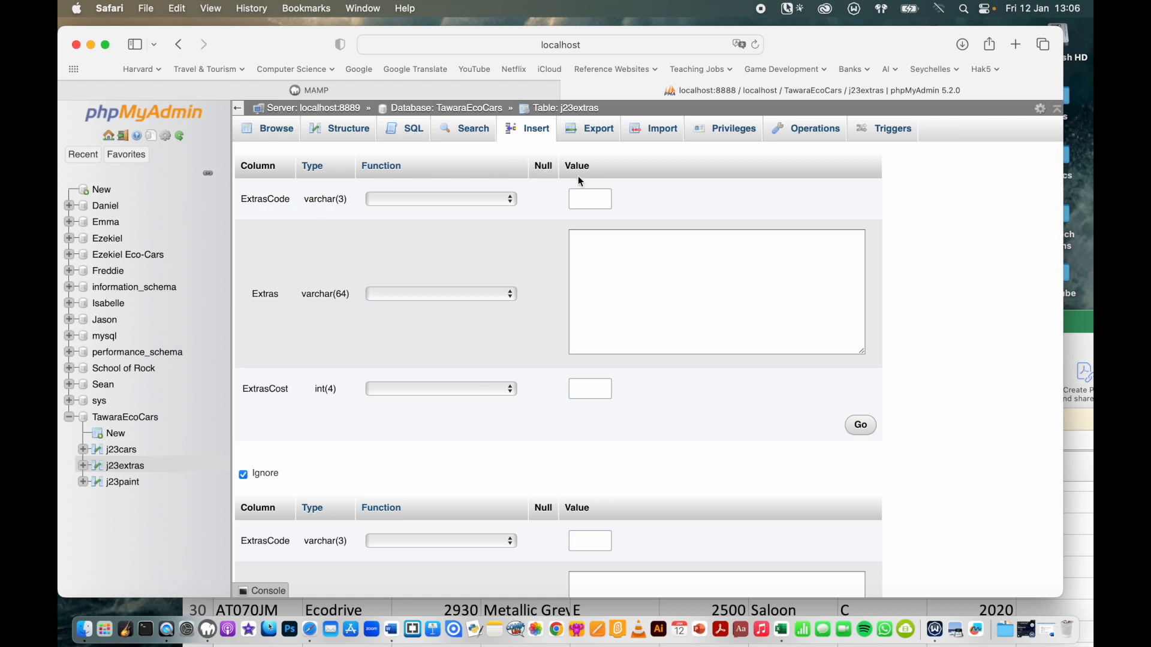
click(592, 251)
text(None)
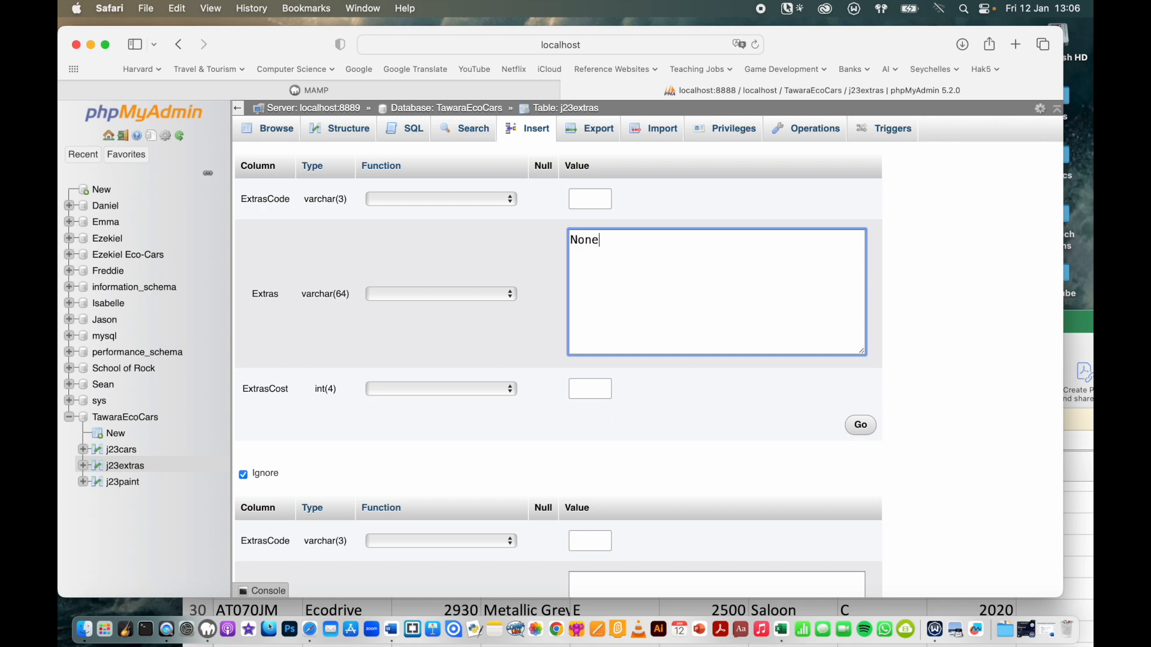
click(590, 395)
text(0)
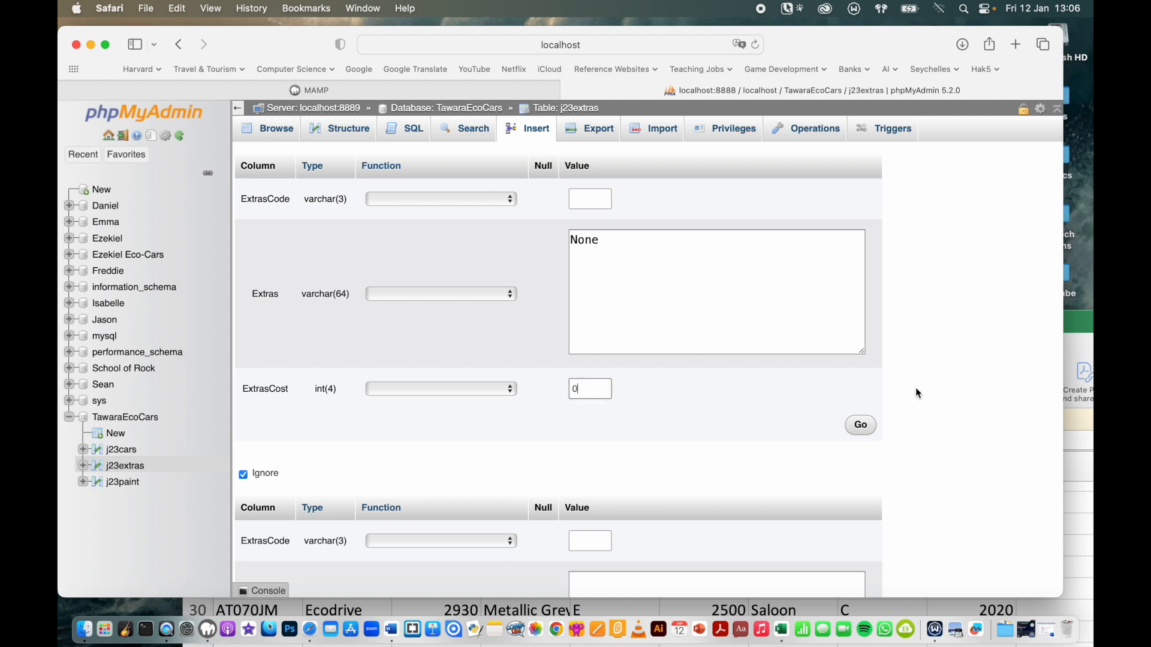
click(860, 426)
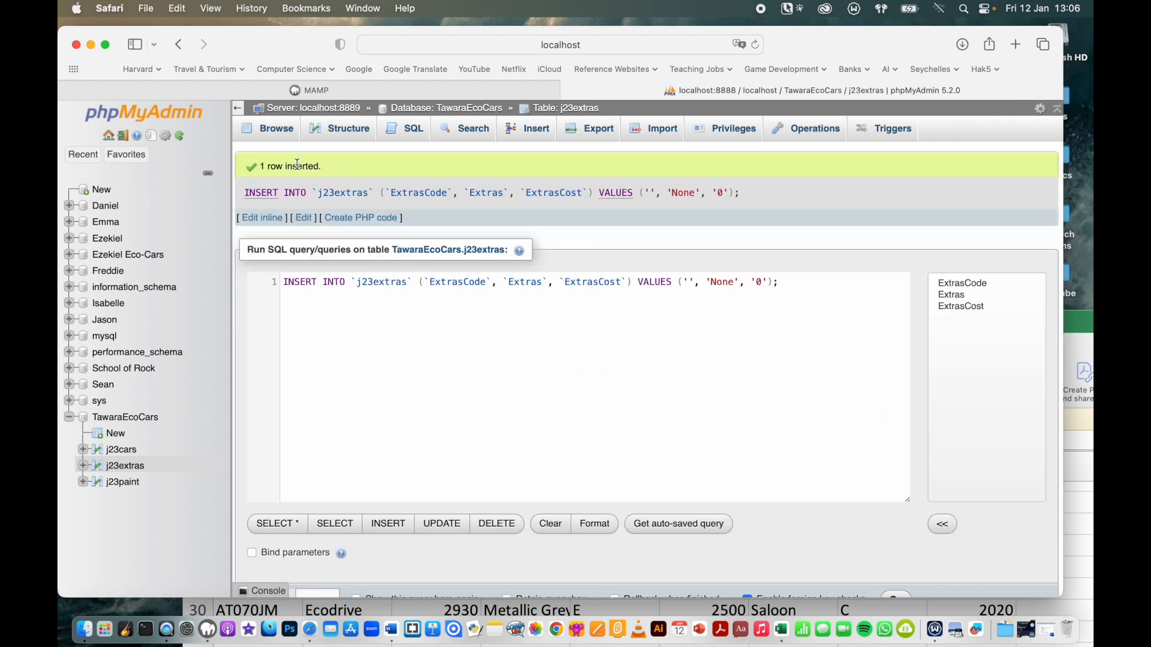
click(282, 126)
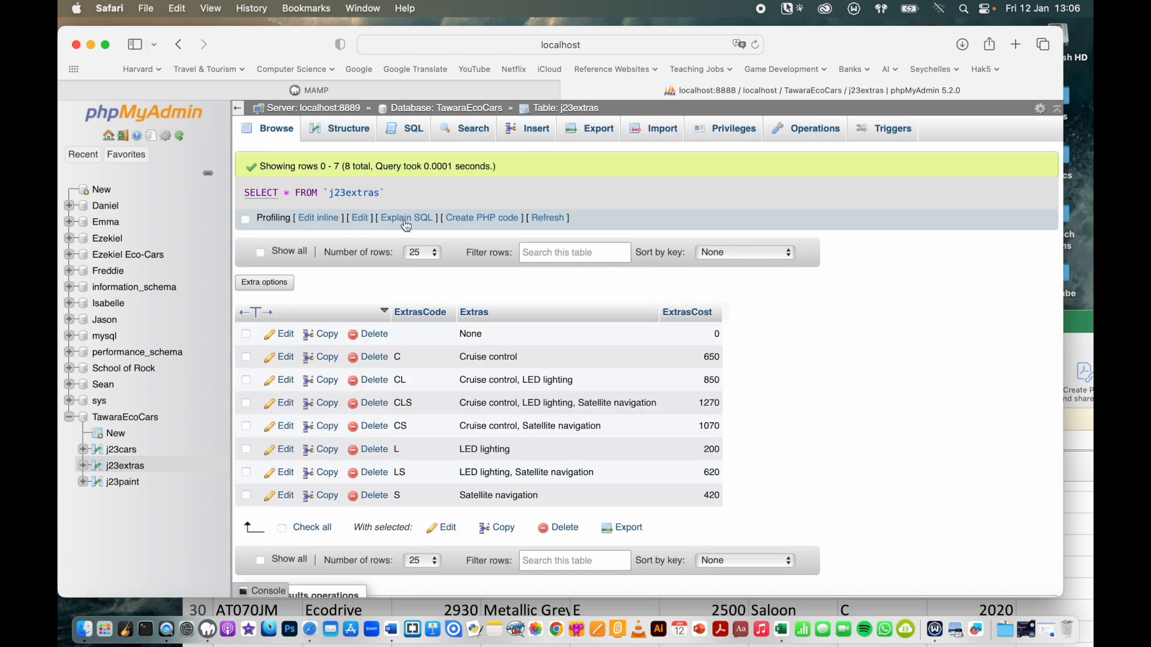
scroll(435, 241, down, 1)
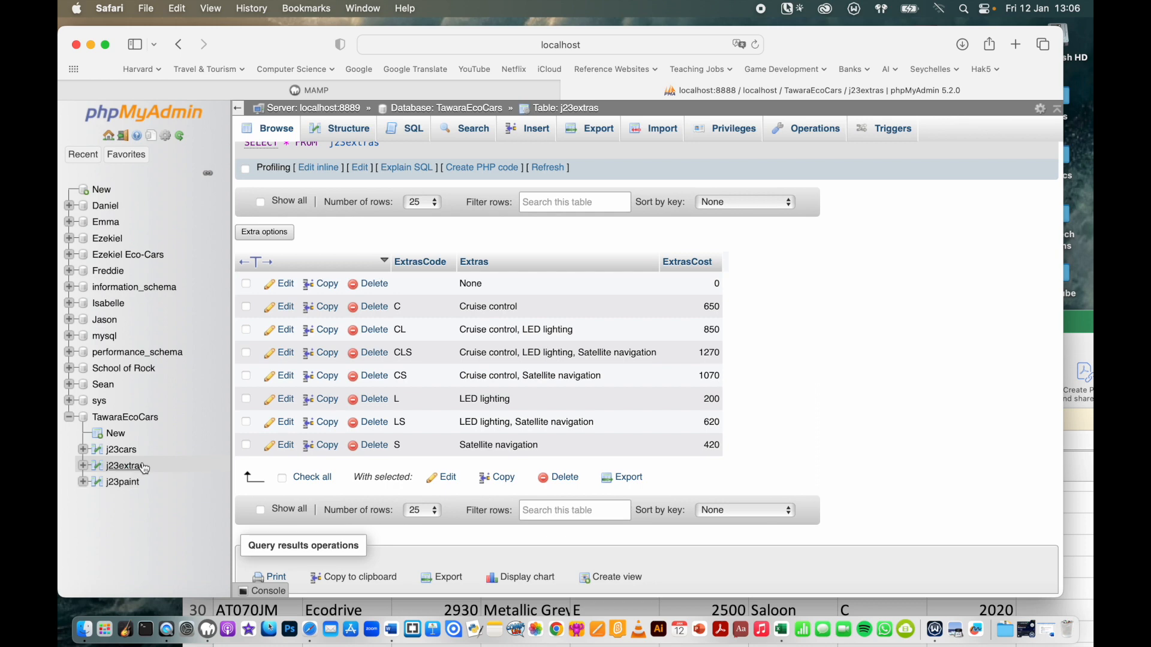
- Import j23cars.csv into the emptied j23cars table with the default CSV options
click(122, 449)
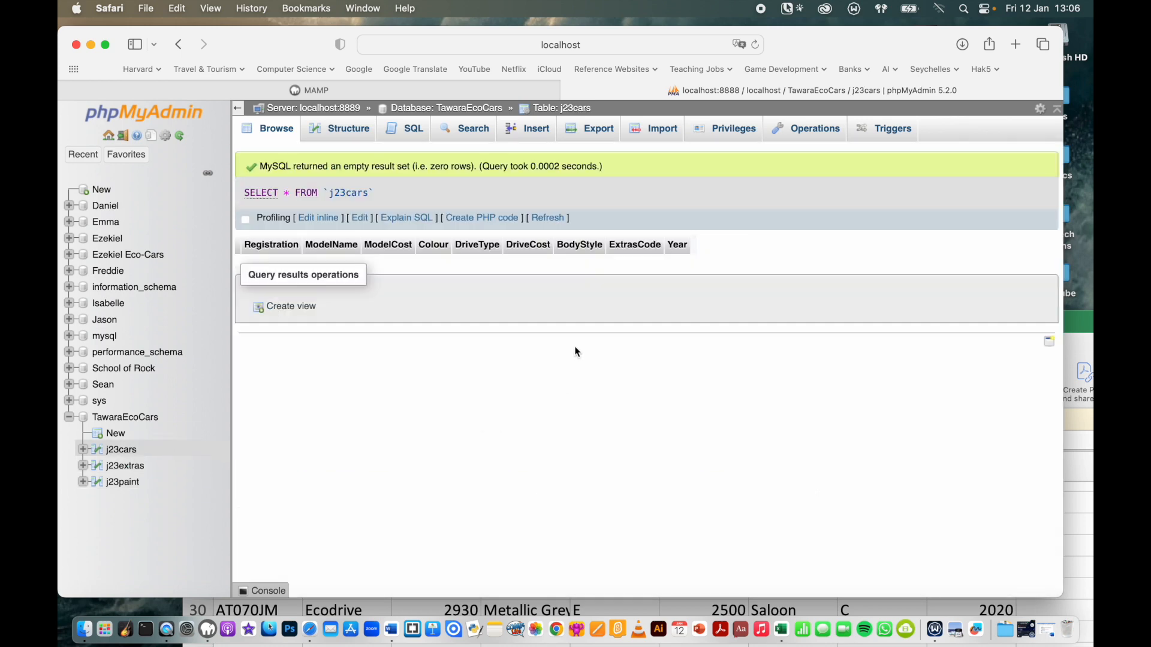
click(648, 131)
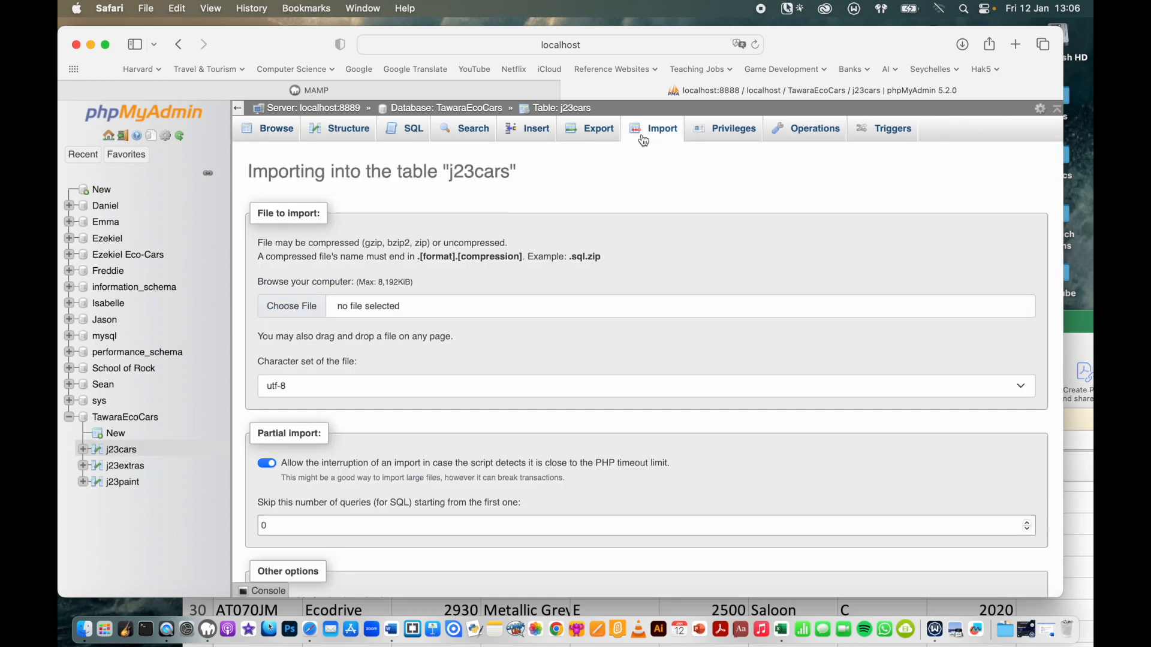
click(306, 317)
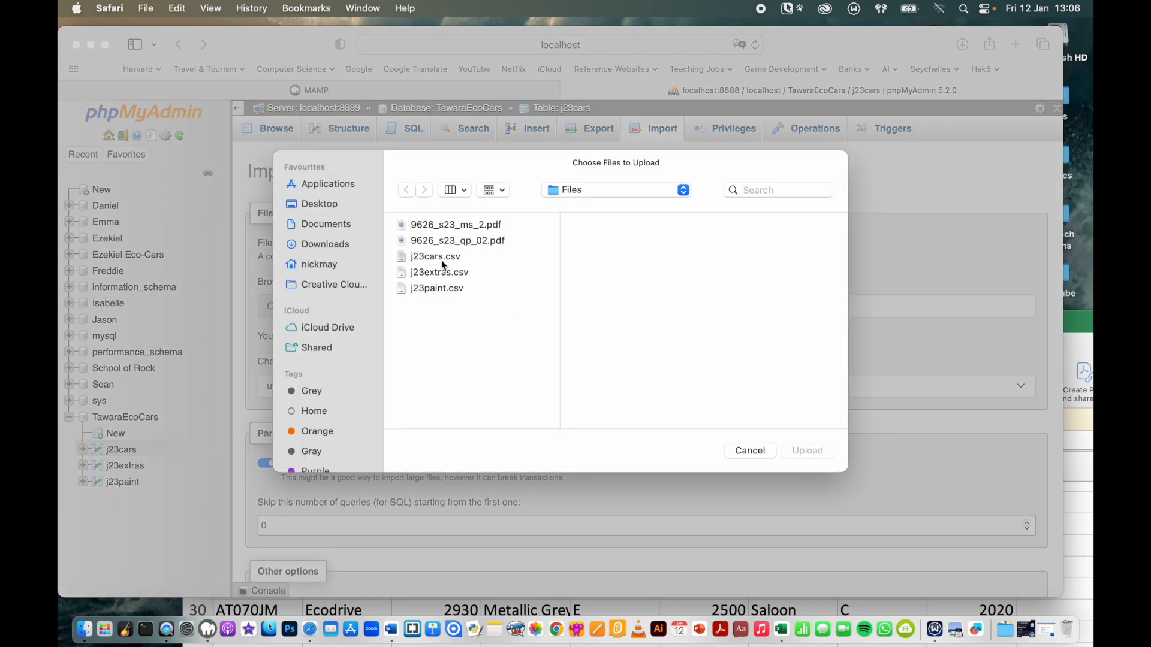
click(442, 258)
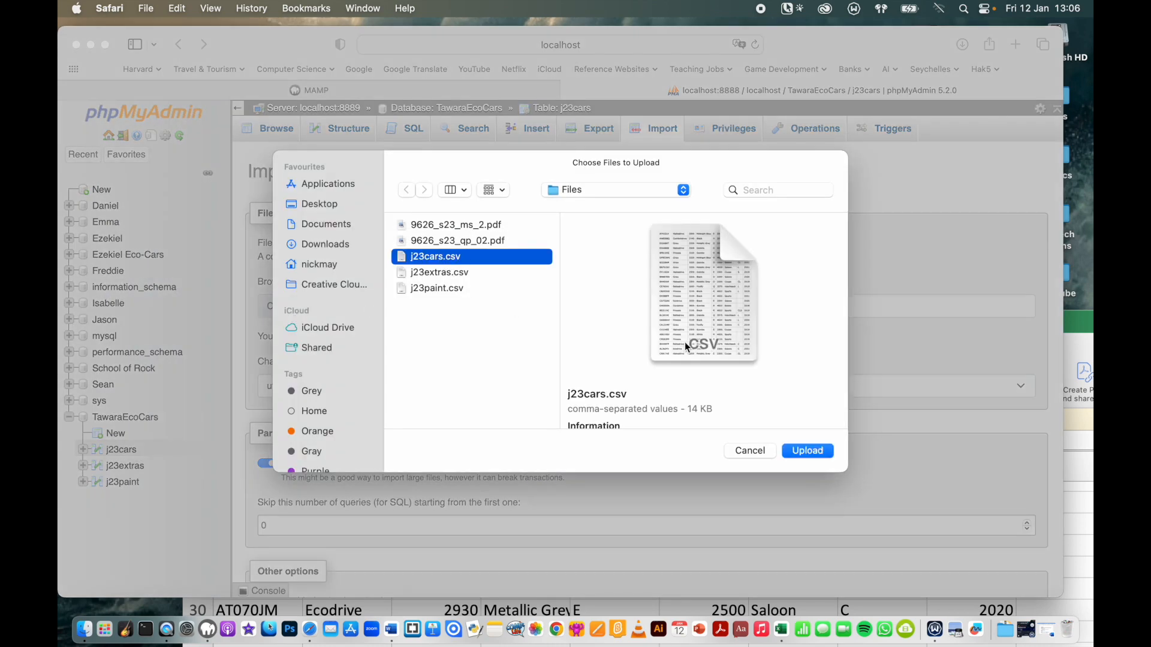
click(808, 451)
scroll(813, 457, down, 10)
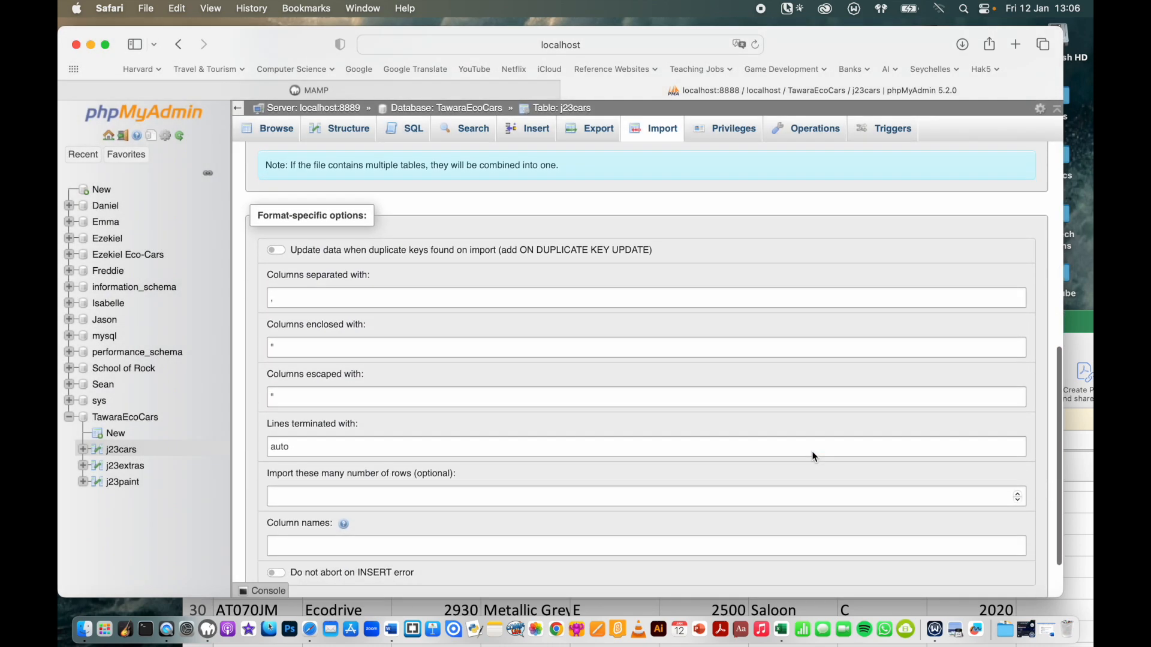
scroll(812, 455, down, 3)
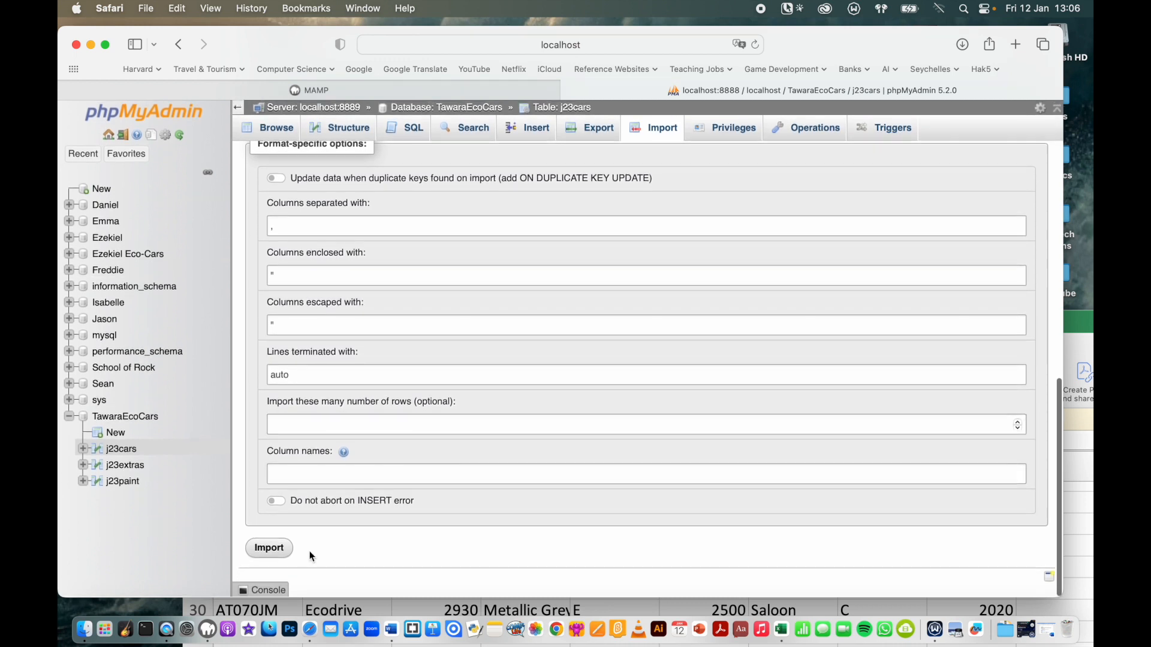
click(269, 549)
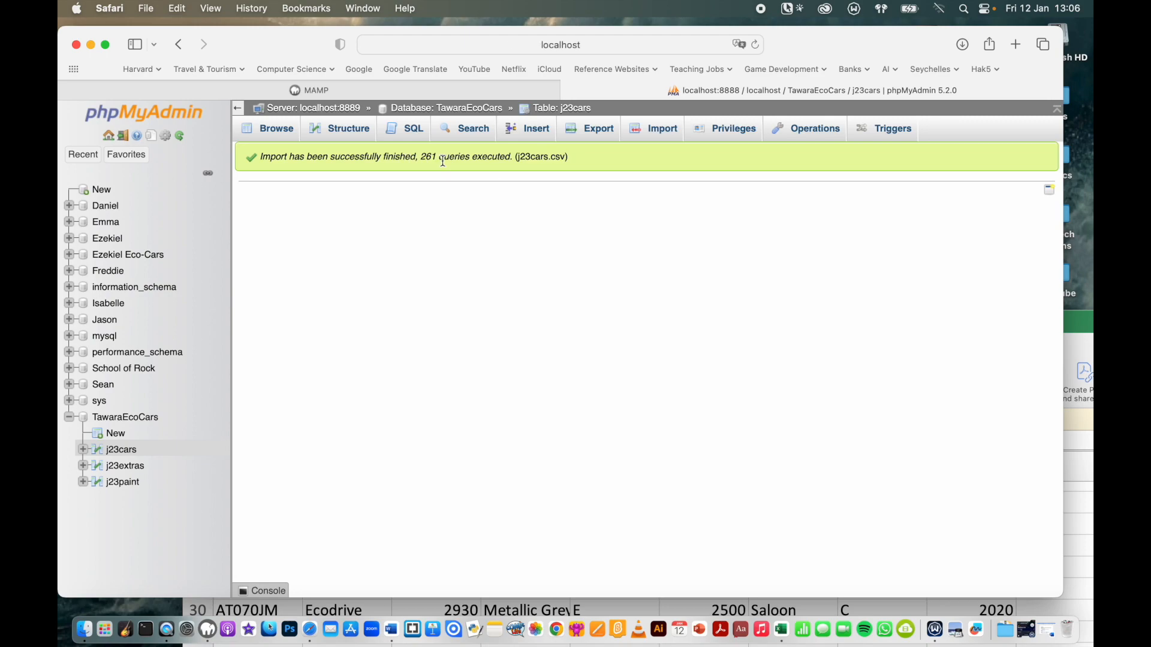
- Switch to the j23cars sheet in Excel, scroll from the first row to the last to check the row count, and move the window aside
click(1084, 325)
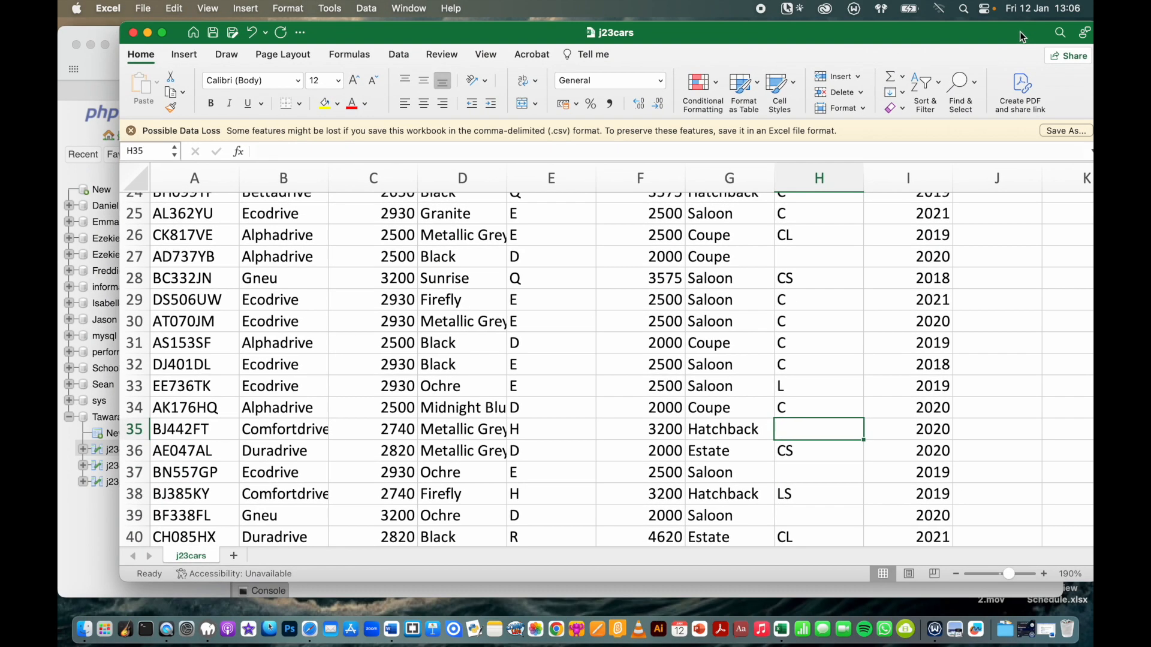
scroll(563, 382, up, 10)
scroll(564, 382, up, 5)
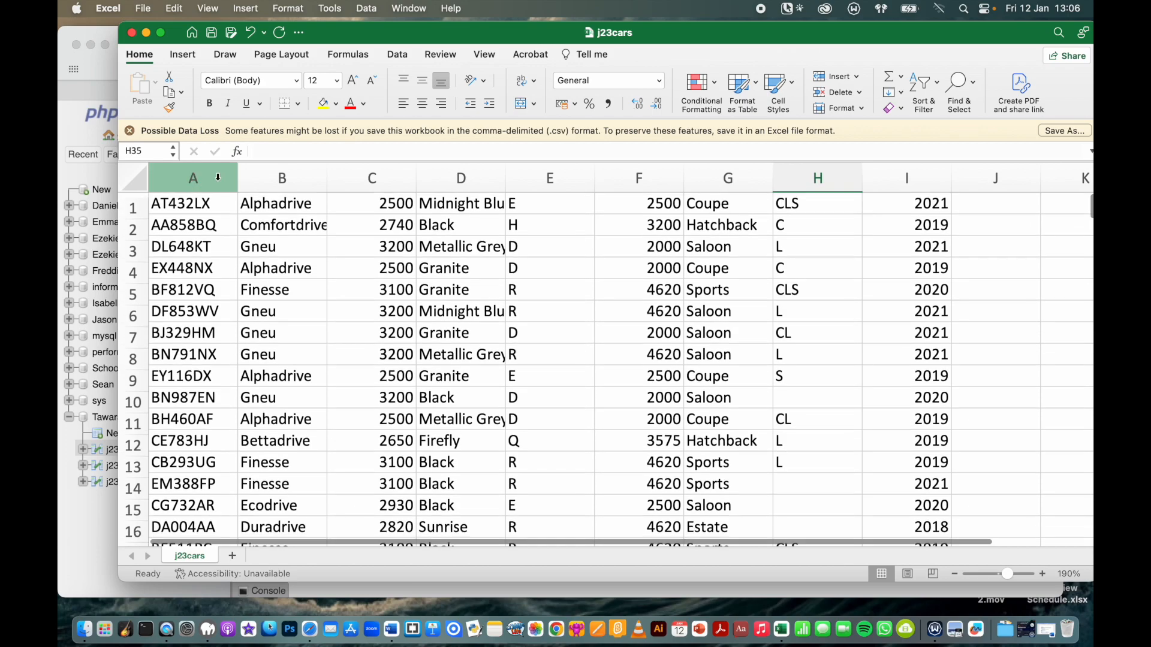
scroll(156, 198, down, 1)
scroll(184, 370, down, 20)
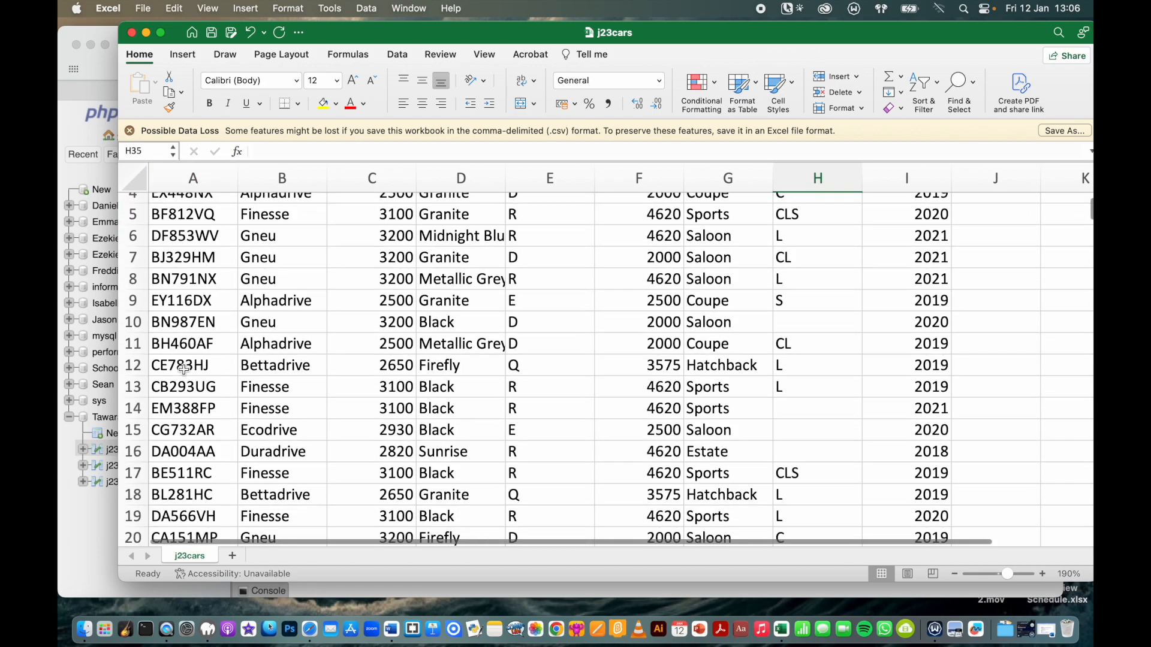
scroll(184, 370, down, 20)
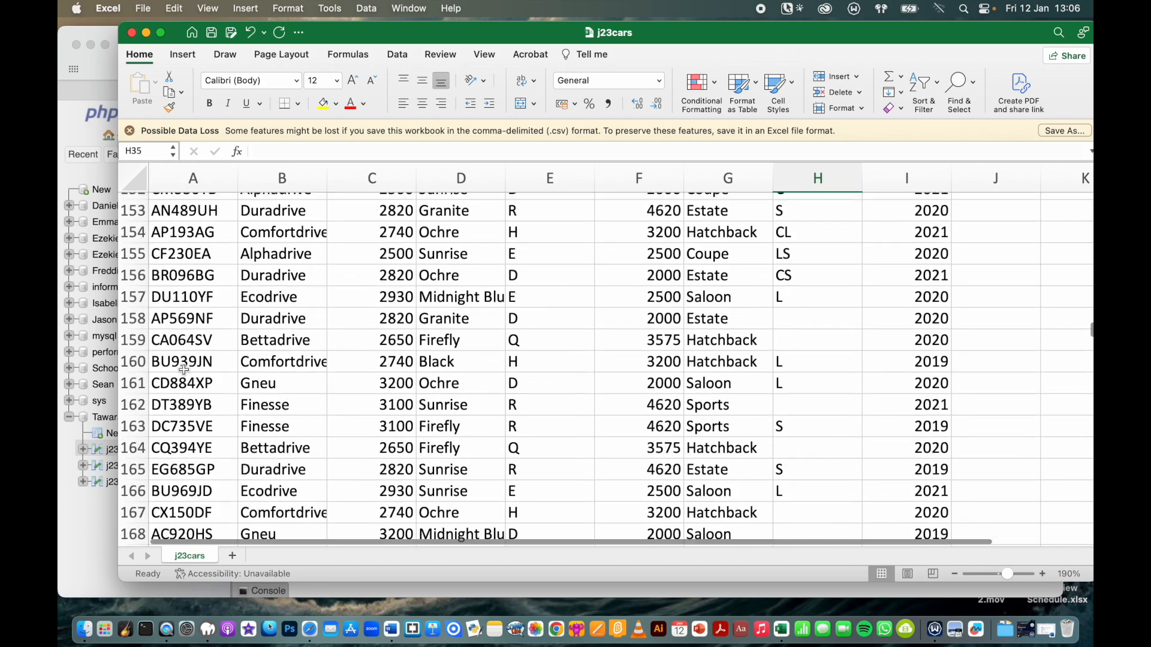
scroll(184, 370, down, 20)
scroll(184, 370, up, 5)
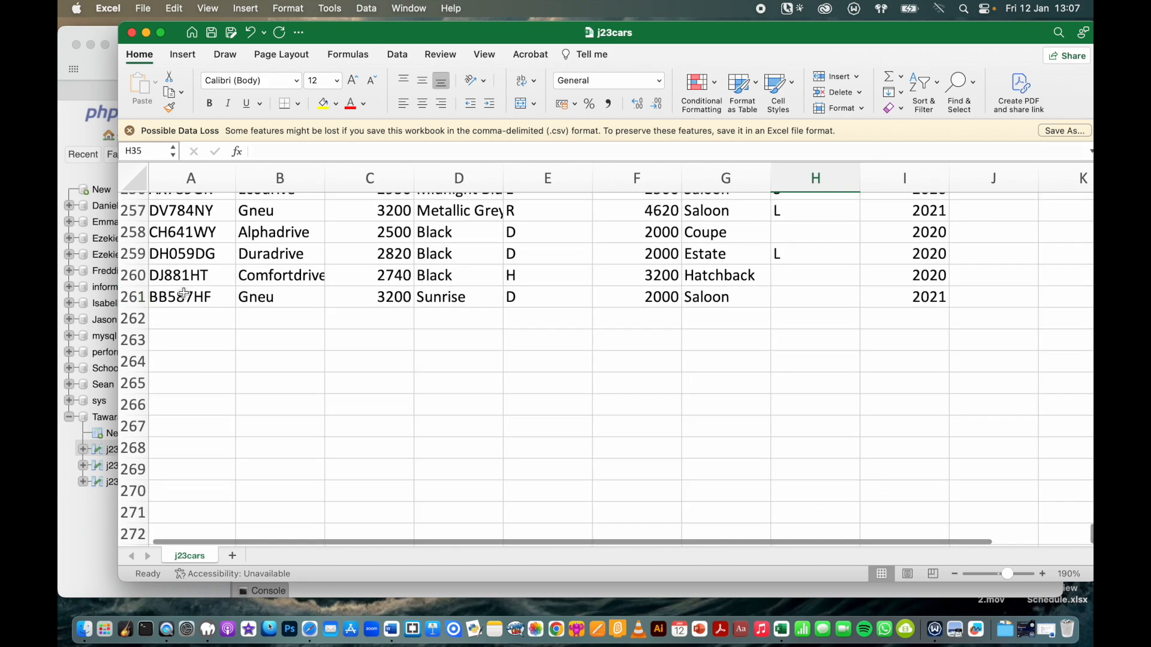
drag(350, 33, 447, 495)
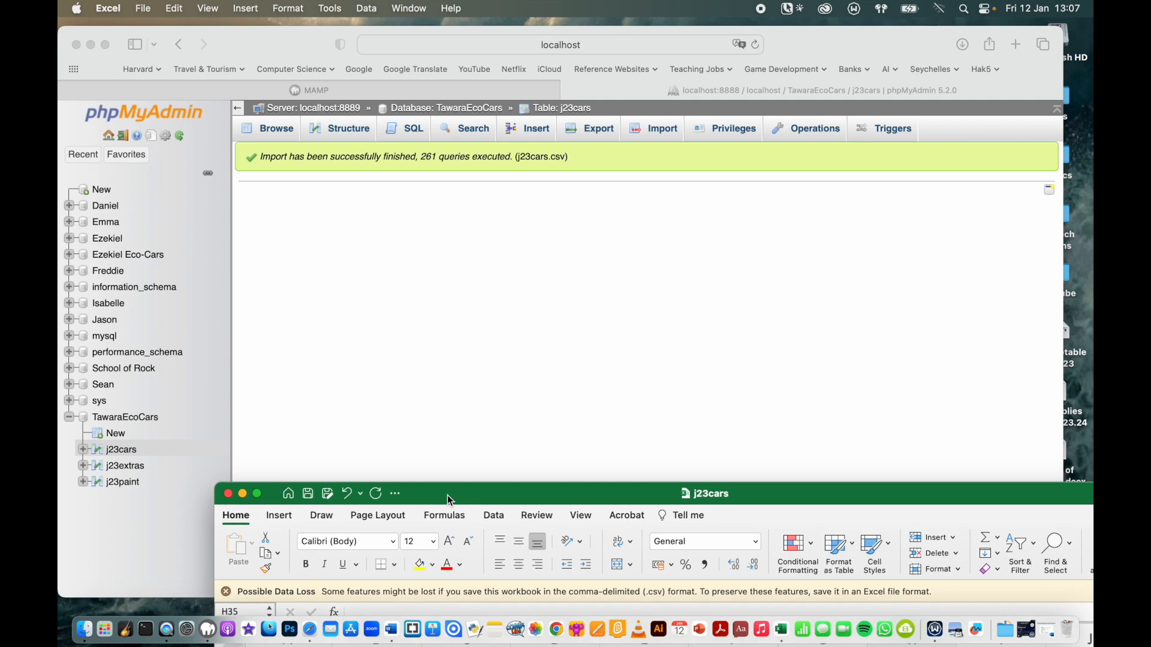
- Return to phpMyAdmin in Safari and browse the imported j23cars rows, checking the total and the blank ExtrasCode entries
click(455, 339)
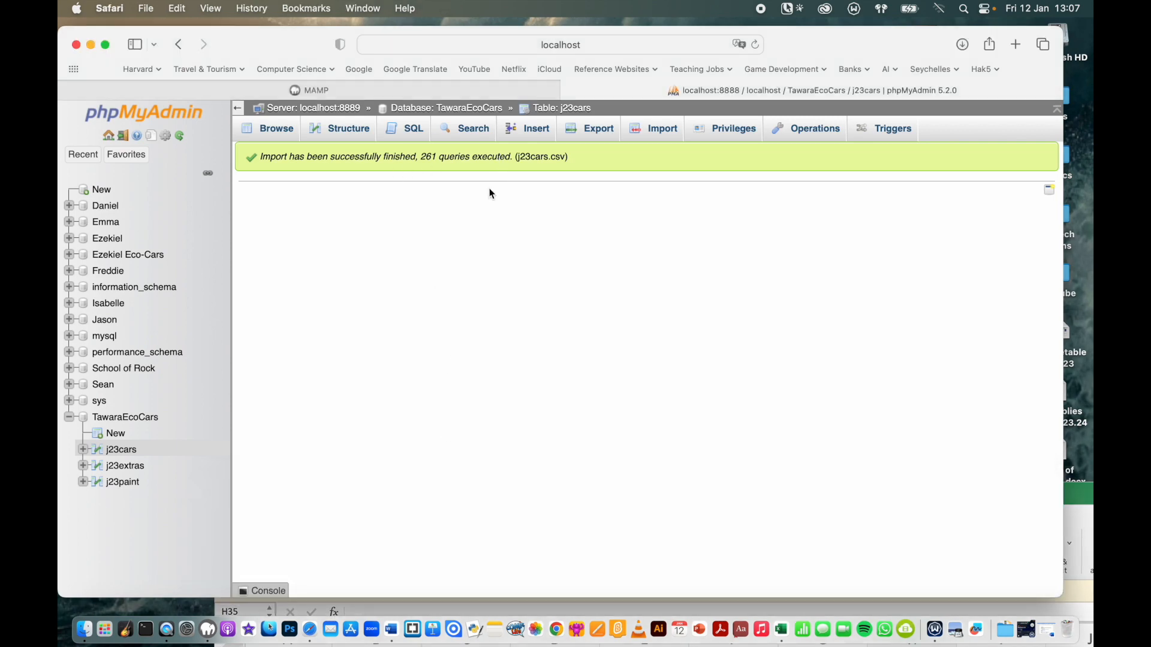
click(273, 131)
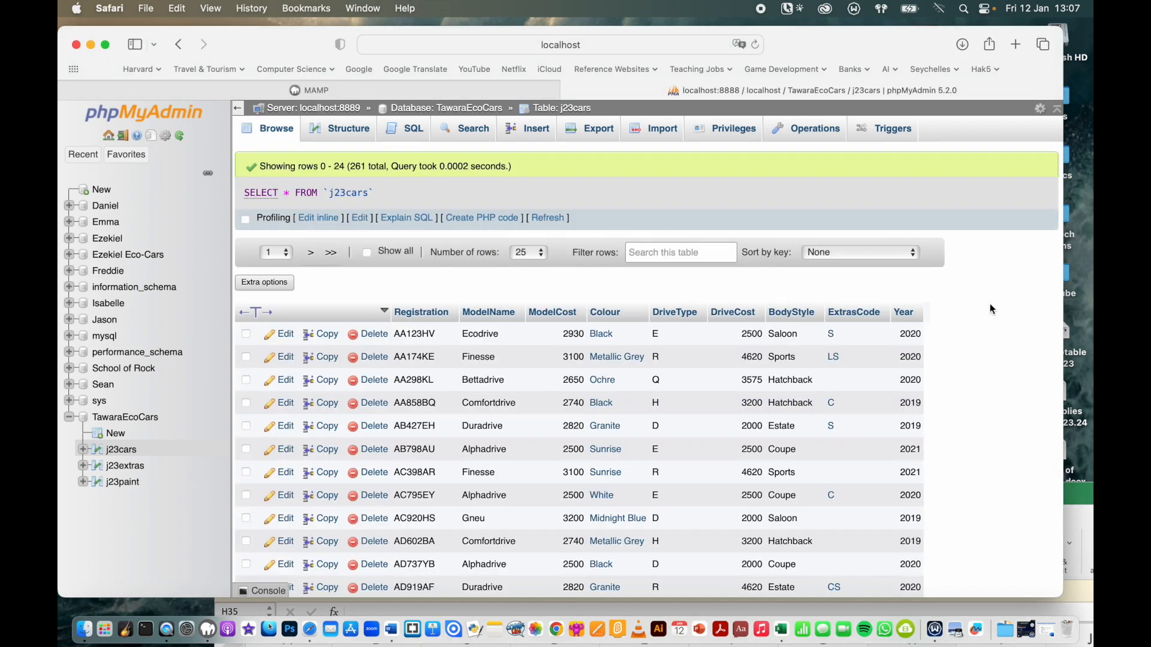
scroll(987, 398, down, 2)
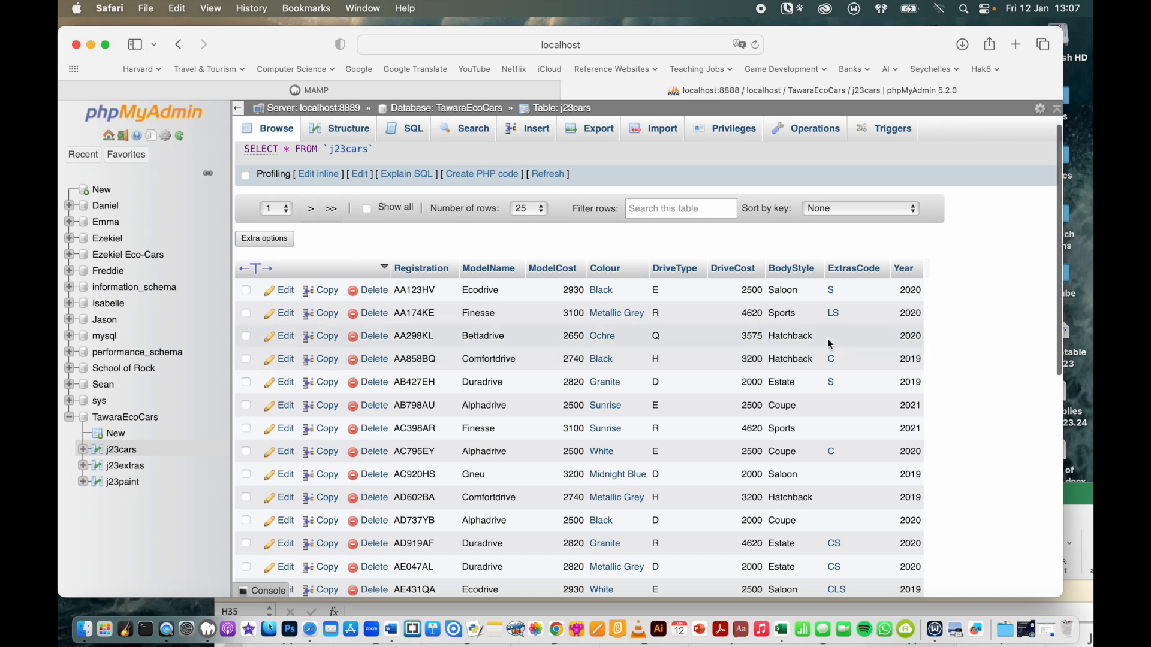
scroll(830, 341, down, 5)
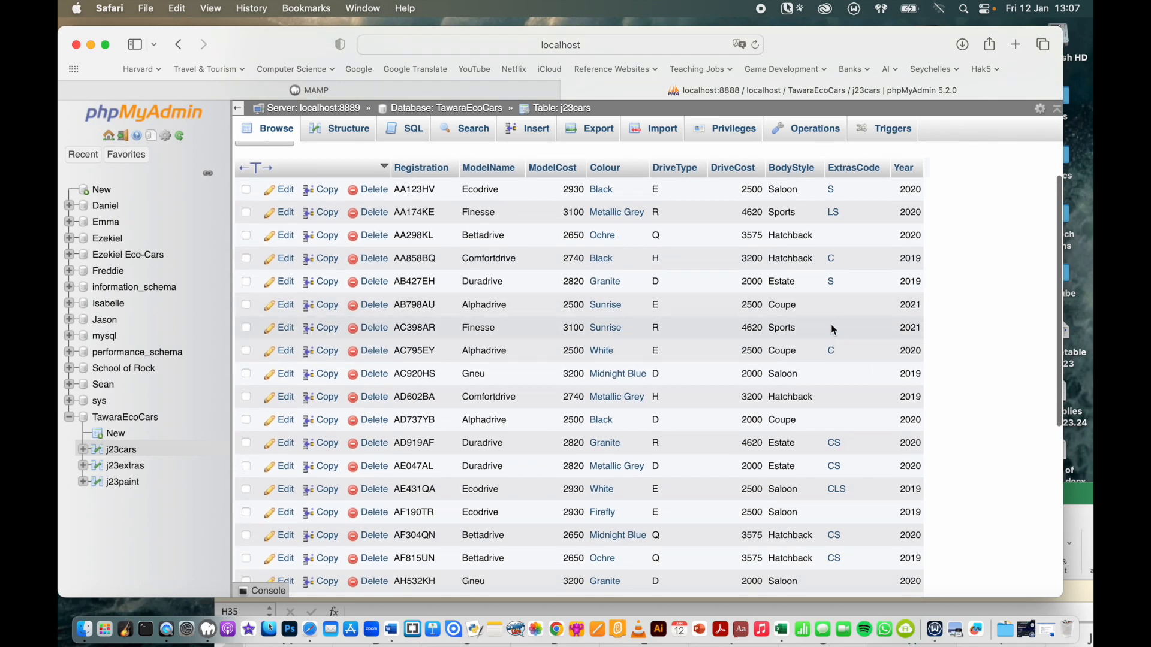
scroll(980, 474, down, 15)
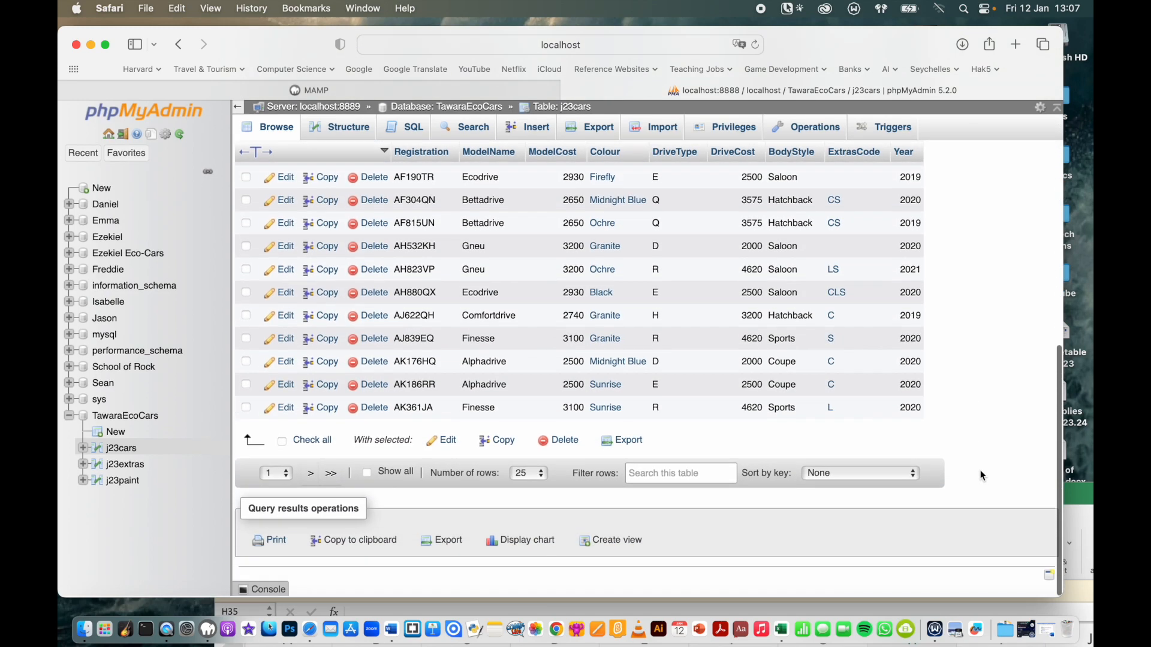
click(1073, 495)
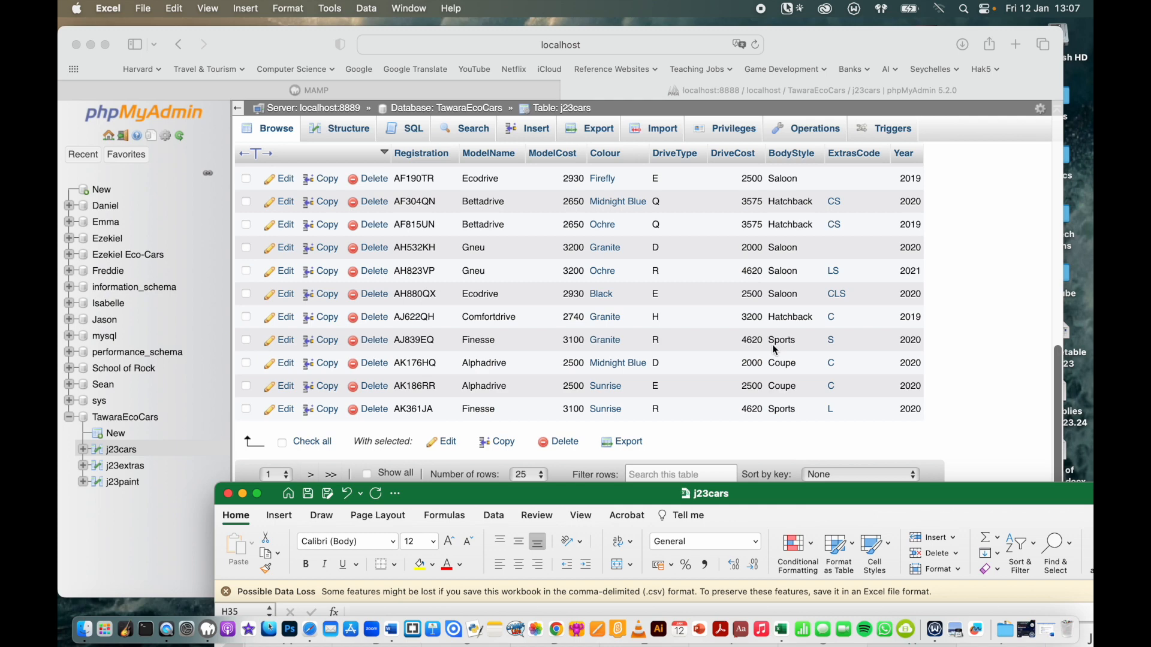
scroll(992, 305, up, 20)
scroll(991, 304, down, 3)
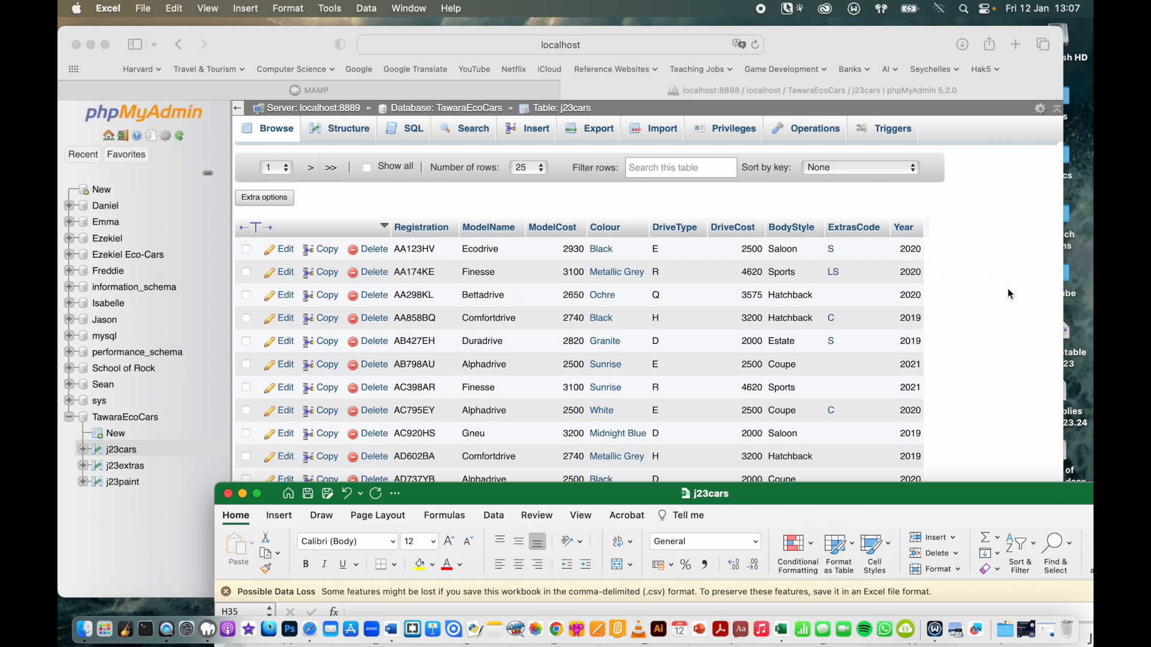
scroll(985, 294, down, 5)
scroll(985, 294, up, 4)
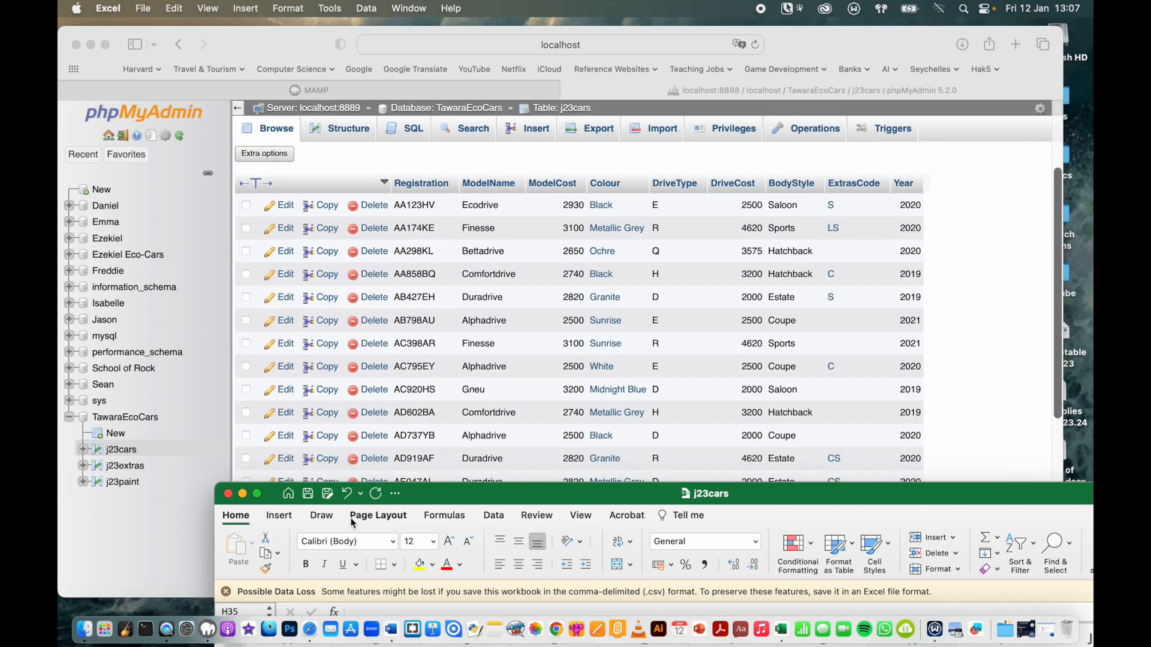
drag(488, 494, 391, 582)
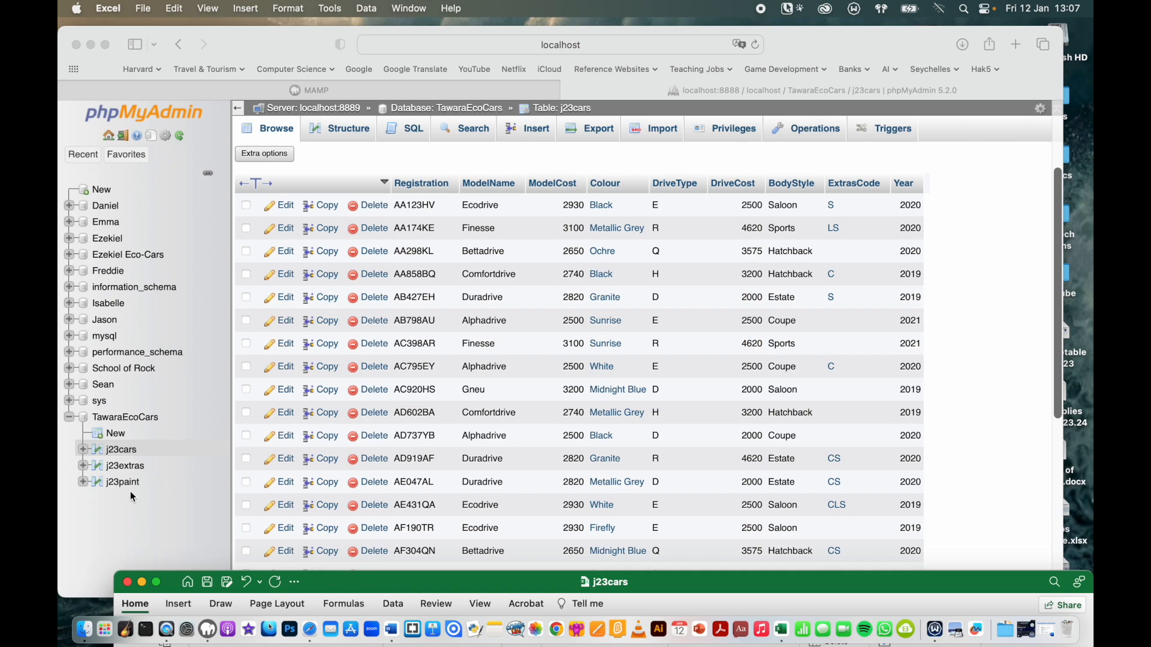
click(349, 133)
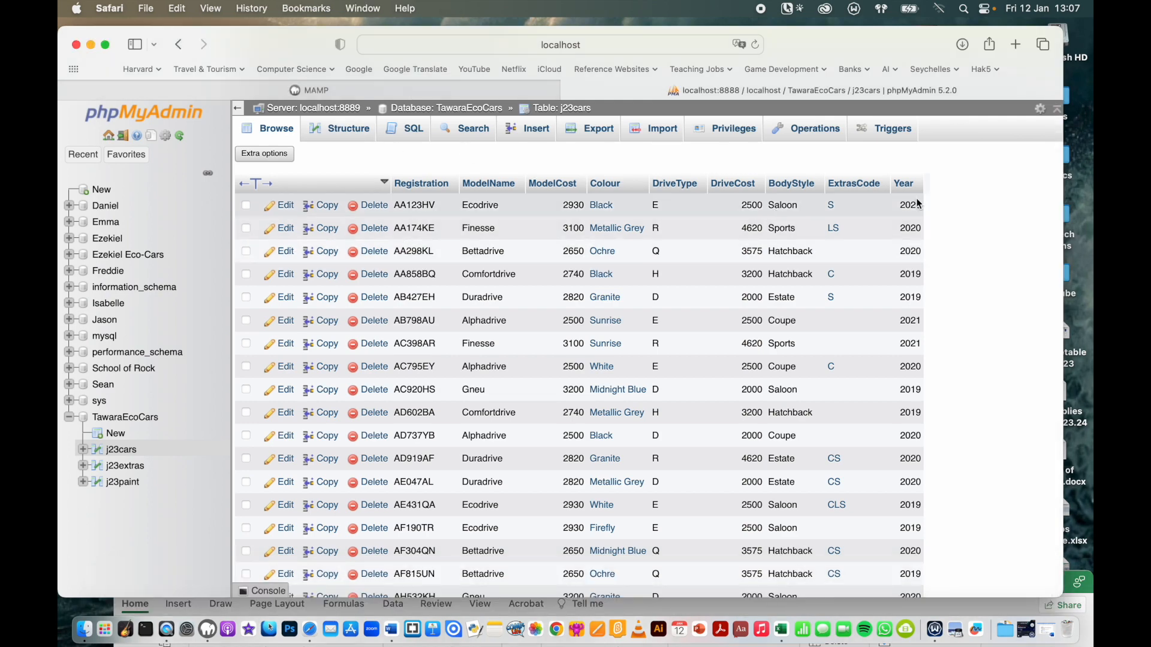
- Follow the ExtrasCode links S and LS from j23cars to their j23extras records, returning to the cars each time
click(833, 209)
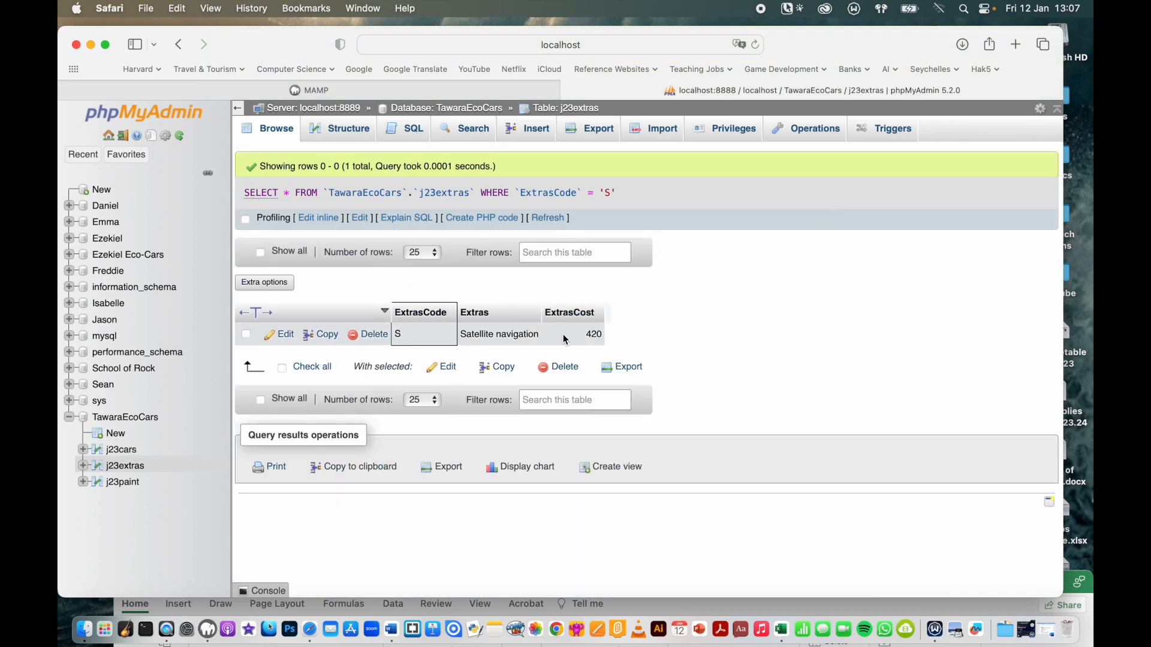
click(122, 451)
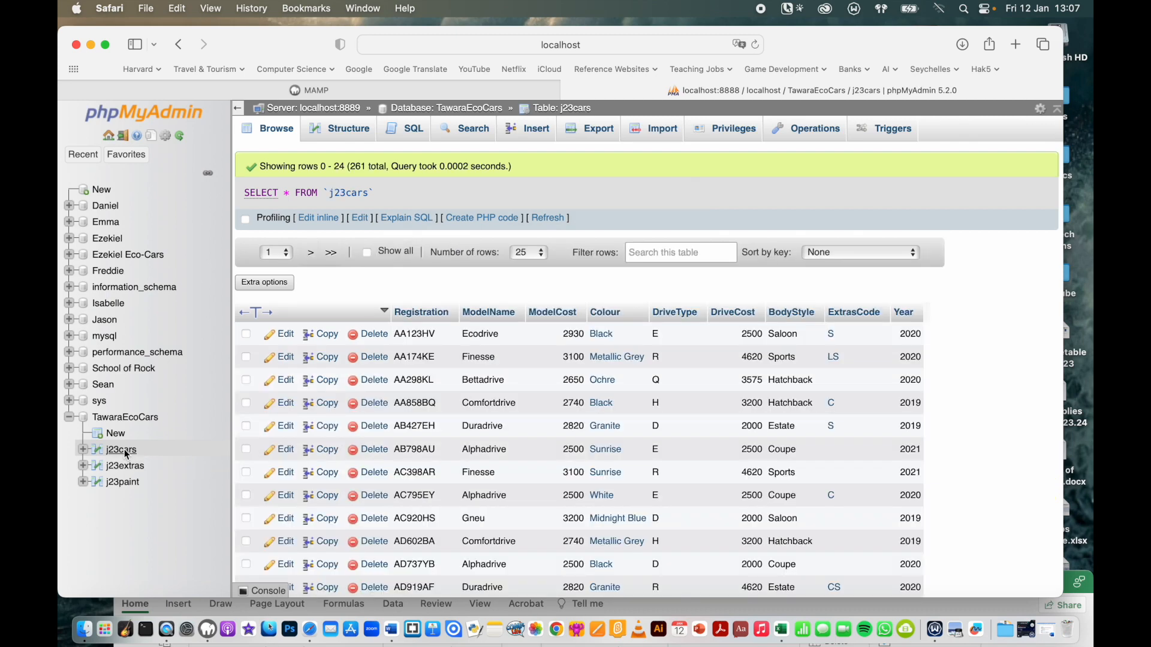
click(834, 358)
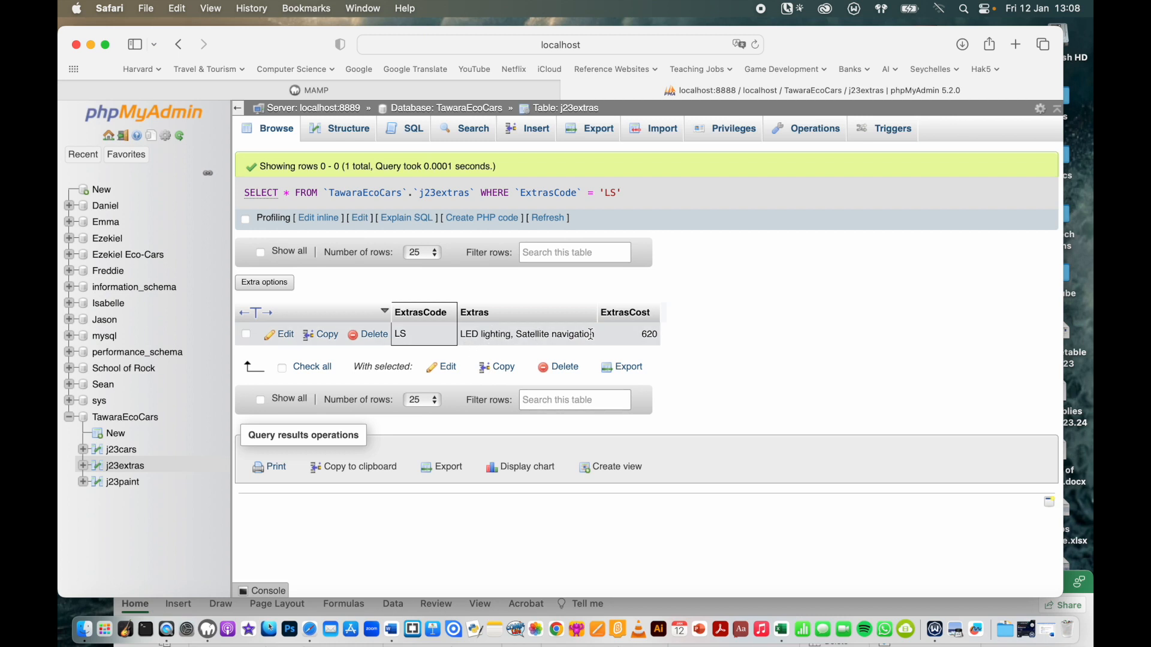
click(137, 452)
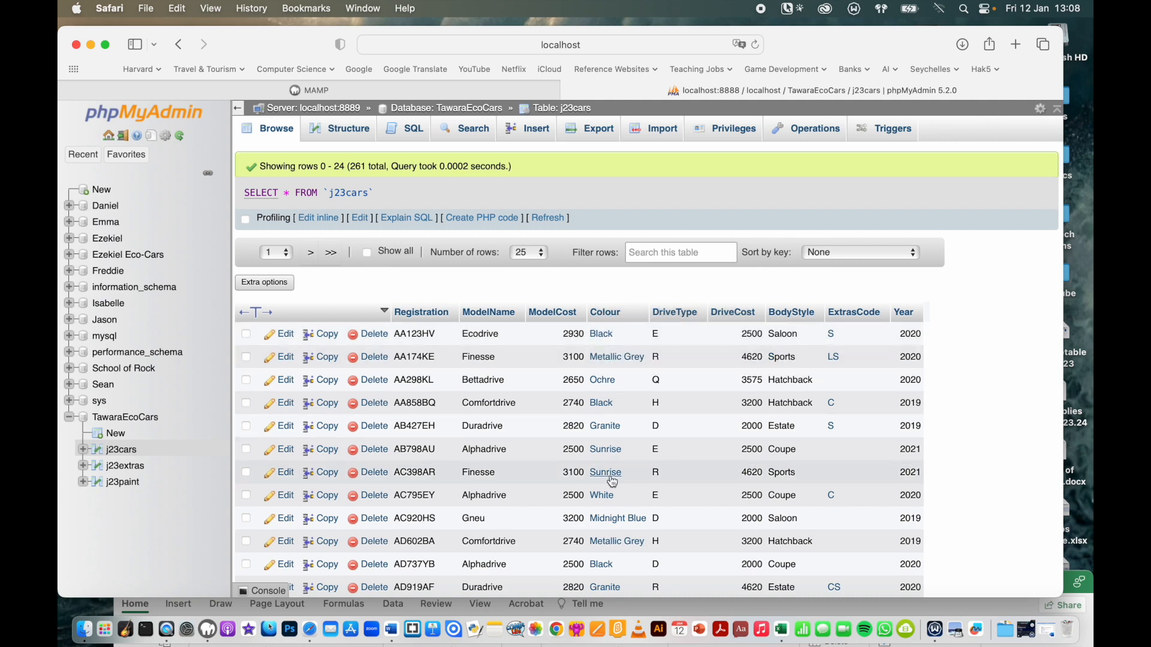
- Follow the Colour link Black in the first car row to its j23paint record and return to j23cars
click(601, 334)
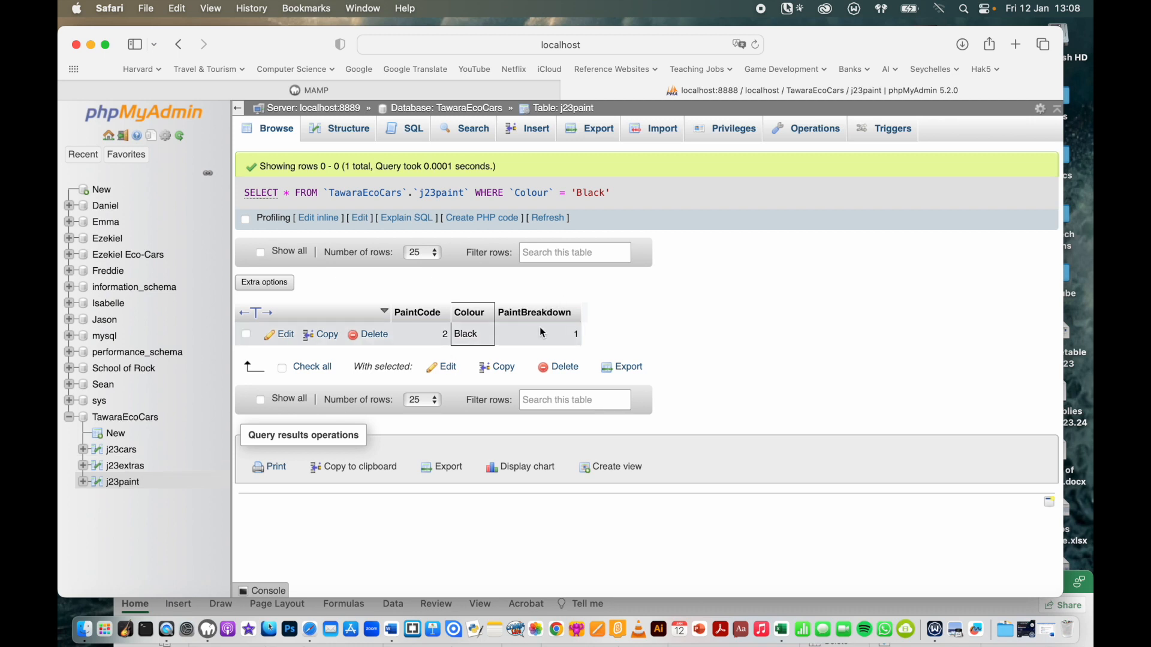
click(133, 467)
click(125, 451)
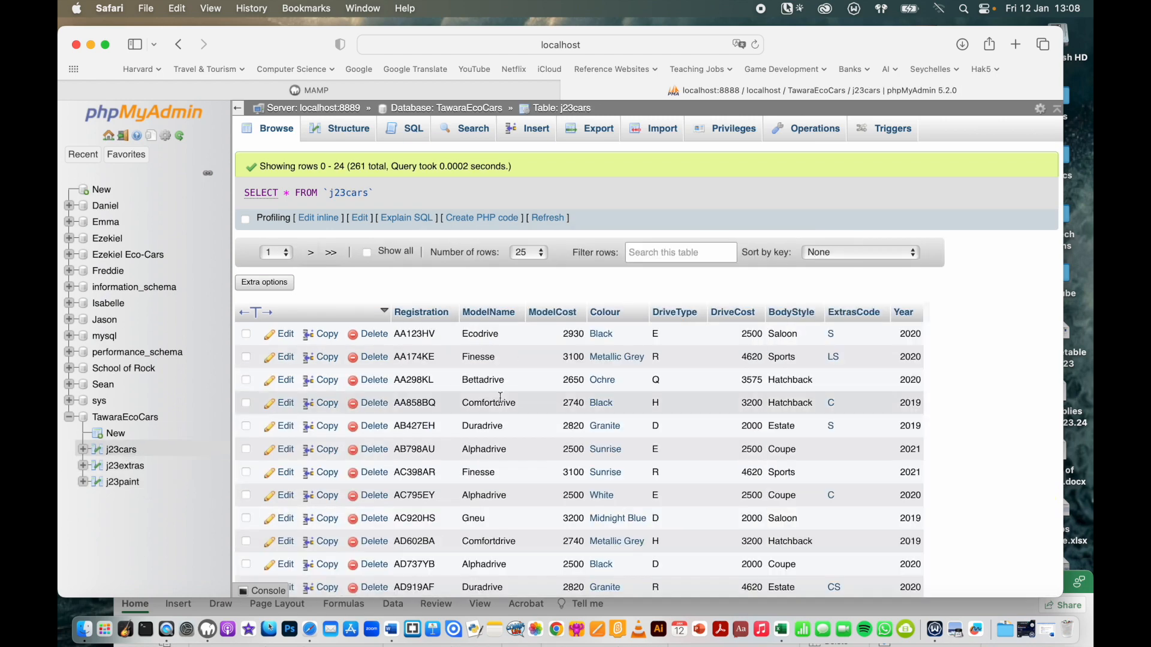
- Switch to the Normalisation document in Word and read the First Normal Form rules on atomic data and unique records
scroll(978, 384, down, 3)
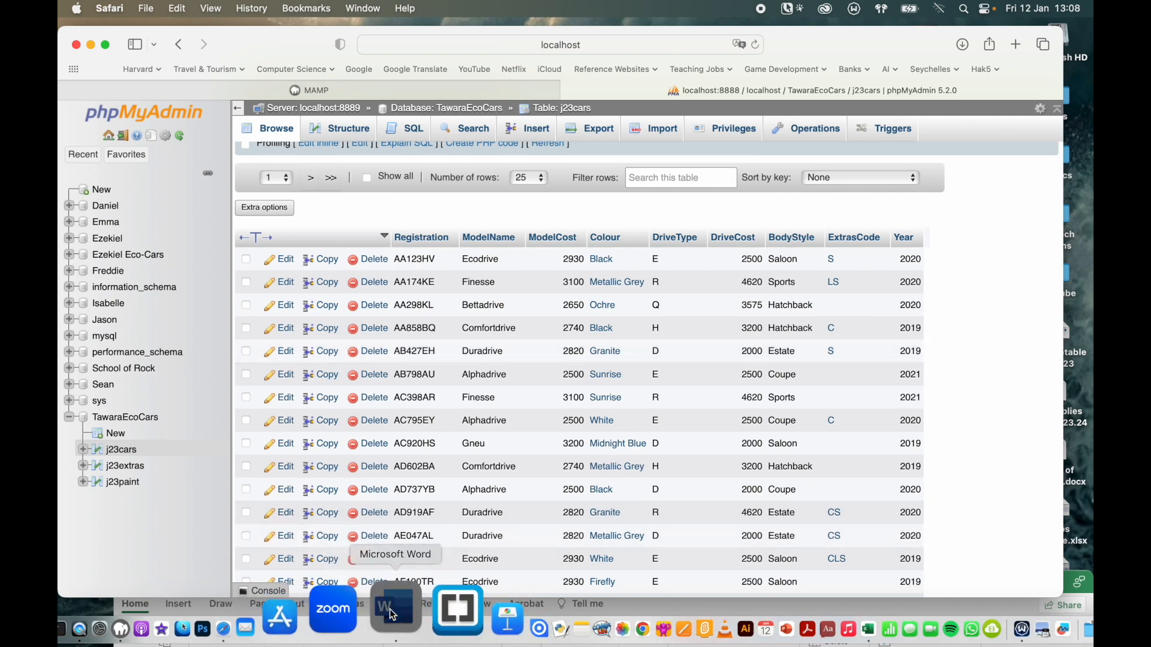
click(389, 609)
scroll(637, 423, down, 5)
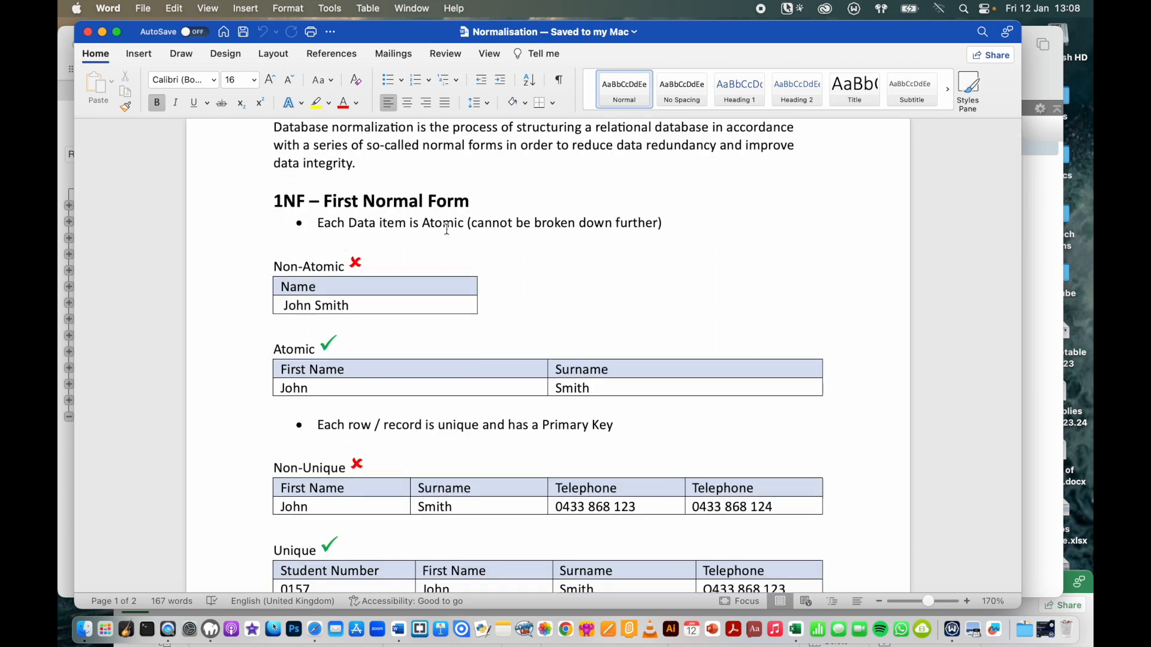
scroll(534, 300, down, 2)
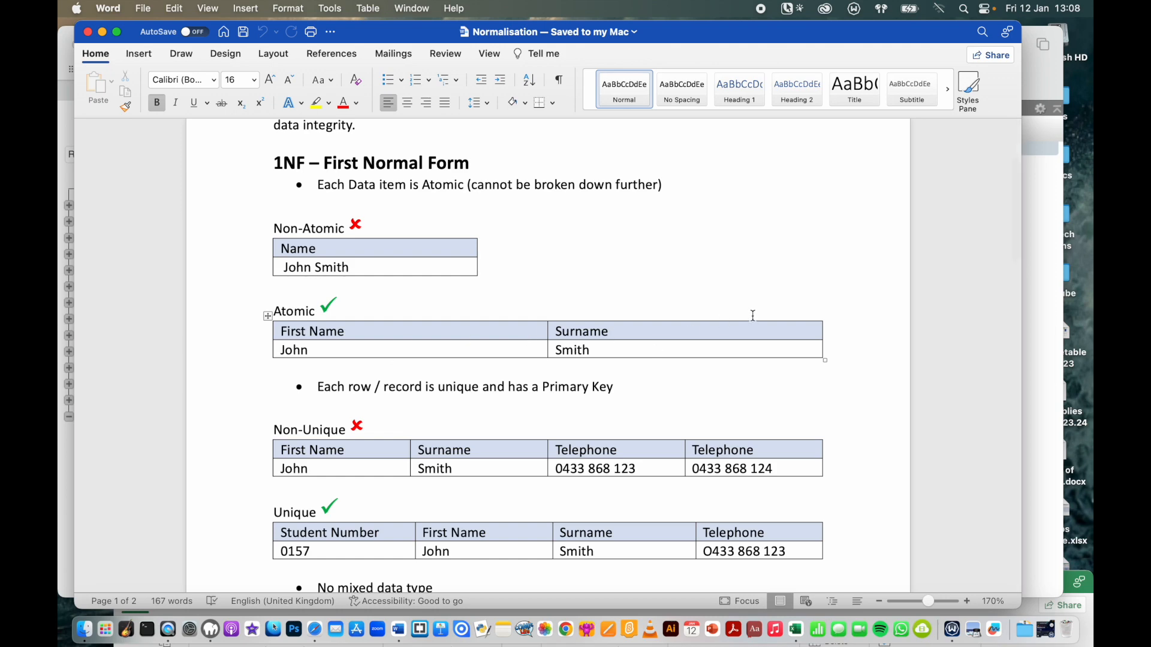
- Return to phpMyAdmin in Safari, browse the j23extras table, and move the browser window to uncover the Normalisation document's title bar
click(1052, 262)
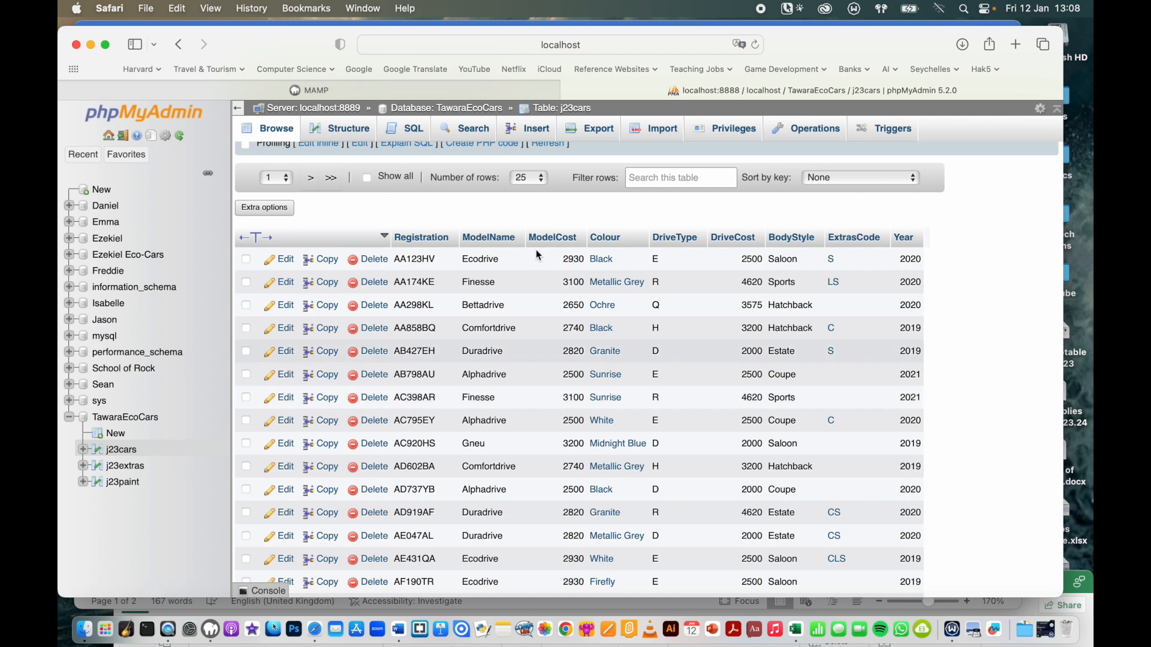
click(125, 466)
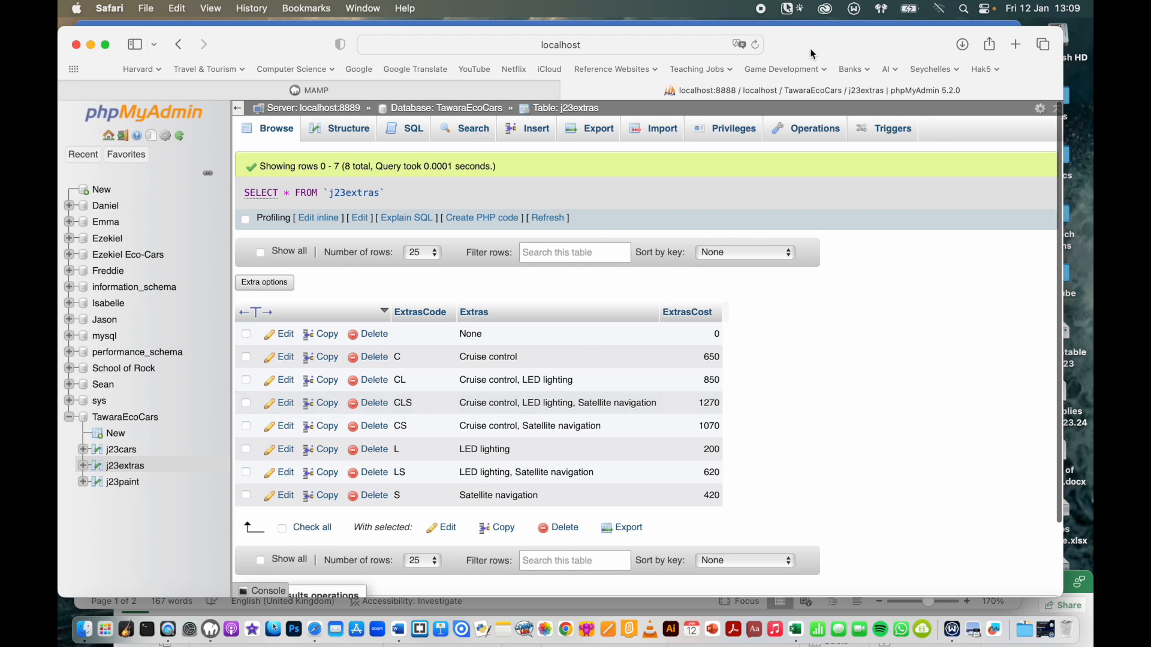
drag(818, 54, 830, 77)
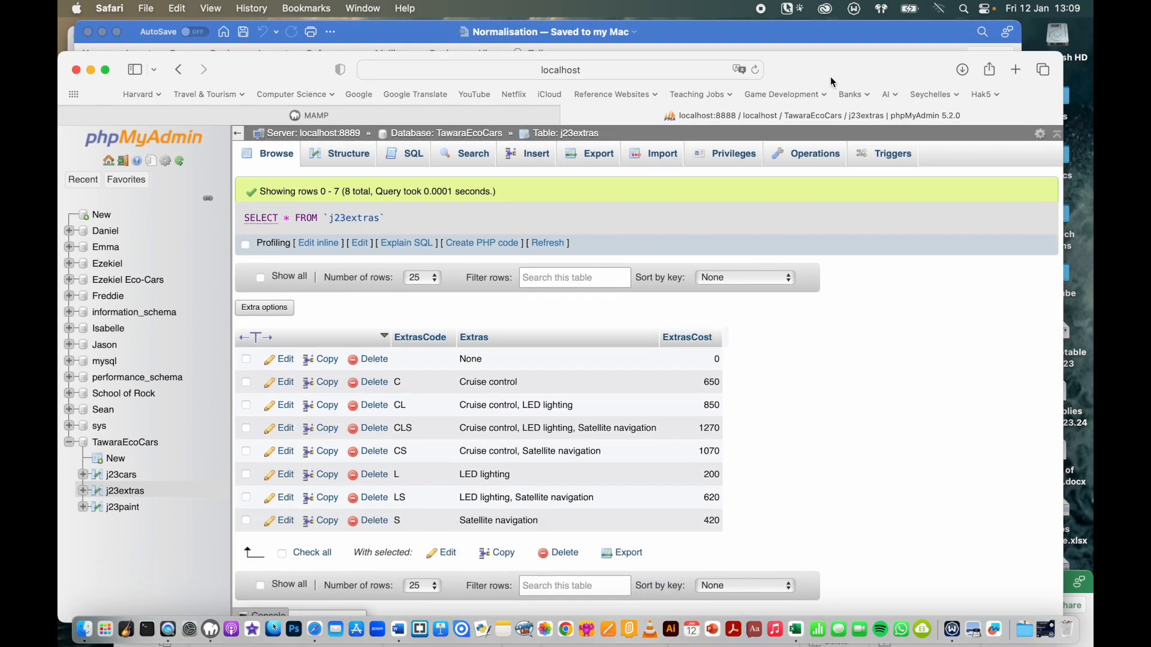
- Switch to the Normalisation document in Word and read the First Normal Form rules on unique records, mixed data types and repeating data
click(797, 34)
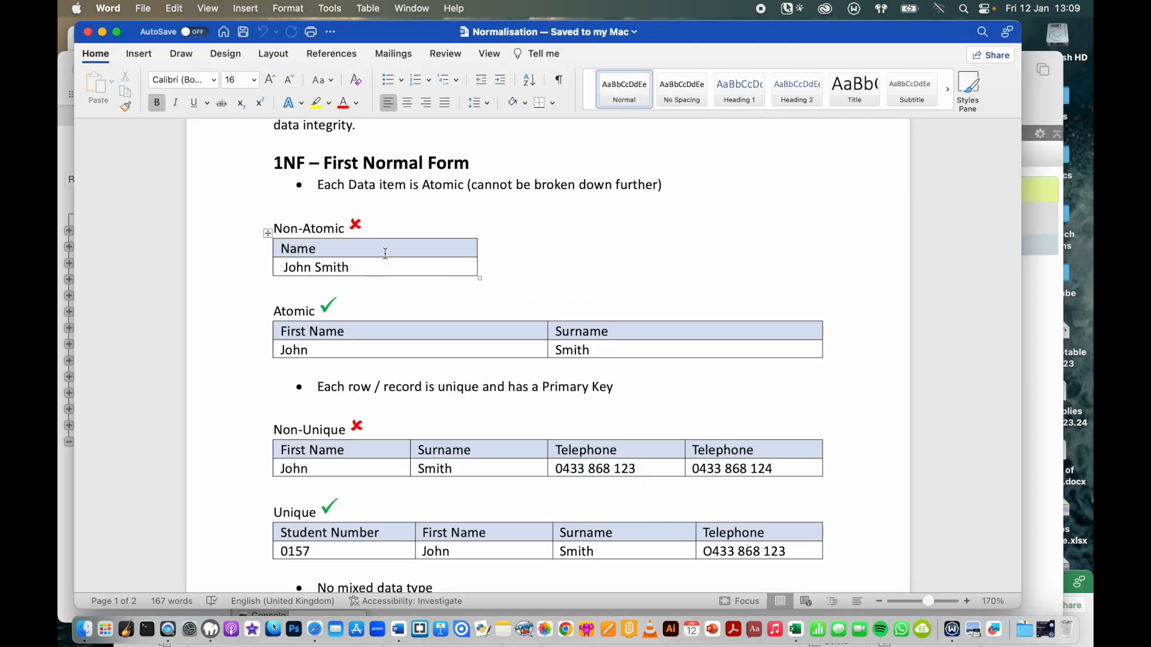
scroll(583, 309, down, 5)
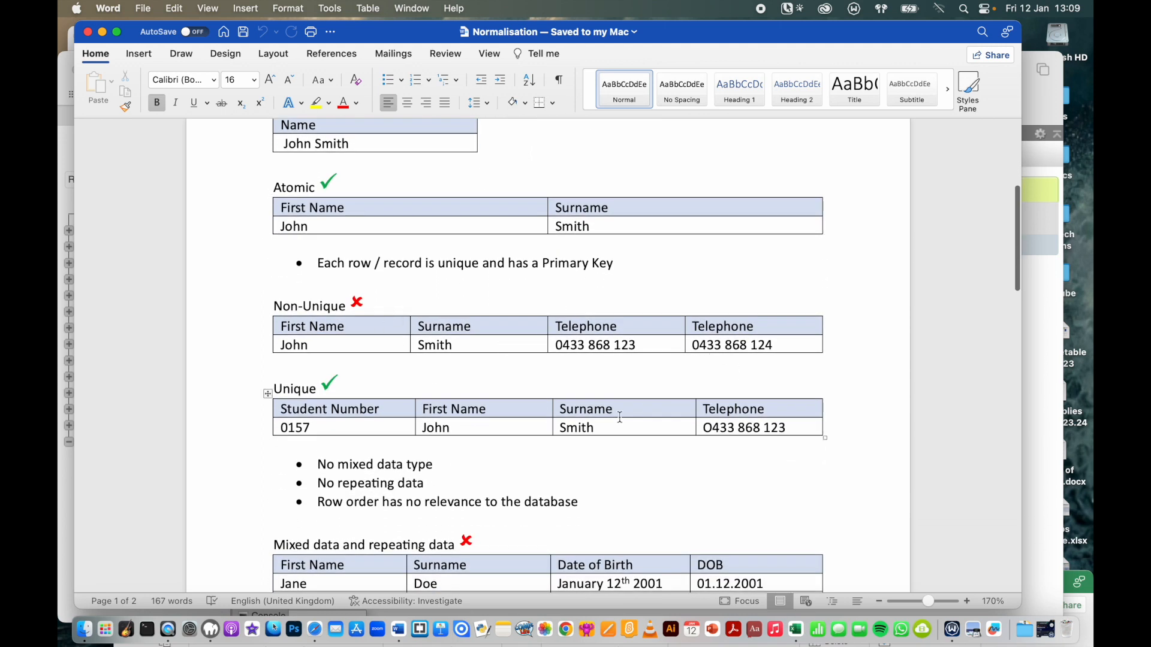
scroll(697, 418, down, 2)
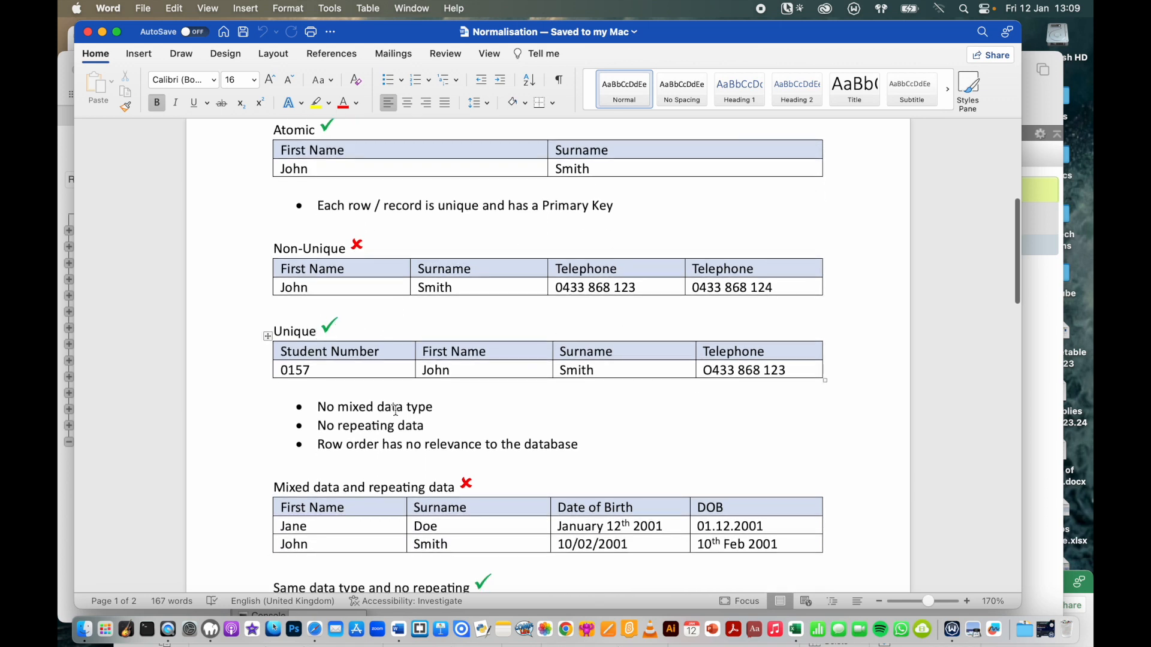
scroll(604, 386, down, 7)
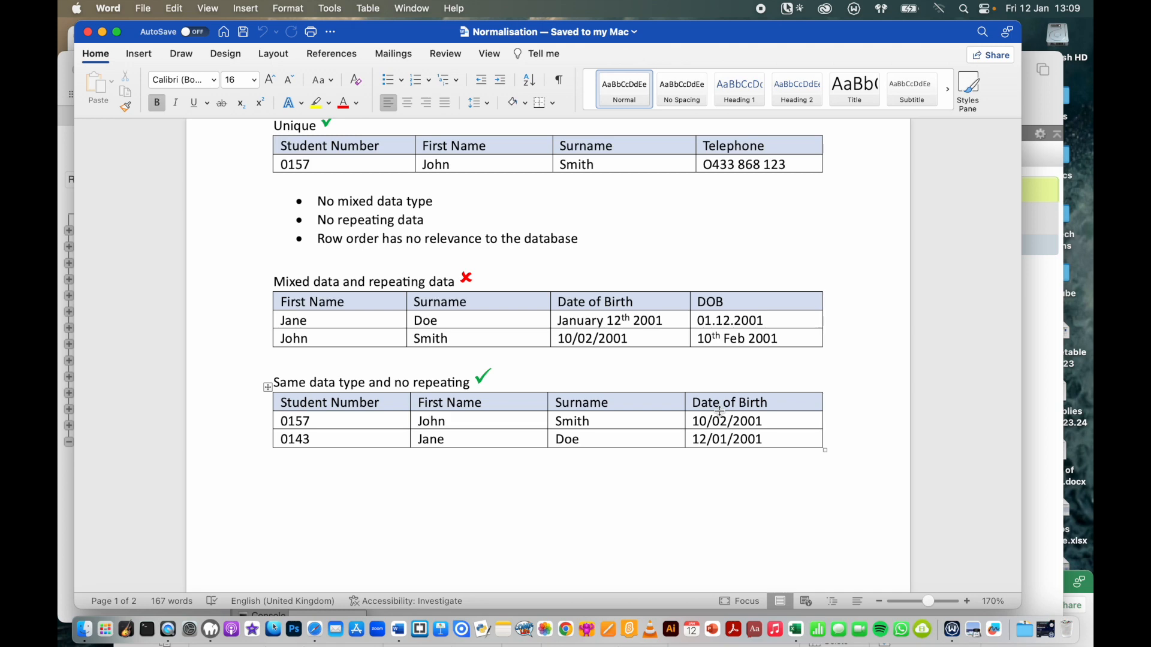
- Return to phpMyAdmin in Safari, browse the j23cars table and follow a Black Colour link to its j23paint record
click(1040, 316)
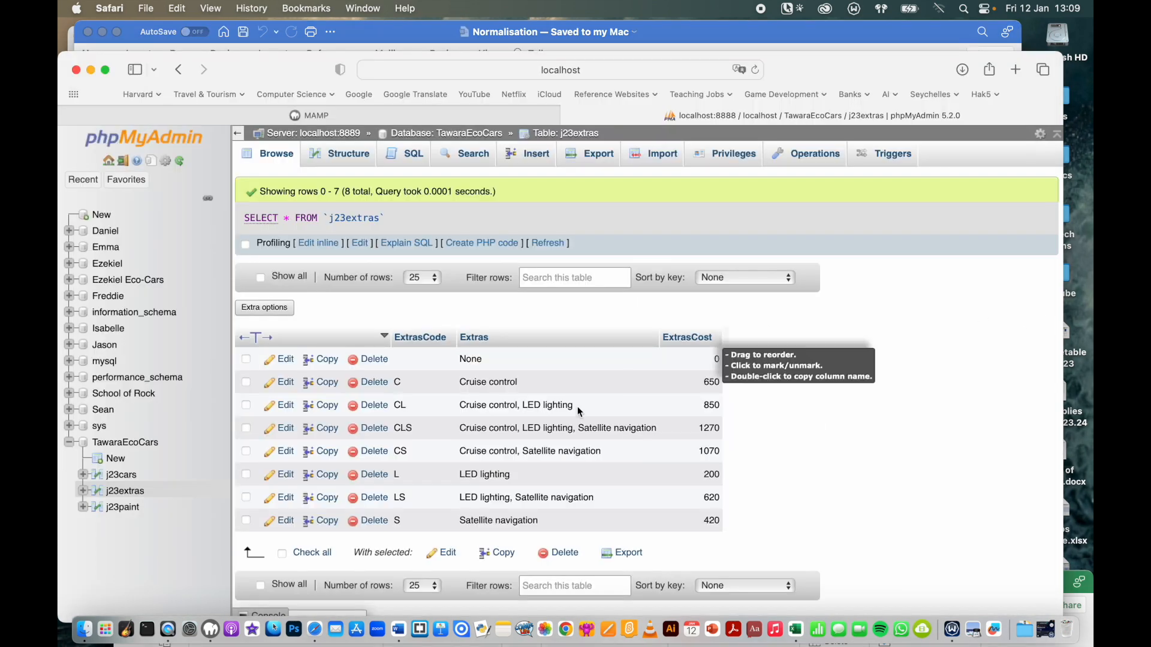
click(121, 475)
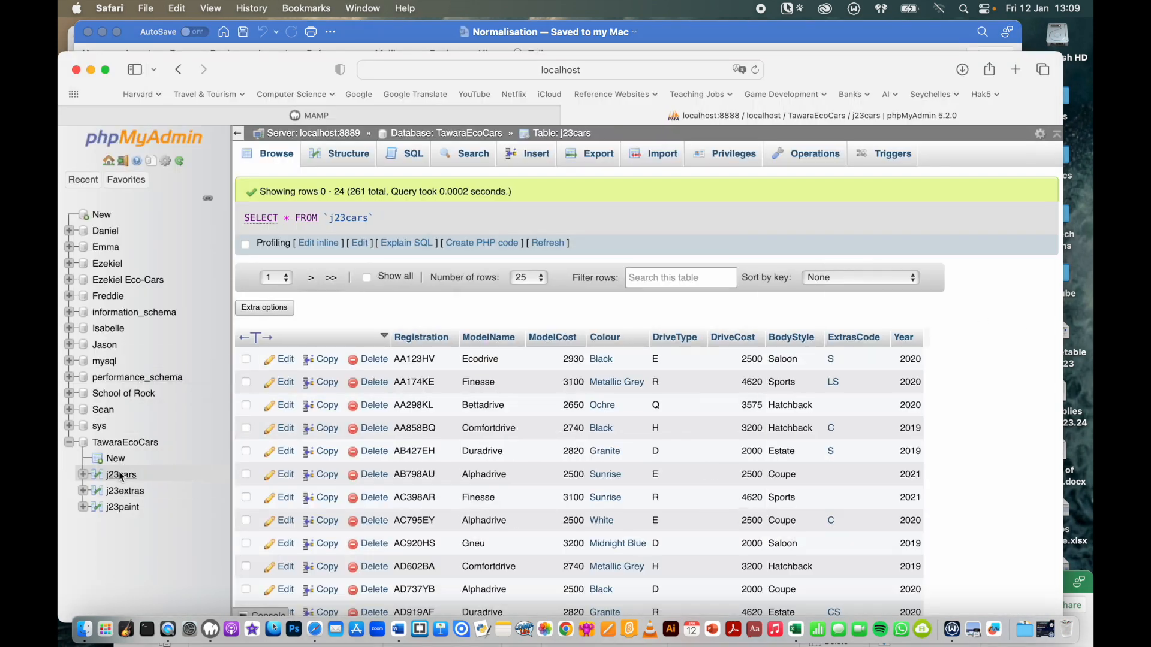
click(610, 366)
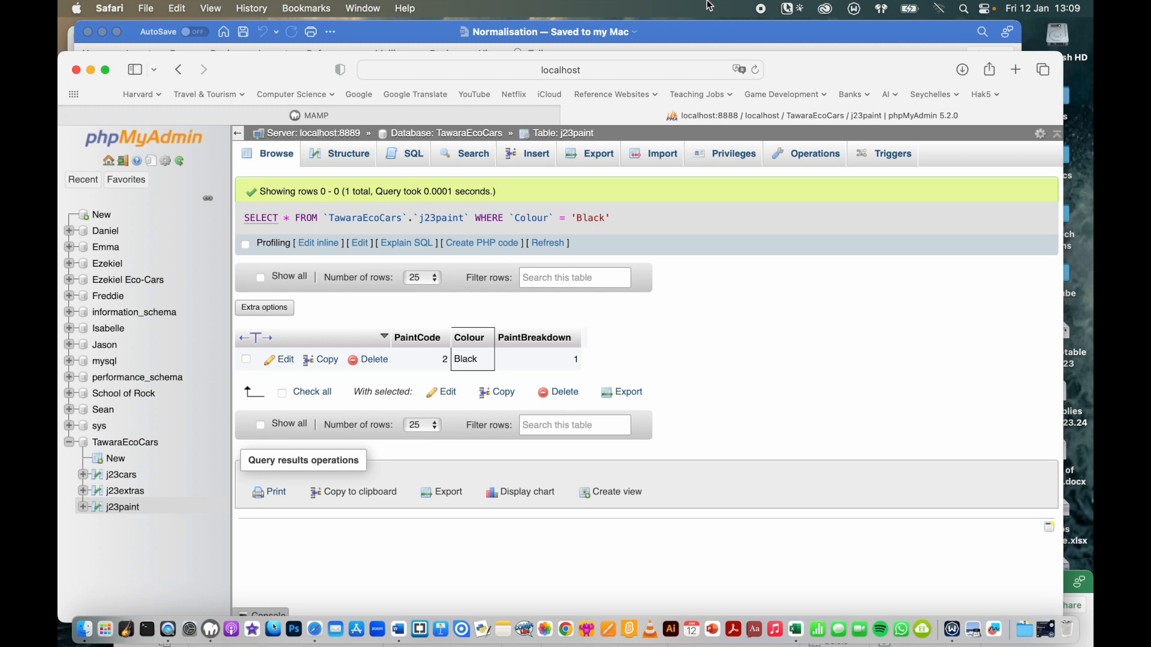
- Review the First Normal Form examples in the Normalisation document in Word again and return to the phpMyAdmin window in Safari
click(707, 34)
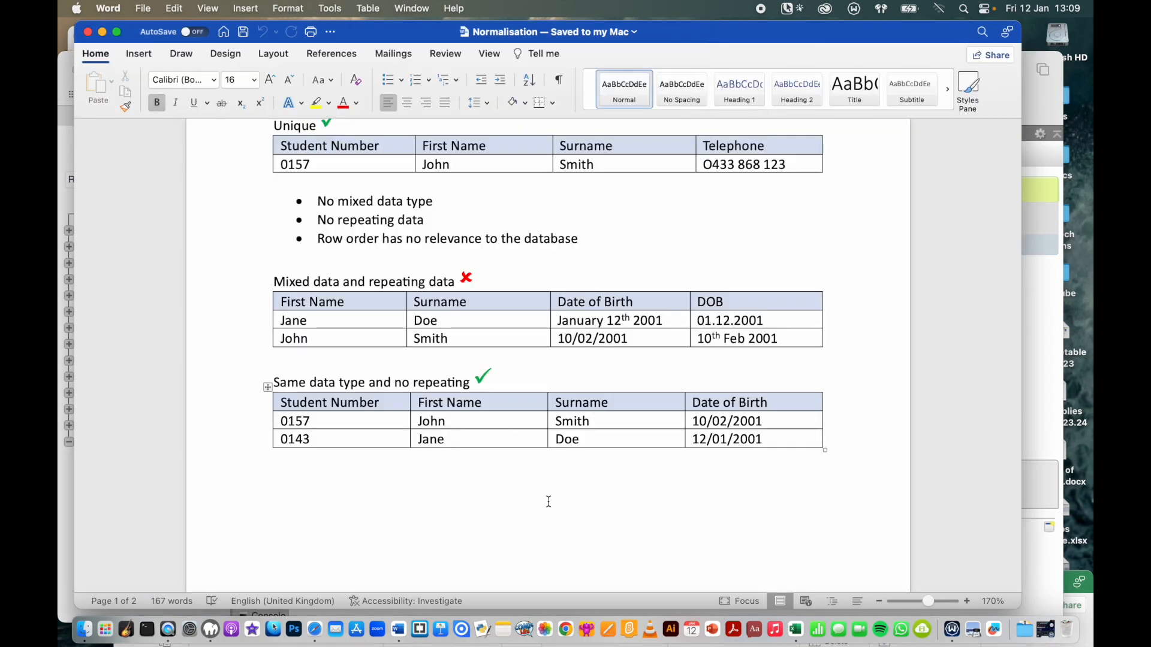
scroll(549, 502, down, 1)
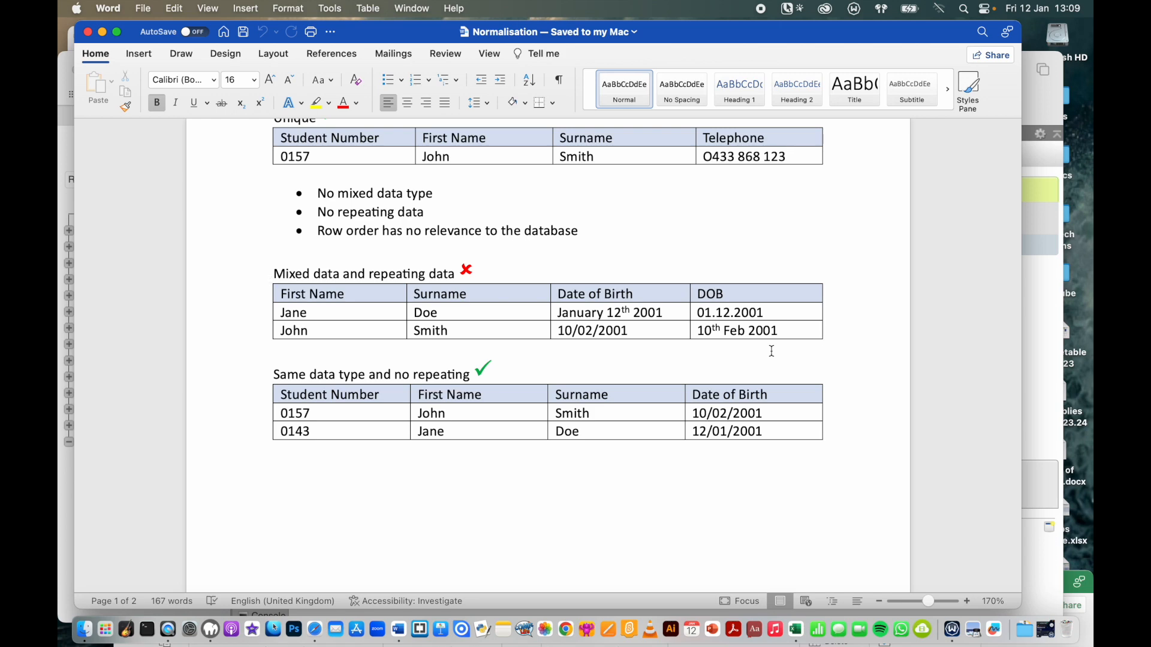
scroll(617, 452, down, 5)
scroll(618, 452, up, 10)
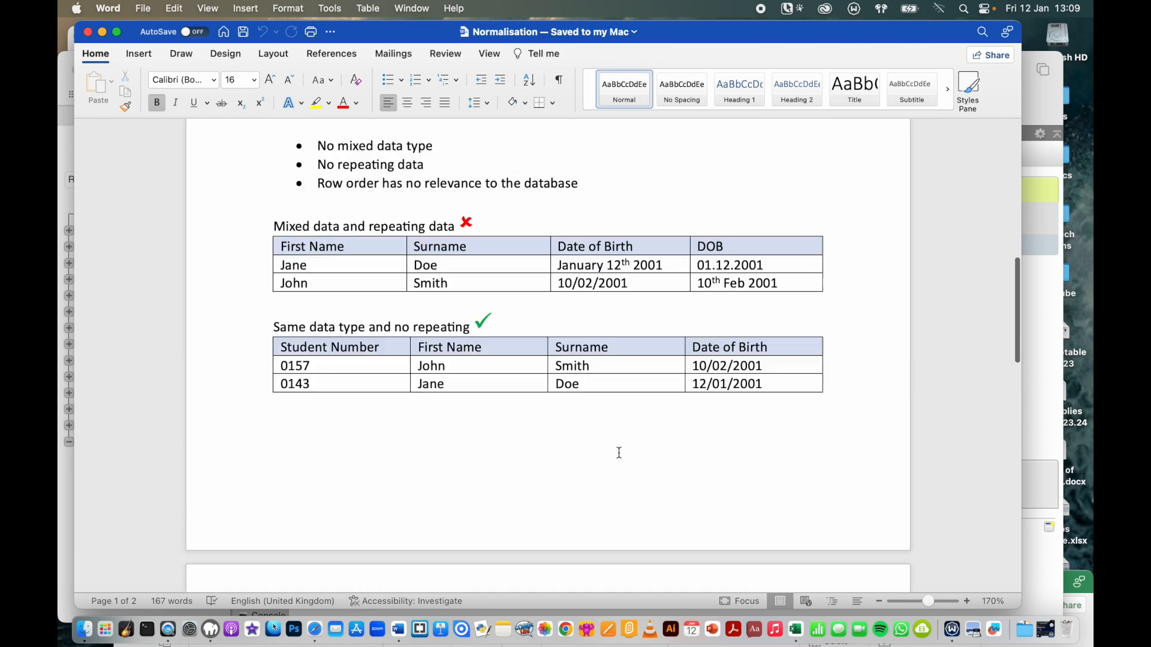
scroll(617, 451, up, 10)
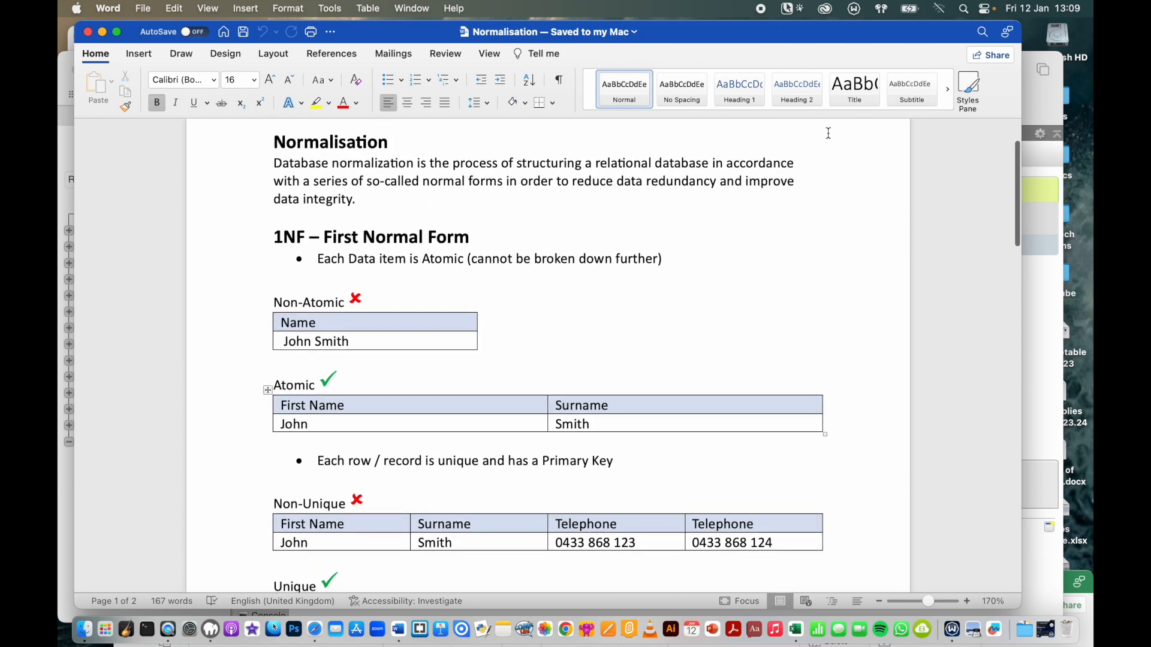
click(1046, 97)
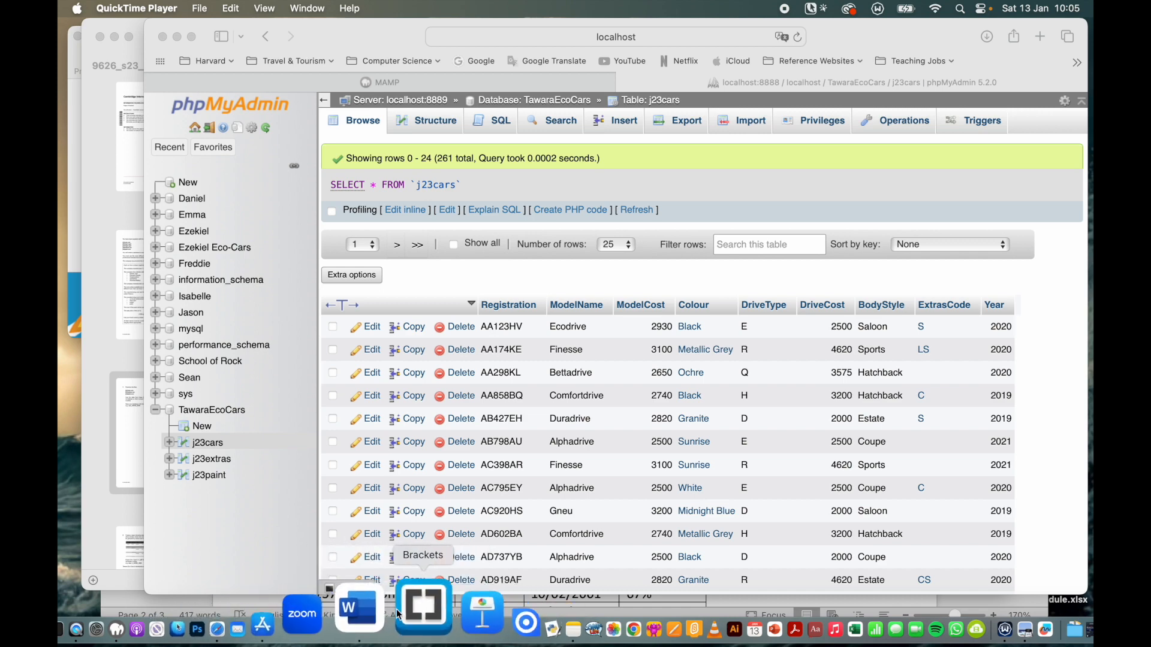
- Read the Second Normal Form rules in Word's Normalisation document and move its window down to uncover the windows behind it
click(390, 614)
scroll(457, 246, down, 1)
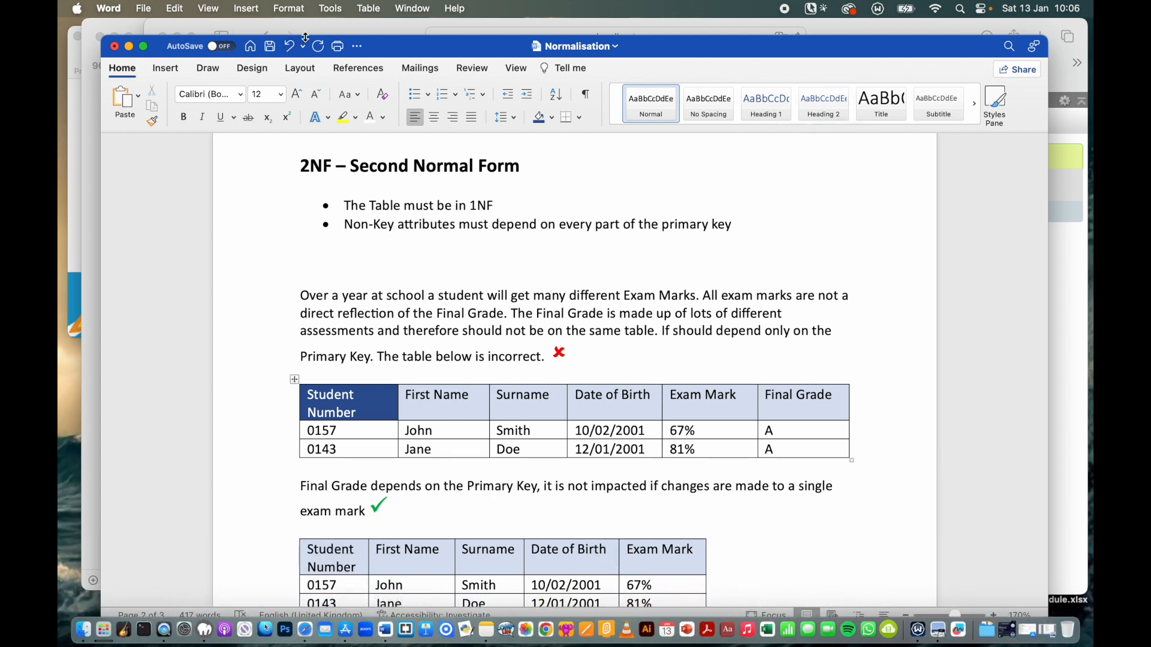
drag(385, 47, 384, 355)
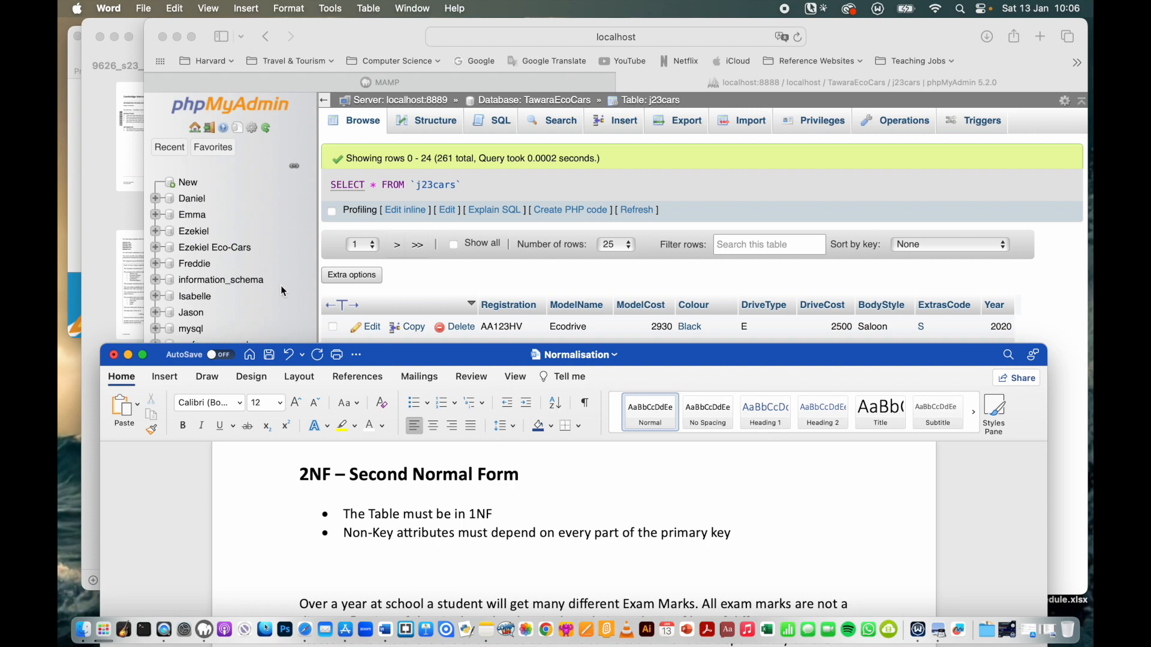
- Switch to 9626_s23_qp_02.pdf in Preview and read the company's information on car models, drive types, colours and extras
click(107, 216)
scroll(507, 301, up, 15)
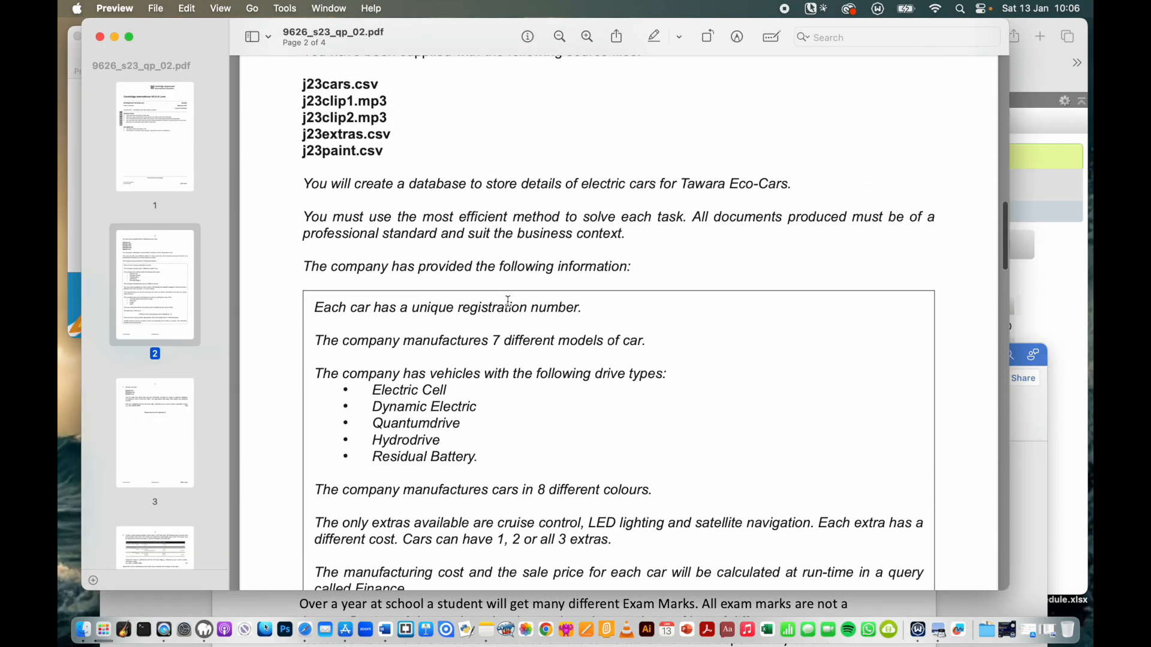
scroll(508, 301, down, 5)
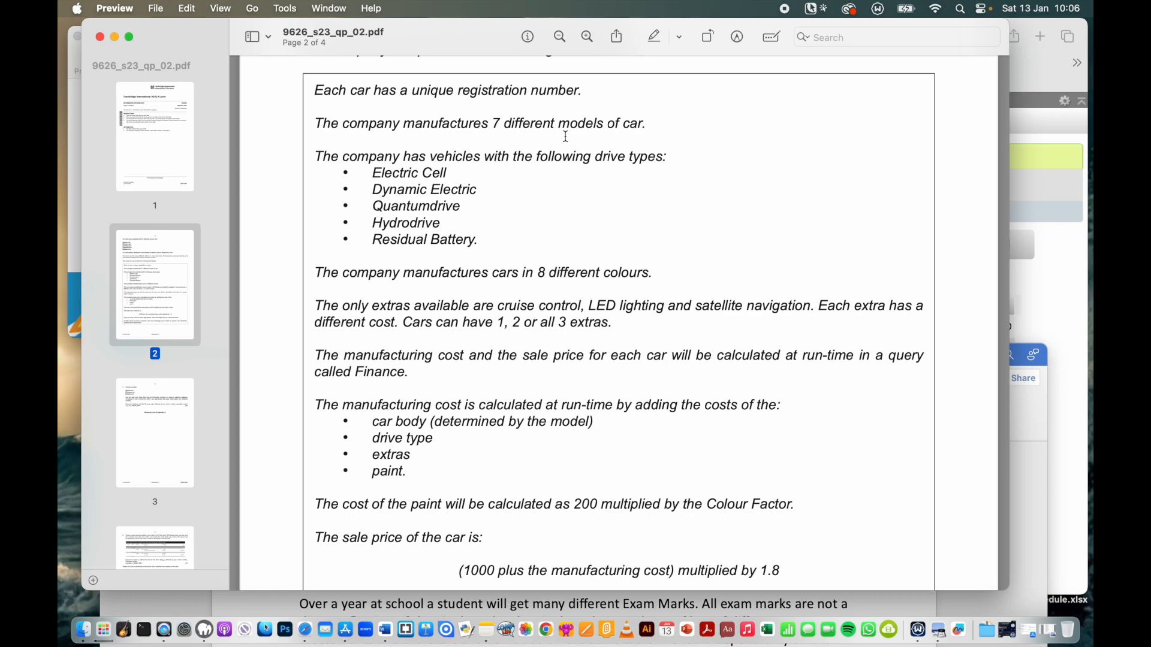
- Return to phpMyAdmin in Safari and examine the model, drive type and cost columns of the j23cars rows
click(1047, 308)
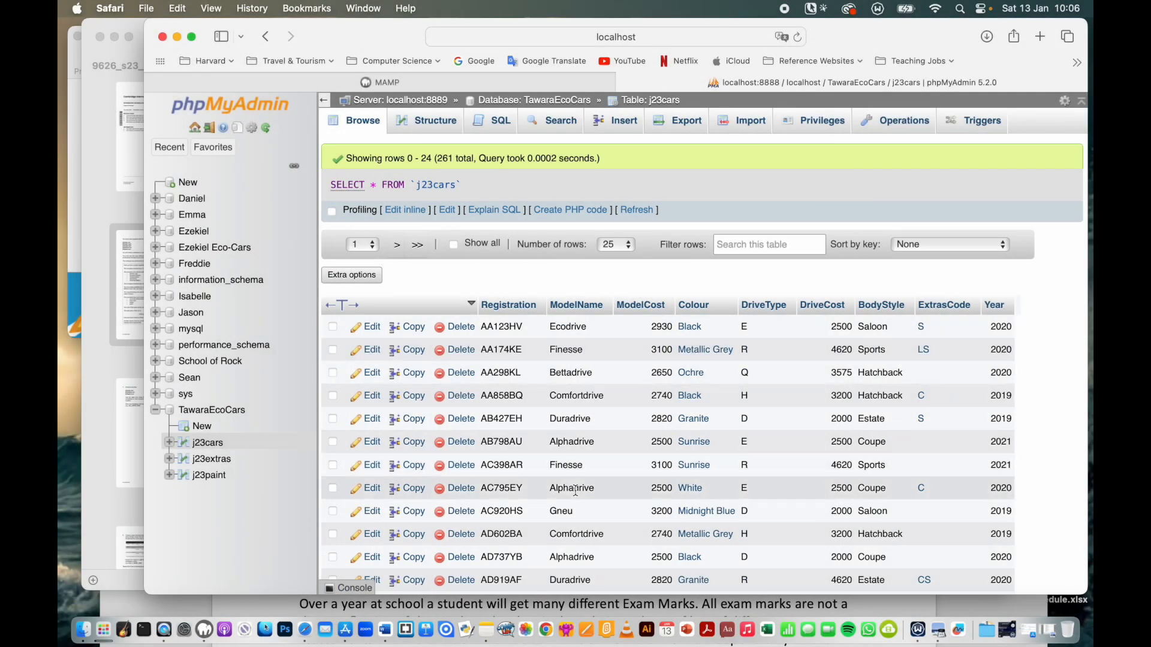
scroll(578, 531, down, 2)
scroll(577, 531, down, 2)
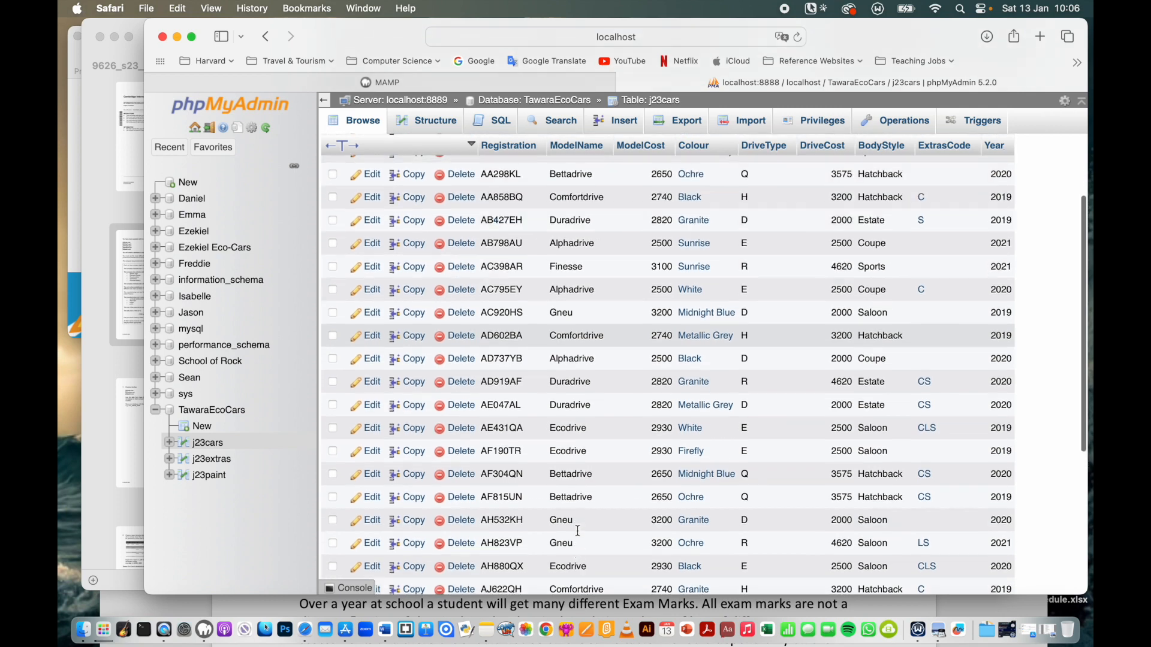
scroll(606, 390, up, 5)
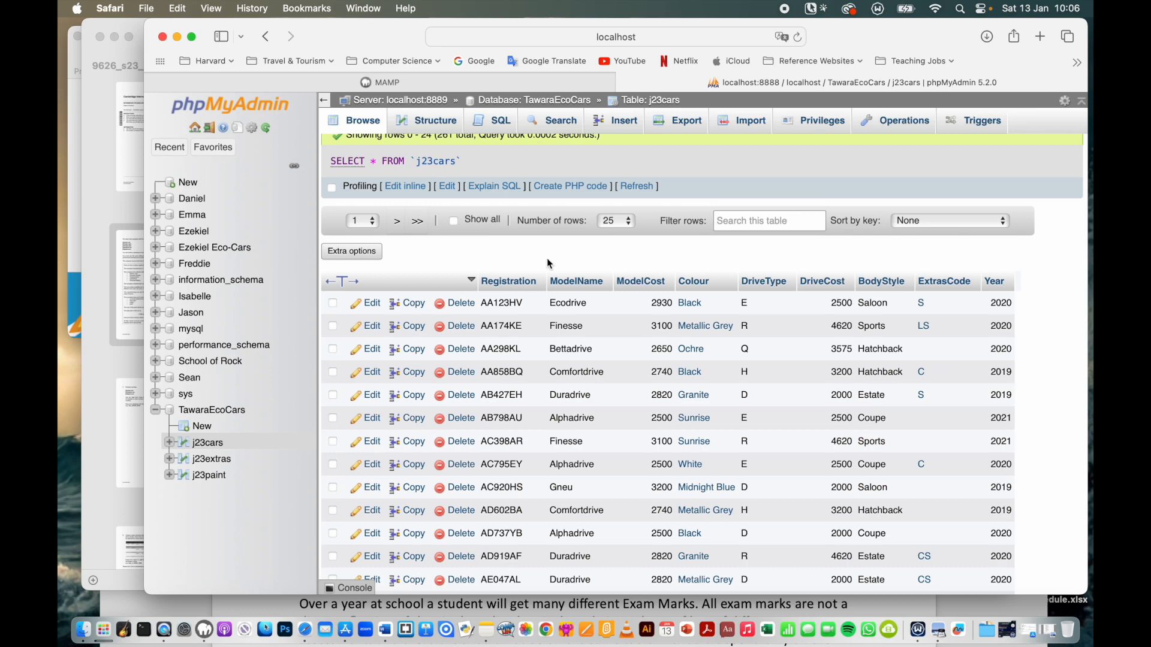
- Check the manufacturing cost and sale price rules in the exam PDF in Preview and return to the j23cars table in Safari
click(97, 507)
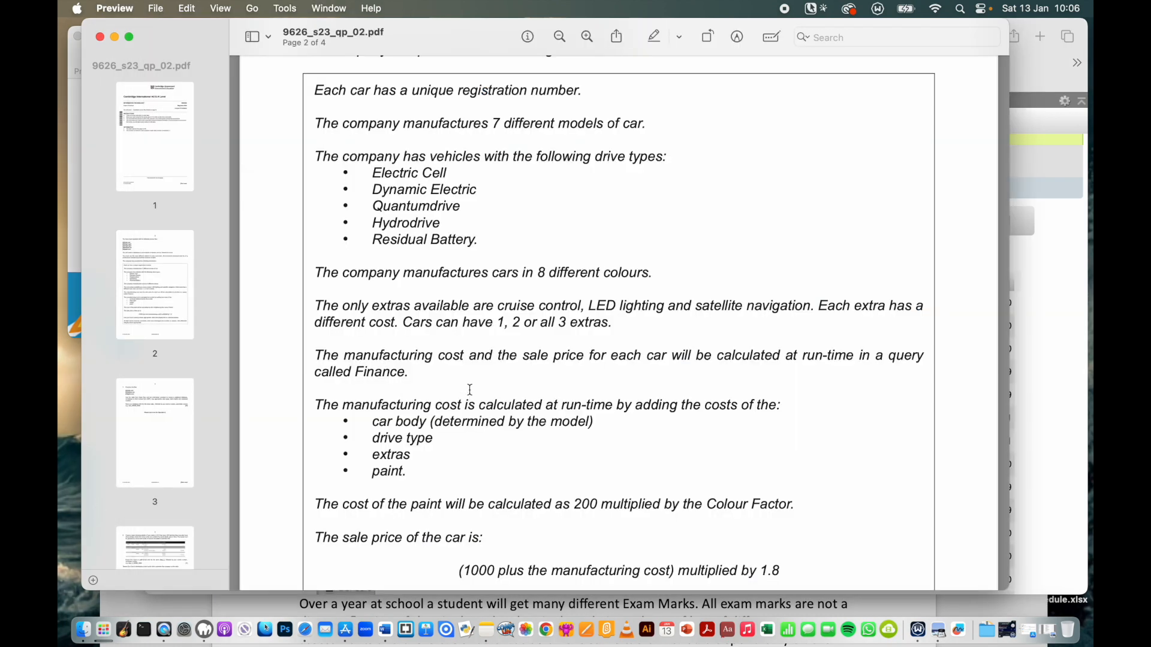
scroll(470, 390, down, 6)
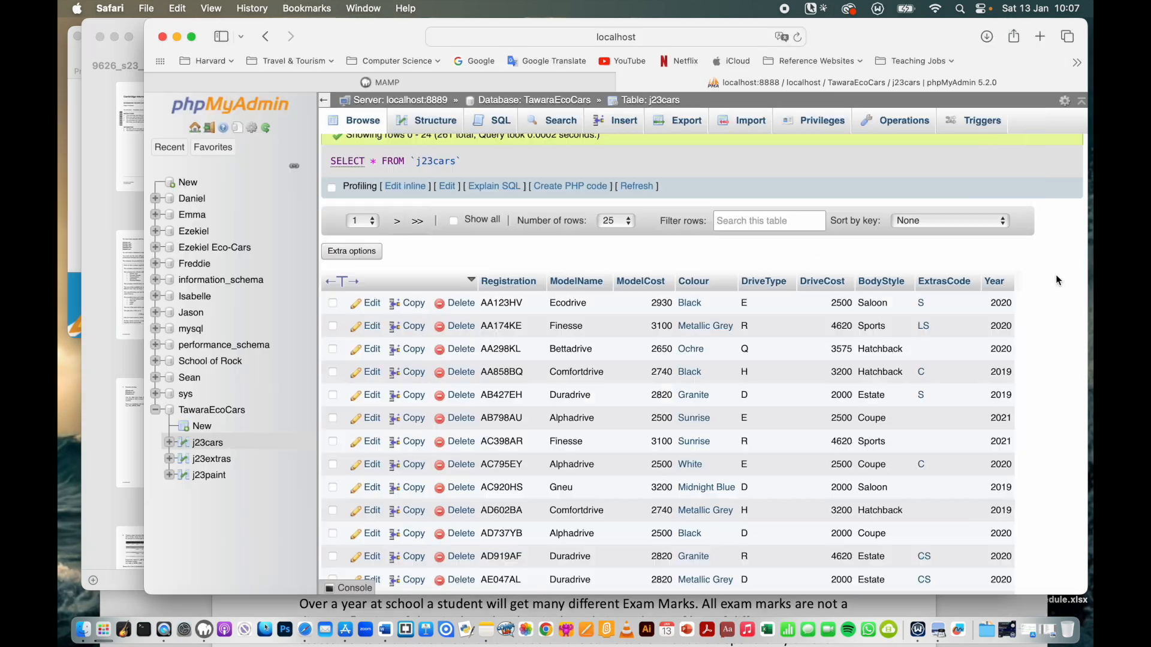
click(1059, 280)
scroll(215, 446, up, 2)
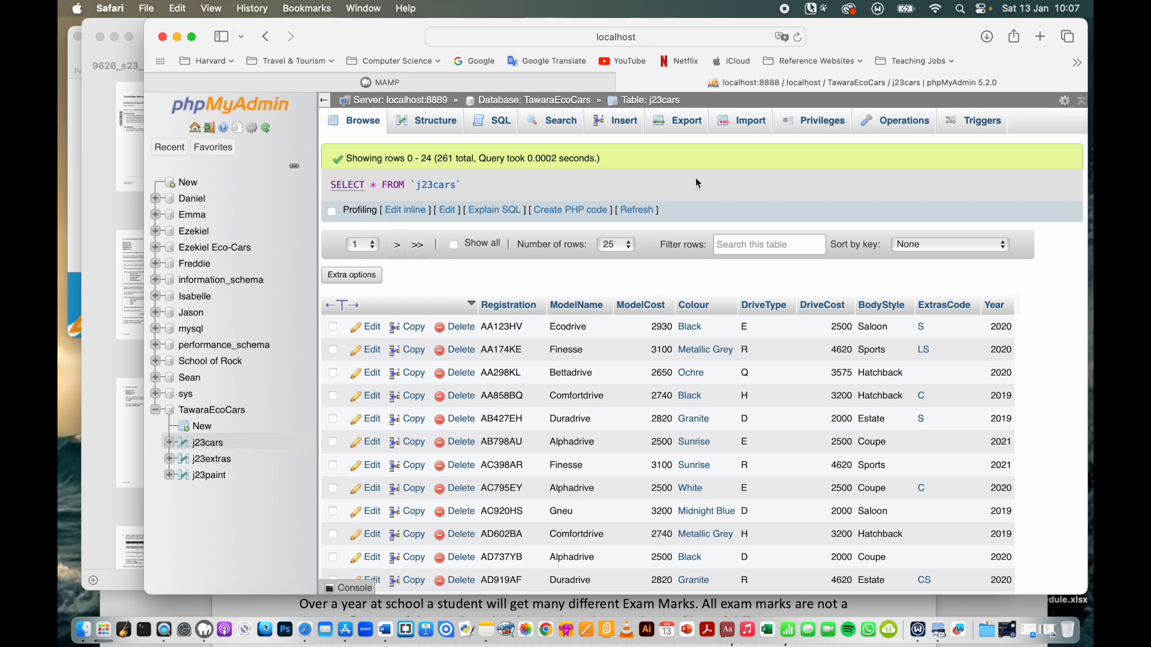
- Rename the j23cars table to Cars through its table operations
click(906, 124)
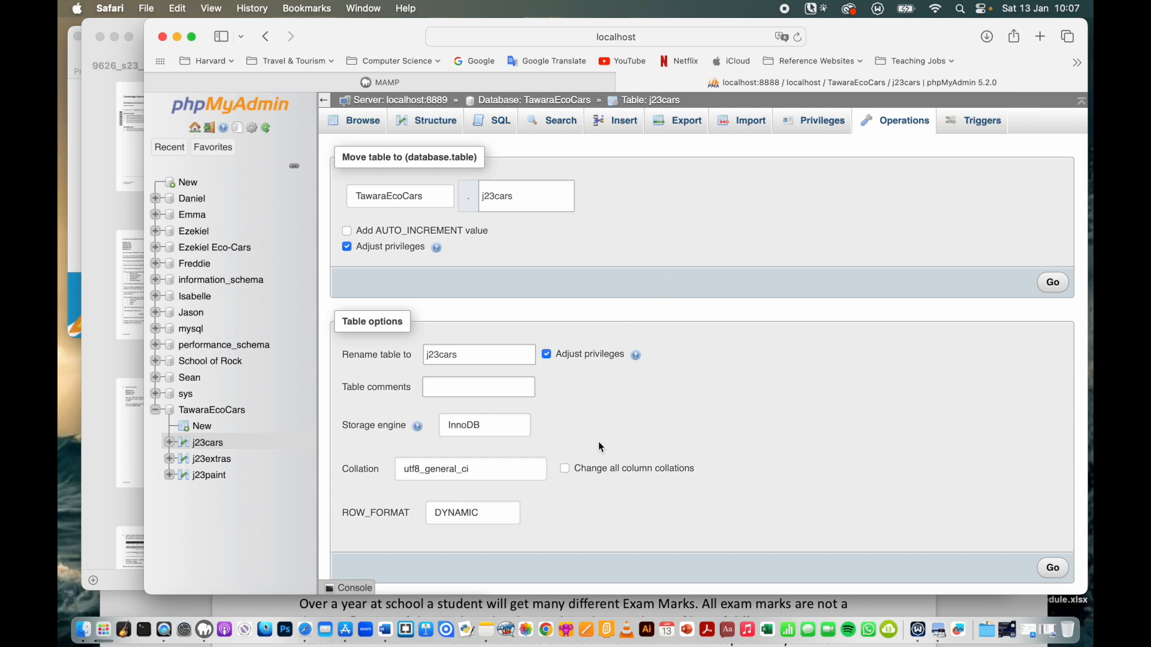
scroll(601, 447, down, 1)
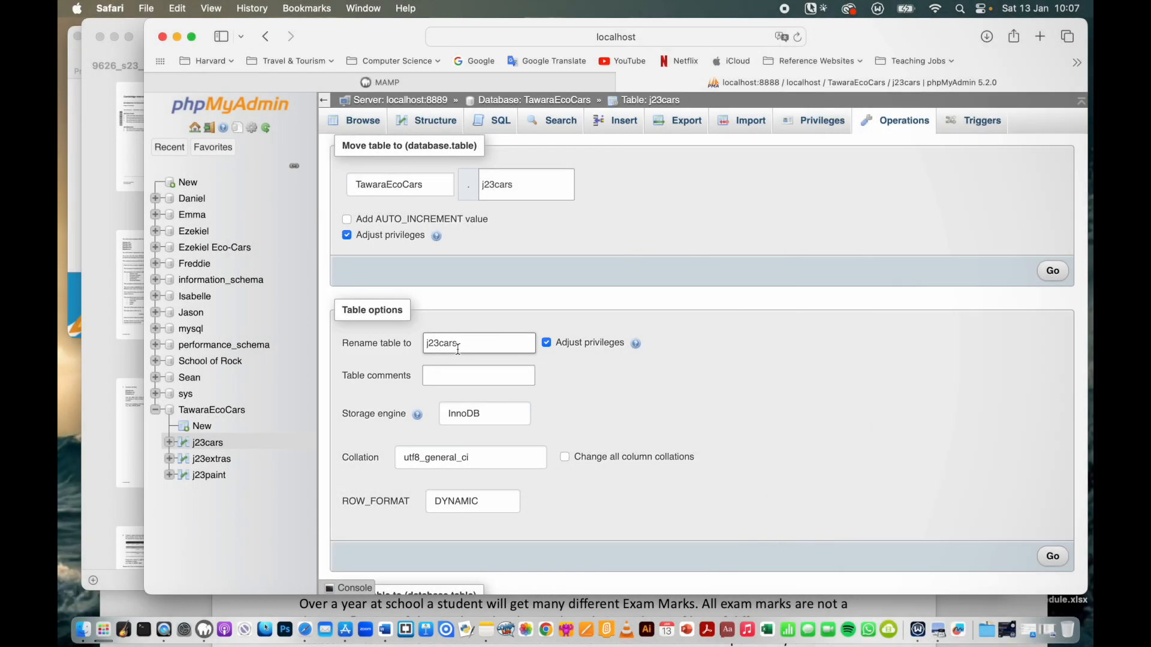
drag(458, 347, 411, 347)
text(Ca)
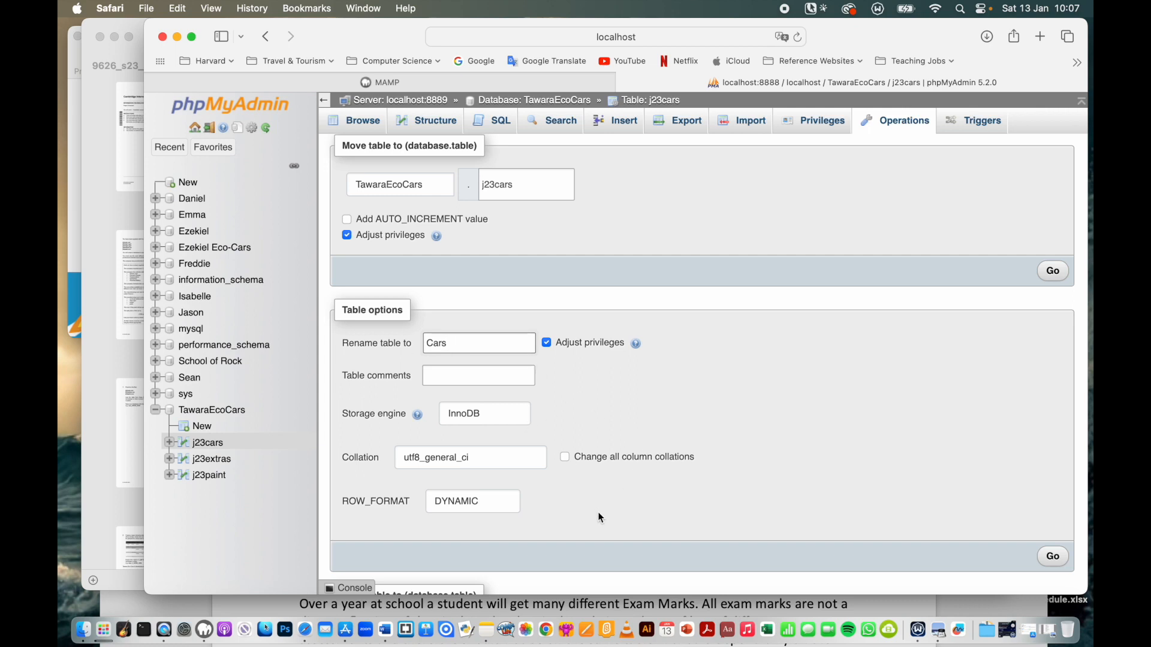
scroll(599, 514, down, 10)
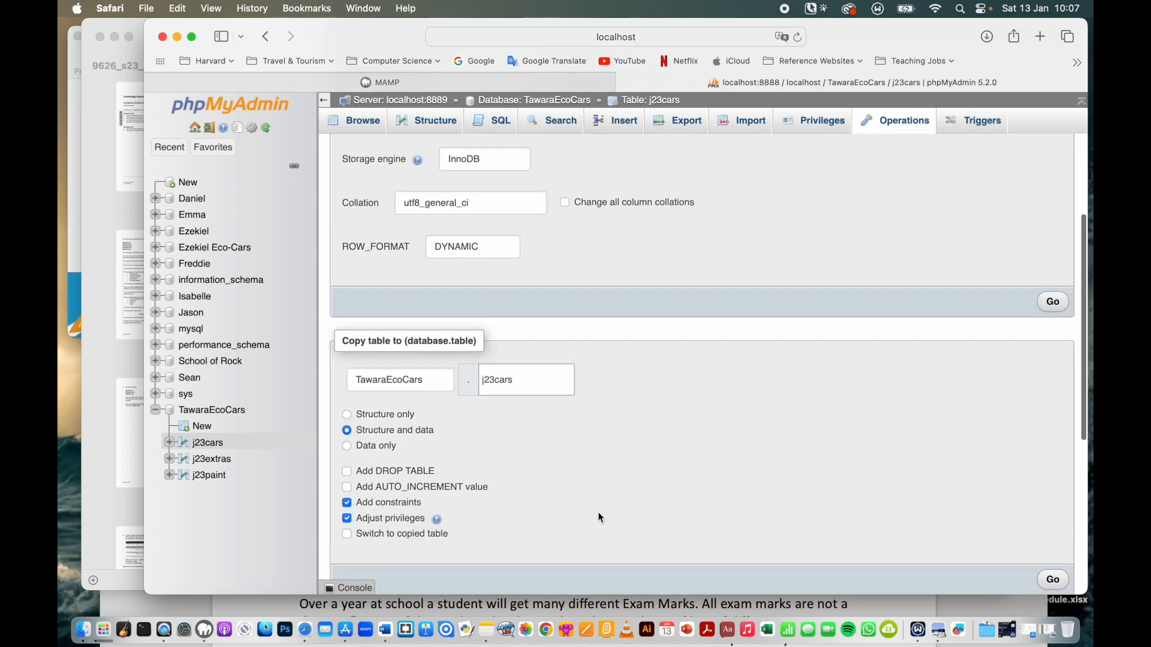
scroll(599, 514, up, 5)
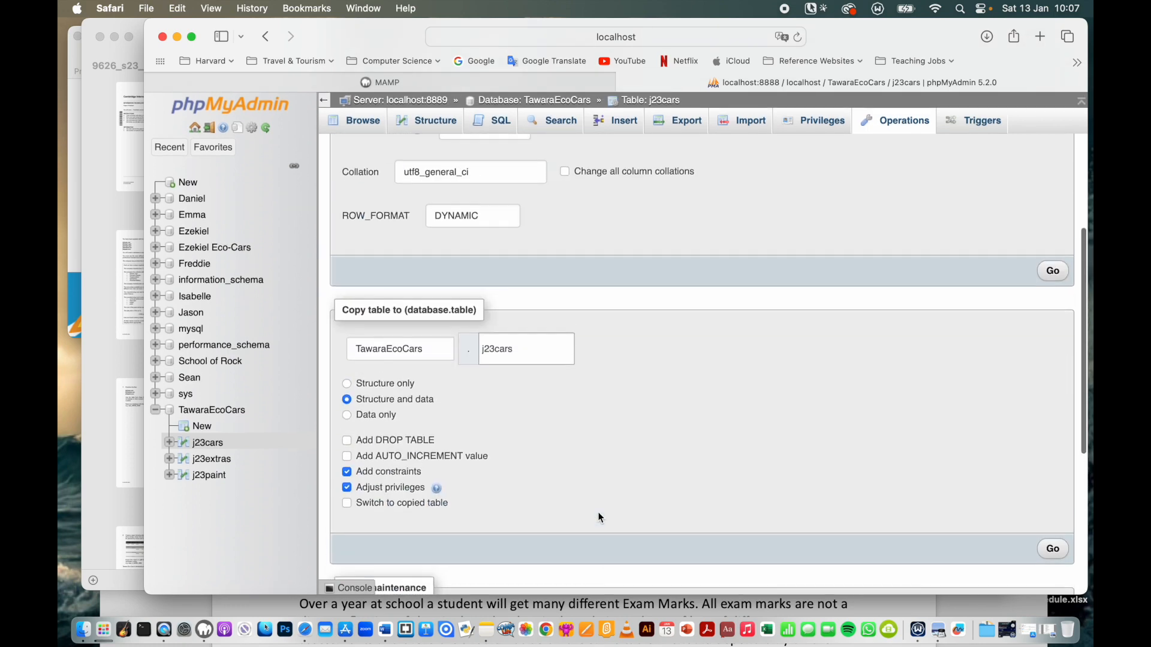
scroll(601, 518, up, 5)
scroll(612, 507, down, 1)
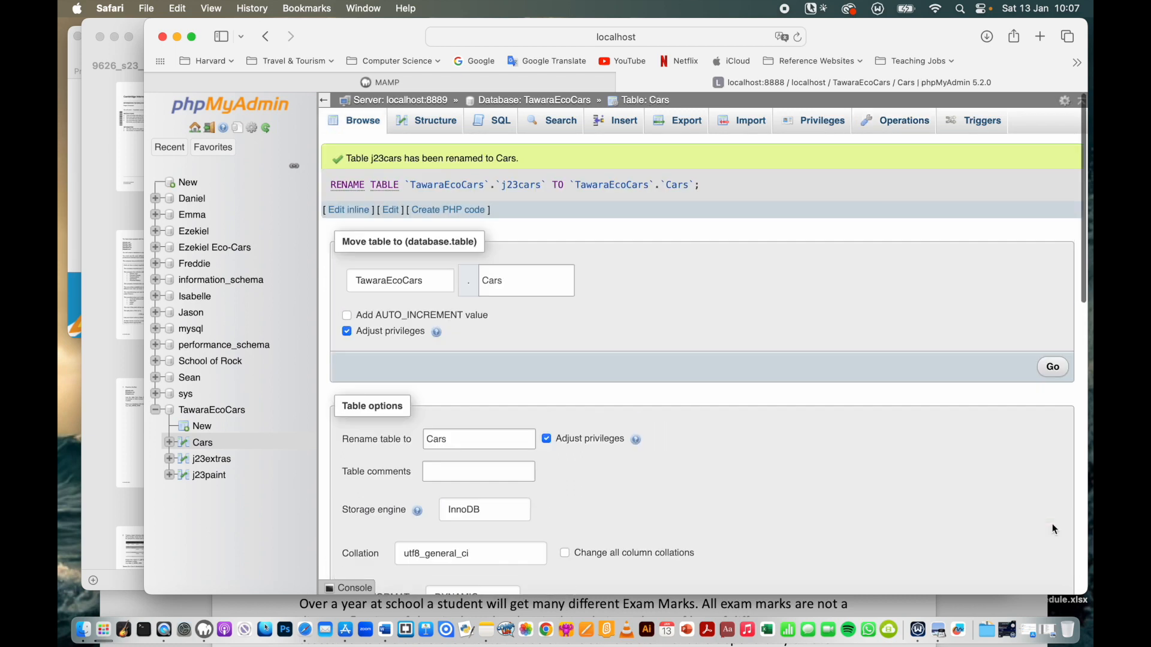
- Rename the j23extras table to Extras through its table operations
click(213, 460)
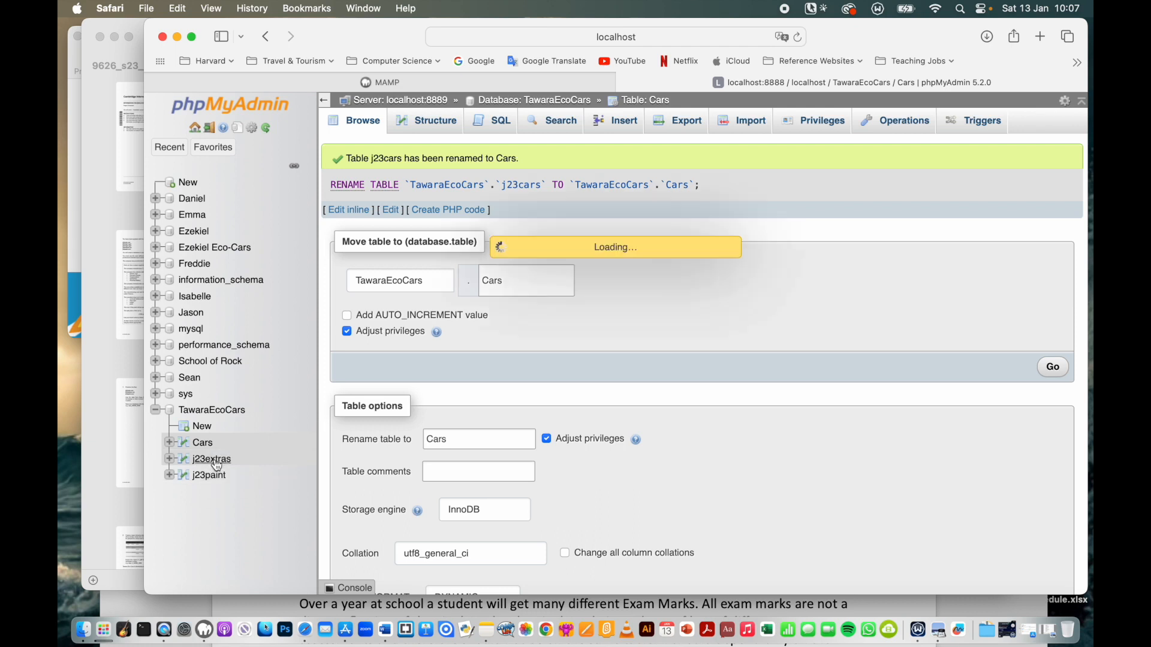
click(896, 121)
drag(468, 355, 413, 347)
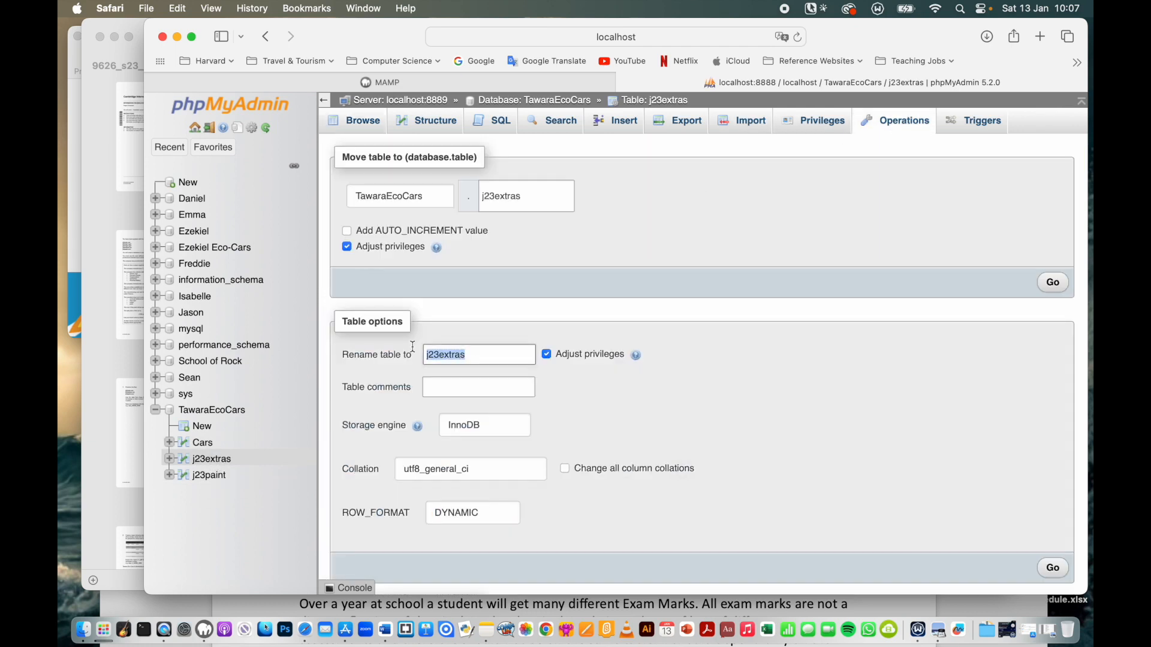
text(Ex)
click(1052, 569)
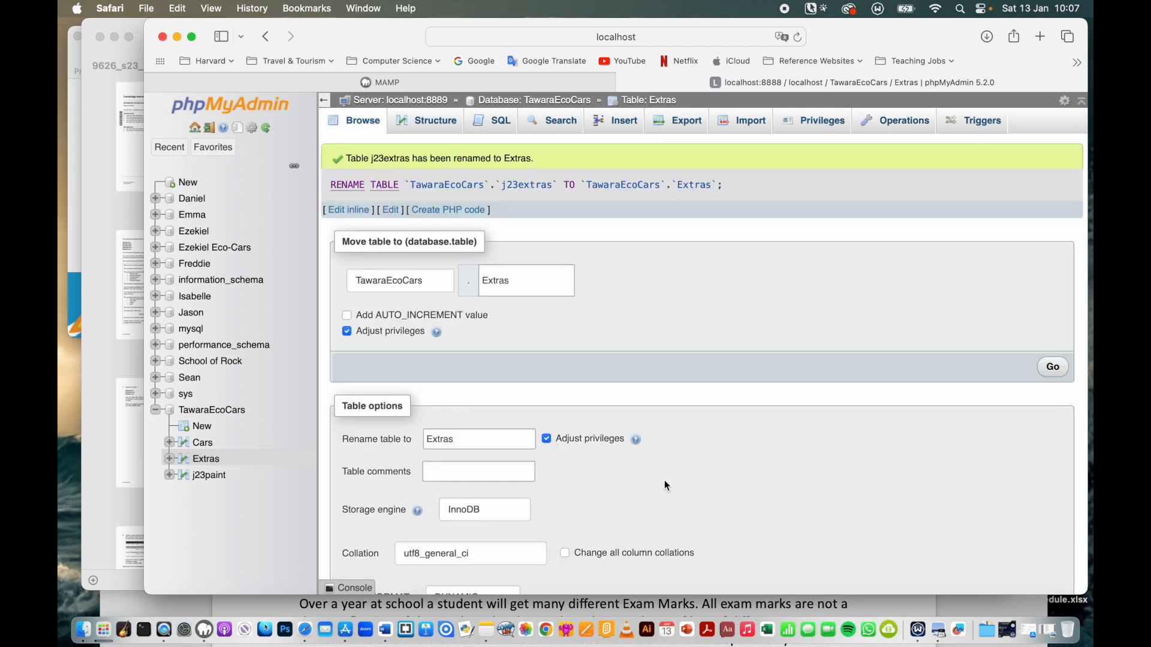
- Rename the j23paint table to Paint through its table operations
click(206, 476)
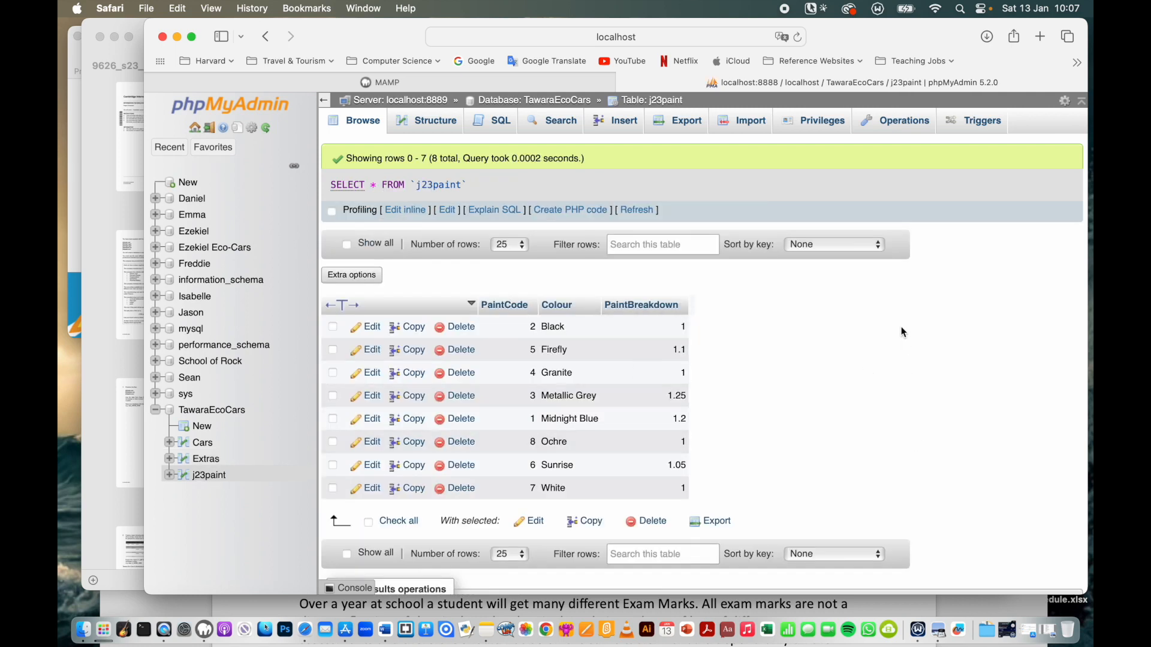
click(893, 120)
click(522, 202)
drag(473, 356, 400, 354)
text(Paint)
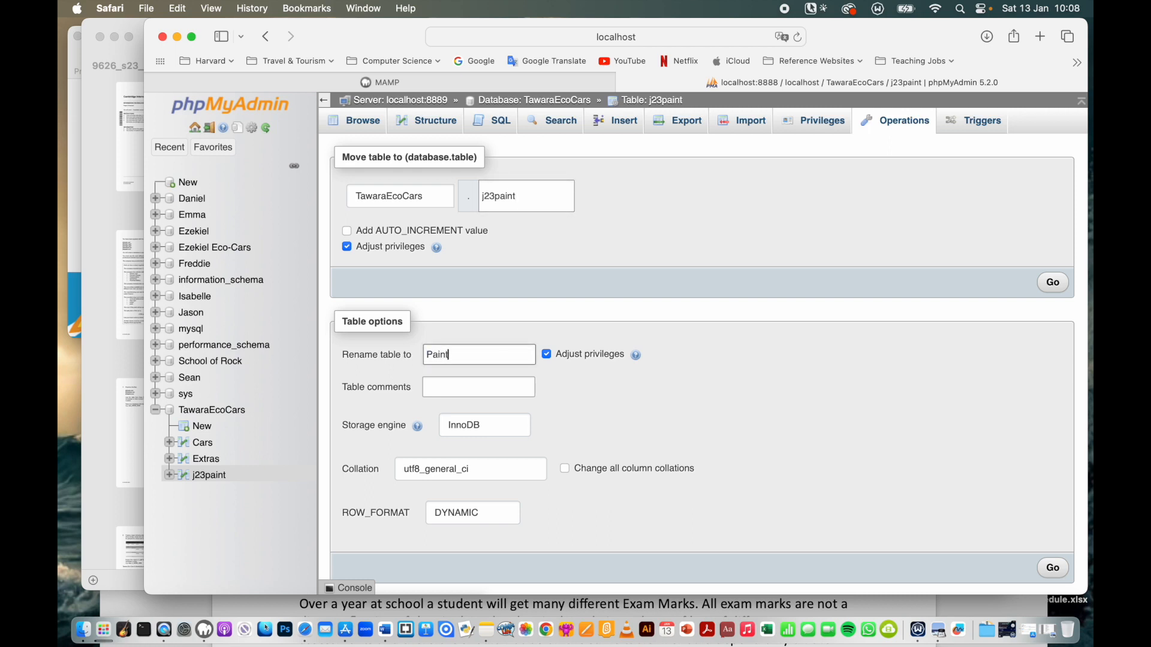
click(1056, 571)
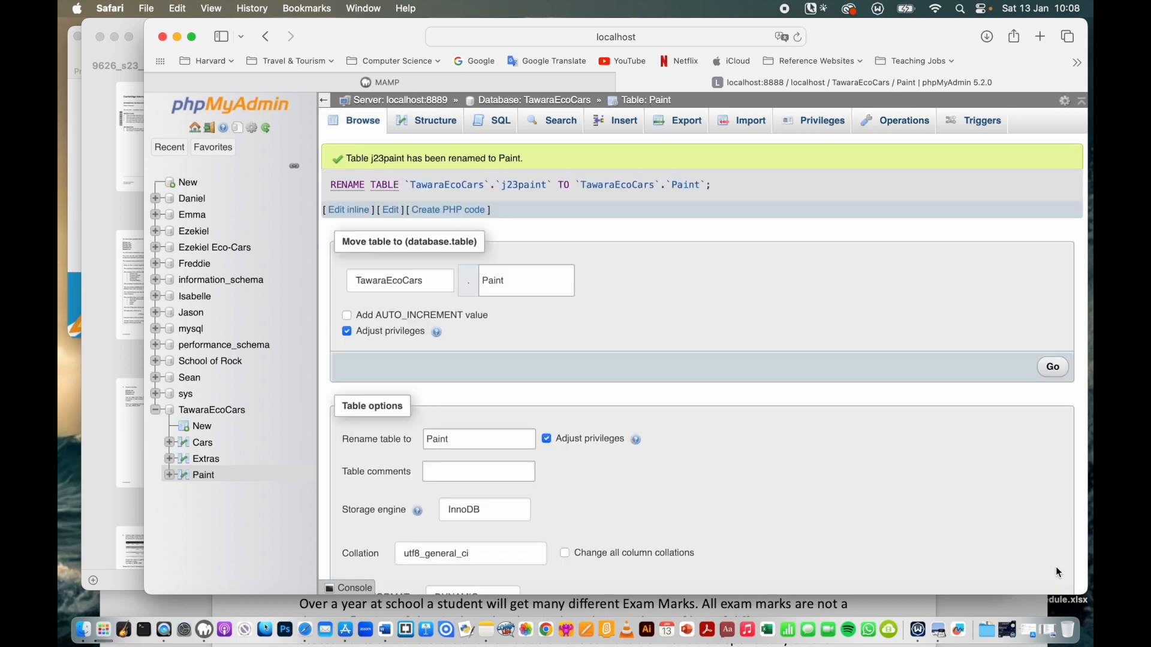
scroll(739, 462, down, 5)
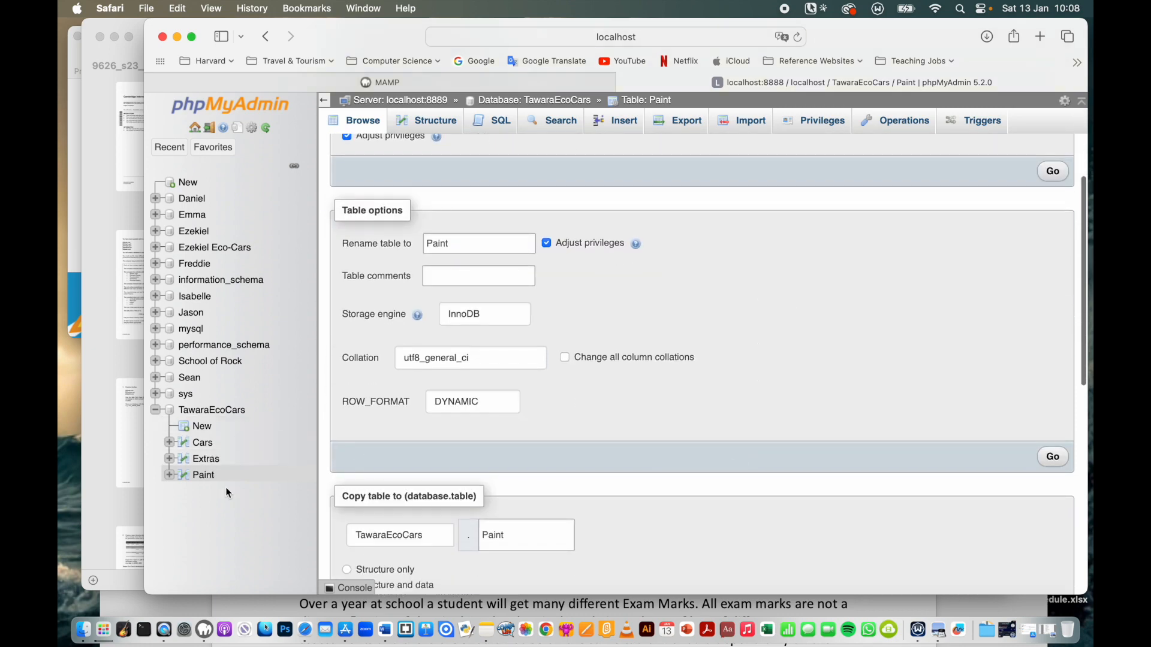
- Browse the rows of the Cars table and examine its ModelName and ModelCost columns
click(204, 443)
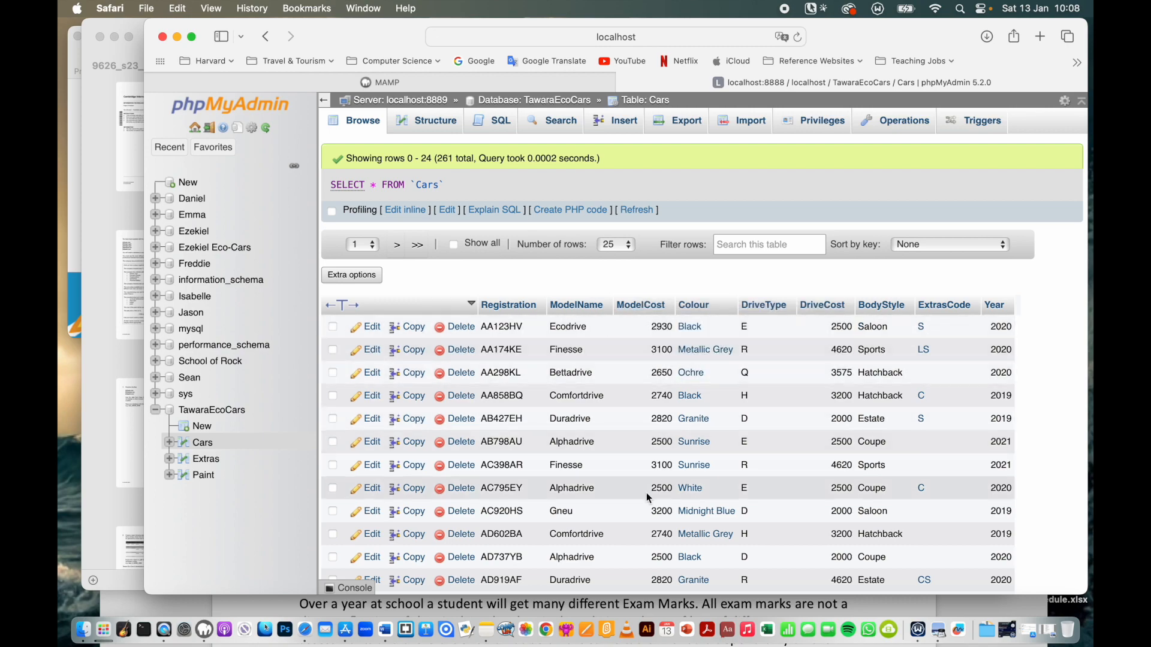
scroll(647, 492, down, 10)
scroll(647, 495, down, 3)
scroll(647, 496, up, 15)
scroll(646, 496, down, 5)
scroll(646, 493, up, 7)
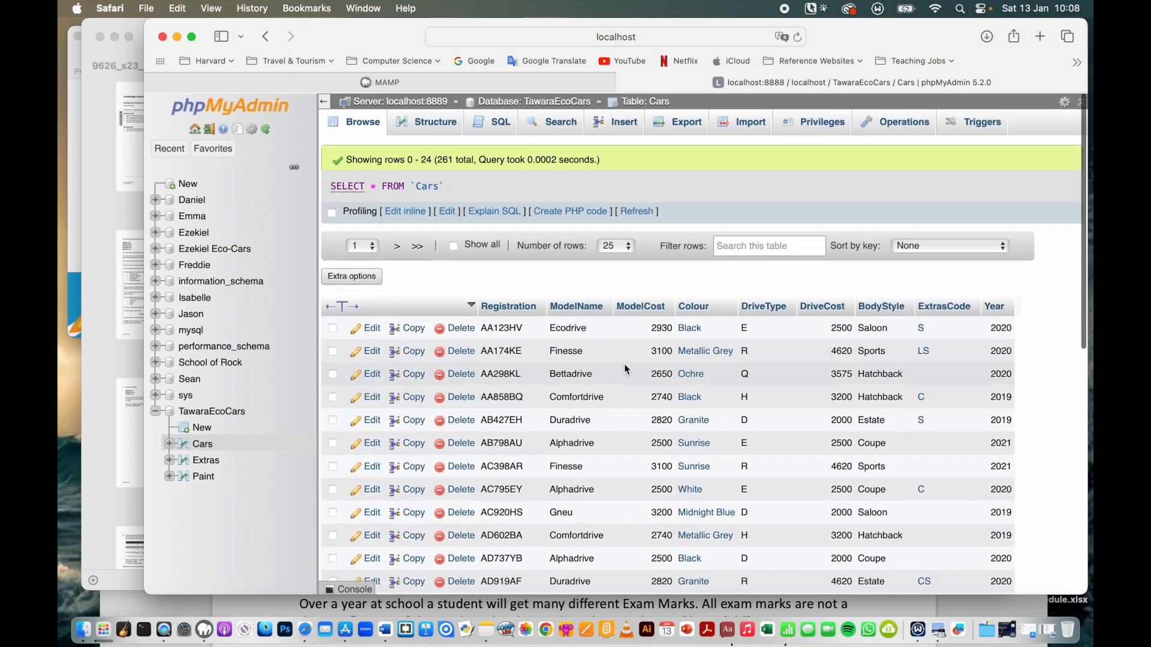
- Start a new TawaraEcoCars table named Model with a first column ModelName of type VARCHAR and length 13
click(202, 427)
click(478, 155)
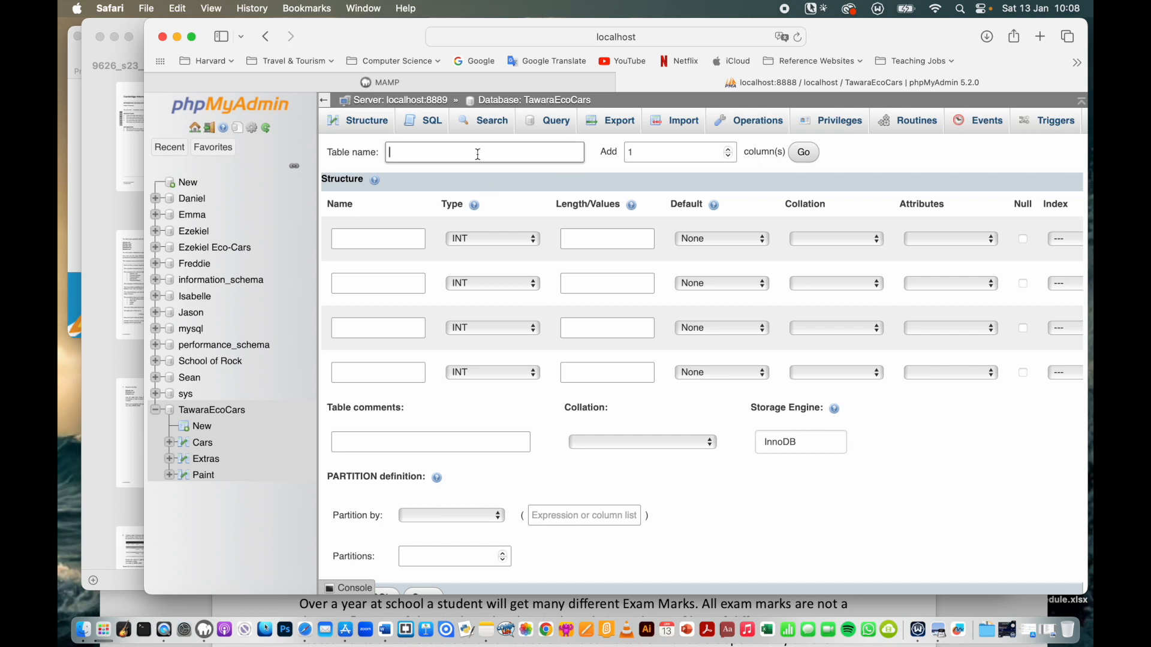
text(Model)
key(Escape)
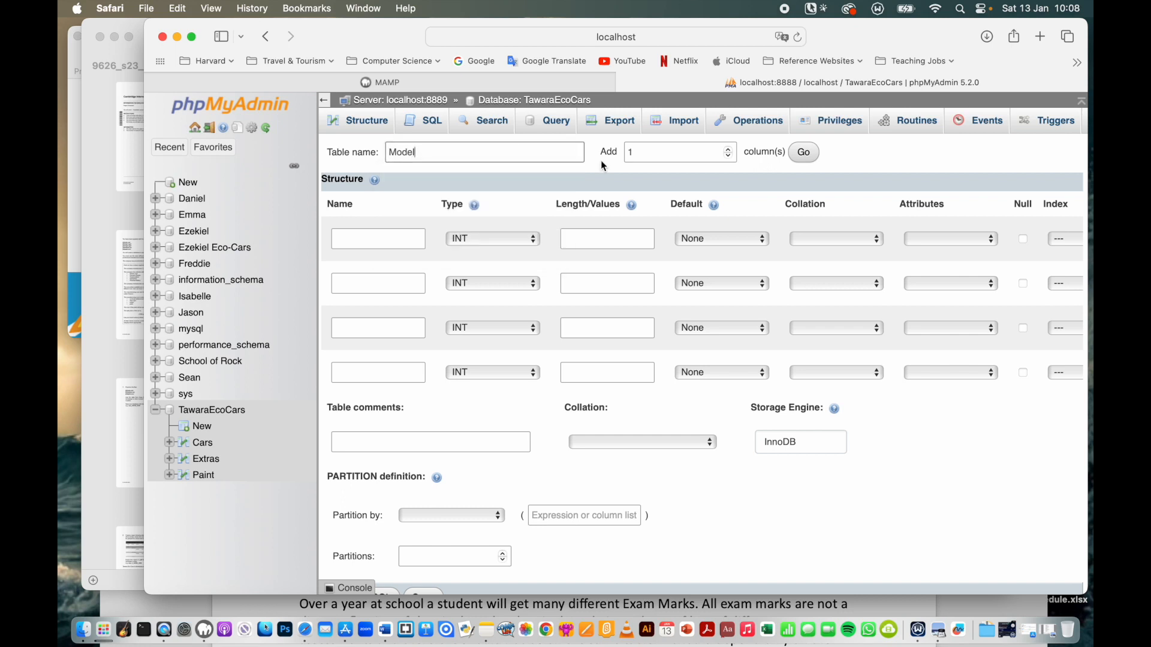
click(393, 235)
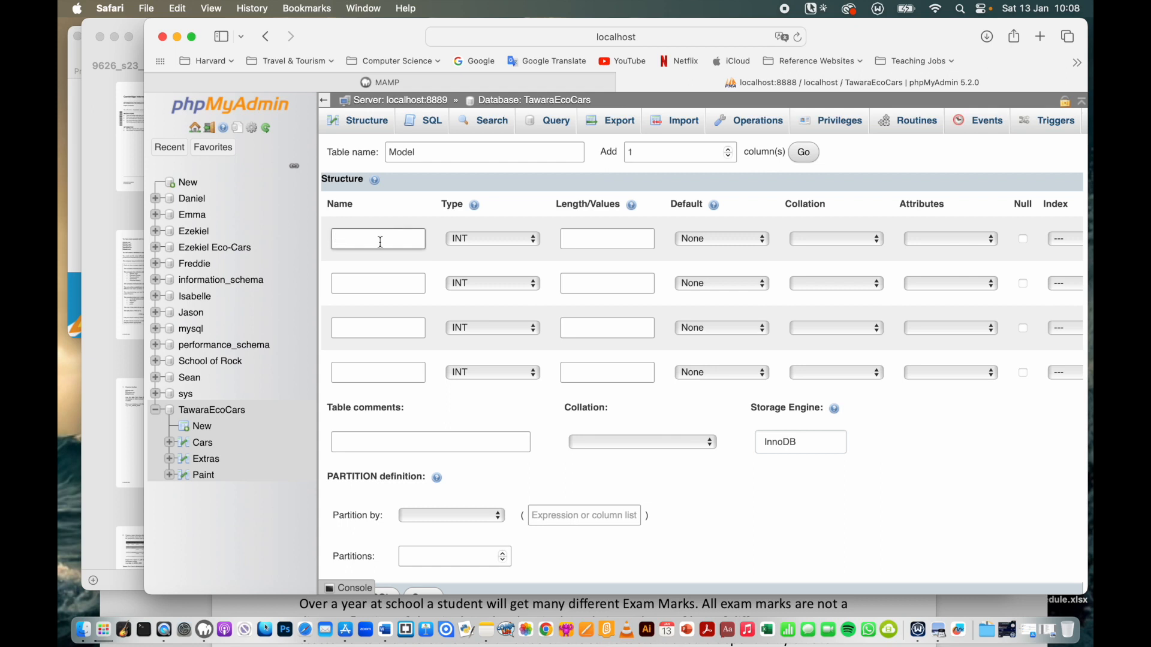
text(ModelName)
click(504, 243)
click(510, 254)
click(586, 238)
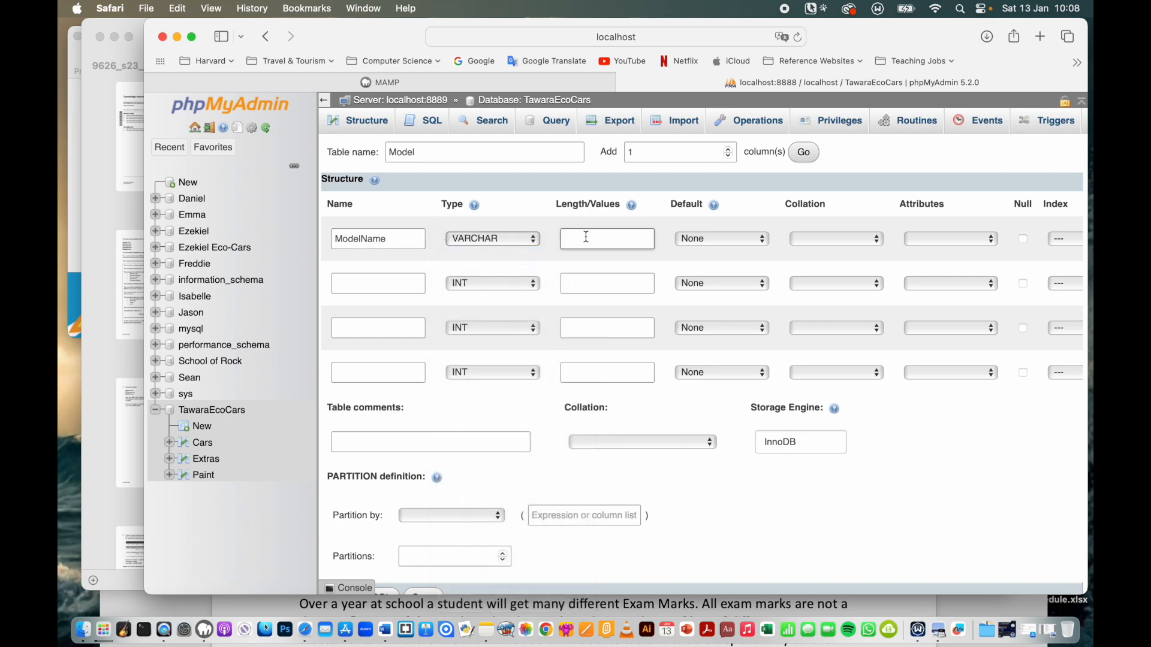
text(13)
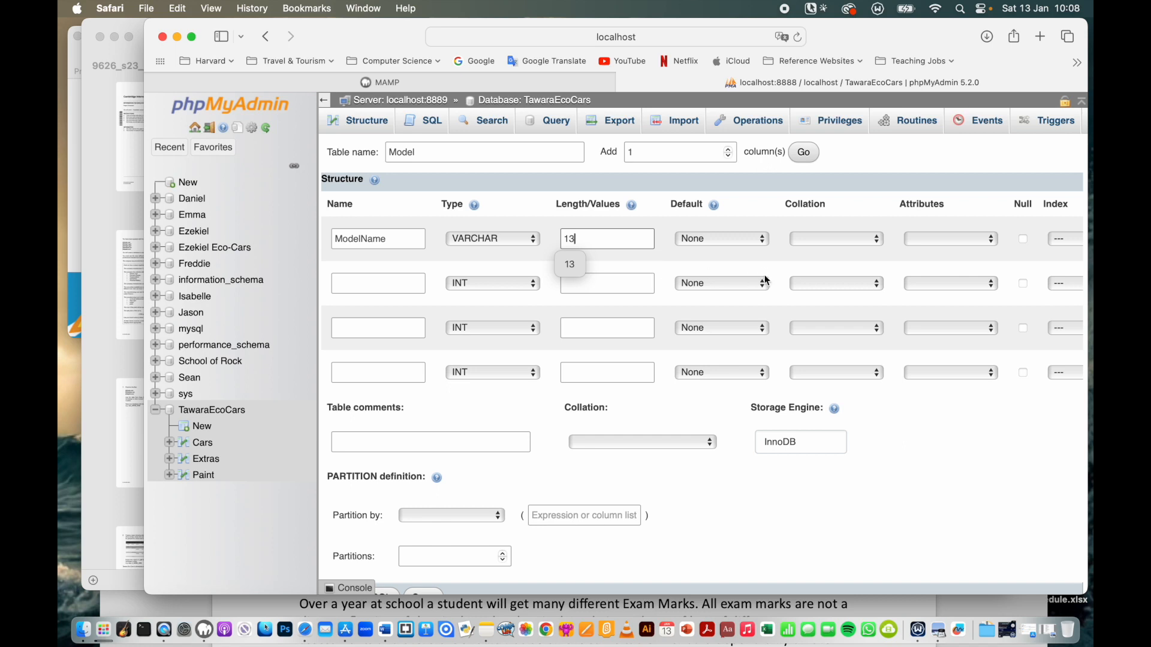
- Define the Model table's second column as ModelCost with type FLOAT and length 7
click(394, 286)
text(Model)
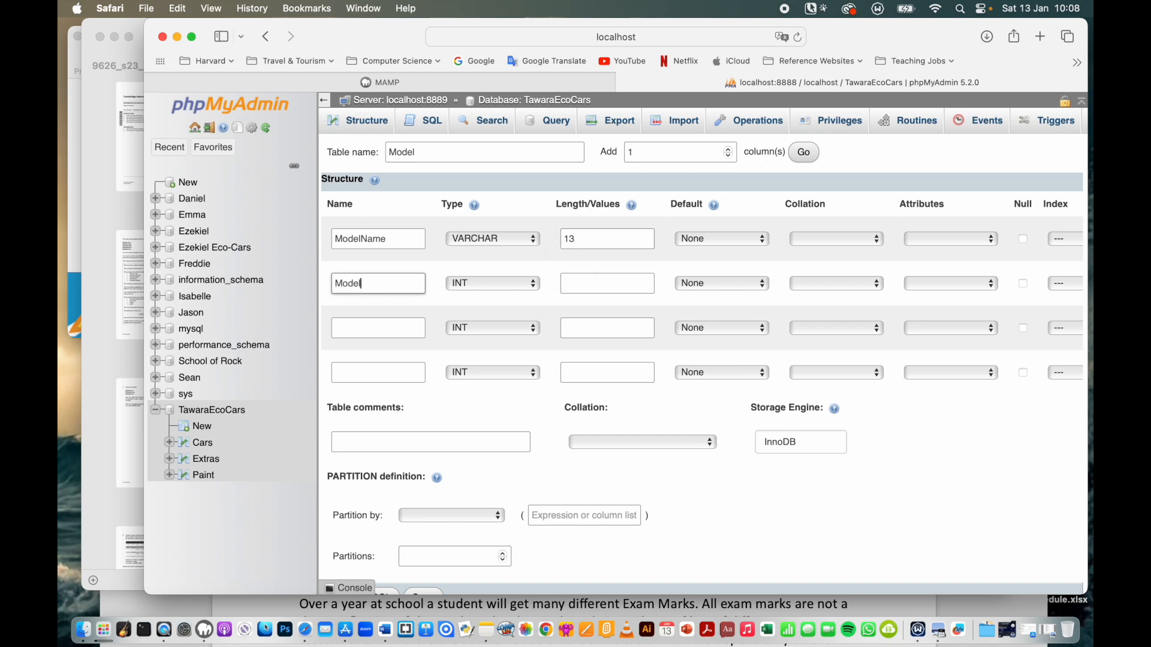
text(Cost)
click(506, 285)
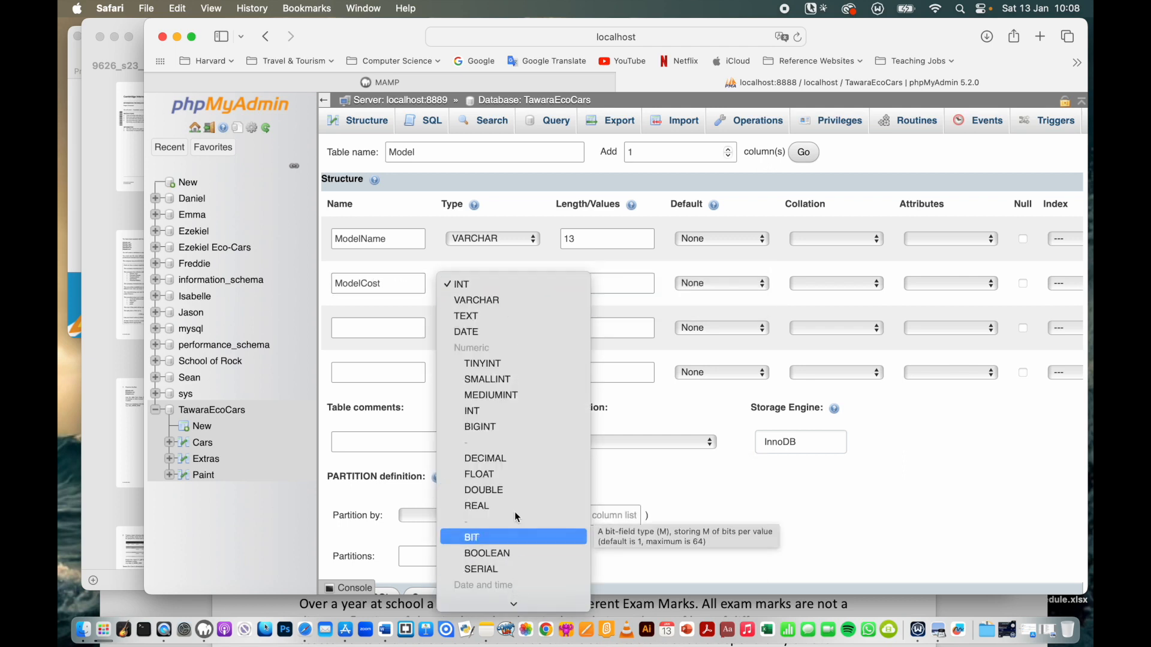
click(513, 472)
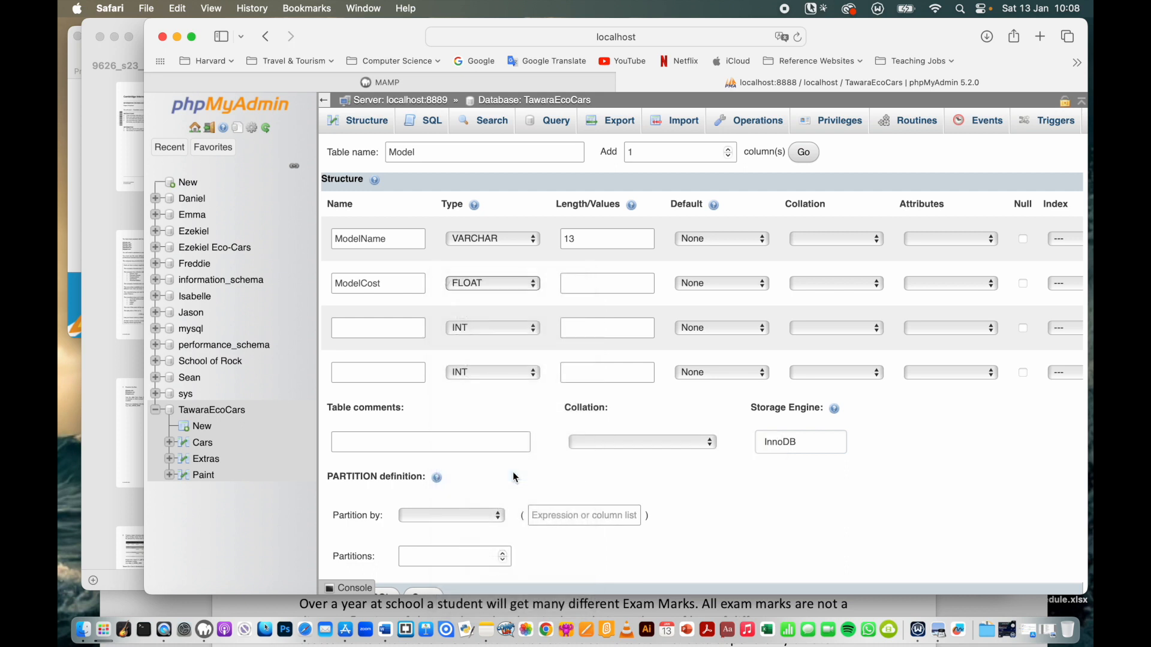
click(597, 289)
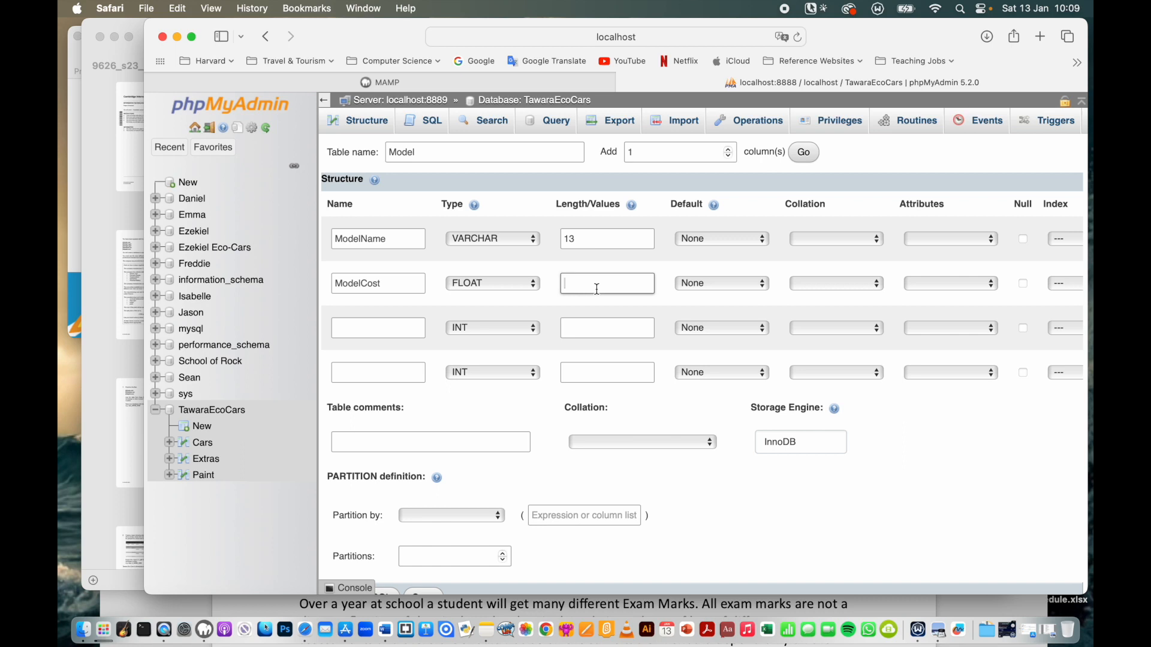
text(7)
- Make ModelName the primary key and save the new Model table
click(1063, 239)
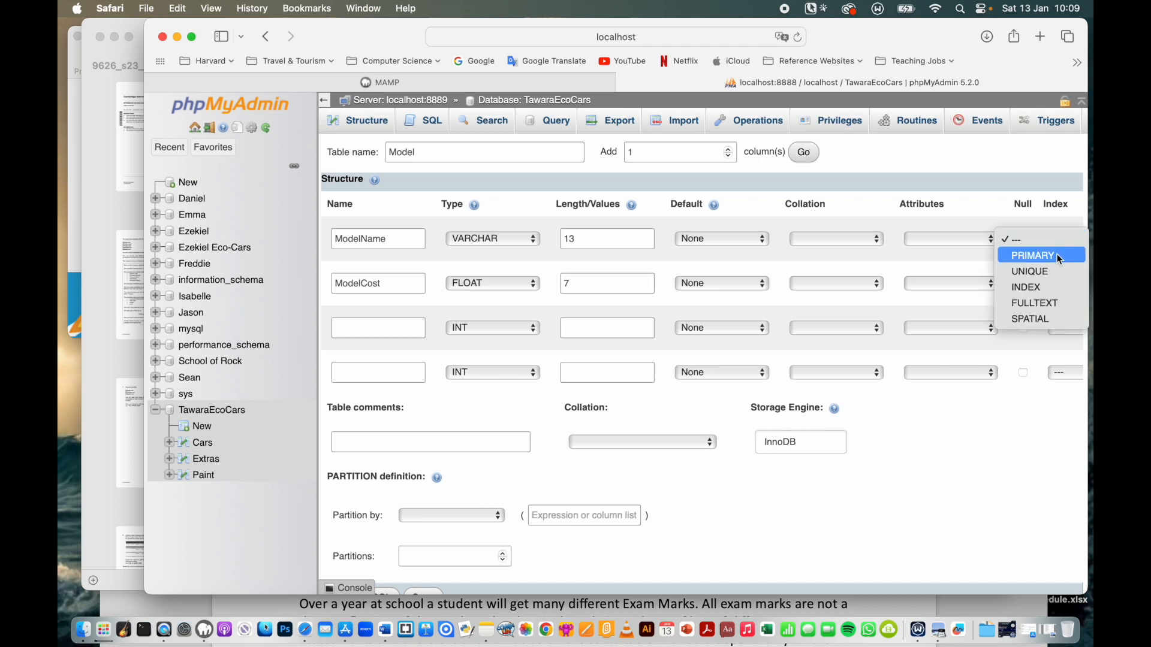
click(1058, 257)
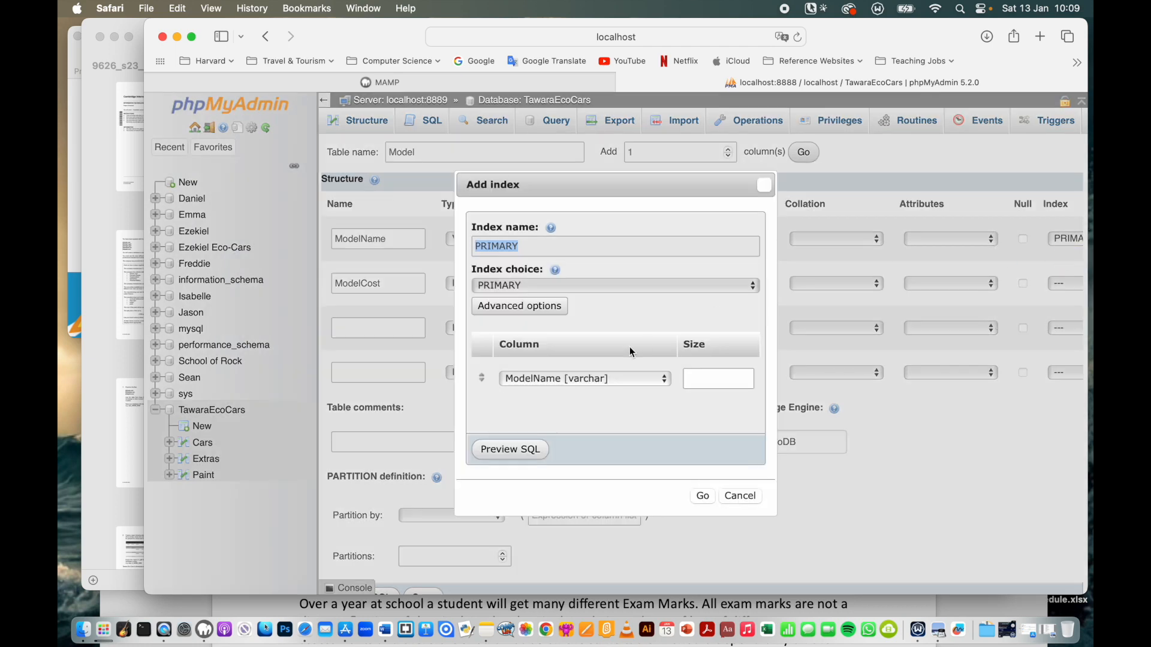
click(701, 497)
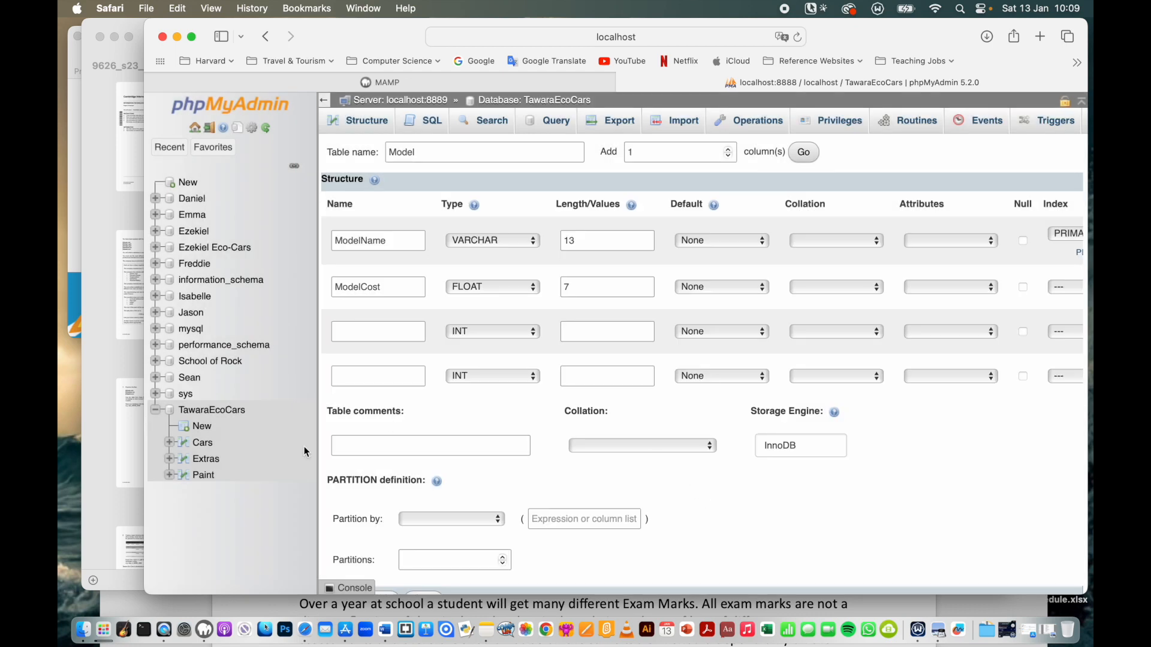
scroll(670, 454, down, 3)
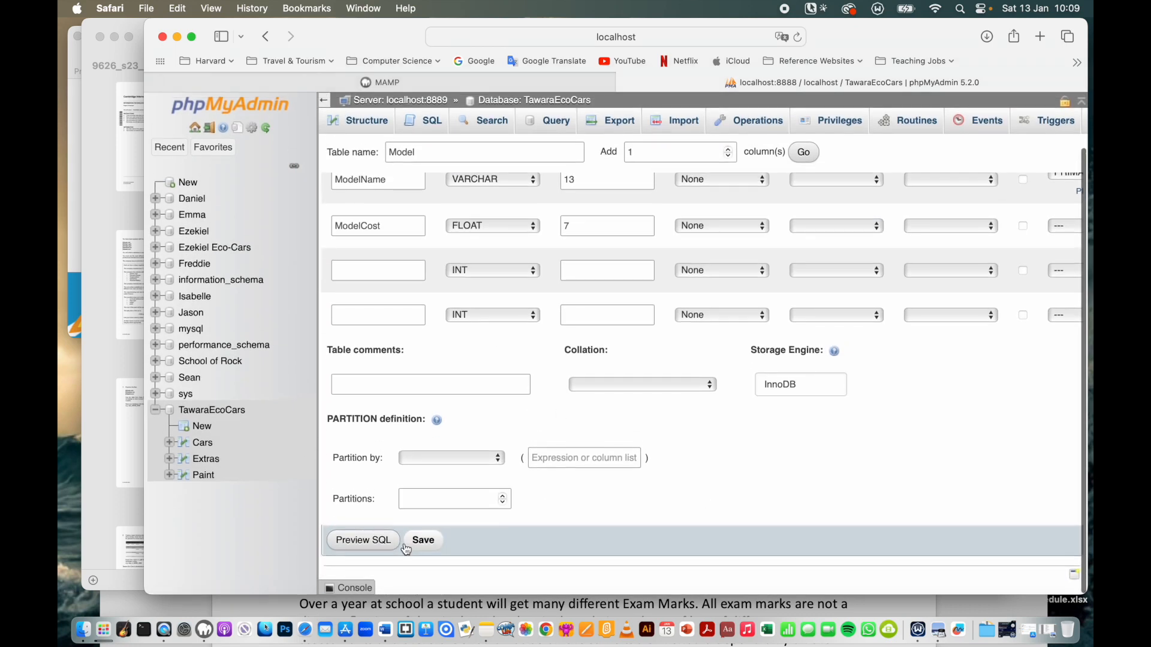
click(421, 542)
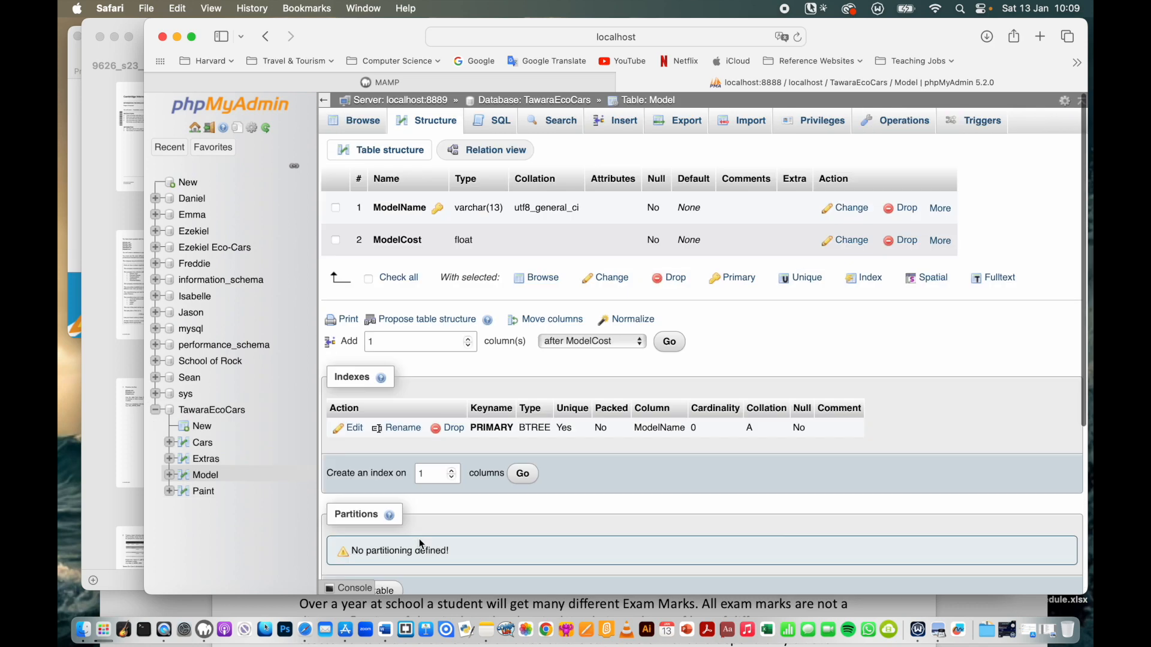
- Browse the Model table and examine how model names and drive types relate to their costs in the Cars rows
click(213, 478)
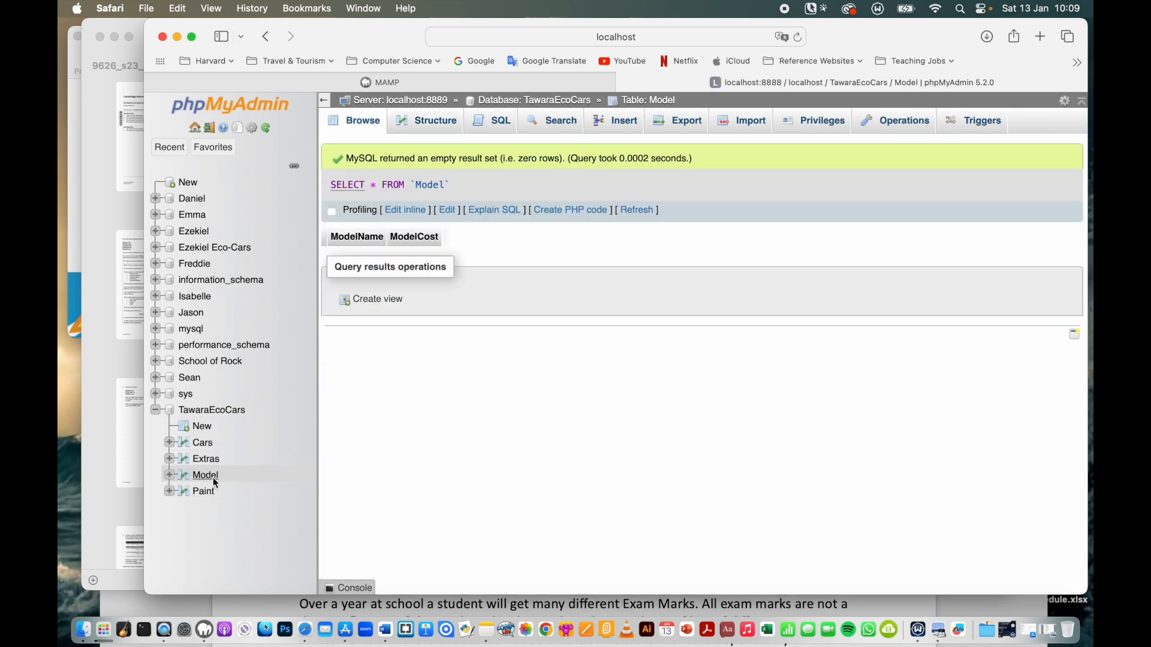
click(204, 444)
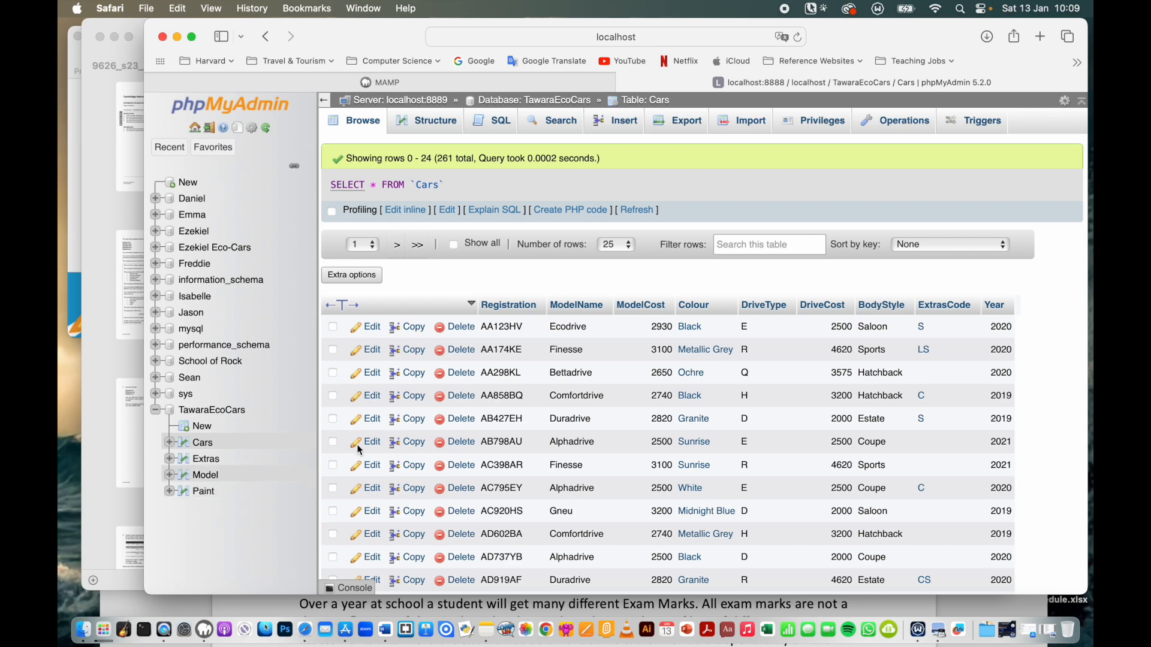
scroll(598, 548, down, 10)
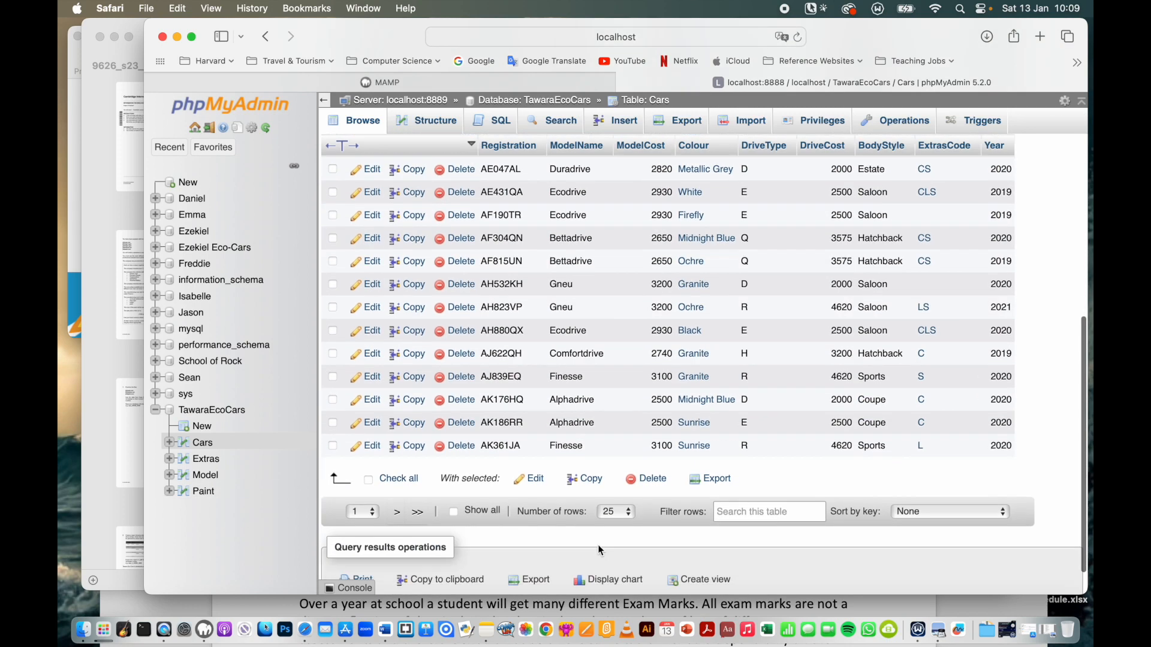
scroll(598, 548, up, 8)
scroll(598, 544, up, 3)
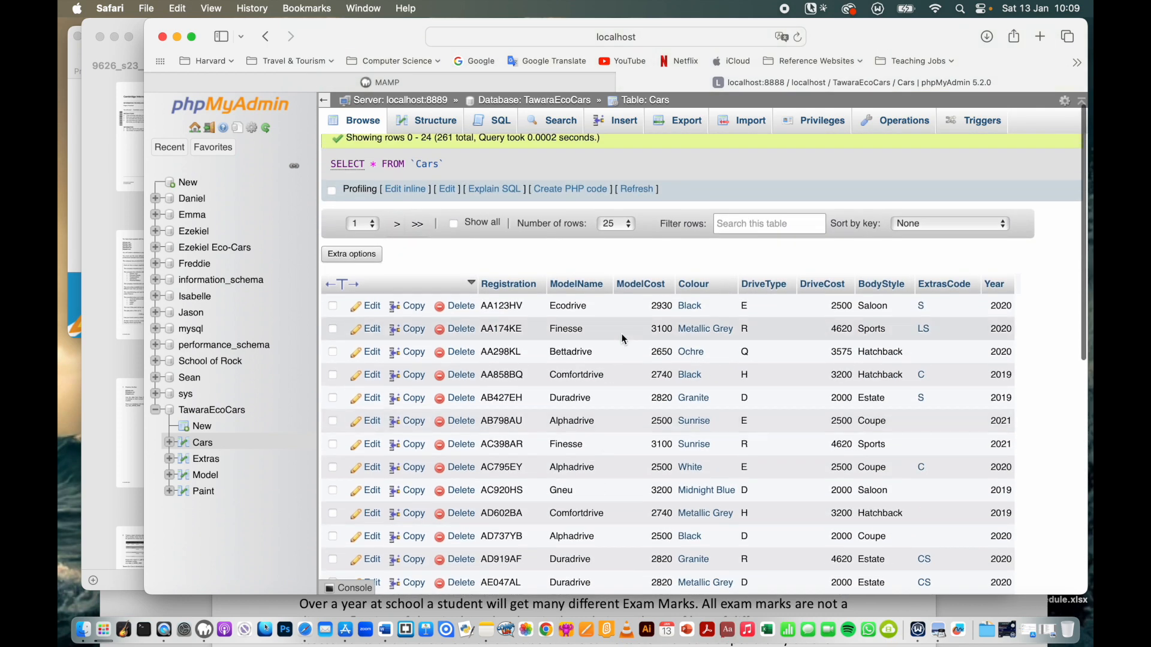
scroll(586, 463, down, 1)
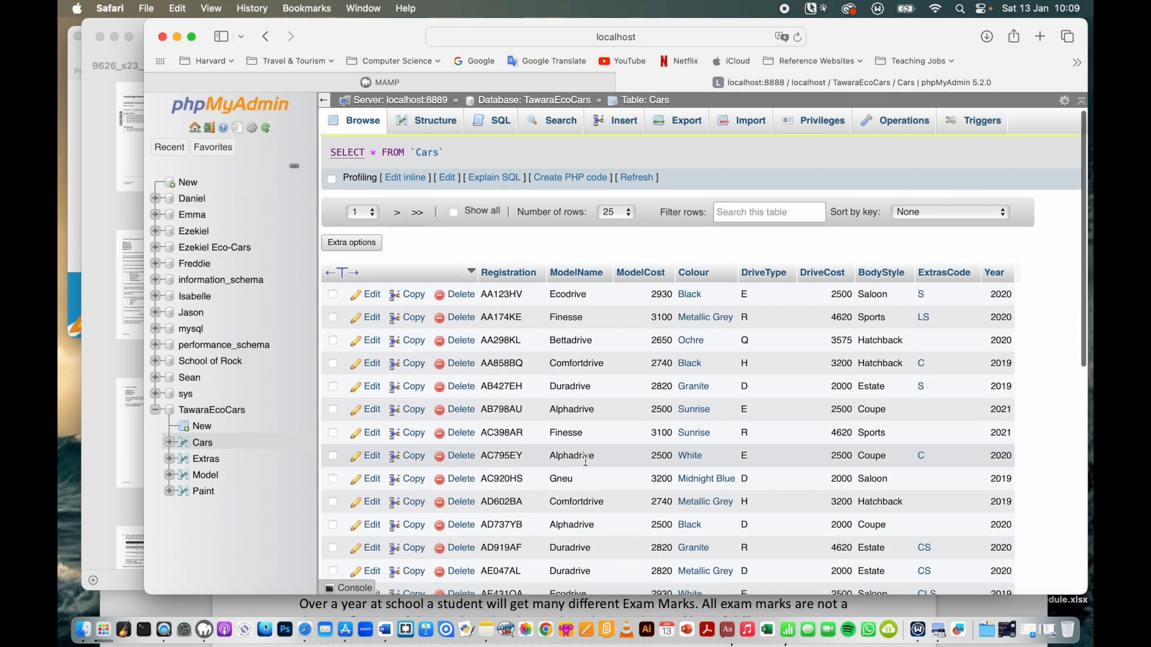
scroll(586, 458, down, 1)
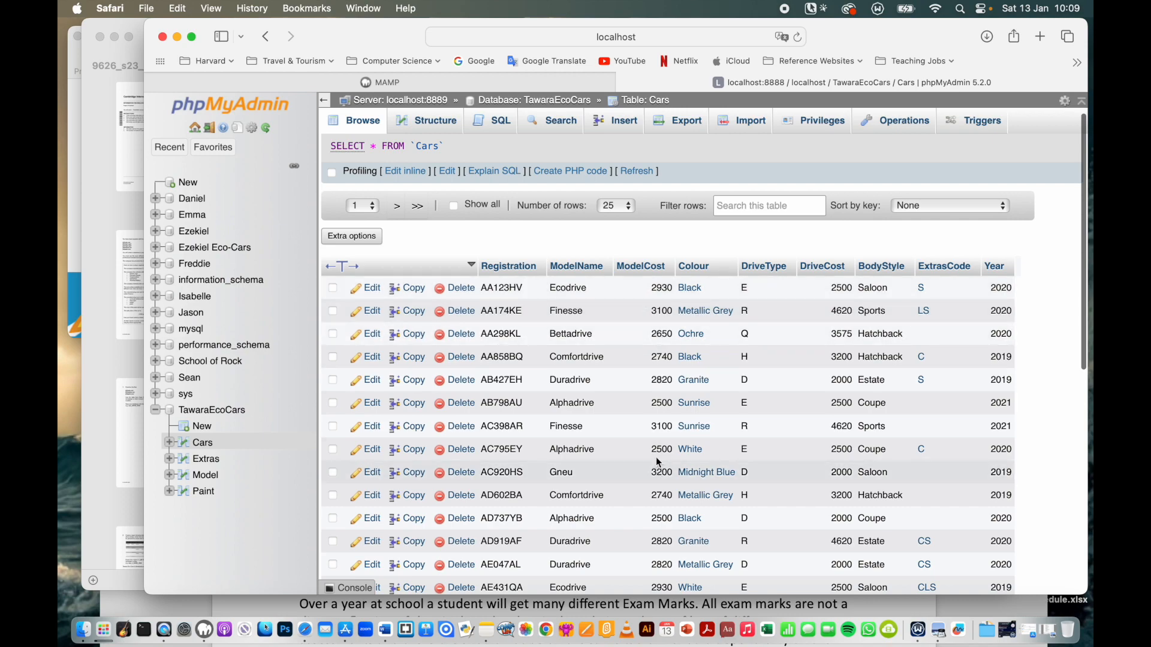
scroll(659, 500, down, 10)
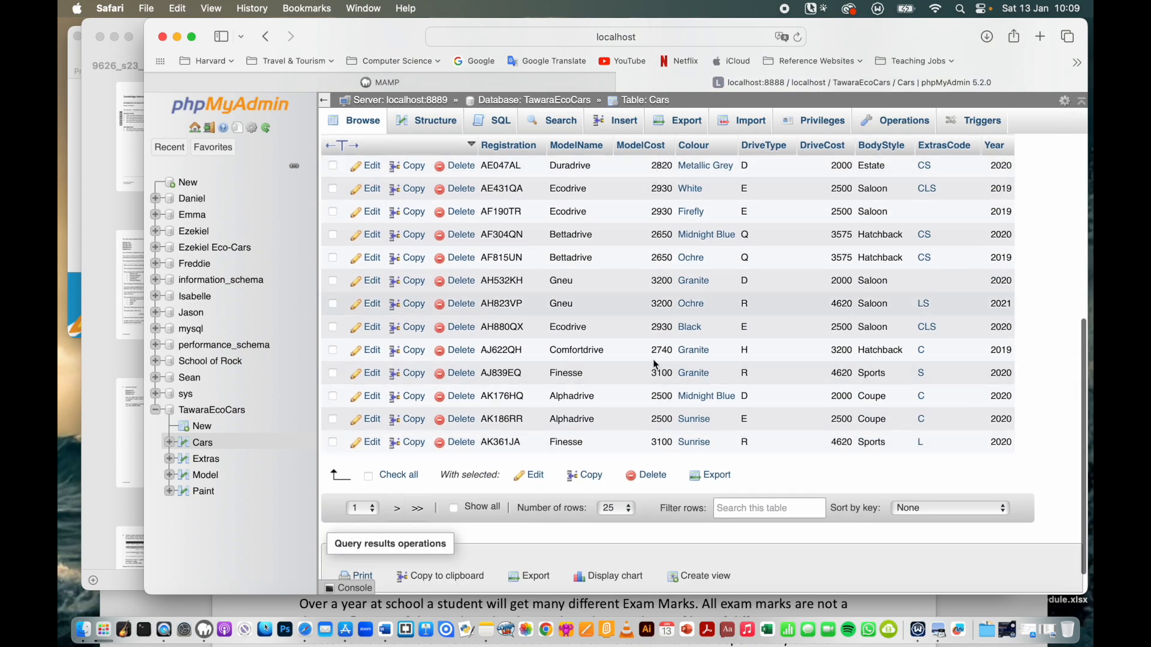
scroll(649, 268, up, 10)
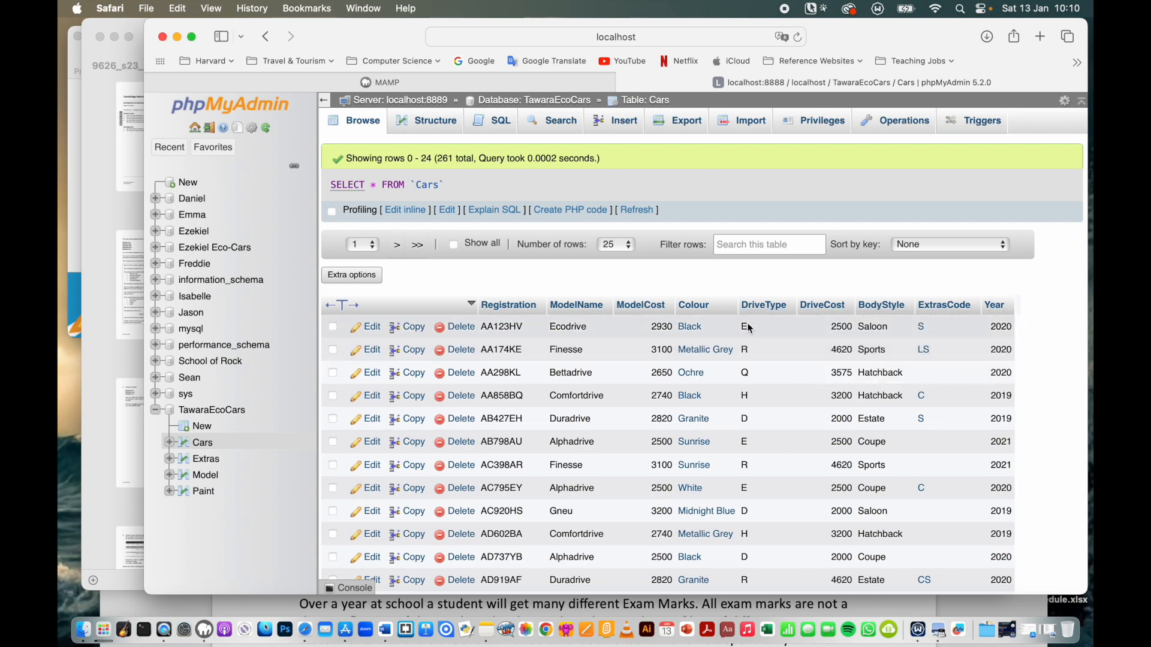
scroll(753, 512, down, 5)
scroll(753, 512, up, 5)
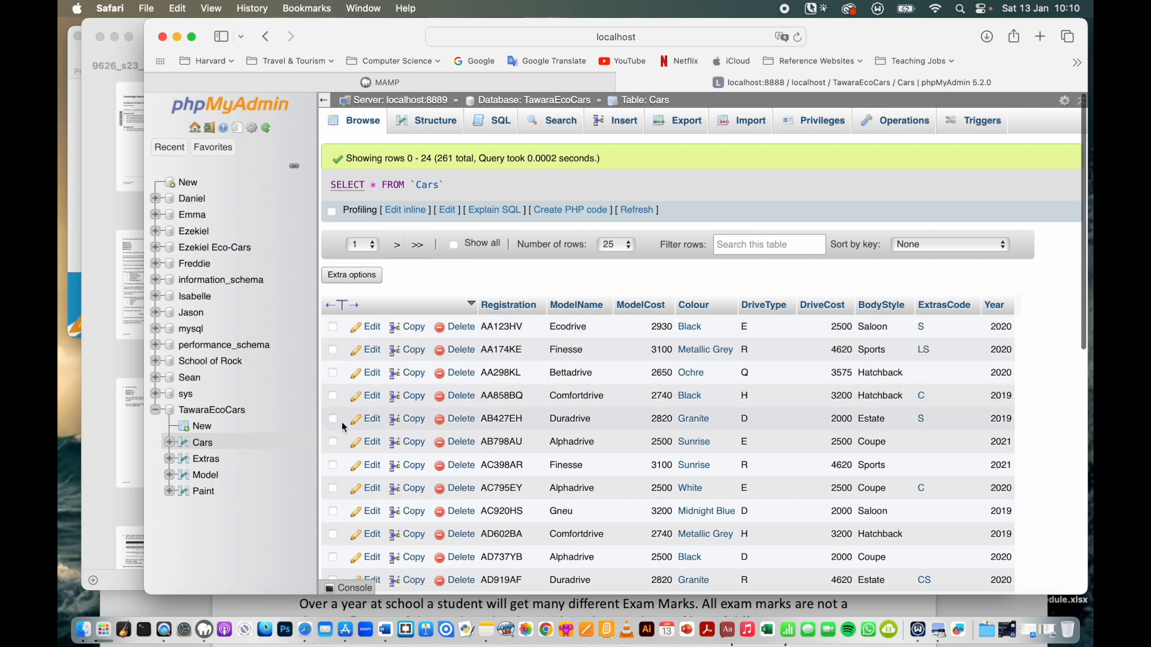
- Start a new table named Drive in TawaraEcoCars and name its first two columns DriveType and DriveCost
click(201, 427)
click(432, 152)
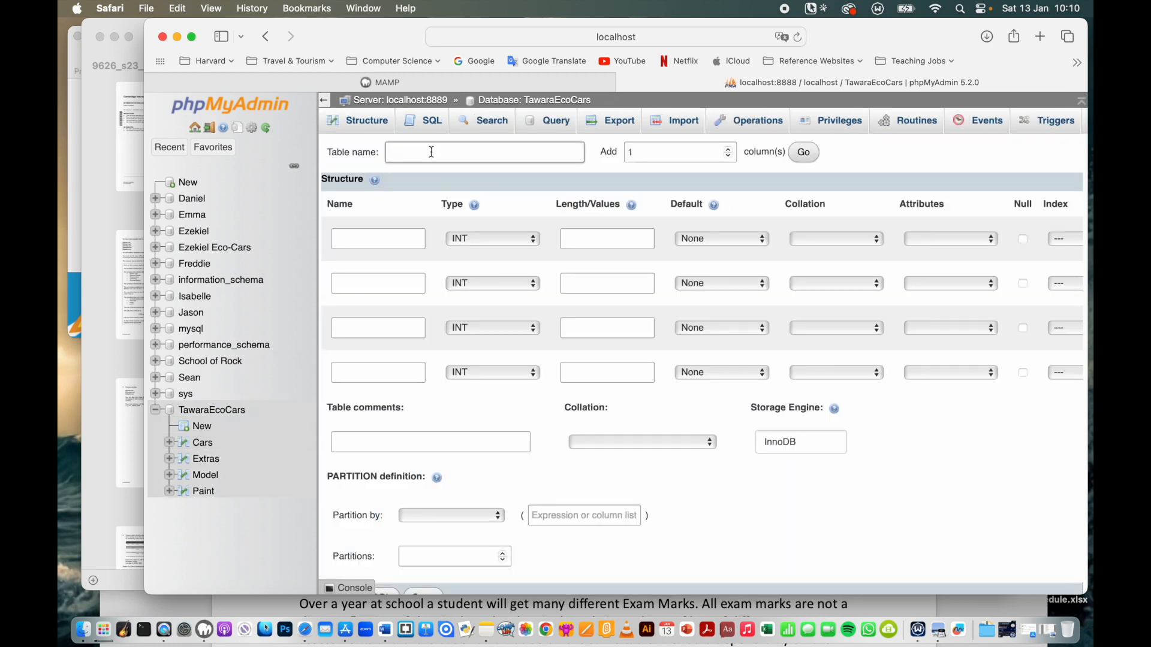
text(Drive)
click(401, 152)
click(373, 240)
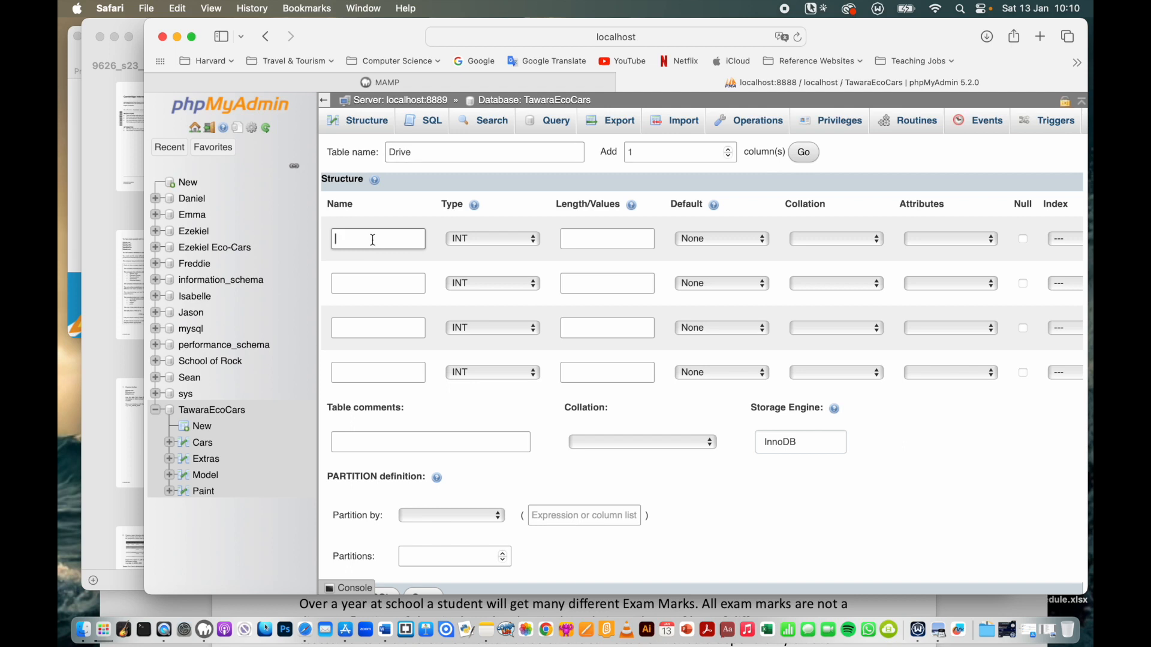
text(drive)
key(BackSpace)
key(BackSpace)
key(BackSpace)
text(DriveType)
click(378, 286)
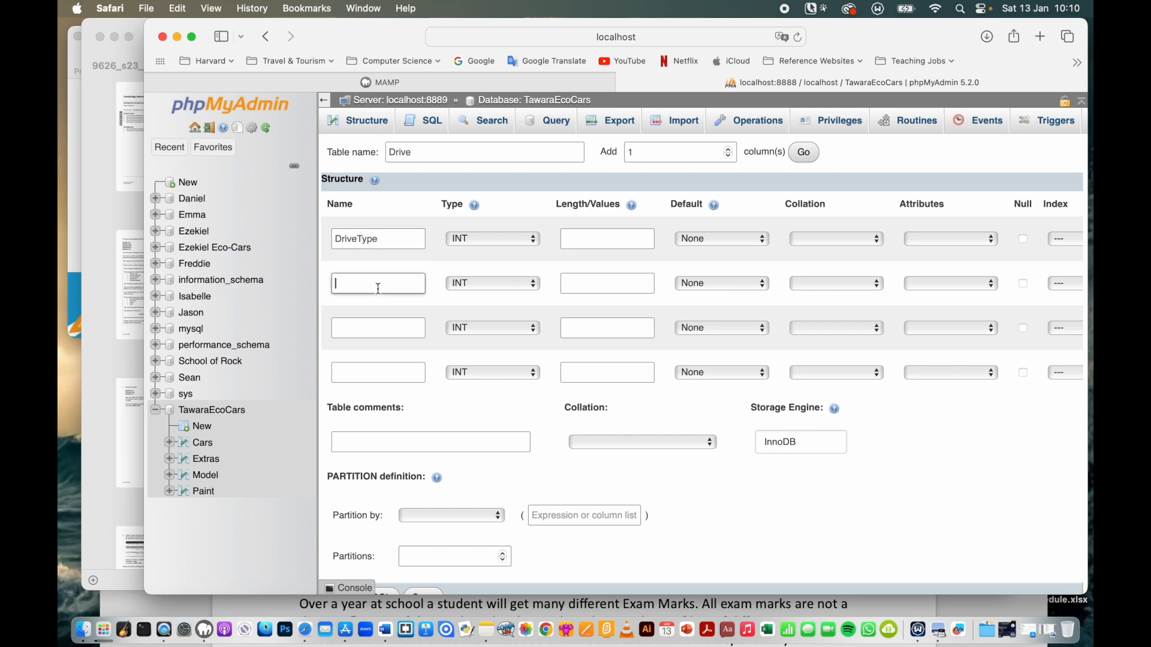
text(DriveCost)
- Set DriveType to VARCHAR with length 1 and make it the Drive table's primary key
click(515, 241)
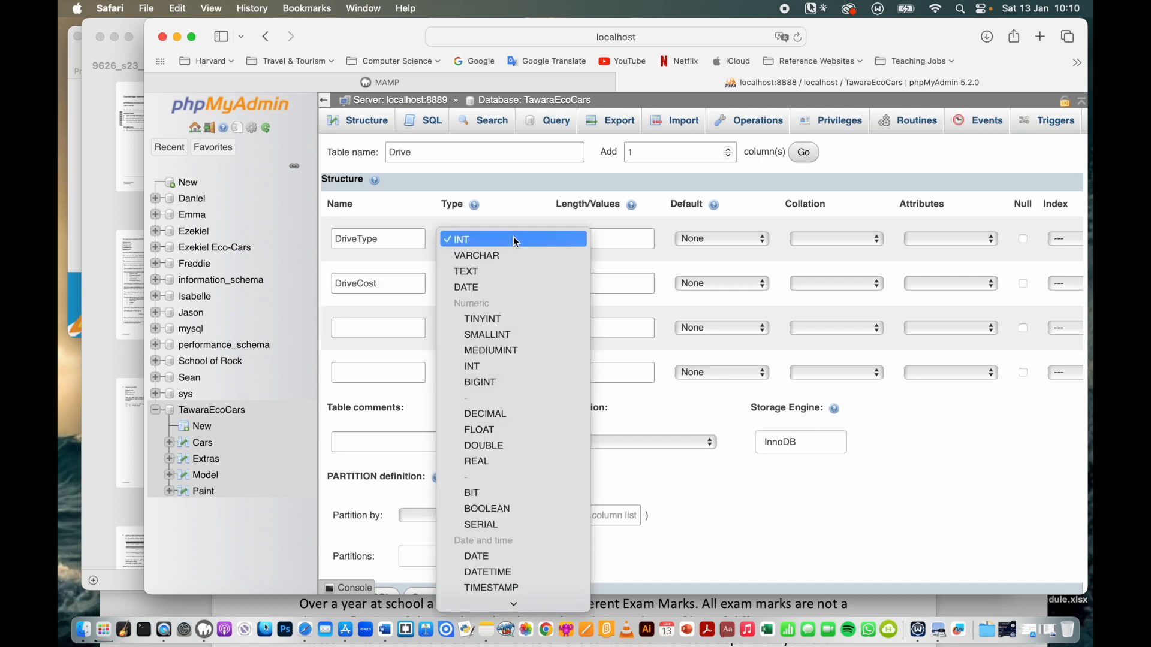
click(511, 256)
click(577, 239)
text(1)
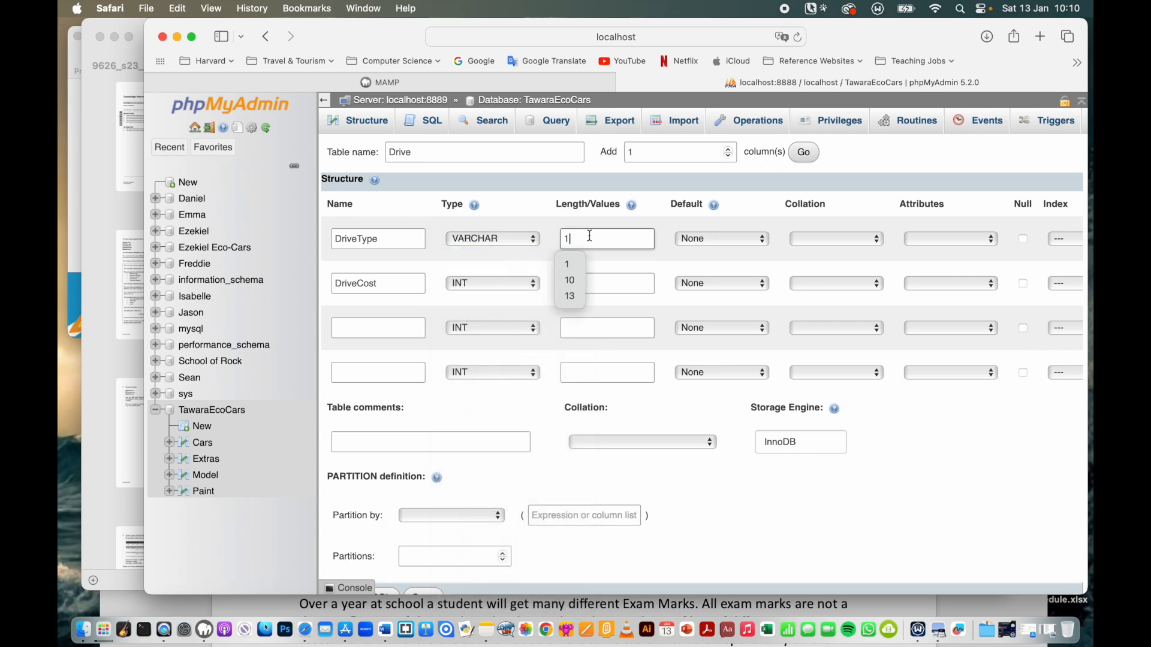
click(1061, 242)
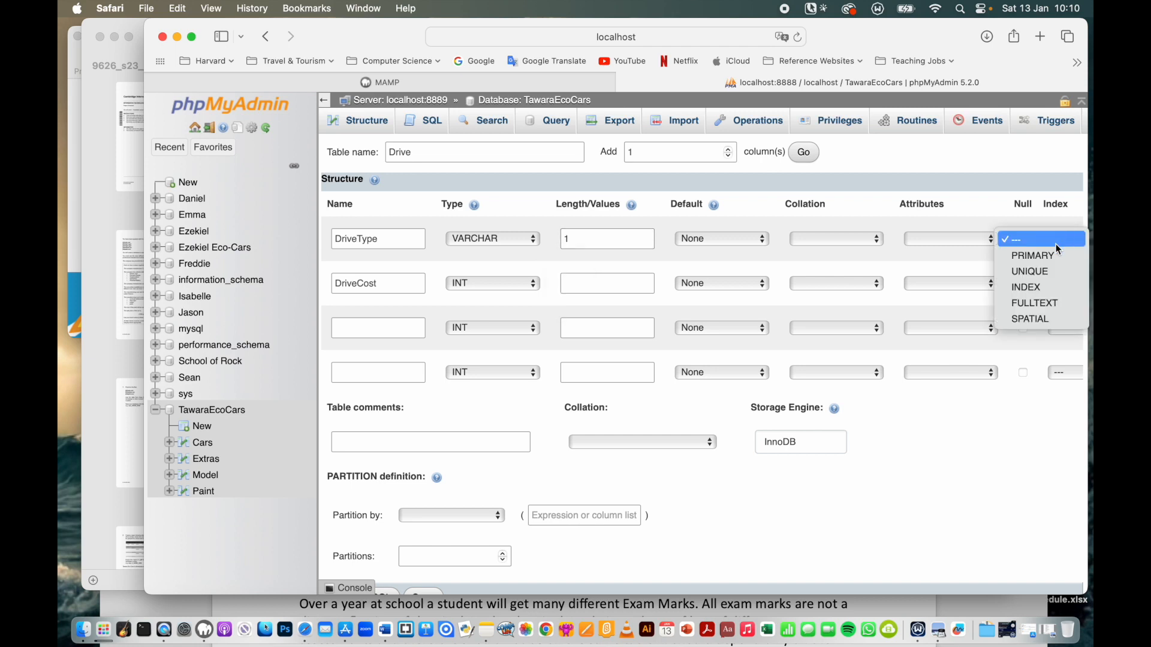
click(1048, 256)
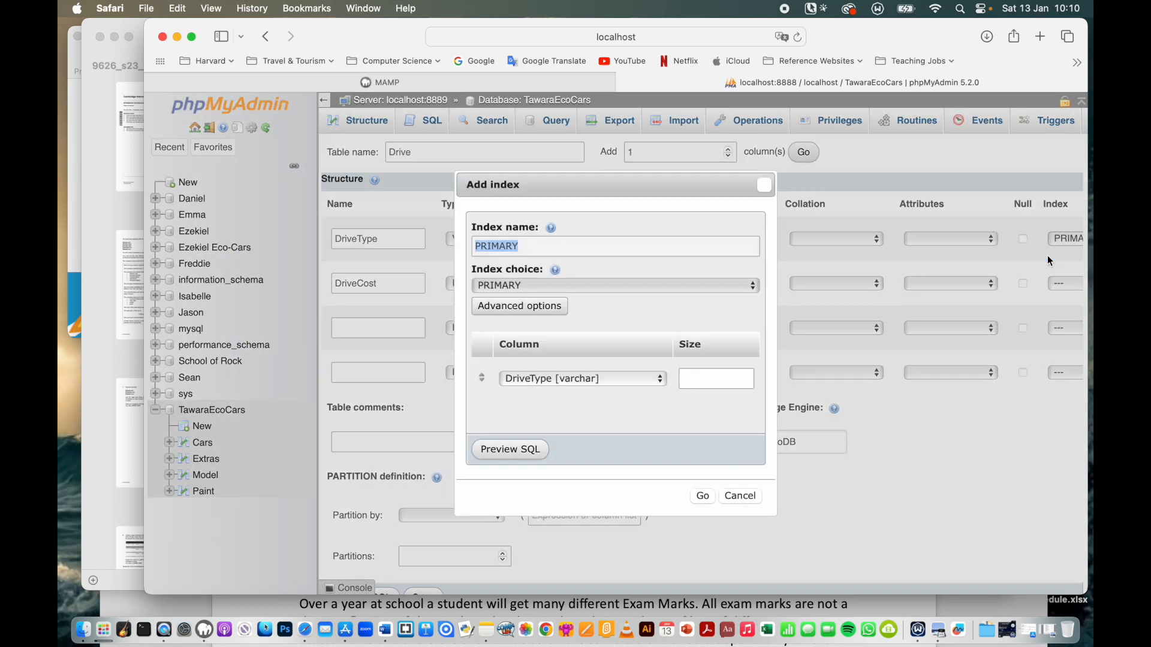
click(705, 496)
- Set the DriveCost column to type FLOAT with length 7
click(481, 292)
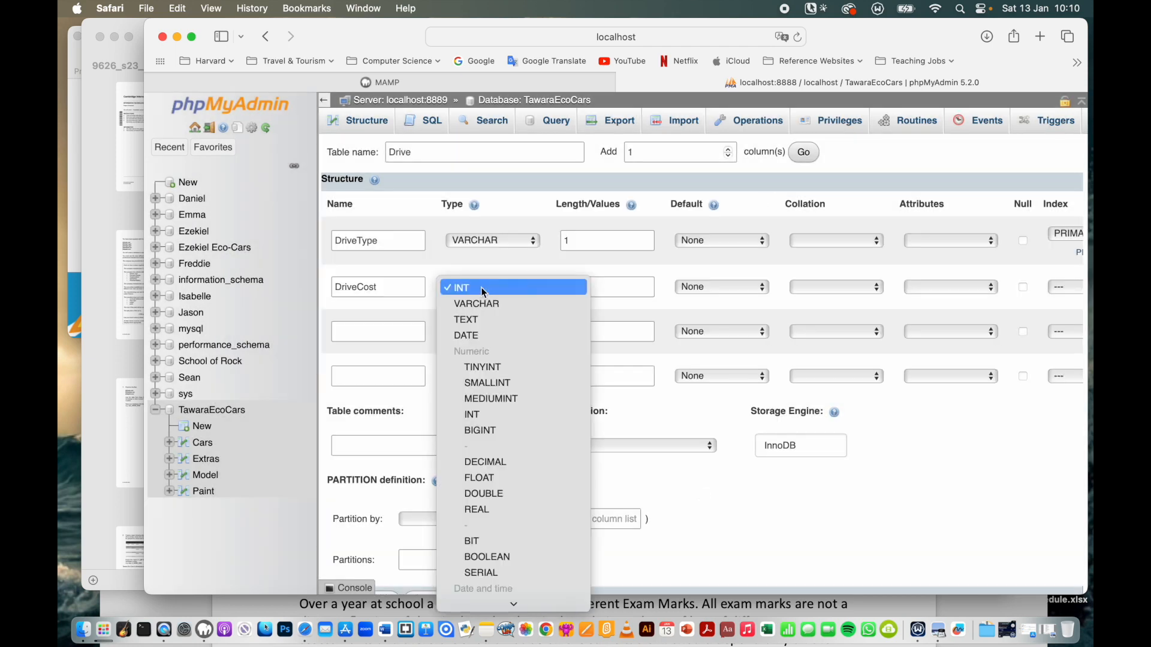
click(500, 476)
click(574, 287)
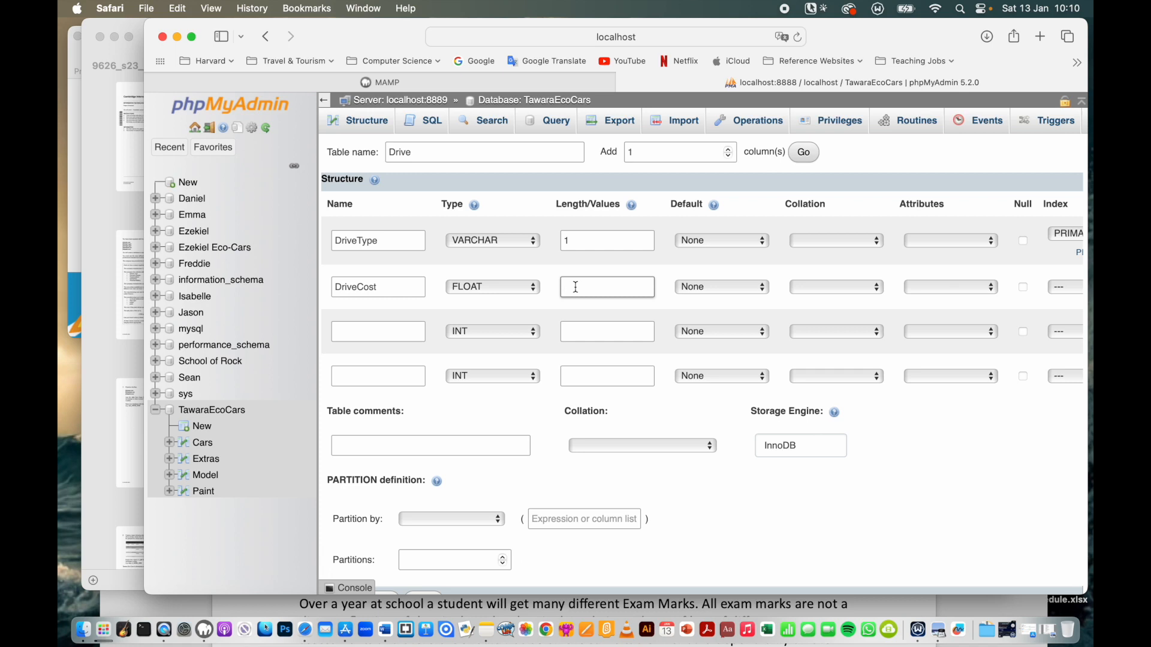
text(7)
scroll(723, 487, down, 2)
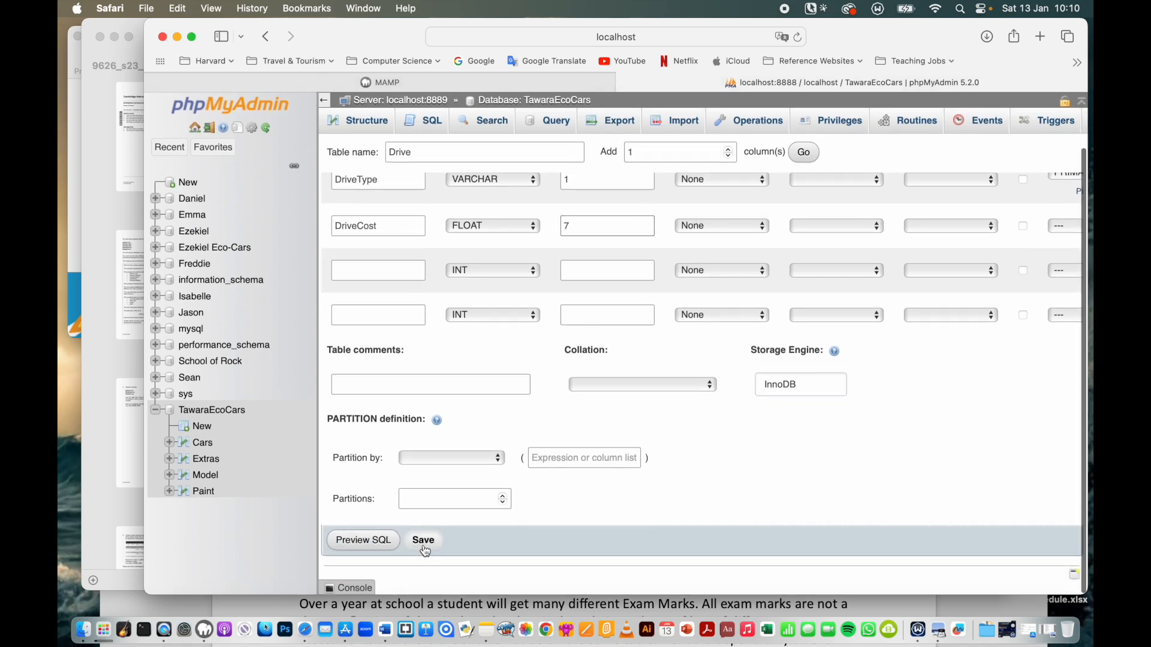
- Save the new Drive table in TawaraEcoCars and browse the Model, Cars and Drive tables
click(423, 541)
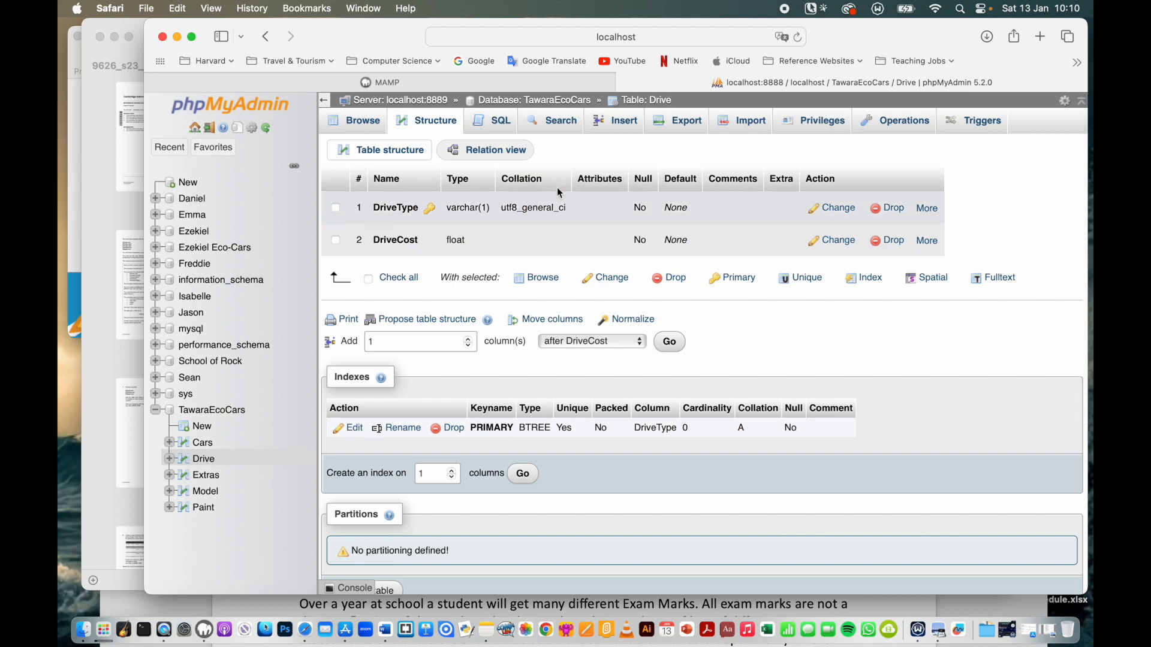
click(213, 496)
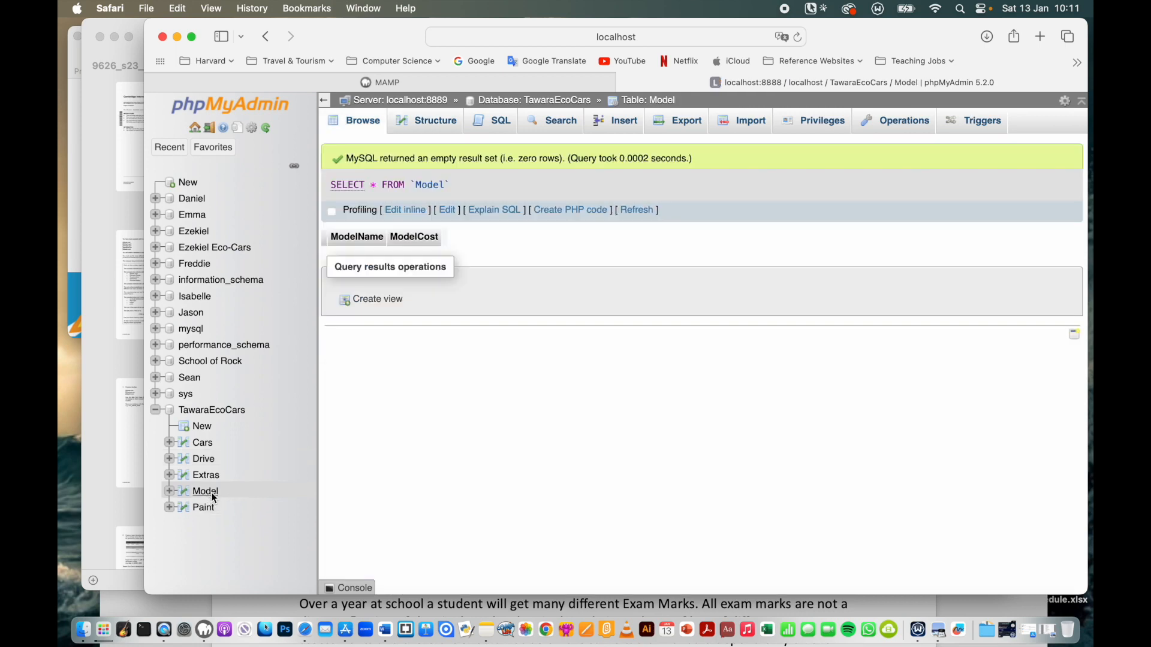
click(204, 444)
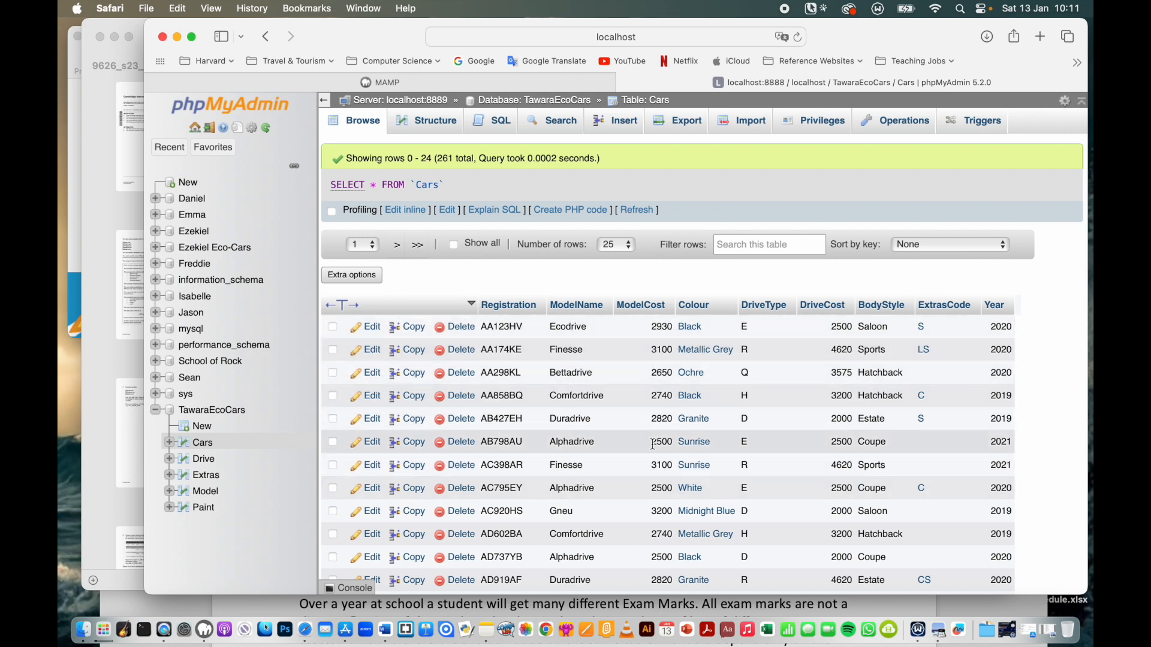
click(212, 499)
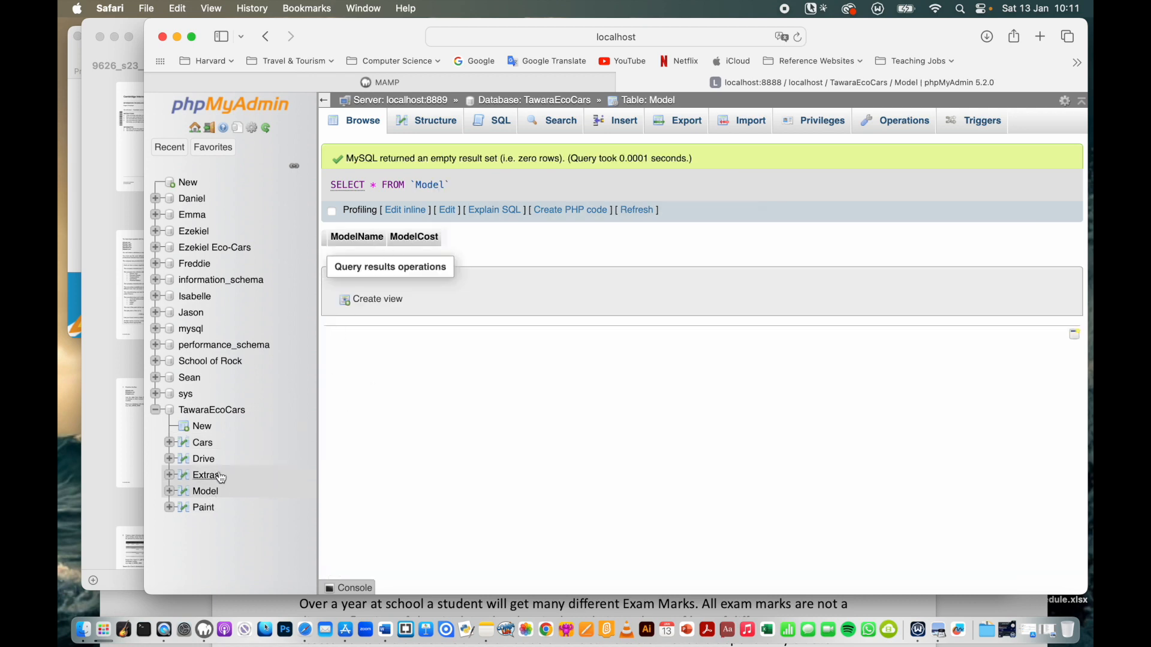
click(204, 459)
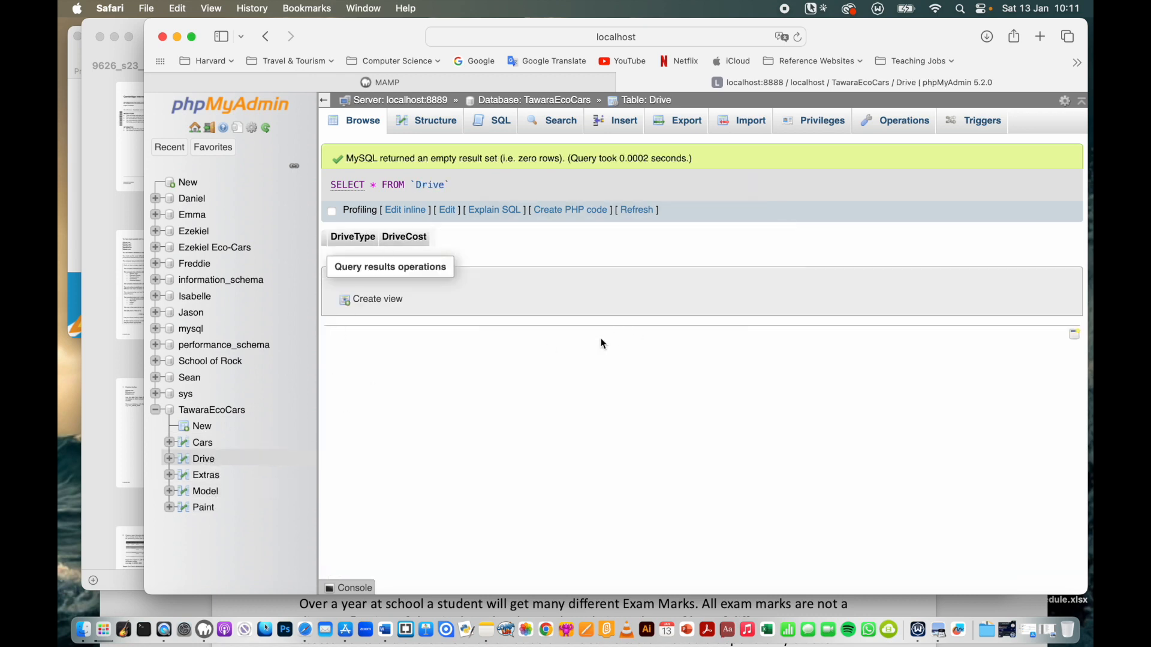
- Examine the Cars and Paint records and the Model table's row entry form to see what data Model needs
click(213, 448)
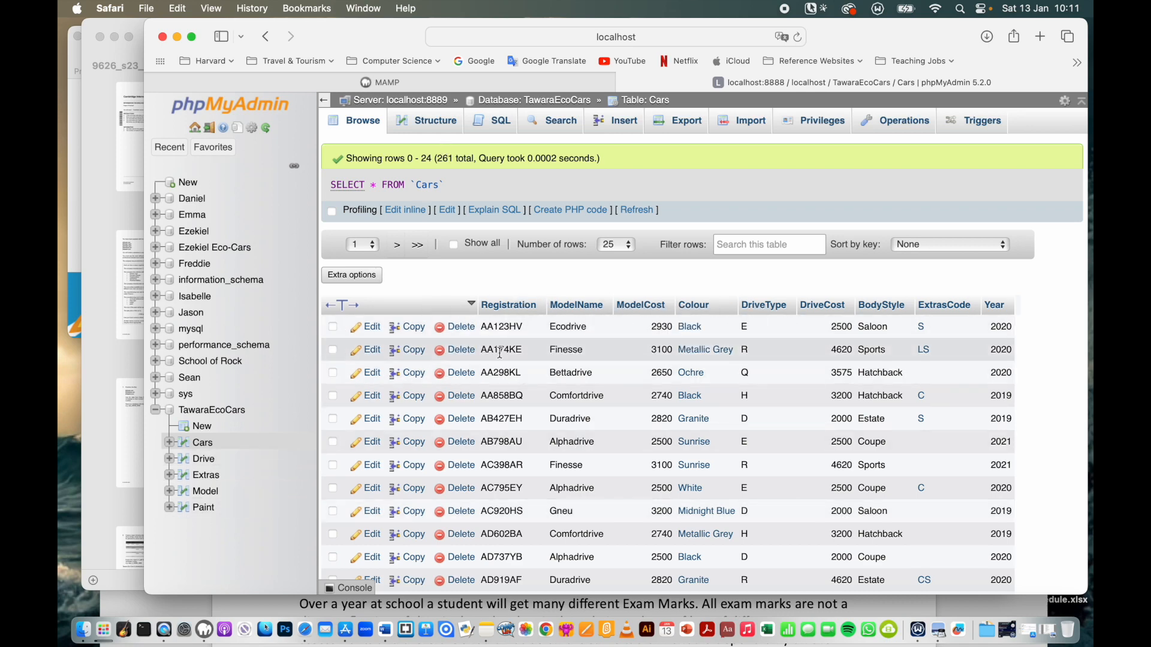
click(206, 491)
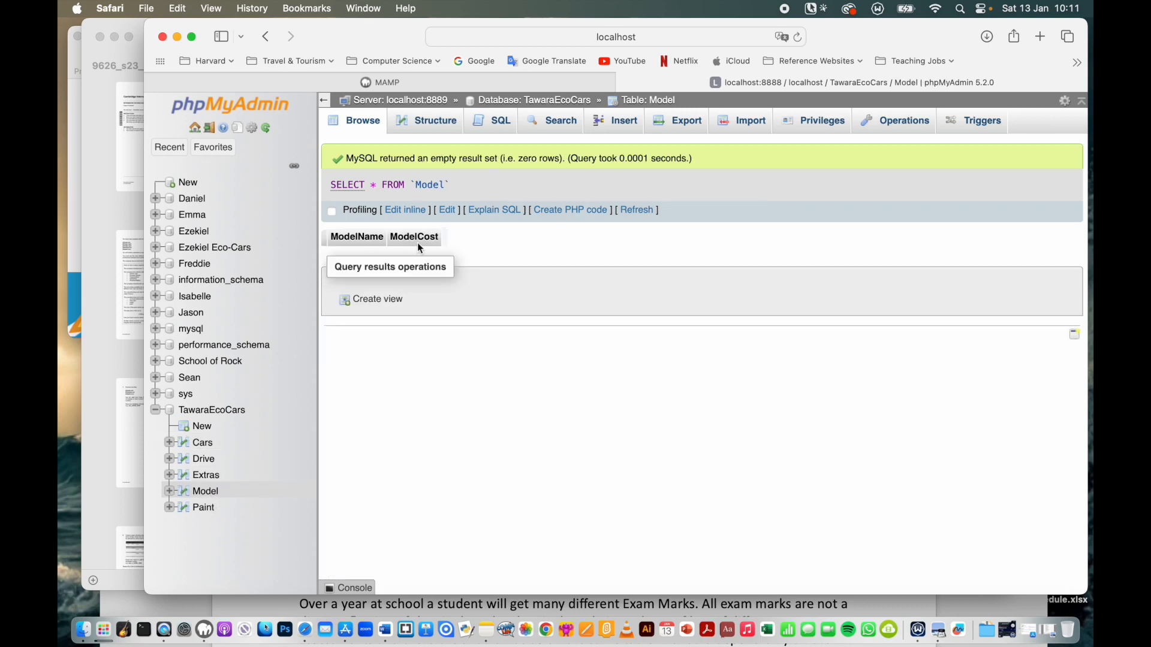
click(623, 122)
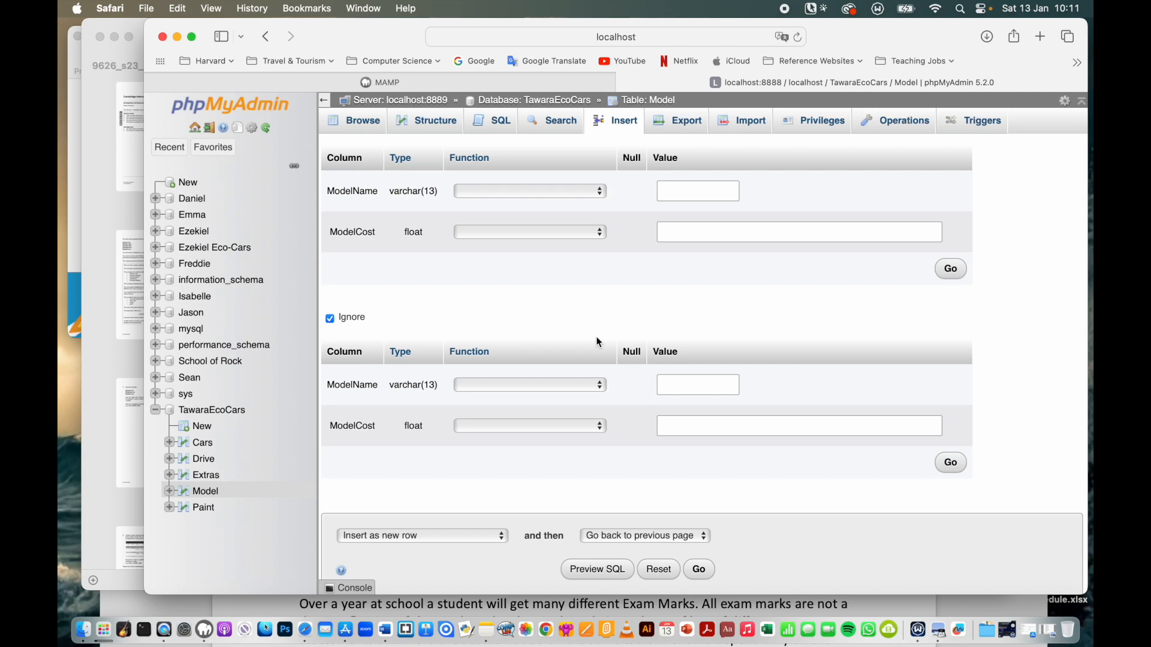
click(203, 443)
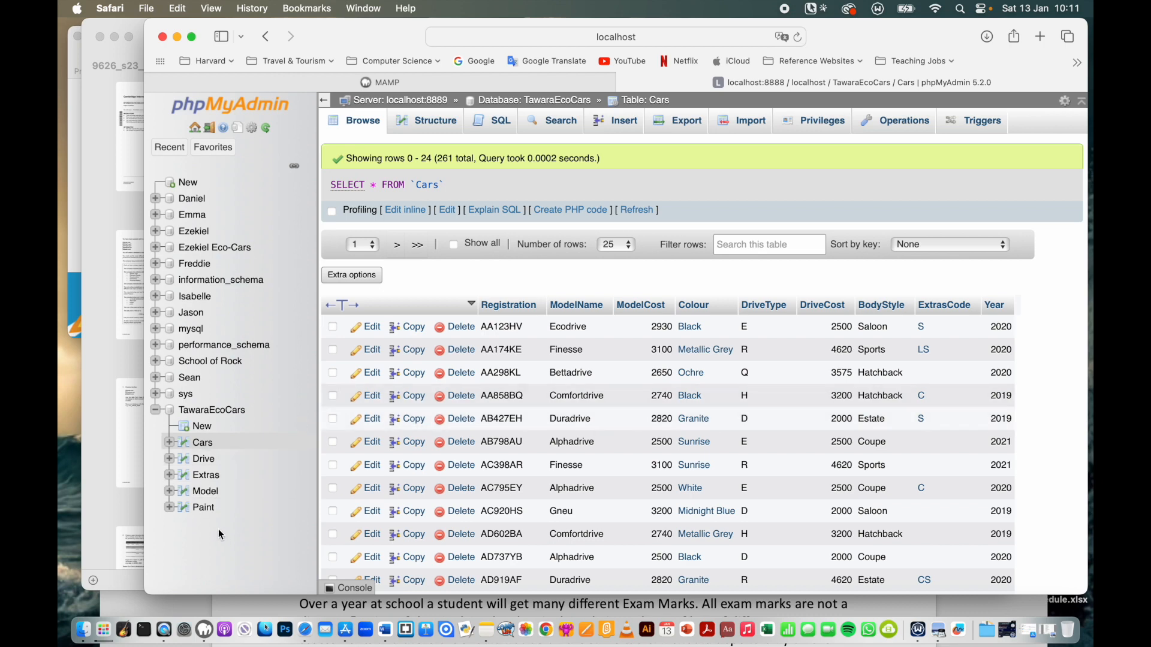
click(205, 509)
scroll(662, 435, down, 1)
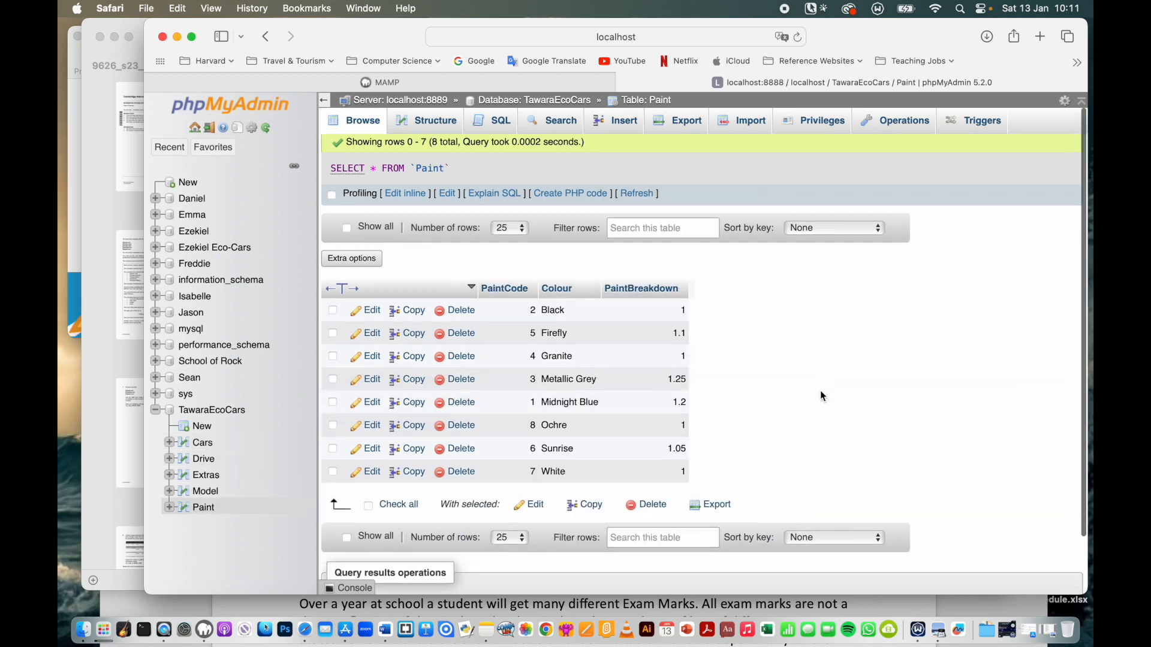
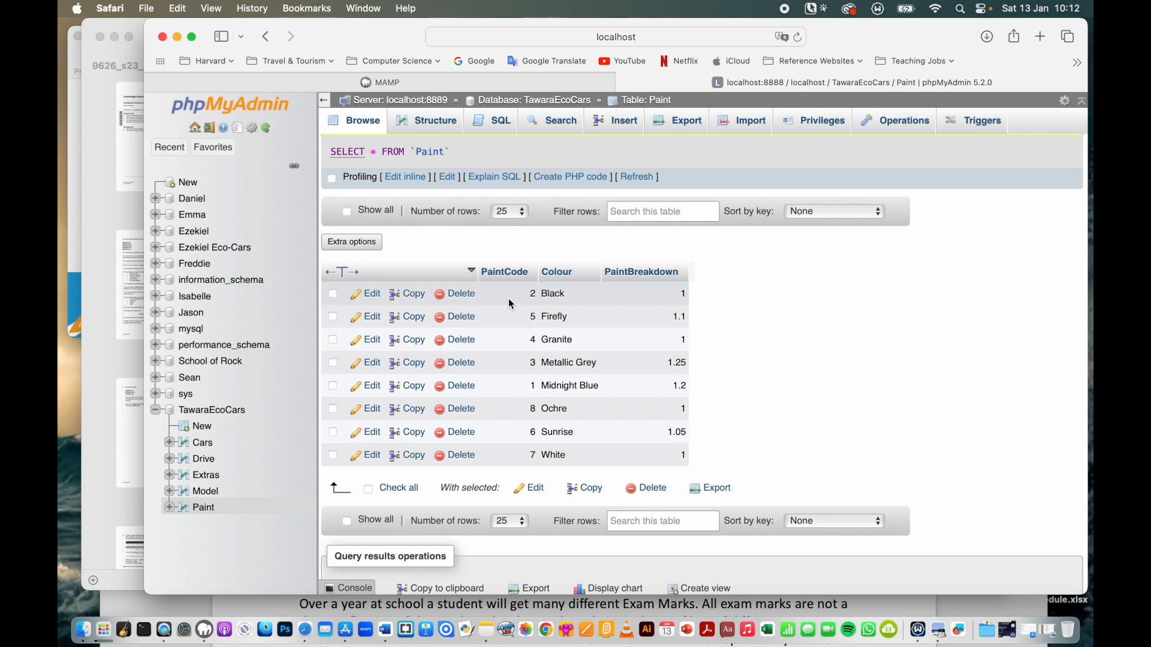
click(203, 443)
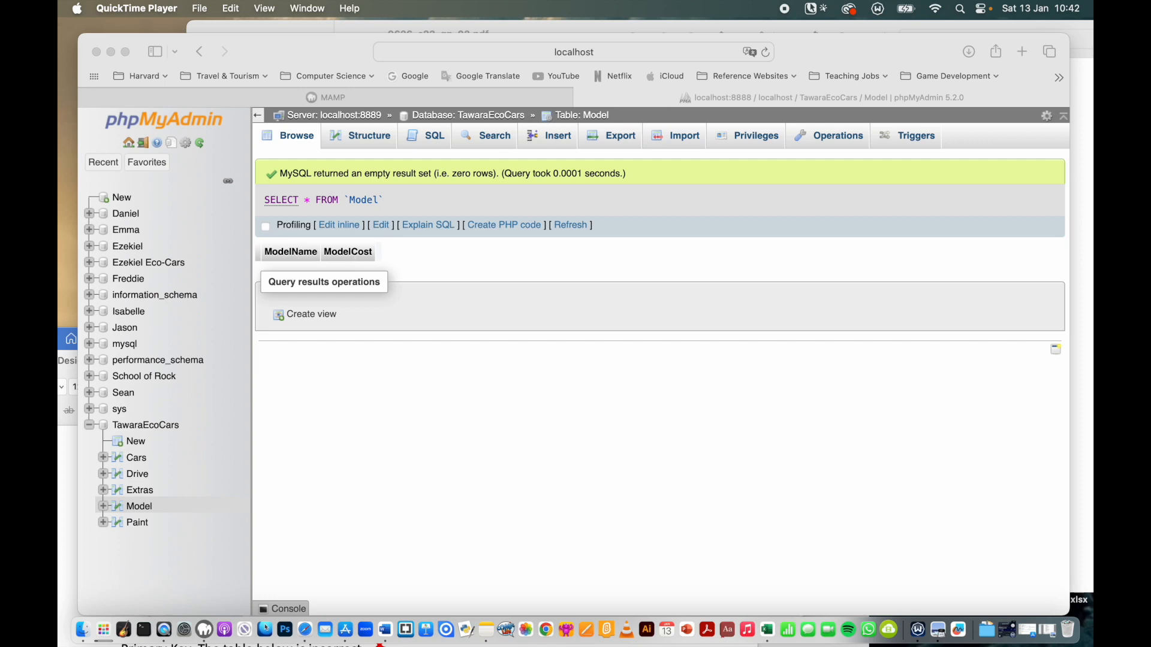
- Switch to Excel and open the recent j23cars file
click(1087, 80)
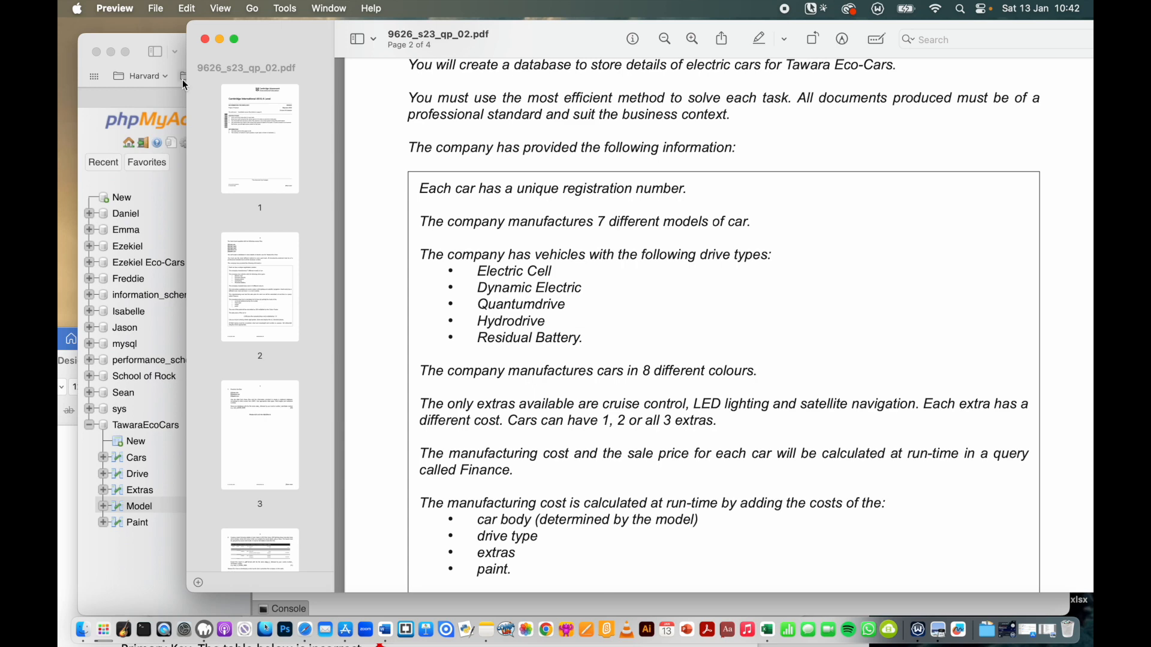
click(146, 47)
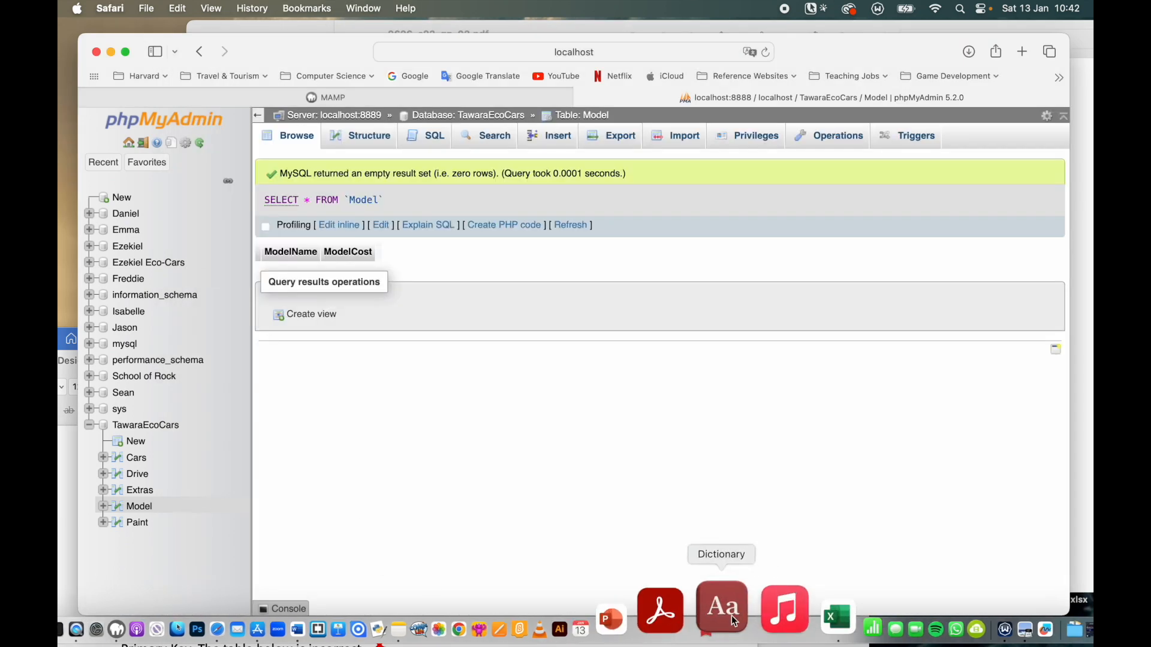
click(768, 606)
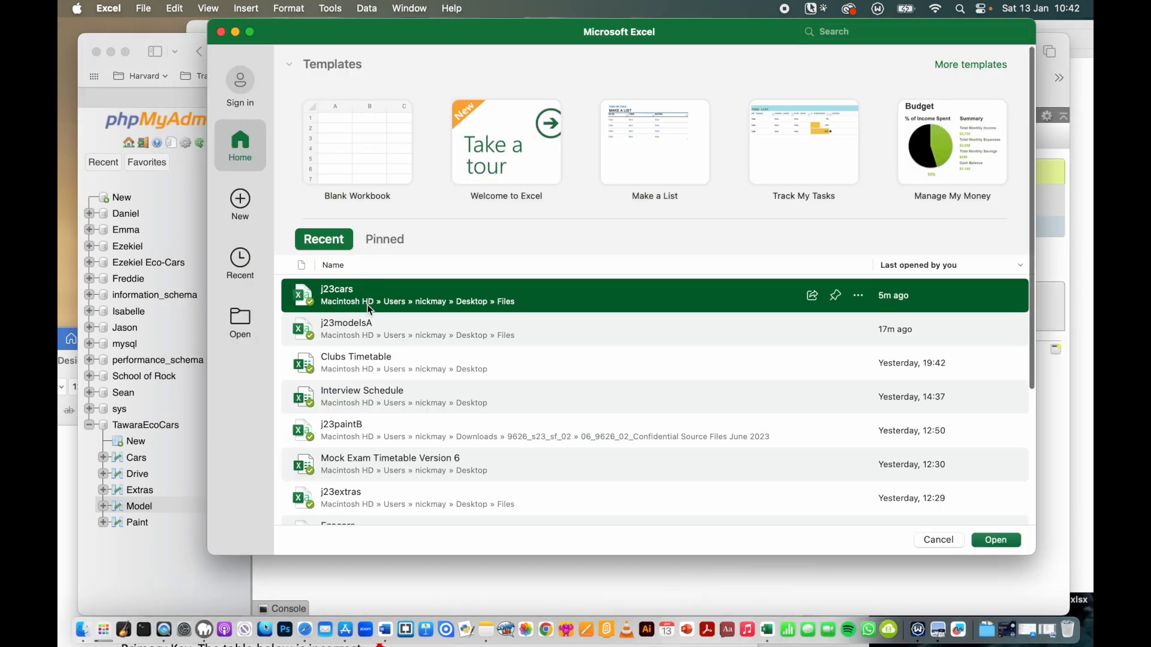
double_click(349, 297)
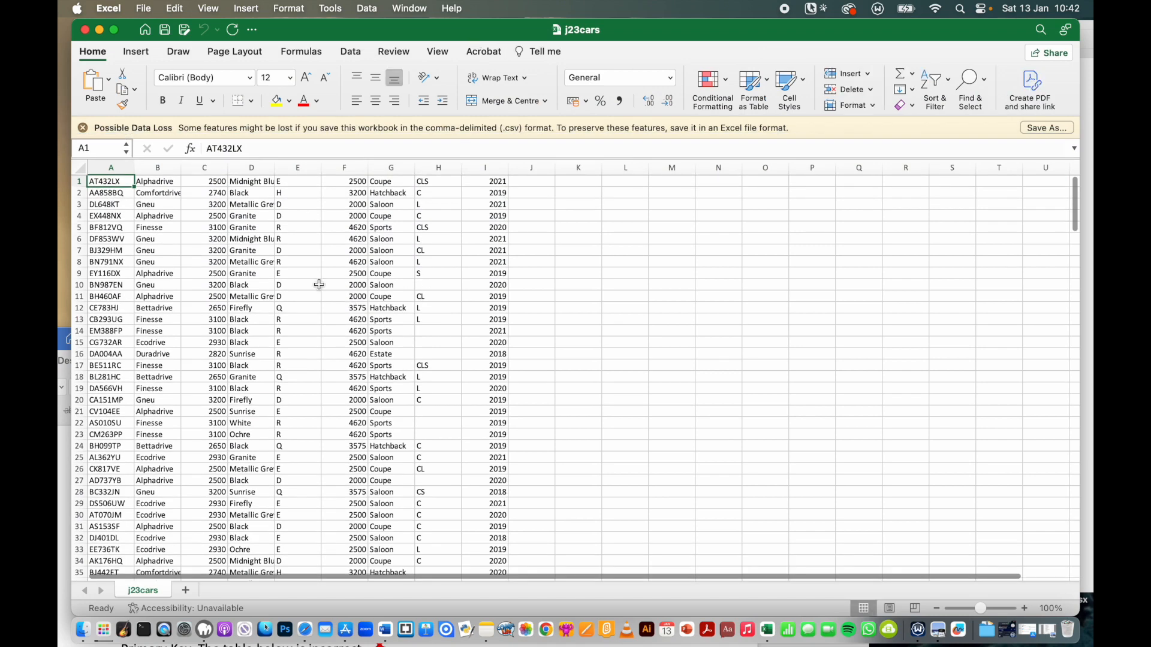
- Delete column A and columns D to I from j23cars, keeping only the model name and model cost columns
click(116, 169)
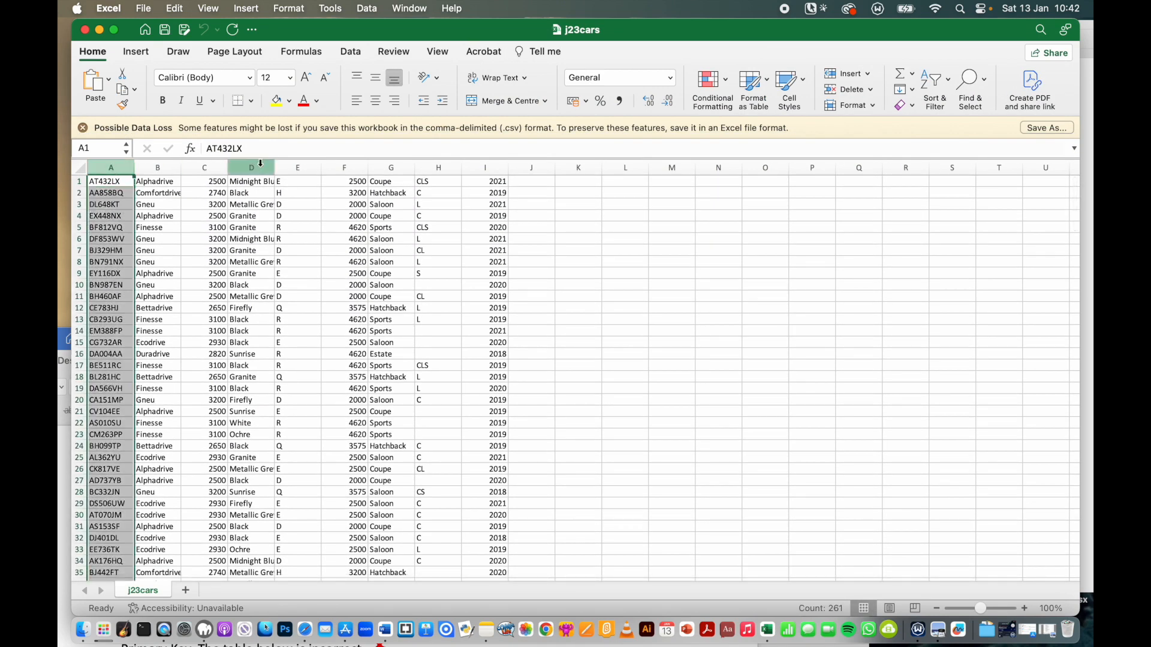
super+click(260, 165)
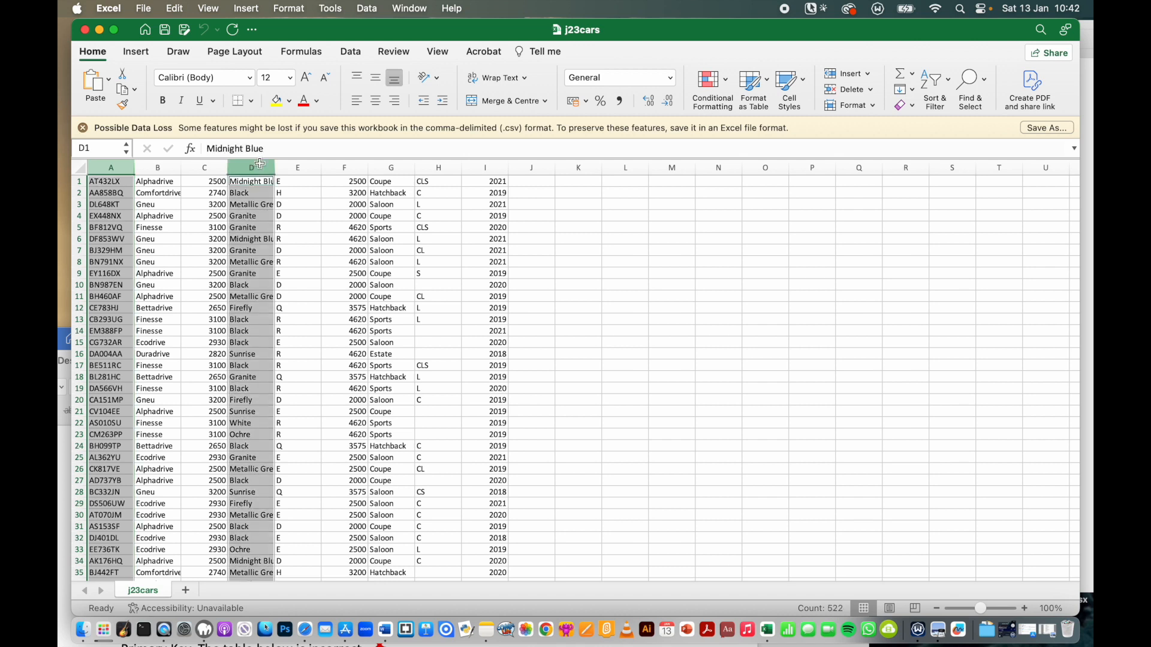
super+click(298, 166)
super+click(343, 167)
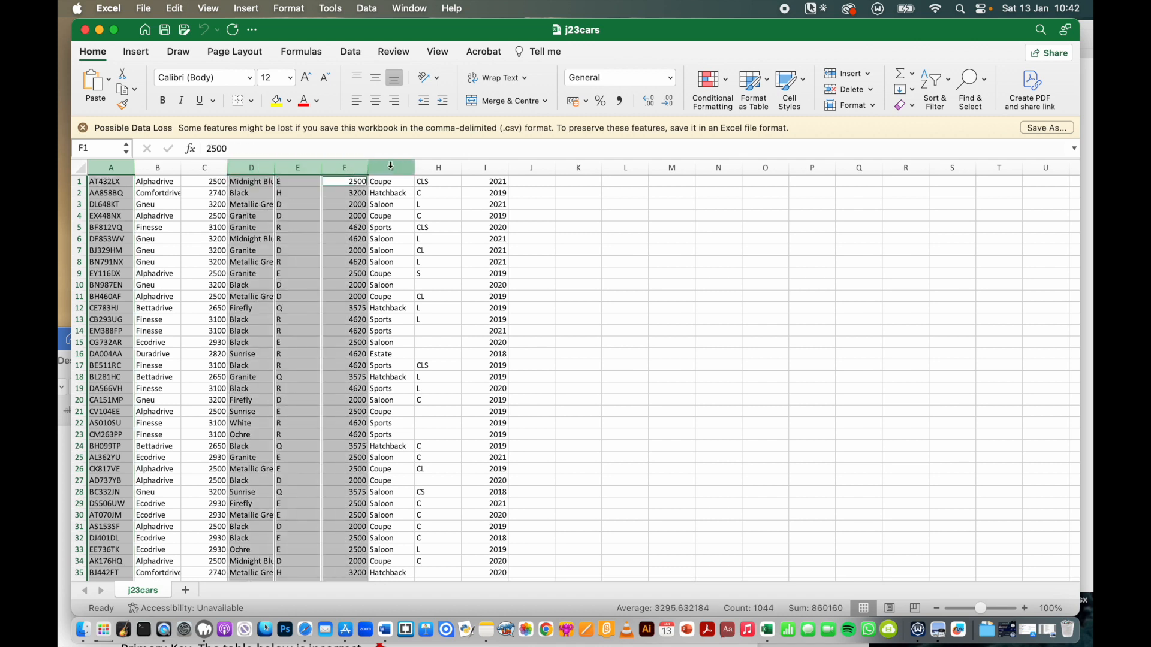
super+click(391, 167)
super+click(438, 167)
super+click(486, 168)
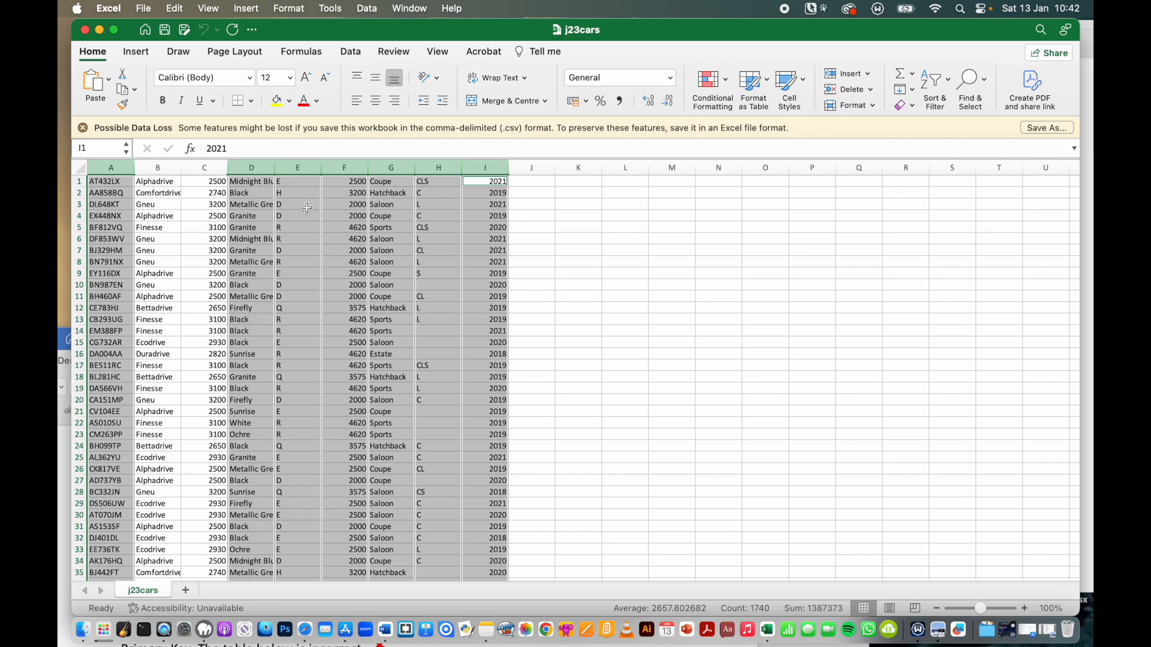
right_click(259, 168)
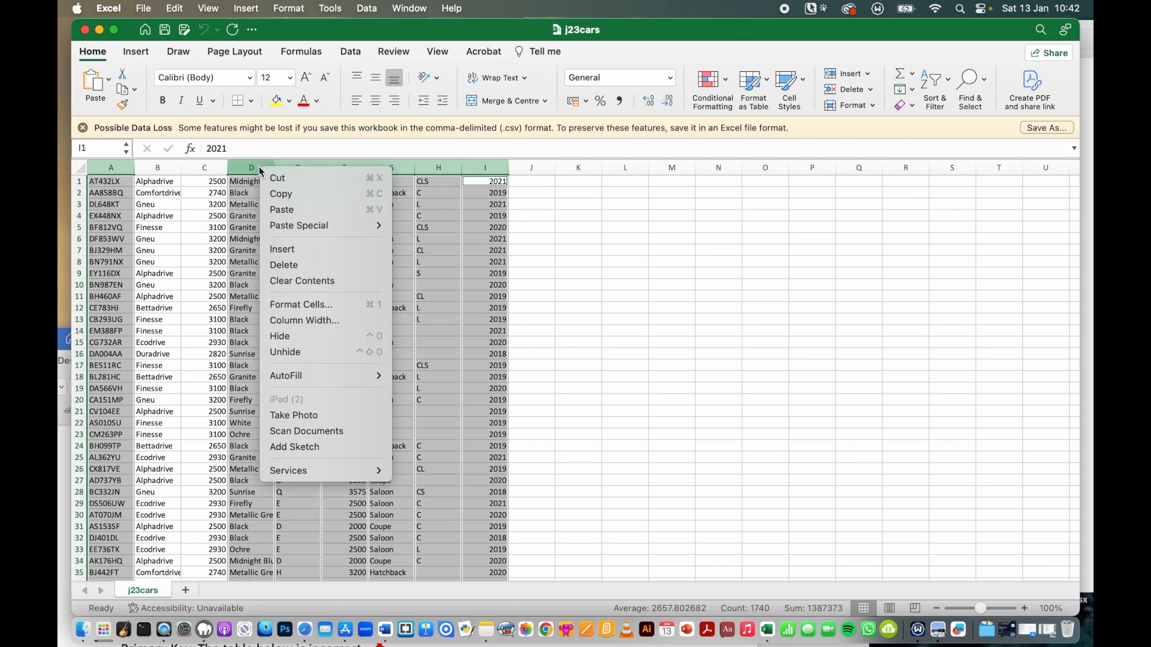
click(303, 268)
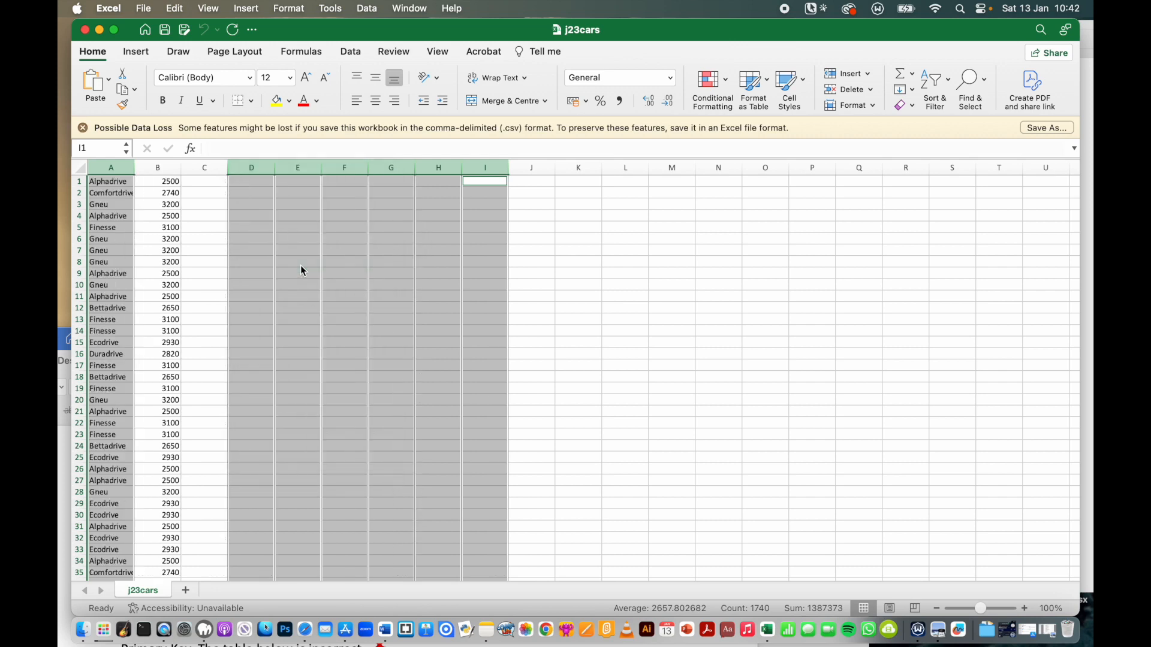
click(220, 213)
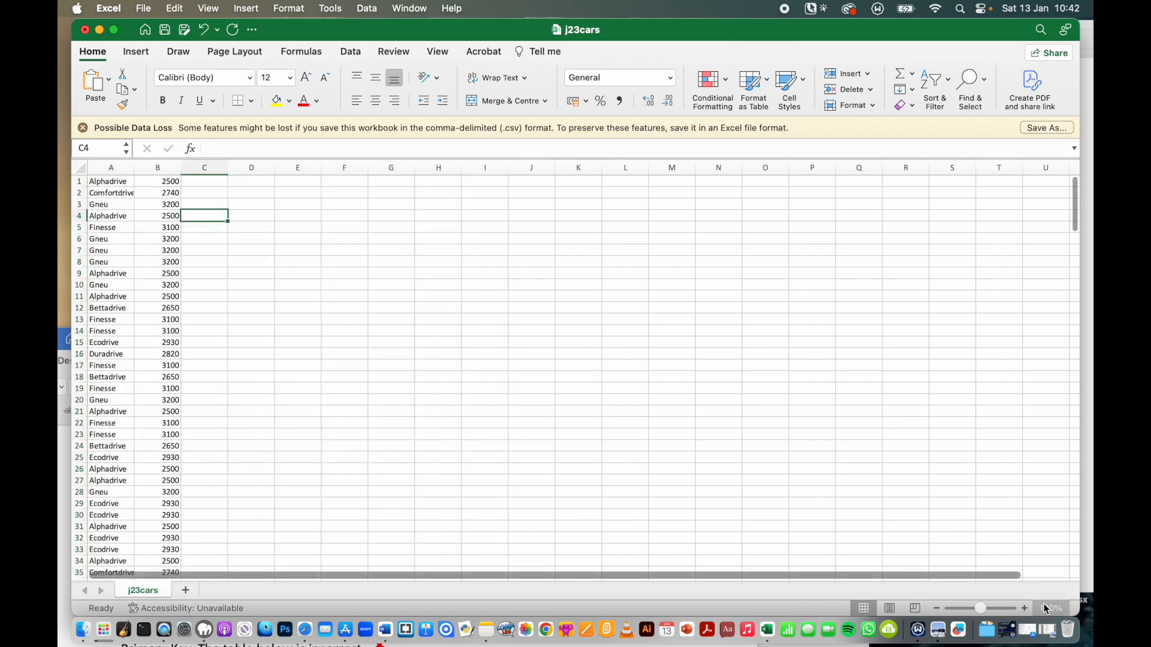
- Enlarge the sheet to 210% and delete row 4, the repeated Alphadrive entry
click(1026, 609)
click(1027, 609)
click(1027, 609)
click(1026, 609)
click(1027, 609)
click(1026, 609)
click(1026, 609)
double_click(1026, 609)
click(1027, 609)
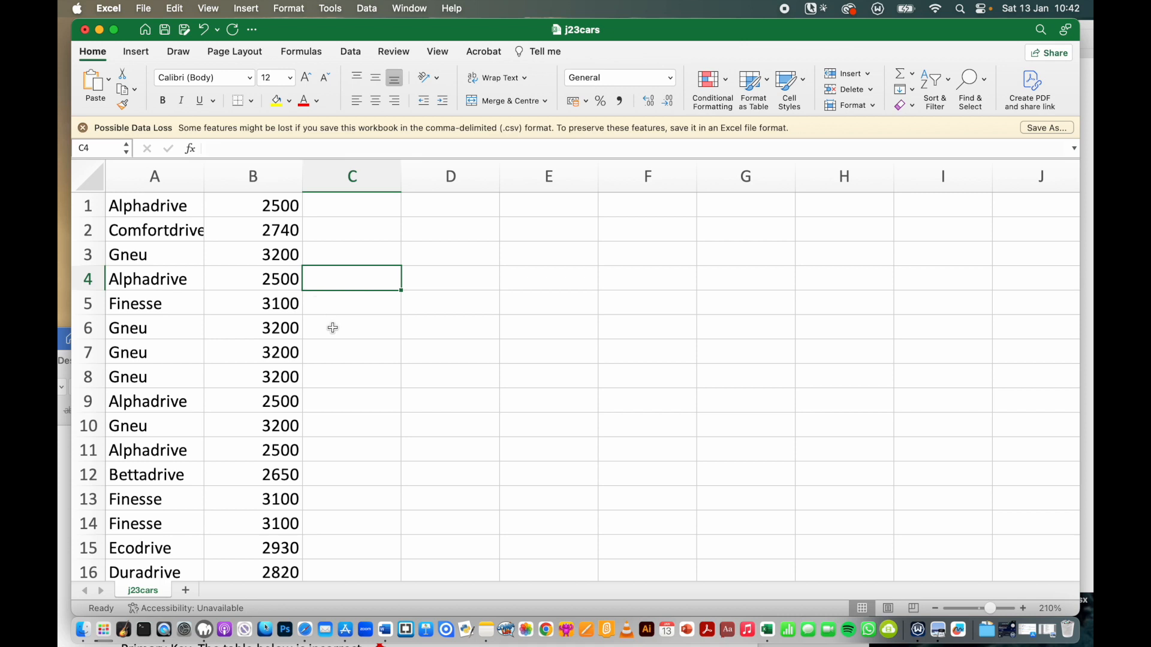
click(147, 205)
click(148, 229)
click(176, 252)
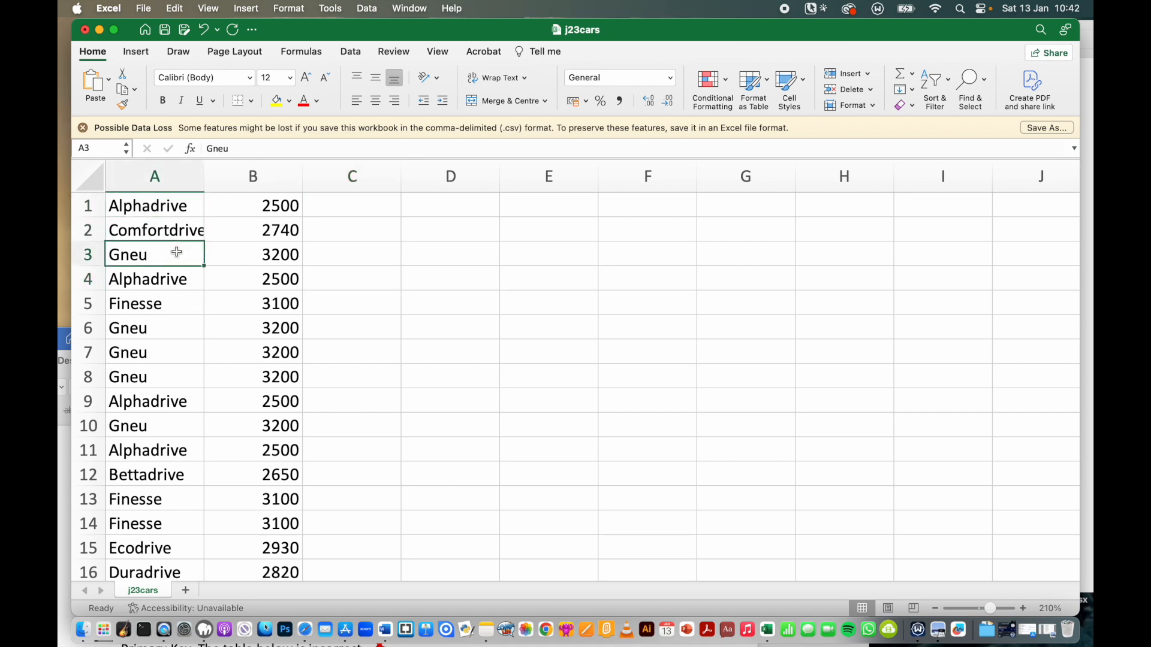
click(173, 282)
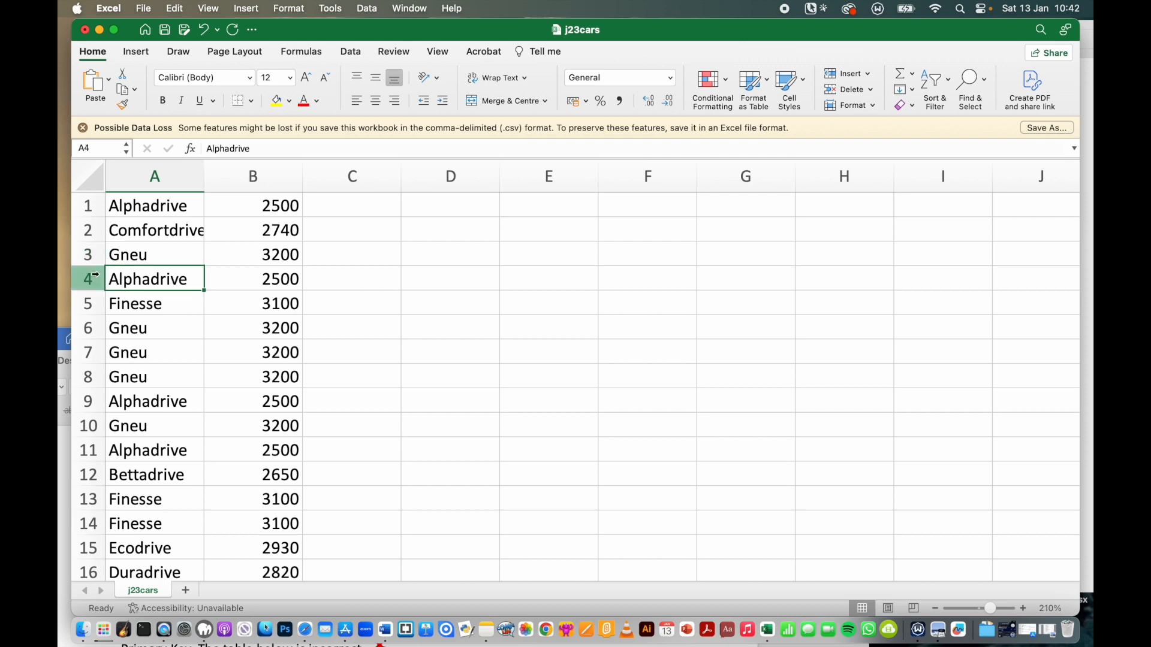
click(92, 275)
right_click(92, 276)
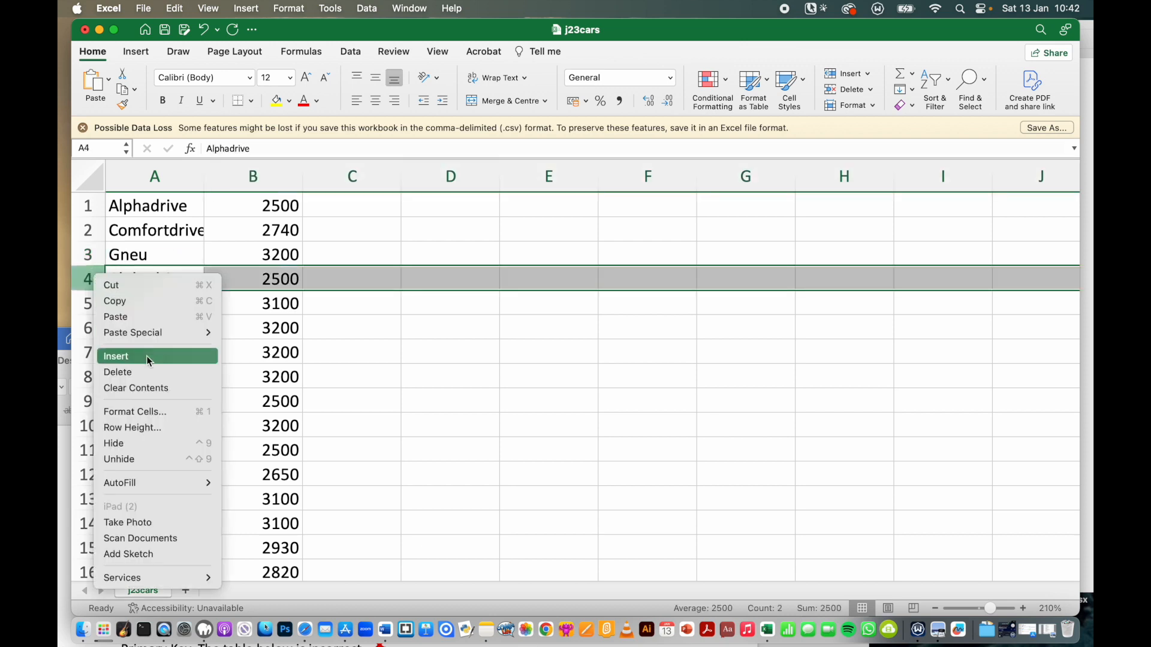
click(146, 374)
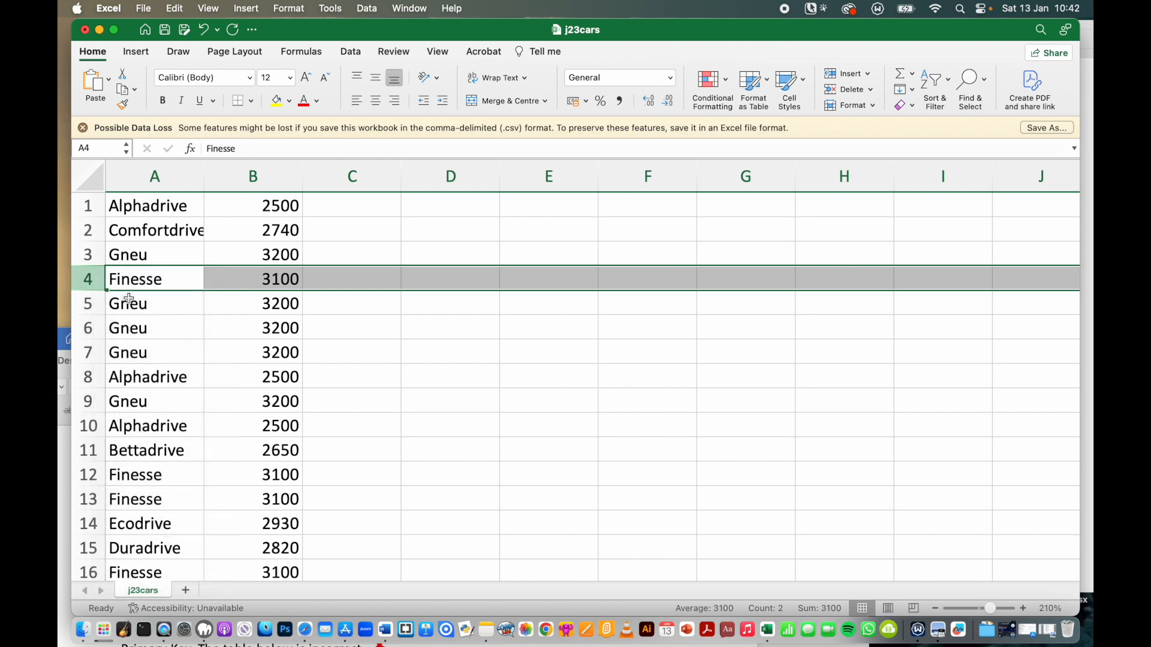
- Delete the repeated Gneu and Alphadrive entries in rows 5 to 10, and the repeated Finesse entries in rows 6 and 7
click(94, 304)
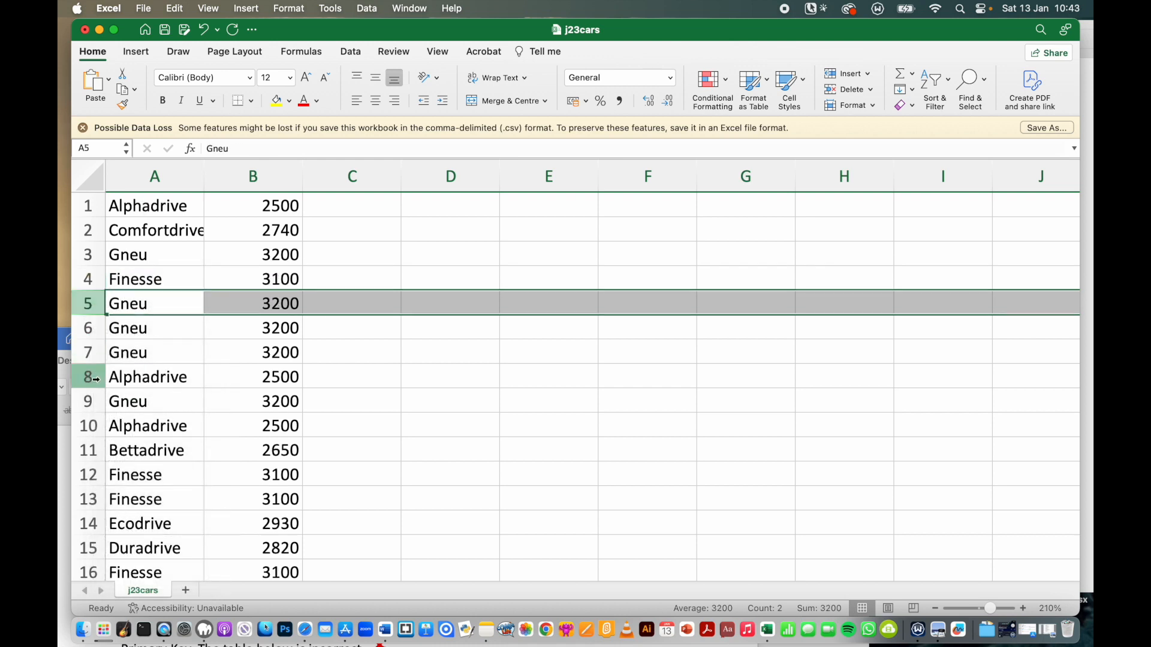
shift+click(95, 426)
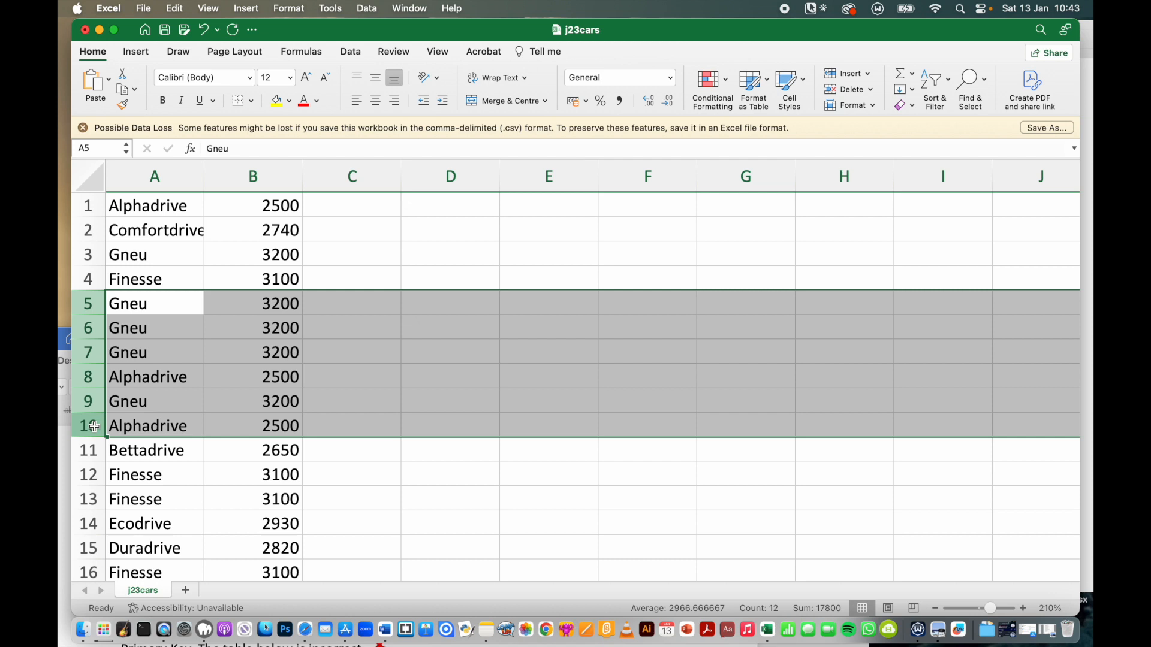
right_click(94, 426)
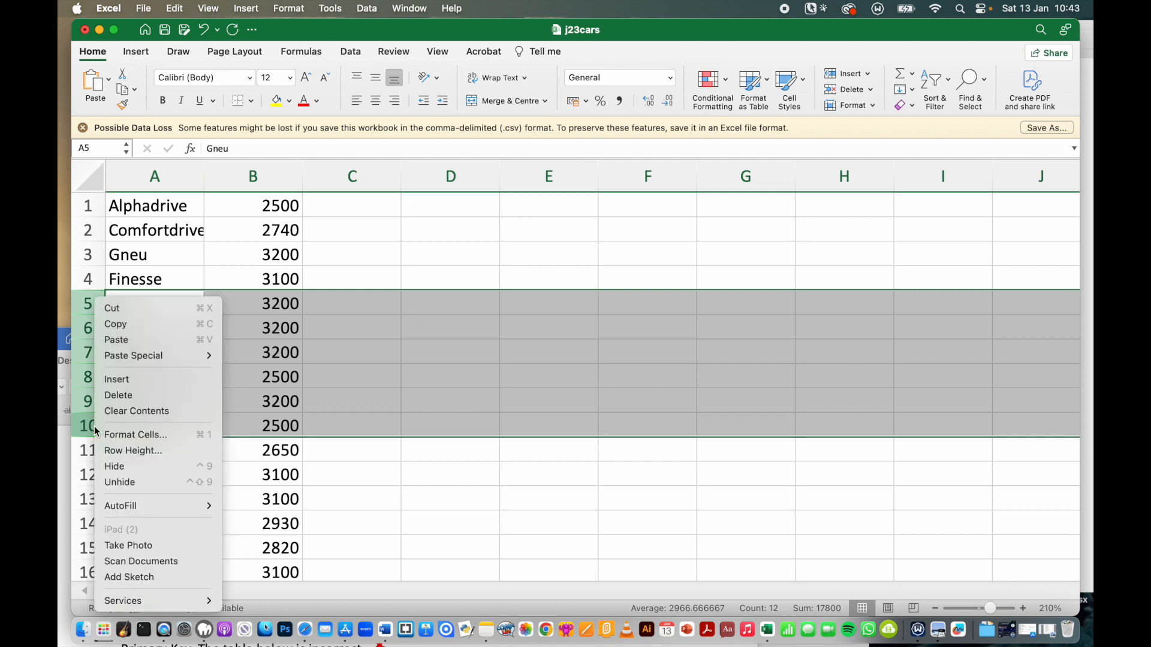
click(138, 401)
drag(95, 331, 94, 351)
right_click(95, 350)
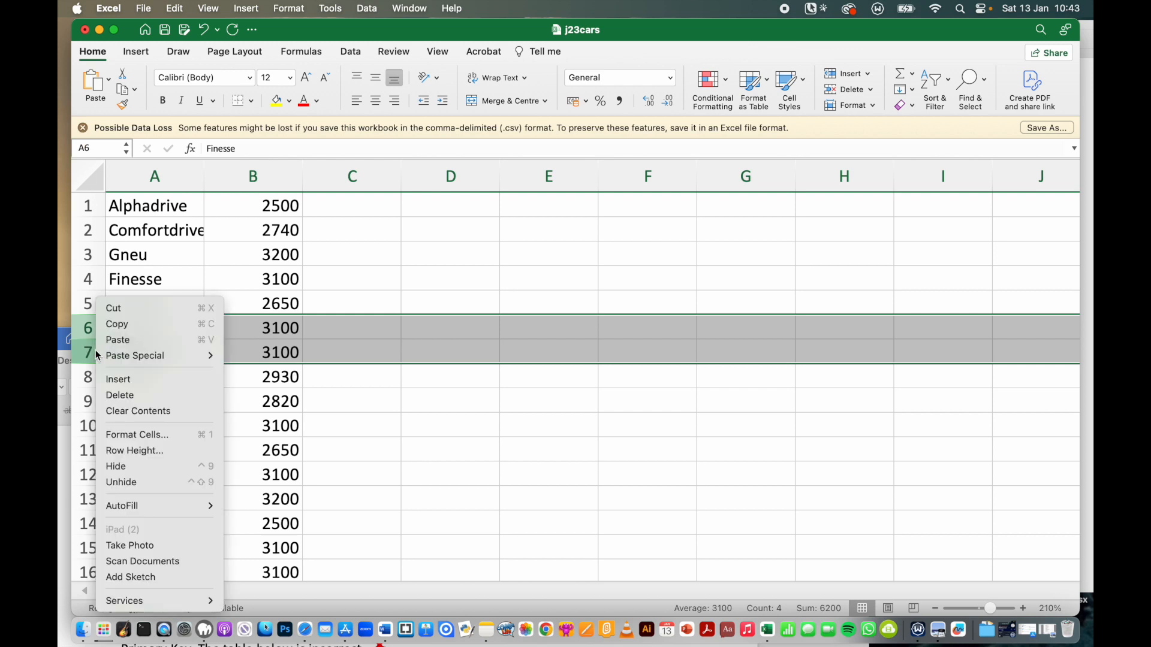
click(131, 397)
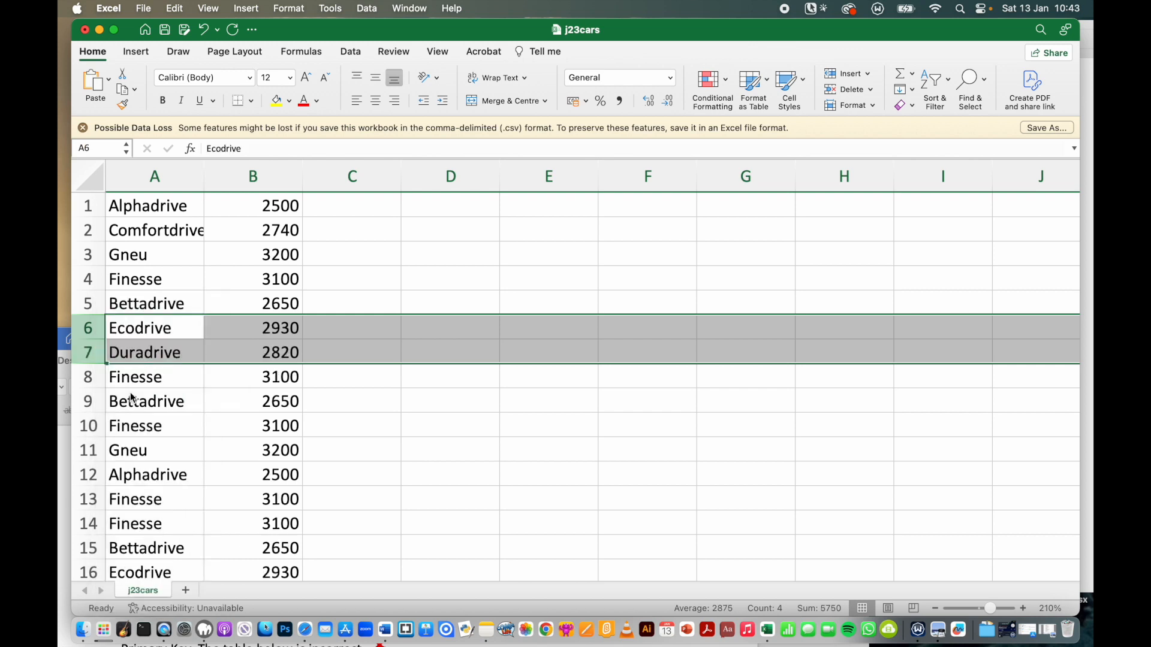
- Go through the model names in rows 1 to 7 and check for any remaining repeats
click(93, 376)
click(142, 349)
key(Up)
key(Up)
key(Up)
key(Up)
key(Up)
key(Up)
key(Down)
key(Down)
key(Down)
key(Down)
key(Down)
key(Down)
key(Down)
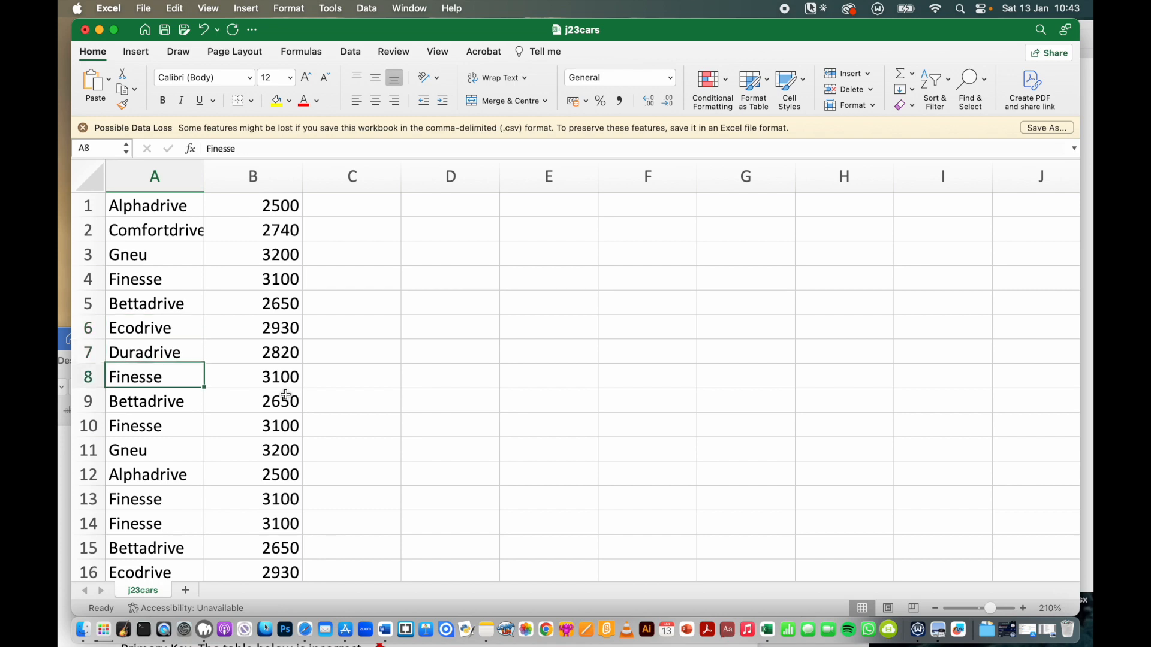
- Delete the remaining repeated entries in rows 8 to 252 of the j23cars sheet
click(84, 377)
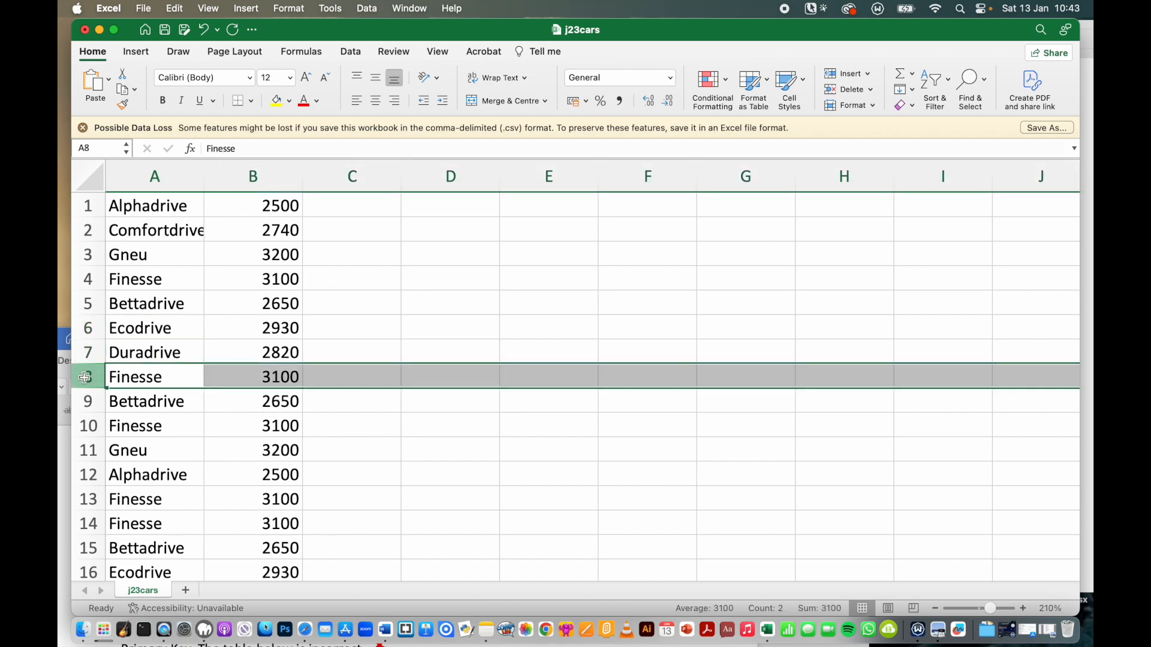
scroll(300, 470, down, 1)
scroll(301, 472, up, 1)
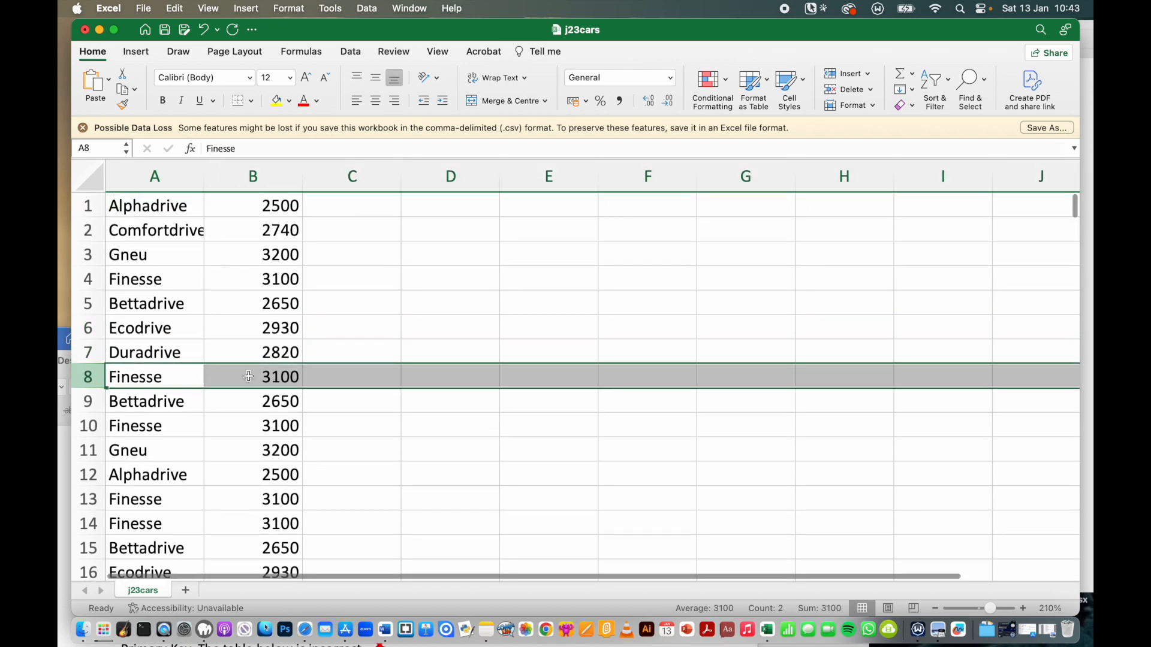
scroll(262, 449, down, 20)
scroll(262, 449, down, 20)
scroll(262, 449, down, 20)
scroll(262, 449, up, 1)
shift+click(91, 256)
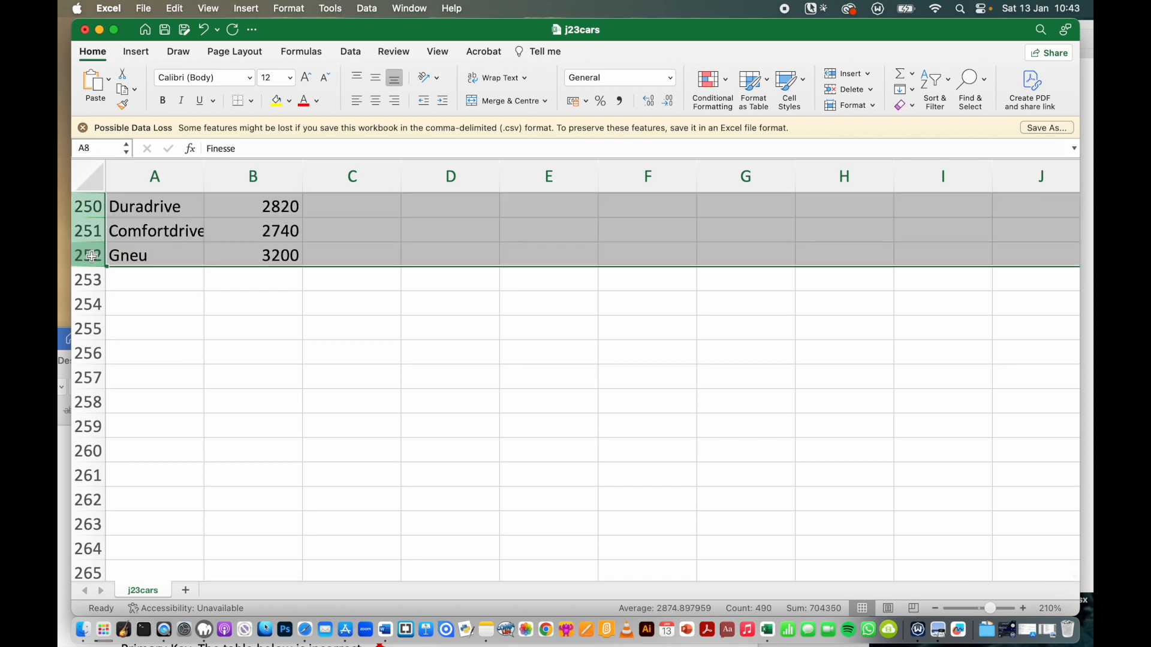
right_click(92, 256)
click(140, 350)
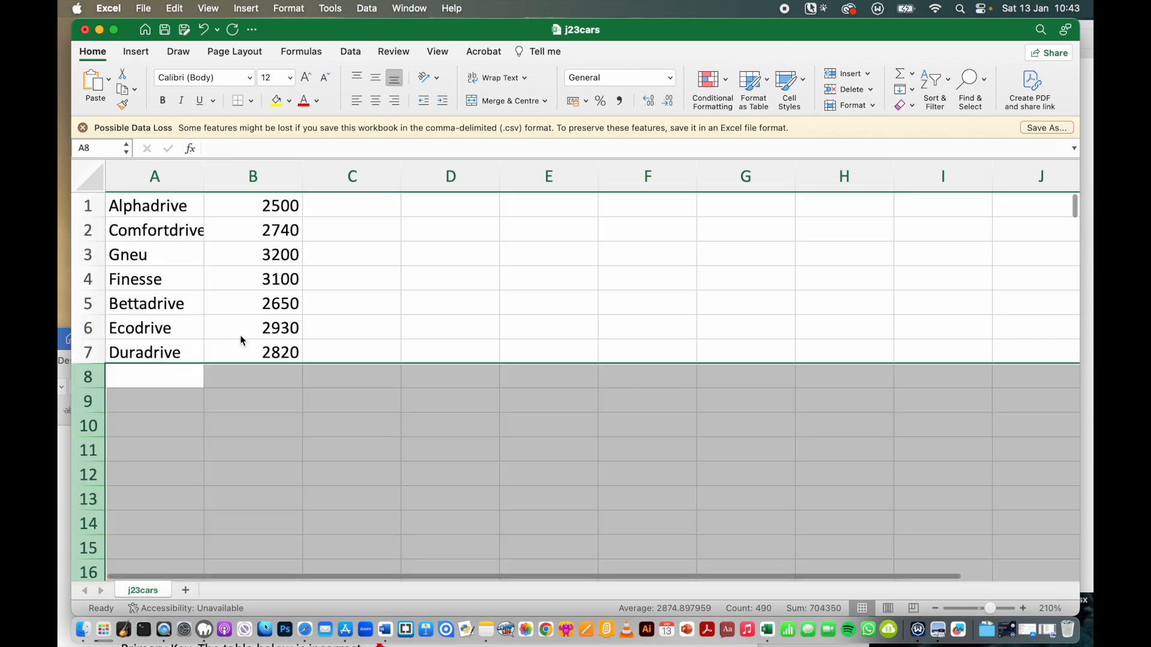
- Go through the model names in A1 to A7 and their costs in B1 to B7 to check the reduced list
click(182, 209)
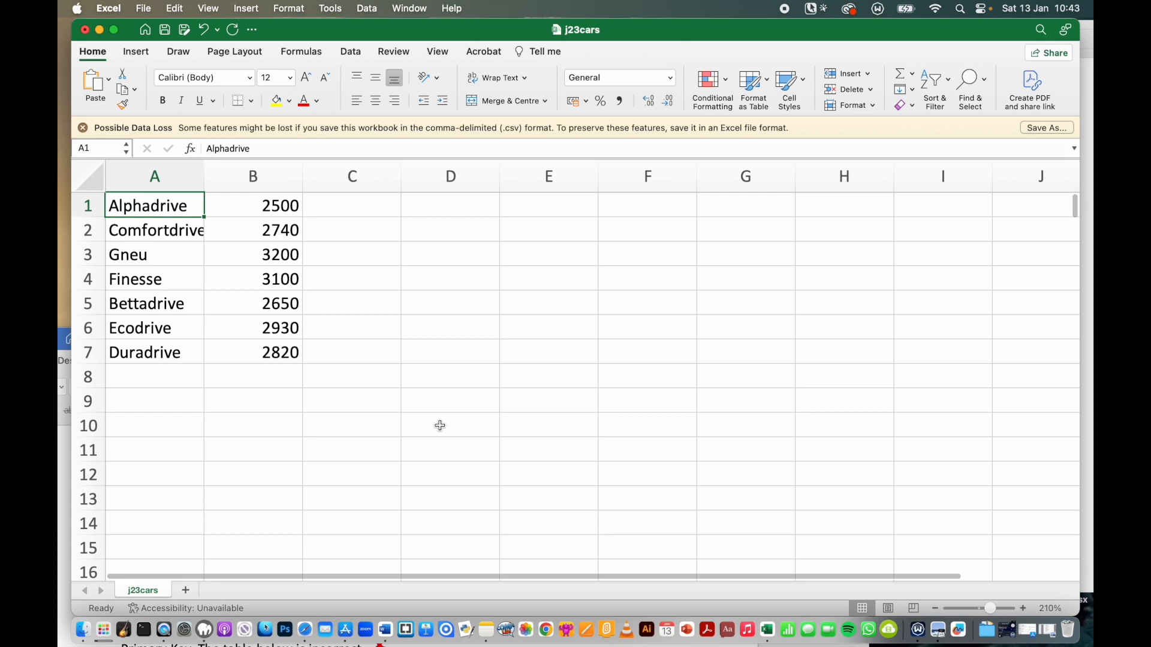
key(Down)
key(Down)
key(Down)
key(Down)
key(Down)
key(Down)
click(292, 200)
key(Down)
key(Down)
key(Down)
key(Down)
key(Down)
key(Down)
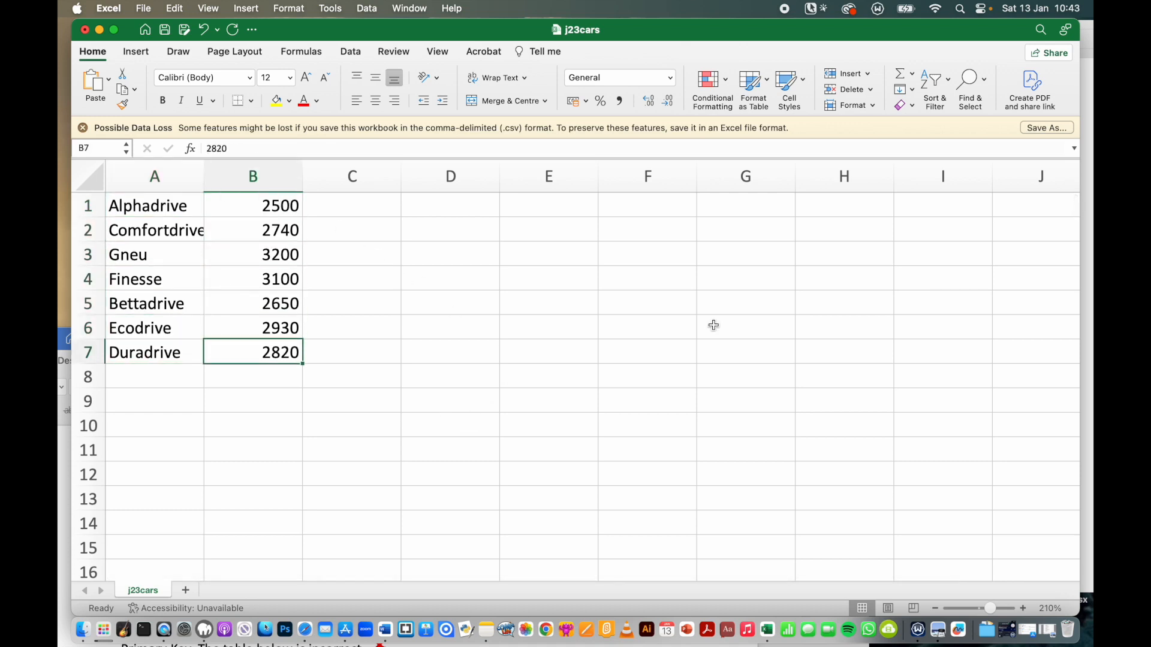
- Save a copy of the sheet as Models in comma-separated values (.csv) format in the Files folder
click(146, 11)
click(162, 131)
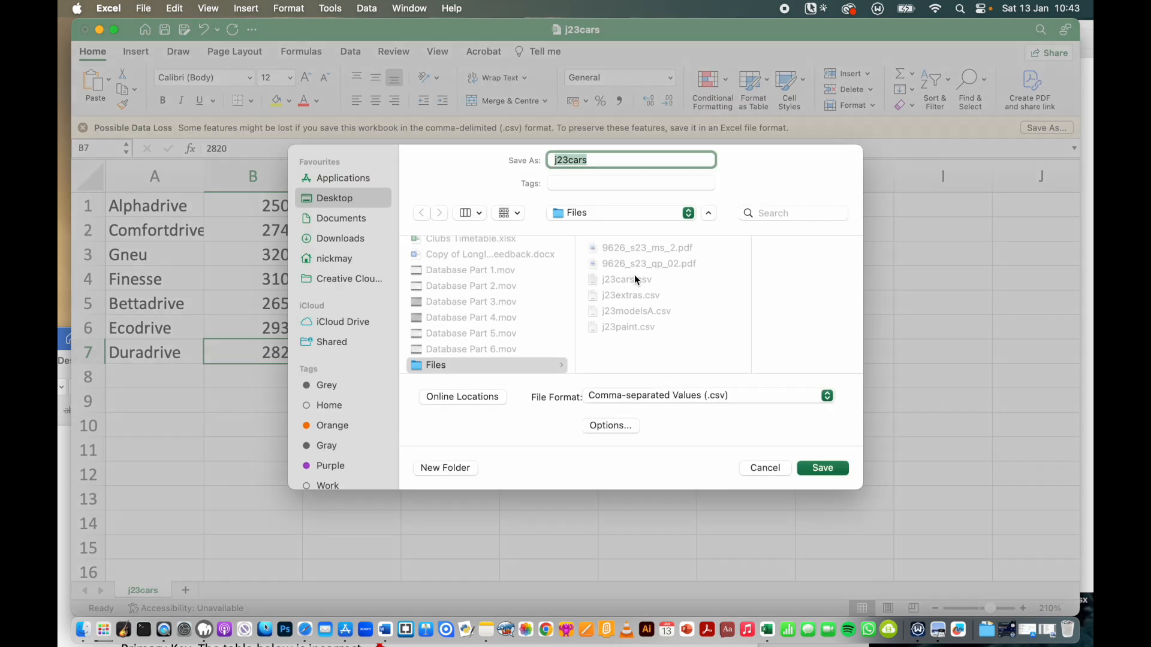
text(Models)
click(817, 469)
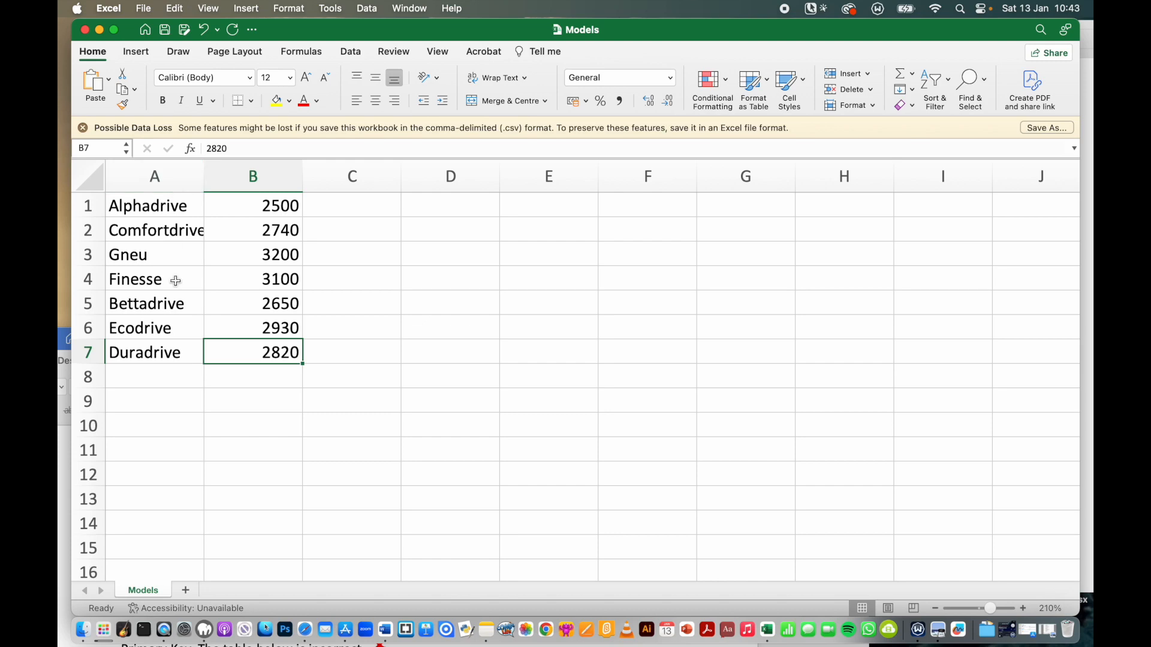
- Switch to phpMyAdmin, import Models.csv into the Model table in CSV format, and browse the imported rows
click(99, 30)
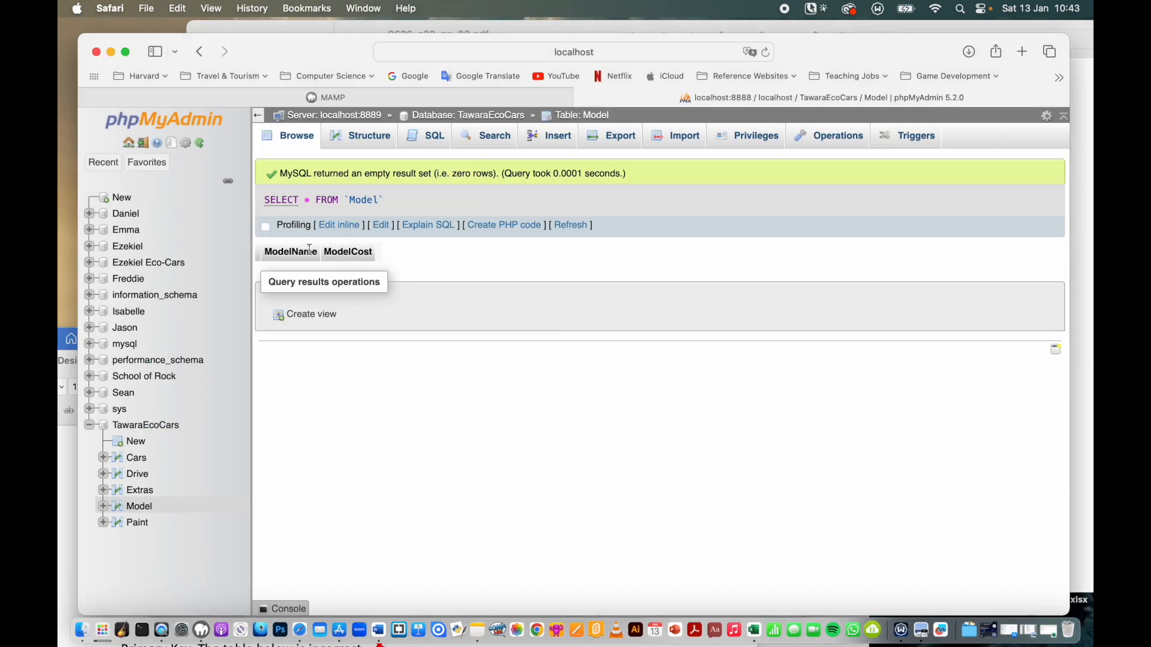
click(364, 141)
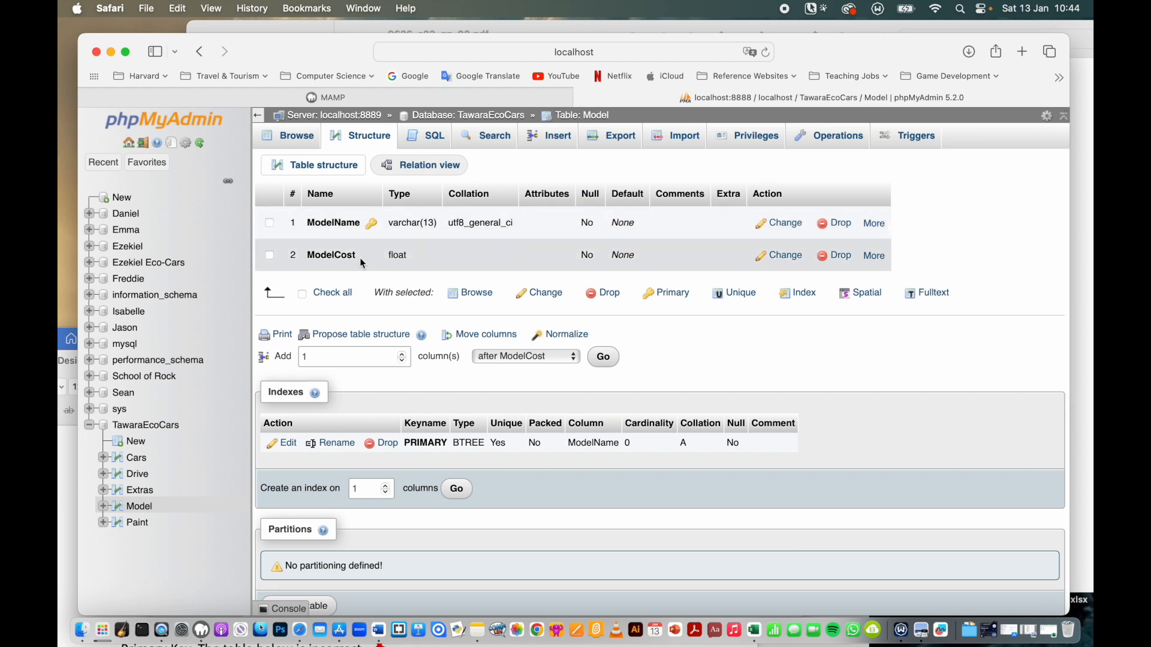
click(680, 139)
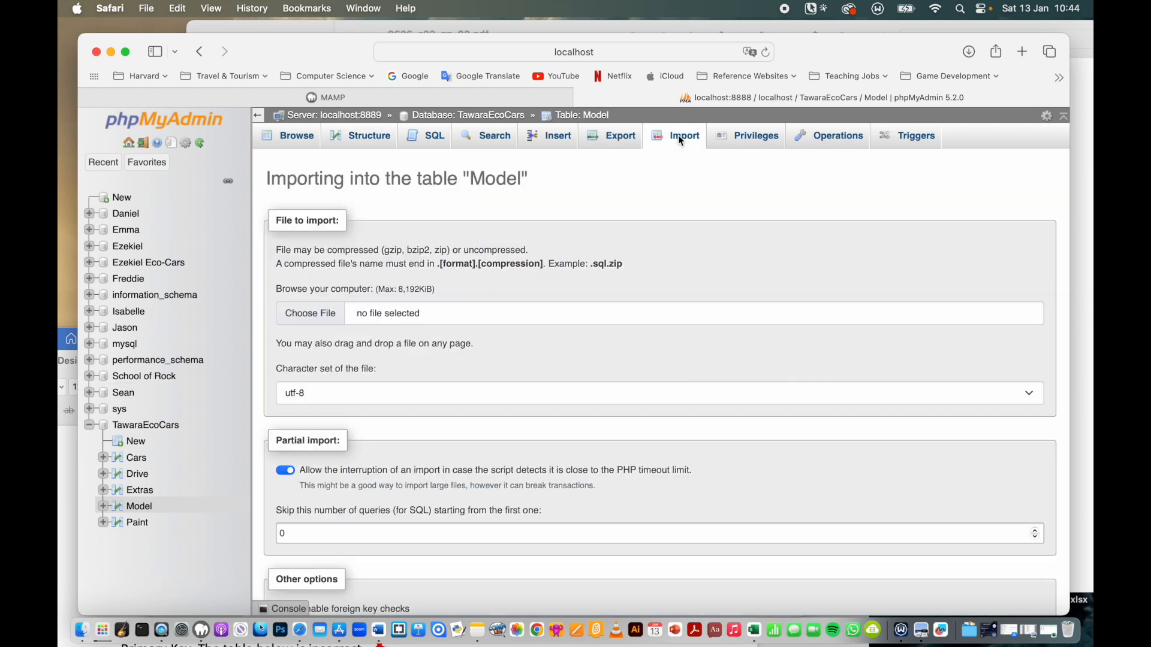
click(319, 318)
click(639, 336)
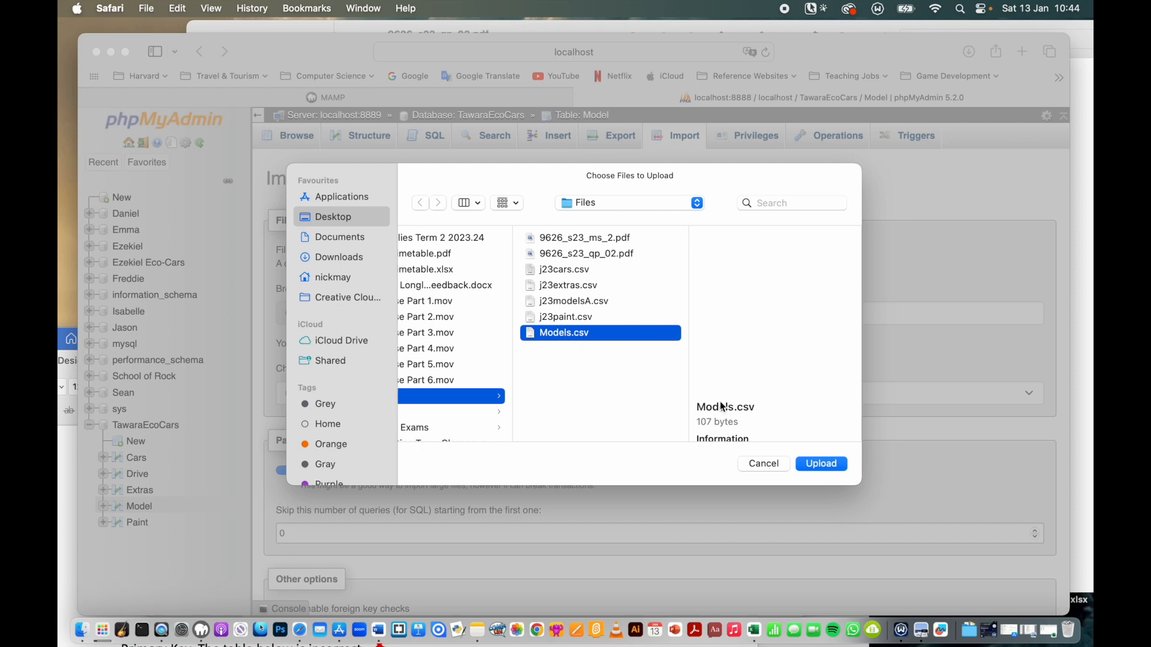
click(820, 464)
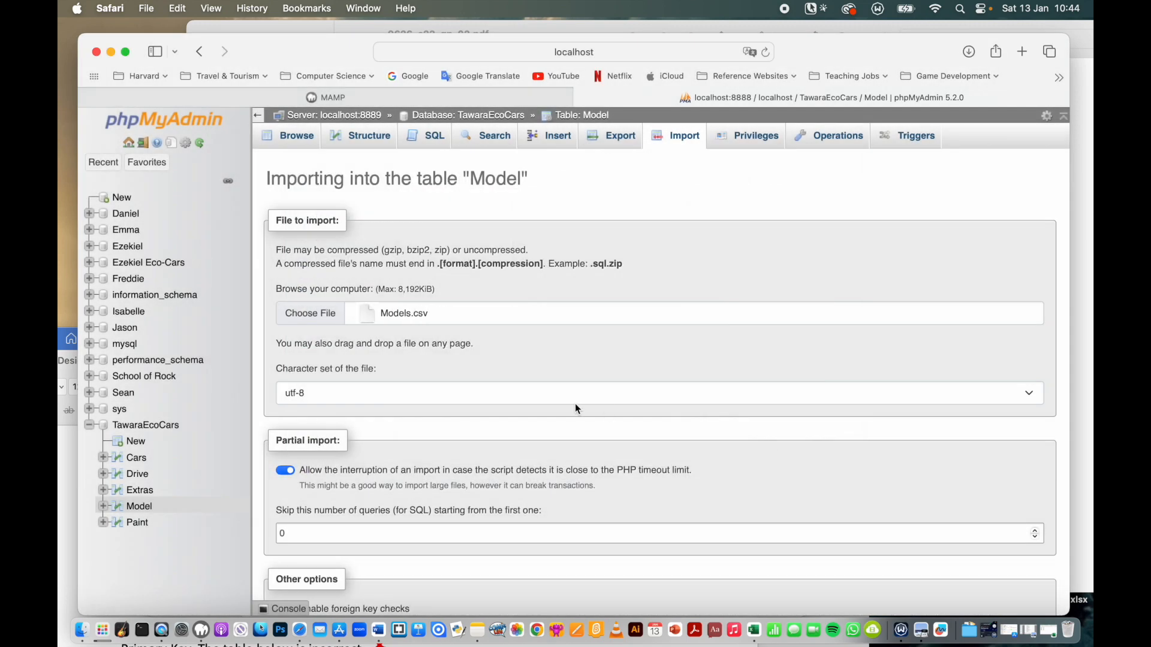
scroll(528, 483, down, 10)
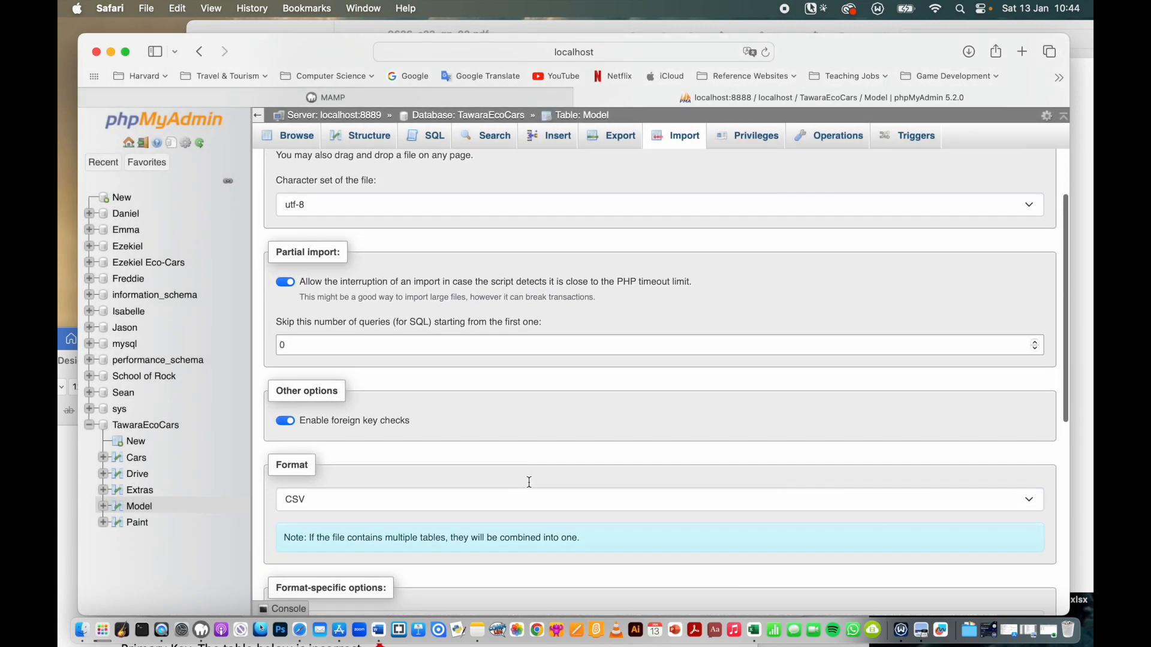
scroll(528, 483, down, 1)
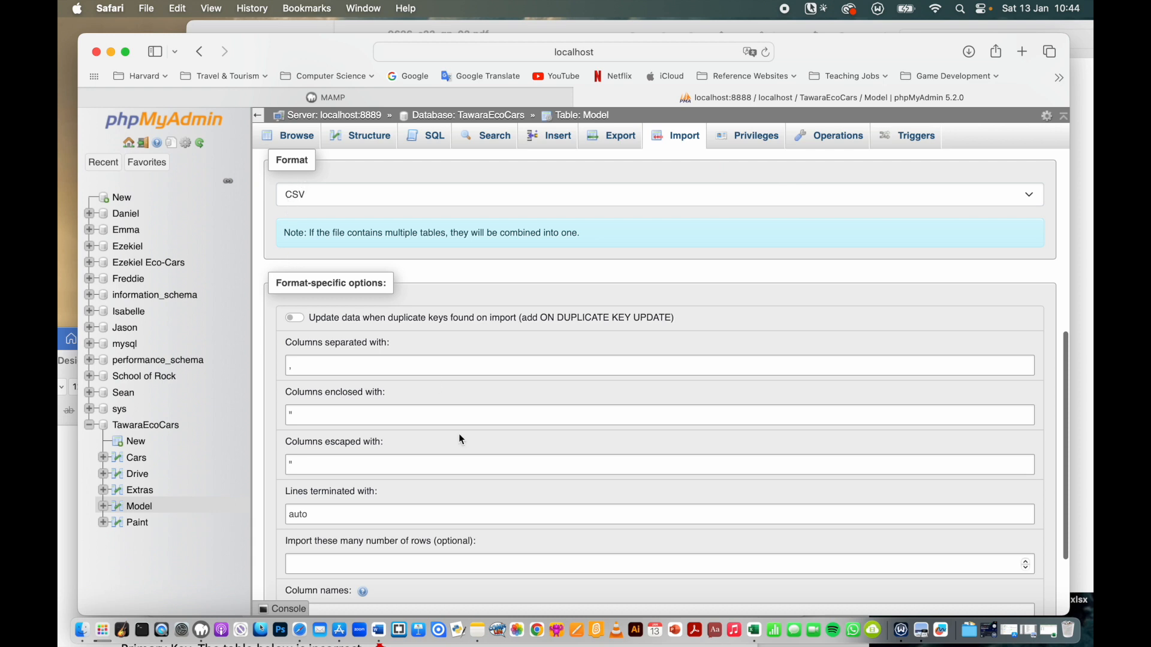
scroll(460, 440, down, 4)
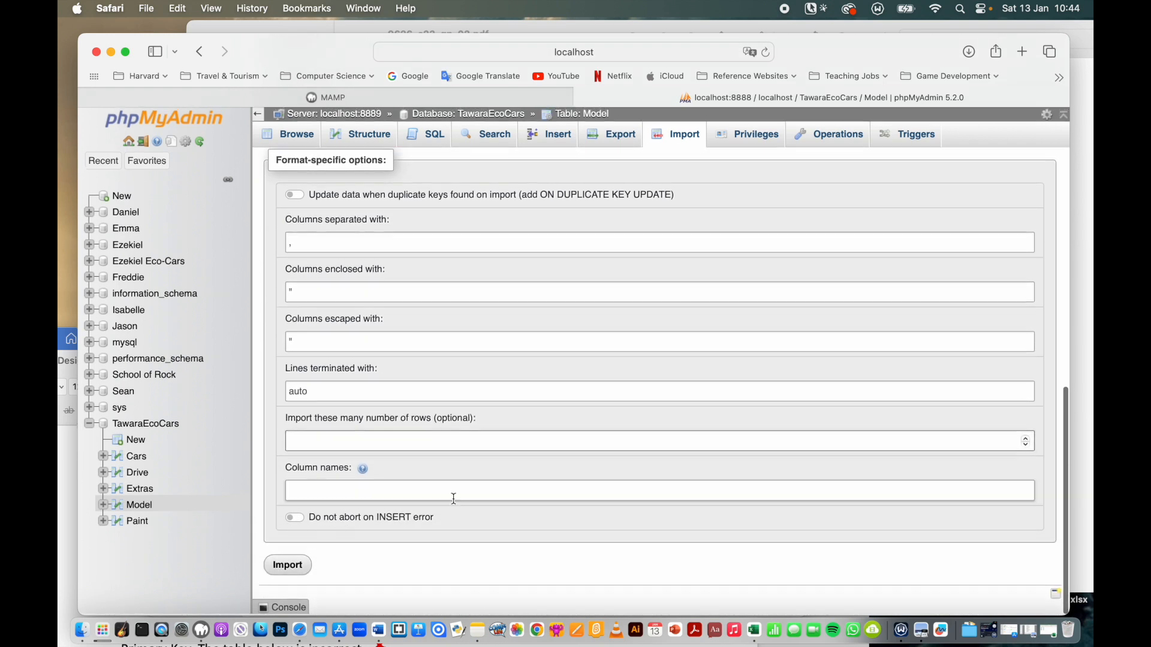
click(290, 567)
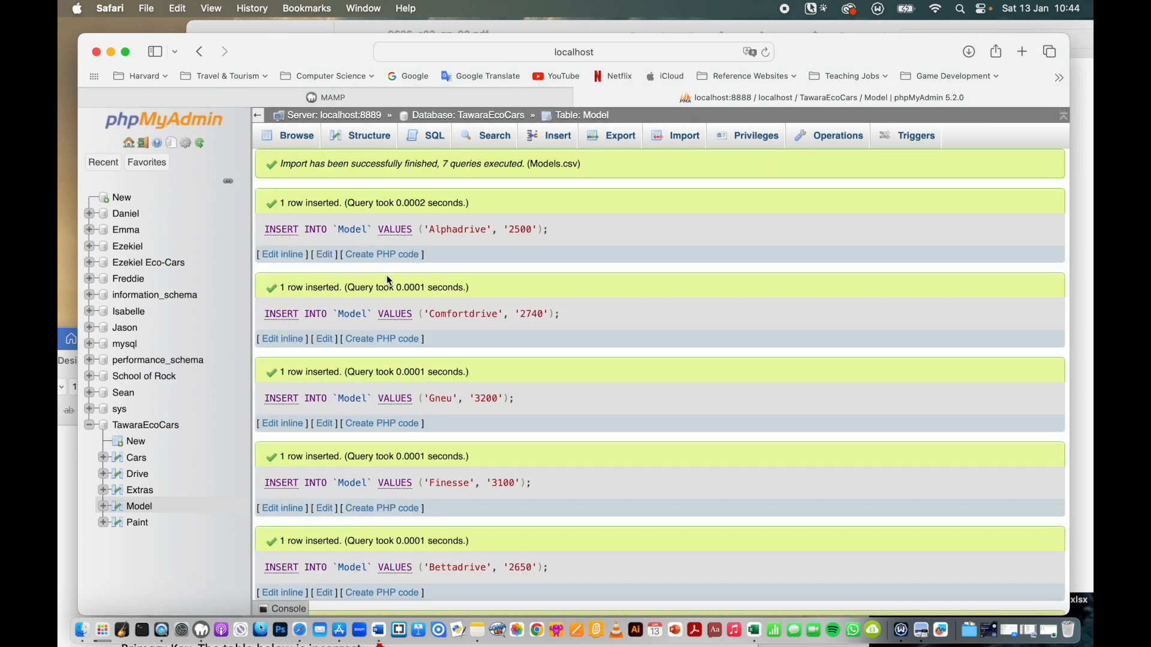
click(142, 507)
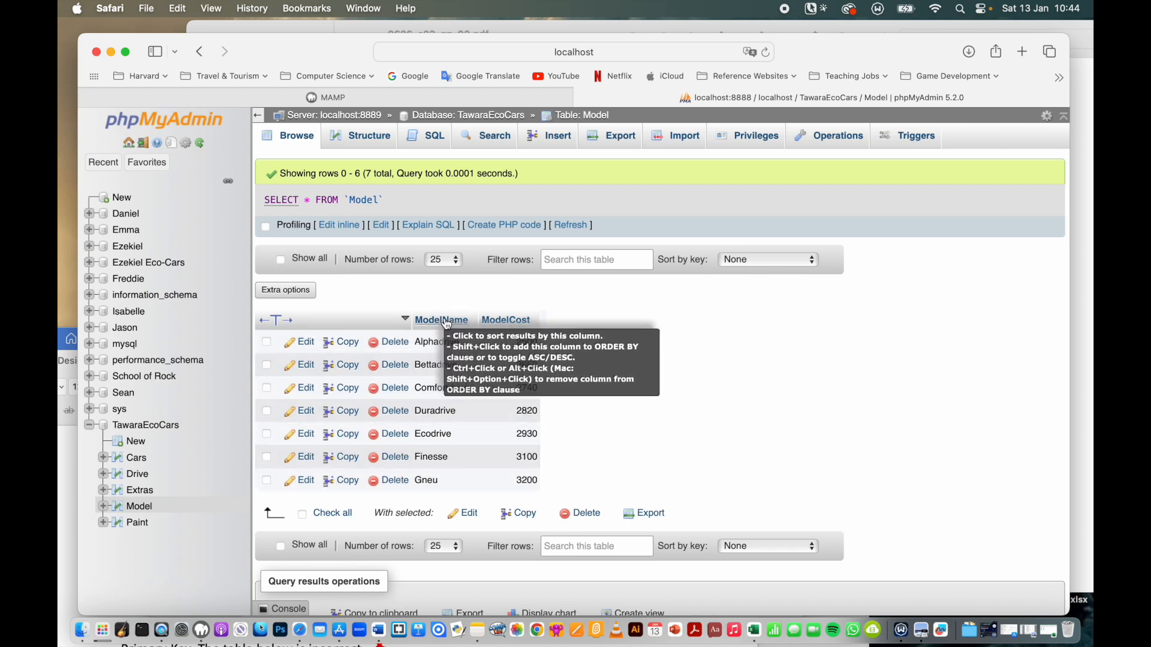
- Drop the ModelCost column from the Cars table and browse the table's records
click(137, 460)
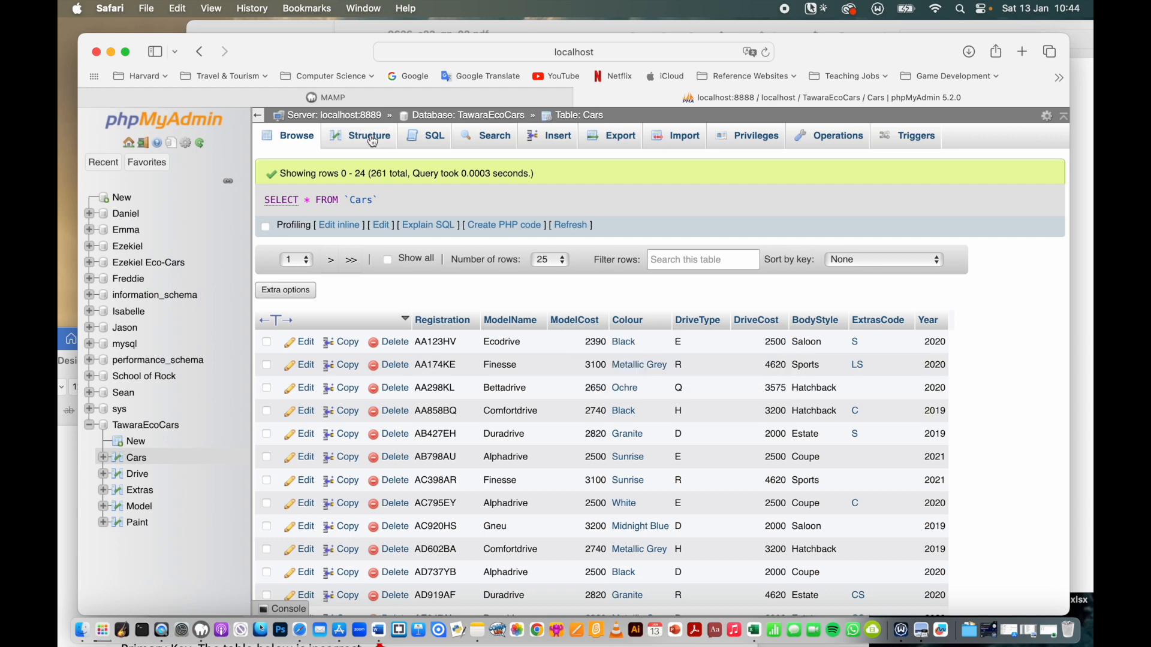
click(372, 141)
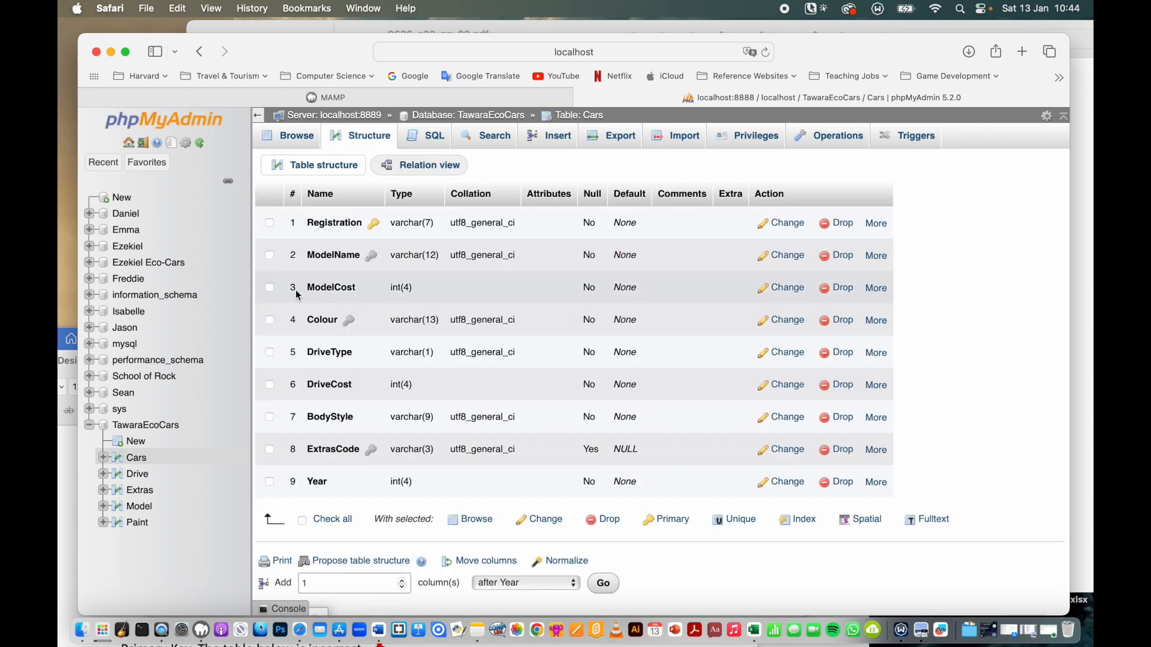
click(270, 288)
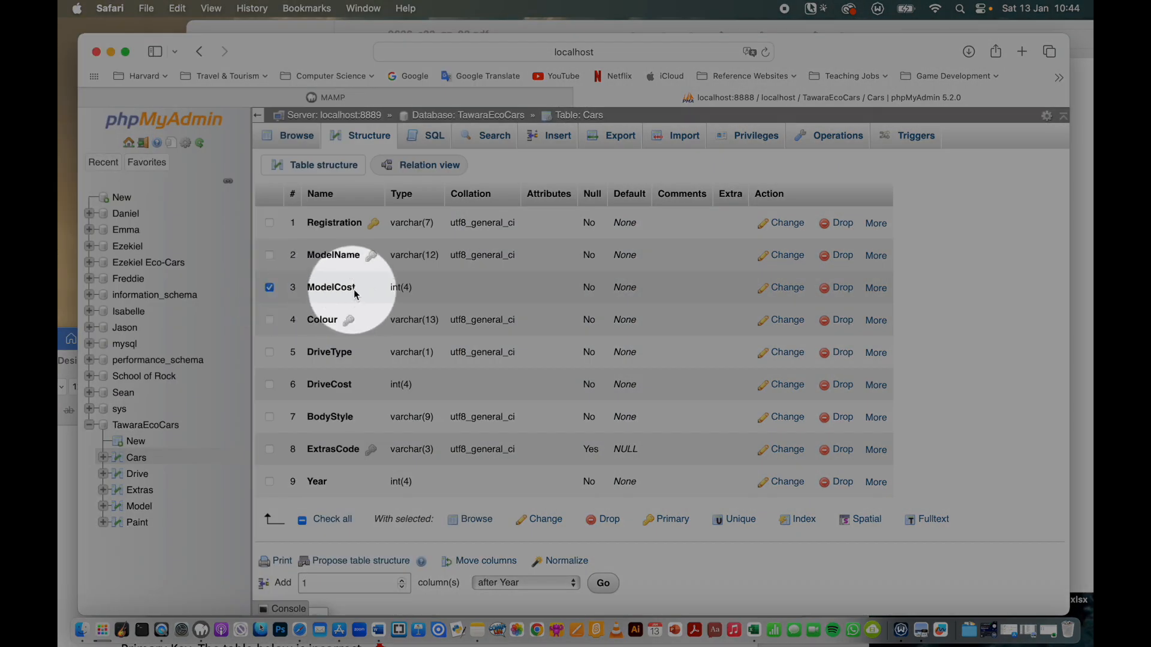
click(843, 289)
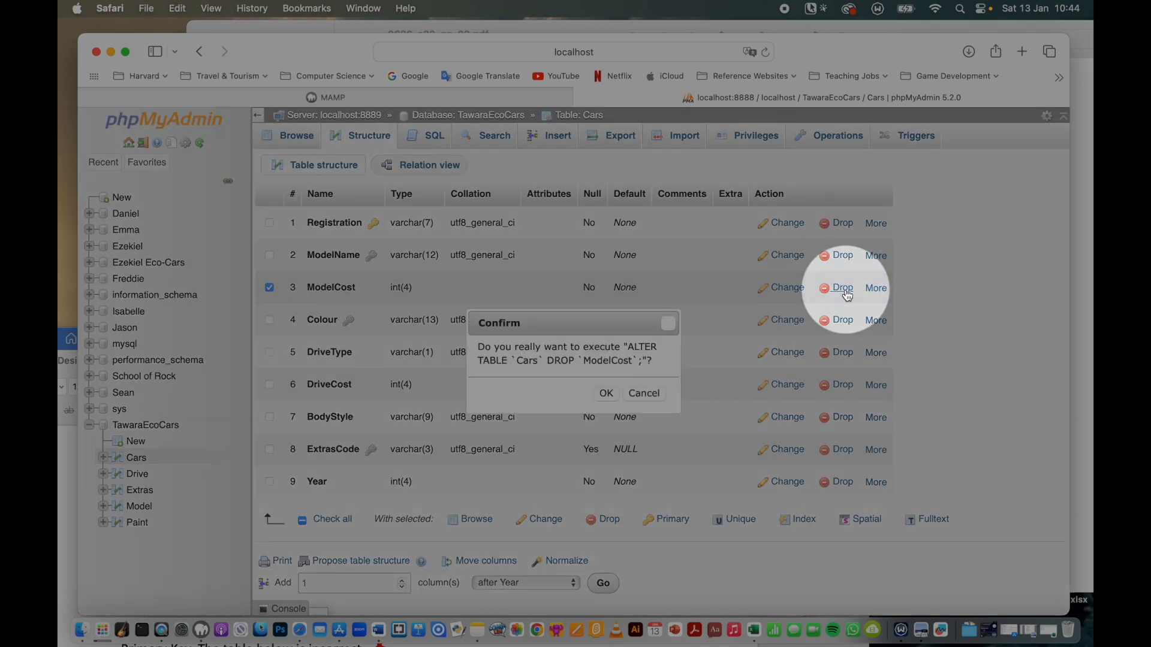
click(606, 393)
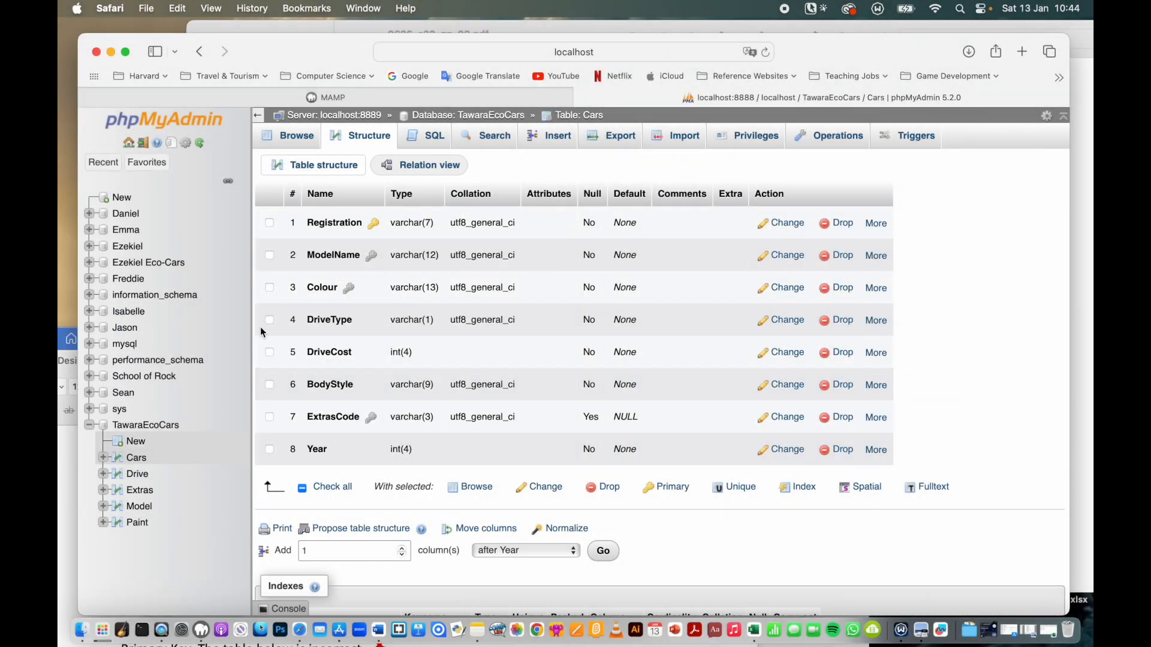
click(295, 133)
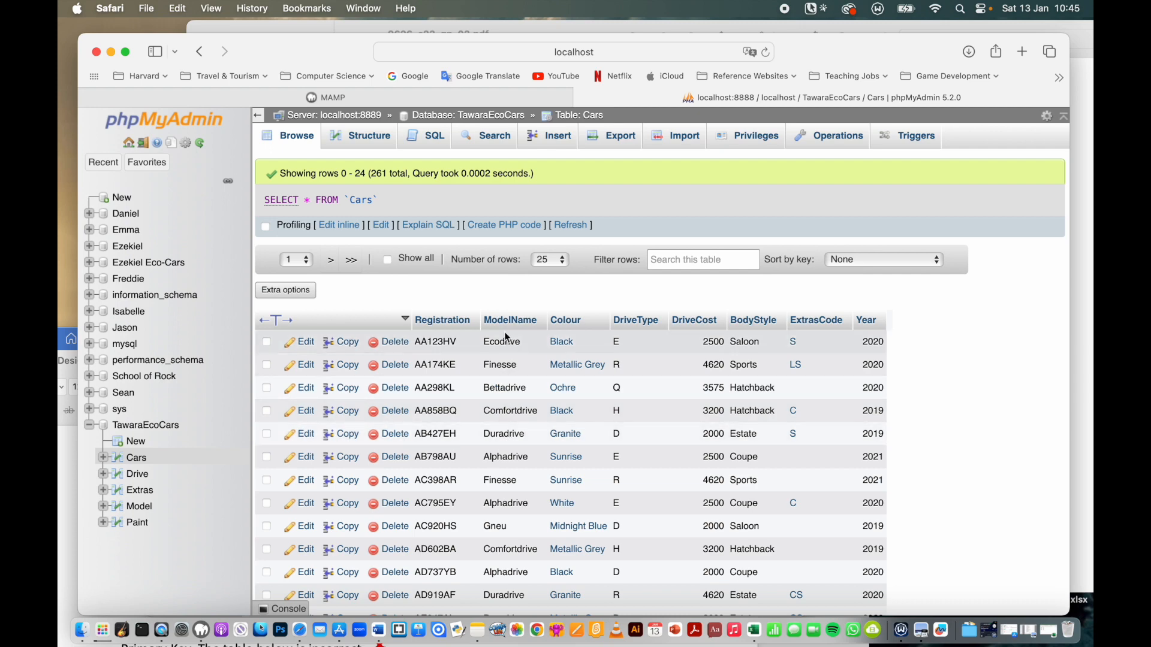
- Add a foreign key from ModelName in Cars to ModelName in Model, with ON DELETE RESTRICT and ON UPDATE CASCADE
click(361, 136)
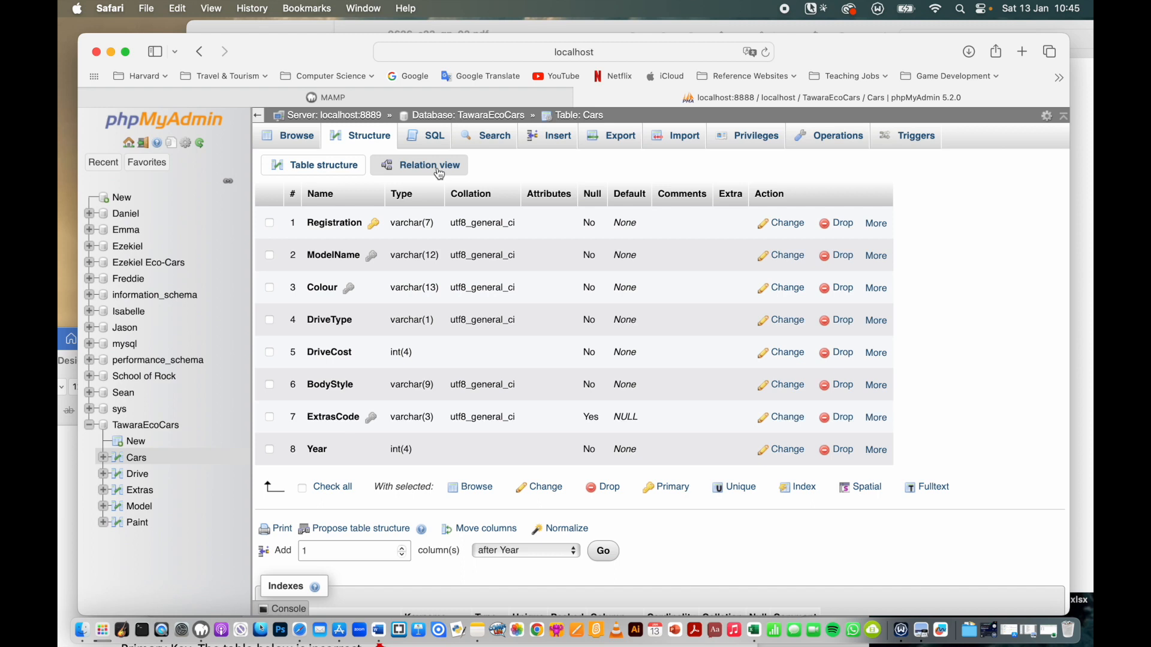
click(438, 170)
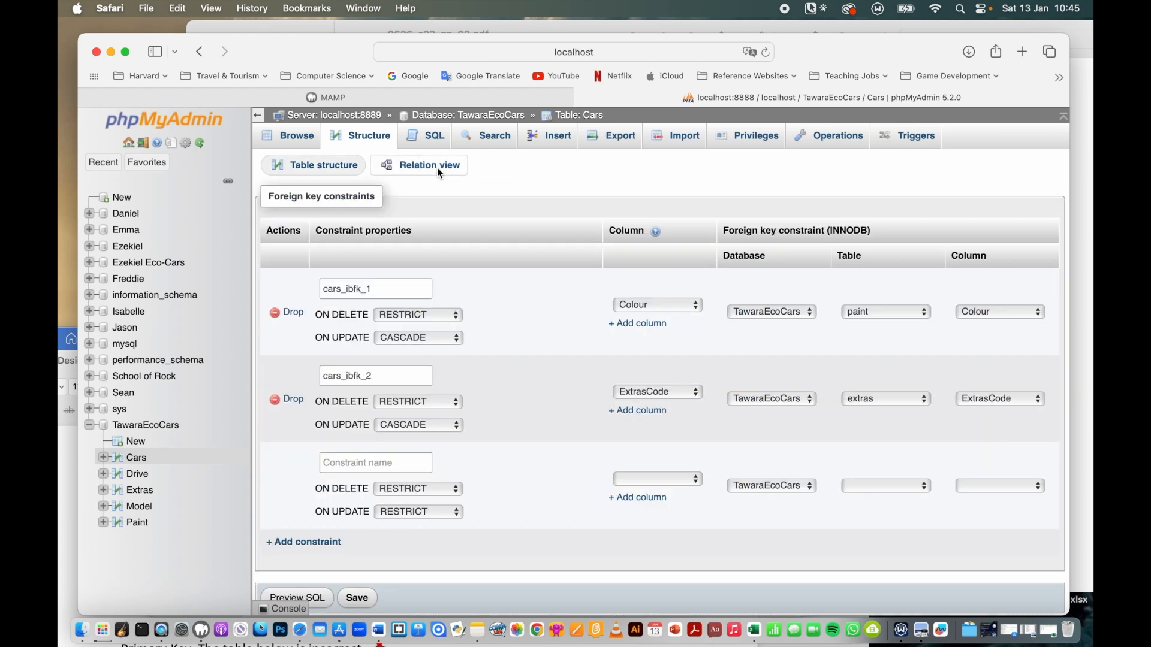
click(418, 512)
click(428, 467)
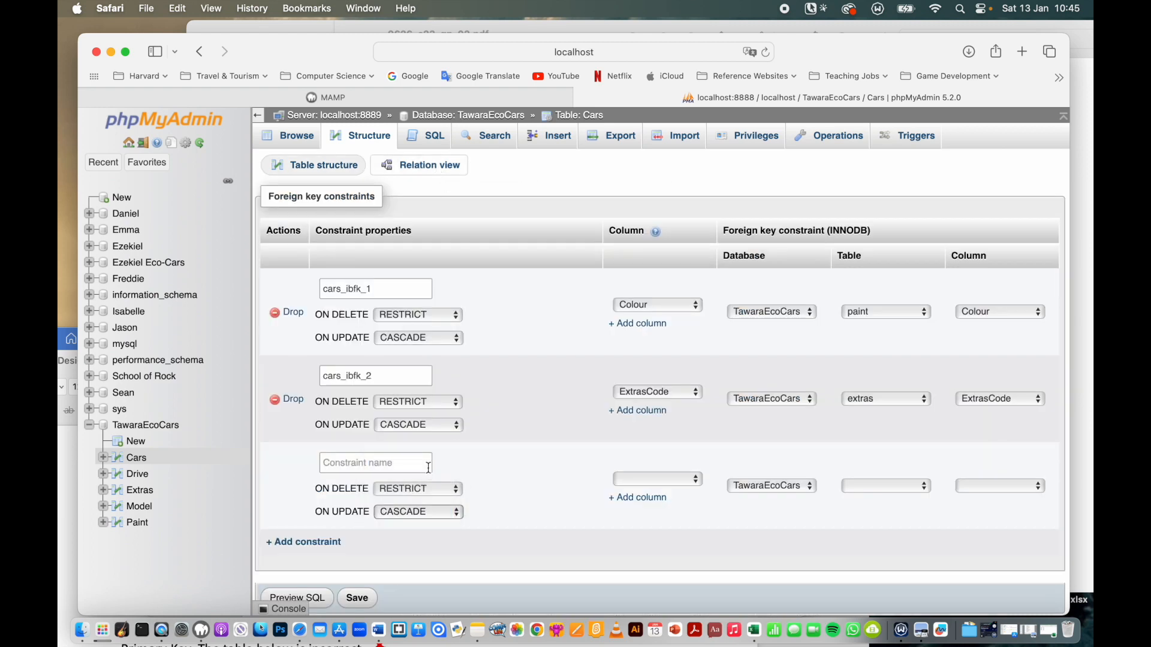
click(688, 481)
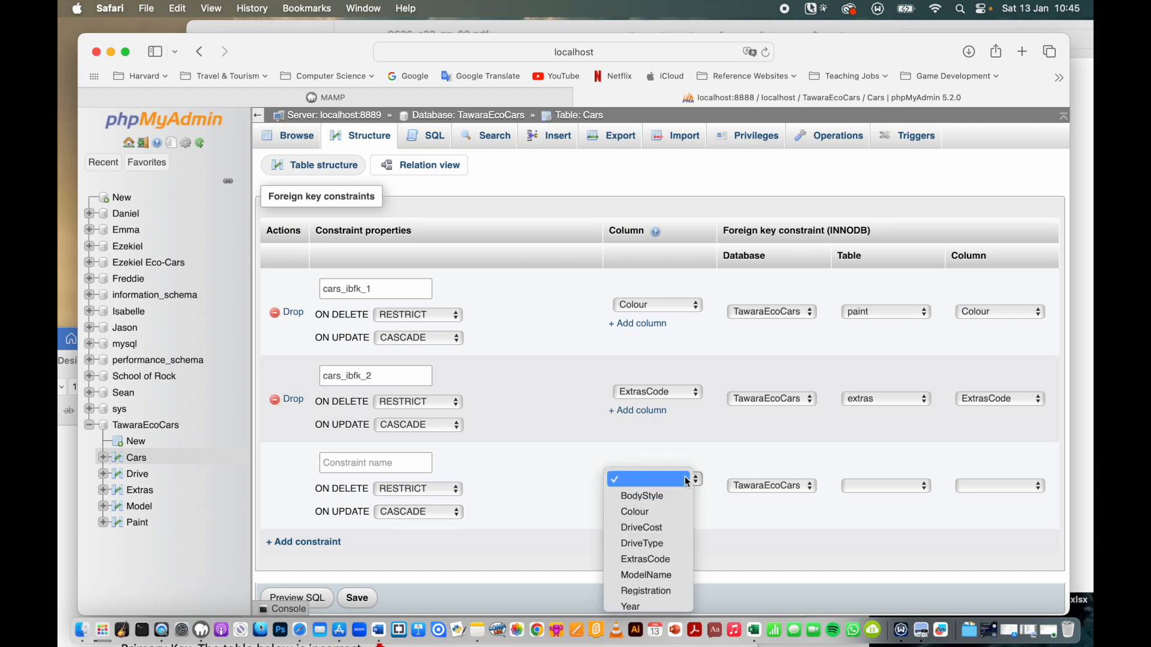
click(680, 575)
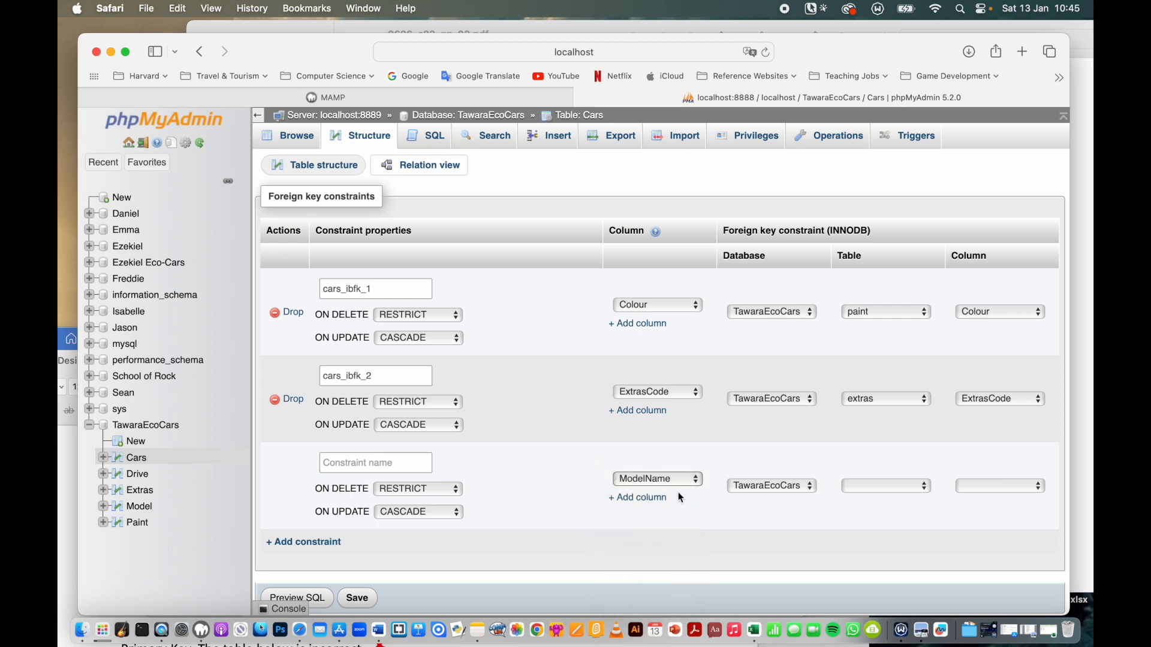
click(876, 488)
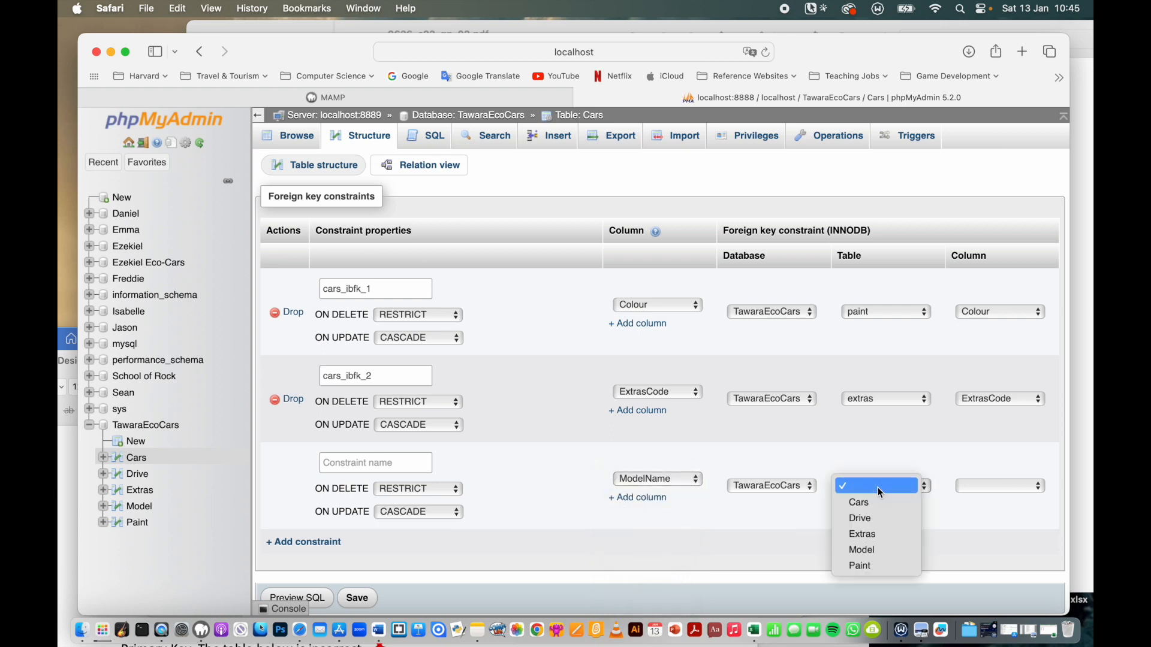
click(887, 548)
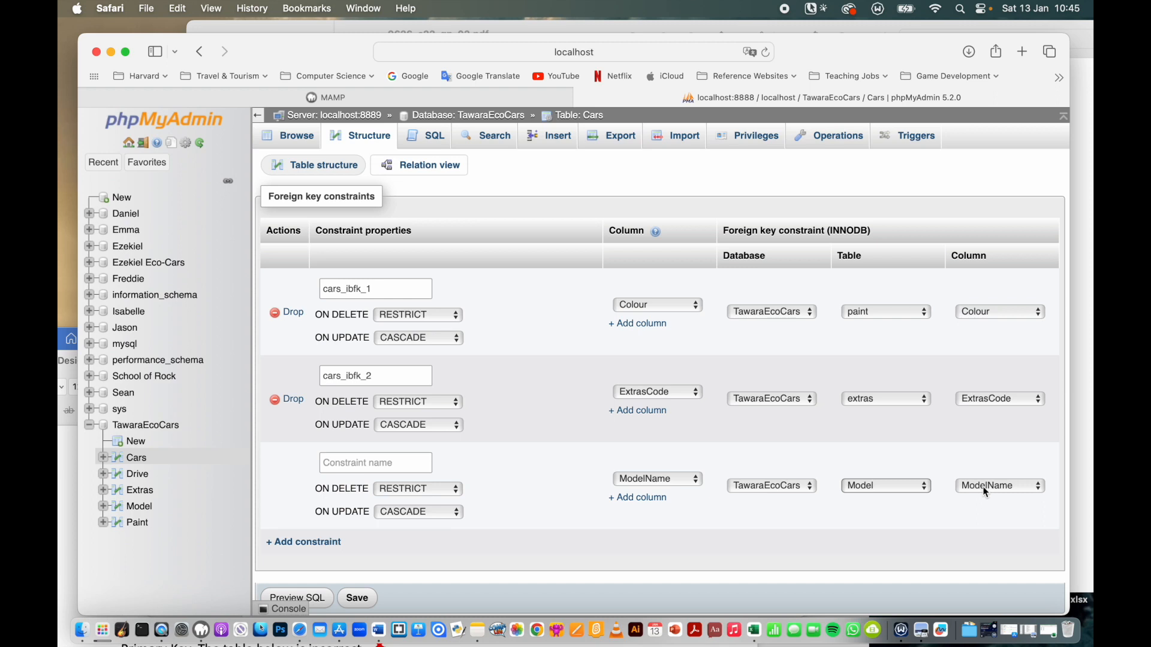
scroll(540, 510, down, 1)
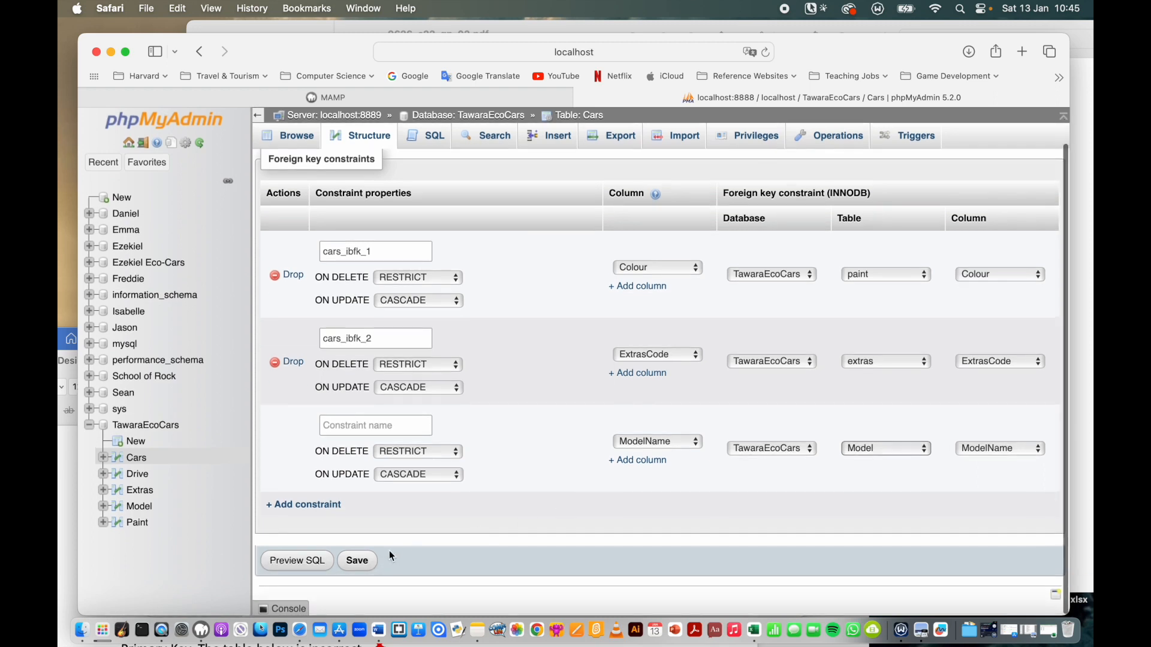
click(360, 560)
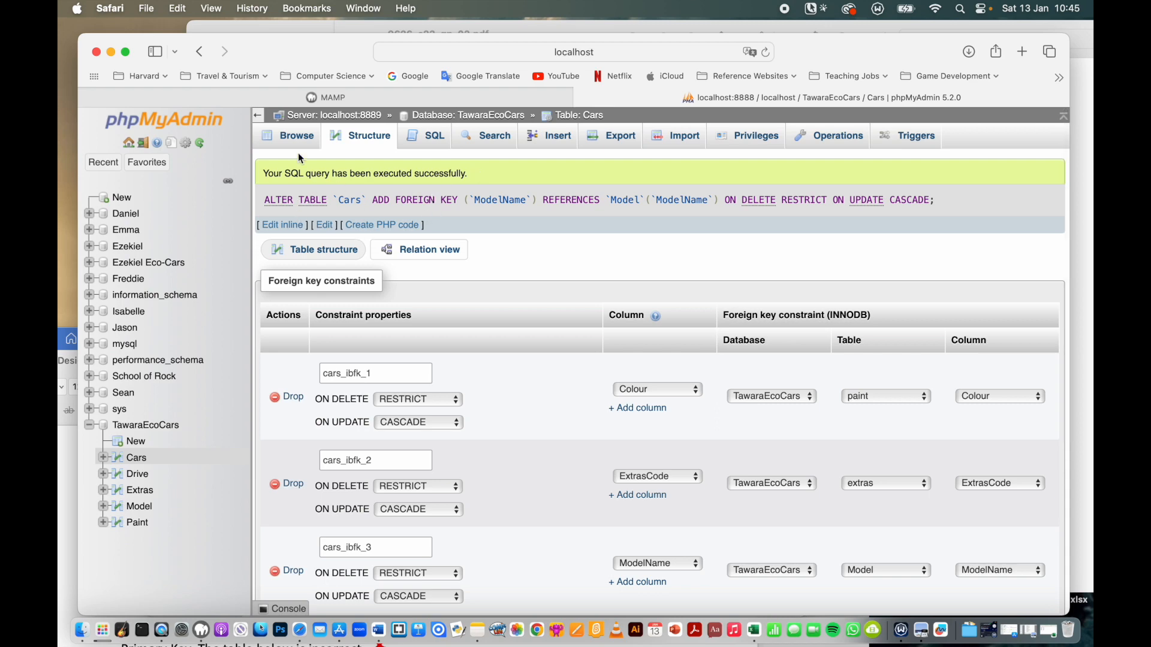
- Browse the Cars table and follow the Ecodrive link in the first record to its Model entry
click(293, 135)
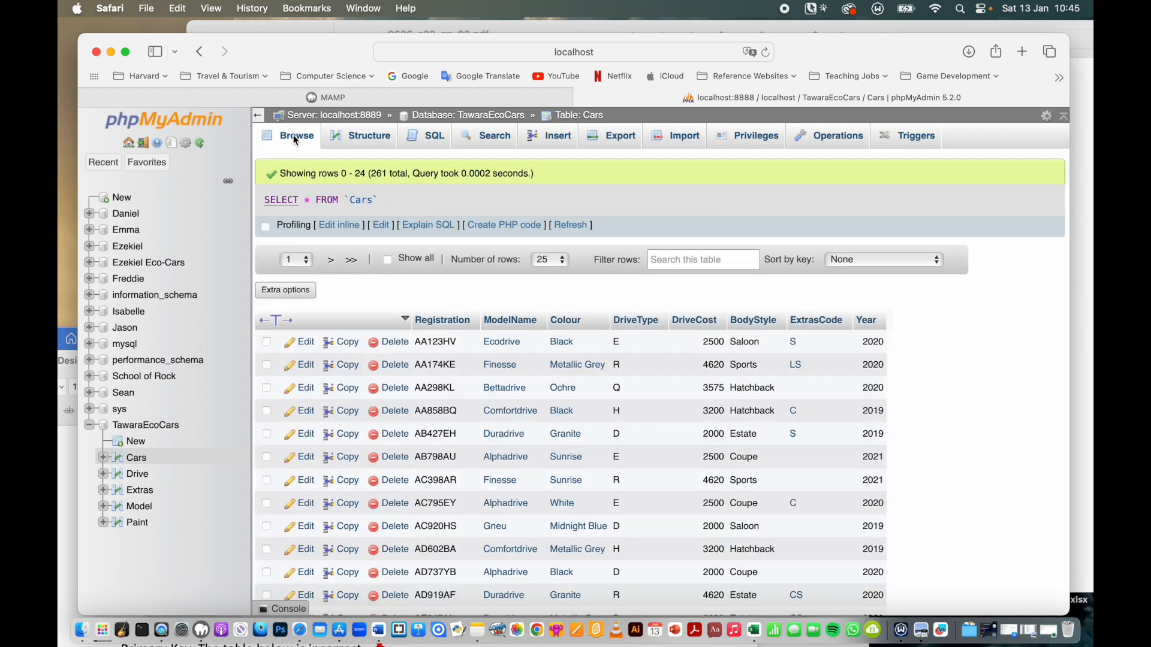
click(502, 343)
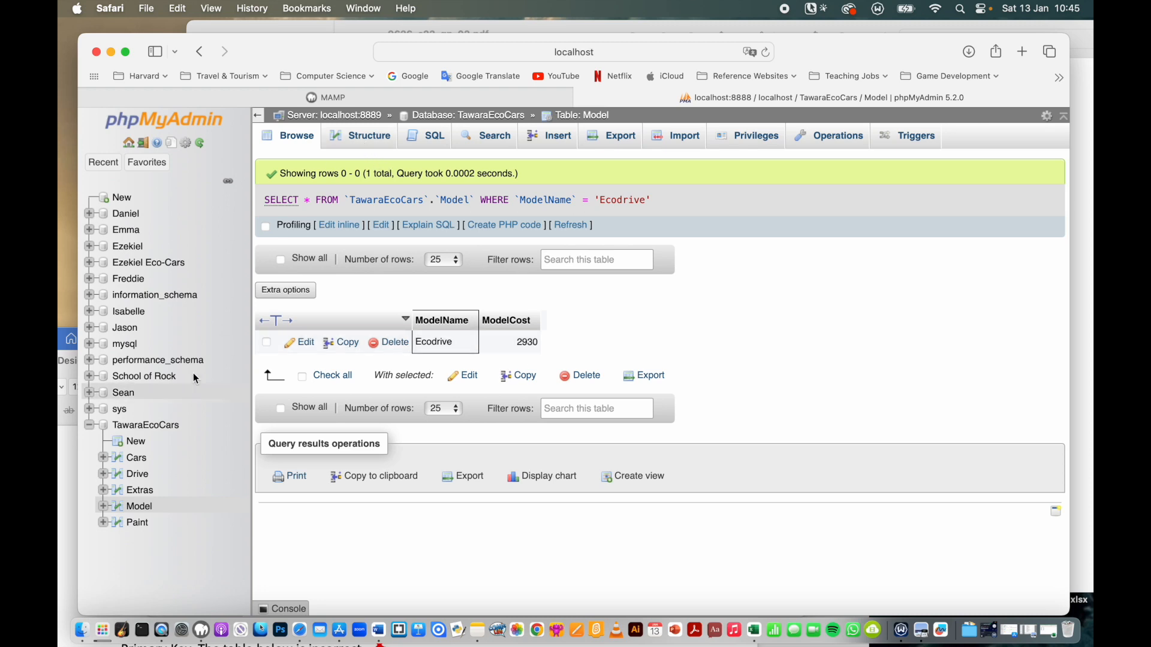
- Follow the Finesse link in the Cars table to its Model entry and browse all Model records
click(144, 462)
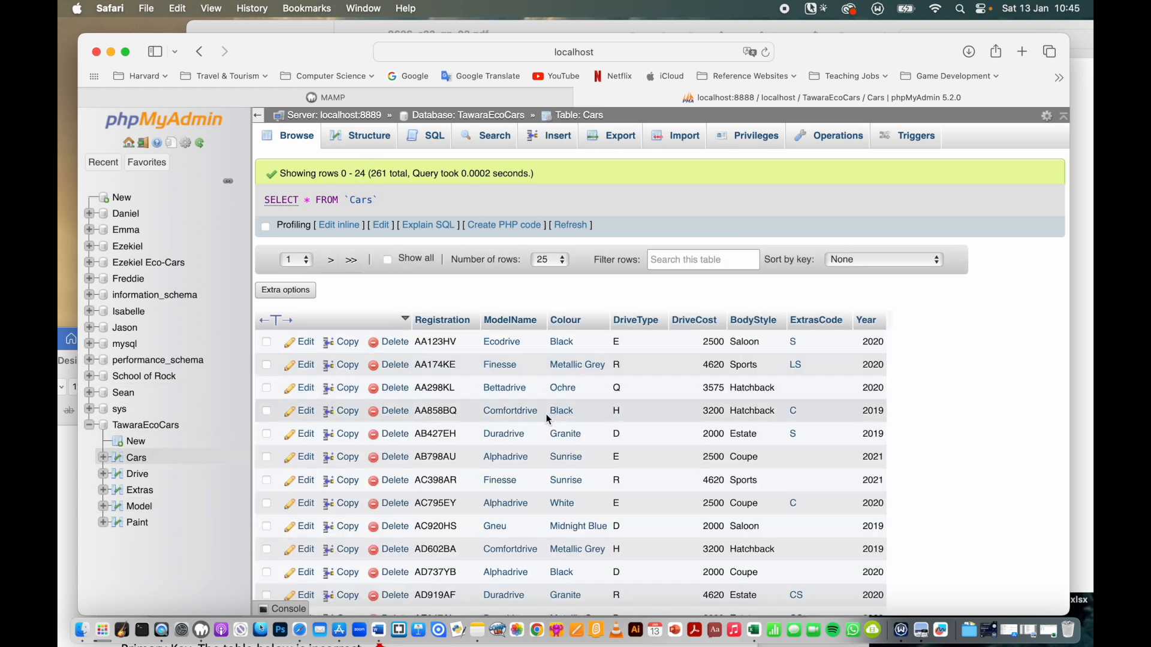
click(508, 367)
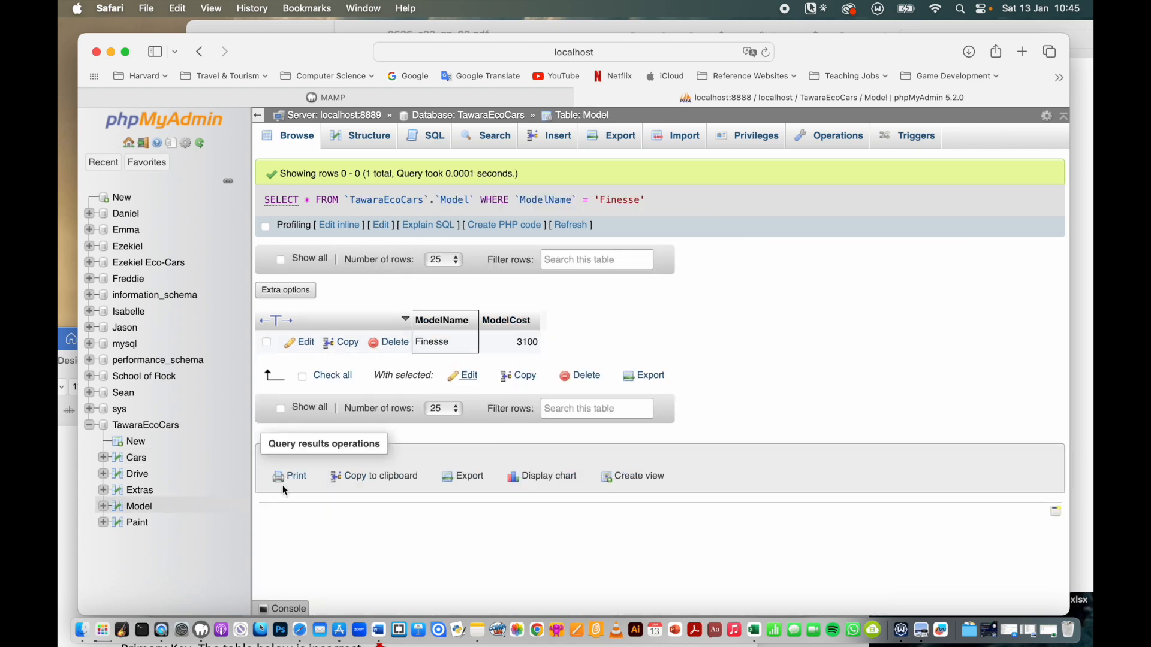
click(140, 507)
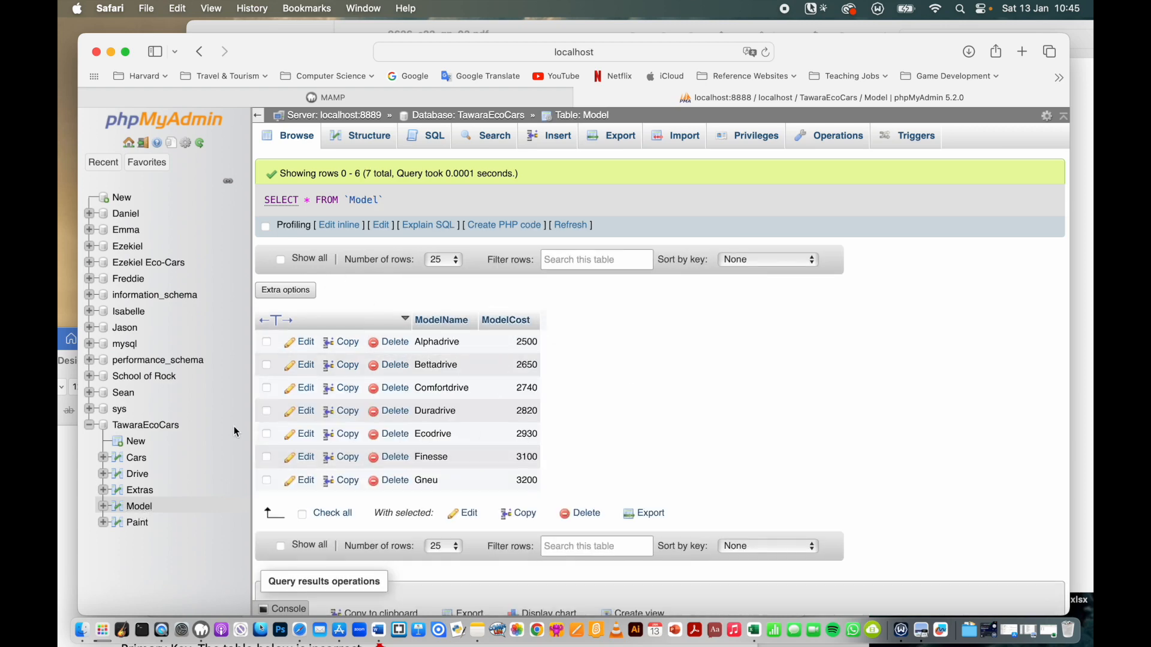
- Browse the Drive table and compare its columns with the records in the Cars table
click(137, 459)
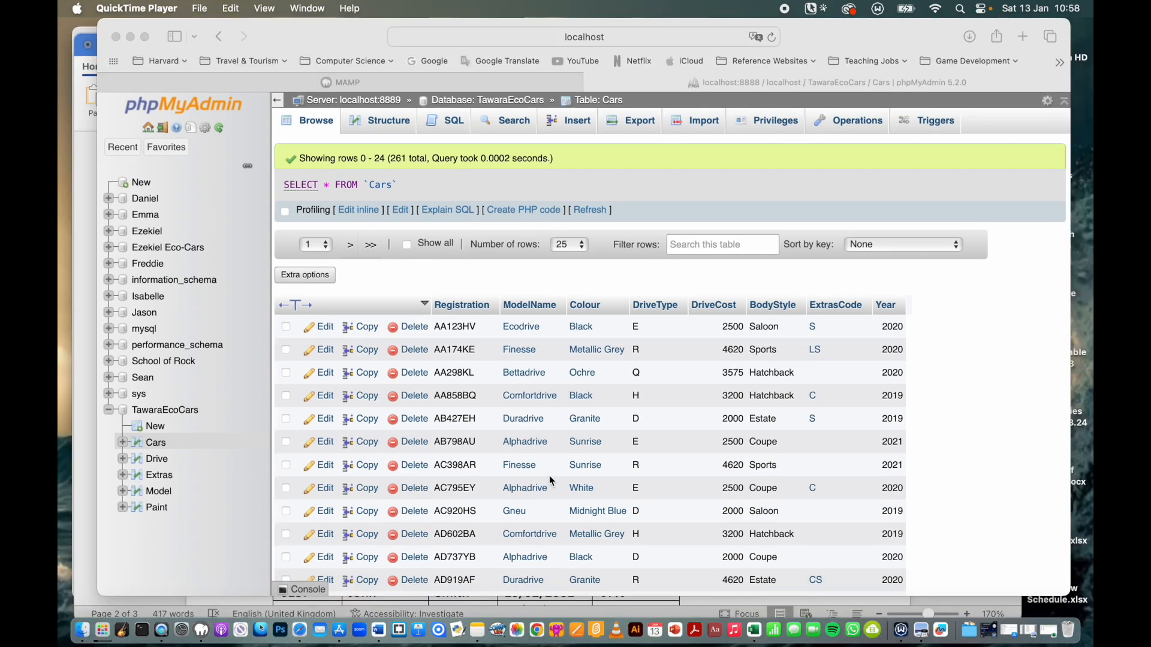
click(155, 465)
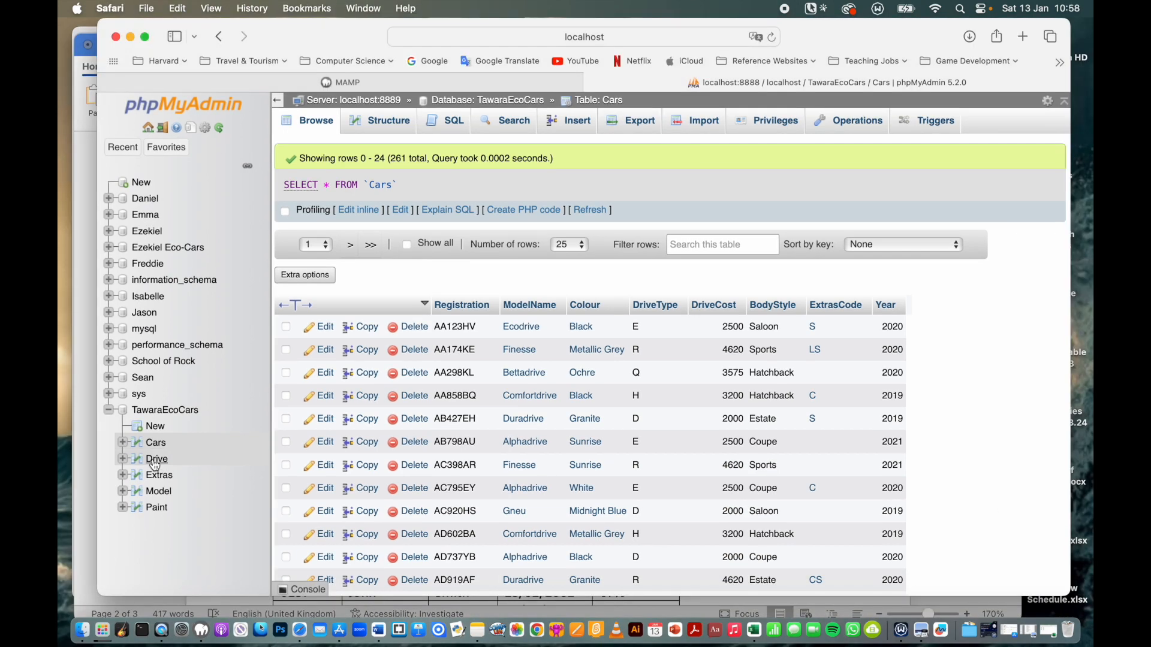
click(155, 461)
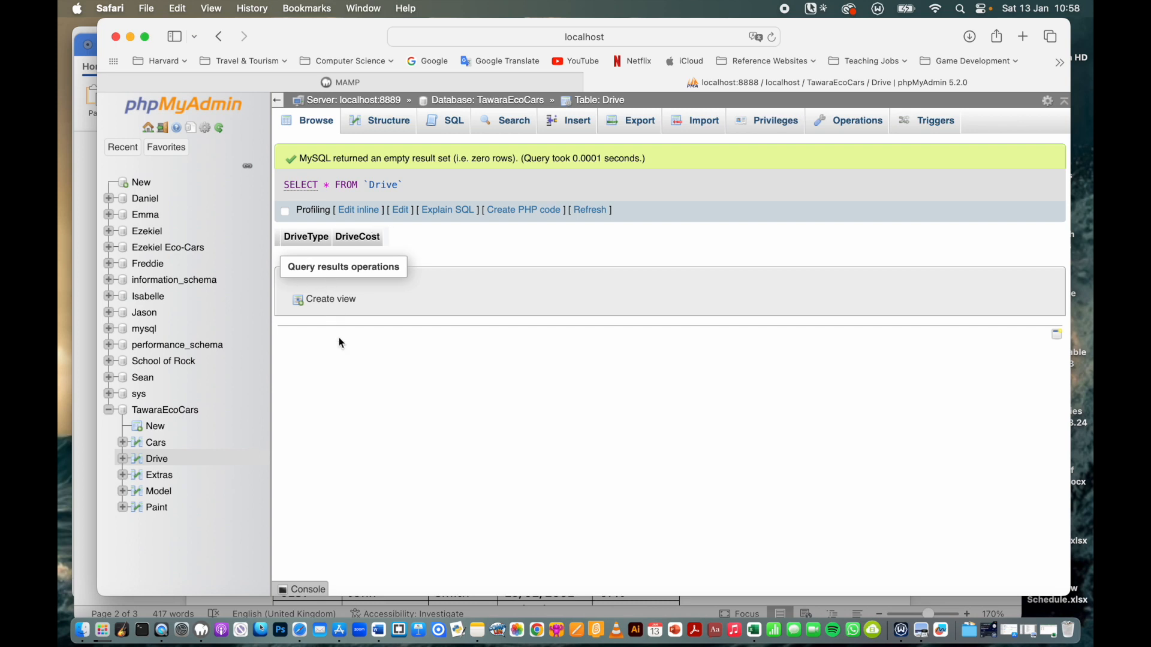
click(157, 446)
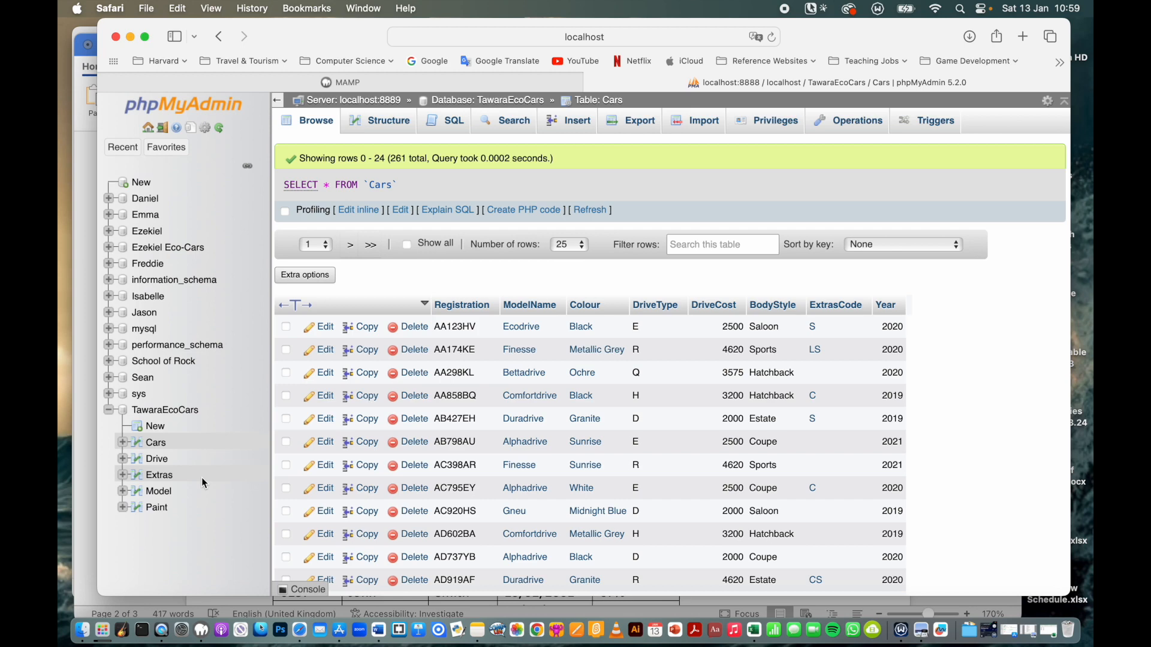
- Review the 2NF rules in the Normalisation document and the exam paper's drive types against DriveType and DriveCost in Cars
click(85, 186)
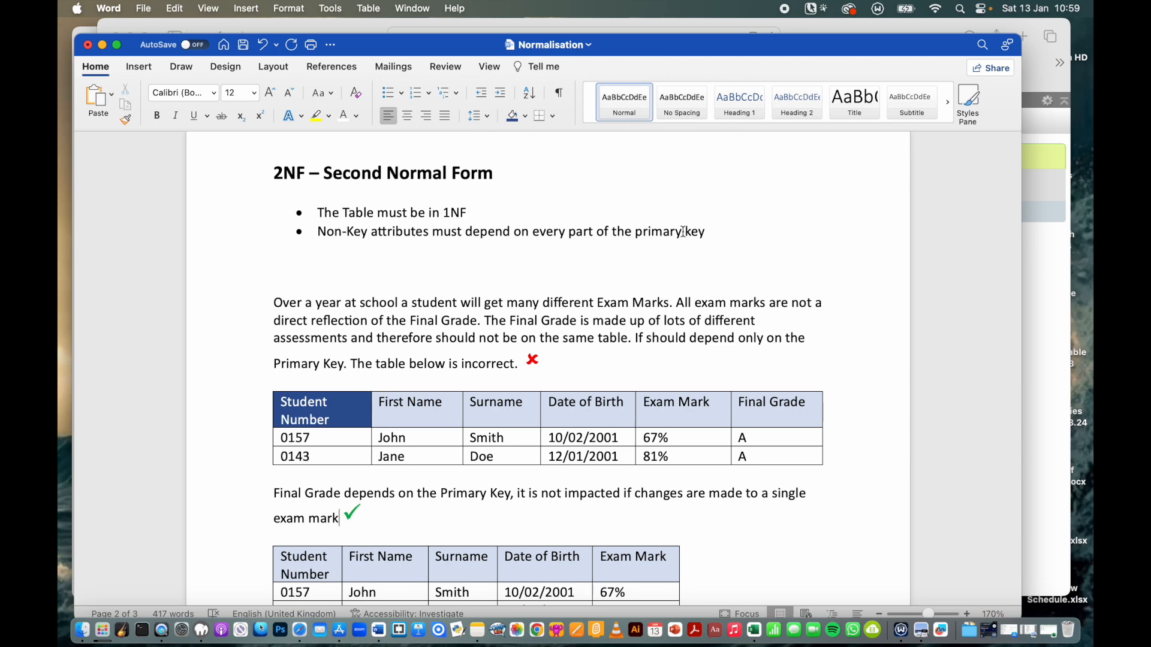
click(1031, 289)
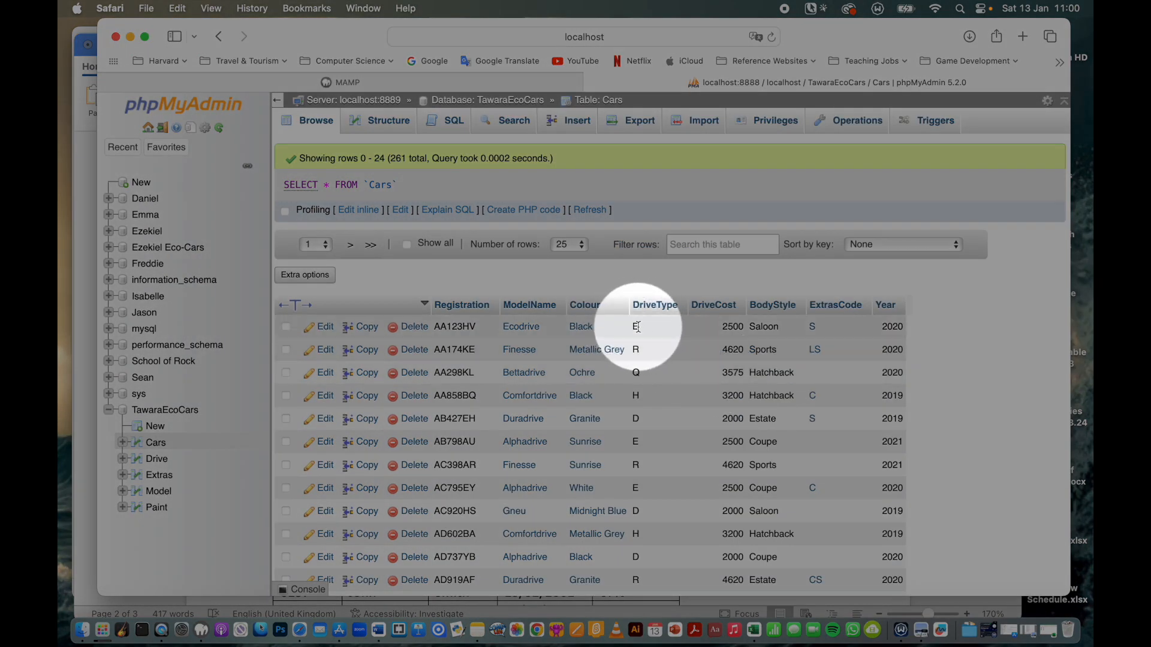
click(87, 30)
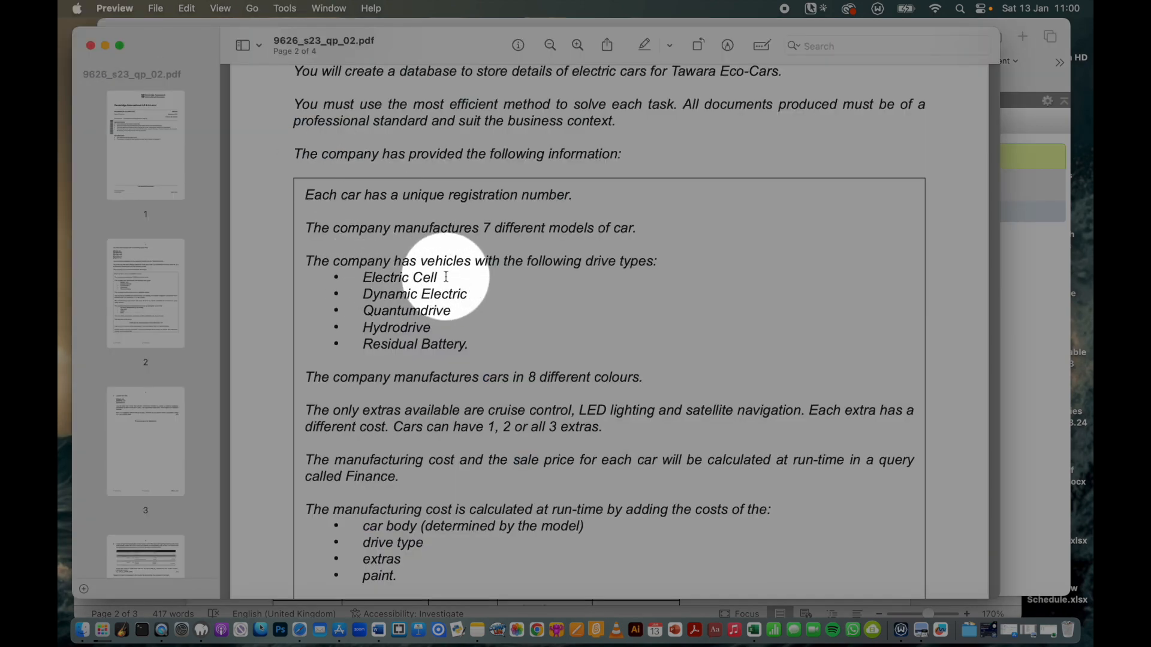
click(1037, 312)
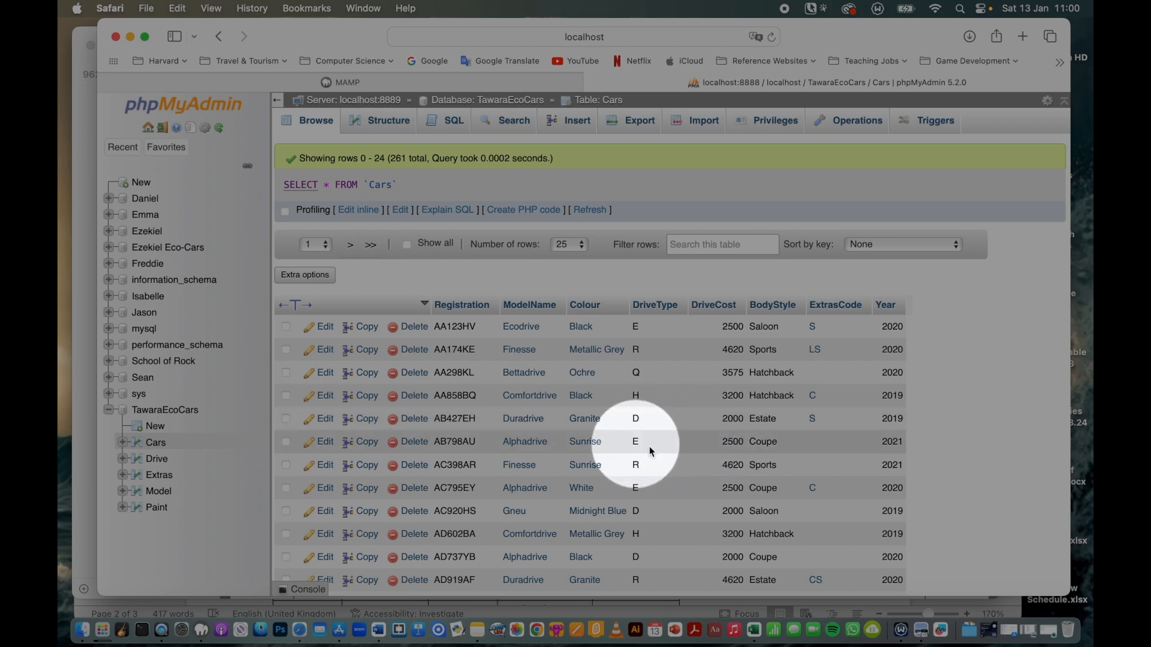
scroll(660, 448, down, 5)
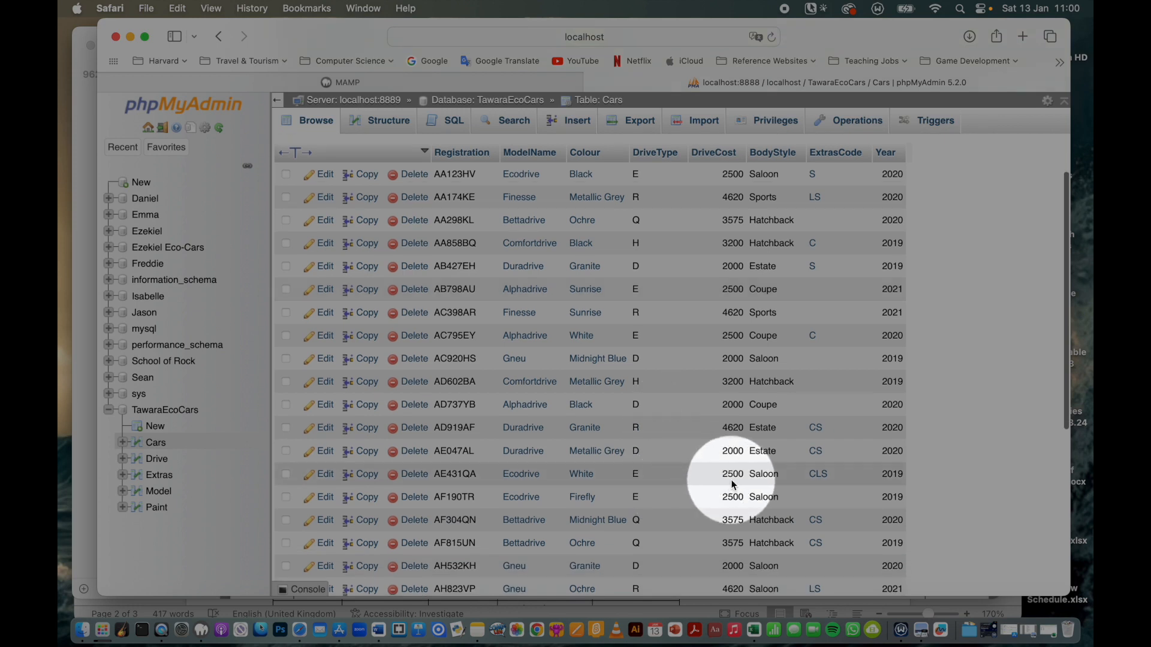
scroll(699, 387, up, 5)
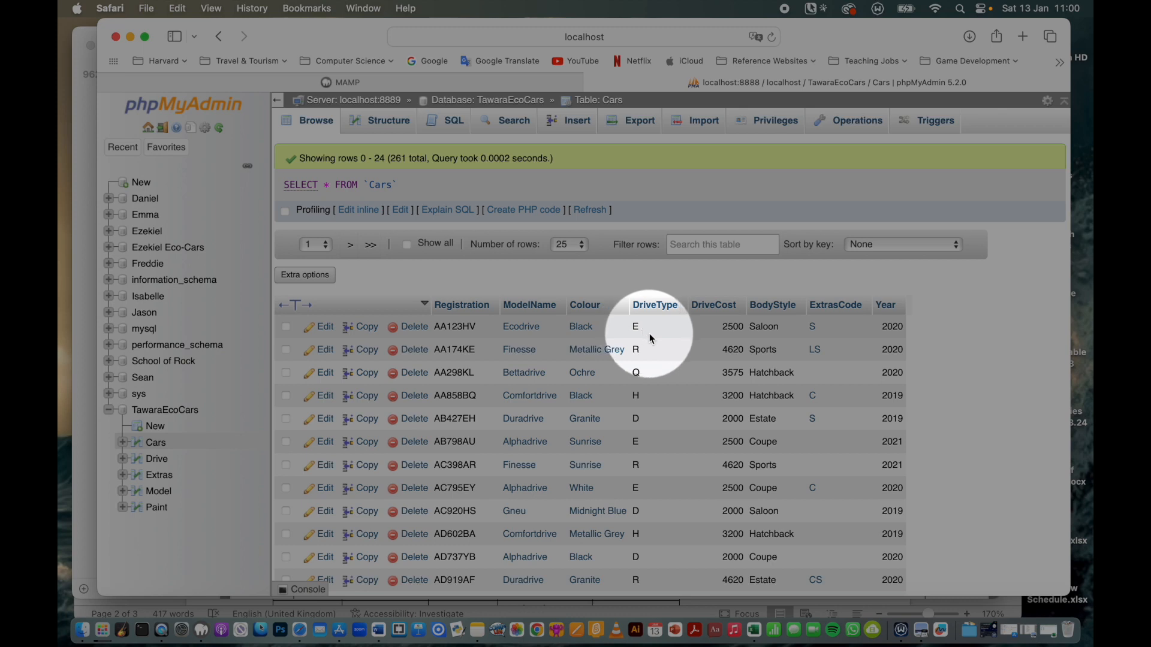
- Examine the Drive table's structure, check it against the 2NF rules in the Normalisation document, and return to the Cars records
click(151, 459)
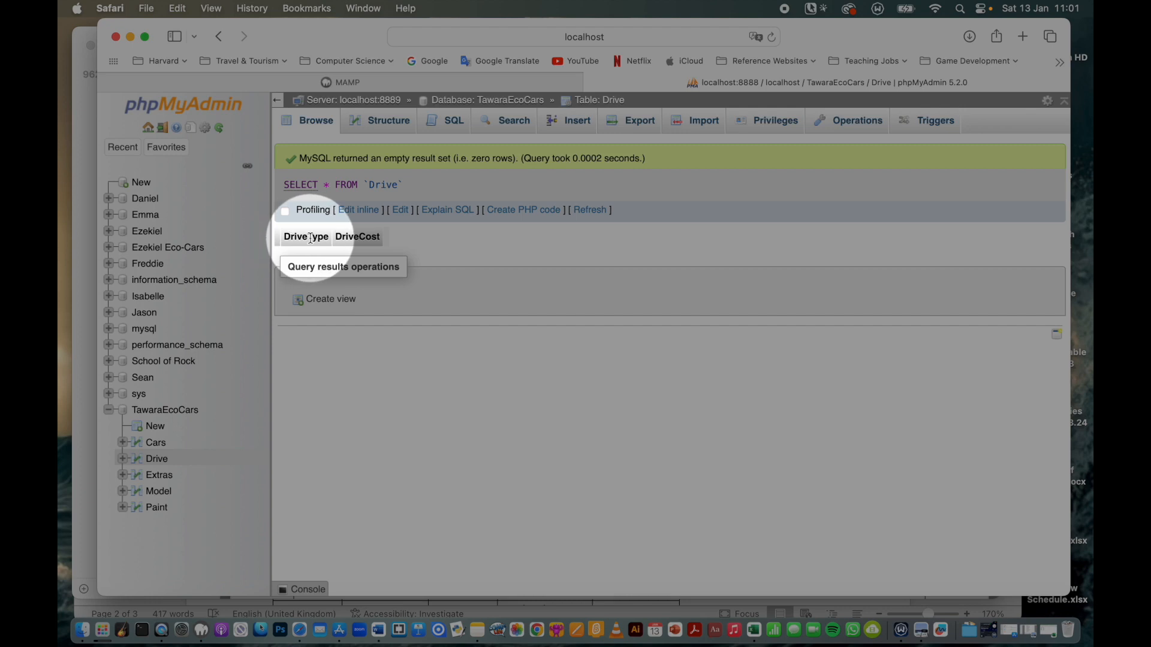
click(387, 120)
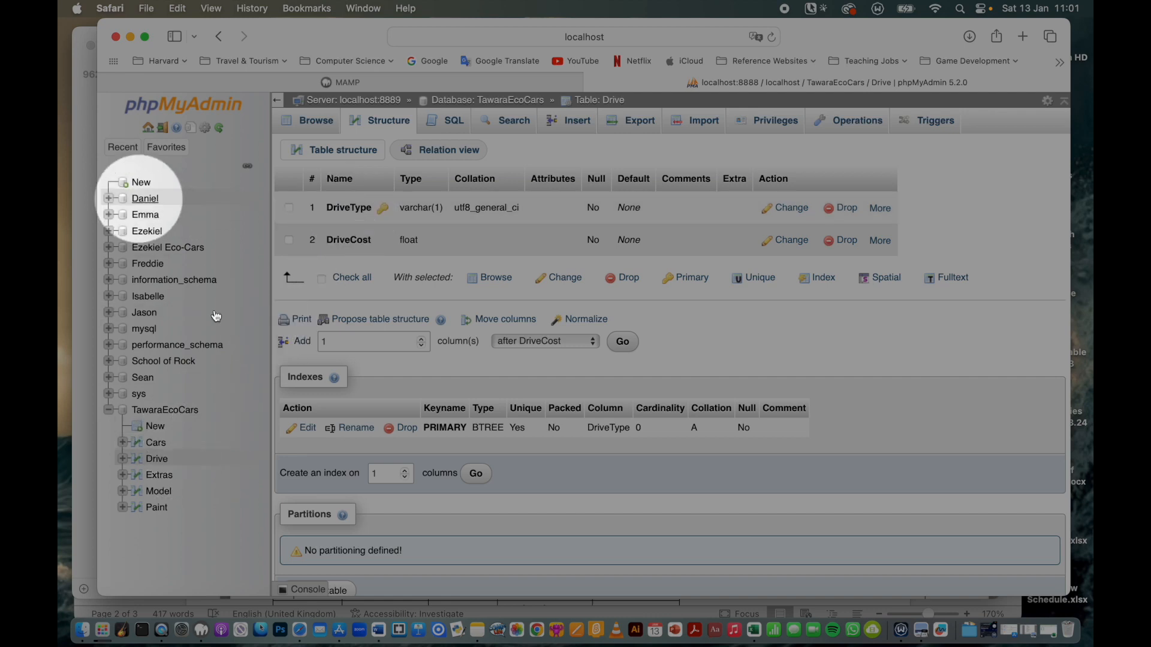
click(377, 617)
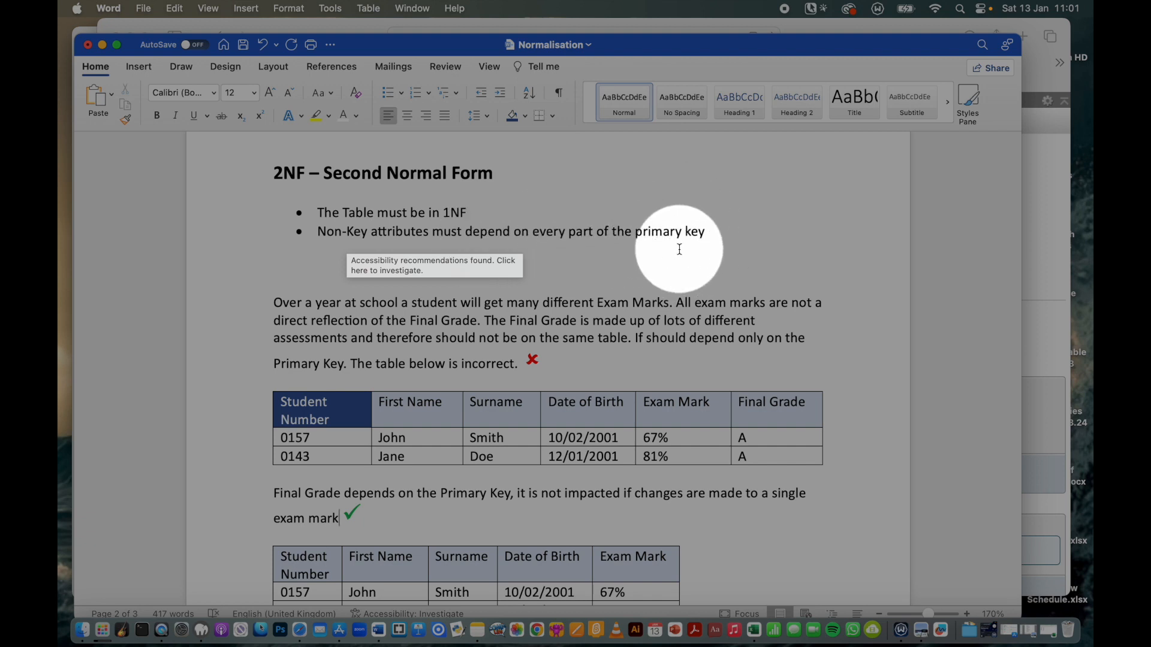
click(1035, 202)
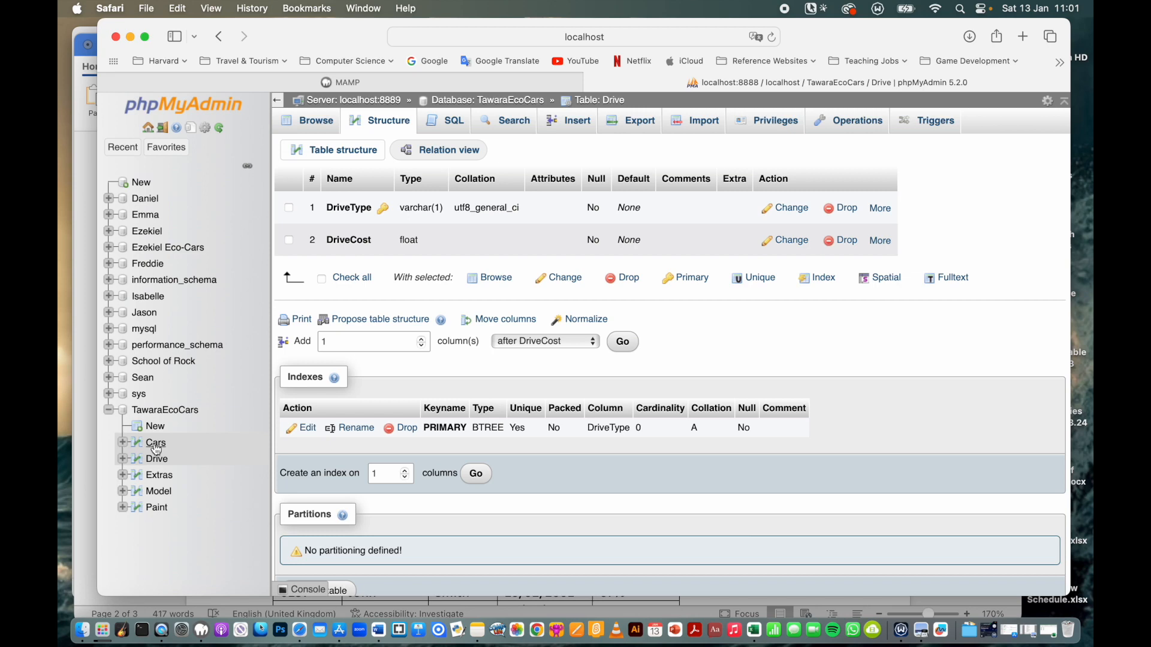
click(156, 445)
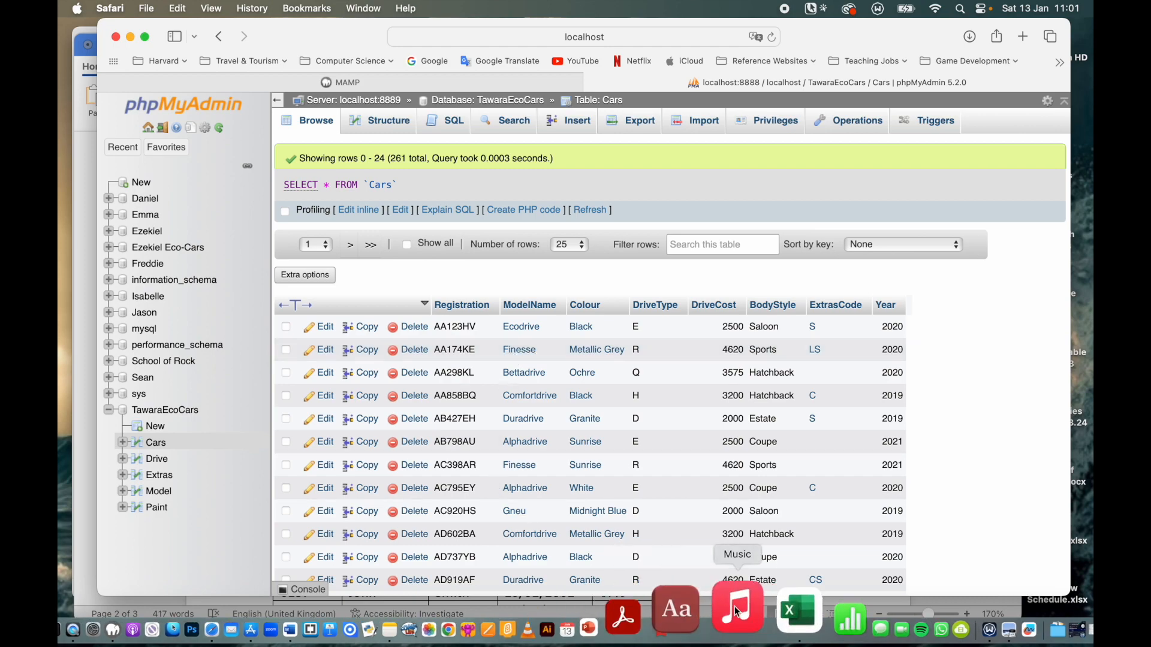
- Switch to Excel, close the Models file and open the recent j23cars file
click(755, 607)
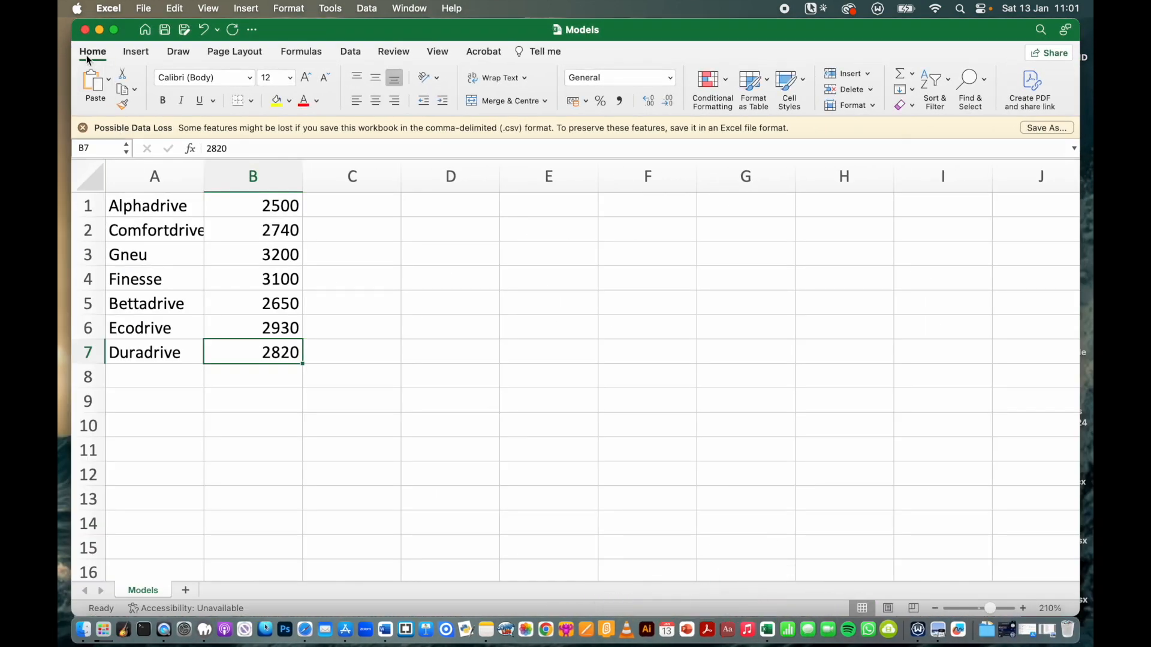
click(82, 30)
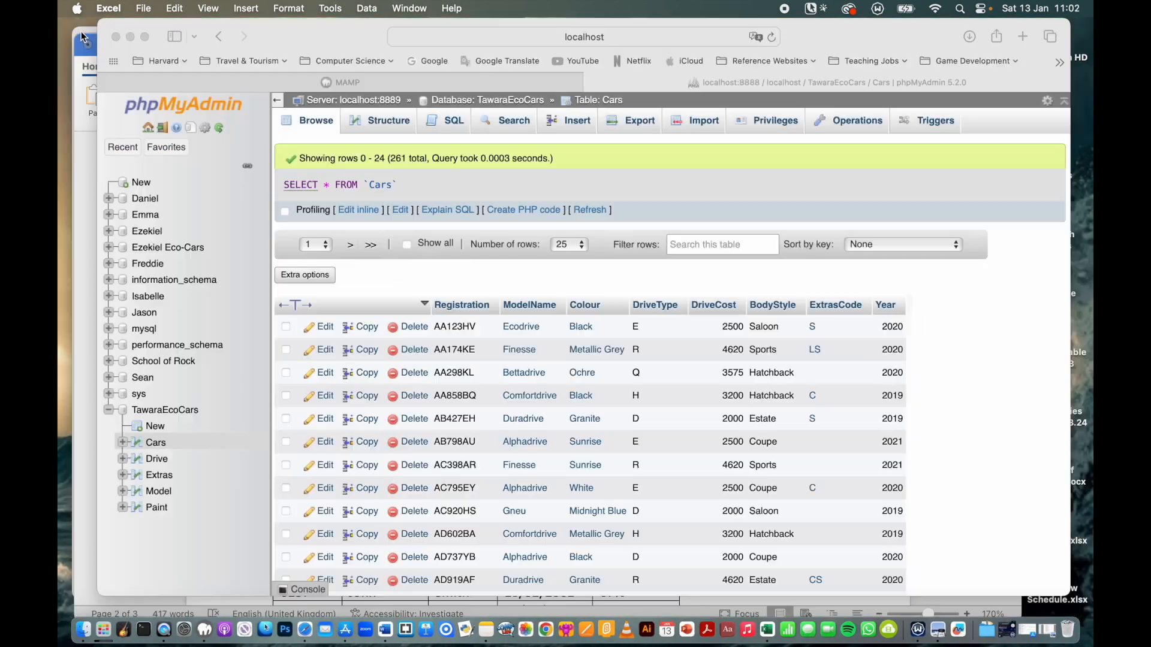
click(140, 7)
mouse_move(174, 77)
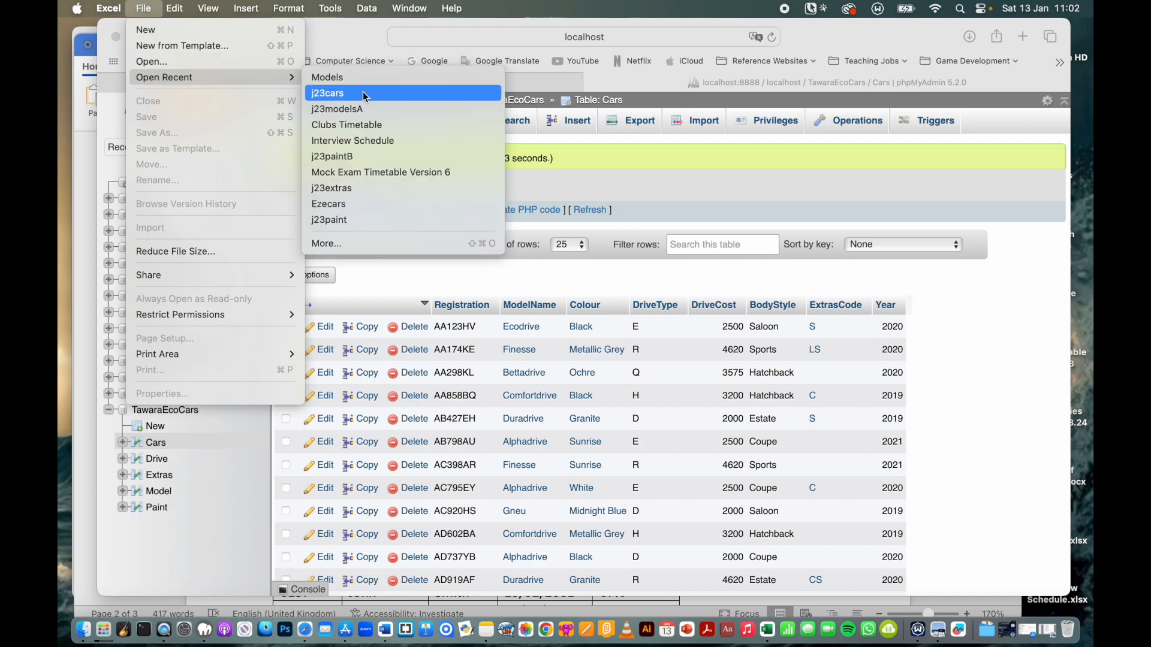
click(365, 93)
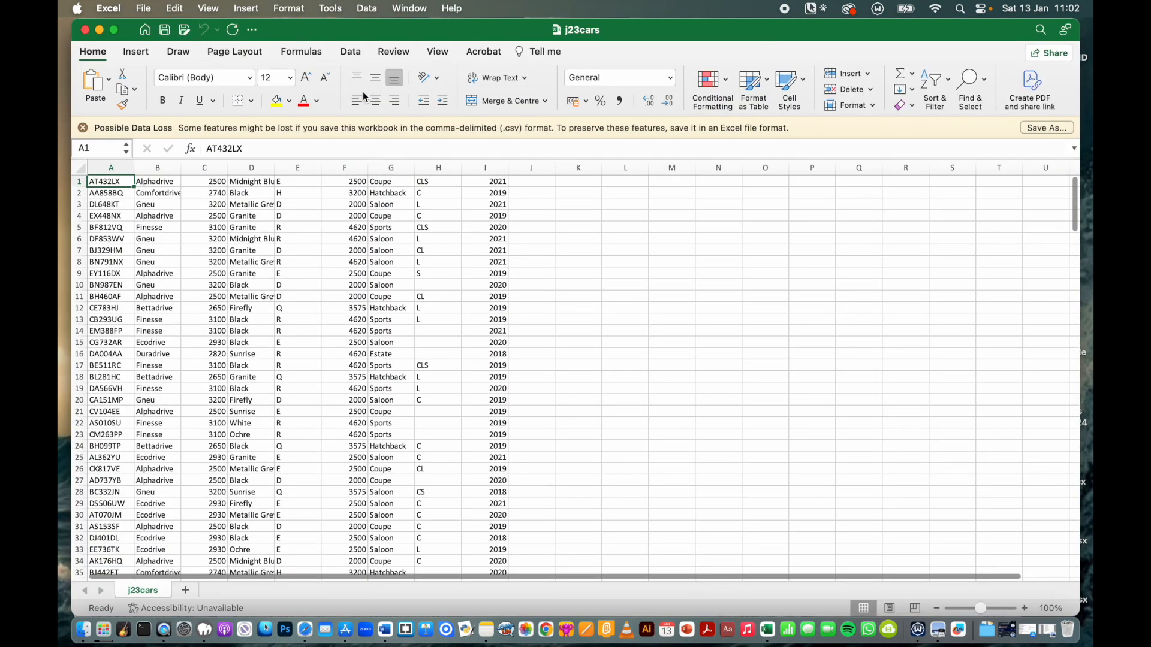
- Delete columns A to D and G to I from j23cars, keeping only the drive type and drive cost columns
click(119, 167)
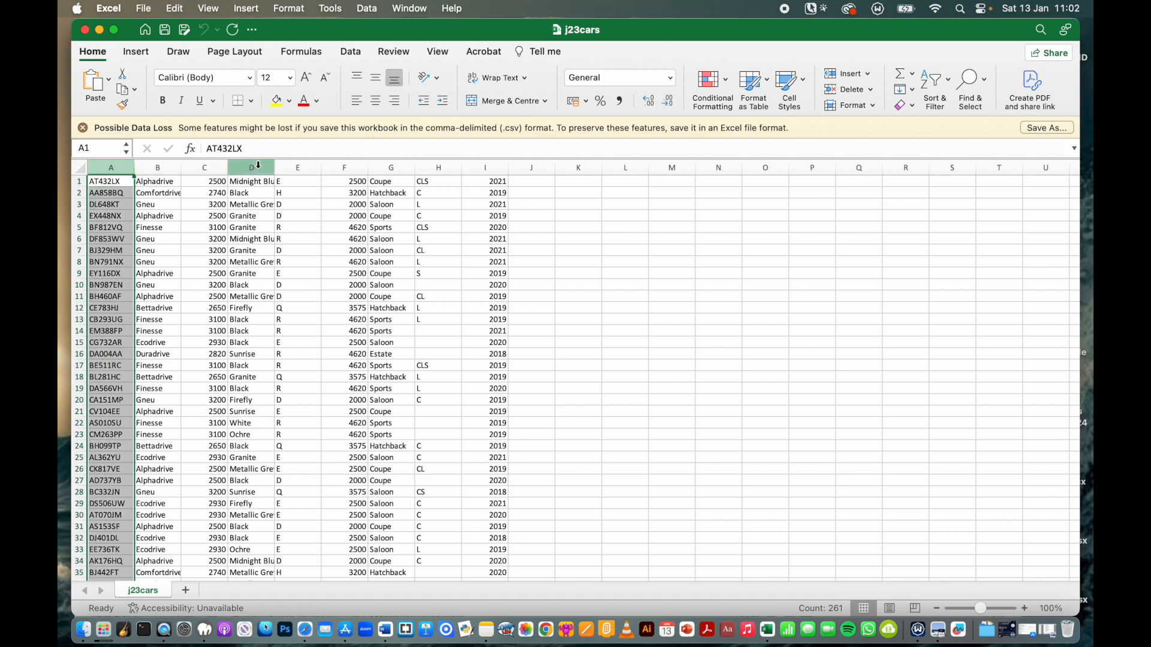
shift+click(258, 166)
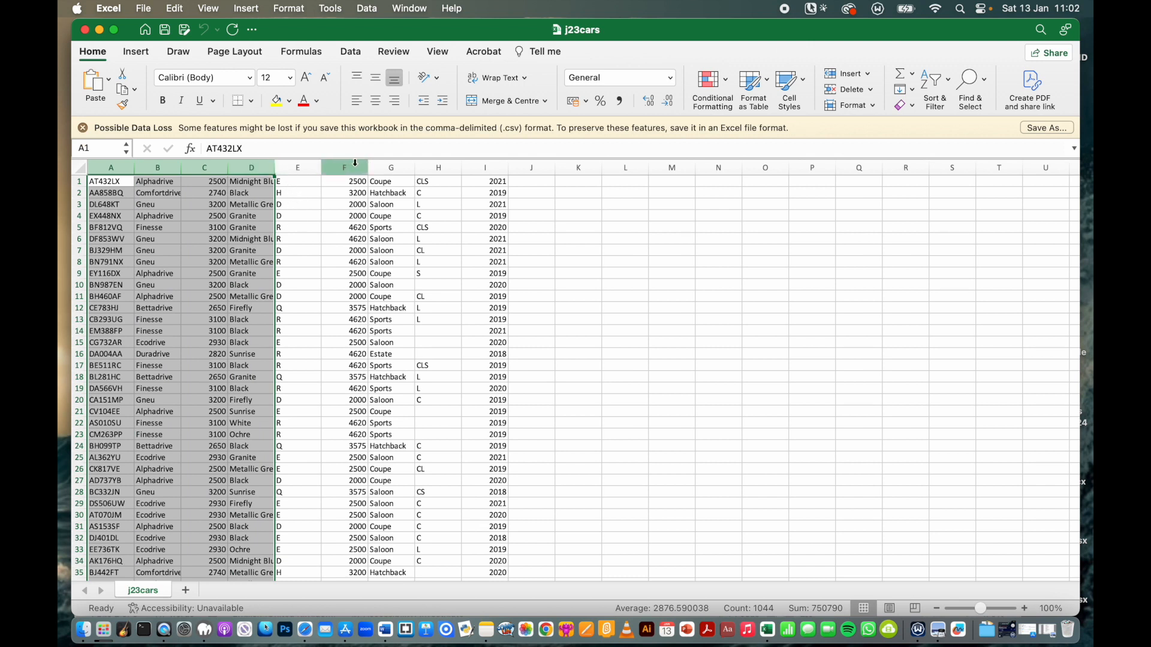
super+click(396, 167)
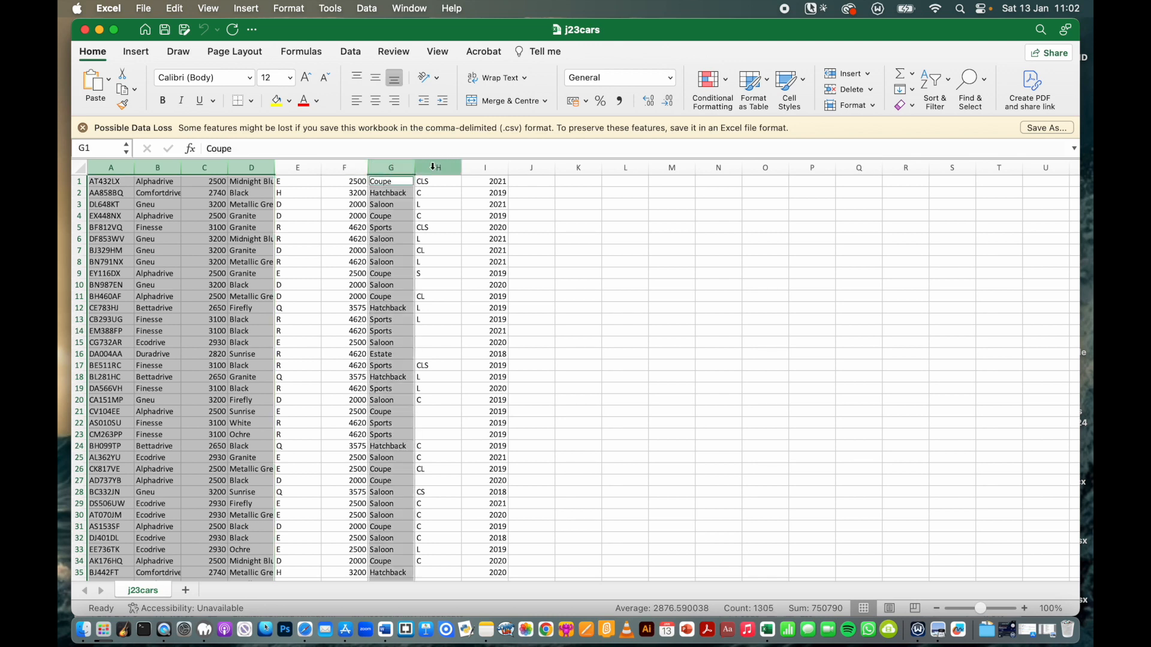
super+click(424, 166)
super+click(480, 167)
right_click(480, 167)
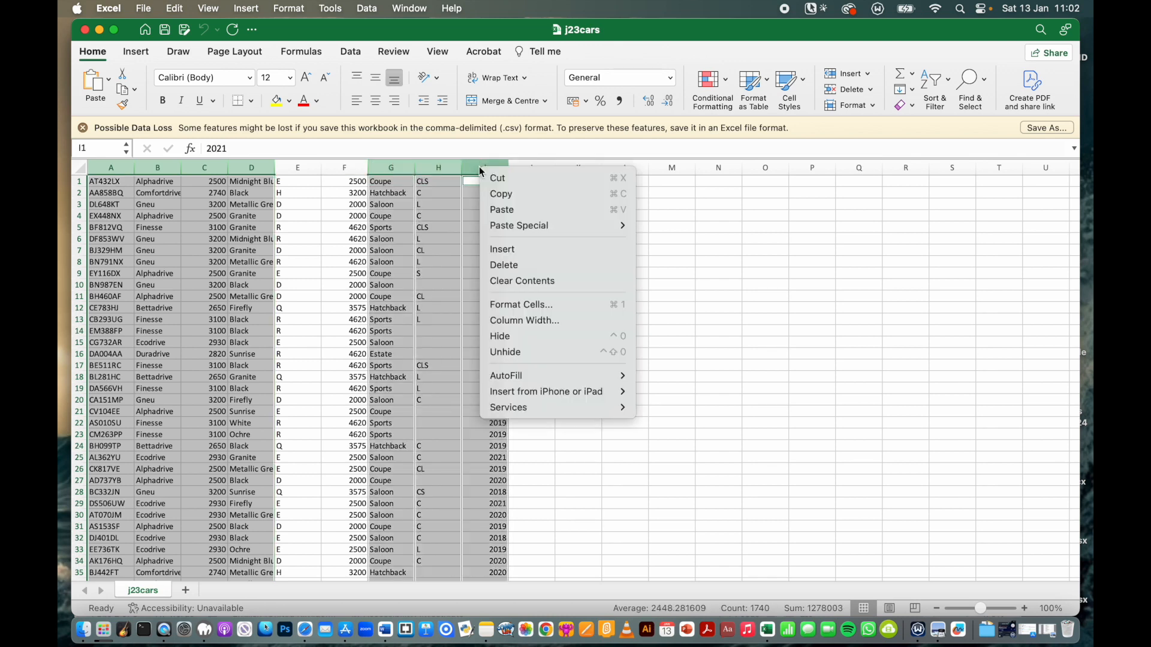
click(548, 268)
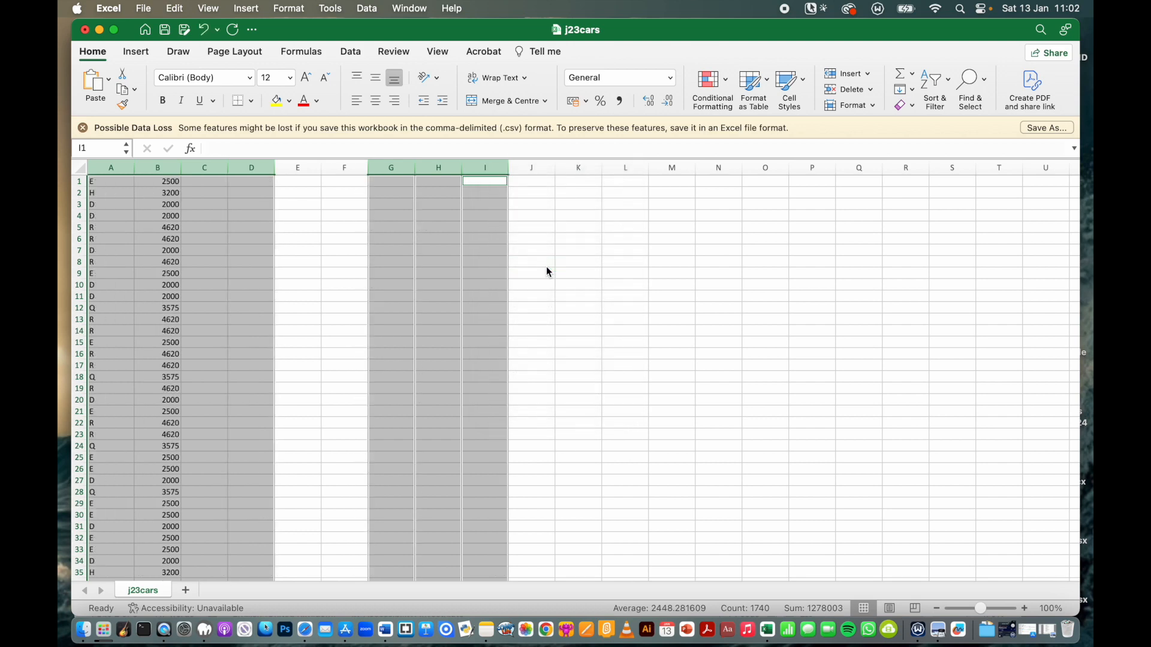
click(345, 262)
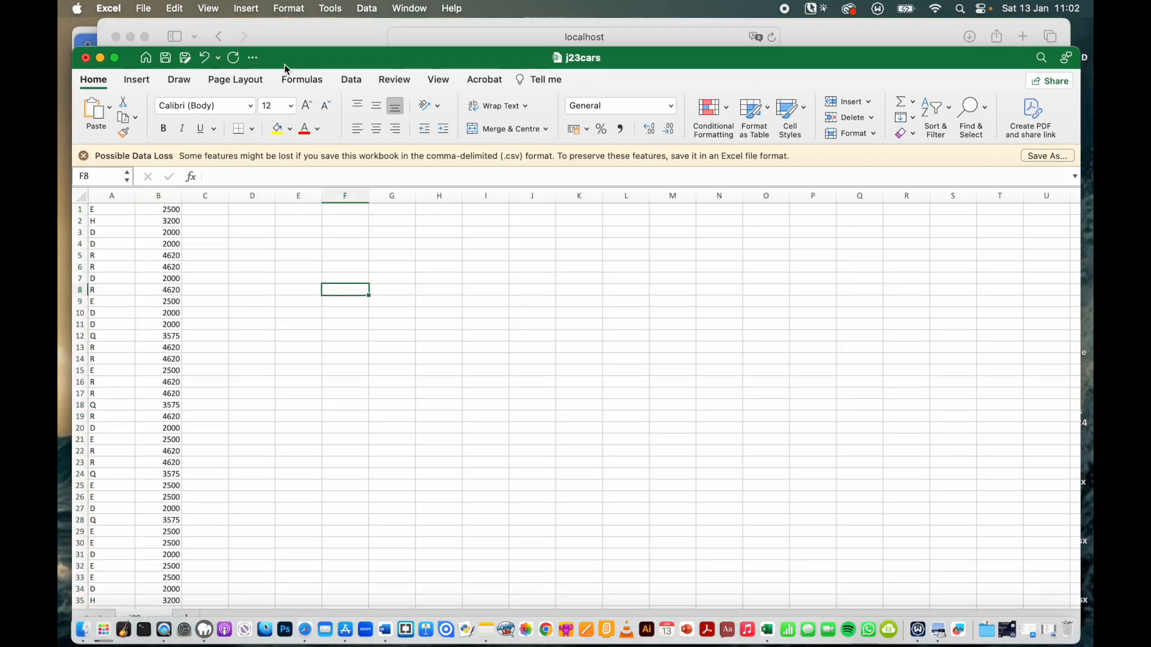
- Arrange the j23cars window beside the exam paper PDF, leaving the paper's list of drive types in view
drag(281, 27, 313, 145)
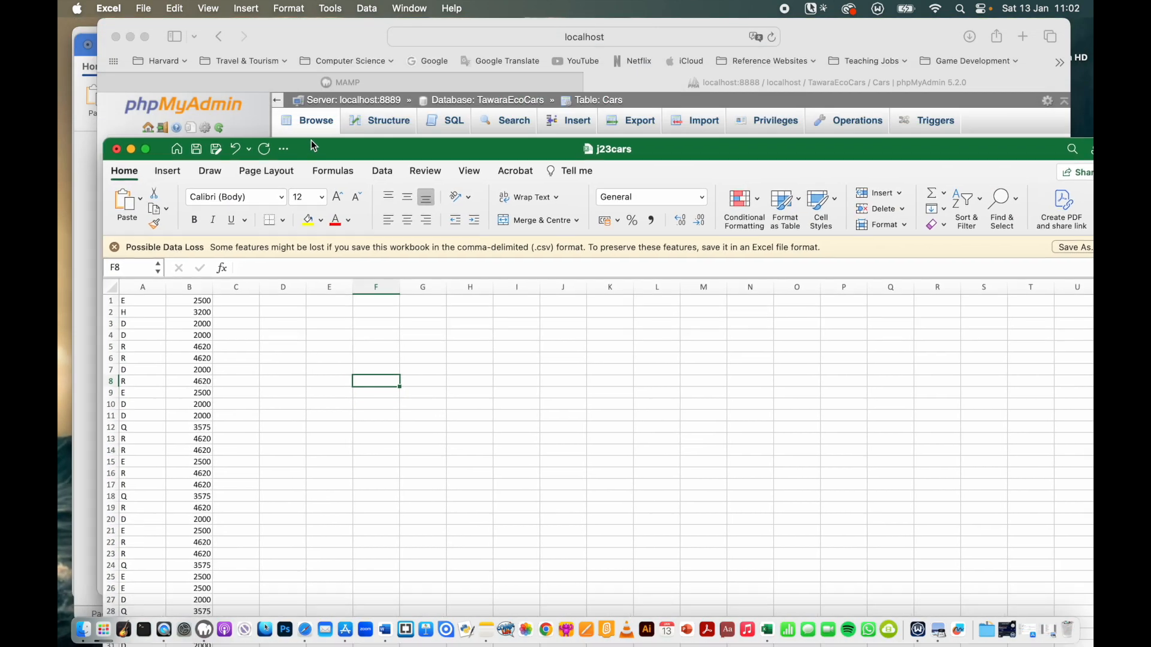
click(89, 31)
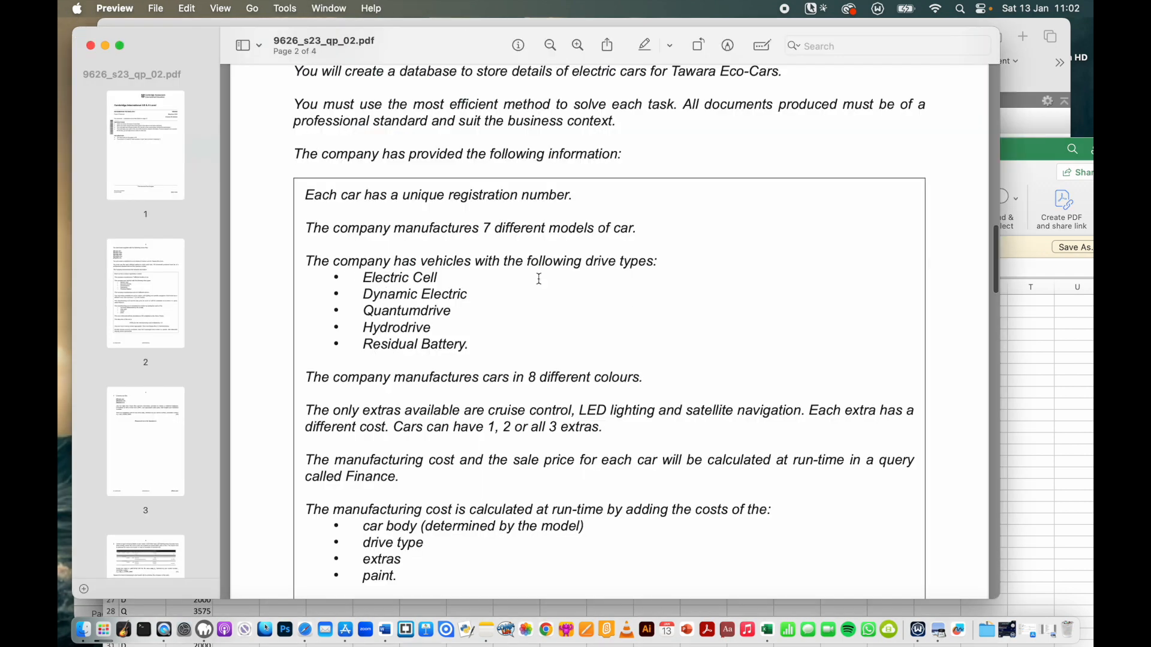
drag(1038, 154, 1063, 64)
drag(412, 69, 790, 71)
- Return to the j23cars spreadsheet and delete the duplicate D record in row 4 and the duplicate R record in row 5
click(543, 224)
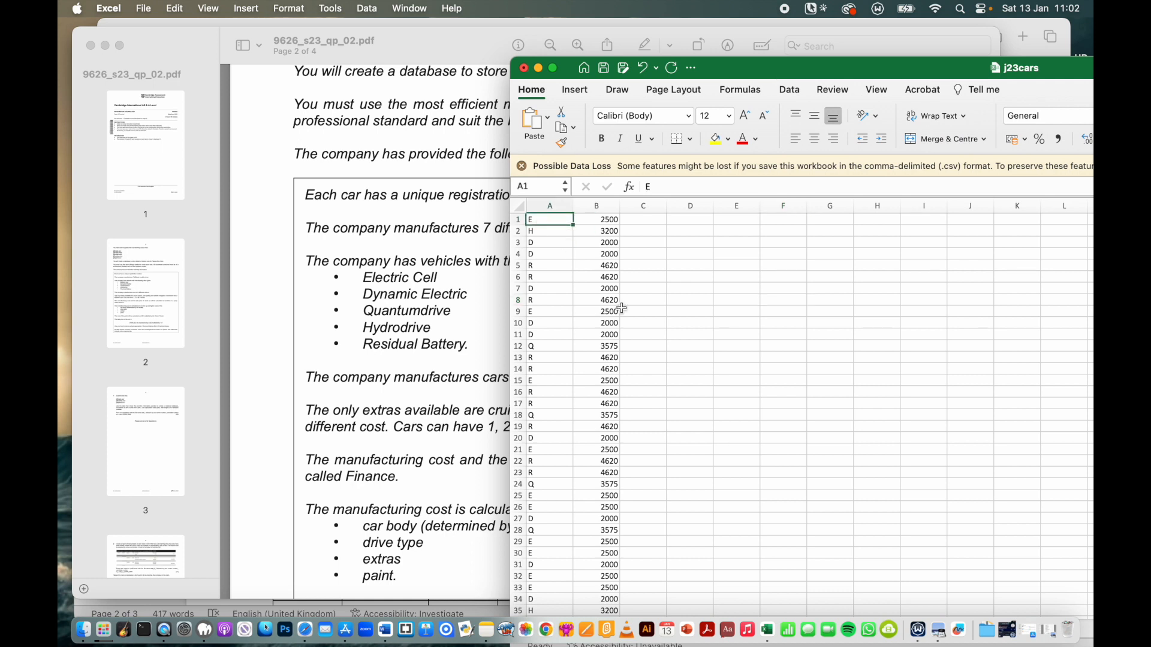
key(Down)
key(Down)
key(Down)
click(518, 255)
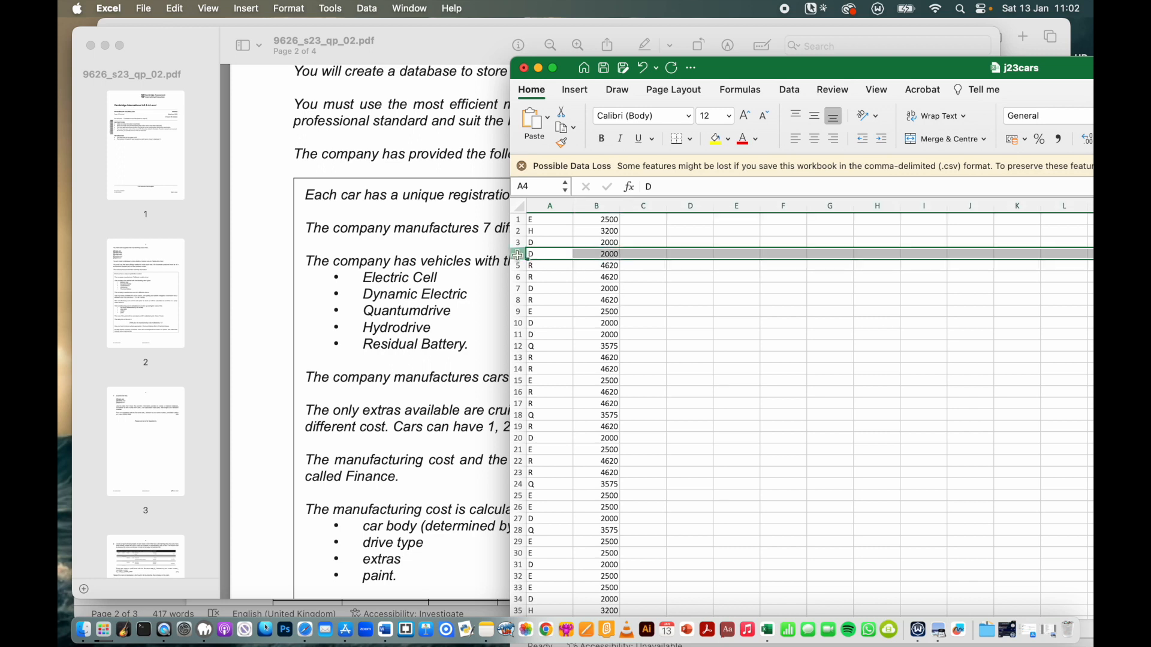
right_click(517, 255)
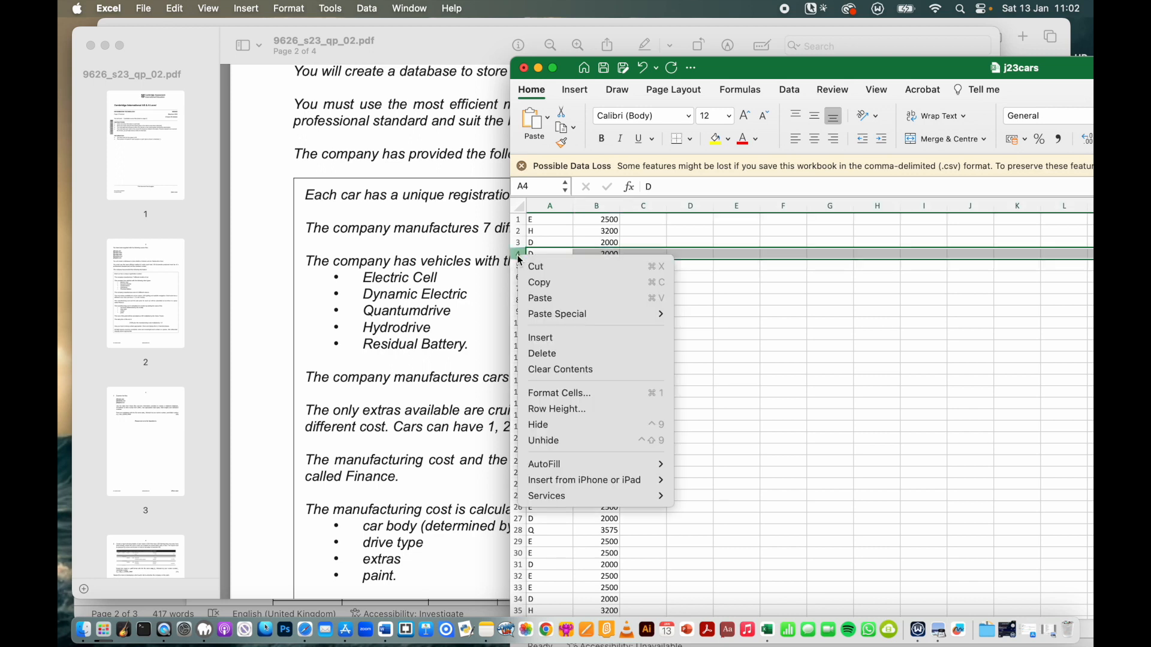
click(607, 358)
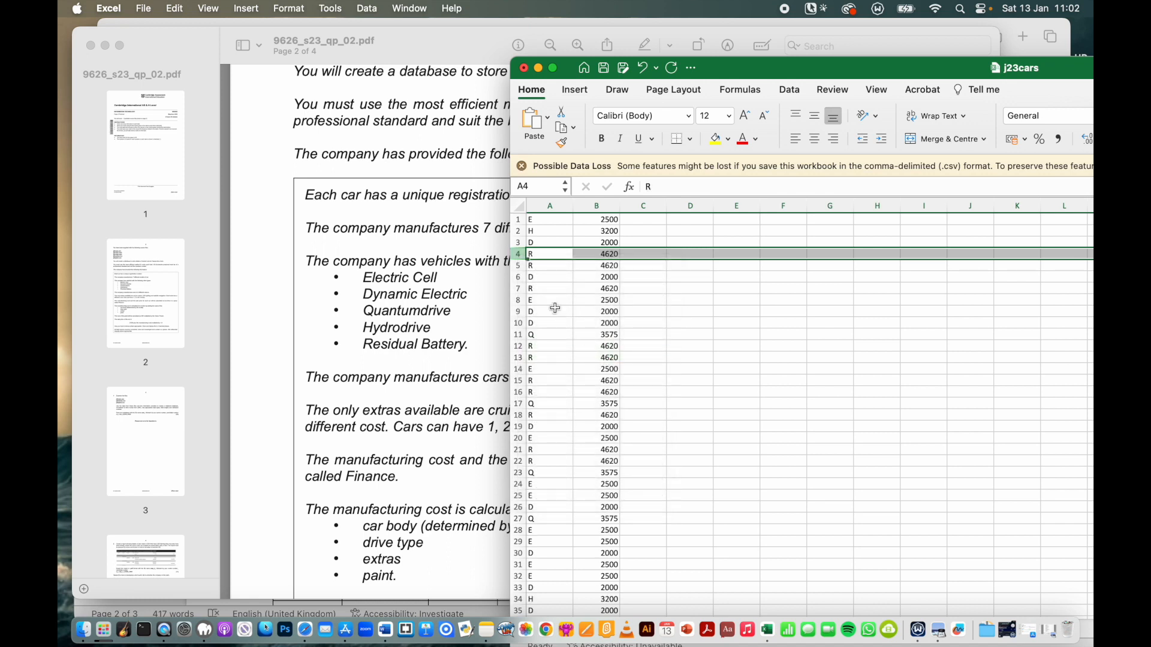
click(518, 266)
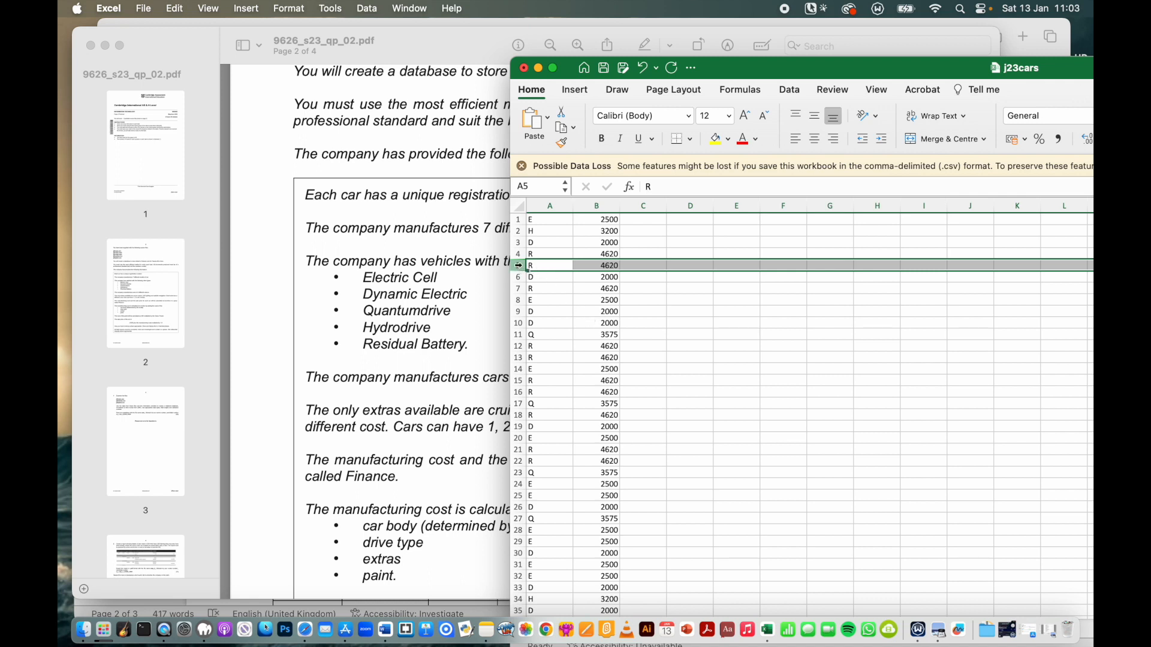
right_click(518, 265)
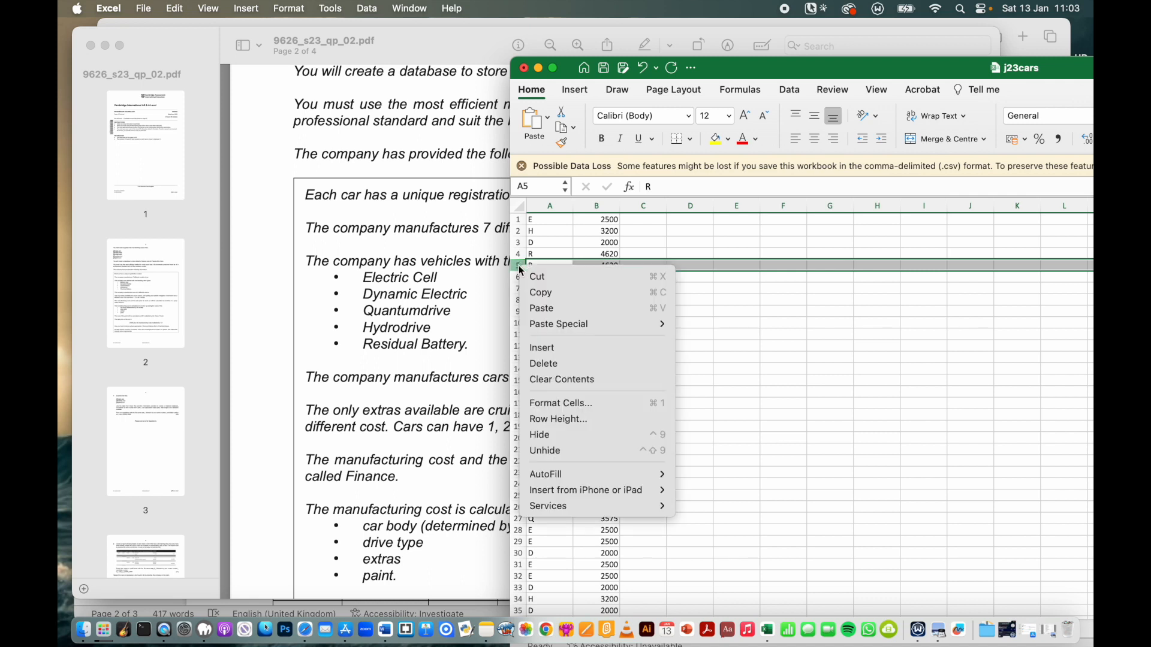
click(572, 364)
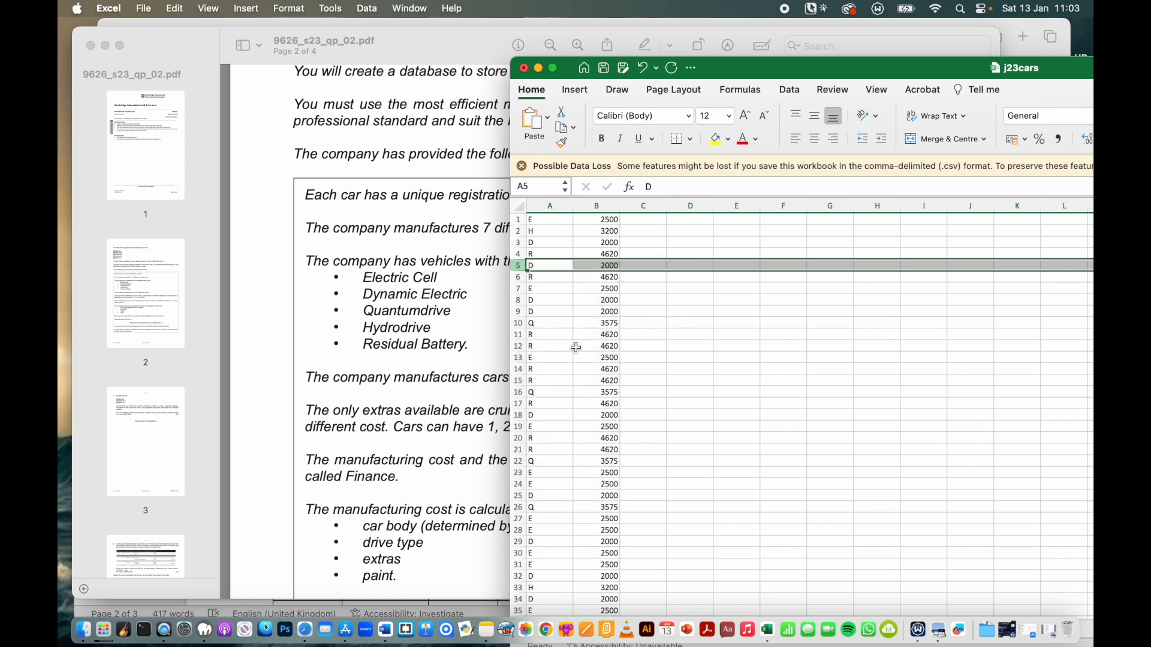
- Compare the exam paper's list of drive types with the drive codes in j23cars and in the Cars table in phpMyAdmin
click(517, 277)
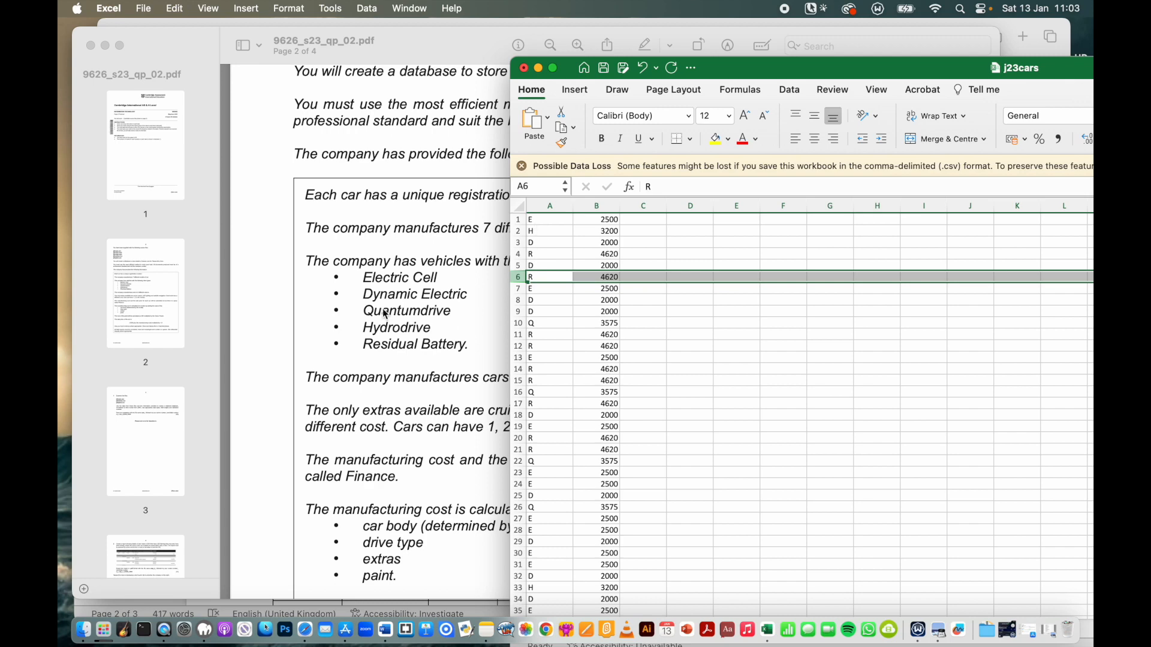
click(486, 325)
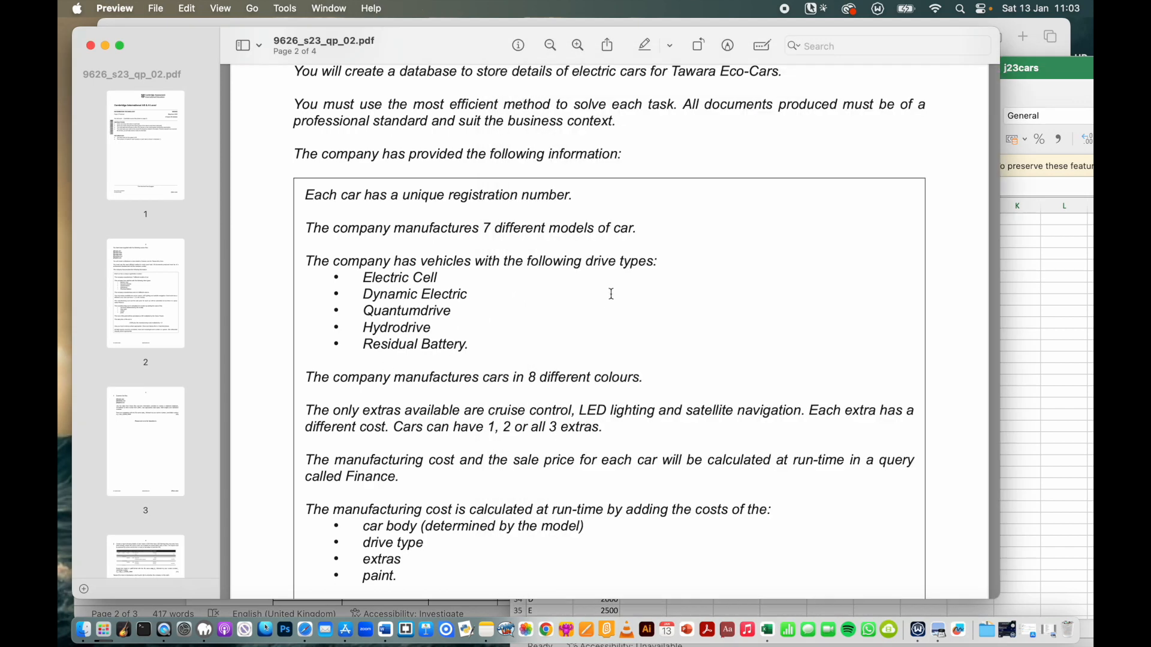
click(1045, 298)
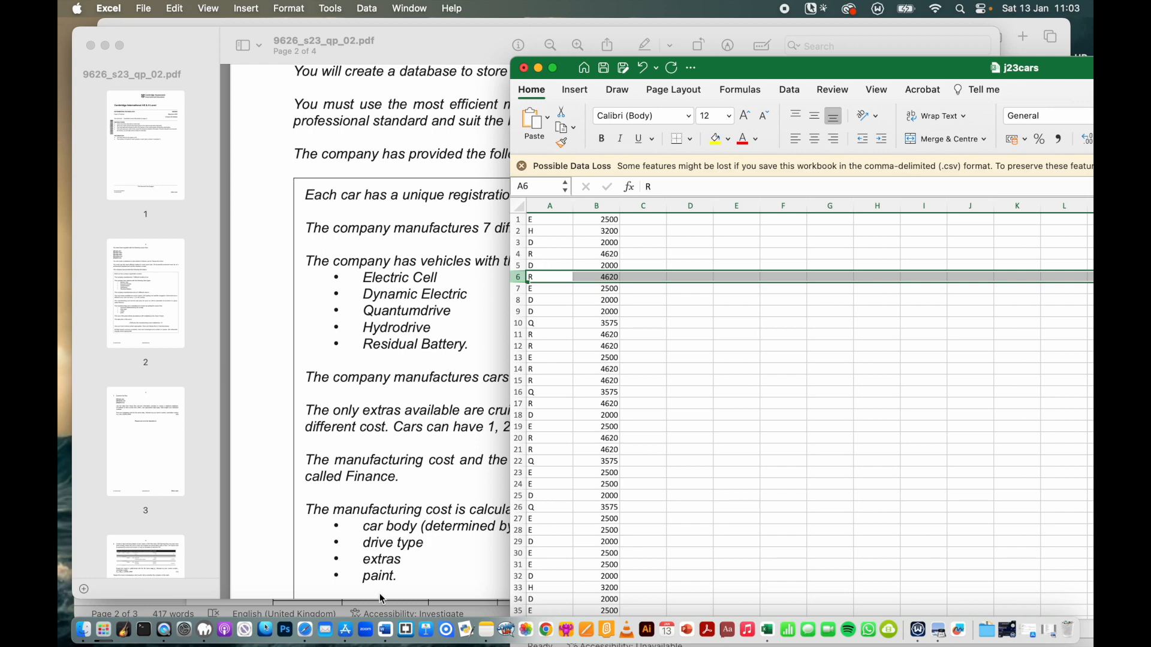
click(305, 626)
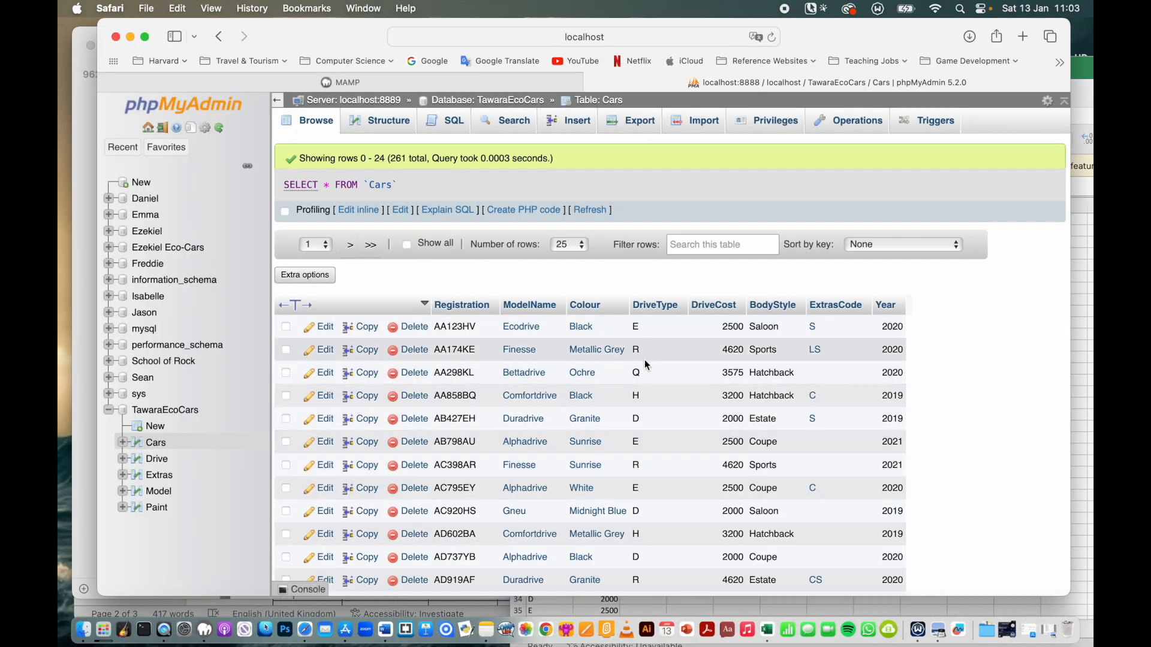
click(1080, 254)
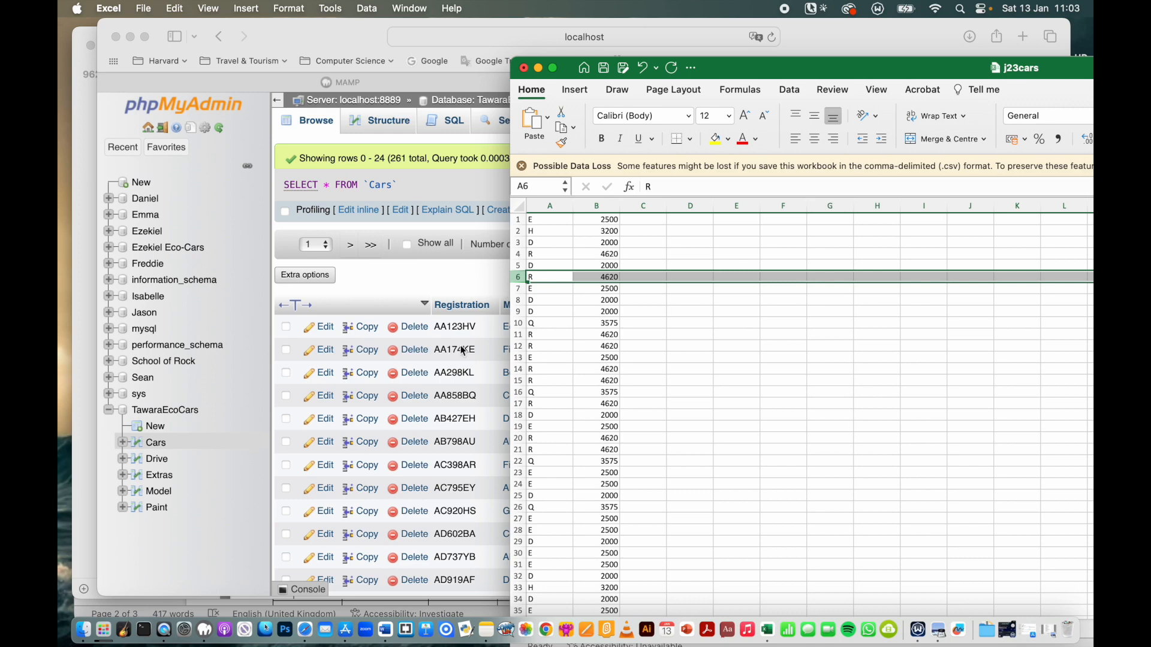
click(86, 111)
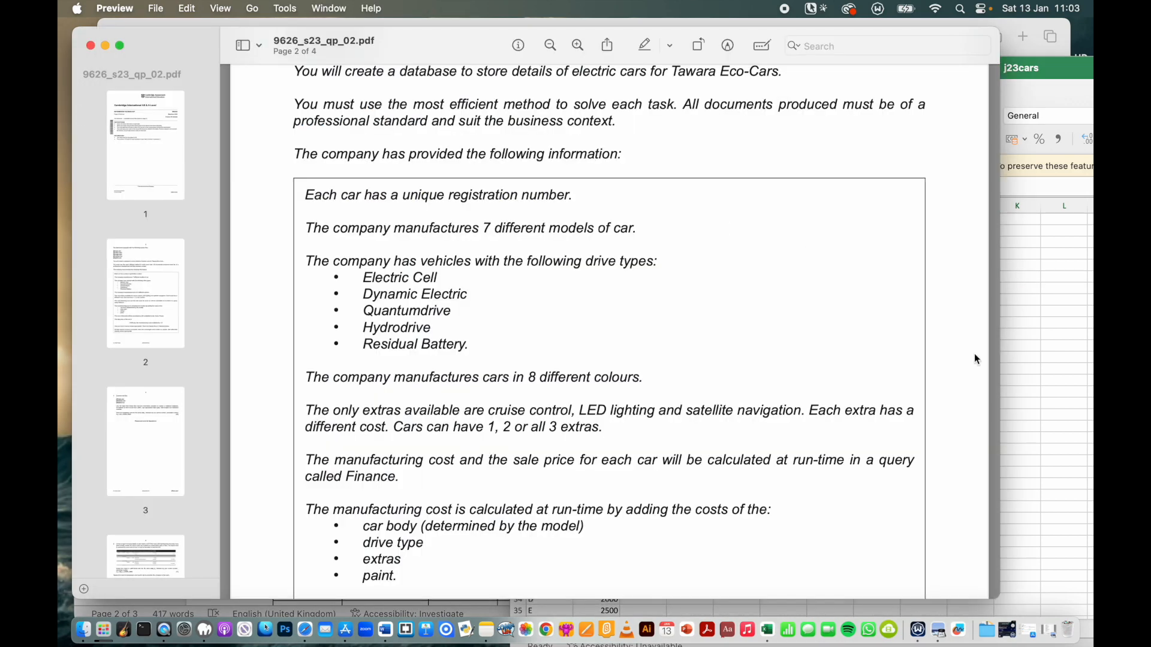
click(1024, 382)
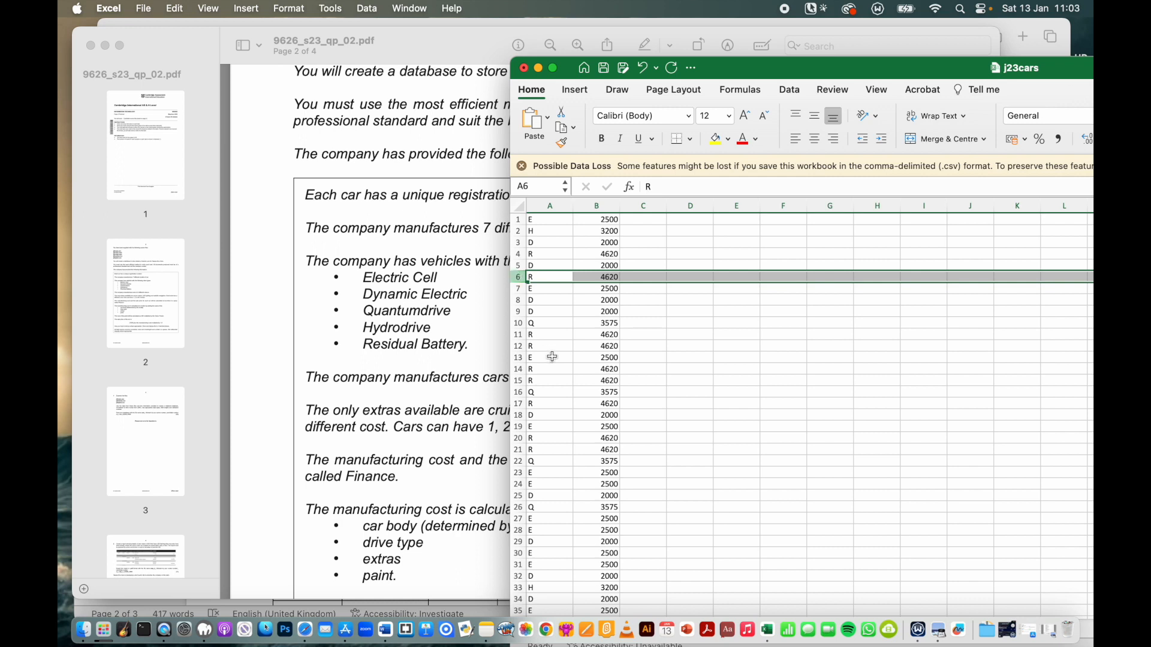
- Delete the duplicate drive records in rows 6 to 9 of j23cars
key(shift+Down)
key(shift+Down)
key(shift+Down)
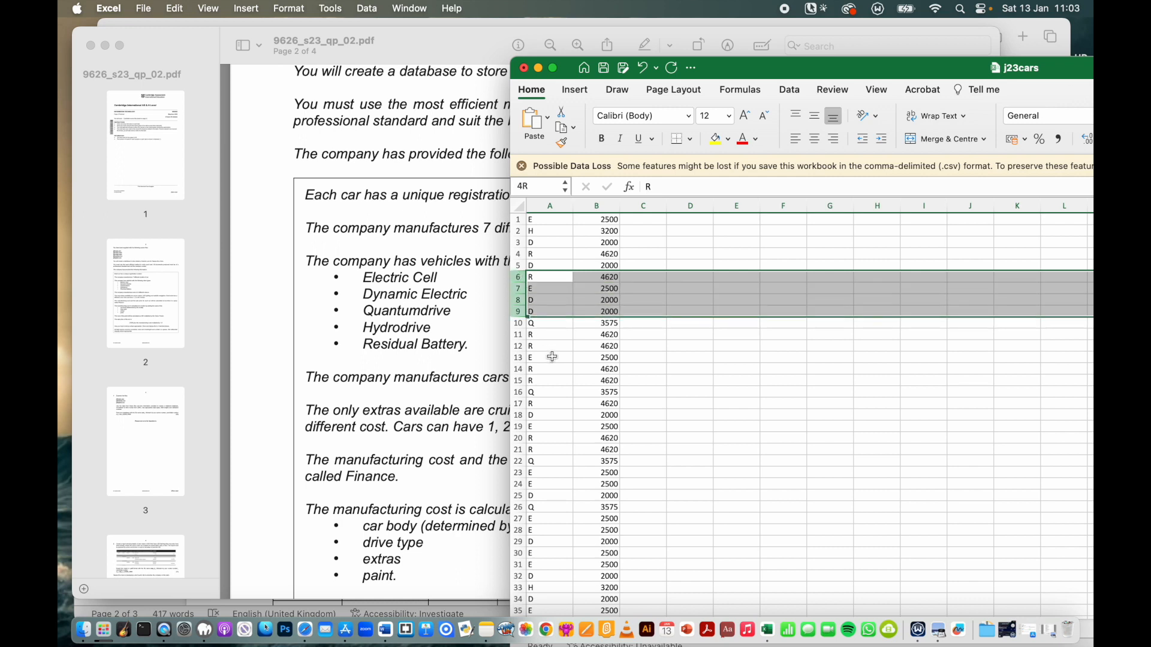
right_click(518, 314)
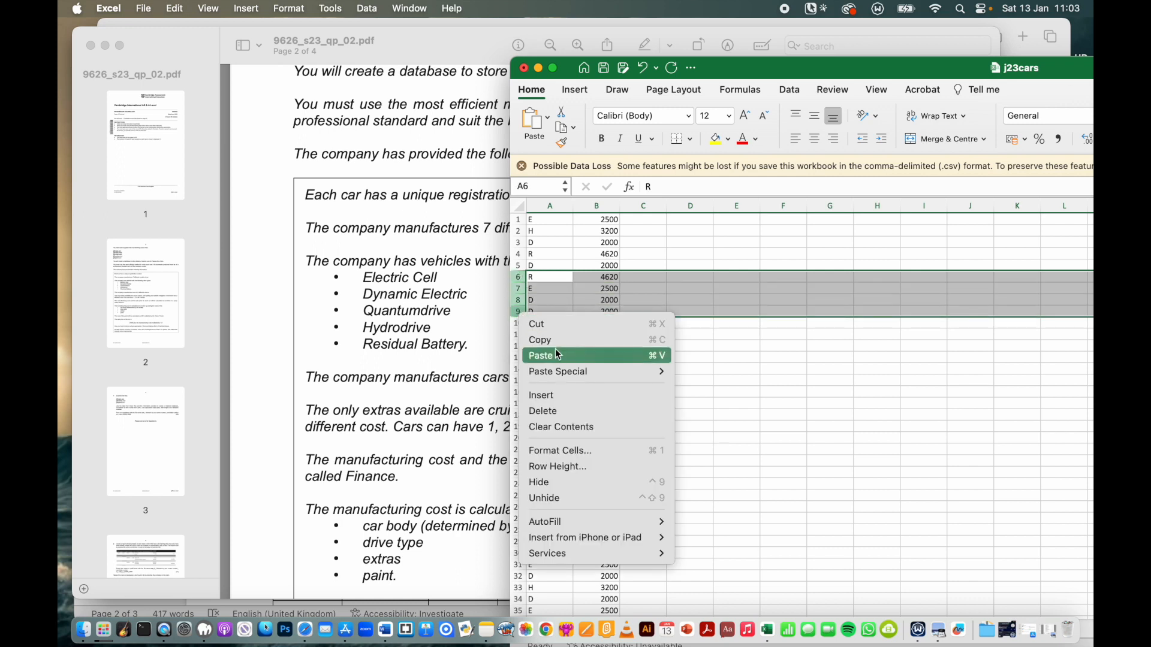
click(560, 413)
- Delete all remaining duplicate records from row 7 to row 255 of j23cars
click(519, 289)
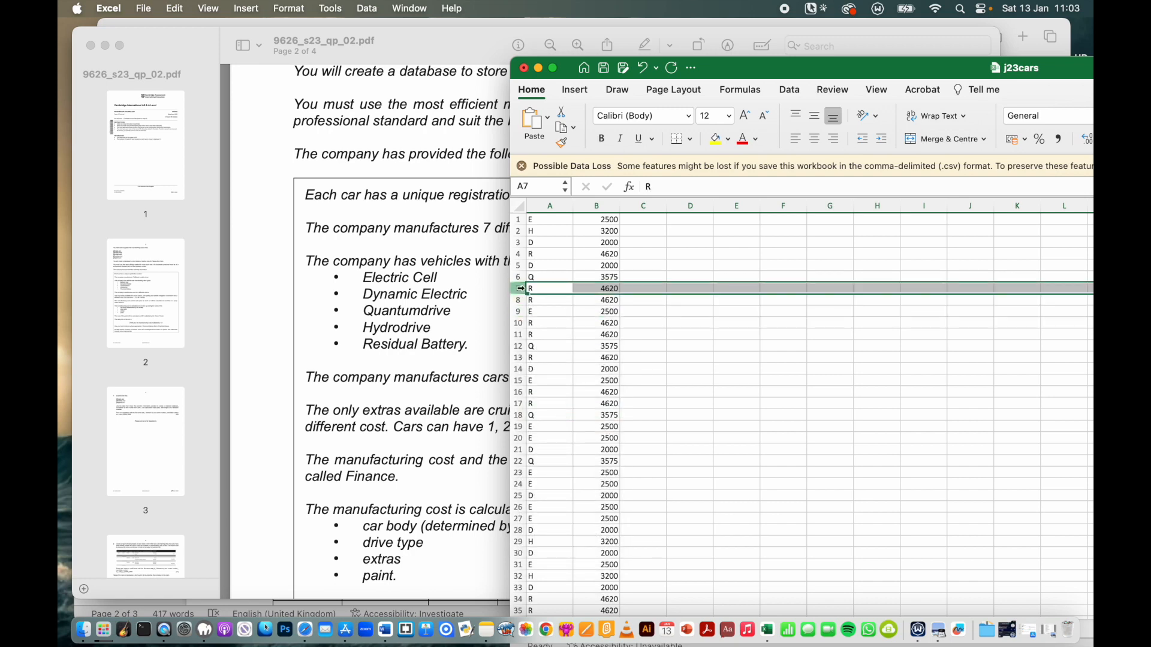
scroll(604, 454, down, 20)
scroll(605, 453, up, 8)
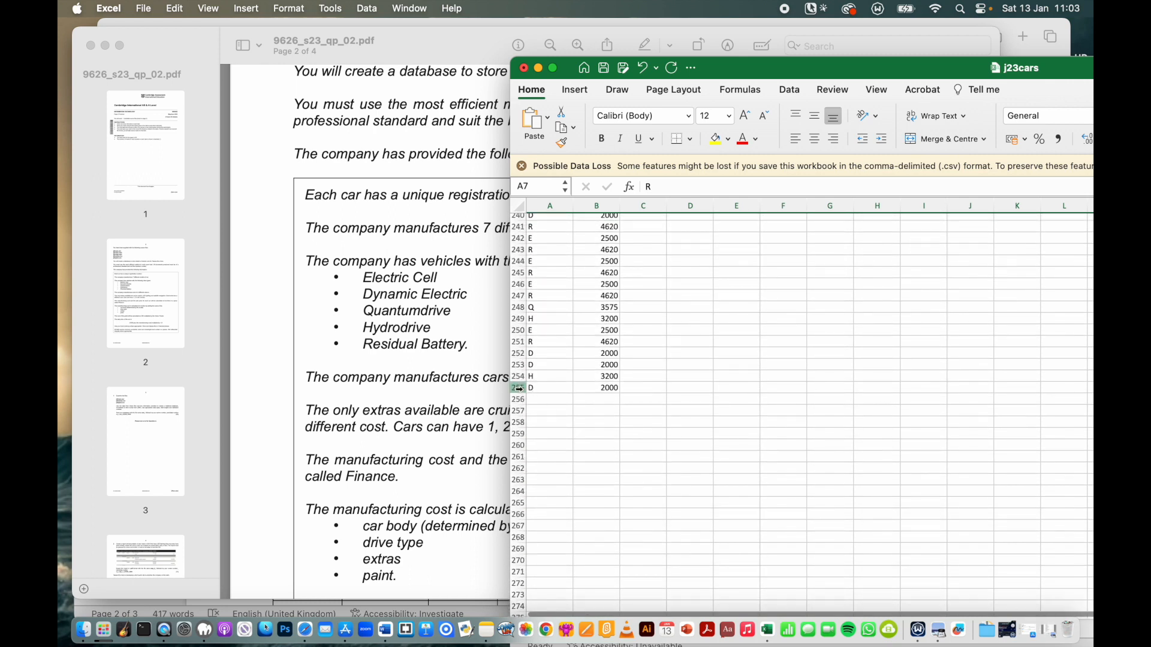
shift+click(518, 387)
scroll(608, 349, up, 20)
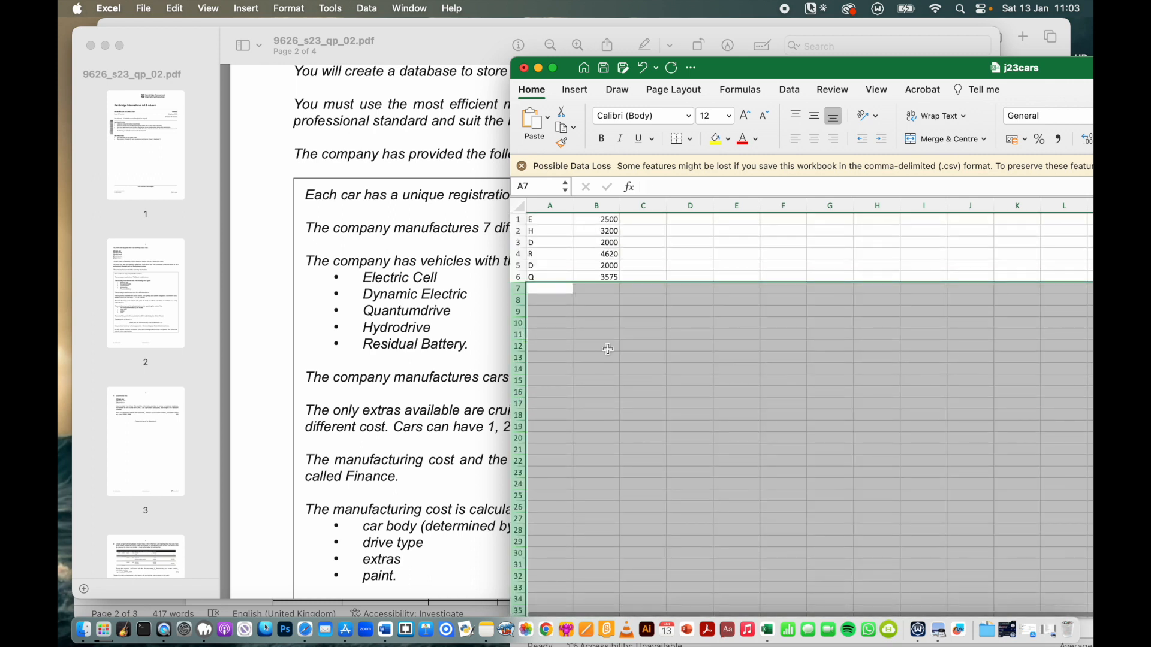
- Widen column C and enter Electric in cell C1 beside the E drive type
drag(666, 205, 714, 206)
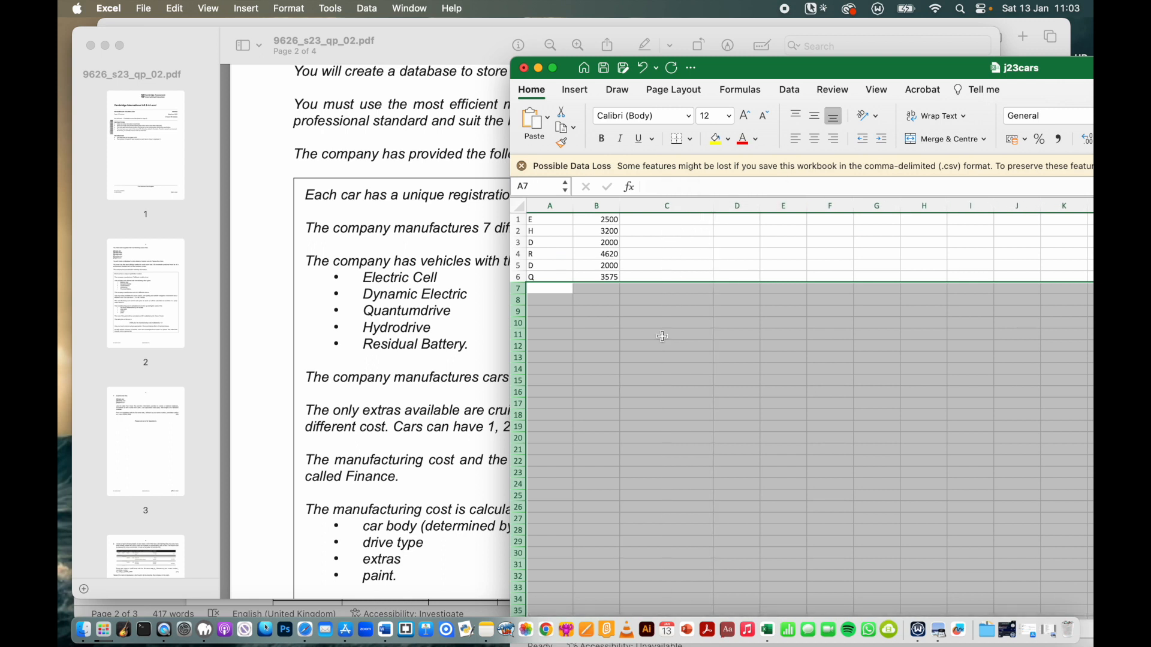
click(601, 377)
click(665, 222)
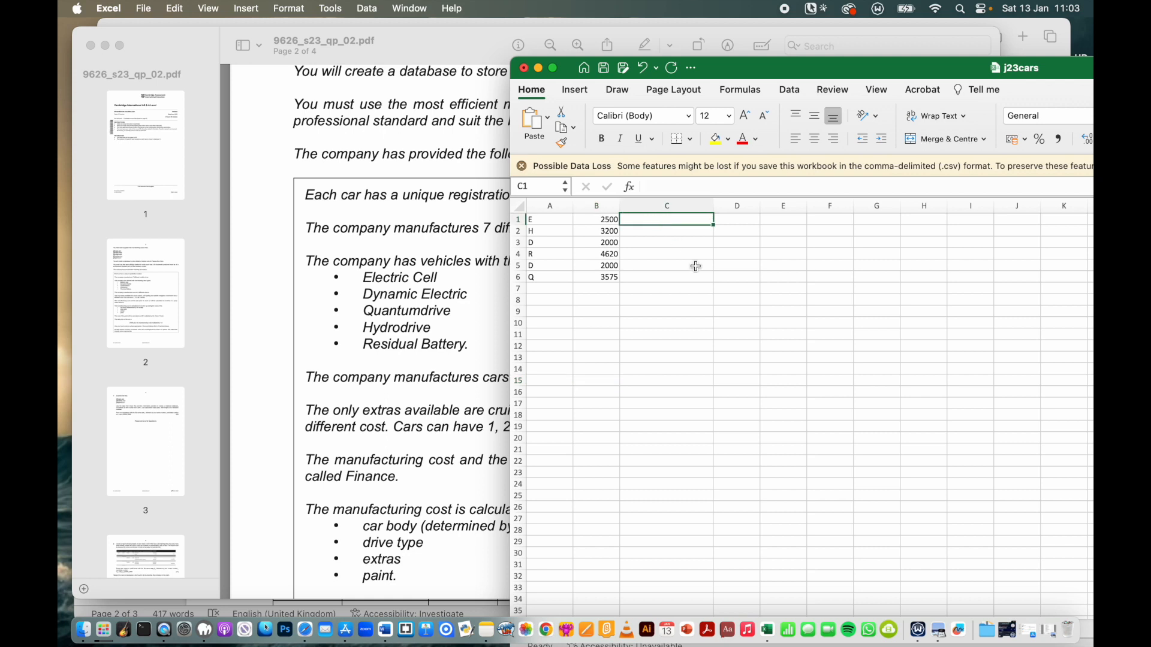
text(Electric)
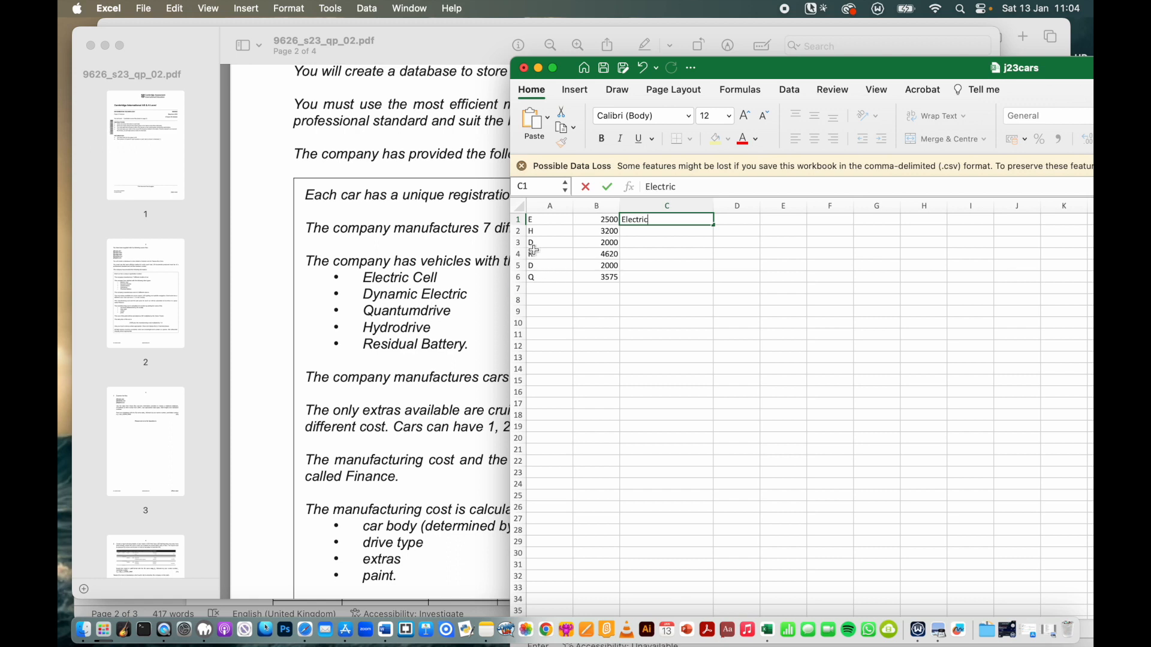
- Delete the remaining duplicate D record in row 5
click(519, 266)
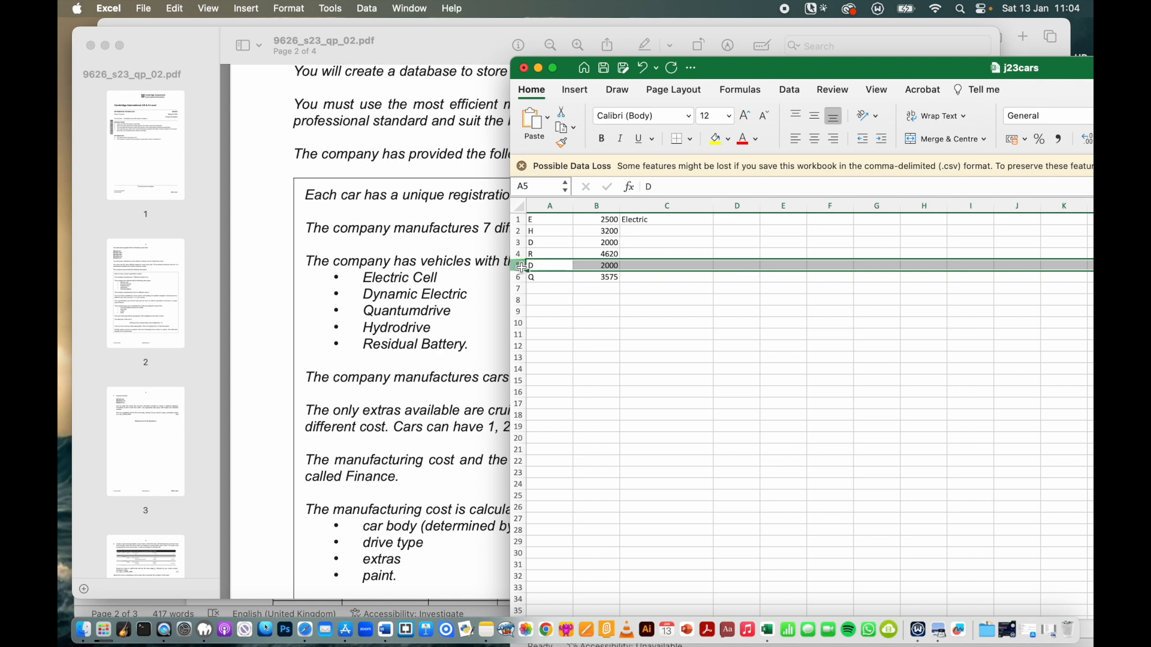
right_click(522, 267)
click(596, 367)
click(627, 334)
- Clear the Electric entry from cell C1
click(645, 221)
key(BackSpace)
click(659, 311)
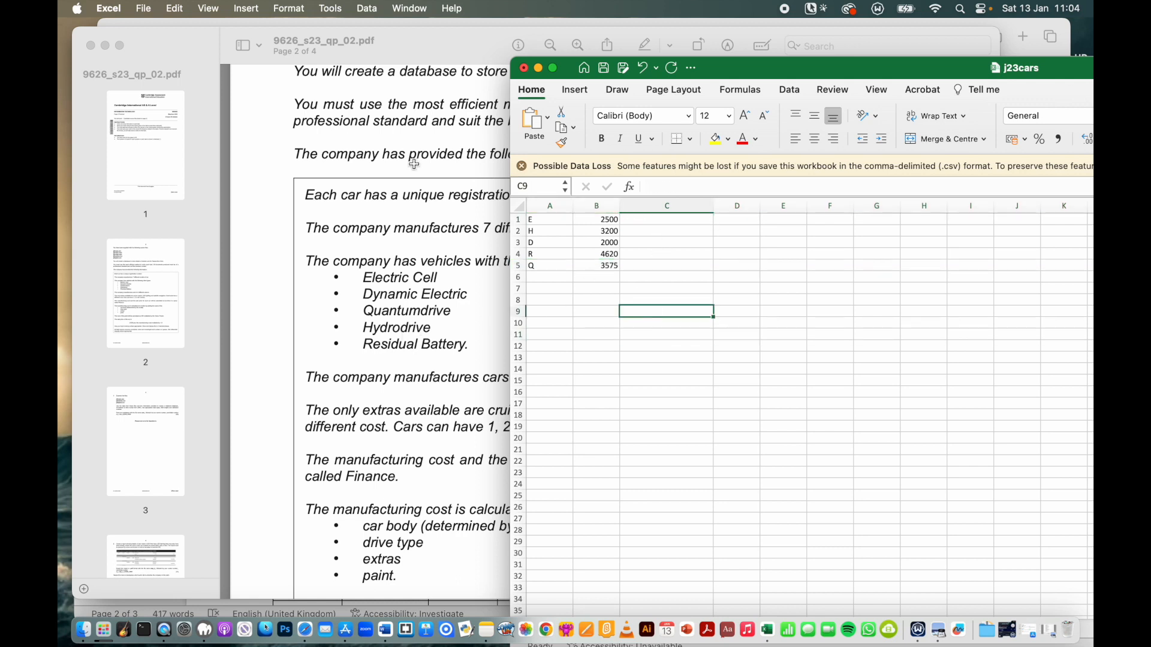
- Save the reduced sheet as a new CSV file named Drive in the Files folder and close the workbook
click(145, 7)
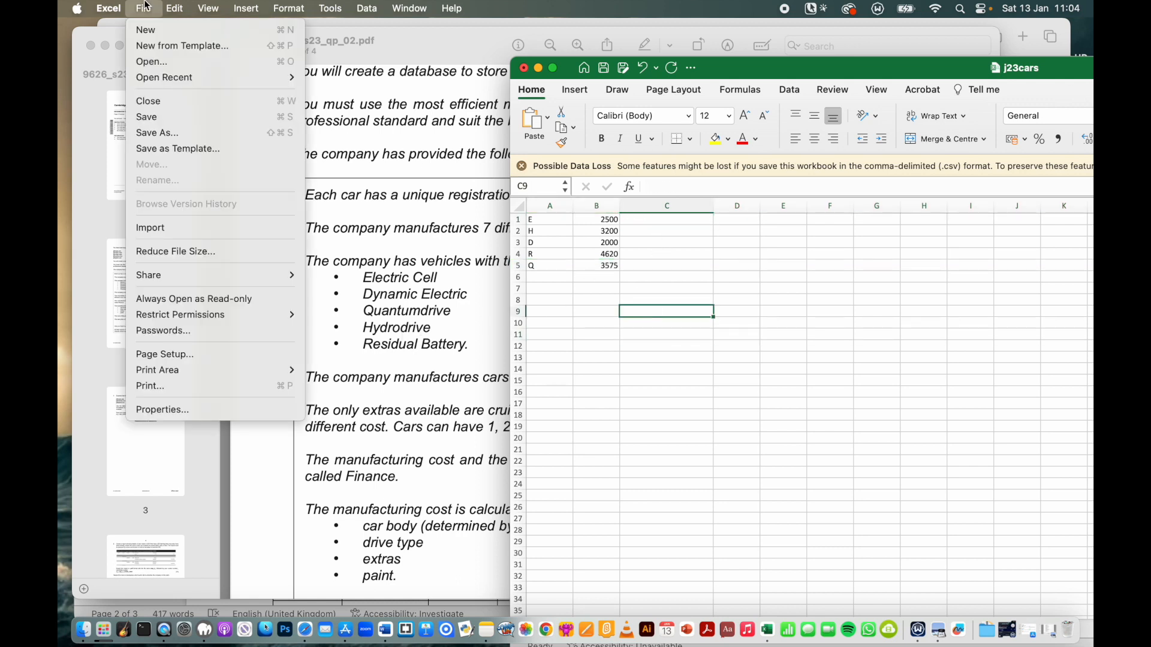
click(189, 133)
text(Drive)
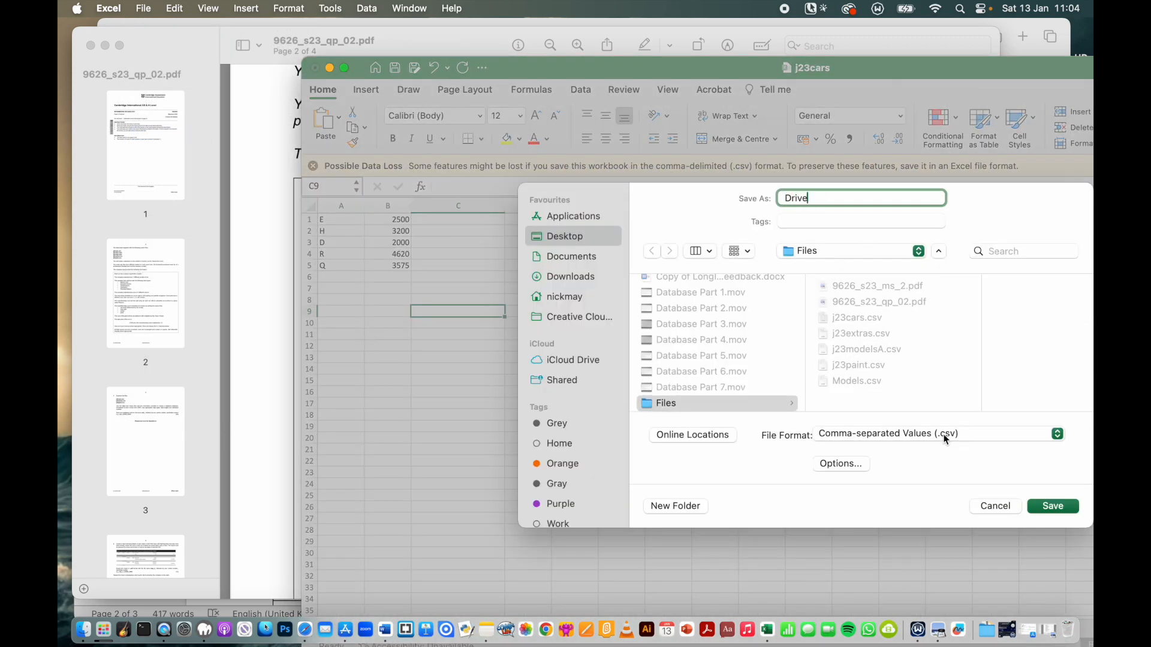
click(1053, 506)
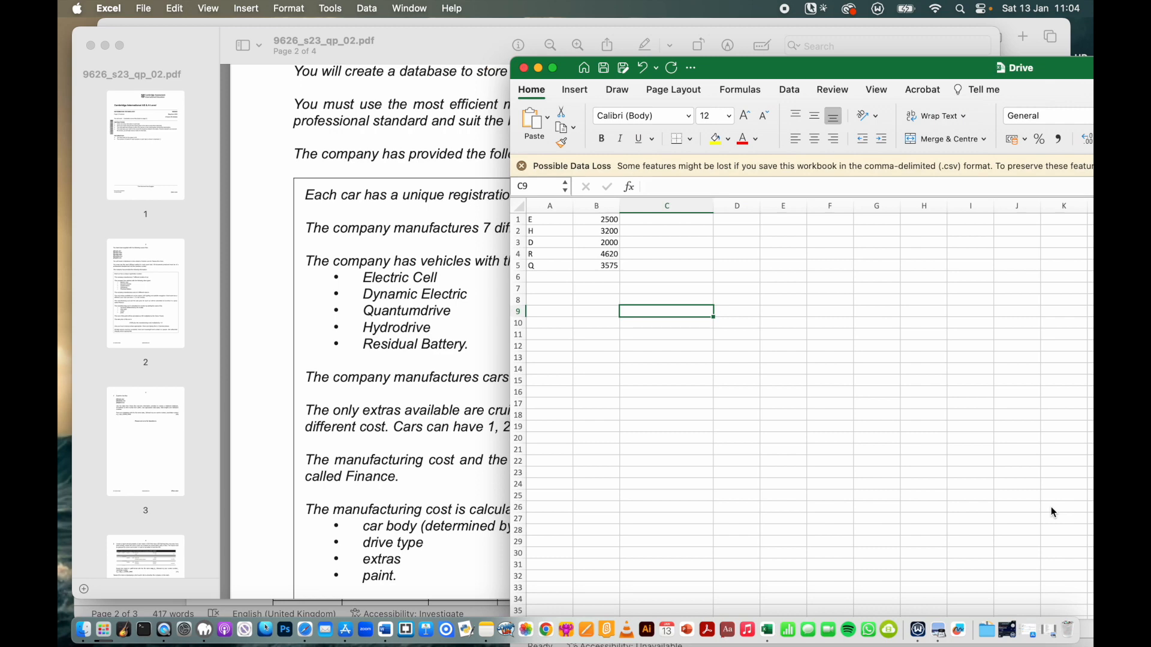
click(524, 68)
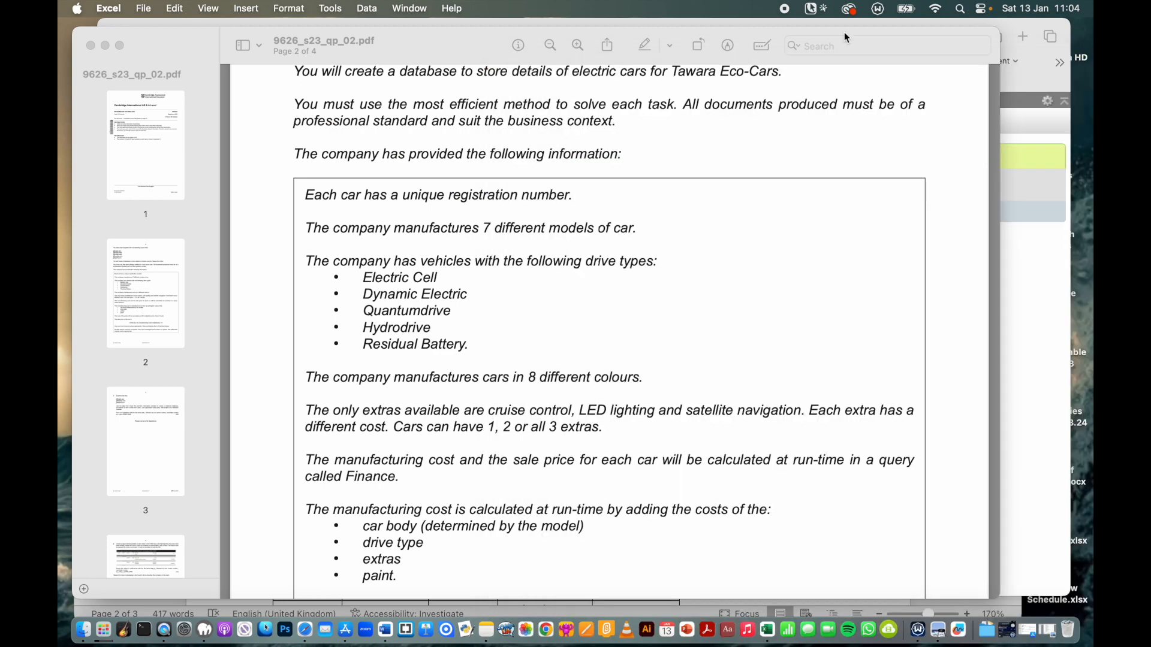
- Switch to phpMyAdmin and check the column structure of the Cars table and the Drive table
click(1024, 279)
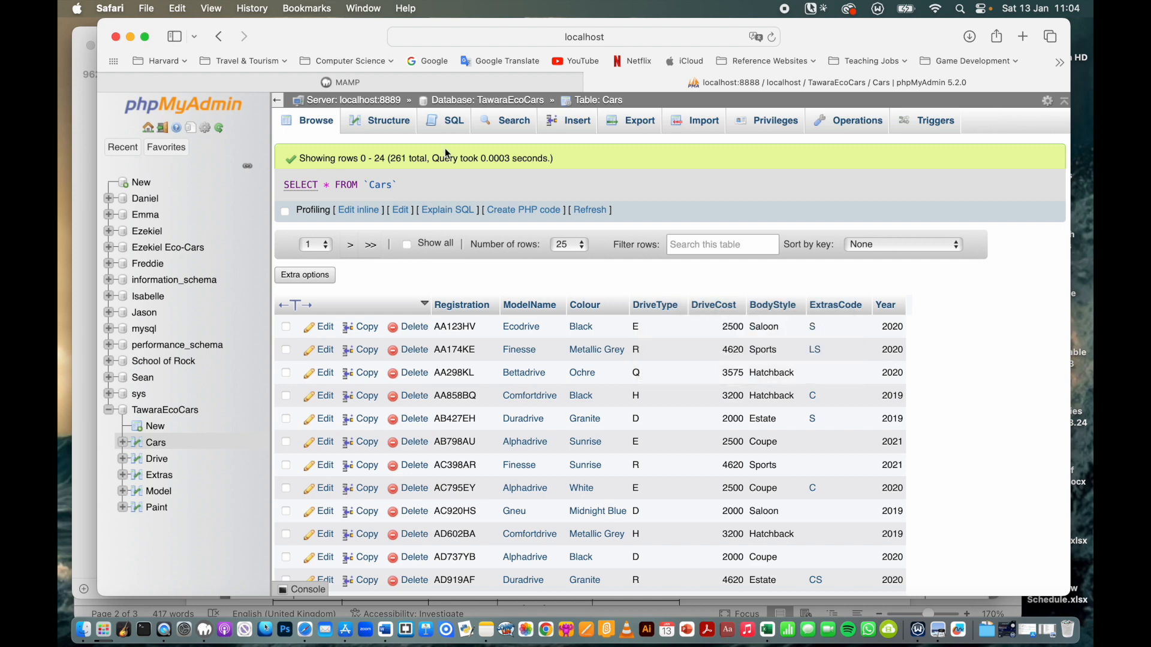
click(389, 123)
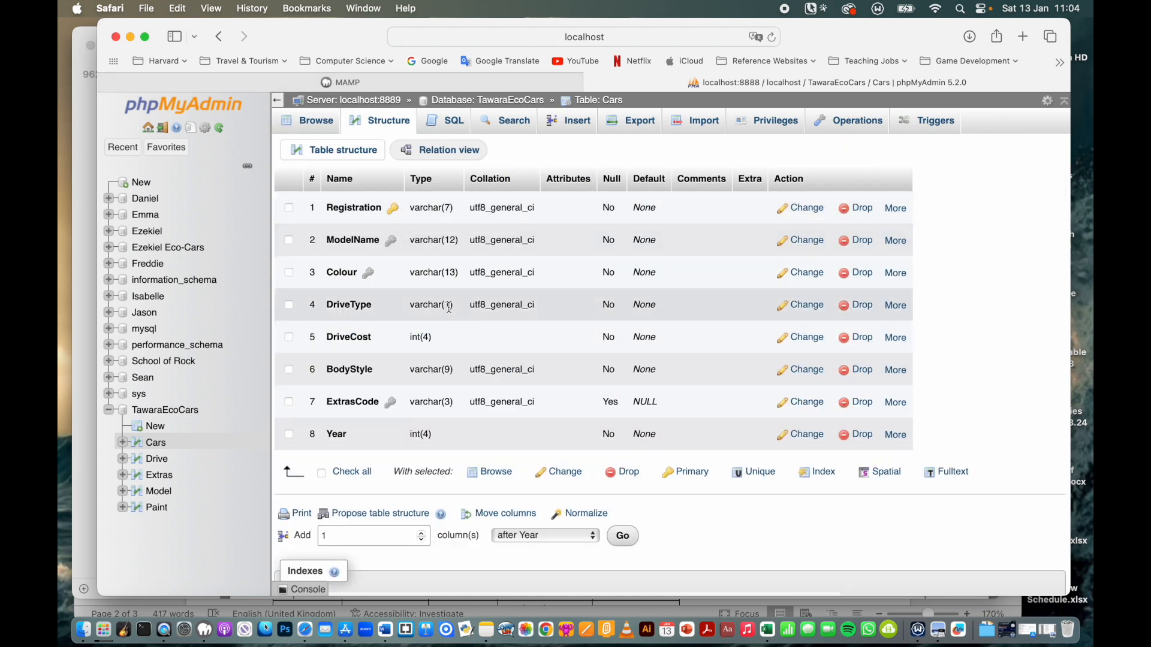
click(159, 461)
click(381, 121)
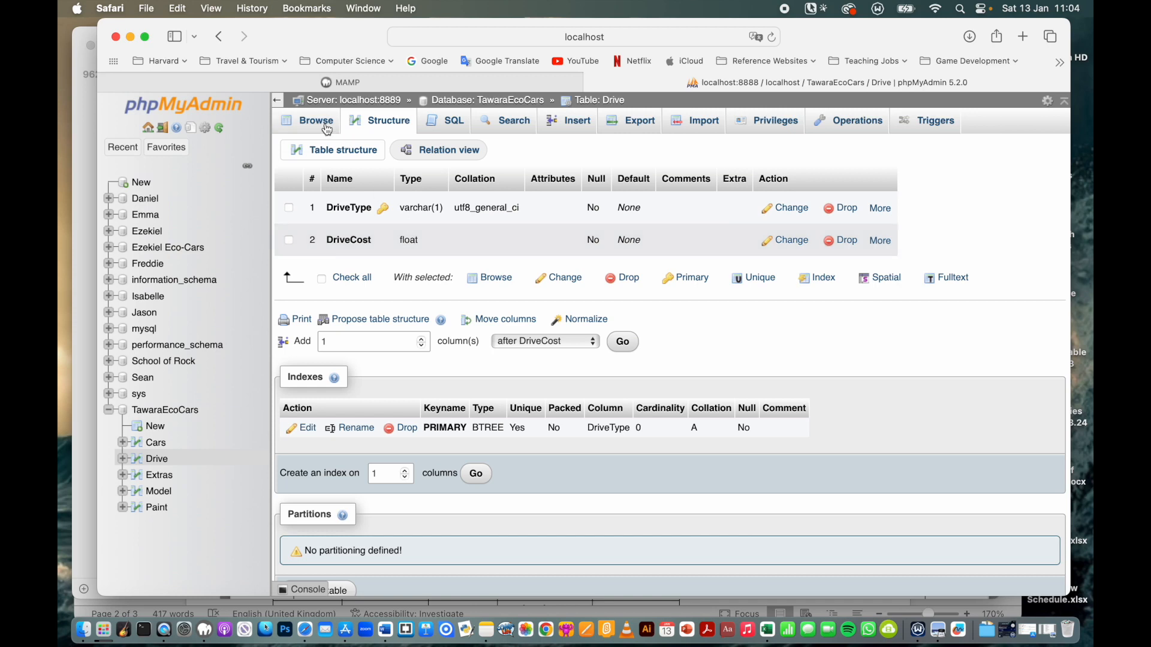
- Import Drive.csv from the Files folder into the Drive table and view the imported records
click(697, 122)
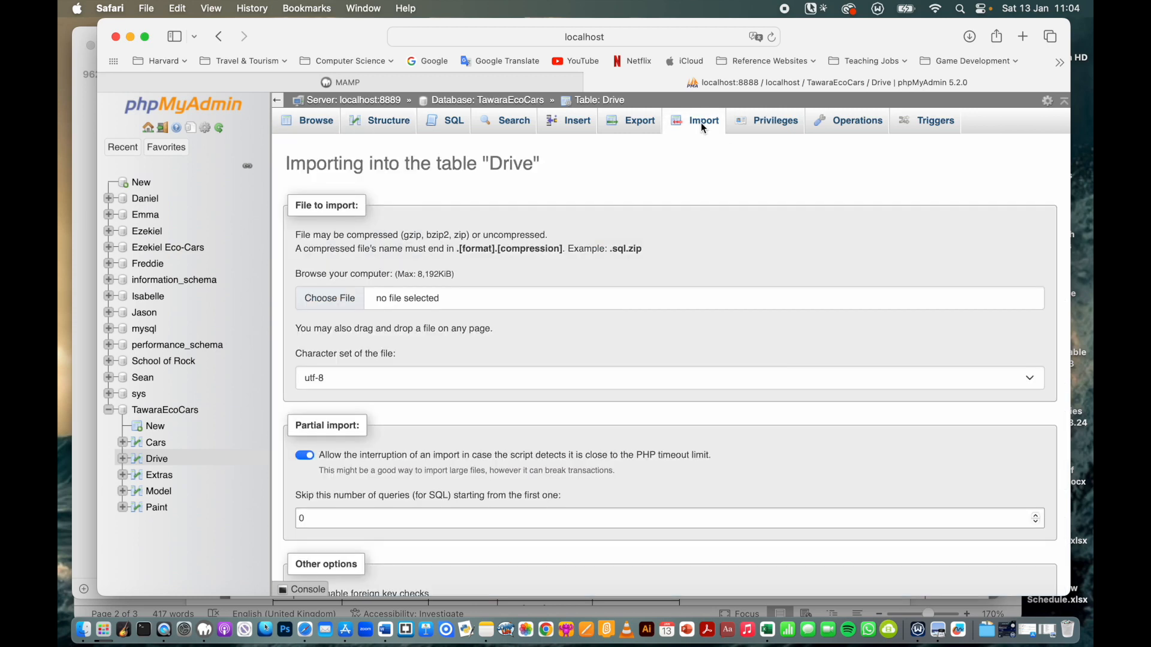
click(320, 299)
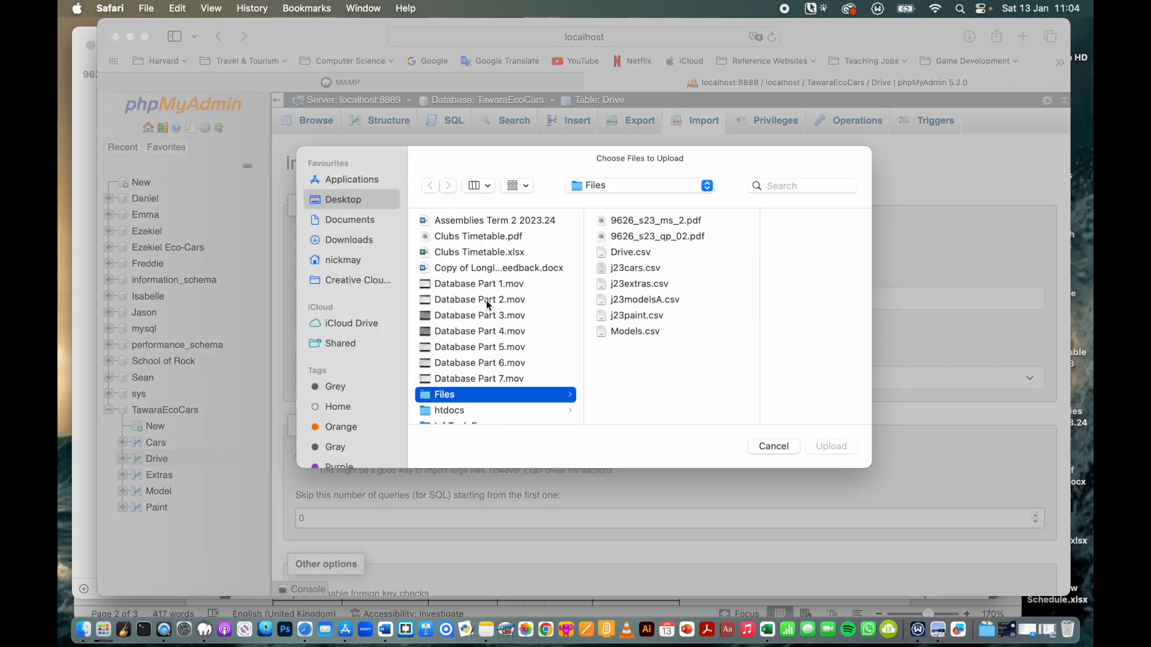
click(639, 253)
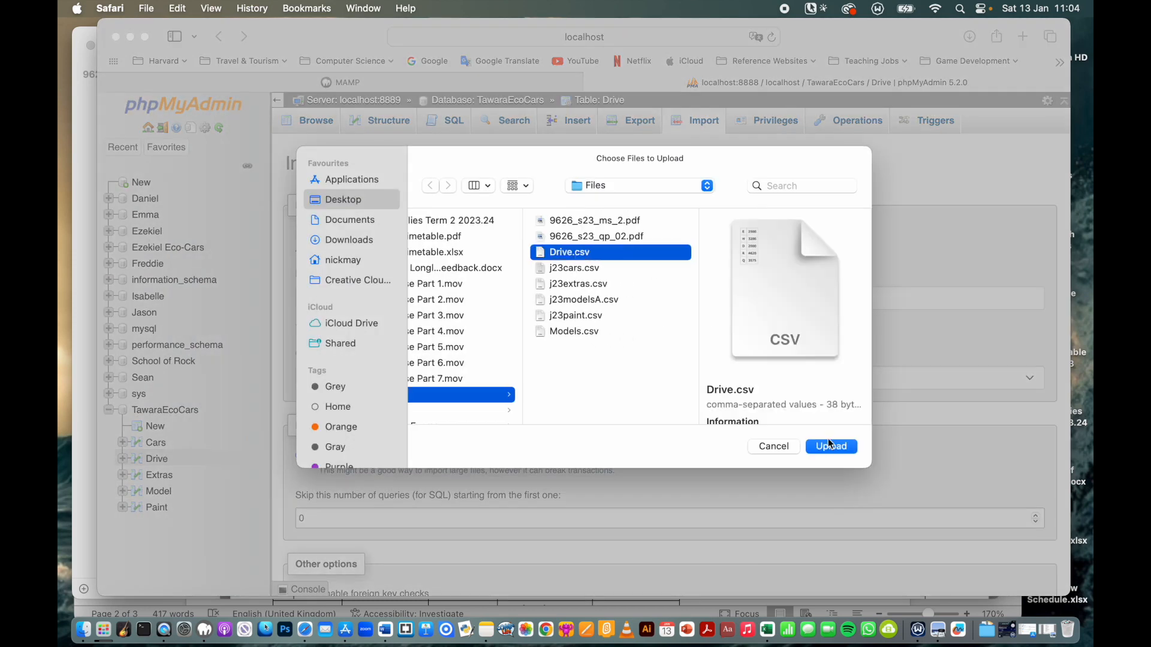
click(830, 445)
scroll(610, 455, down, 10)
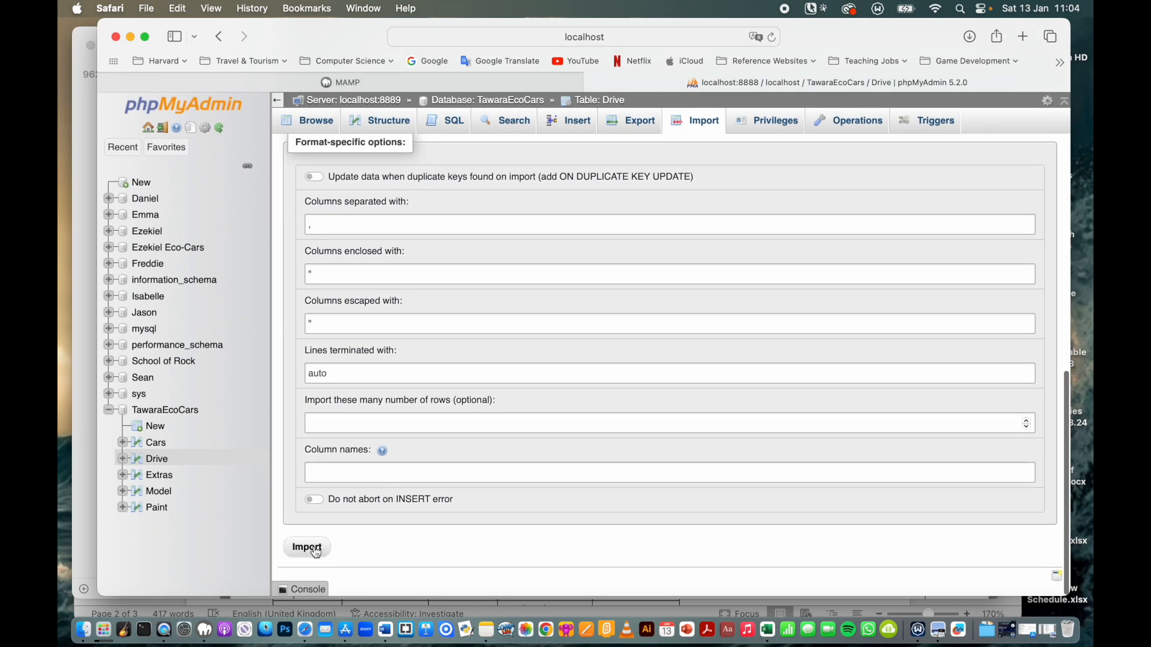
click(313, 548)
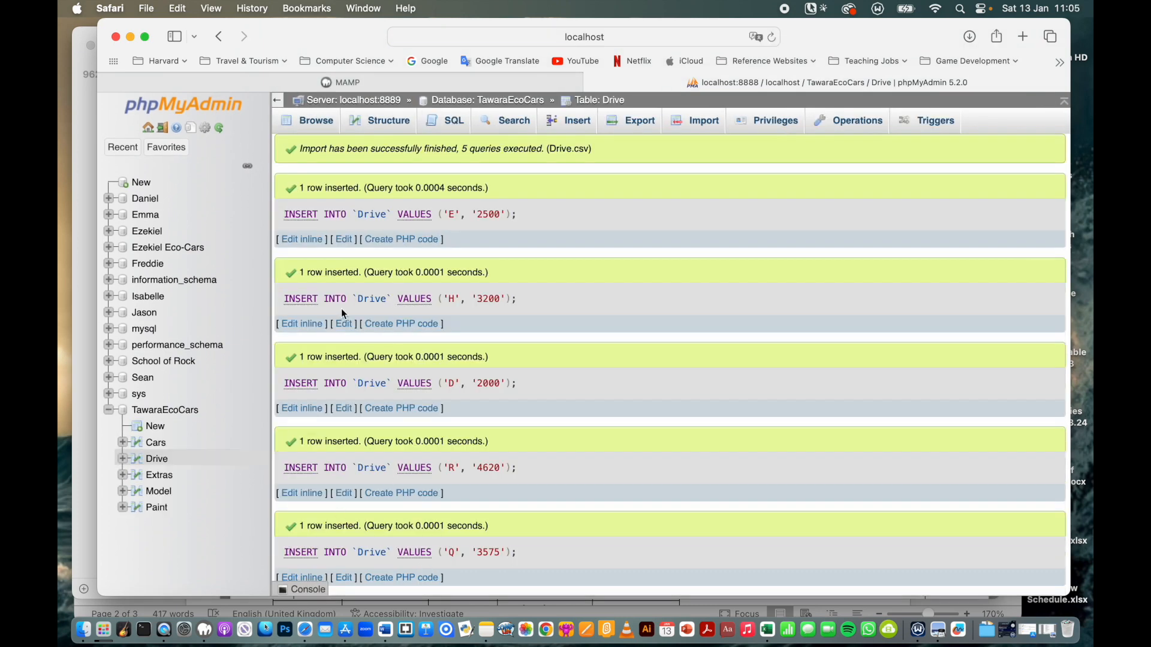
click(153, 459)
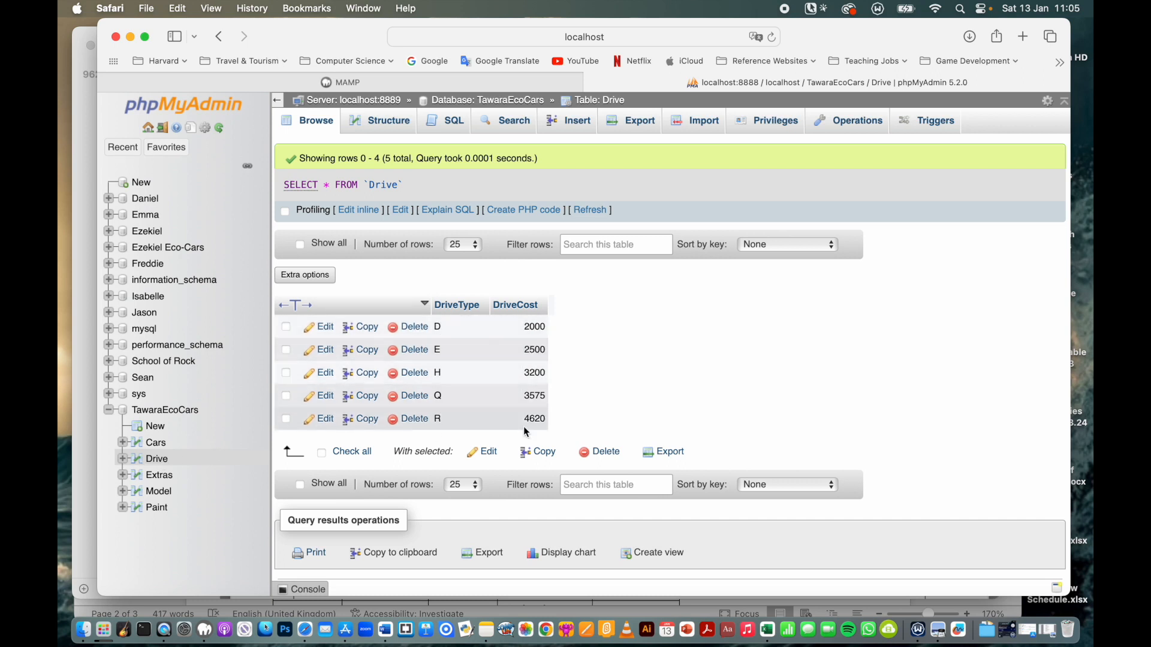
- Compare the drive data in Cars and Drive, drop the DriveCost column from the Cars table, and view its remaining data
click(157, 443)
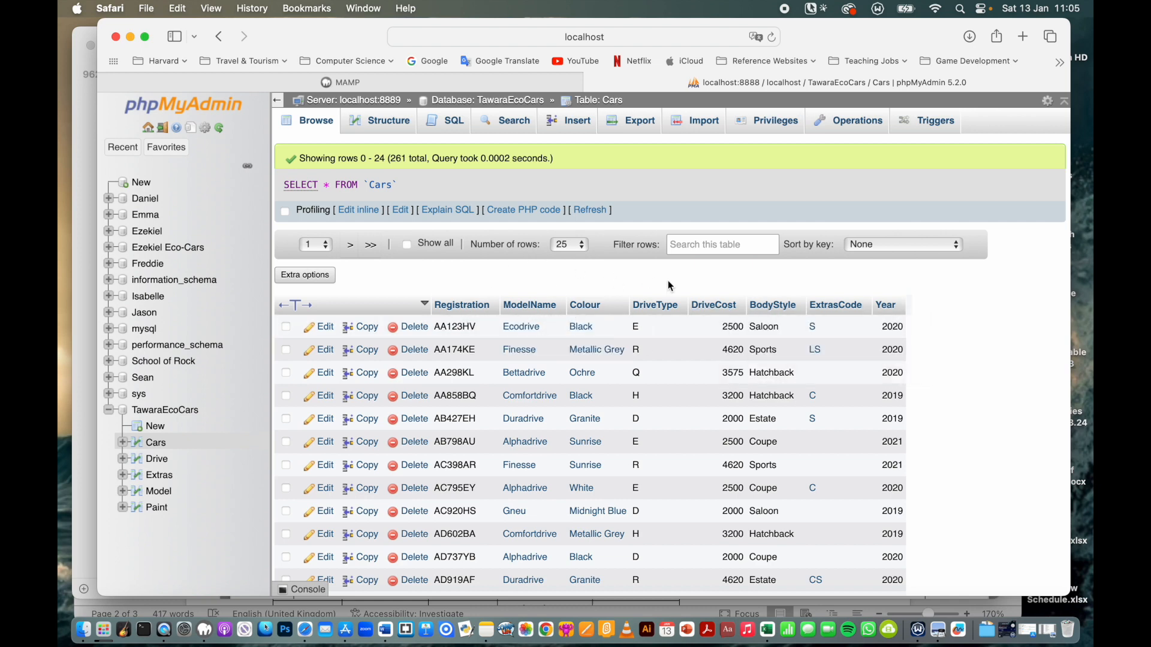
click(140, 462)
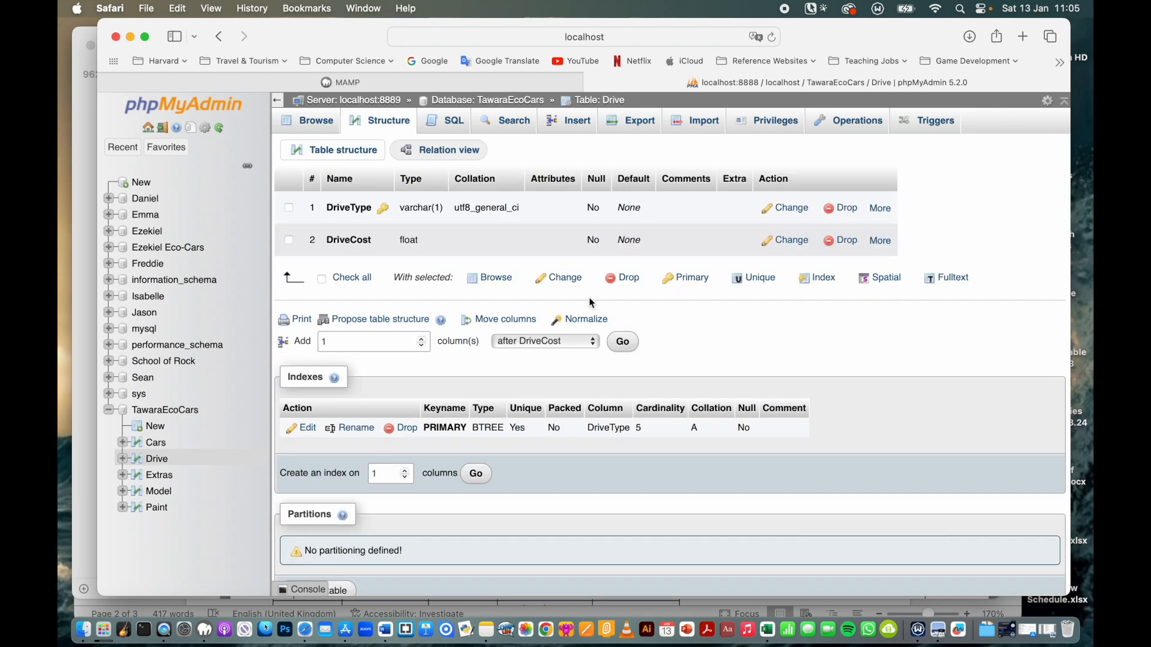
click(312, 123)
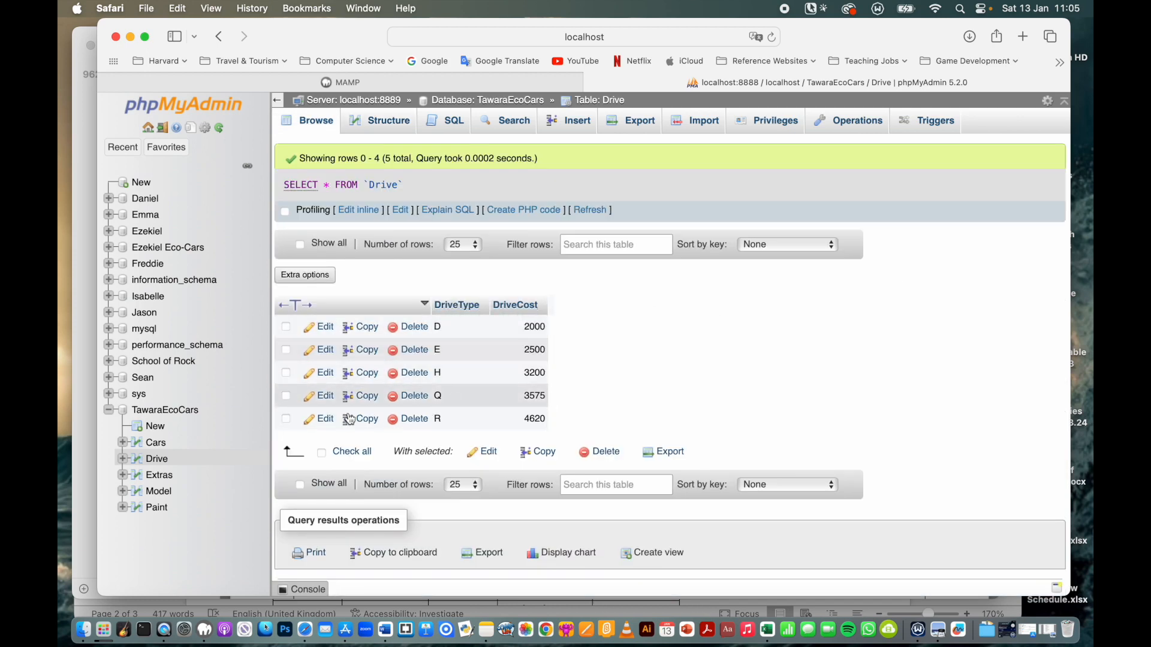
click(154, 443)
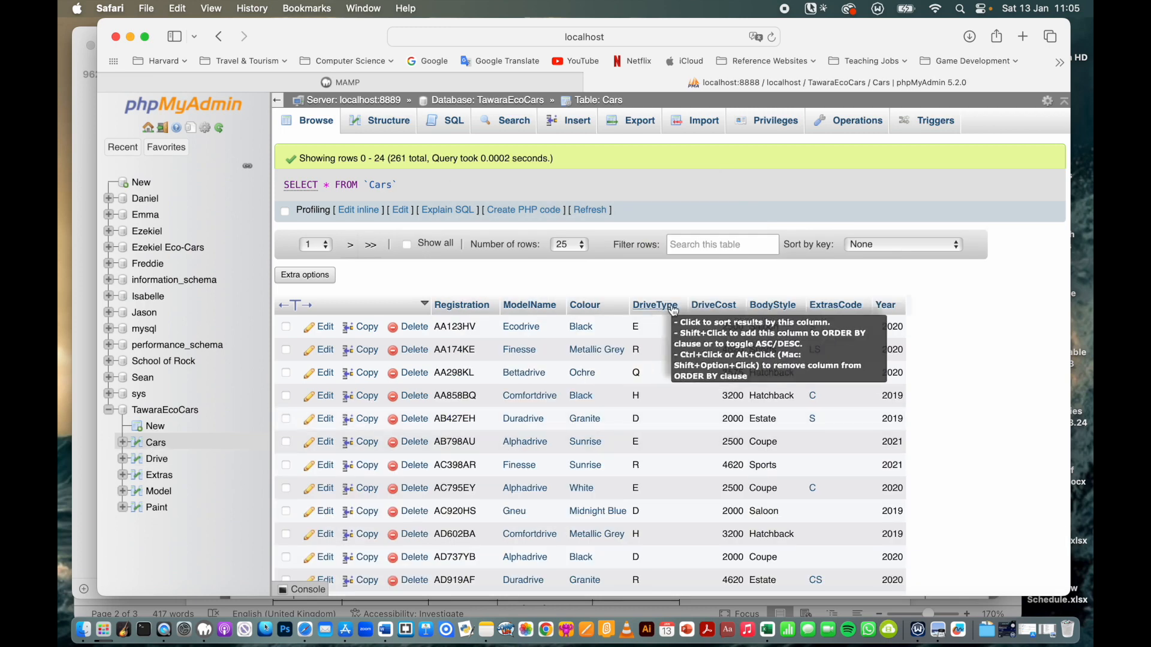
click(391, 122)
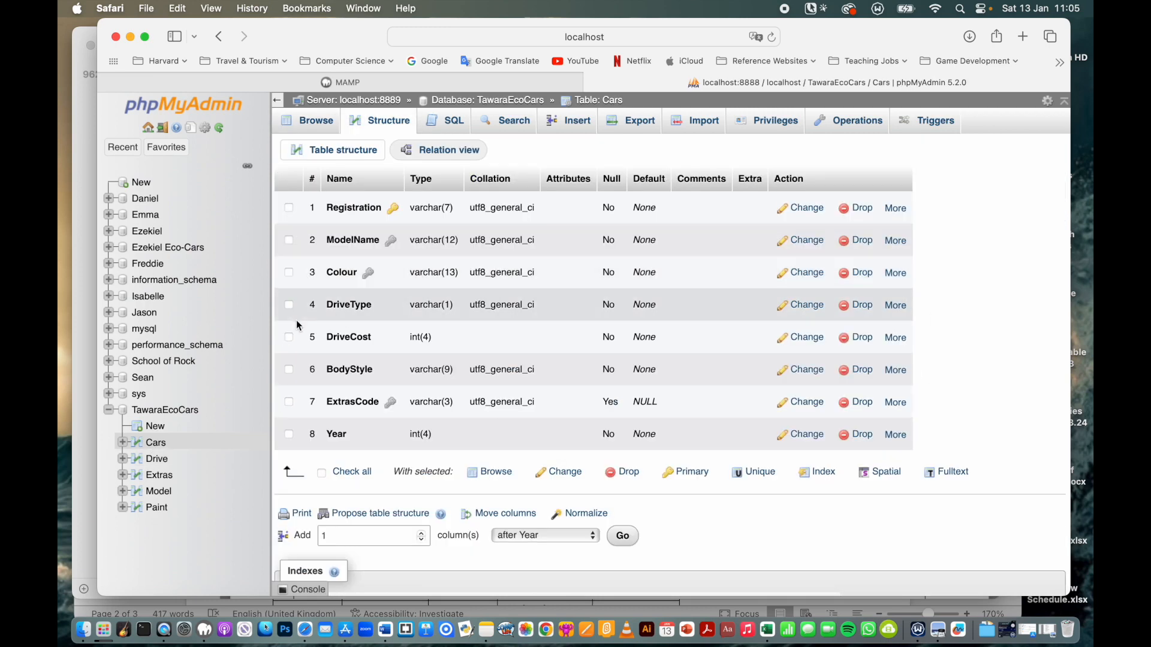
click(289, 340)
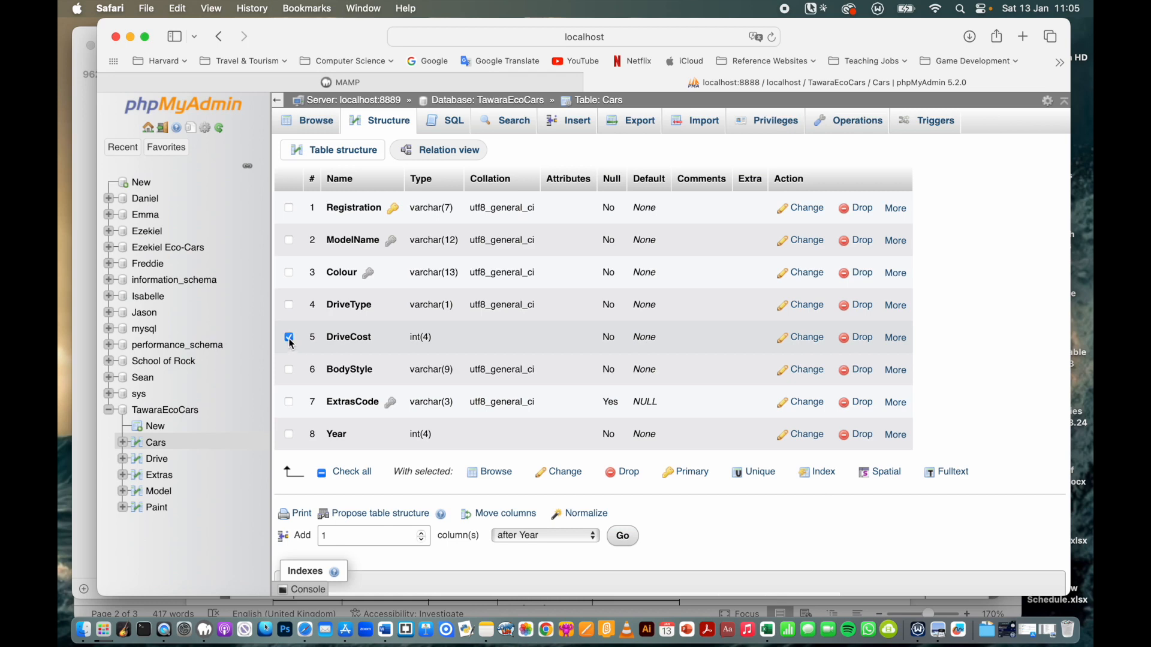
click(864, 340)
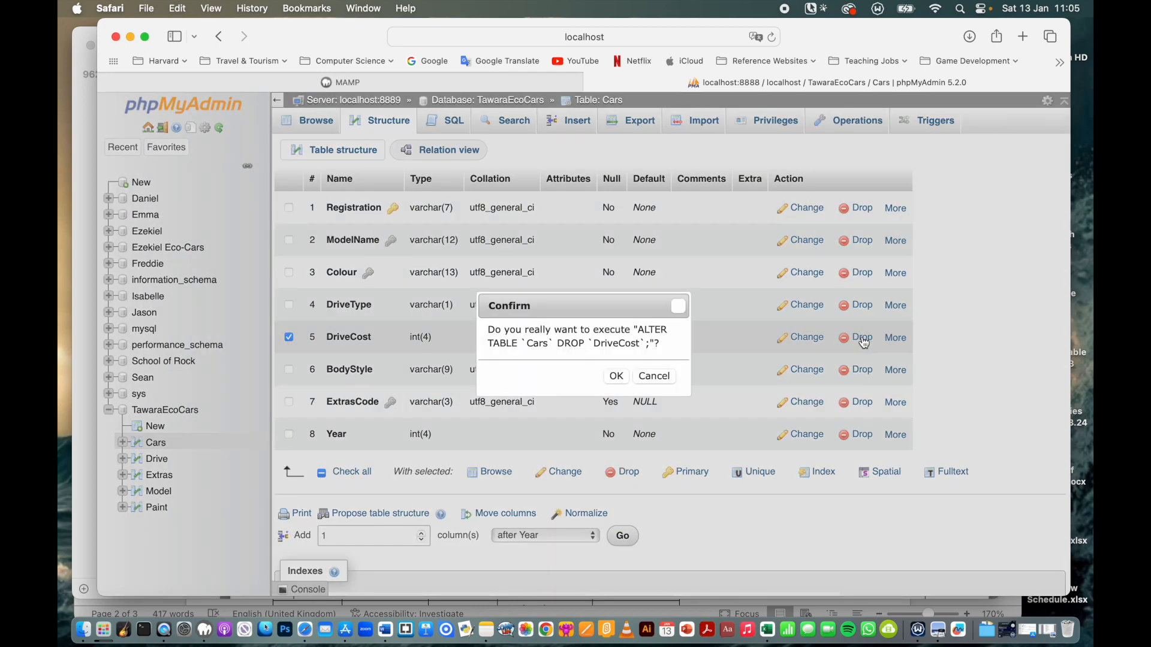
click(616, 377)
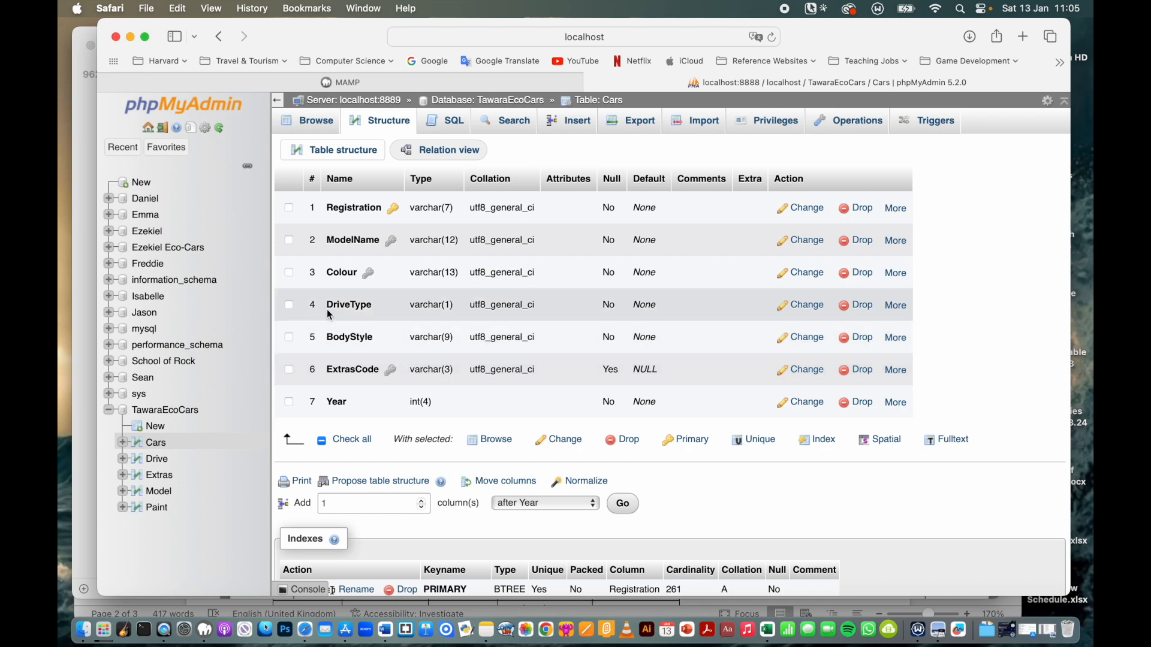
click(319, 126)
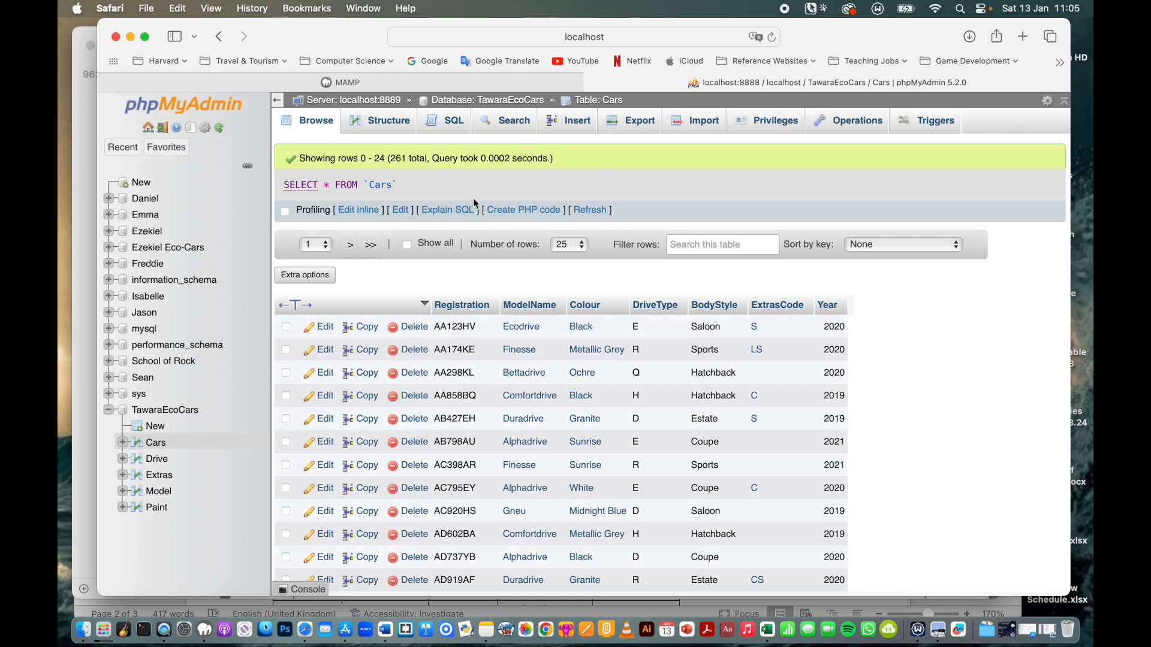
- Add a foreign key from DriveType in Cars to DriveType in the Drive table with ON UPDATE CASCADE and save it
click(384, 126)
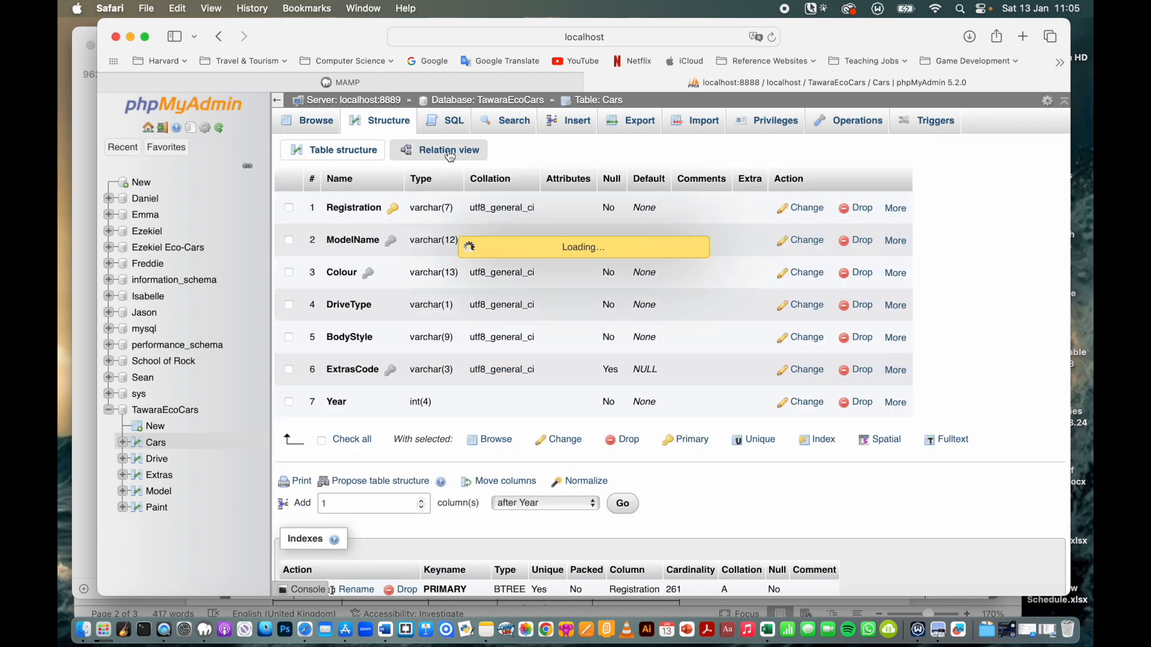
click(450, 154)
scroll(514, 368, down, 3)
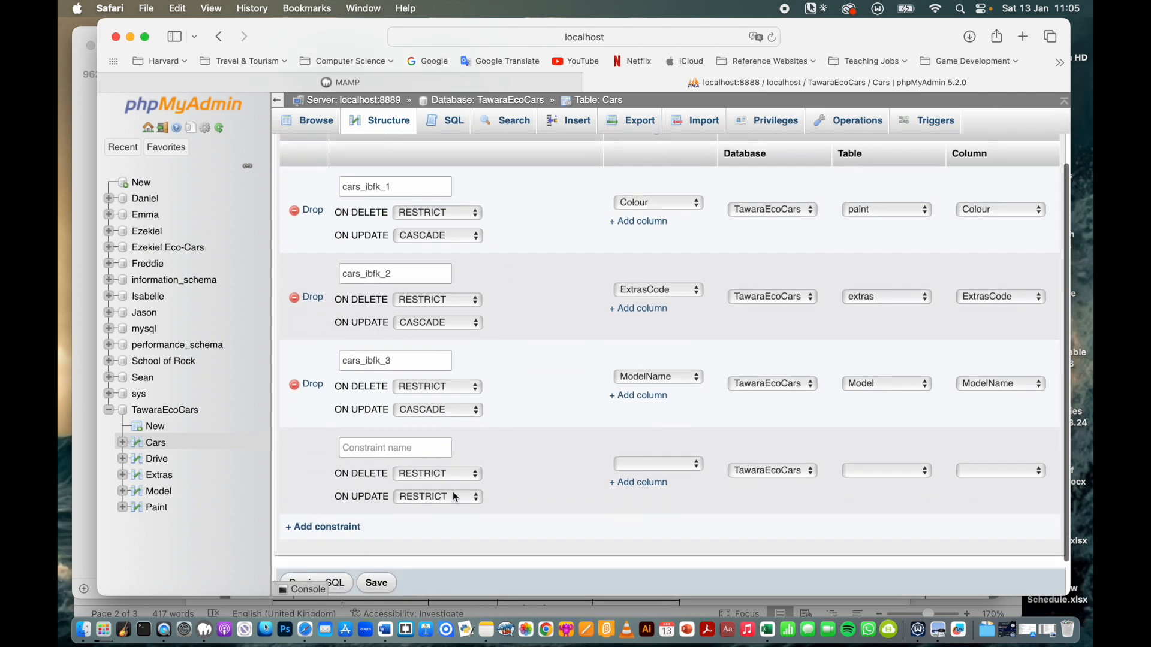
click(455, 497)
click(450, 450)
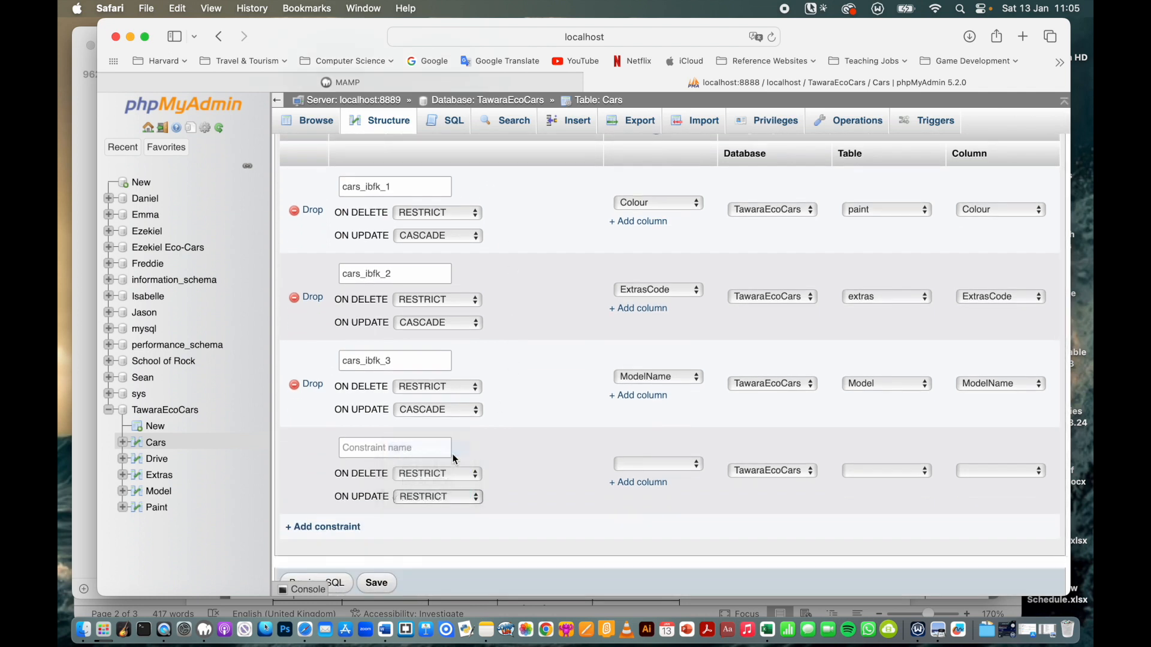
click(692, 463)
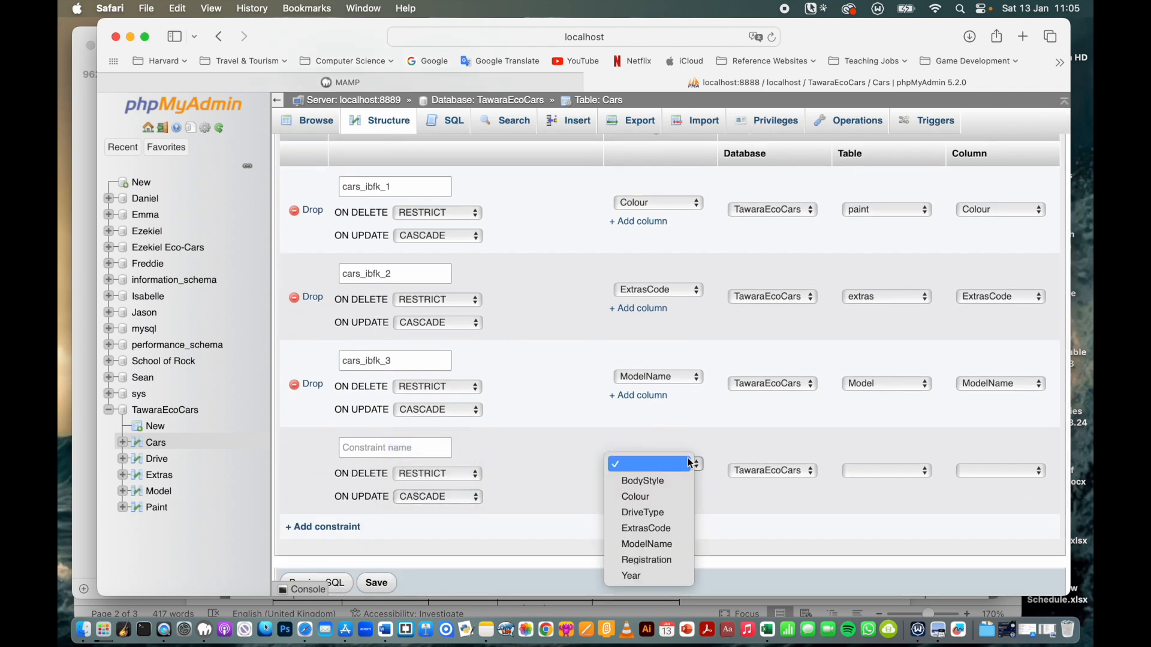
click(672, 518)
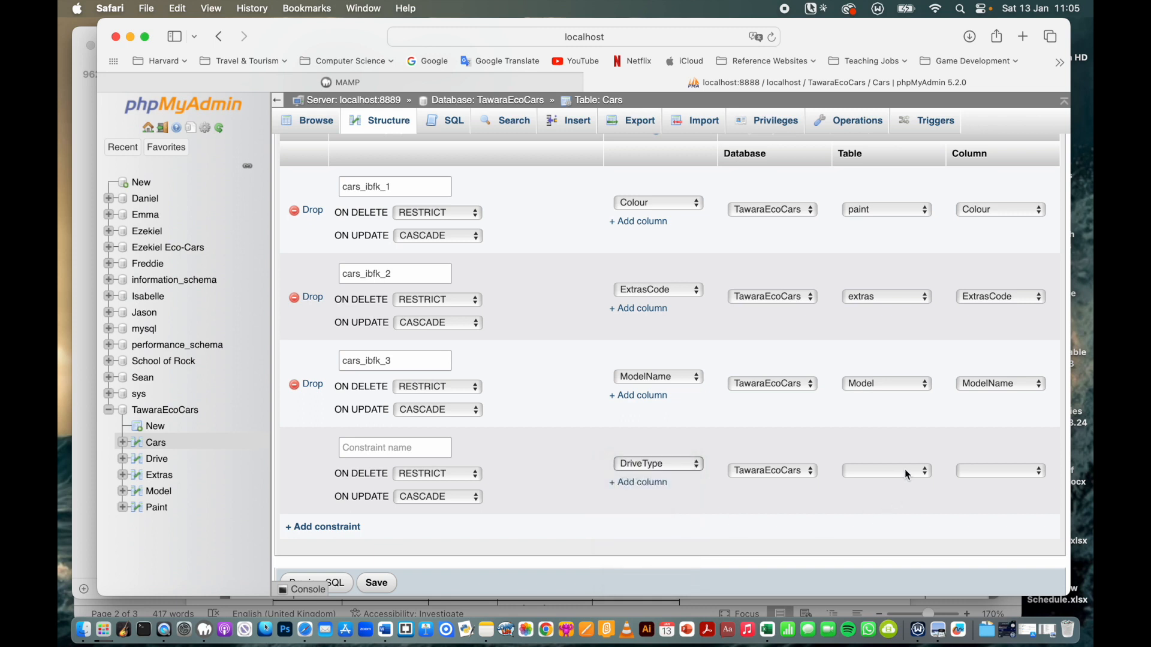
click(907, 475)
click(900, 505)
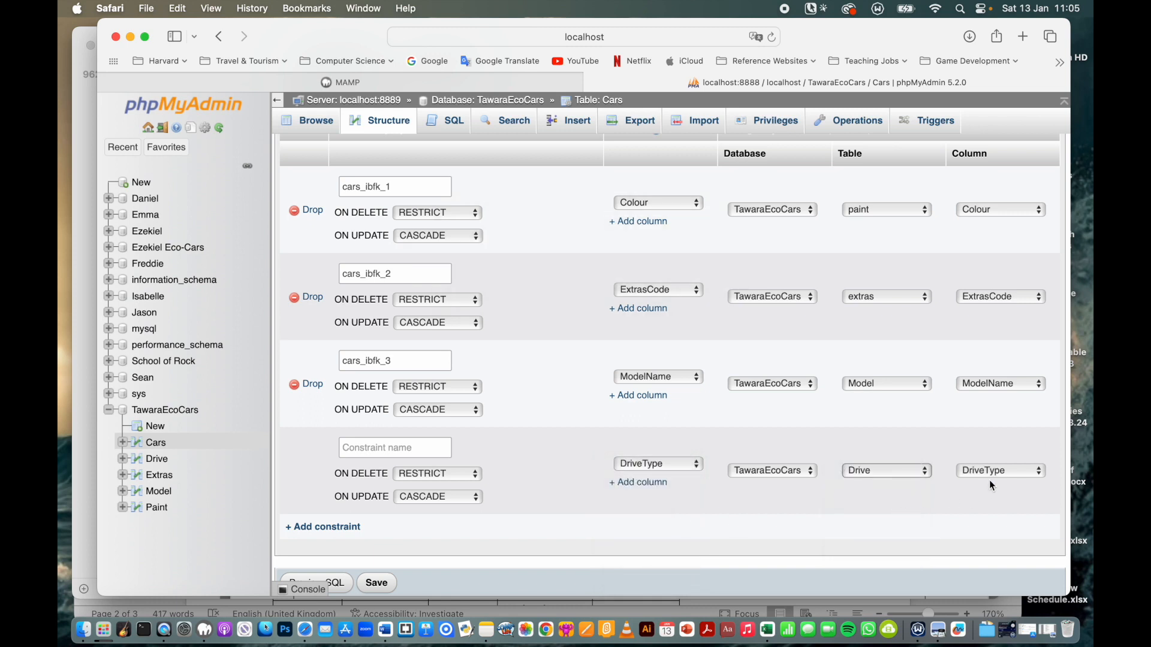
scroll(556, 494, down, 2)
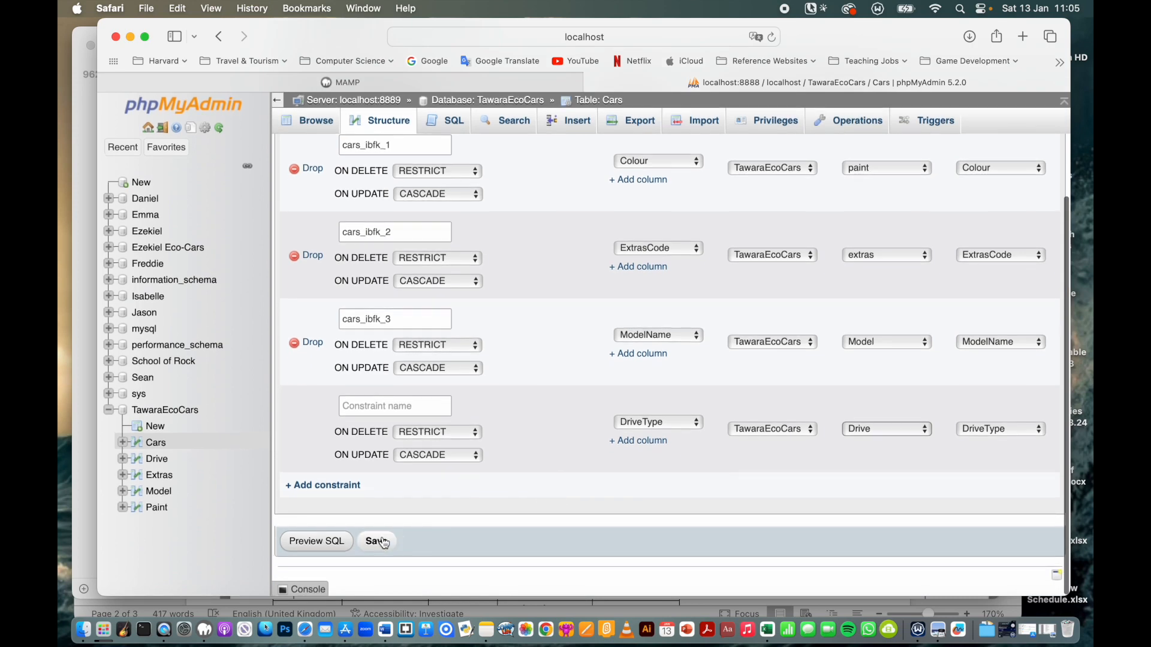
click(384, 541)
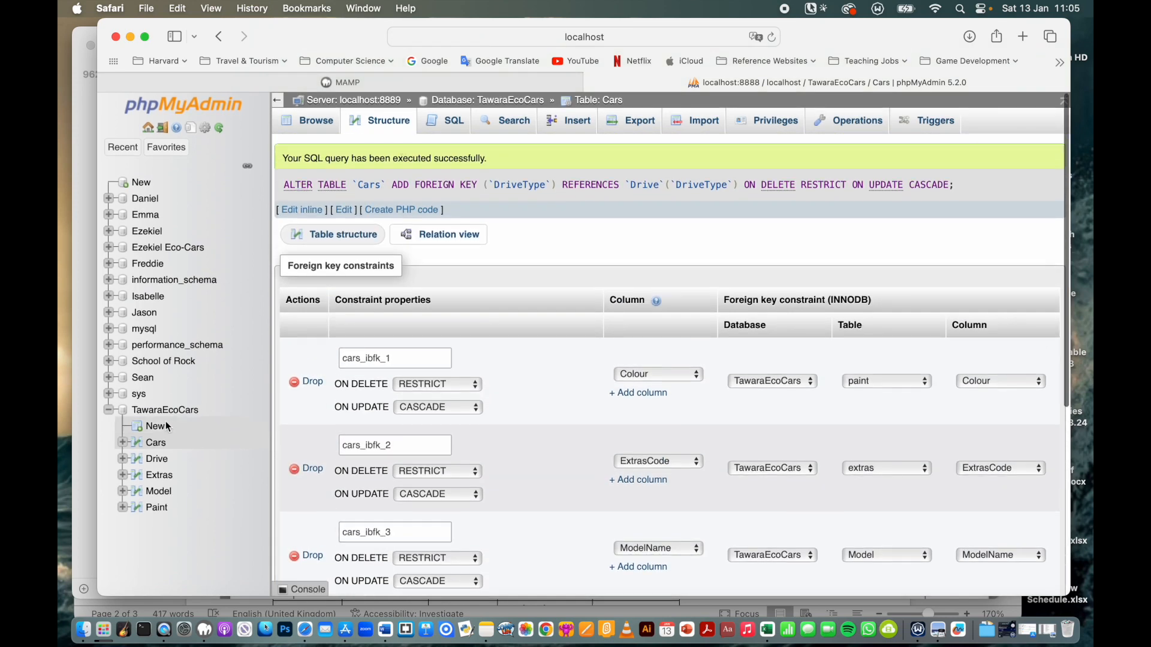
- Browse the Cars records sorted by colour and by registration, and check the records and structure of the Paint table
click(157, 444)
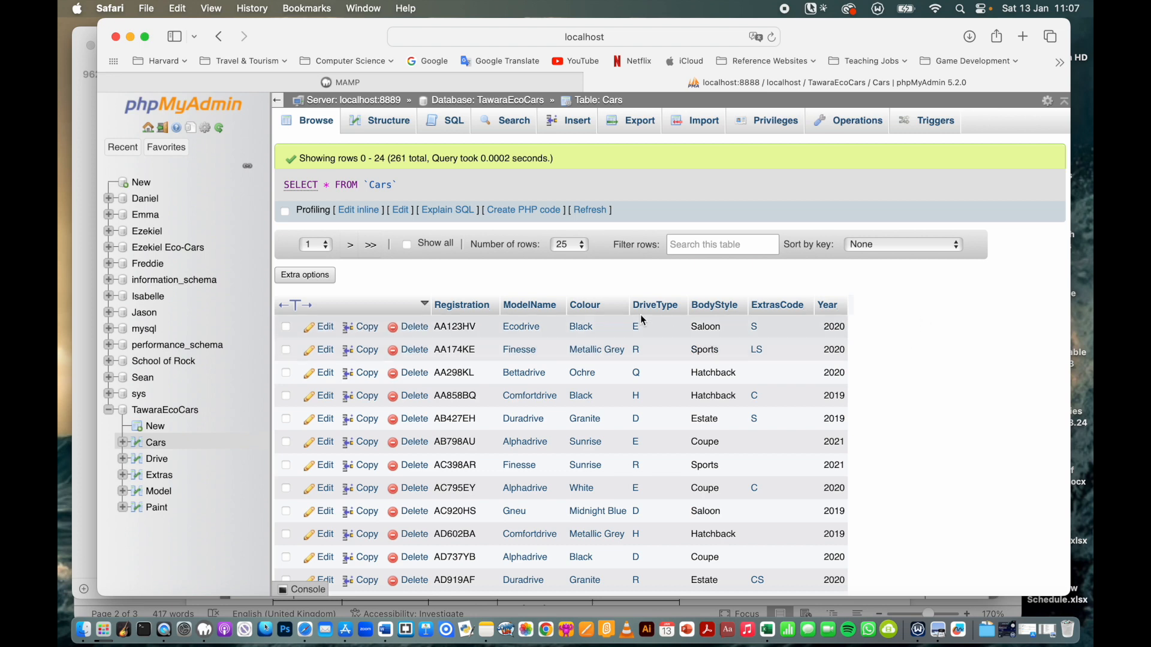
click(596, 310)
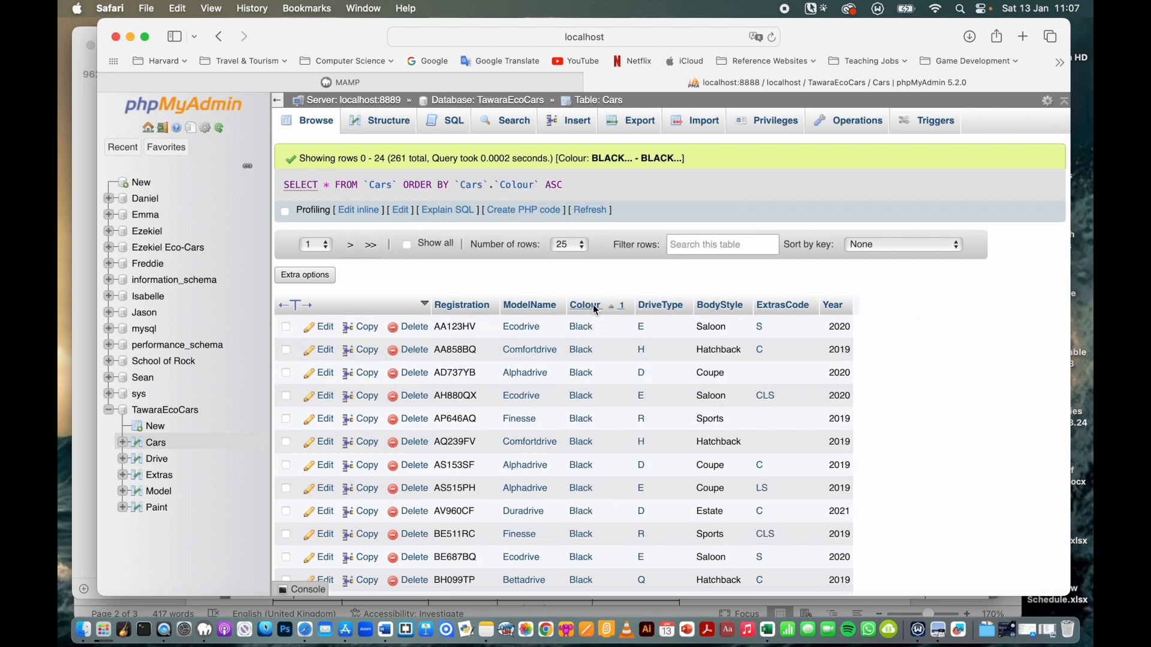
click(596, 310)
click(469, 310)
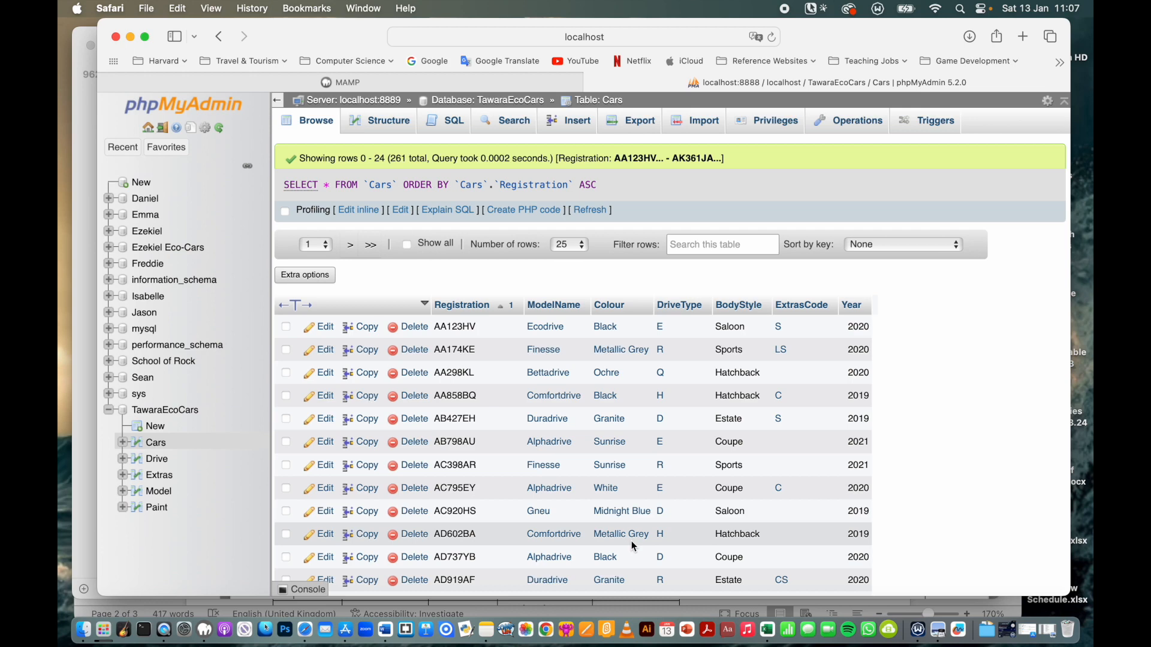
click(159, 511)
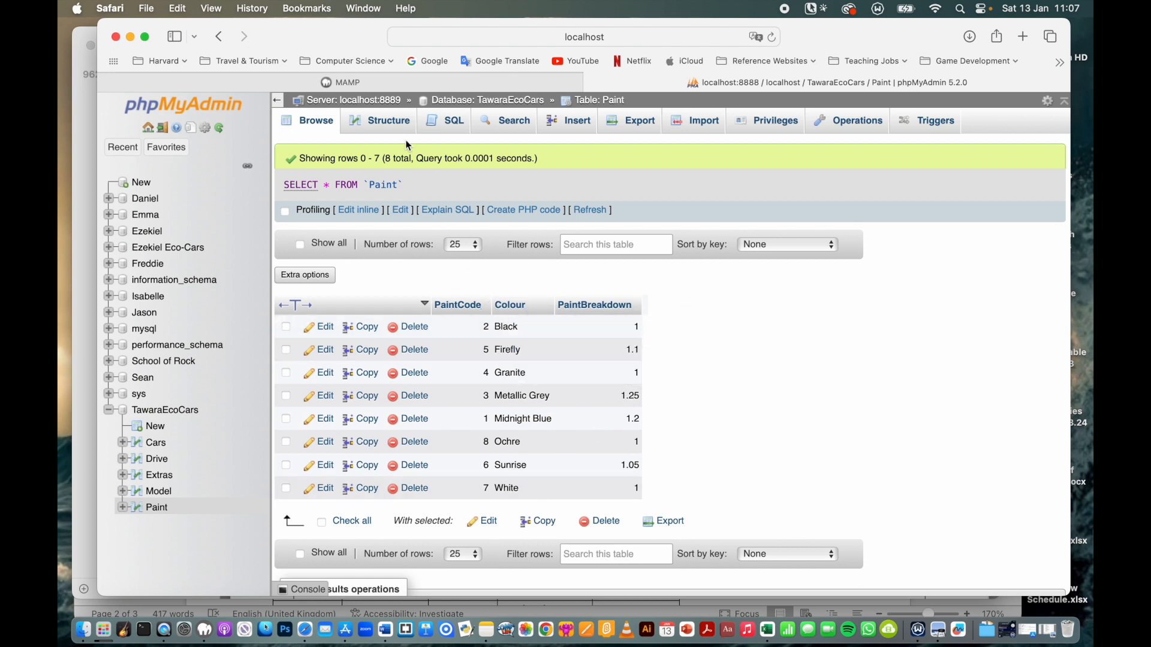
click(393, 125)
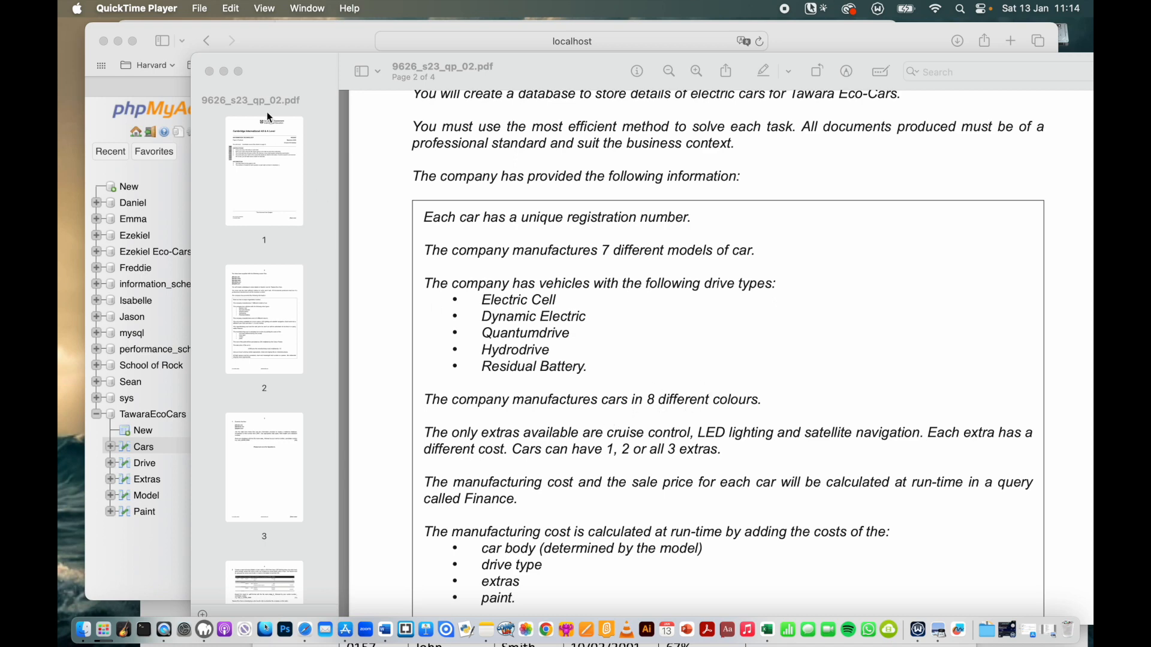
- Switch from the question paper to phpMyAdmin and compare the colour data in the Cars and Paint tables
click(297, 35)
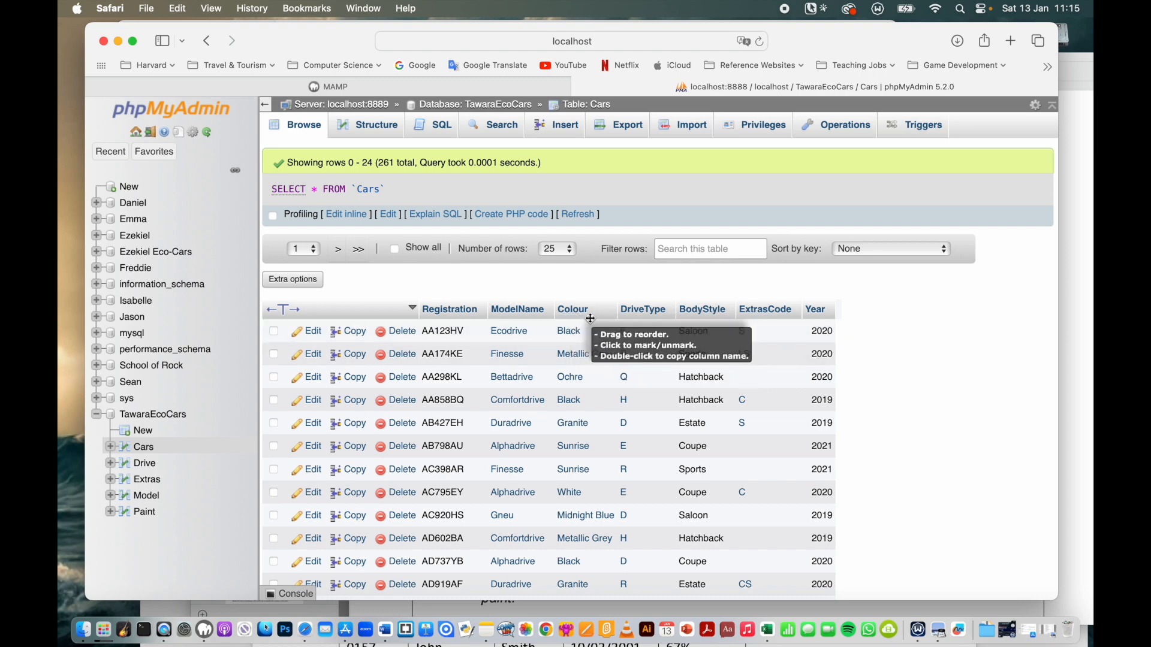
click(145, 512)
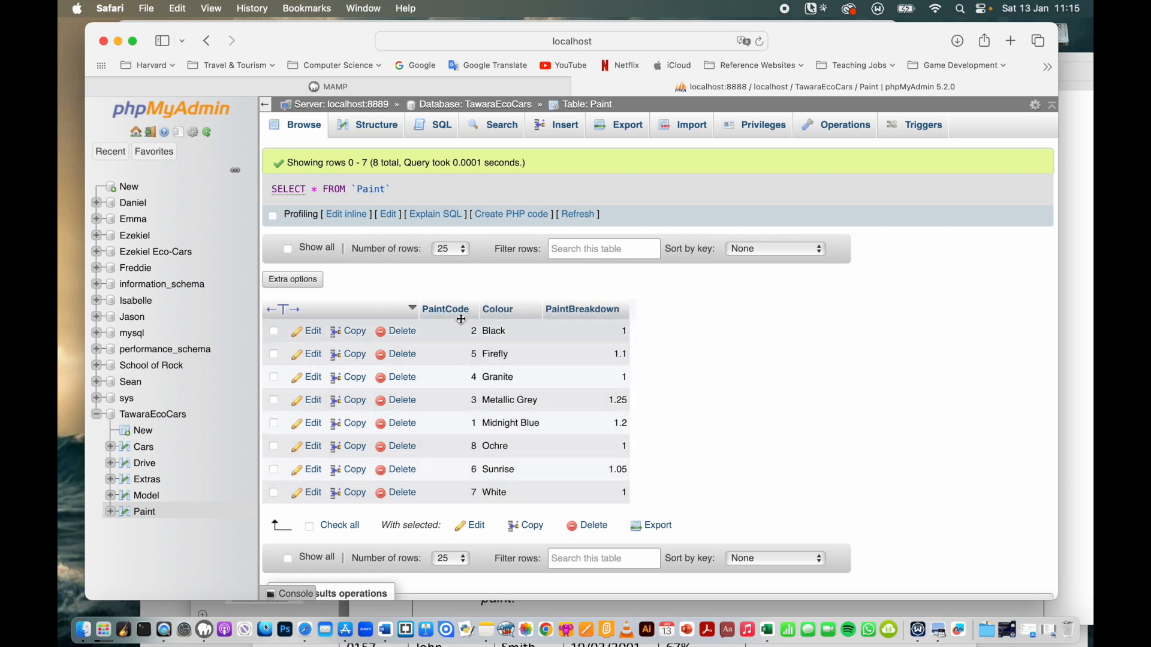
click(144, 447)
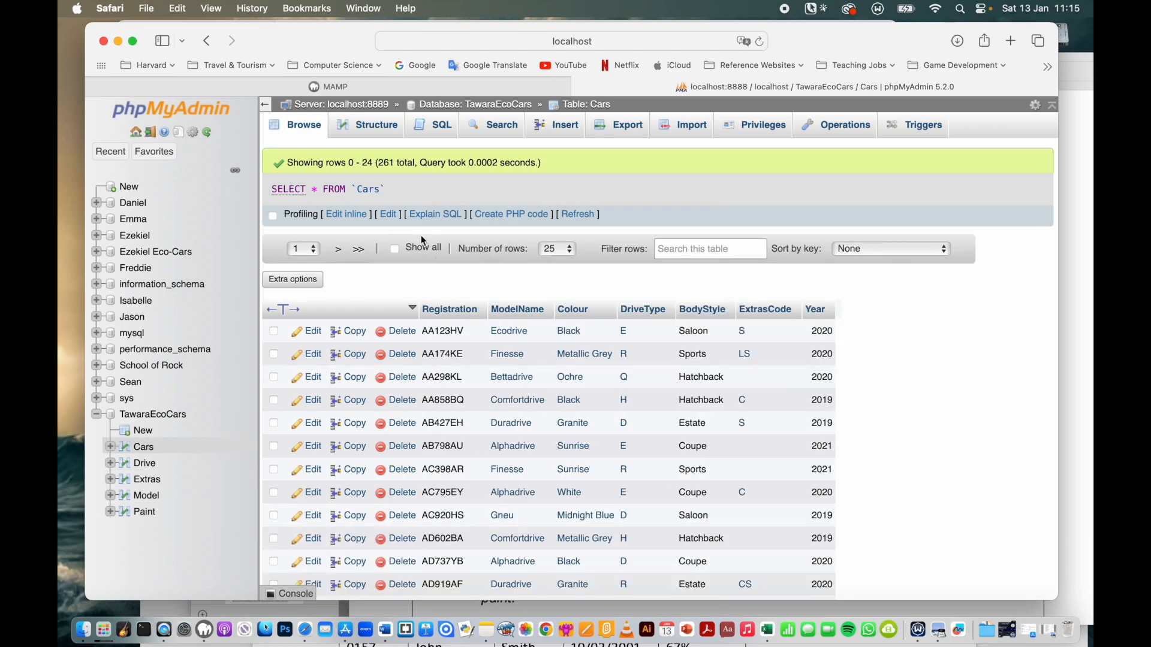
- Examine the foreign key constraints that link the Cars table to the paint, extras, Model and Drive tables
click(372, 125)
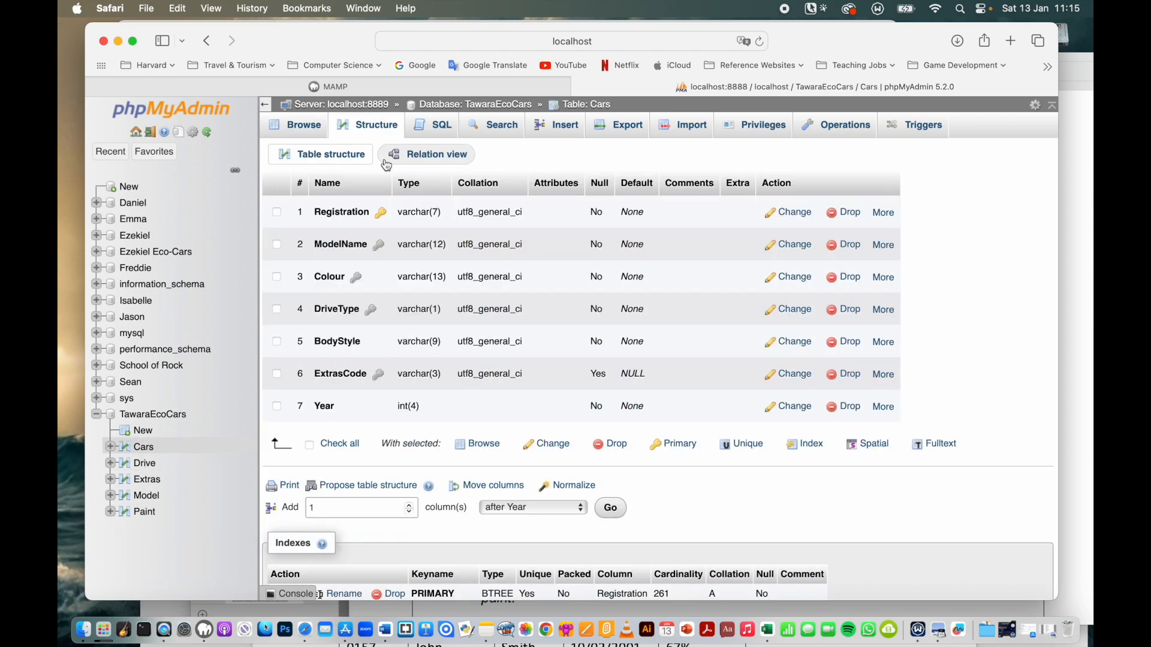
click(451, 154)
scroll(531, 427, down, 2)
scroll(532, 429, down, 2)
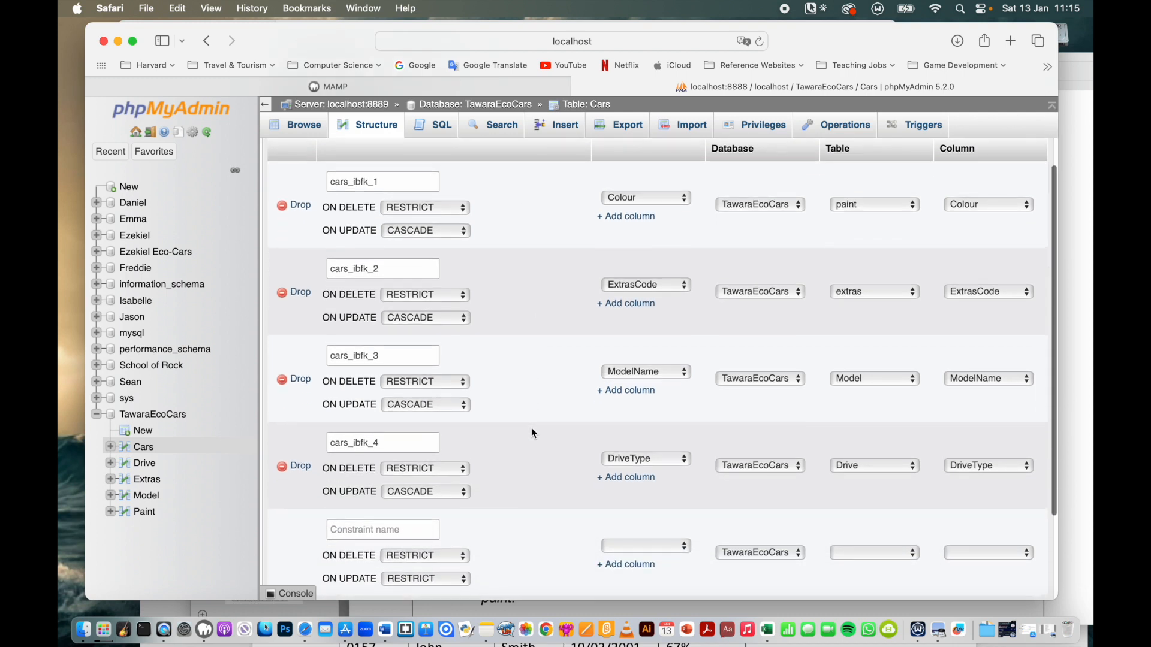
scroll(531, 433, up, 1)
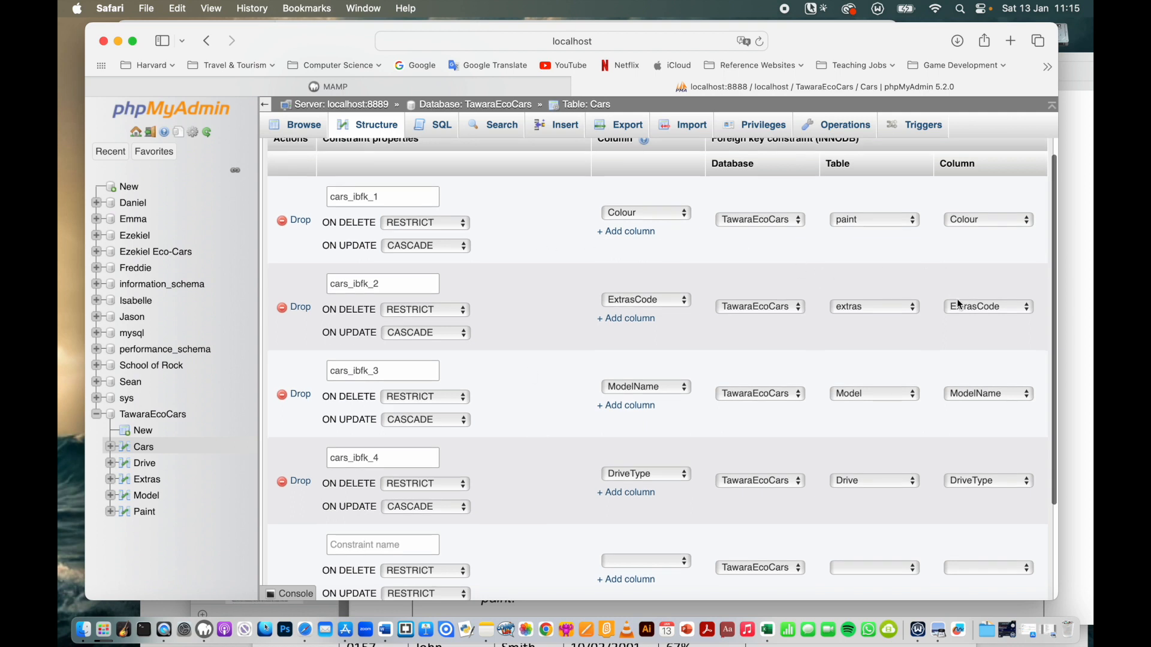
scroll(958, 305, down, 5)
scroll(959, 304, up, 3)
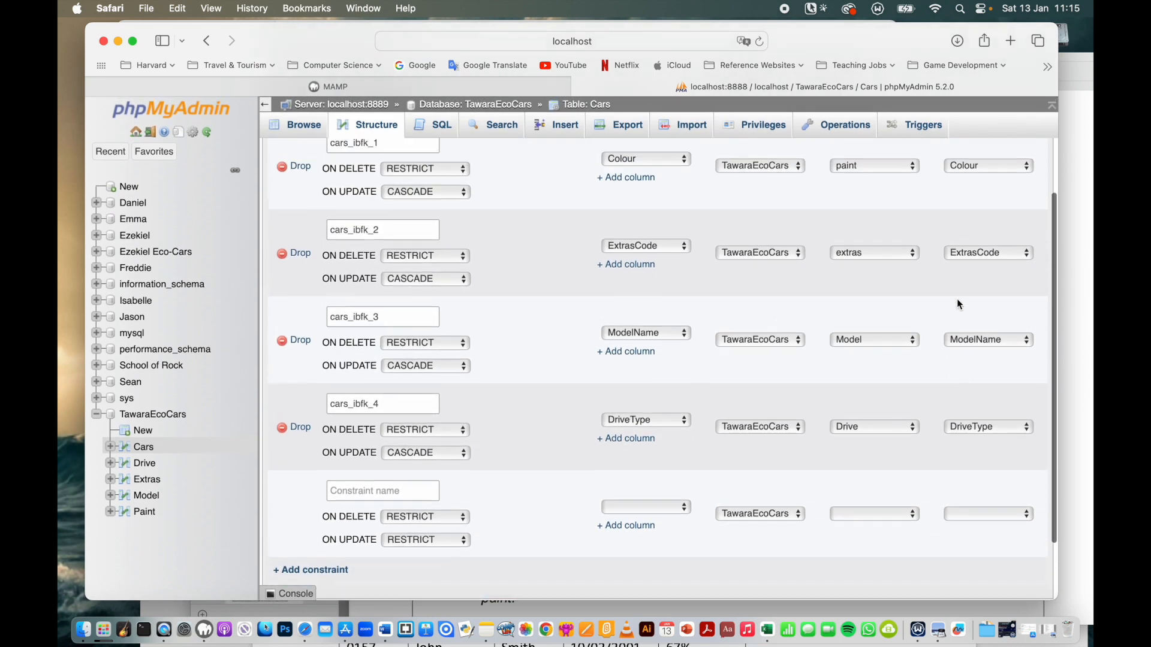
- Drop the foreign key constraint that links Colour in Cars to Colour in the paint table
scroll(958, 304, up, 5)
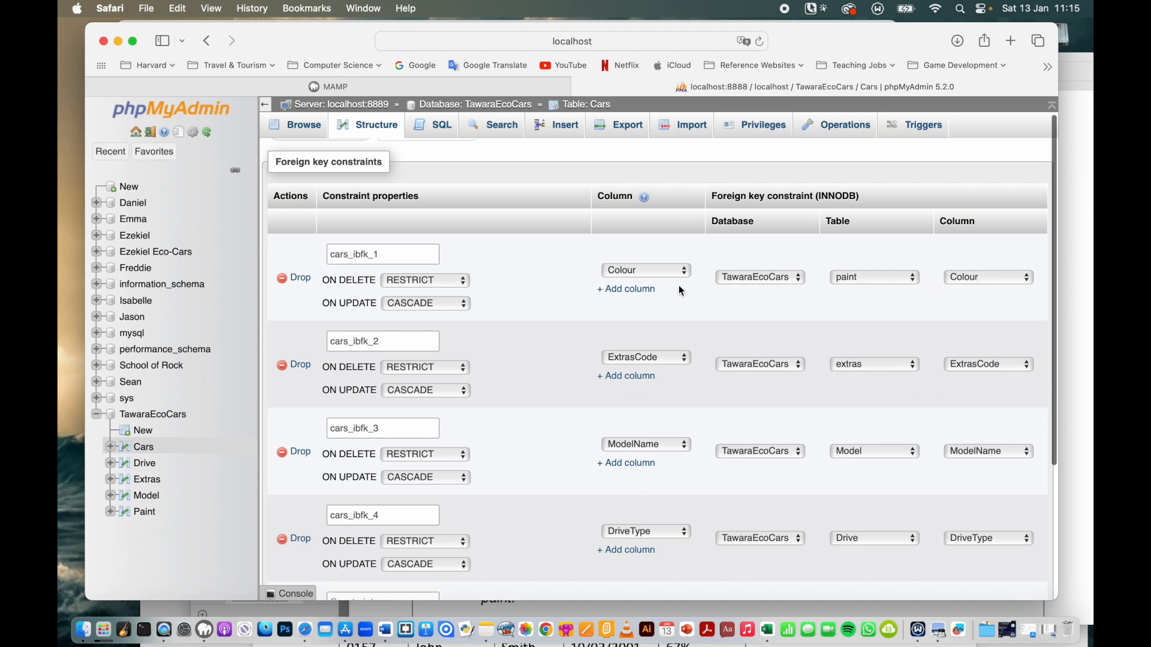
click(301, 278)
click(604, 388)
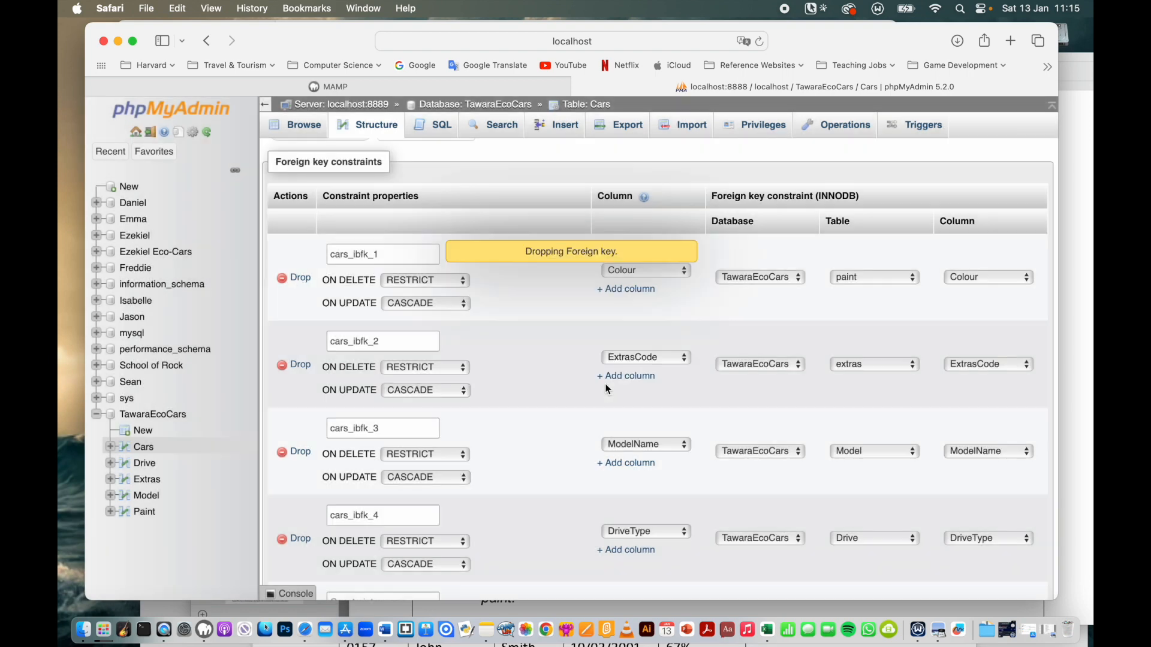
scroll(595, 446, down, 1)
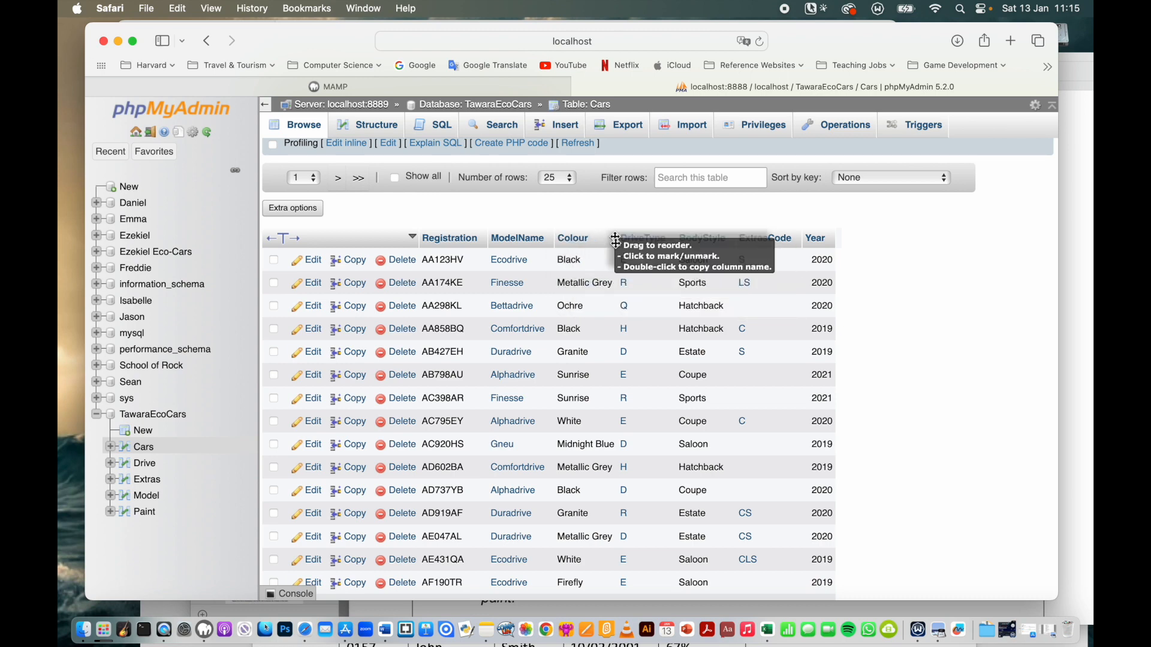
scroll(609, 275, up, 3)
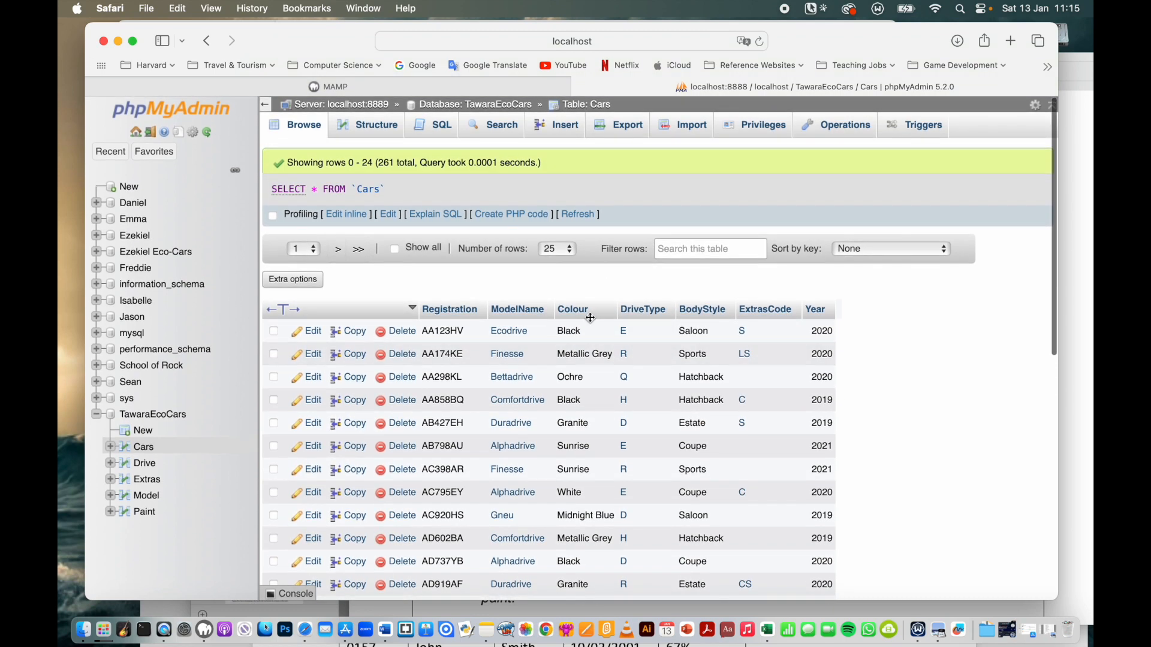
- Add an INT column named PaintCode with length 1 after Colour in the Cars table and save it
click(368, 126)
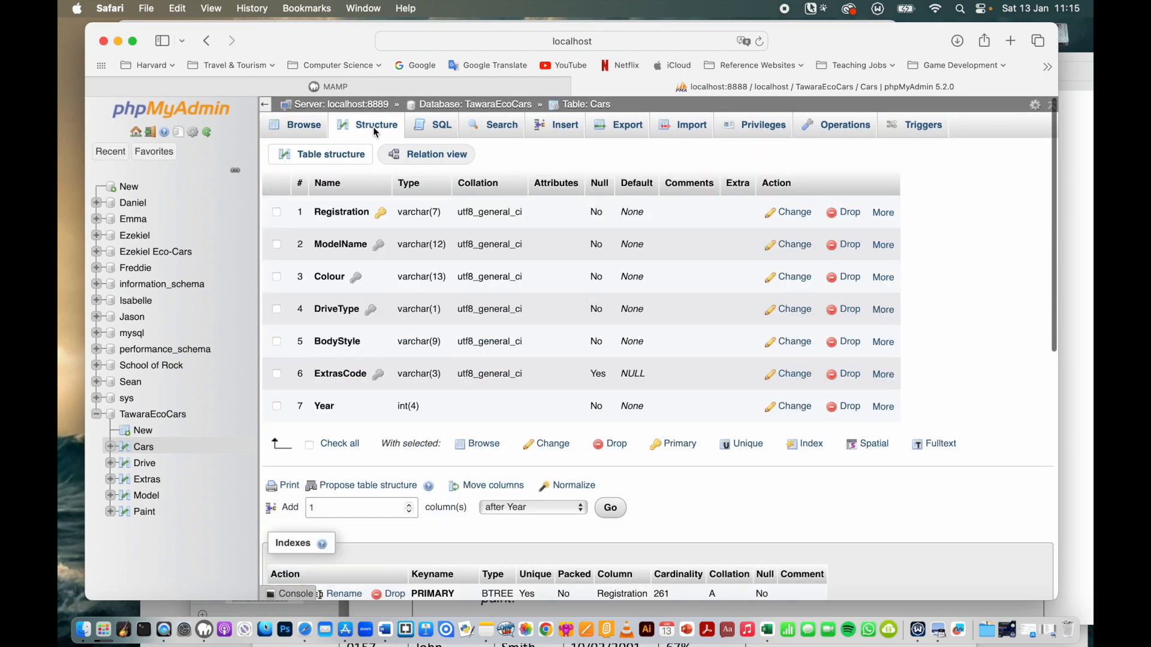
click(527, 508)
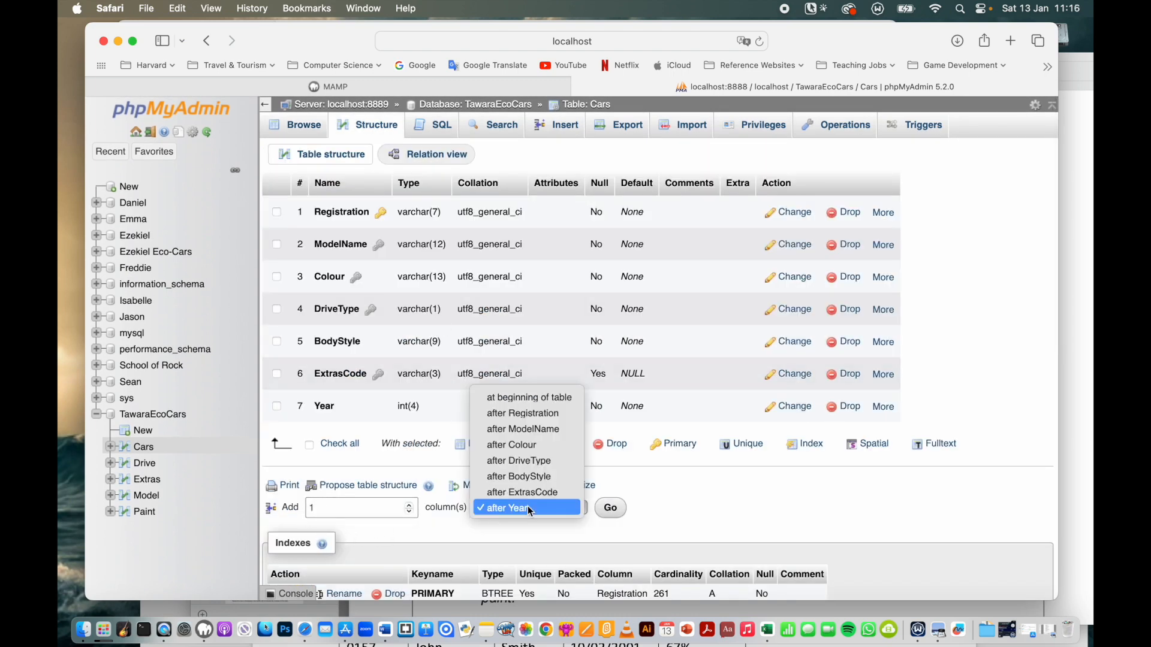
click(542, 444)
click(606, 509)
click(299, 209)
text(PaintCode)
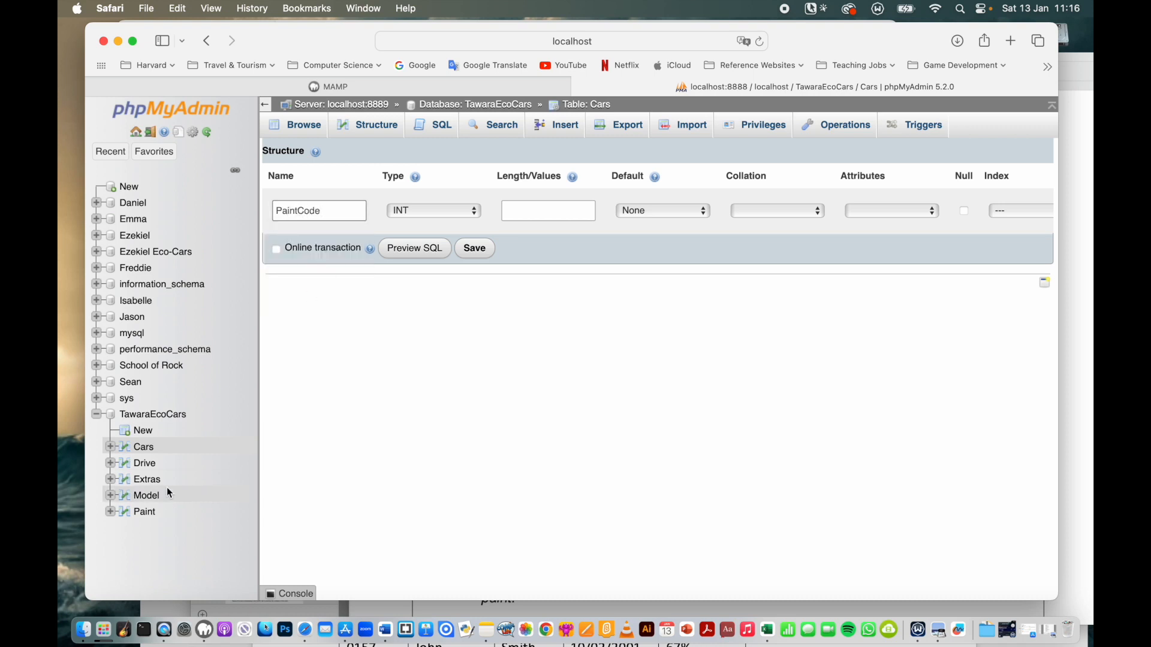
click(518, 212)
text(1)
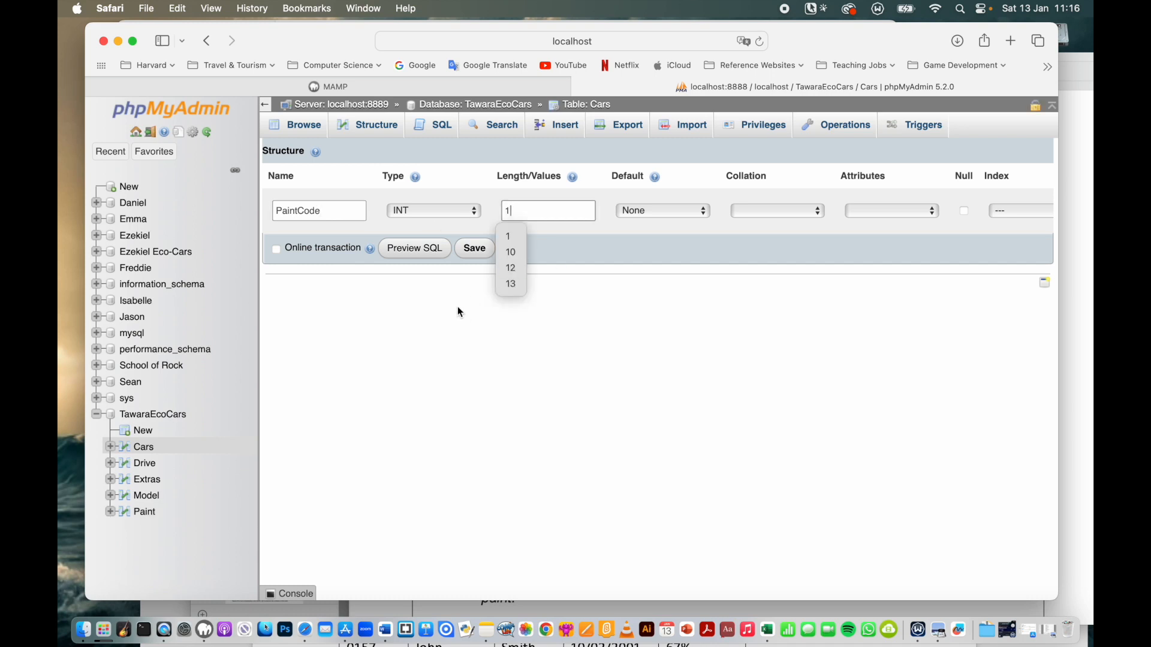
click(476, 249)
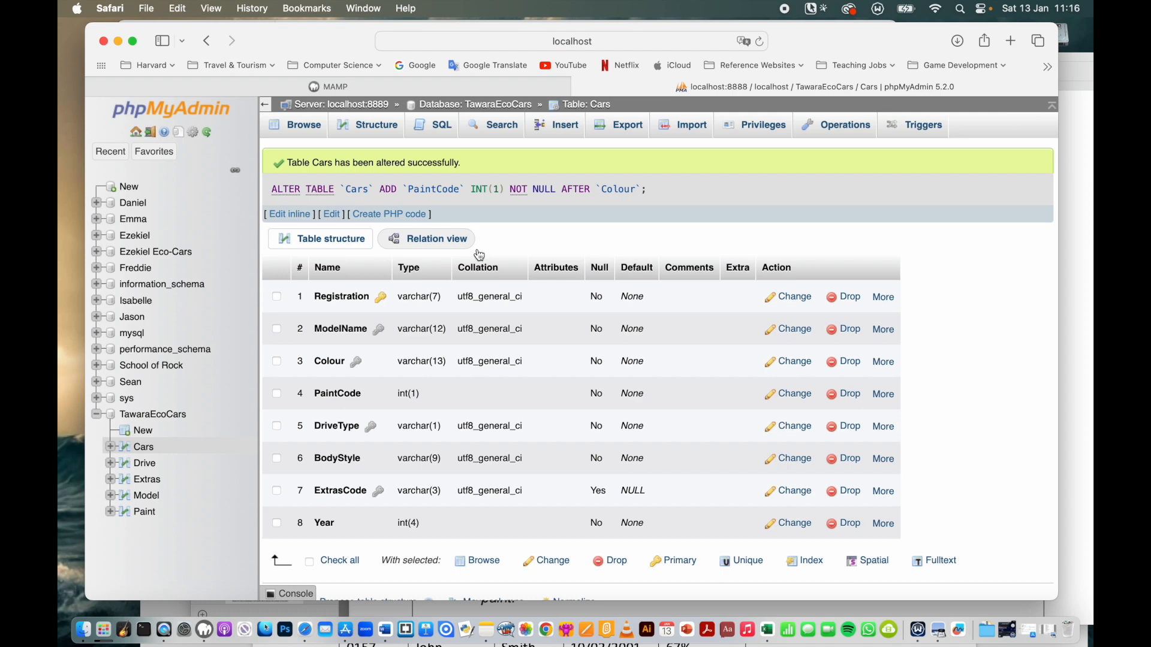
- Check the Cars table structure and browse its records to examine the PaintCode column against the colours
click(362, 125)
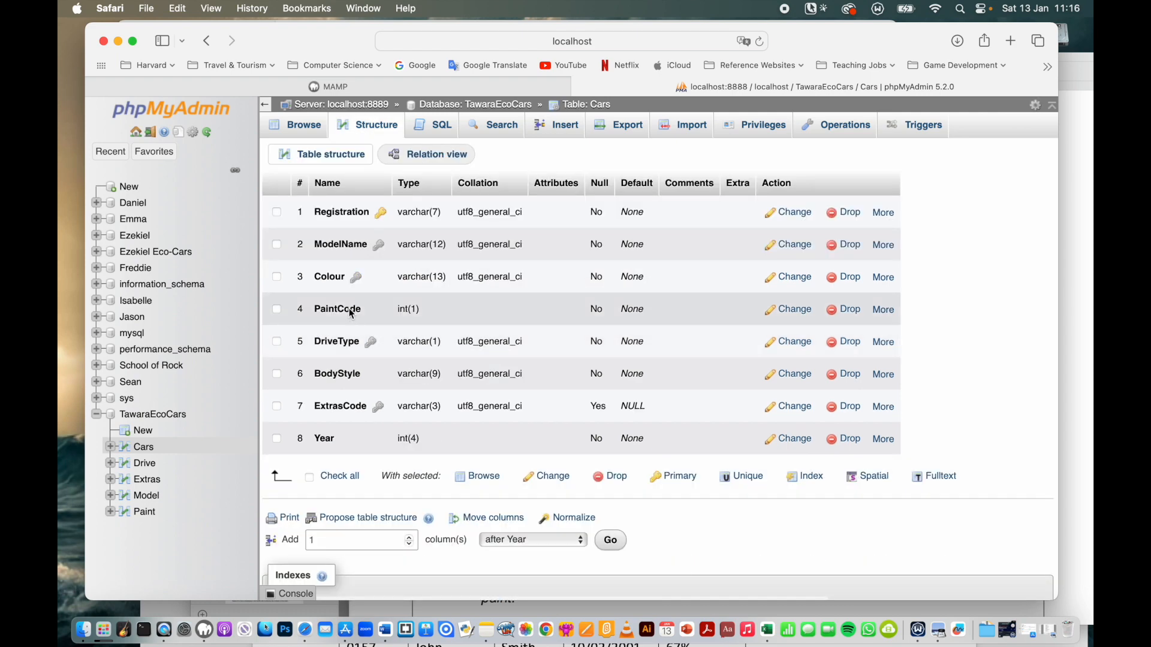
click(304, 132)
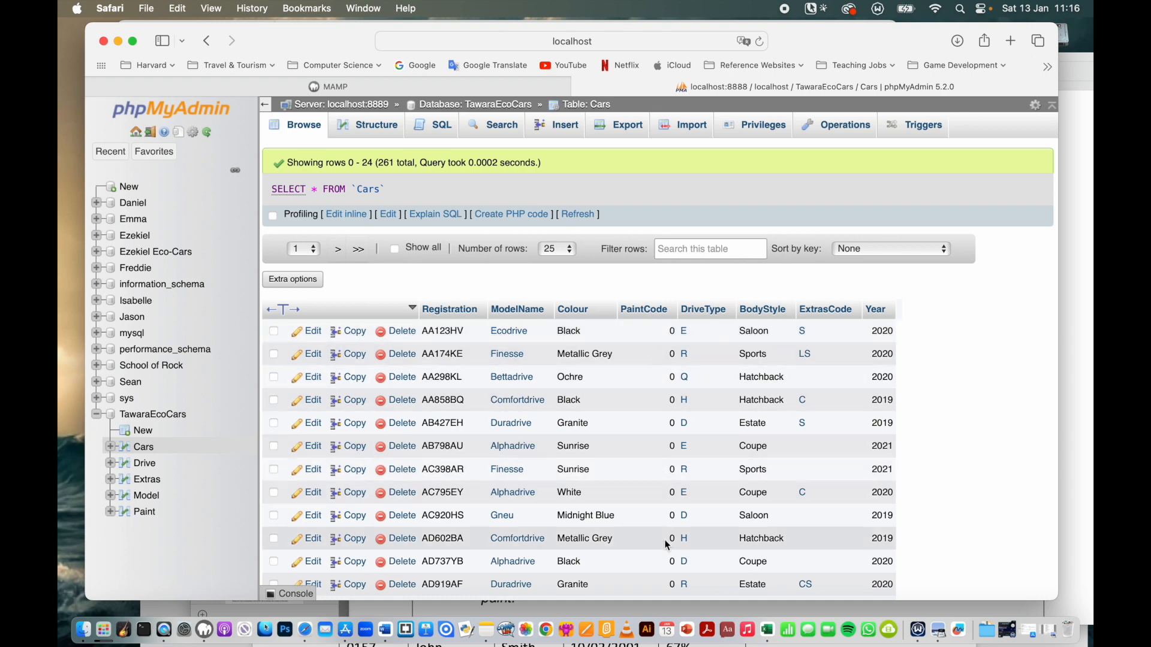
scroll(647, 491, down, 4)
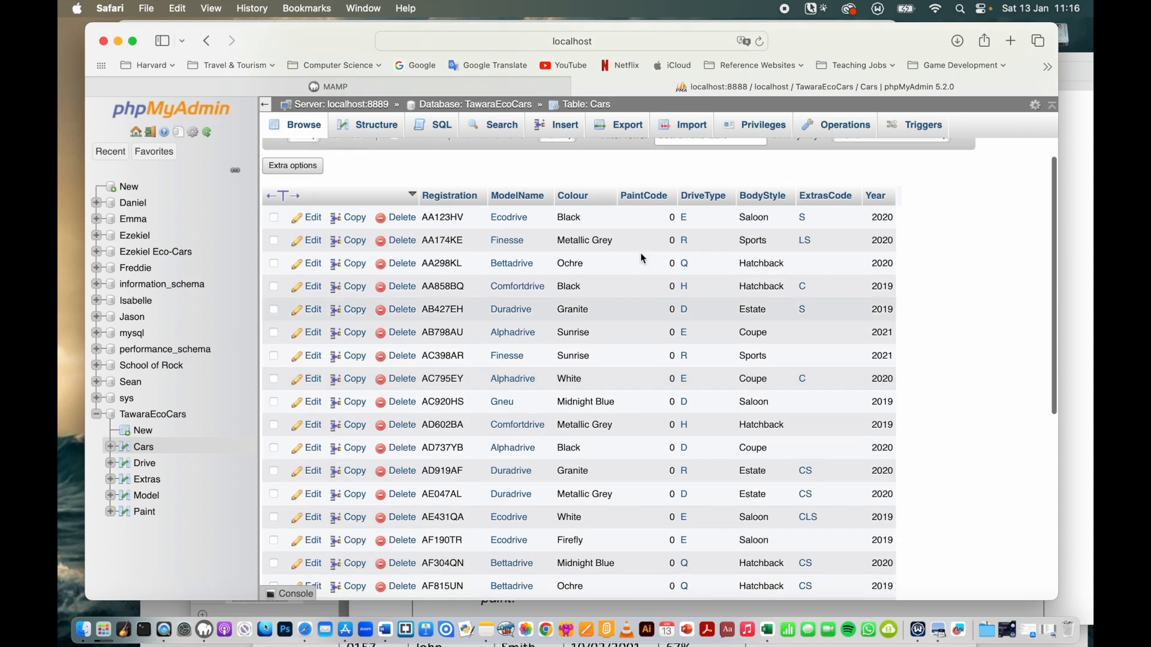
scroll(670, 503, up, 4)
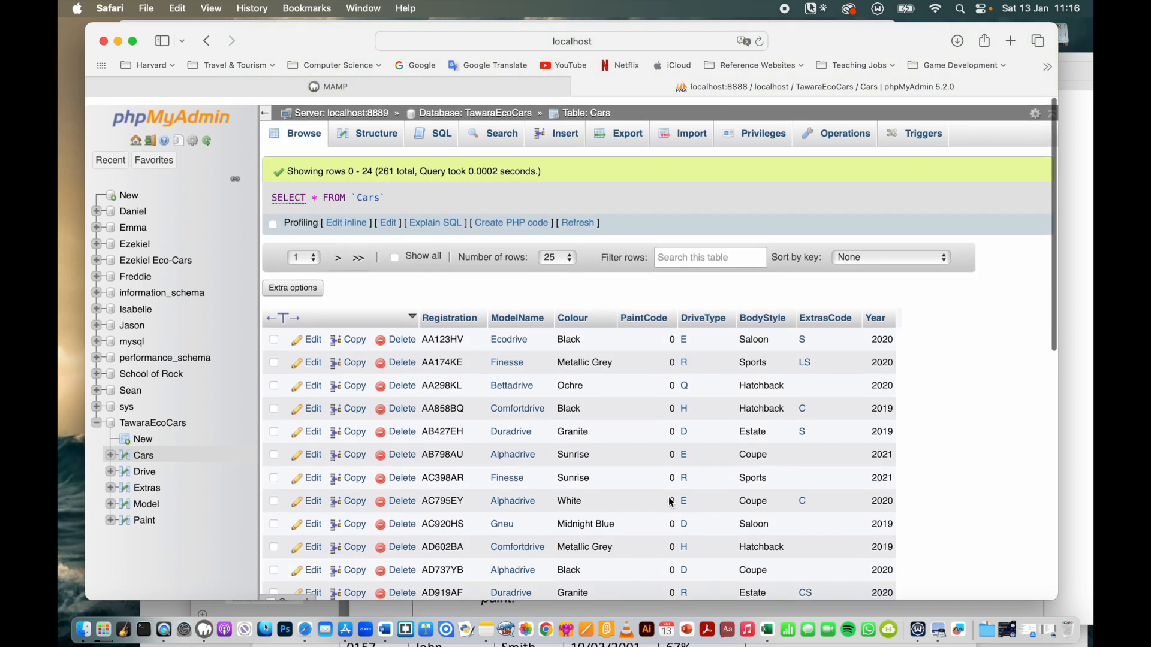
scroll(671, 502, down, 1)
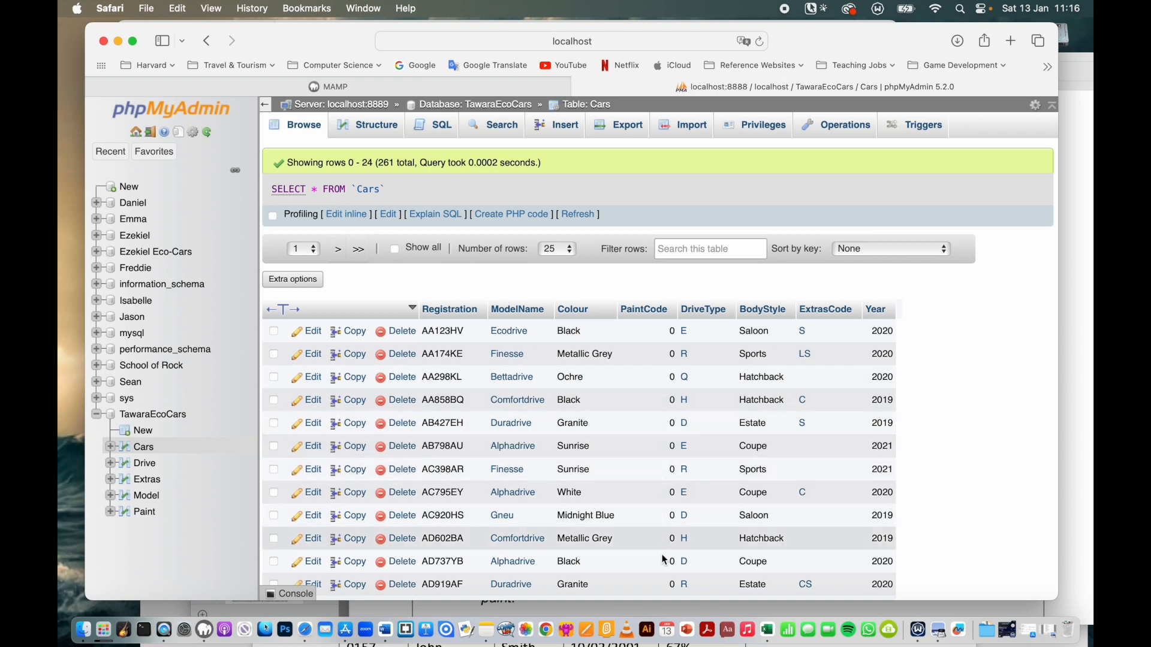
scroll(662, 554, down, 3)
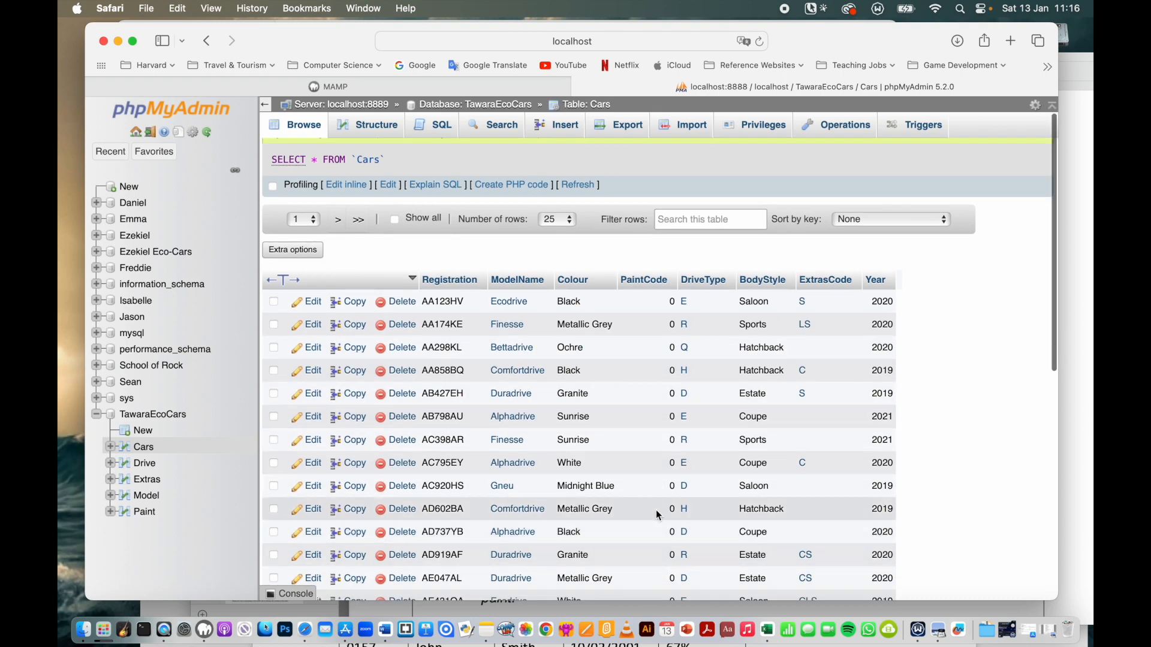
scroll(654, 511, up, 3)
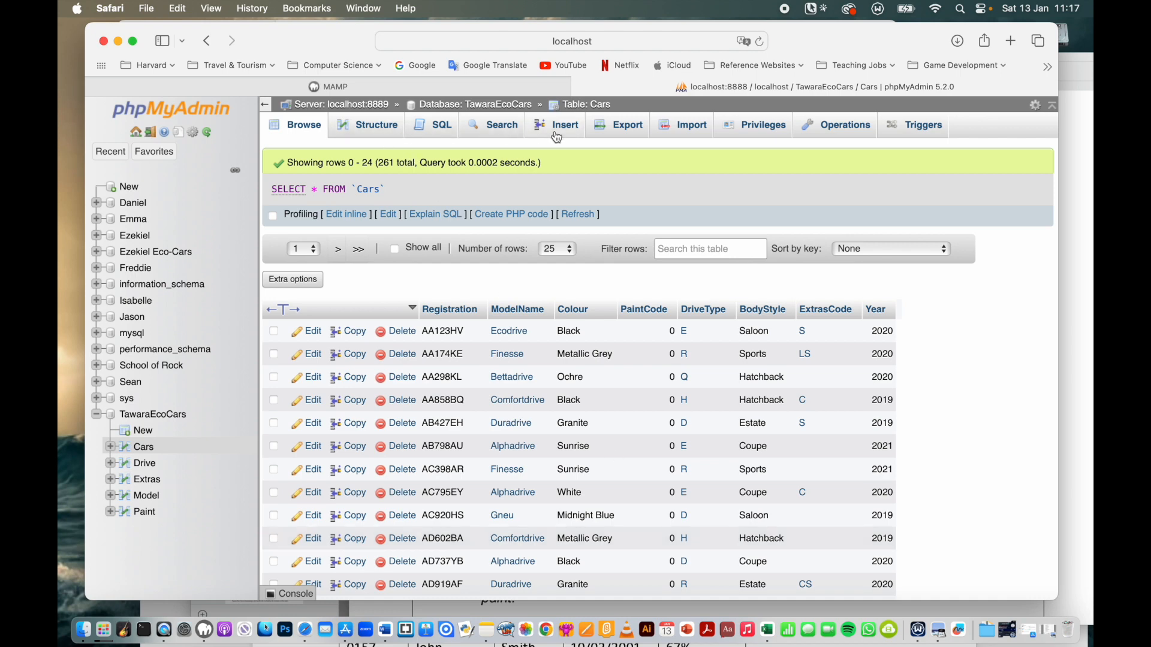
- Write an SQL update query on Cars that sets PaintCode to 2 where Colour is 'Black'
click(437, 128)
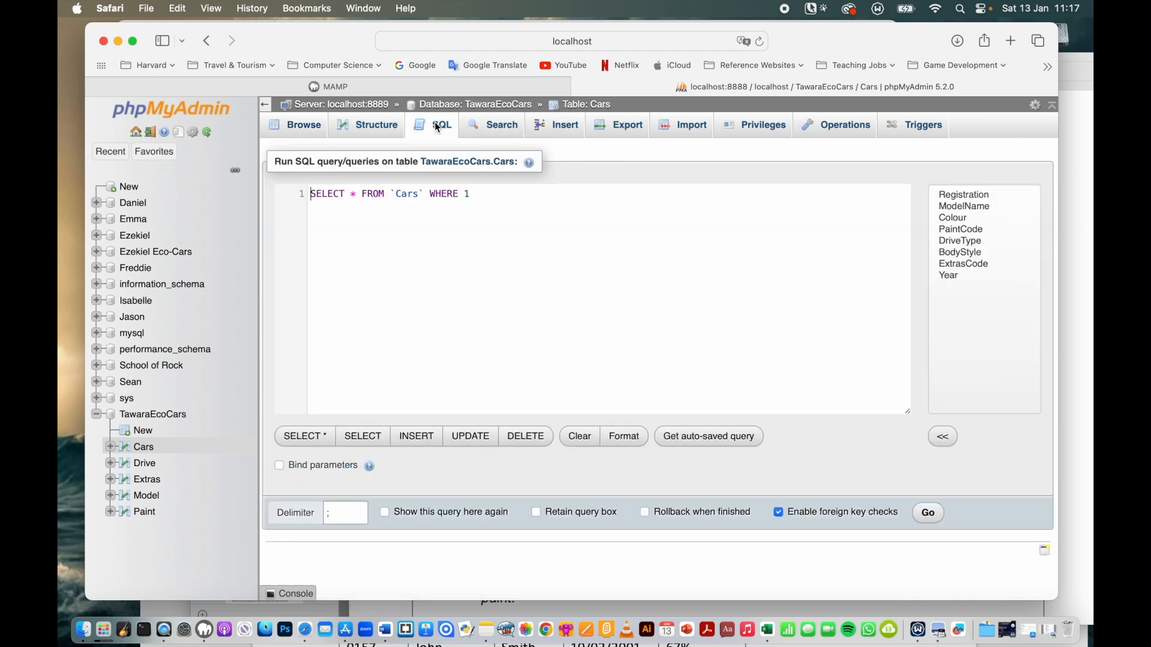
drag(480, 194, 293, 179)
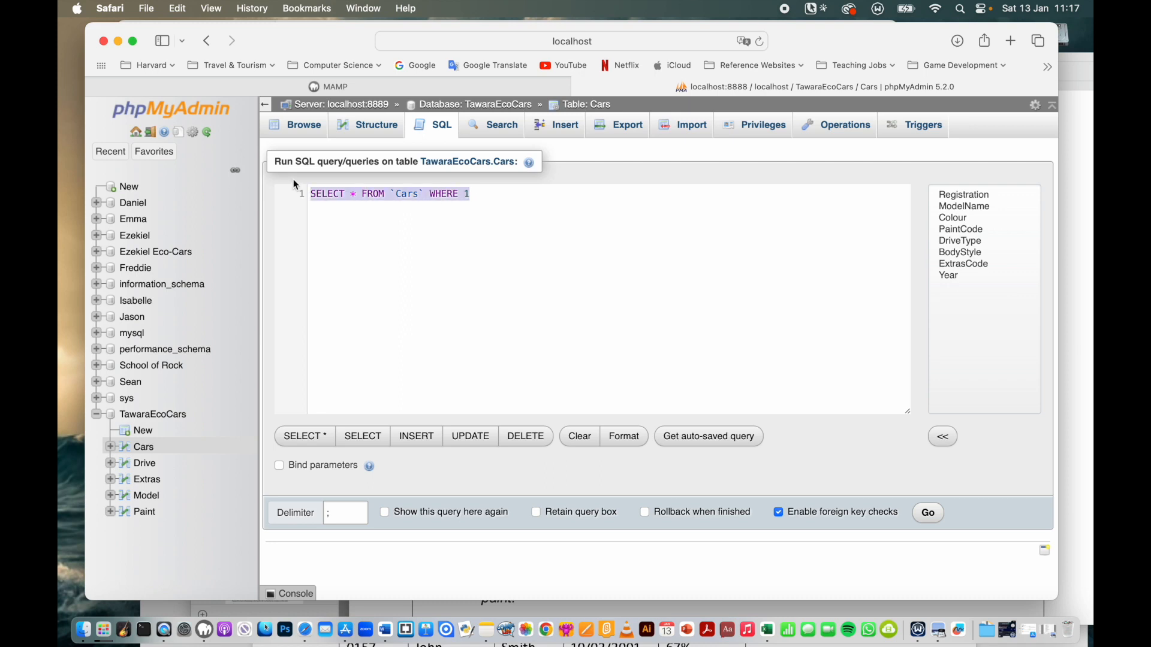
text(UPDATE Ezecars SET PaintCode = 2 WHERE Colour = 'Black')
drag(391, 194, 351, 195)
text(Car)
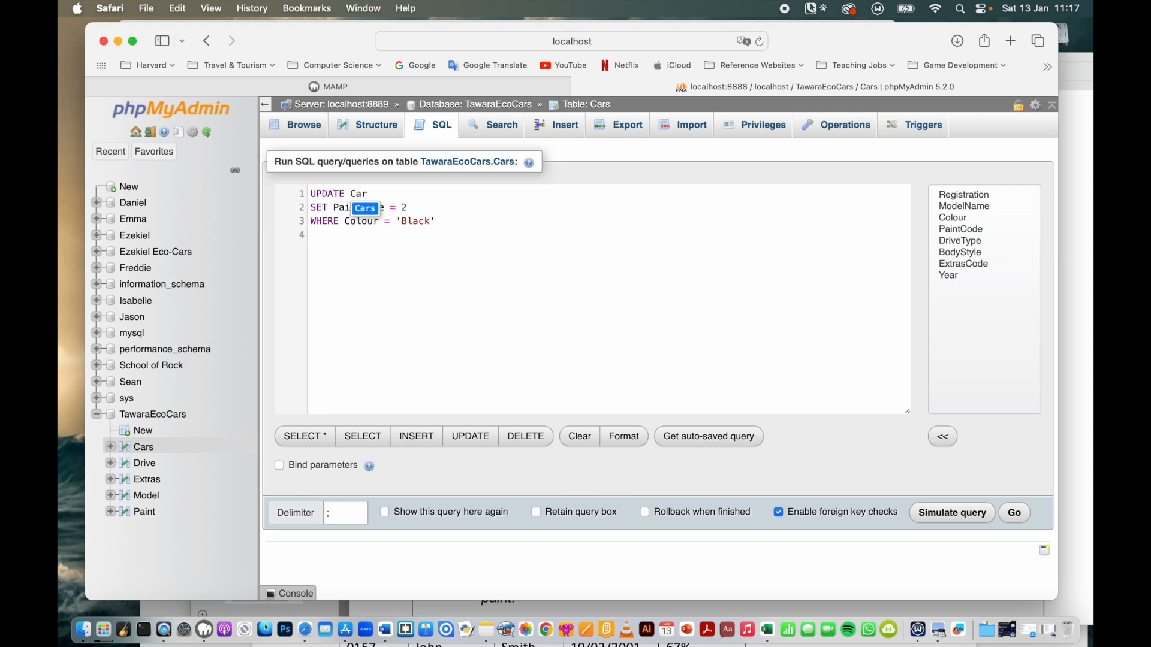
text(s)
click(379, 277)
- Switch to Excel and open j23cars, followed by j23paint.csv from the Files folder
click(768, 614)
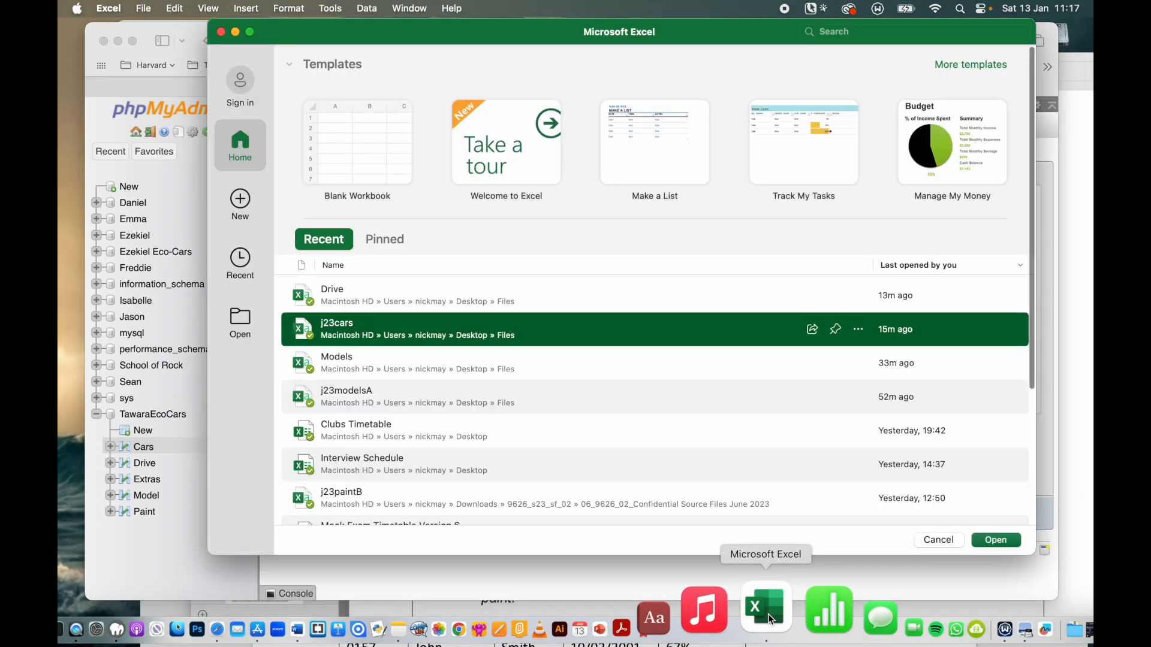
double_click(346, 327)
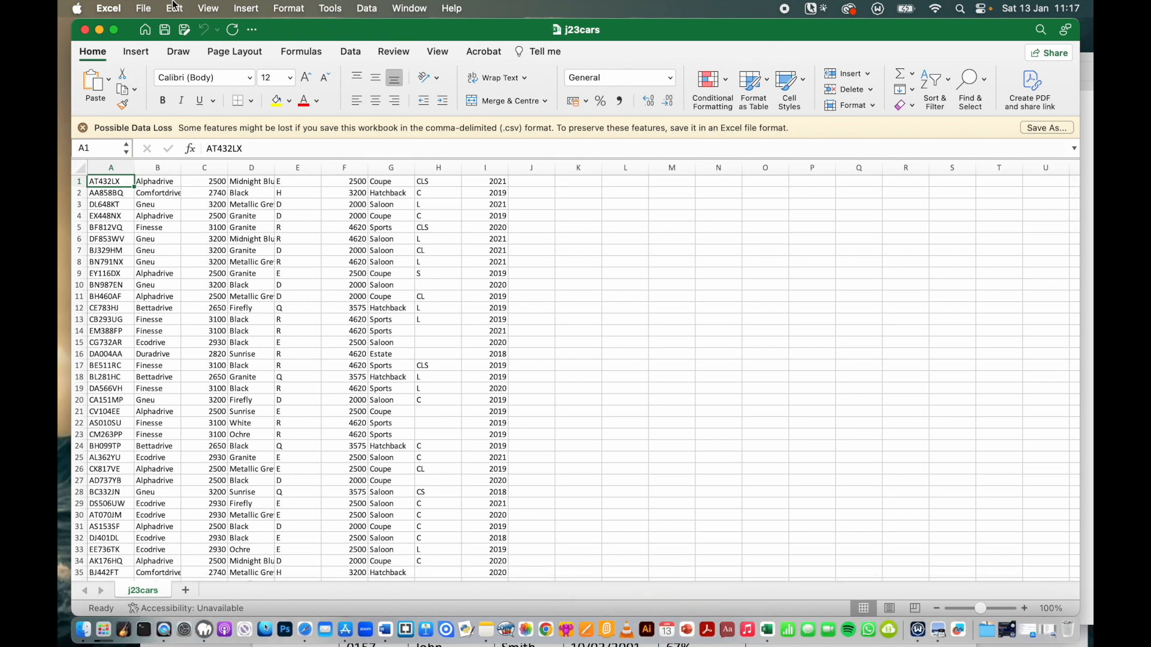
click(127, 4)
mouse_move(145, 9)
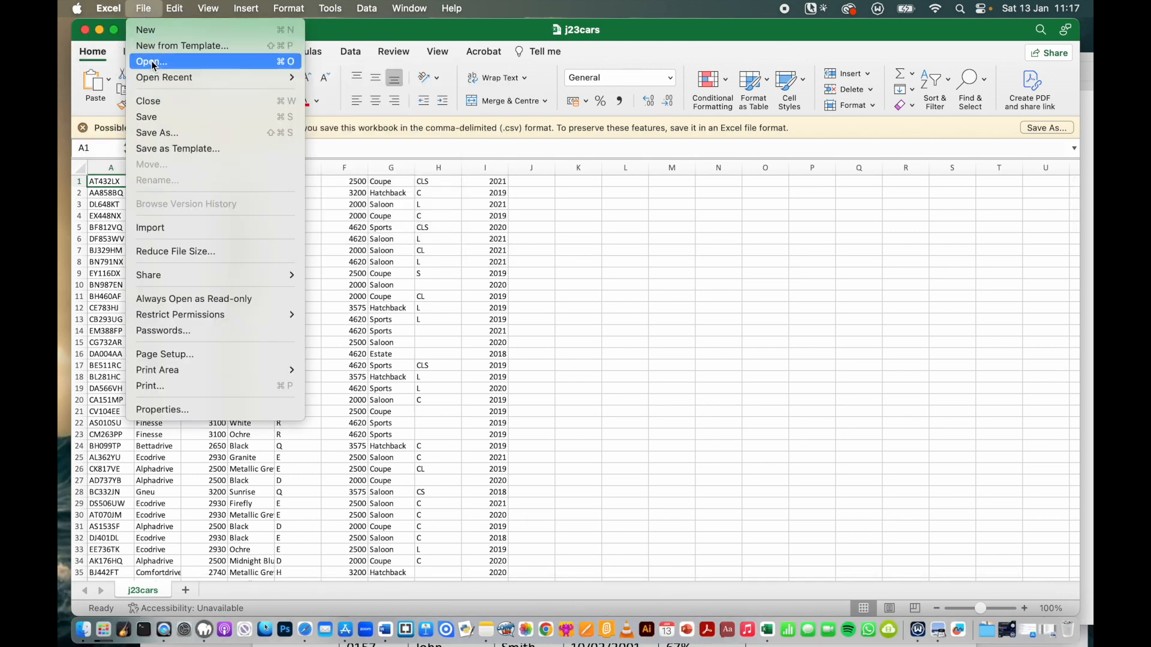
click(168, 62)
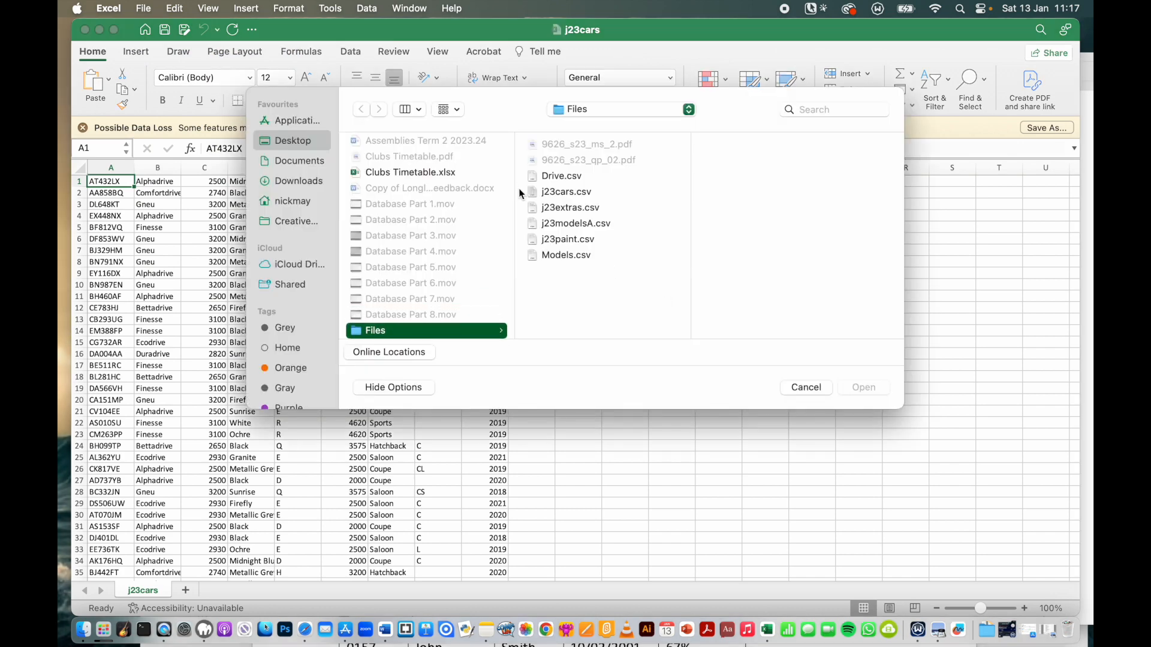
click(573, 240)
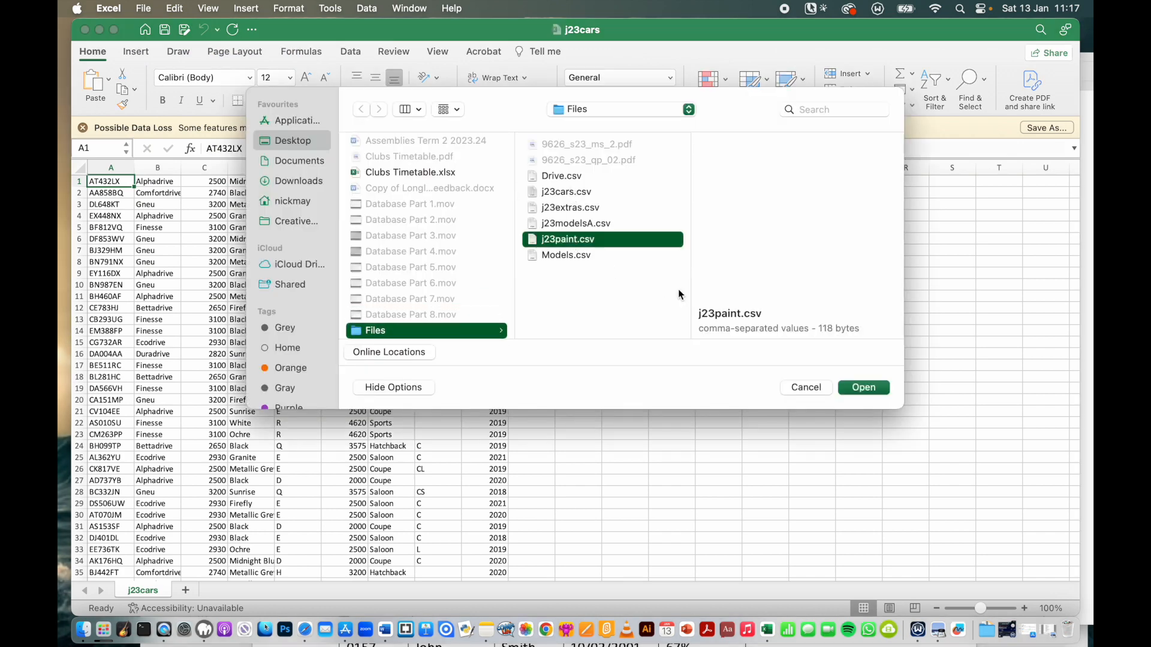
click(863, 388)
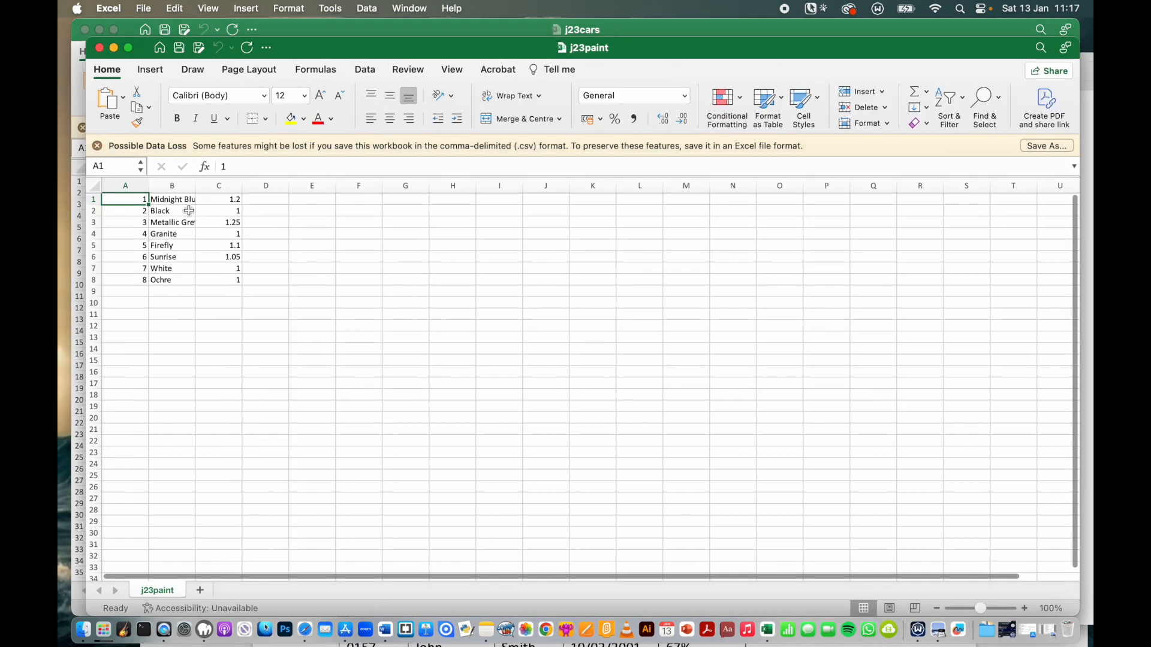
- Check the paint codes in j23paint, move its window aside and close the j23cars workbook
click(128, 212)
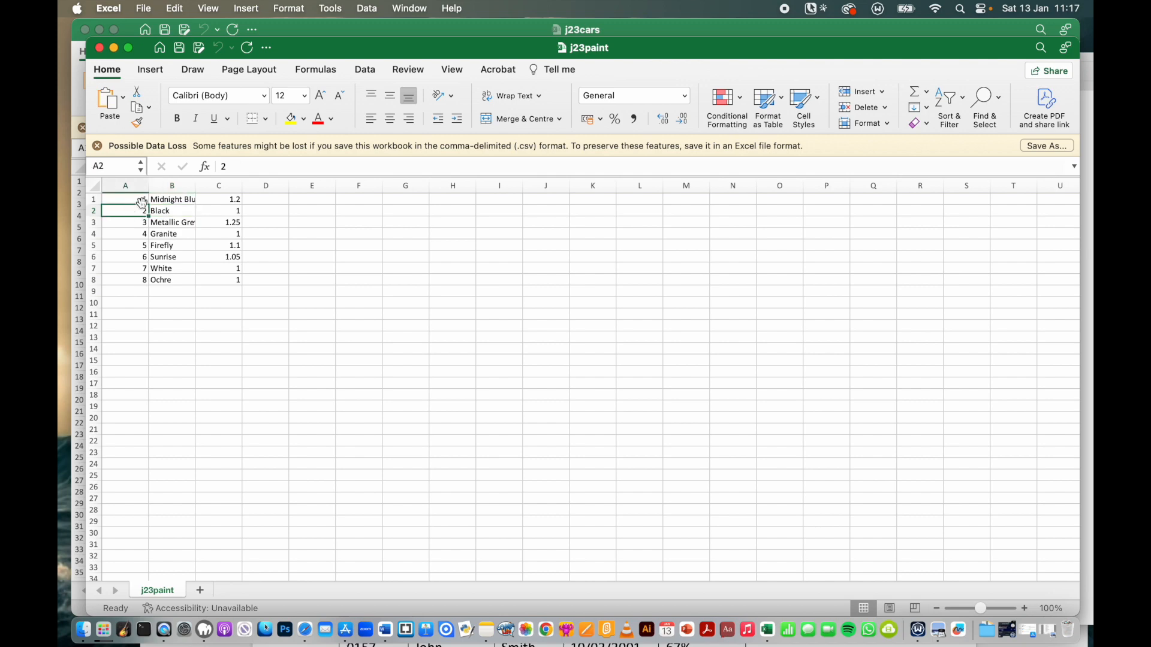
click(170, 199)
click(129, 199)
drag(290, 49, 1079, 316)
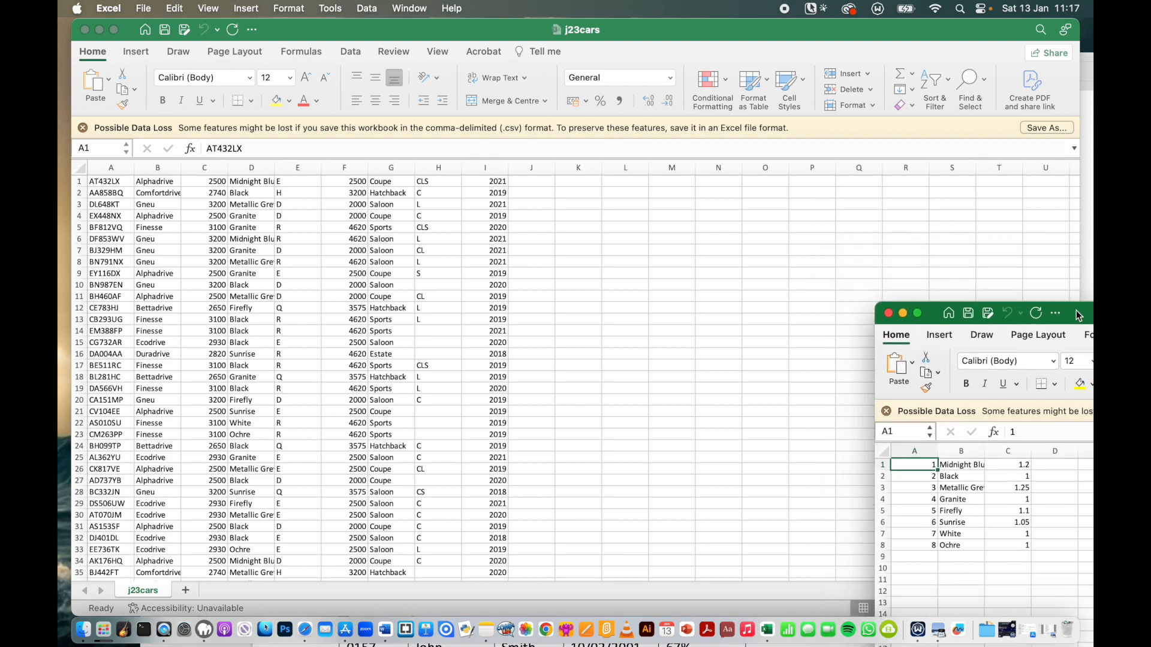
click(99, 30)
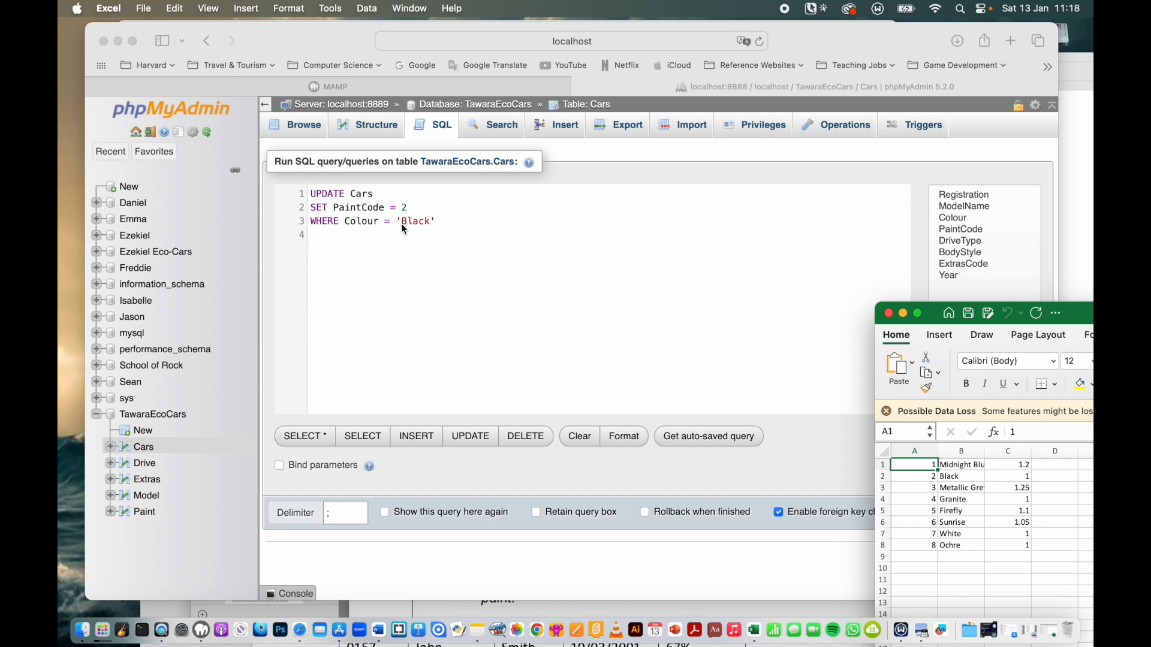
- Return to phpMyAdmin, run the PaintCode update for black cars and browse the Cars records
click(835, 41)
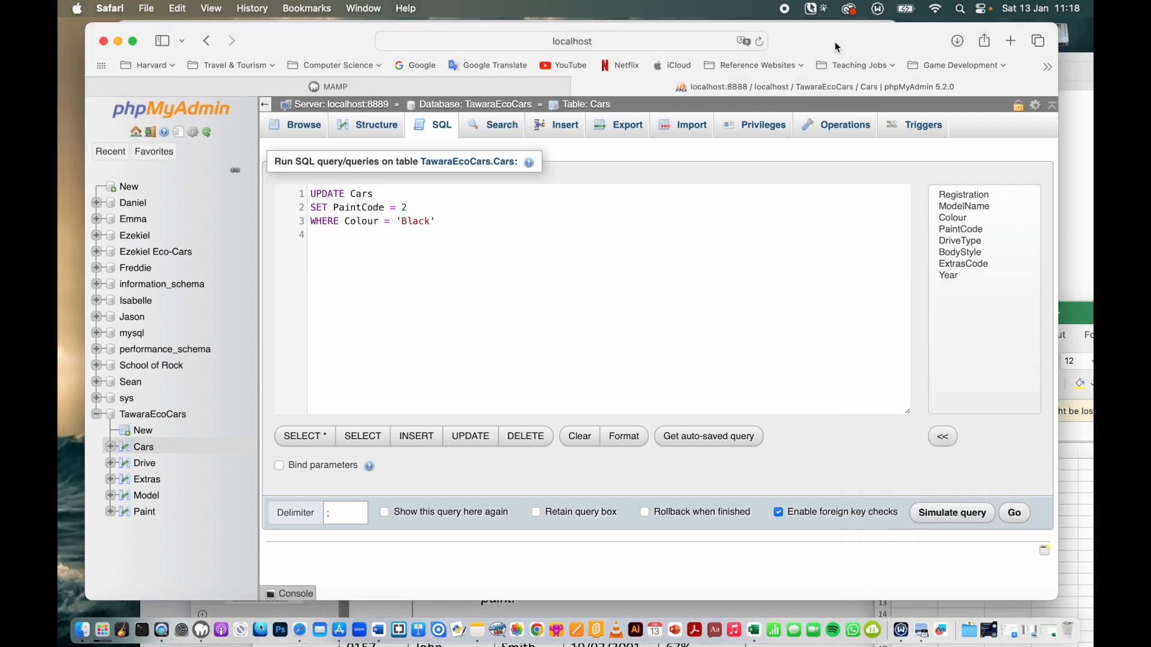
drag(834, 41, 710, 44)
click(889, 516)
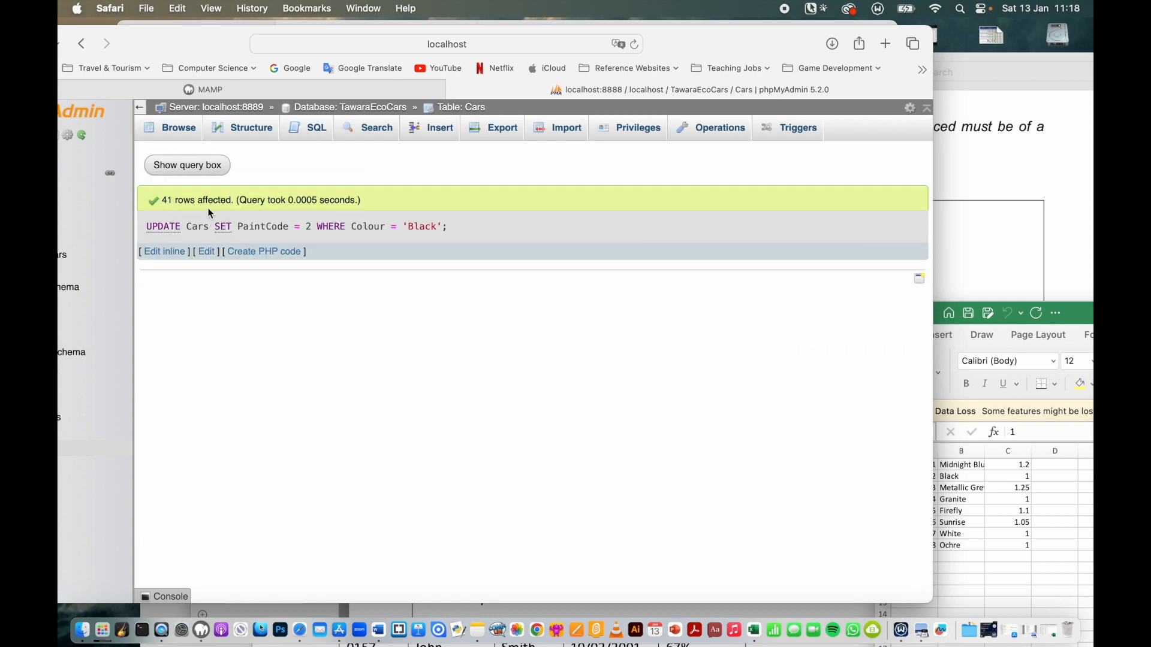
drag(683, 49, 829, 57)
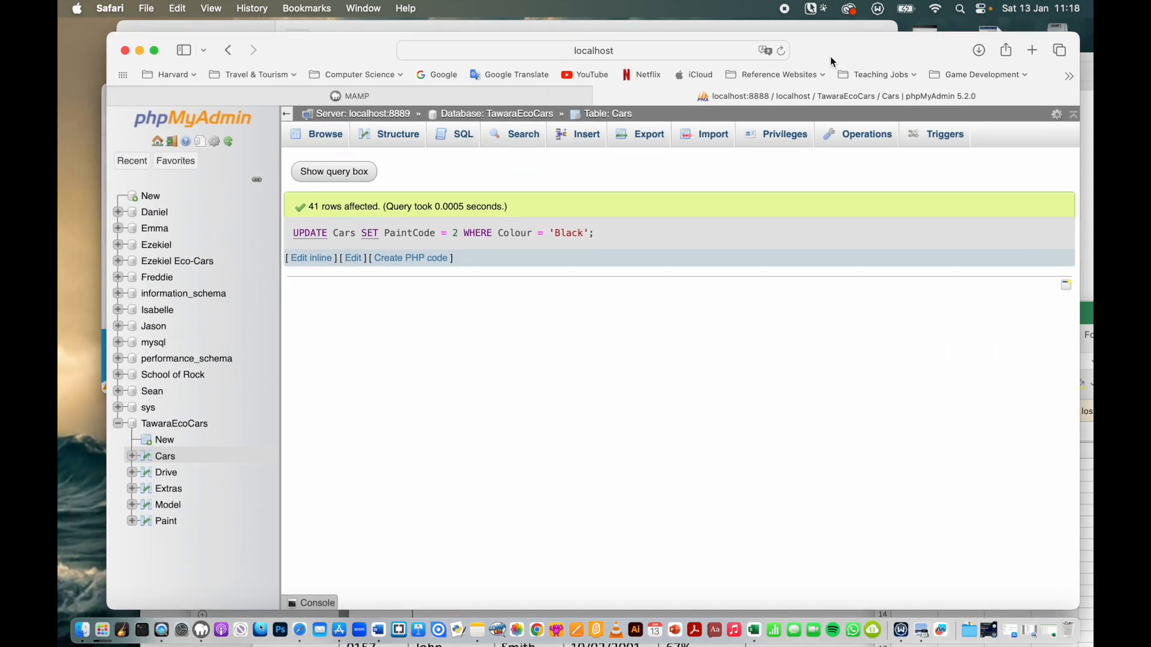
click(166, 457)
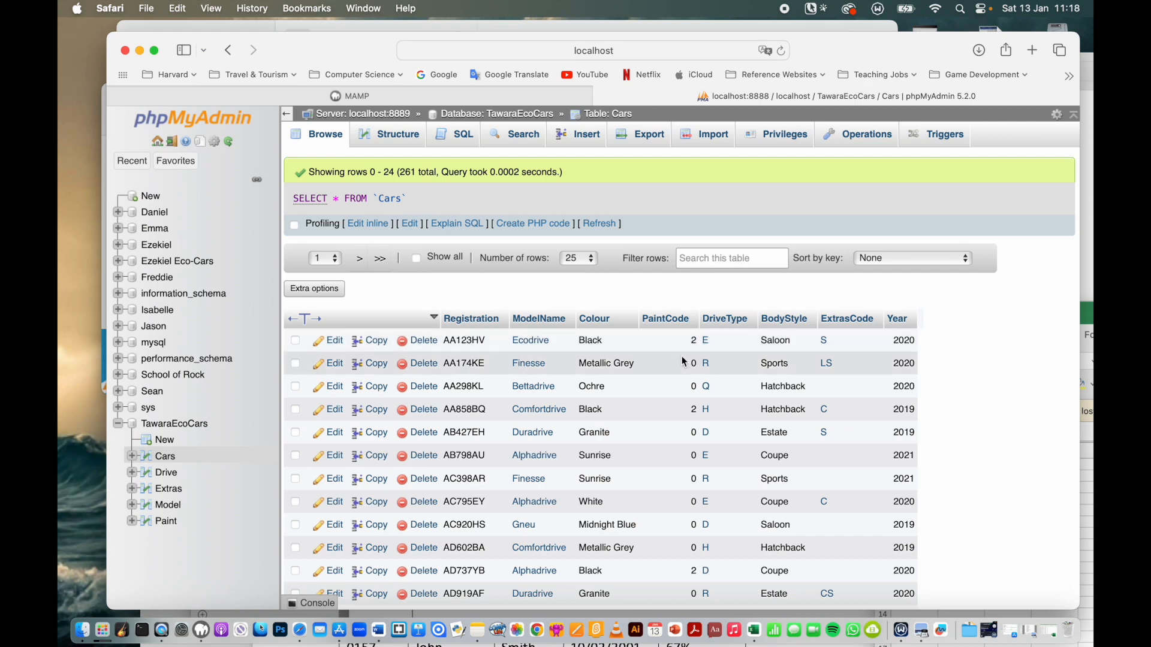
- Place the browser beside the j23paint workbook, check the full colour name in cell B1 and return to phpMyAdmin
drag(820, 54, 660, 49)
click(1077, 314)
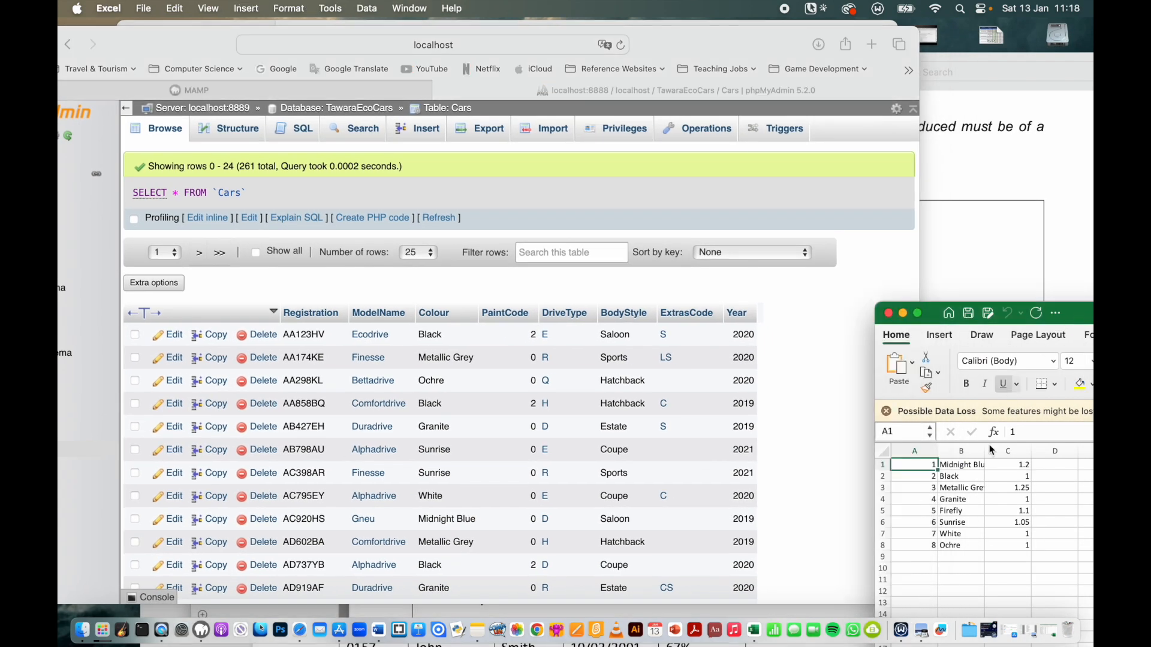
double_click(973, 465)
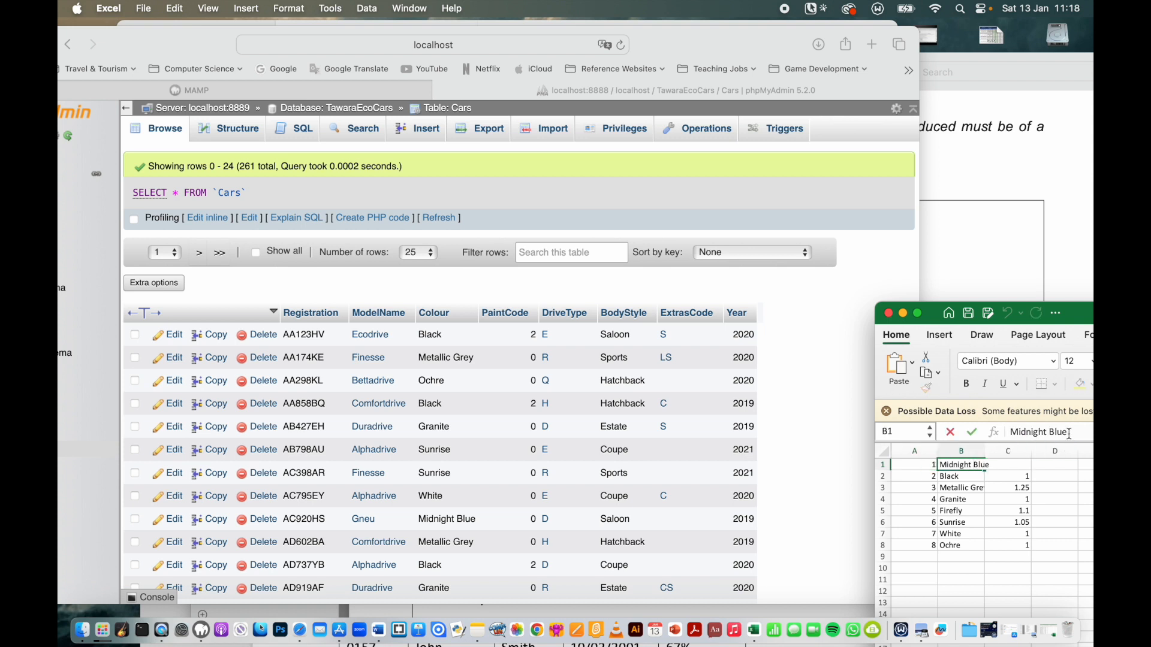
click(290, 102)
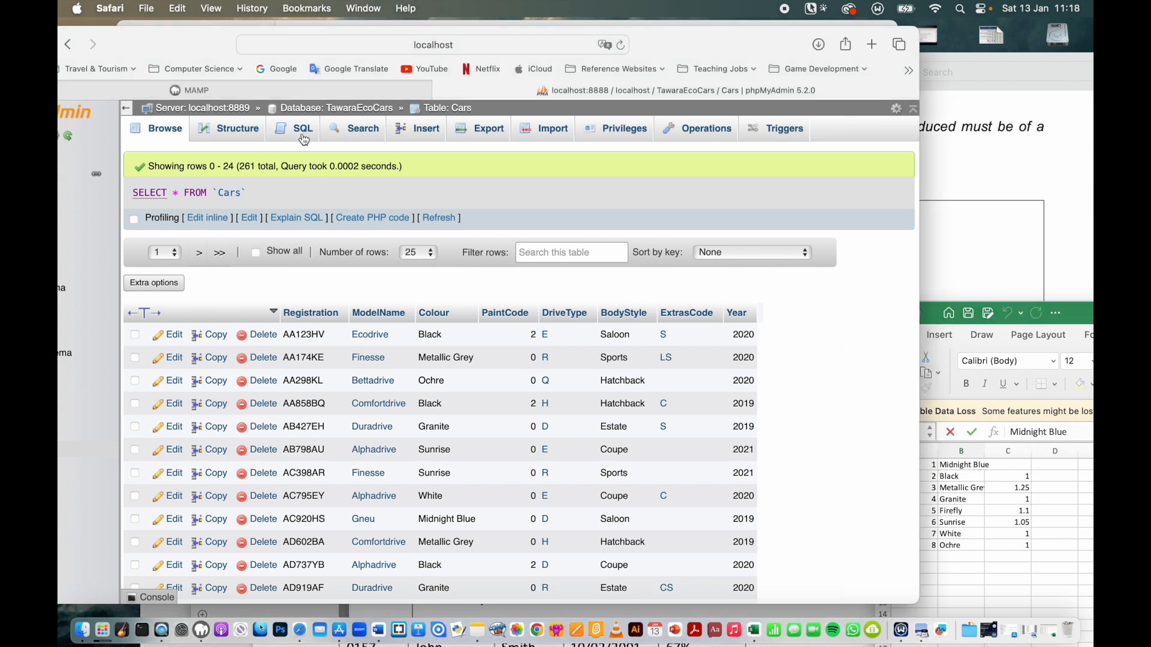
- Replace the default Cars query with an UPDATE of Cars setting PaintCode = 2 where Colour = 'Black', and copy the statement
click(298, 129)
key(super+a)
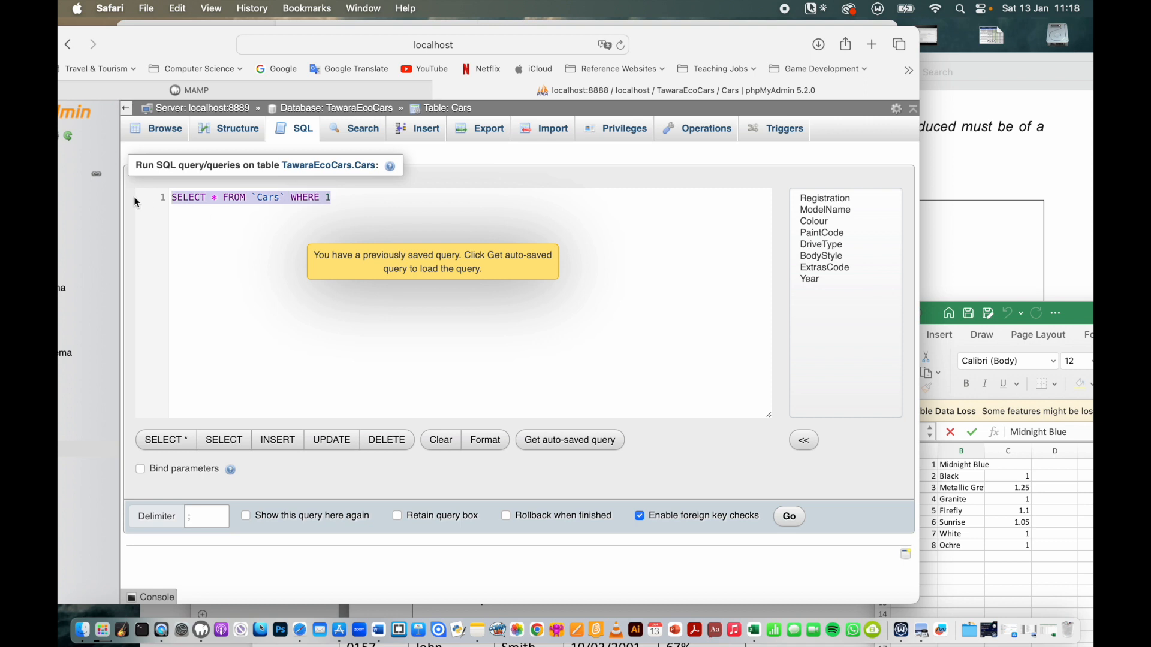
text(UPDATE Ezecars SET PaintCode = 2 WHERE Colour = 'Black')
drag(251, 197, 213, 195)
text(Cars)
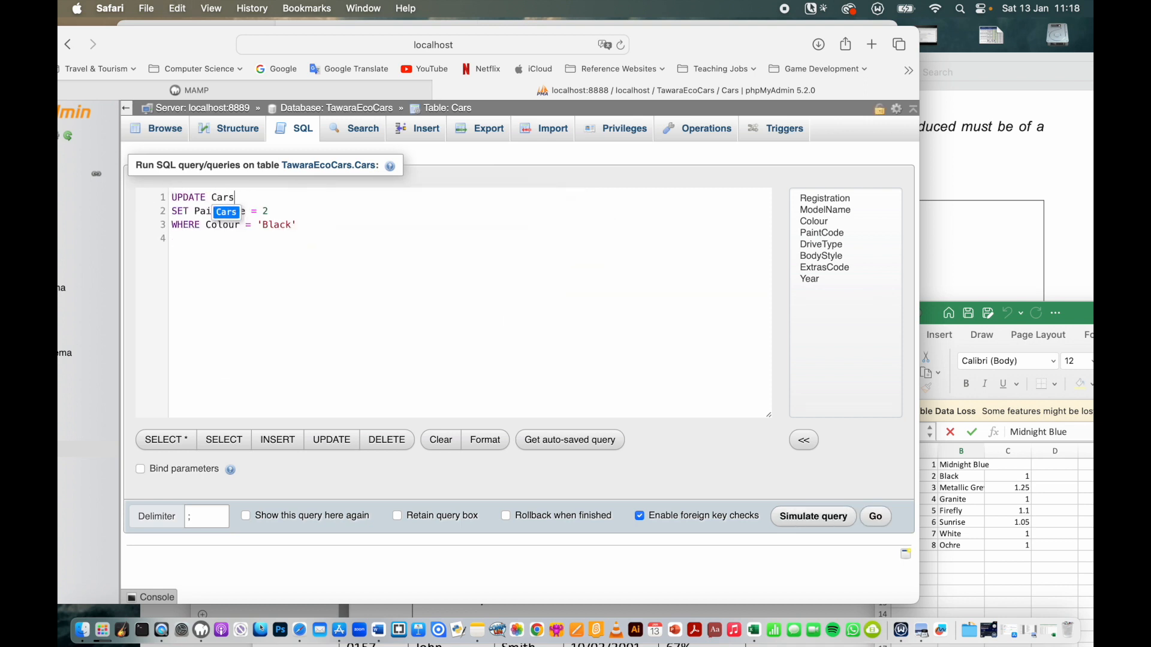
click(275, 235)
drag(324, 225, 139, 189)
key(cmd+c)
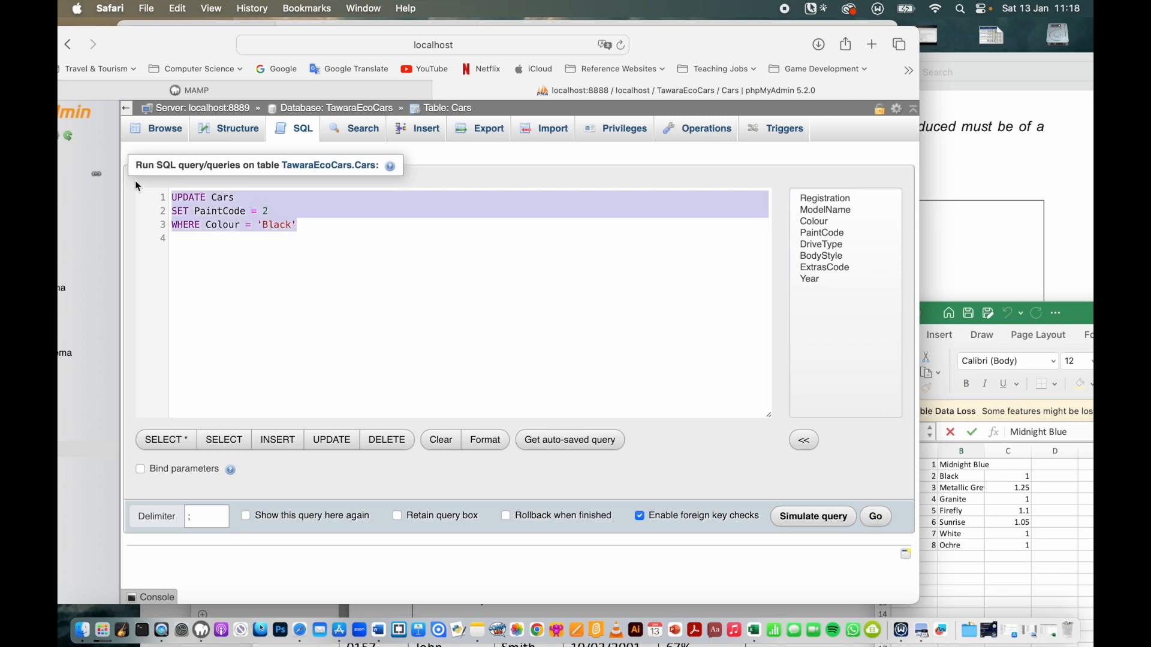
- Edit the UPDATE statement to set PaintCode = 1 where Colour = 'Midnight Blue'
click(268, 212)
key(BackSpace)
text(1)
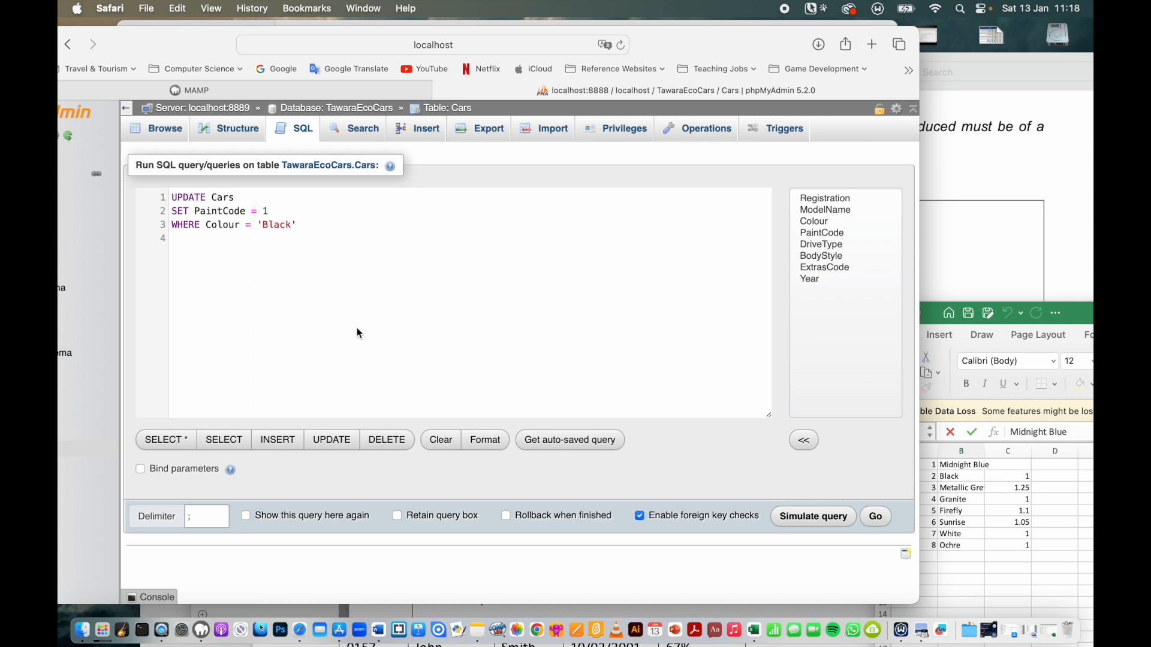
key(BackSpace)
key(BackSpace)
key(BackSpace)
key(BackSpace)
key(BackSpace)
text(Midnight Blue)
- Run the Midnight Blue update and browse the Cars records
drag(351, 231, 174, 197)
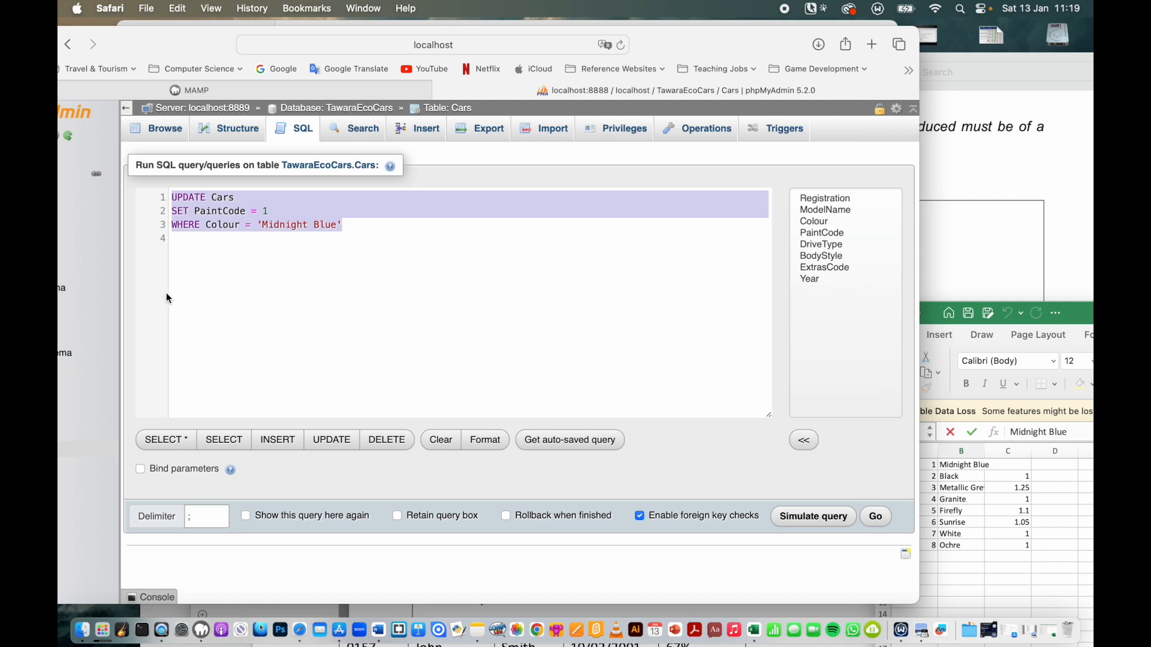
click(372, 256)
drag(343, 226, 170, 202)
click(404, 294)
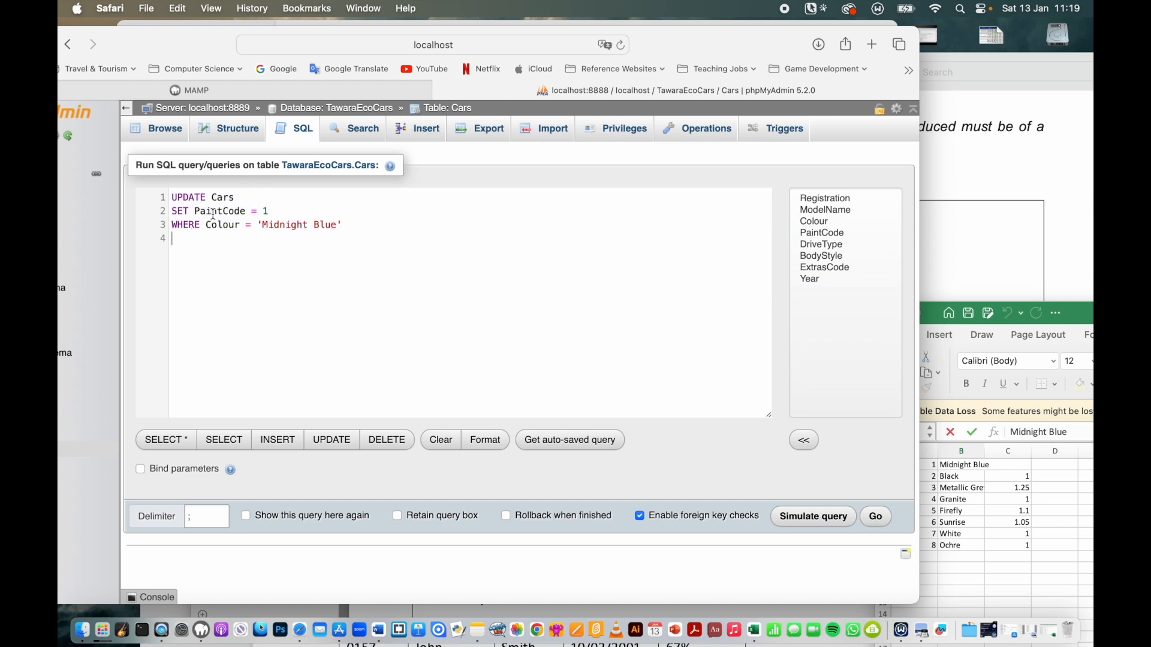
click(876, 516)
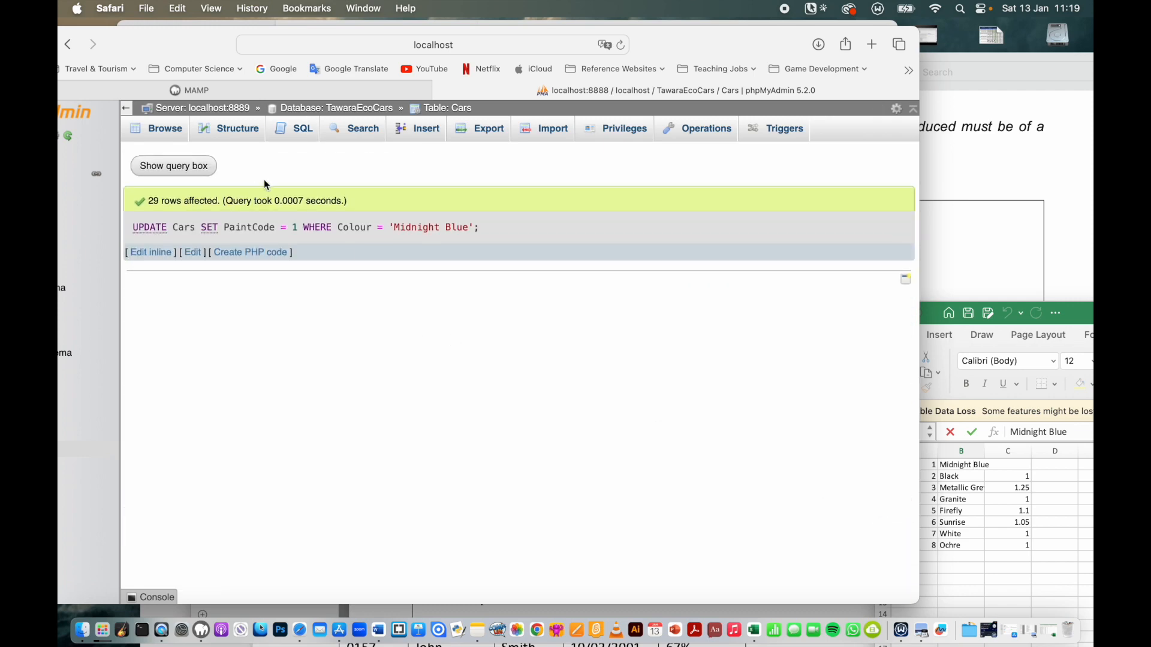
click(173, 133)
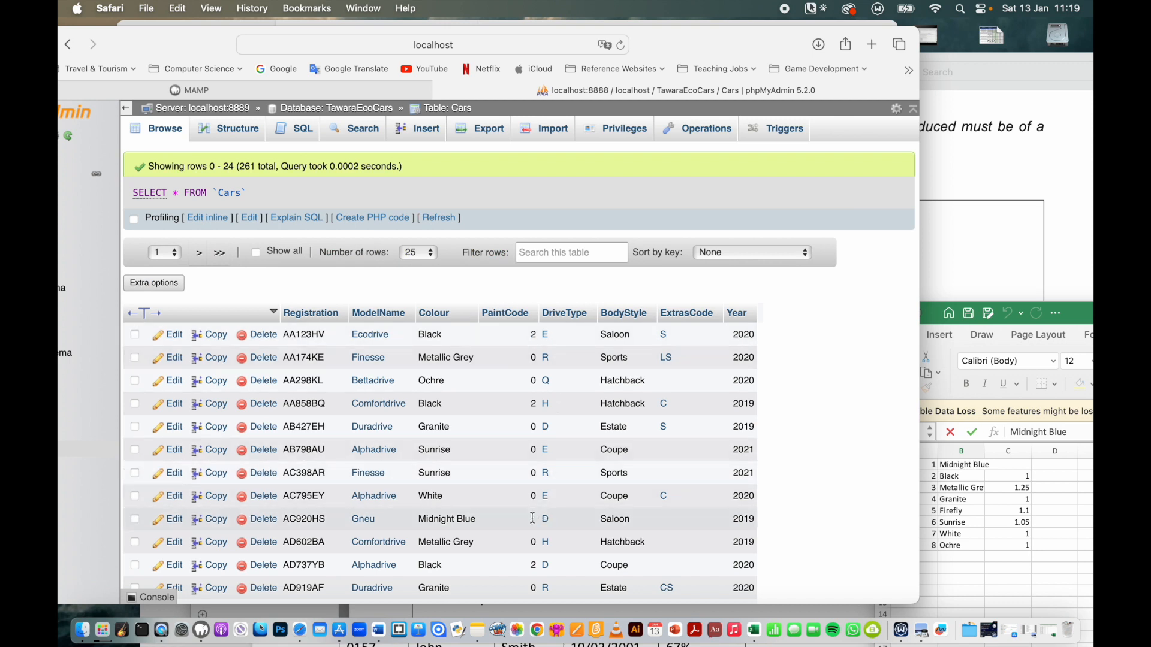
- Replace the default query in a new Cars SQL query with the copied UPDATE statement and set its PaintCode to 3
click(294, 133)
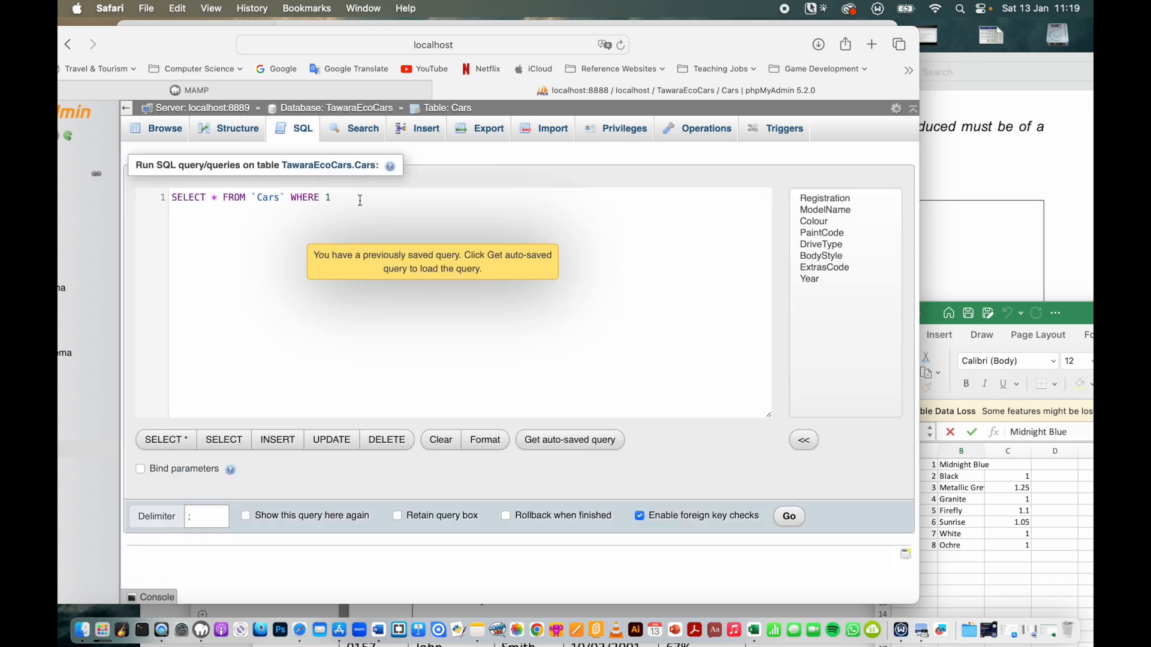
drag(357, 198, 164, 188)
key(cmd+v)
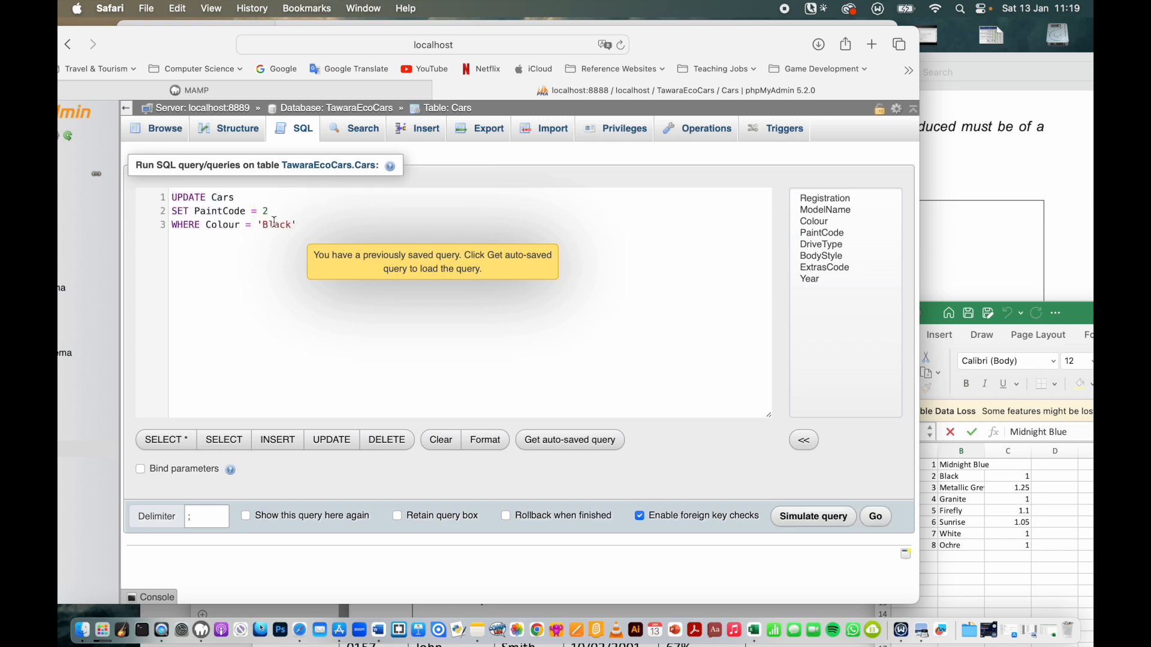
key(shift+Left)
text(3)
- Change the statement's Colour condition to 'Metallic Grey' and run the update on Cars
key(Down)
key(Left)
key(shift+Right)
key(shift+Right)
key(shift+Right)
key(shift+Right)
key(shift+Right)
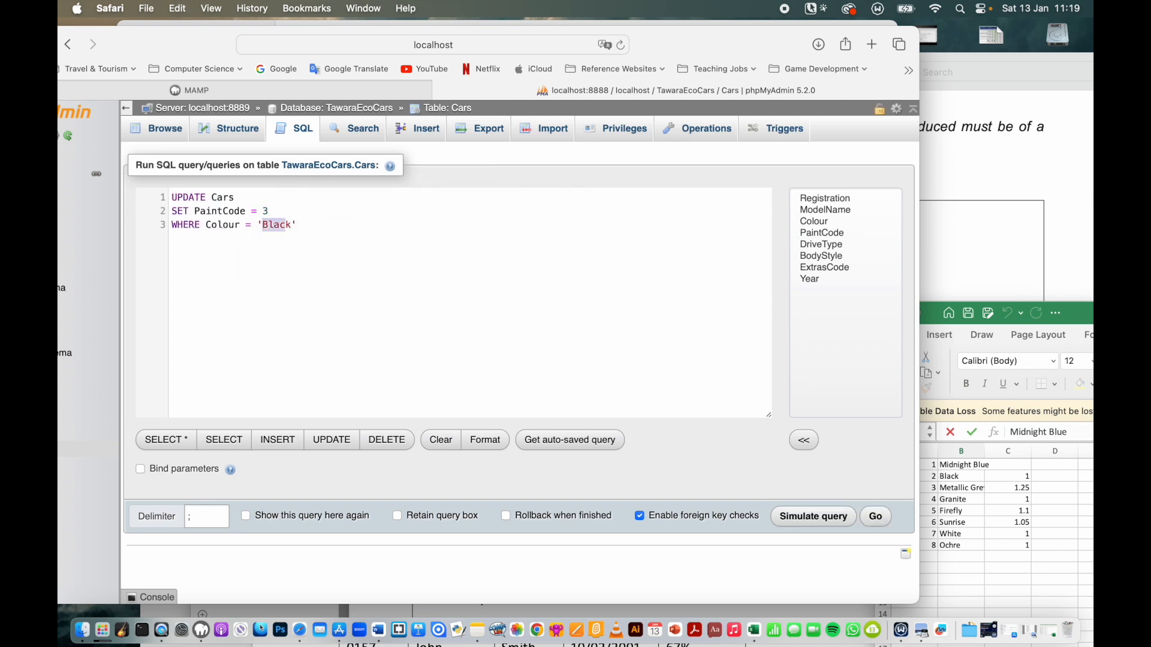
text(Metallic Grey)
click(875, 518)
- Open a new SQL query on the Cars table and select its default statement
click(291, 135)
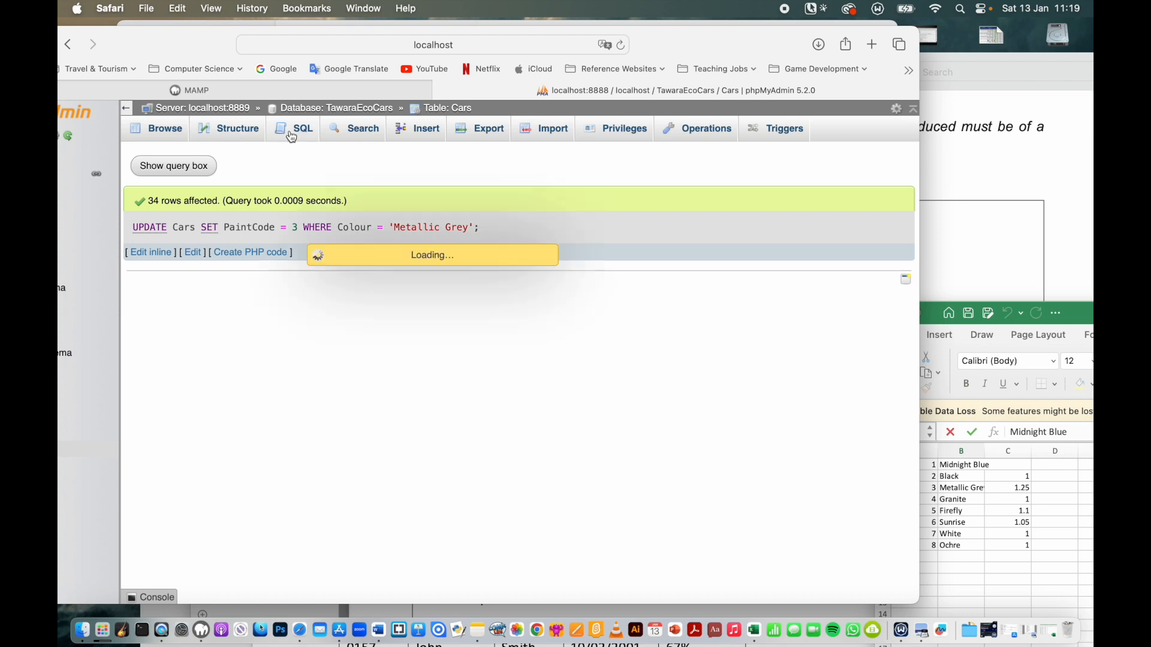
drag(334, 198, 147, 186)
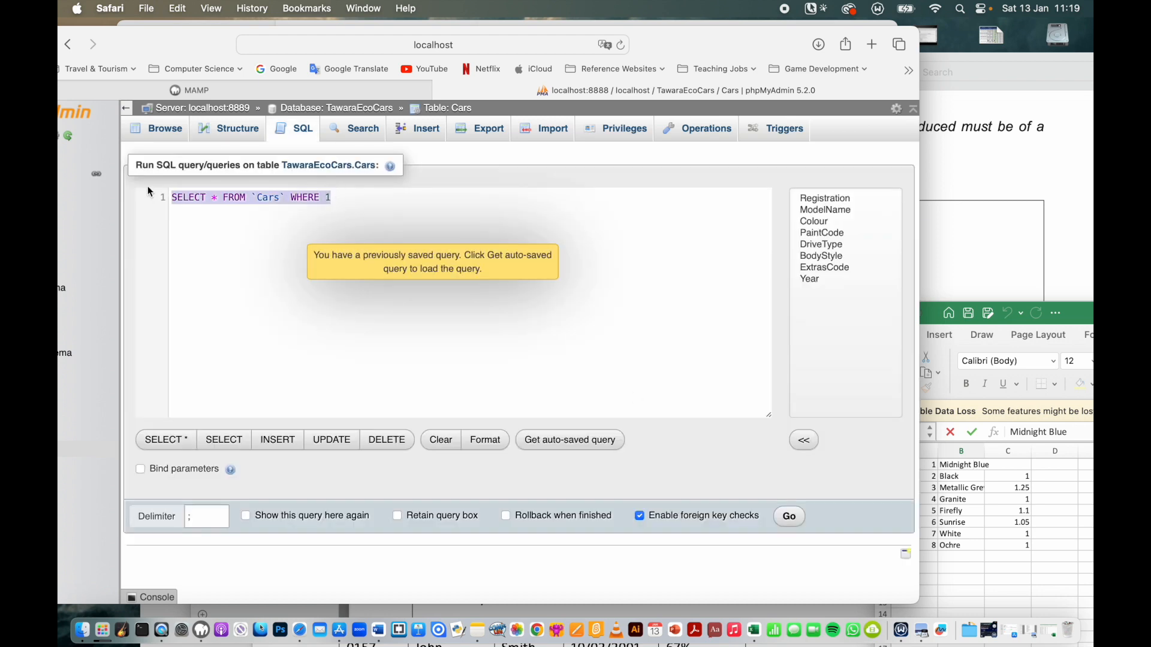
- Run an UPDATE query on the Cars table setting PaintCode to 4 where Colour is 'Granite'
text(UPDATE Cars SET PaintCode = 1 WHERE Colour = 'Black')
key(BackSpace)
text(2)
key(BackSpace)
text(4)
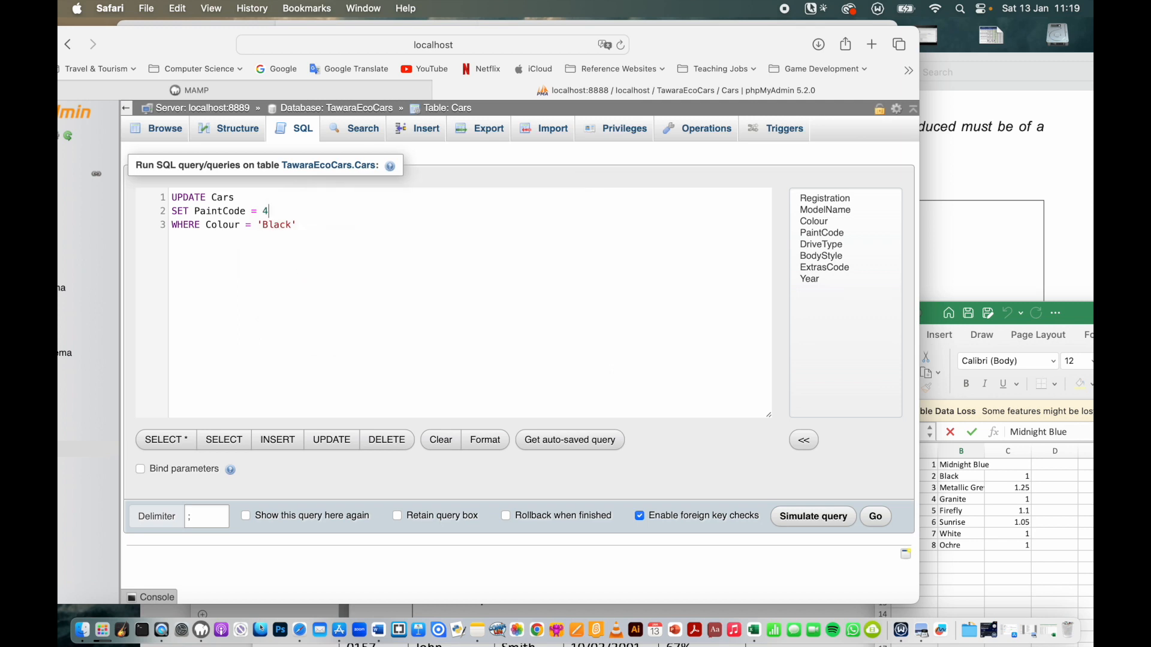
key(shift+Left)
key(shift+Left)
key(shift+Left)
key(shift+Left)
key(shift+Left)
text(Granite)
click(879, 523)
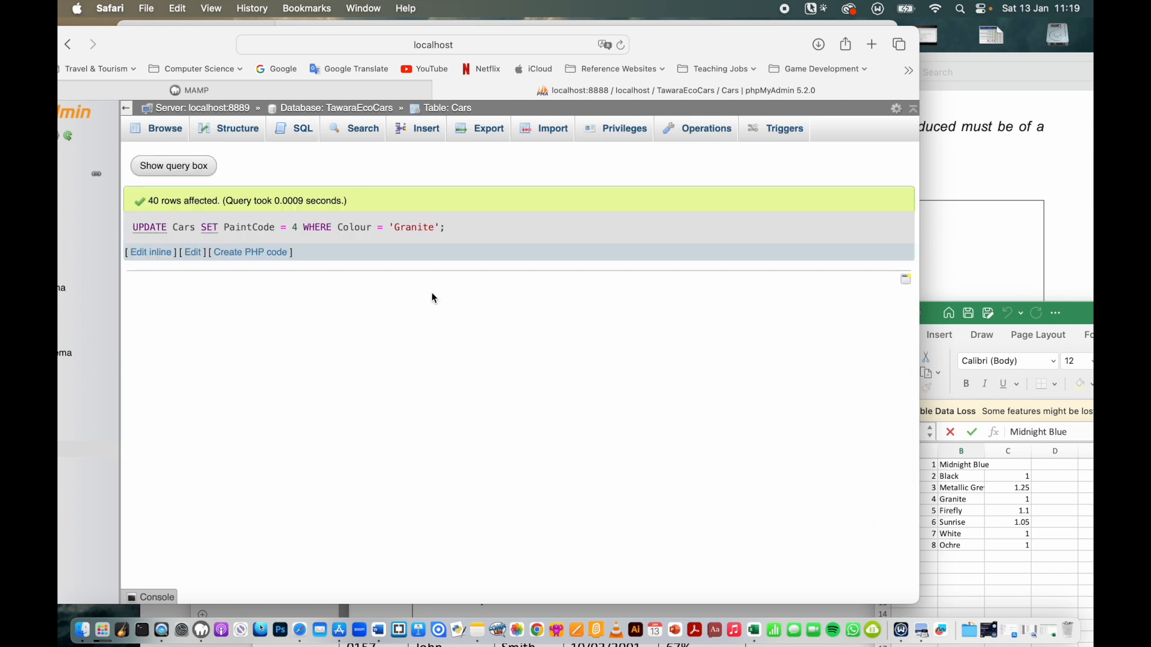
- Run an UPDATE query on the Cars table setting PaintCode to 5 where Colour is 'Firefly'
click(301, 137)
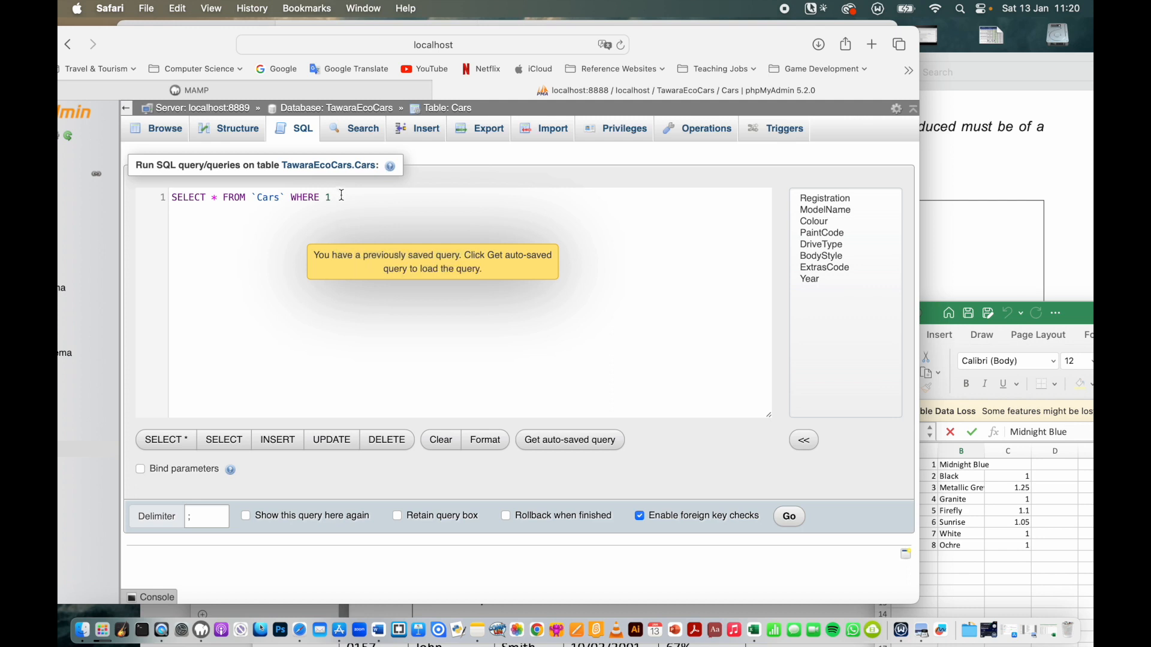
drag(342, 198, 181, 187)
key(super+v)
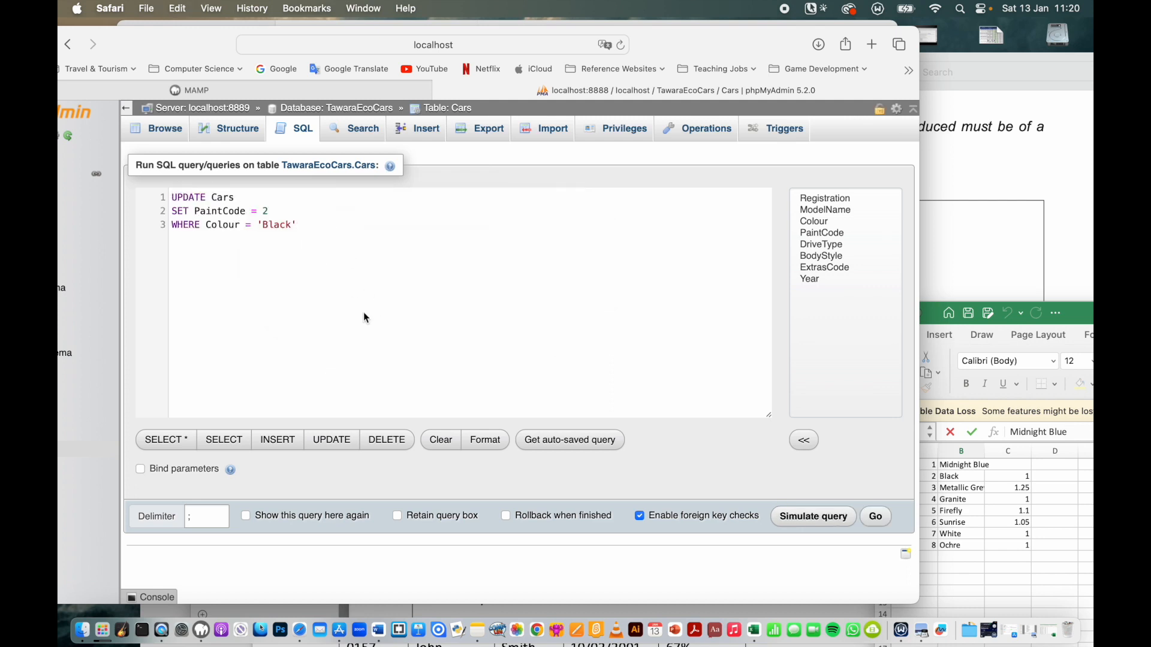
drag(288, 225, 262, 225)
text(irefly)
key(BackSpace)
text(5)
click(876, 517)
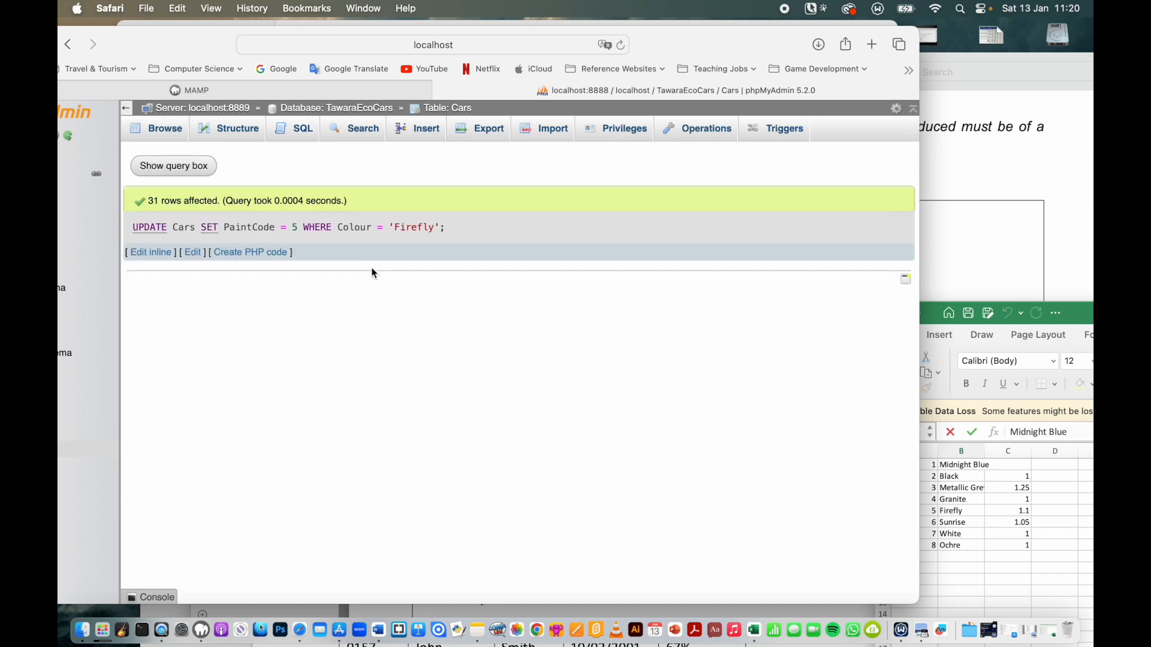
- Run an UPDATE query on the Cars table setting PaintCode to 6 where Colour is 'Sunrise'
click(294, 128)
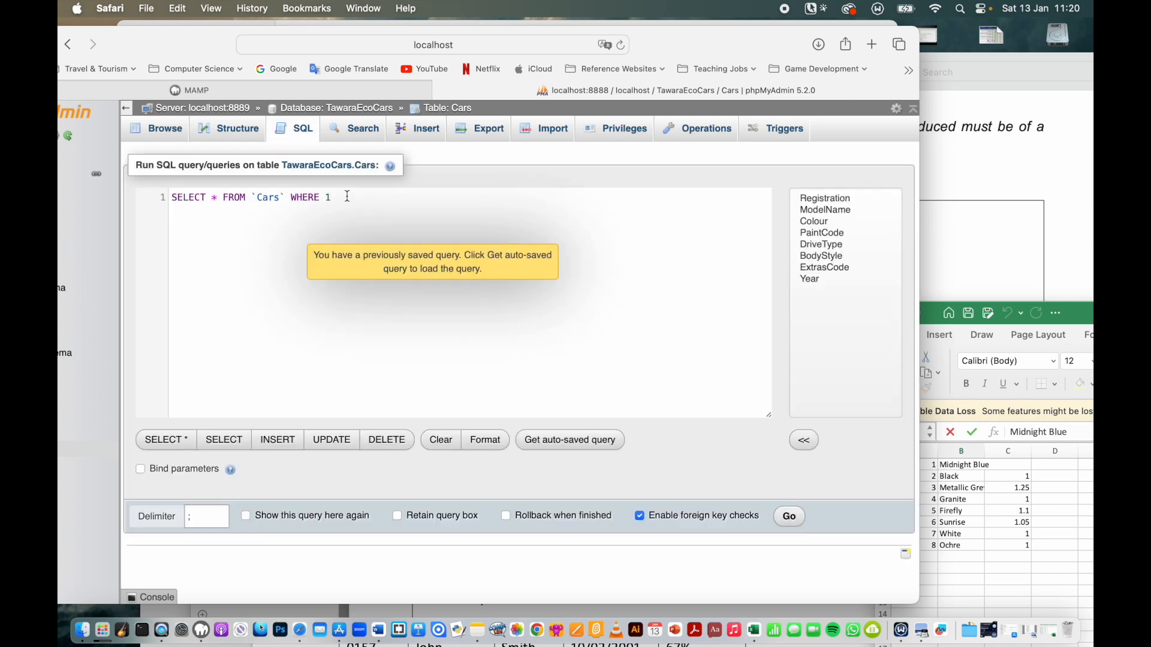
drag(348, 197, 156, 192)
text(UPDATE Cars SET PaintCode = 2 WHERE Colour = 'Black')
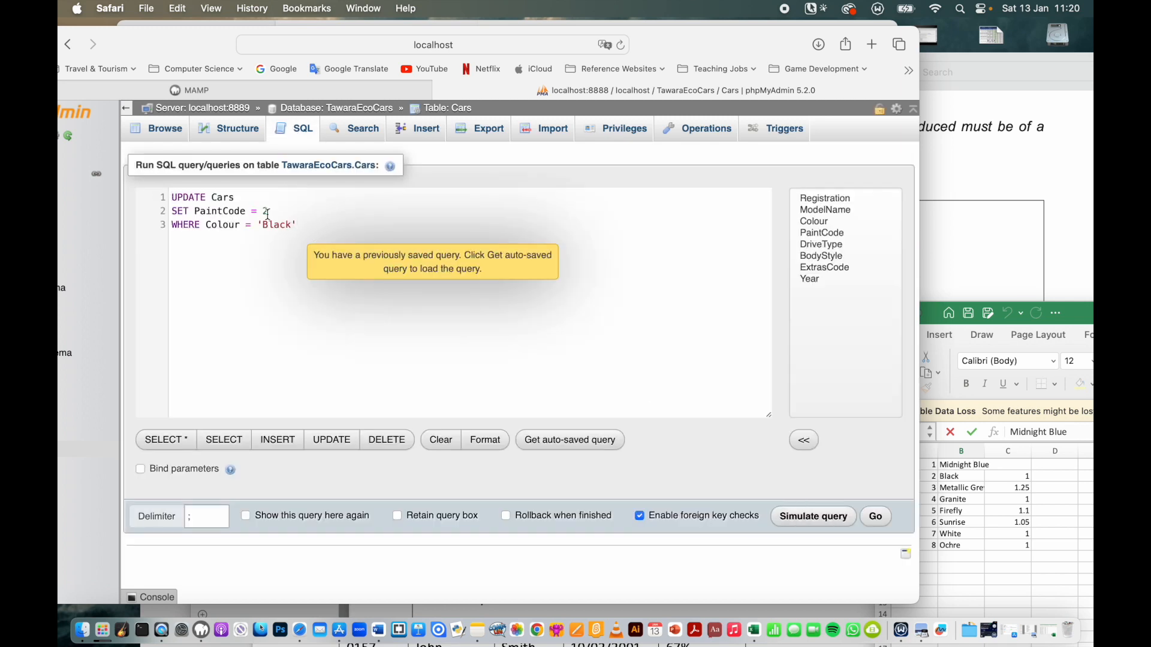
key(shift+Left)
text(6)
key(shift+Right)
key(shift+Right)
key(shift+Right)
key(shift+Right)
key(shift+Right)
text(Sunrise)
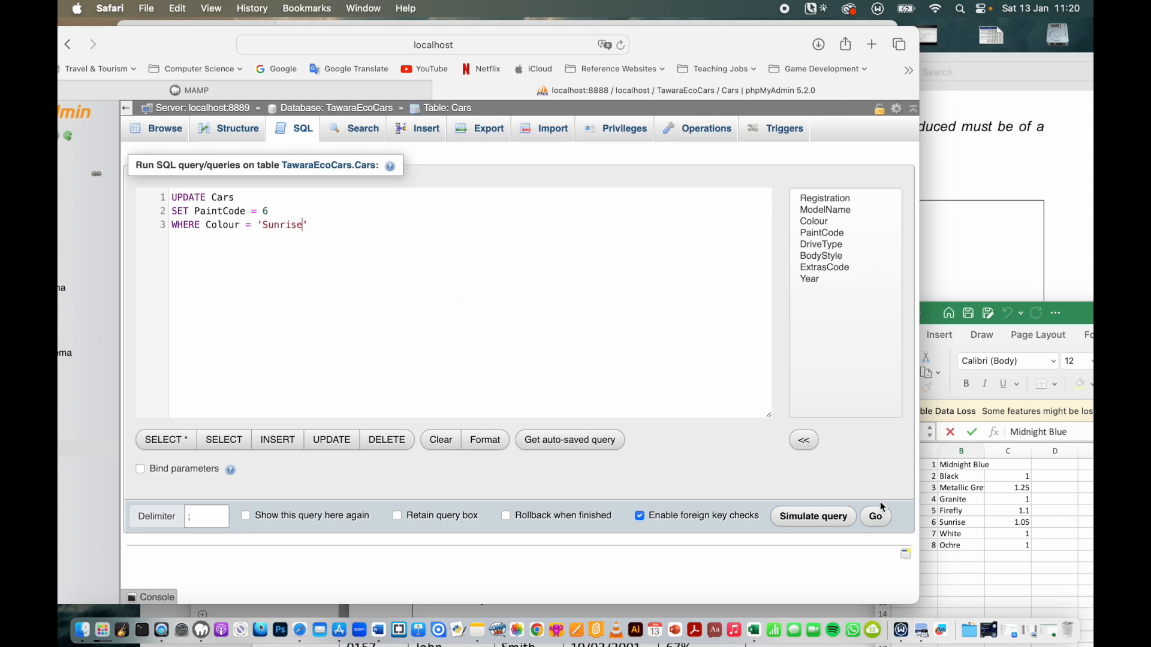
click(877, 514)
- Run an UPDATE query on the Cars table setting PaintCode to 7 where Colour is 'White'
click(293, 129)
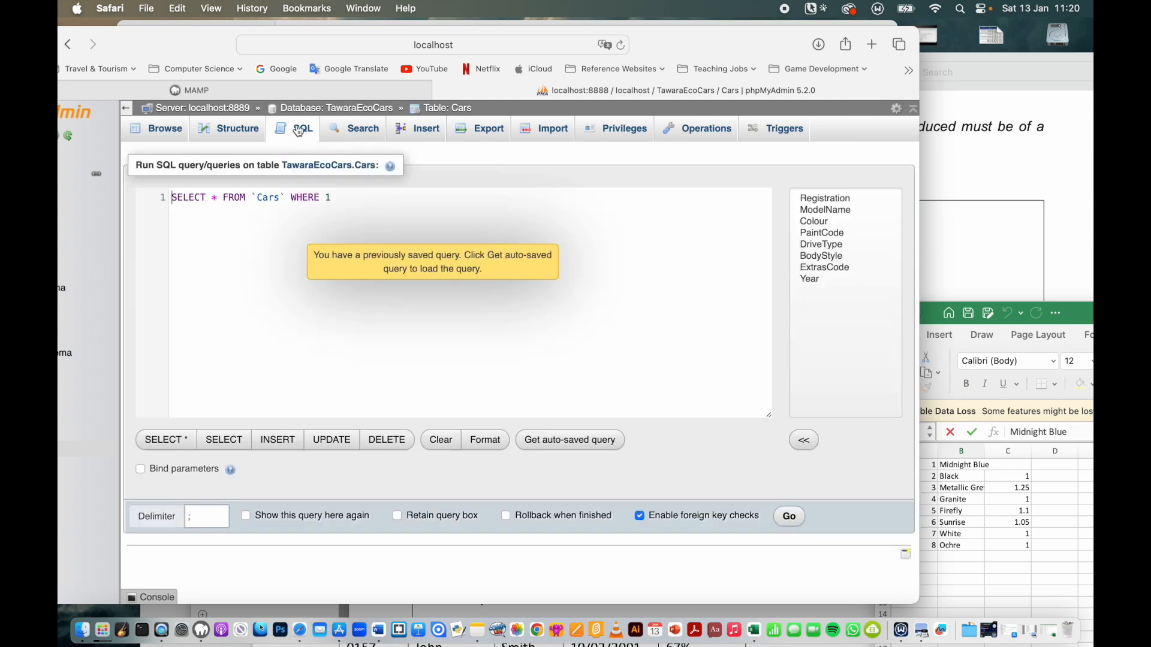
drag(331, 198, 175, 197)
click(325, 216)
drag(338, 204, 174, 185)
text(UPDATE Cars SET PaintCode = 2 WHERE Colour = 'Black')
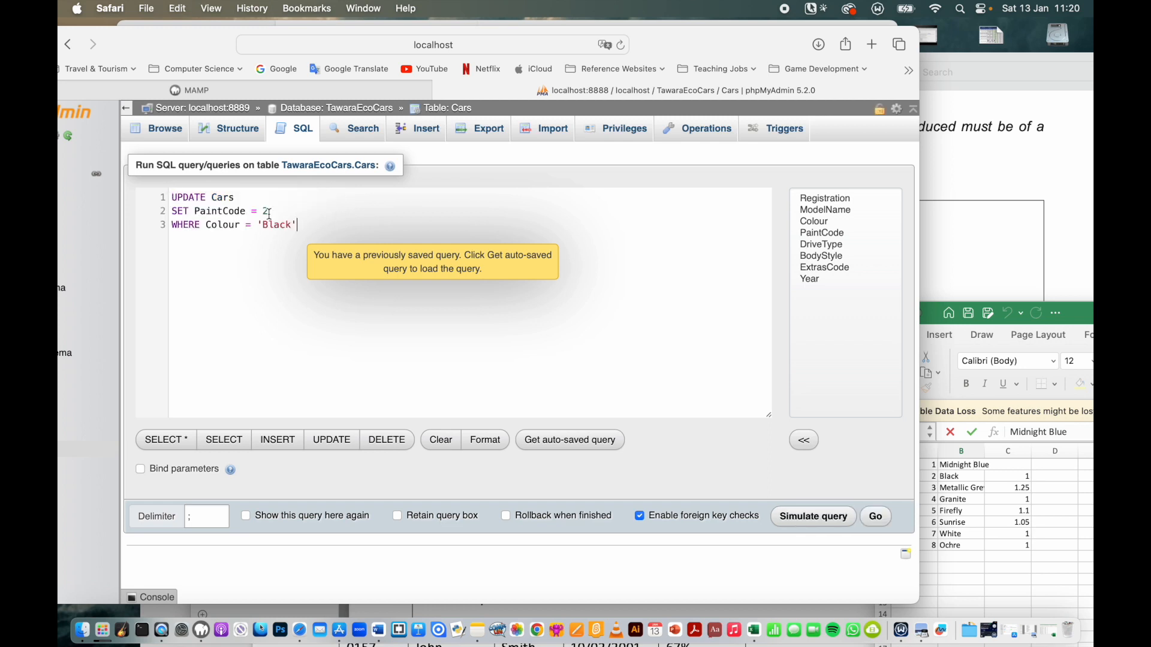
click(321, 265)
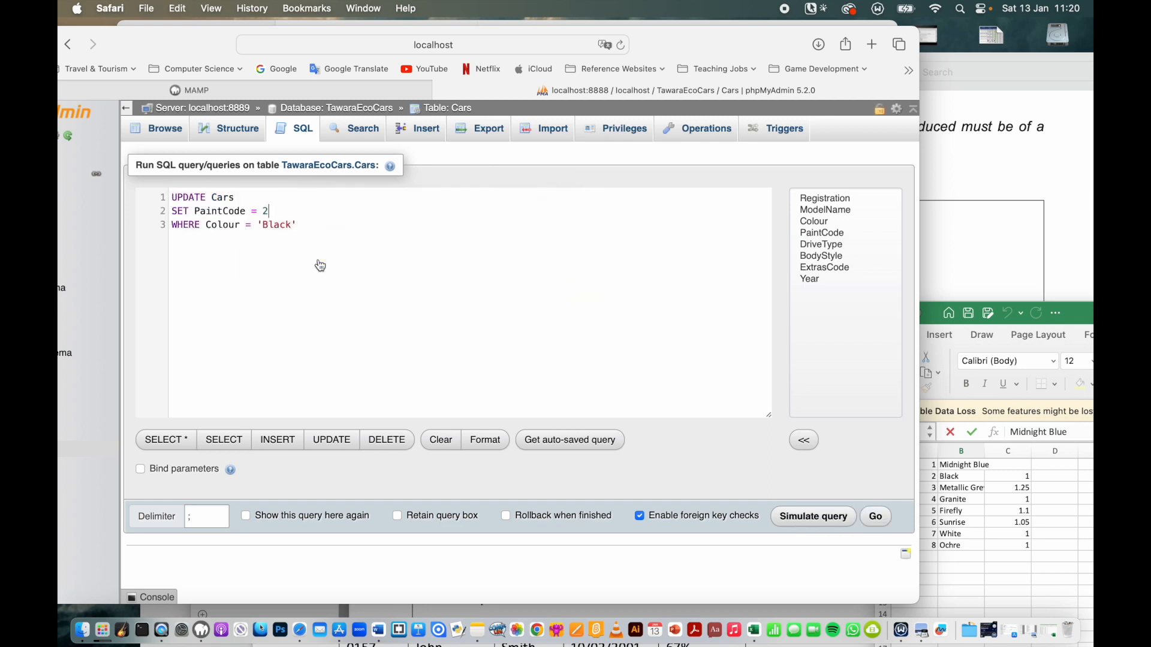
double_click(266, 211)
text(7)
key(Left)
key(shift+Right)
key(shift+Right)
key(shift+Right)
key(shift+Right)
key(shift+Right)
text(wh)
key(BackSpace)
text(Whoi)
key(BackSpace)
text(ite)
click(876, 517)
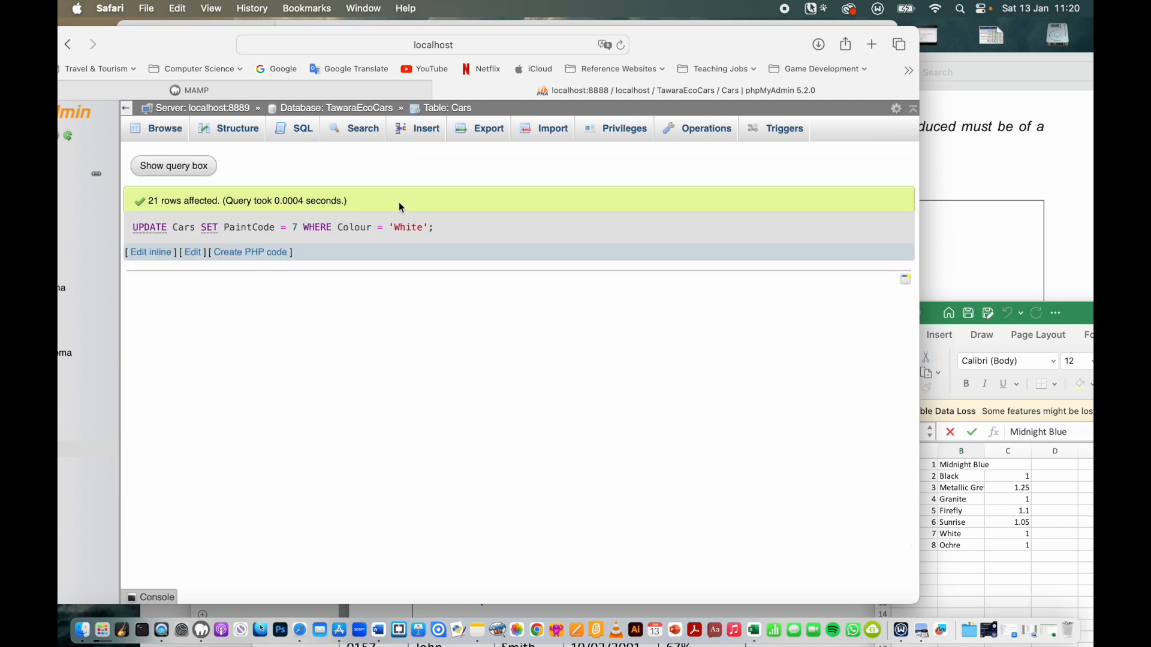
- Run an UPDATE query on the Cars table setting PaintCode to 8 where Colour is 'Ochre'
click(302, 132)
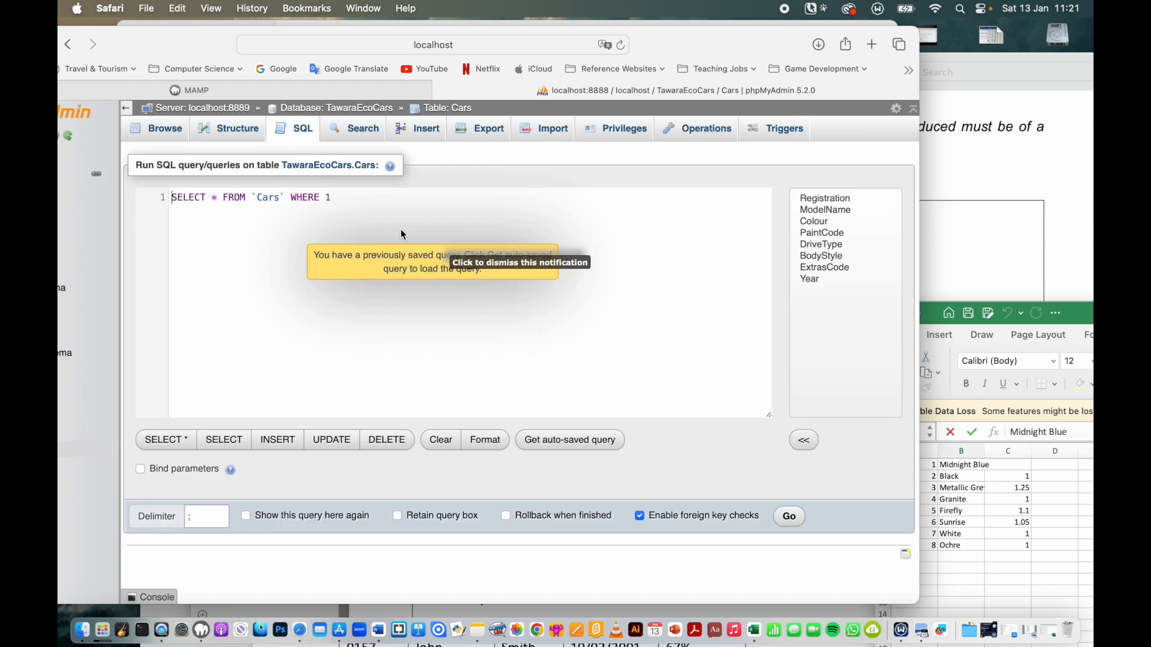
click(340, 202)
key(super+a)
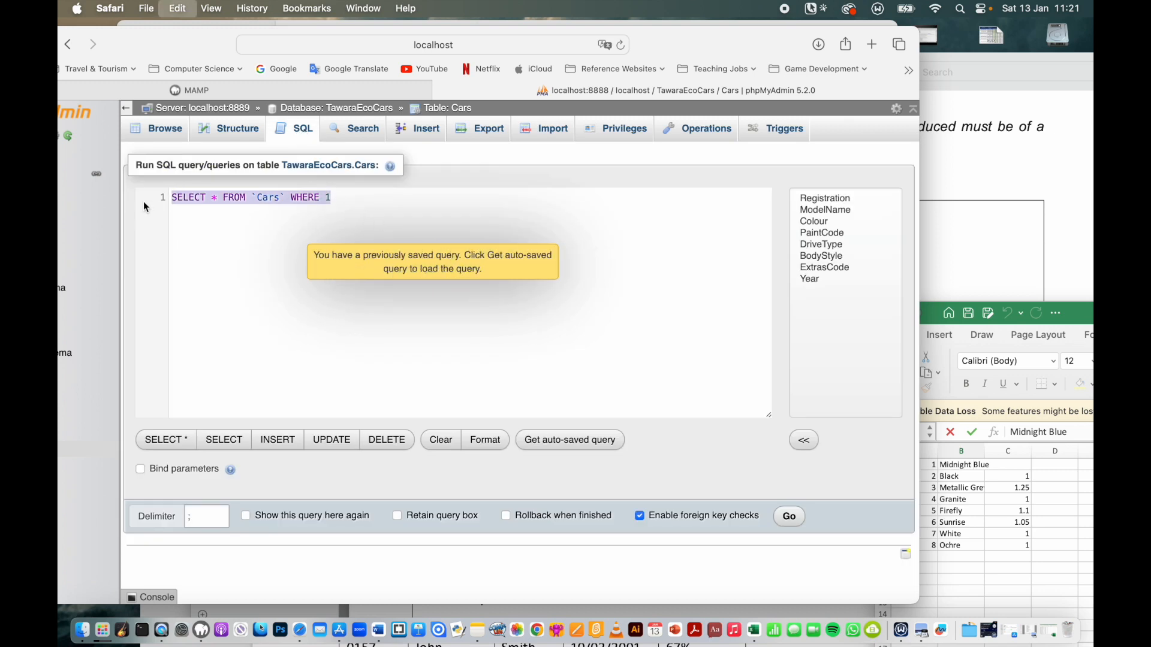
text(UPDATE Cars SET PaintCode = 2 WHERE Colour = 'Black')
key(BackSpace)
text(8)
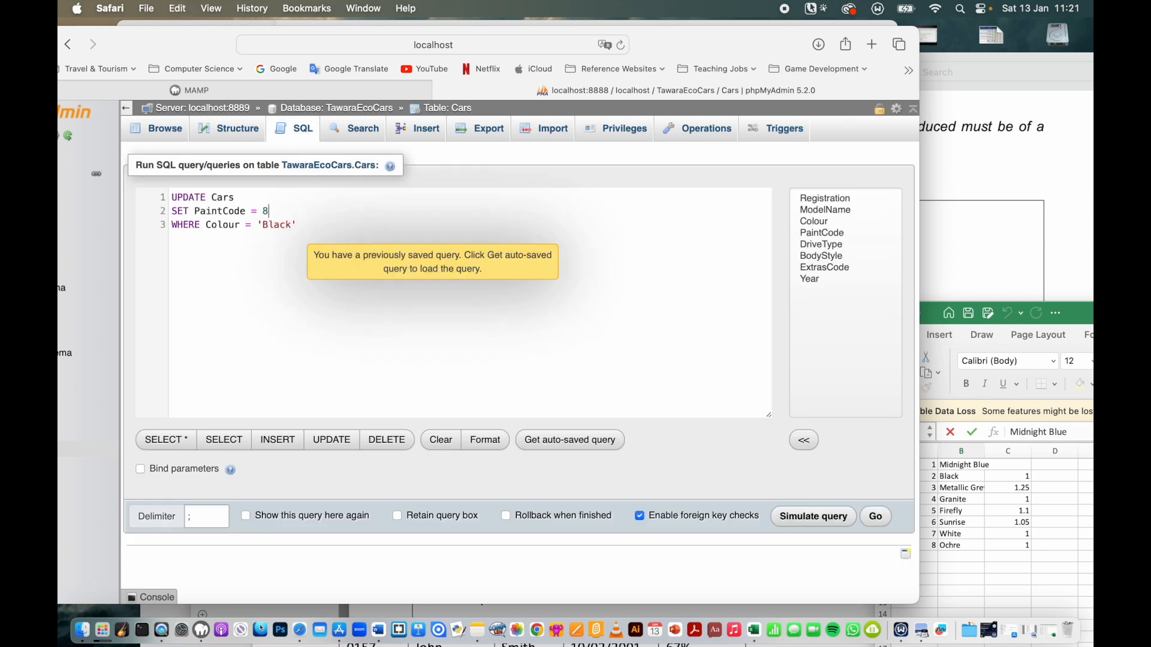
drag(262, 225, 291, 225)
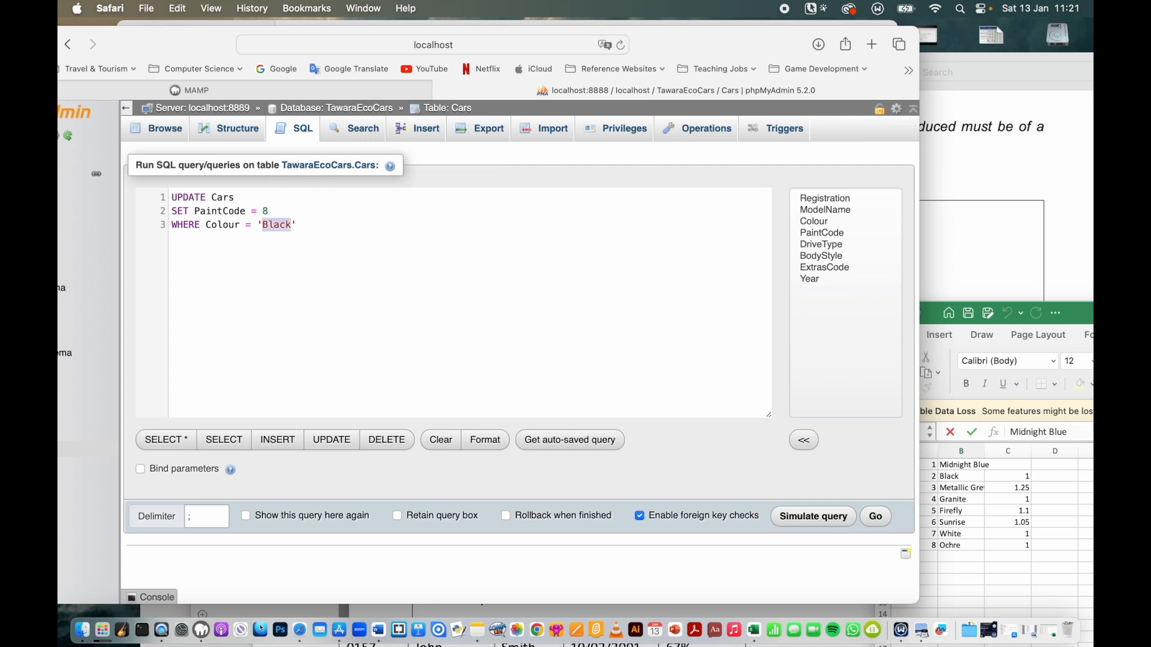
text(Ochre)
click(875, 516)
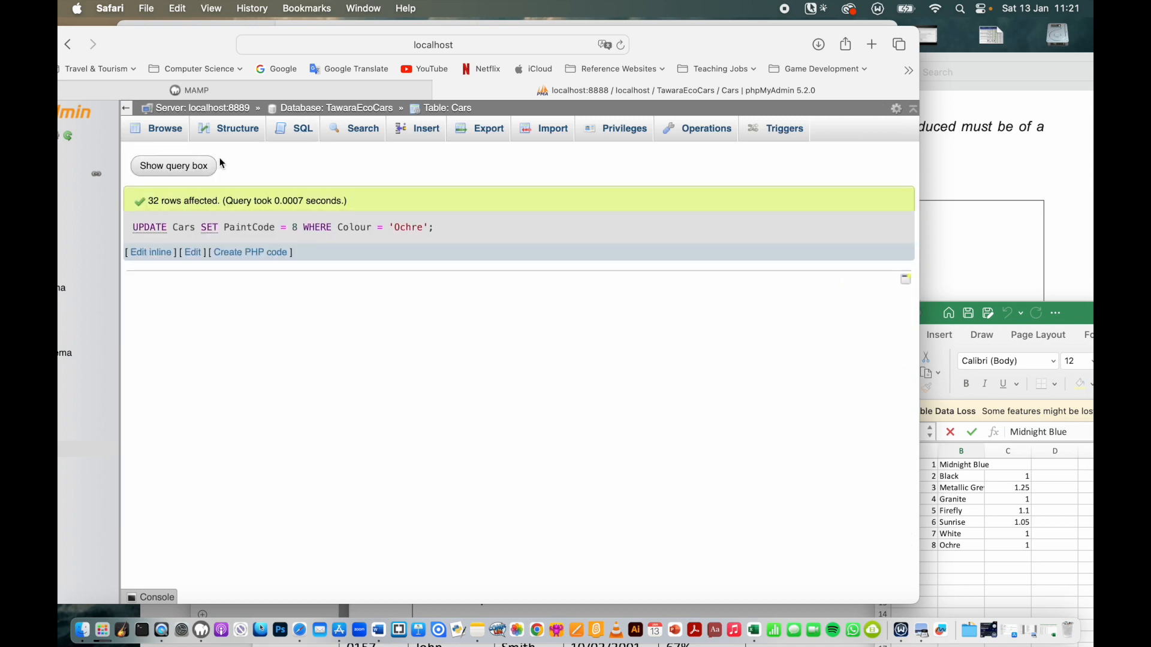
- Browse the rows of the Cars table to check each car's PaintCode against its Colour
click(169, 131)
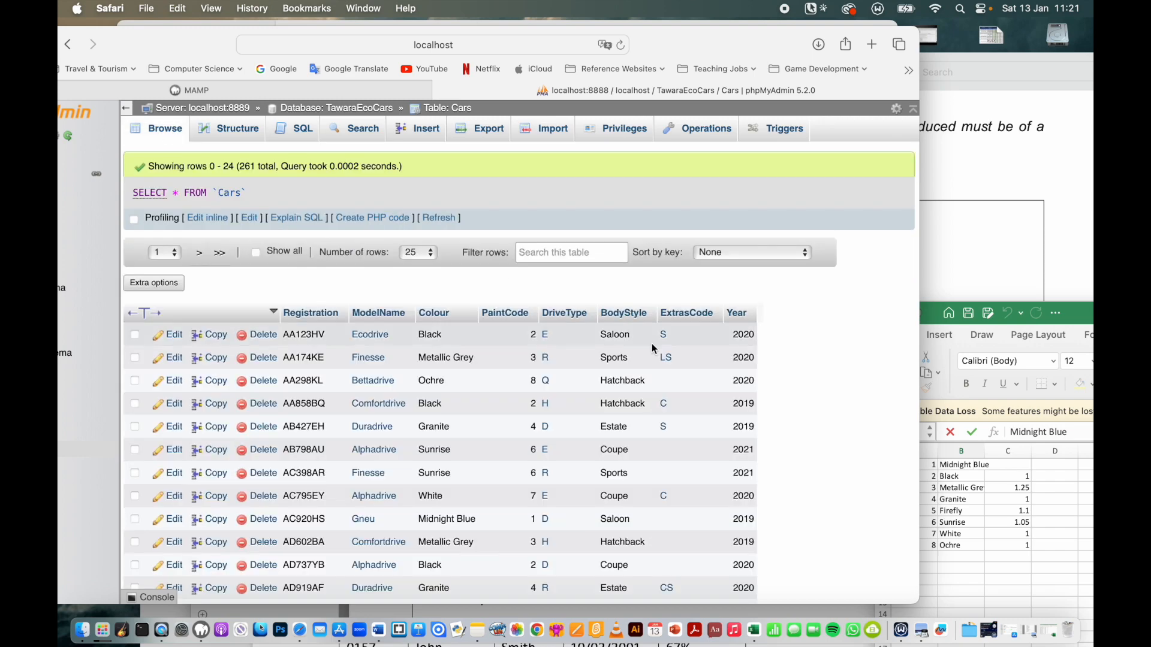
scroll(531, 479, down, 10)
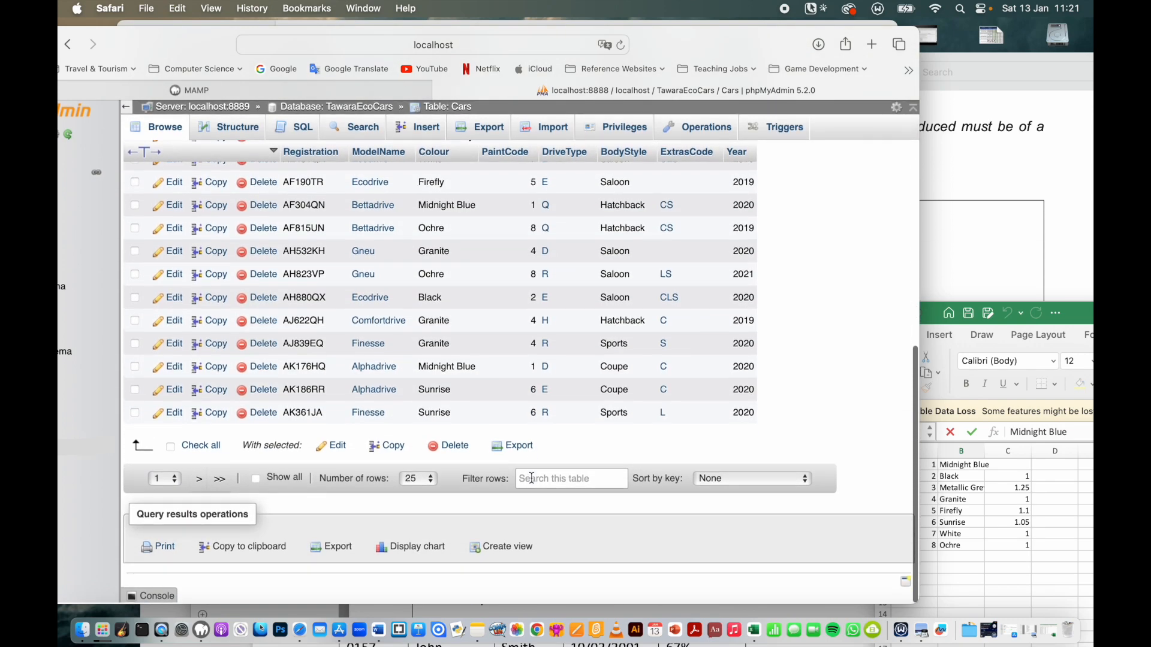
scroll(531, 479, up, 10)
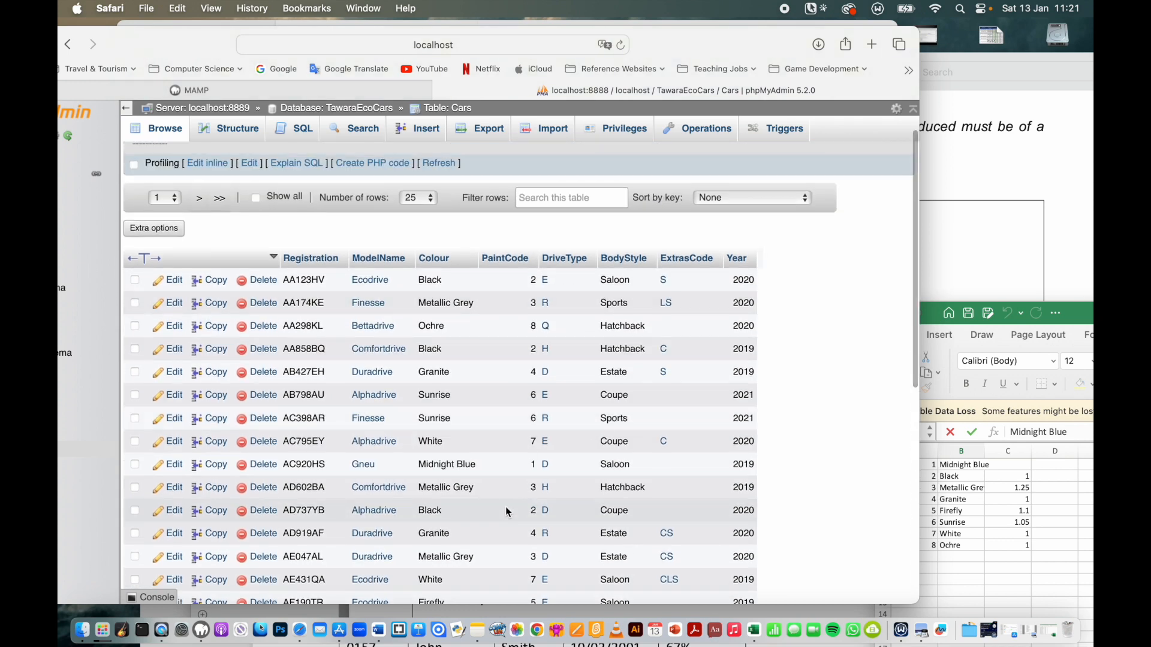
- Drop the Colour column from the Cars table's structure and confirm the deletion
drag(696, 47, 825, 49)
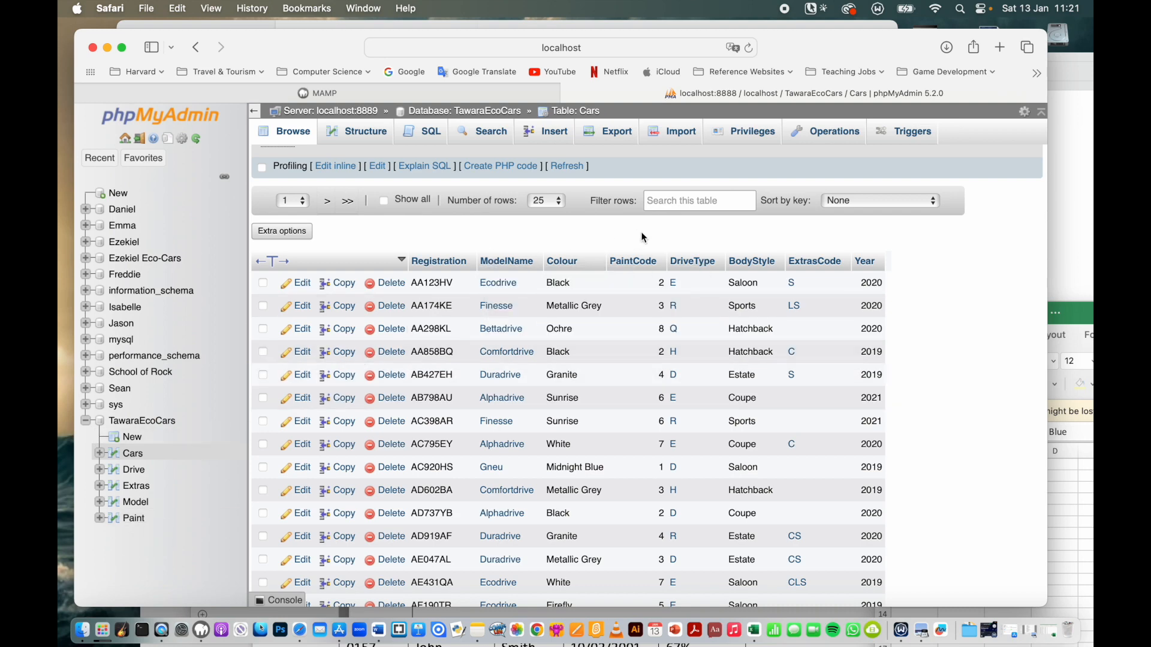
click(367, 130)
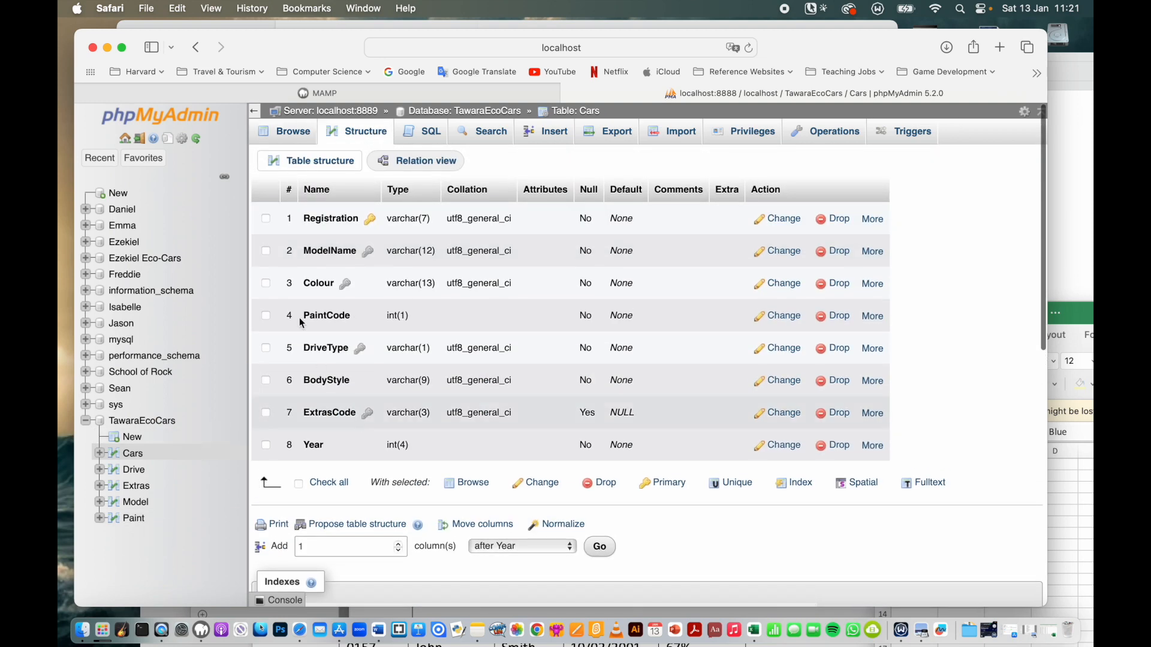
click(268, 285)
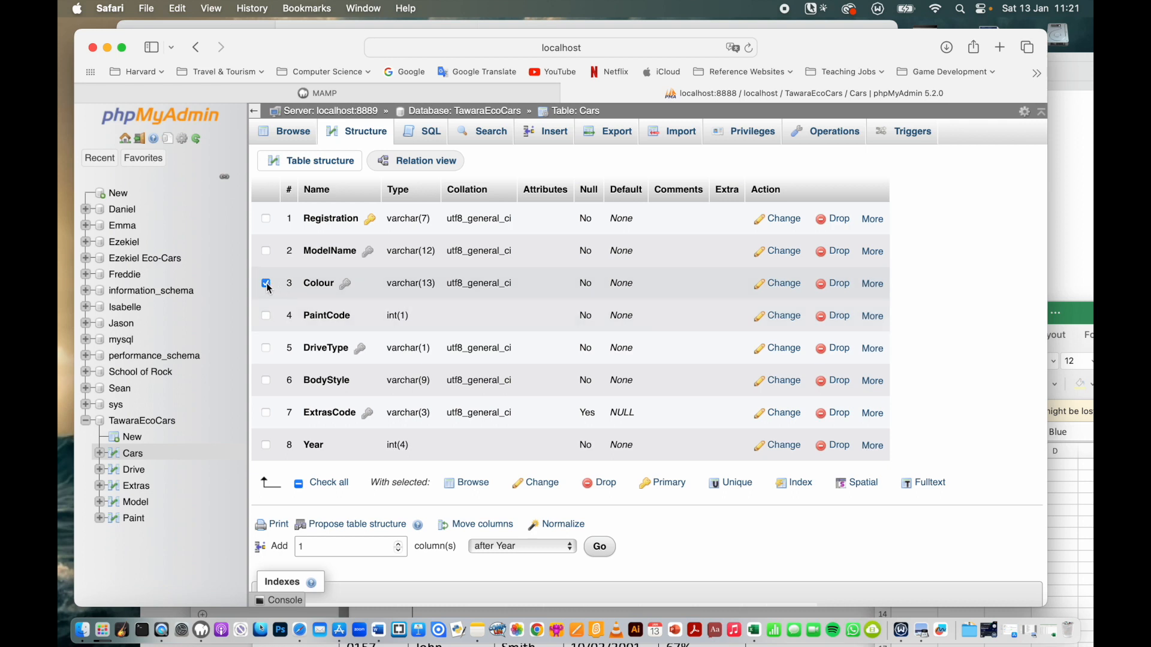
click(840, 284)
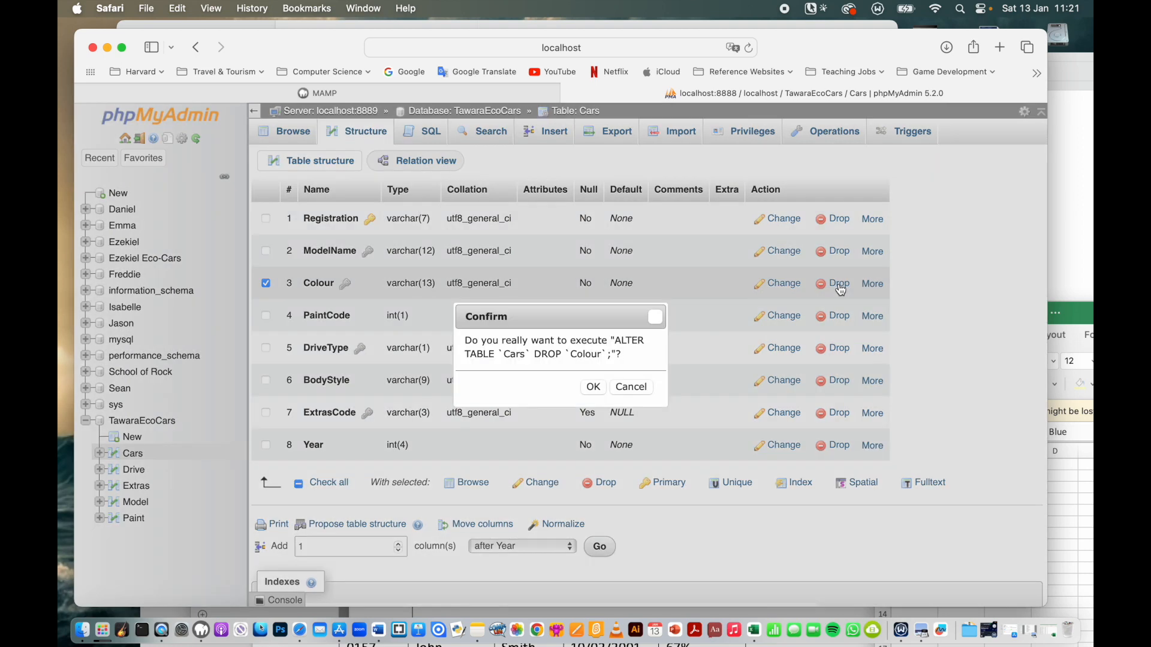
click(592, 387)
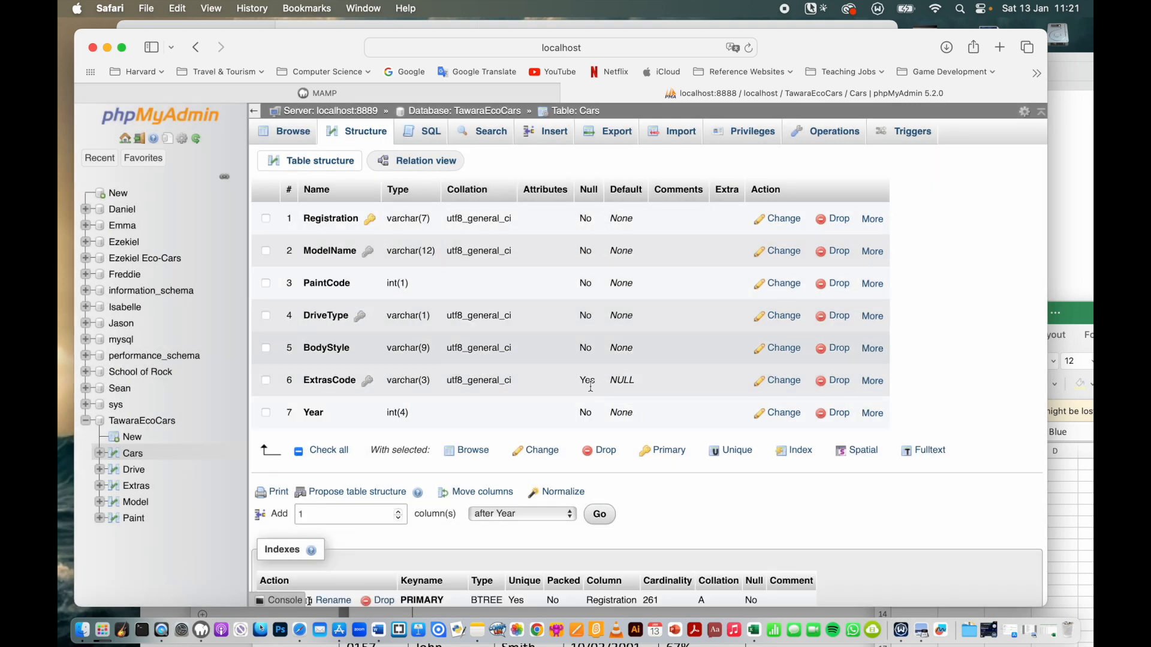
- Browse the Cars table without its Colour column and compare its paint codes with the Paint table
click(306, 135)
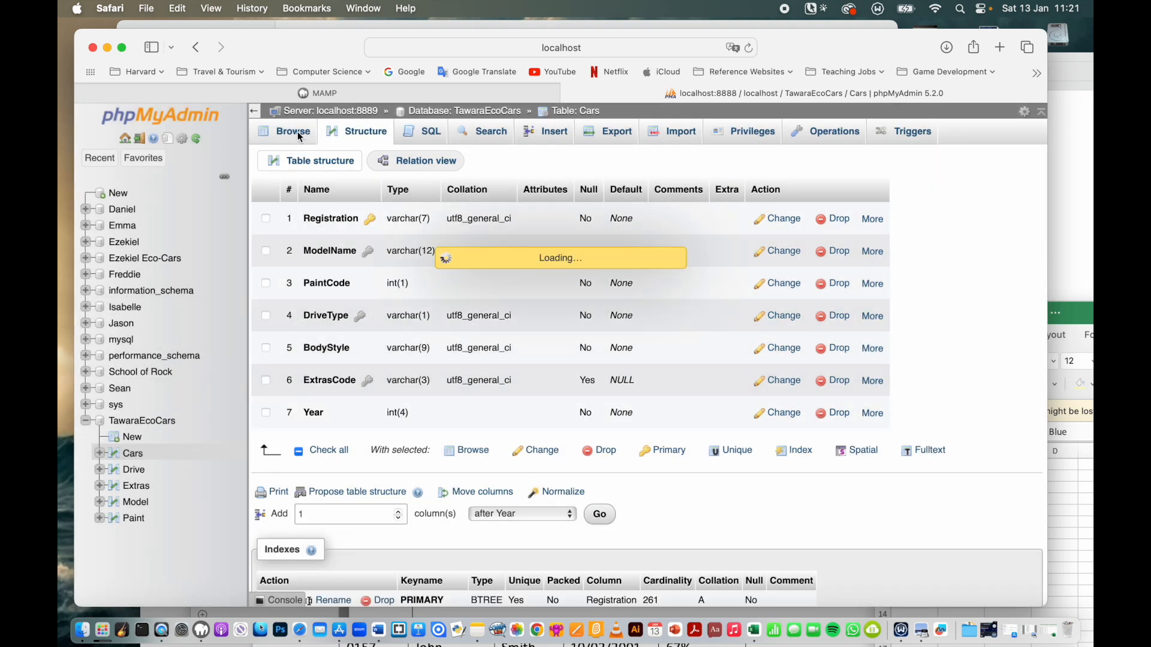
scroll(573, 470, down, 3)
scroll(573, 470, down, 1)
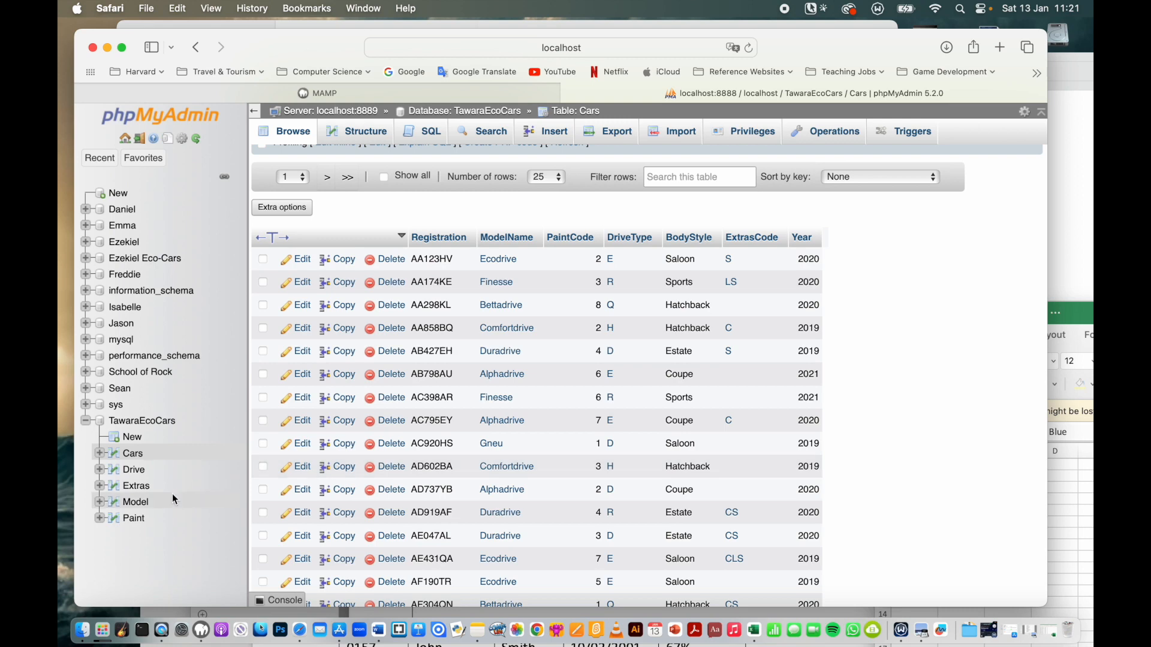
click(133, 519)
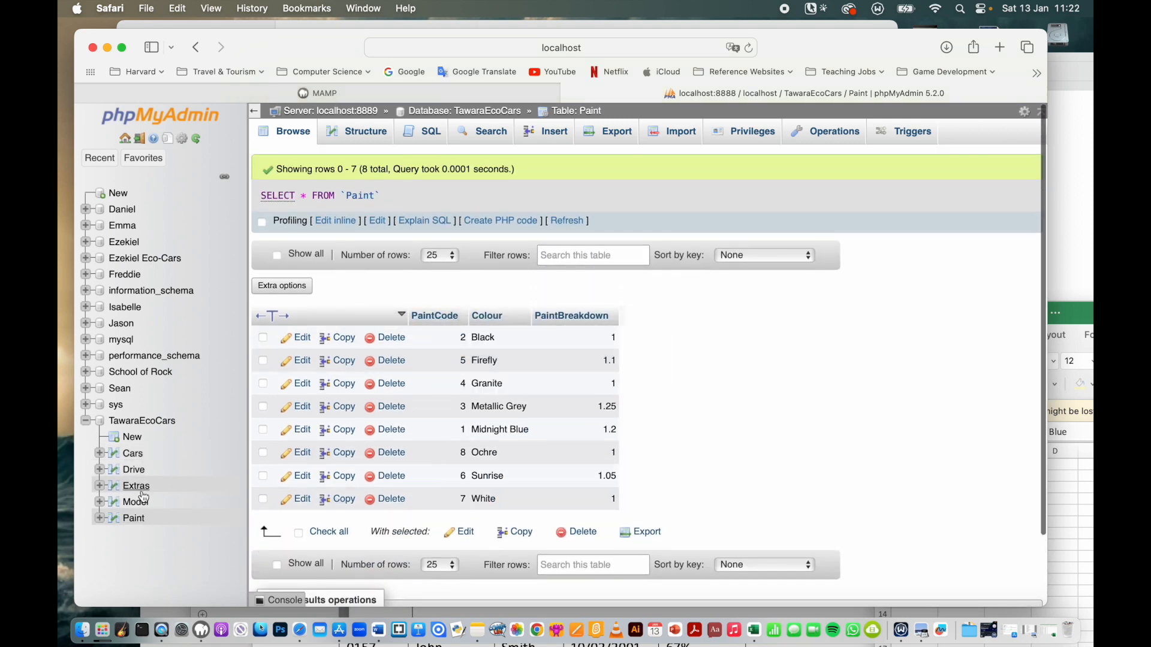
- Try to save a foreign key on Cars from PaintCode to the Paint table's Colour column, with ON UPDATE set to CASCADE
click(140, 455)
click(358, 132)
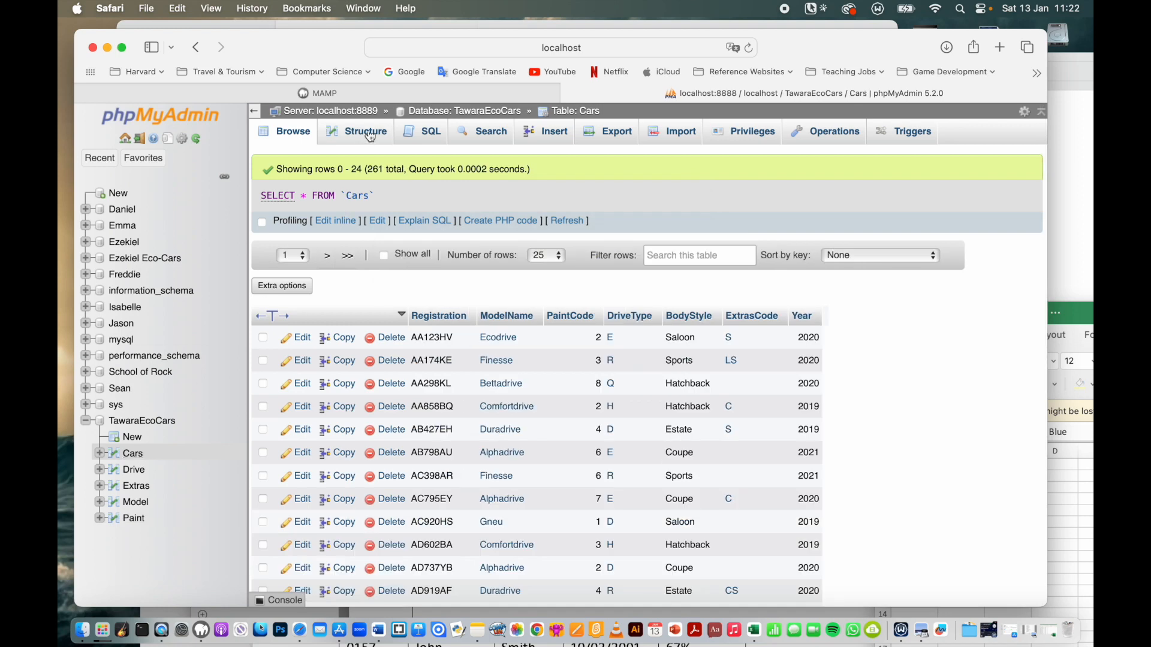
click(443, 162)
scroll(467, 393, down, 5)
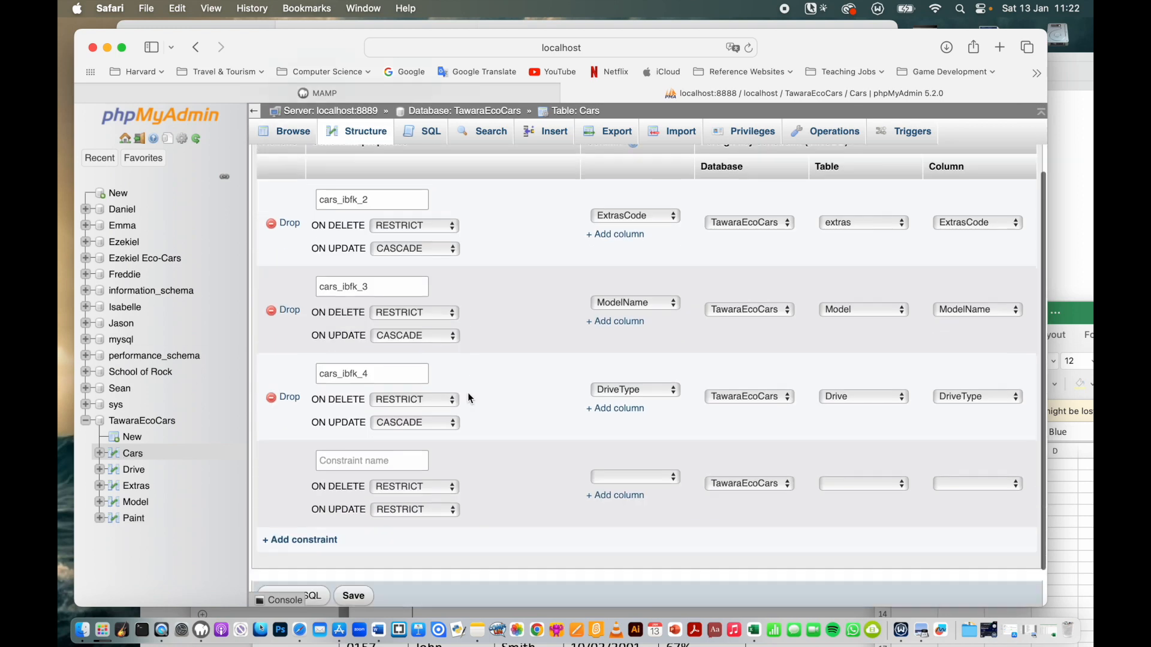
click(432, 465)
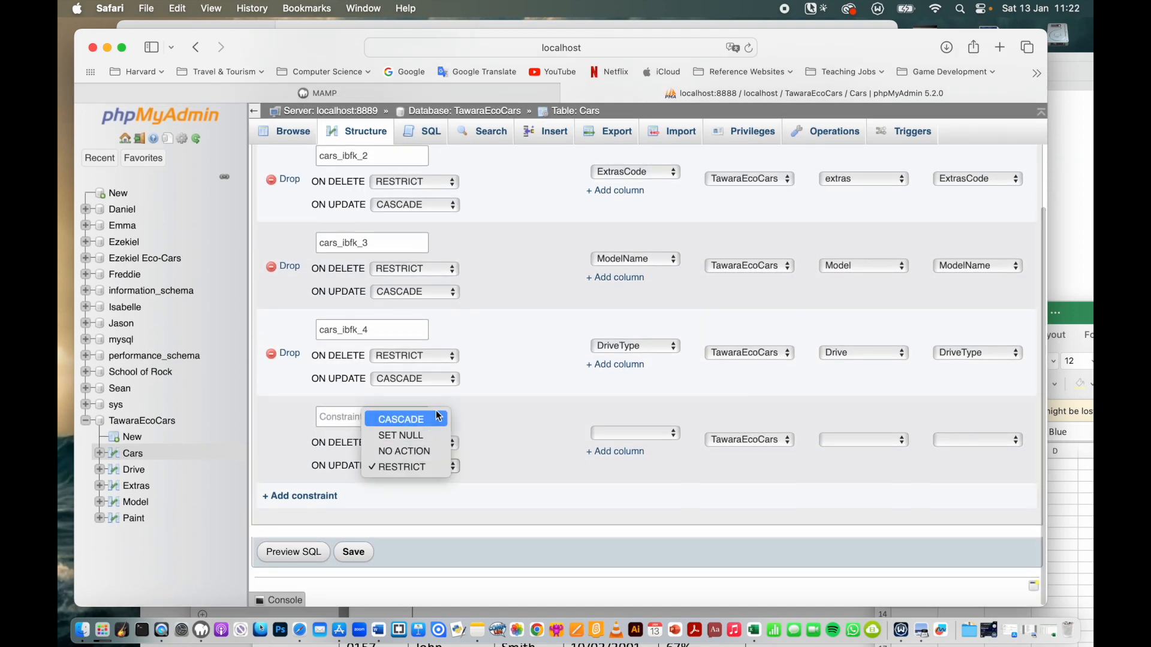
click(432, 418)
click(663, 432)
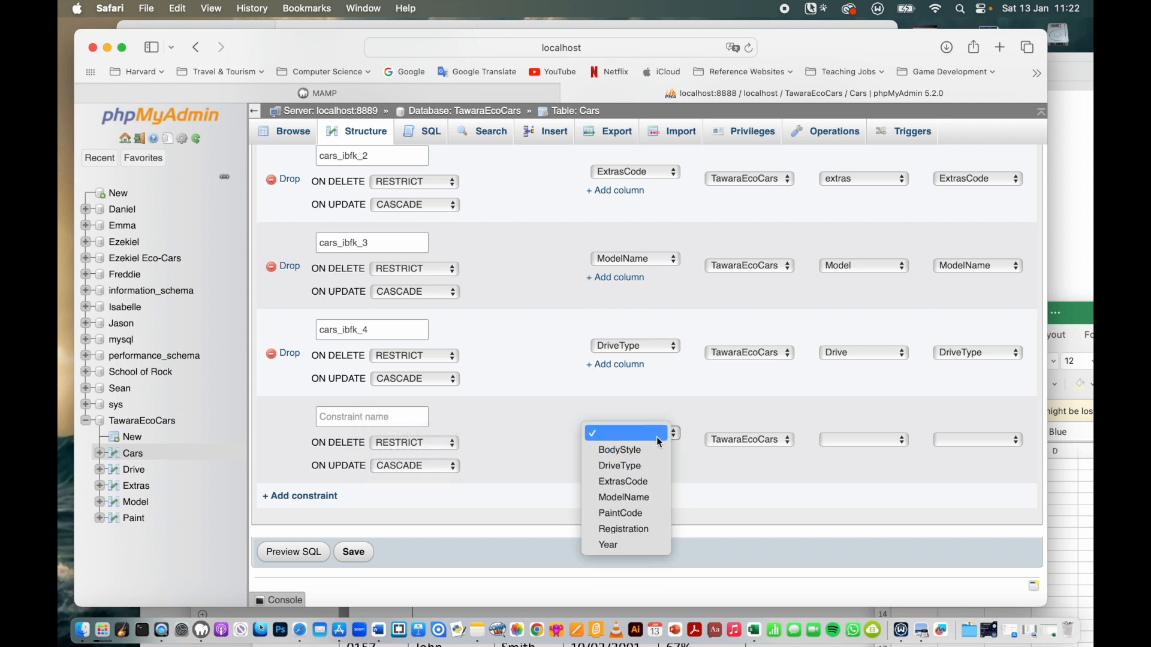
click(646, 514)
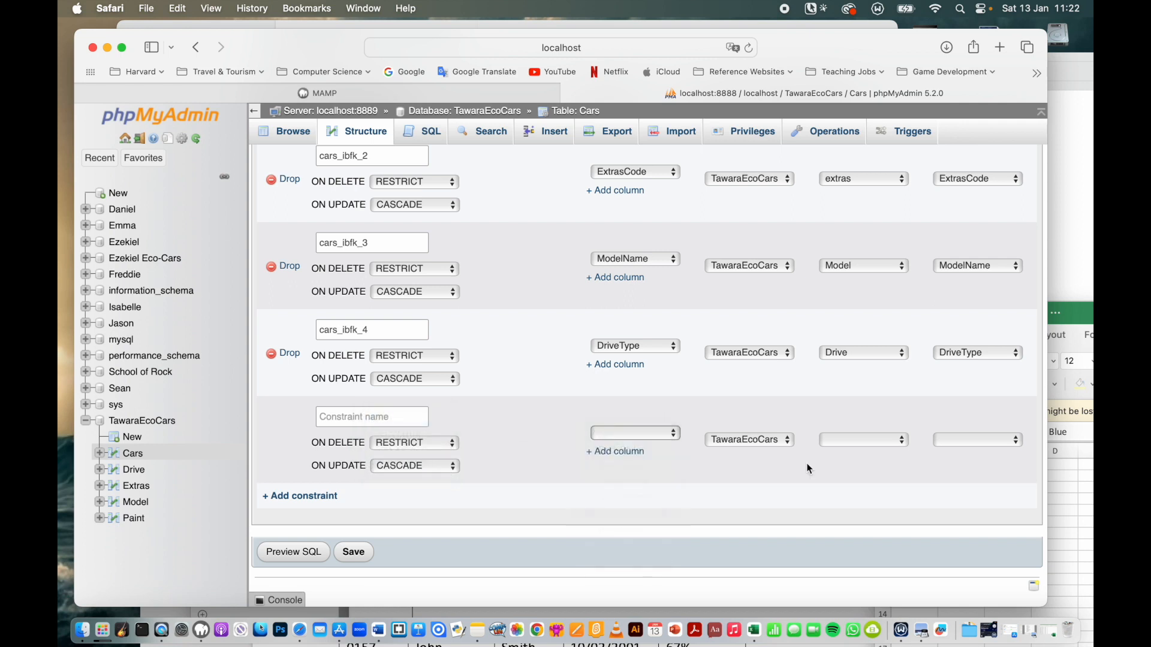
click(855, 440)
click(859, 520)
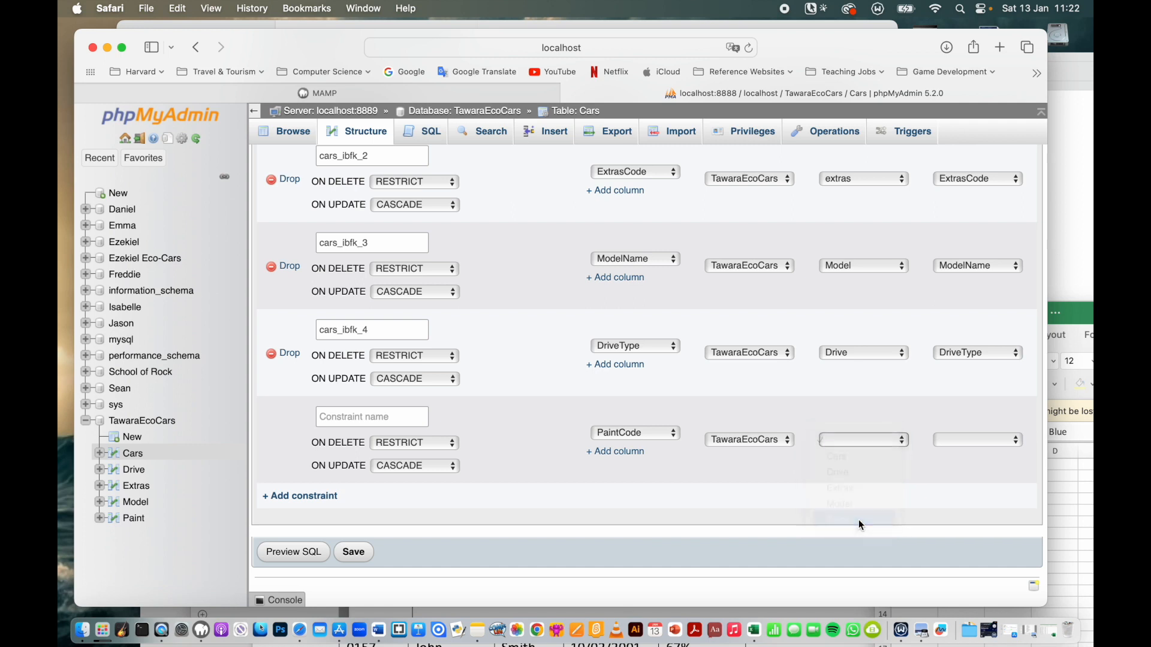
click(353, 551)
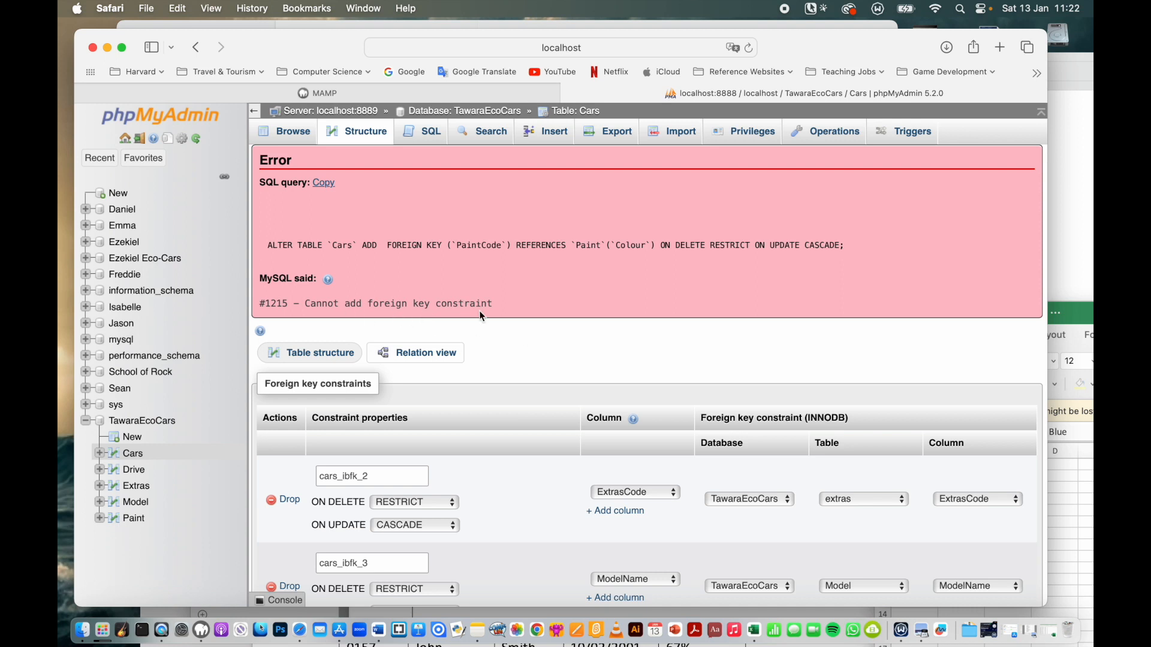
- Review the foreign key error on Cars, then check its PaintCode values and the Paint table's rows and column structure
scroll(525, 360, down, 5)
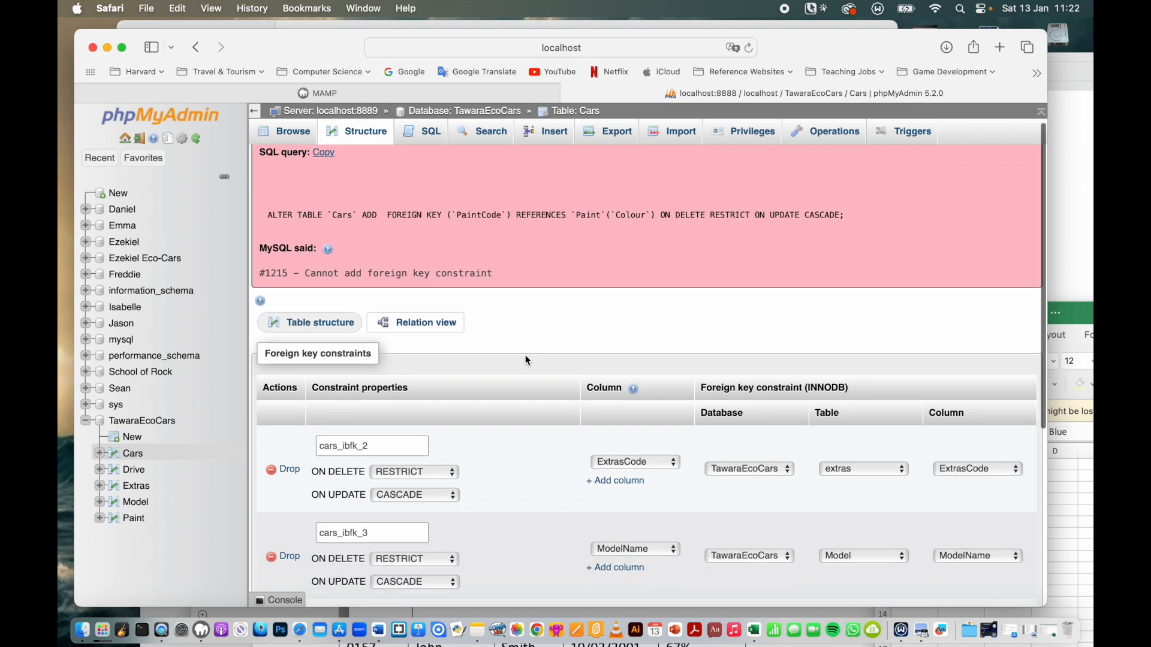
scroll(525, 360, up, 2)
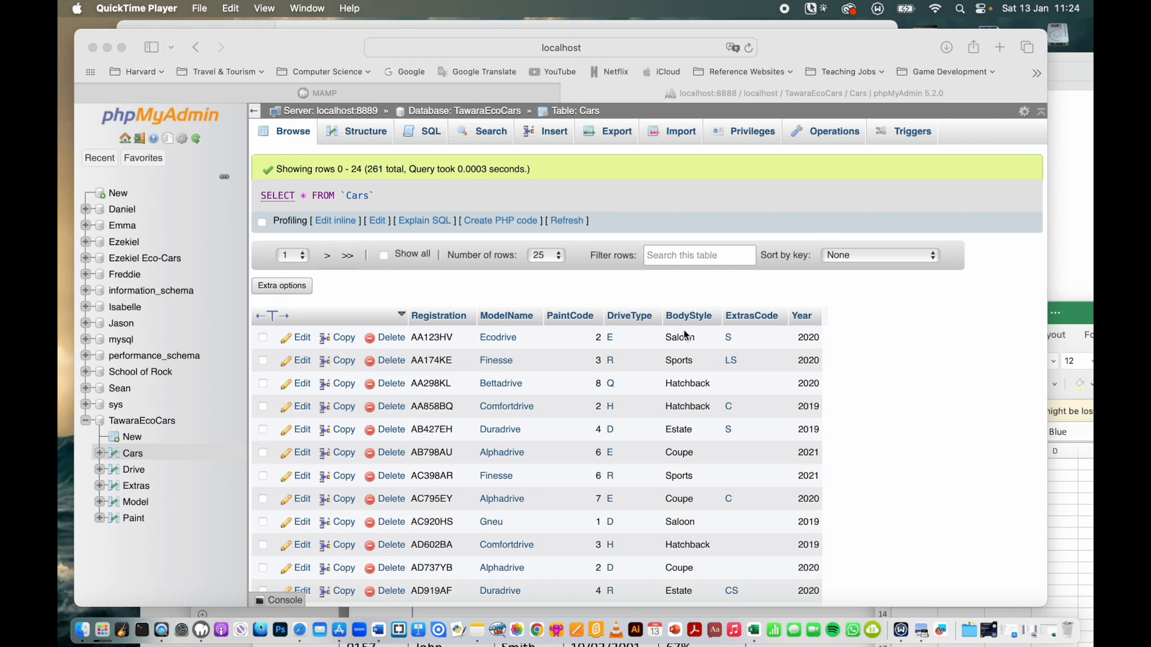
scroll(346, 409, down, 3)
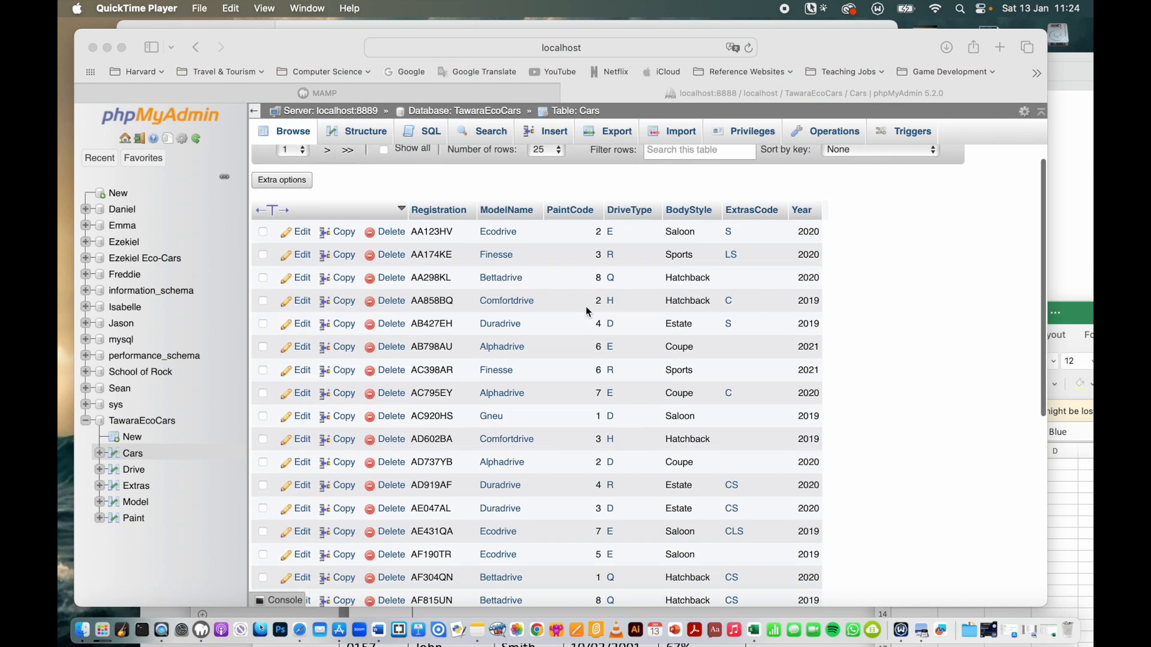
click(134, 521)
click(135, 521)
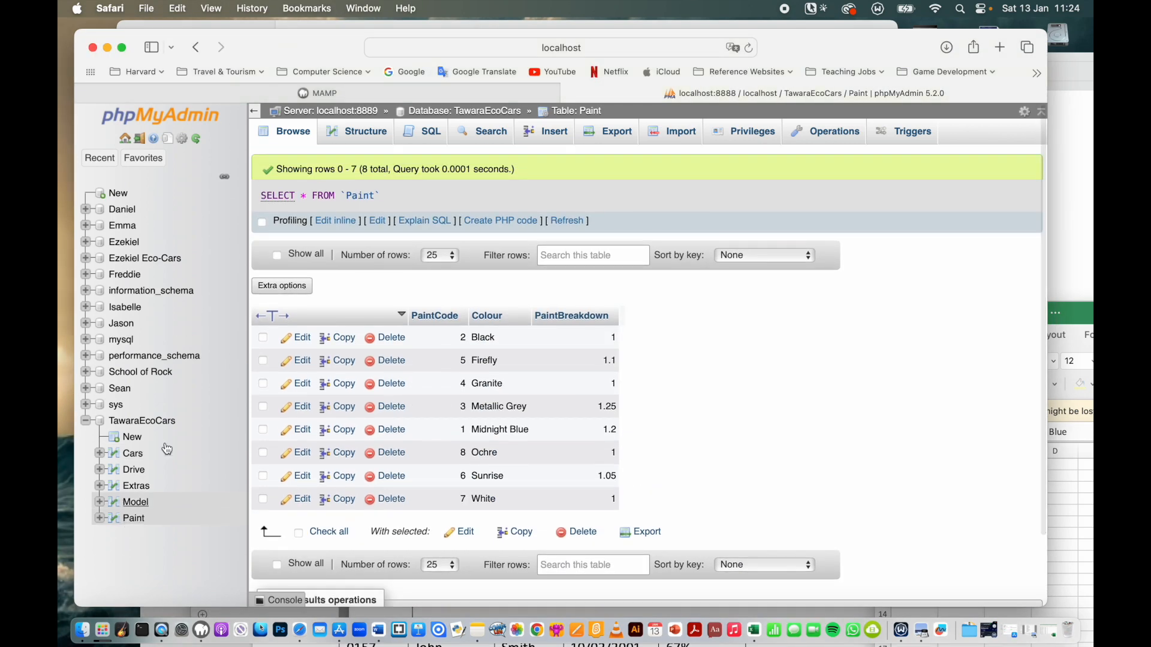
click(363, 134)
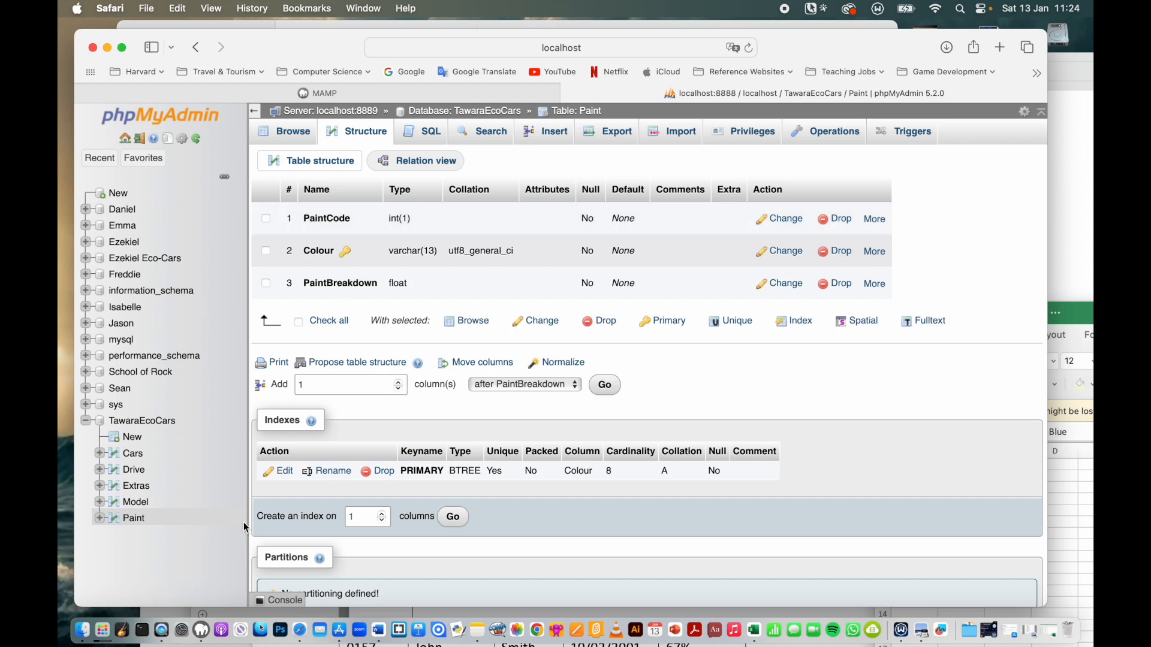
- Delete the whole Paint table from the TawaraEcoCars database and confirm the DROP
click(134, 519)
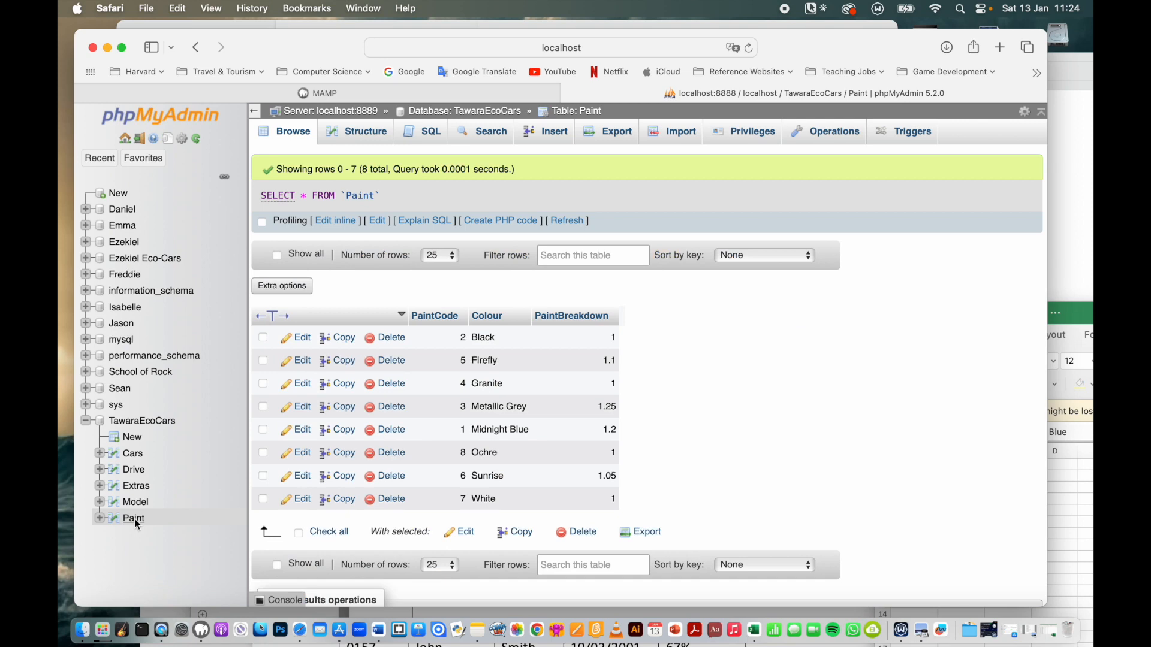
click(829, 133)
scroll(561, 444, down, 15)
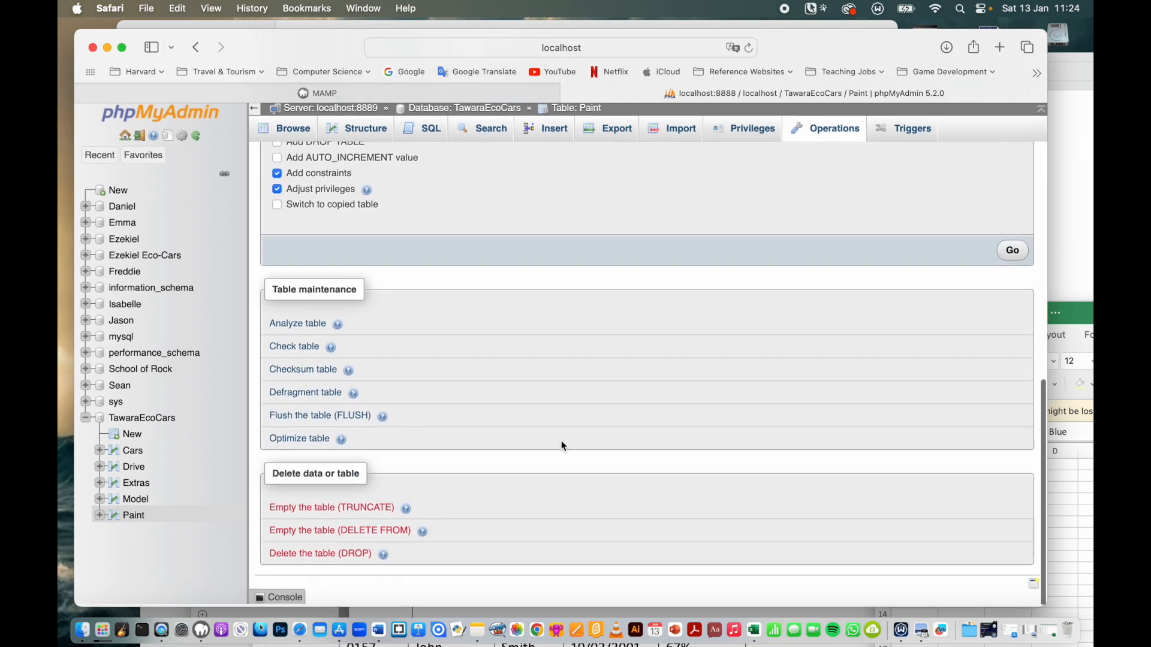
click(354, 554)
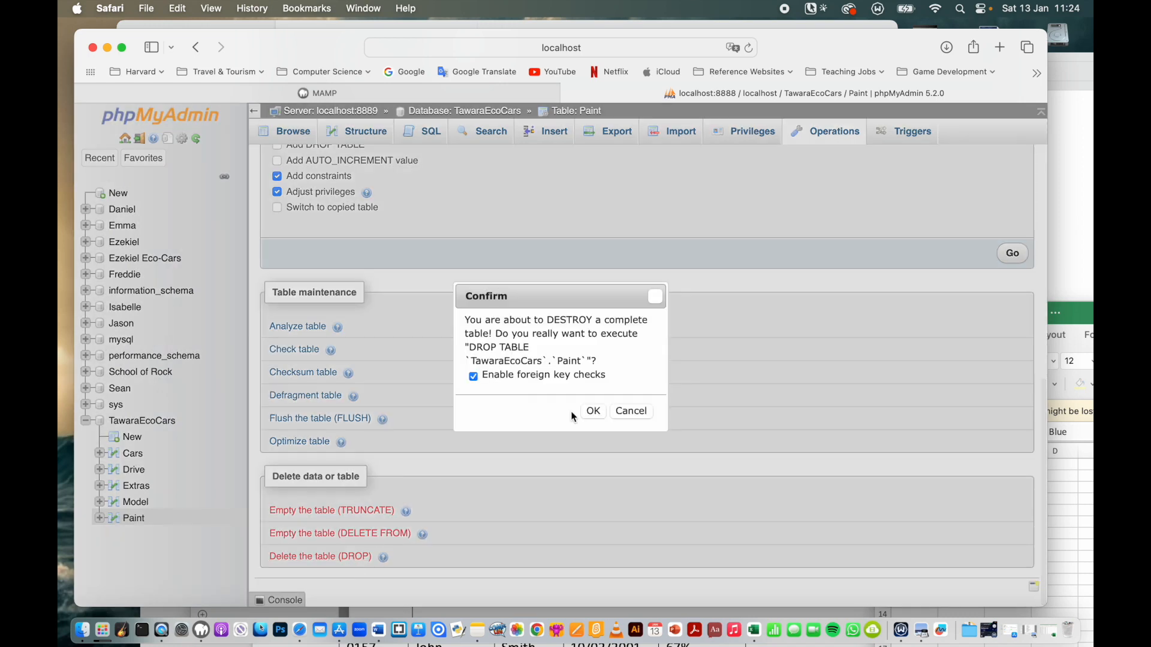
click(592, 411)
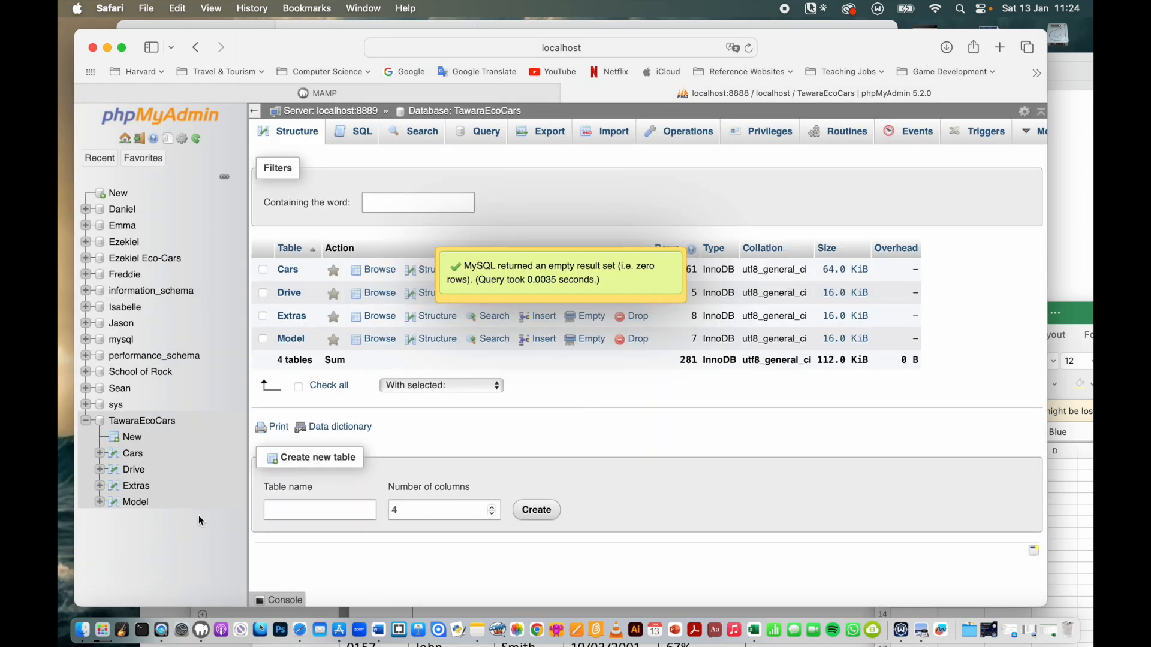
- Start a new table named Paint in TawaraEcoCars and name its first two columns PaintCode and Colour
click(132, 437)
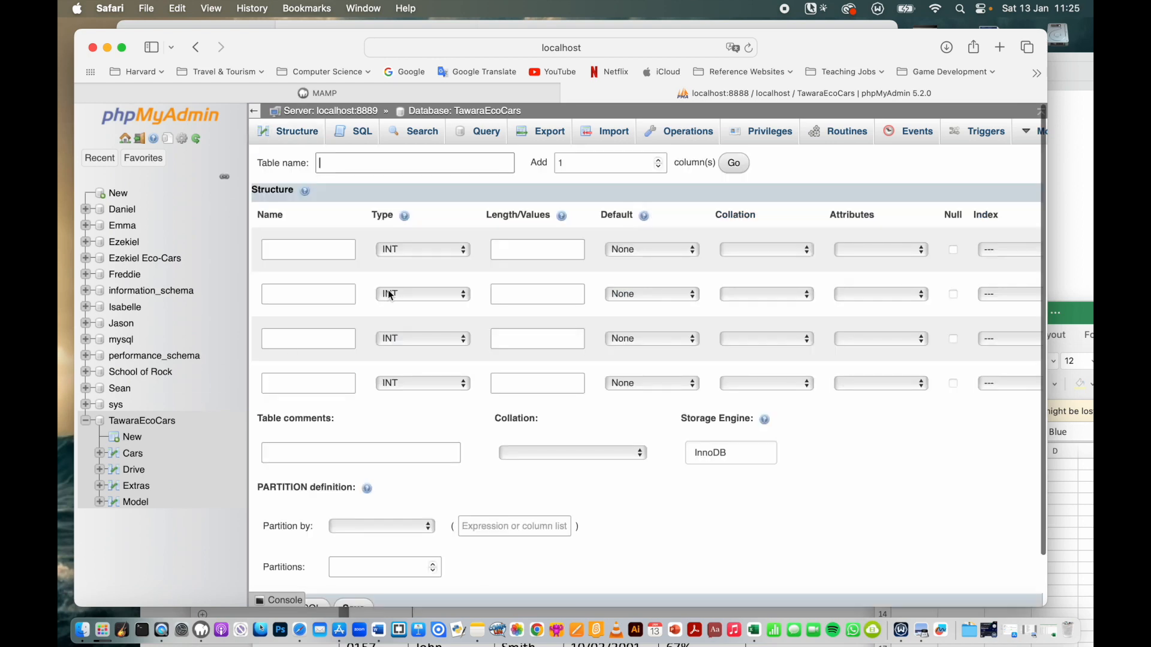
text(Paint)
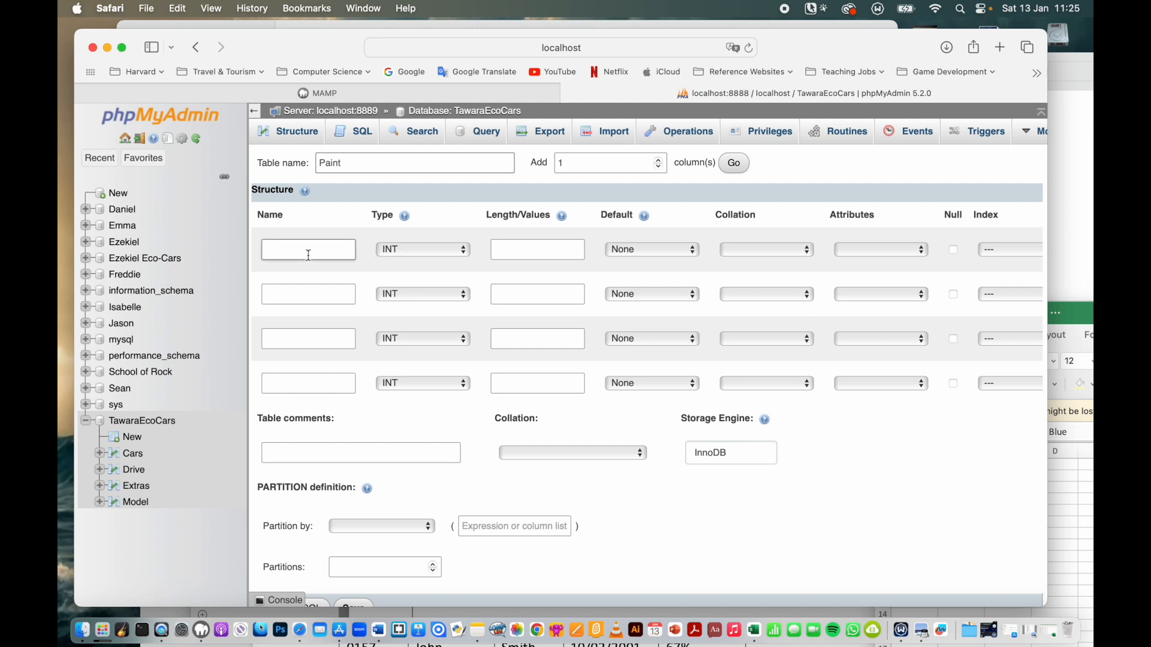
click(286, 249)
text(PaintCode)
click(295, 292)
text(Colo)
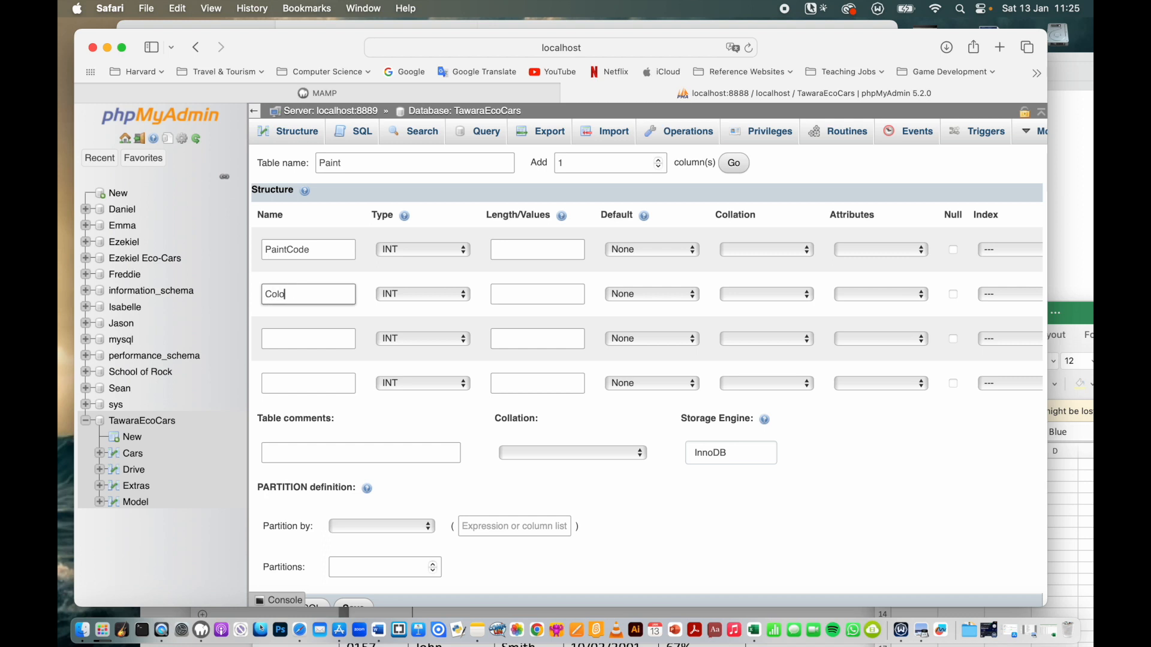
text(ur)
- Define the third column as PaintBreakdown with type FLOAT and length 4, consulting the j23paint spreadsheet in Excel for the data
click(298, 332)
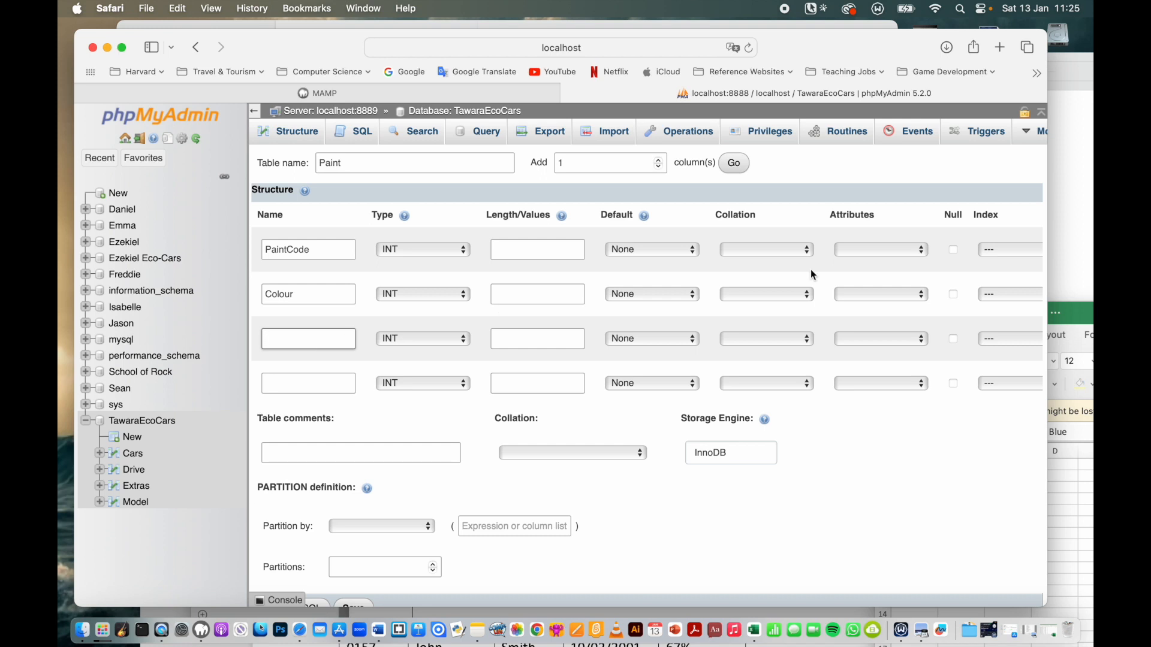
click(1078, 312)
drag(1078, 312, 558, 315)
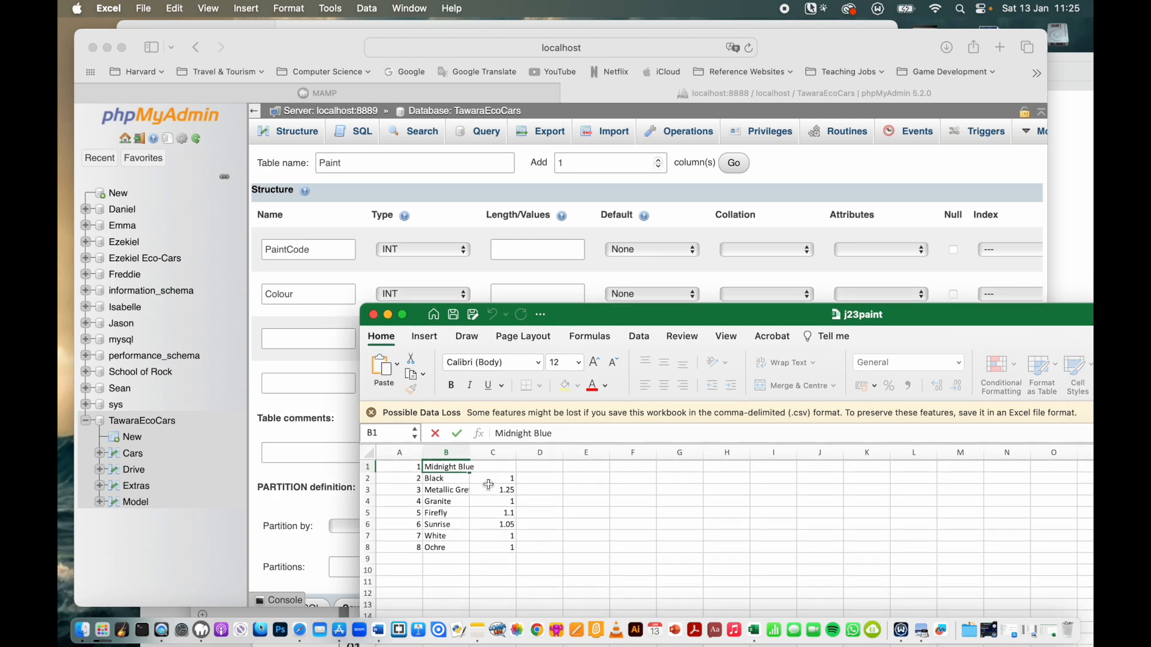
click(263, 45)
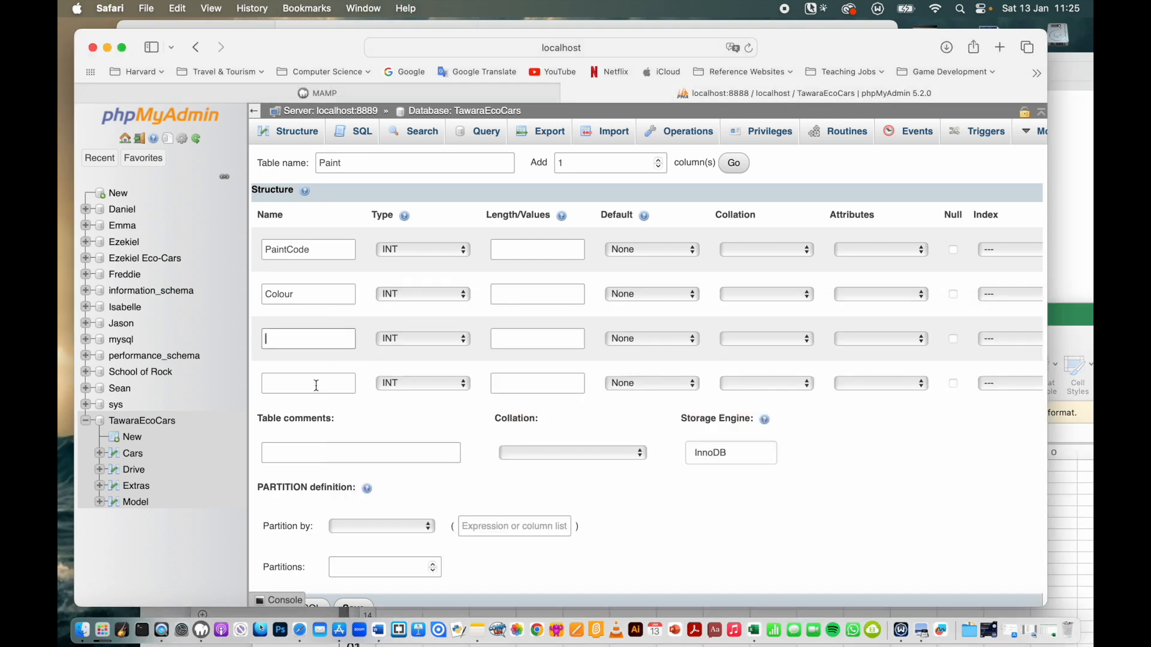
text(PaintBreakdown)
click(444, 340)
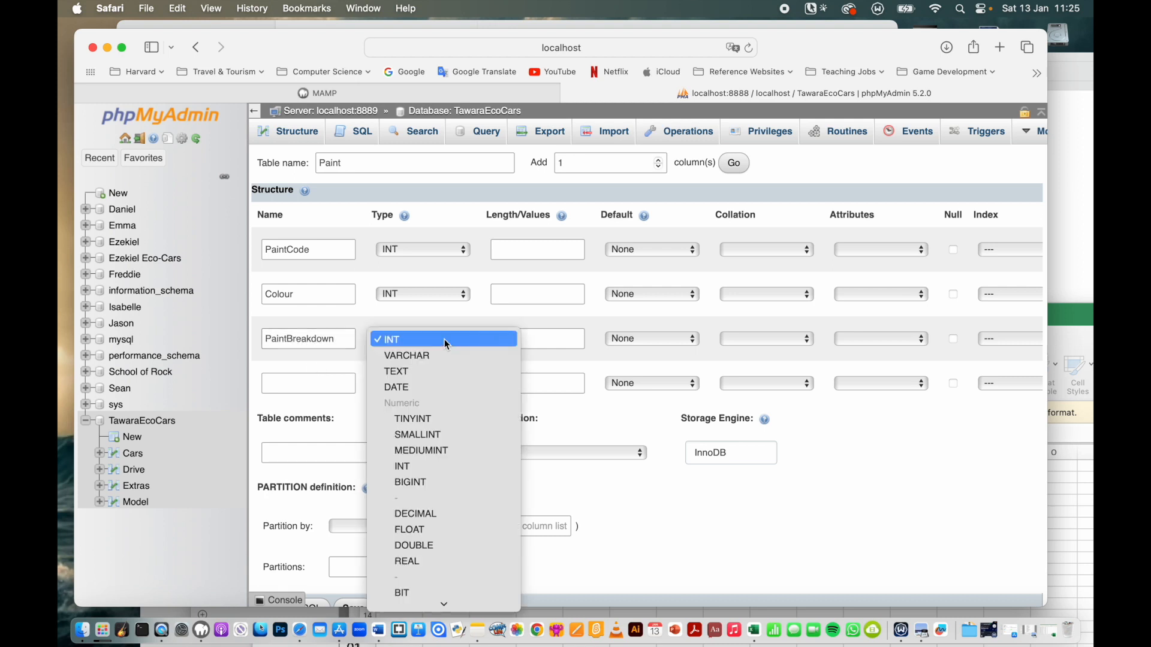
click(434, 529)
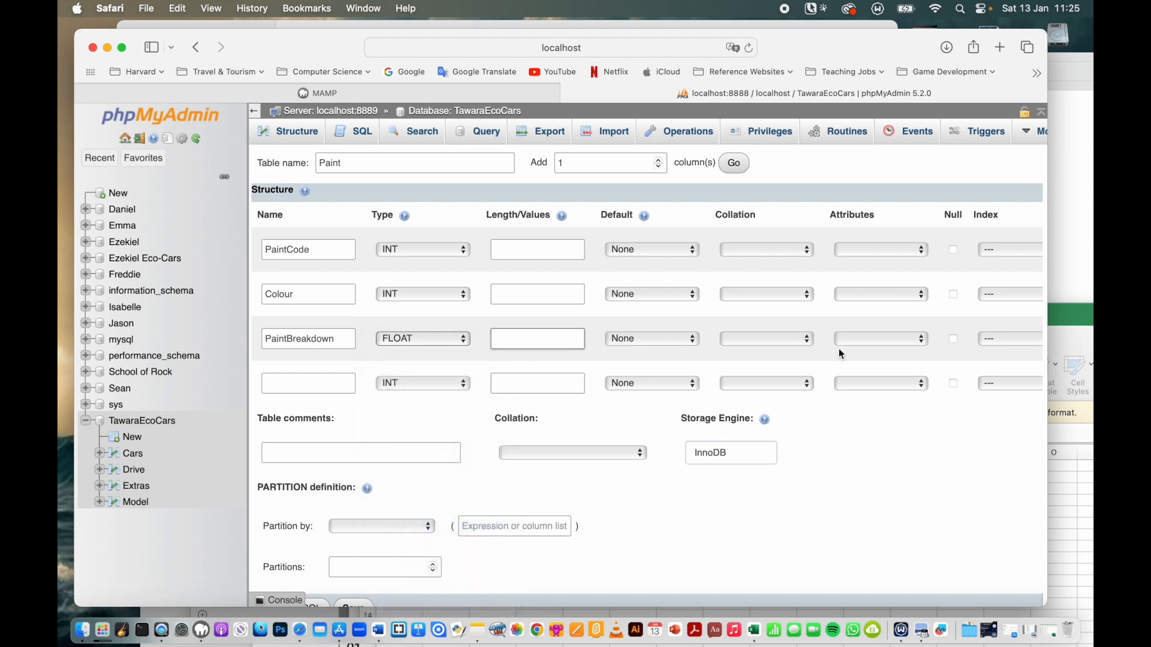
click(1080, 481)
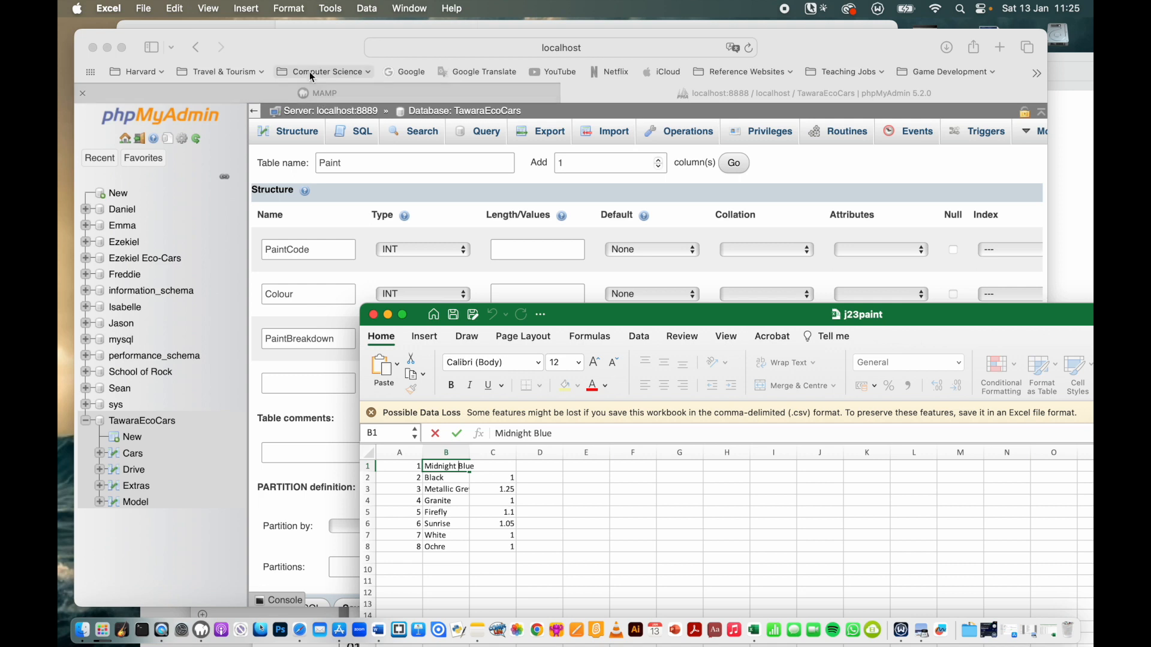
click(296, 55)
click(504, 337)
text(4)
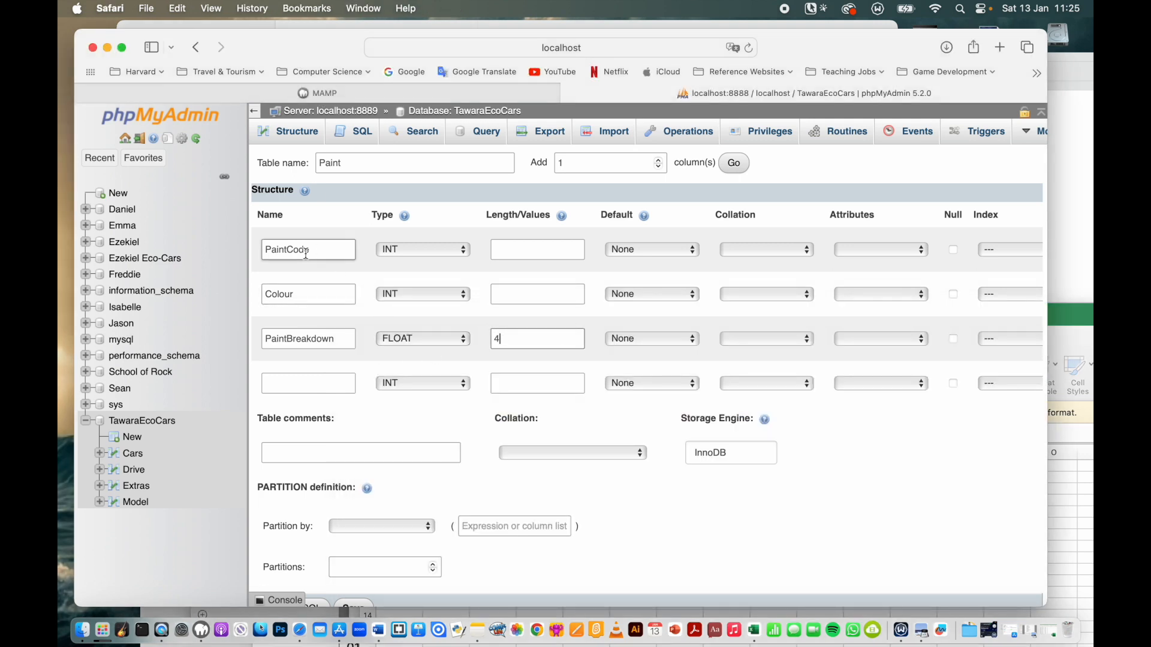
- Set PaintCode's length to 1 and make Colour a VARCHAR of length 15, checking the colour names in the j23paint spreadsheet
click(509, 248)
text(1)
click(429, 299)
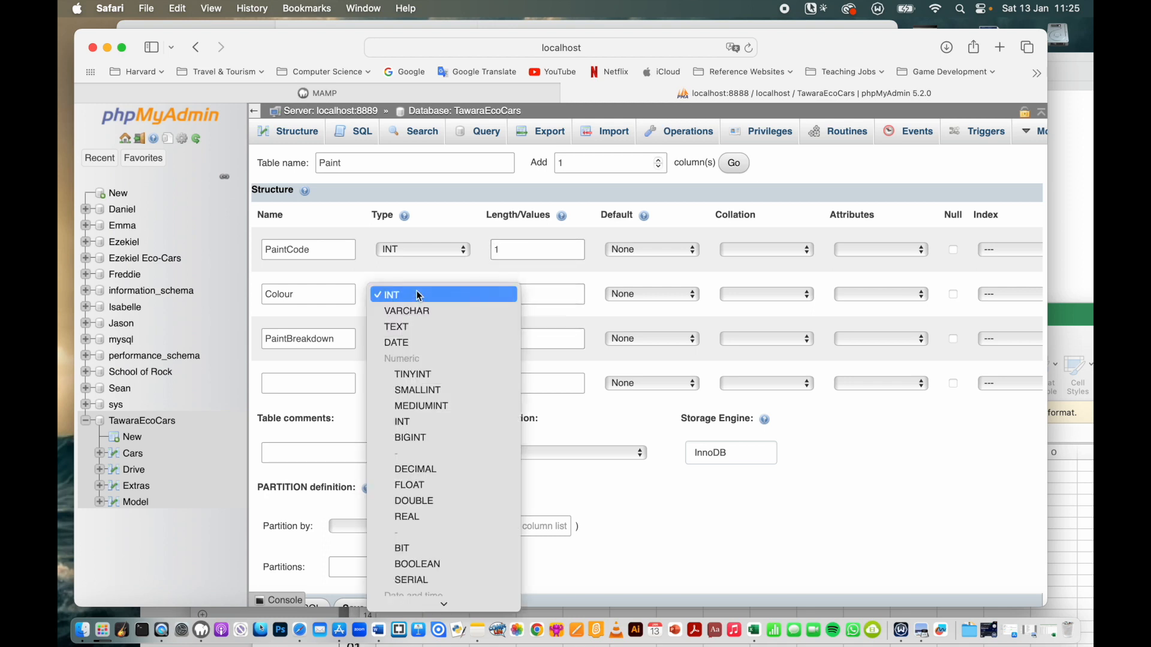
click(422, 309)
click(535, 290)
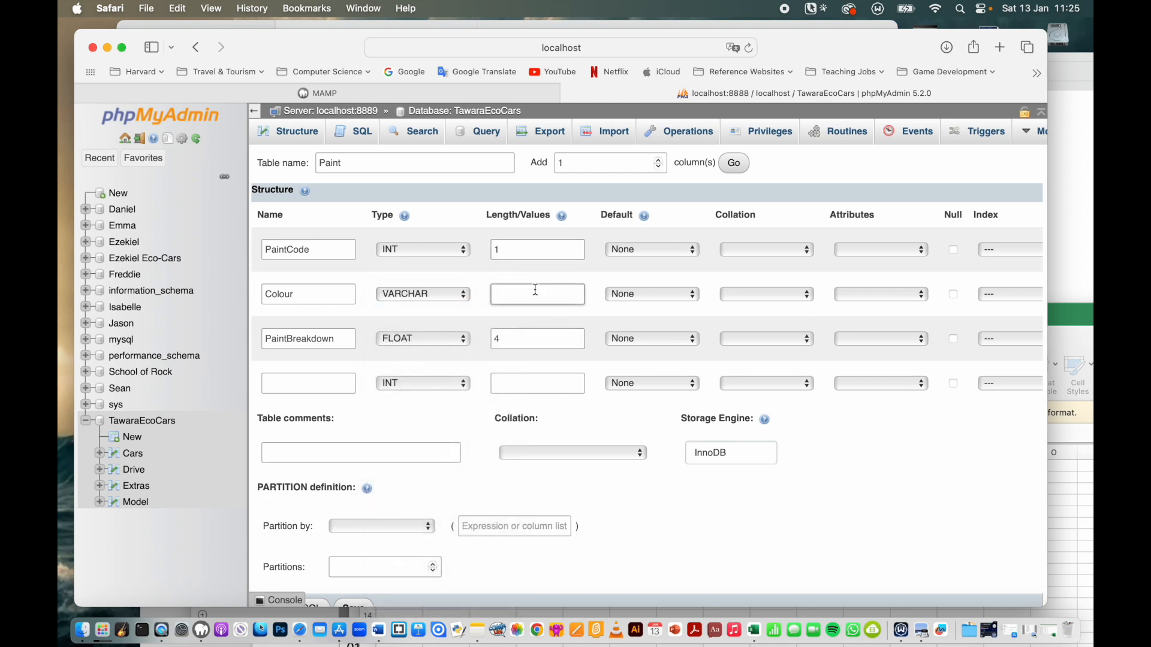
text(14)
key(BackSpace)
text(5)
click(1074, 324)
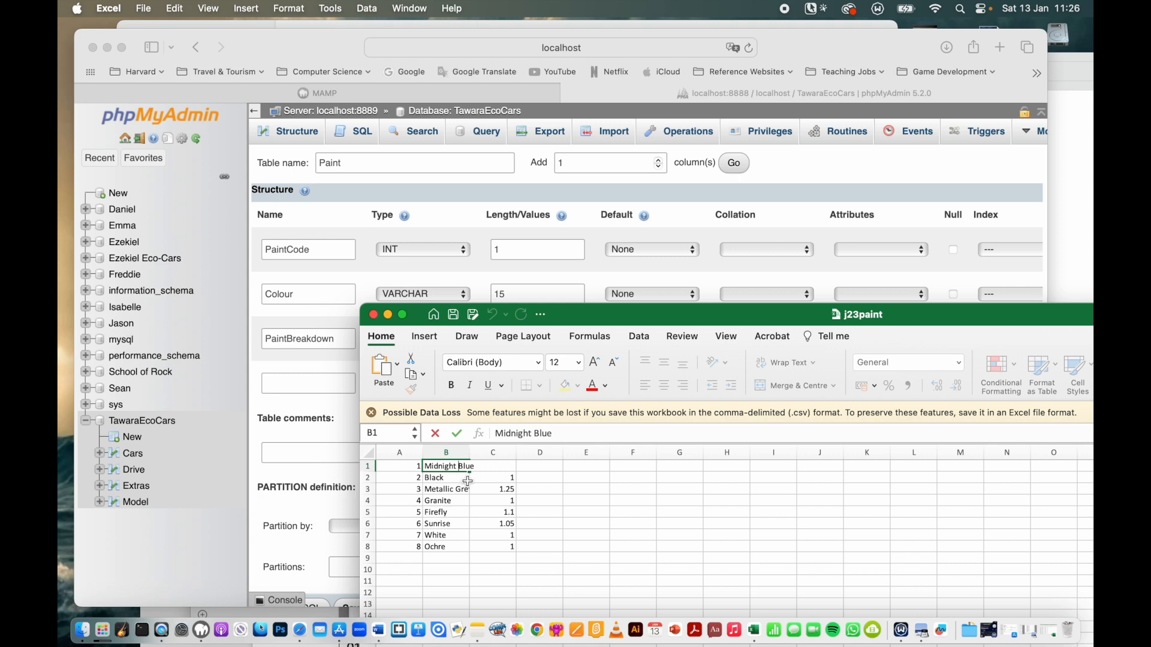
click(461, 221)
click(526, 302)
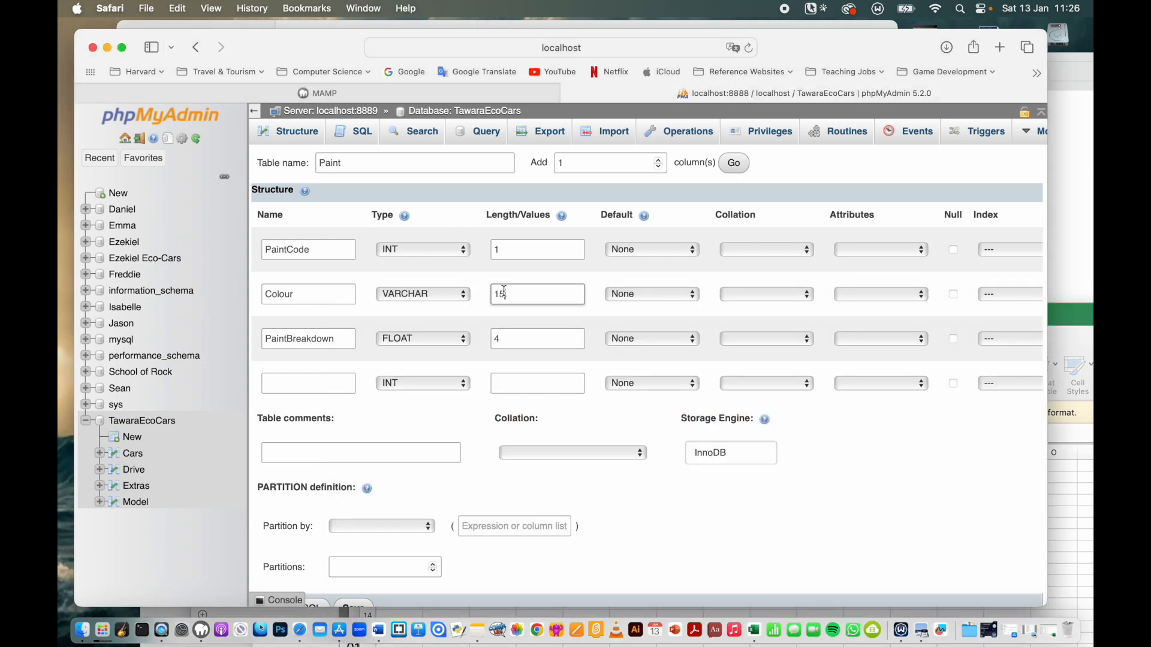
- Make PaintCode the primary key of the new Paint table and save the table
click(1009, 252)
click(1009, 263)
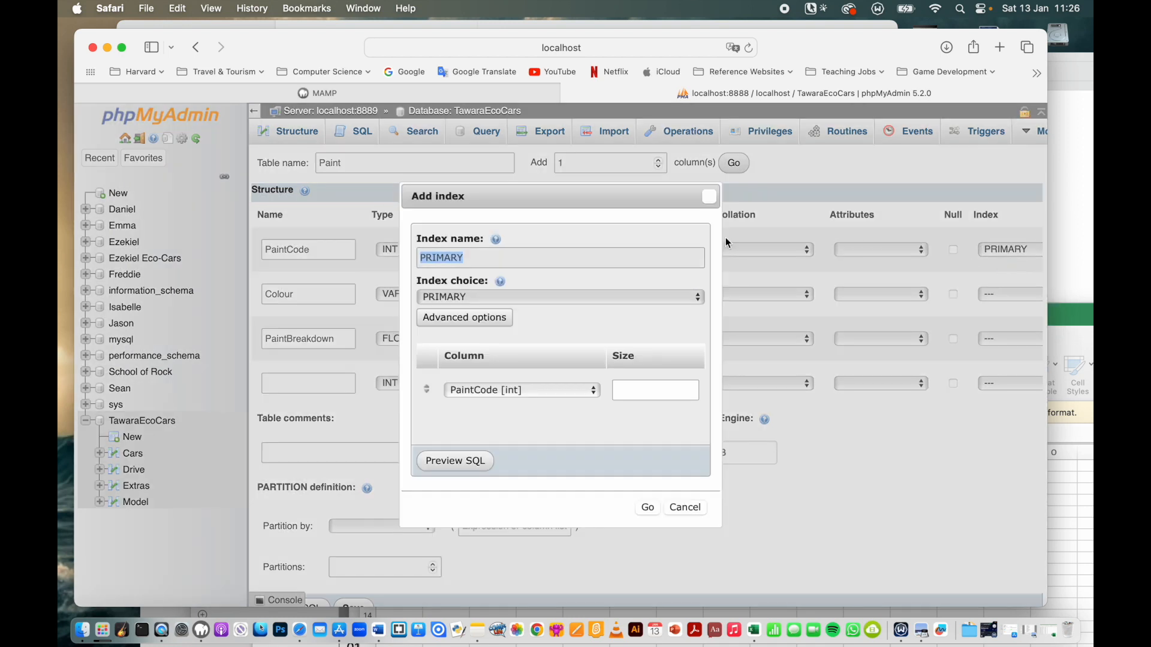
click(648, 507)
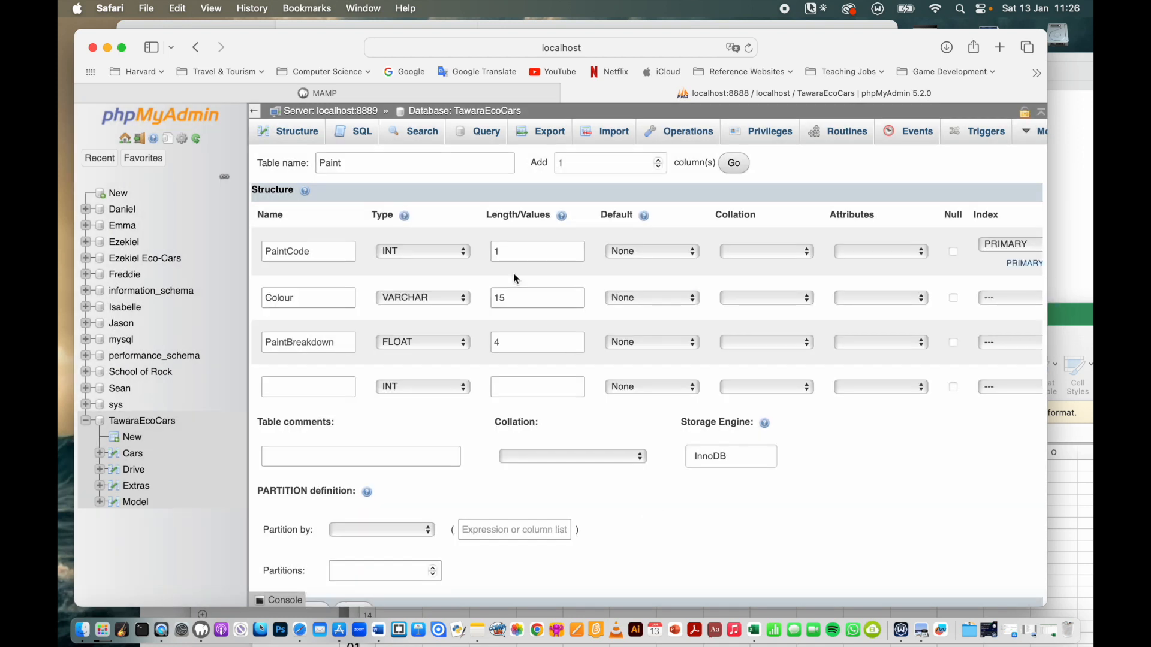
click(355, 552)
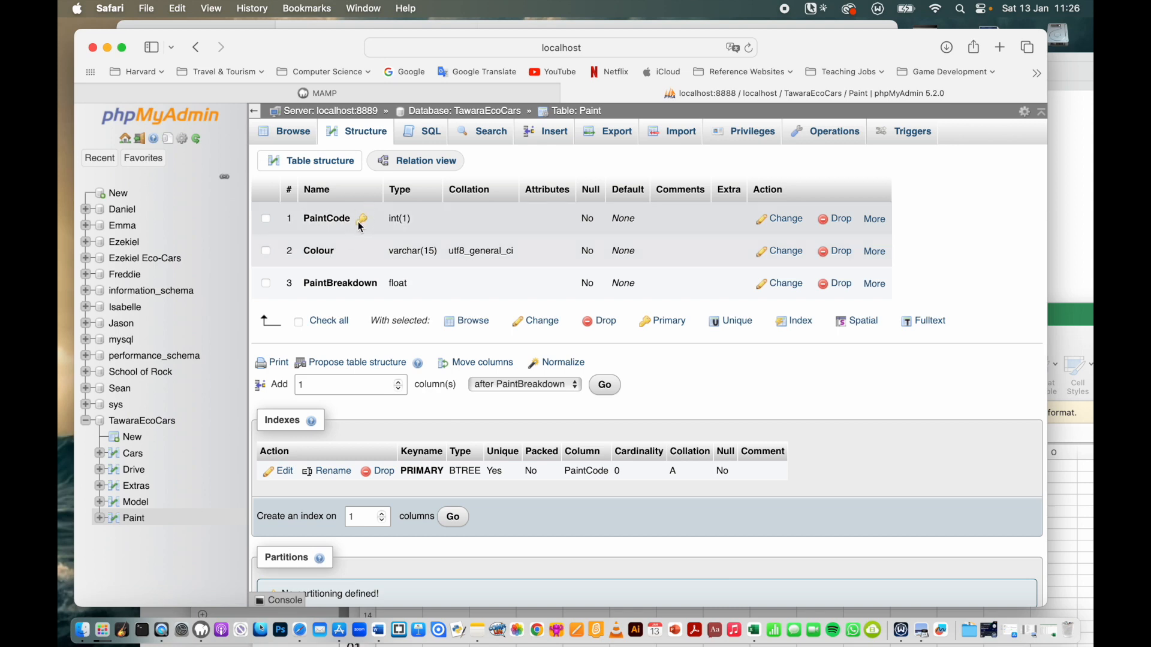
- Import j23paint.csv into the Paint table with the default CSV options and check the imported rows and structure
click(672, 132)
click(334, 310)
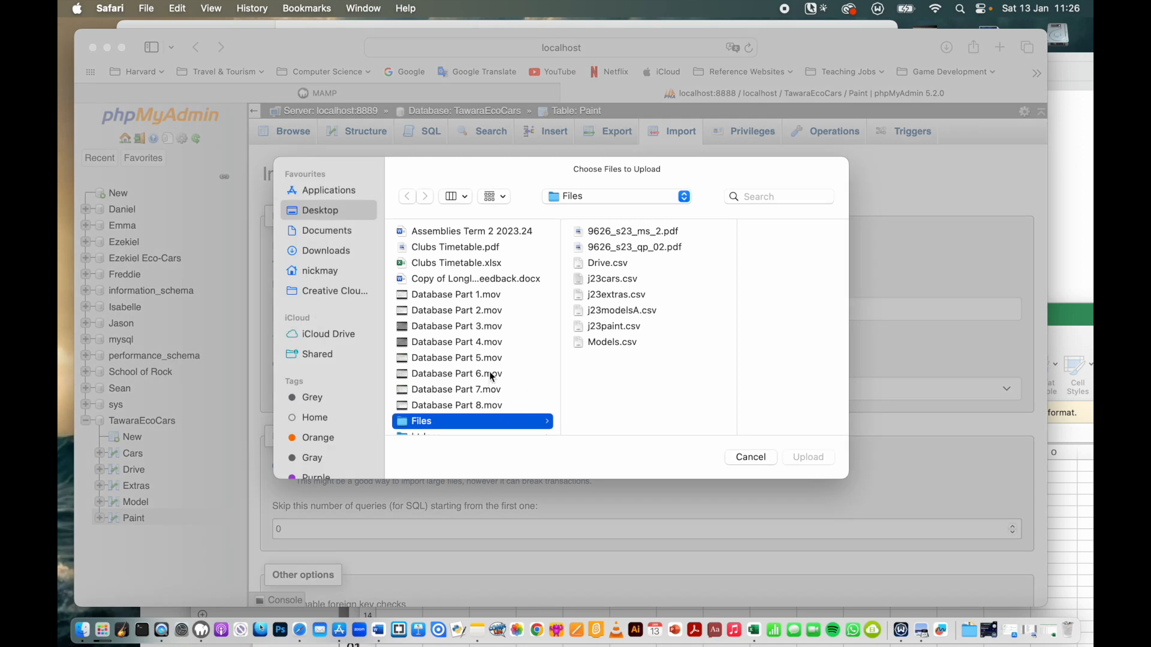
click(627, 324)
click(807, 458)
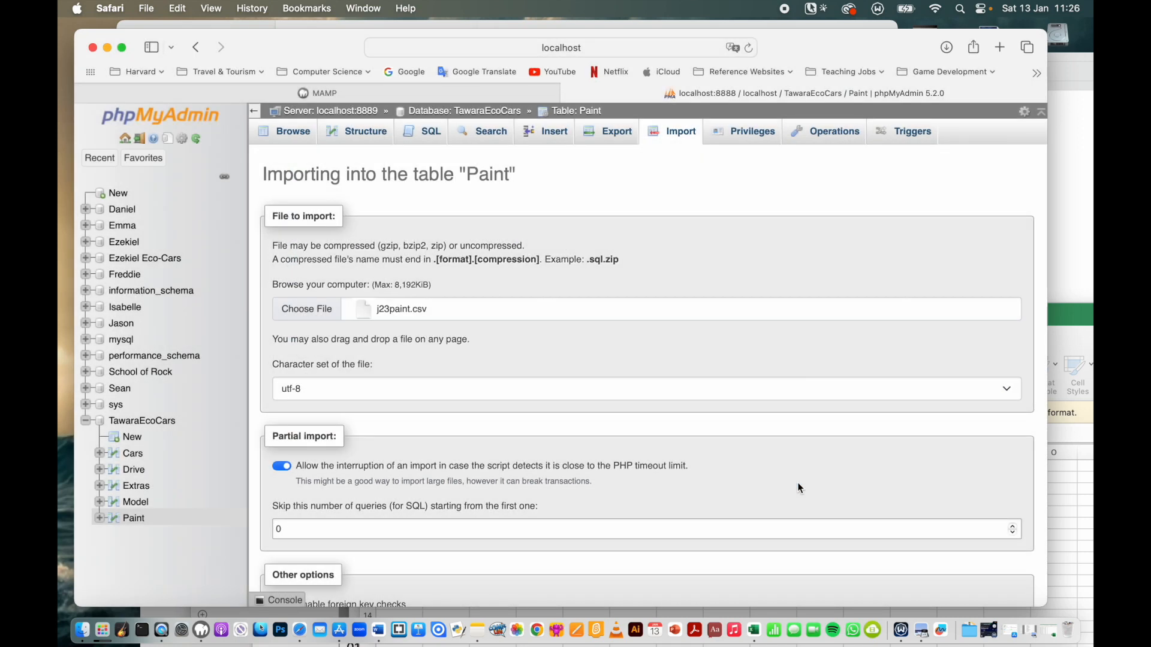
scroll(787, 480, down, 10)
scroll(322, 481, down, 3)
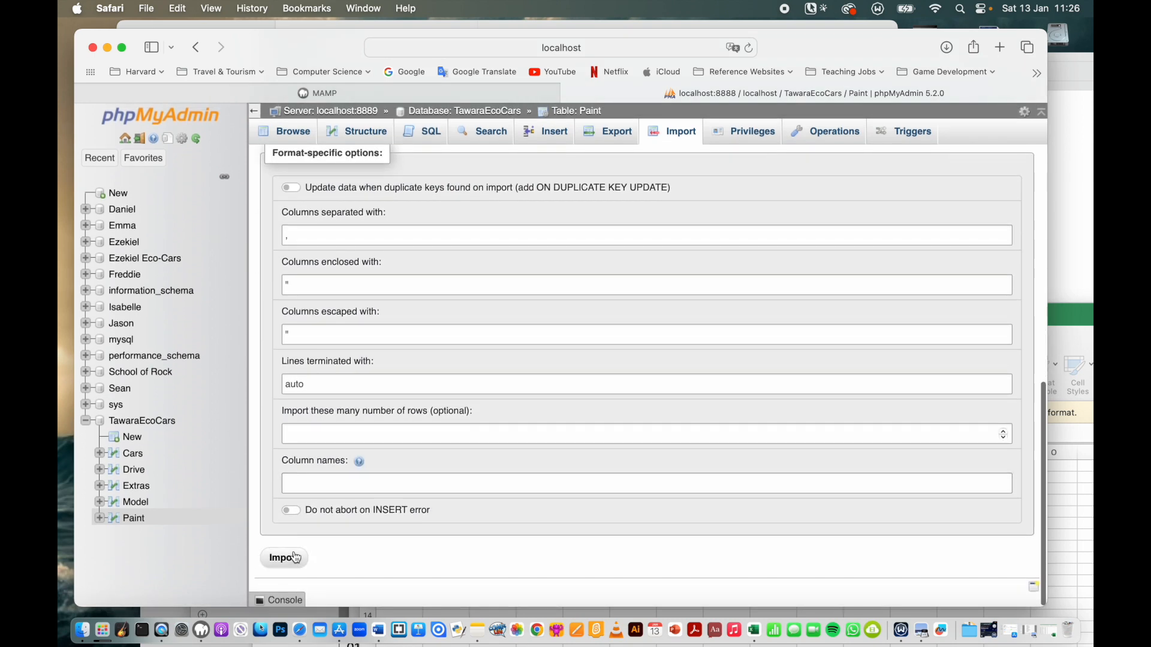
click(285, 557)
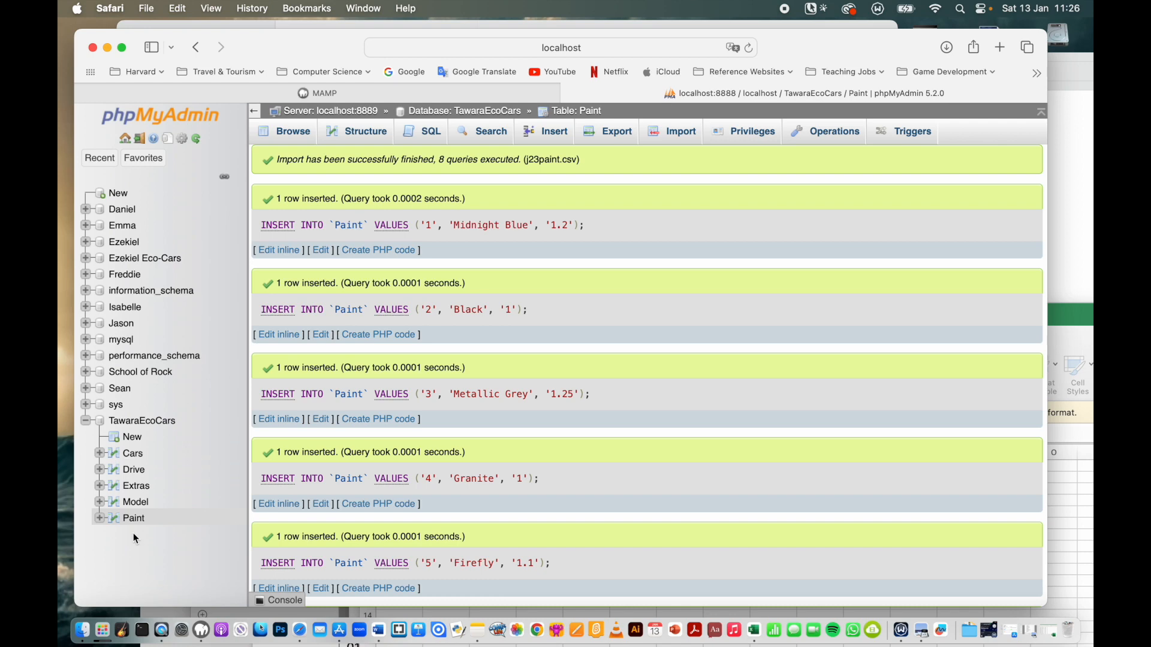
click(297, 132)
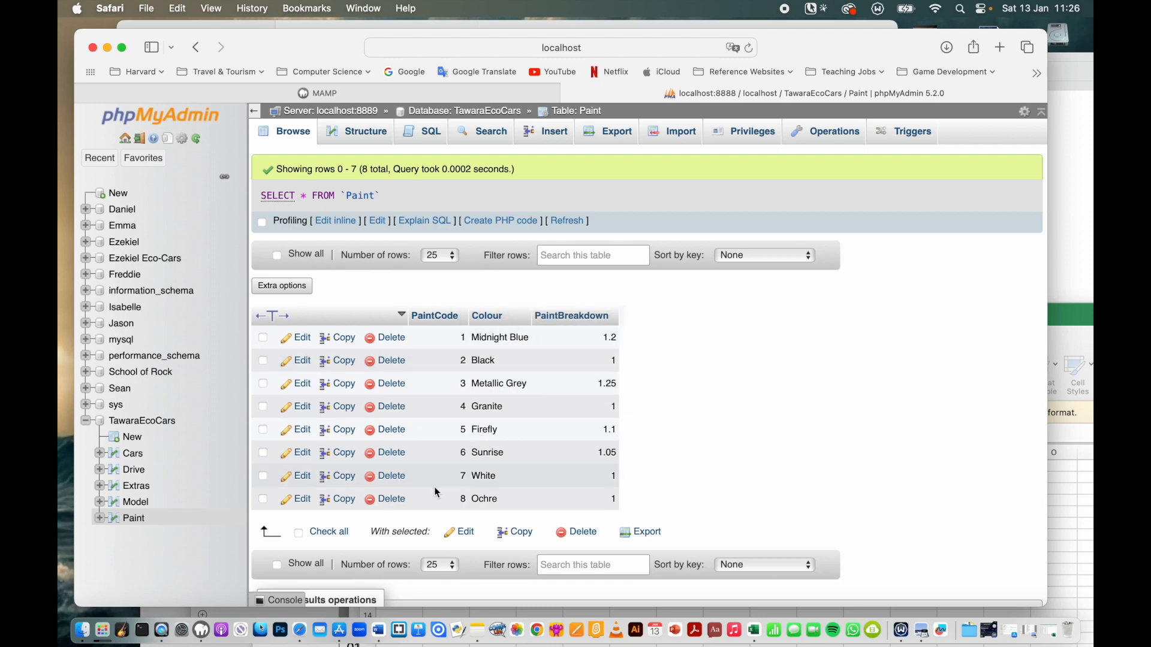
click(367, 133)
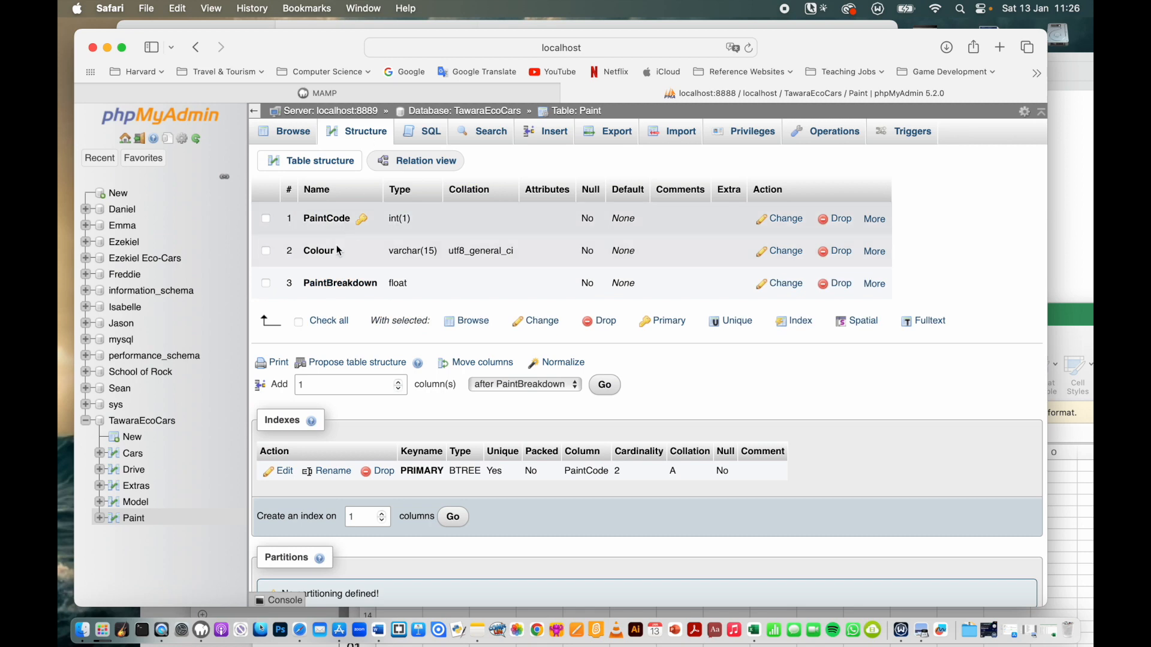
- Start a new foreign key constraint on the Cars table with ON UPDATE set to CASCADE
click(134, 454)
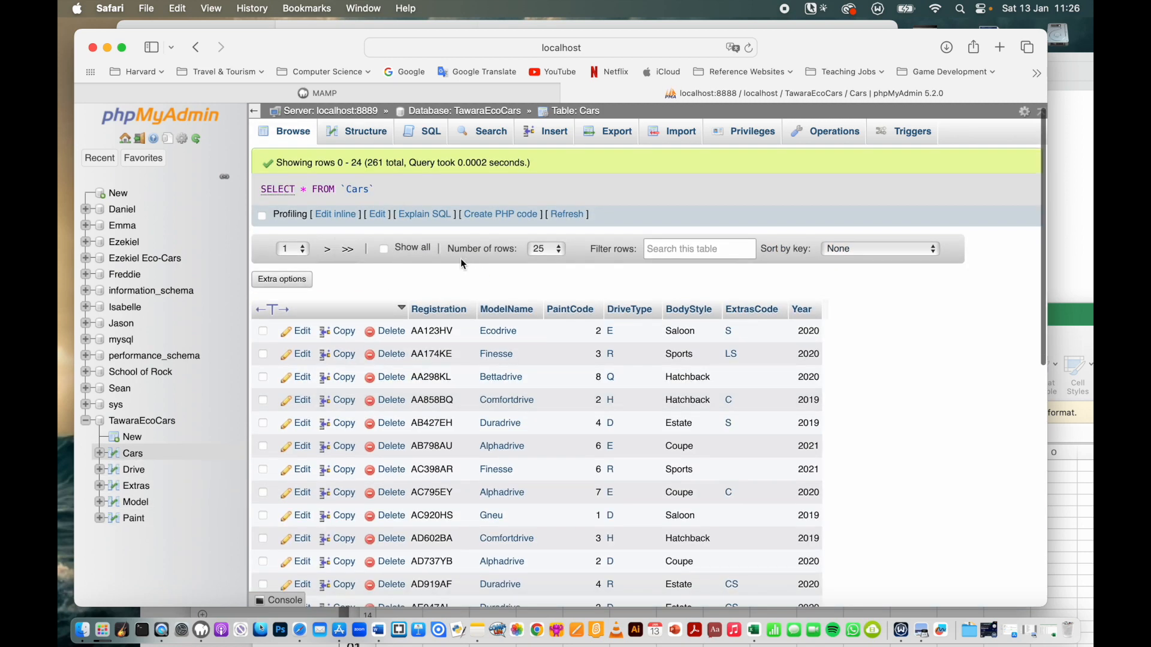
click(362, 133)
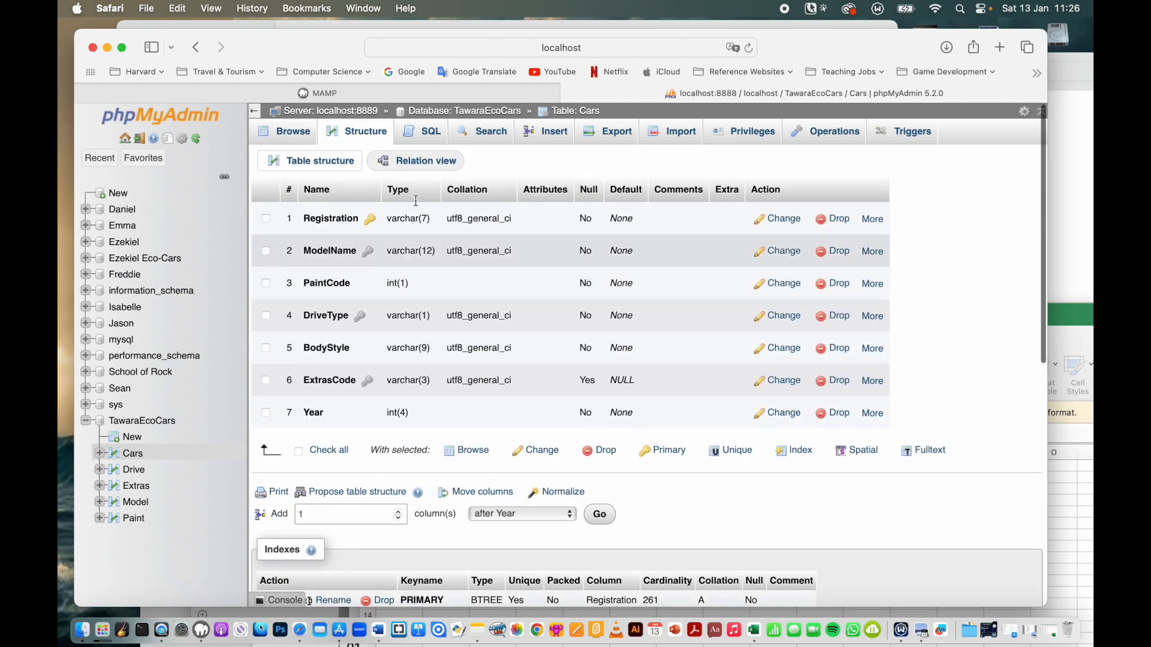
click(415, 160)
scroll(501, 372, down, 5)
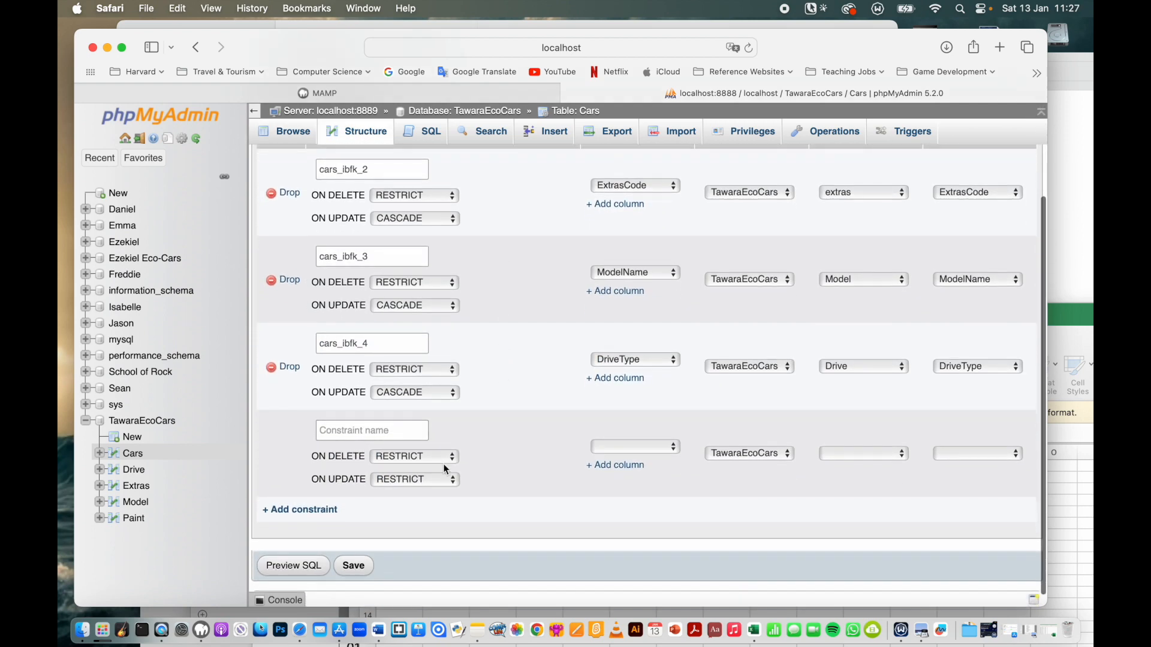
click(440, 480)
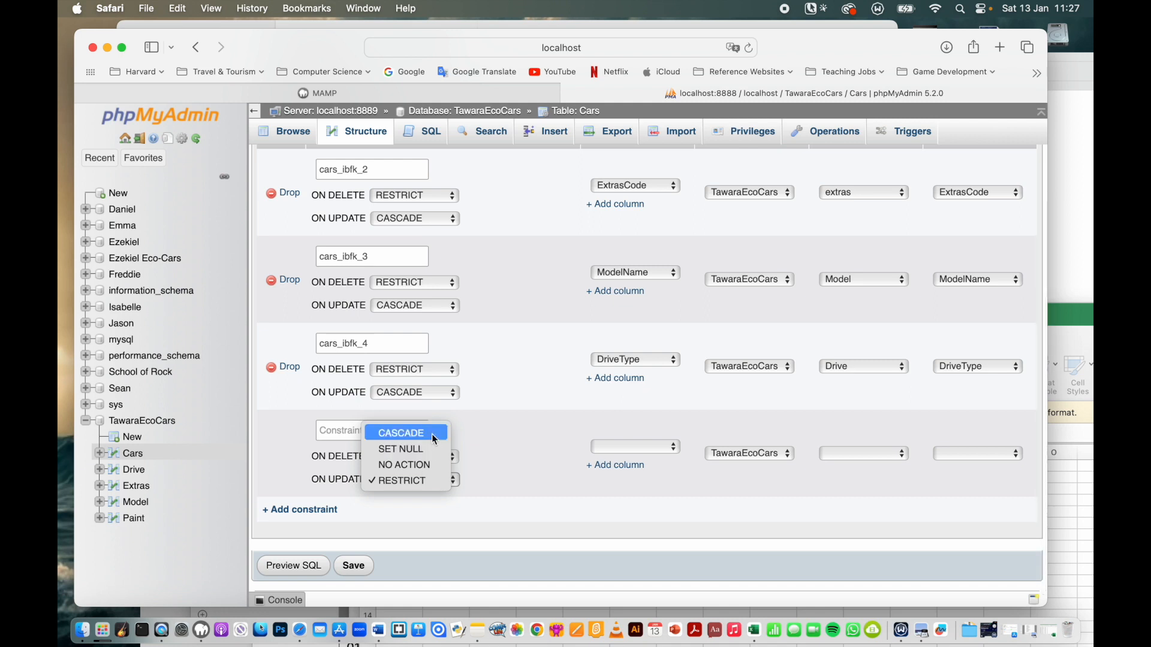
click(401, 433)
- Link the Cars column PaintCode to PaintCode in the Paint table in the new constraint and save it
click(659, 450)
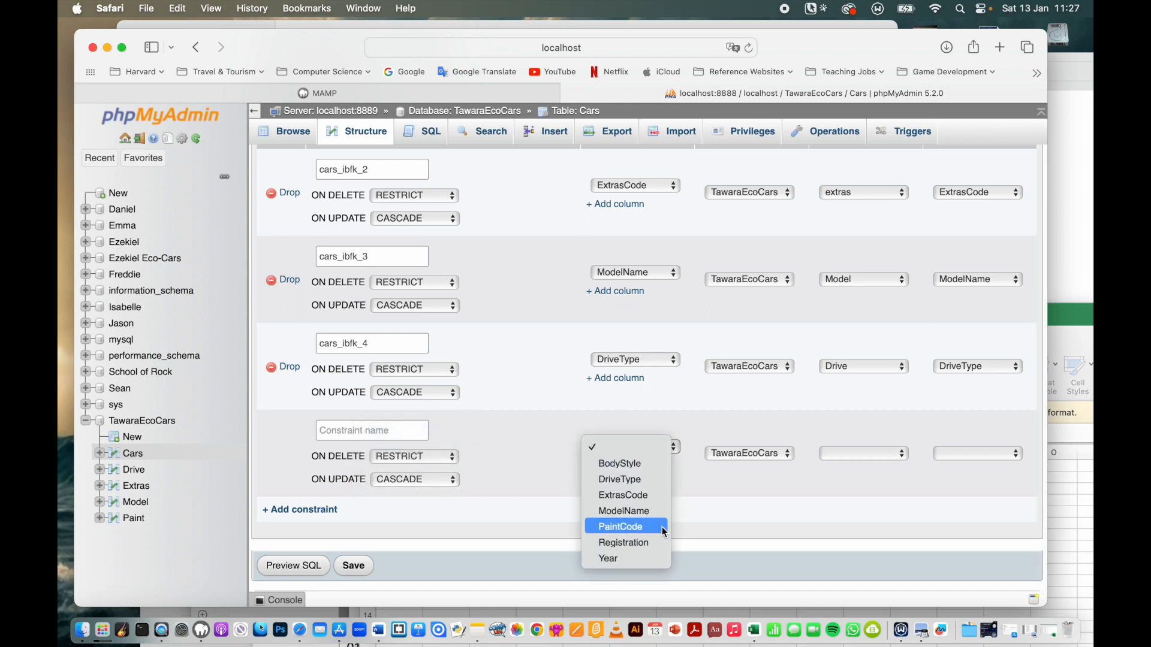
click(620, 527)
click(876, 454)
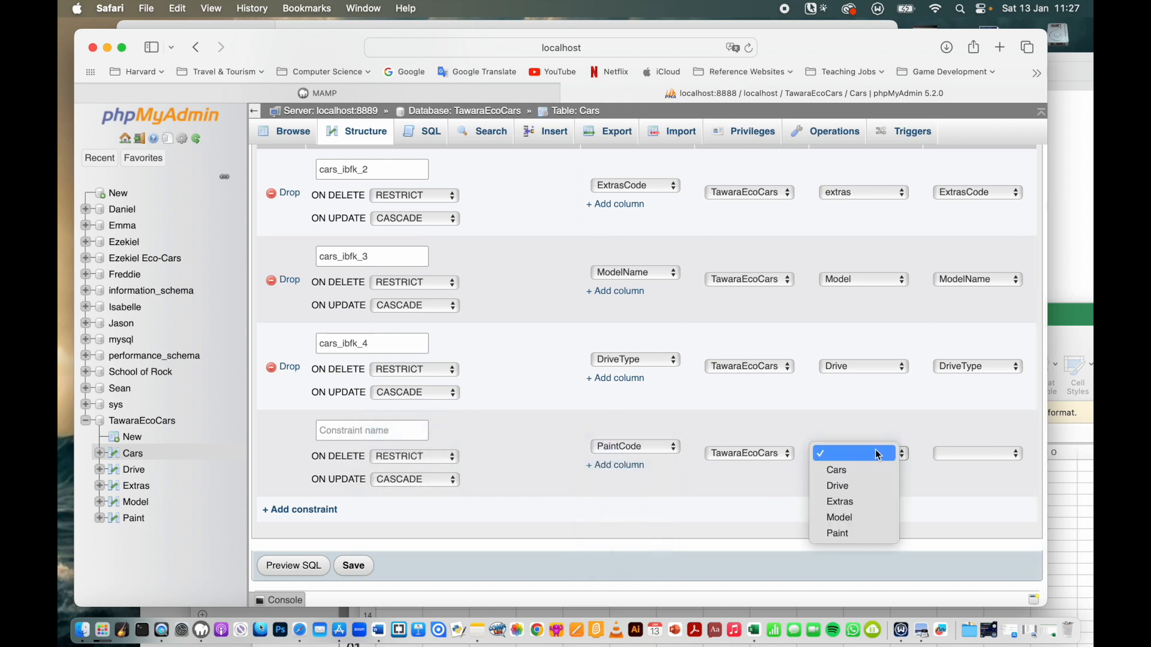
click(874, 531)
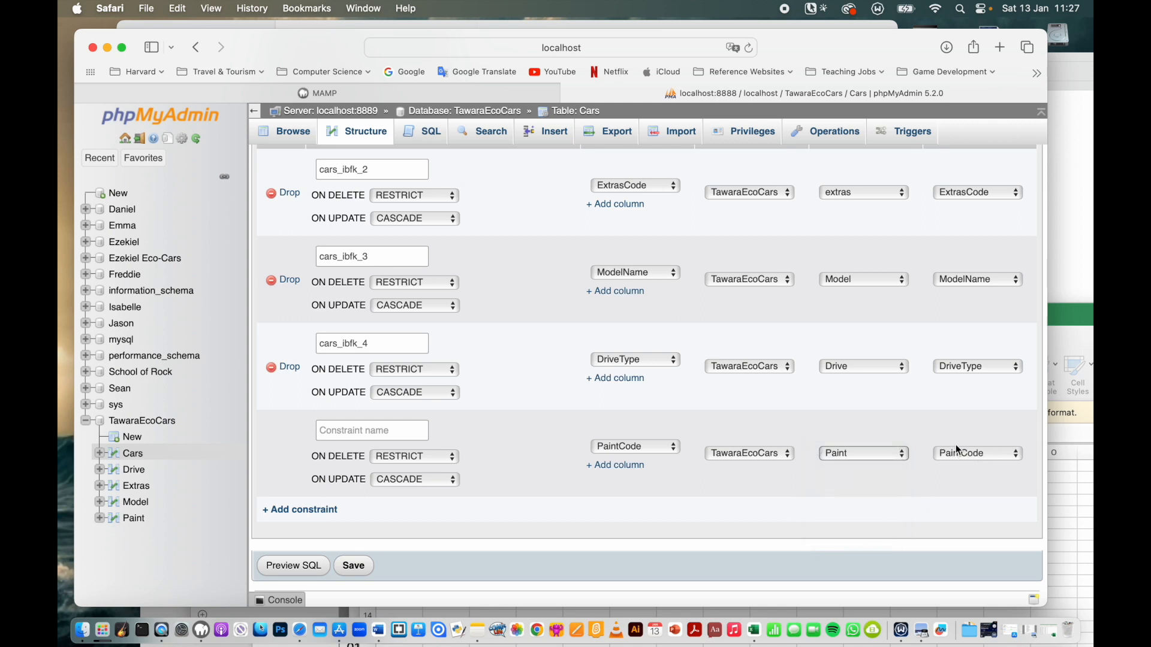
scroll(390, 515, down, 1)
click(357, 551)
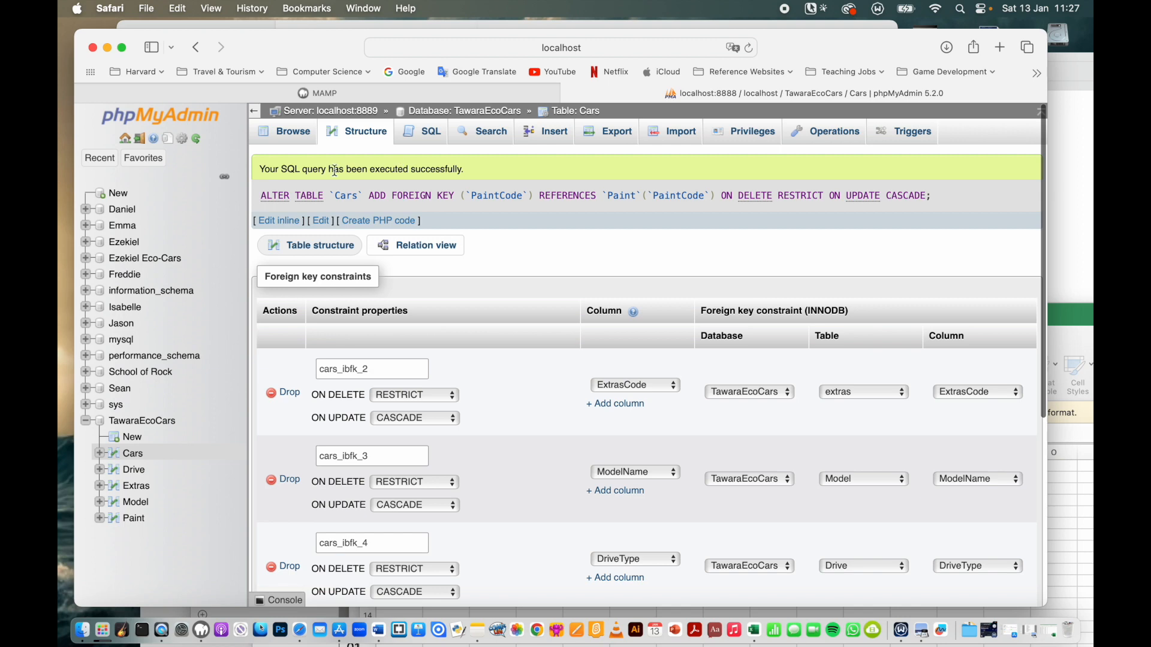
- Browse the Cars rows, follow the first car's ExtrasCode link S to its record, and view the full Extras table
click(294, 134)
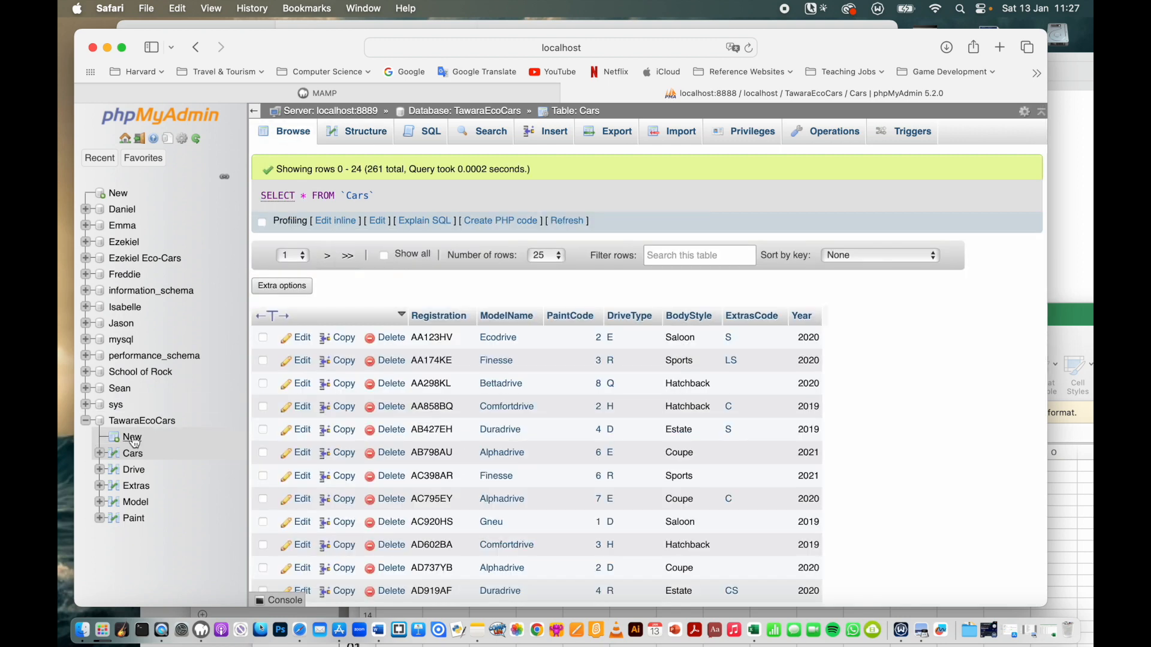
click(133, 455)
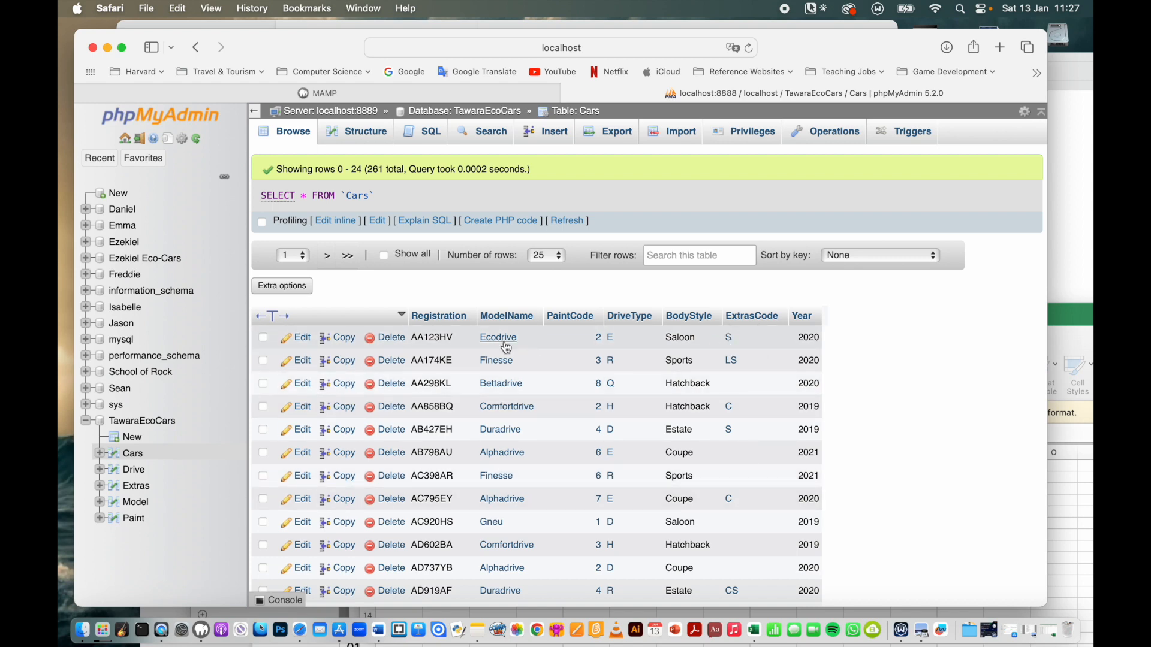
click(730, 340)
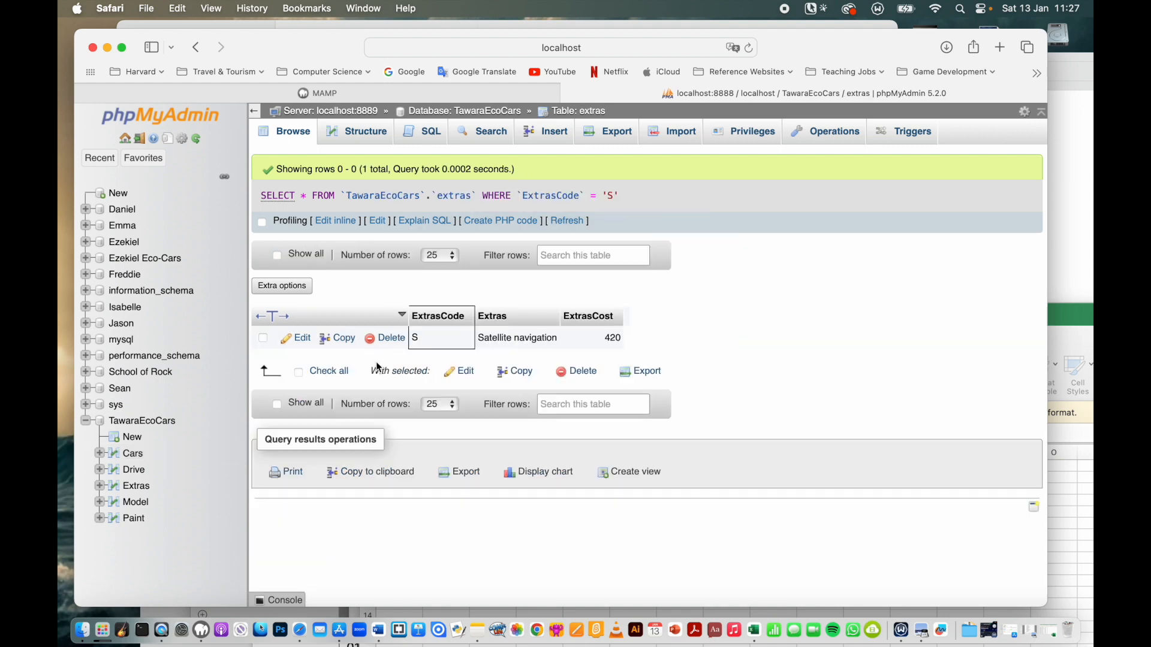
click(133, 455)
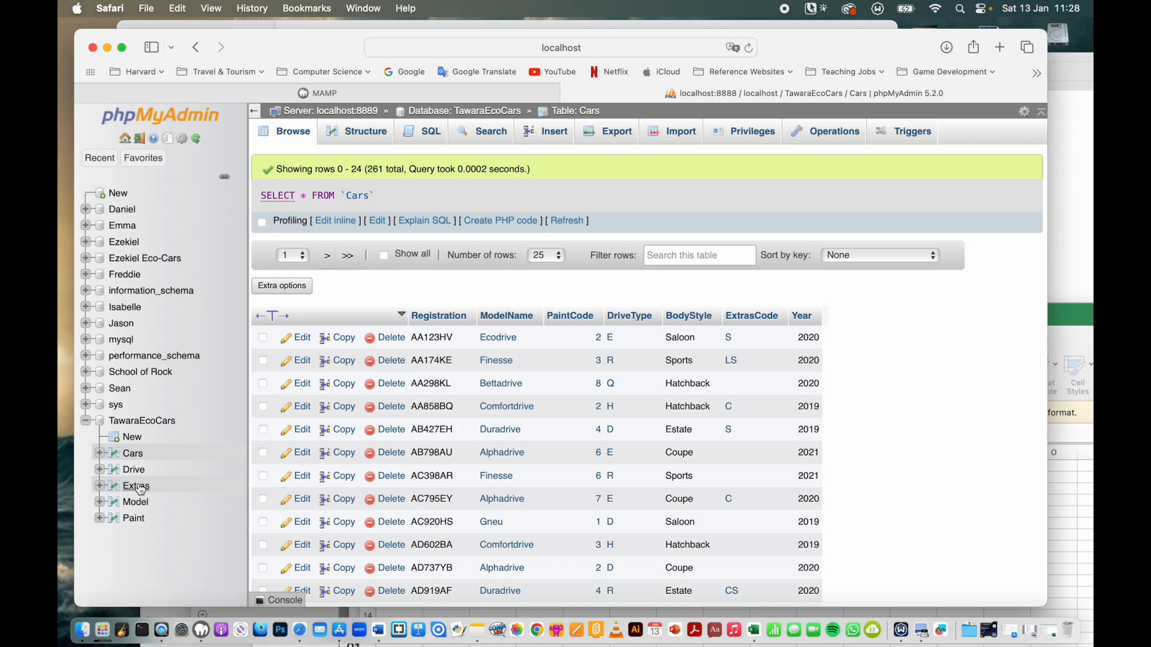
click(137, 486)
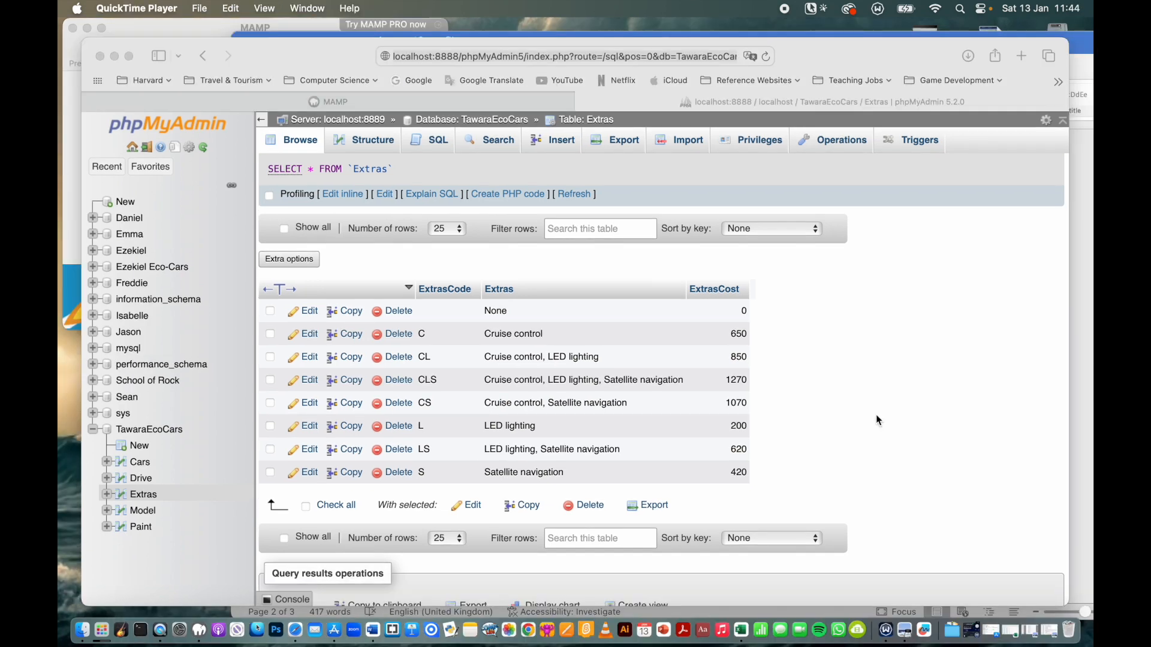
- Rename the Extras column of the Extras table to Extra1 and save the change
click(155, 496)
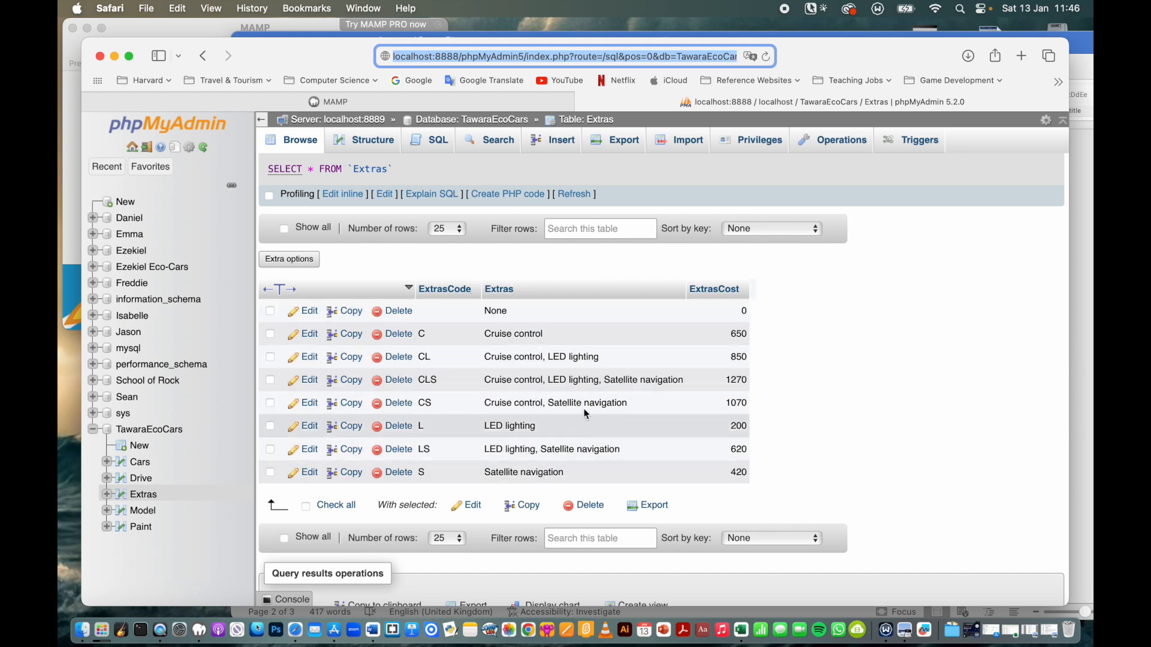
click(369, 146)
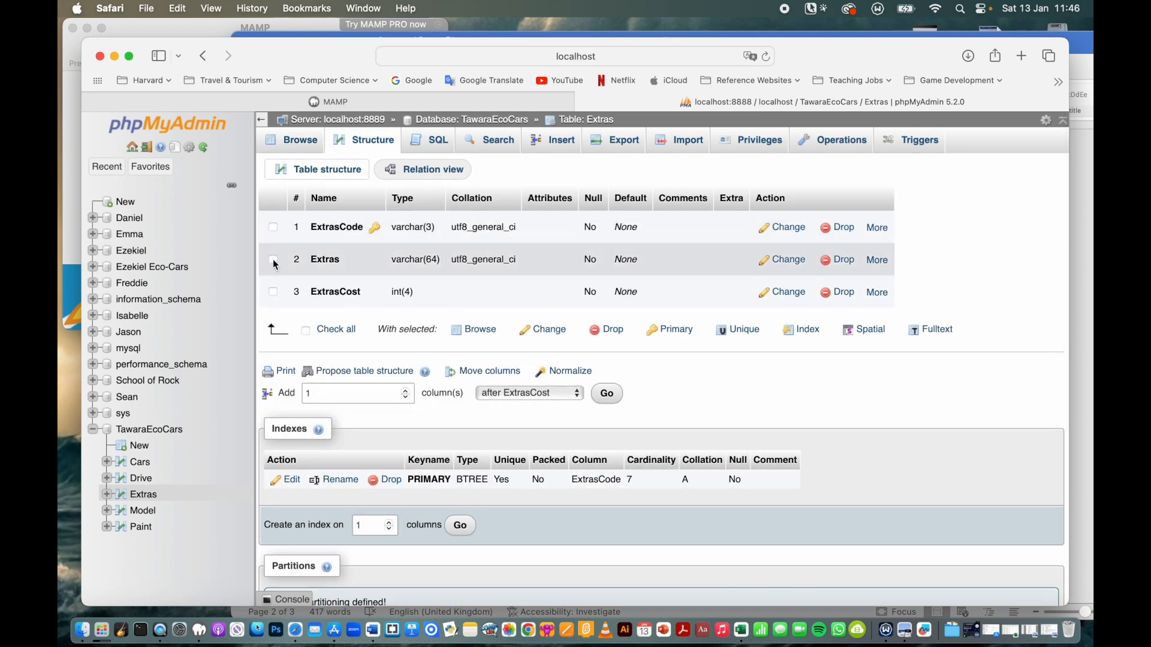
click(790, 262)
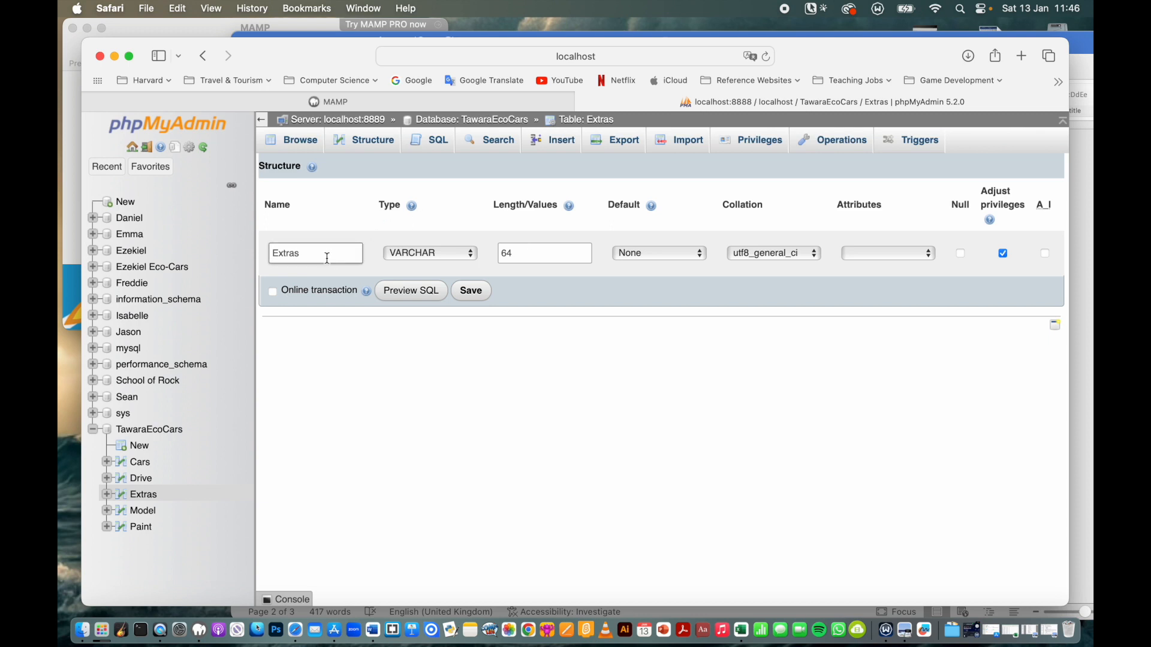
text(1)
key(BackSpace)
click(470, 294)
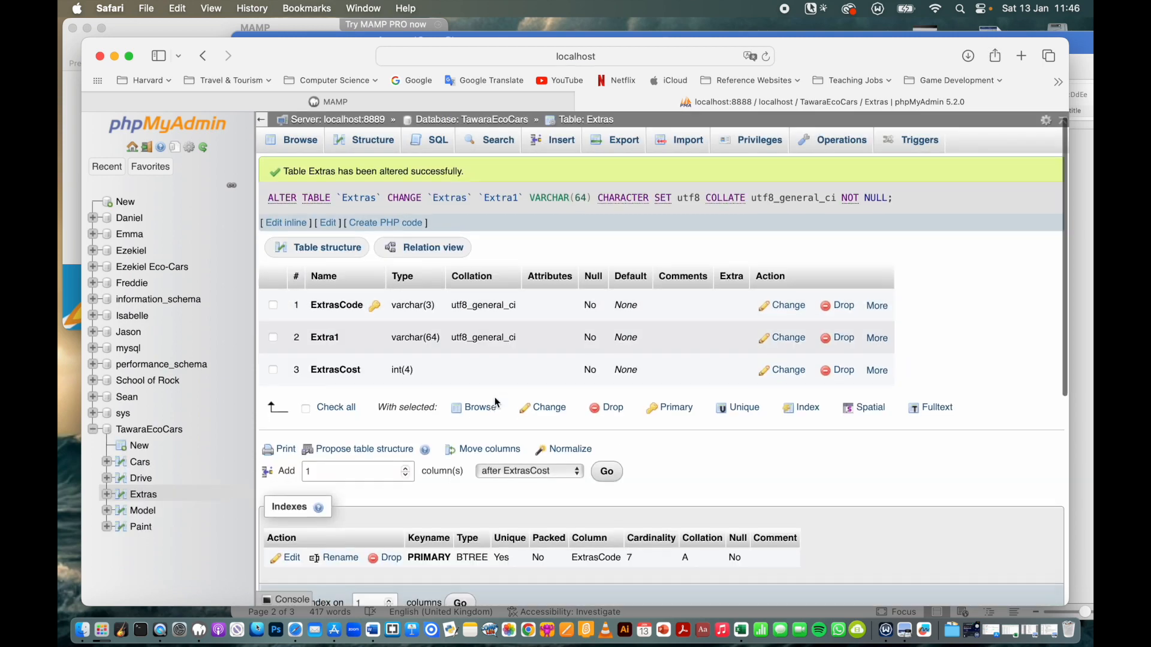
- Insert two new columns after Extra1 in the Extras table structure
scroll(495, 397, down, 2)
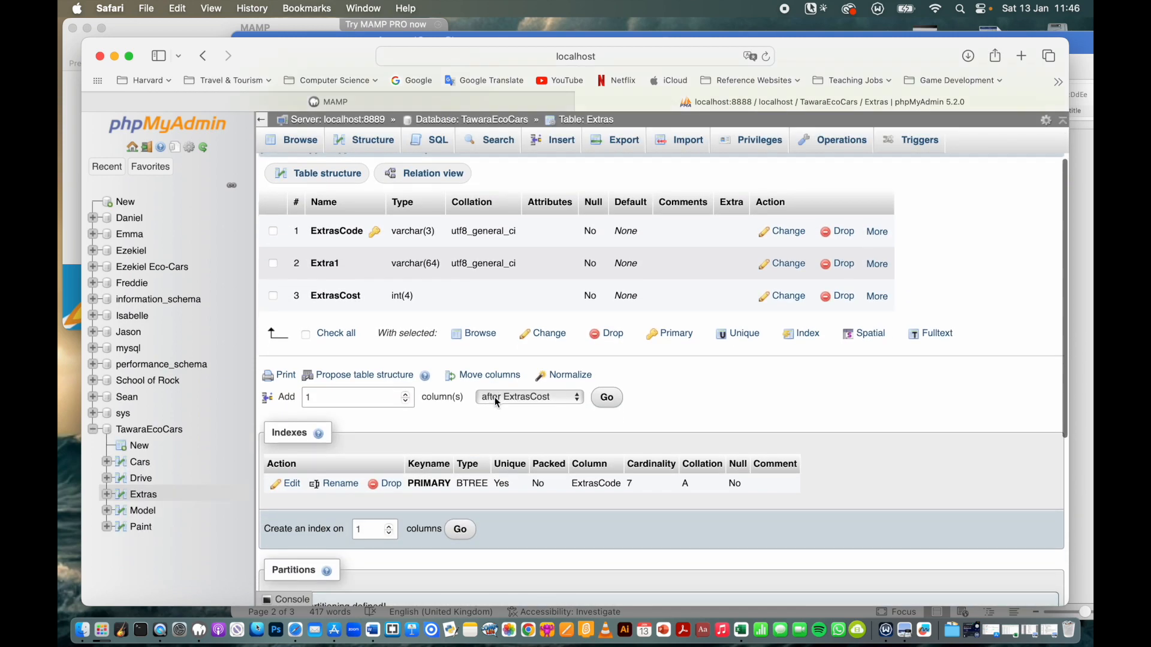
click(408, 395)
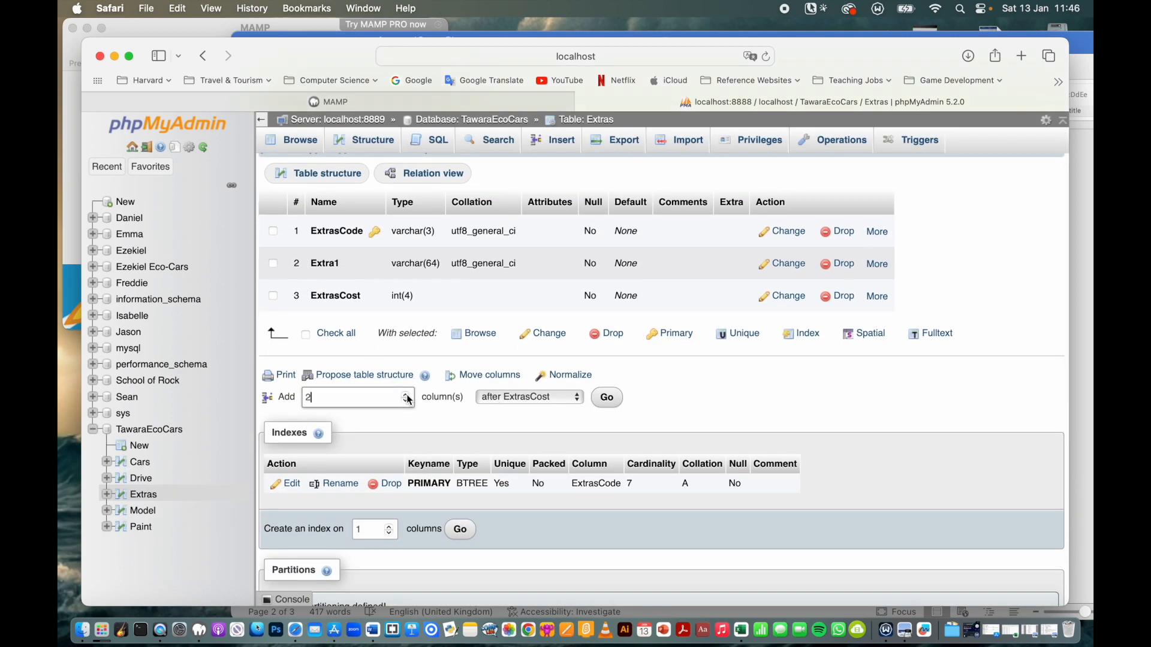
click(517, 398)
click(522, 384)
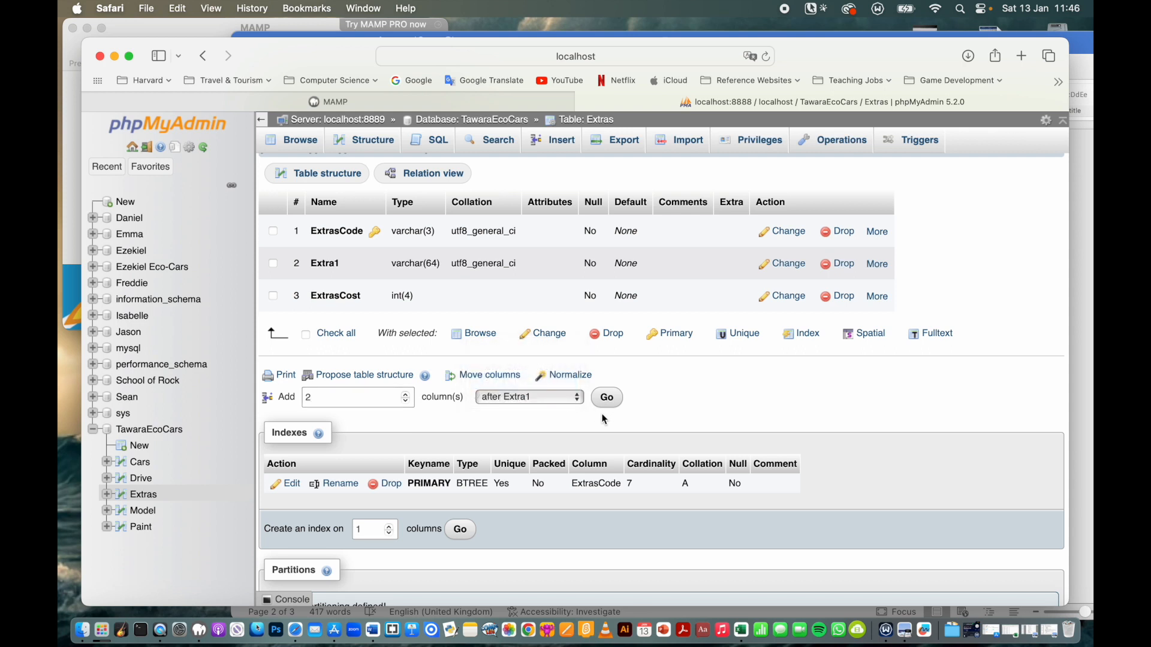
click(606, 397)
- Name the two new columns Extra2 and Extra3
click(329, 225)
text(Extra)
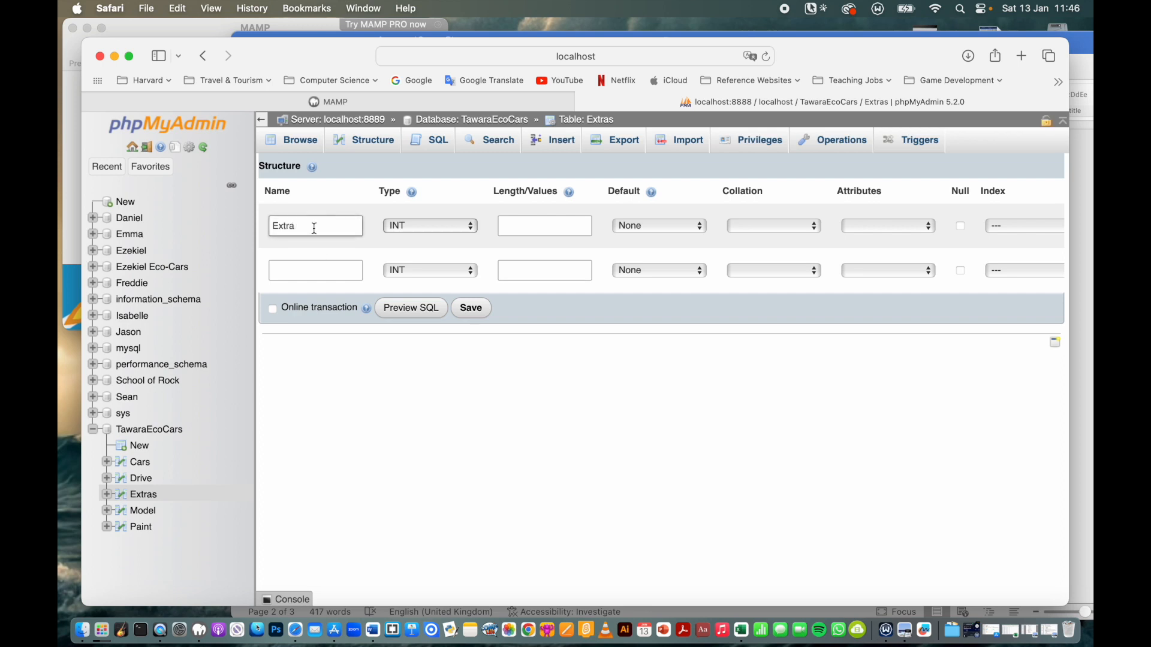
text(2)
click(312, 262)
text(E)
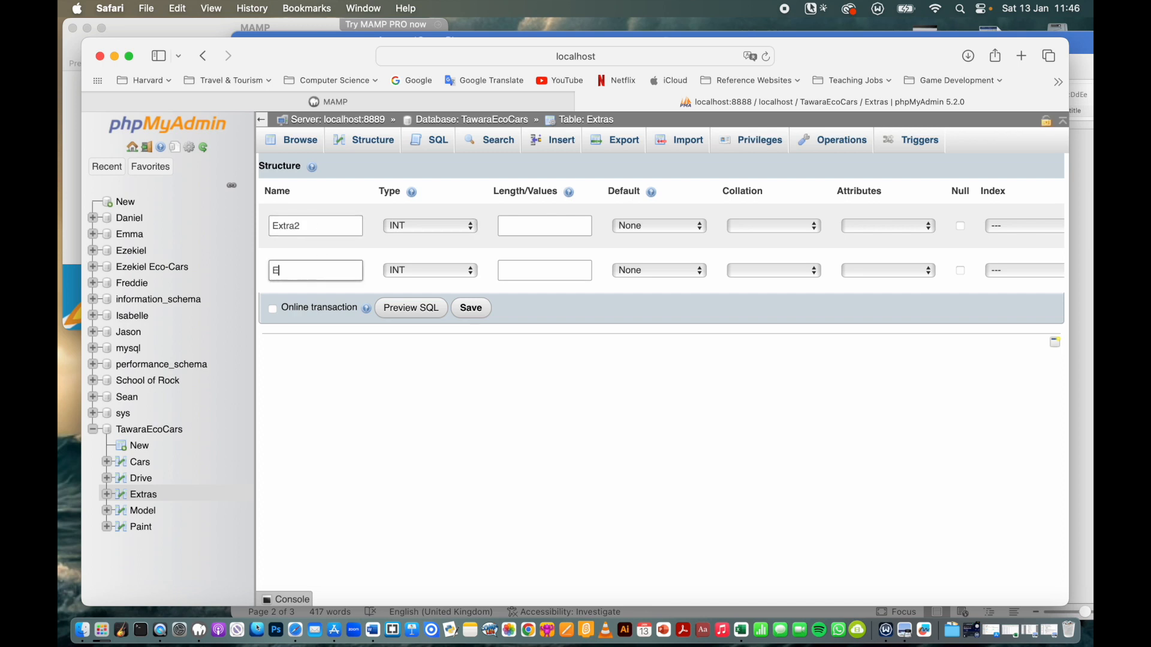
text(xtra3)
- Make Extra2 and Extra3 VARCHAR columns of length 15 and save them to the table
click(453, 227)
click(448, 241)
click(444, 269)
click(442, 288)
click(527, 223)
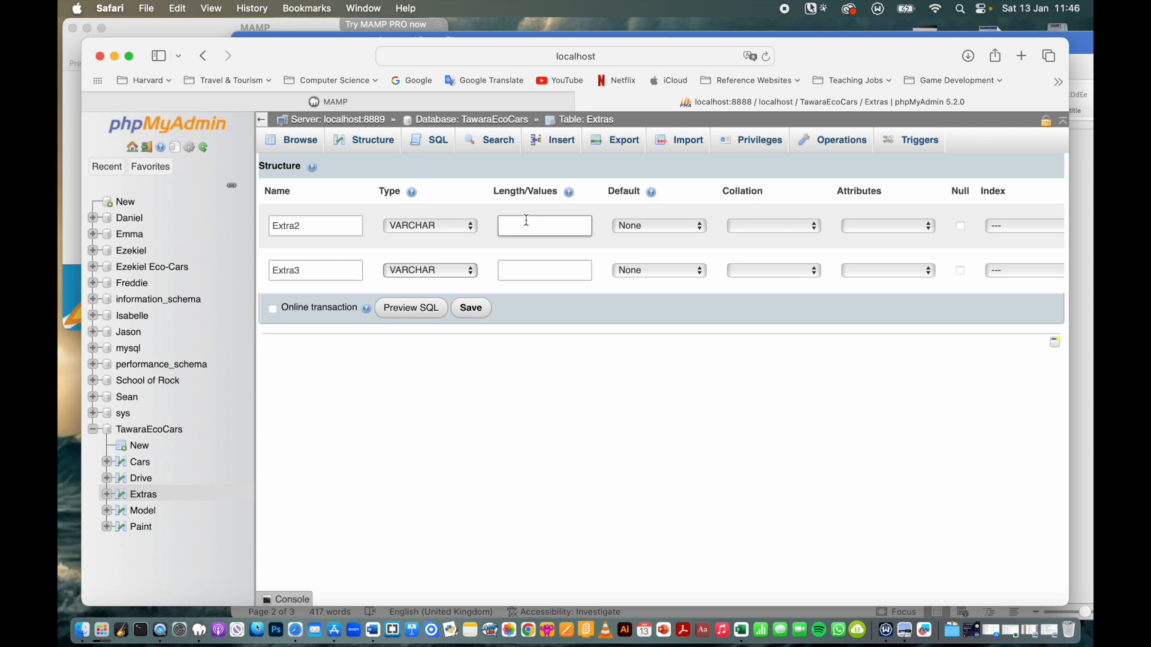
text(15)
click(556, 271)
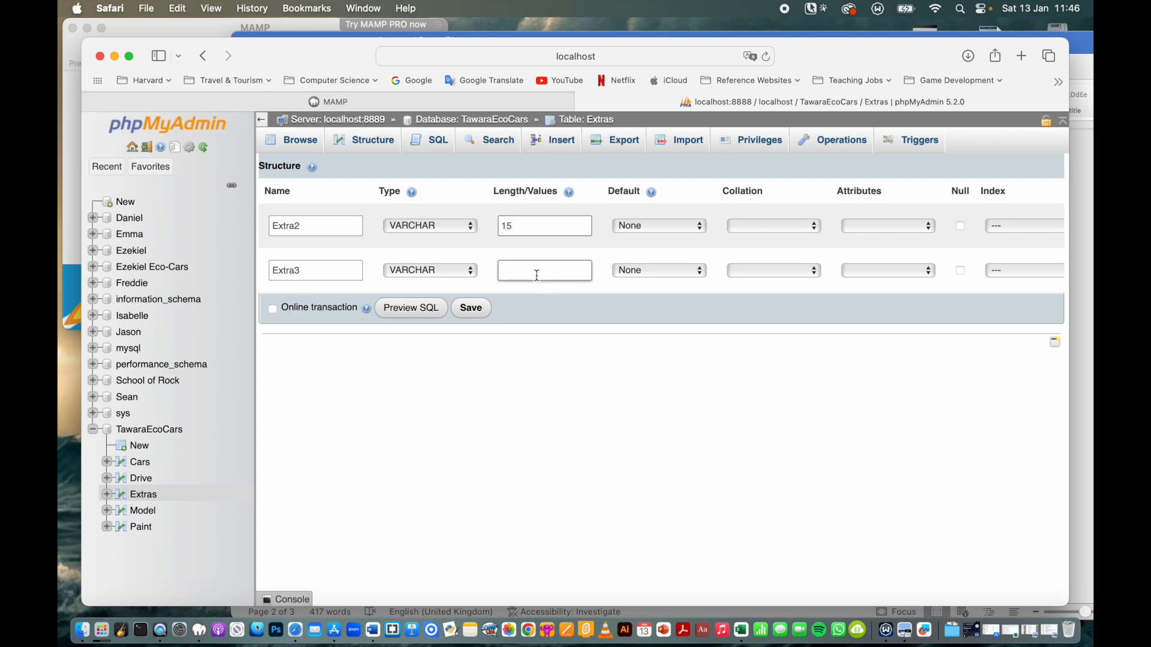
text(15)
click(471, 308)
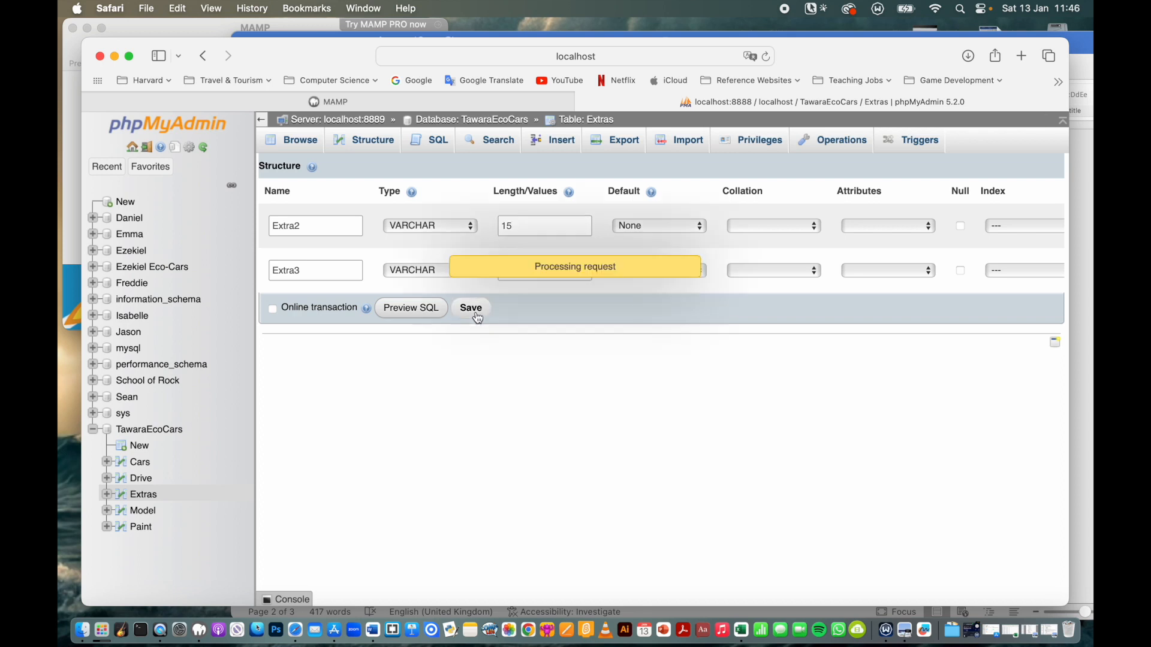
- Edit the Extras row with code CL, copying ", LED lighting" from Extra1 and deleting it so only Cruise control remains
click(312, 145)
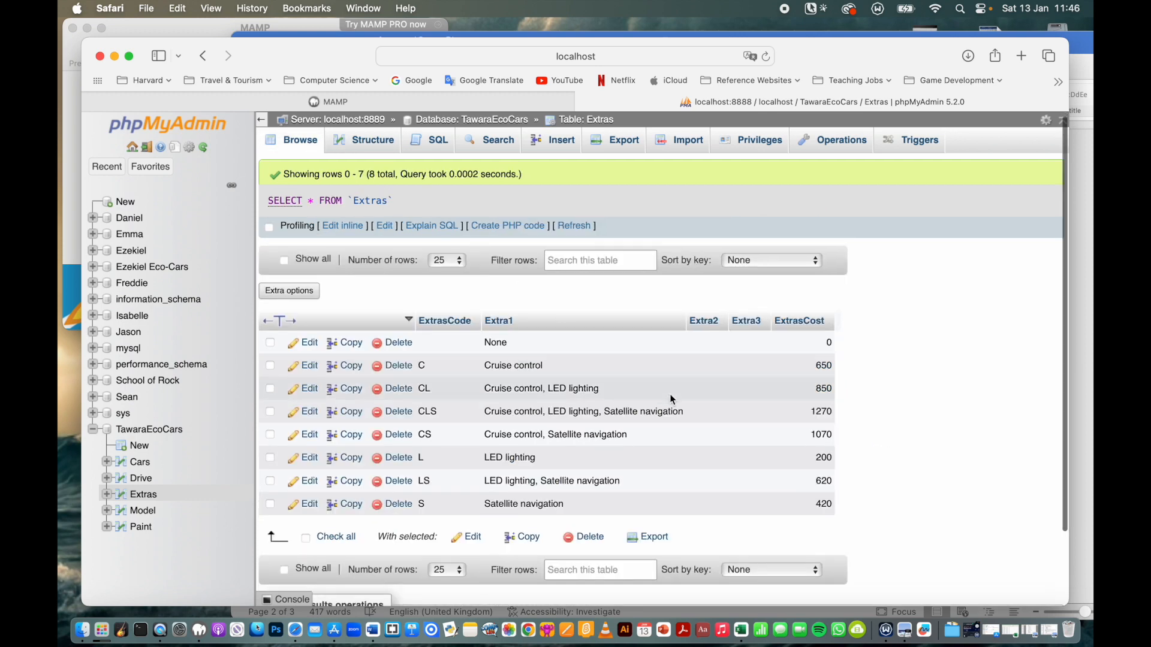
scroll(670, 394, down, 2)
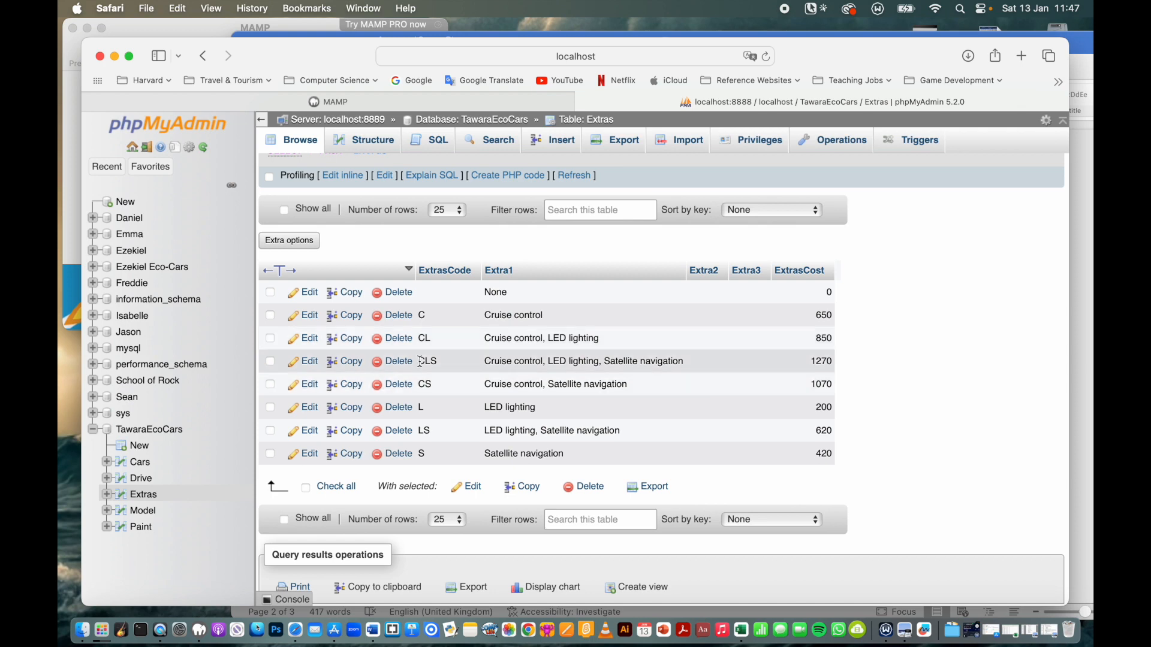
click(305, 338)
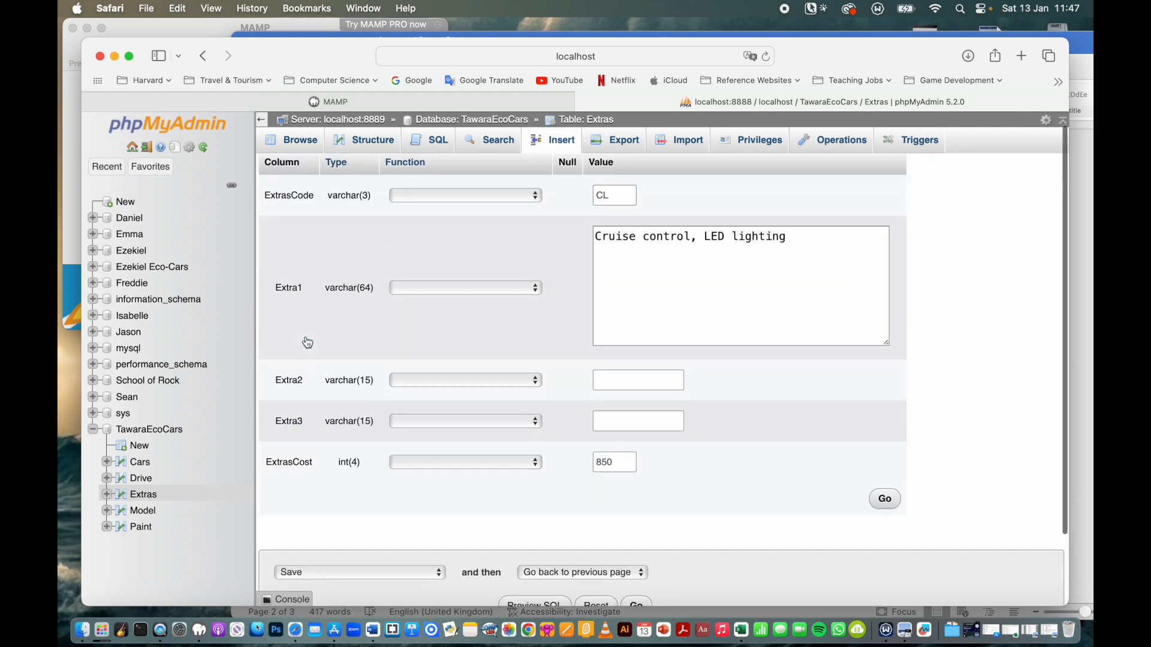
scroll(549, 361, down, 1)
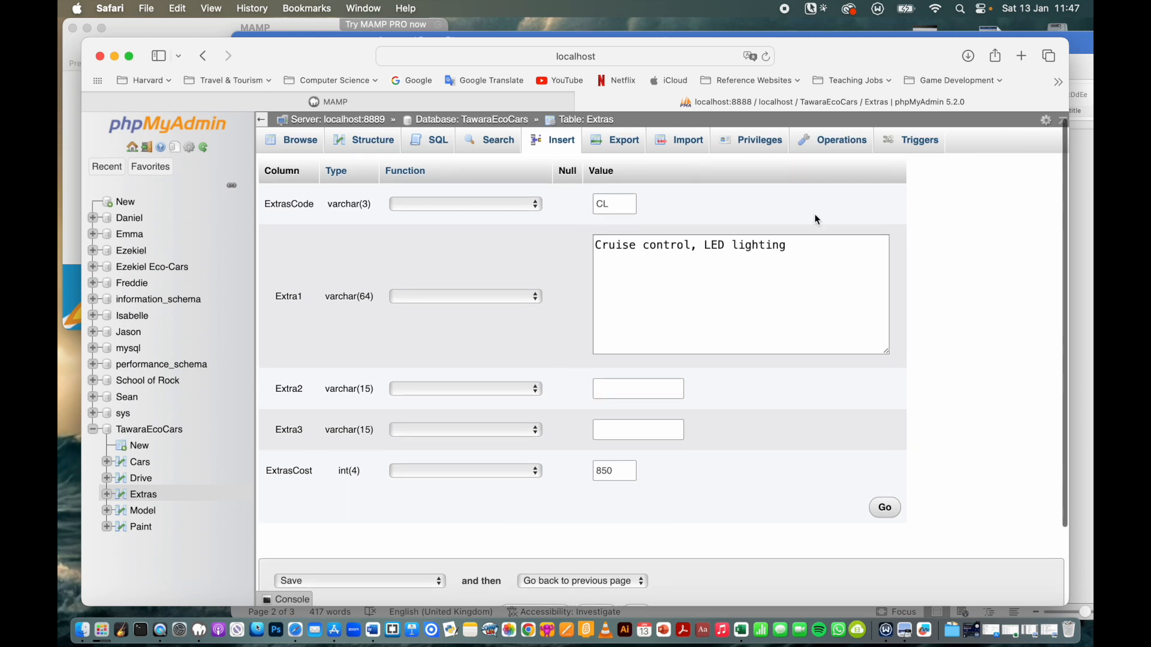
drag(789, 252, 694, 248)
key(super+c)
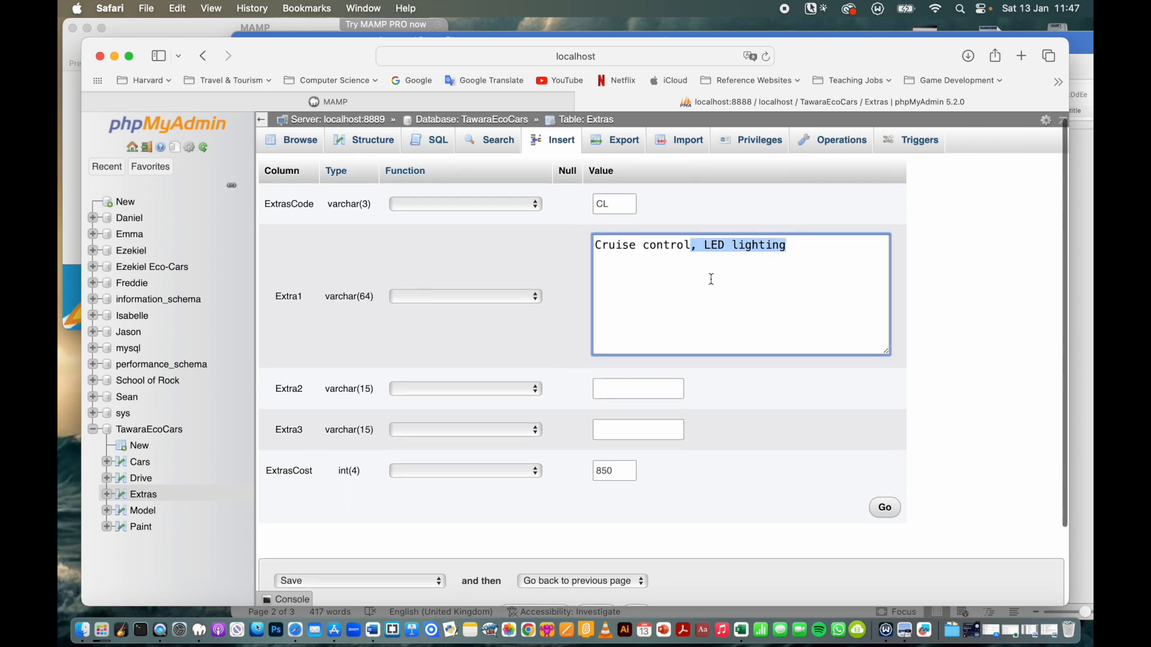
key(BackSpace)
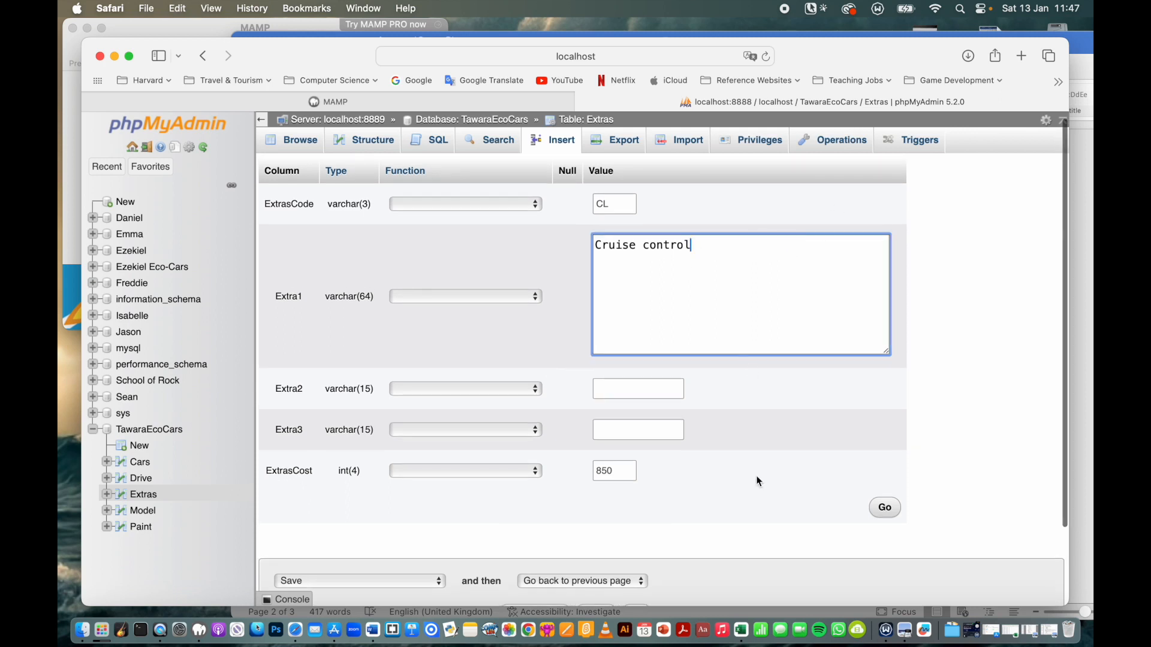
- Paste the copied text into Extra2 of the CL row, trim it to LED lighting without the leading comma, and save the row
scroll(756, 476, down, 4)
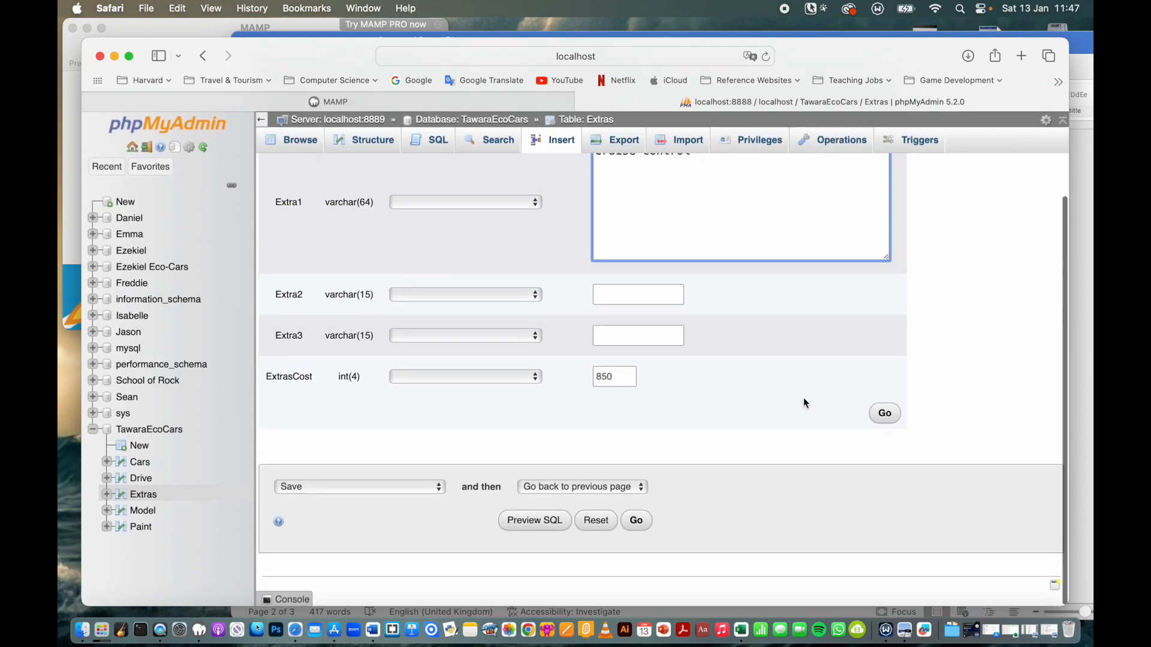
scroll(805, 402, up, 3)
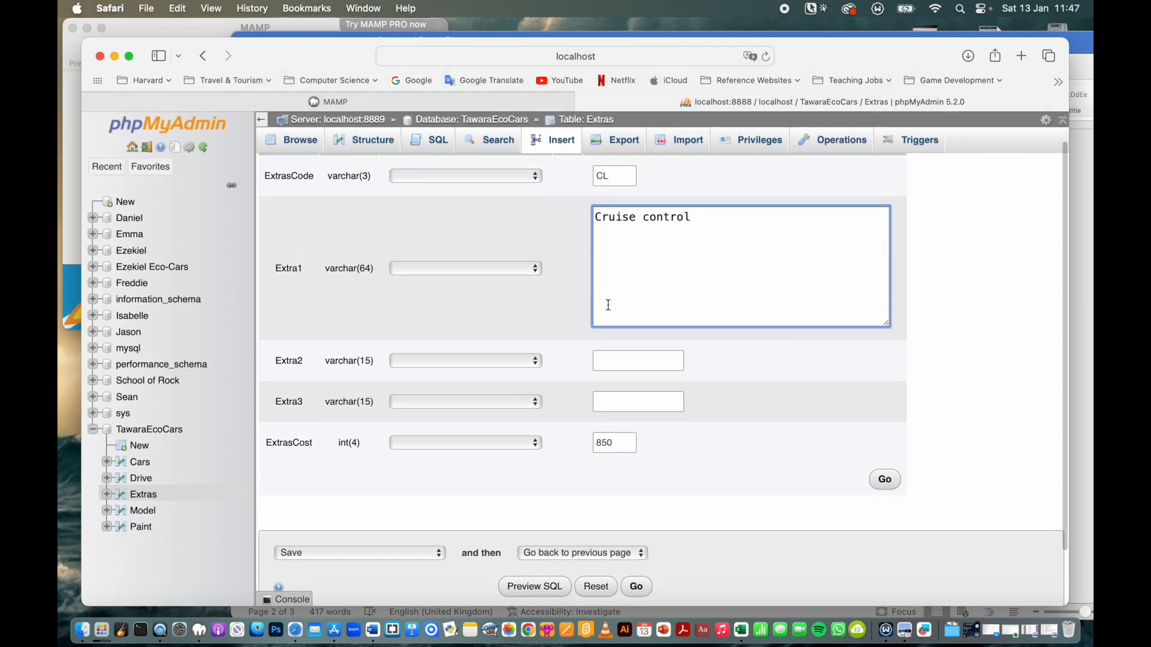
click(605, 359)
key(super+v)
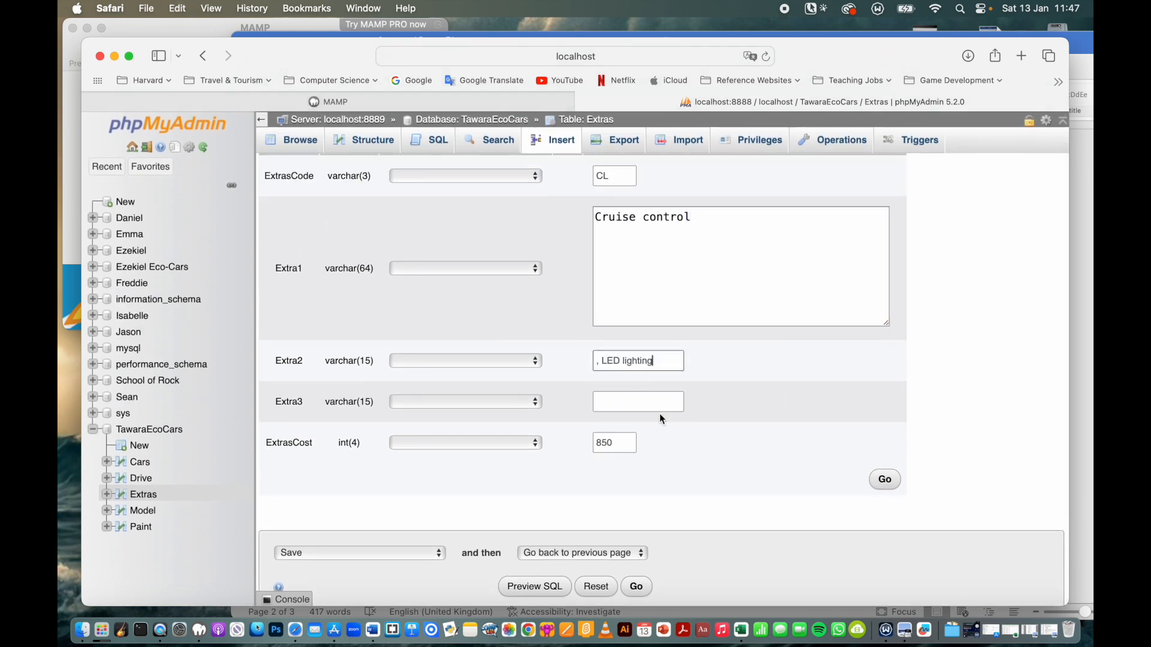
click(603, 362)
key(BackSpace)
key(BackSpace)
click(885, 480)
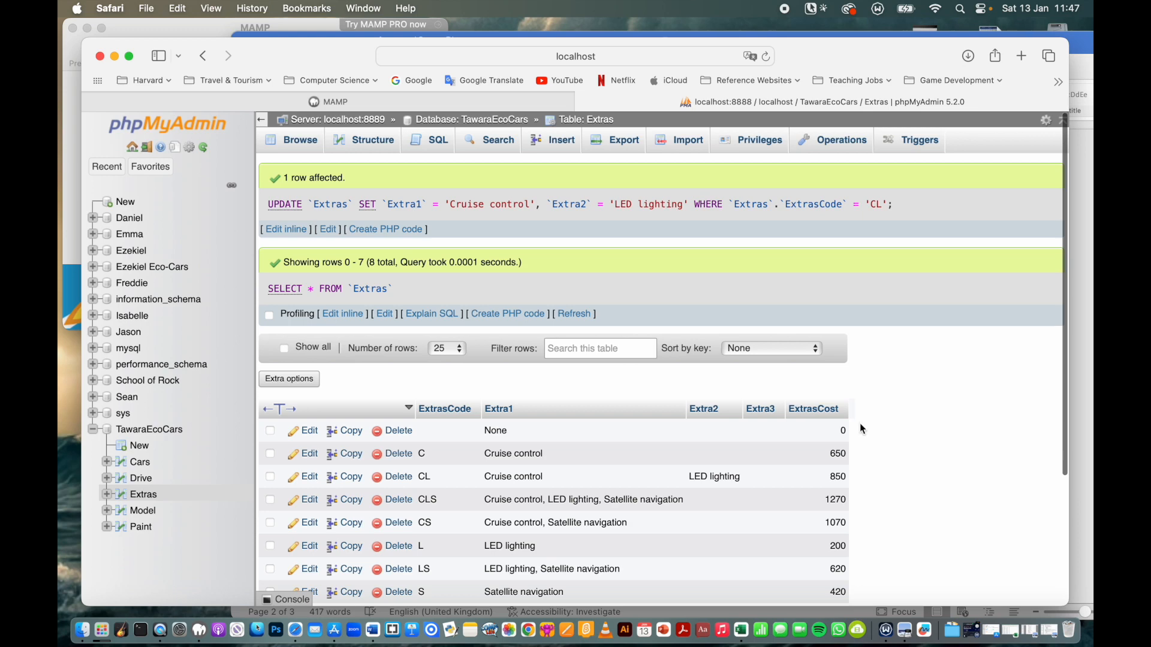
- Try to edit the Extras row with code CLS, moving ", LED lighting, Satellite navigation" from Extra1 into Extra2
click(308, 144)
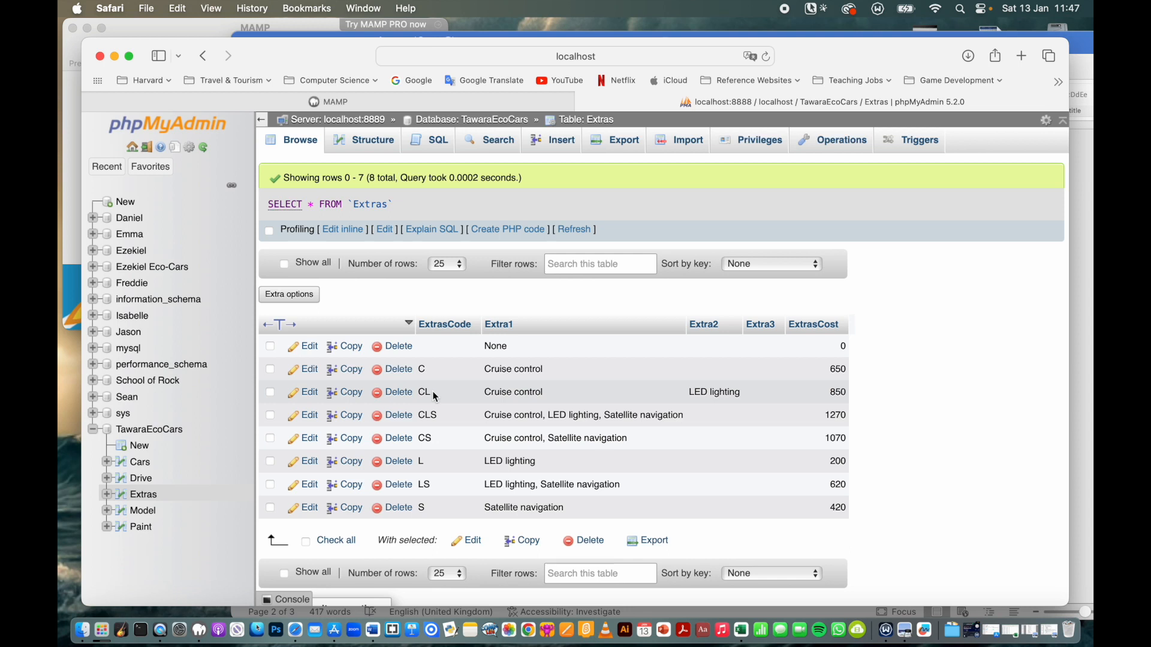
click(303, 415)
drag(692, 253, 715, 276)
key(super+x)
click(603, 393)
key(super+v)
key(Tab)
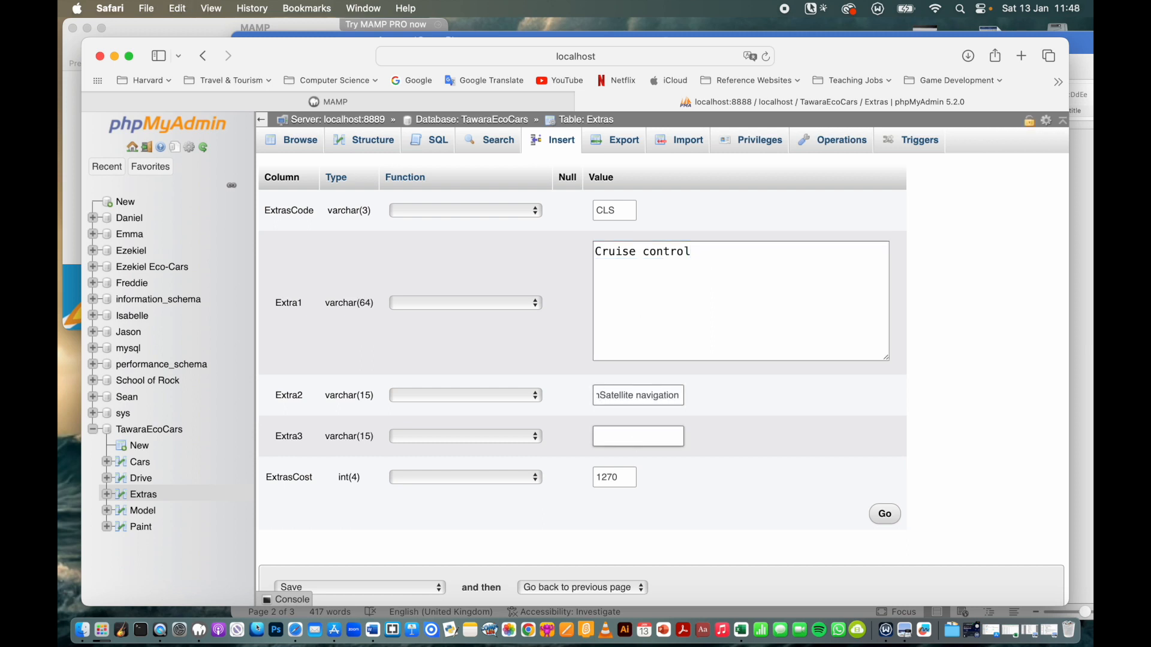
- Try to move Satellite navigation from Extra2 to Extra3, strip Extra2's leading comma, and save the CLS row
drag(599, 396, 680, 396)
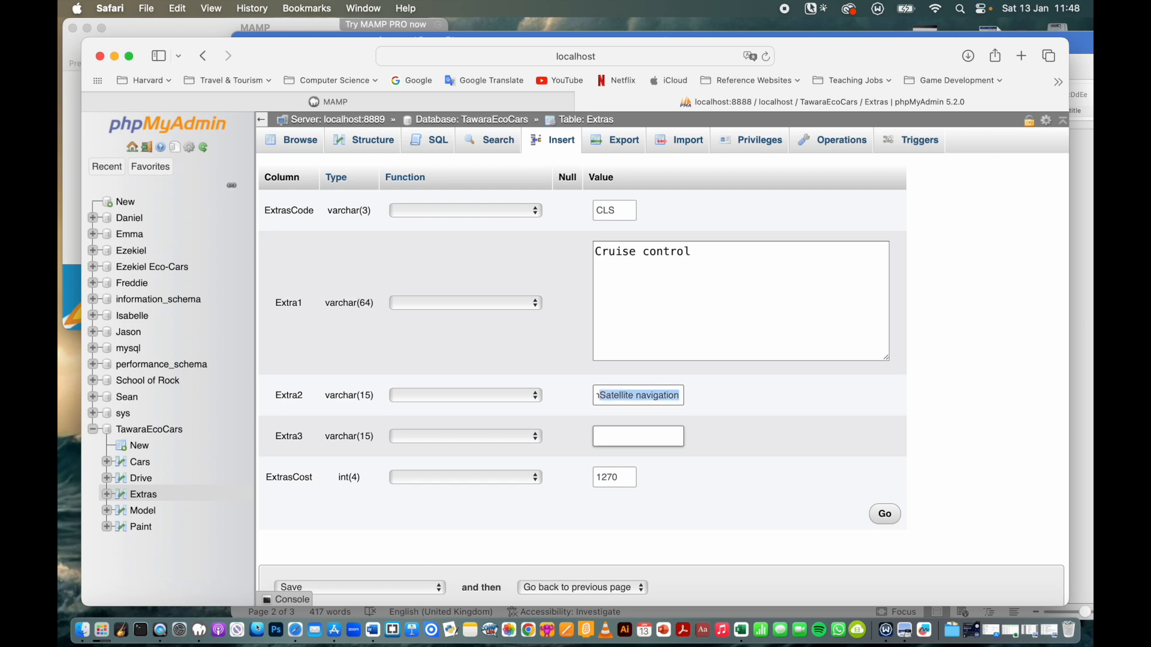
key(super+x)
click(622, 436)
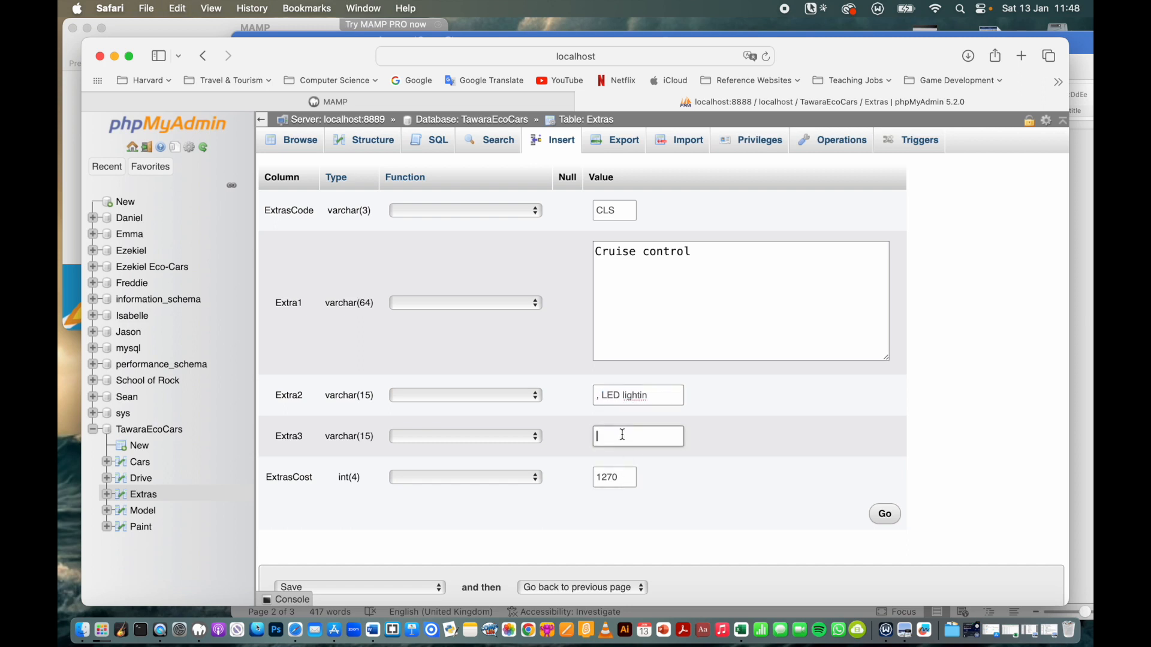
key(super+v)
click(603, 396)
key(BackSpace)
key(BackSpace)
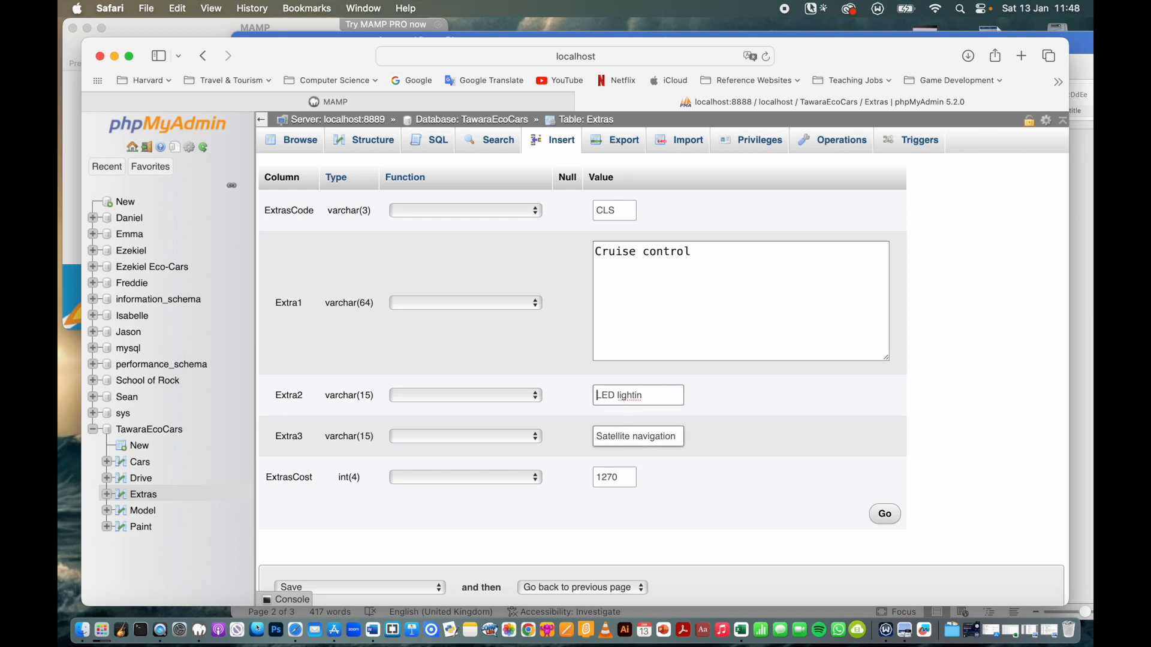
click(894, 516)
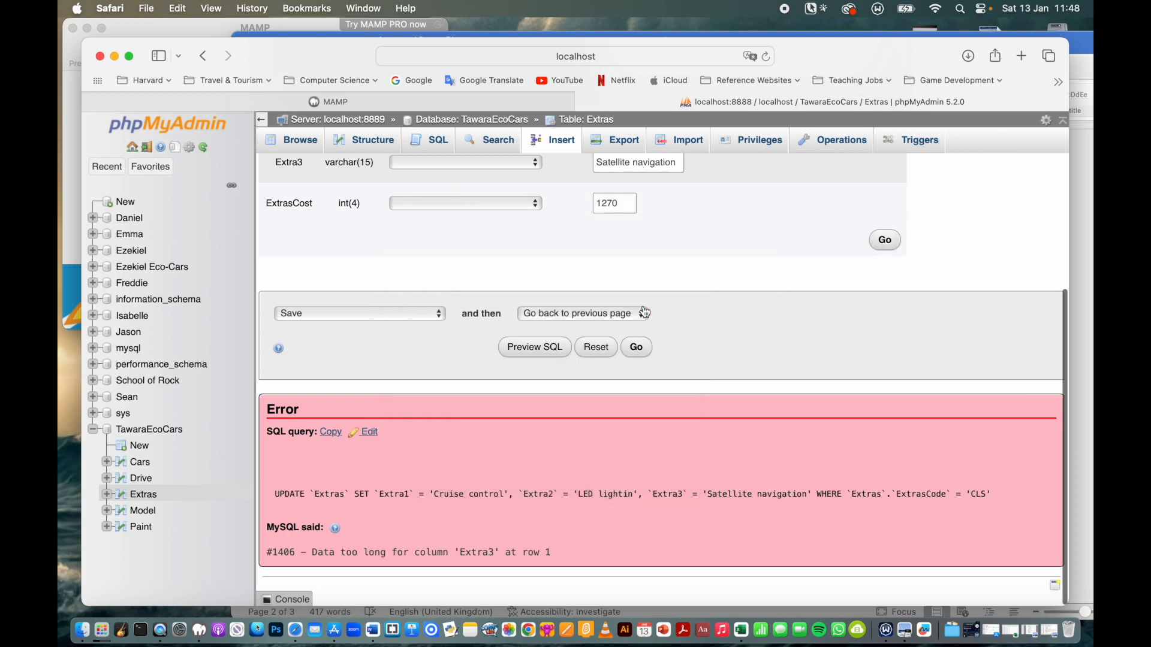
- Set the length of the Extras table's Extra2 column to 64 and save the change
scroll(984, 210, up, 5)
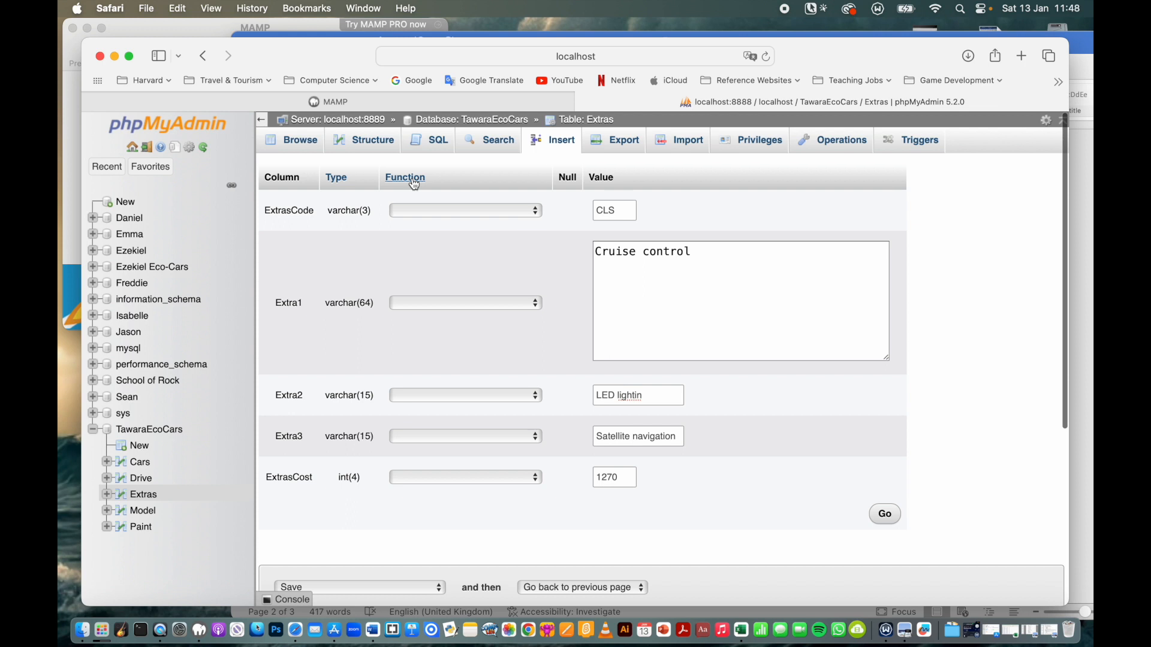
click(368, 141)
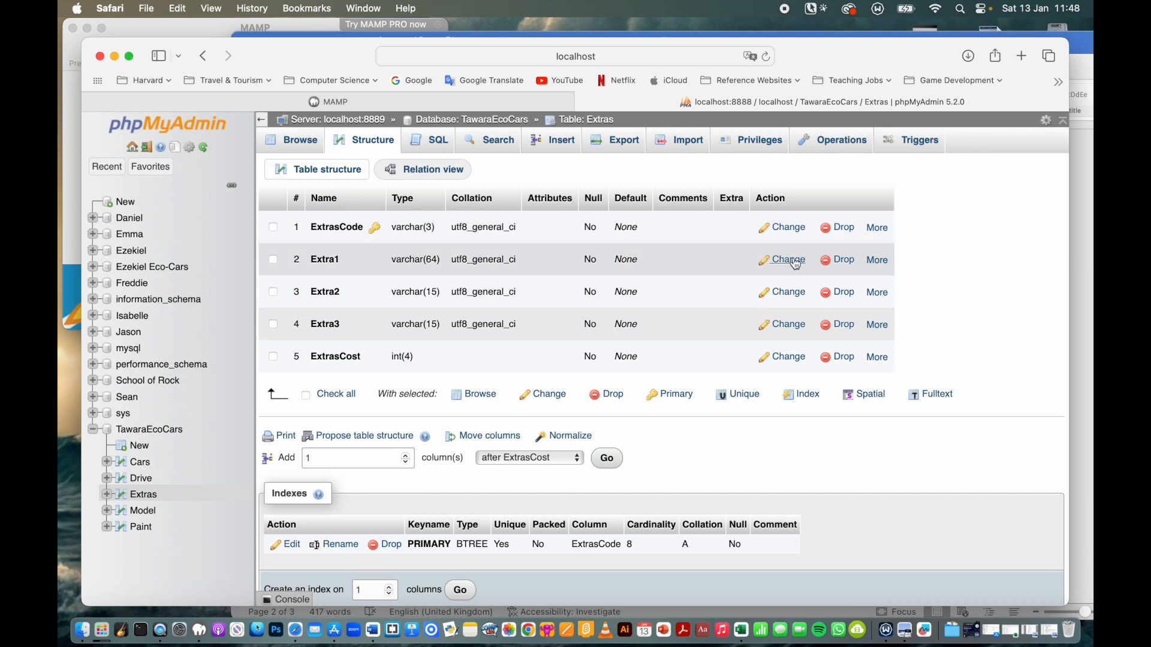
drag(539, 254, 483, 256)
text(64)
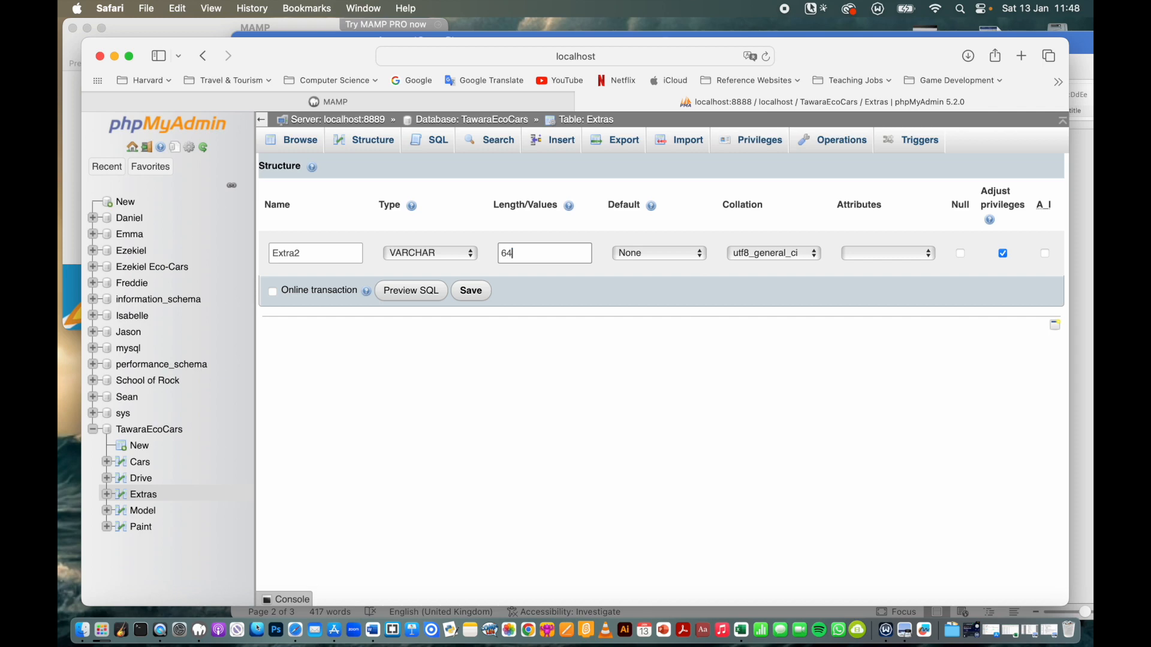
click(471, 291)
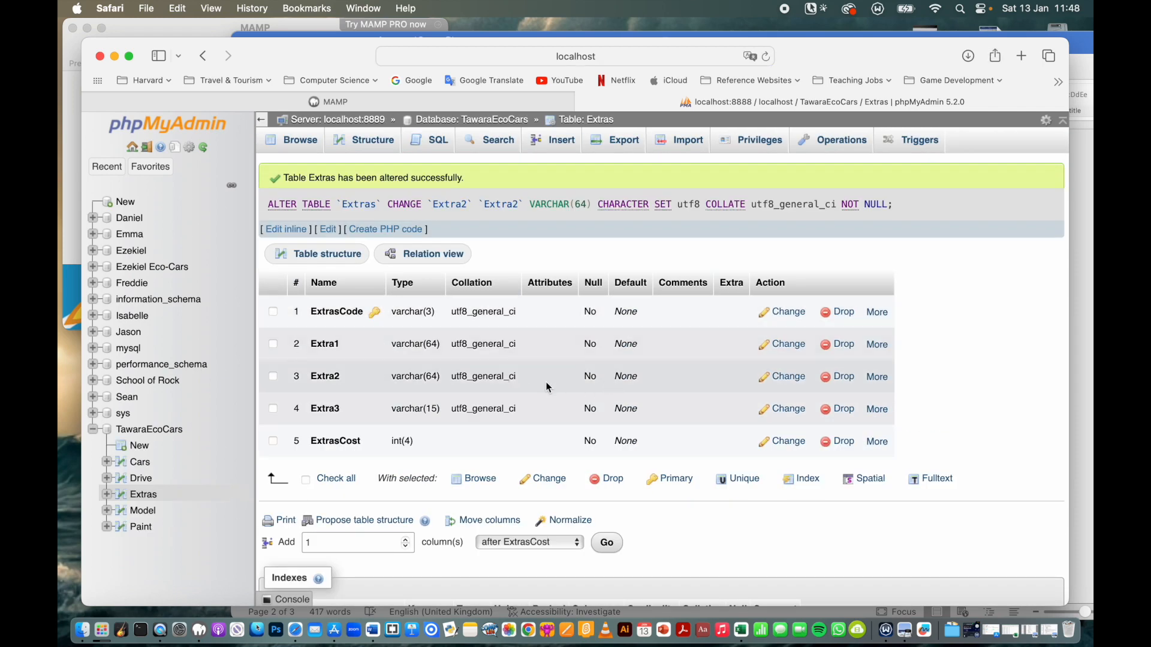
- Set the length of the Extra3 column to 64 and save the change
click(800, 413)
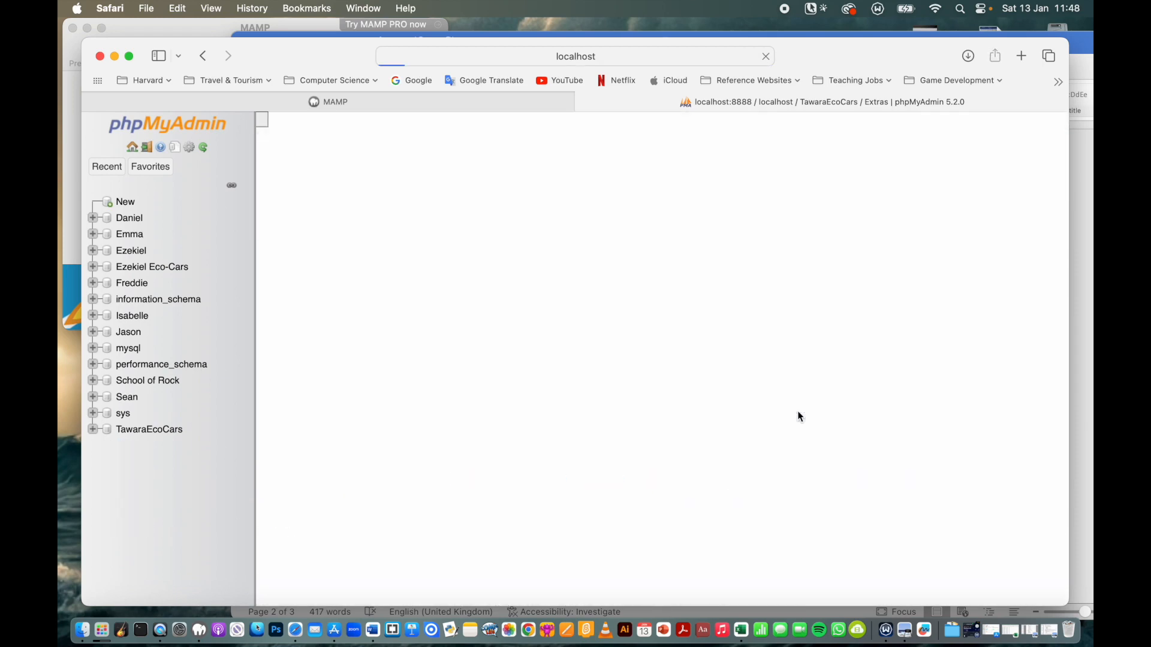
drag(546, 254, 494, 258)
text(64)
click(472, 294)
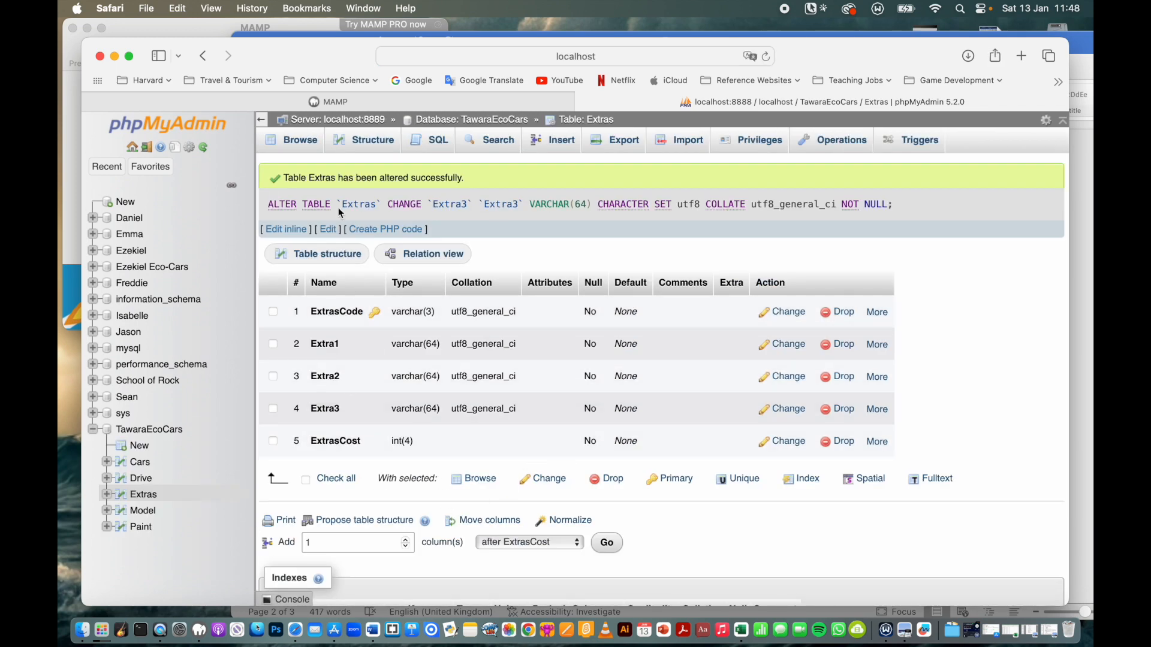
- Open the Extras row with code CLS for editing and move LED lighting from Extra1 to Extra2
click(305, 142)
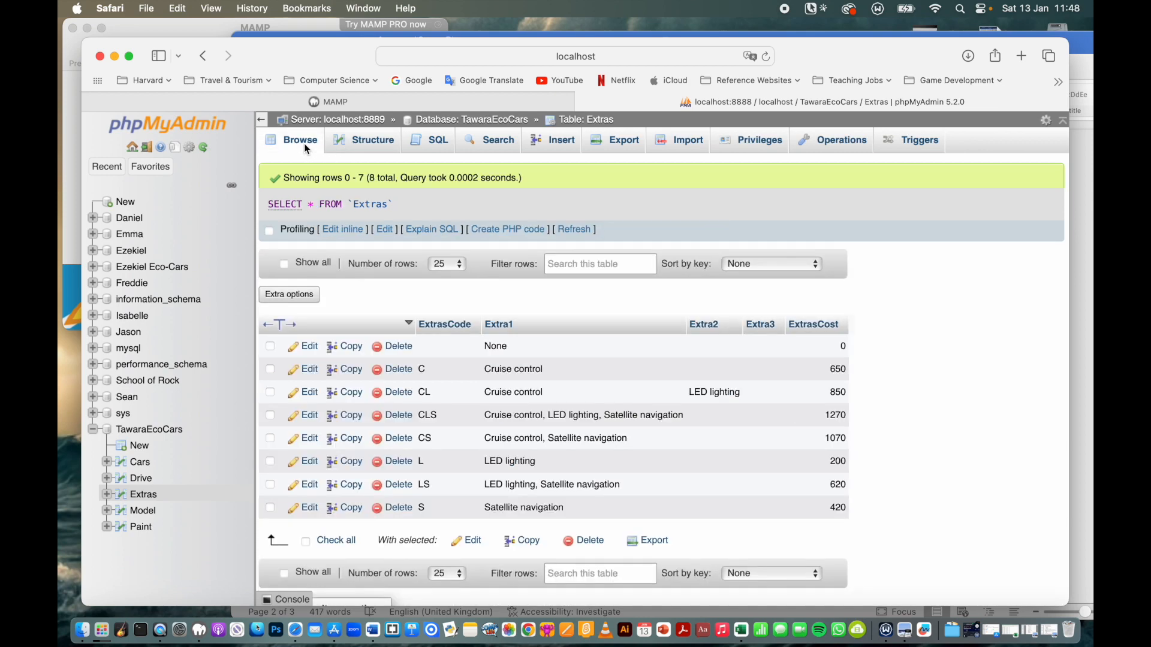
click(346, 416)
click(706, 251)
drag(705, 252, 787, 254)
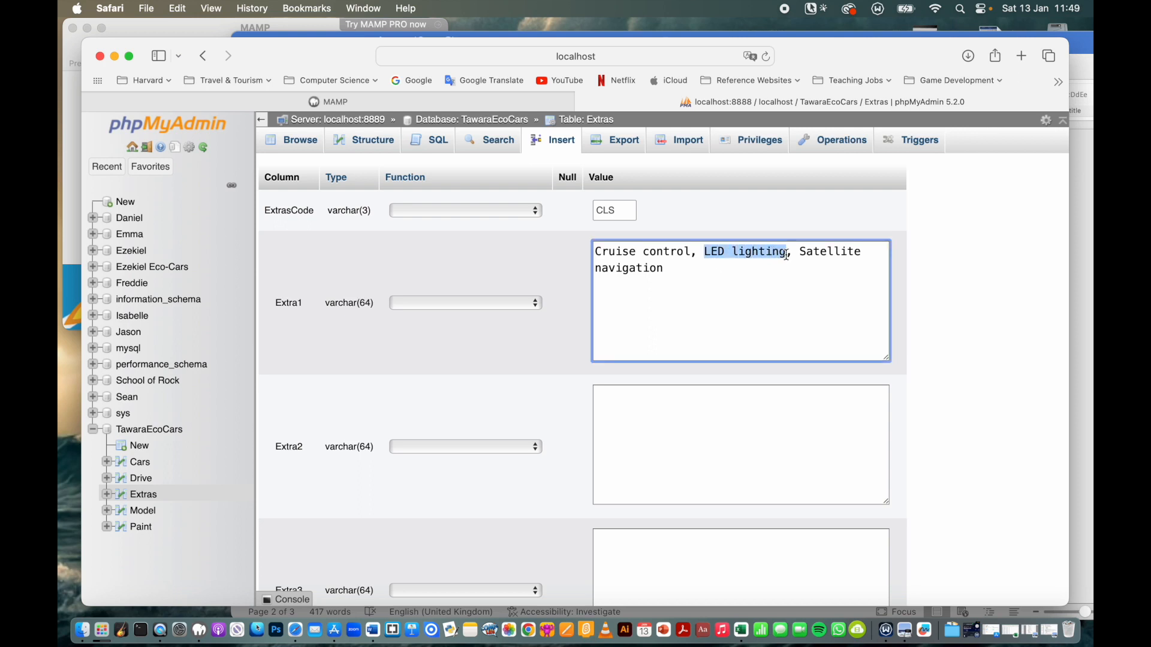
key(super+x)
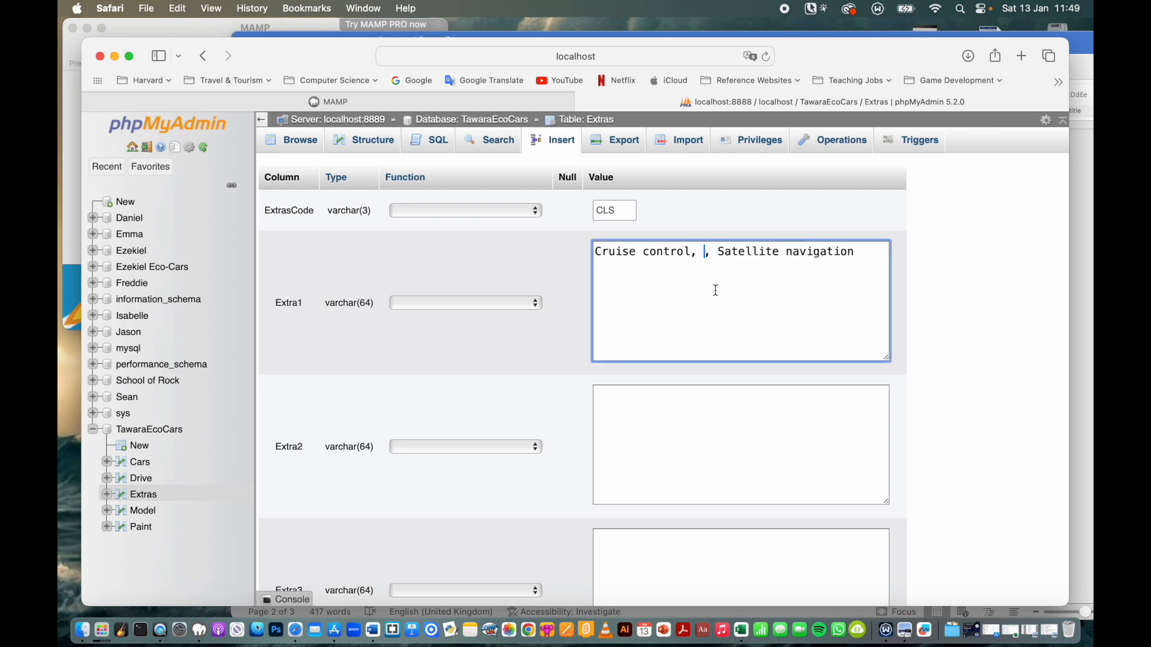
click(626, 407)
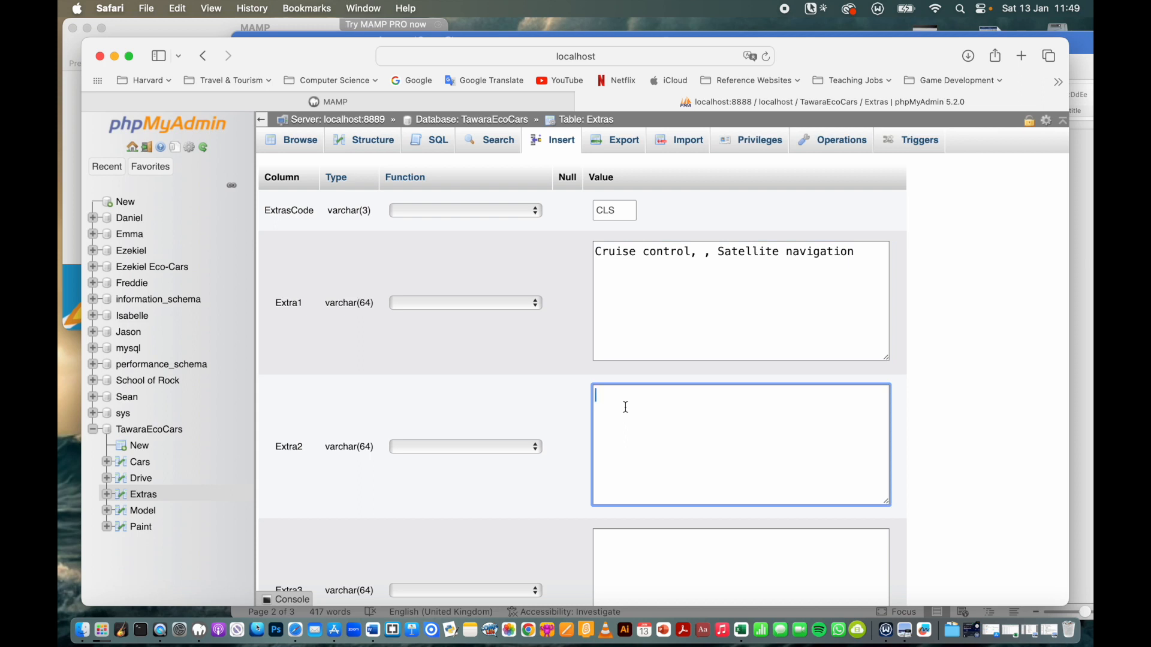
key(super+v)
- Move Satellite navigation to Extra3 of the CLS row, leave only Cruise control in Extra1, and save the row
drag(718, 254, 852, 256)
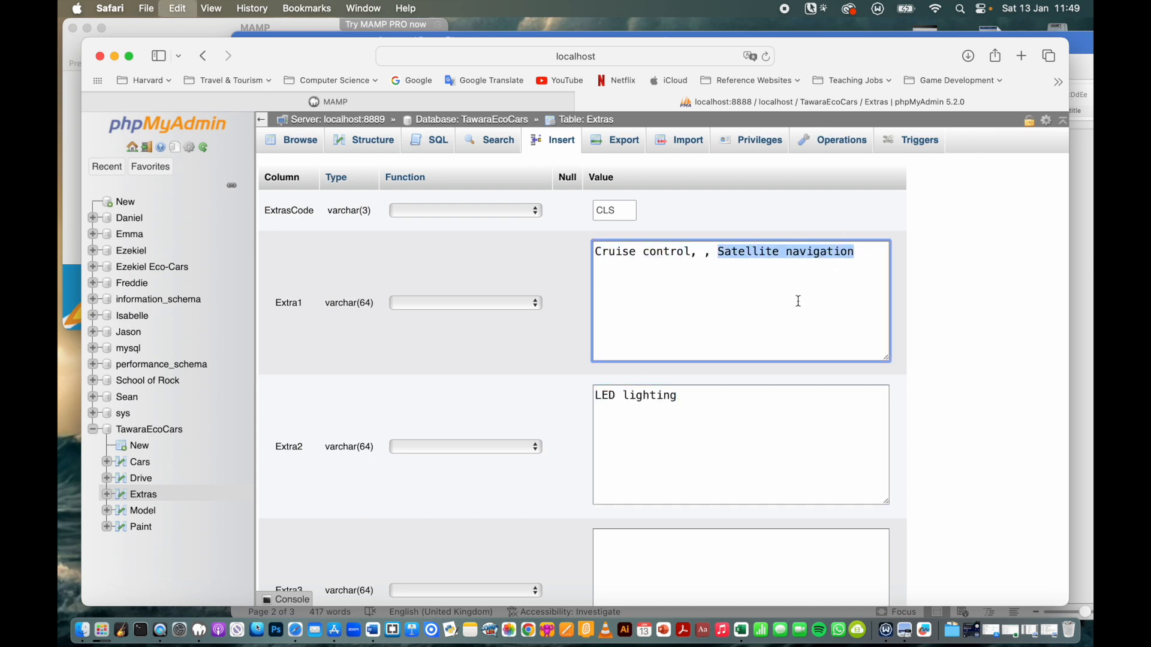
key(super+x)
click(643, 545)
key(super+v)
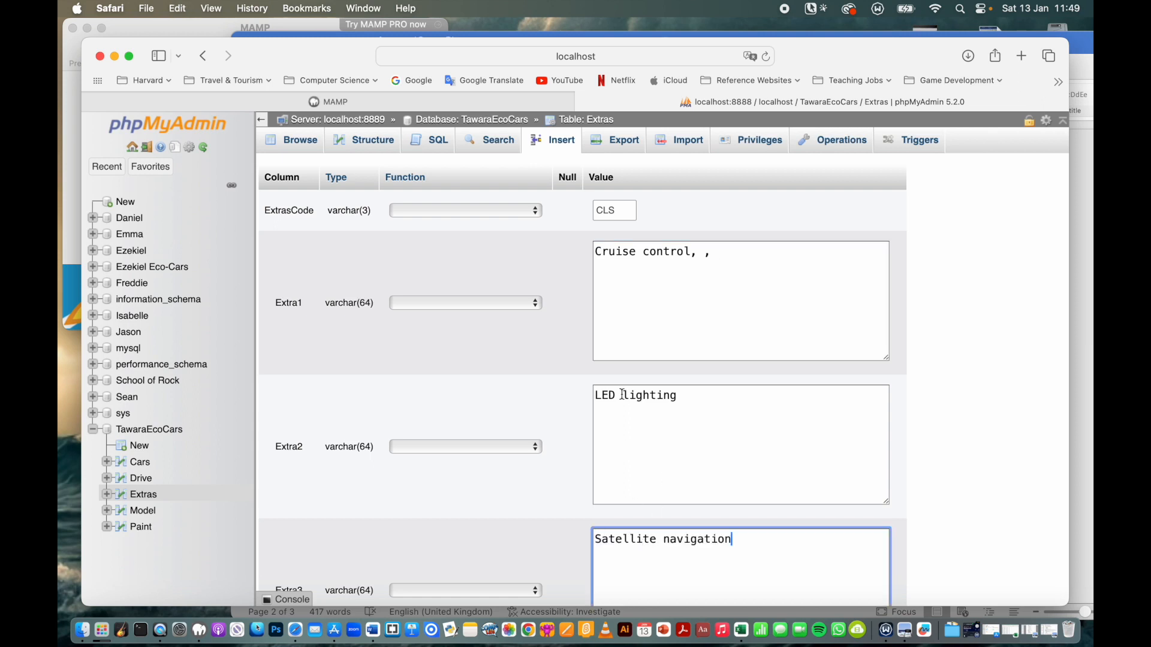
click(752, 311)
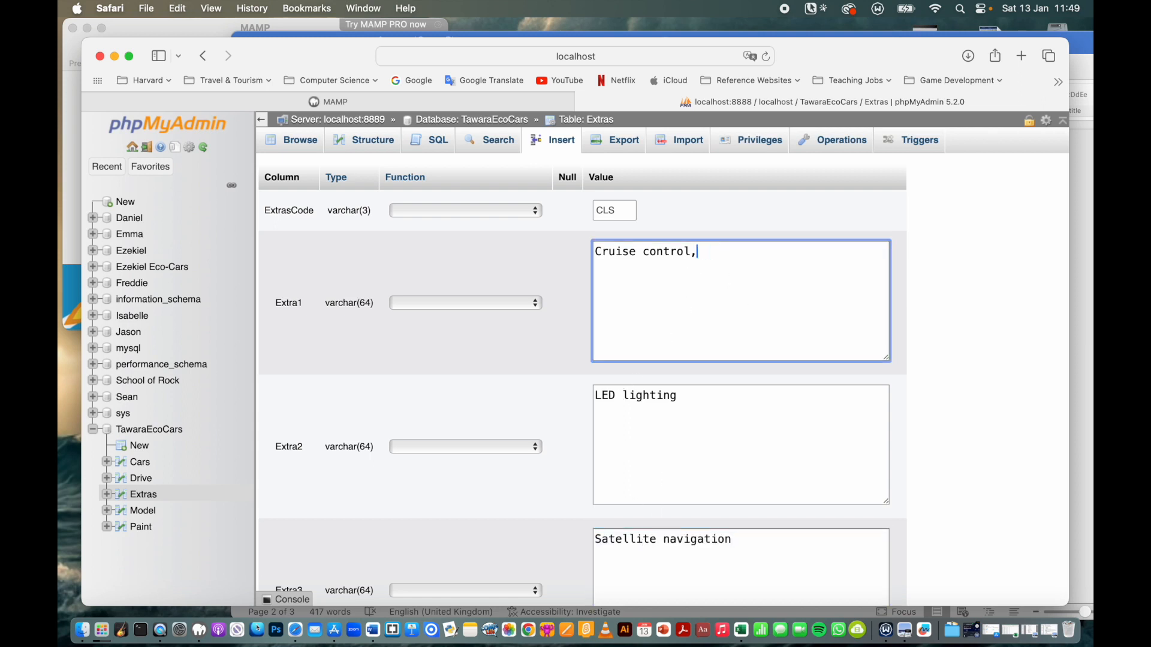
scroll(606, 385, down, 5)
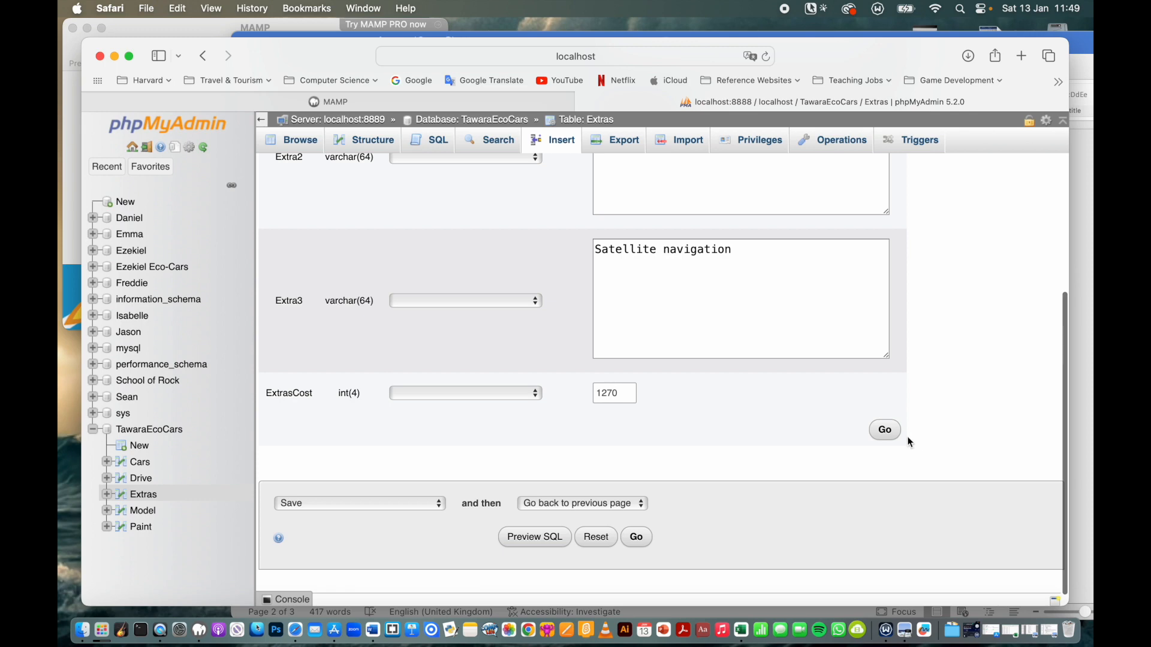
click(886, 433)
- Edit the CS row, moving Satellite navigation from Extra1 to Extra2 so only Cruise control remains in Extra1, and save it
scroll(911, 448, down, 3)
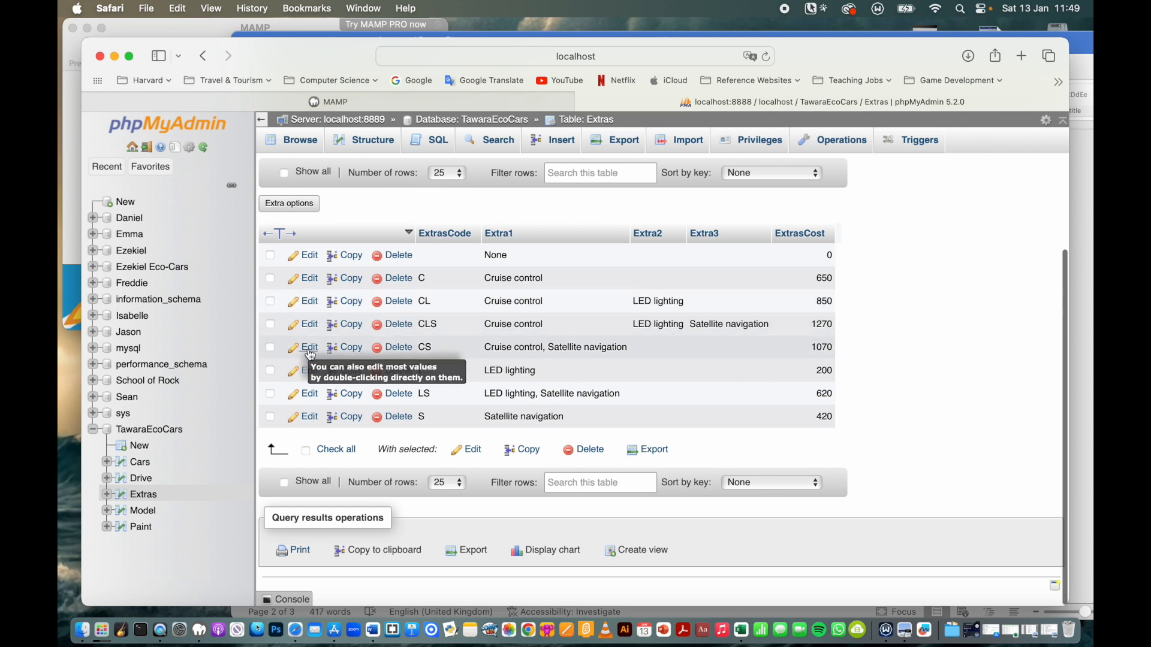
click(329, 349)
drag(701, 252, 848, 251)
key(super+x)
click(668, 414)
key(super+v)
click(704, 249)
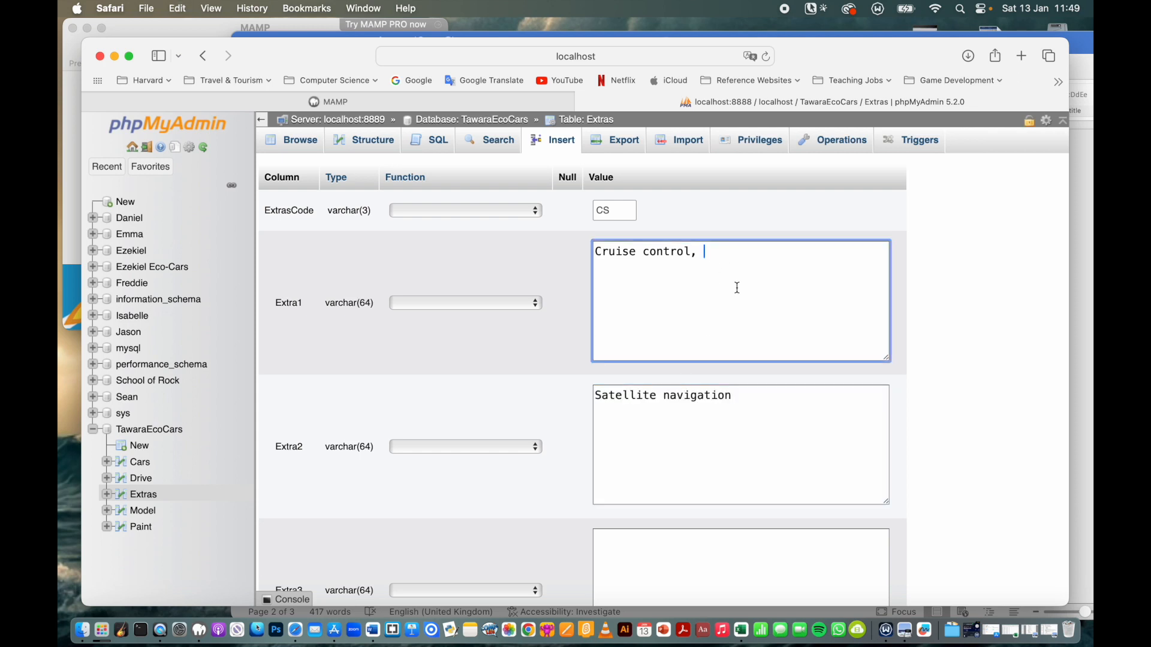
key(BackSpace)
text(l)
scroll(742, 387, down, 5)
click(884, 454)
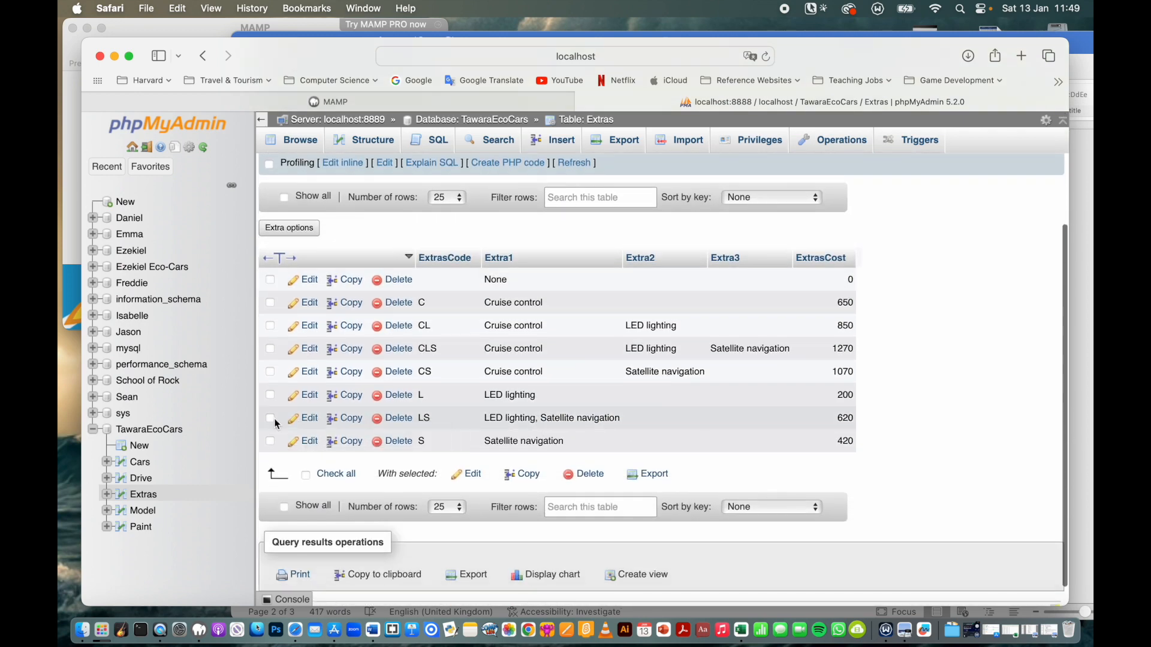
- Edit the LS row, moving Satellite navigation from Extra1 to Extra2 so only LED lighting remains in Extra1, and save it
click(309, 418)
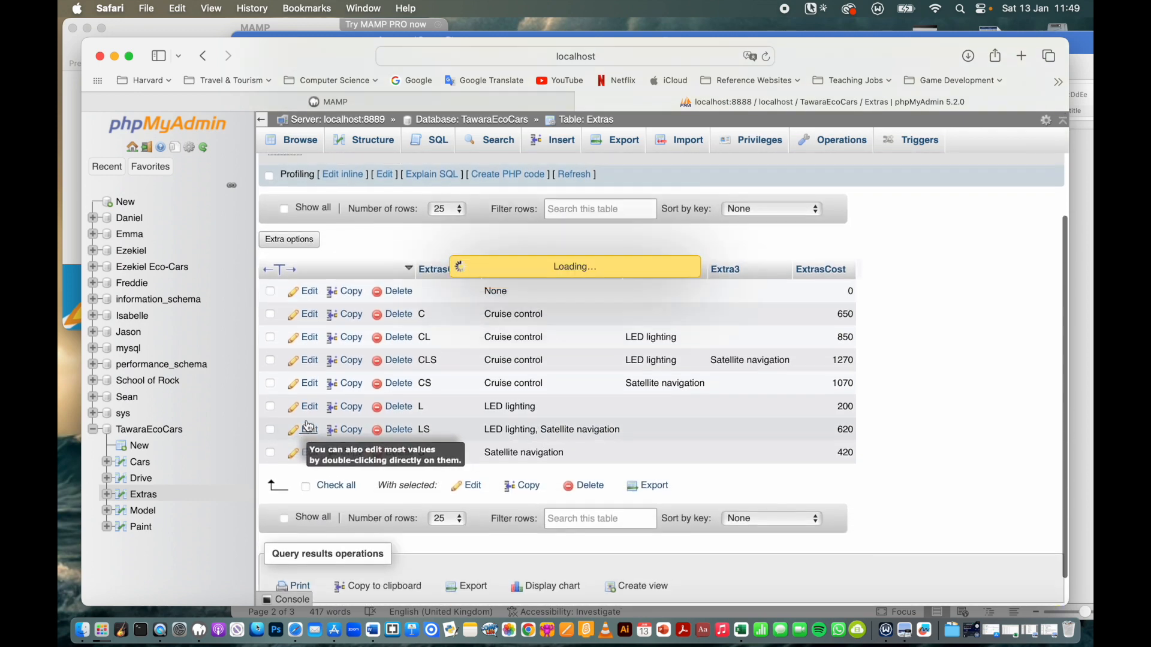
drag(692, 252, 829, 259)
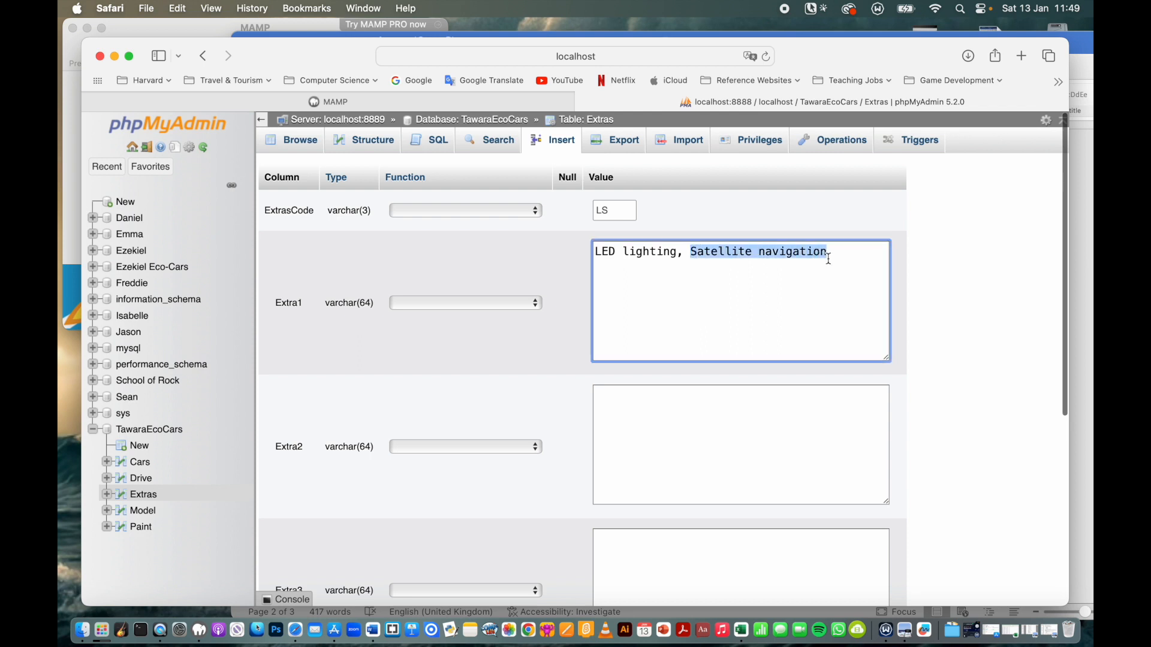
key(super+x)
click(678, 407)
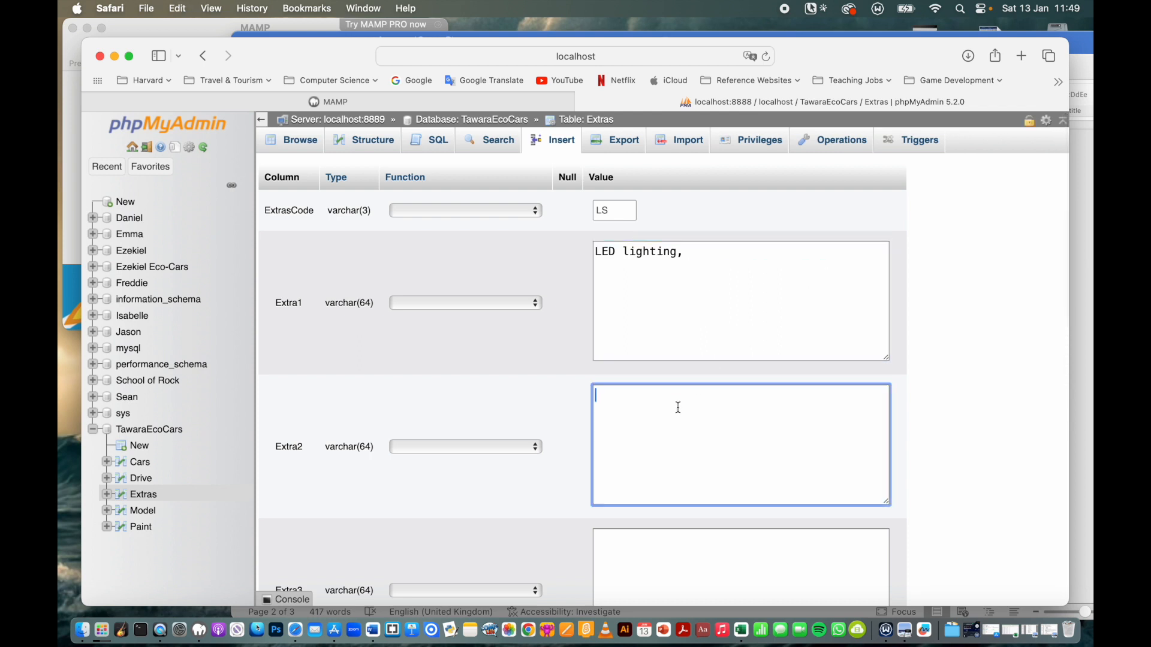
key(super+v)
click(703, 268)
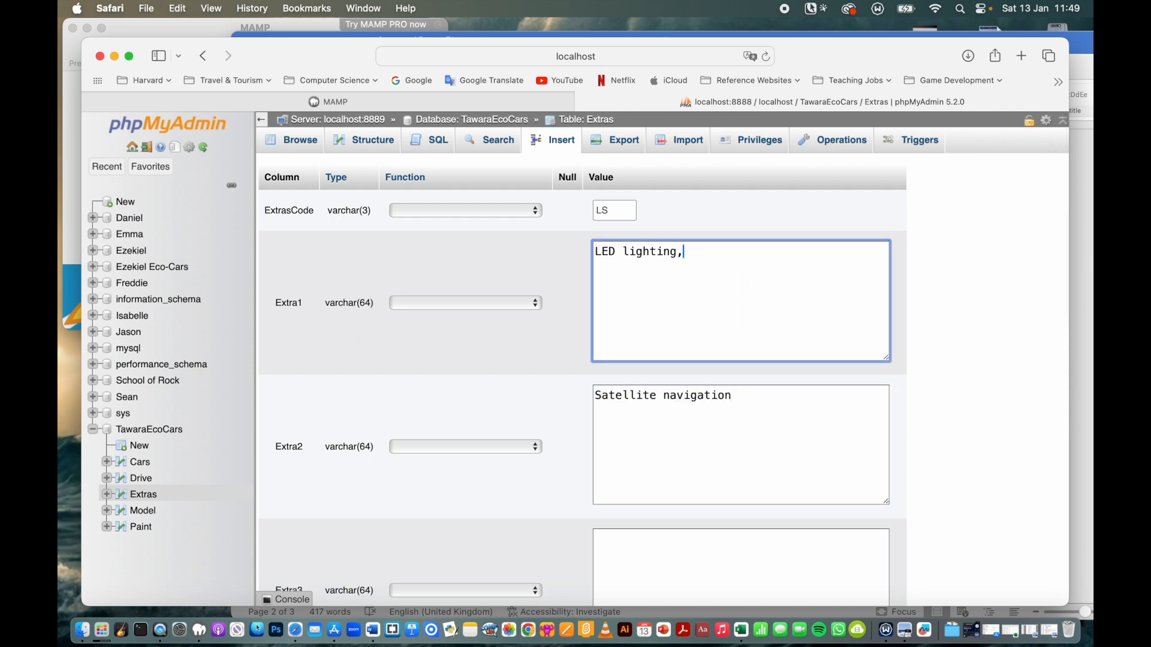
scroll(709, 276, down, 10)
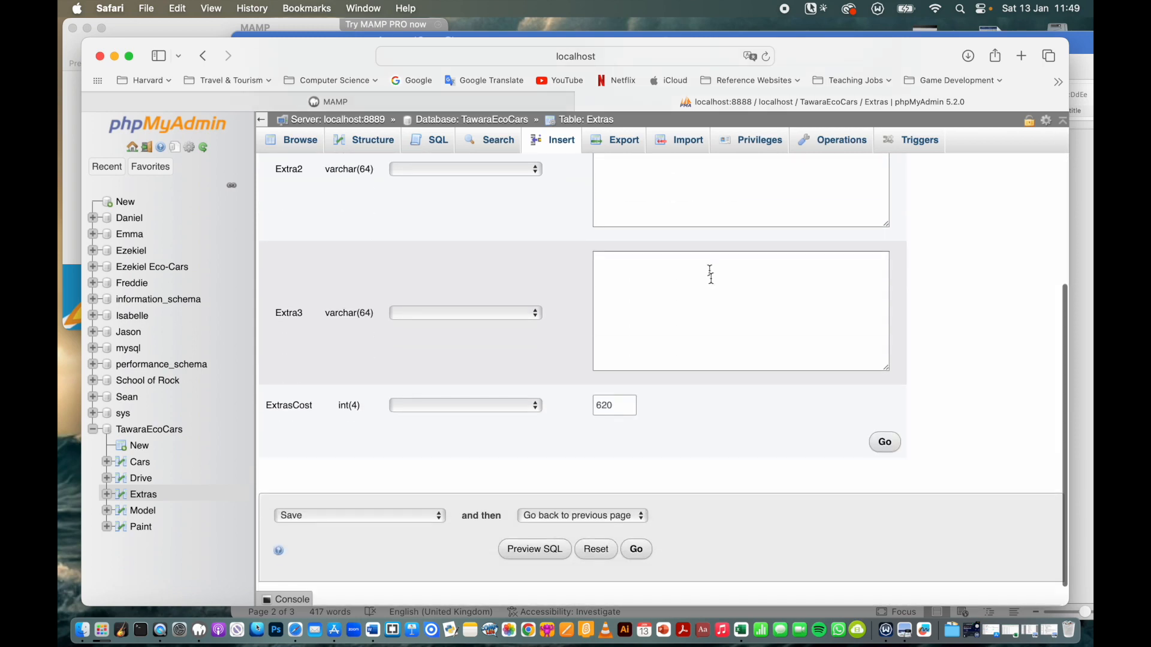
click(882, 449)
scroll(912, 462, down, 5)
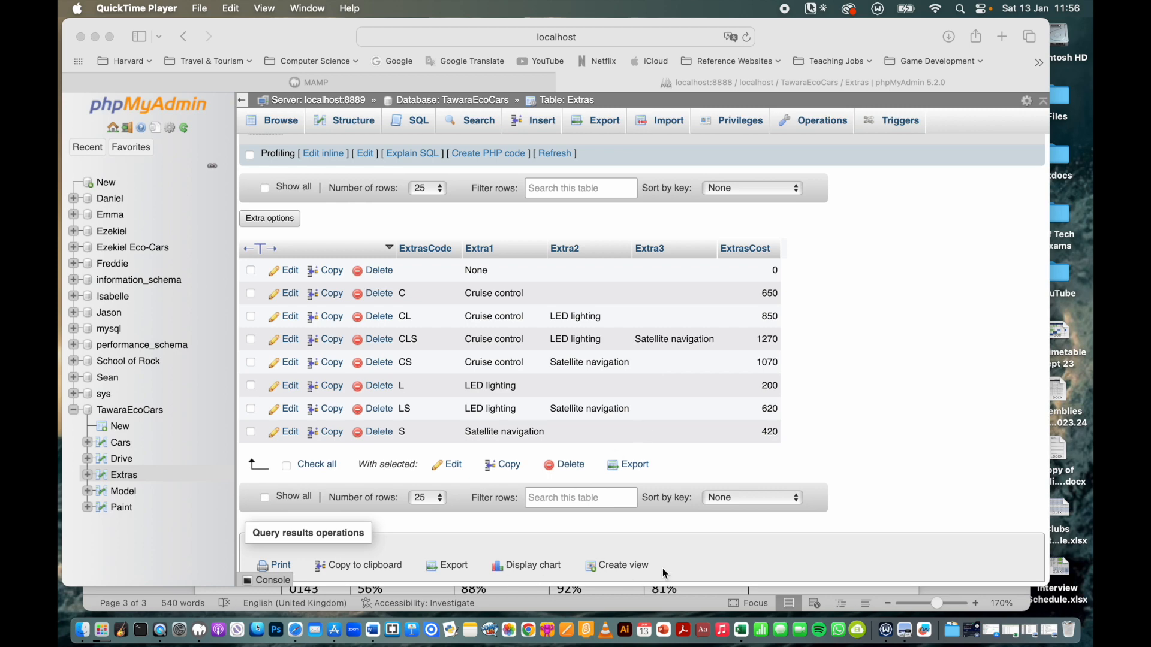
- Switch to the Normalisation document in Word and review the Third Normal Form rules
click(973, 594)
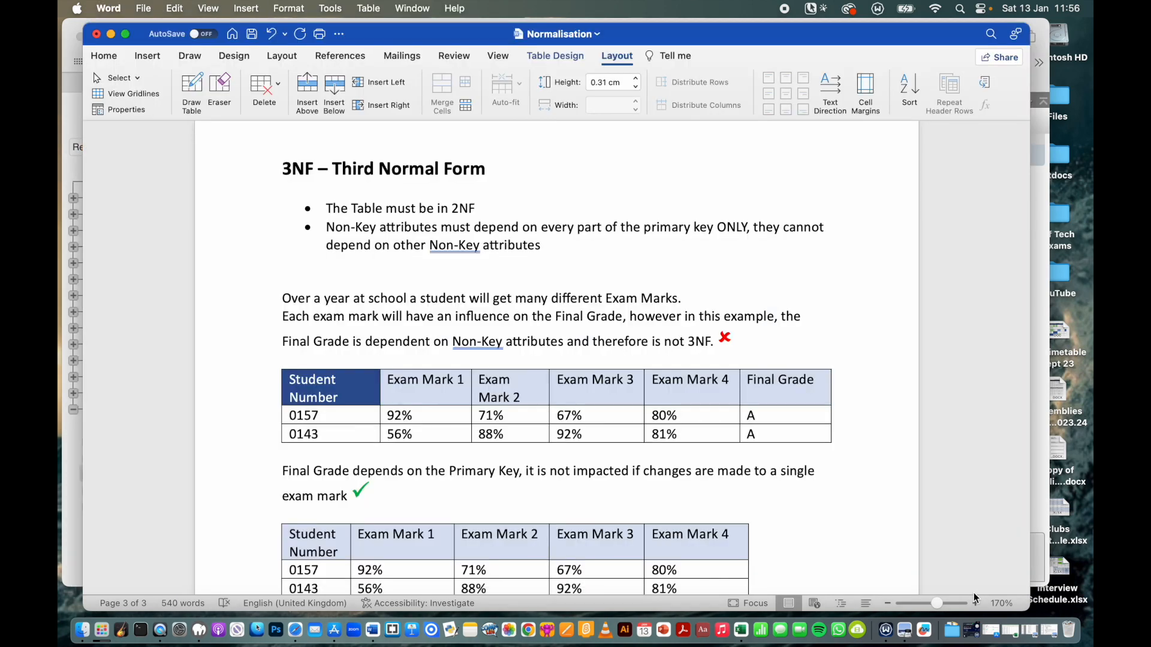
scroll(819, 384, up, 5)
scroll(818, 385, up, 1)
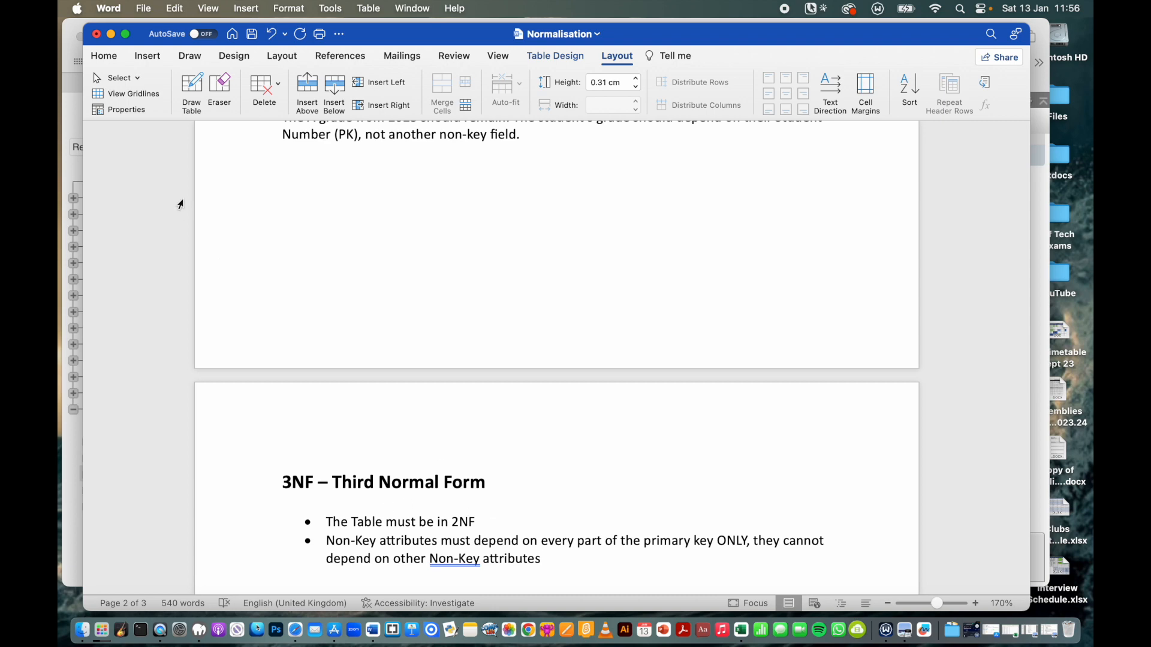
- Return to phpMyAdmin in Safari and review the Cars, Drive and Extras tables against the third normal form rules
click(72, 122)
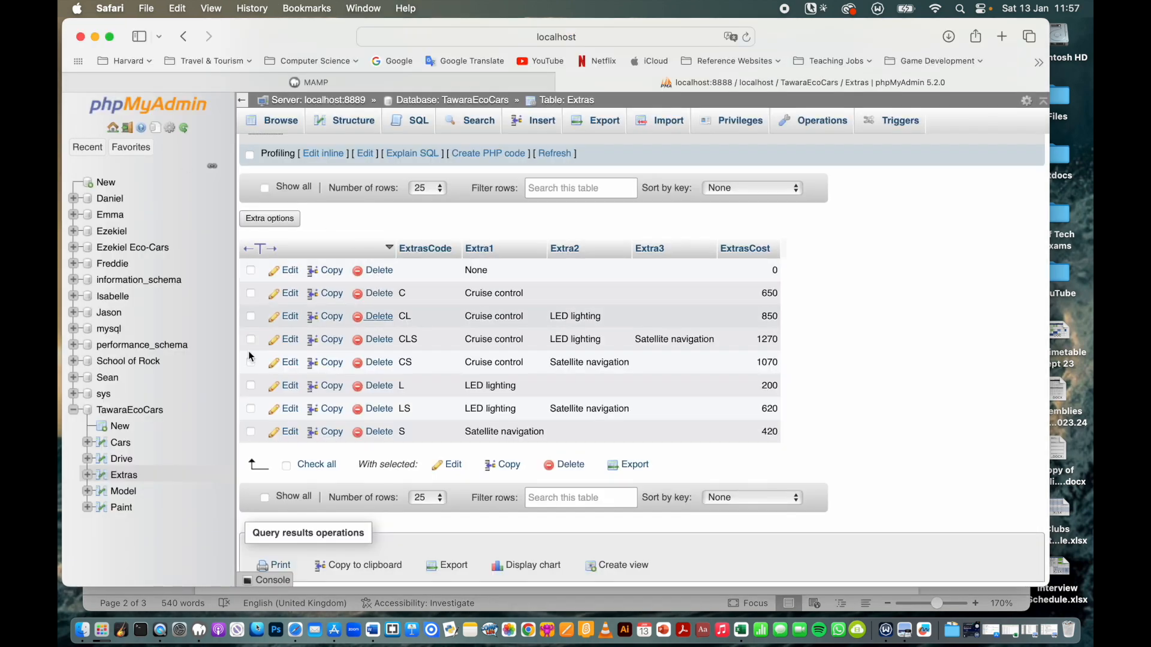
click(118, 447)
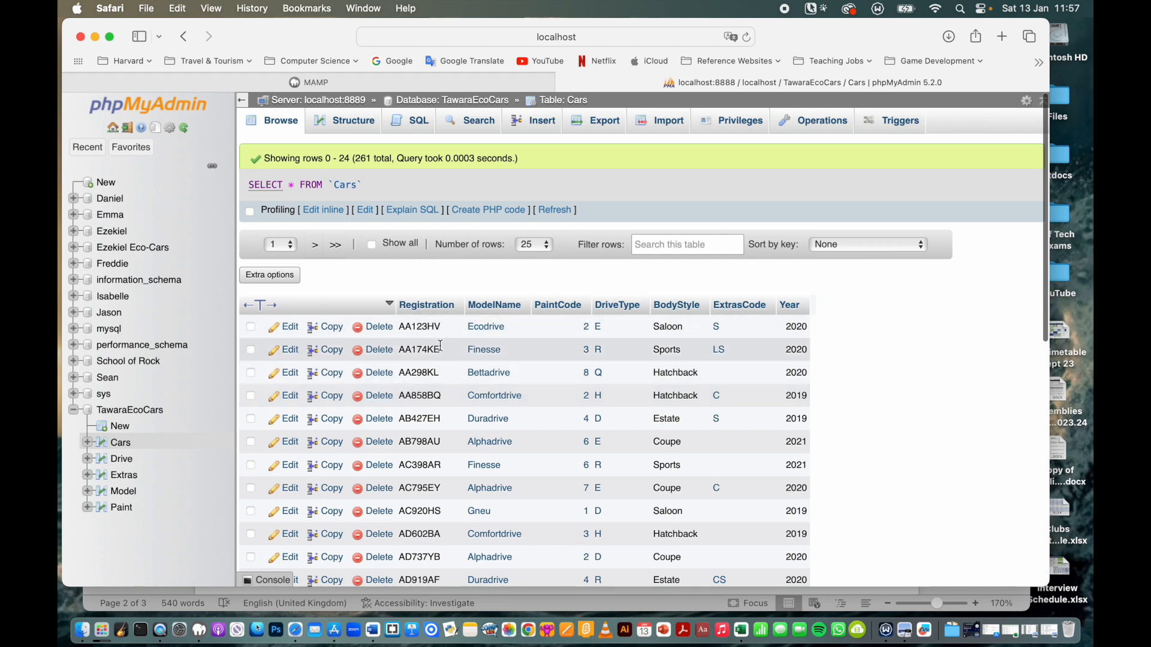
click(121, 459)
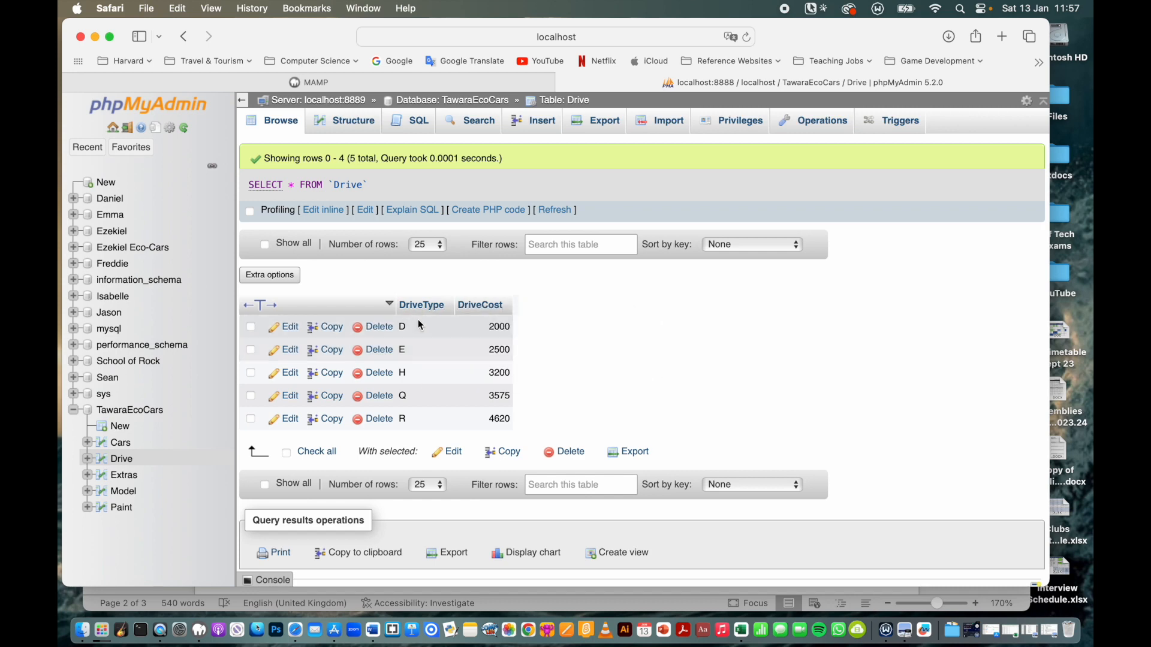
click(124, 476)
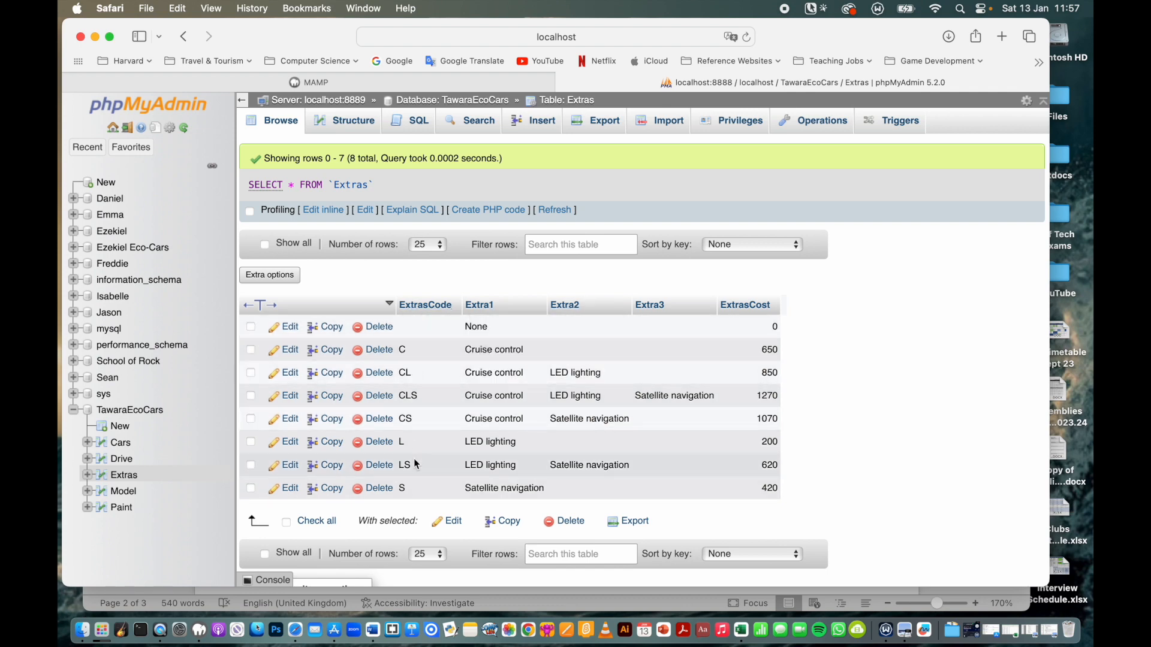
- Review the Model and Paint tables against the third normal form rules, and shrink the Safari window to expose the Word document
click(123, 492)
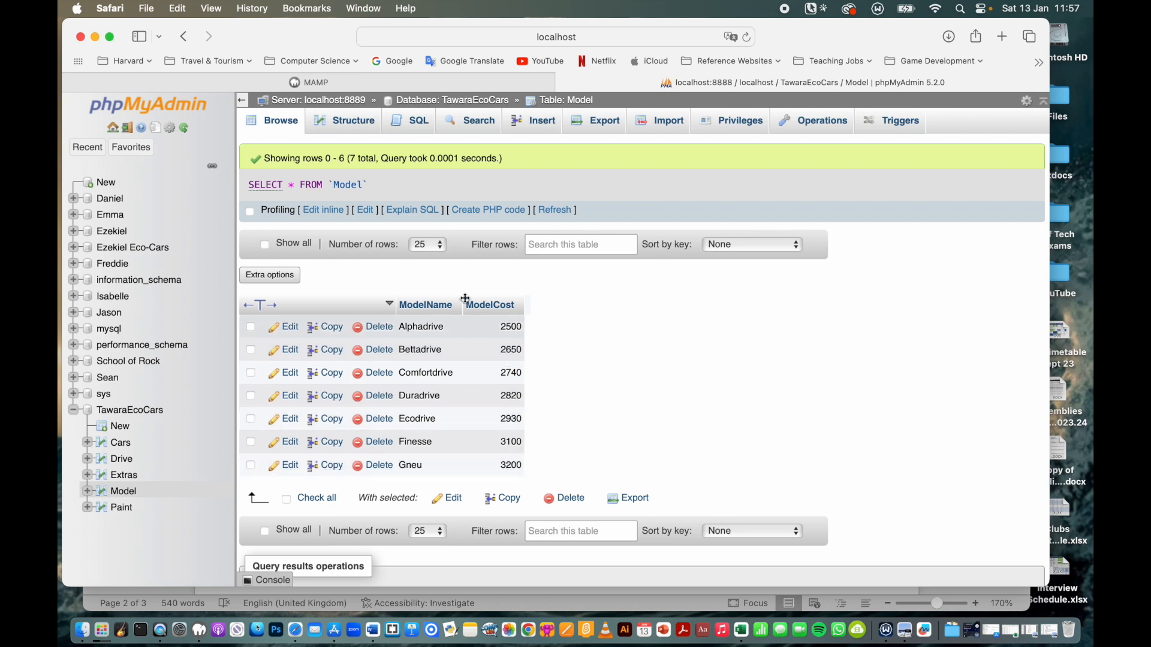
click(121, 507)
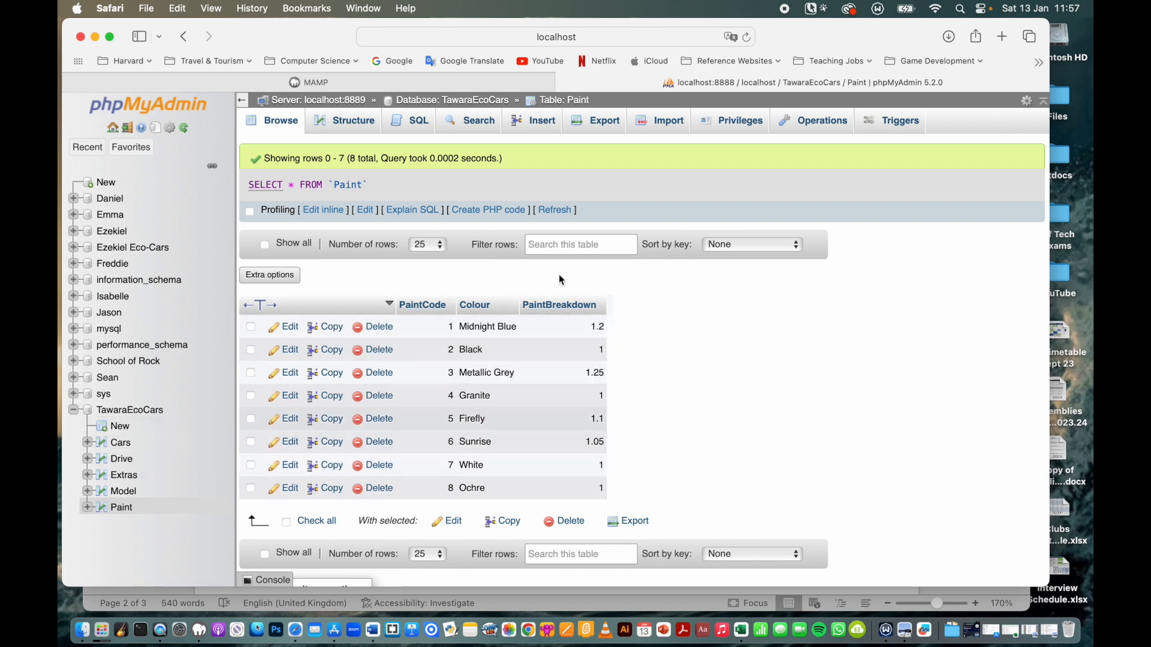
drag(1049, 585, 1066, 538)
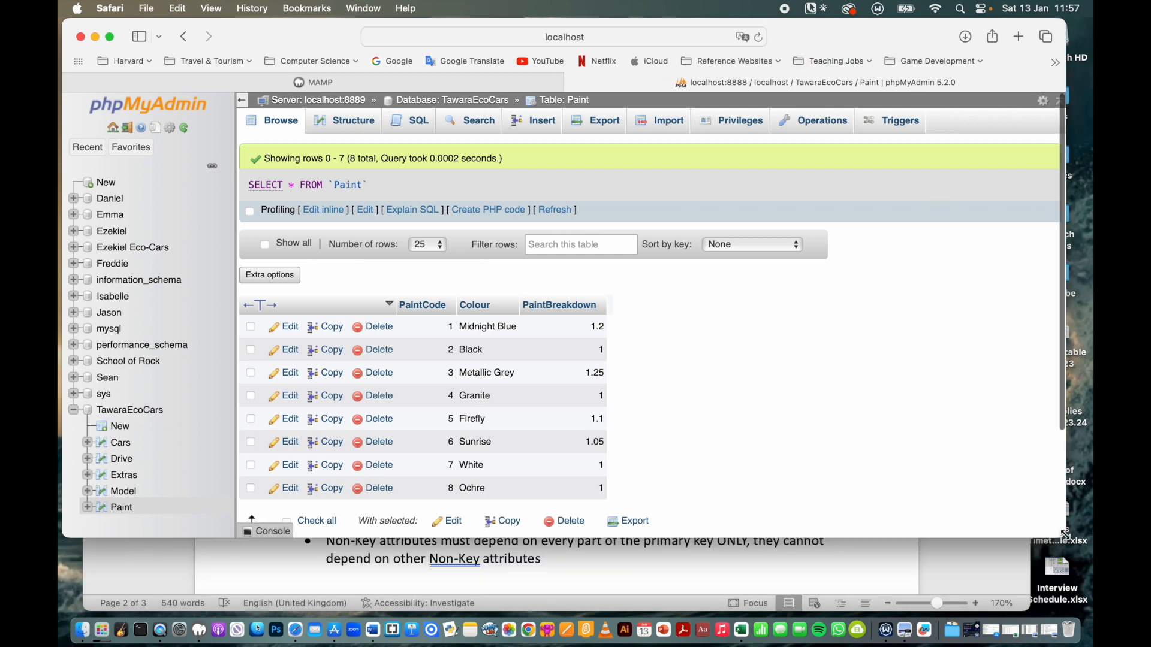
- Switch to the Normalisation document in Word and read the Third Normal Form rules and the exam marks example that breaks them
click(947, 573)
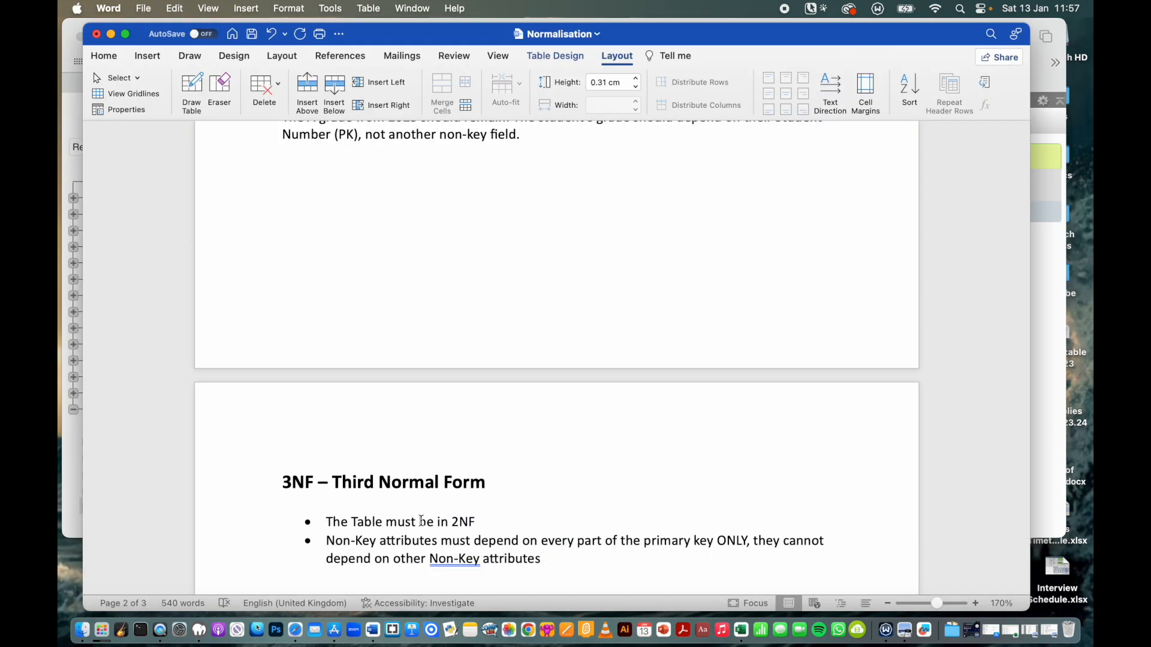
scroll(572, 471, down, 1)
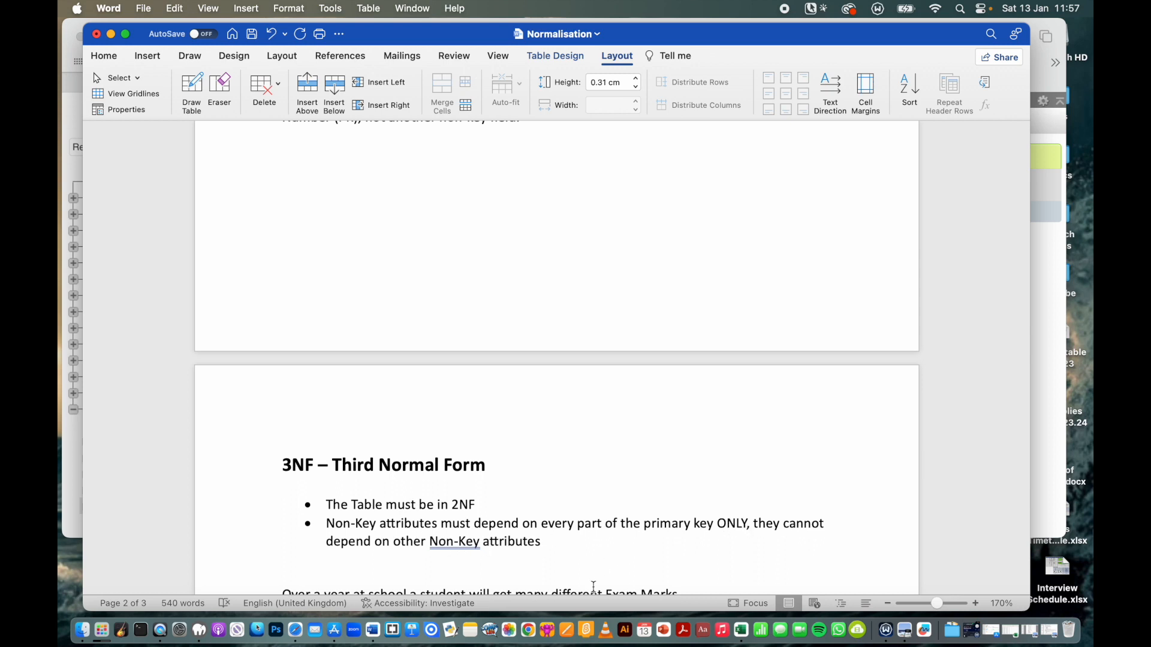
scroll(593, 585, down, 2)
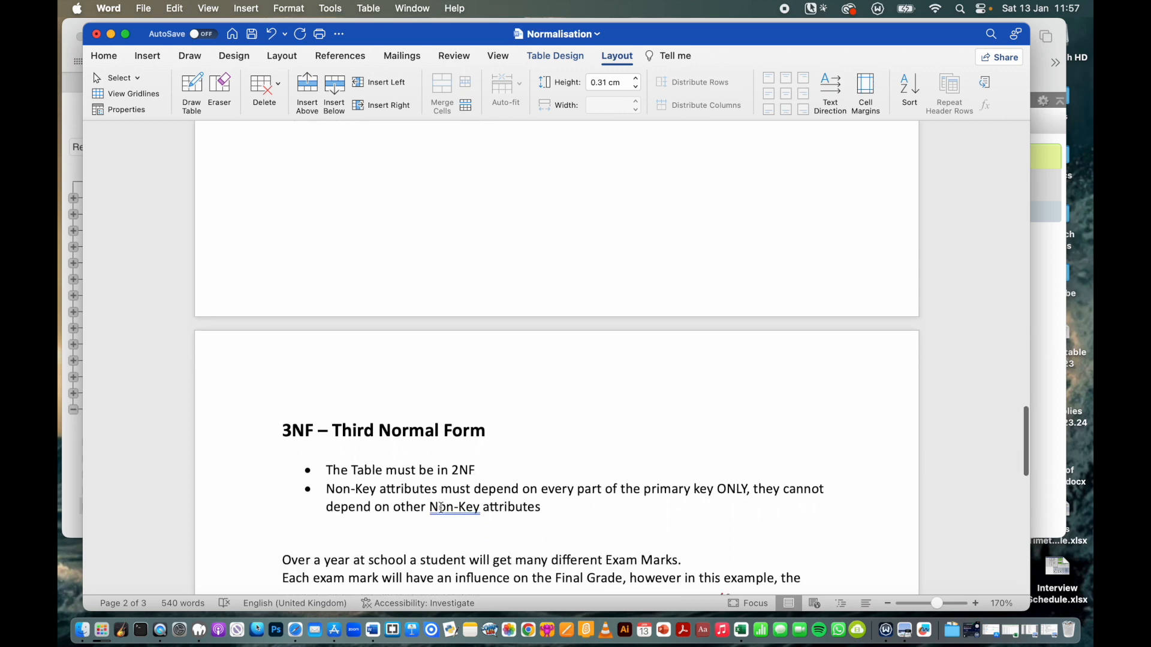
scroll(593, 515, down, 10)
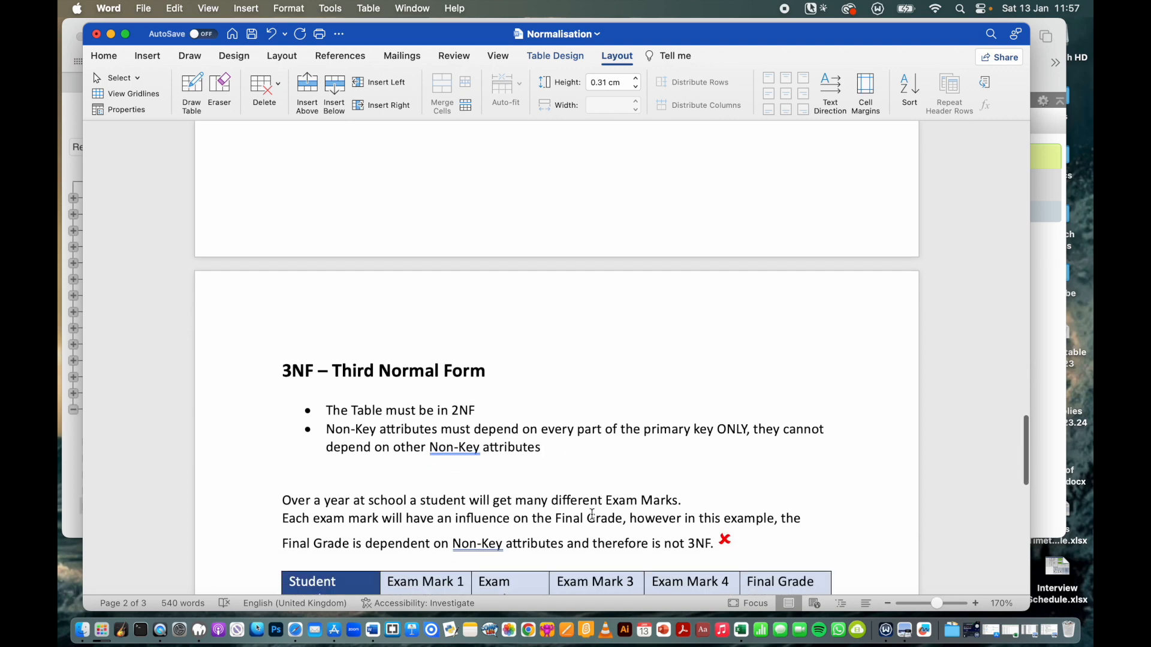
scroll(592, 514, up, 4)
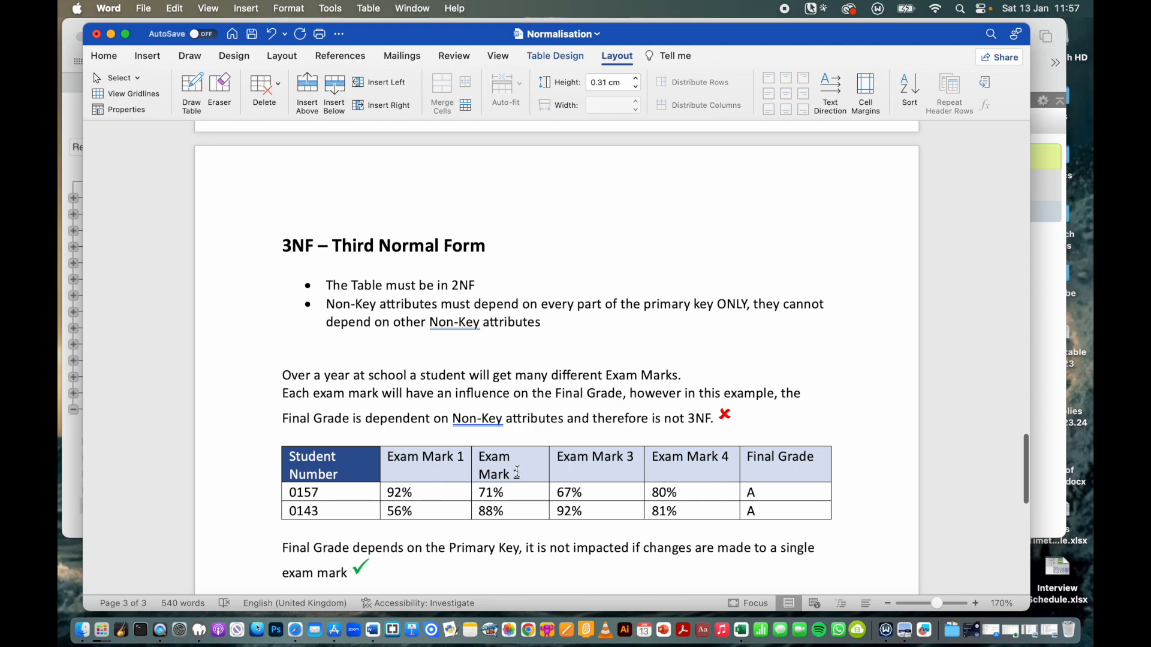
- Adjust the first 3NF example table's column widths so every Exam Mark heading fits on one line, and review the split tables below it
drag(548, 468, 563, 468)
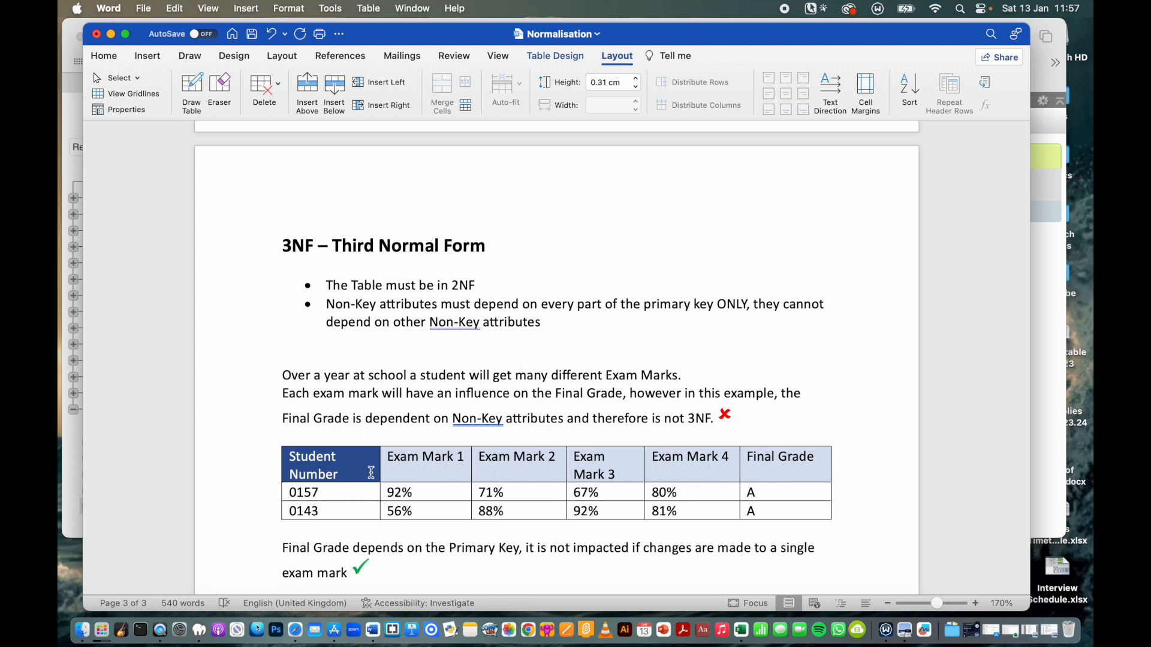
drag(382, 475, 359, 472)
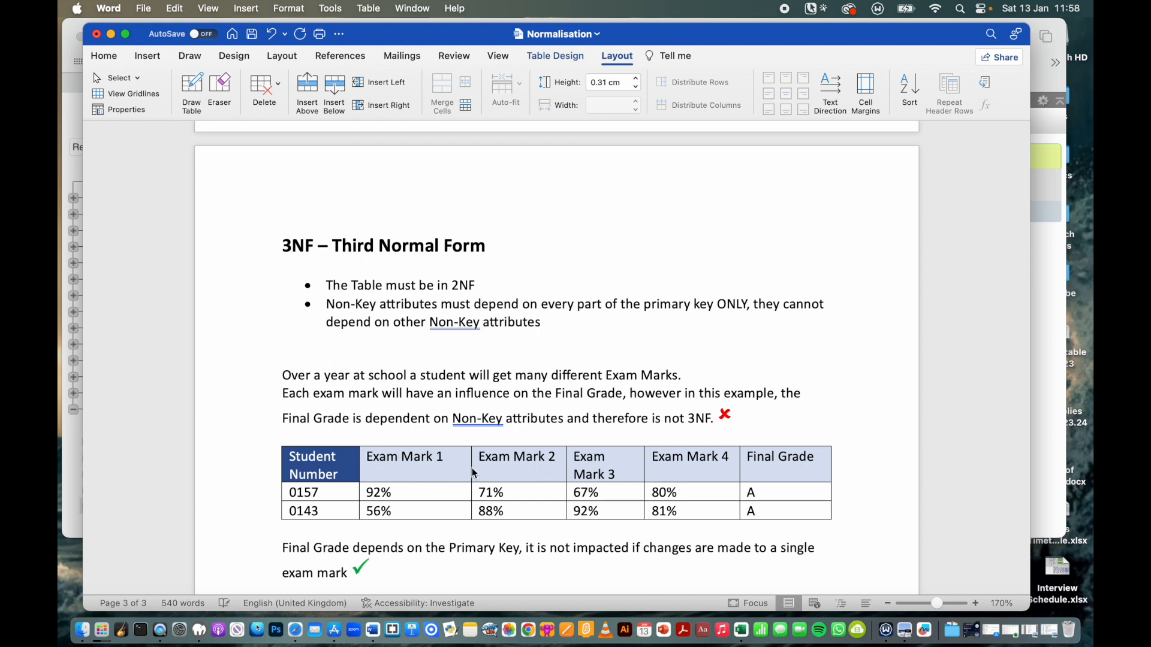
drag(471, 469, 454, 468)
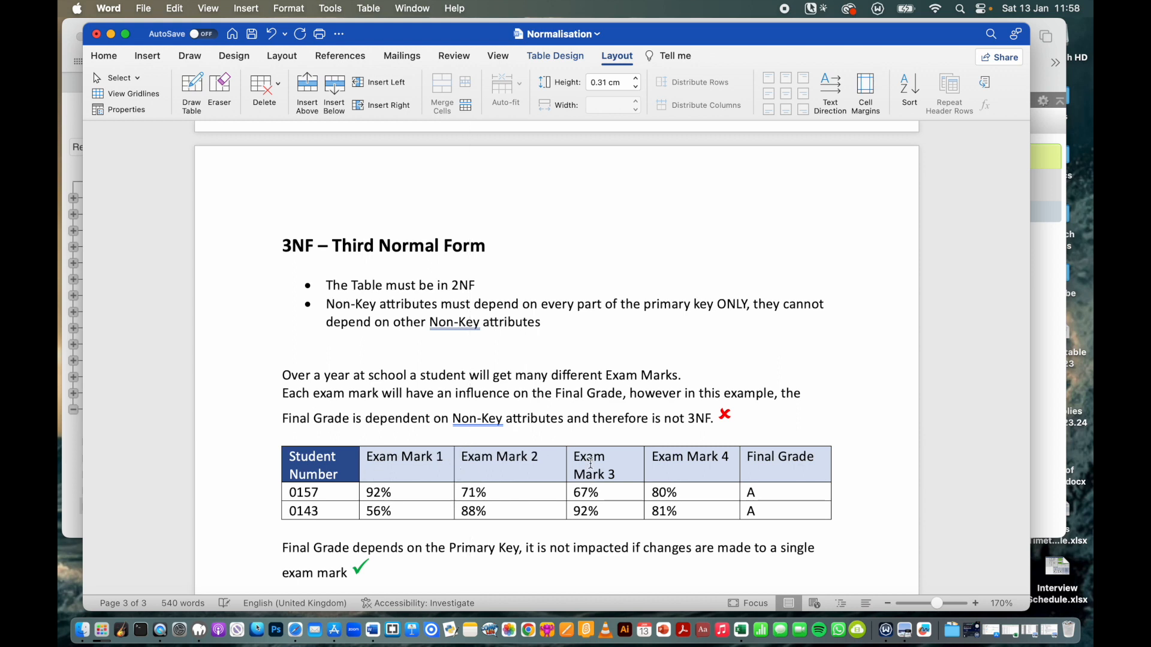
drag(566, 468, 549, 468)
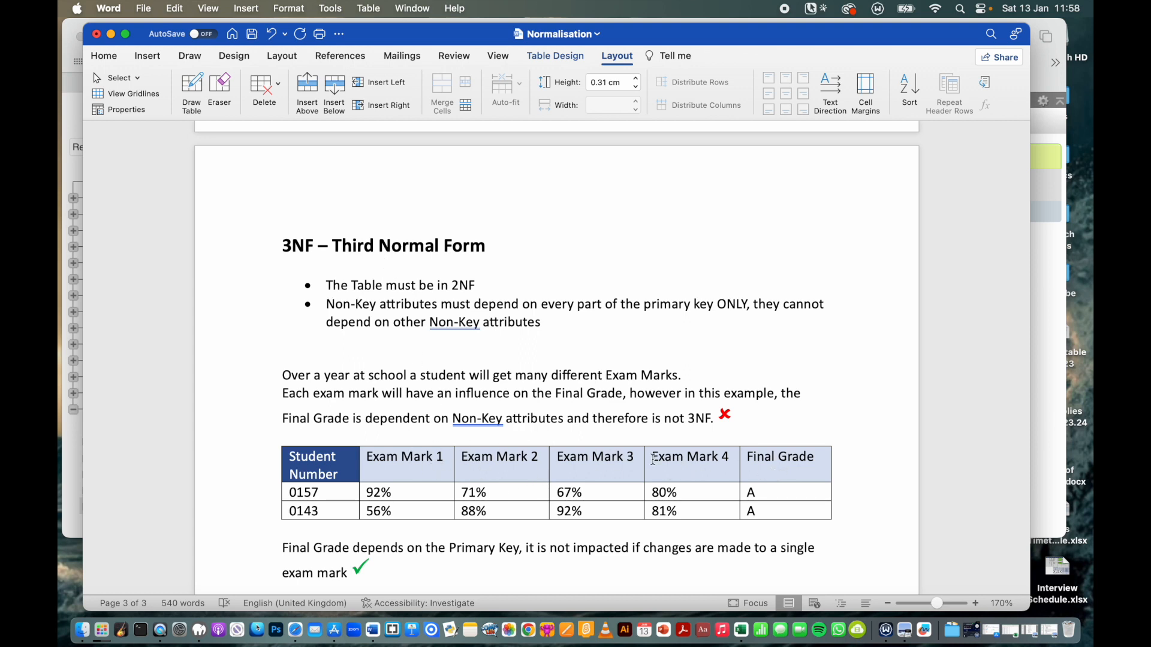
scroll(677, 465, down, 5)
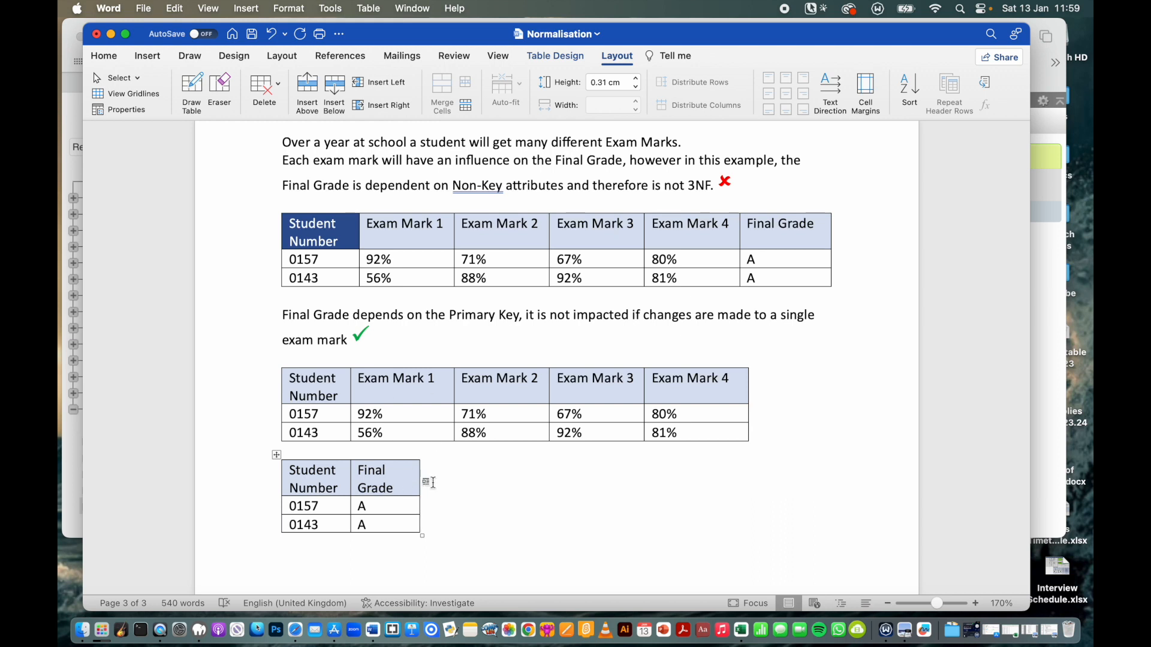
scroll(572, 336, up, 2)
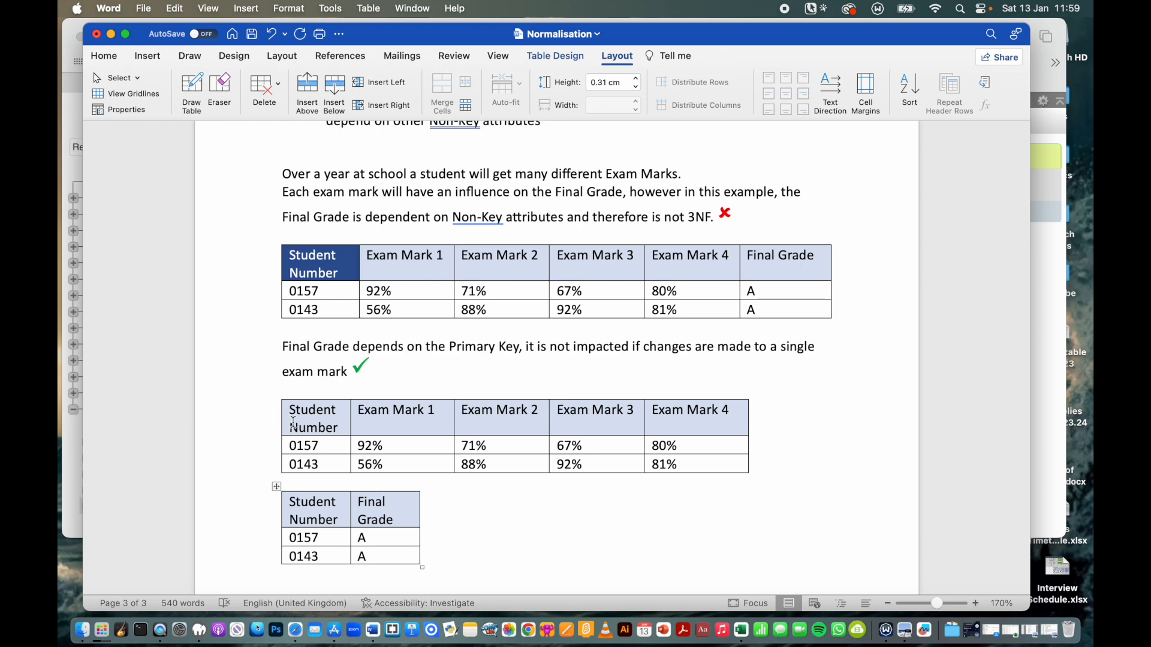
- Return to phpMyAdmin in Safari, enlarge the window, and check the Cars table, following the first car's ExtrasCode link S to its extras record
click(1038, 329)
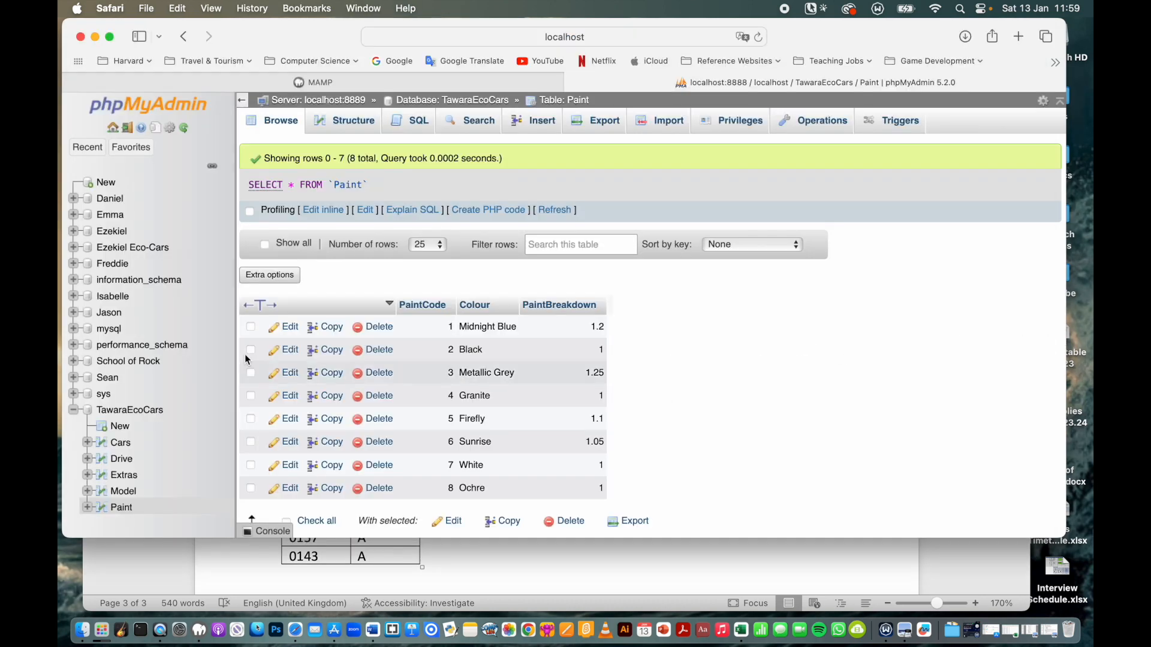
click(121, 445)
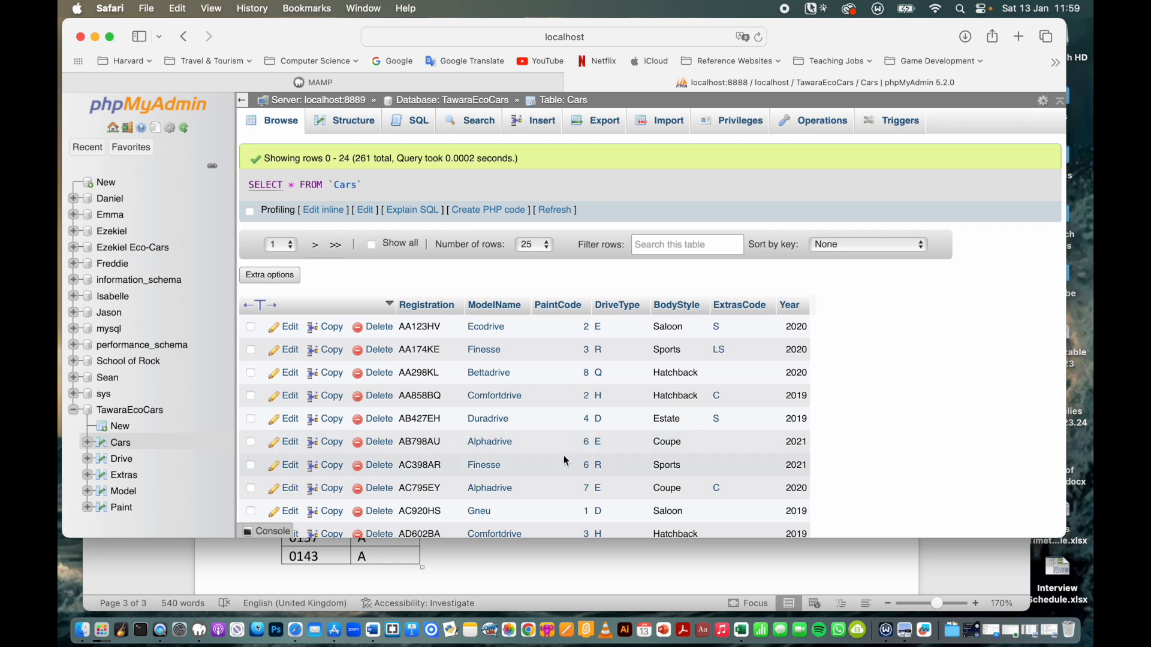
drag(1064, 535, 1086, 612)
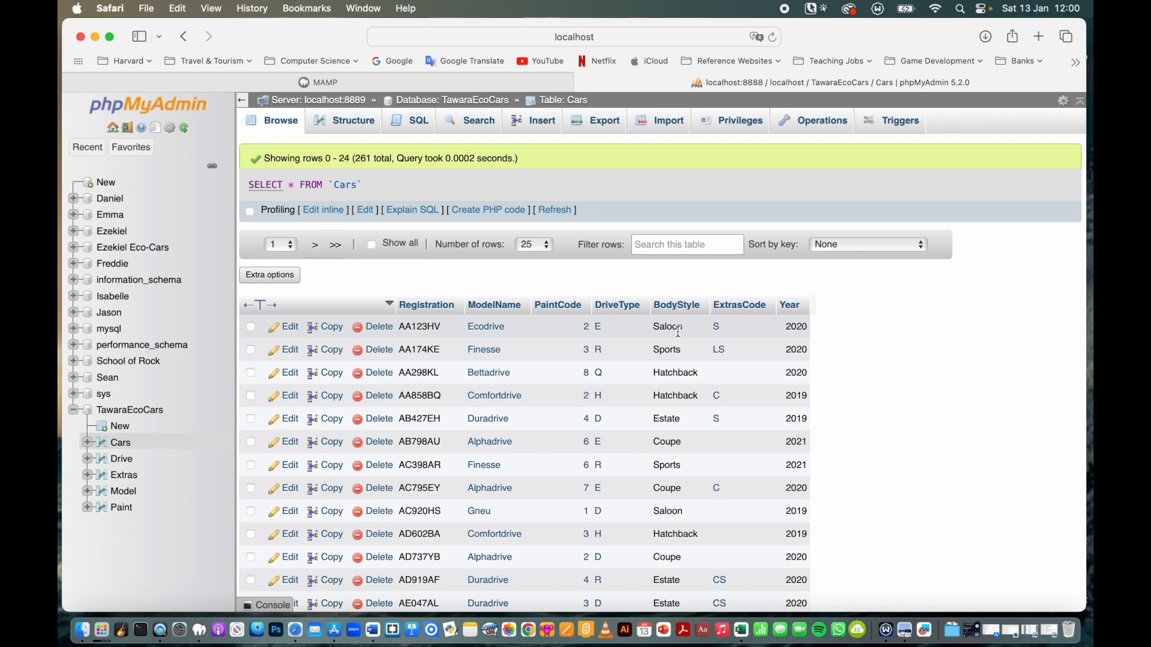
click(716, 328)
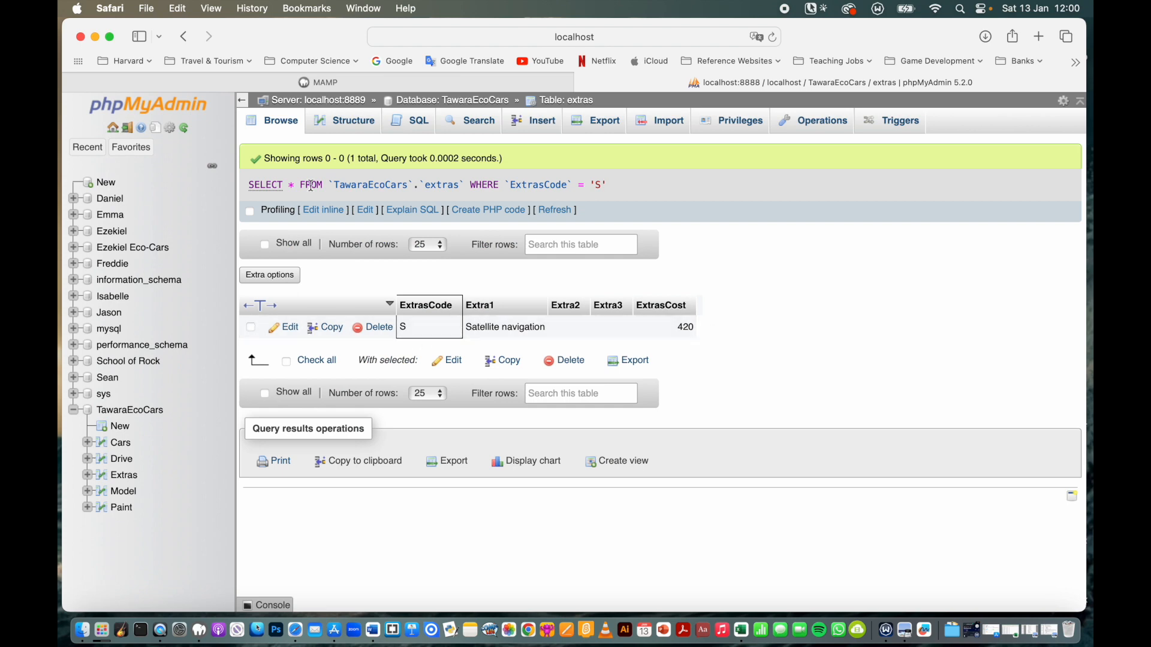
click(120, 443)
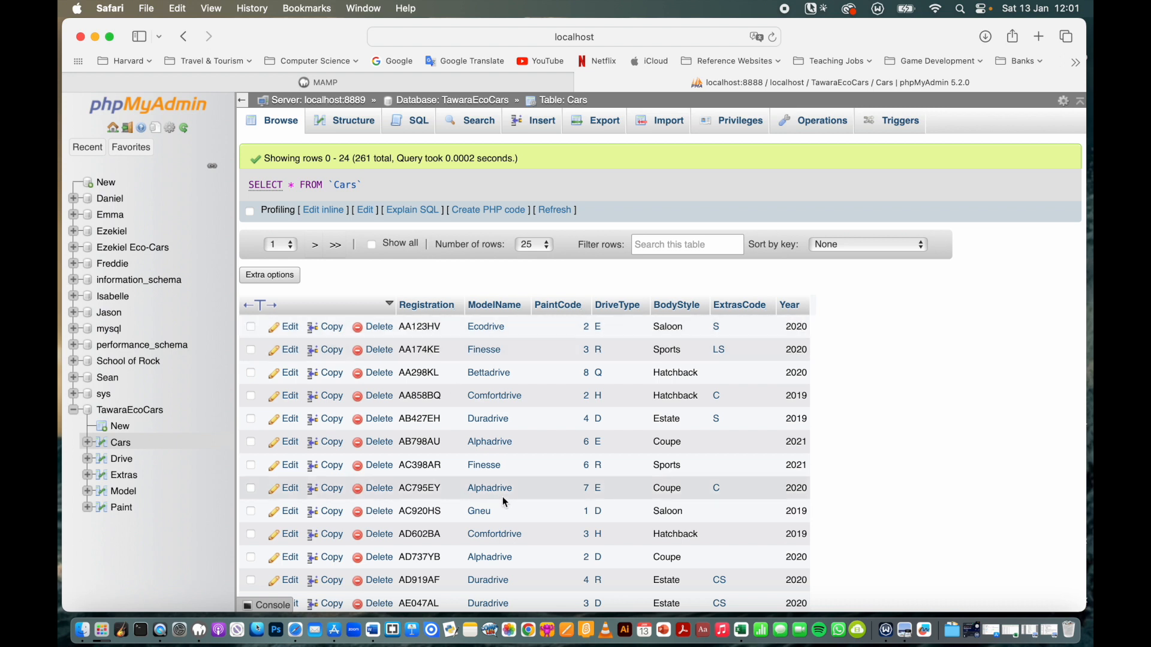
- Check the Drive, Extras, Model and Paint tables for non-key fields that depend on other non-key fields
click(122, 460)
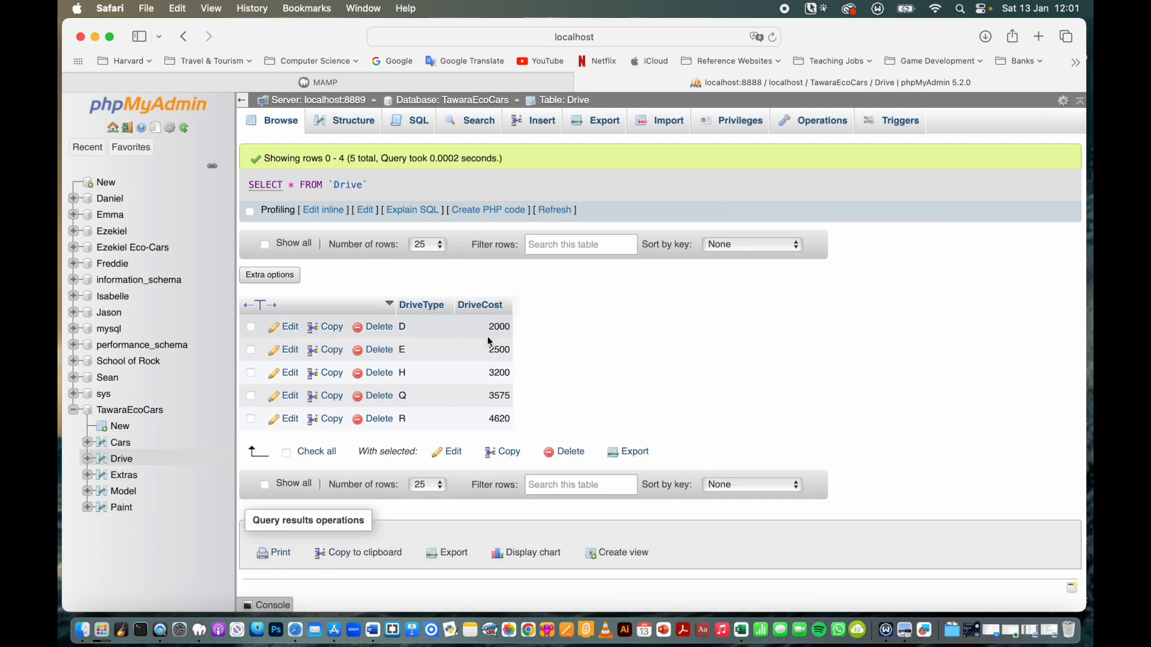
click(124, 475)
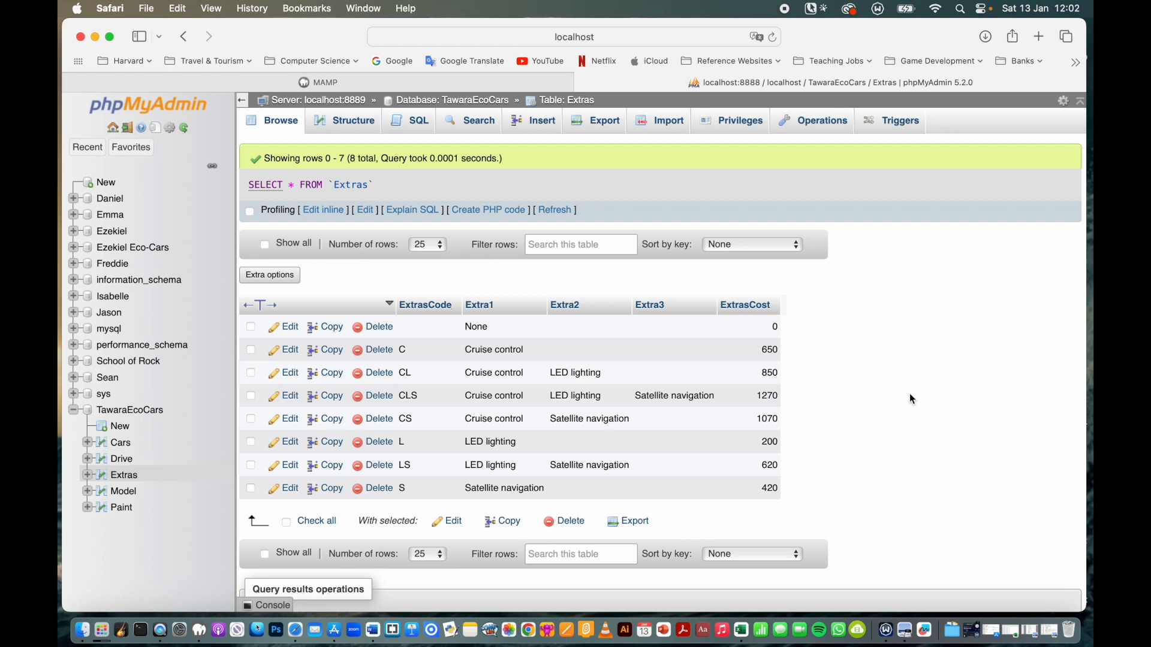
click(132, 491)
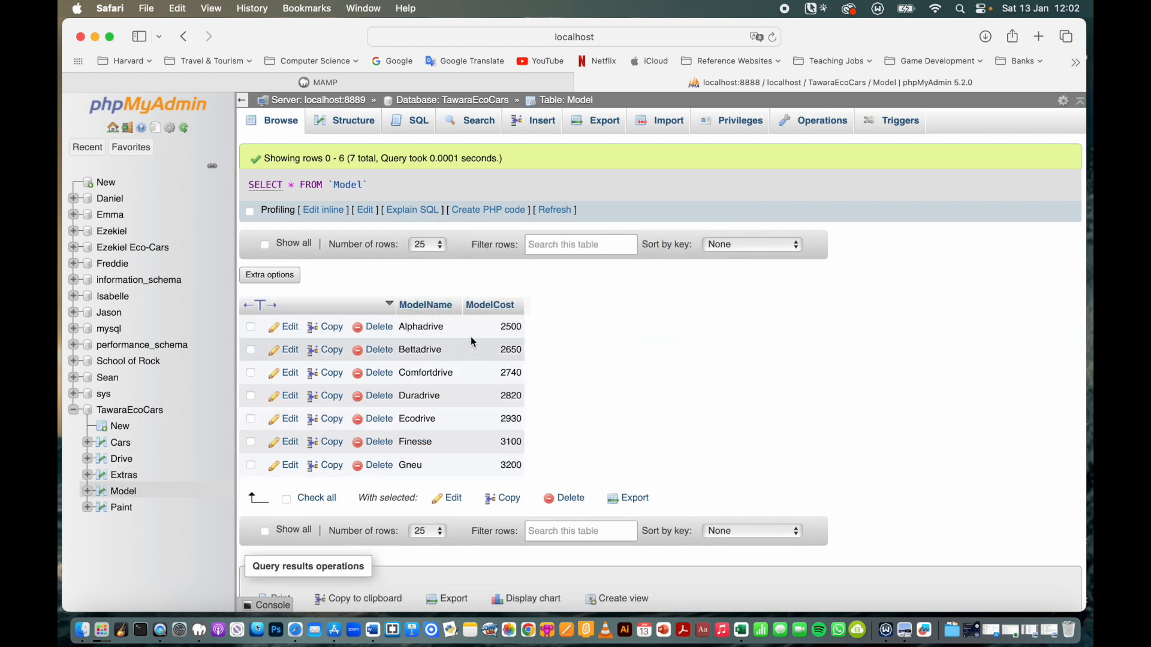
click(122, 508)
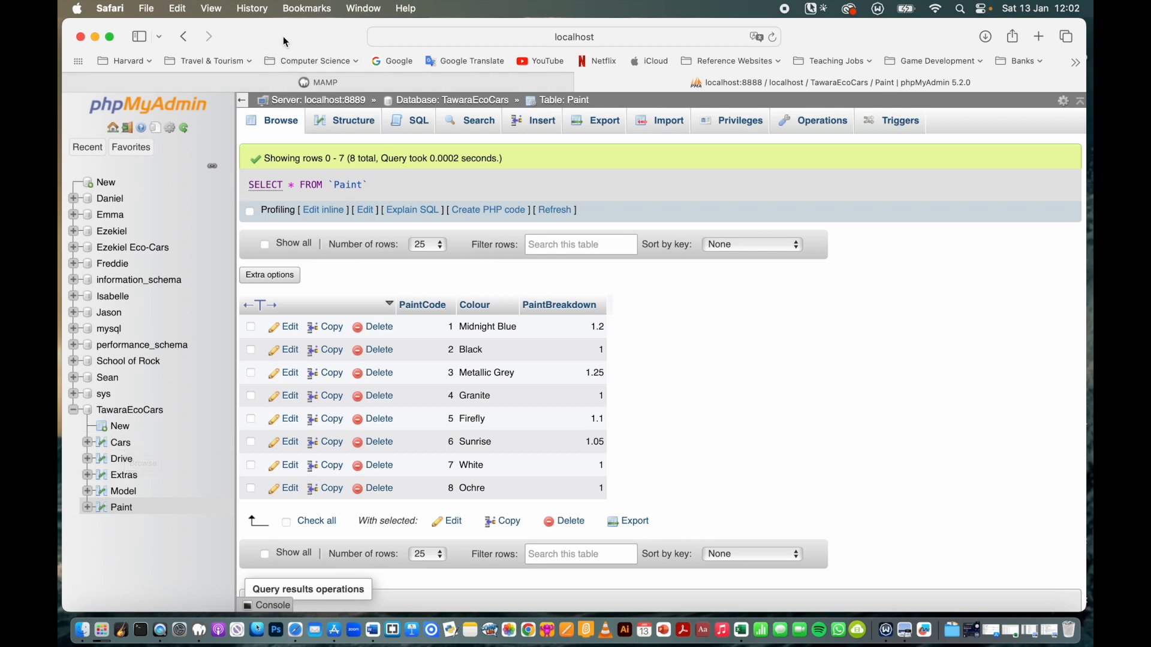
- Minimise the Normalisation document, bring up 9626_s23_qp_02.pdf in Preview, and read the company's requirements on page 2
drag(284, 35, 372, 264)
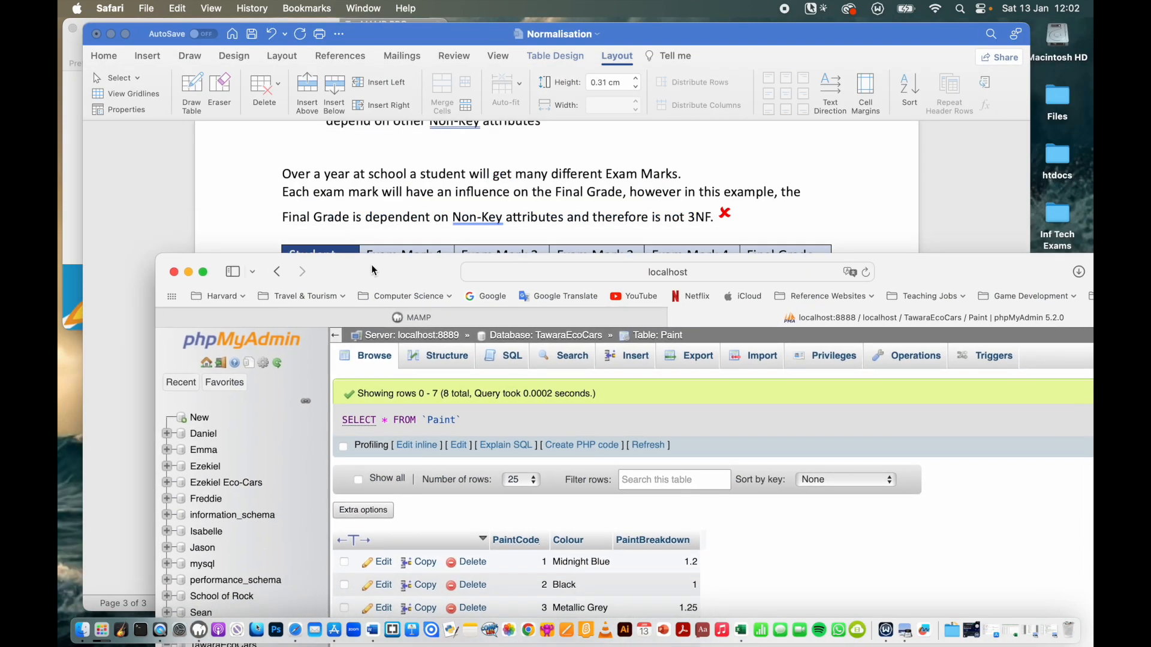
click(111, 34)
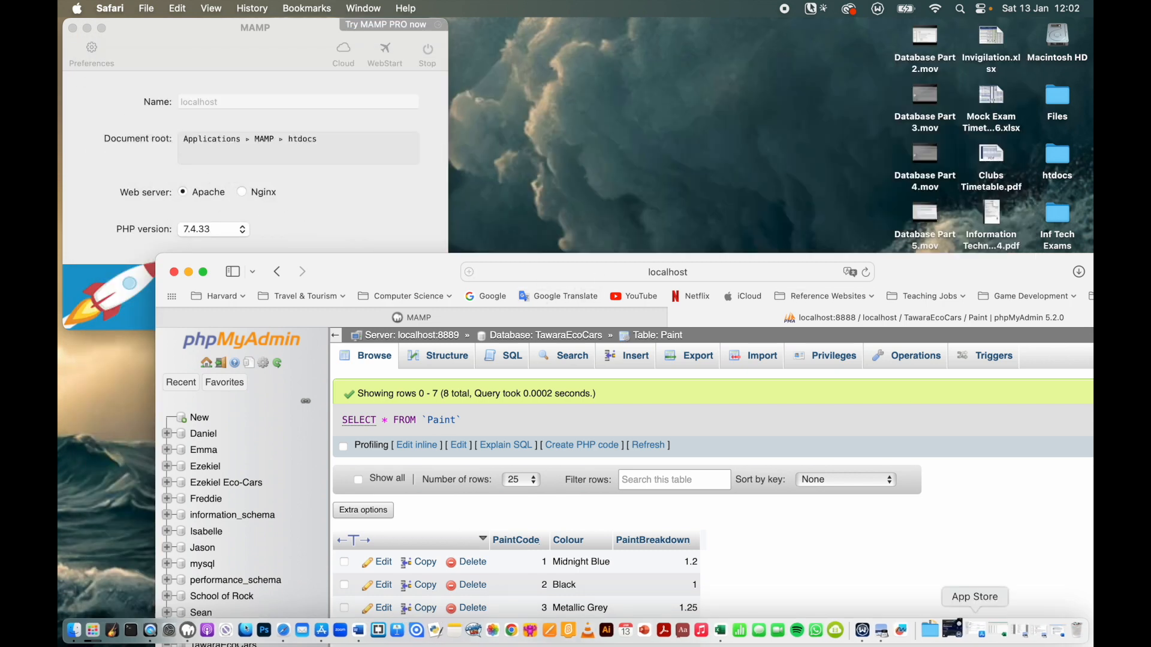
click(1042, 626)
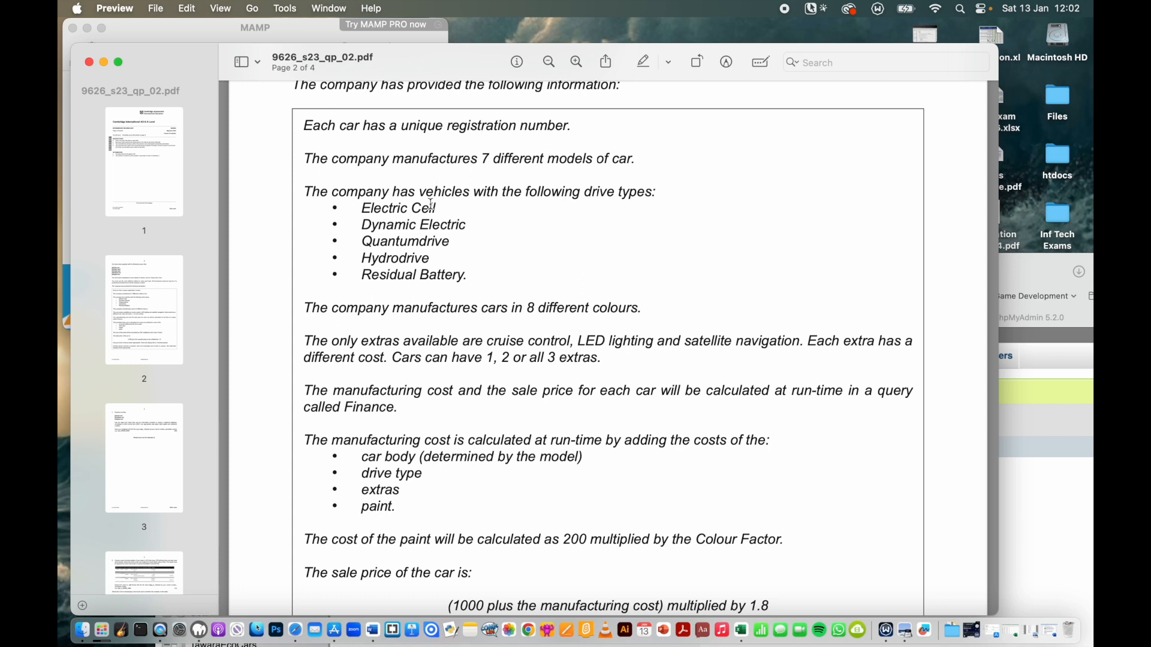
scroll(437, 279, down, 3)
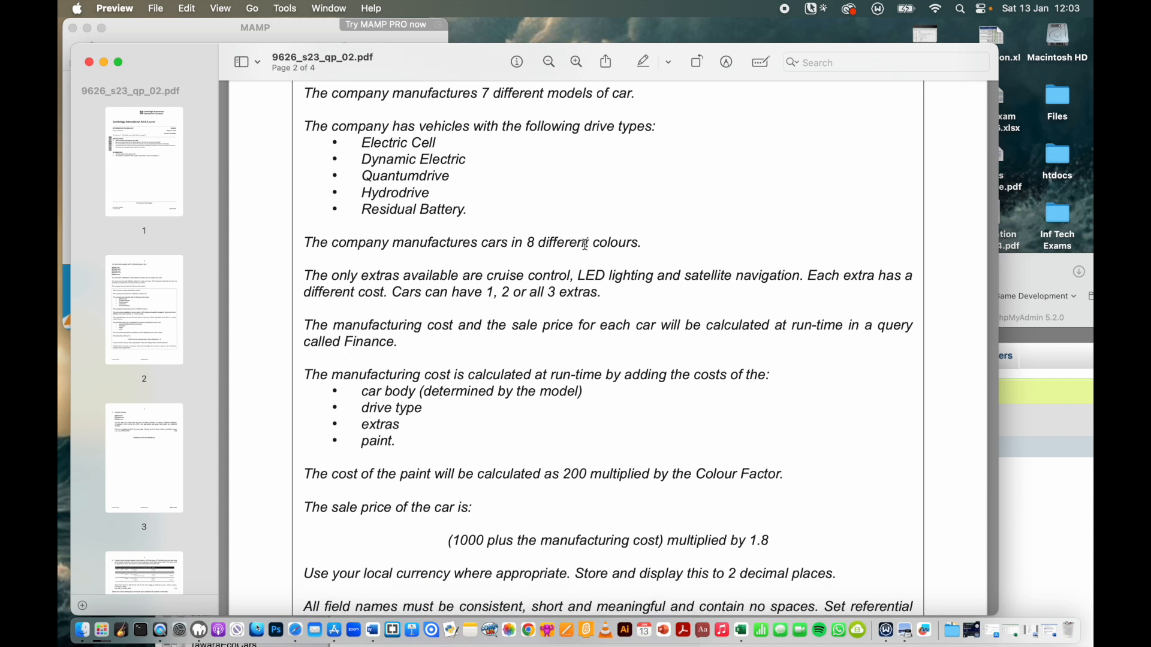
scroll(586, 244, down, 3)
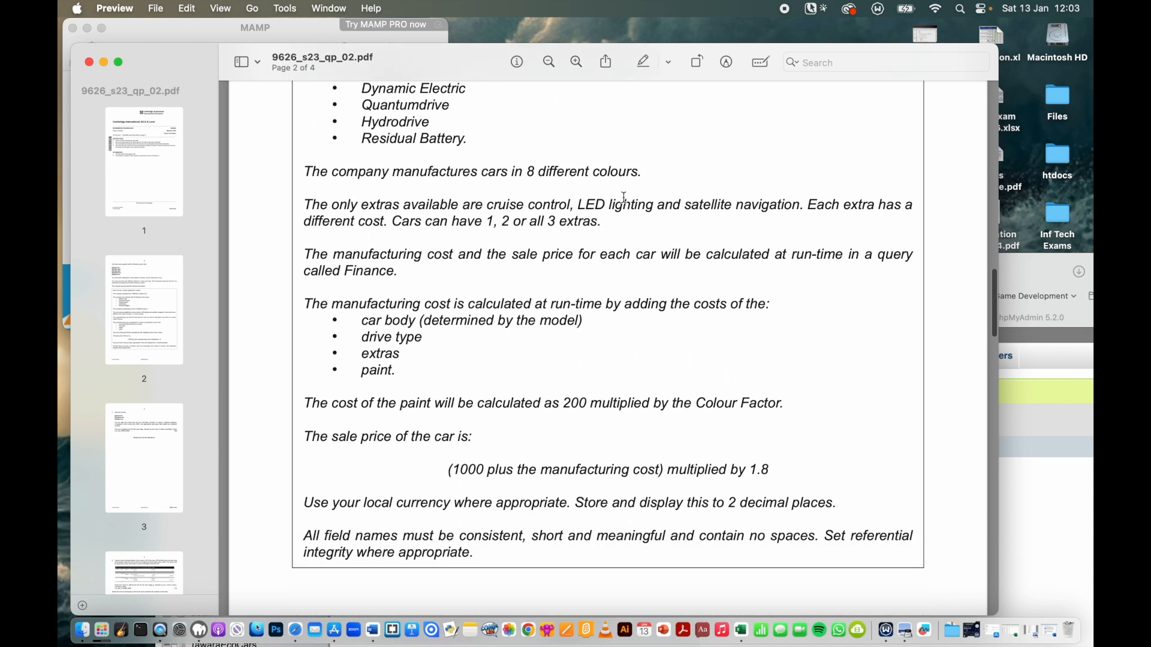
scroll(582, 389, down, 6)
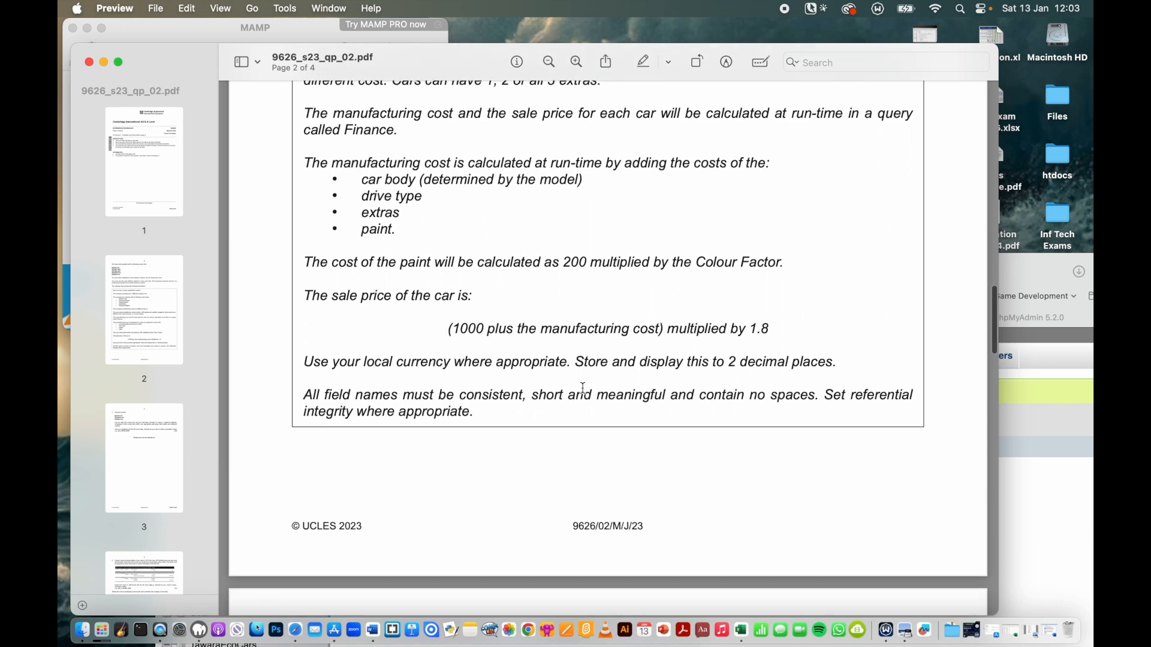
- Highlight the requirements from the manufacturing cost calculation through the 2 decimal places rule to examine them, and clear the selection
drag(304, 112, 672, 412)
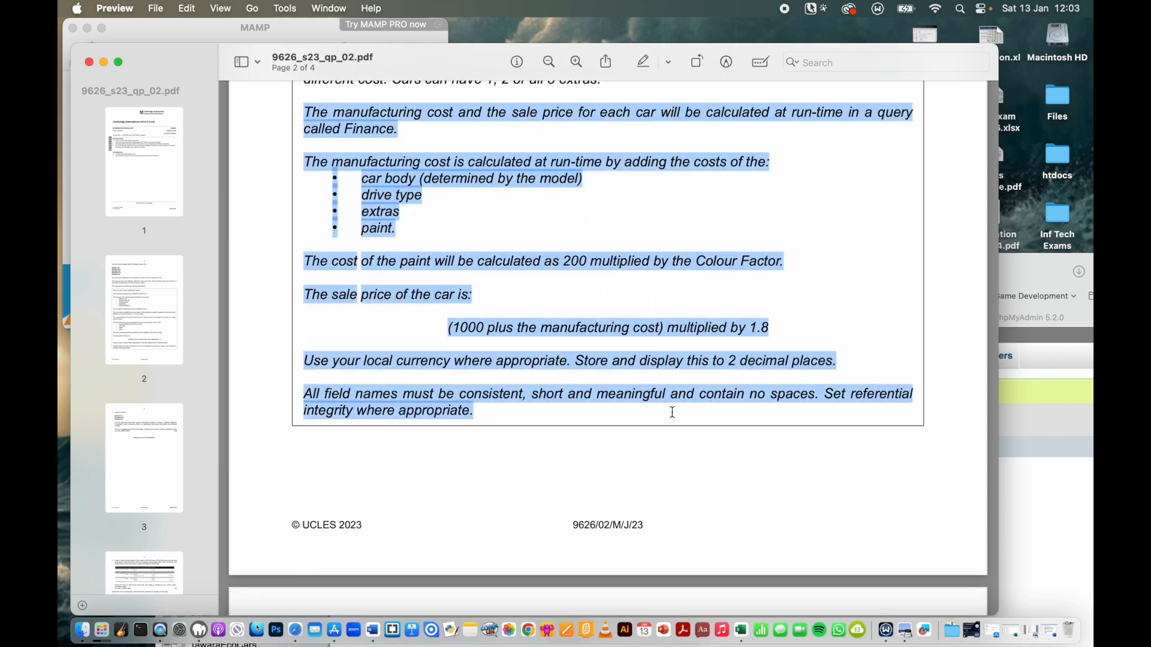
click(849, 367)
drag(845, 367, 303, 115)
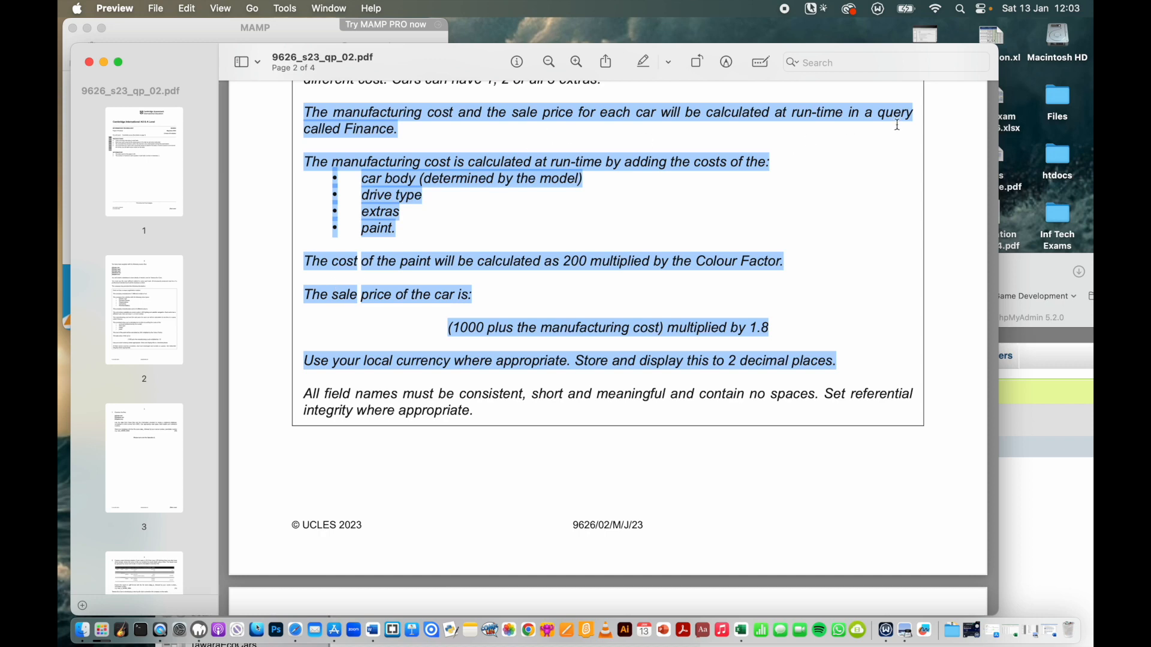
click(866, 139)
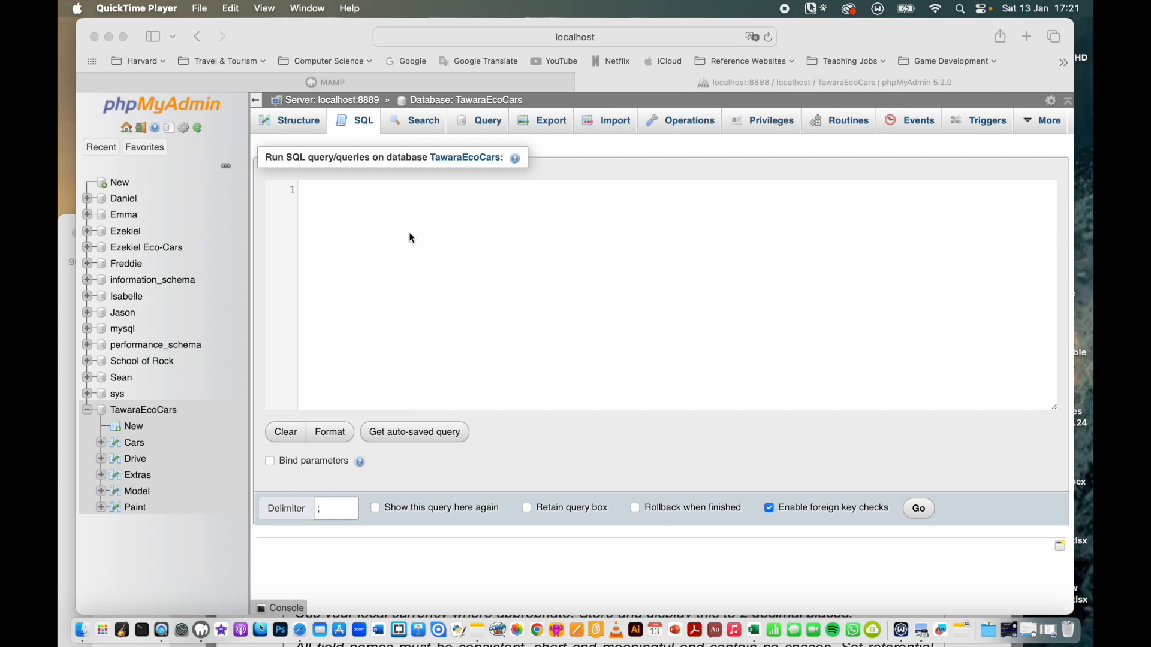
- Switch from the SQL query page to 9626_s23_qp_02.pdf in Preview and reread the run-time calculation rules for the Finance query
click(69, 231)
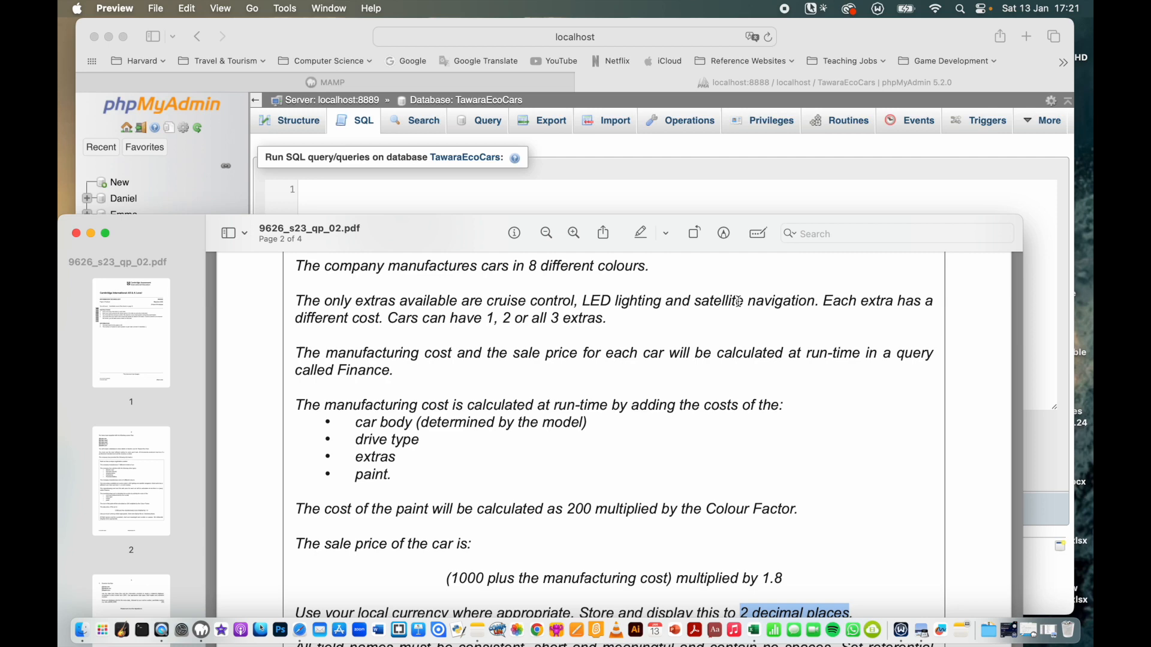
scroll(741, 303, up, 2)
drag(808, 395, 862, 399)
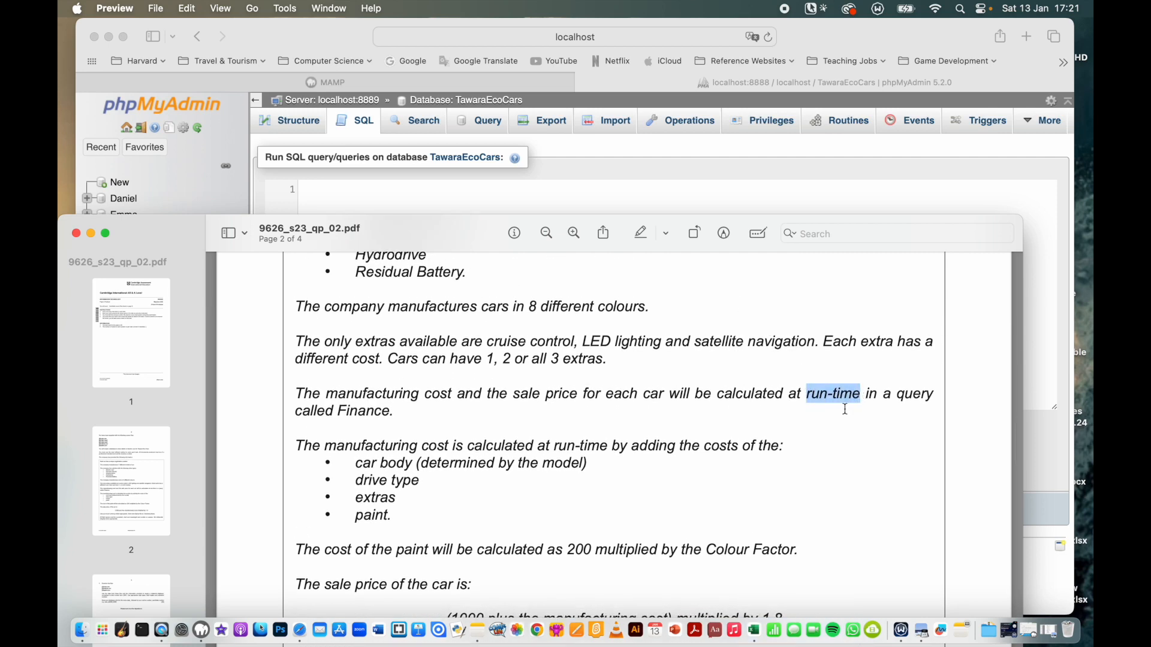
click(845, 409)
scroll(654, 508, down, 3)
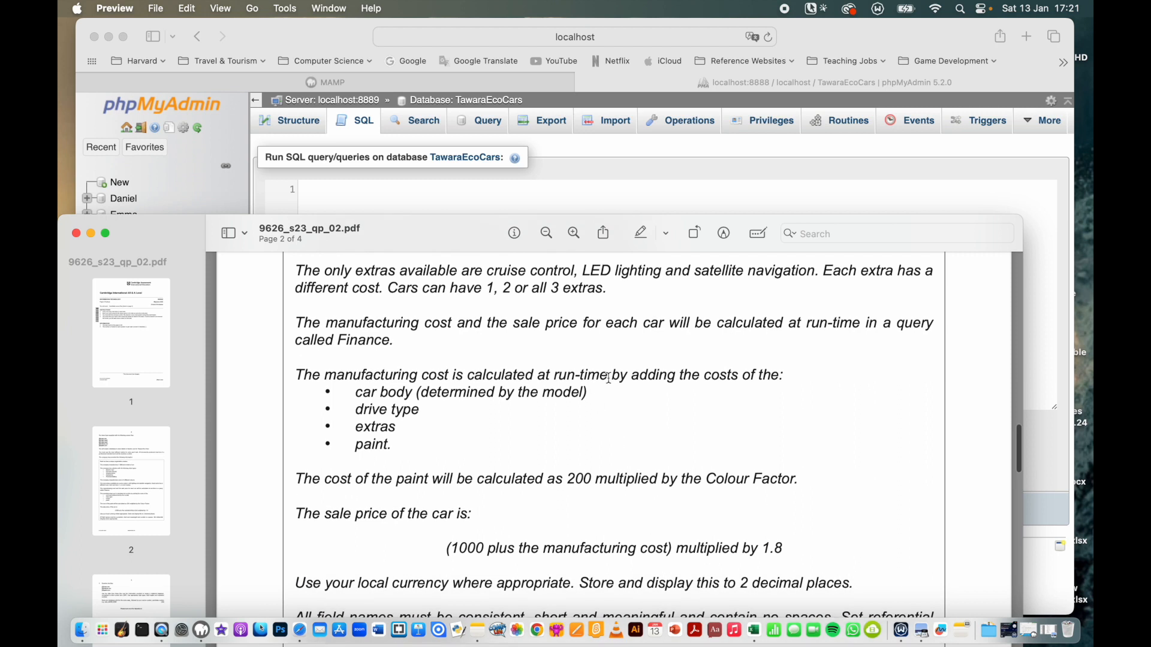
- Highlight the run-time wording in 9626_s23_qp_02.pdf and compare the Finance query rules with the empty SQL page in Safari
drag(608, 378, 558, 378)
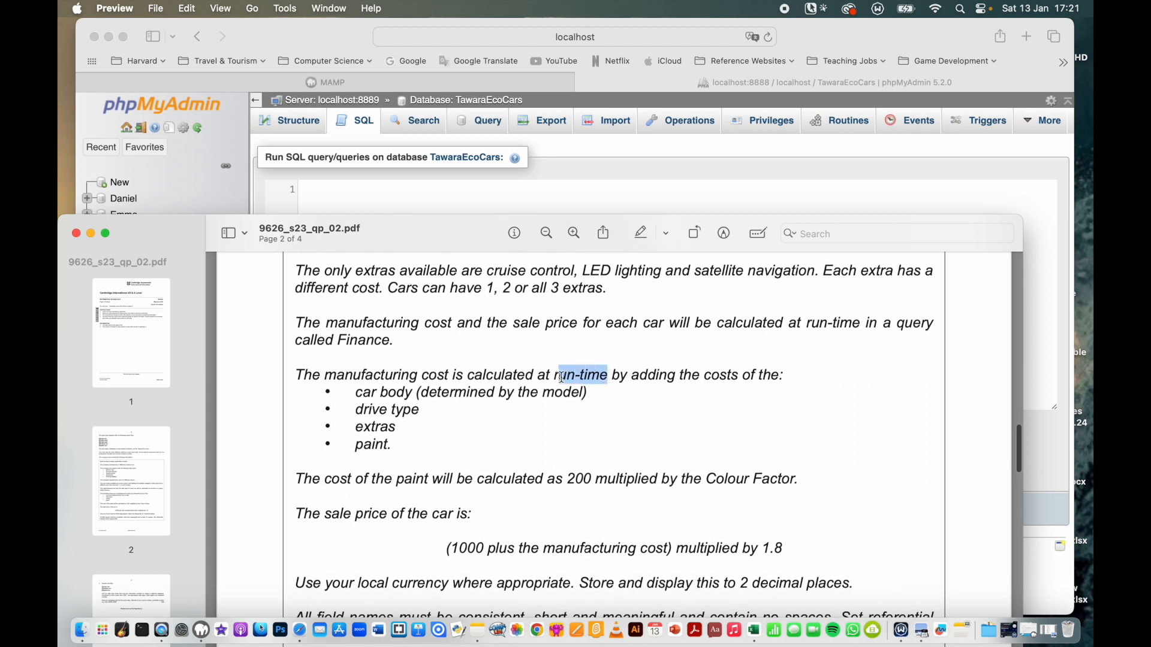
click(691, 420)
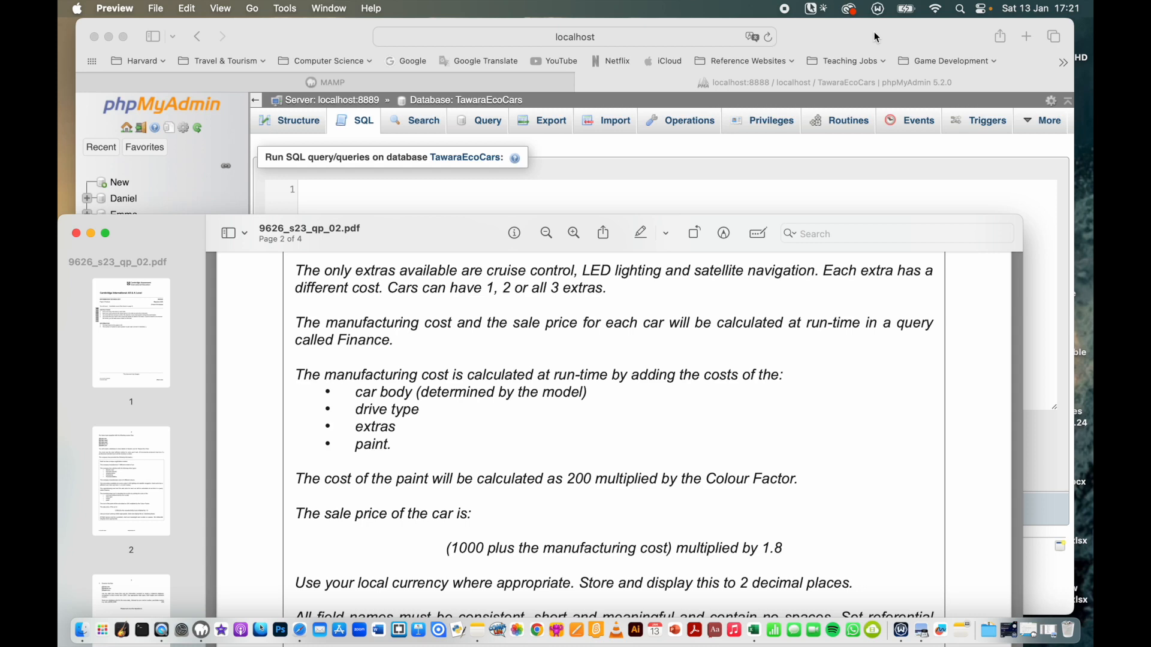
click(844, 34)
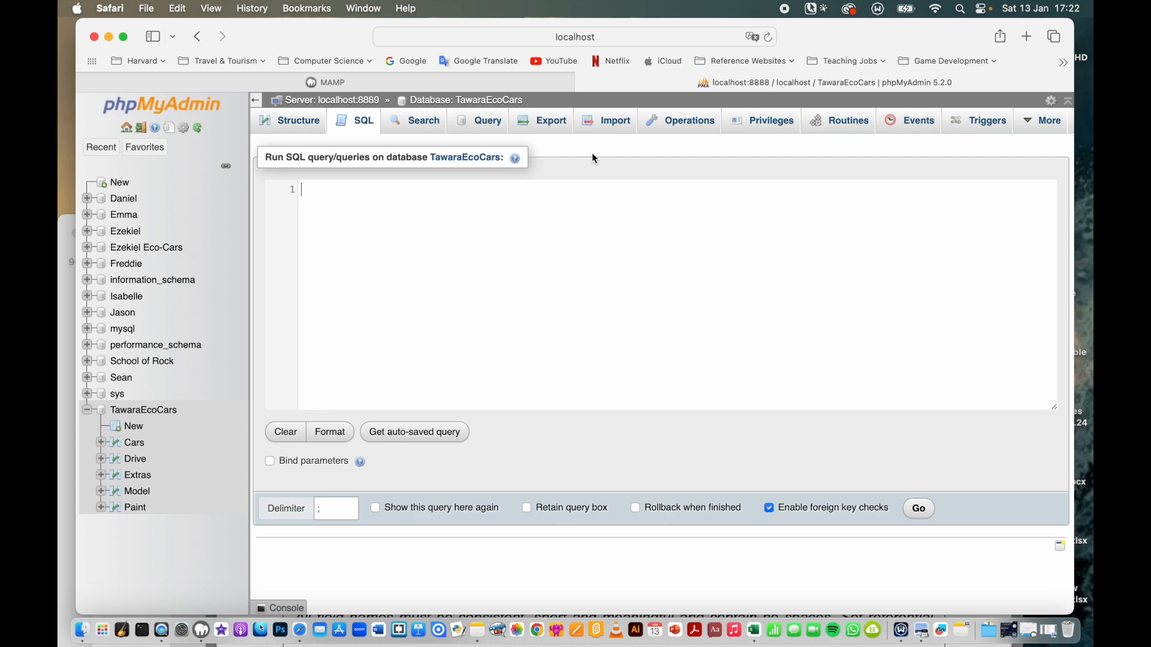
click(66, 227)
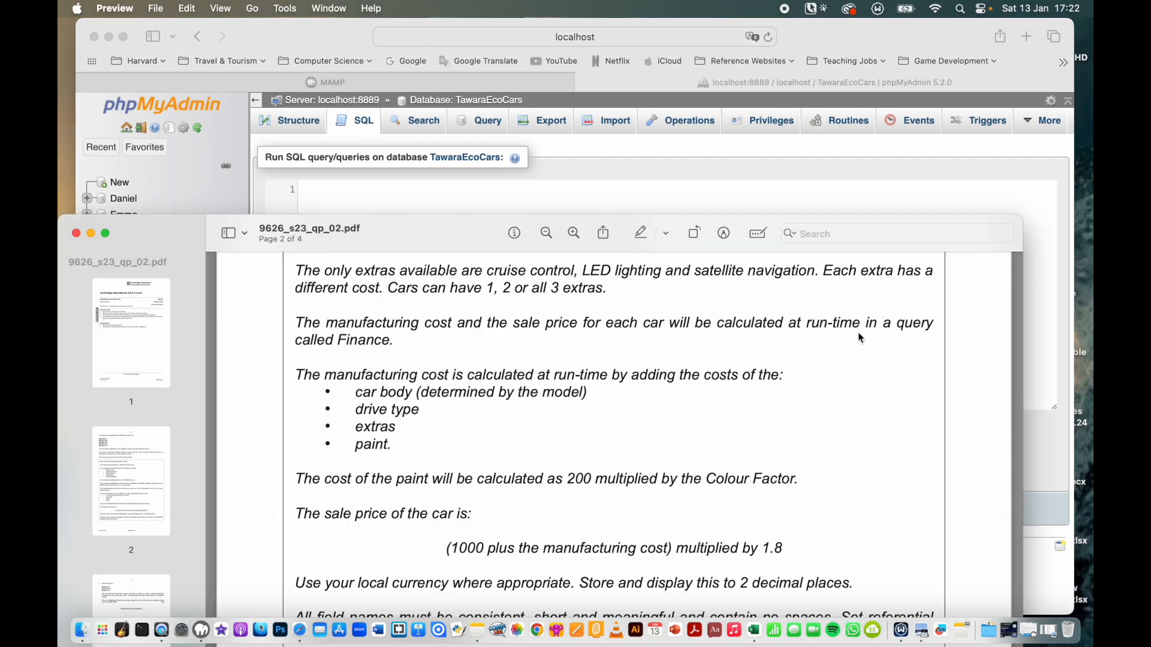
click(751, 185)
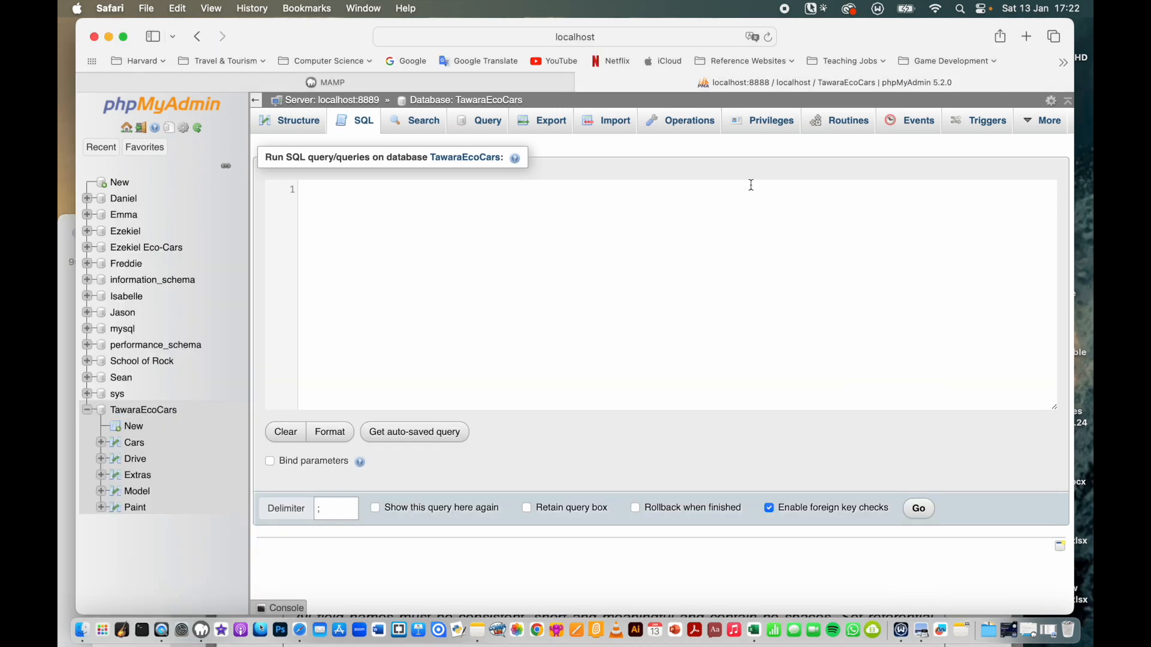
key(F1)
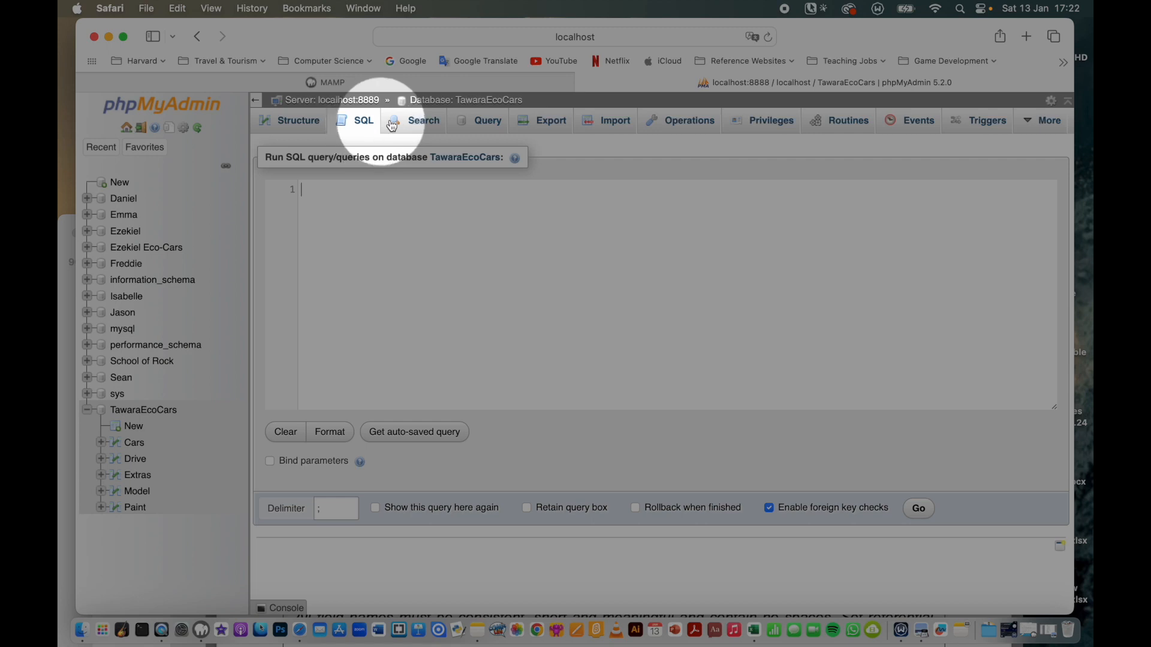
- Start a multi-table query with the Cars table's Registration column and the Drive table's DriveCost column
click(488, 124)
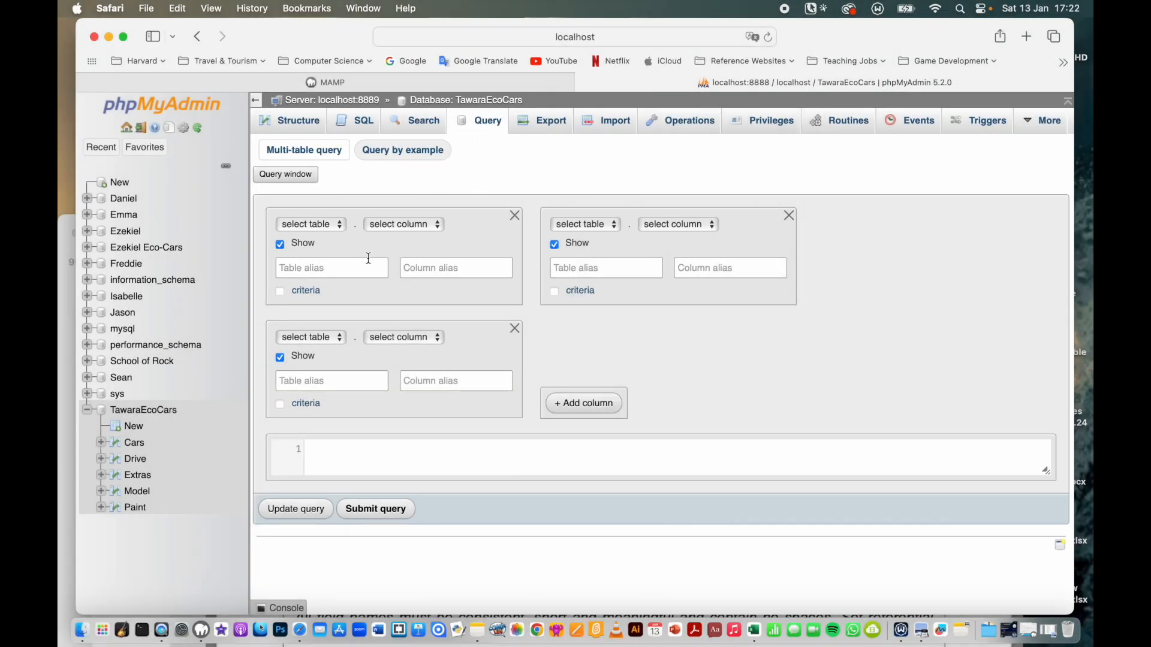
click(333, 225)
click(326, 242)
click(411, 226)
click(418, 243)
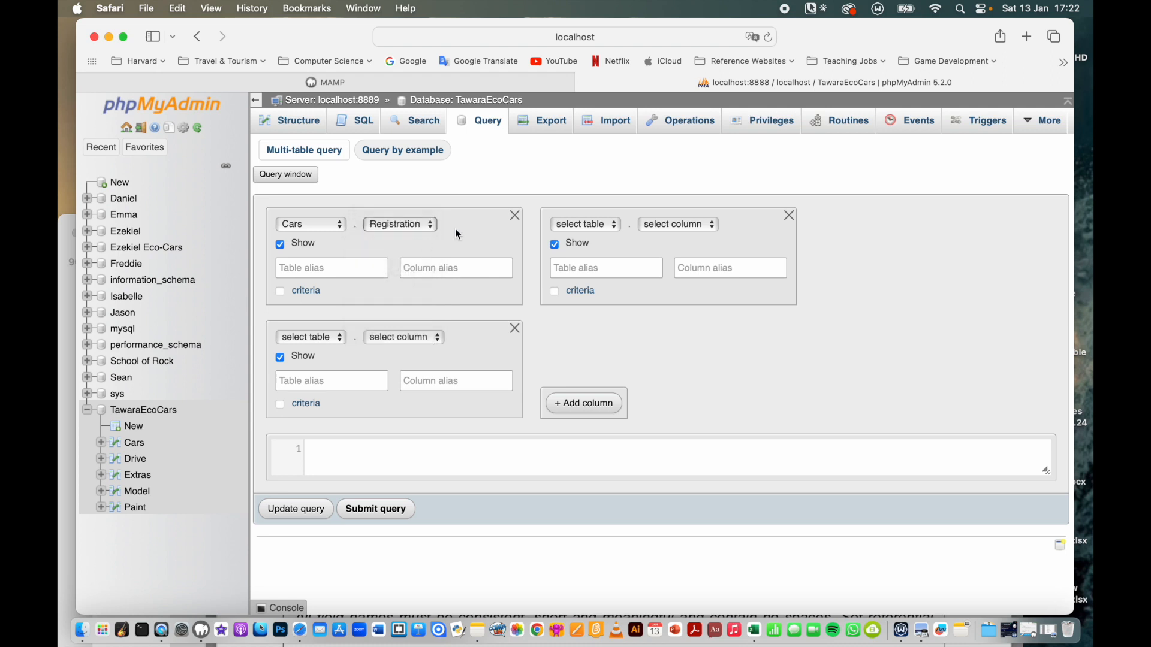
click(611, 226)
click(592, 258)
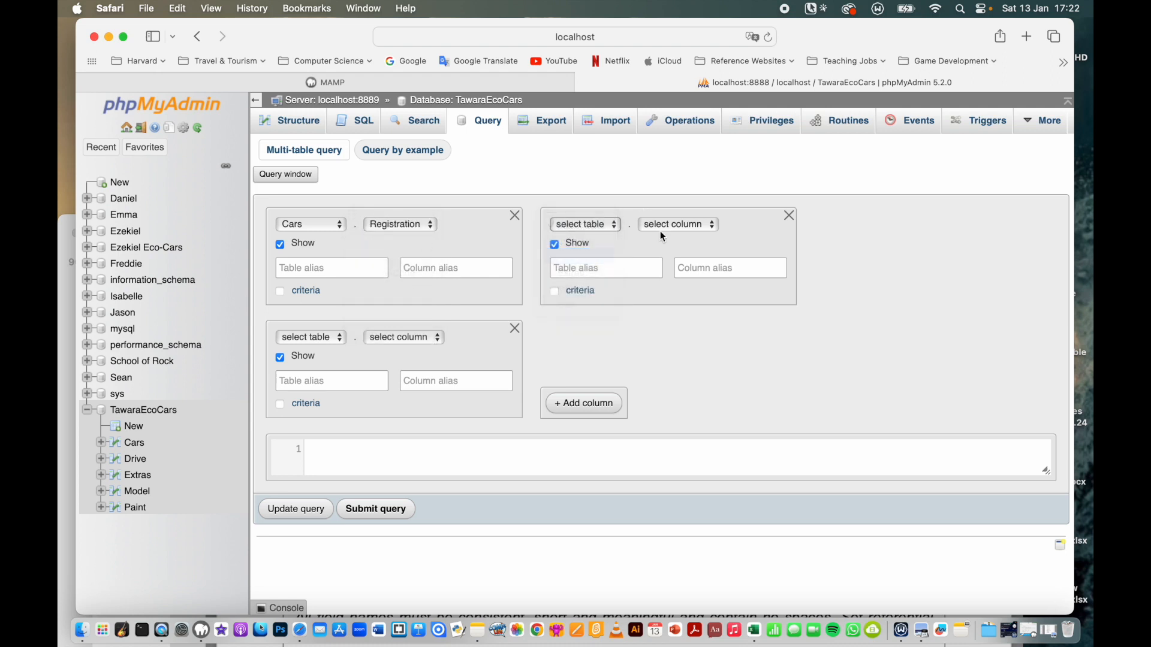
click(665, 224)
click(688, 263)
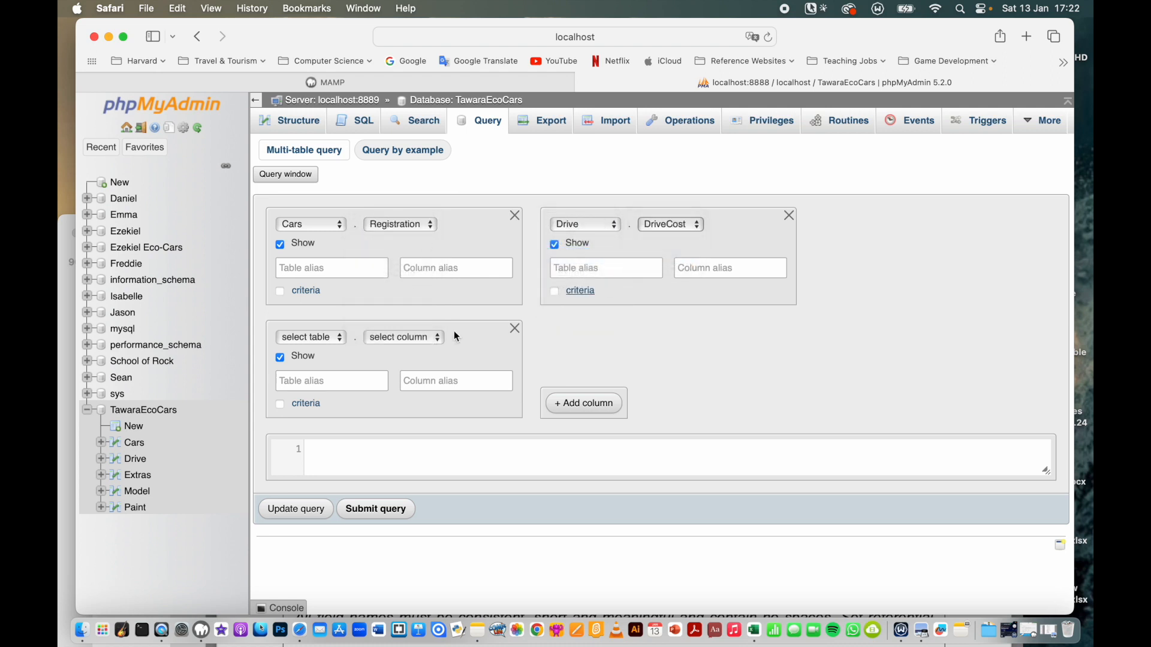
- Add the Extras table's ExtrasCost column, generate the SQL to examine it, and return to the SQL page discarding the unsaved query
click(334, 338)
click(317, 388)
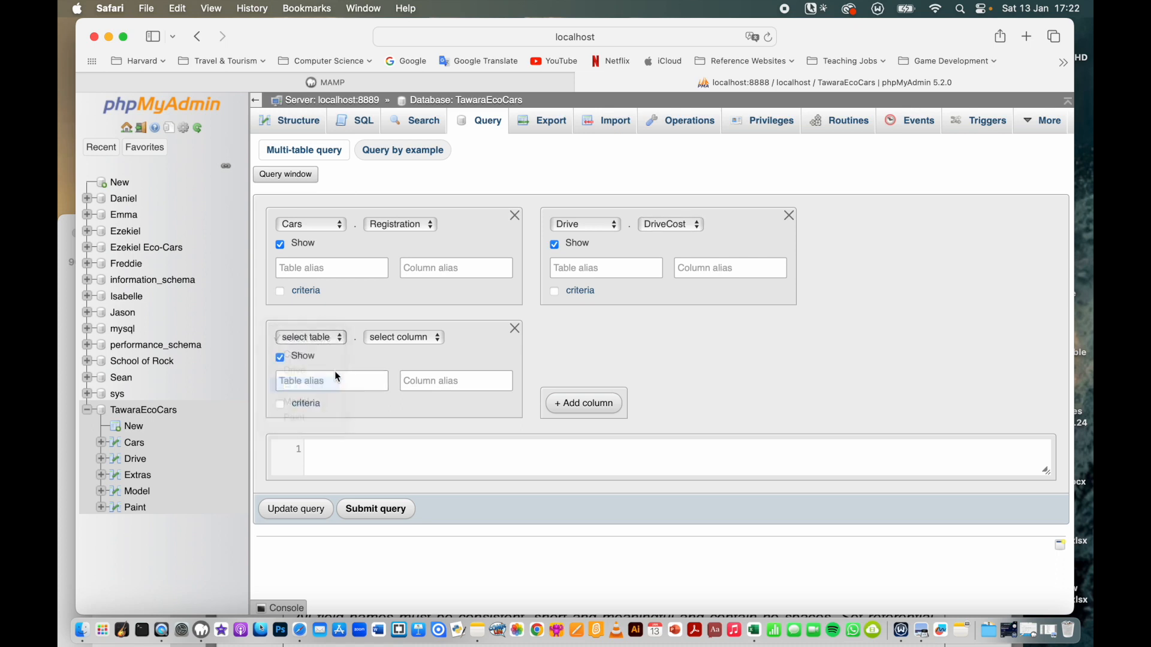
click(411, 340)
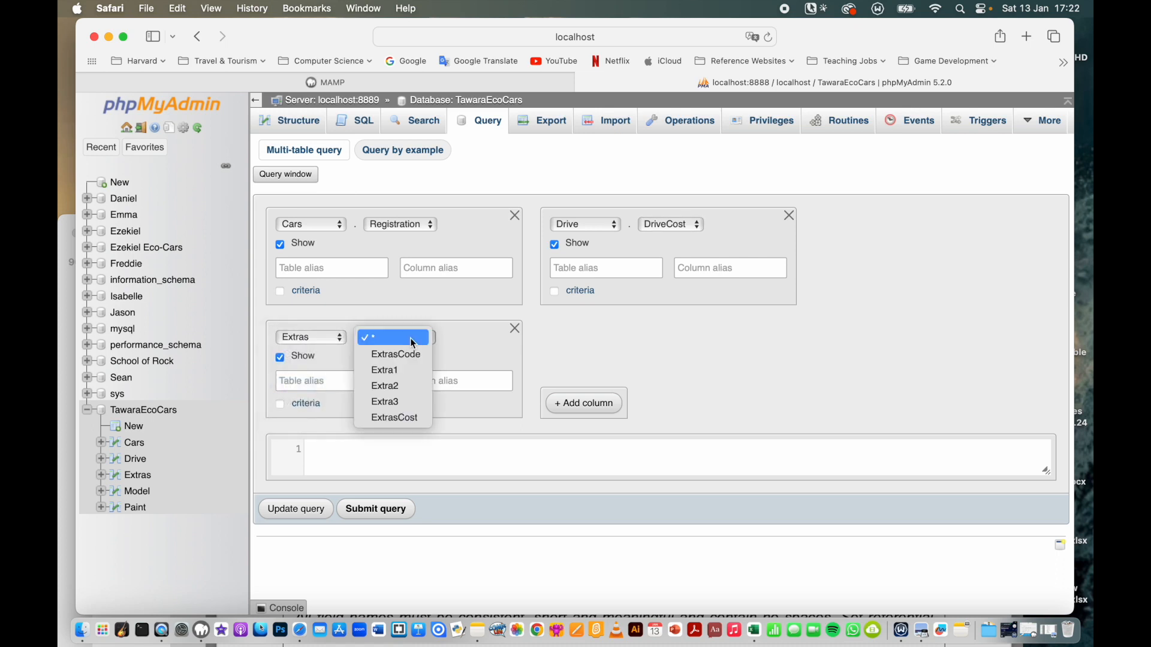
click(410, 418)
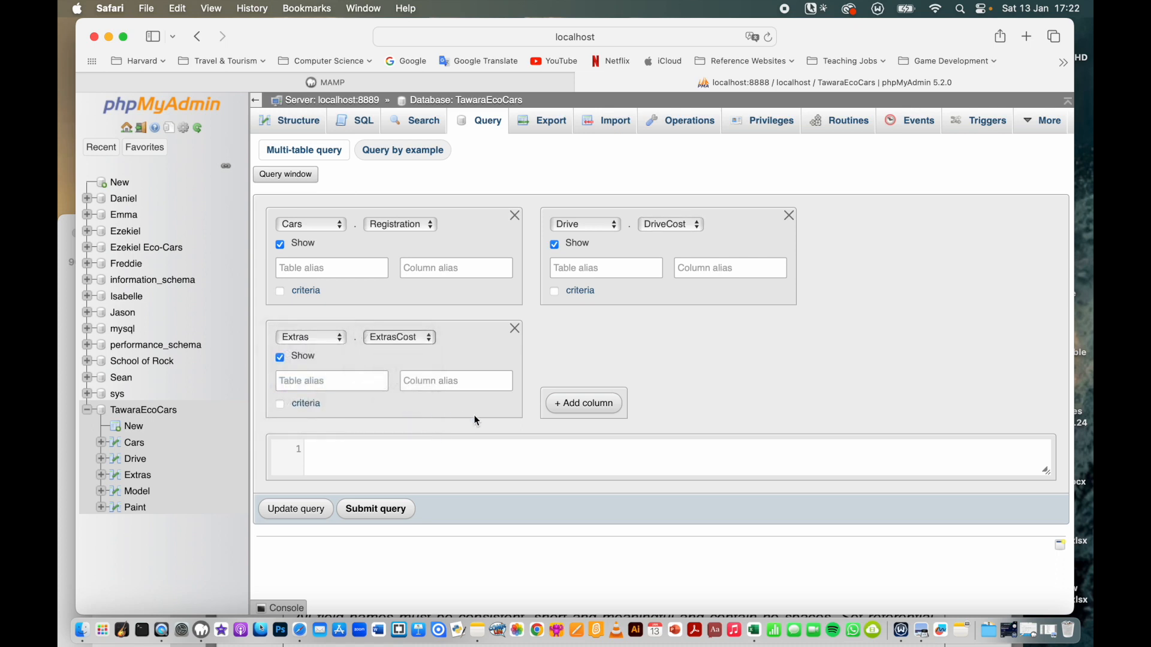
click(300, 509)
drag(306, 449, 404, 441)
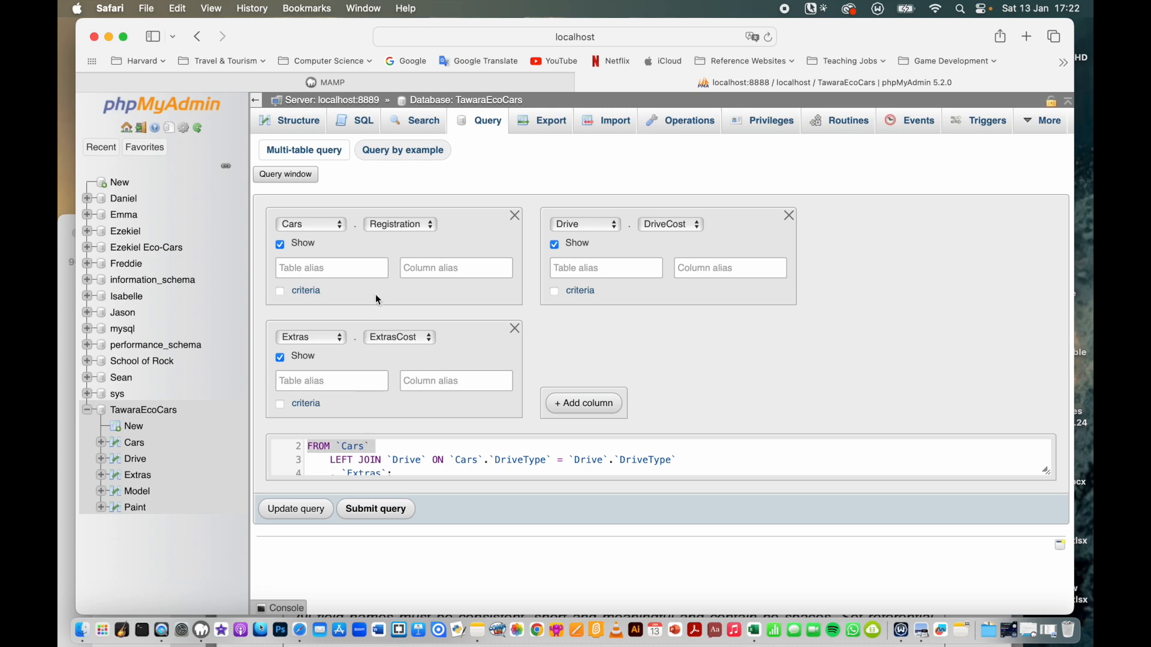
click(357, 127)
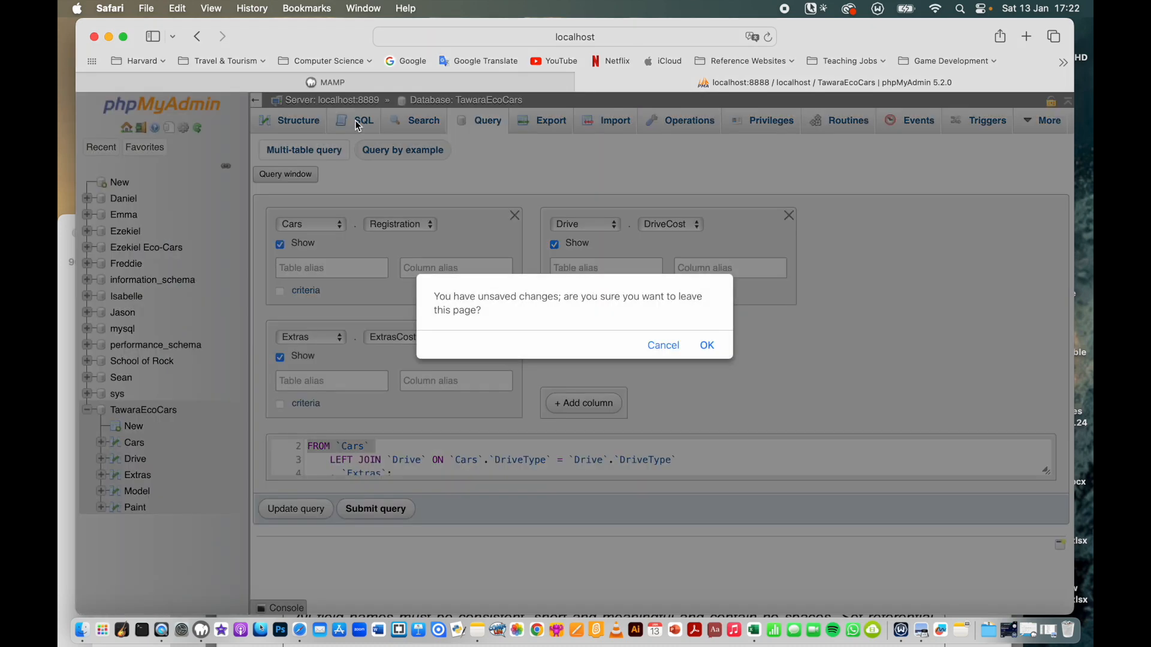
click(707, 348)
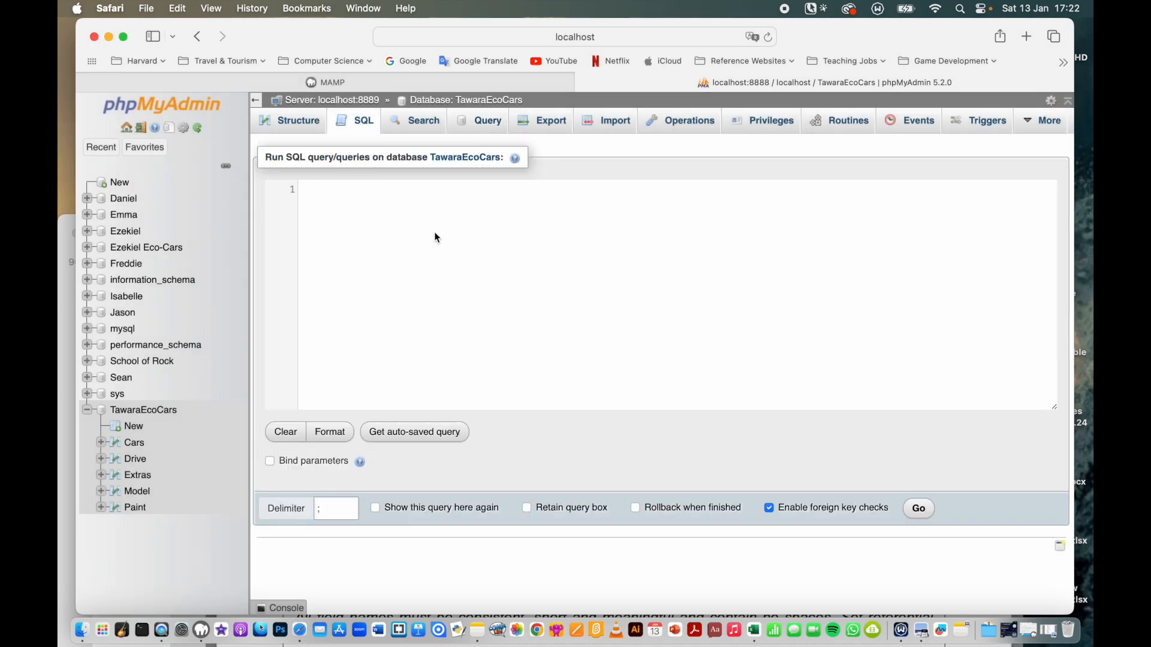
- Check the required query name in 9626_s23_qp_02.pdf by highlighting Finance, and return to the empty SQL editor in Safari
click(66, 393)
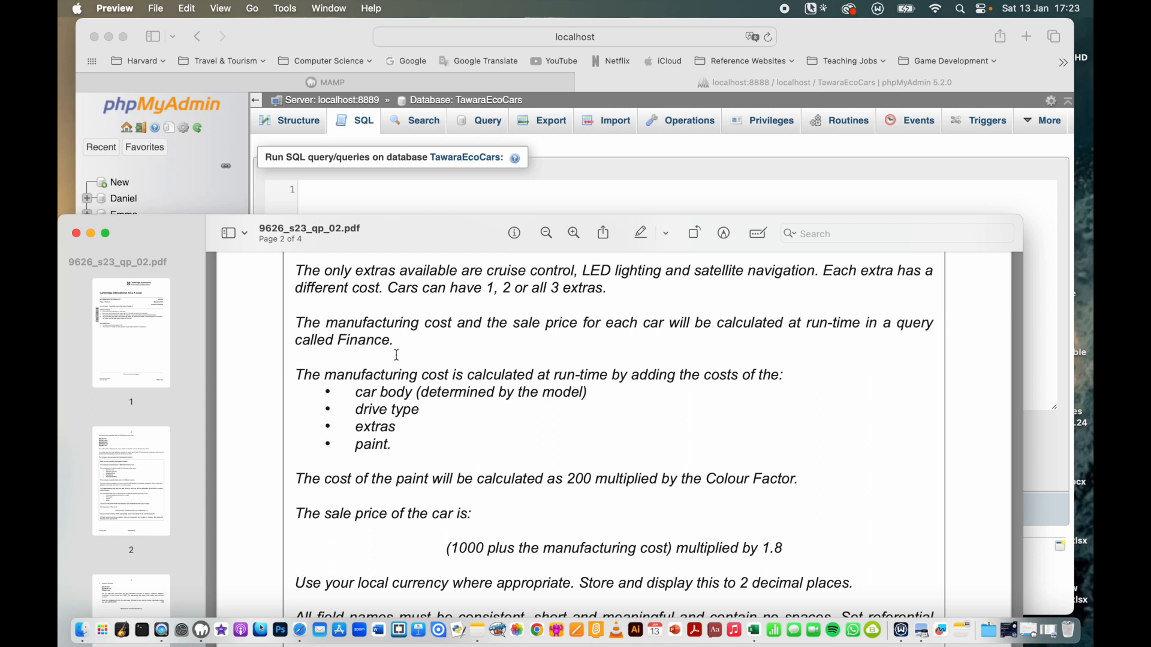
drag(390, 342, 340, 343)
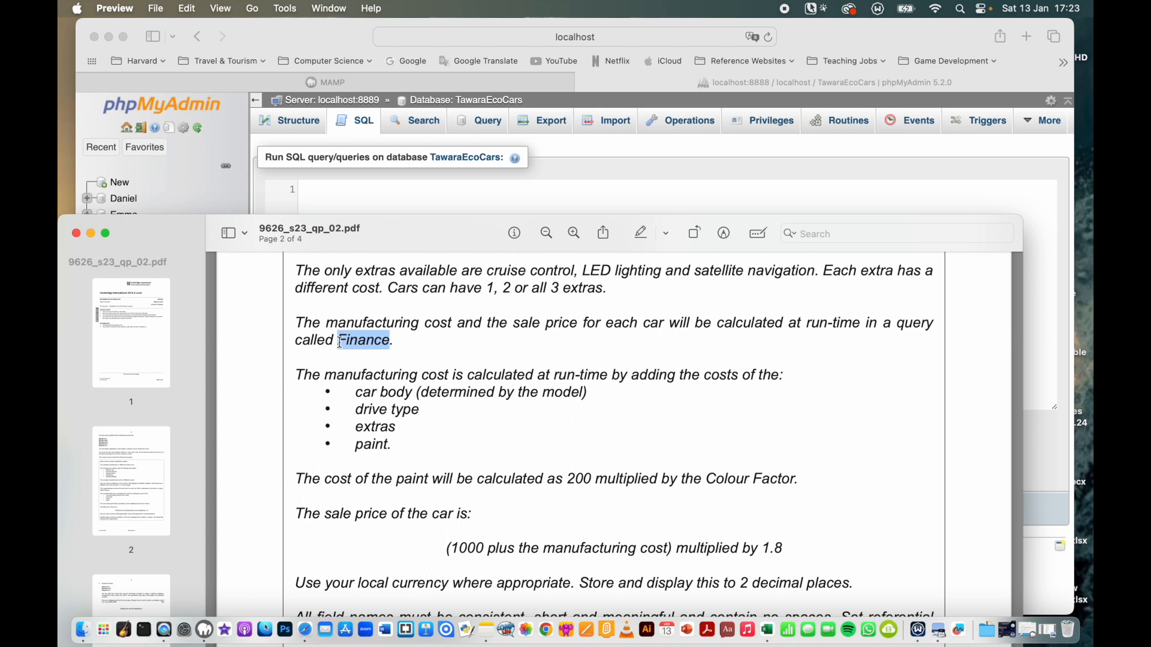
click(372, 200)
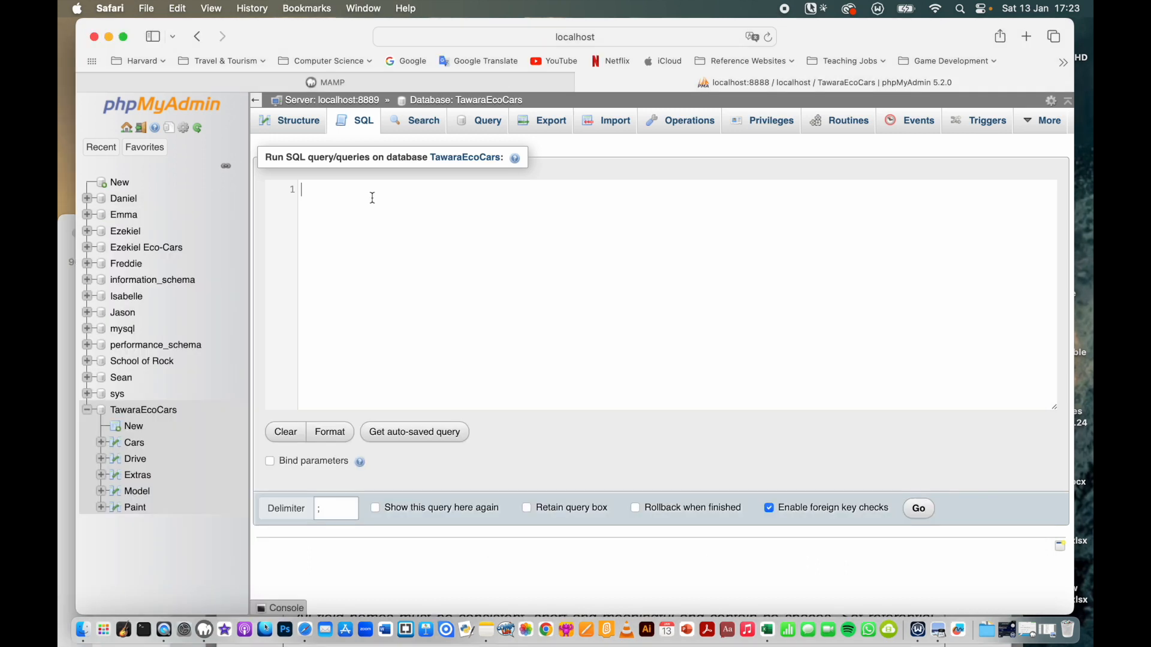
- Write the statement CREATE TABLE Finance on line 1 of the SQL editor, followed by a blank line
text(CREAT)
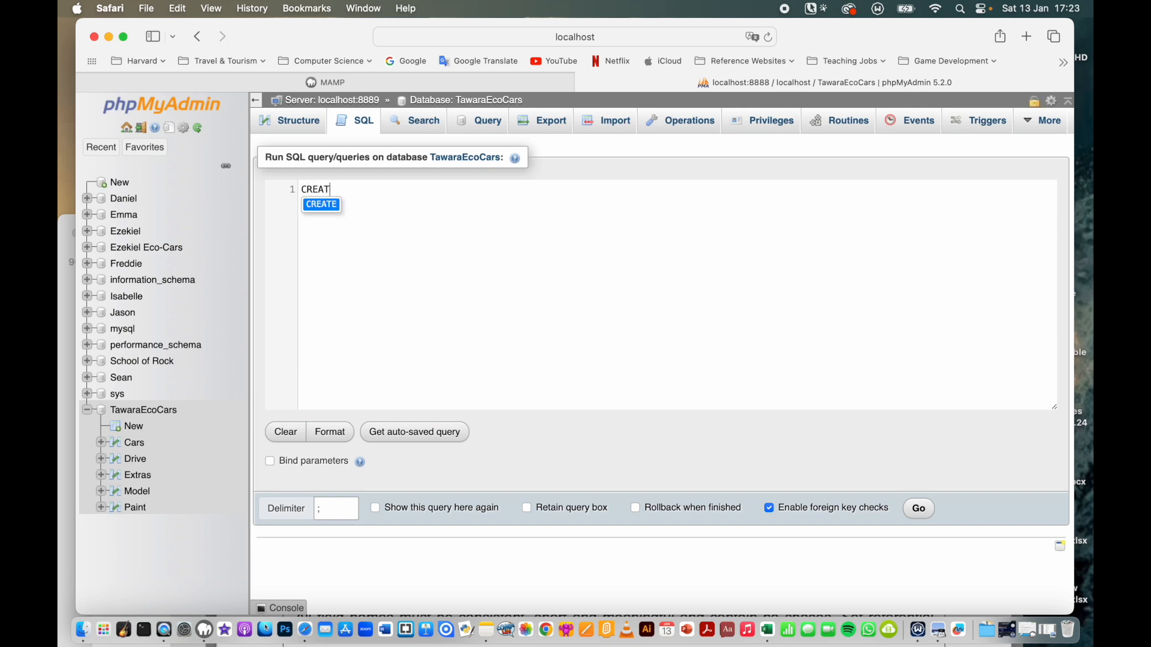
click(334, 207)
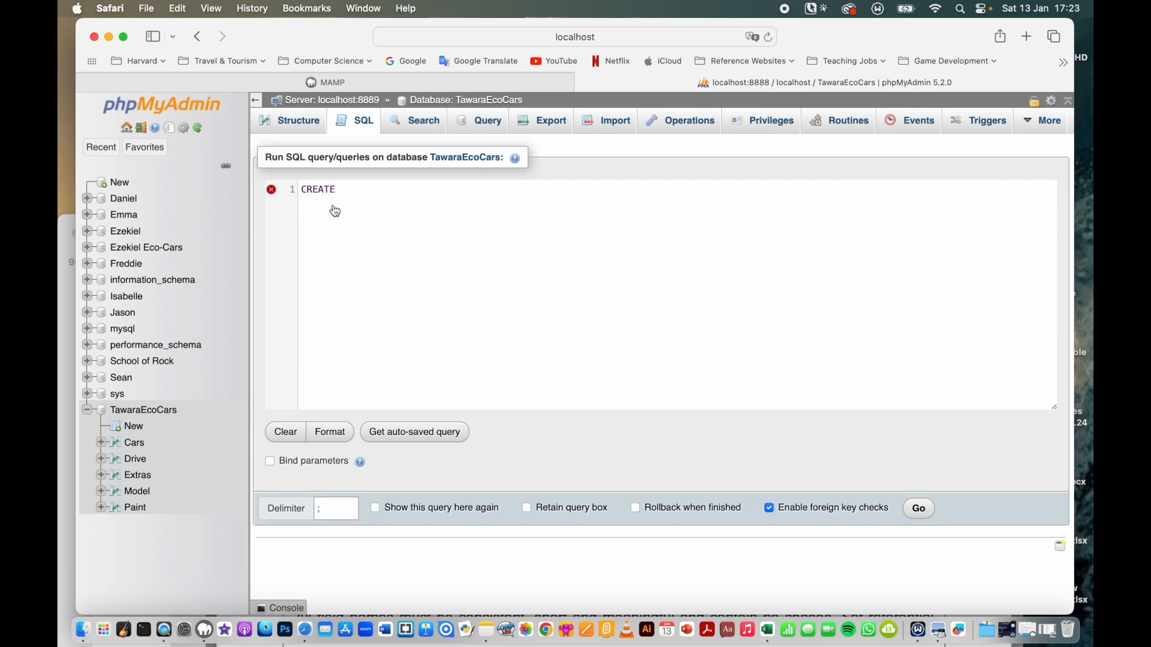
text(TAB)
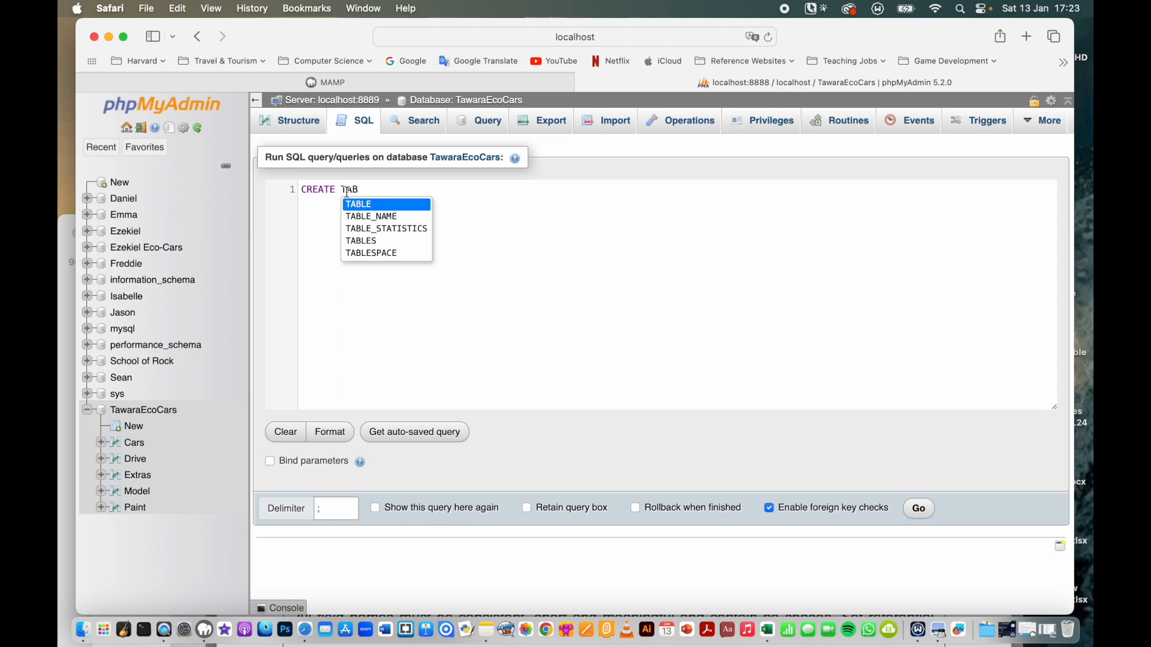
click(355, 209)
text(Finance)
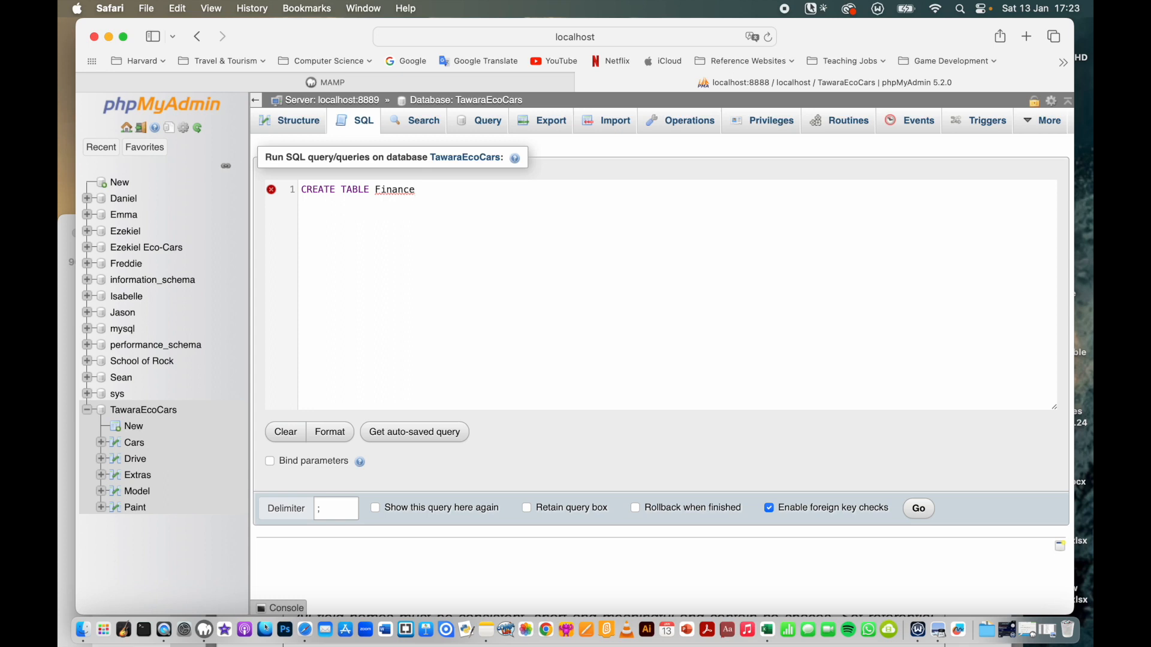
key(Return)
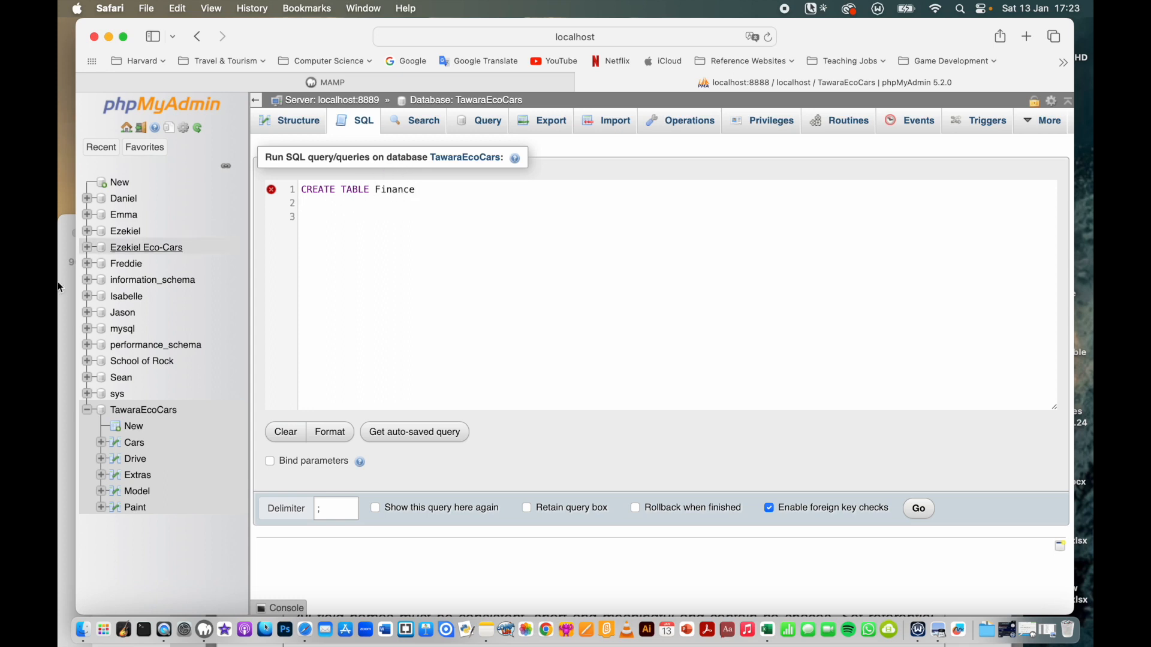
- Recheck the Finance requirements in the PDF, and begin a SELECT clause on line 3 of the SQL editor in Safari
click(66, 312)
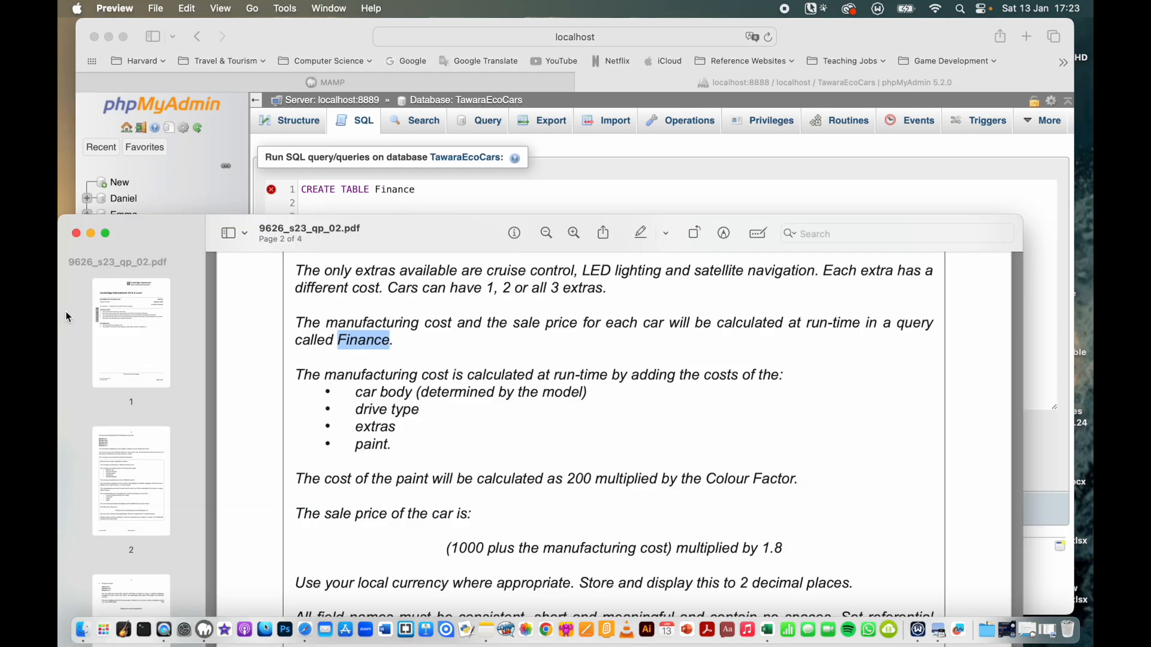
click(479, 199)
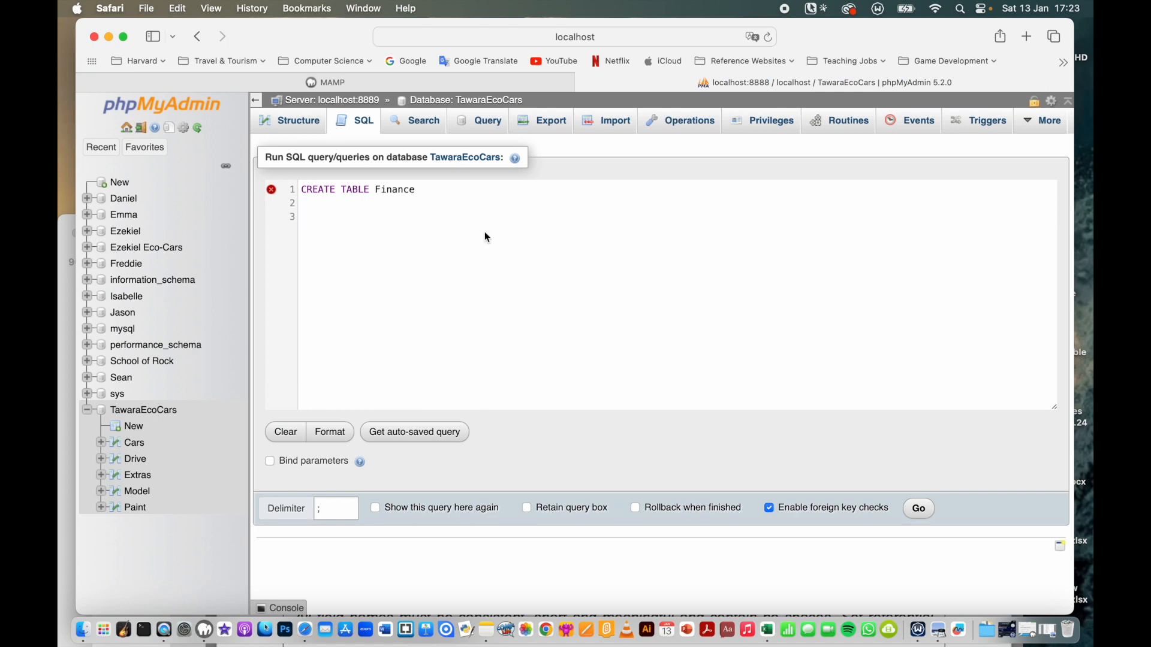
text(SELCT)
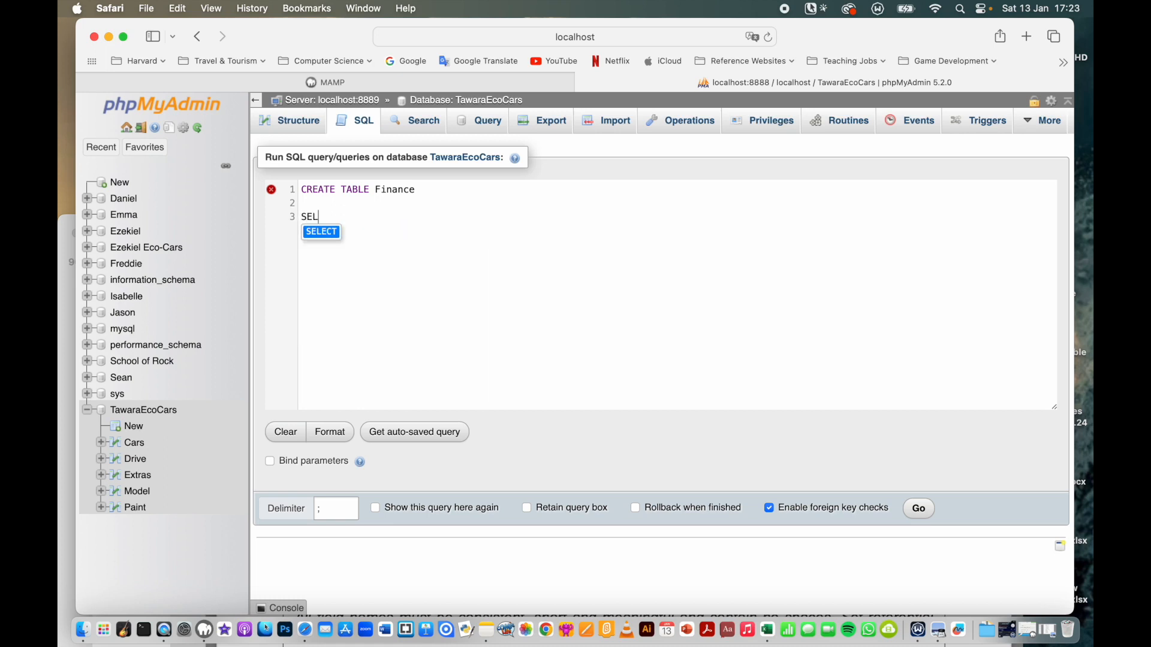
key(BackSpace)
key(BackSpace)
key(BackSpace)
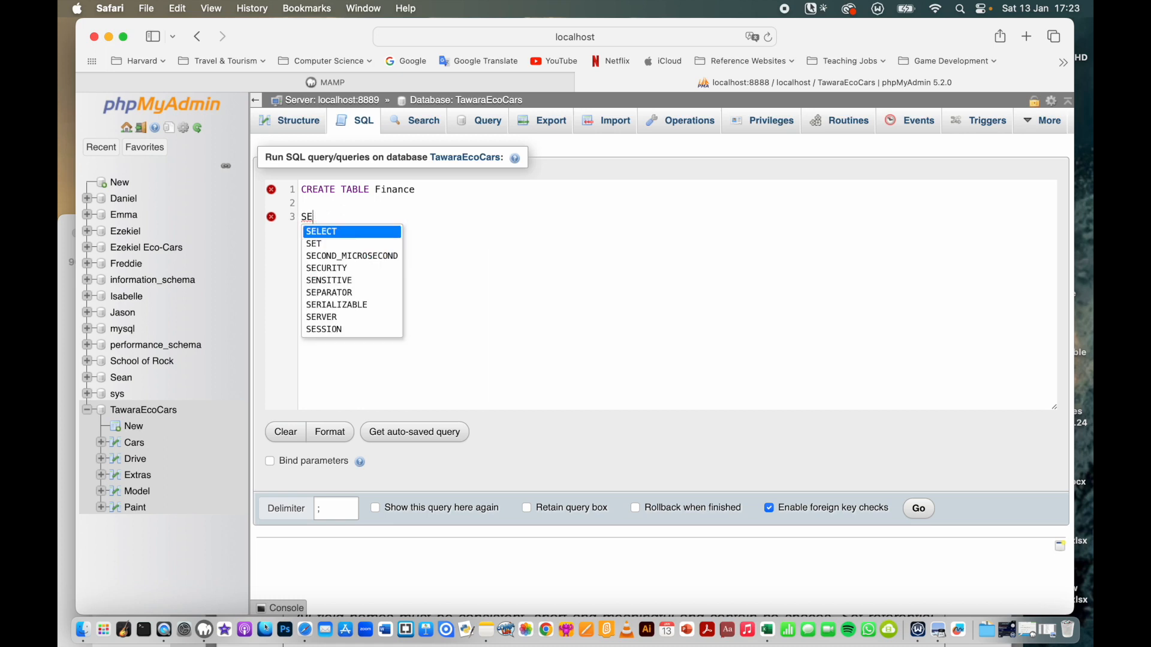
click(367, 232)
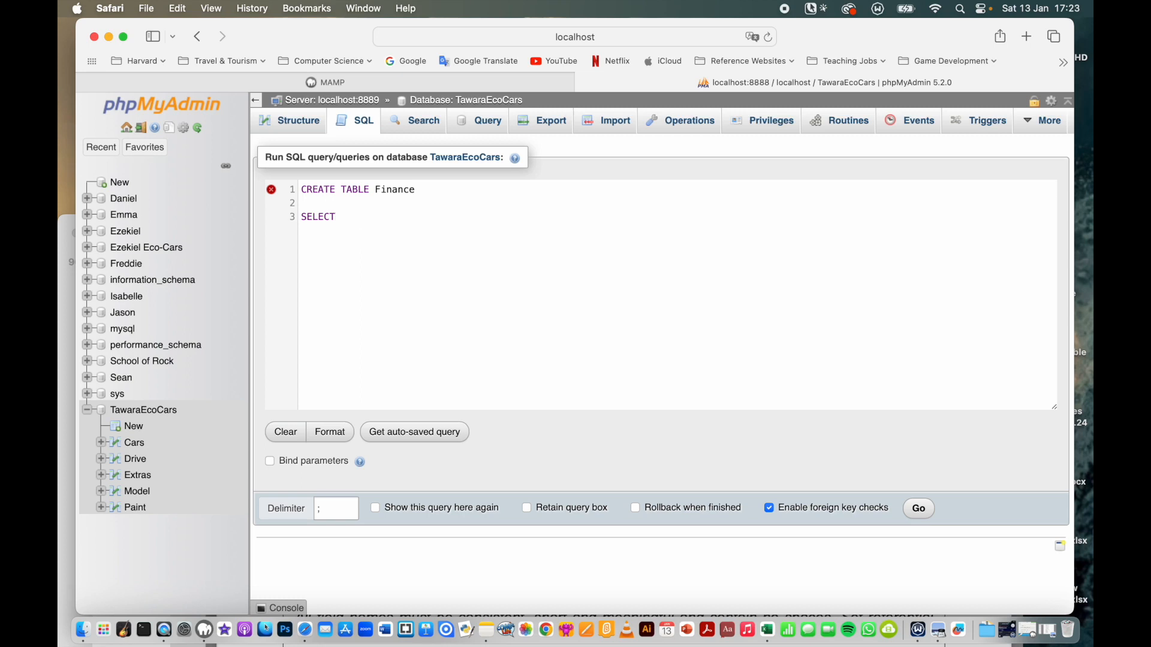
- Add the fields Cars.Registration and Drive.DriveCost, separated by a comma, to the SELECT clause on line 3
mouse_move(276, 197)
text(Car)
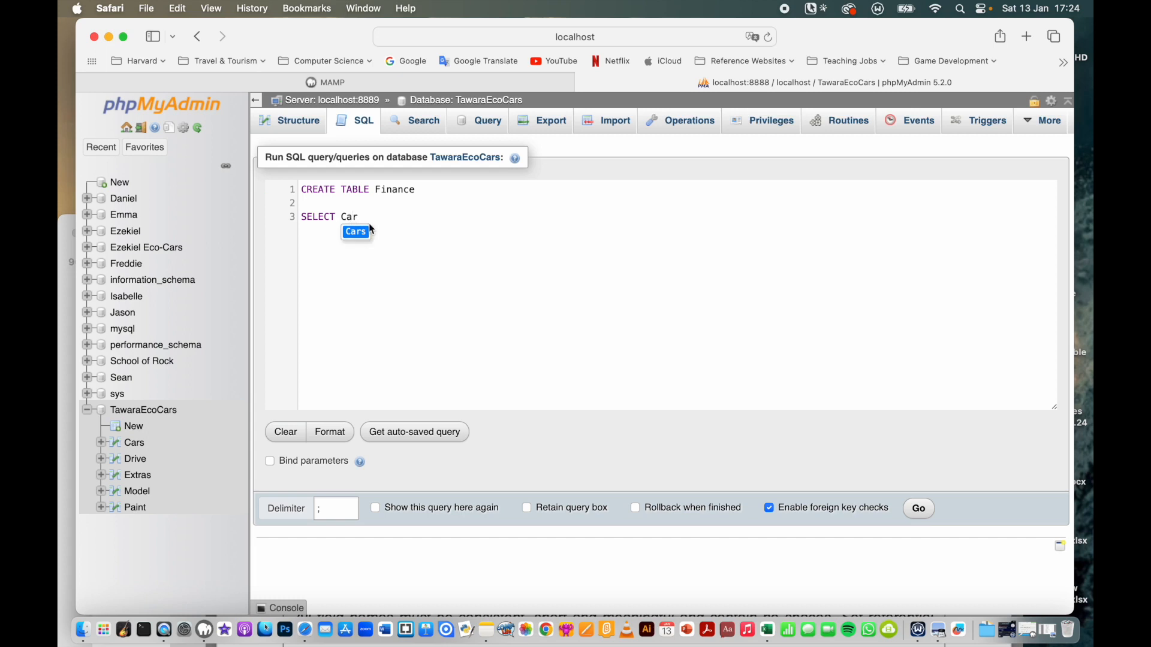
click(362, 240)
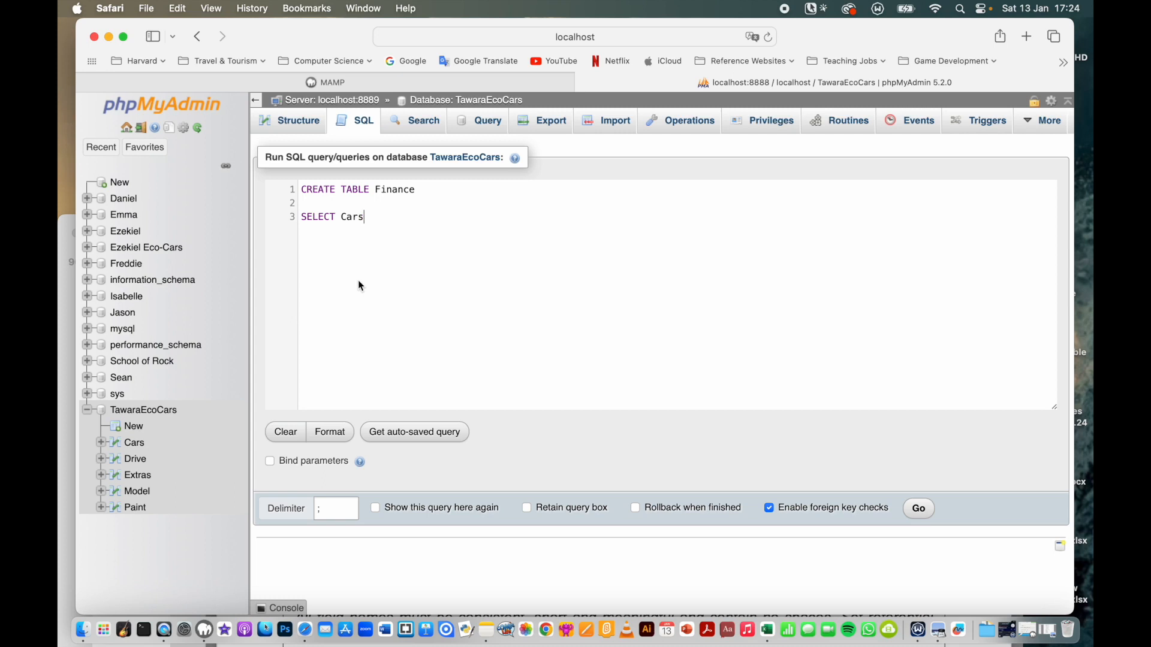
text(.R)
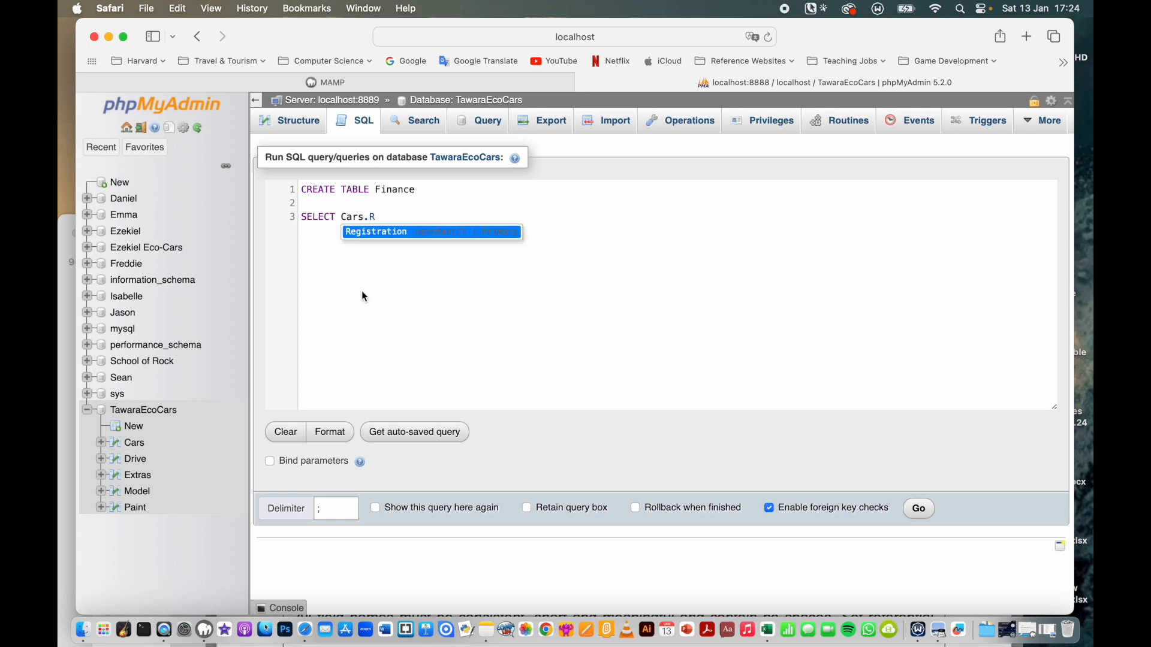
click(375, 235)
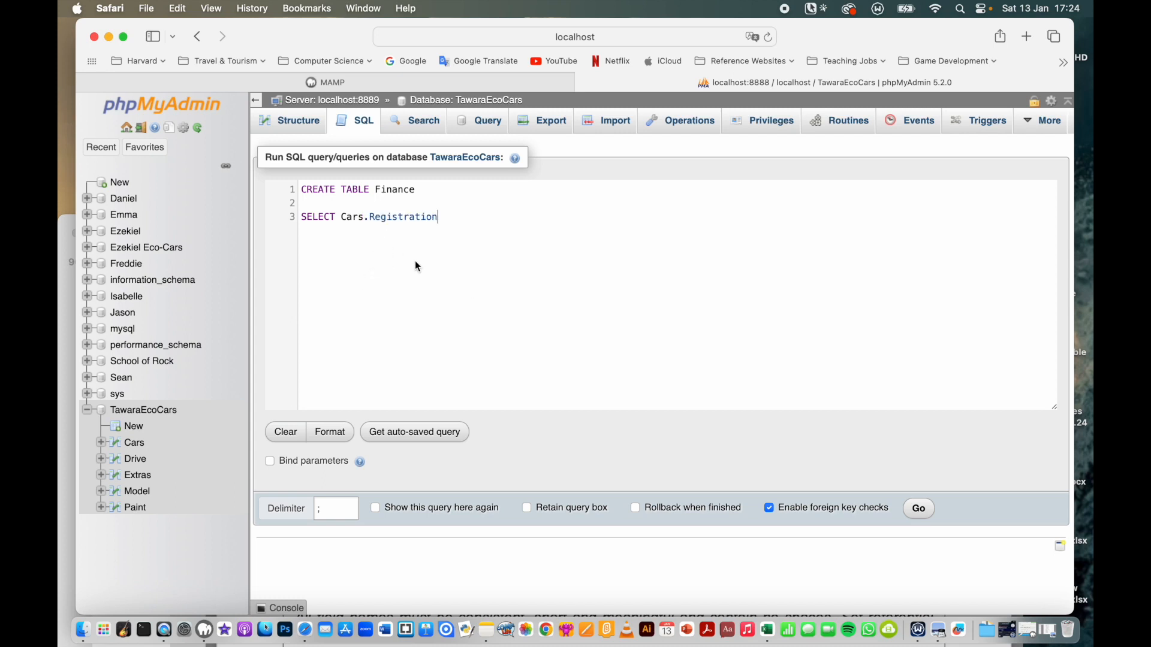
text(, D)
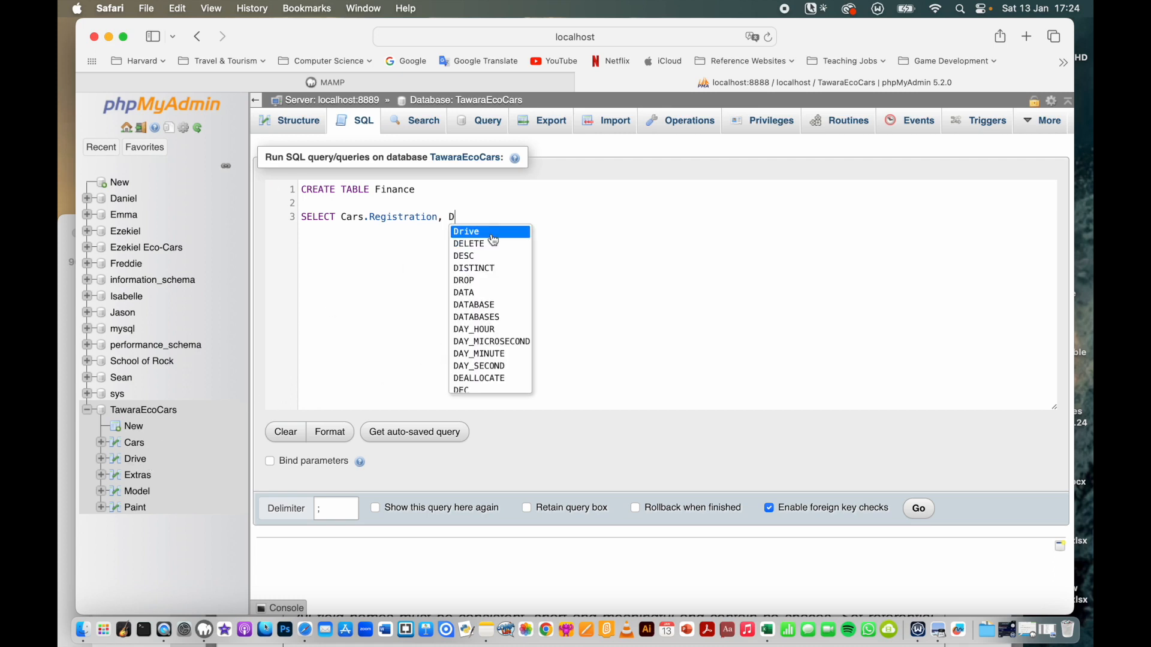
click(491, 238)
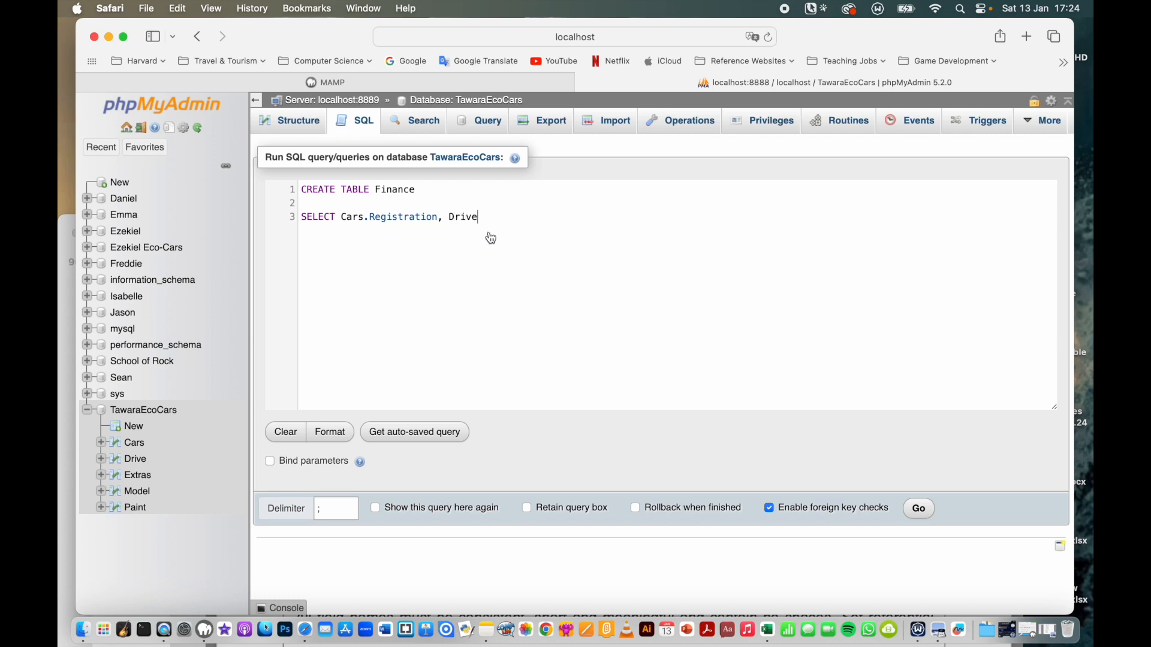
text(.D)
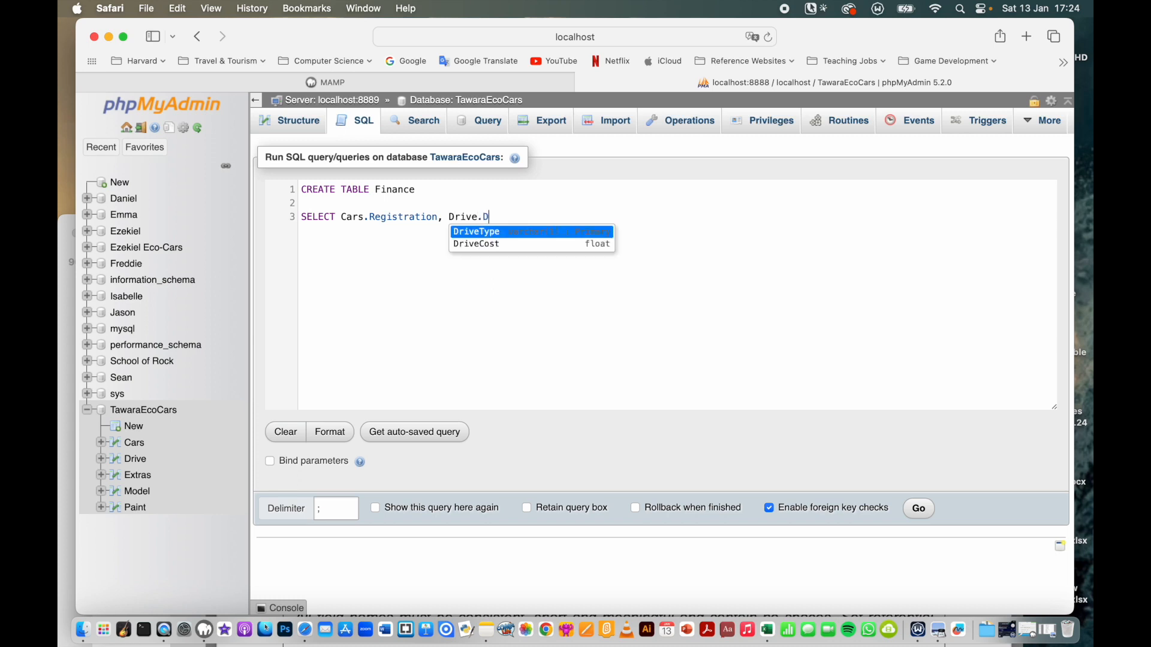
click(492, 244)
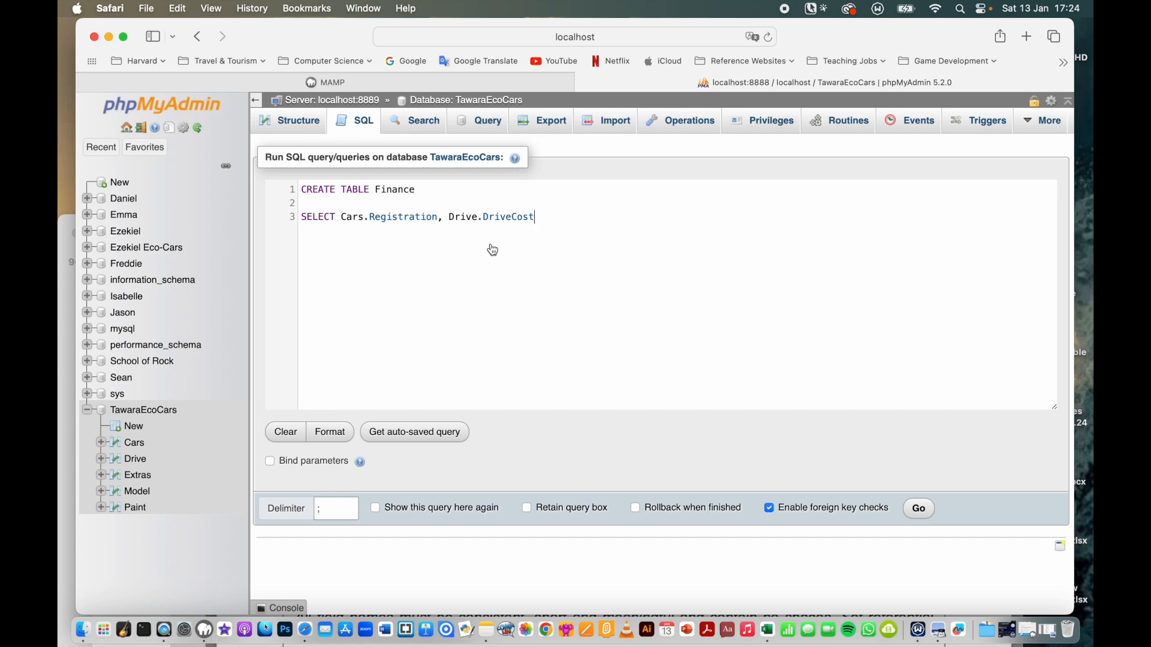
- Append Model.ModelCost to the SELECT list, with a comma and a space before it
text(,M)
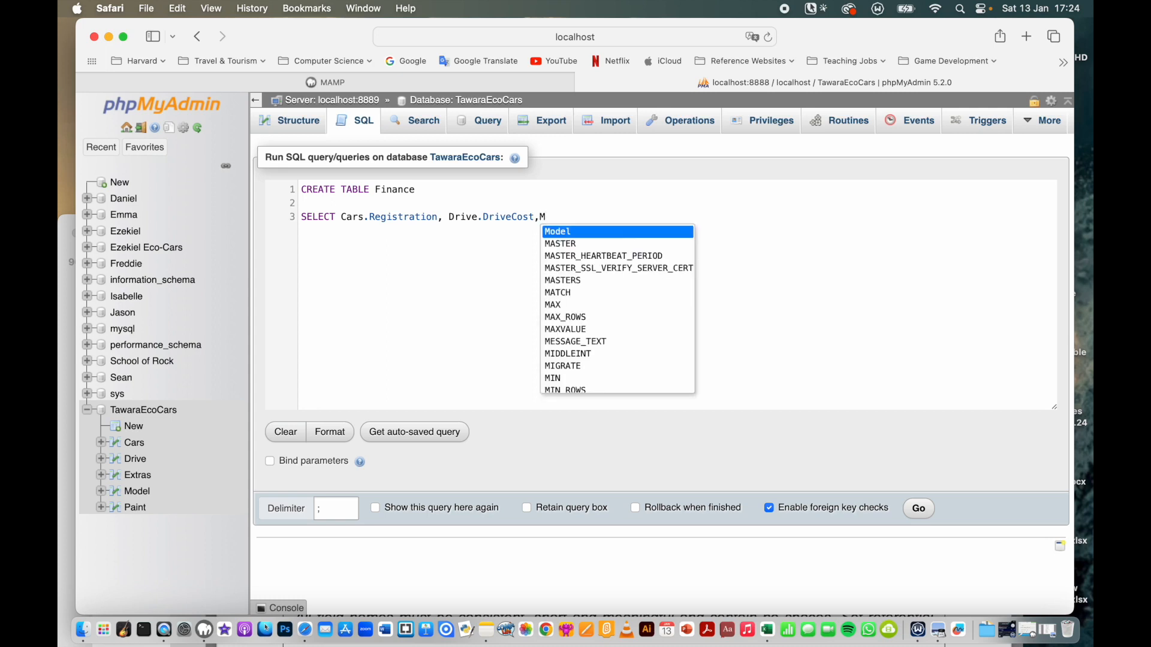
click(555, 233)
click(541, 217)
click(591, 219)
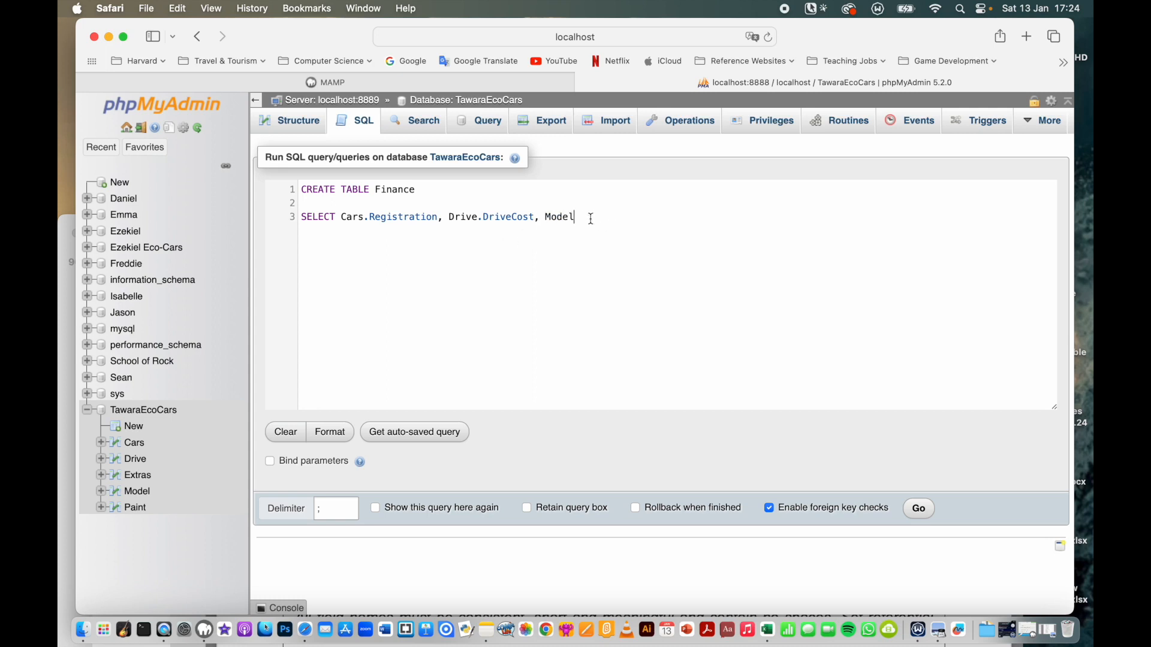
text(.)
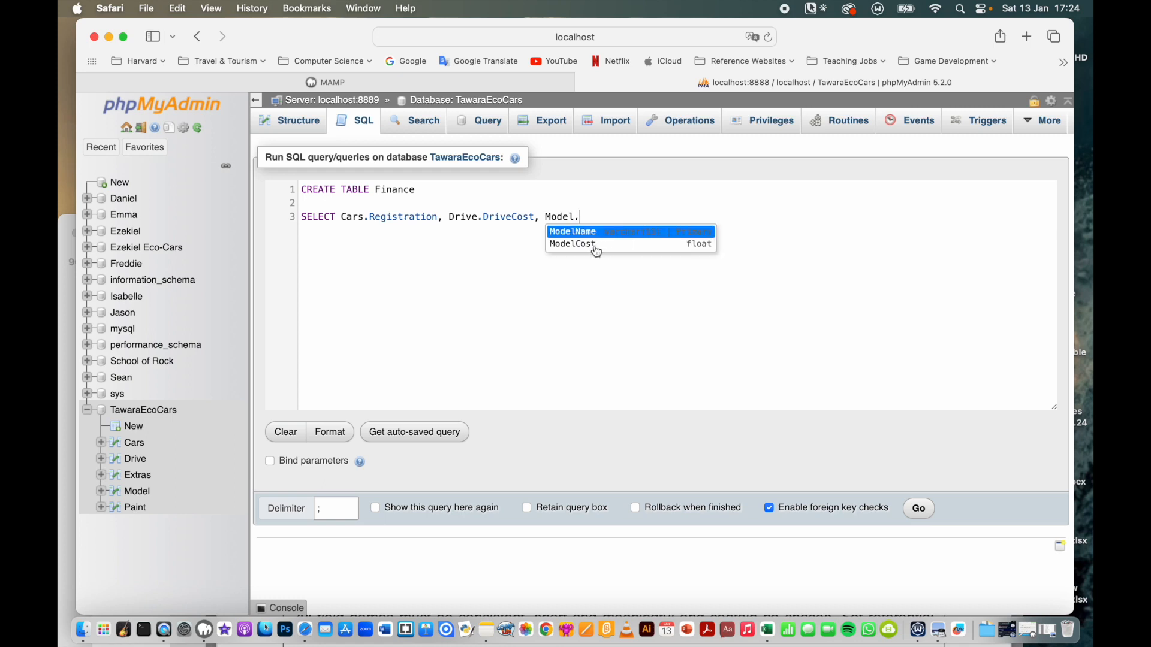
click(596, 247)
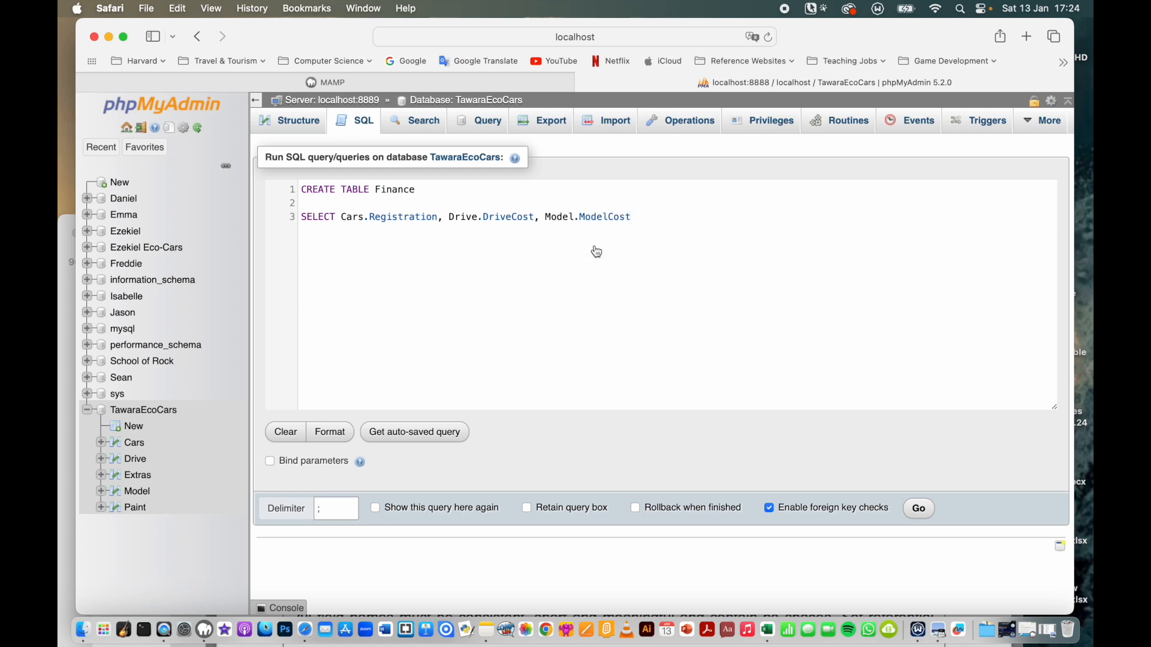
- Extend the SELECT list with Paint.PaintBreakdown and Extras.ExtrasCost, separated by commas
text(, P)
click(658, 233)
text(.)
click(675, 256)
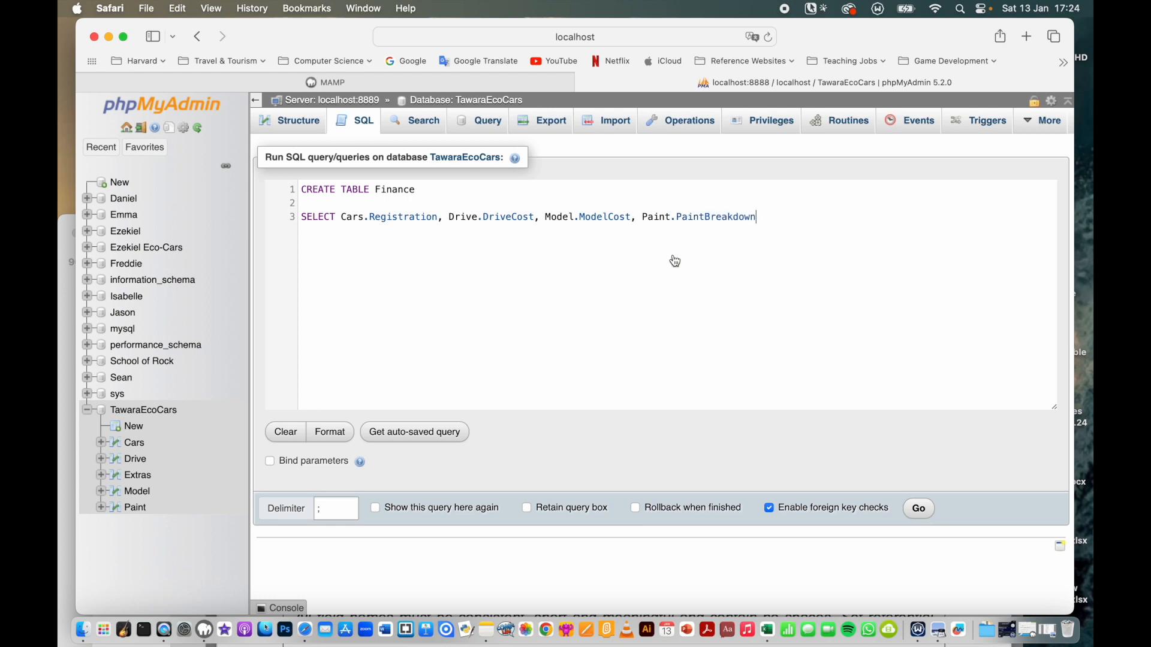
text(, E)
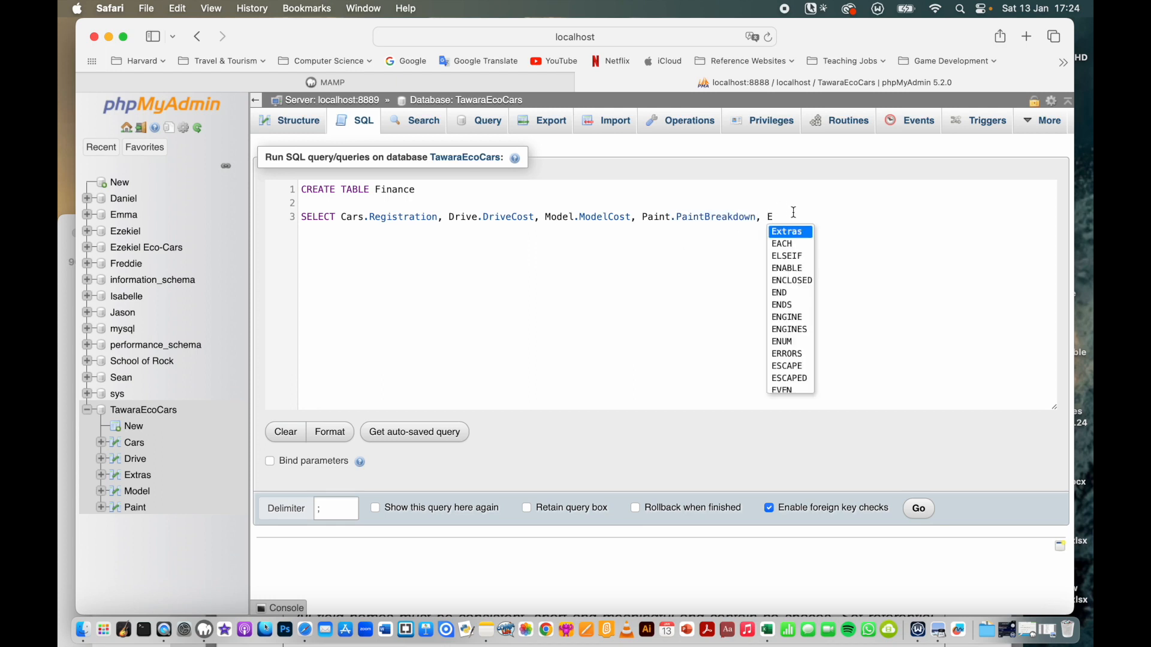
click(791, 233)
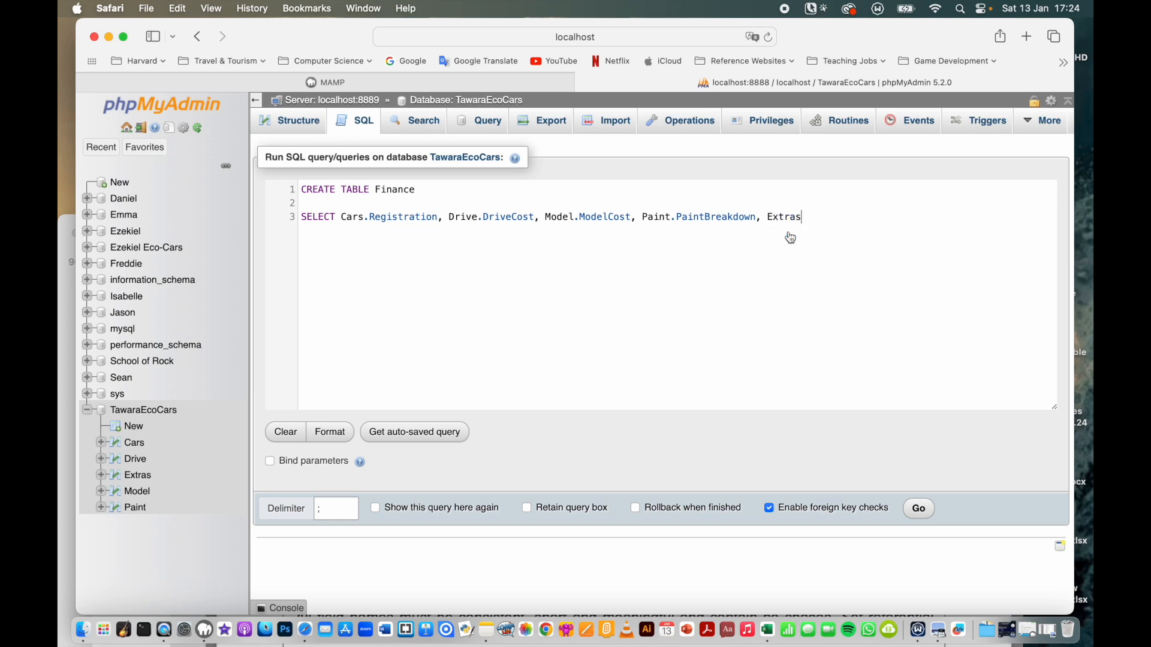
text(.E)
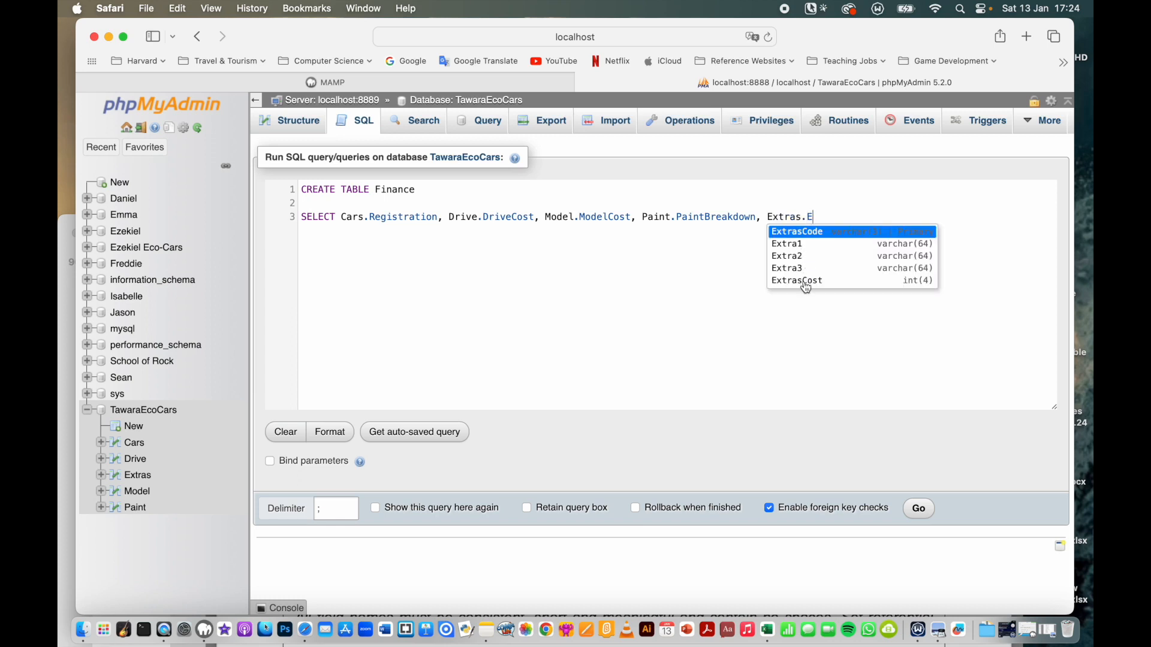
click(806, 282)
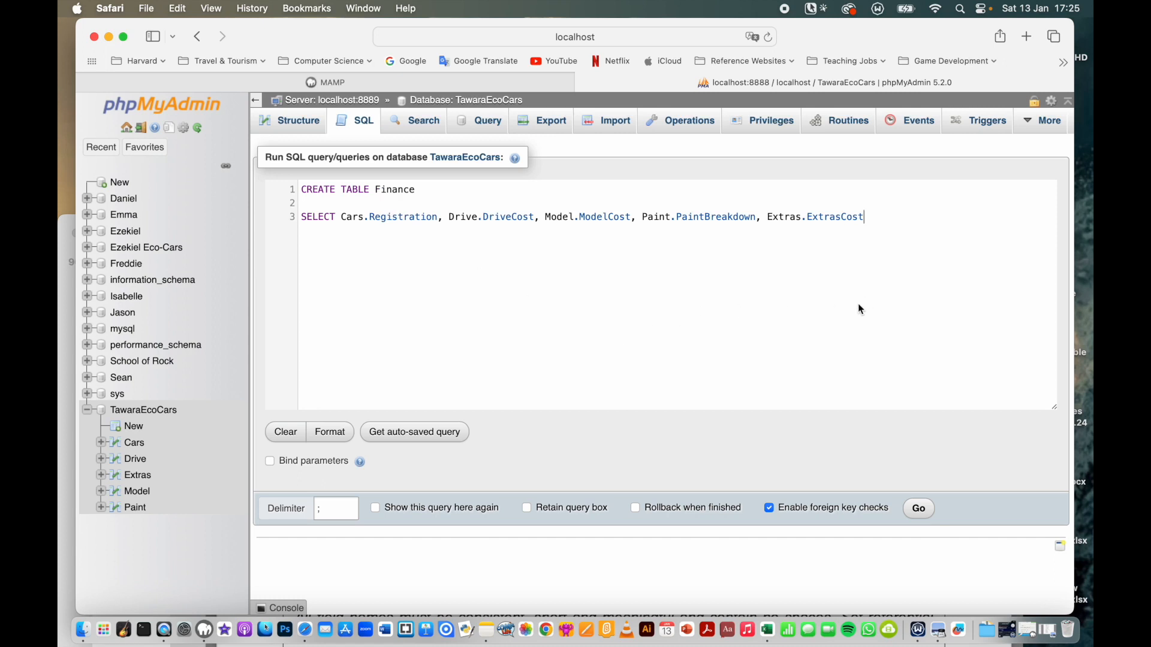
- Write the clause FROM Cars,Drive,Model,Paint,Extras on line 5, leaving a blank line beneath the SELECT clause
key(Return)
text(FROM Cars)
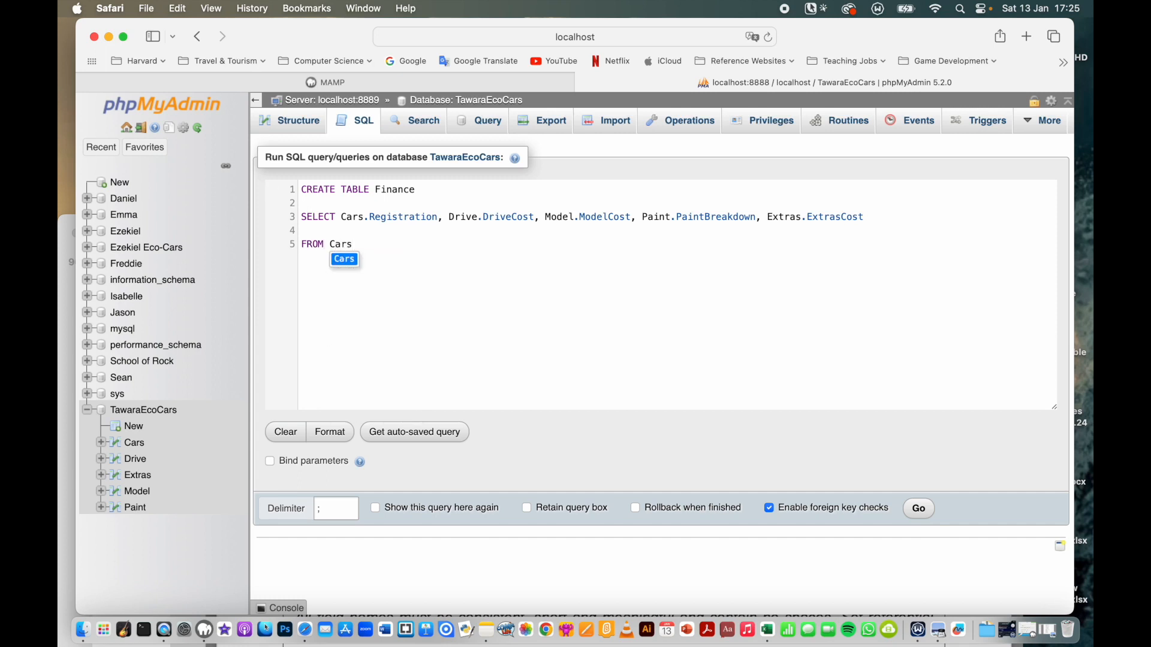
text(,)
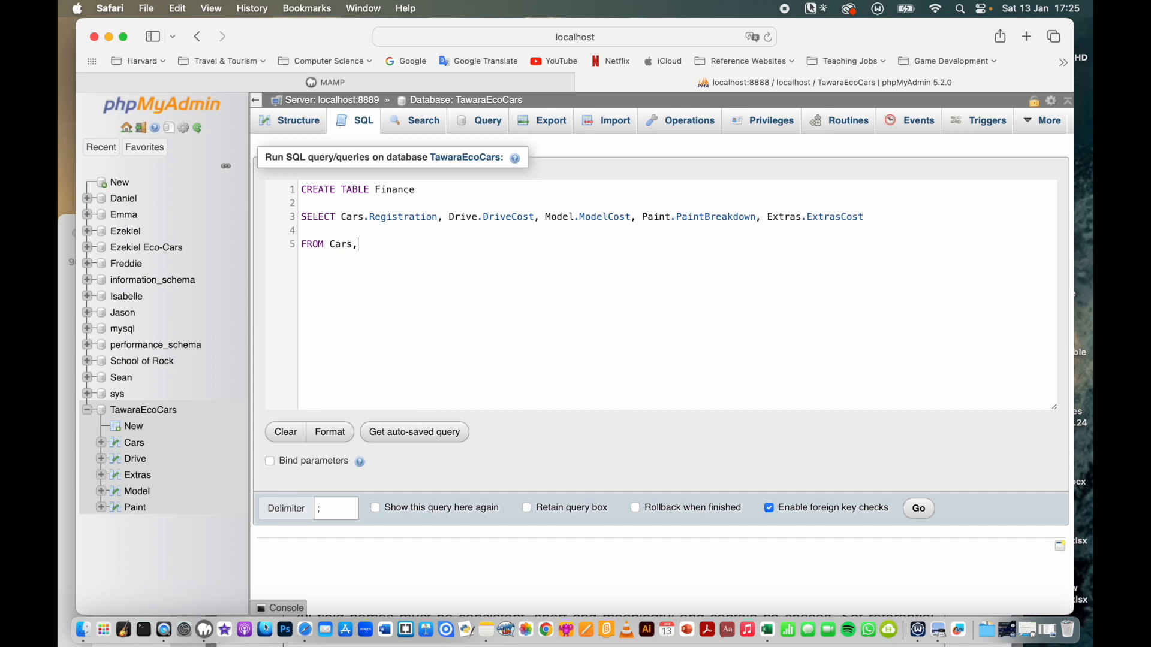
text(Drive)
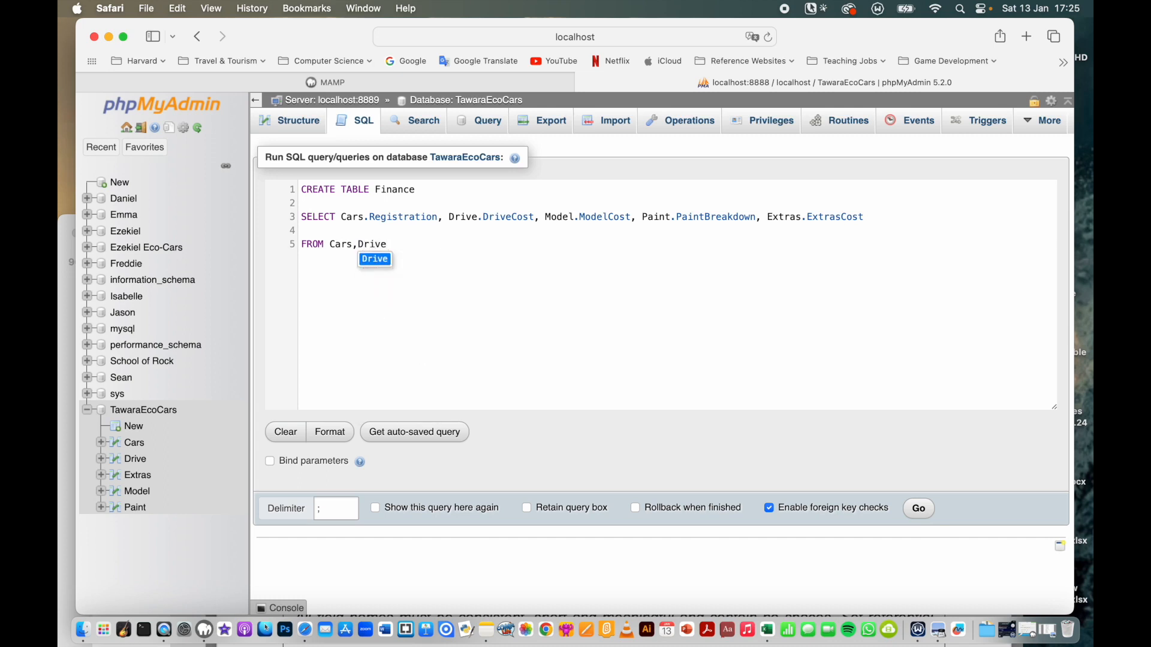
text(,Model)
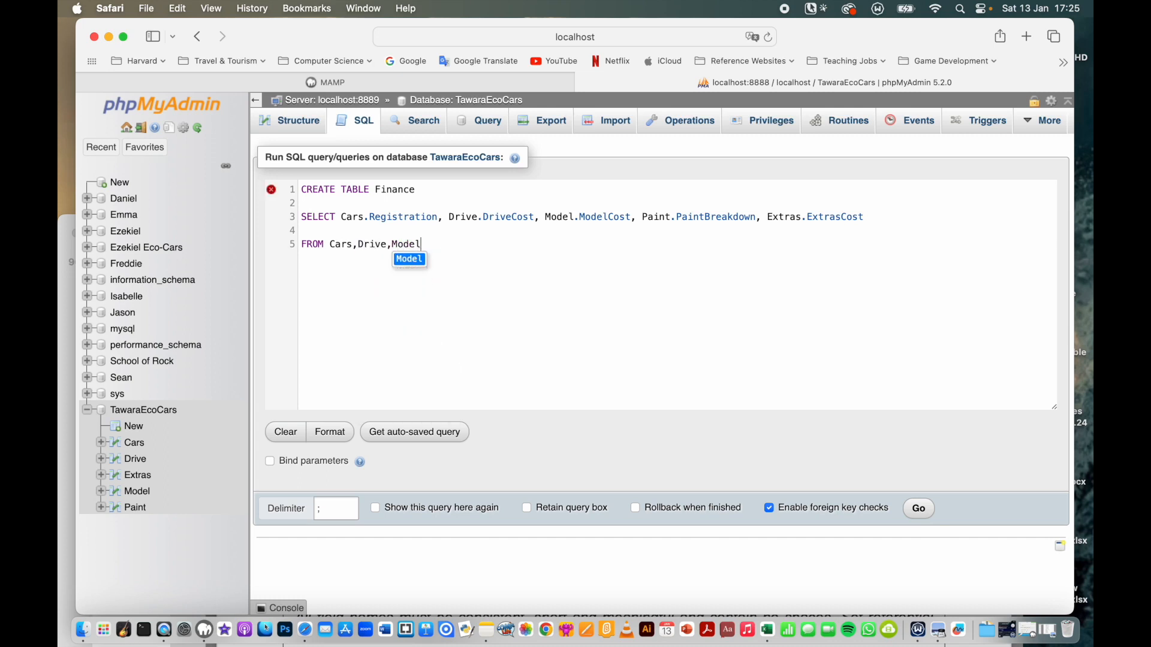
text(,)
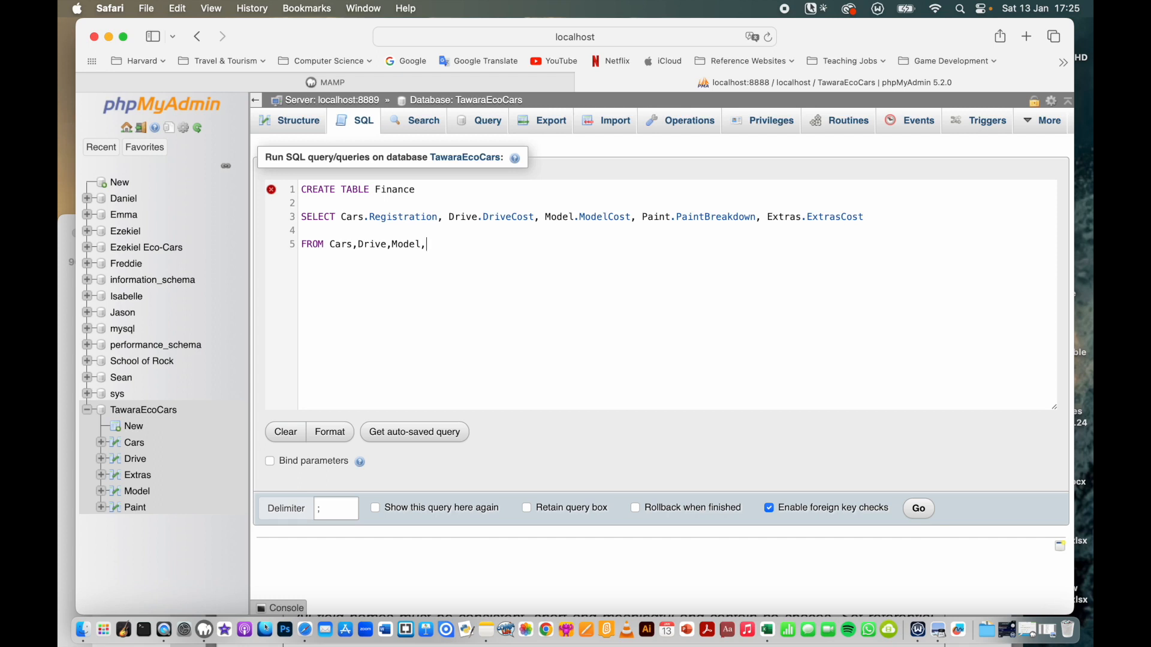
text(Paint)
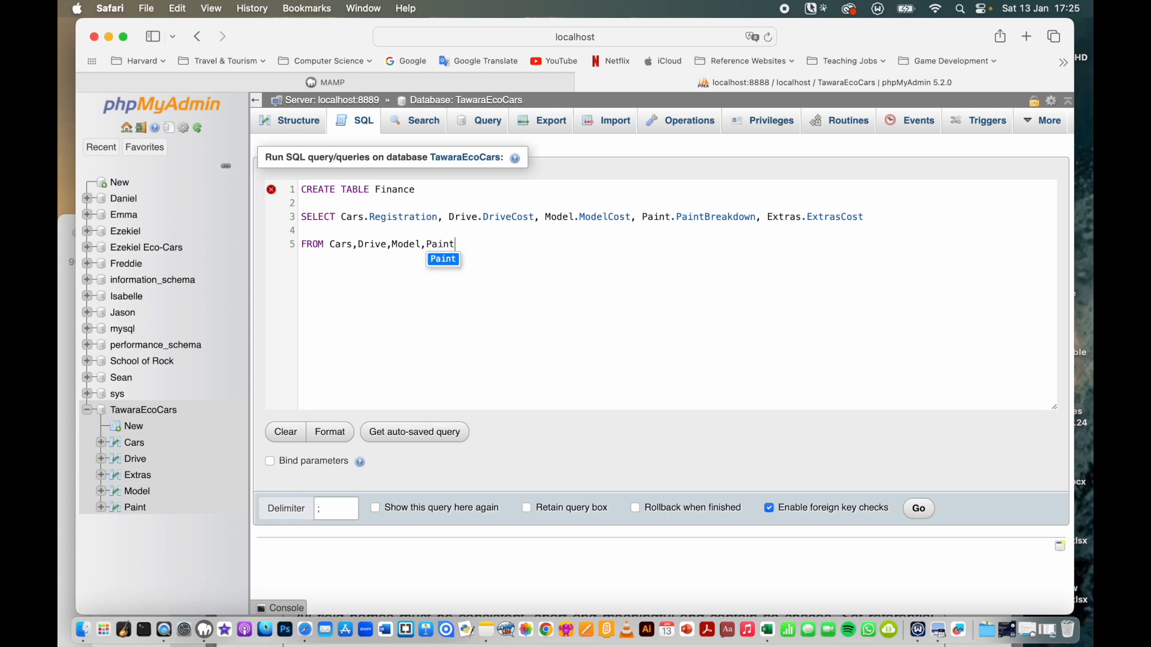
text(,E)
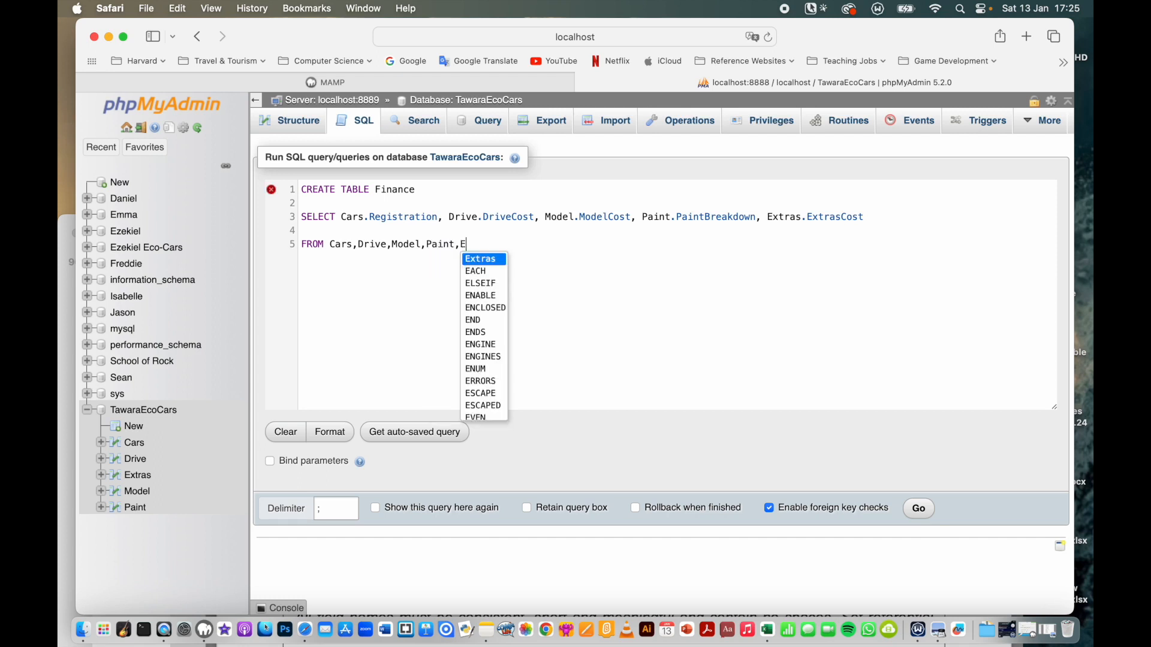
text(xtras)
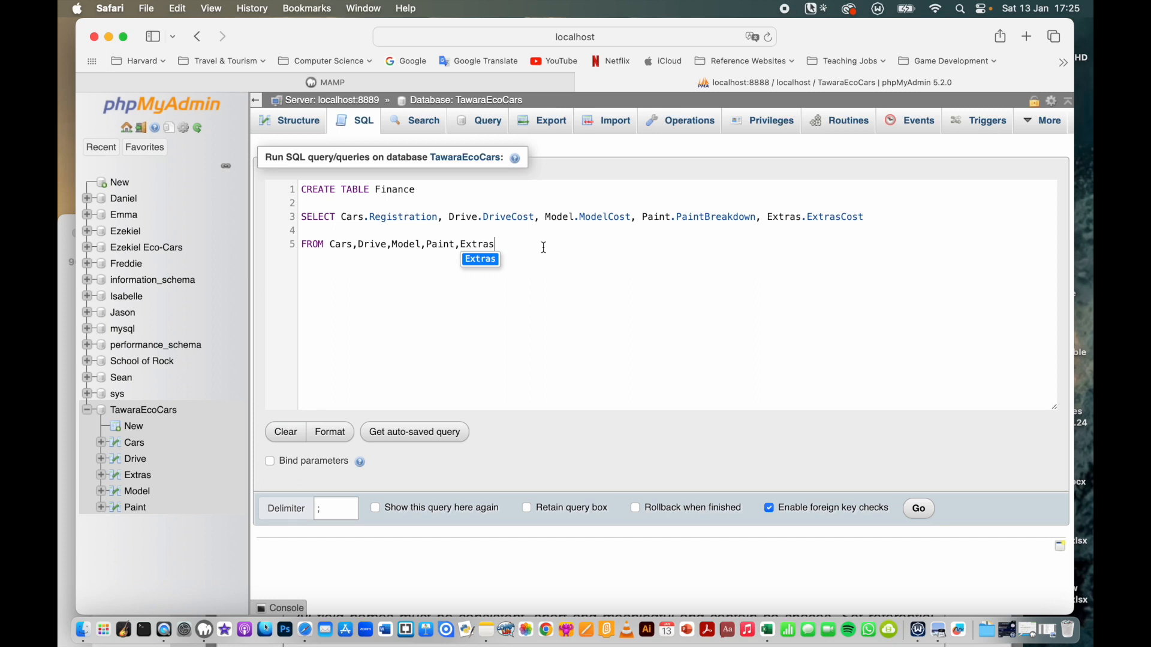
- Begin a WHERE clause on line 7 with the field Cars.DriveType, leaving line 6 blank
key(Return)
key(Return)
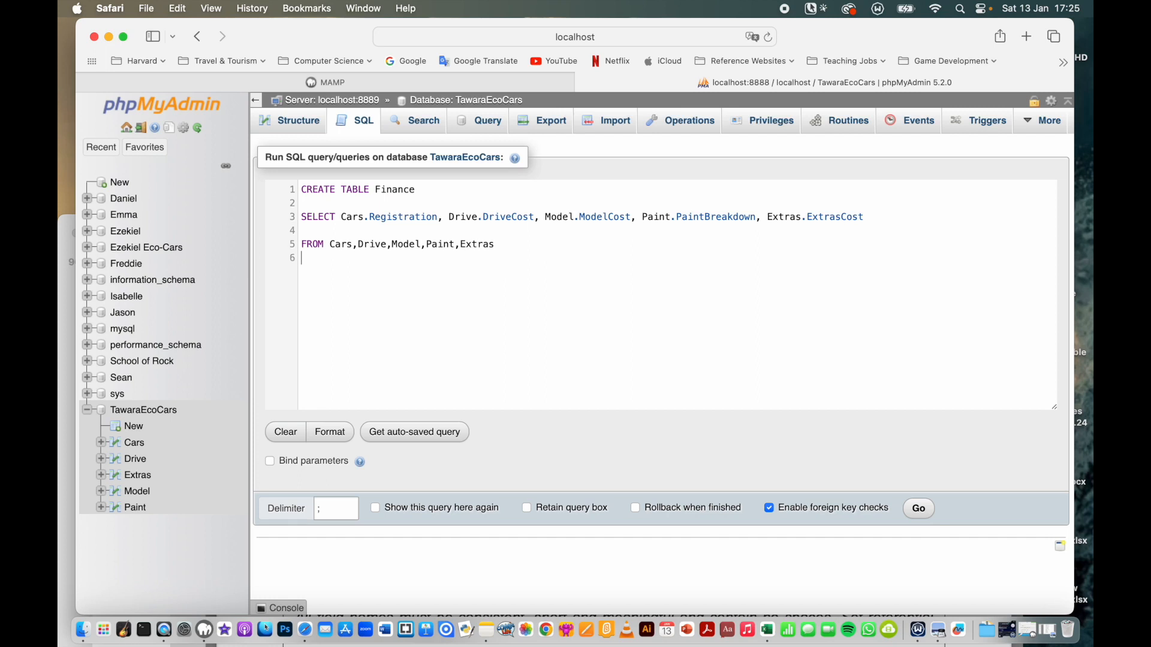
key(Return)
text(WHERE)
text(Car)
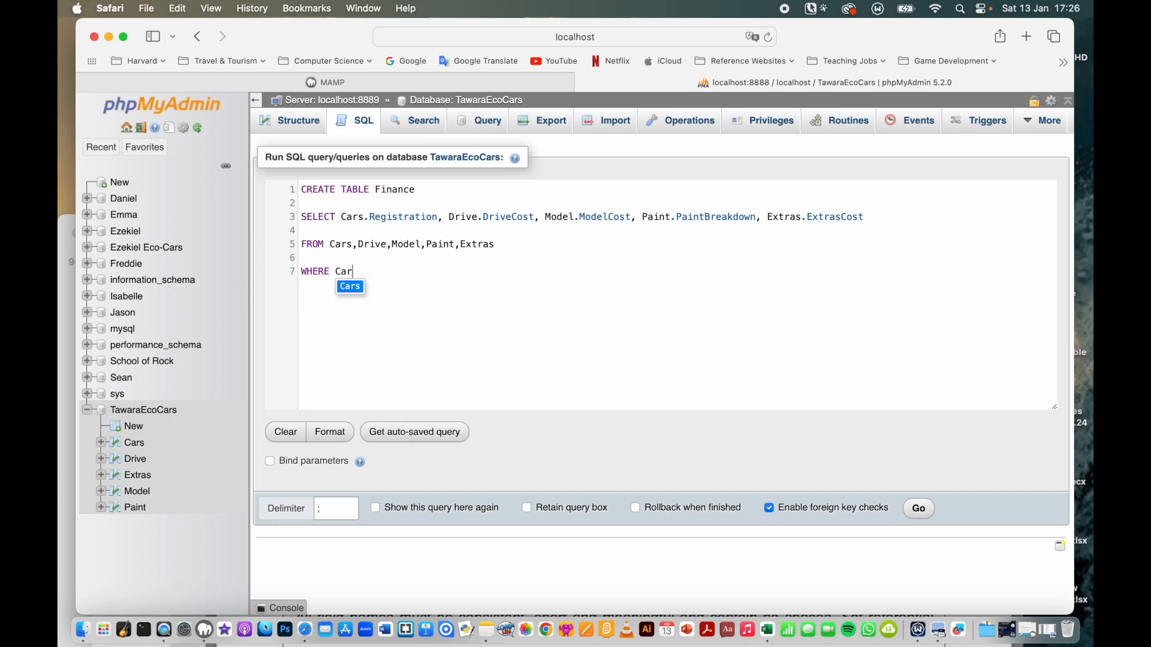
click(356, 289)
text(.)
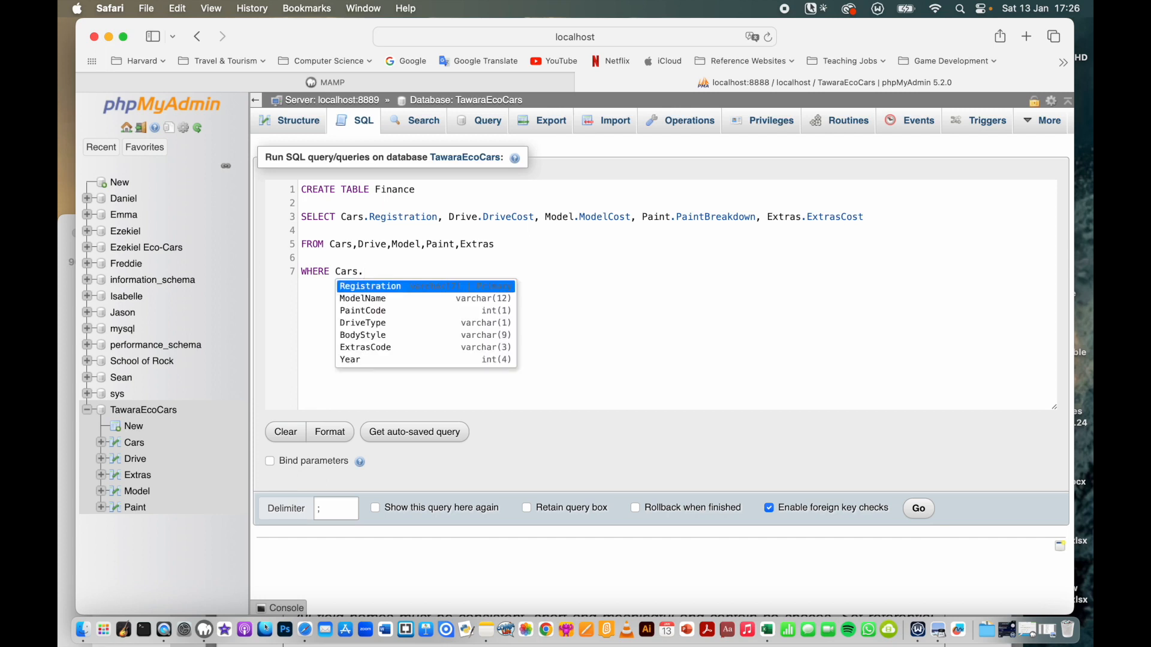
click(379, 327)
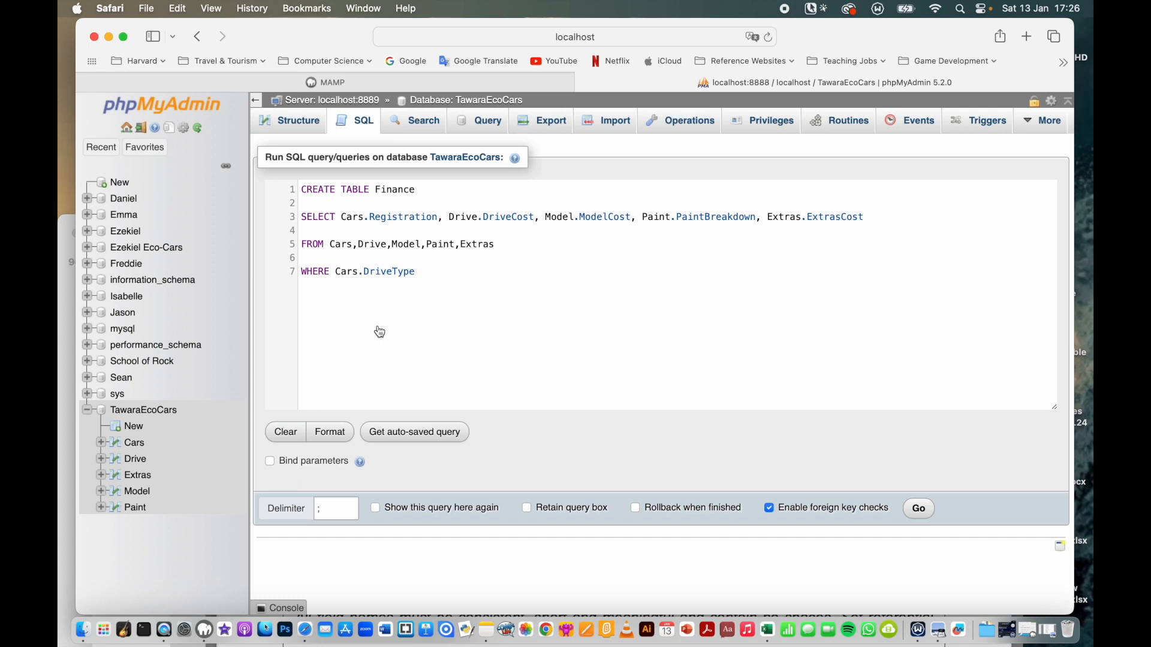
- Complete the first WHERE condition by setting Cars.DriveType equal to Drive.DriveType
text(= Crive)
key(BackSpace)
key(BackSpace)
key(BackSpace)
key(BackSpace)
key(BackSpace)
text(Drive.)
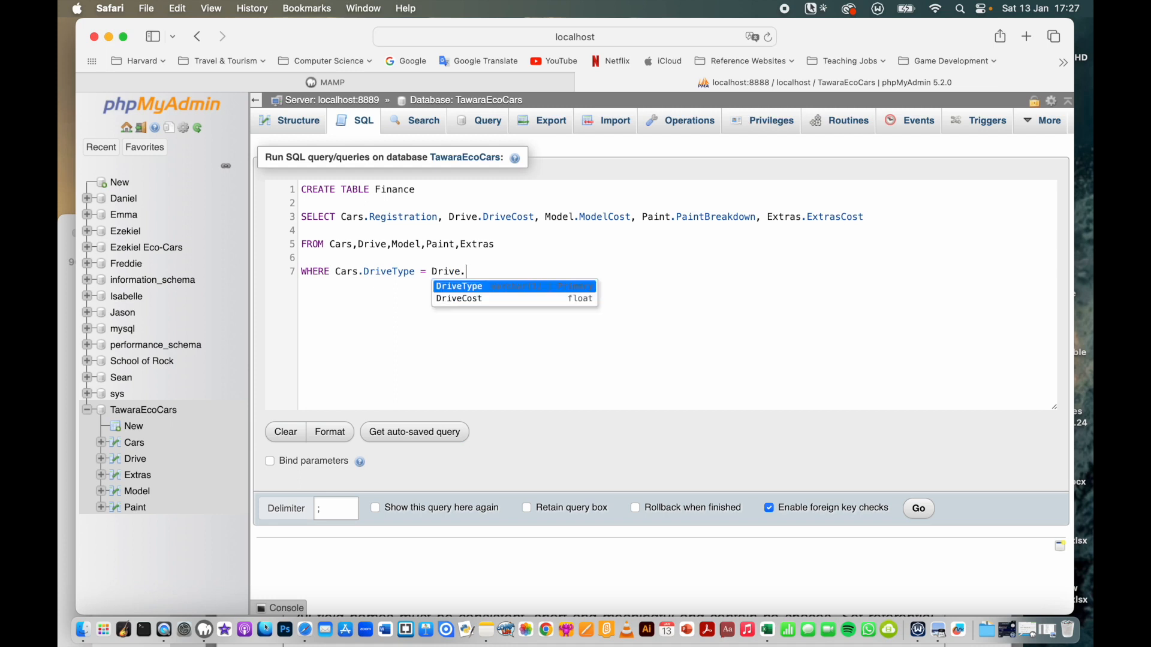
click(474, 290)
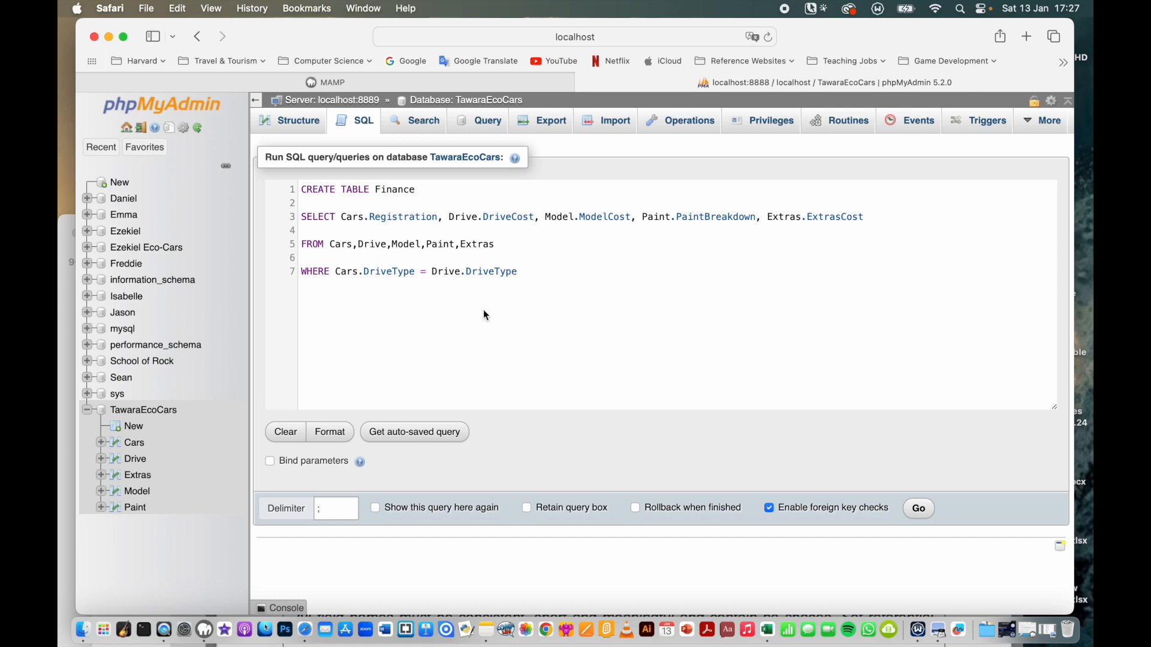
- Add the condition AND Cars.ModelName = Model.ModelName on line 8 of the query
key(Return)
text(AND)
text(CA)
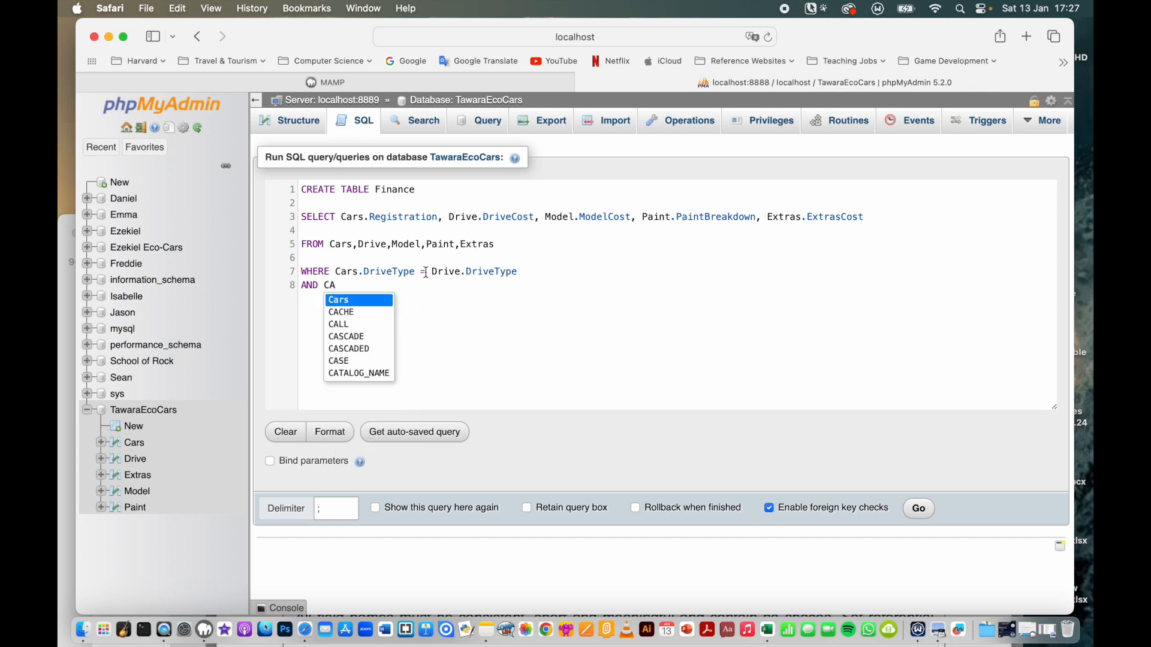
click(359, 301)
text(.)
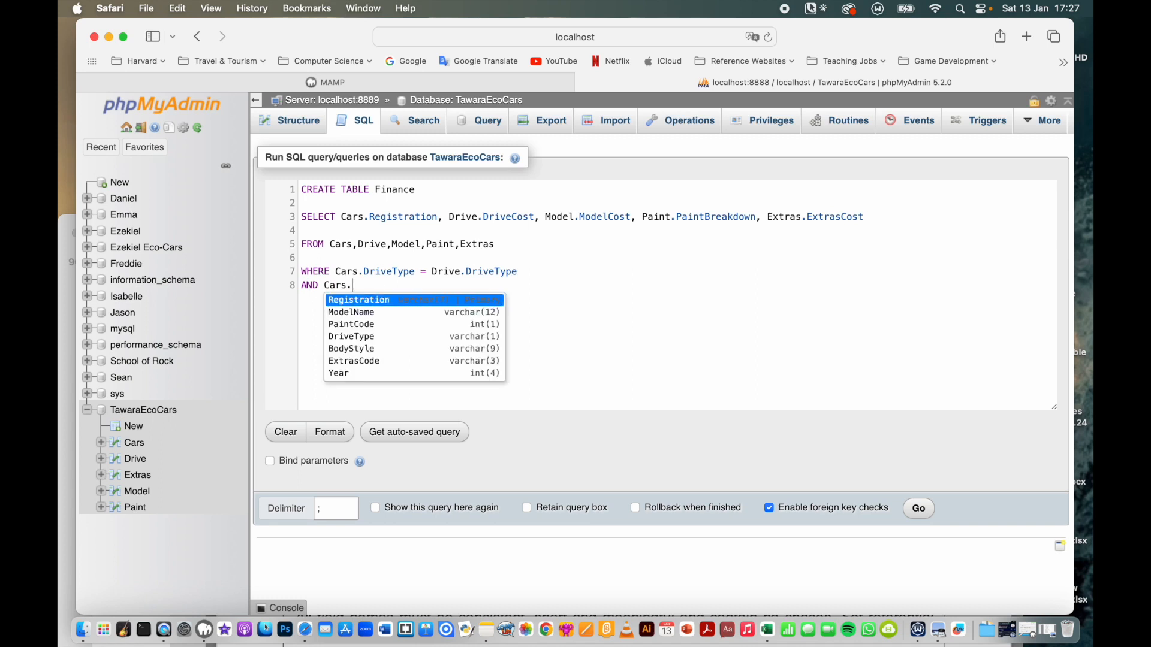
key(Down)
key(Return)
text(= M)
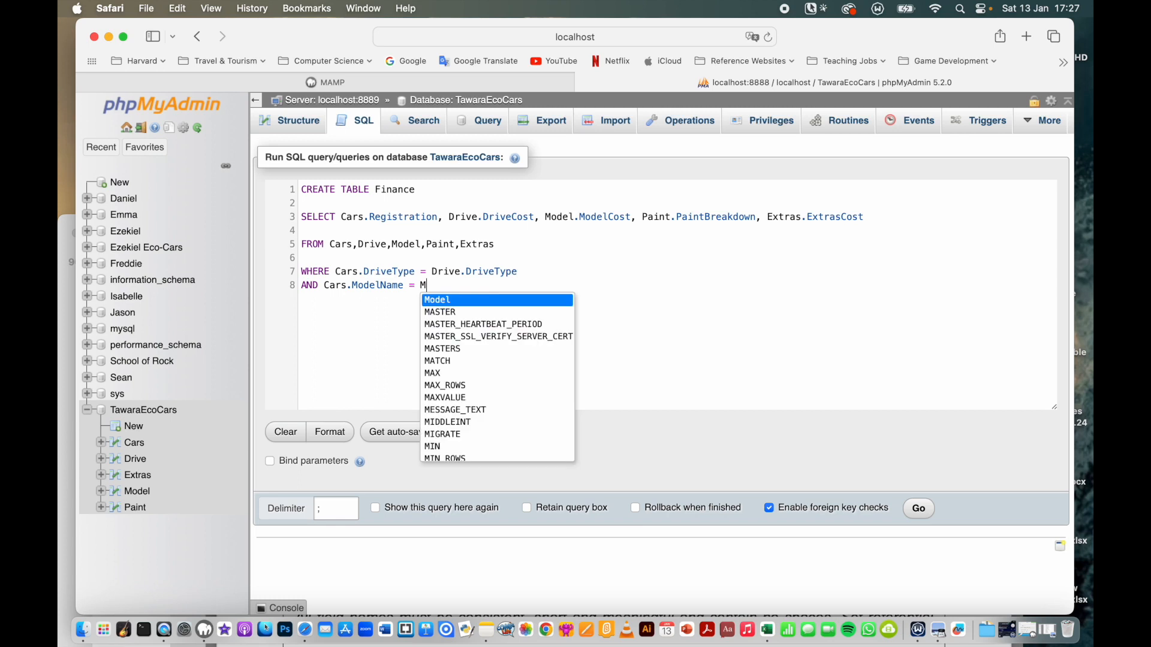
click(433, 302)
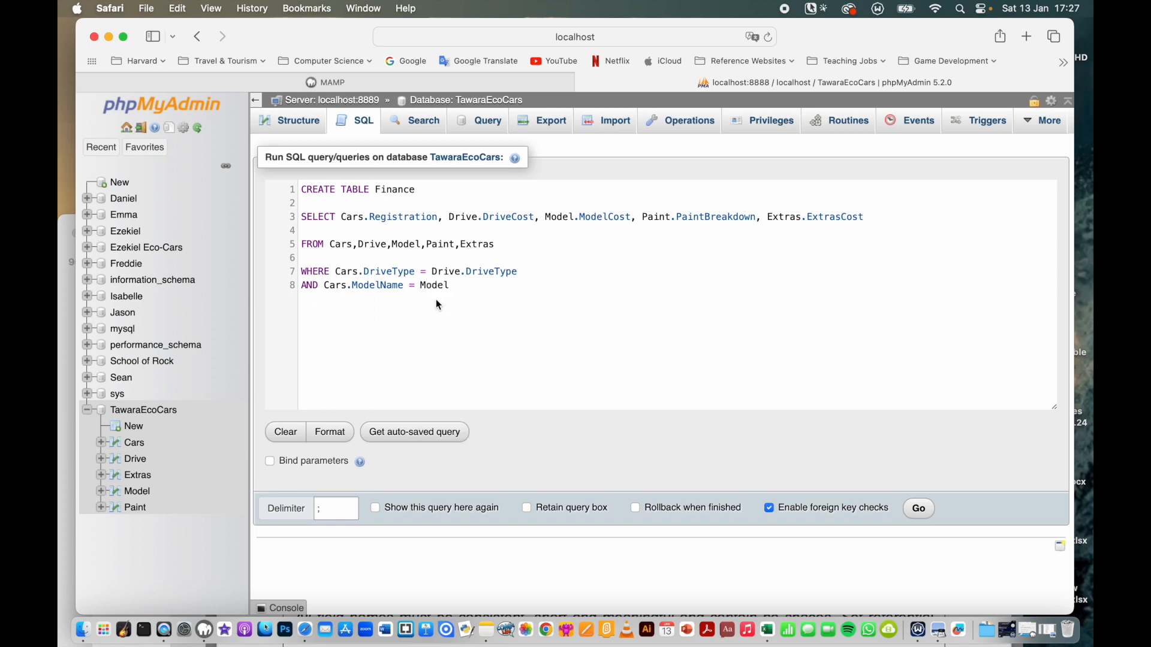
text(.)
click(462, 303)
- Add the condition AND Cars.ExtrasCode = Extras.ExtrasCode on line 9 of the query
key(Return)
text(AND )
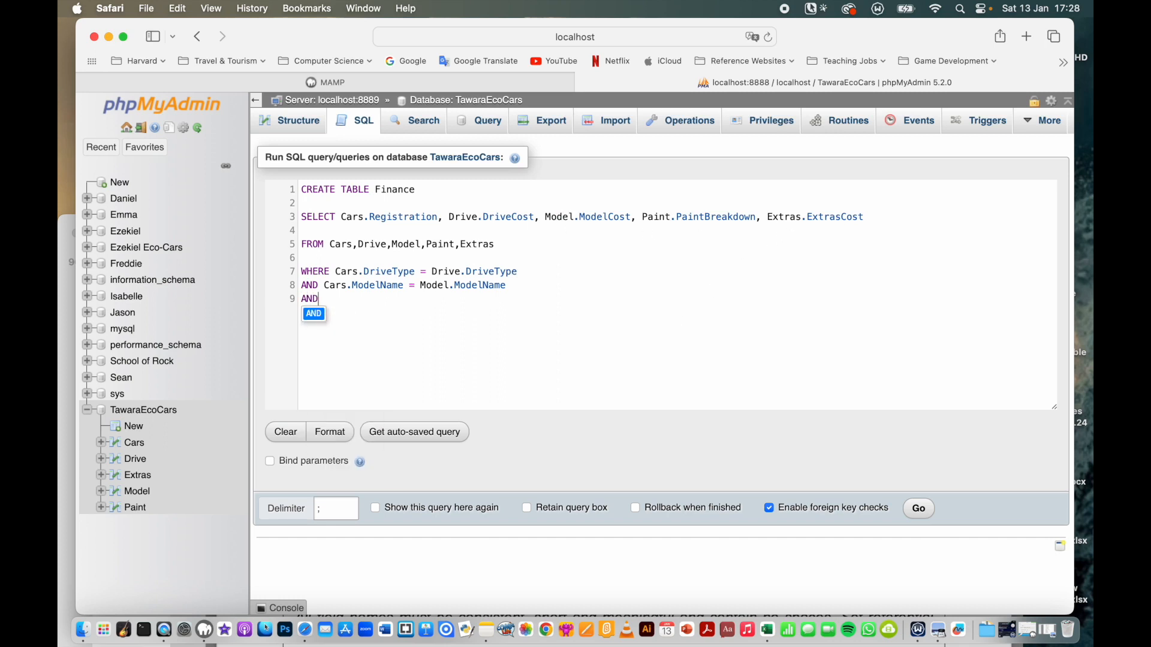
text(Car)
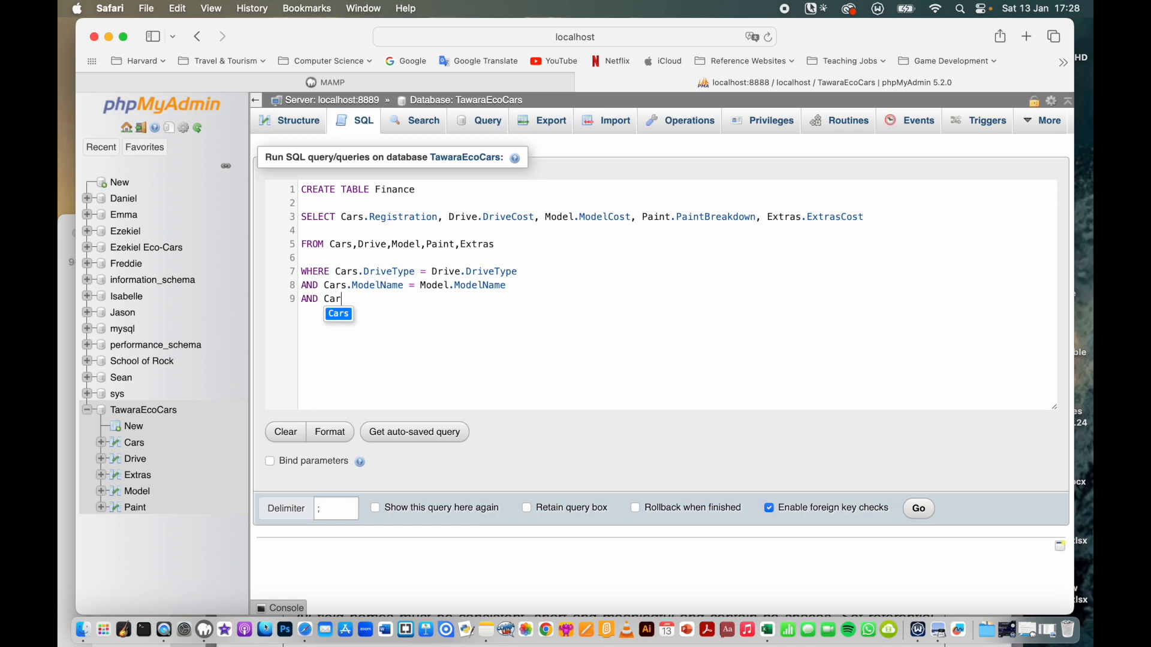
text(s.)
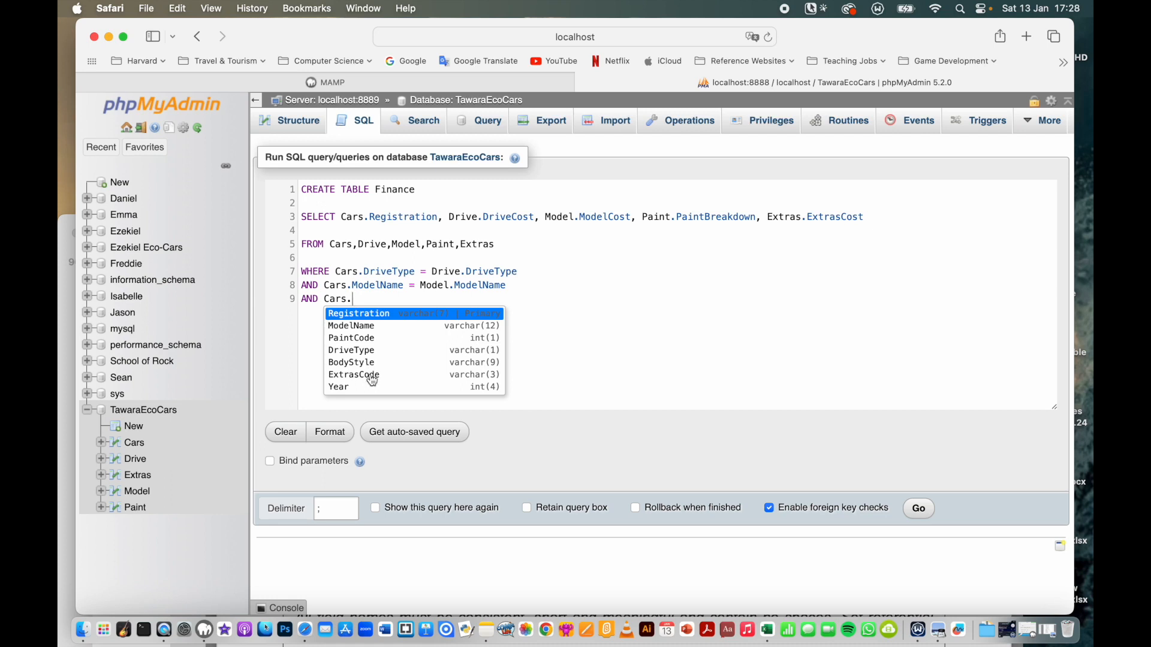
click(372, 376)
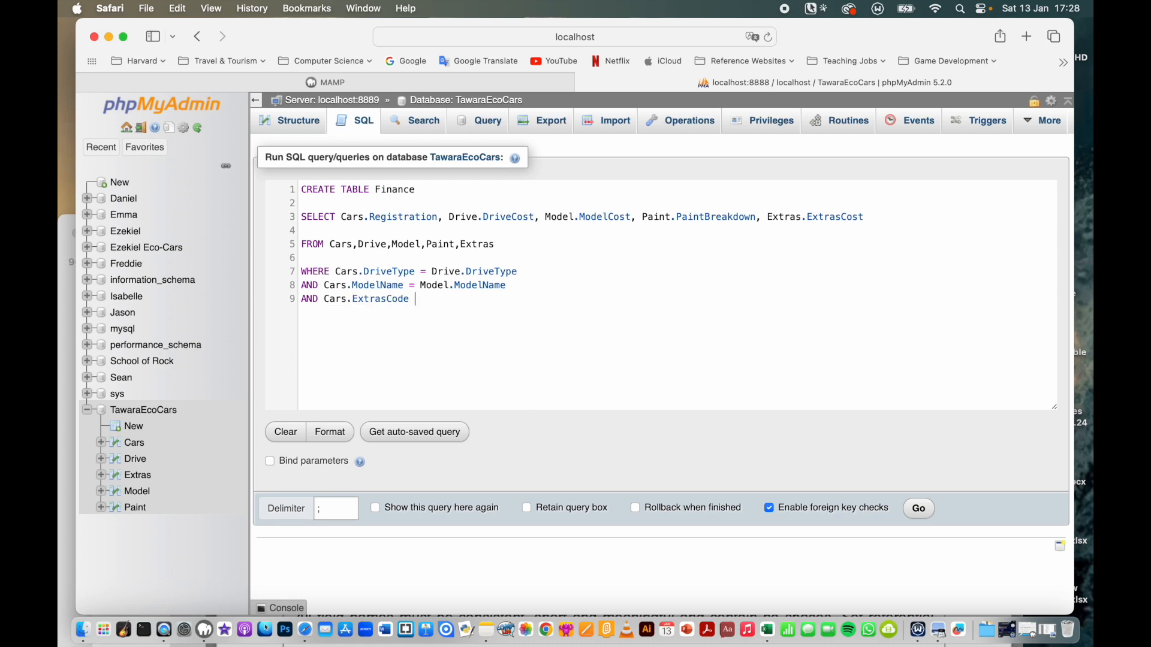
text(= )
text(Ex)
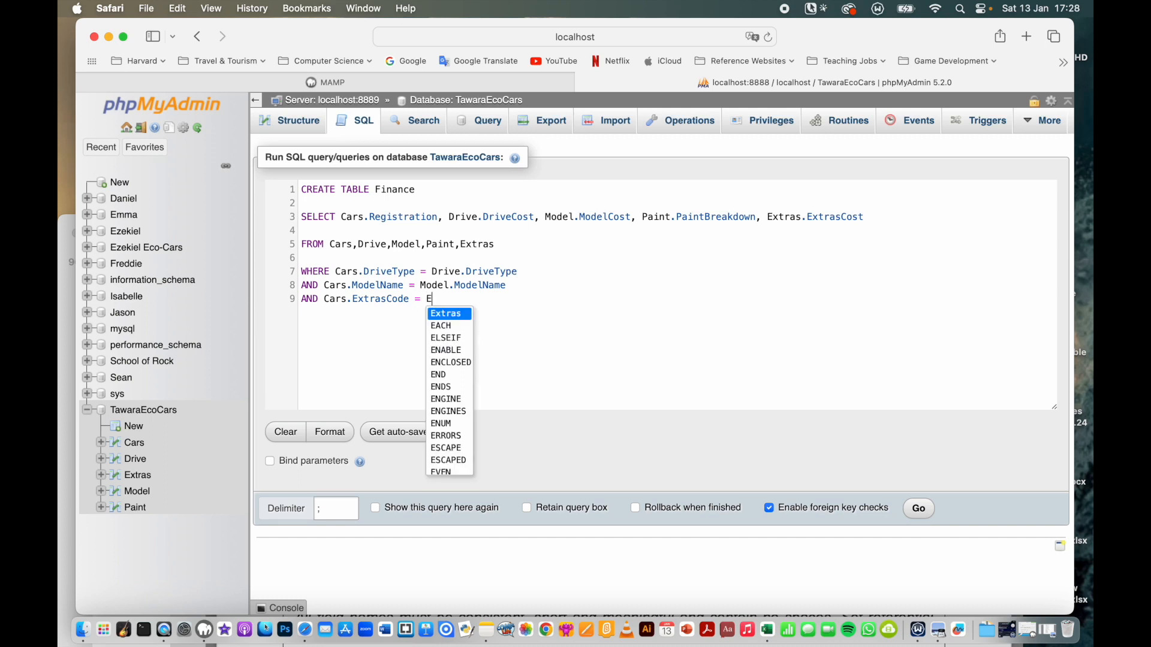
click(448, 314)
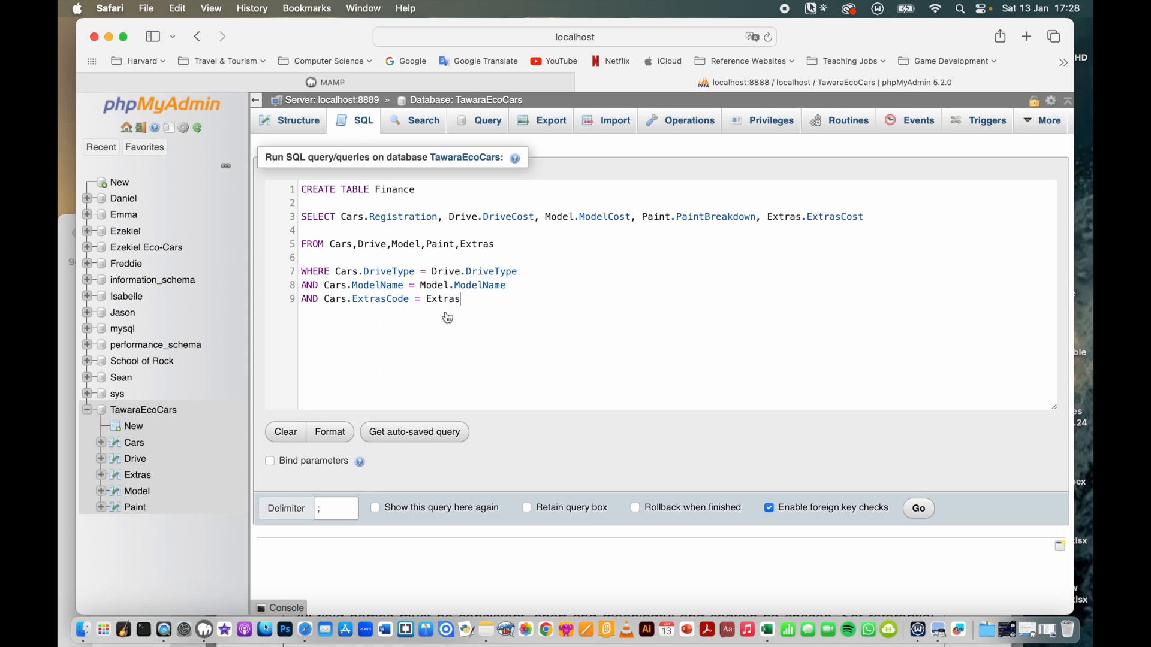
text(.)
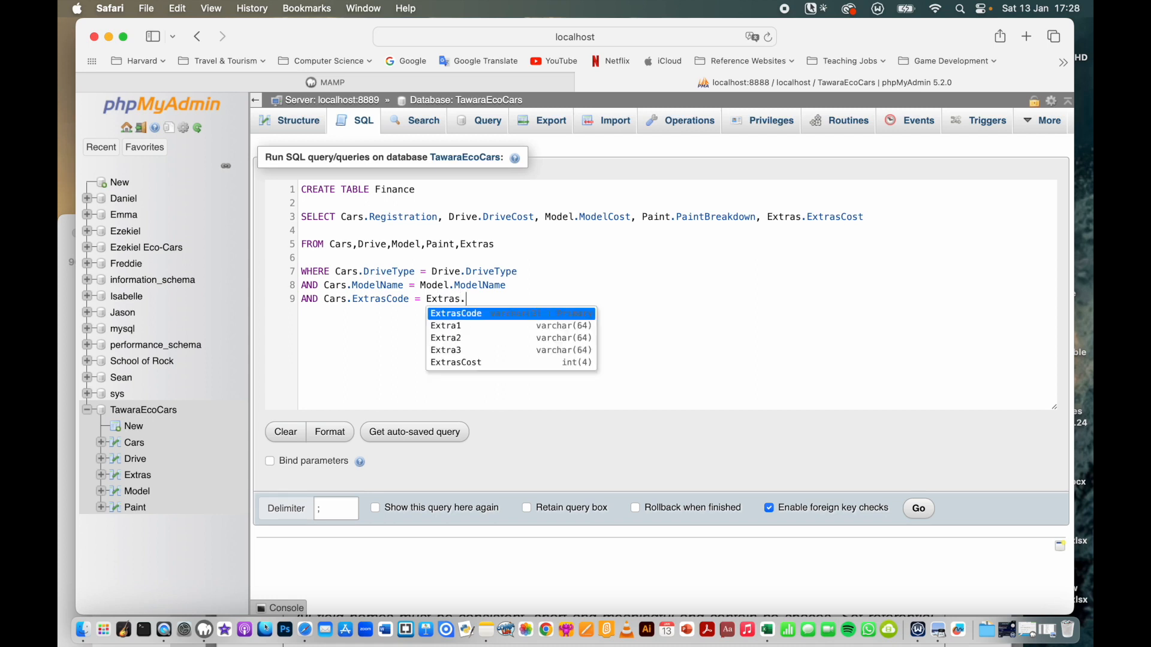
click(476, 315)
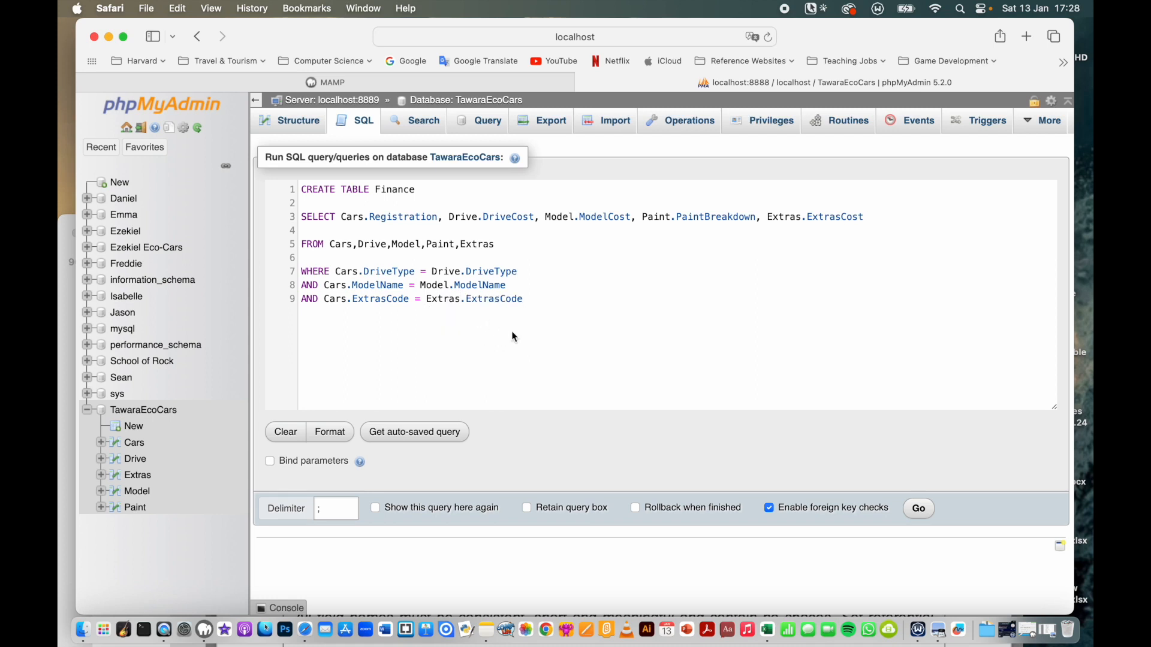
- Begin another AND condition on line 10 with the field Cars.PaintCode, correcting the table name to Cars
key(Return)
text(AND )
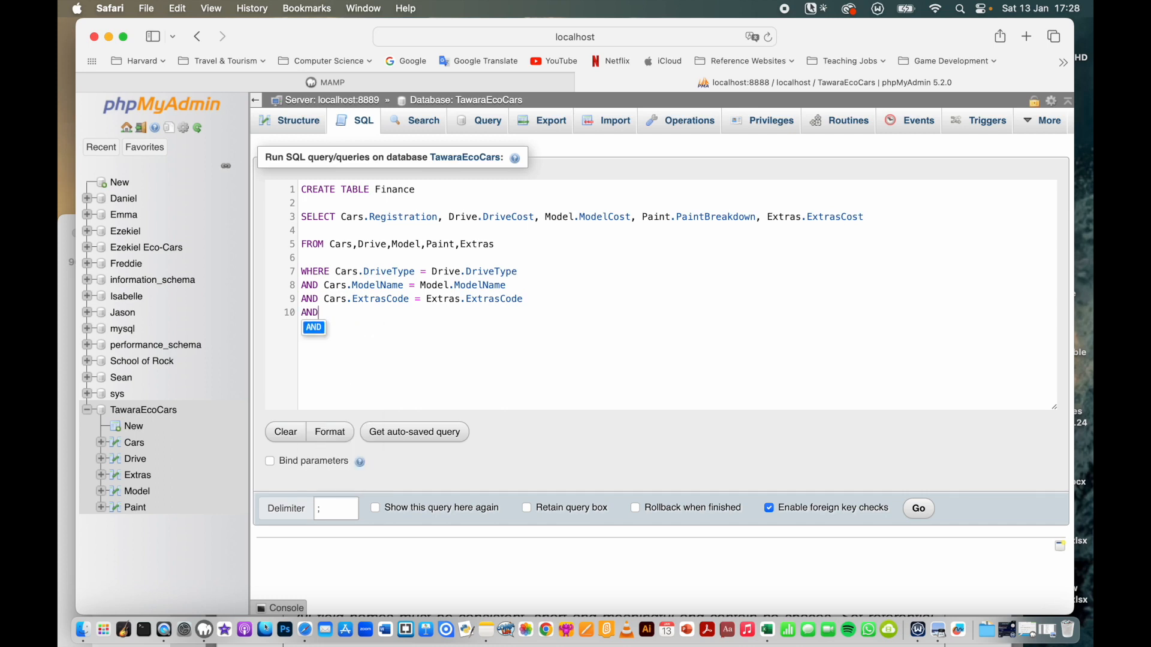
text(Car)
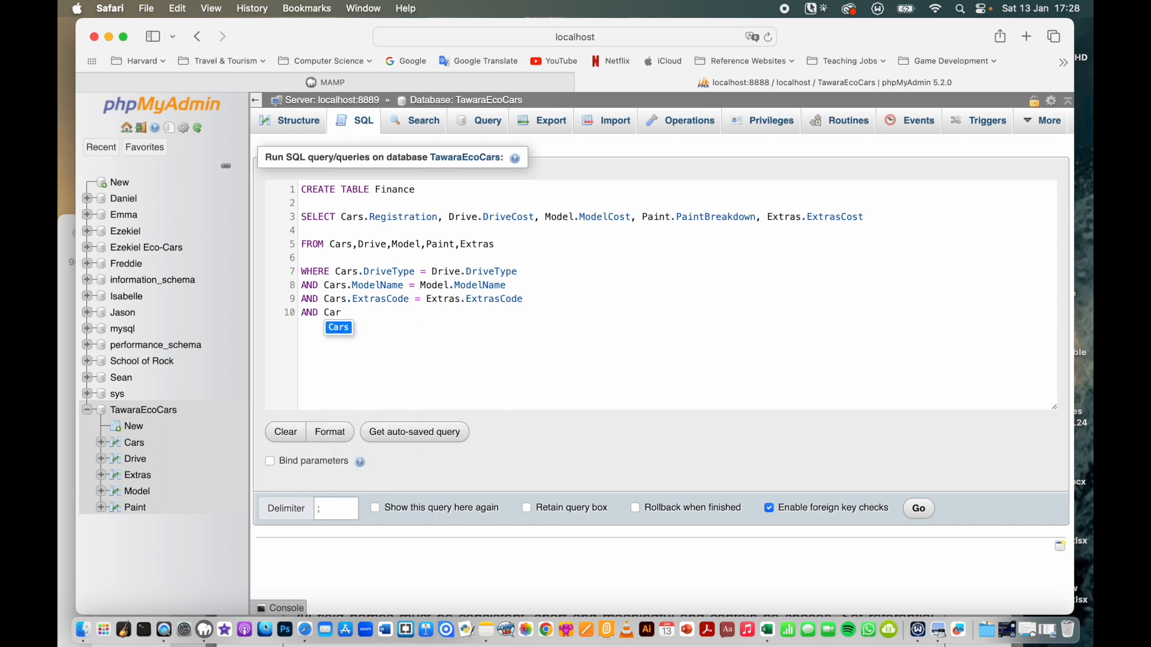
text(.)
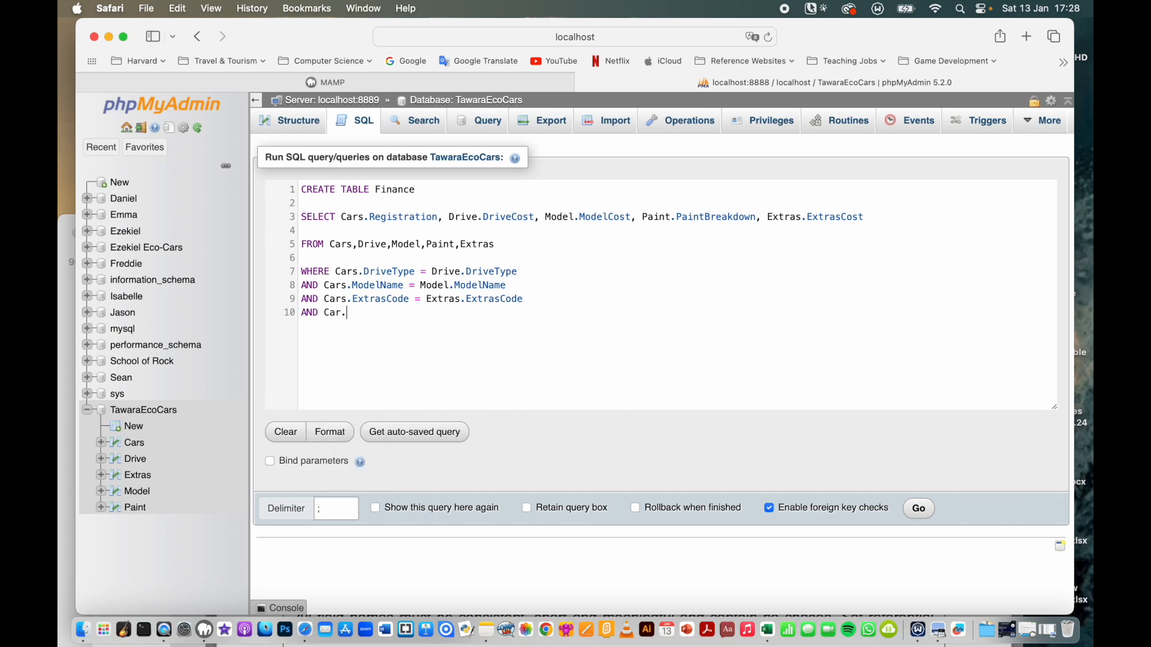
text(Pa)
key(BackSpace)
text(aintCode)
click(338, 313)
text(s)
click(399, 322)
- Complete the line 10 condition by setting Cars.PaintCode equal to Paint.PaintCode
text(= P)
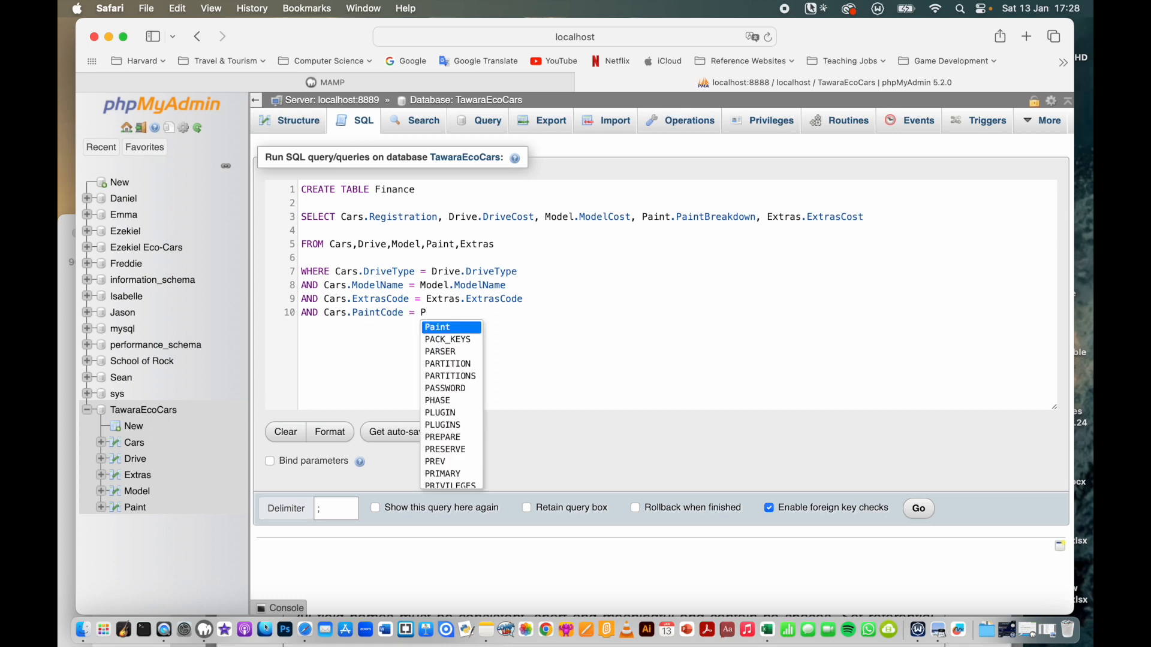
click(461, 330)
text(.P)
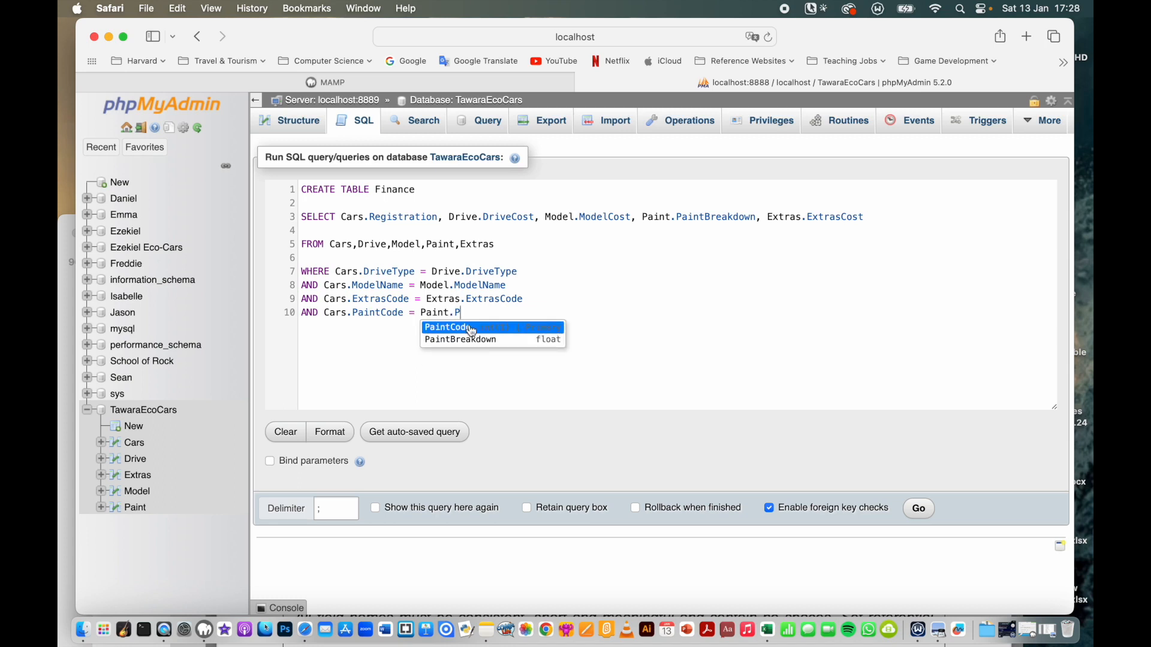
click(469, 329)
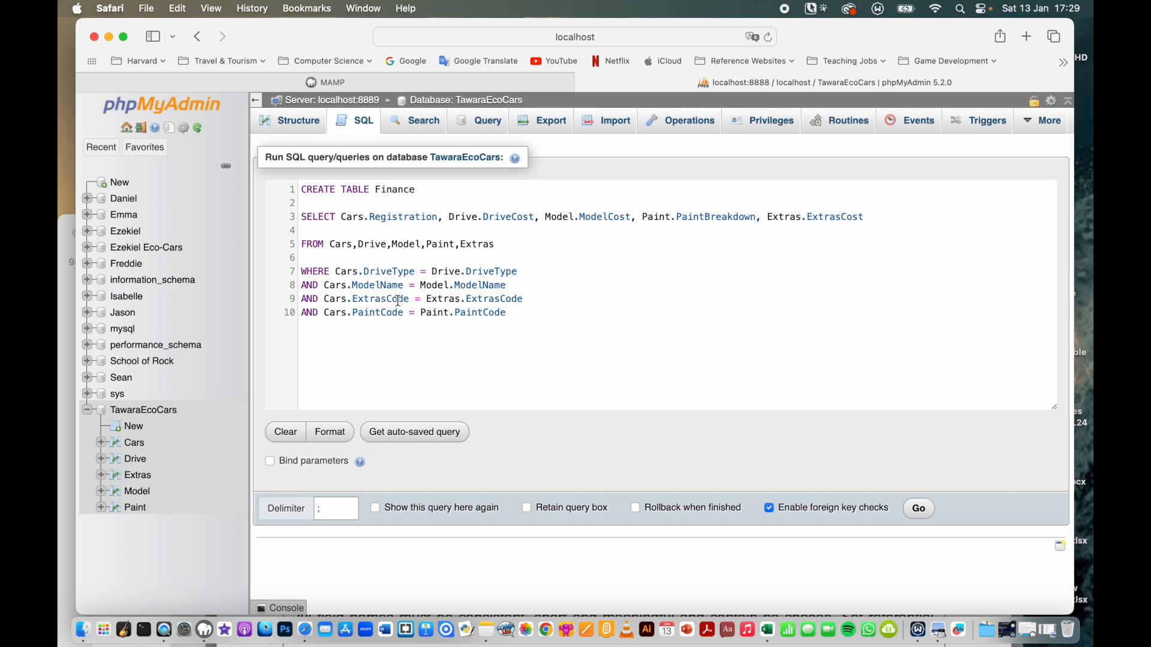
- End the CREATE TABLE statement with a semicolon after Paint.PaintCode and leave a blank line beneath it
key(Return)
key(Return)
key(Left)
key(Left)
text(;)
key(Return)
key(Return)
- Write ALTER TABLE Finance on line 12 as the start of a second statement
text(ALT)
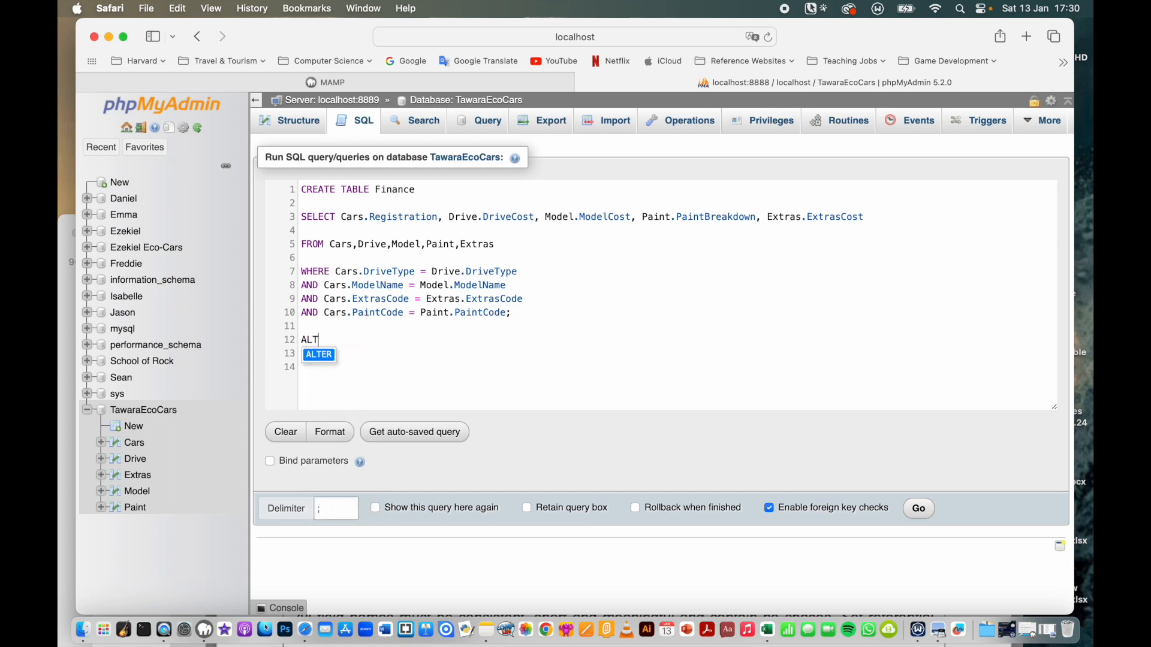
click(332, 353)
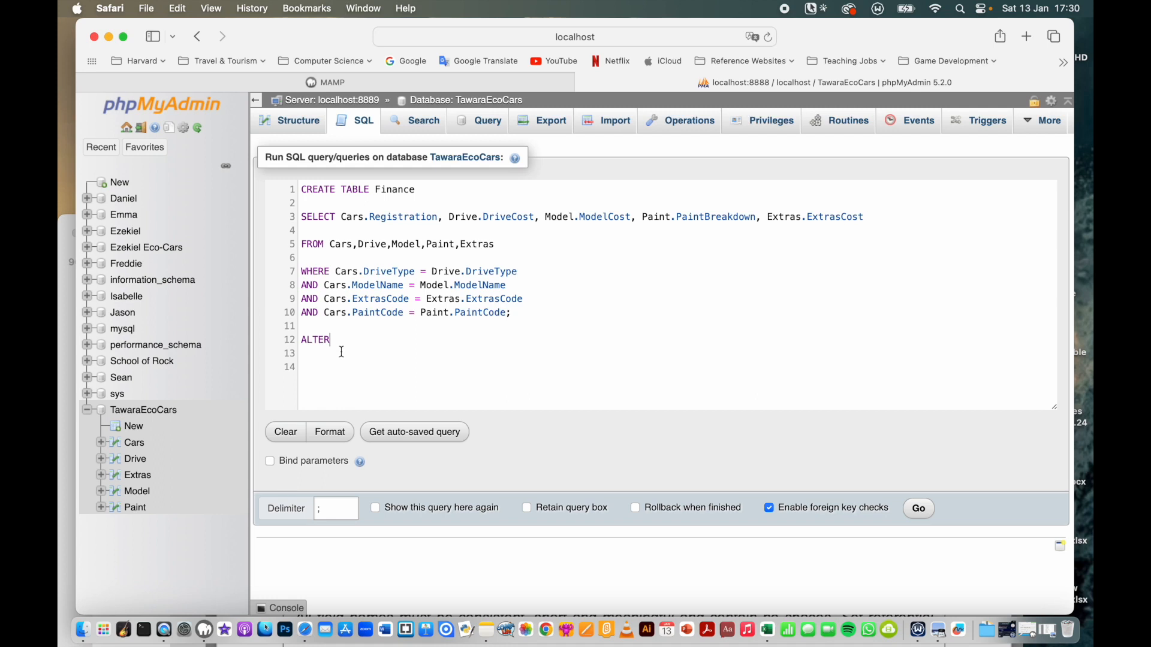
text(T)
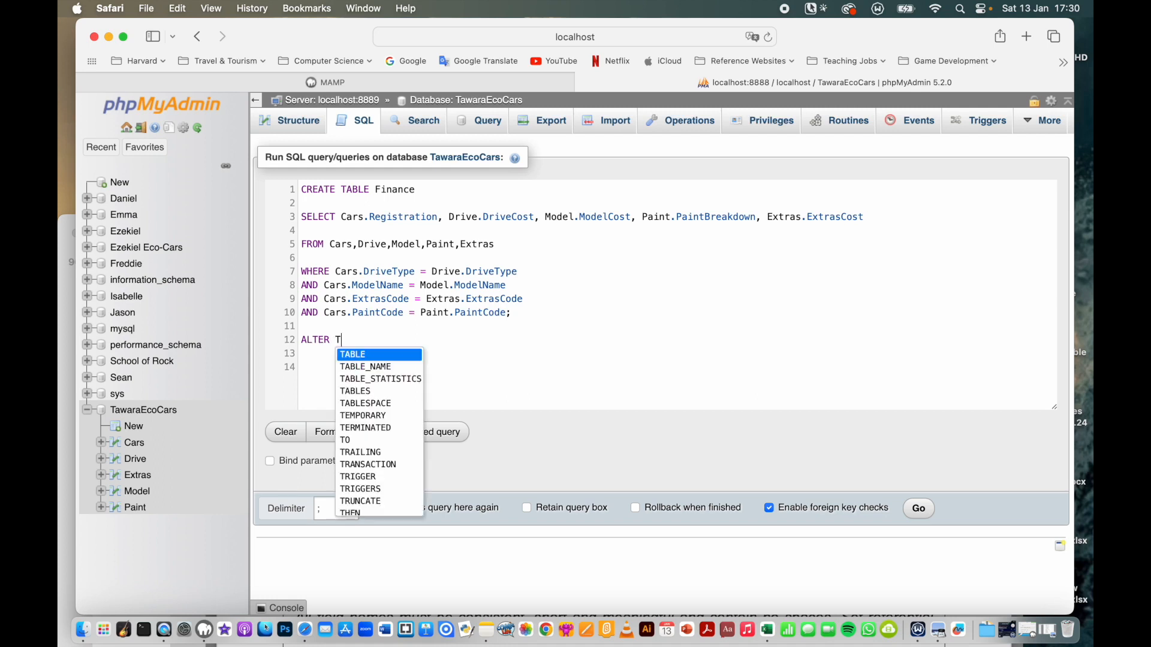
click(369, 358)
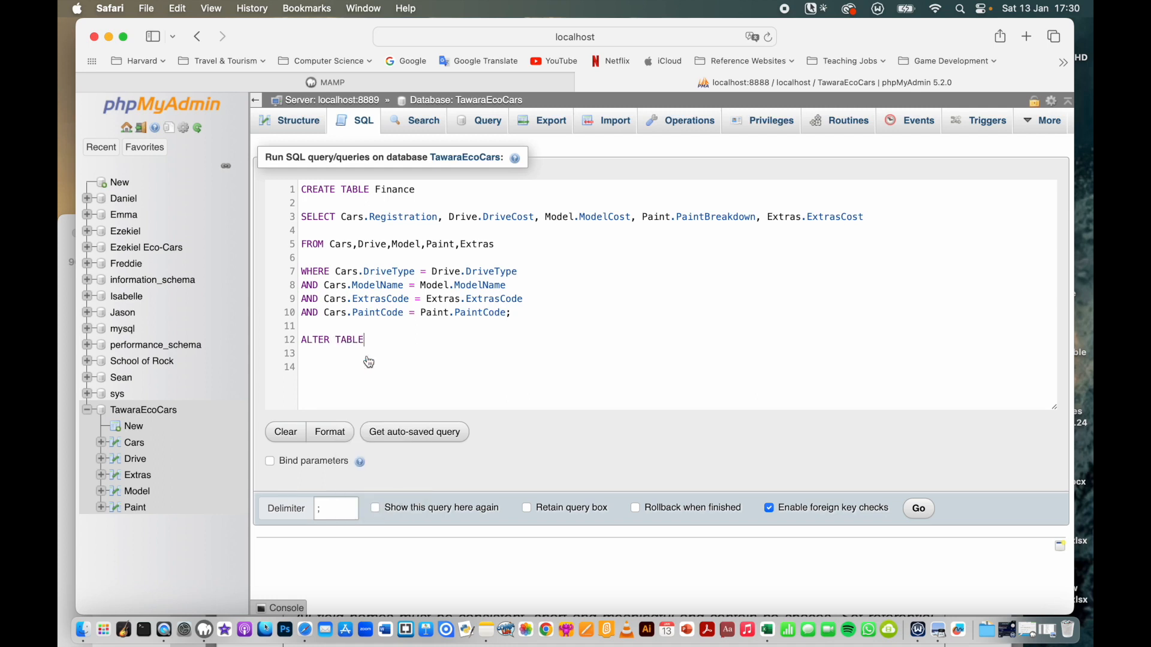
text(Fi)
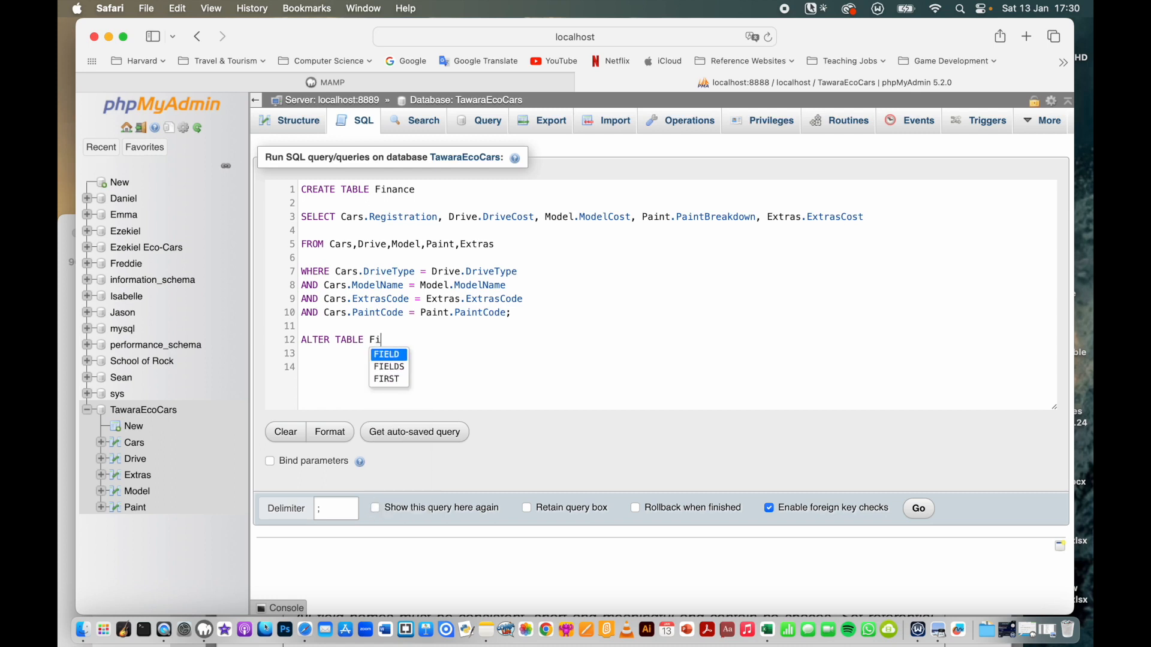
text(nance)
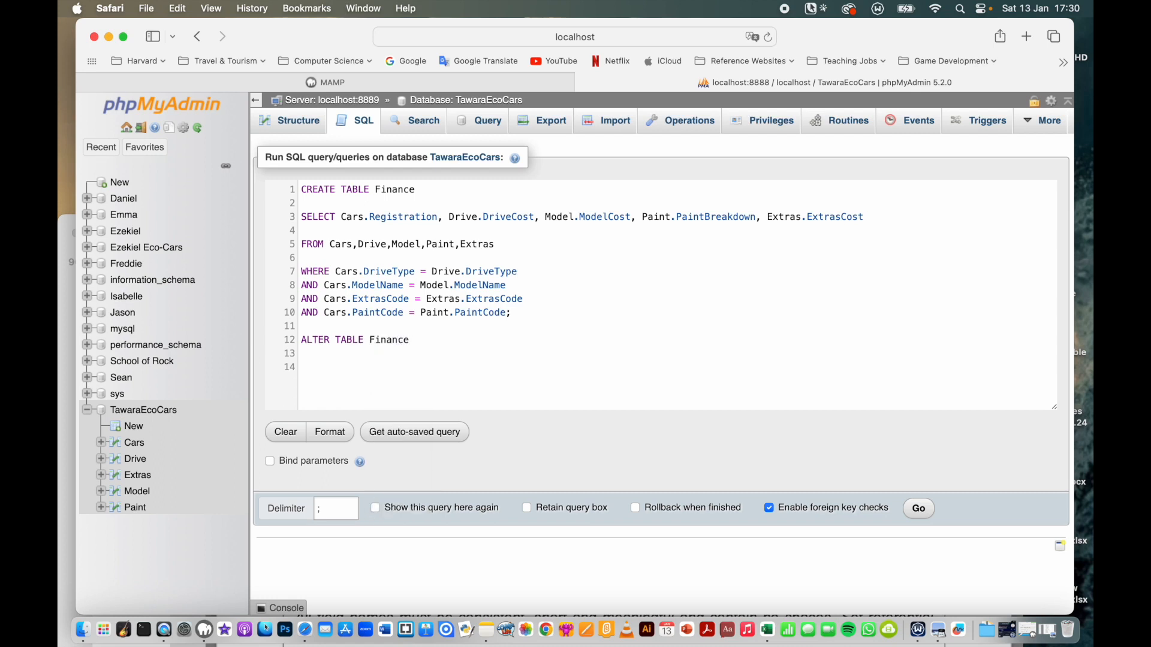
- Complete the ALTER TABLE statement with ADD TotalCost FLOAT; on line 13
key(Return)
text(A)
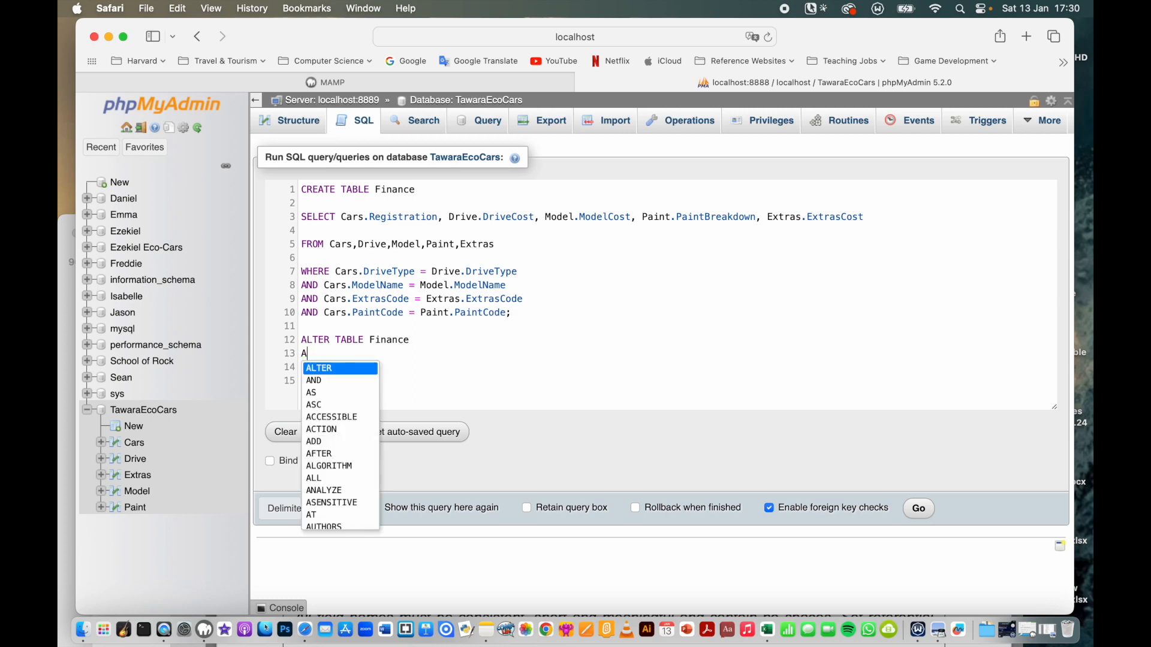
text(DD Tot)
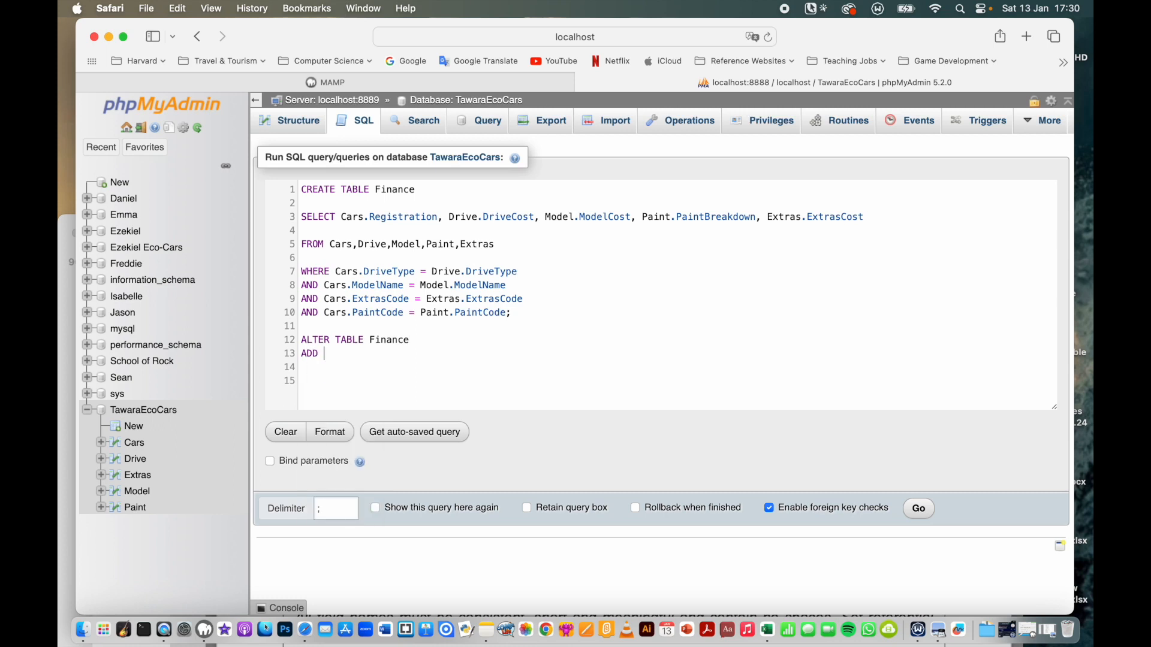
text(alCost FLOST)
key(Delete)
text(A)
text(;)
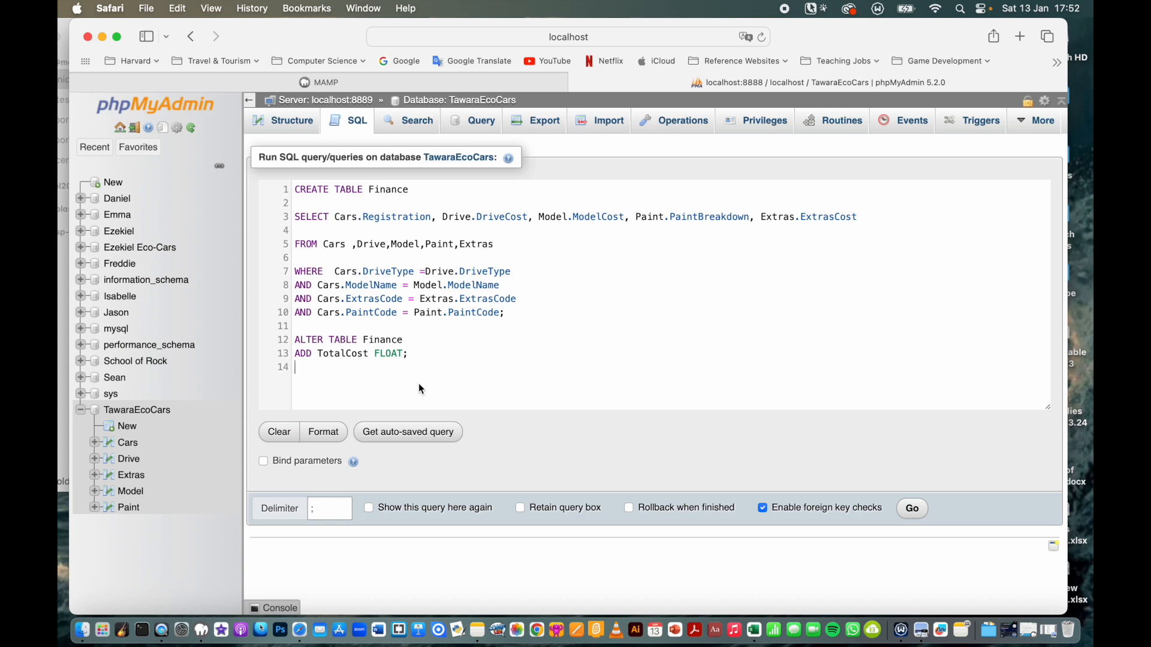
- Start a third statement with UPDATE Finance on line 15, leaving line 14 blank
key(Return)
text(UPDATE)
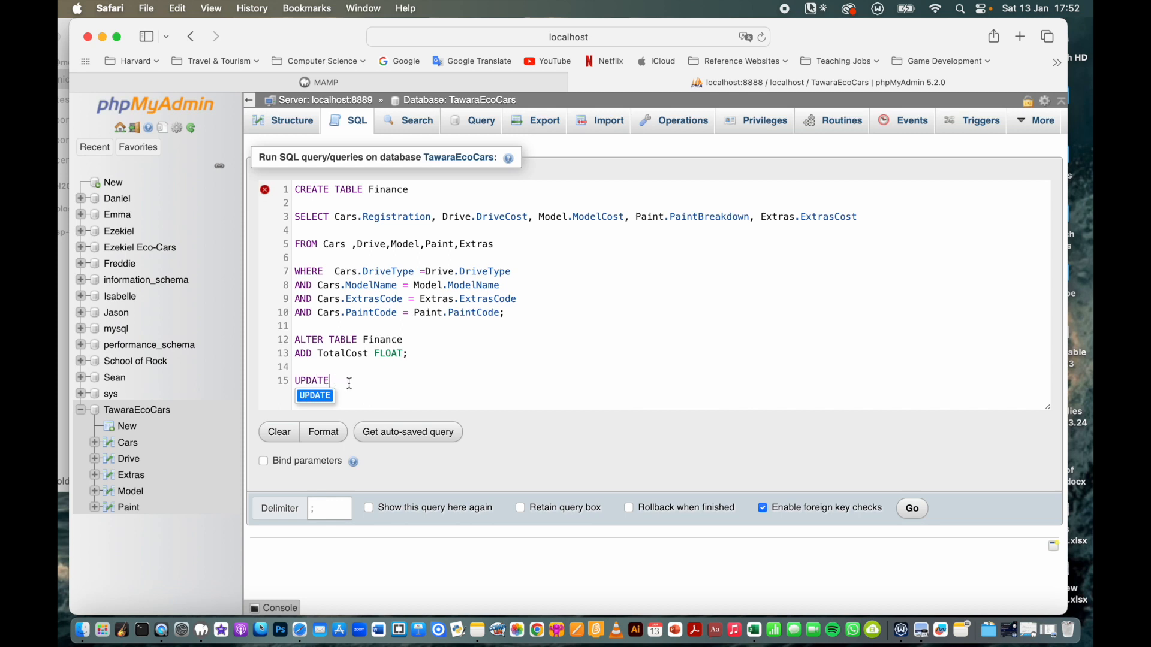
text( Fi)
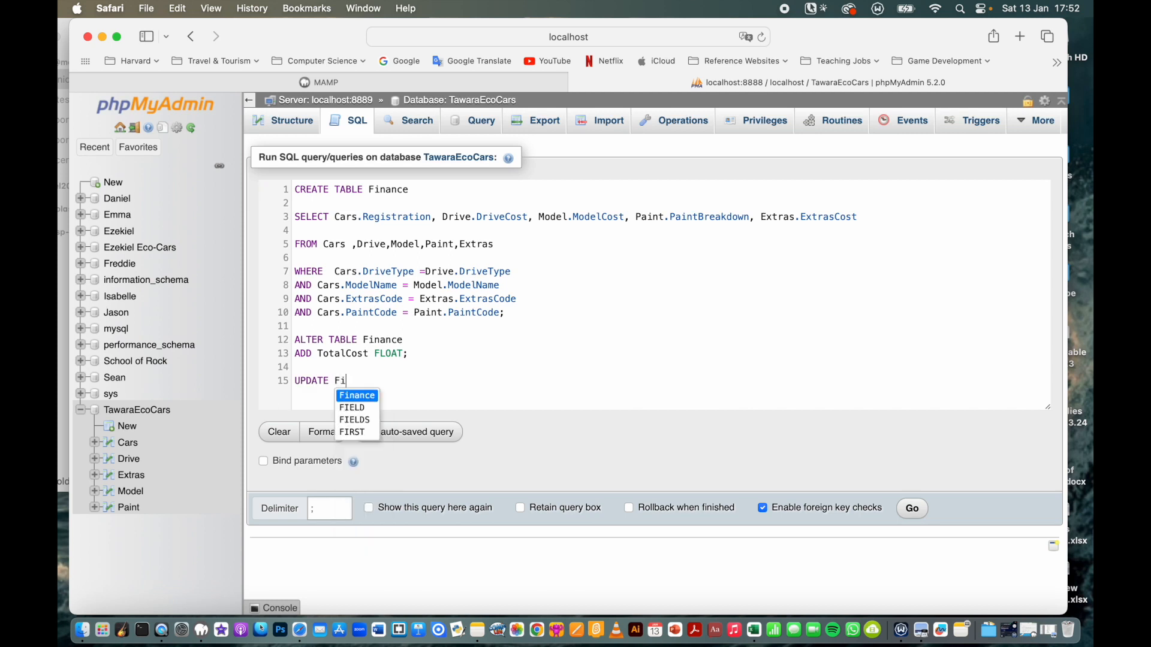
text(nance)
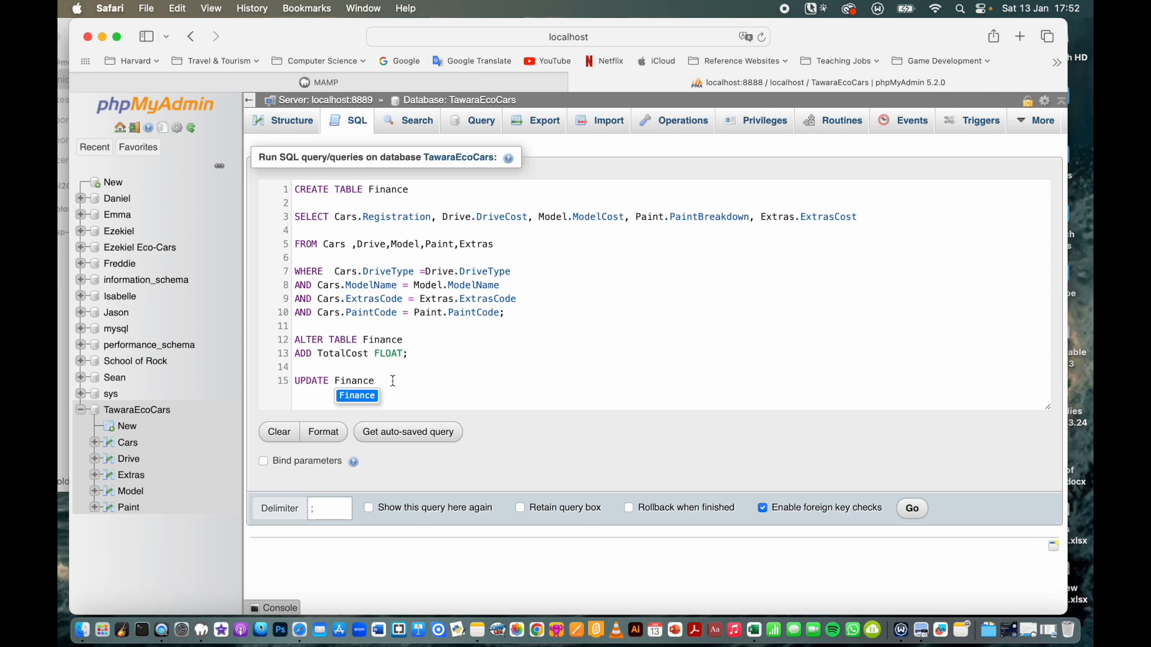
key(Return)
key(Return)
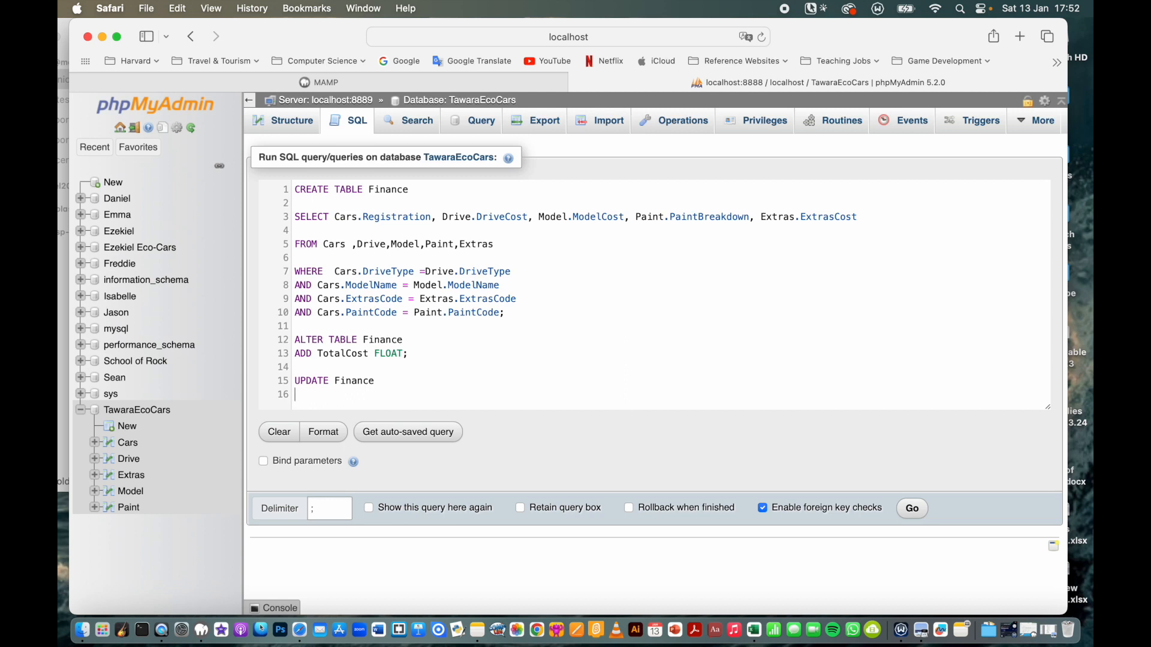
- Write SET TotalCost = on line 16 beneath UPDATE Finance
text(SET)
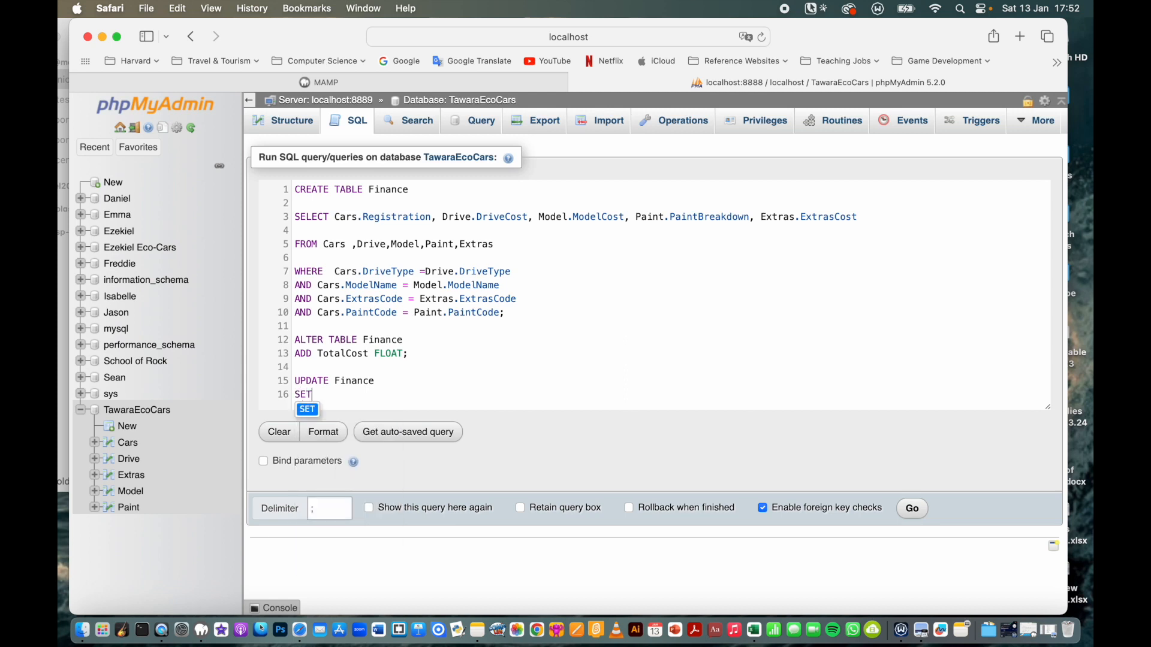
text( T)
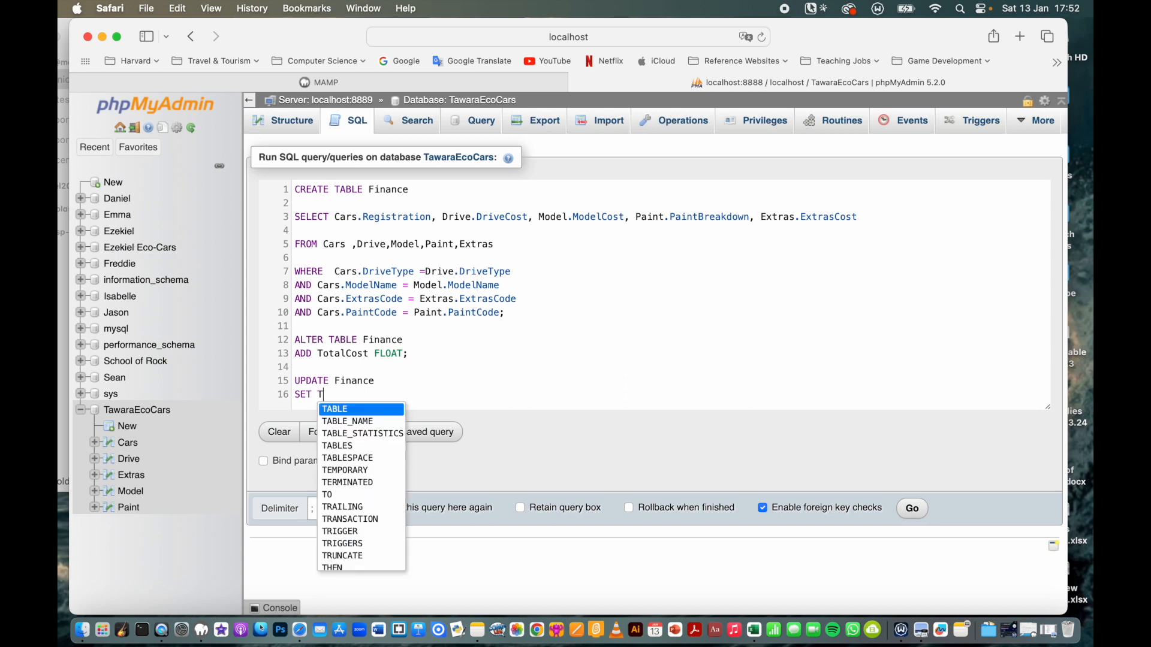
text(otalCost)
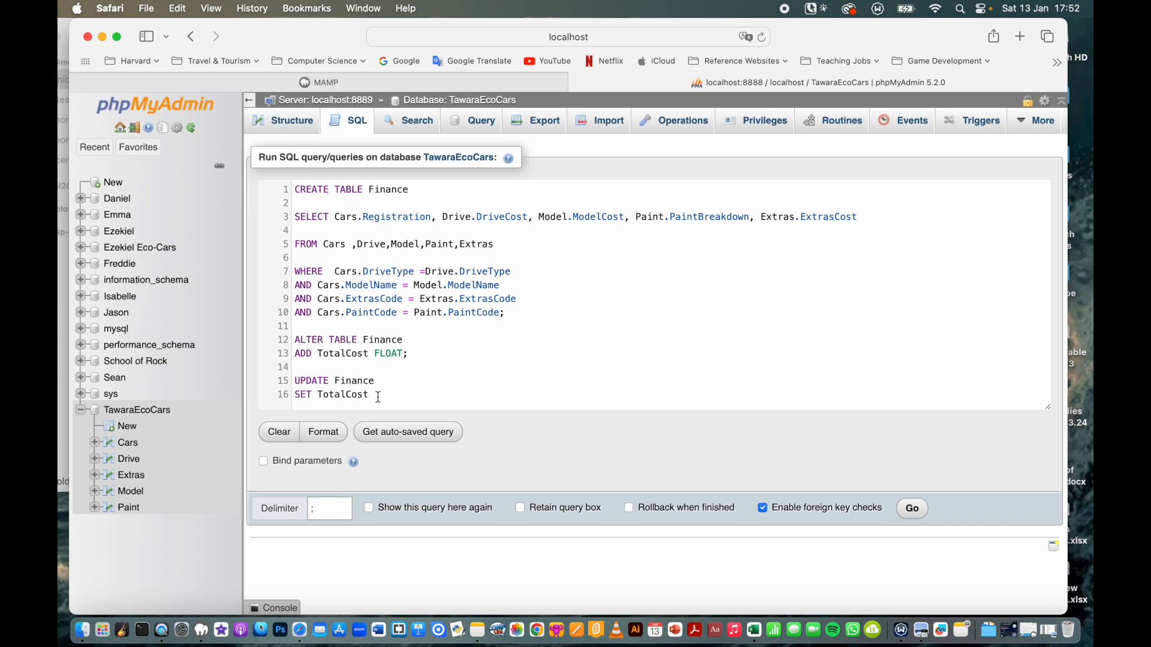
text(=)
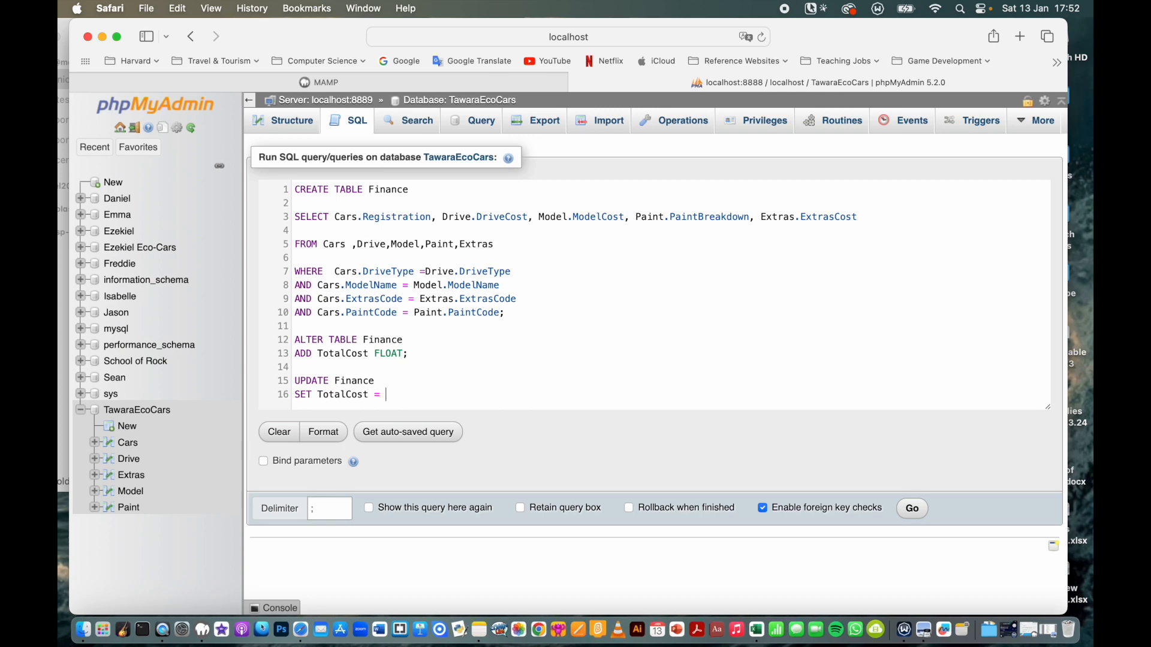
- Check the sale price formula in 9626_s23_qp_02.pdf in Preview, and begin the TotalCost expression in Safari with 1000+()
drag(259, 46, 325, 43)
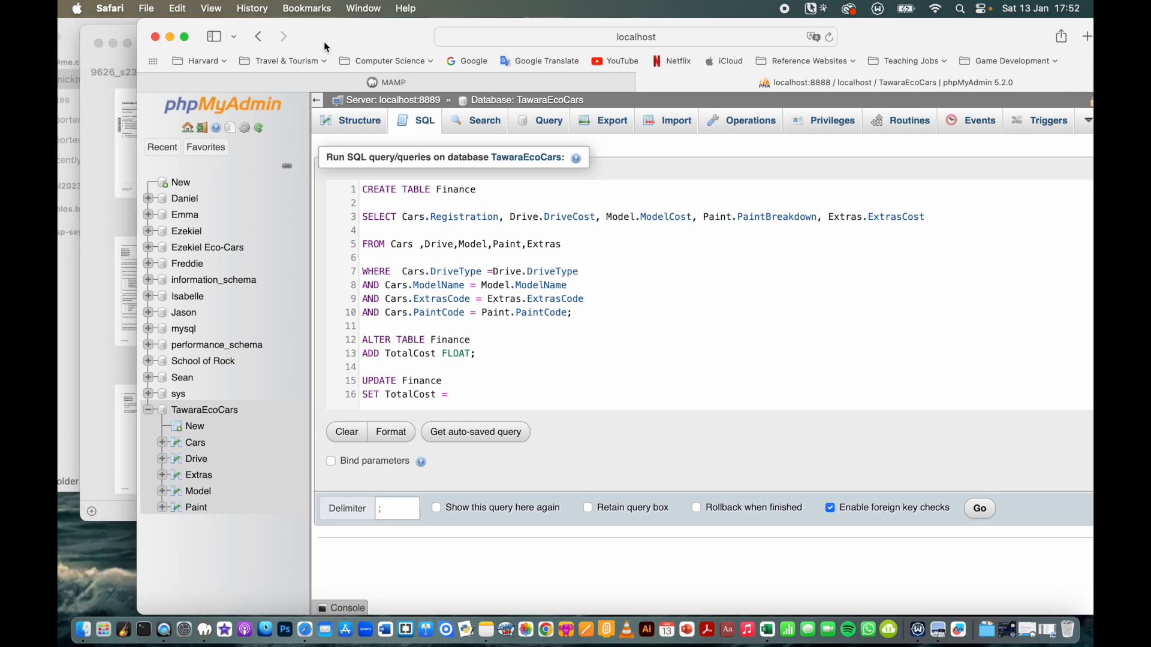
click(88, 105)
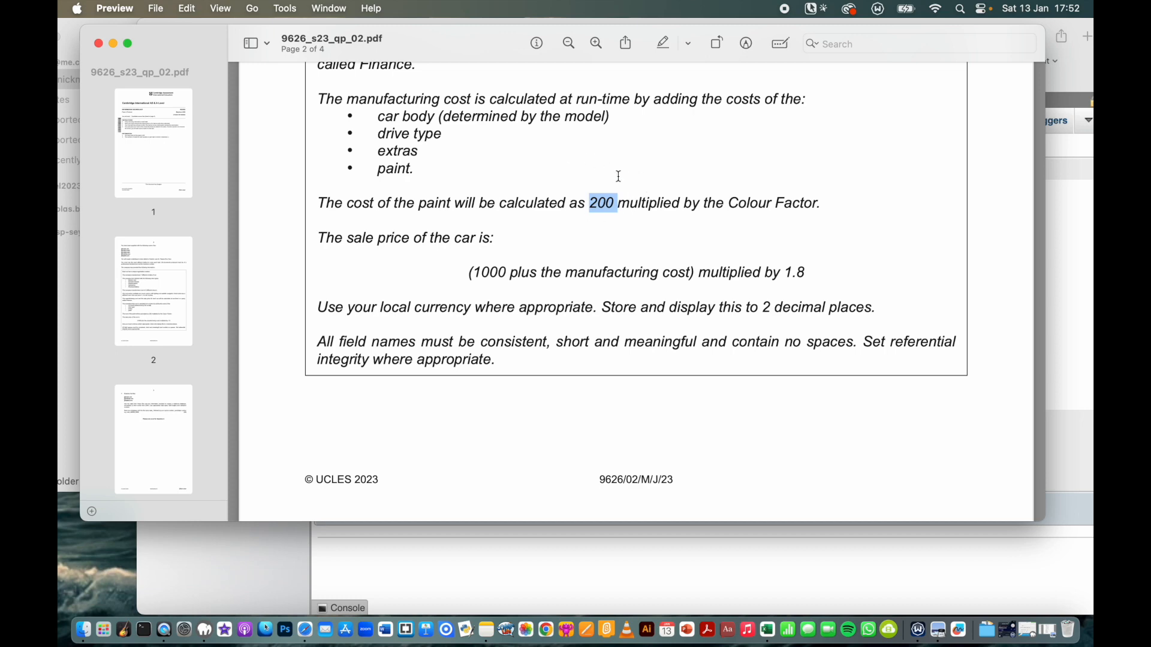
click(705, 556)
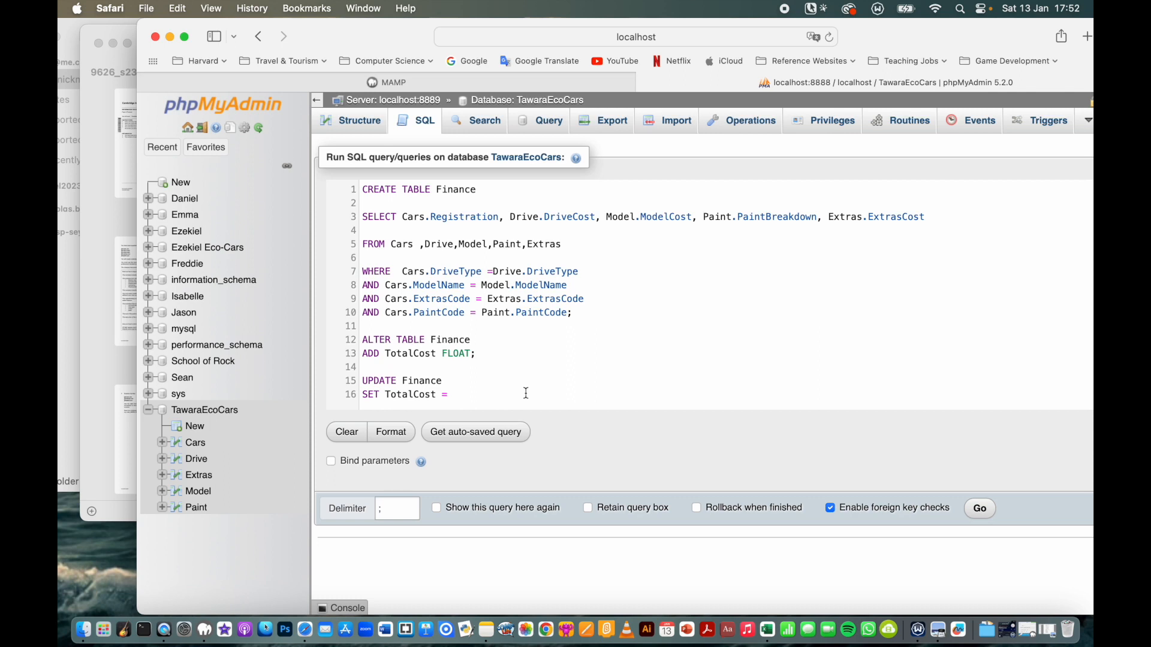
text(1000+)
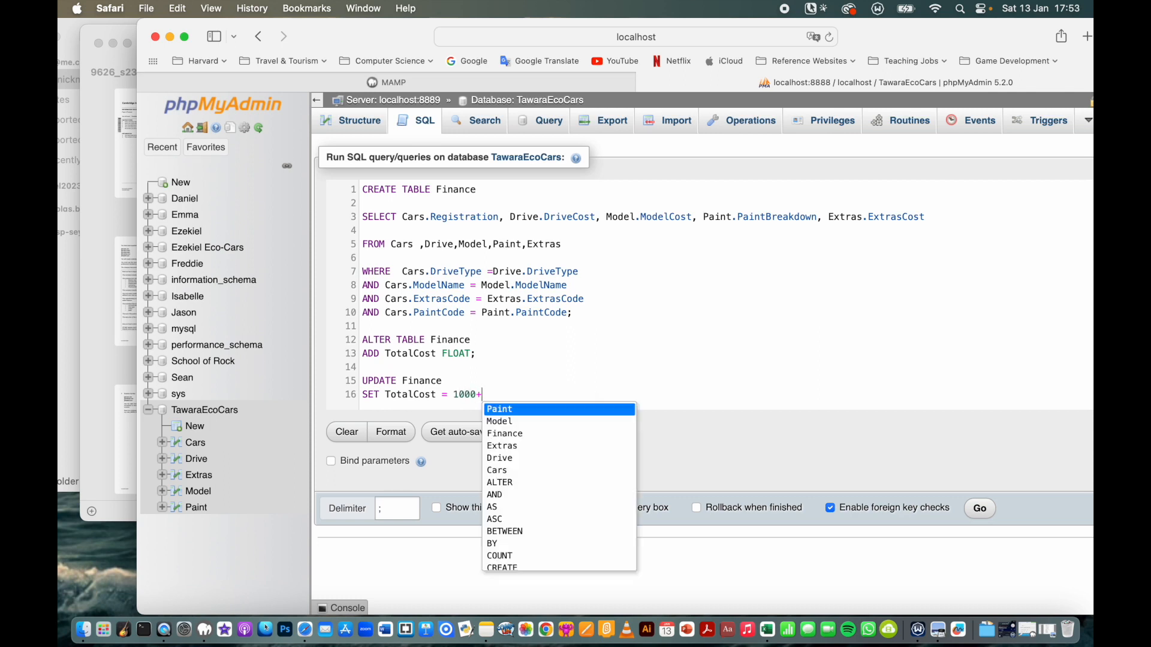
text(())
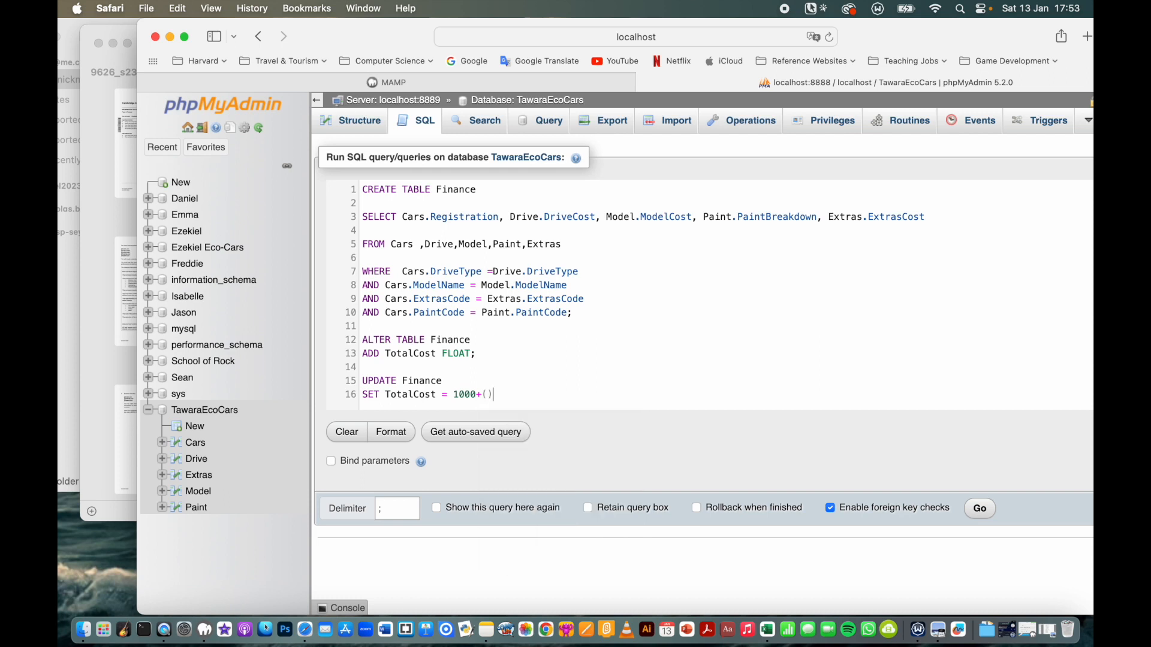
- Fill the parentheses after 1000+ with the sum DriveCost+ModelCost+ExtrasCost+PaintBreakdown
click(489, 395)
text(DriveCost+)
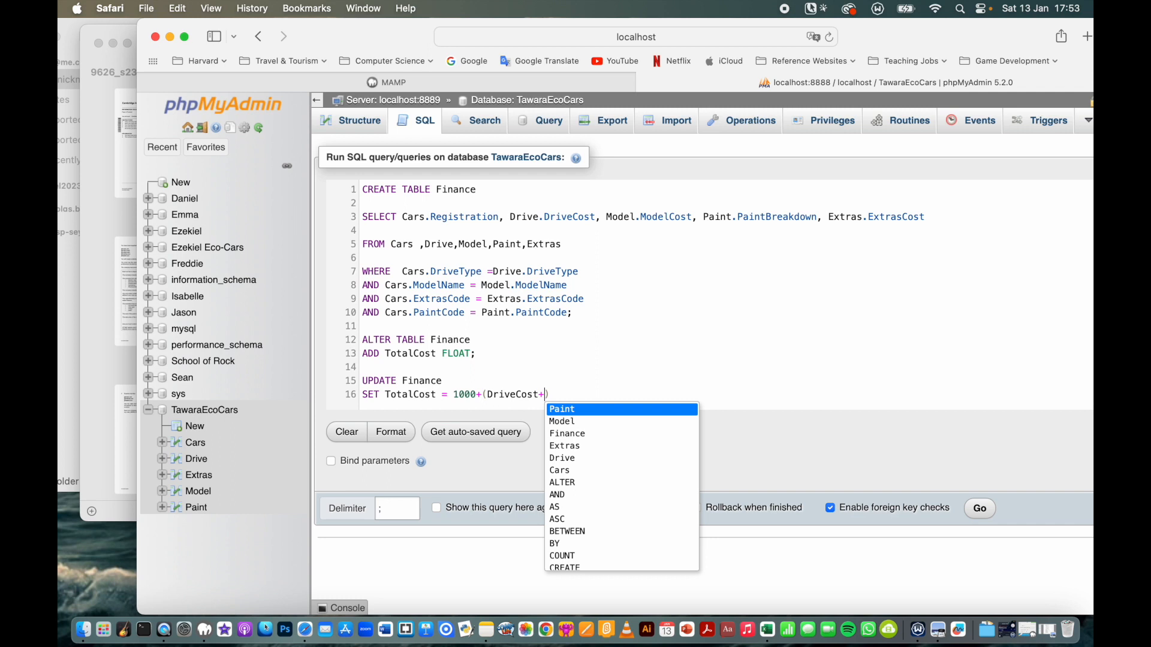
text(ModelCo)
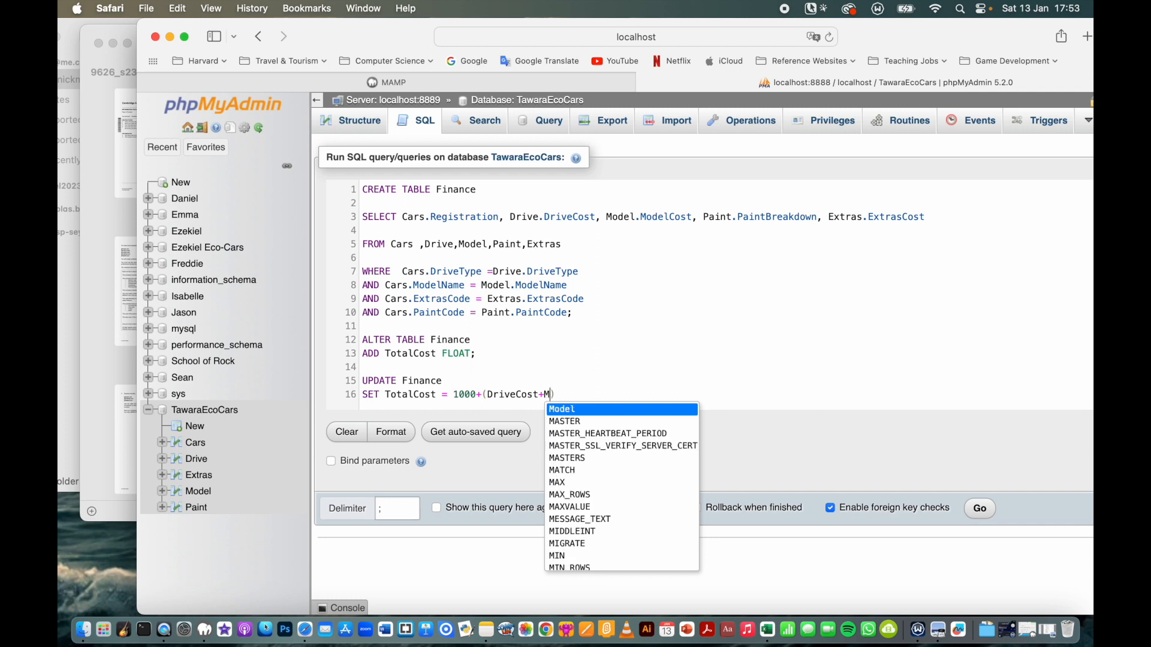
text(st)
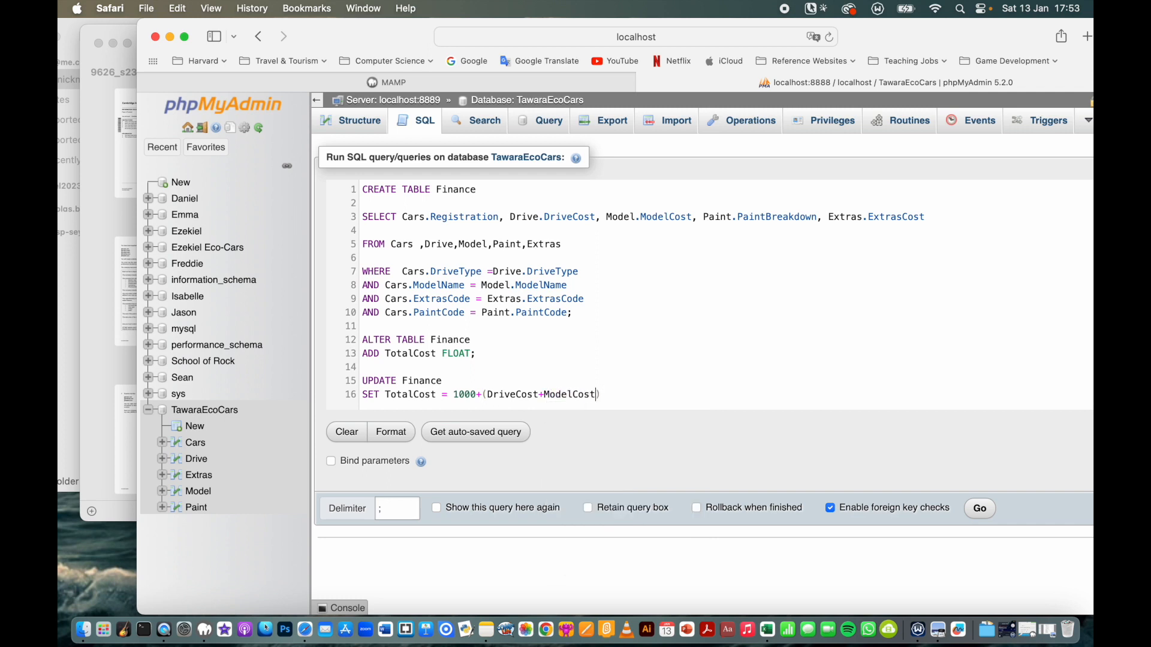
text(+)
text(Extras)
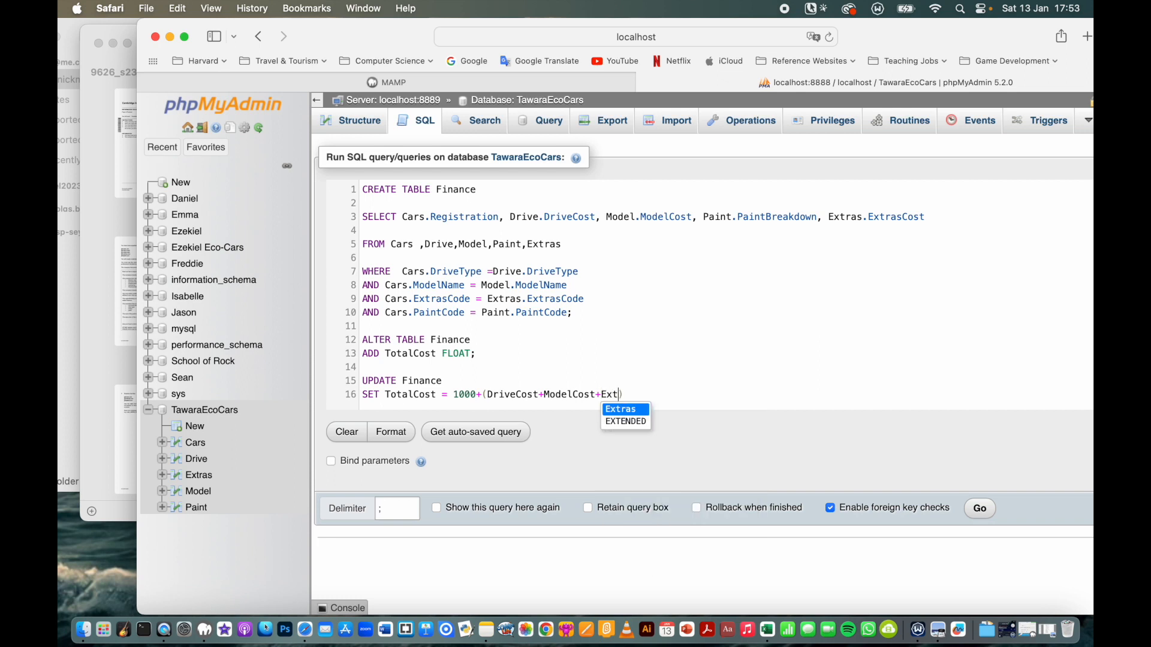
text(st)
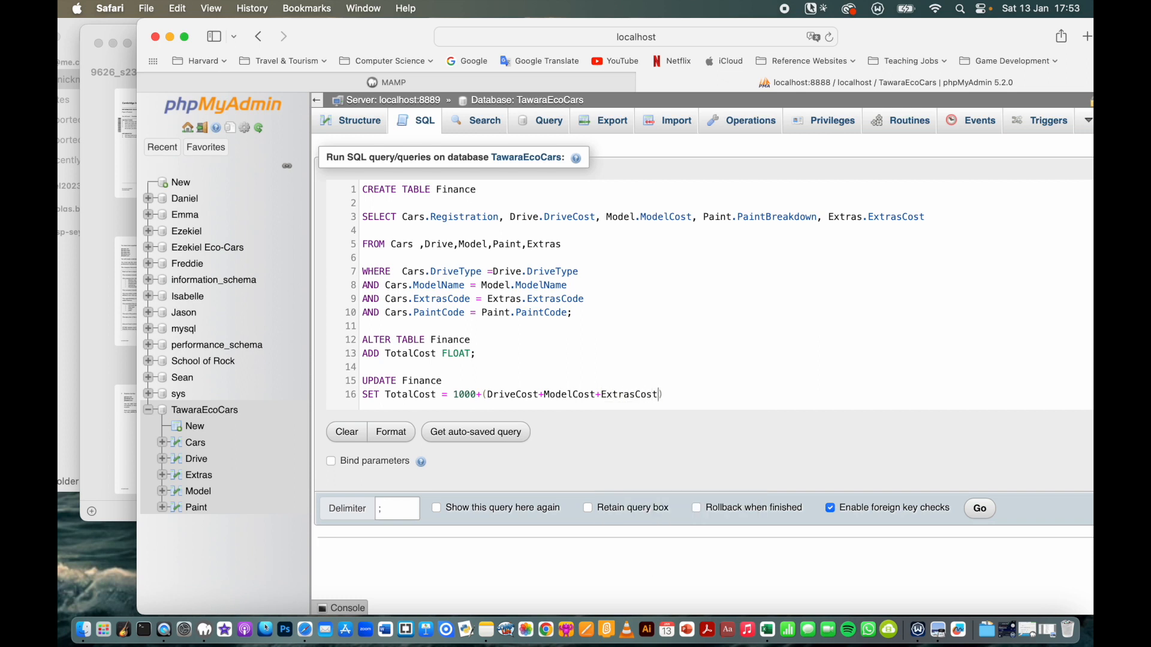
text(+Paint)
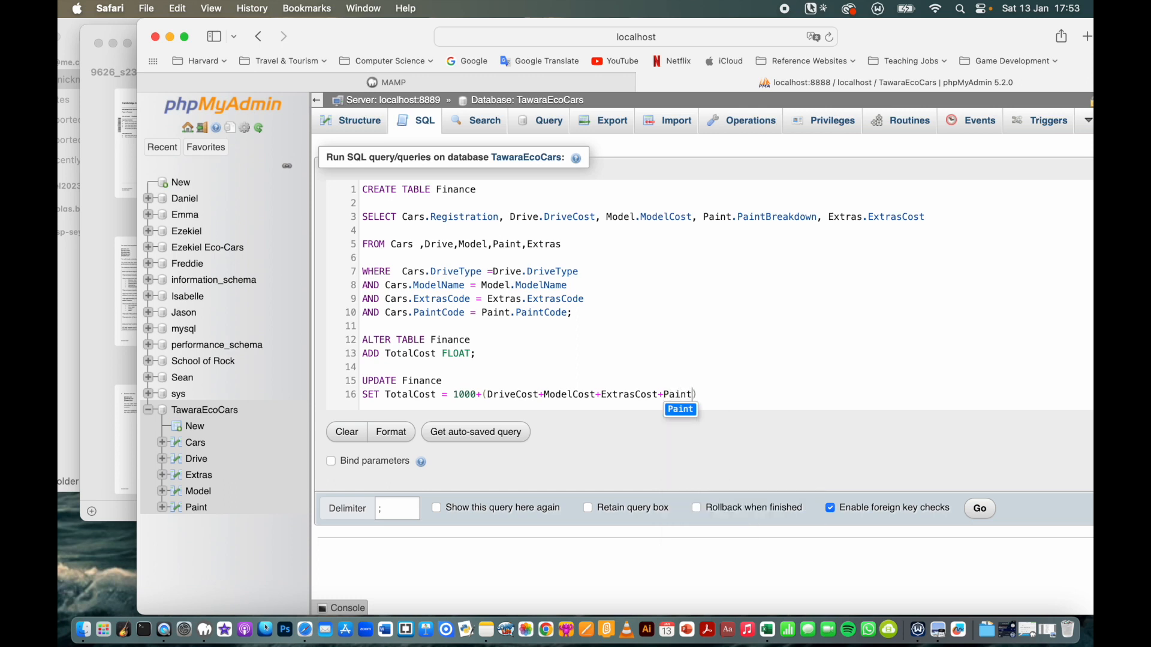
text(Breakdown)
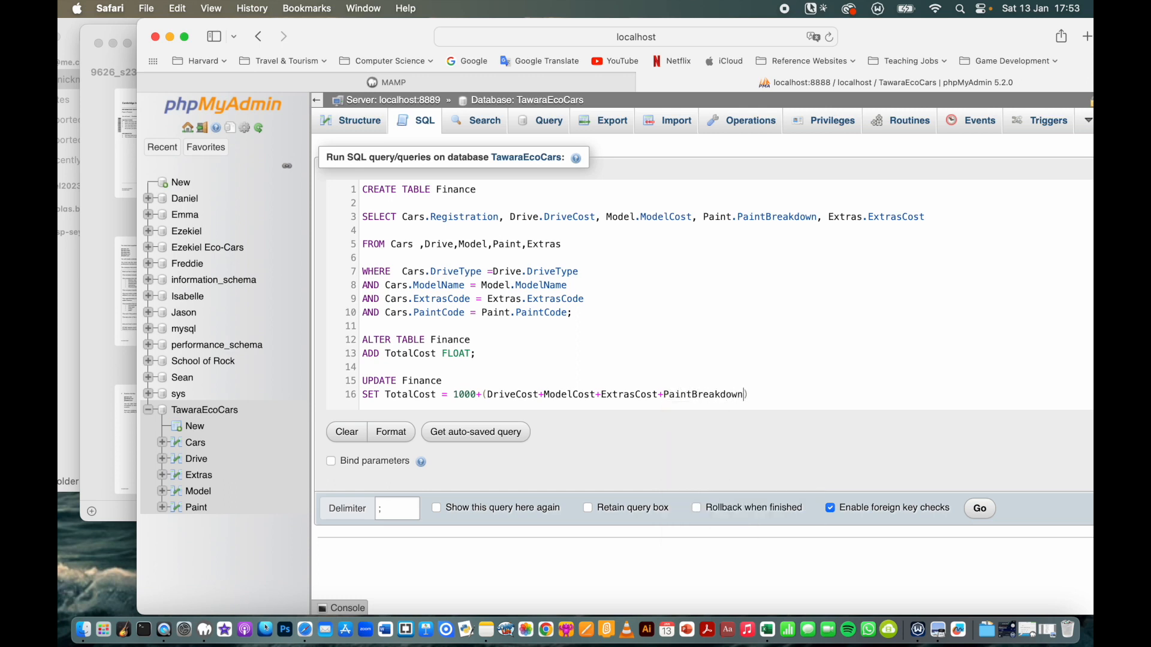
- Replace PaintBreakdown in the TotalCost sum with the bracketed product (PaintBreakdown*200)
click(665, 394)
text(()
text(00)
- Recheck the sale price formula in the Preview question paper and enclose the entire 1000+ sum in outer parentheses in Safari
click(116, 368)
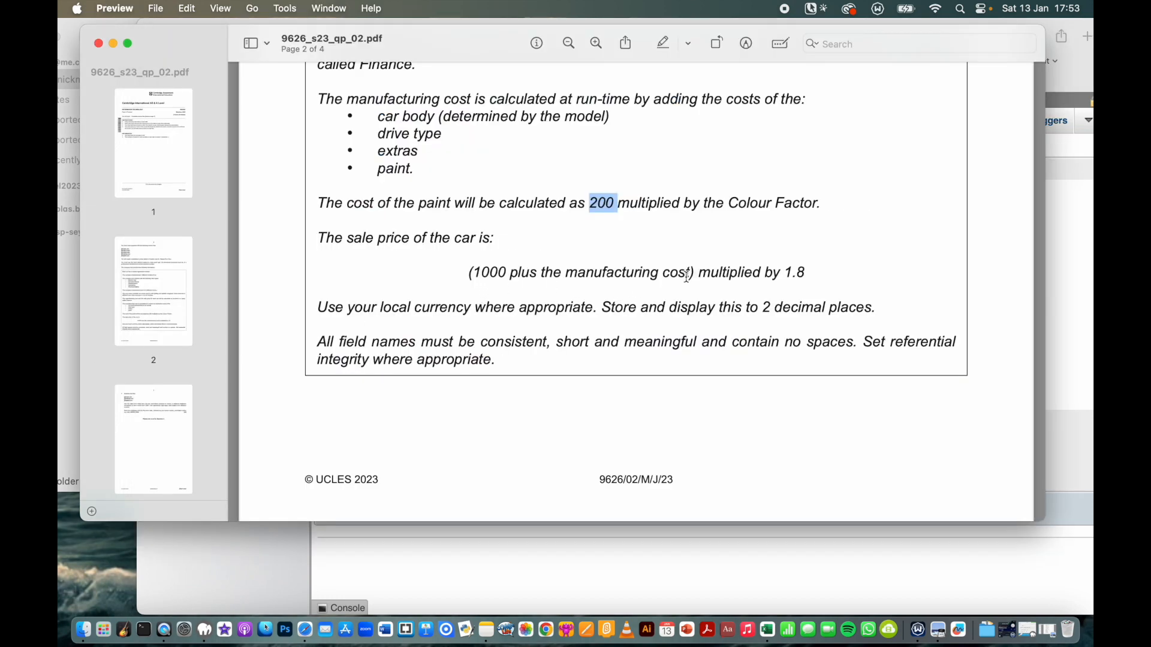
click(605, 585)
click(454, 394)
text(()
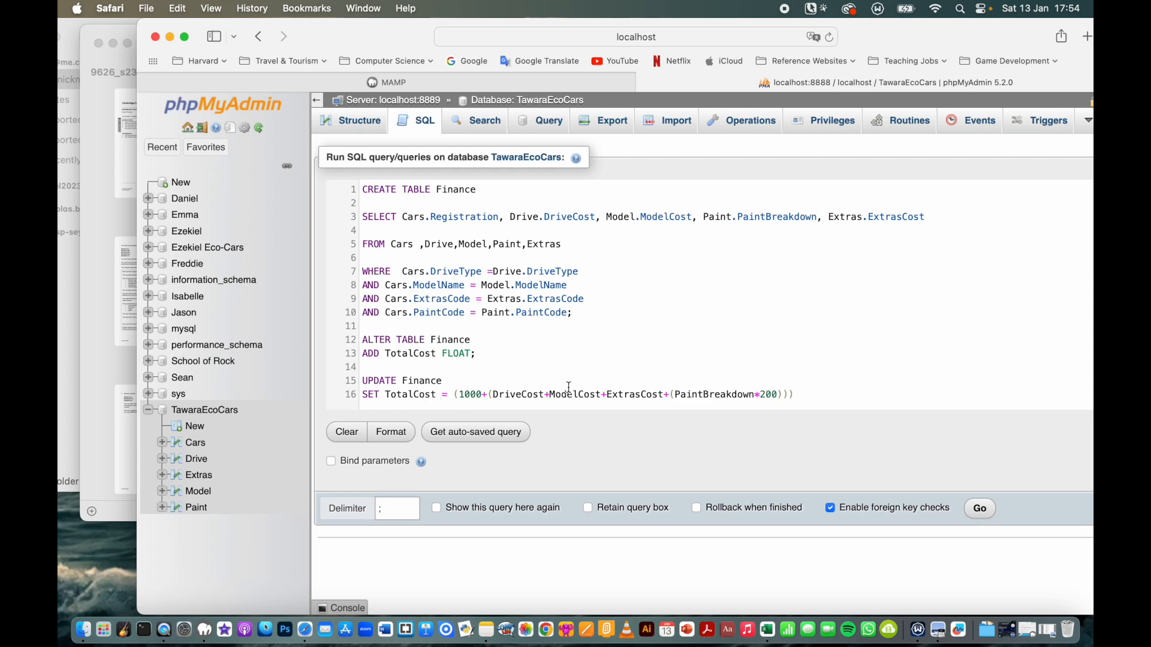
- Check the sale price multiplier in the Preview question paper and append *1.8 to the TotalCost expression in Safari
click(107, 367)
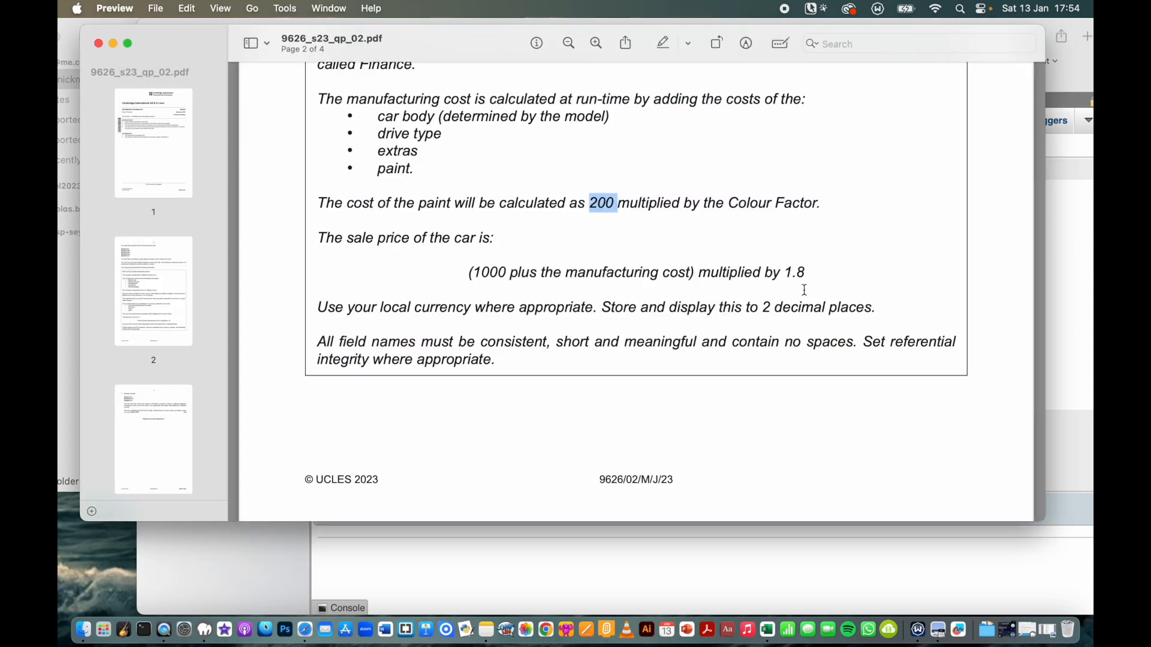
click(755, 542)
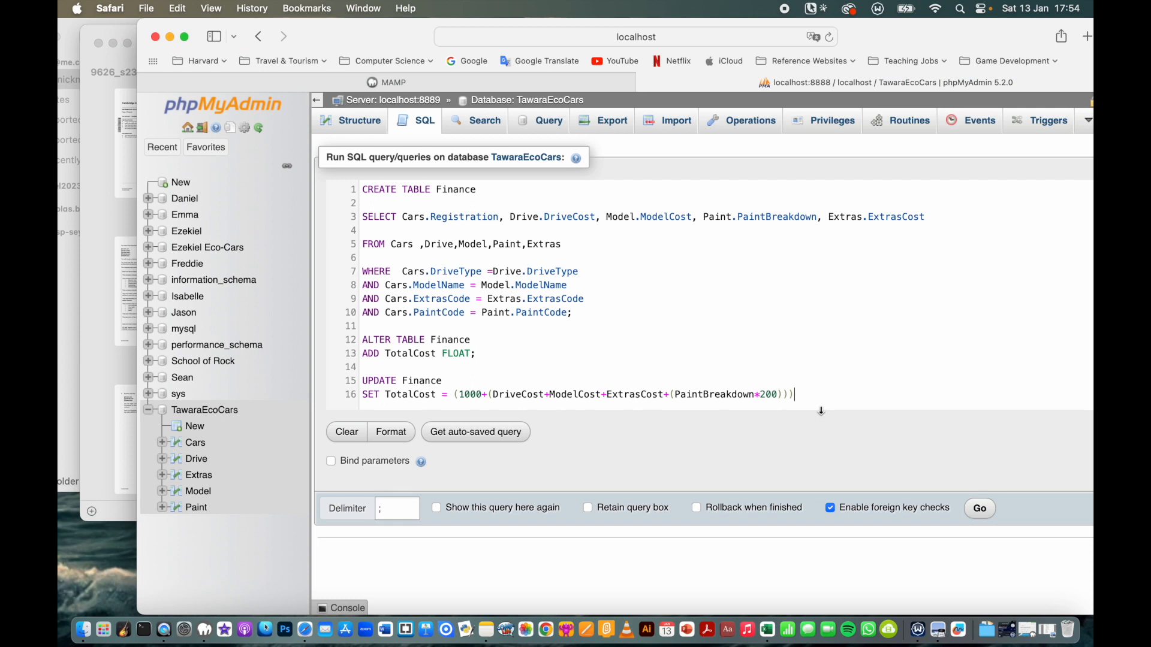
text(*1.8)
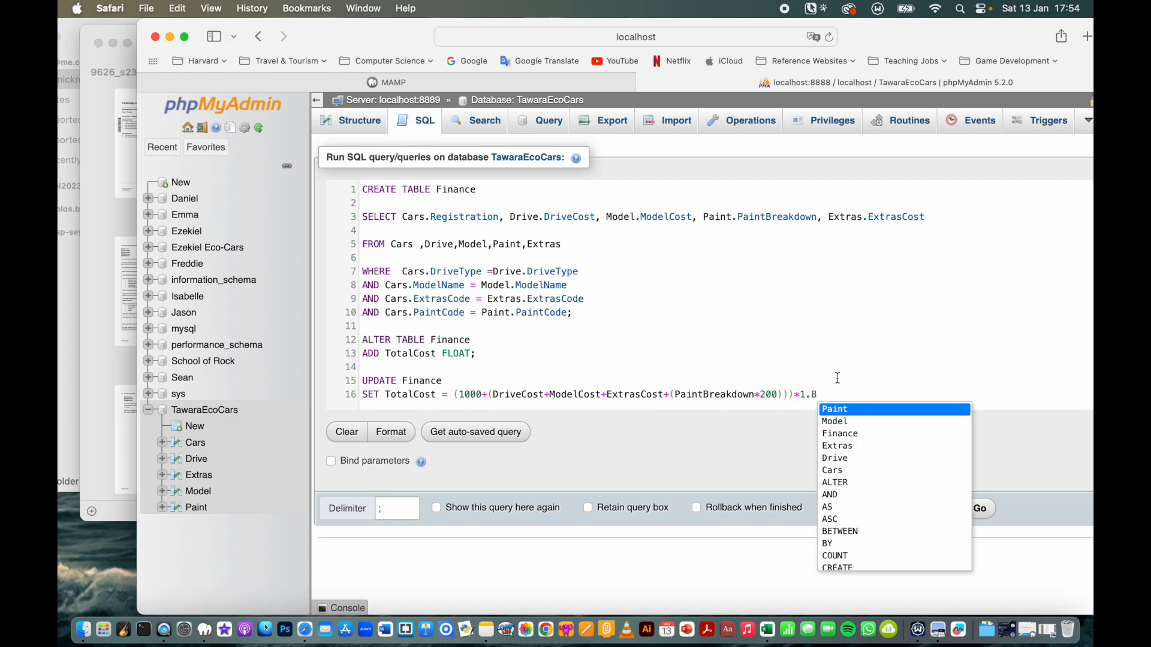
click(838, 378)
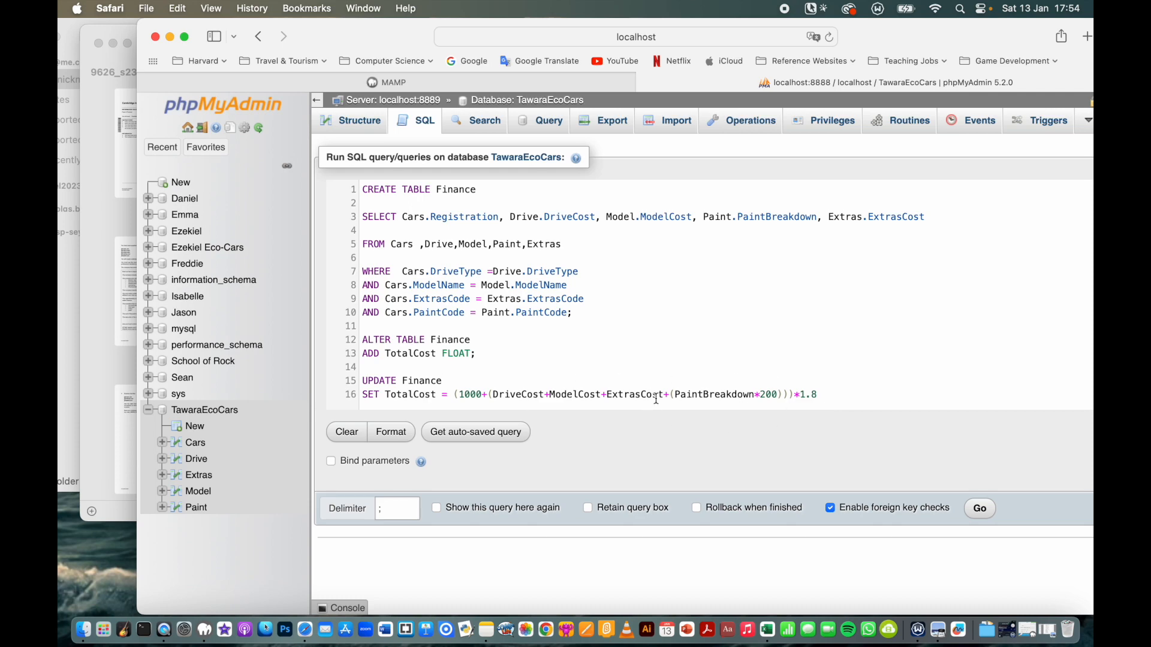
- Check the decimal places requirement in the Preview question paper and wrap the TotalCost expression in Safari in ROUND(…,2)
click(108, 312)
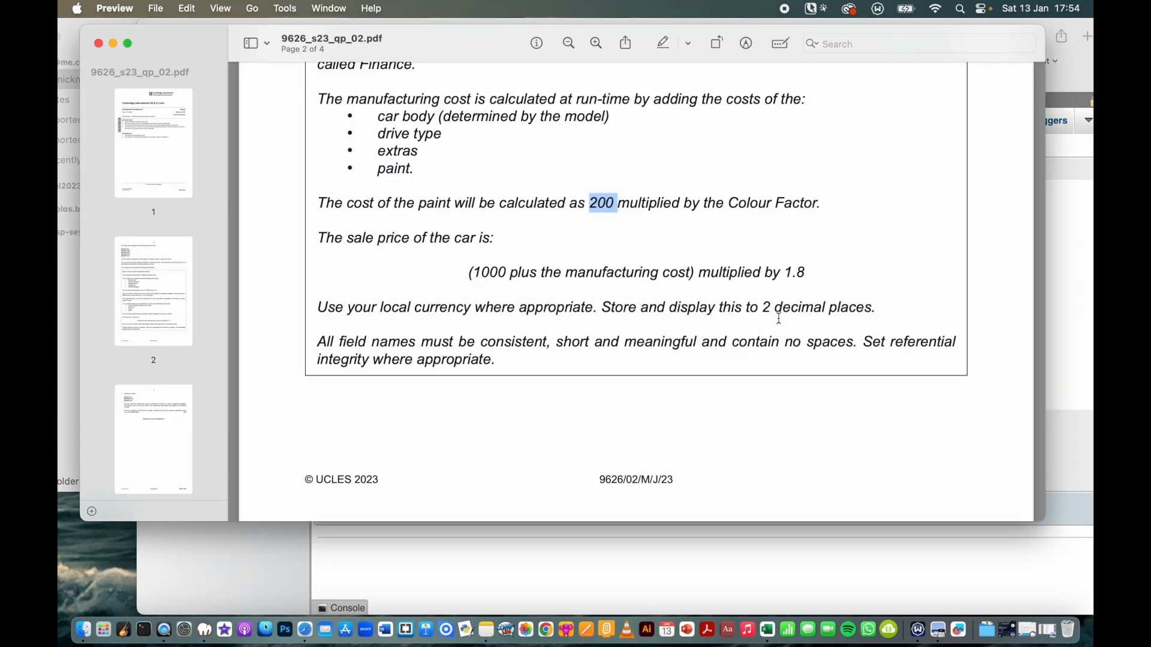
click(1055, 327)
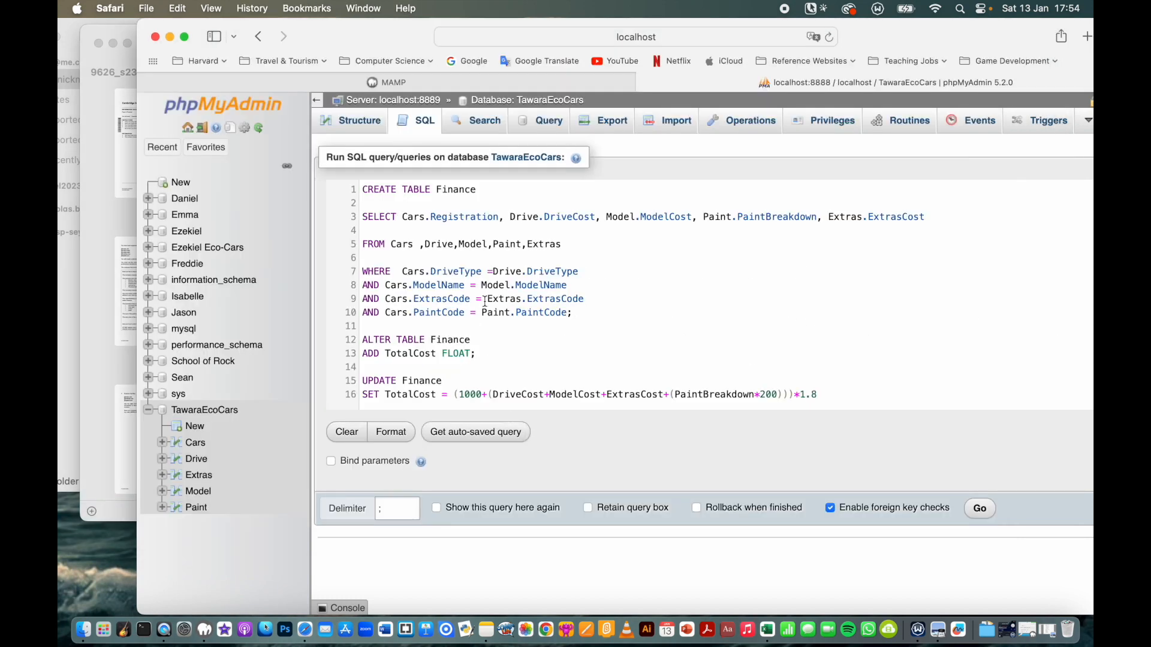
click(452, 396)
text(ROUND()
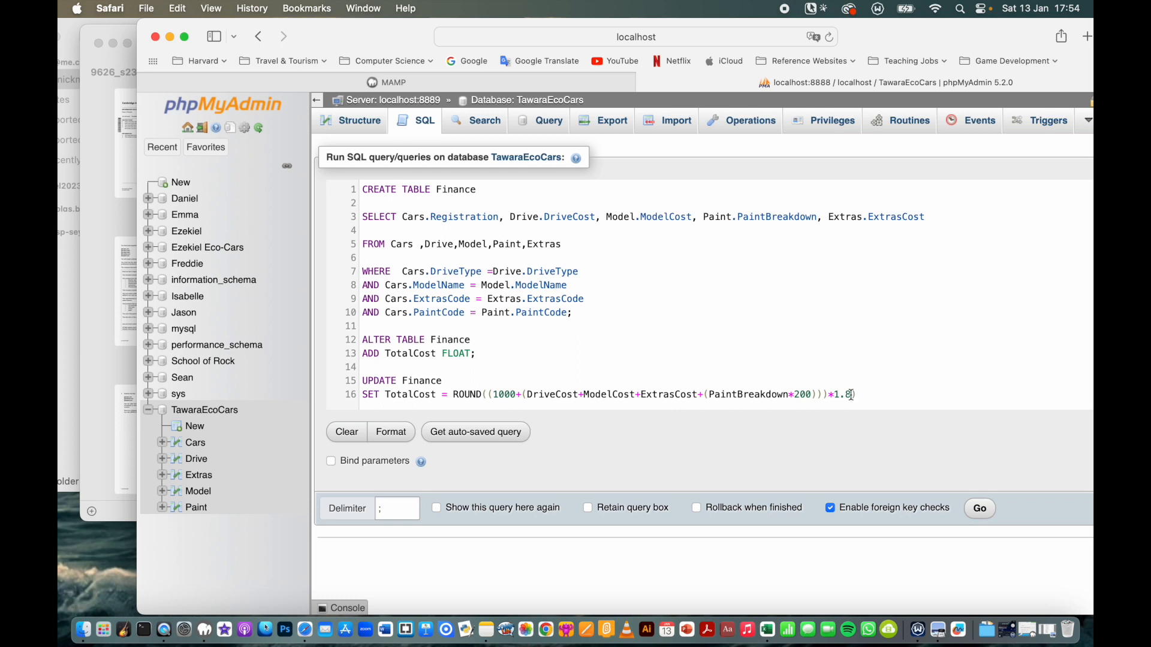
text(,2)
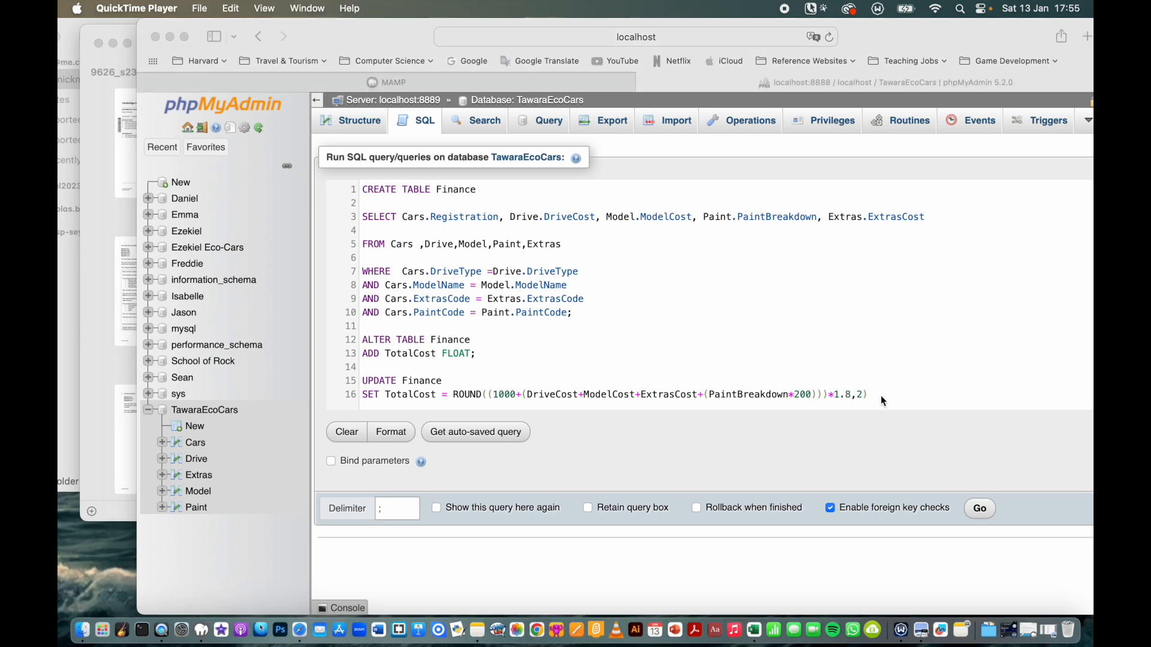
click(881, 394)
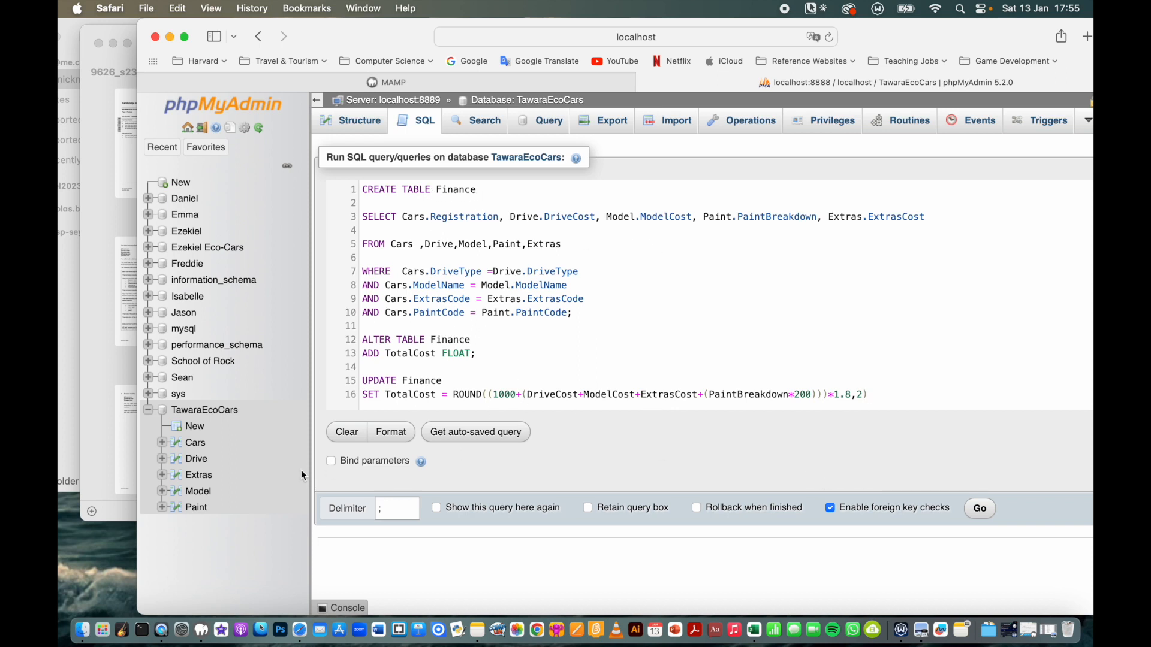
- Run the three SQL statements and browse the rows of the new Finance table to review the TotalCost column
click(978, 507)
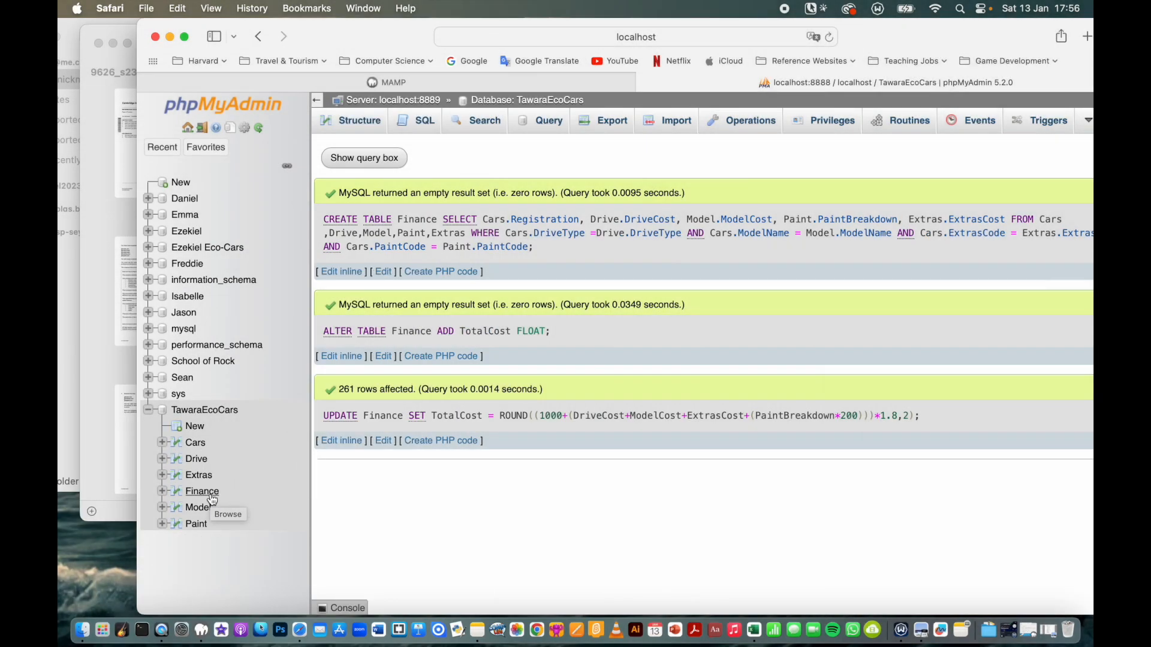
click(210, 494)
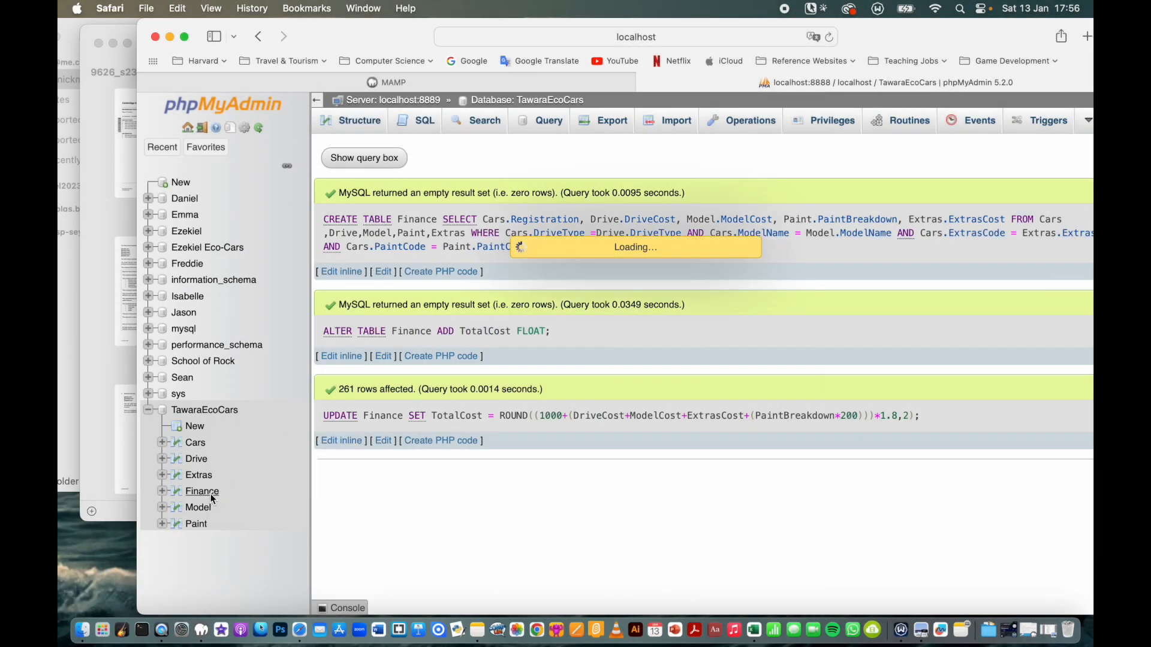
scroll(835, 447, down, 3)
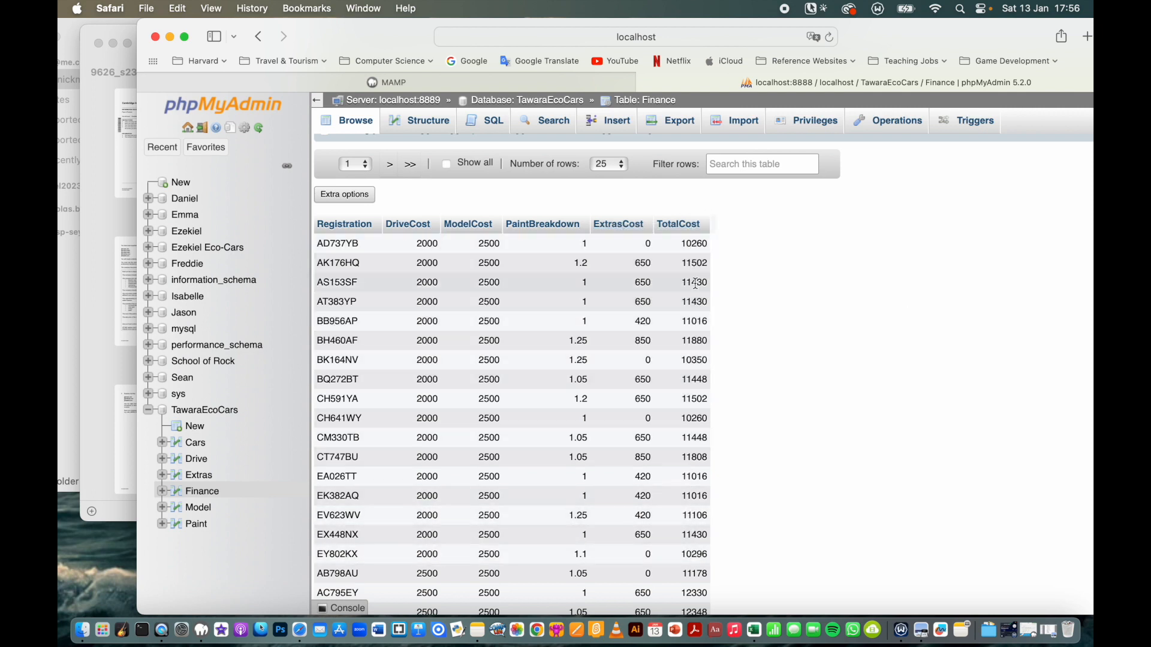
scroll(695, 491, down, 1)
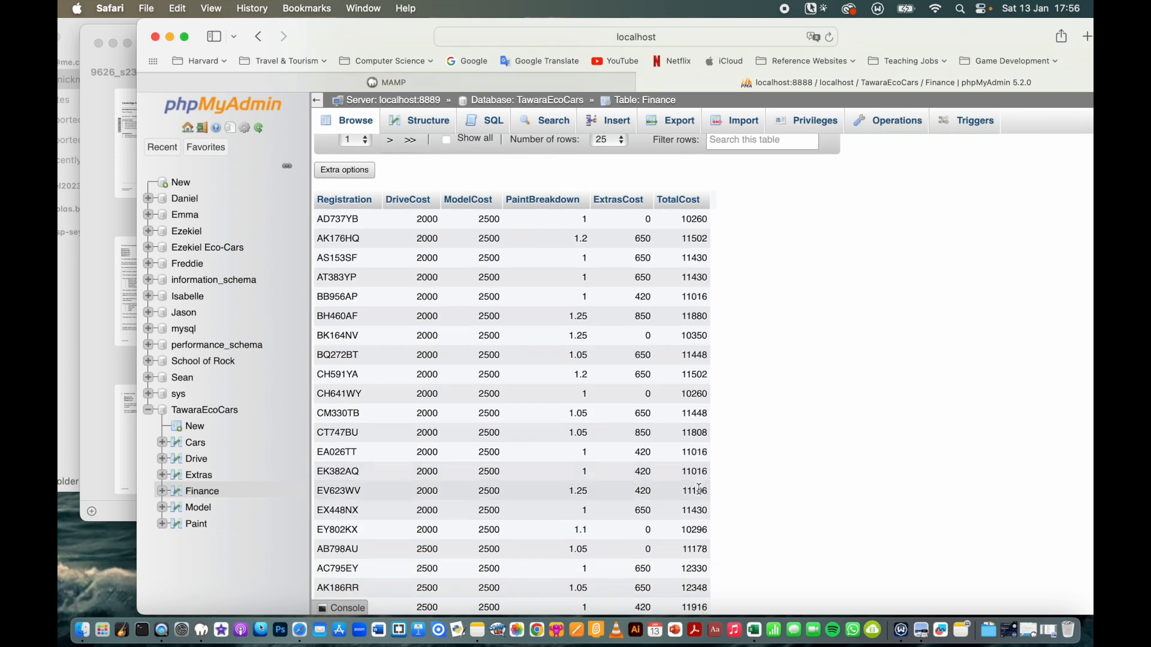
scroll(698, 489, down, 5)
scroll(693, 390, up, 7)
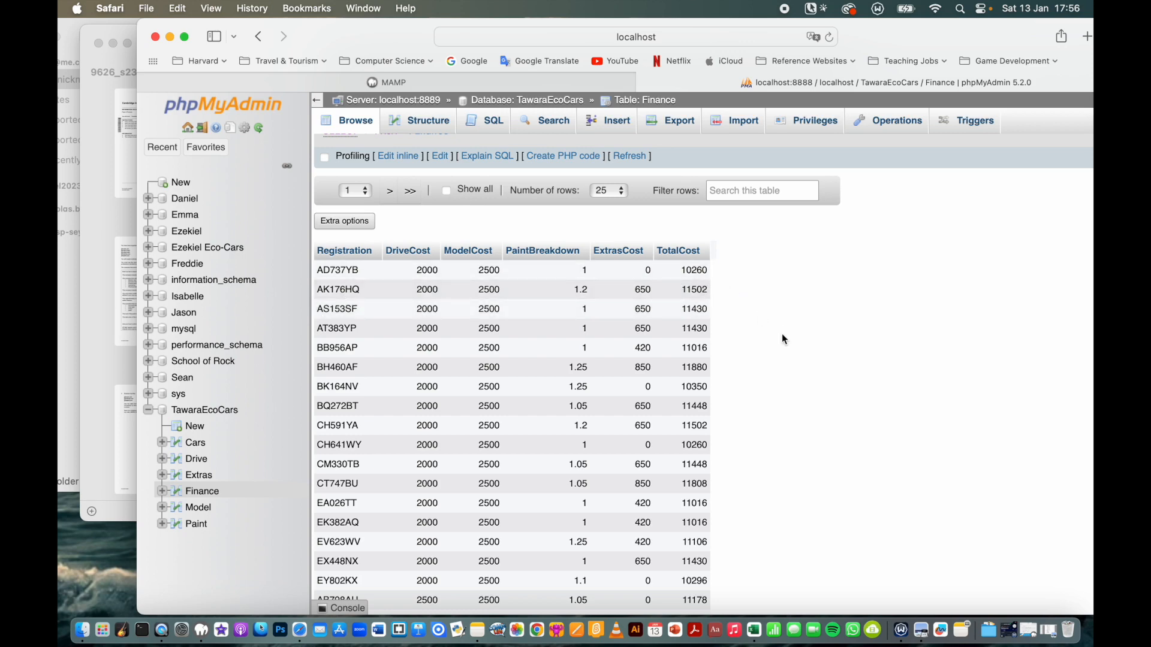
scroll(782, 339, up, 3)
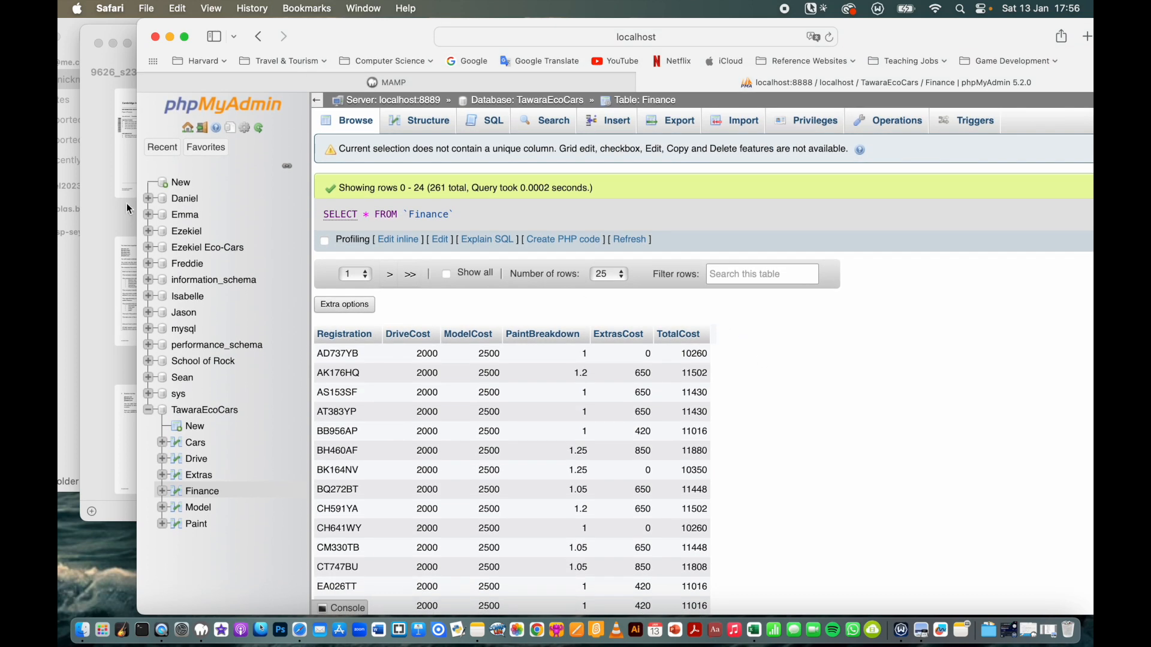
- Switch to the question paper in Preview and read from the cost rules on page 2 through question 1 on page 3
click(100, 222)
scroll(483, 253, up, 10)
scroll(483, 254, down, 7)
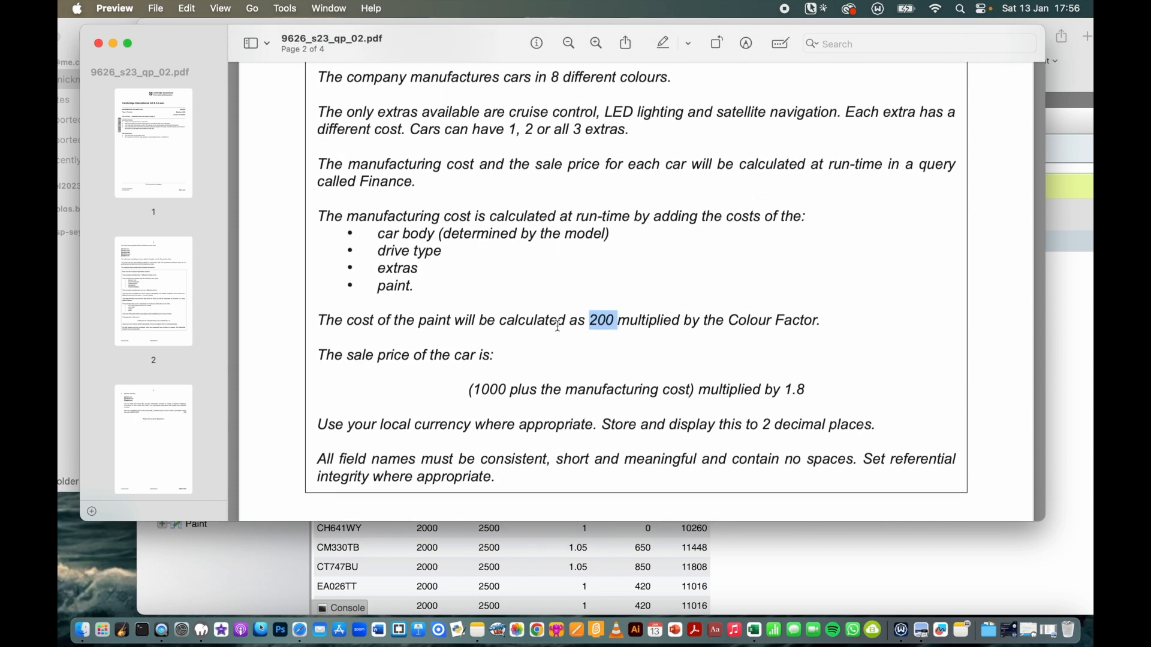
scroll(648, 403, down, 15)
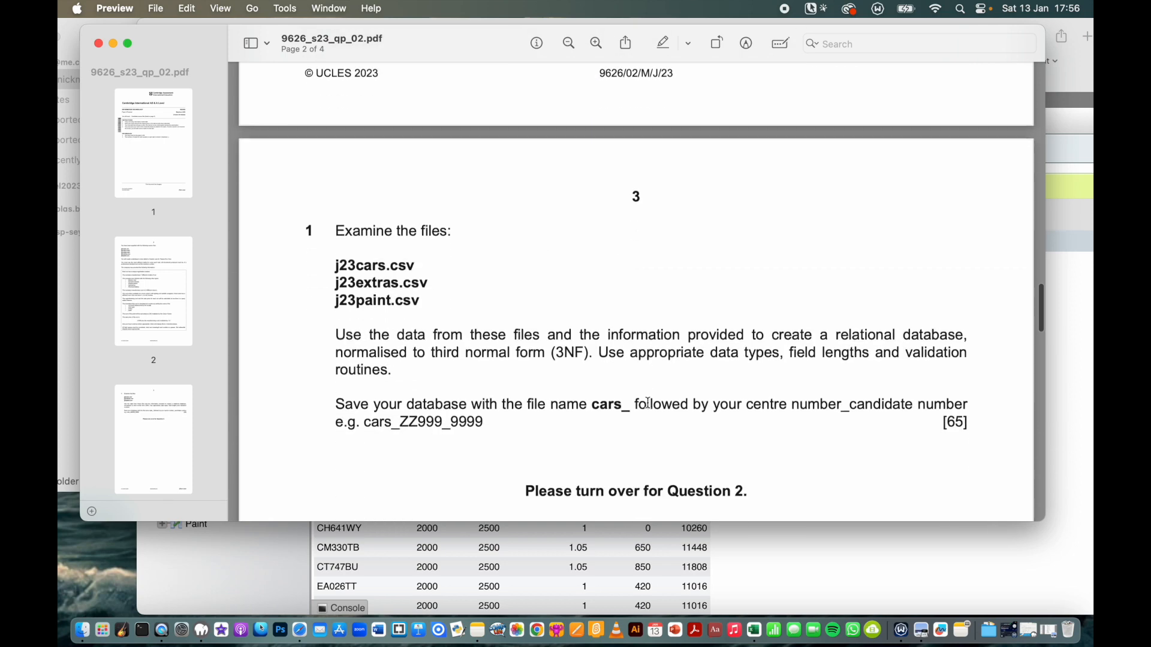
- Finish reading question 1 in the paper and open the TawaraEcoCars database in Safari
scroll(648, 403, down, 2)
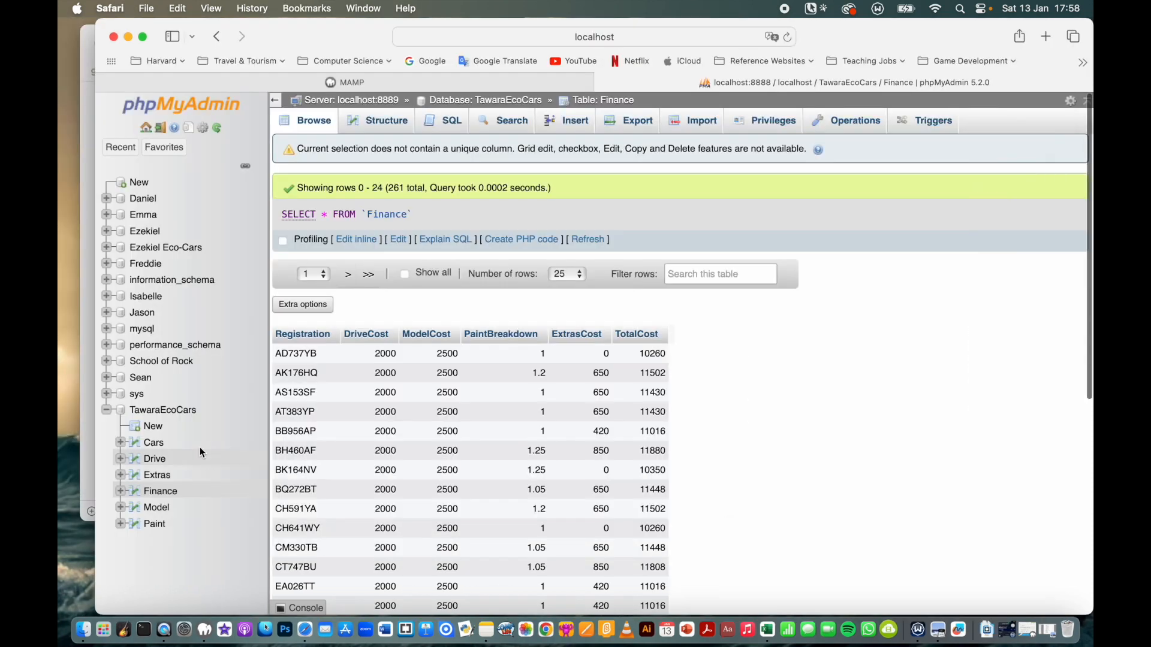
click(176, 412)
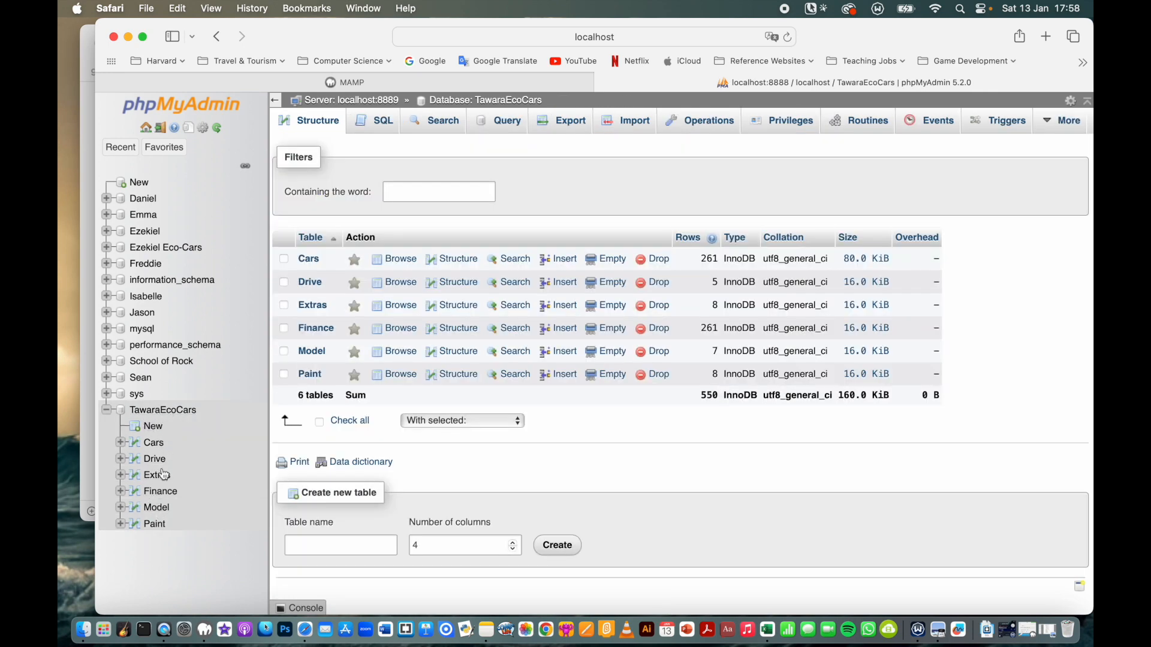
click(154, 414)
- Switch to the question paper in Preview and copy the example file name cars_ZZ999_9999
click(86, 448)
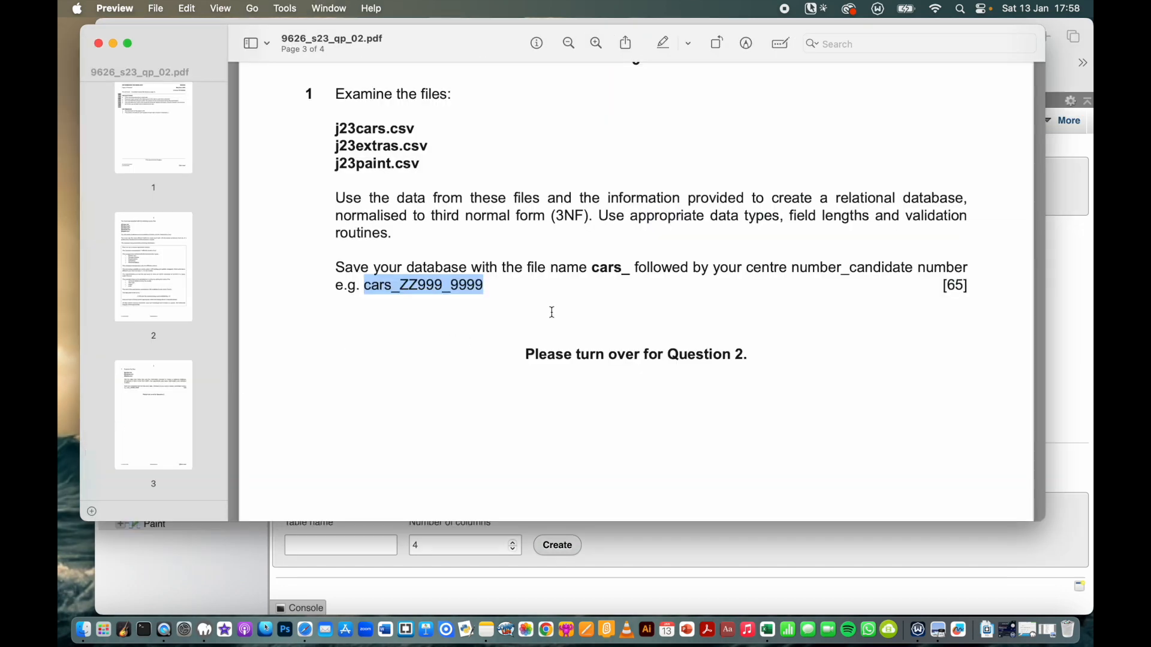
click(507, 302)
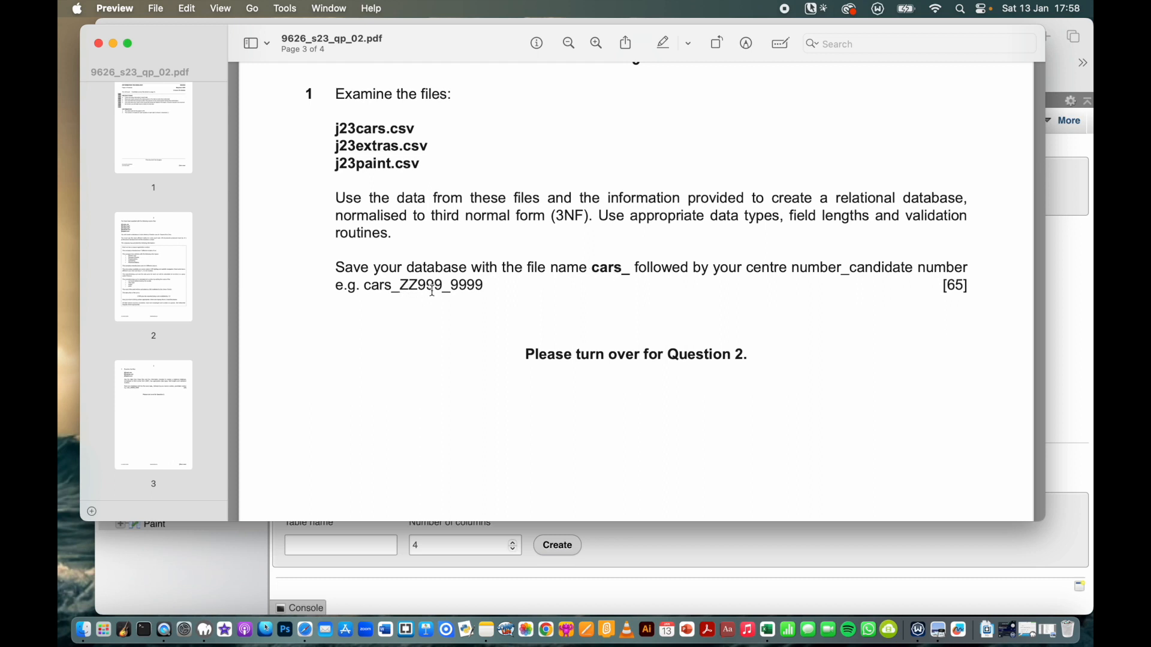
drag(486, 286, 365, 291)
key(super+c)
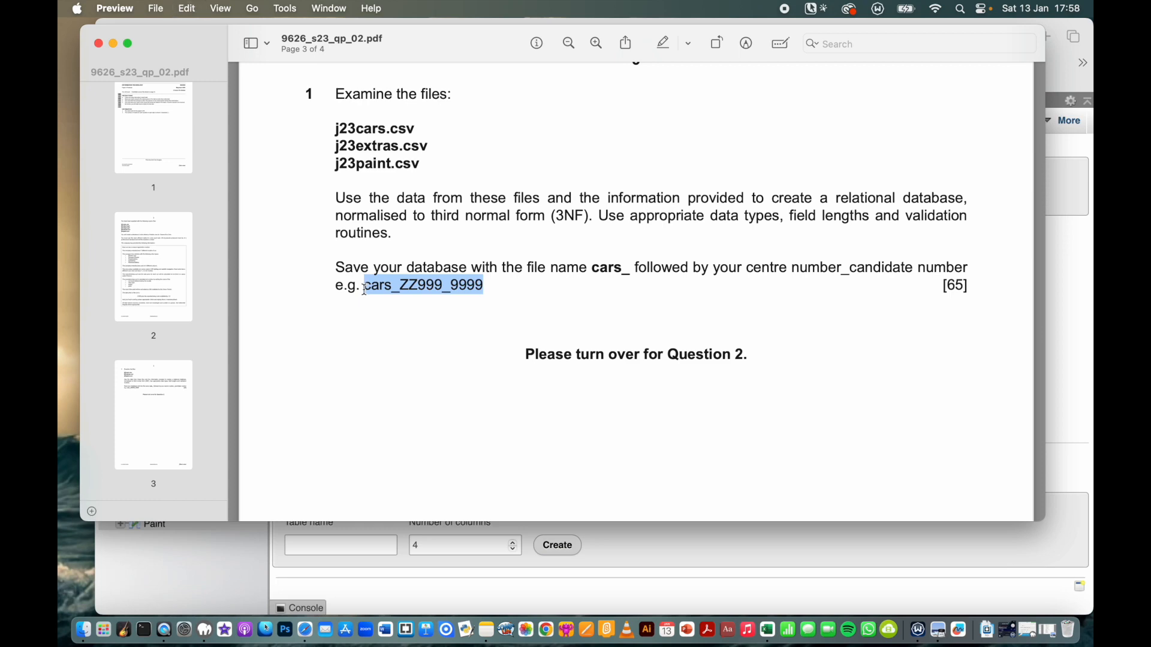
- Switch to Safari and export the TawaraEcoCars database with the Quick method in SQL format
click(1076, 408)
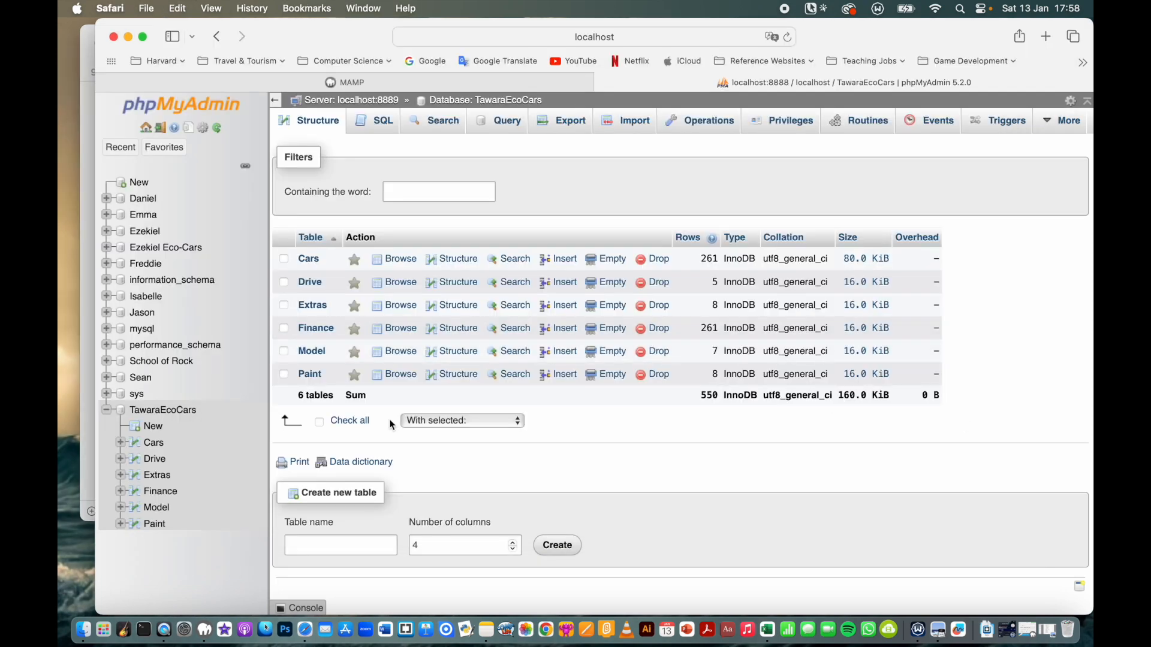
click(566, 127)
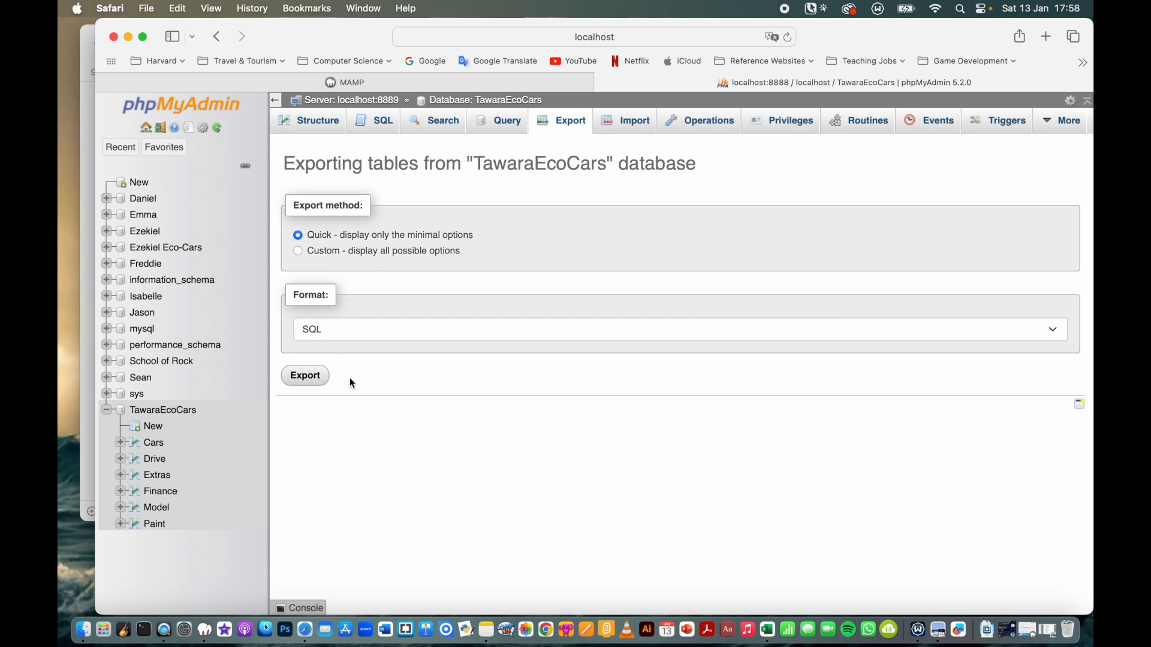
click(310, 380)
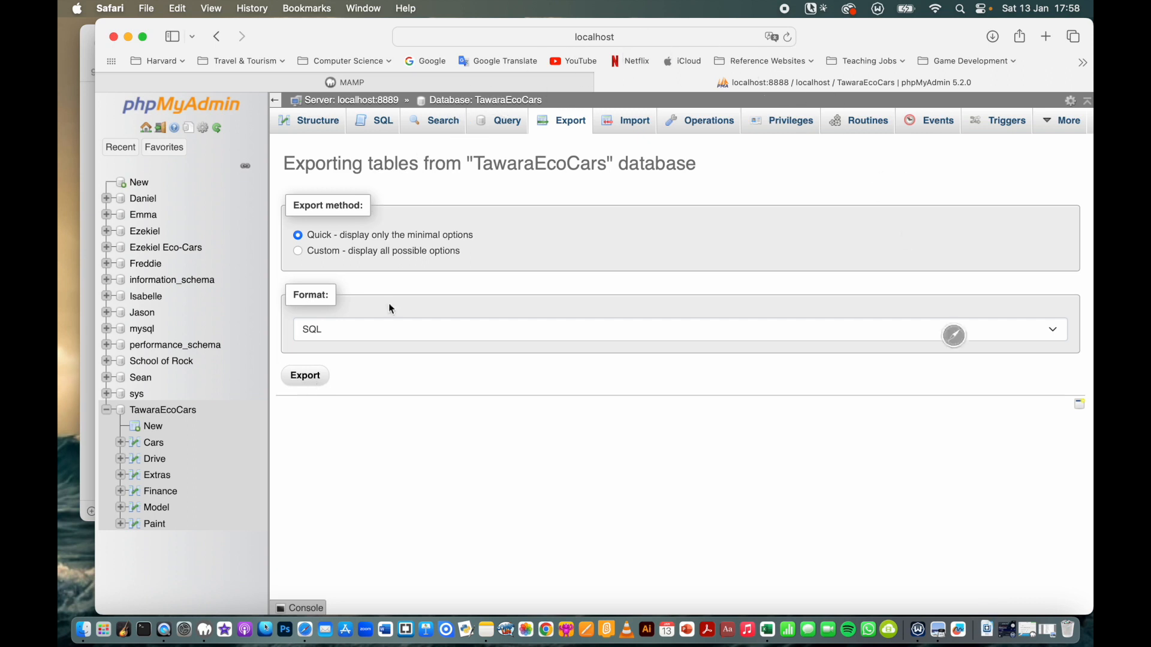
- Find TawaraEcoCars.sql in the Downloads folder in Finder and replace its base name with the copied cars_ZZ999_9999
drag(933, 35, 836, 35)
double_click(1050, 38)
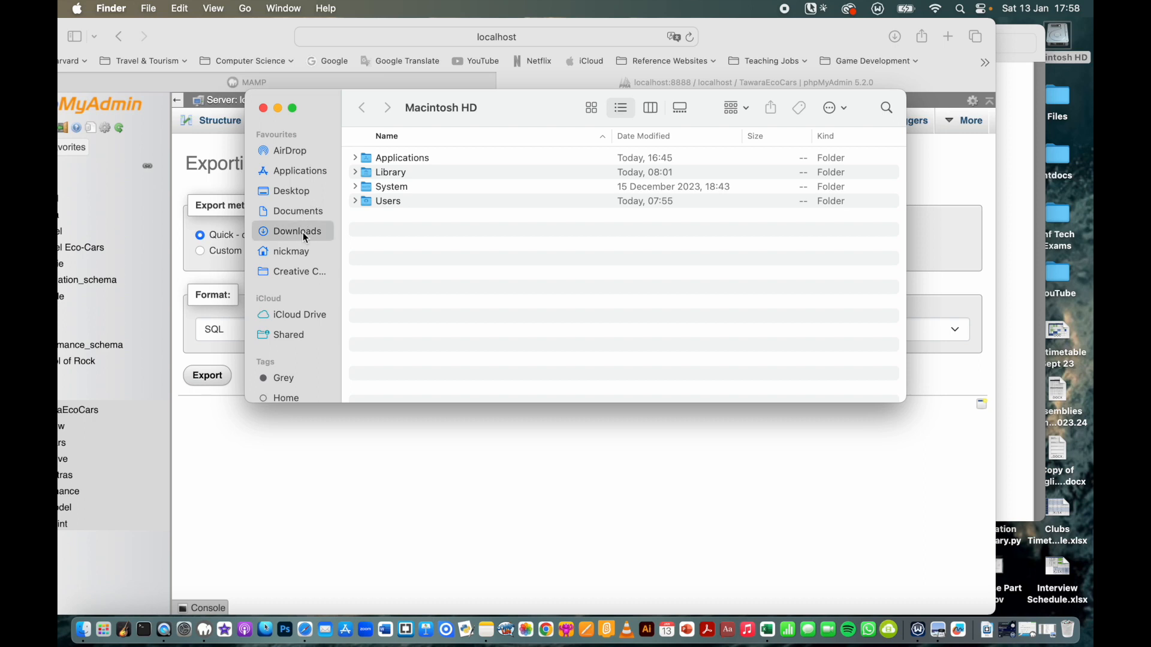
click(303, 232)
click(355, 187)
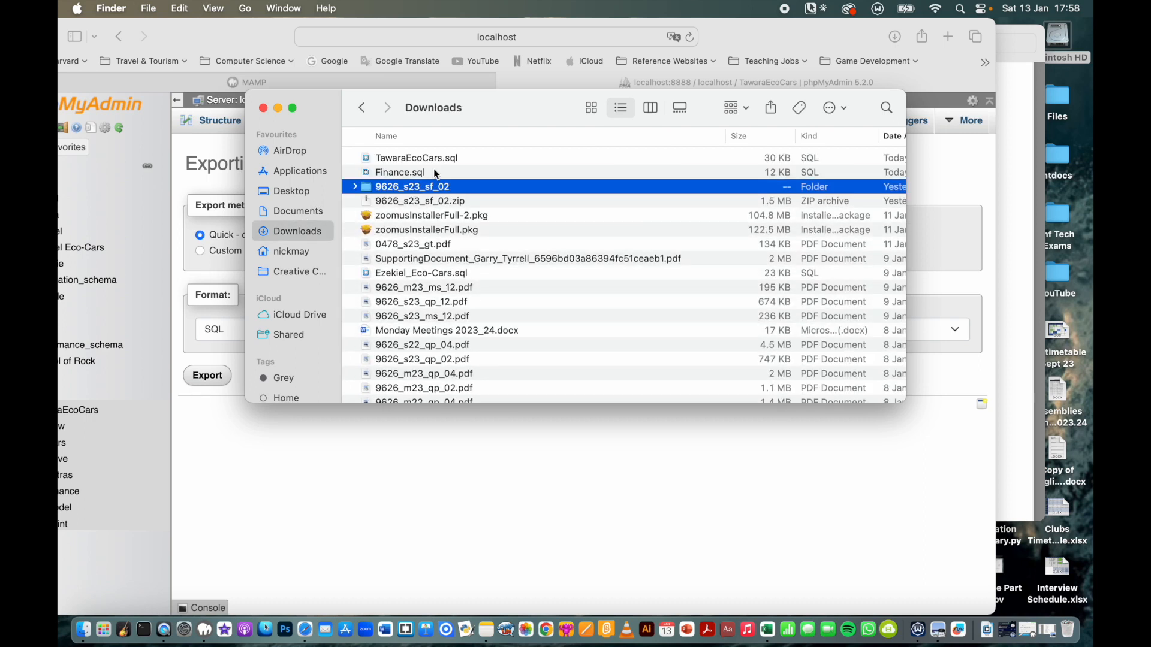
click(439, 162)
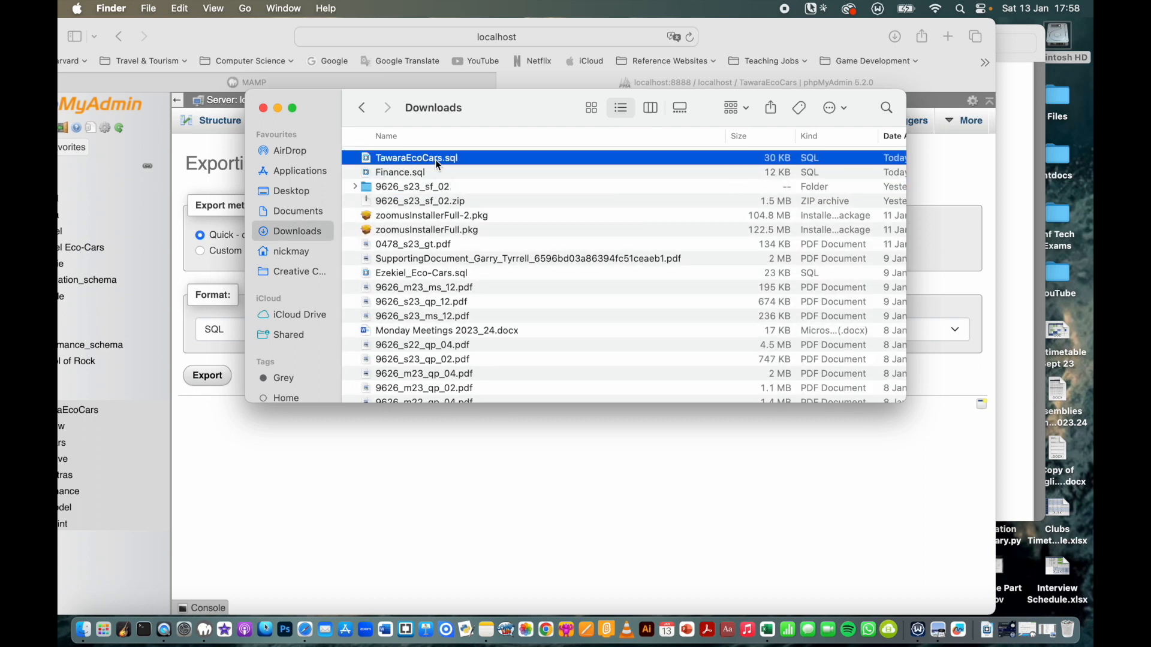
key(F1)
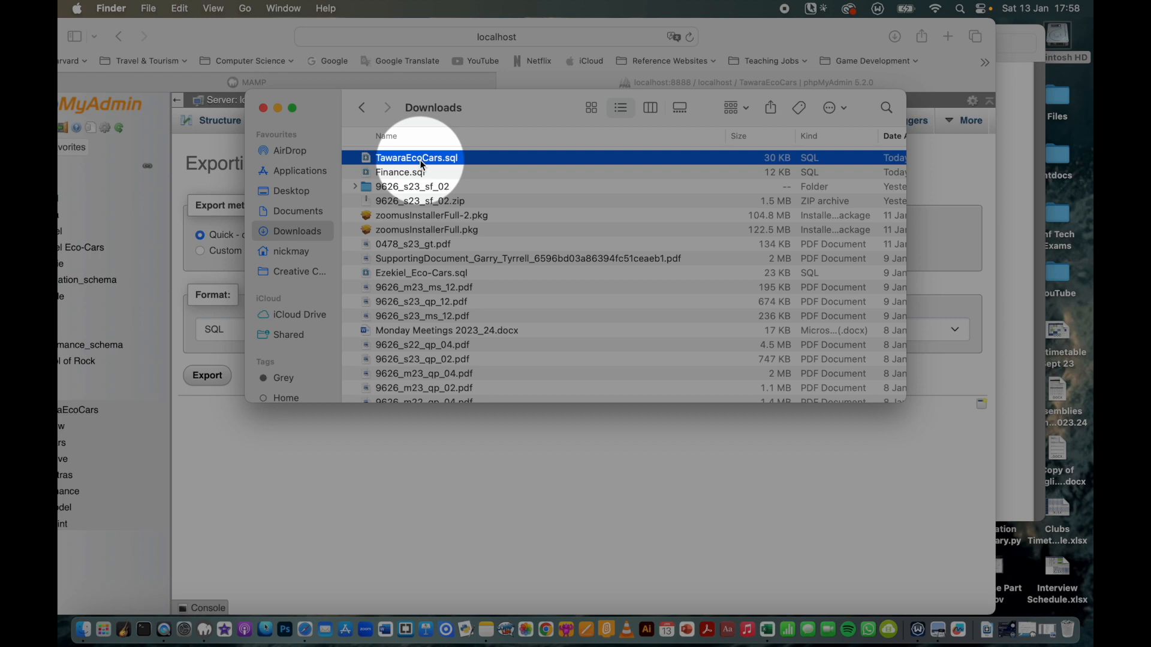
click(421, 161)
key(super+v)
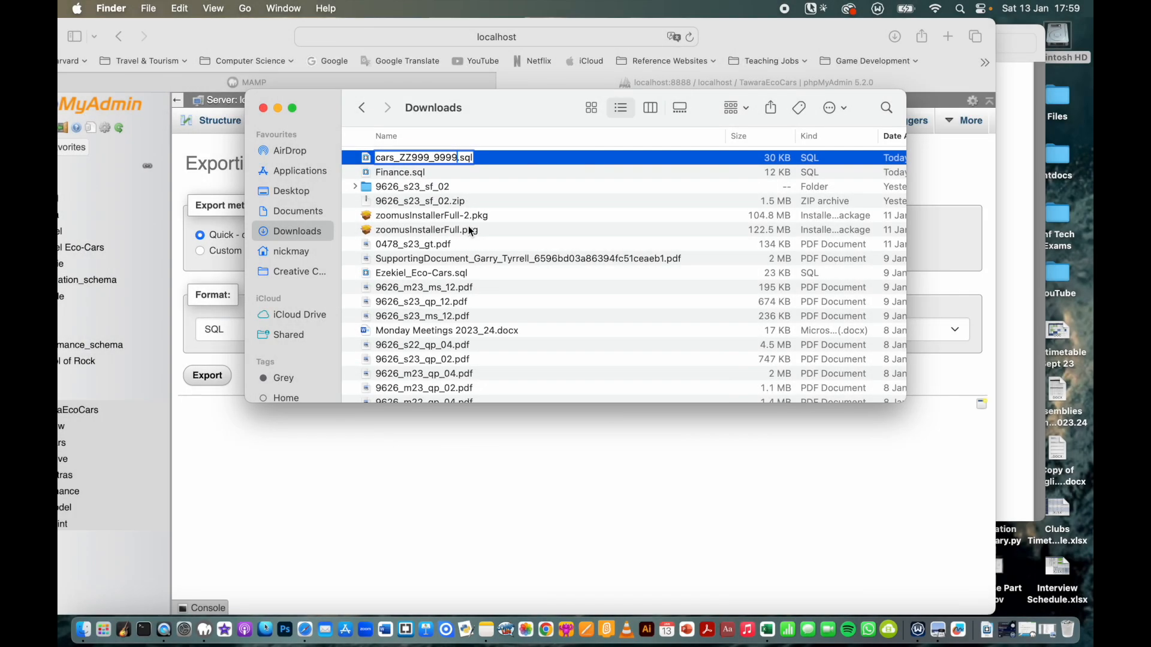
- Set the candidate number part of the exported SQL file's name to 1234
key(Right)
key(shift+Left)
key(shift+Left)
key(shift+Left)
key(shift+Left)
text(1234)
- Set the centre number part of the file name to SEY123 and save it as cars_SEY123_1234.sql
click(427, 159)
key(shift+Left)
key(shift+Left)
key(shift+Left)
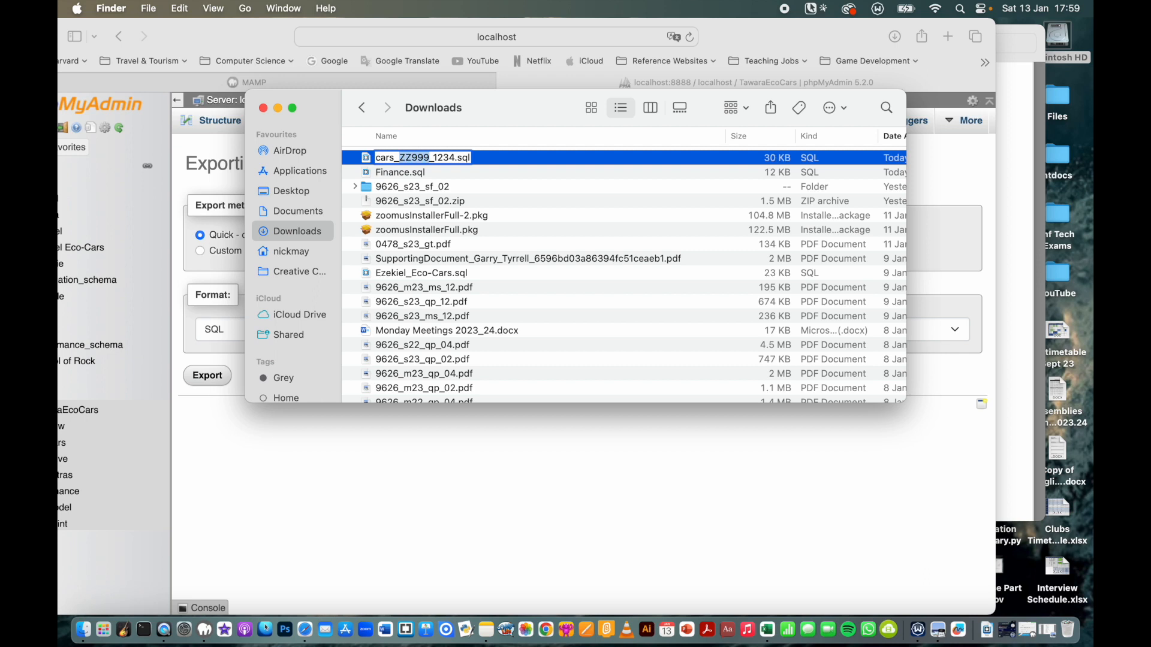
text(SEY)
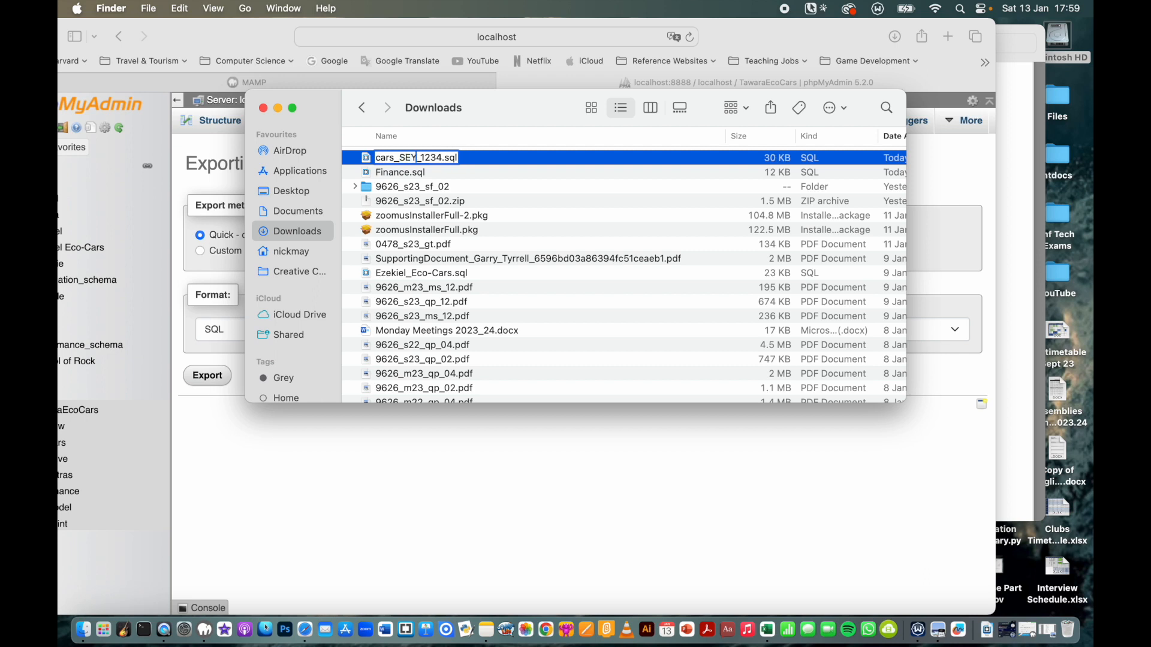
text(123)
click(475, 190)
click(429, 162)
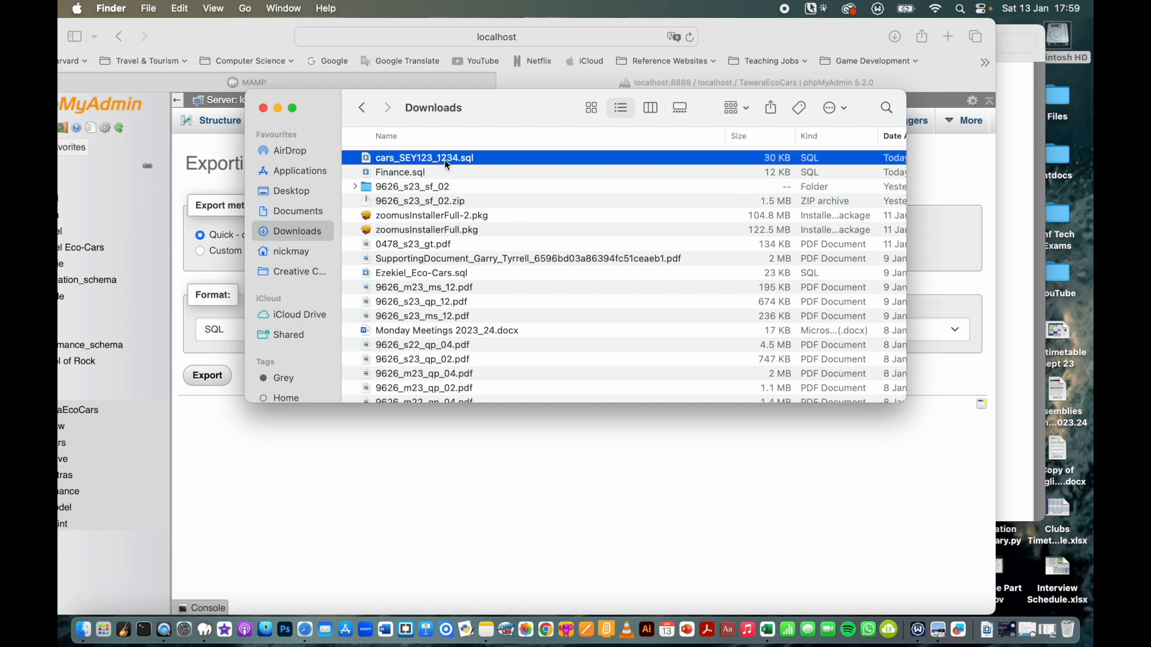
mouse_move(439, 157)
mouse_down()
mouse_move(495, 160)
mouse_move(441, 159)
mouse_up()
click(787, 10)
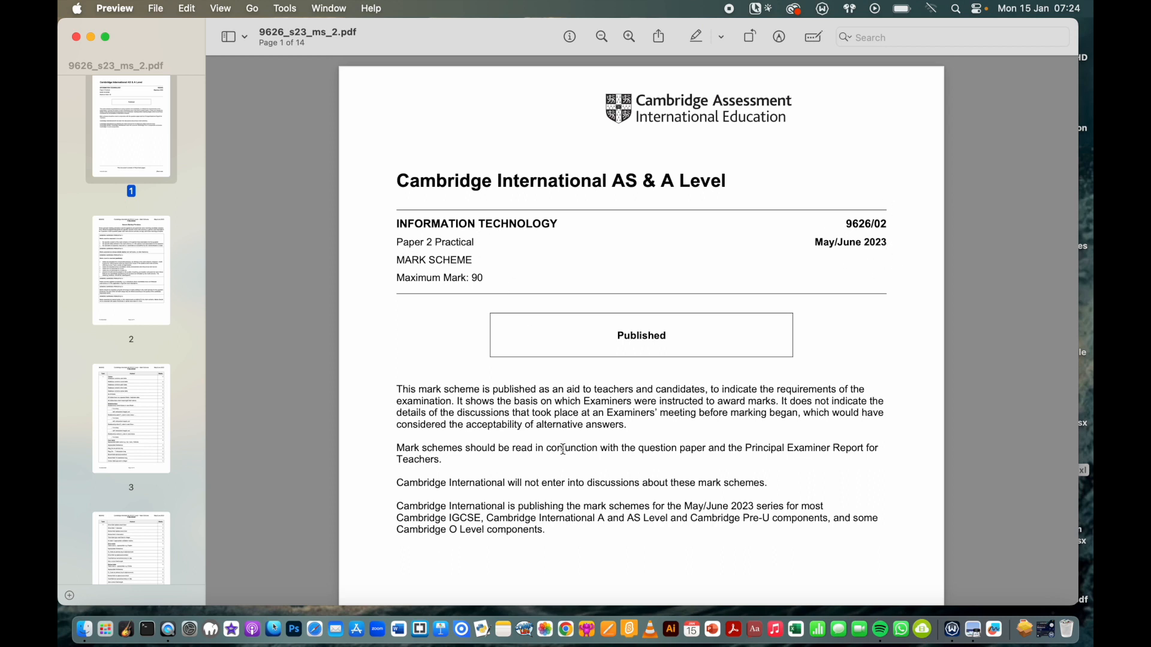
- Read the Task 1 marking criteria for tables, relationships and the Cars table in 9626_s23_ms_2.pdf in Preview
scroll(563, 449, down, 20)
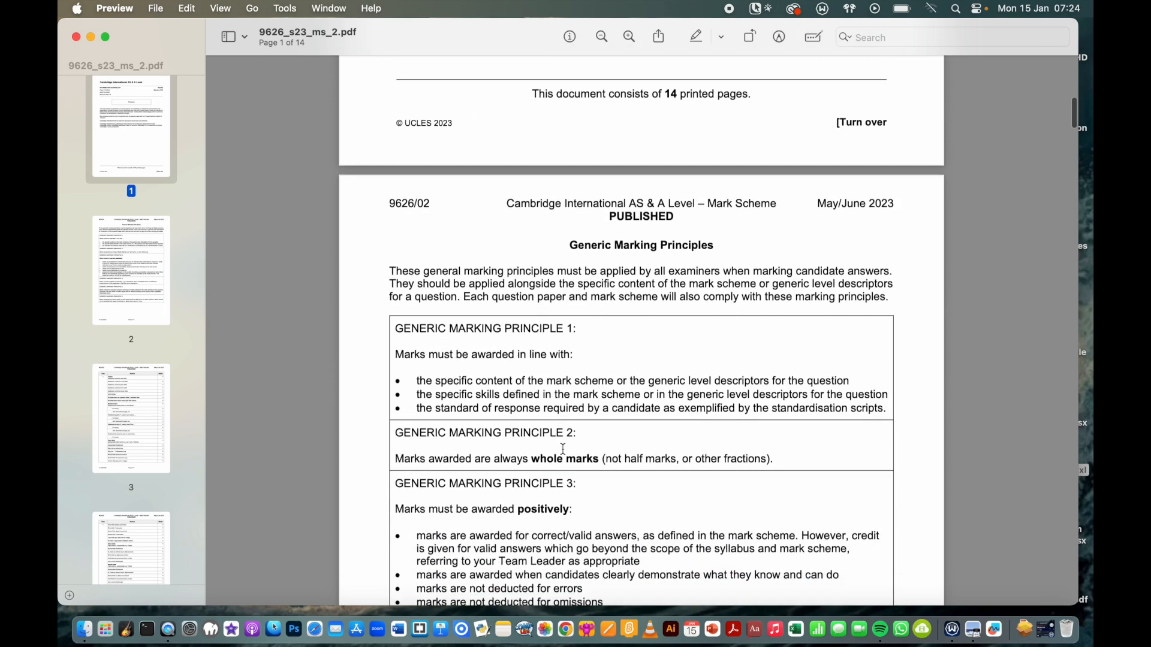
scroll(563, 449, down, 20)
scroll(563, 450, down, 20)
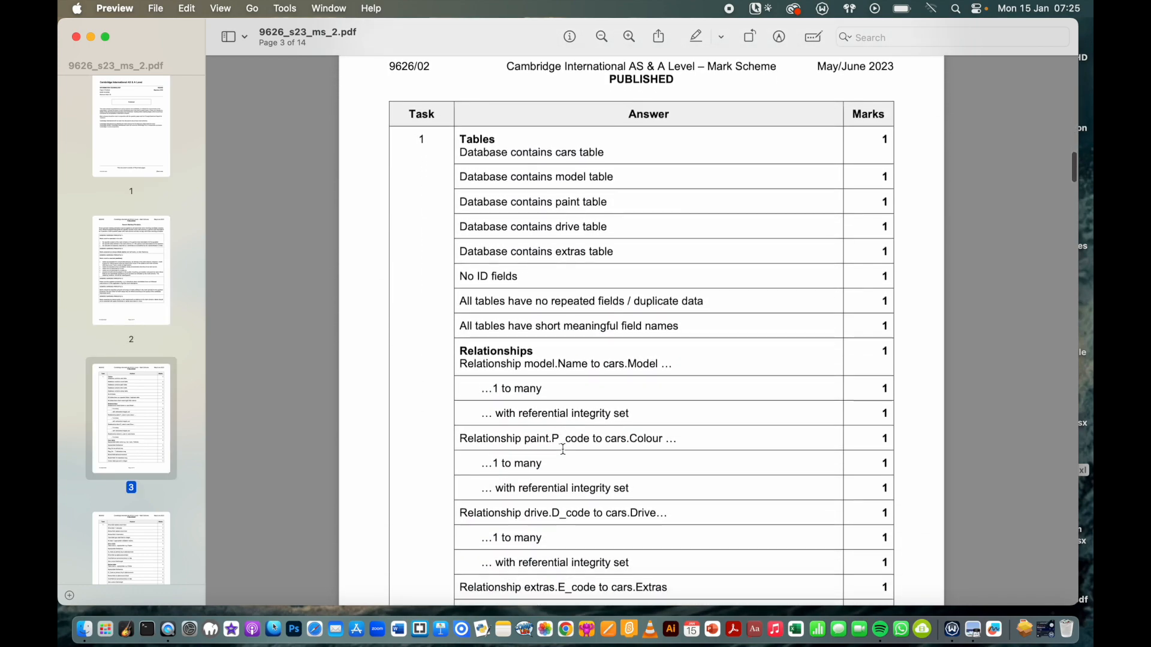
scroll(563, 449, down, 2)
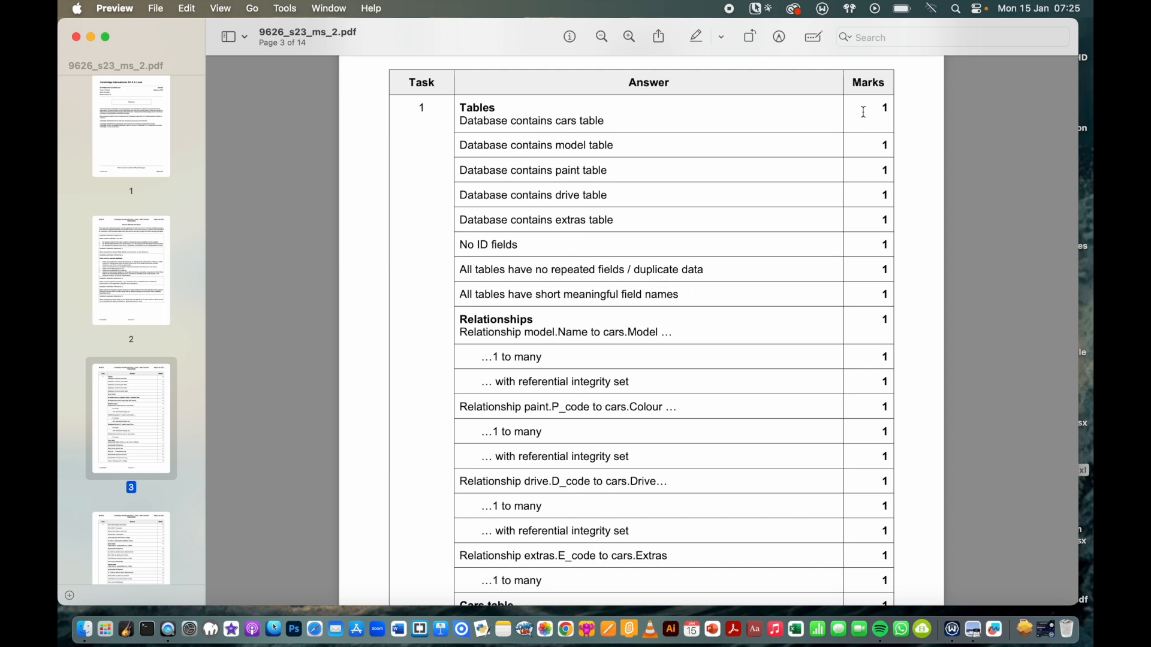
scroll(741, 330, down, 4)
scroll(740, 329, down, 3)
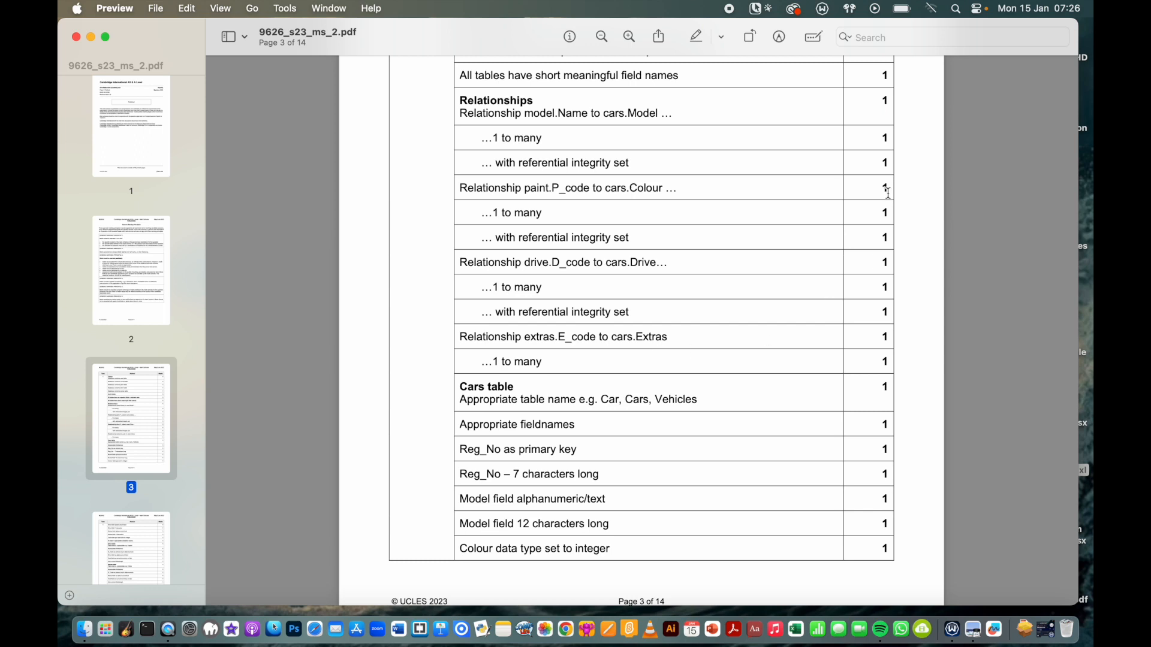
scroll(719, 358, down, 10)
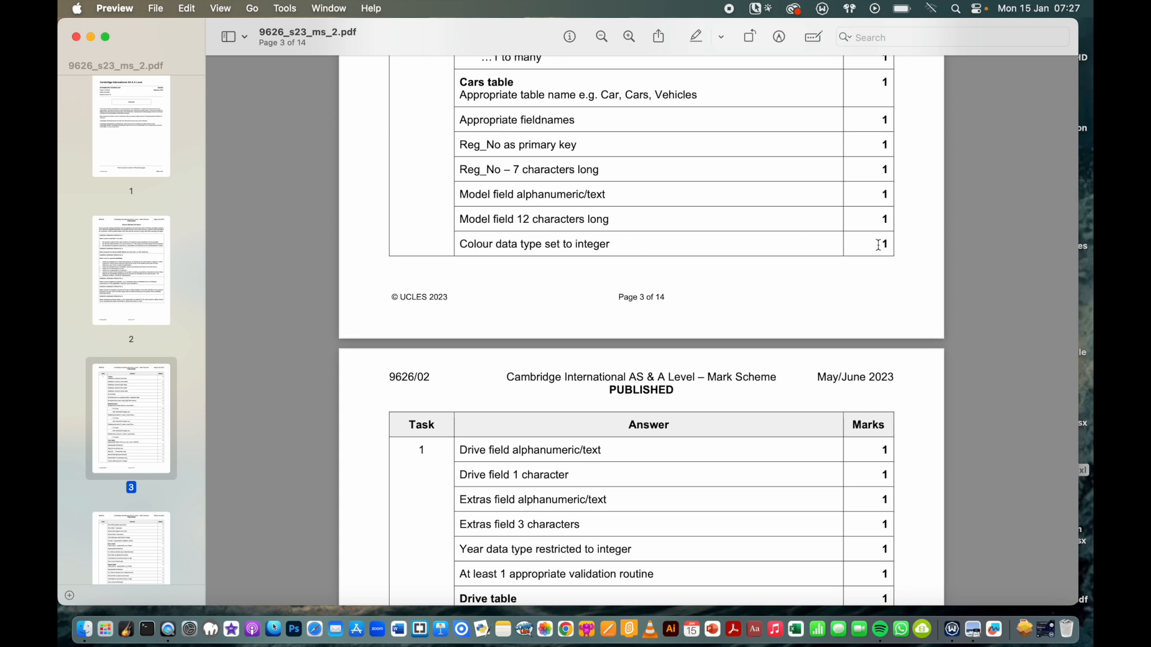
- Review the mark scheme's field type, field length and validation criteria for the Cars, Drive and Extras tables
scroll(774, 303, down, 8)
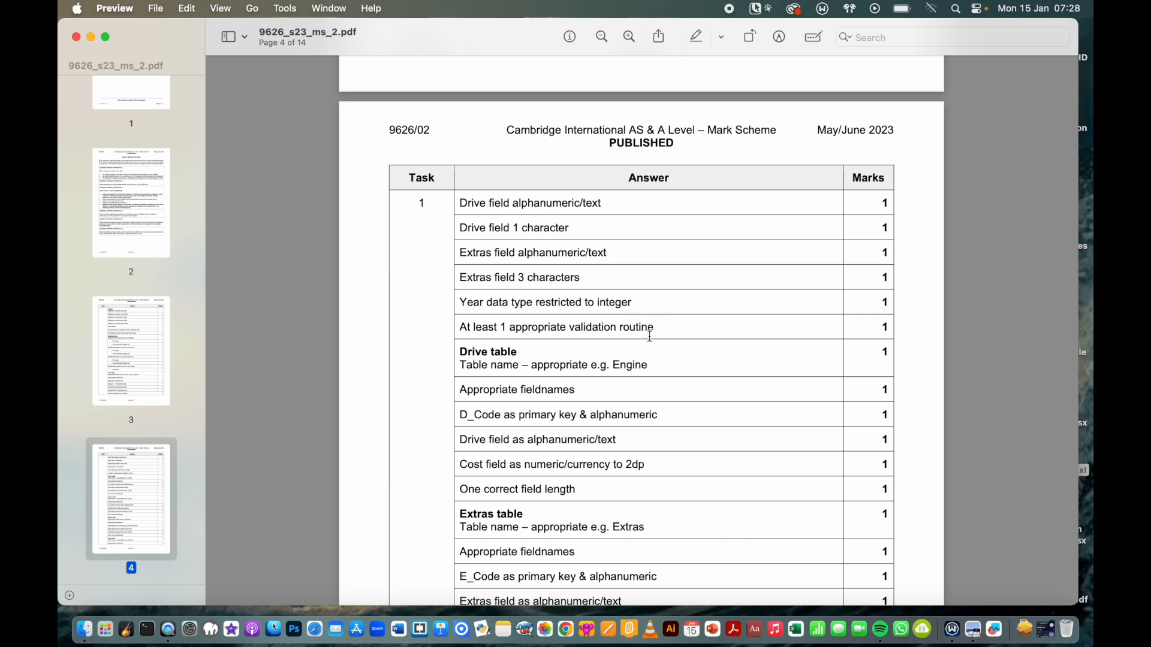
scroll(717, 457, down, 10)
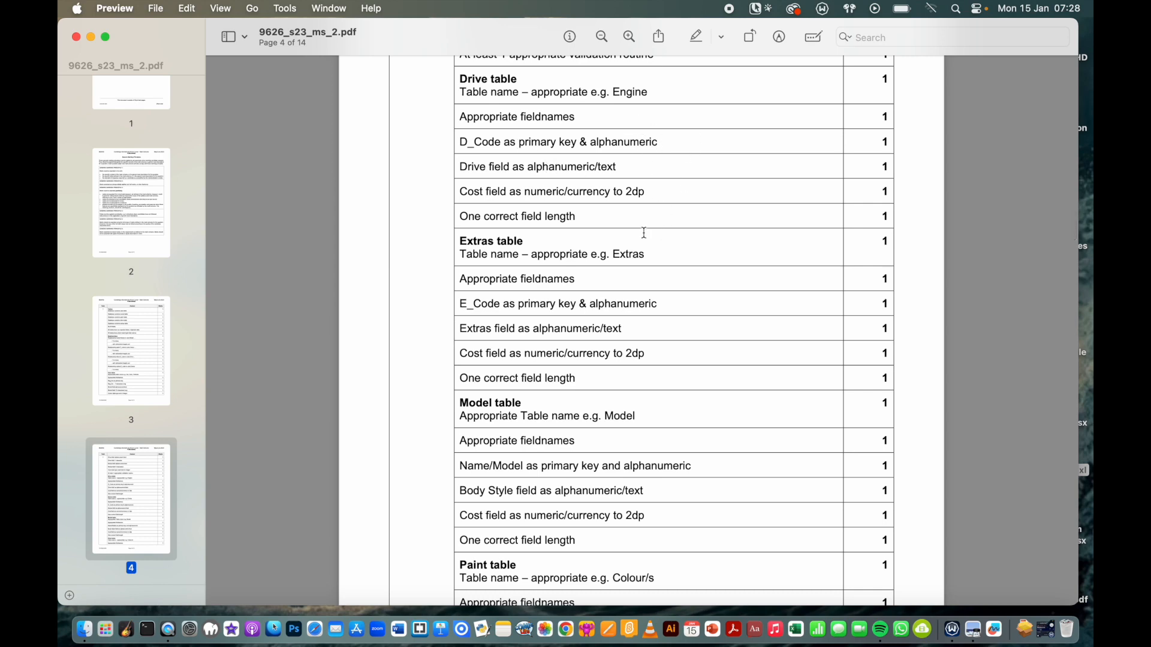
scroll(644, 224, up, 10)
scroll(644, 233, down, 6)
scroll(644, 234, down, 3)
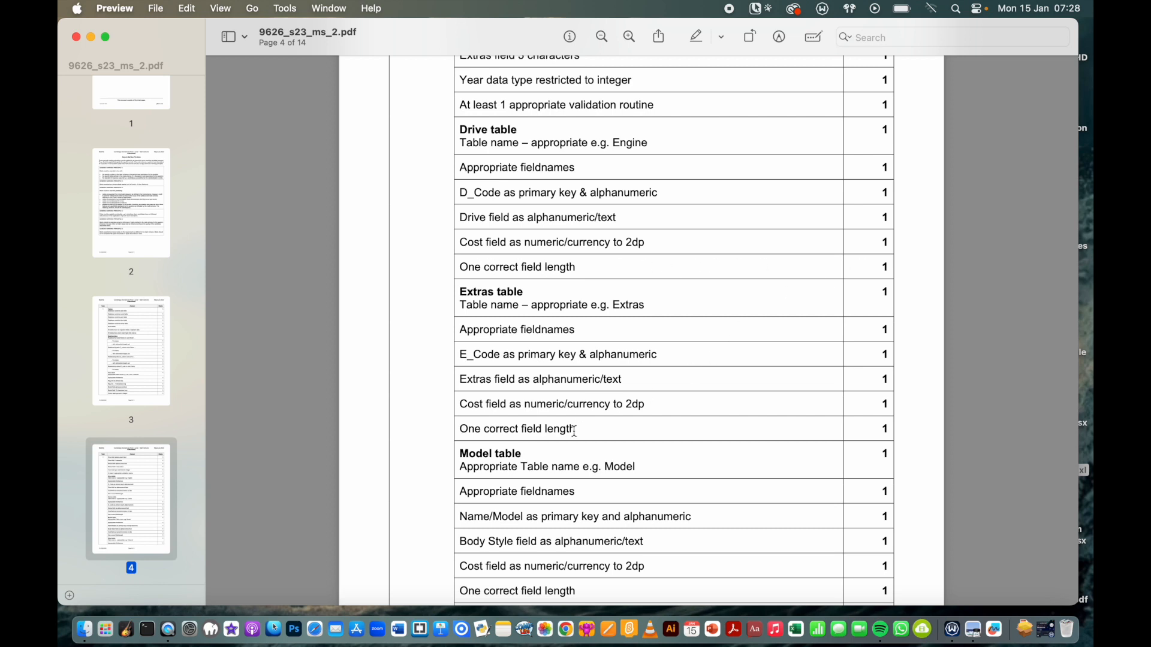
scroll(655, 186, up, 10)
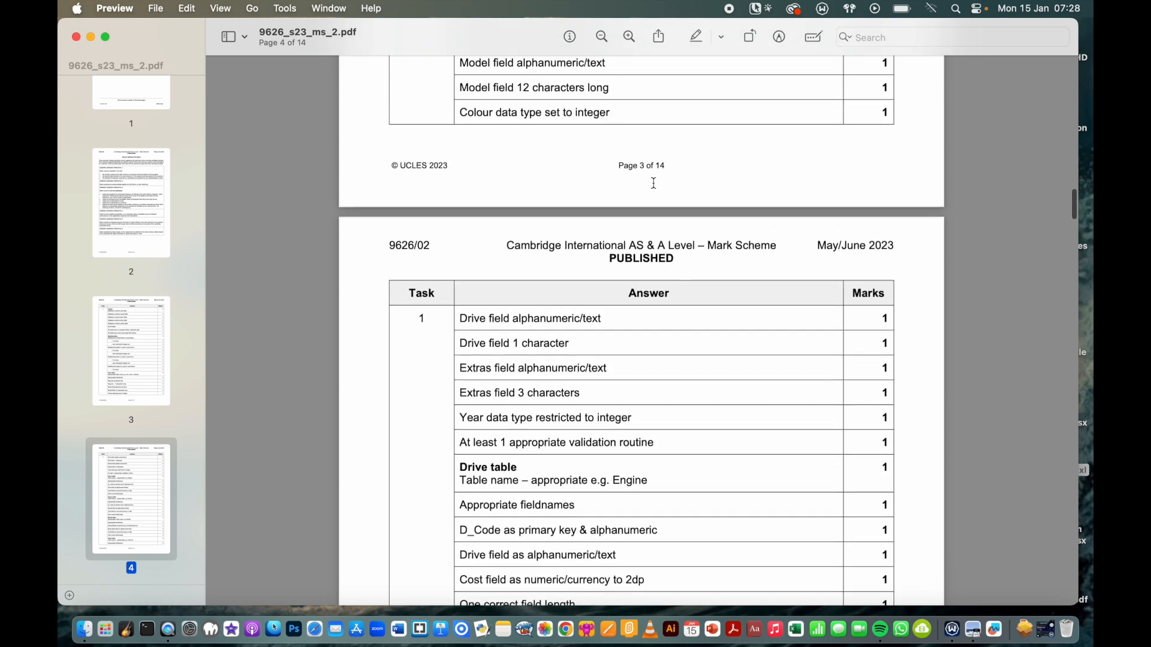
scroll(654, 184, up, 3)
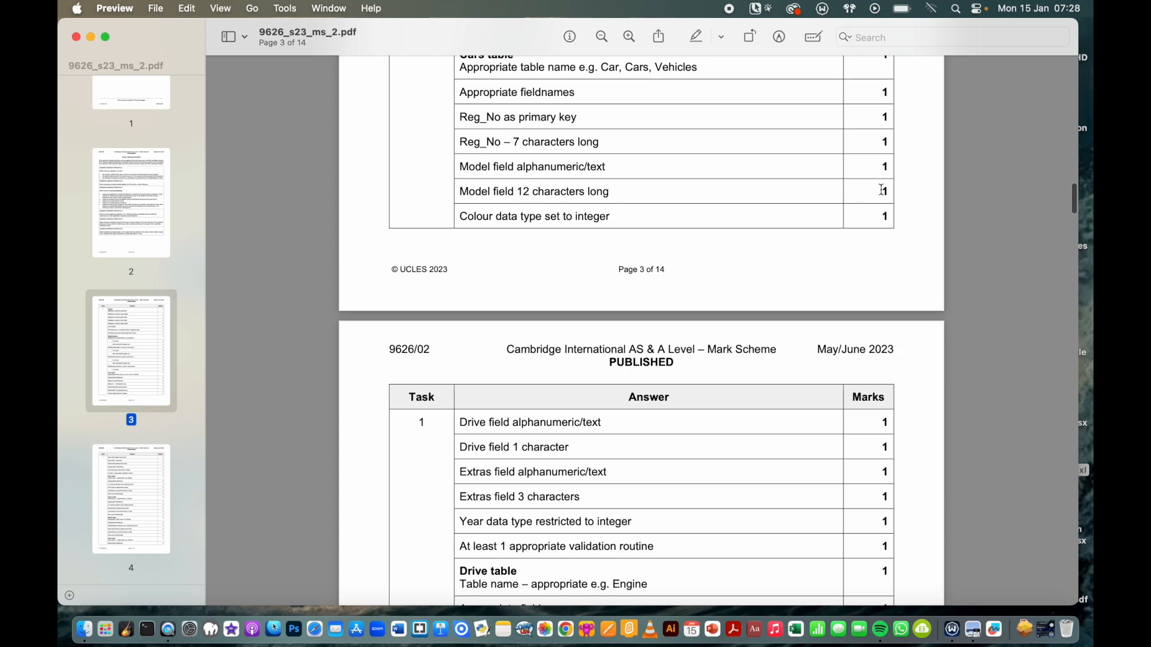
scroll(786, 296, down, 10)
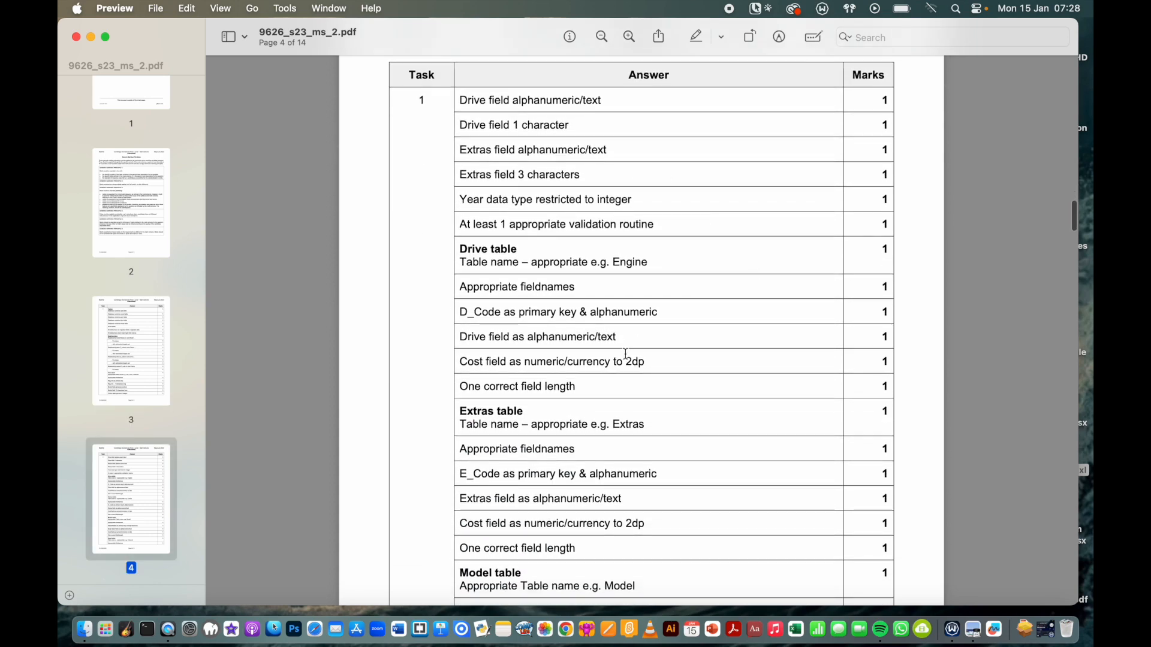
- Read the mark scheme's criteria from the Drive table through the Extras, Model and Paint tables onto page 5
scroll(656, 419, down, 5)
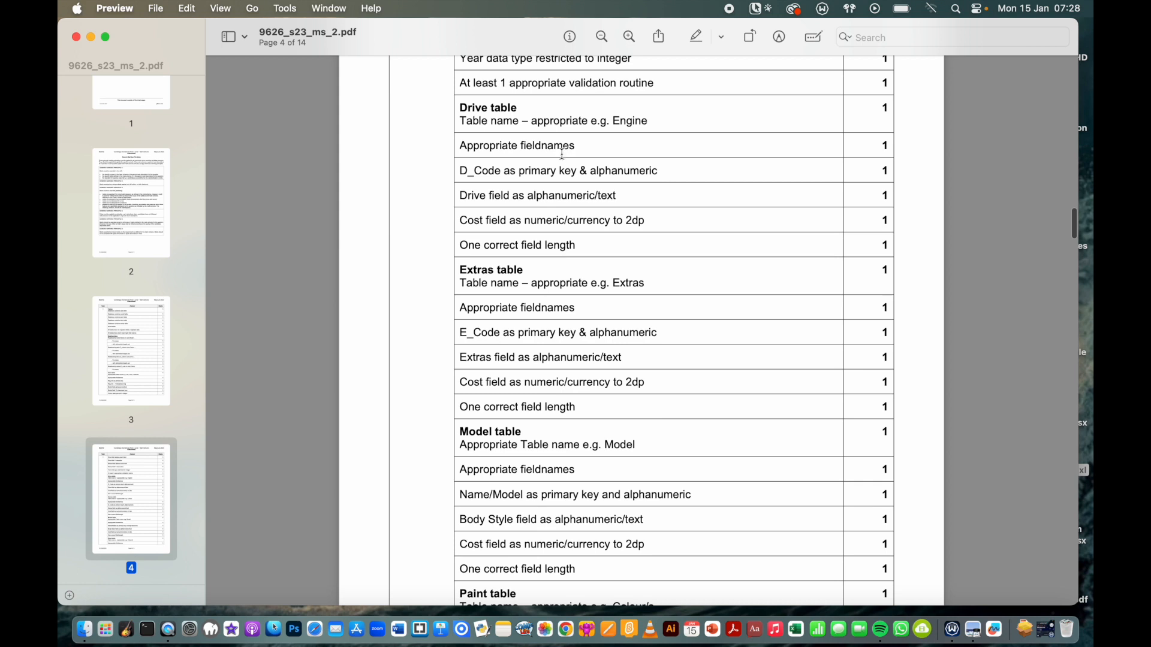
scroll(690, 335, down, 3)
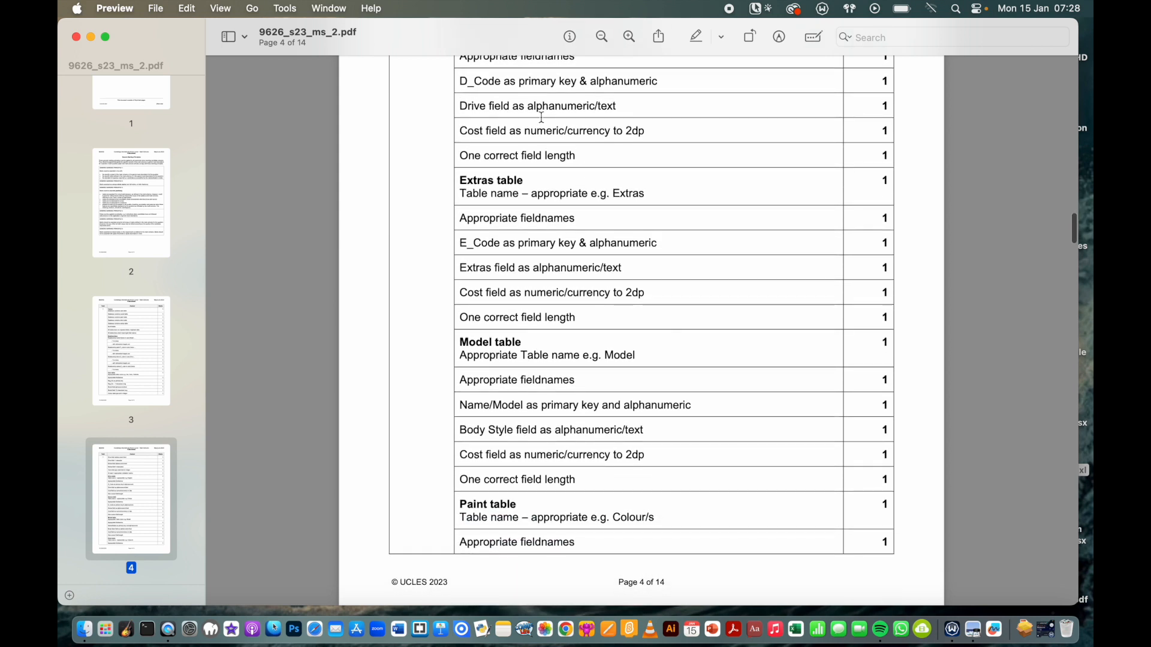
scroll(705, 290, down, 1)
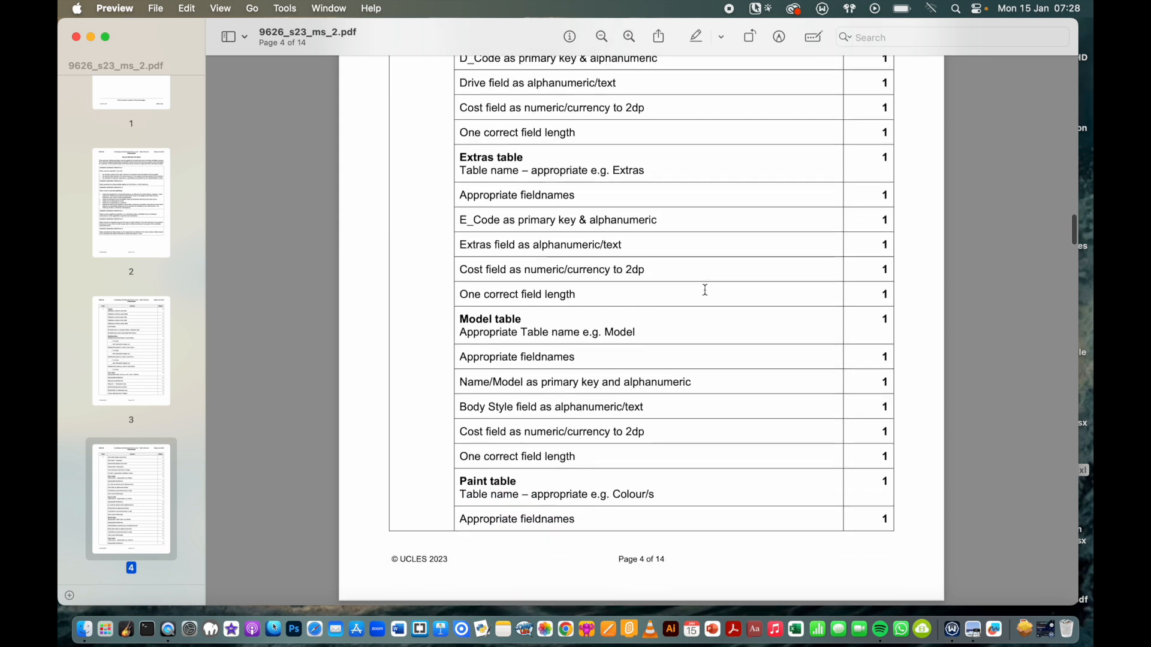
scroll(705, 290, down, 2)
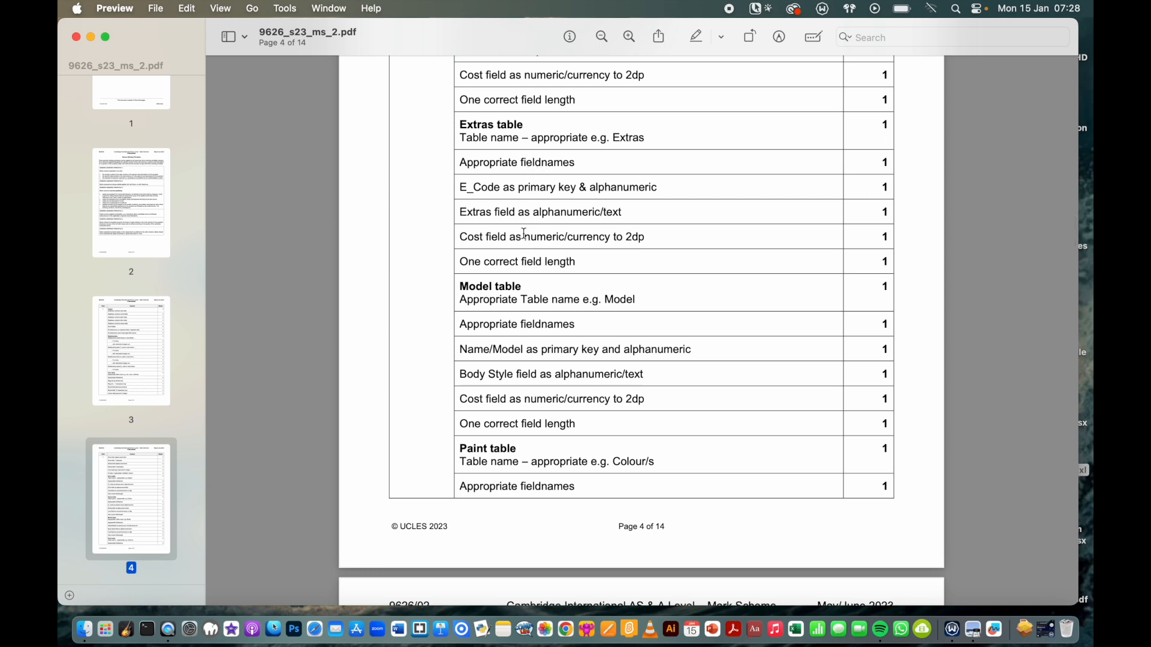
scroll(616, 294, down, 4)
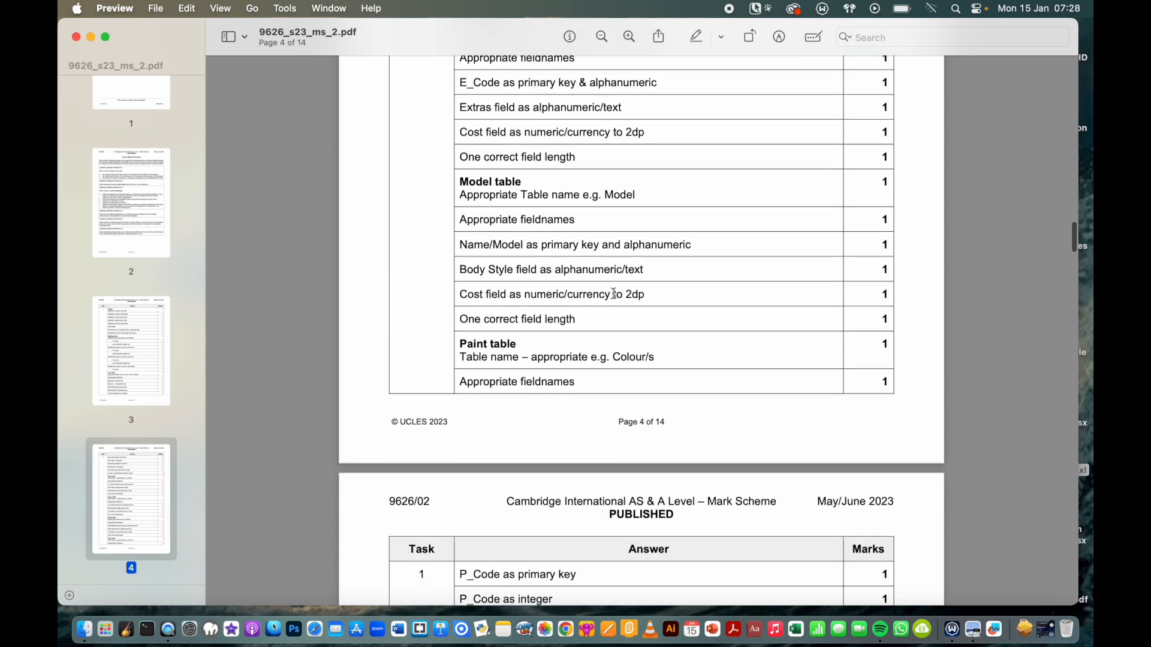
scroll(726, 382, down, 4)
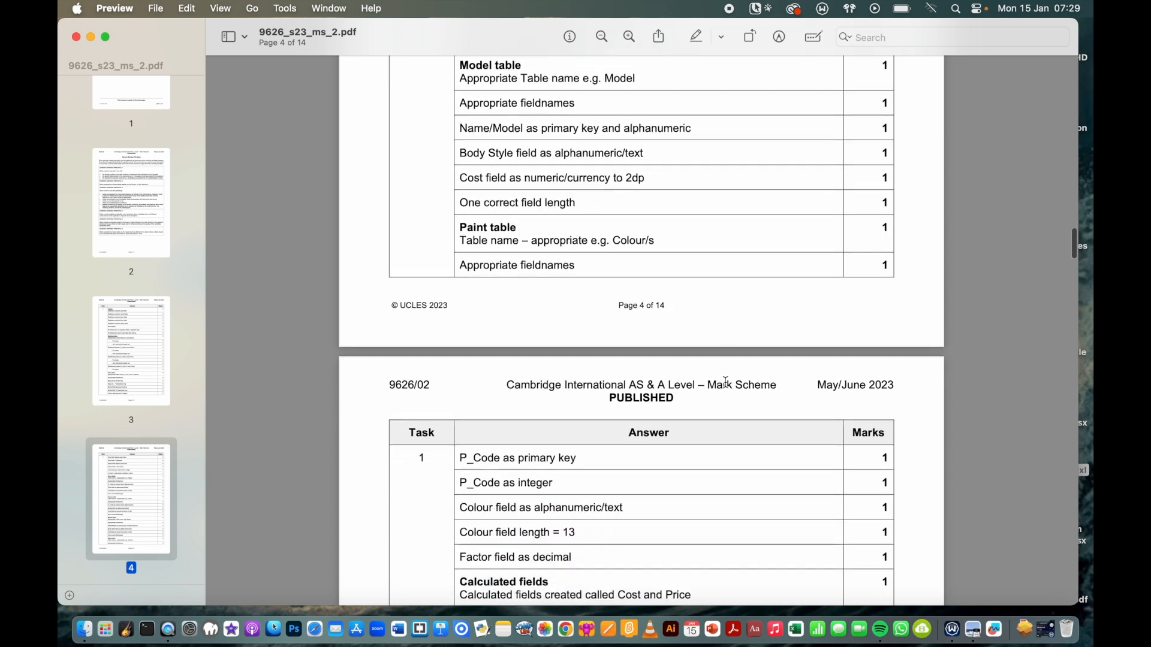
scroll(726, 382, down, 4)
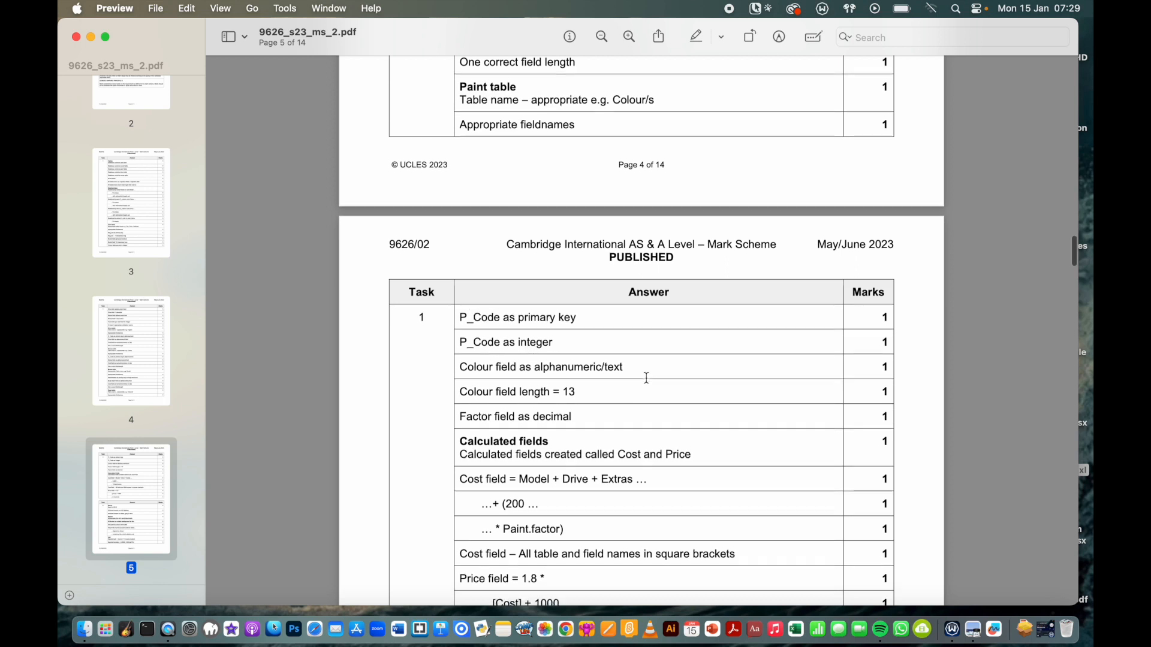
- Read the mark scheme's Paint table criteria and the Cost and Price calculated field criteria, highlighting the bracket requirements
scroll(581, 355, down, 2)
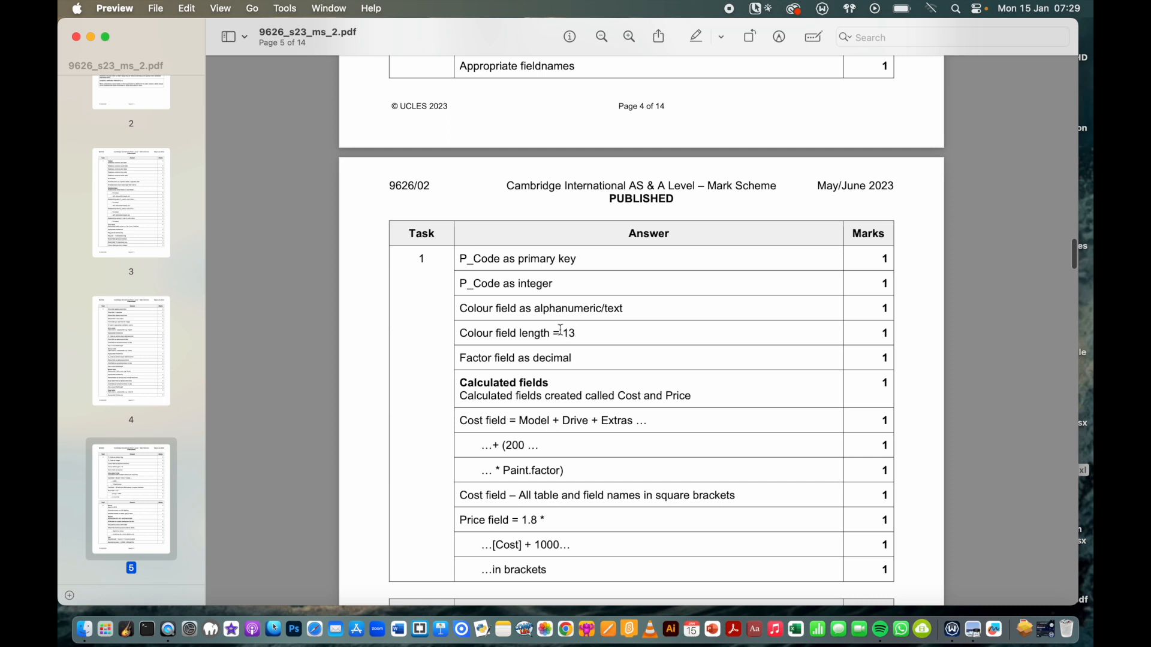
scroll(634, 361, down, 6)
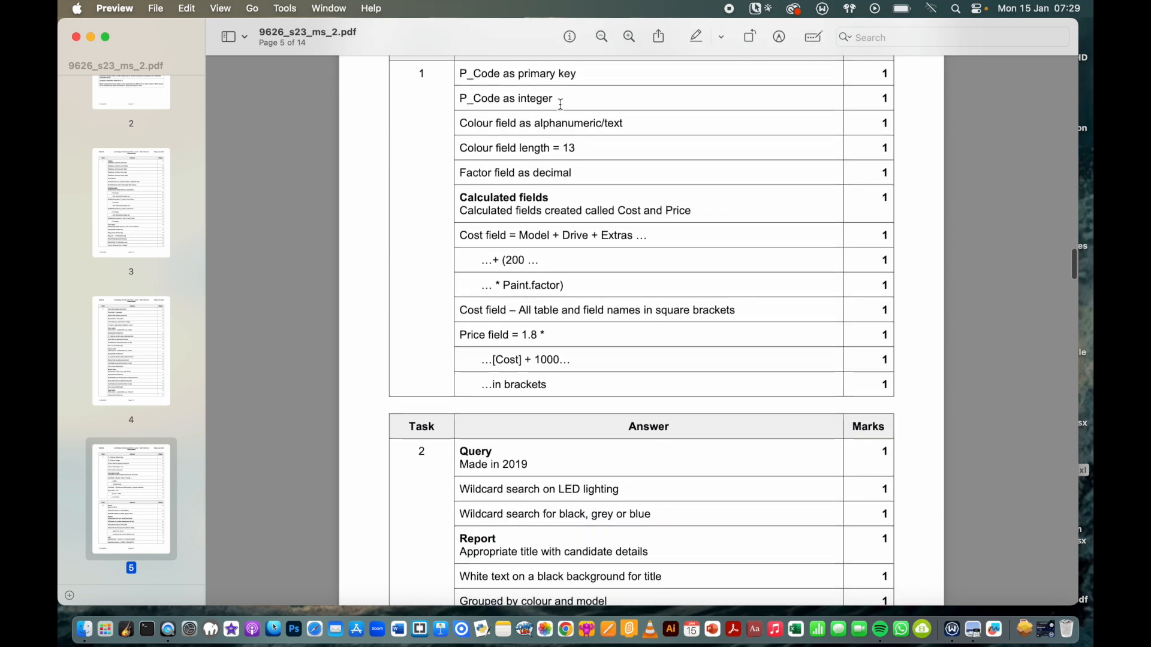
scroll(561, 255, down, 1)
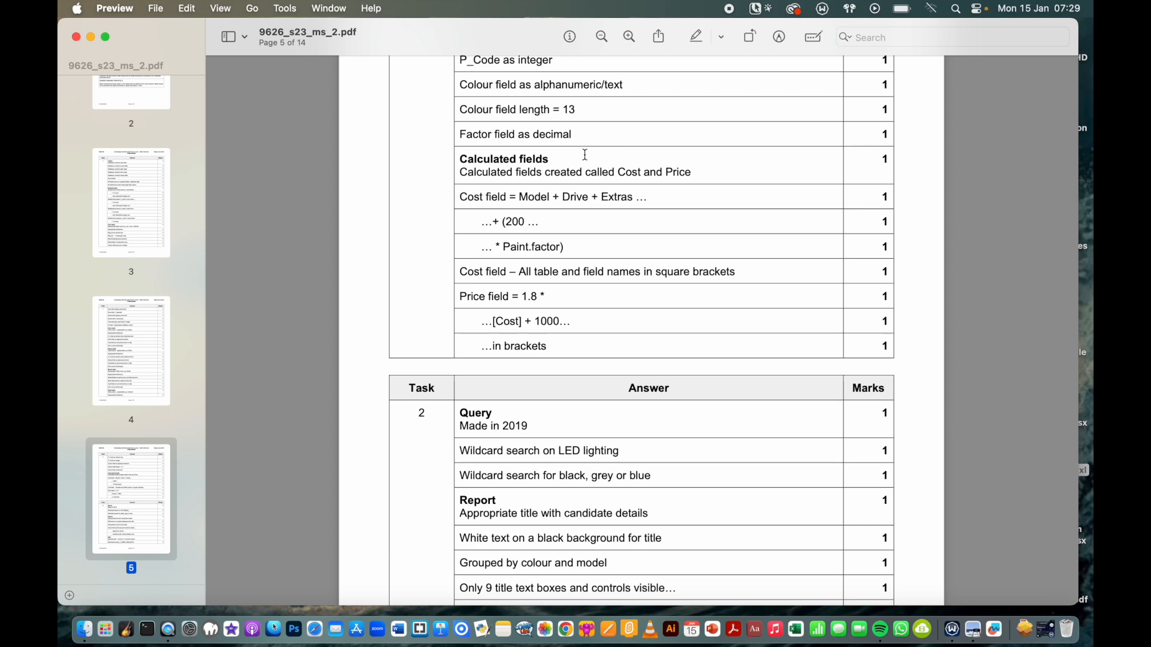
scroll(606, 303, down, 2)
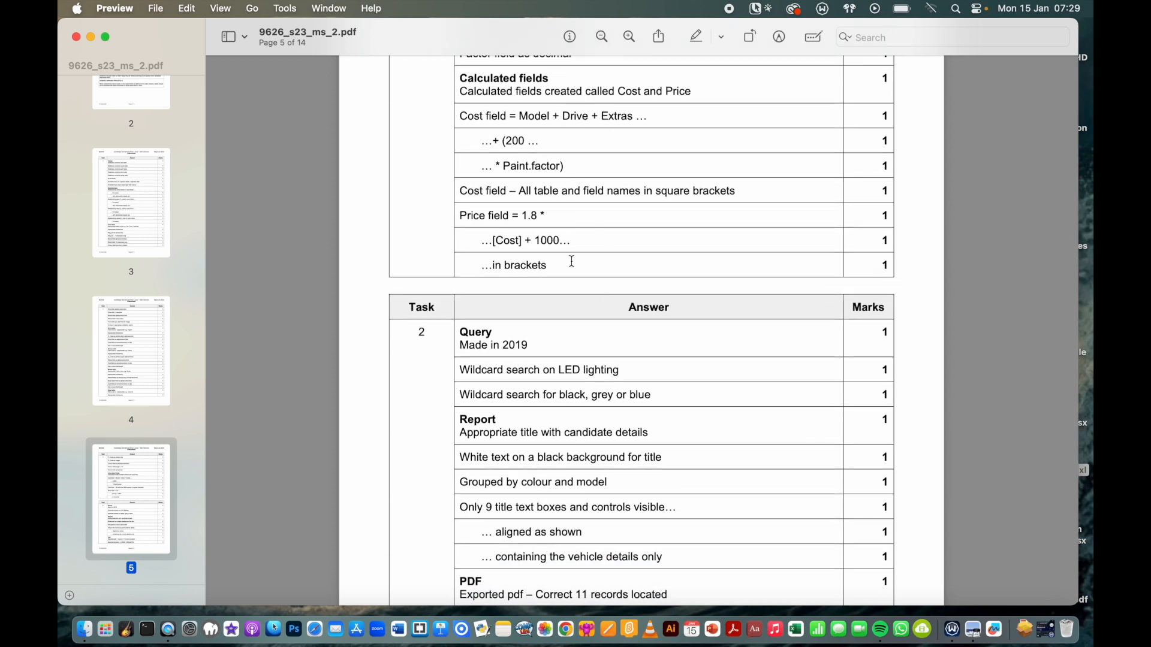
scroll(604, 232, up, 2)
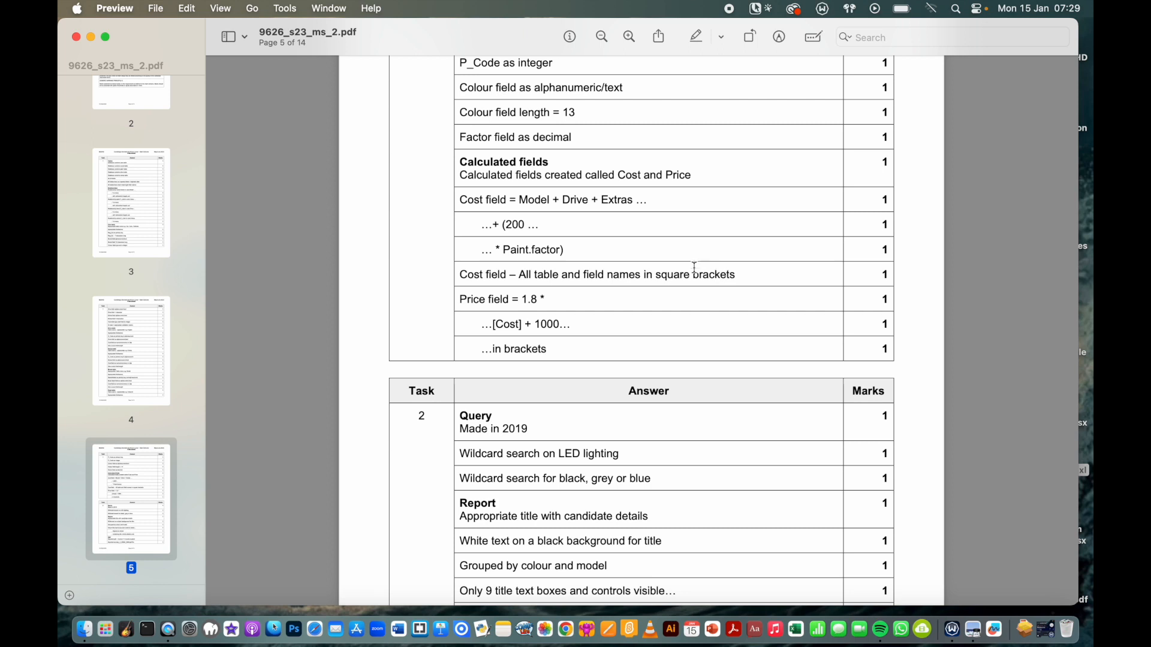
drag(738, 274, 459, 274)
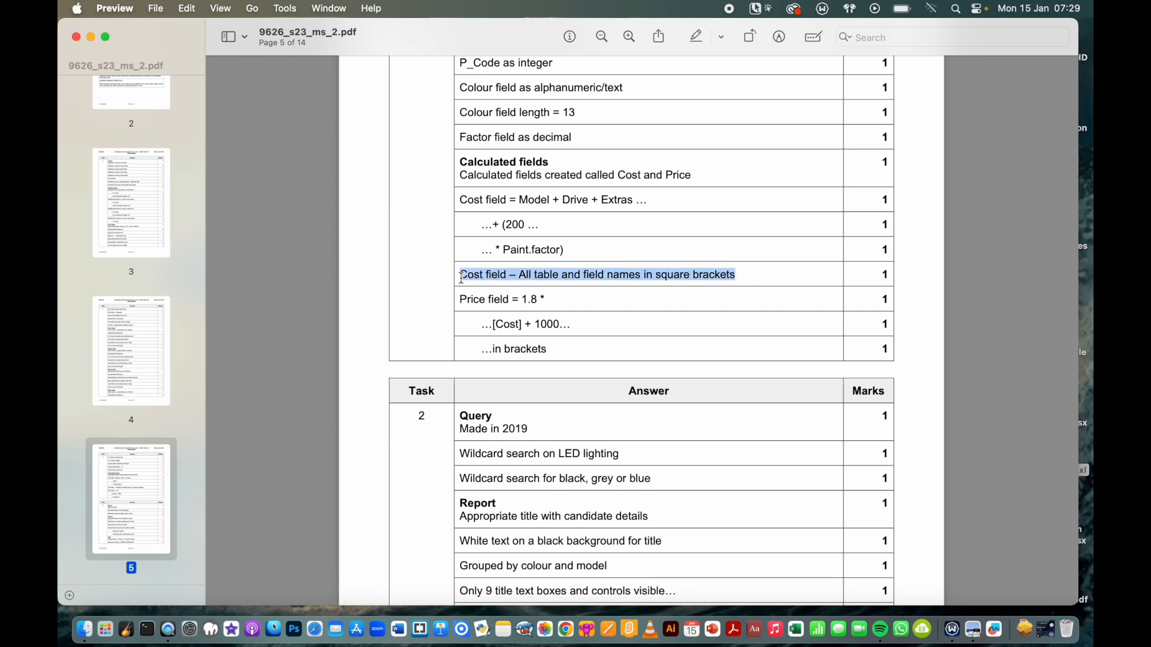
click(751, 275)
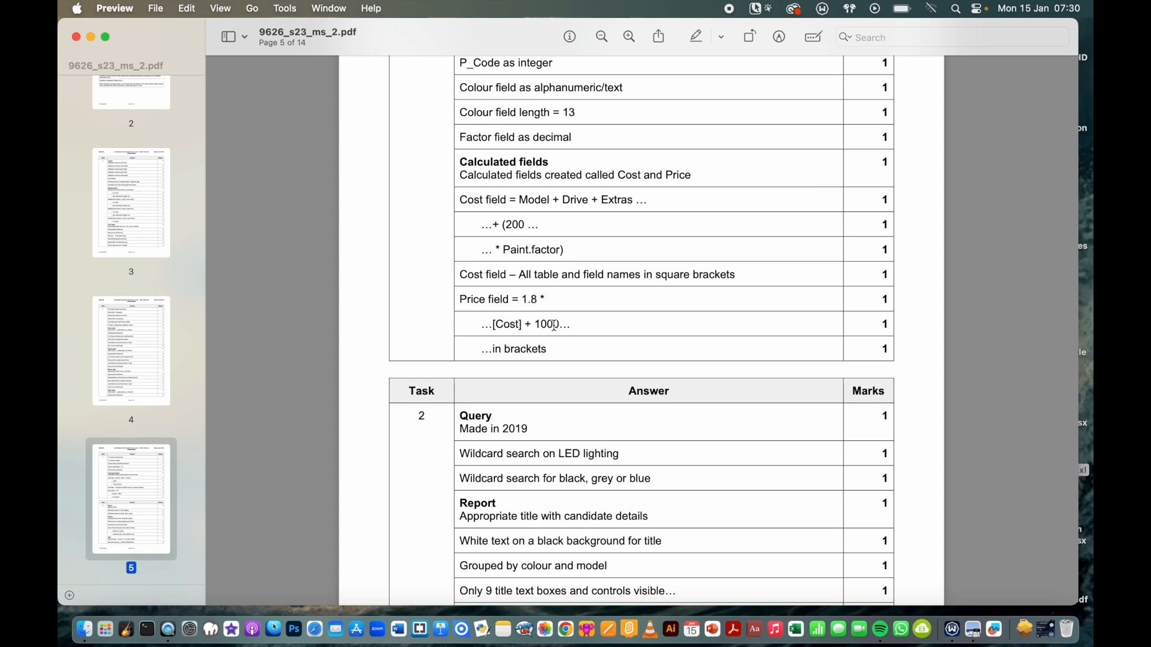
drag(560, 350, 481, 351)
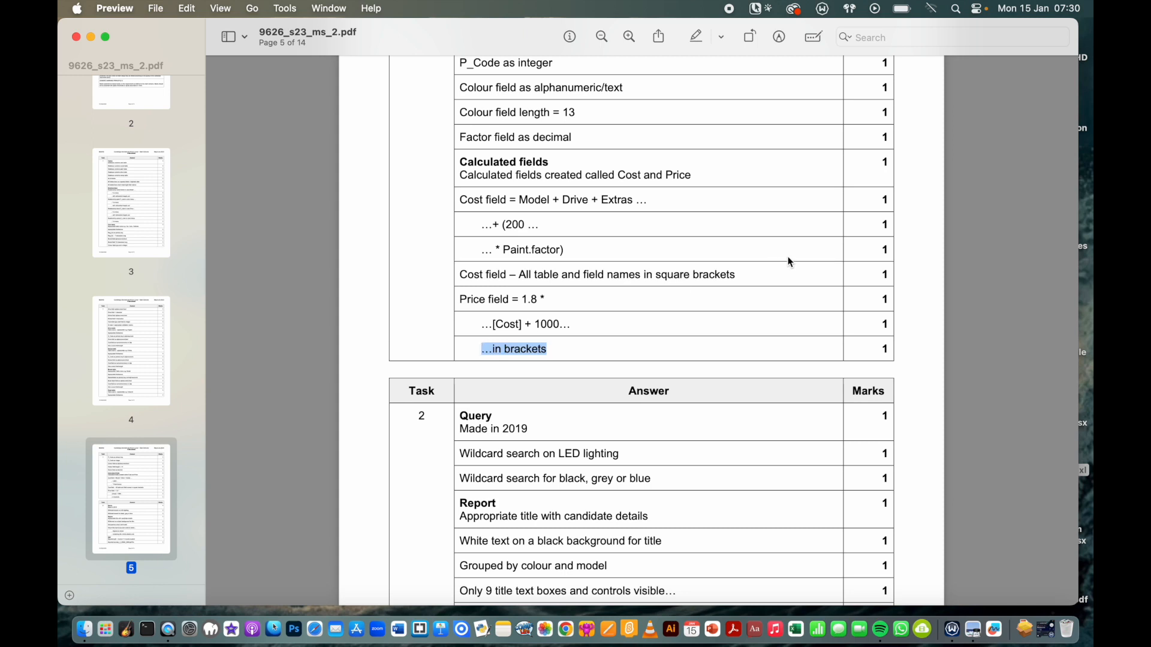
drag(743, 273, 658, 280)
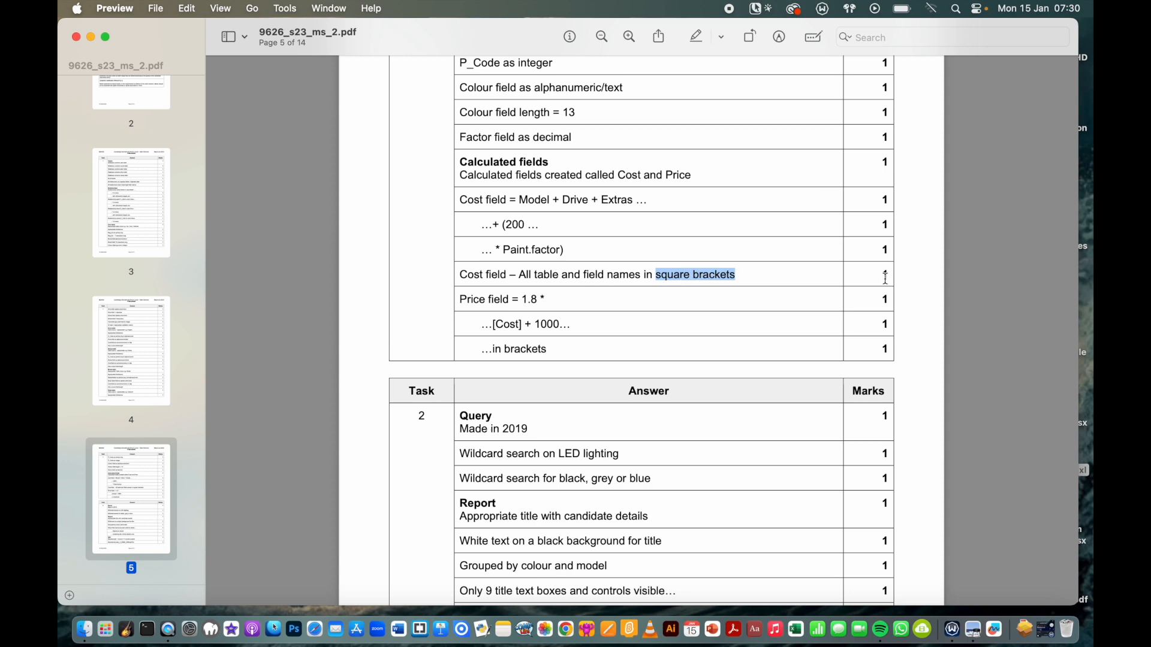
click(762, 275)
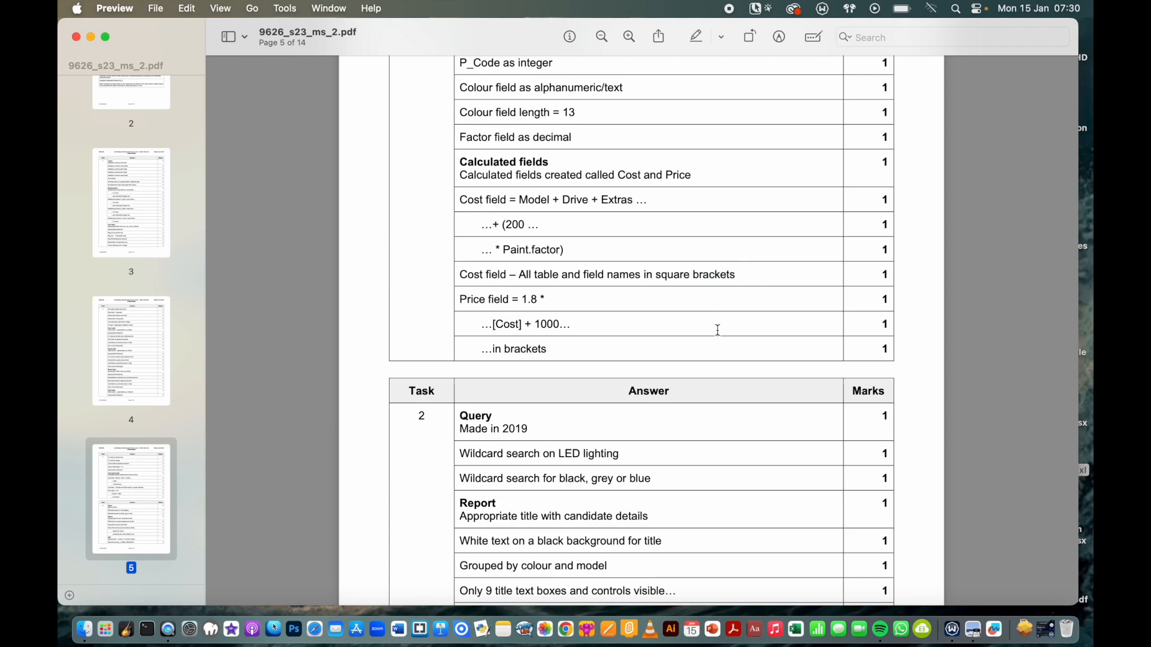
- Look back over the Task 1 criteria for tables, relationships and fields on pages 3 to 5, returning to the Generic Marking Principles
scroll(717, 329, up, 20)
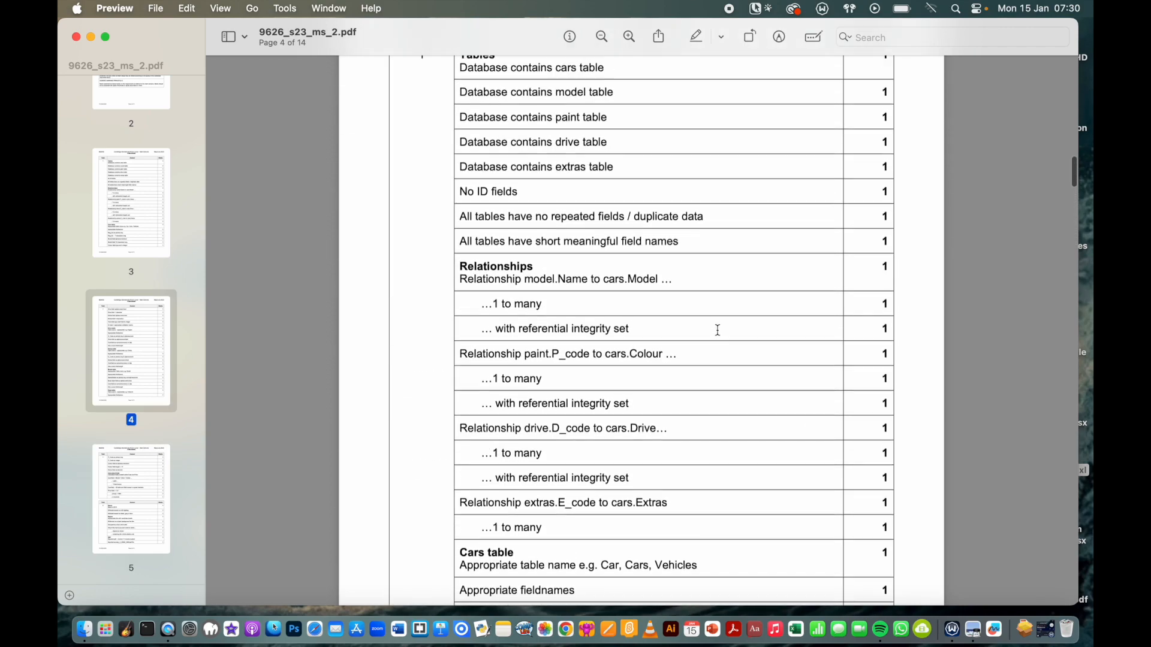
scroll(718, 329, up, 7)
scroll(717, 330, down, 6)
scroll(717, 330, up, 1)
scroll(718, 330, up, 12)
scroll(717, 330, down, 8)
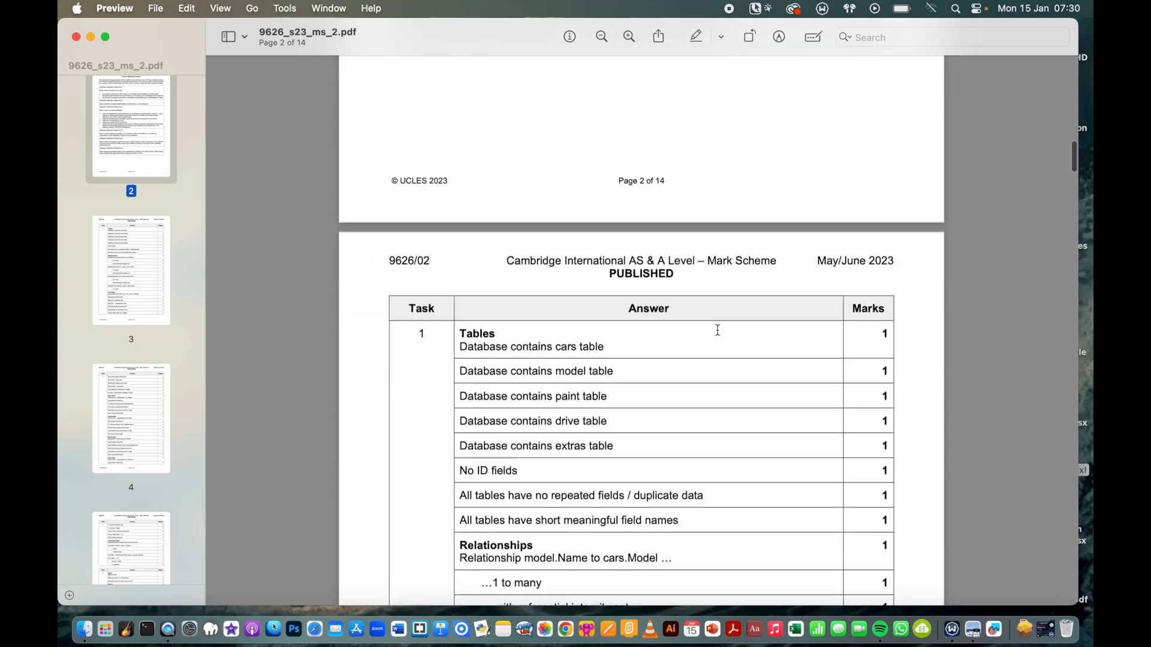
scroll(718, 330, down, 15)
scroll(717, 329, down, 8)
scroll(718, 330, up, 3)
scroll(702, 379, up, 10)
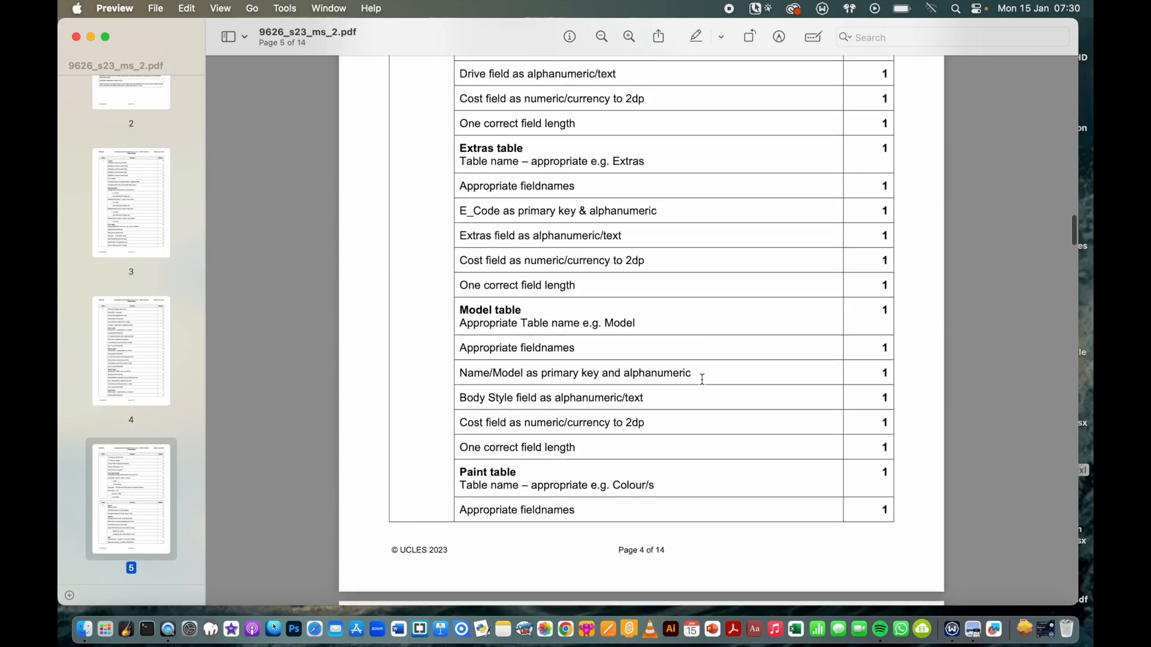
scroll(702, 379, up, 12)
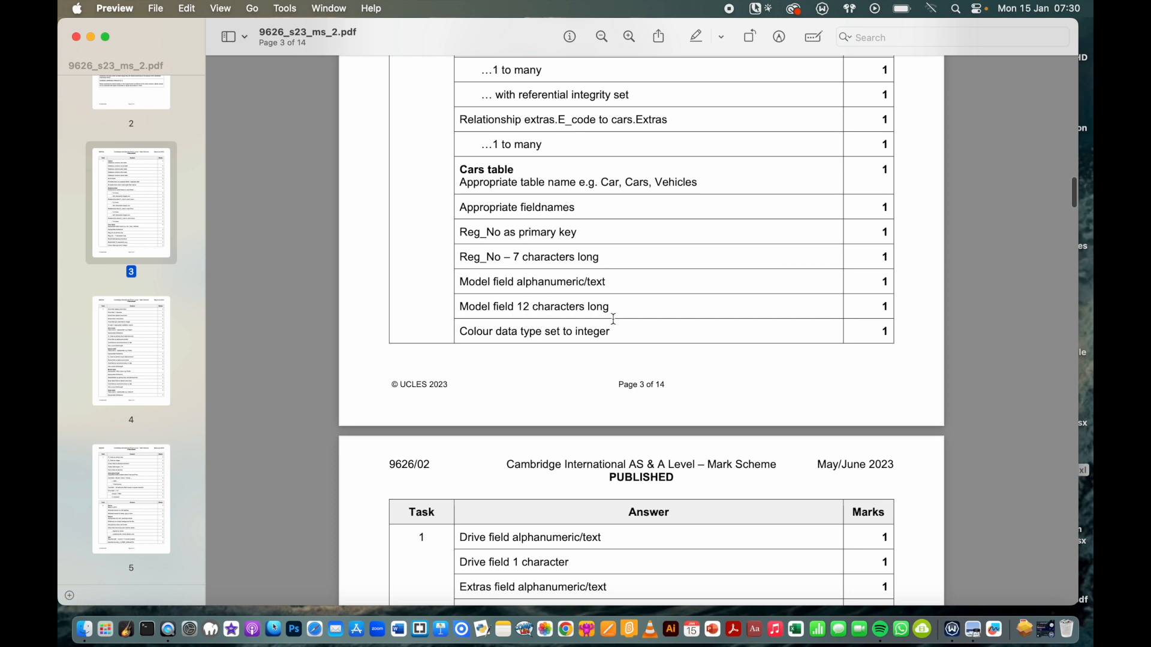
scroll(663, 300, up, 5)
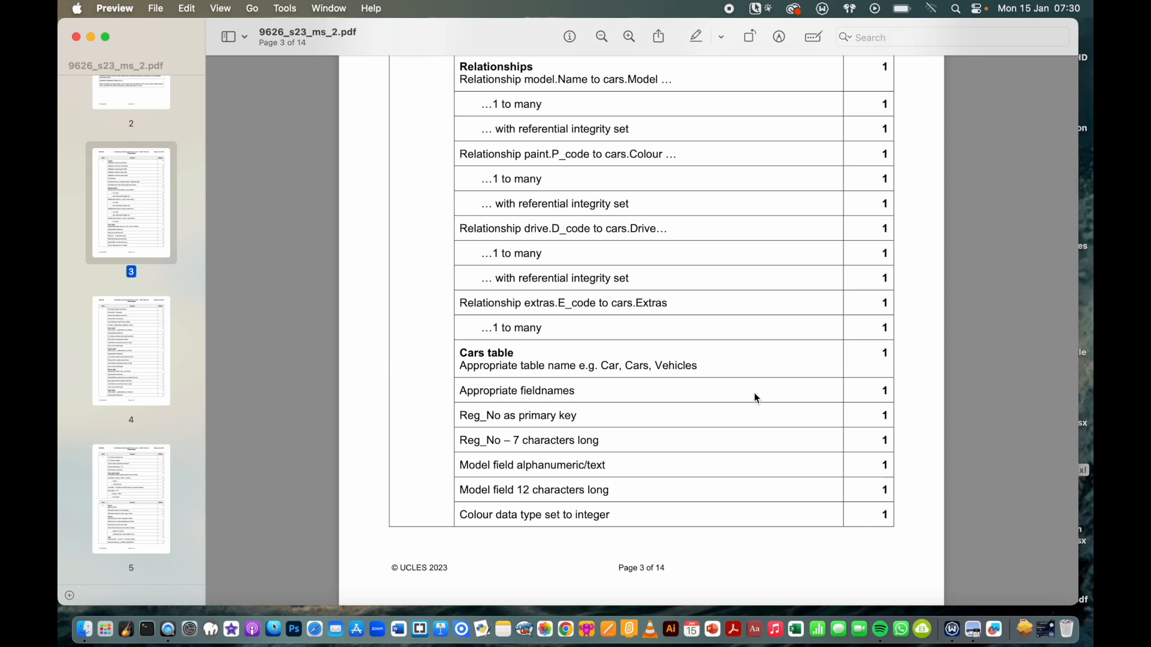
scroll(746, 287, up, 15)
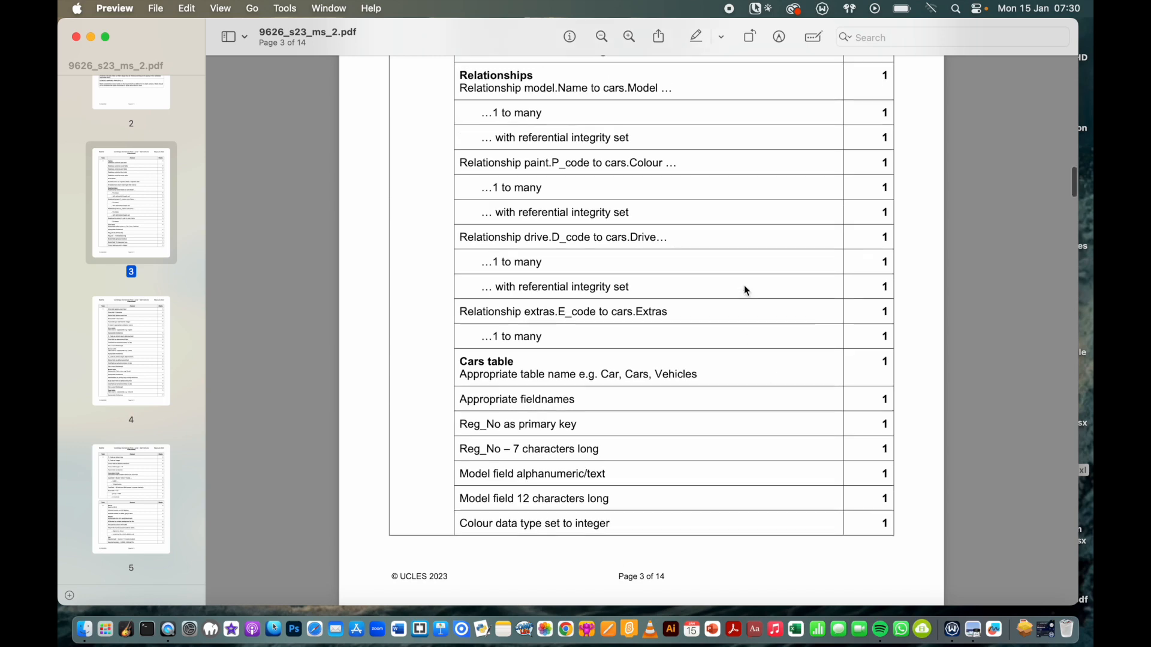
scroll(745, 288, up, 2)
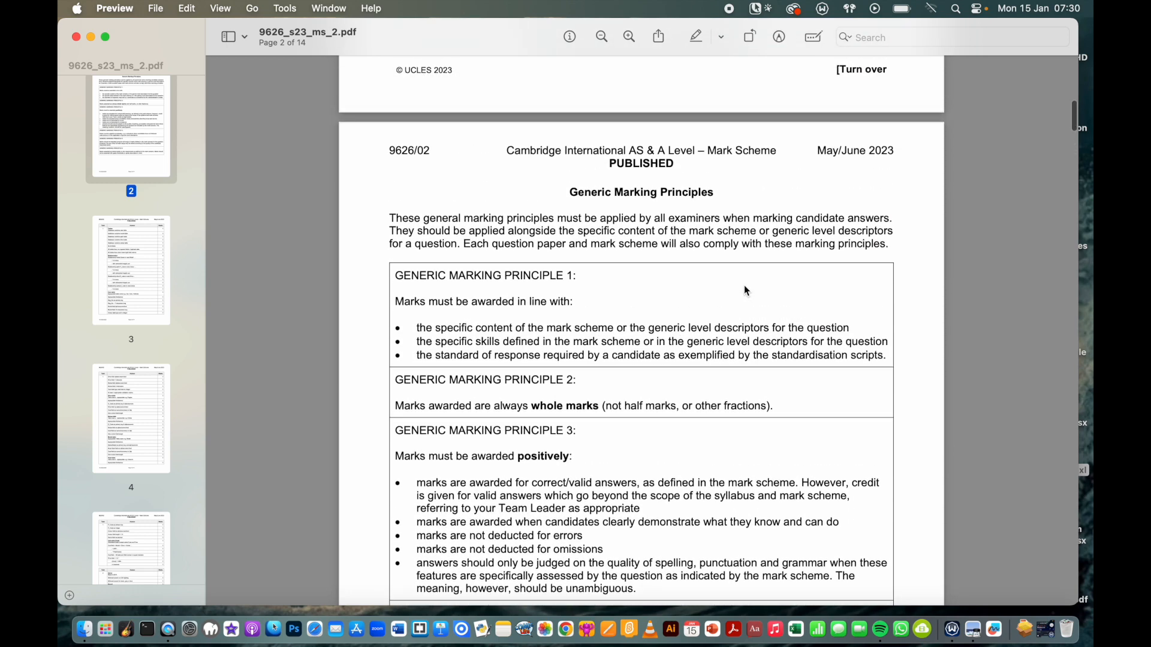